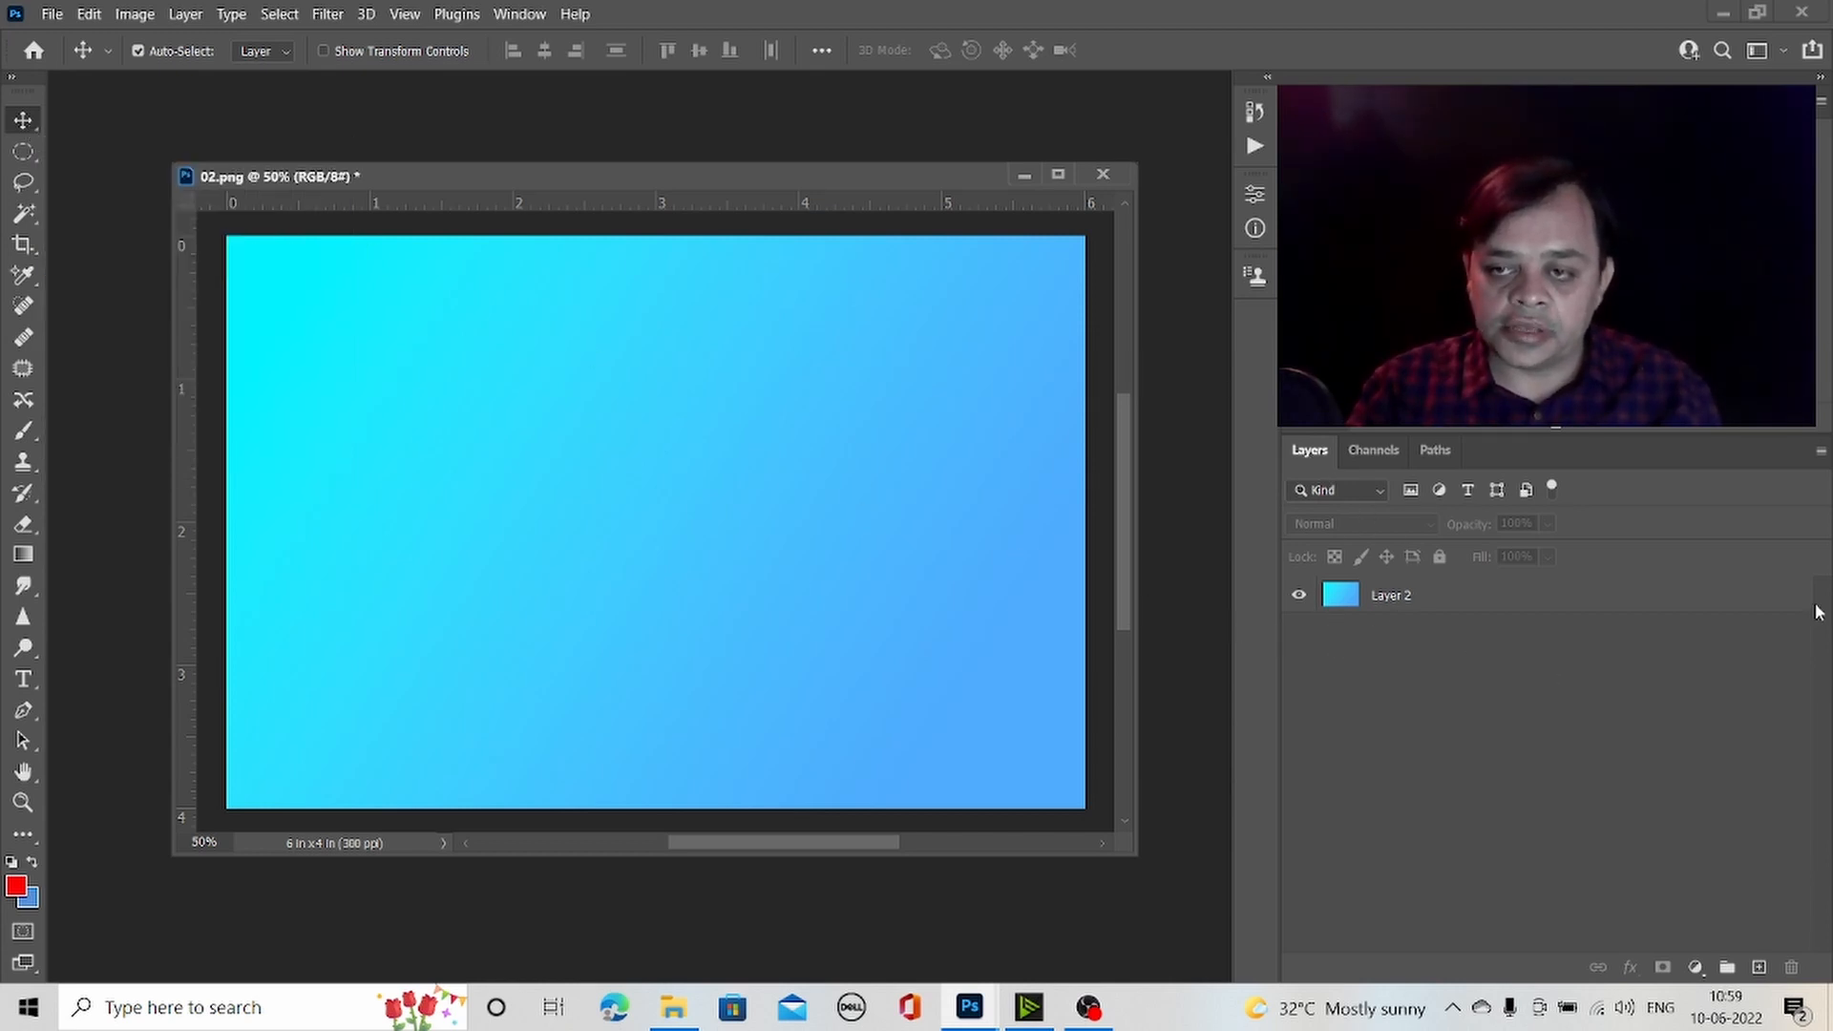
left_click(534, 14)
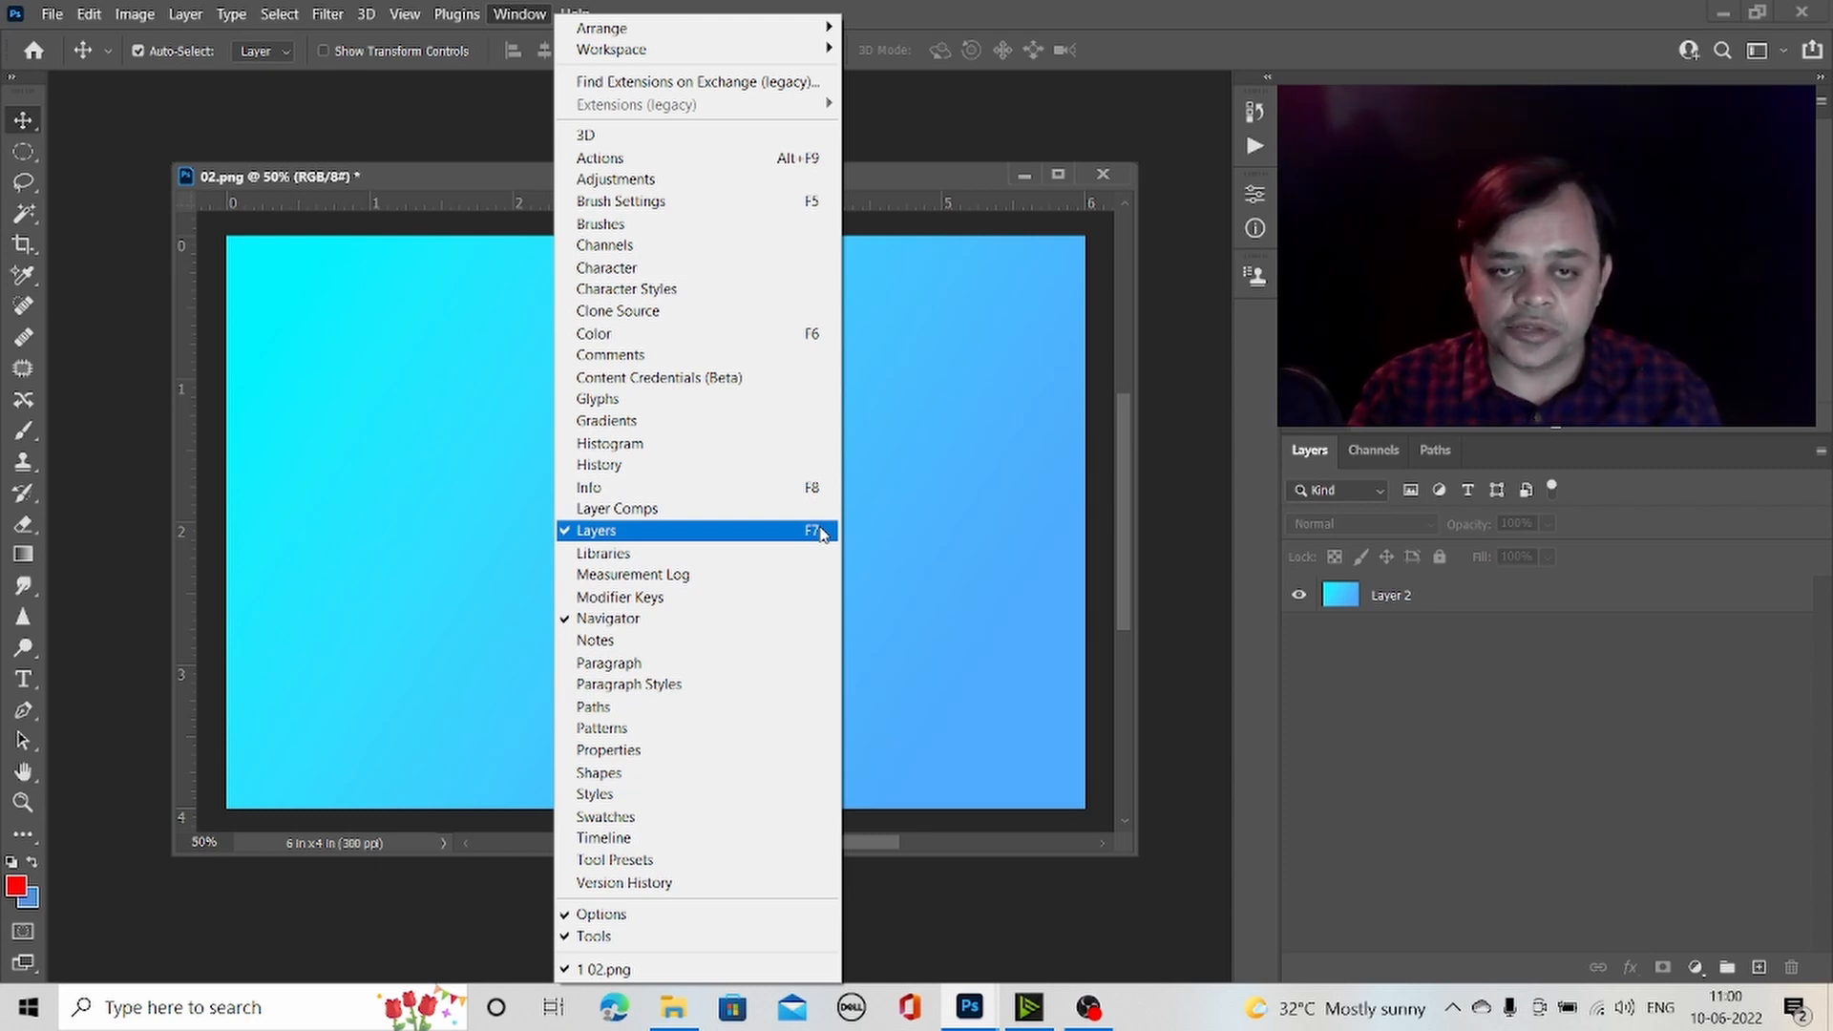
left_click(1440, 640)
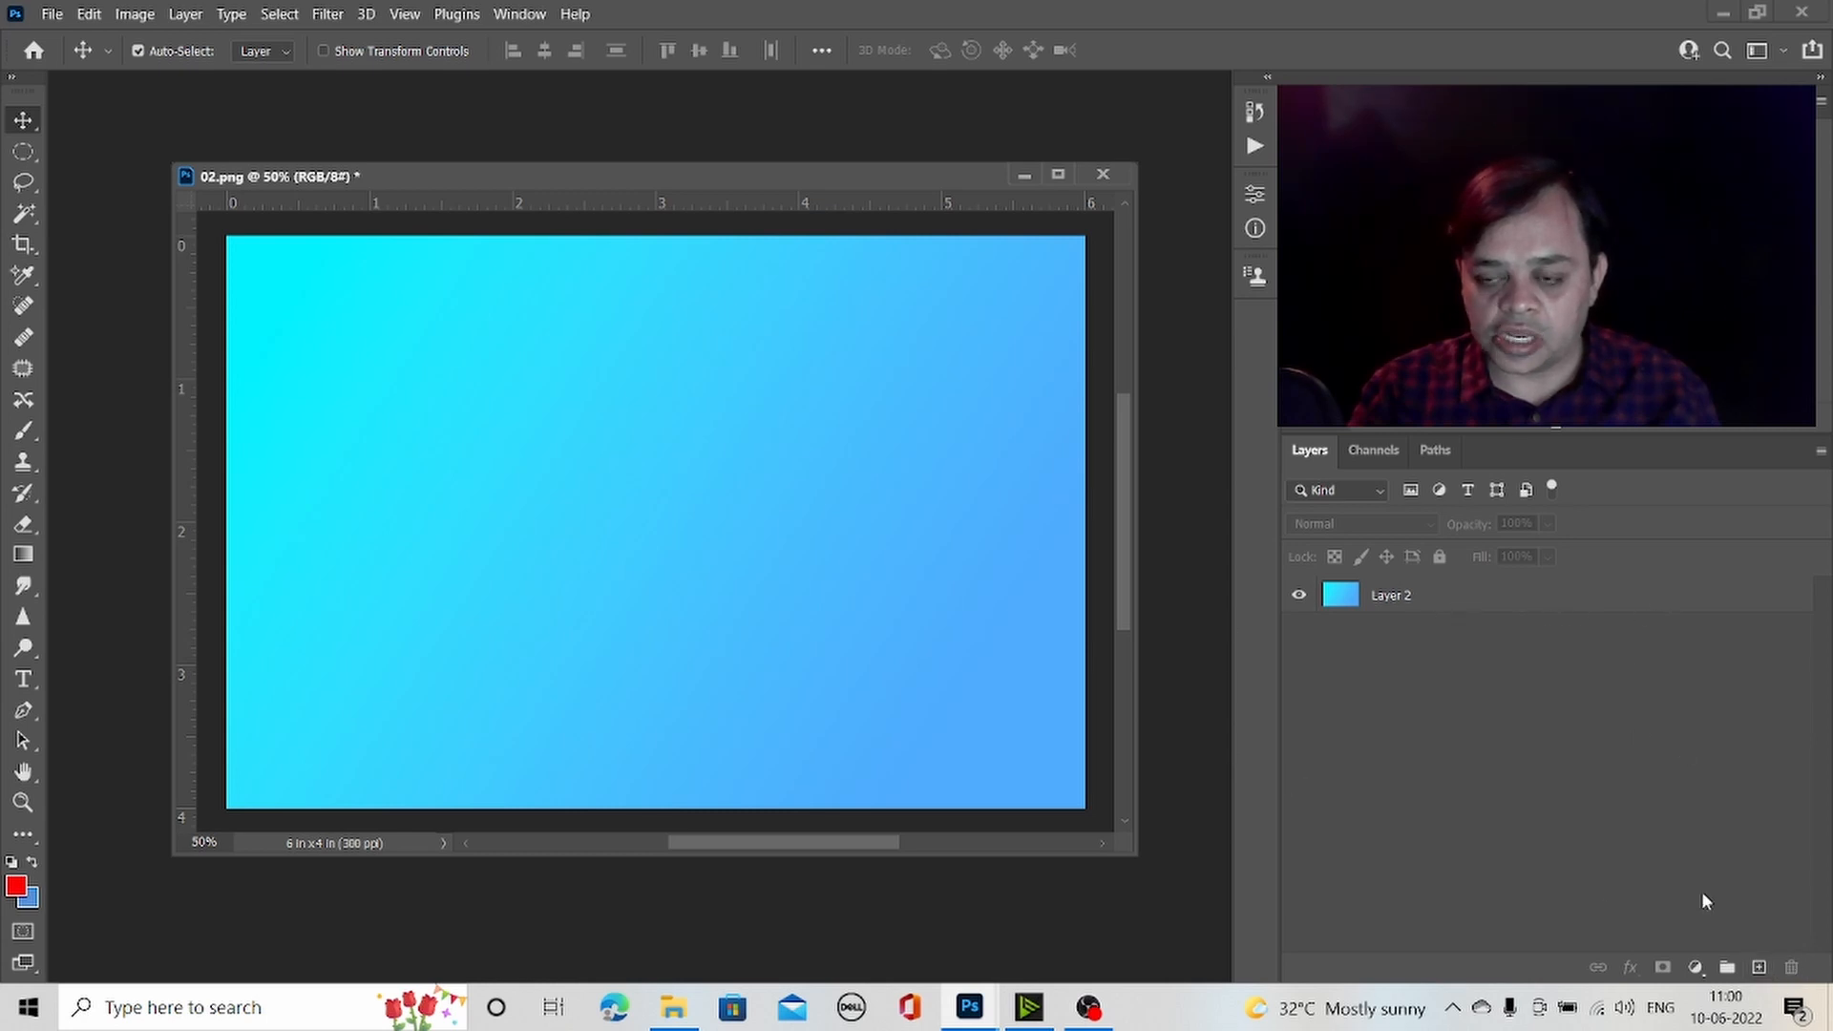
- Add a new layer and make a circular selection about 2.3 inches across near the middle of the canvas
left_click(1760, 968)
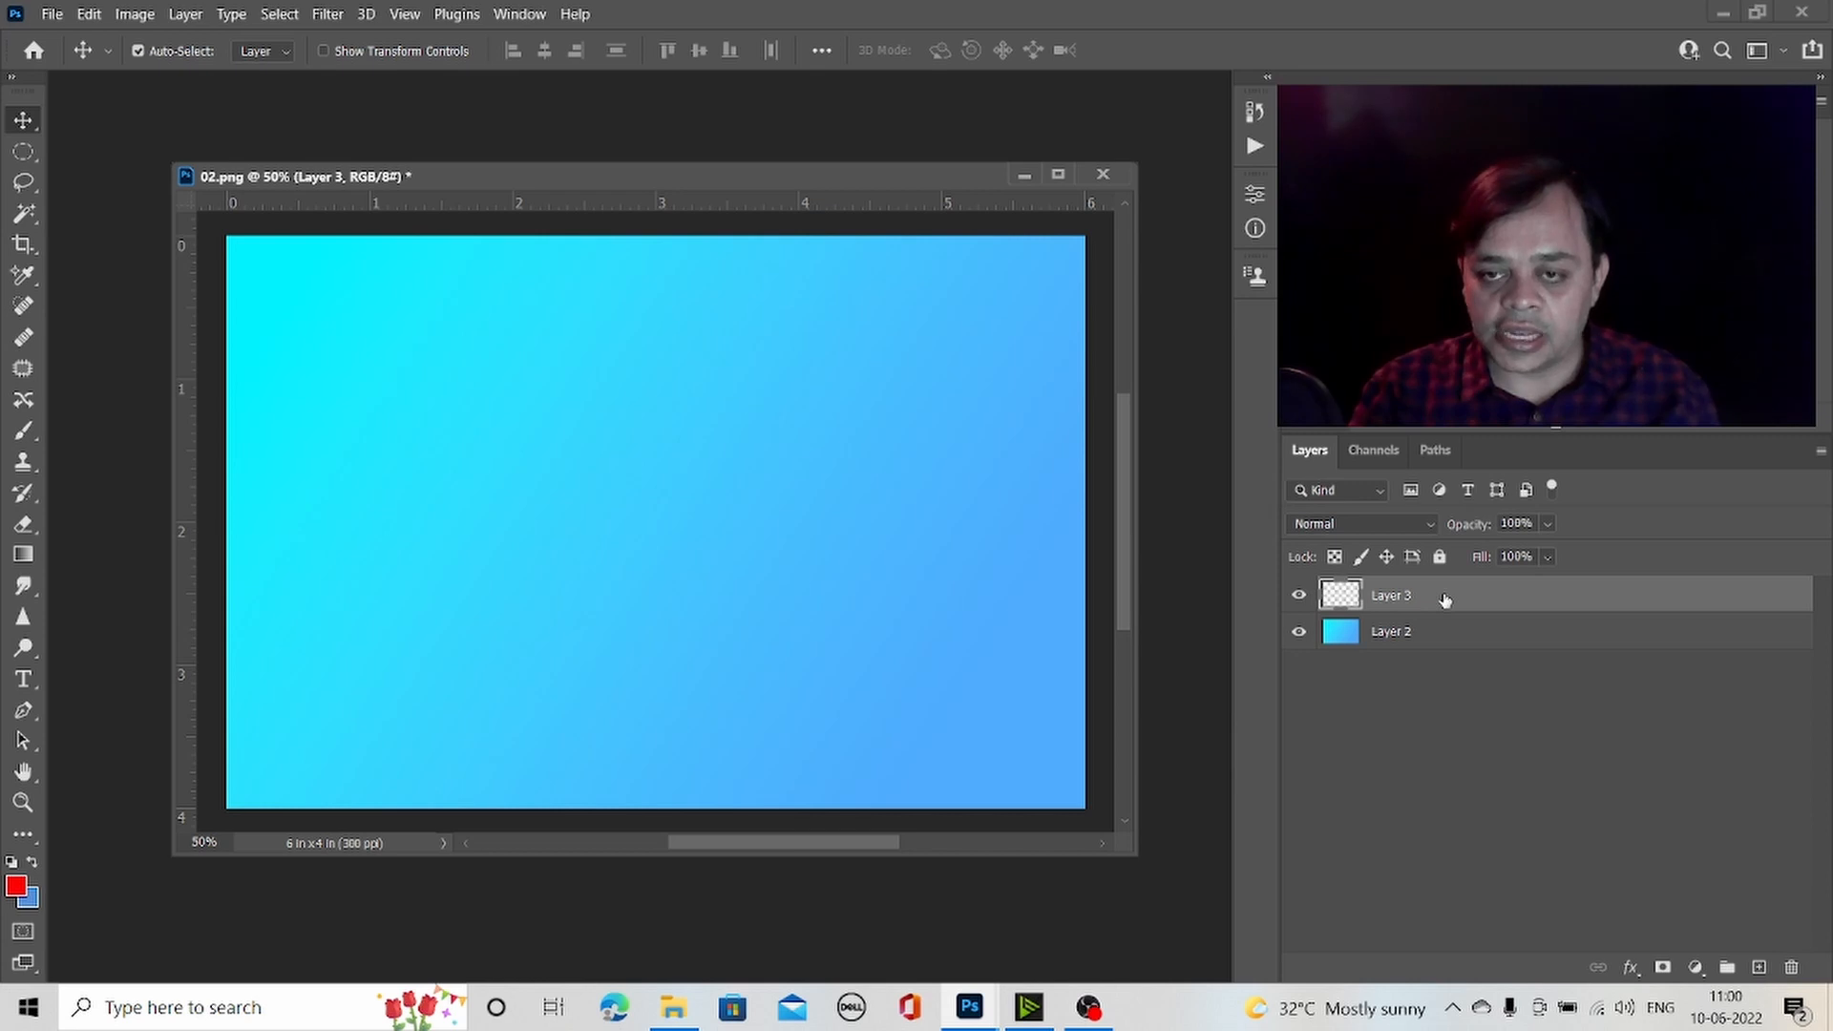
left_click(23, 151)
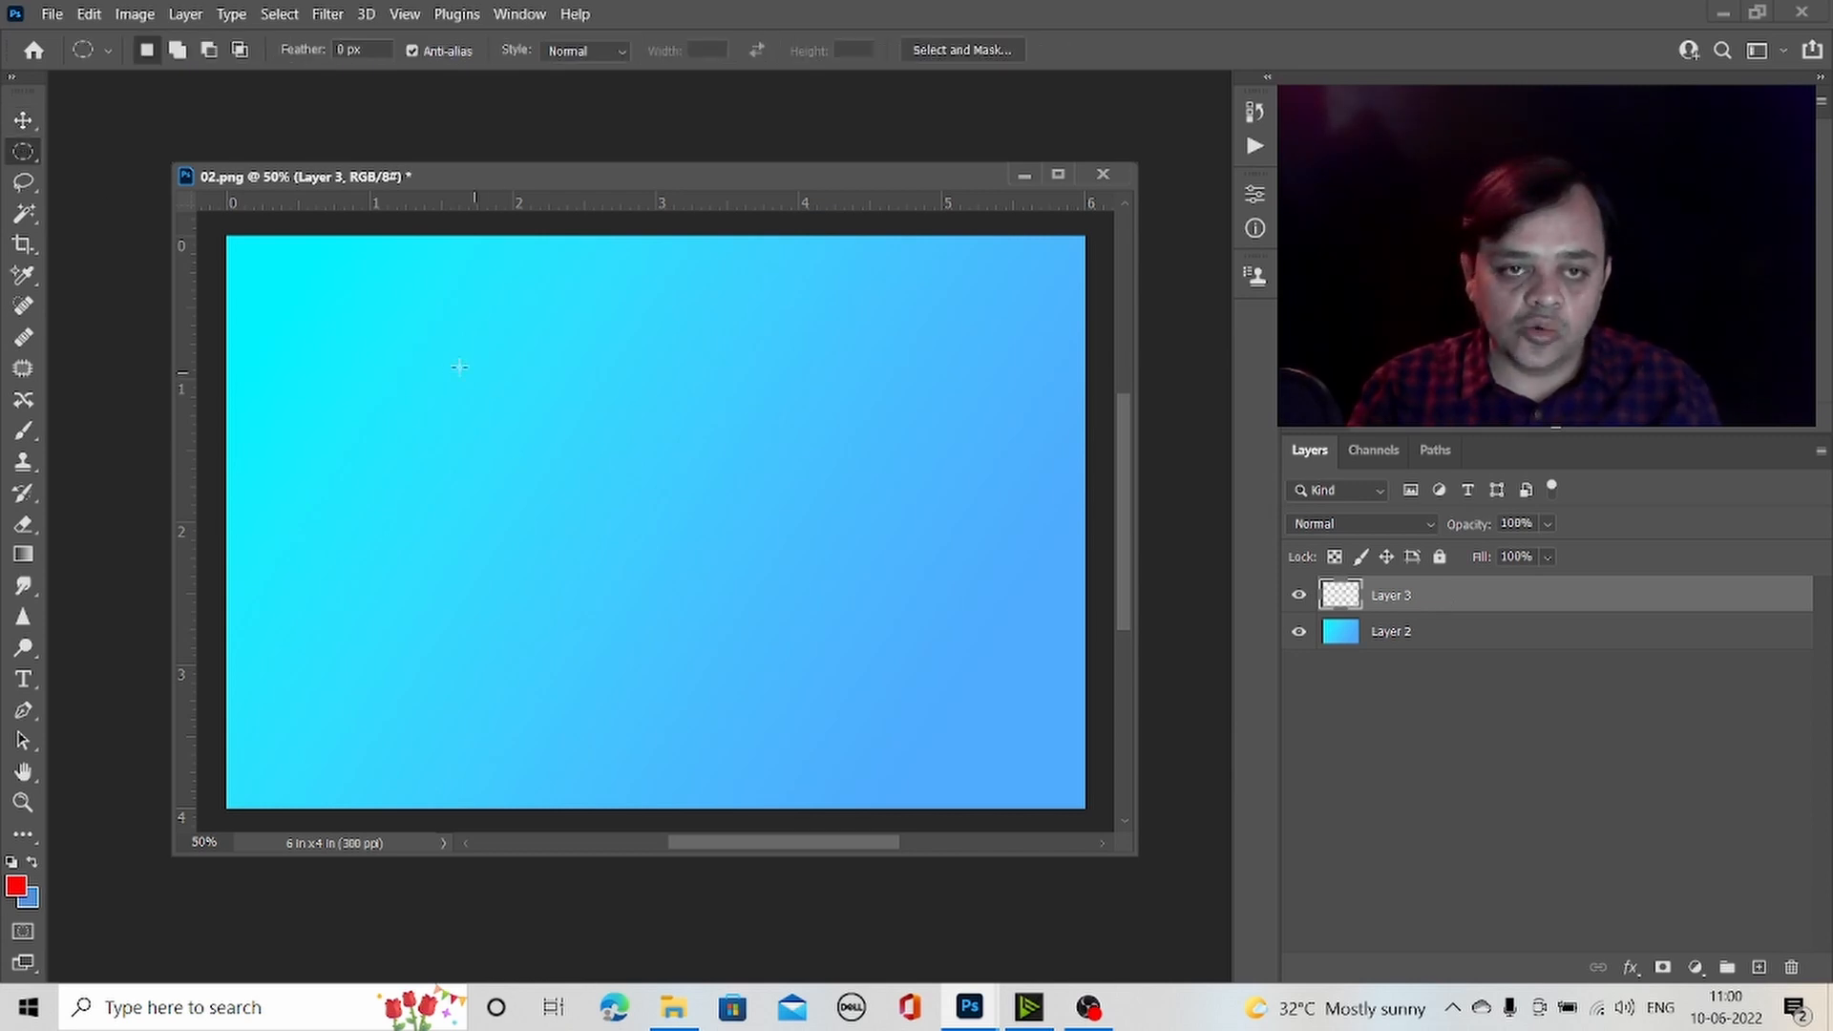
left_click_drag(445, 365, 978, 698)
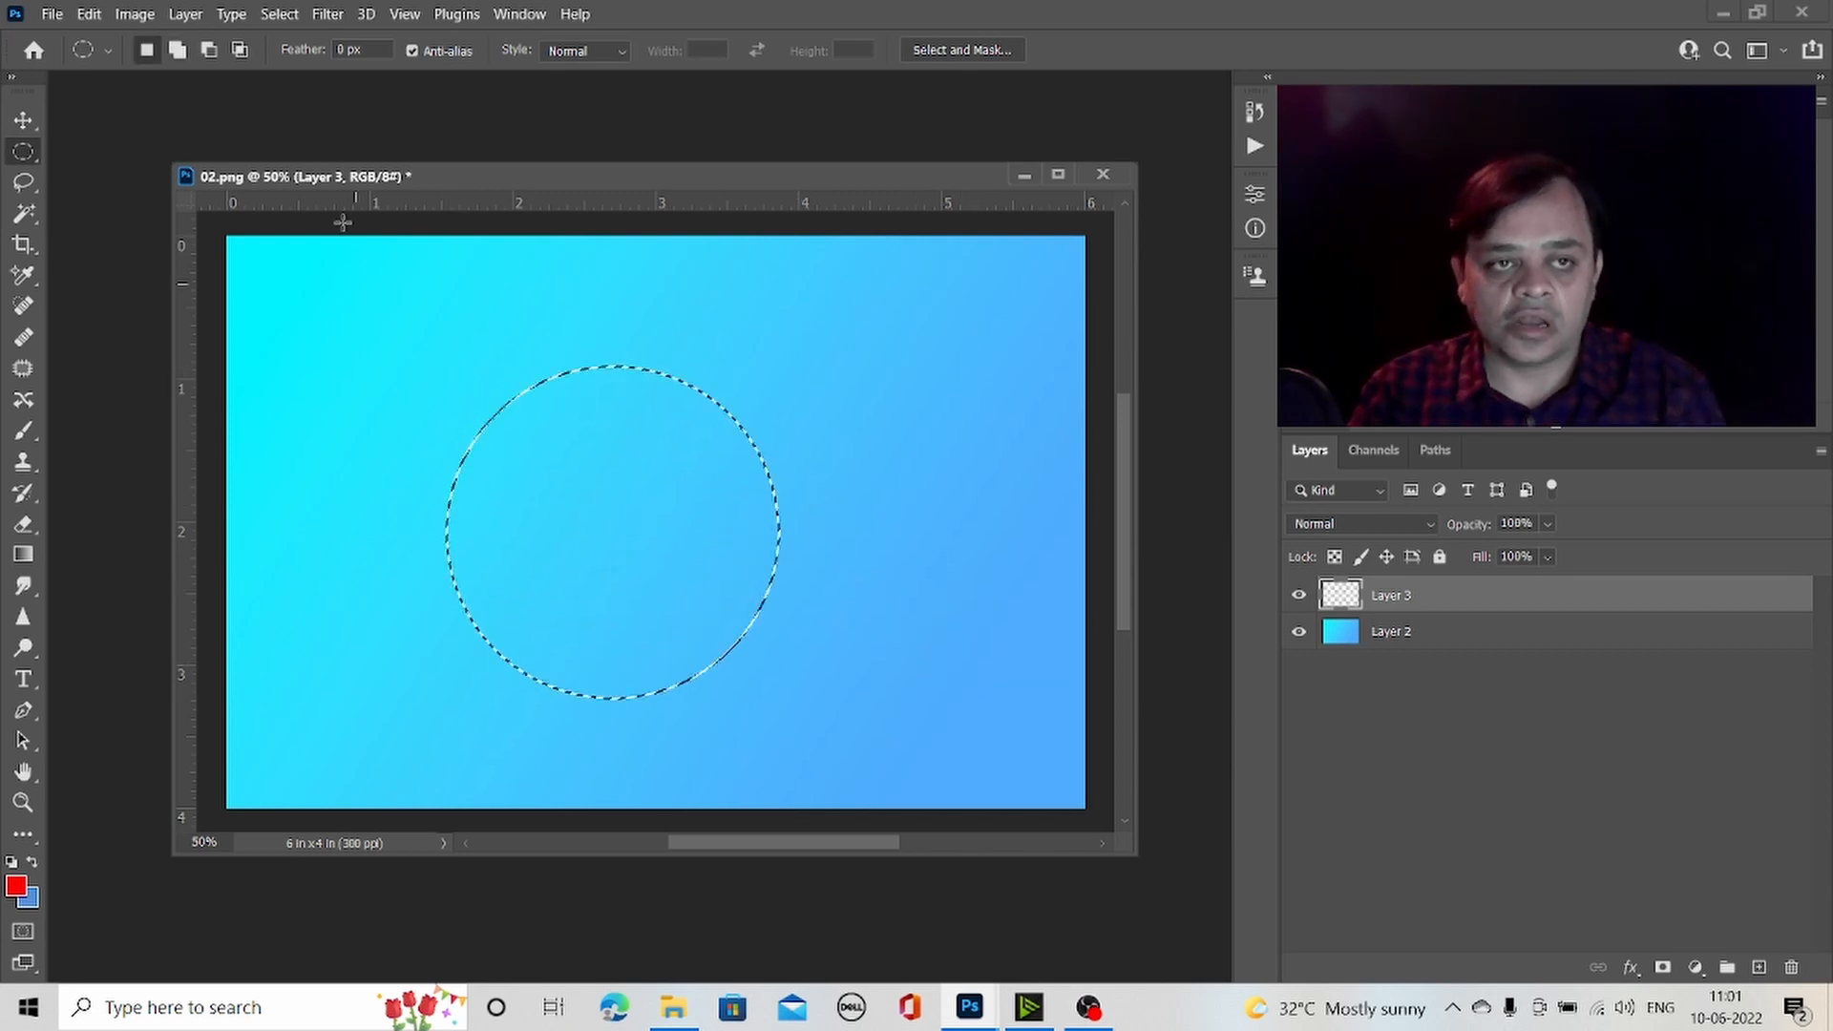
- Set the Gradient tool to the first pink-to-purple preset in the Purples group
left_click(23, 553)
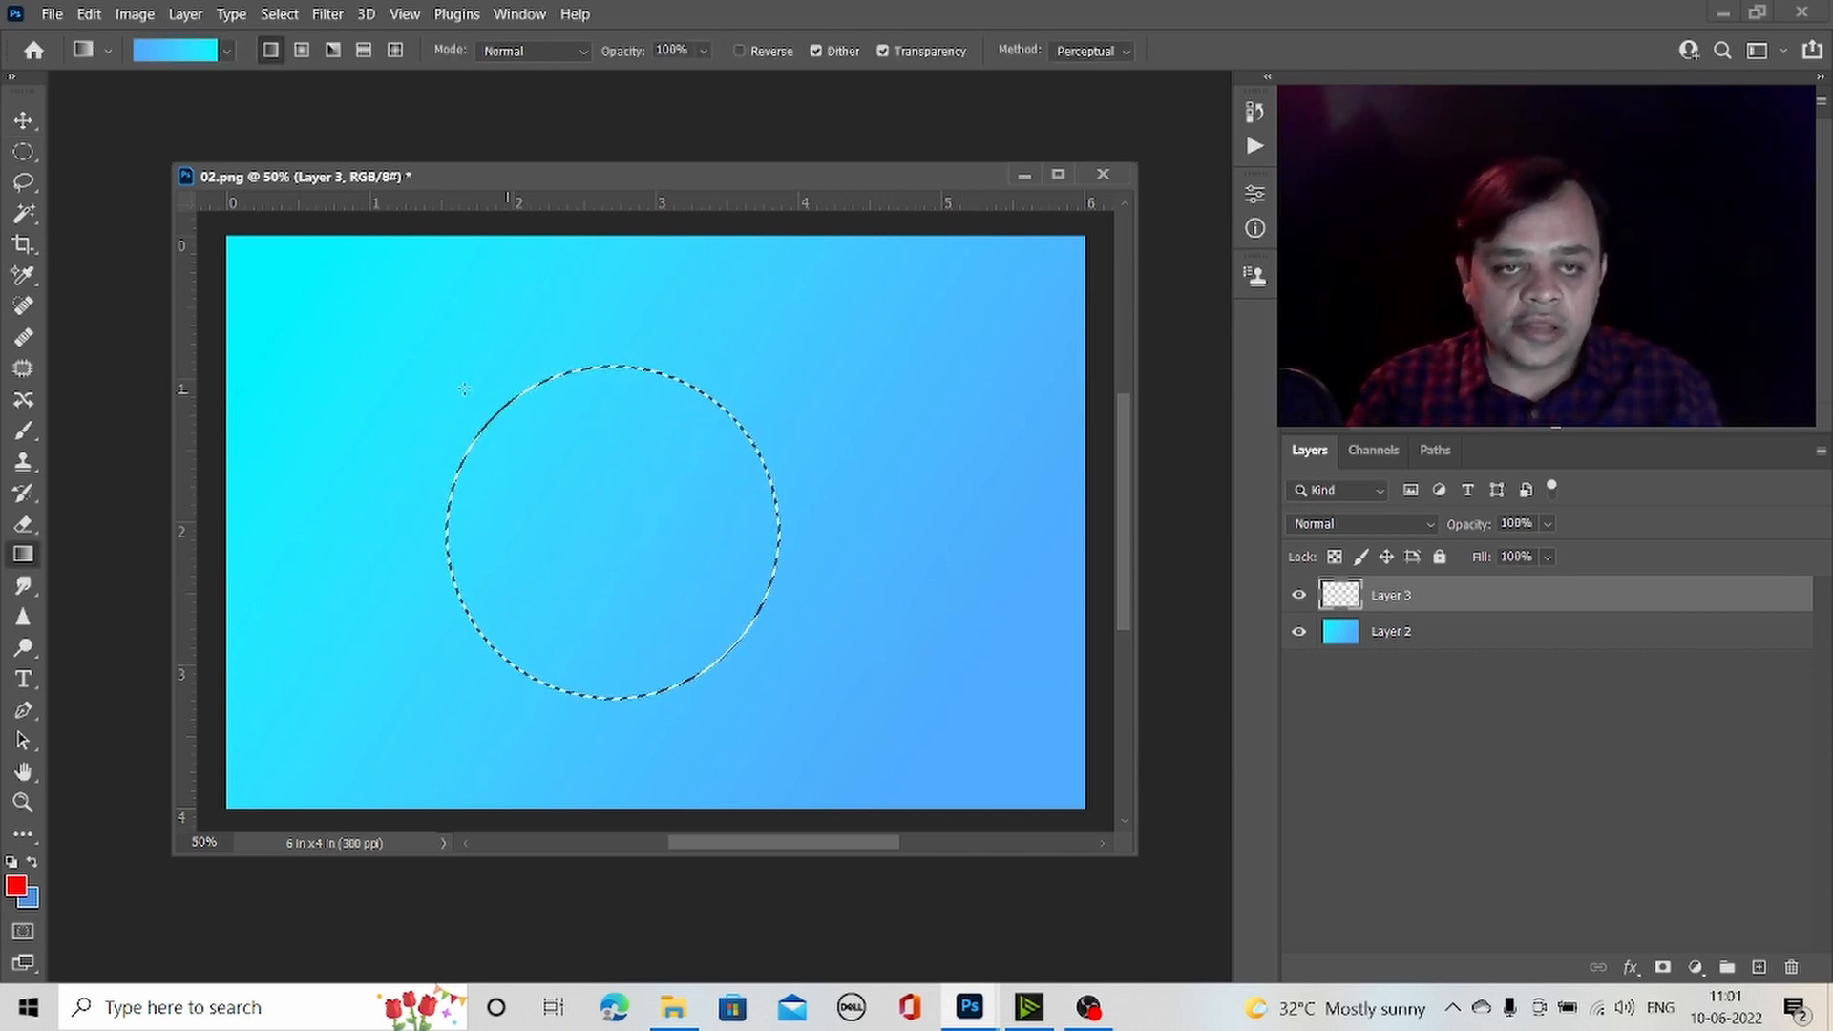
left_click(181, 50)
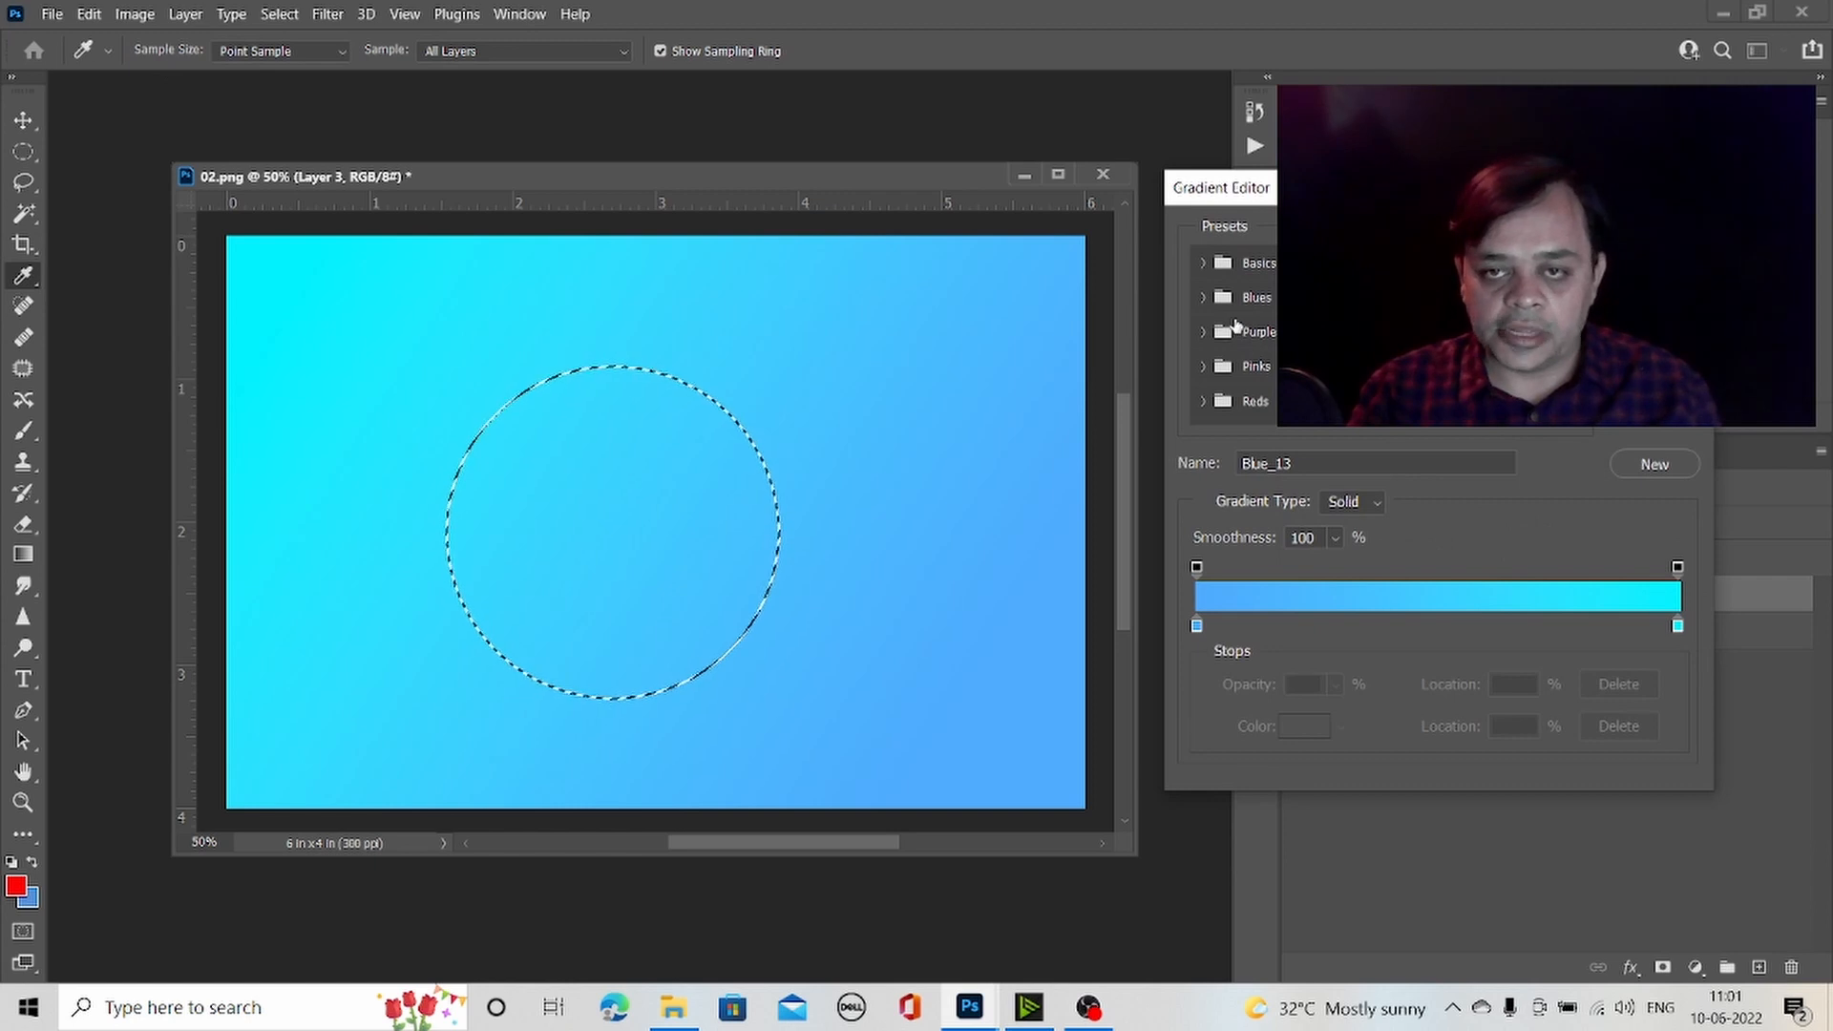
left_click(1204, 333)
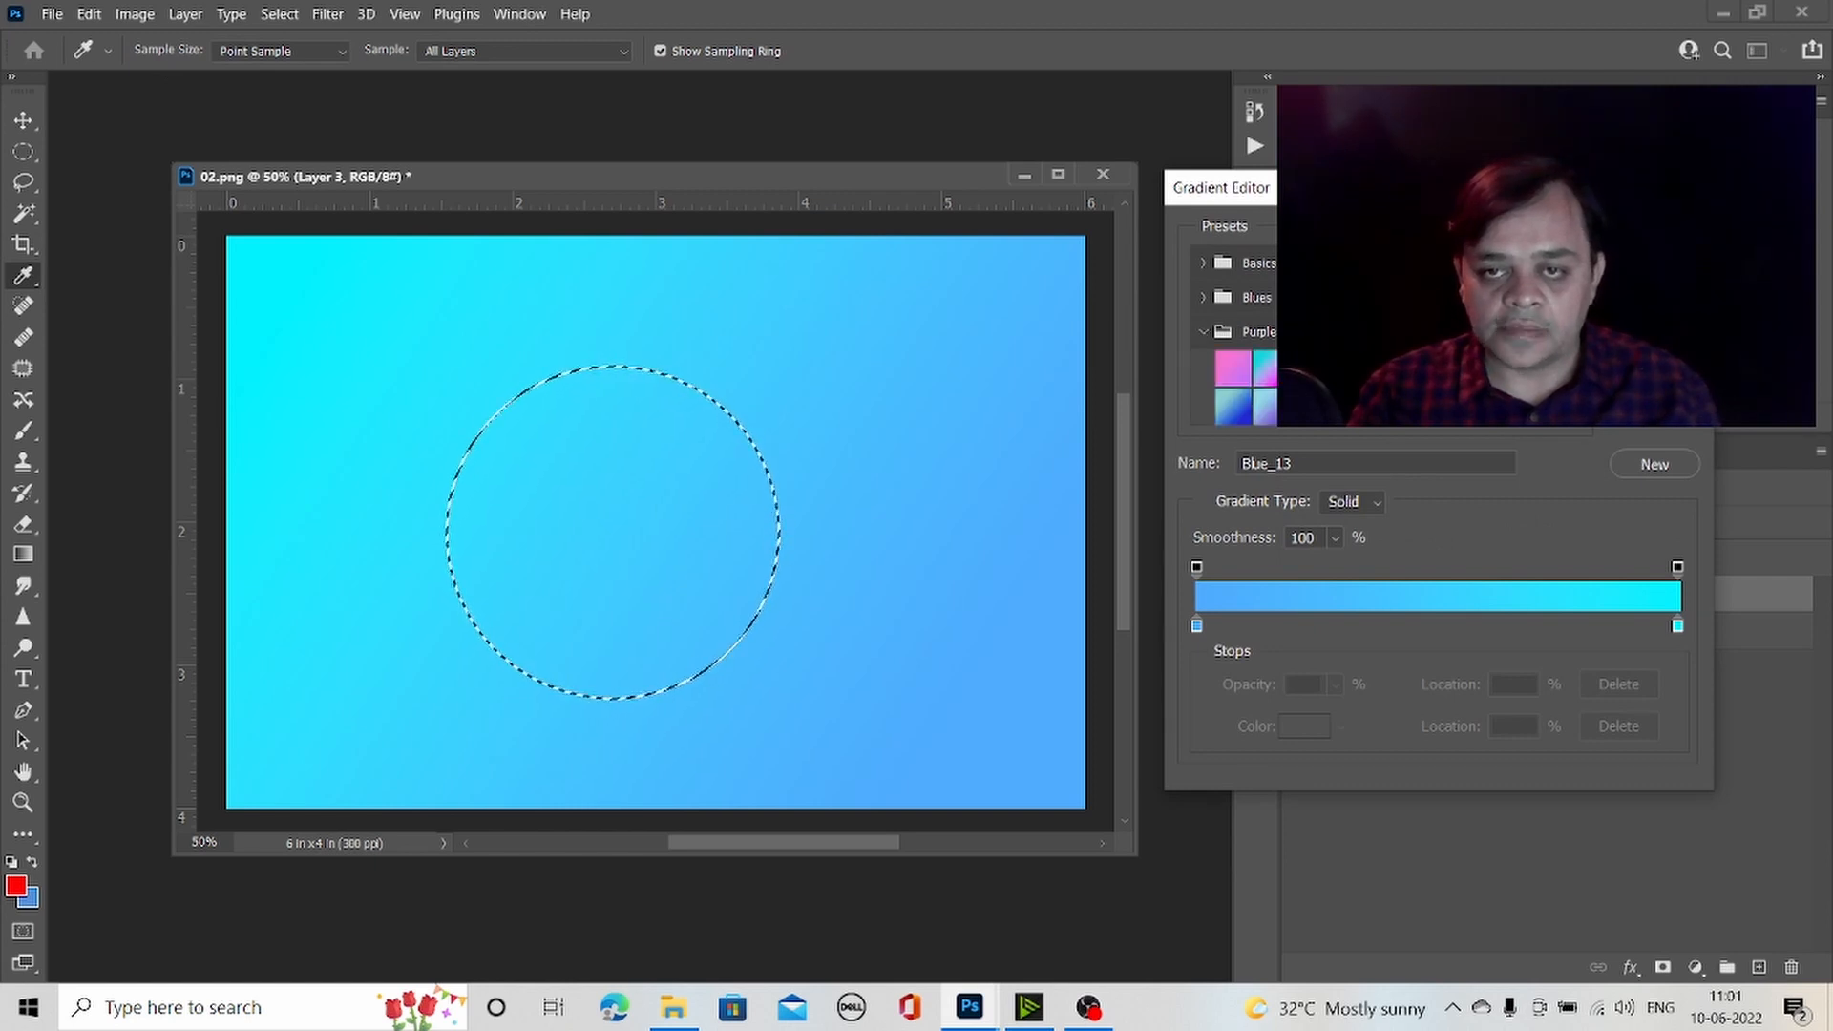
left_click(1233, 367)
key("Return")
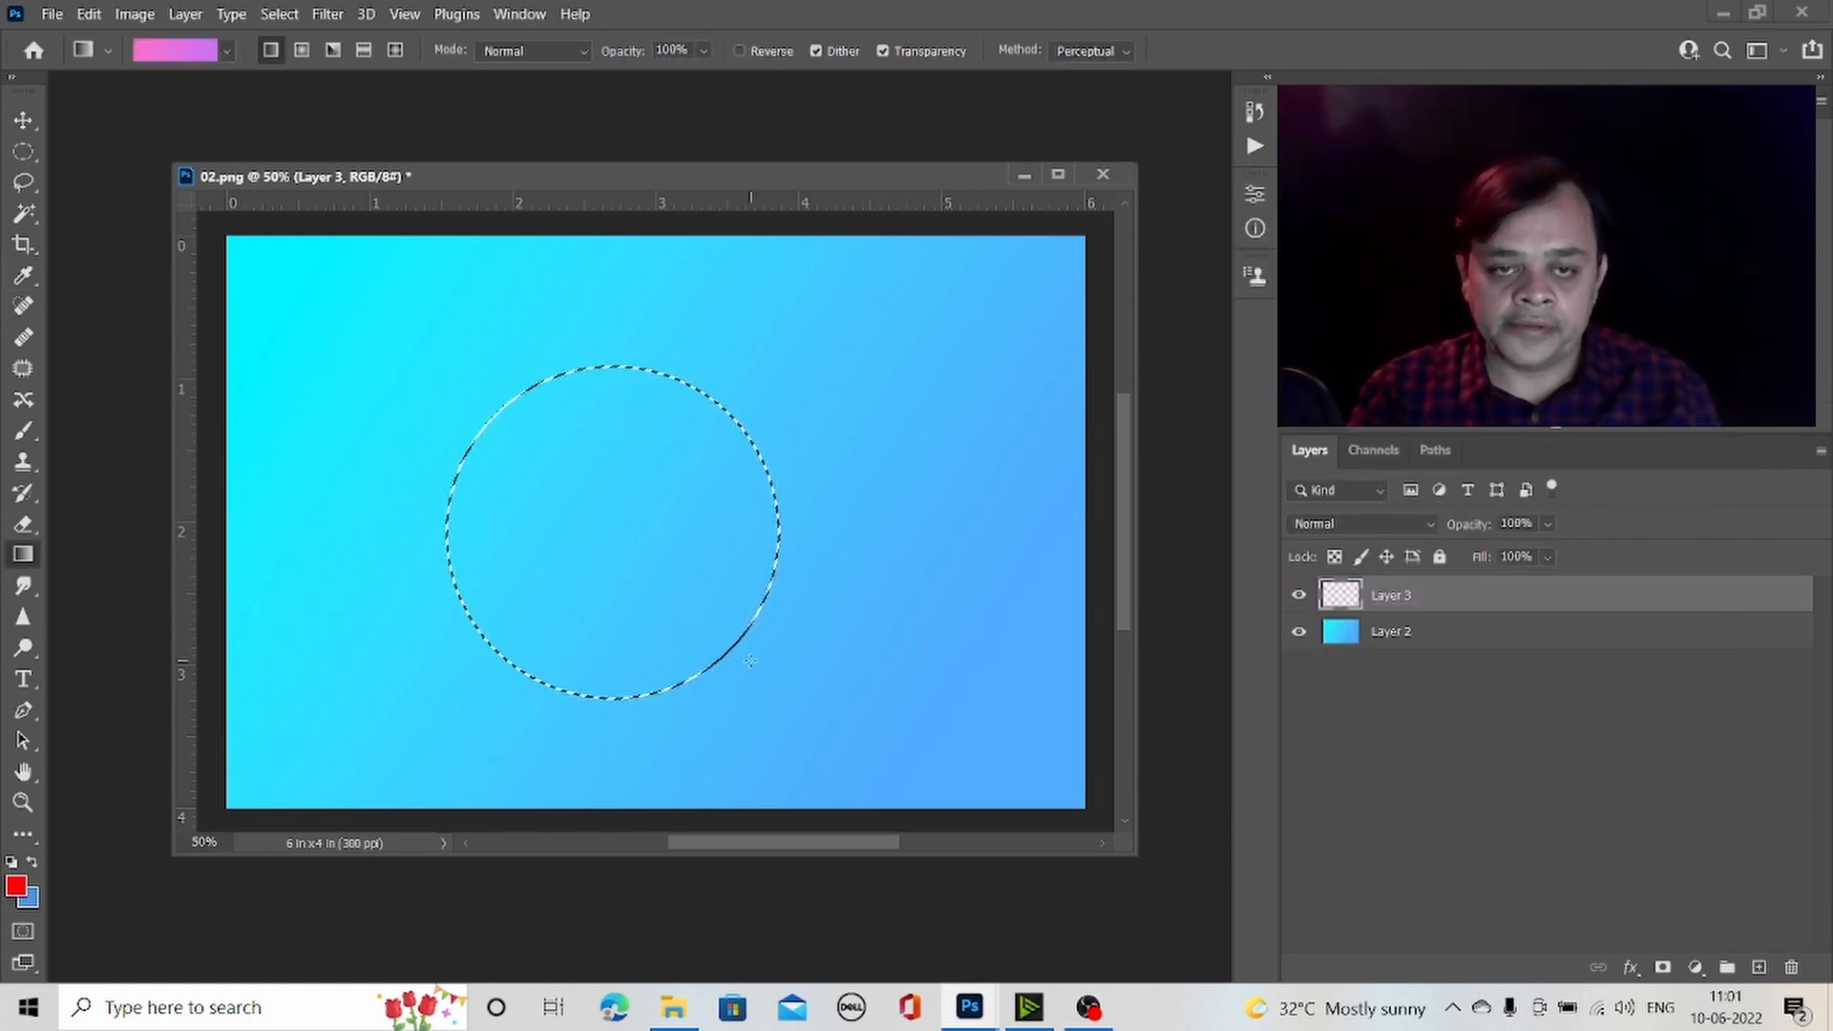
- Fill the circular selection with the gradient diagonally from its lower right to its upper left, and deselect
left_click_drag(751, 661, 496, 406)
key("m")
key("ctrl+d")
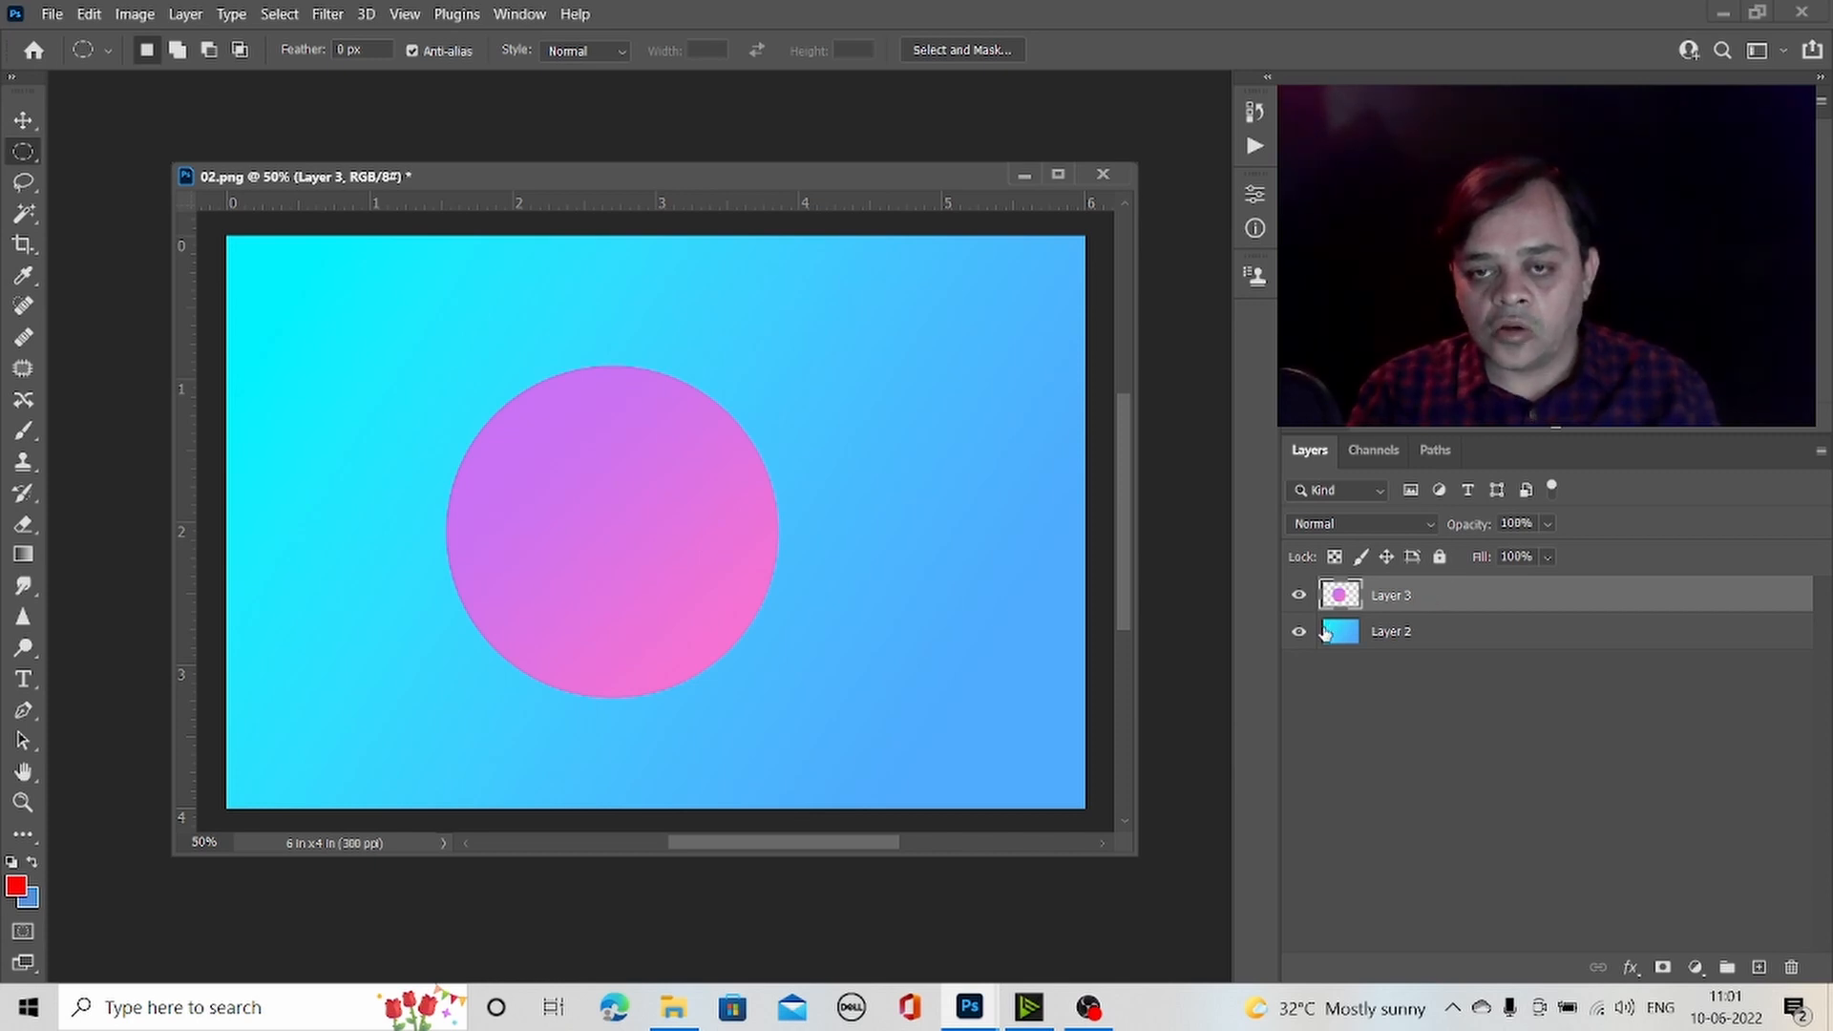
- Toggle the visibility of Layer 2 and Layer 3 in turn to examine what each layer contains
left_click(1485, 638)
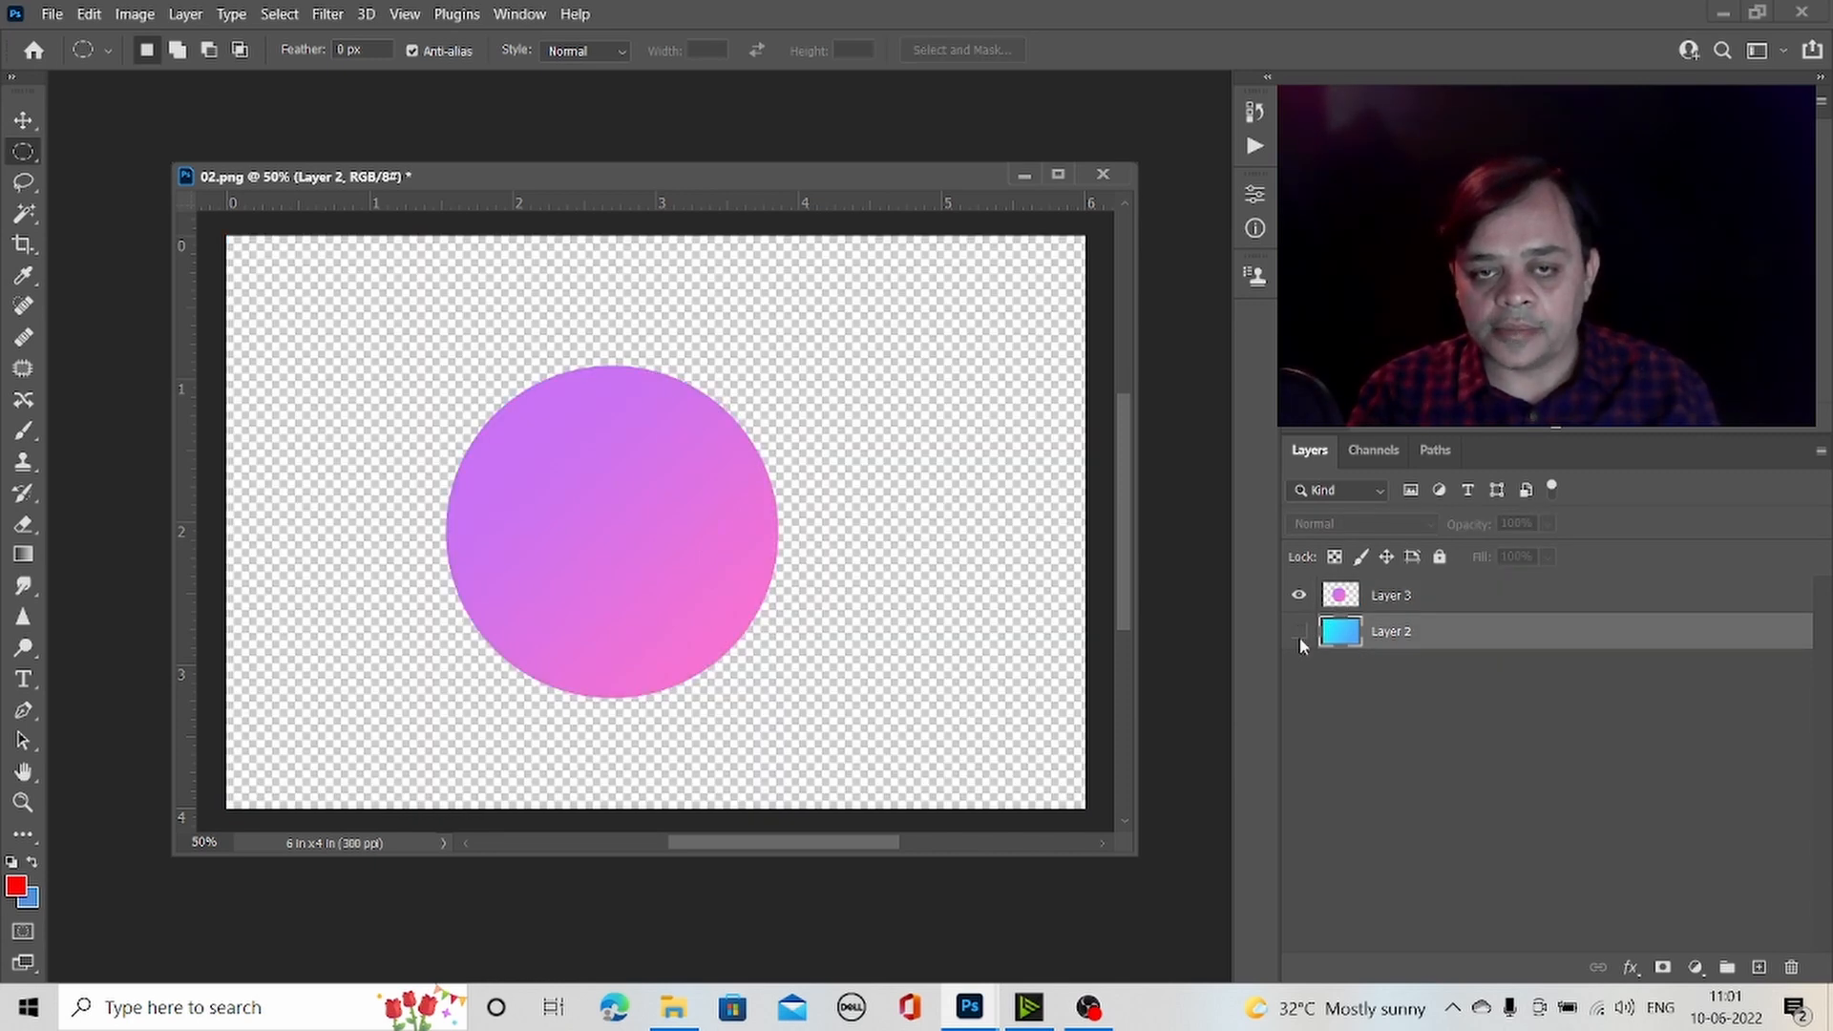
left_click(1299, 634)
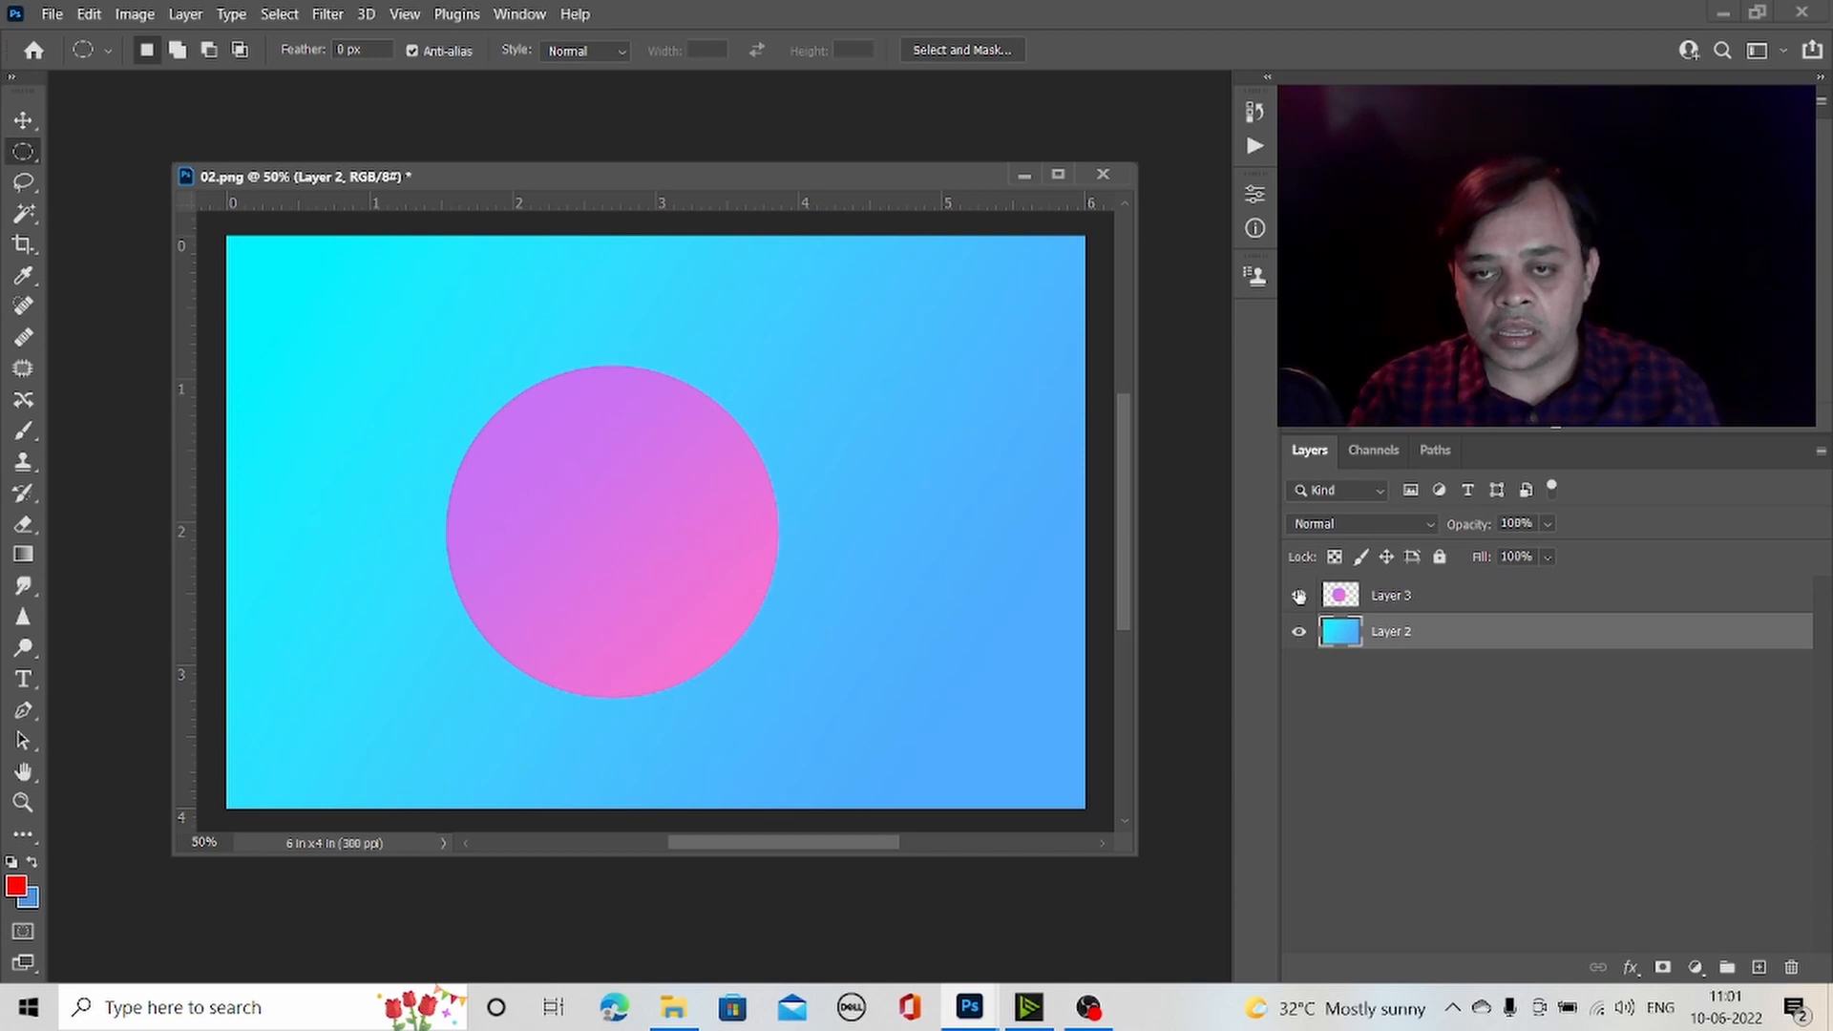
left_click(1299, 595)
left_click(1299, 596)
left_click(1464, 602)
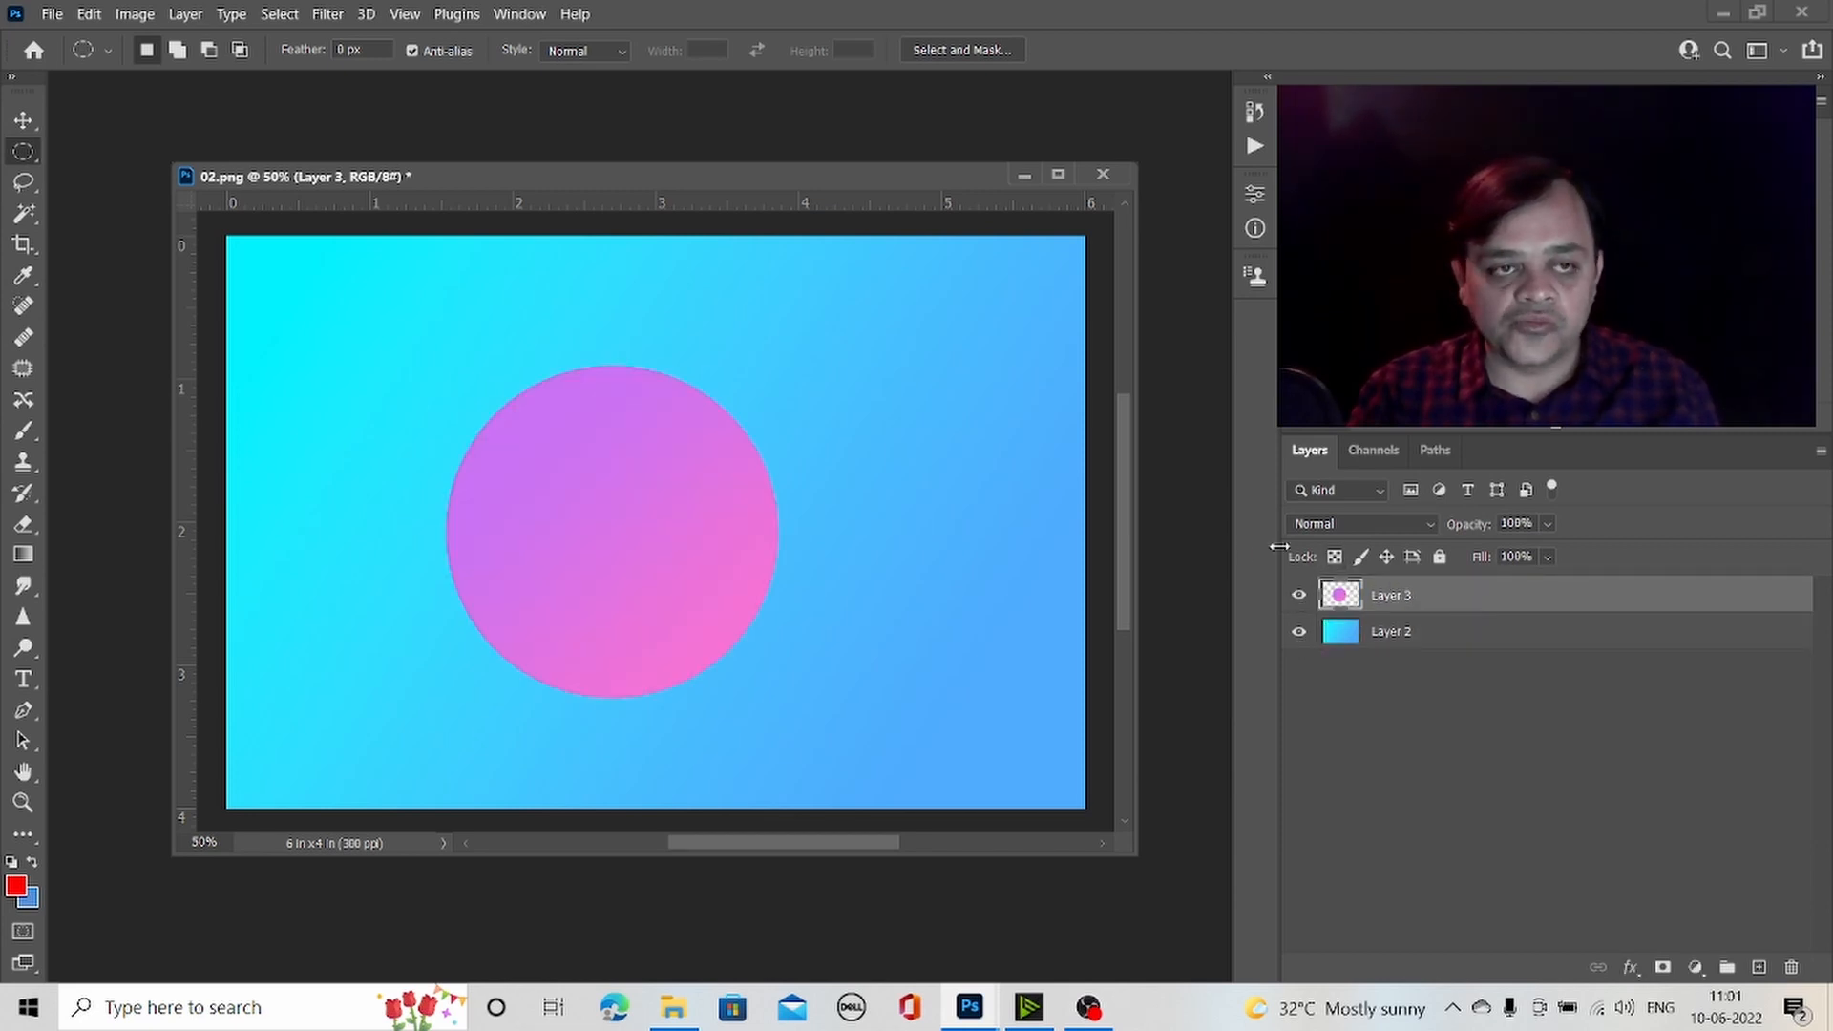
- Move the circle to the centre of the canvas, and delete its layer
left_click(23, 122)
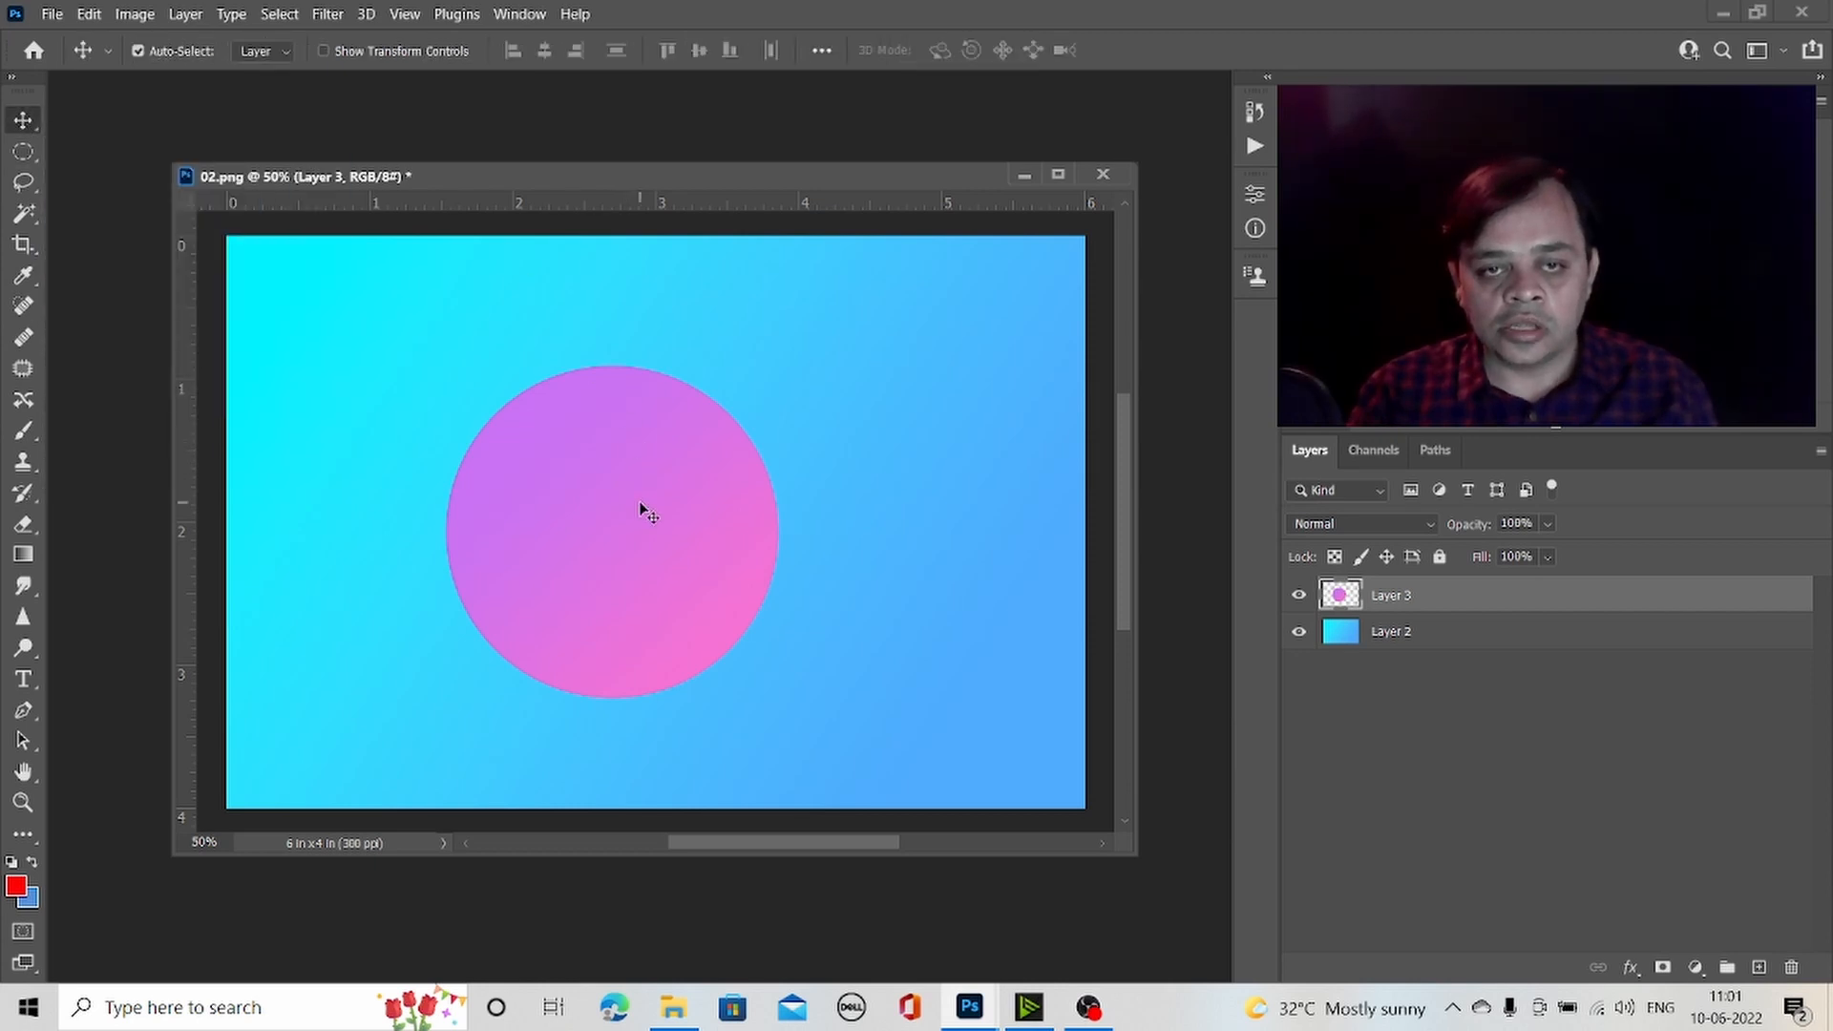
mouse_move(640, 499)
left_mouse_down()
mouse_move(888, 401)
mouse_move(520, 460)
mouse_move(348, 295)
mouse_move(728, 643)
mouse_move(671, 765)
mouse_move(332, 745)
mouse_move(270, 326)
mouse_move(994, 290)
mouse_move(1038, 731)
mouse_move(382, 750)
mouse_move(274, 319)
mouse_move(1027, 282)
mouse_move(1055, 688)
mouse_move(413, 735)
mouse_move(321, 564)
mouse_move(274, 287)
mouse_move(1043, 289)
mouse_move(1105, 729)
mouse_move(684, 745)
mouse_move(264, 708)
mouse_move(251, 313)
mouse_move(662, 421)
mouse_move(616, 504)
left_mouse_up()
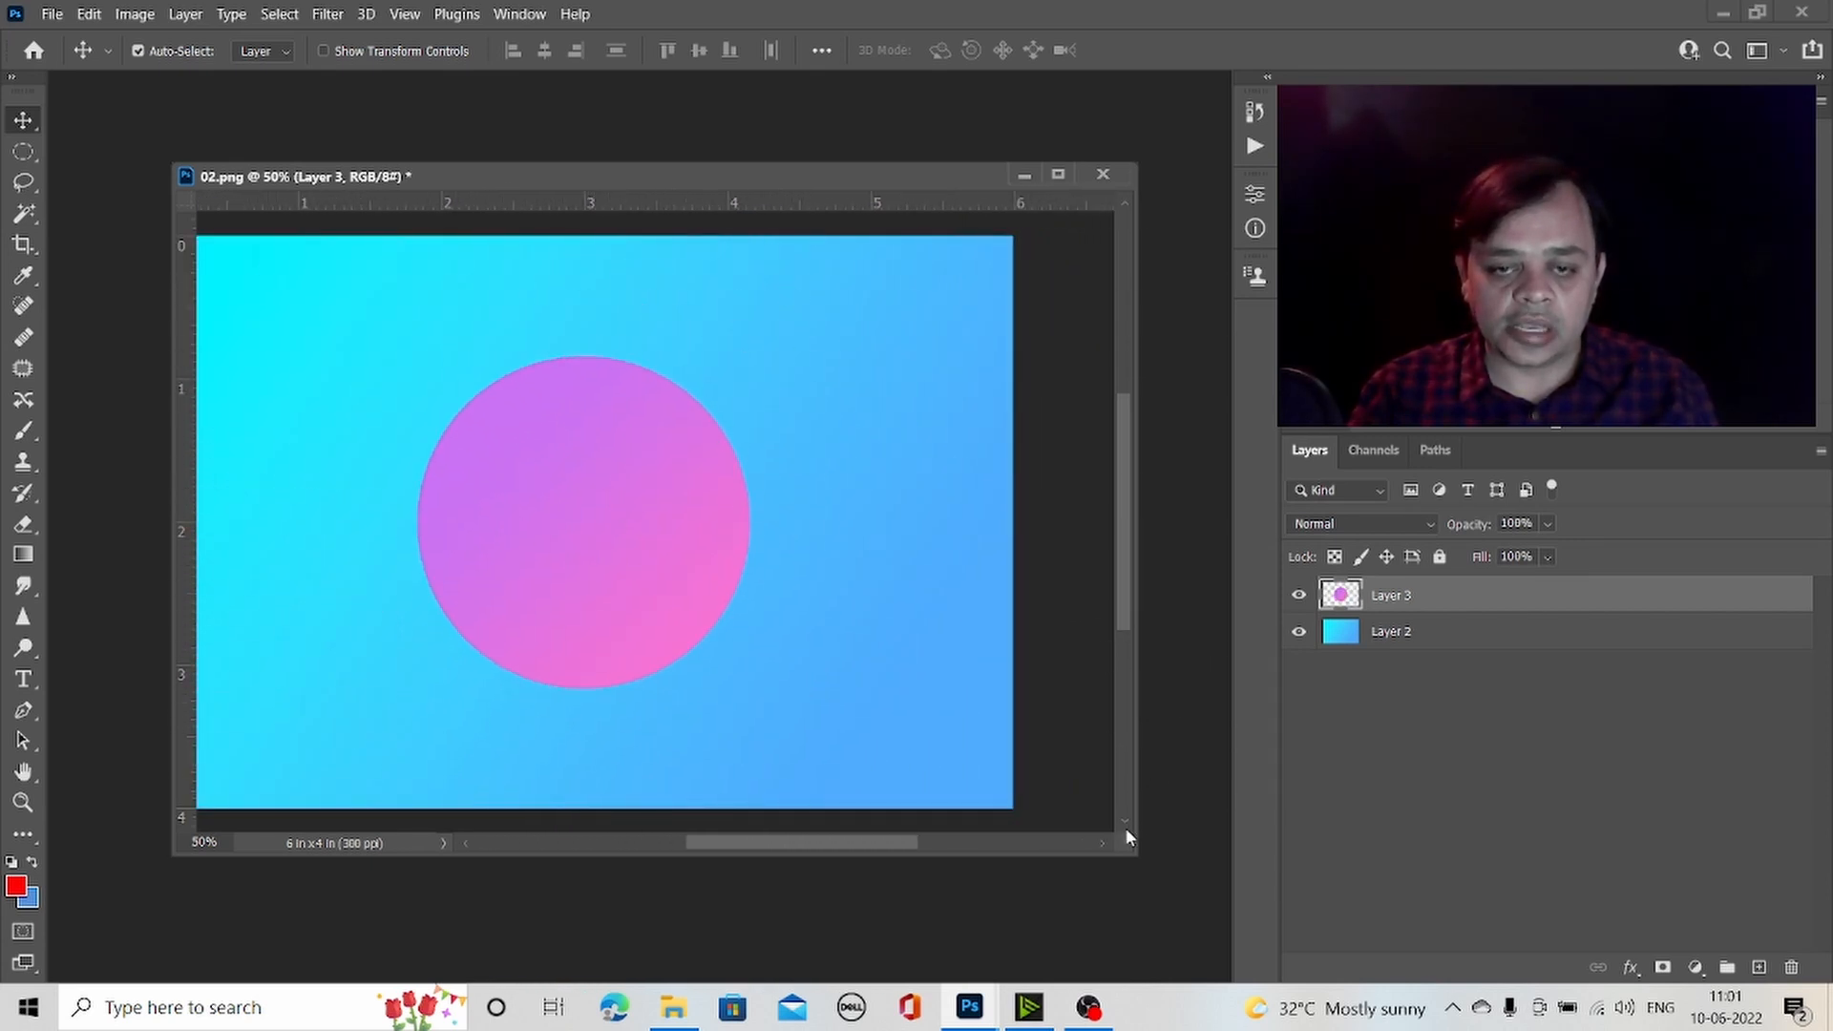
left_click_drag(799, 845, 782, 846)
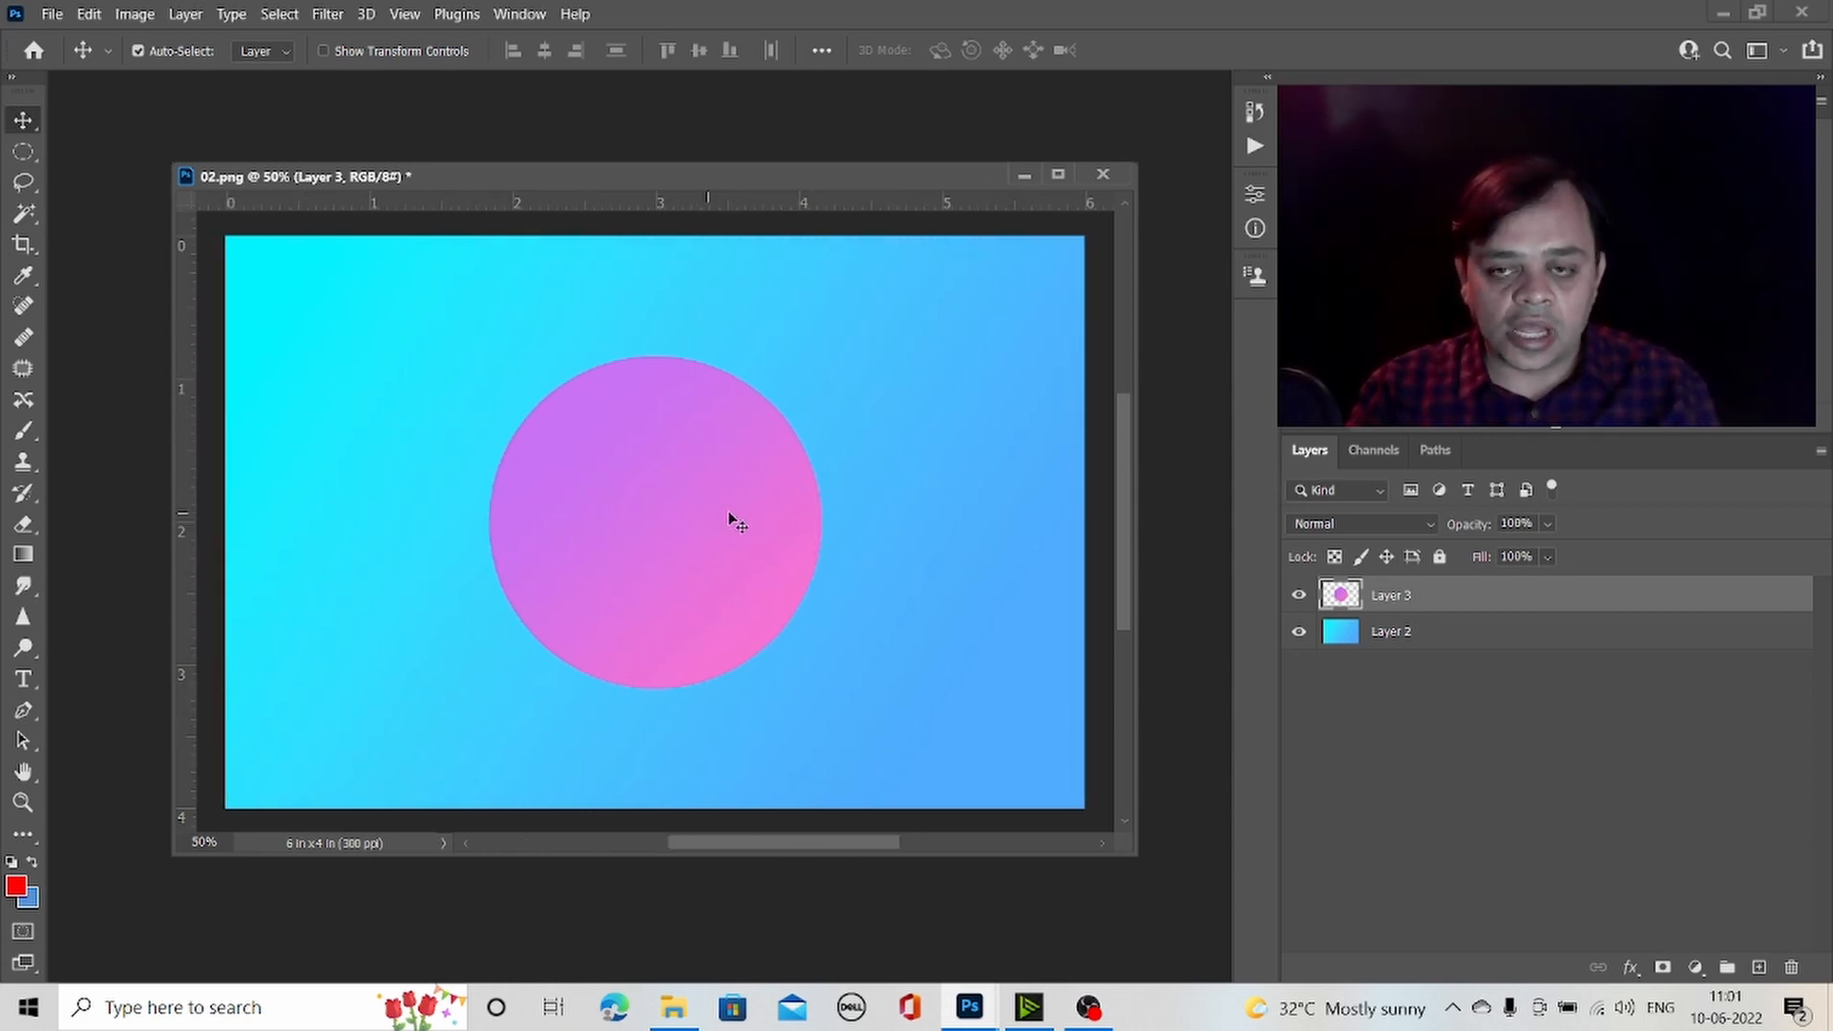
left_click_drag(1566, 604, 1792, 967)
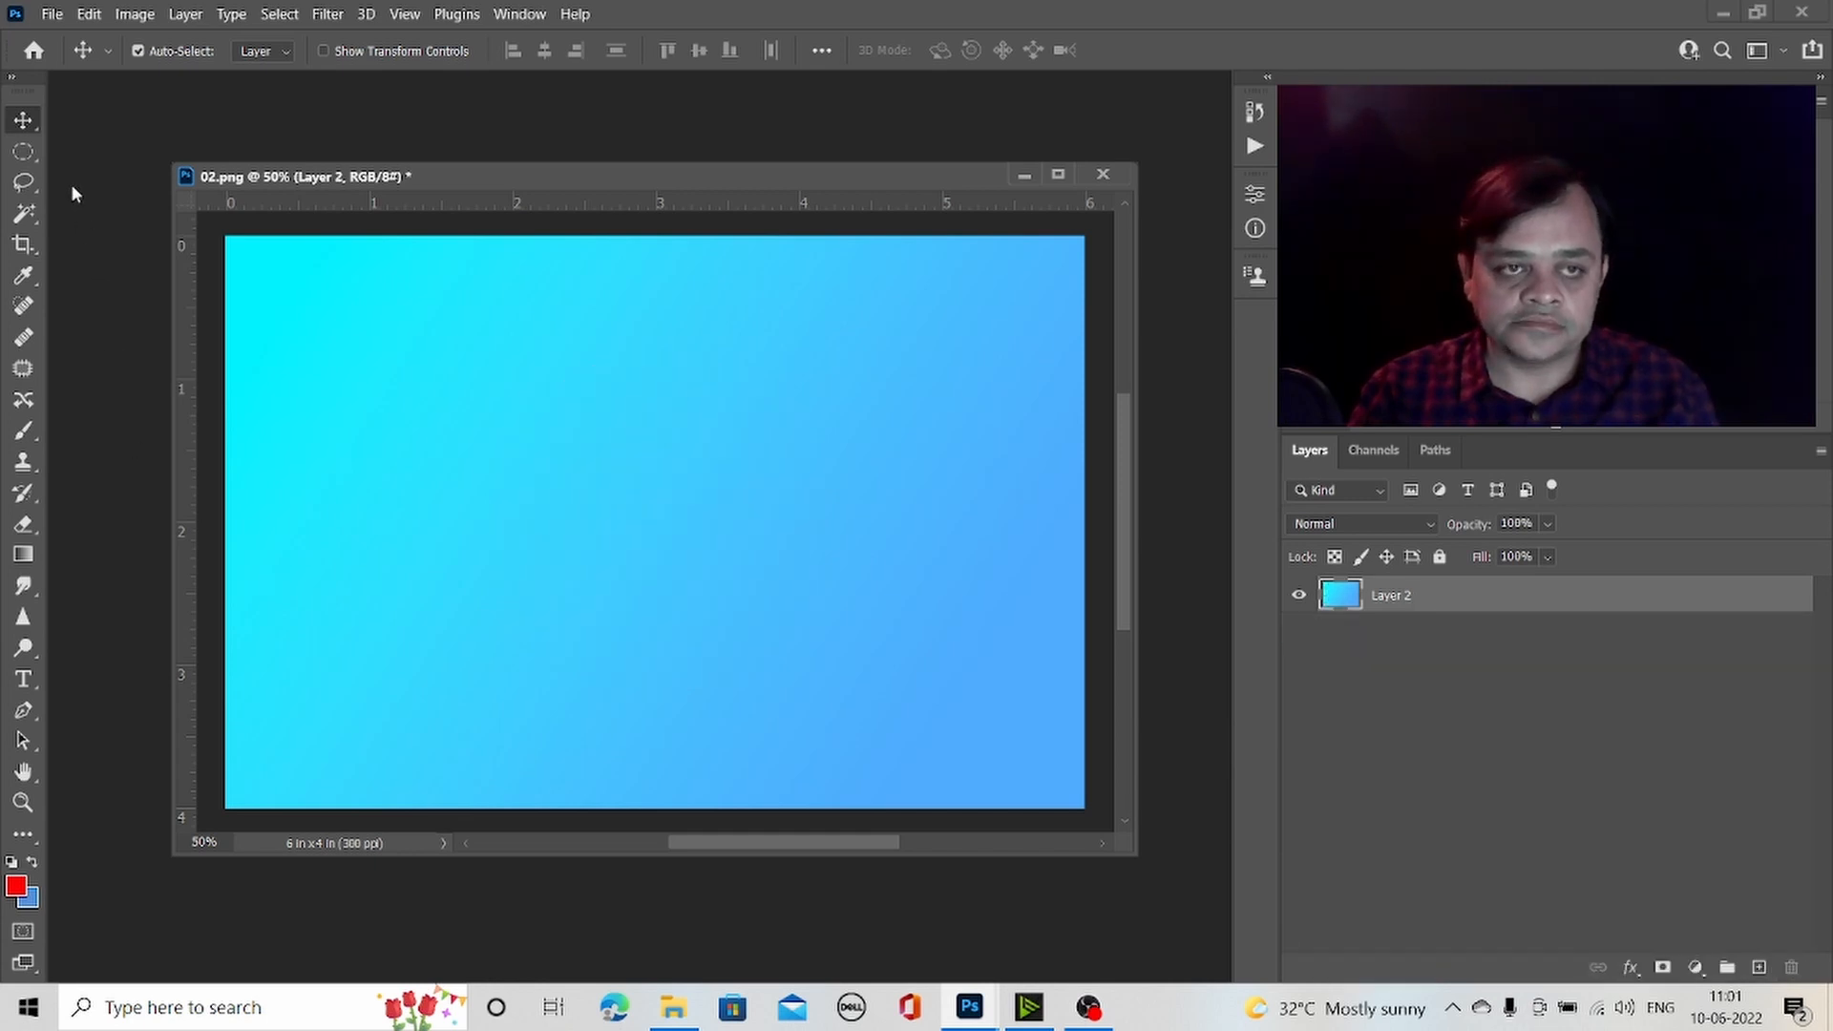
- Make a circular selection about 2.3 inches across left of the canvas centre and add a new layer for it
left_click(23, 156)
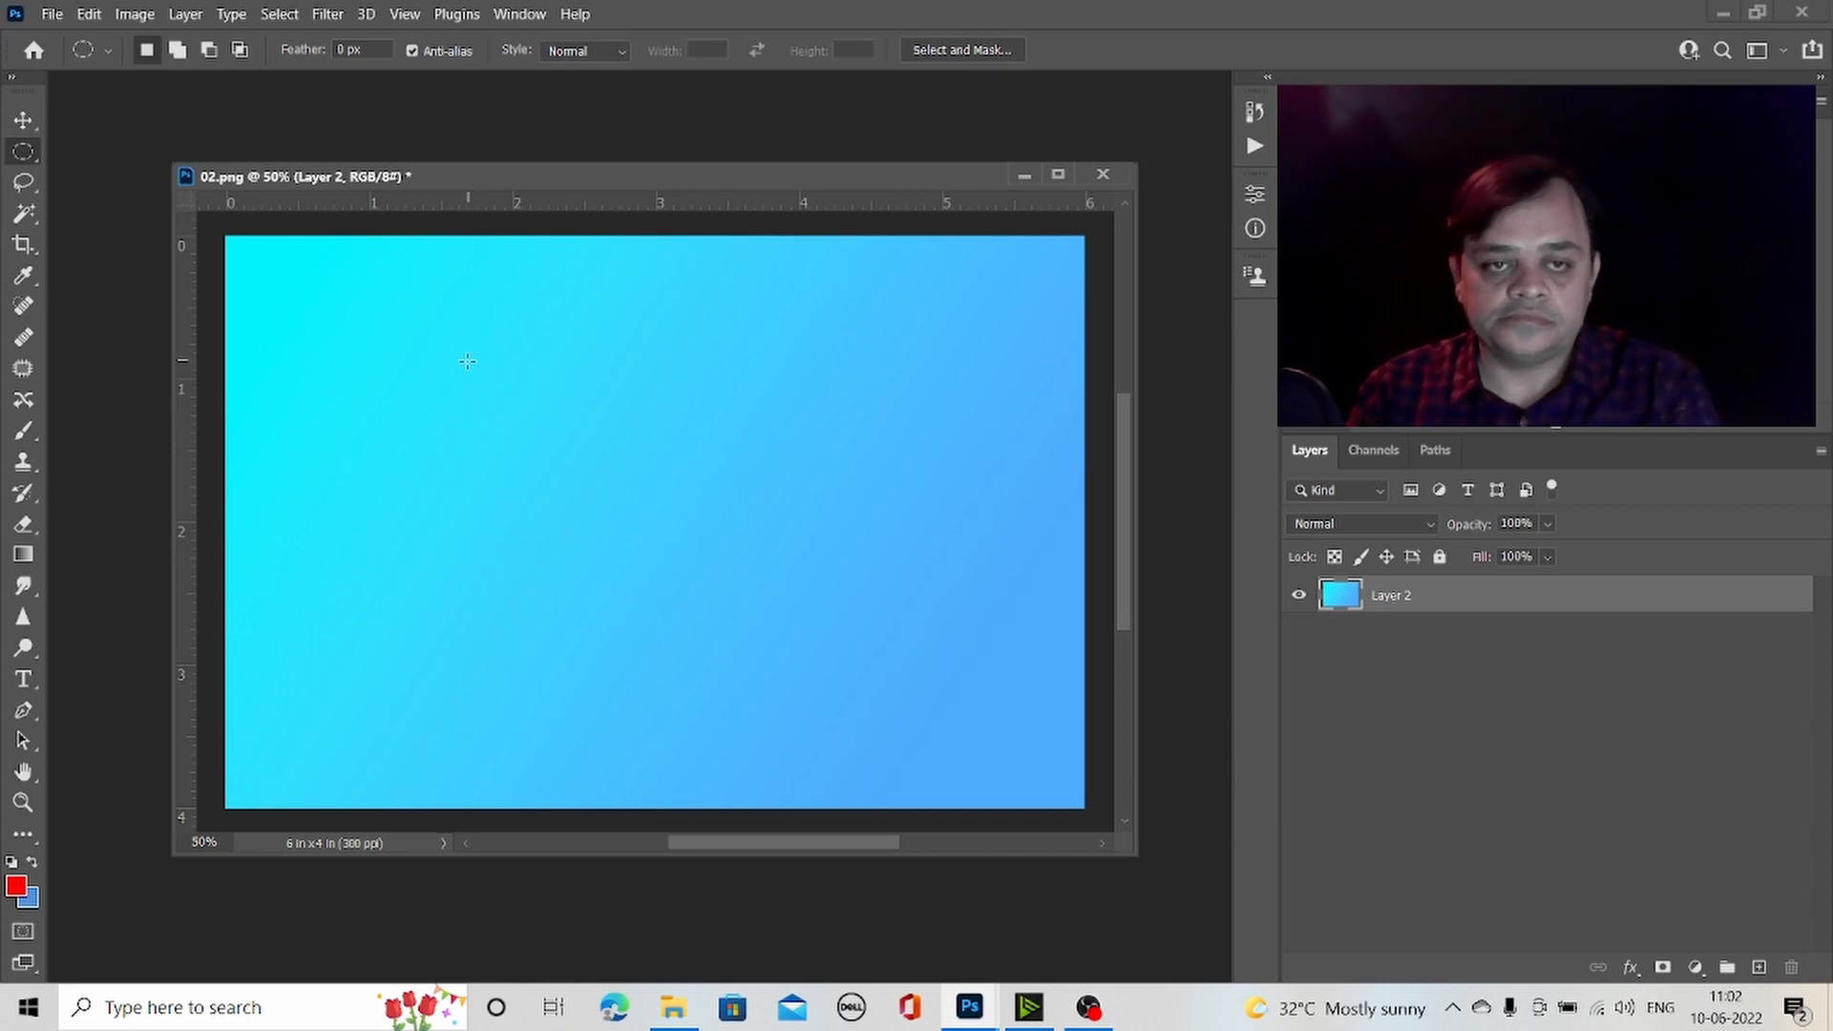
left_click_drag(455, 353, 922, 678)
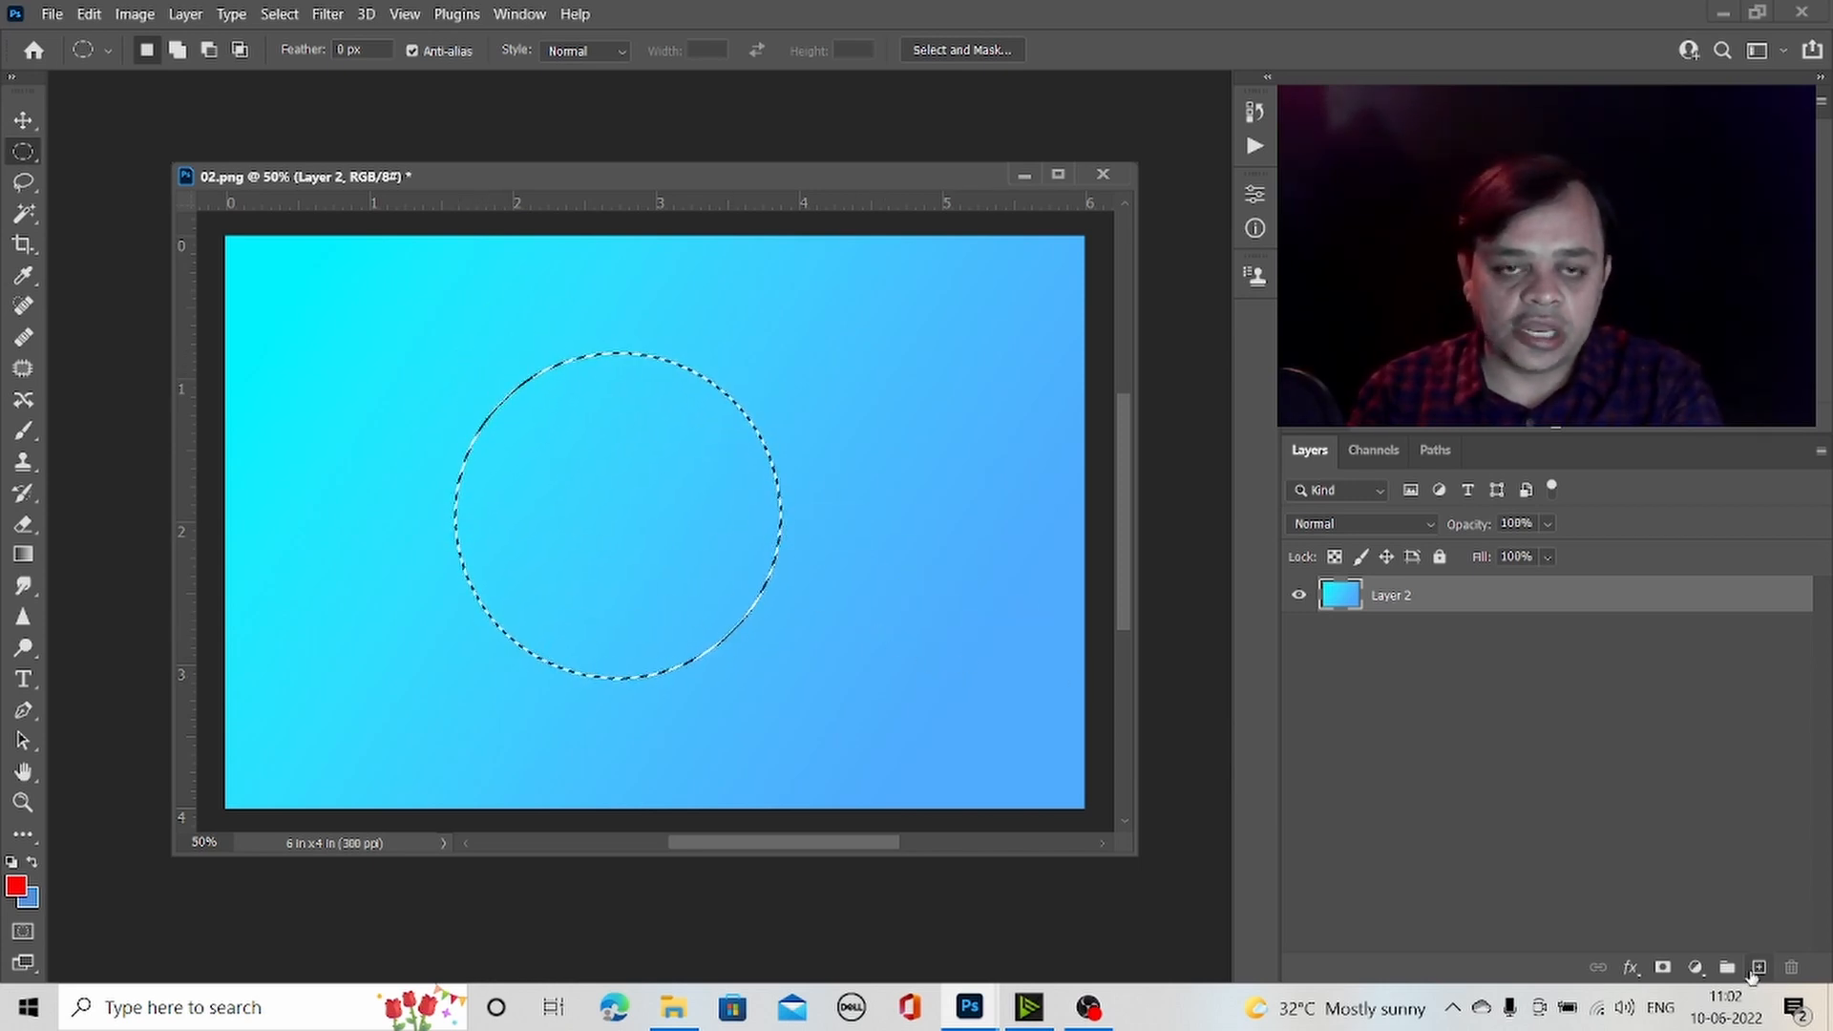
left_click(1758, 967)
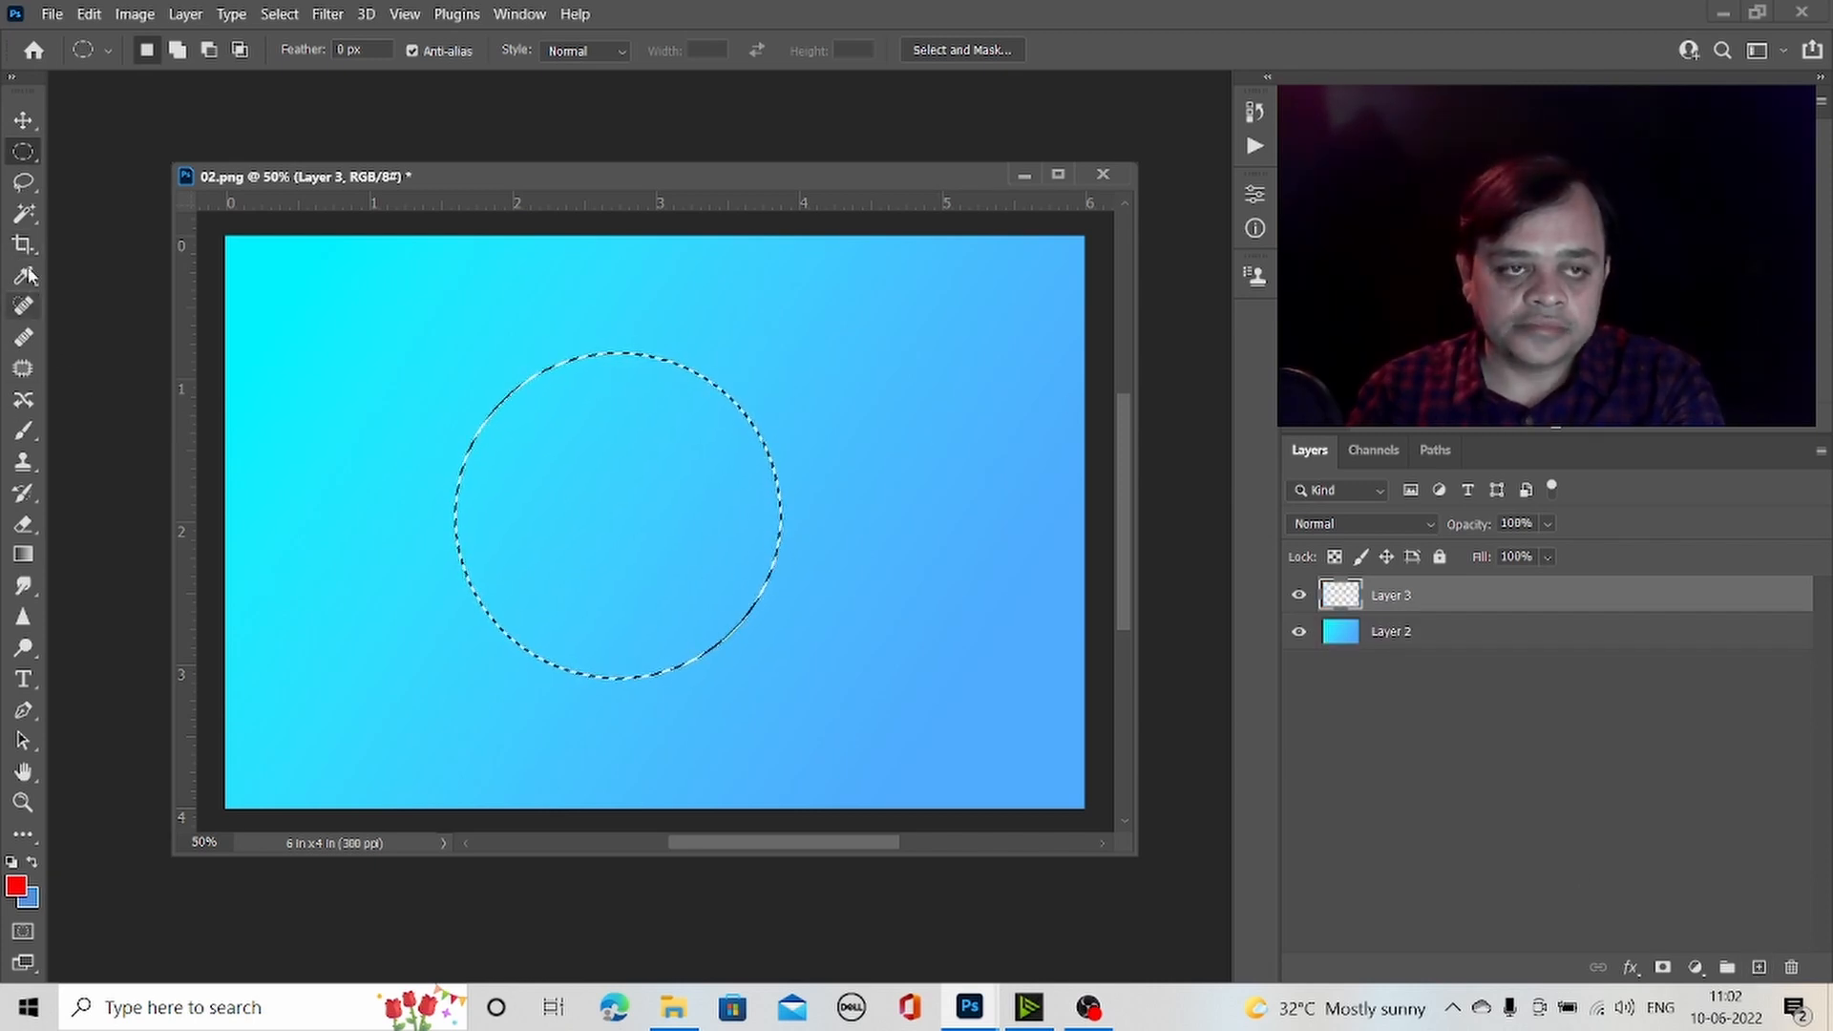
- Fill the circular selection with the pink-to-purple gradient from its upper left to its lower right, and deselect
left_click(23, 555)
left_click_drag(555, 369, 729, 559)
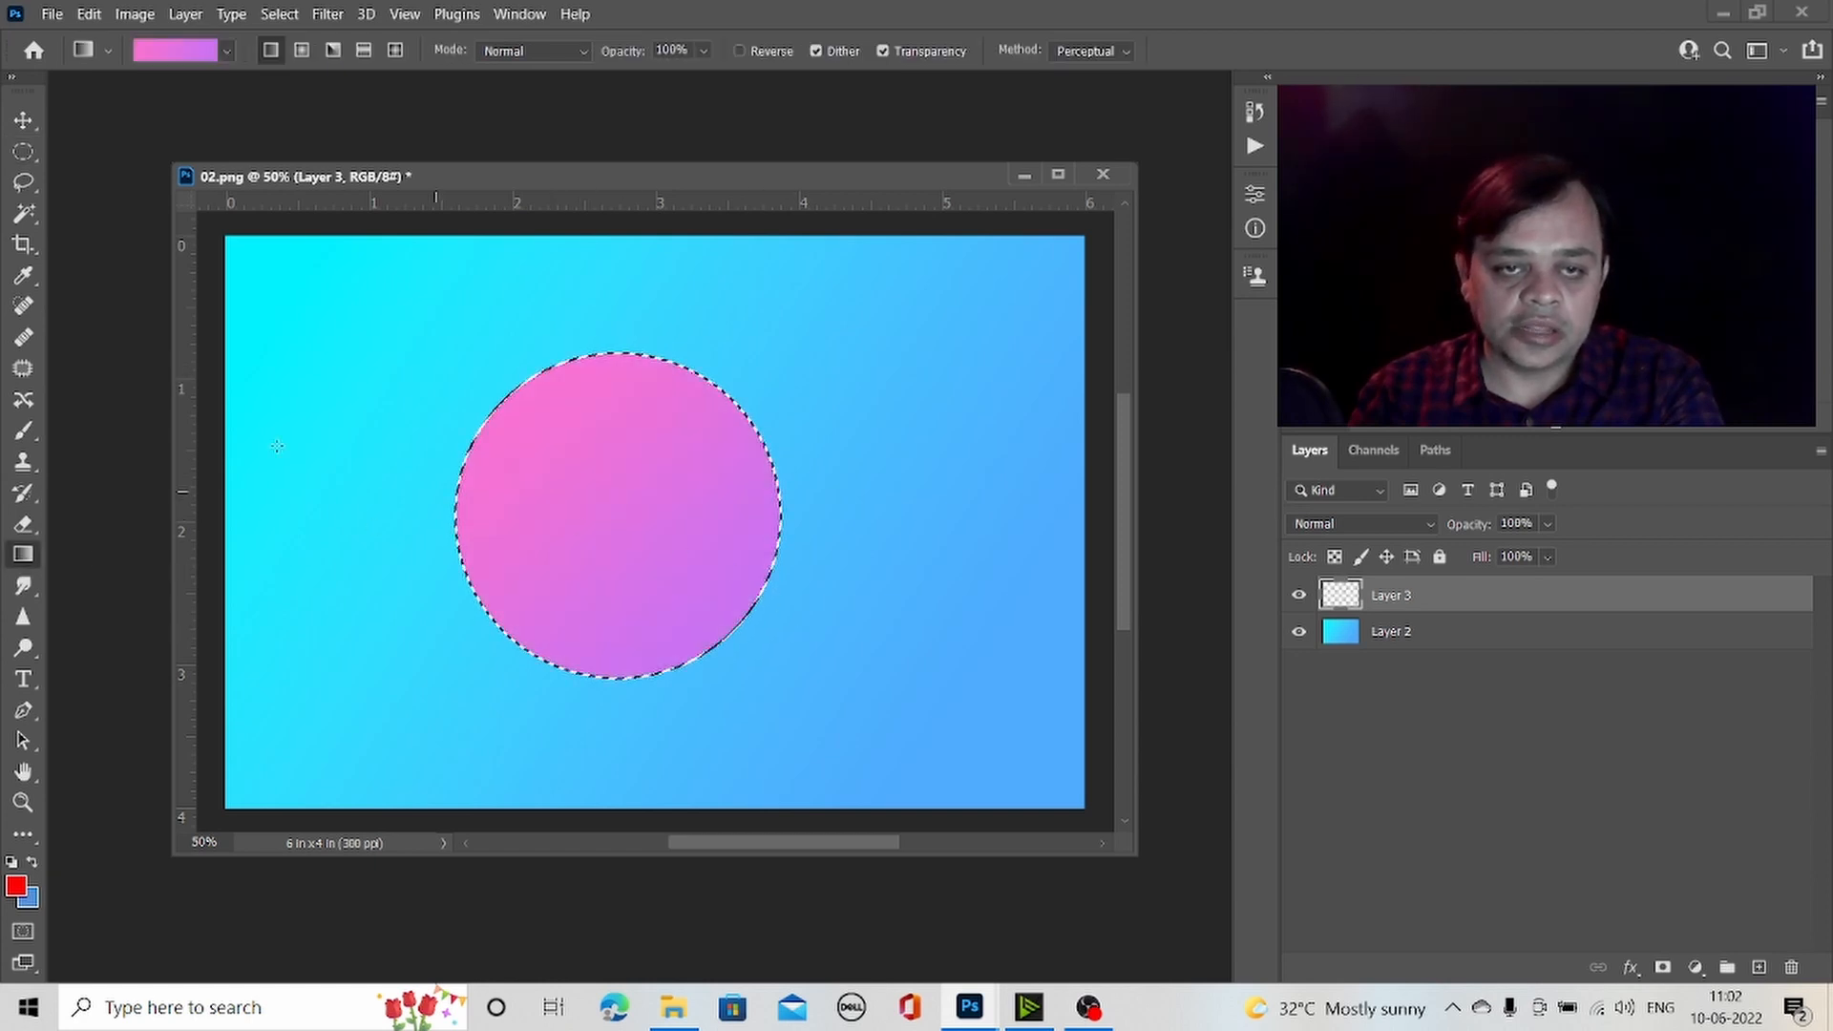
key("m")
left_click(489, 355)
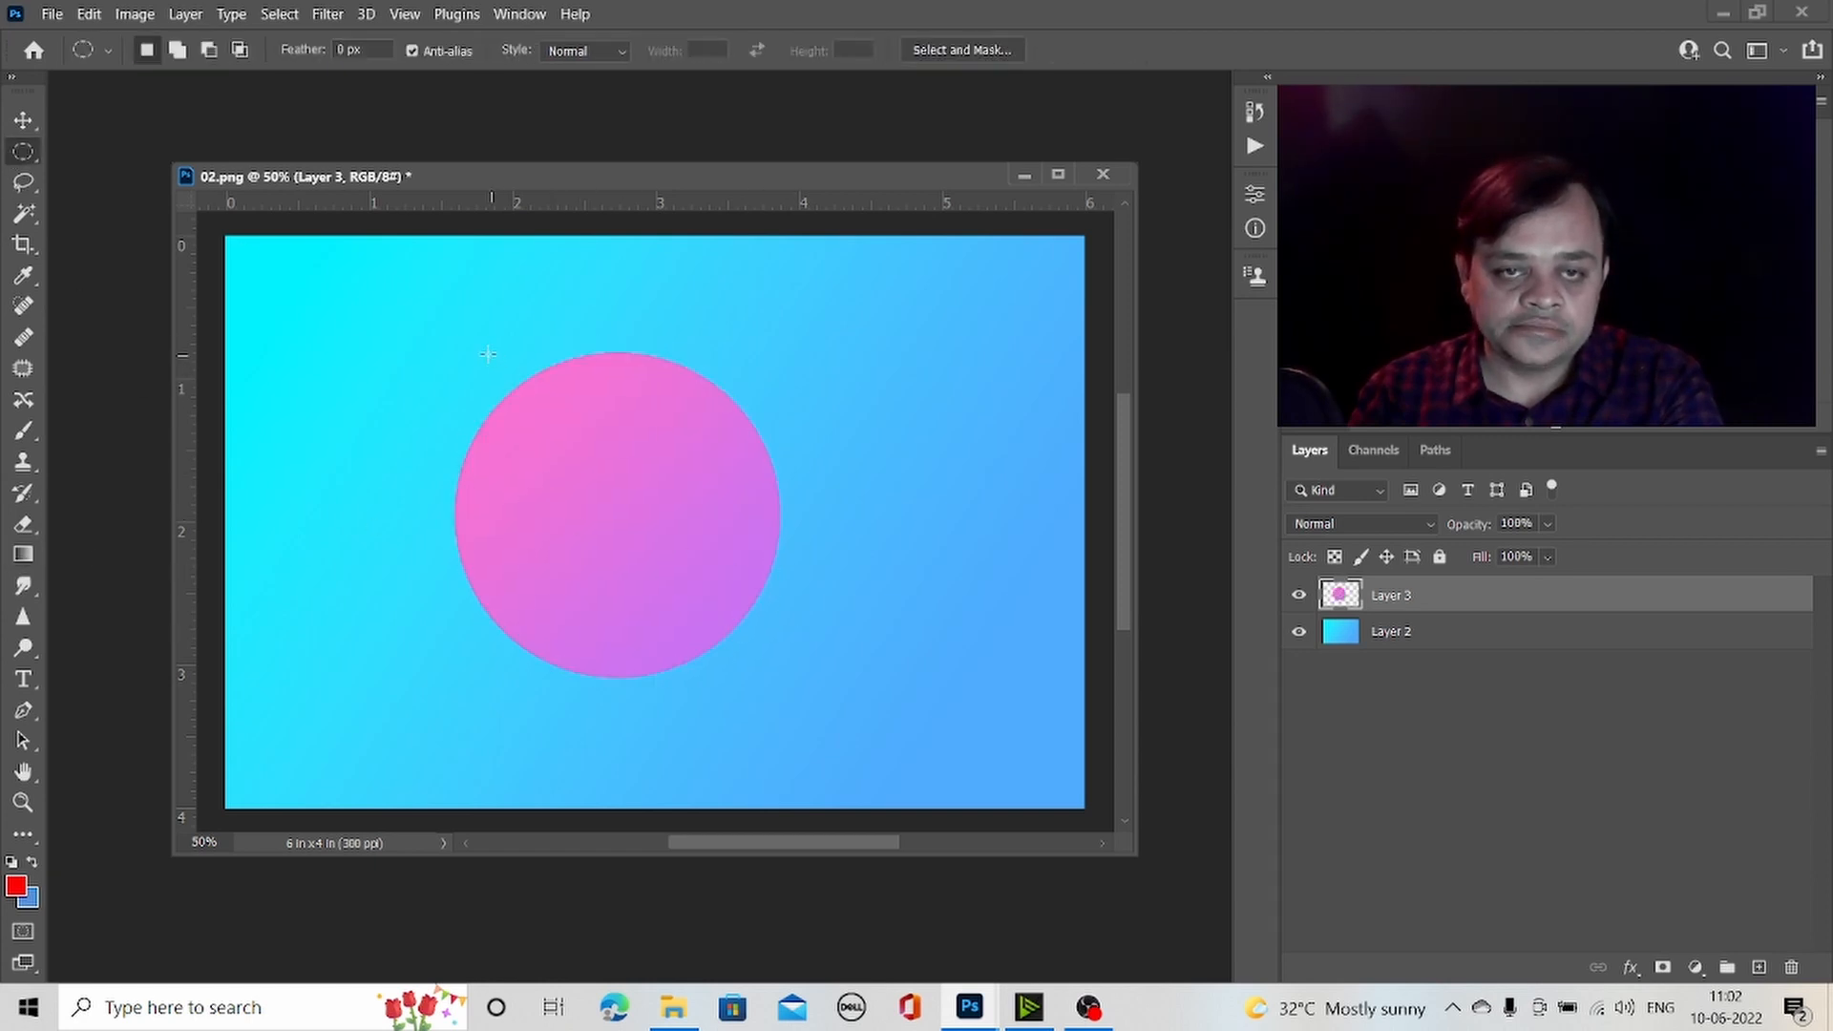
- Move the gradient circle closer to the canvas centre and flatten the image
left_click(22, 124)
left_click_drag(673, 600, 734, 551)
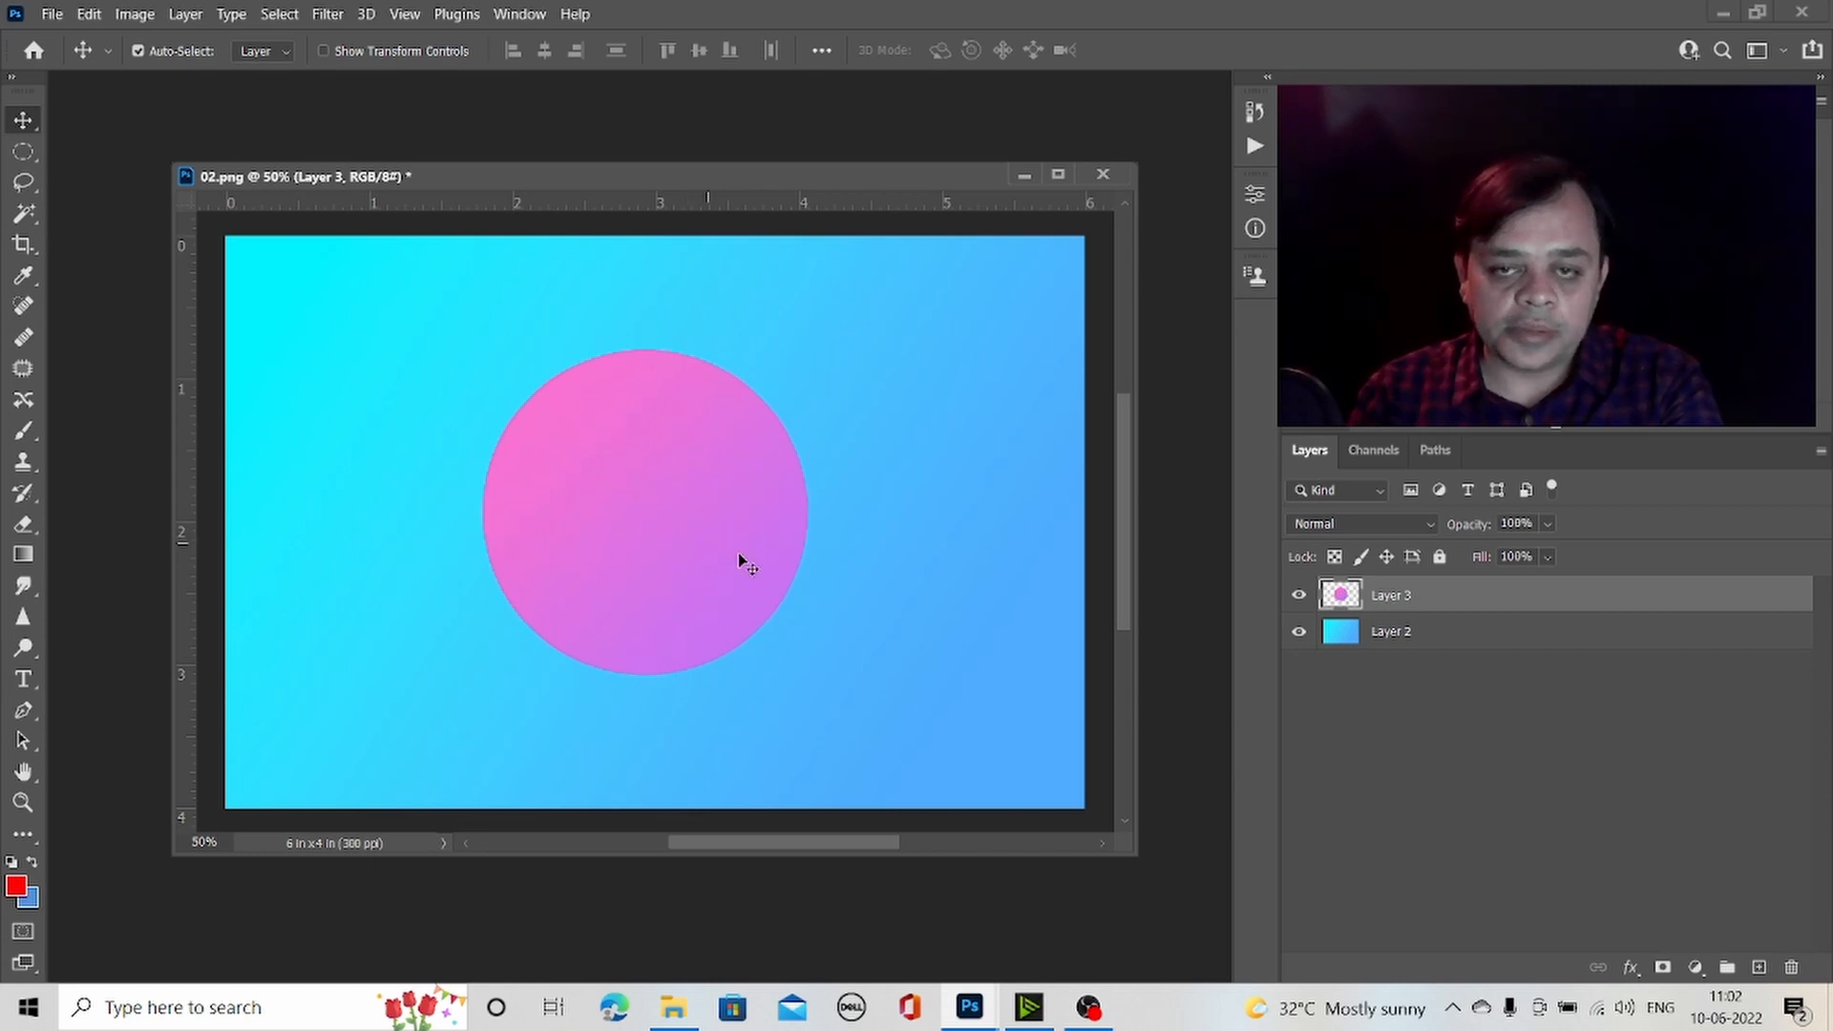
left_click(1821, 452)
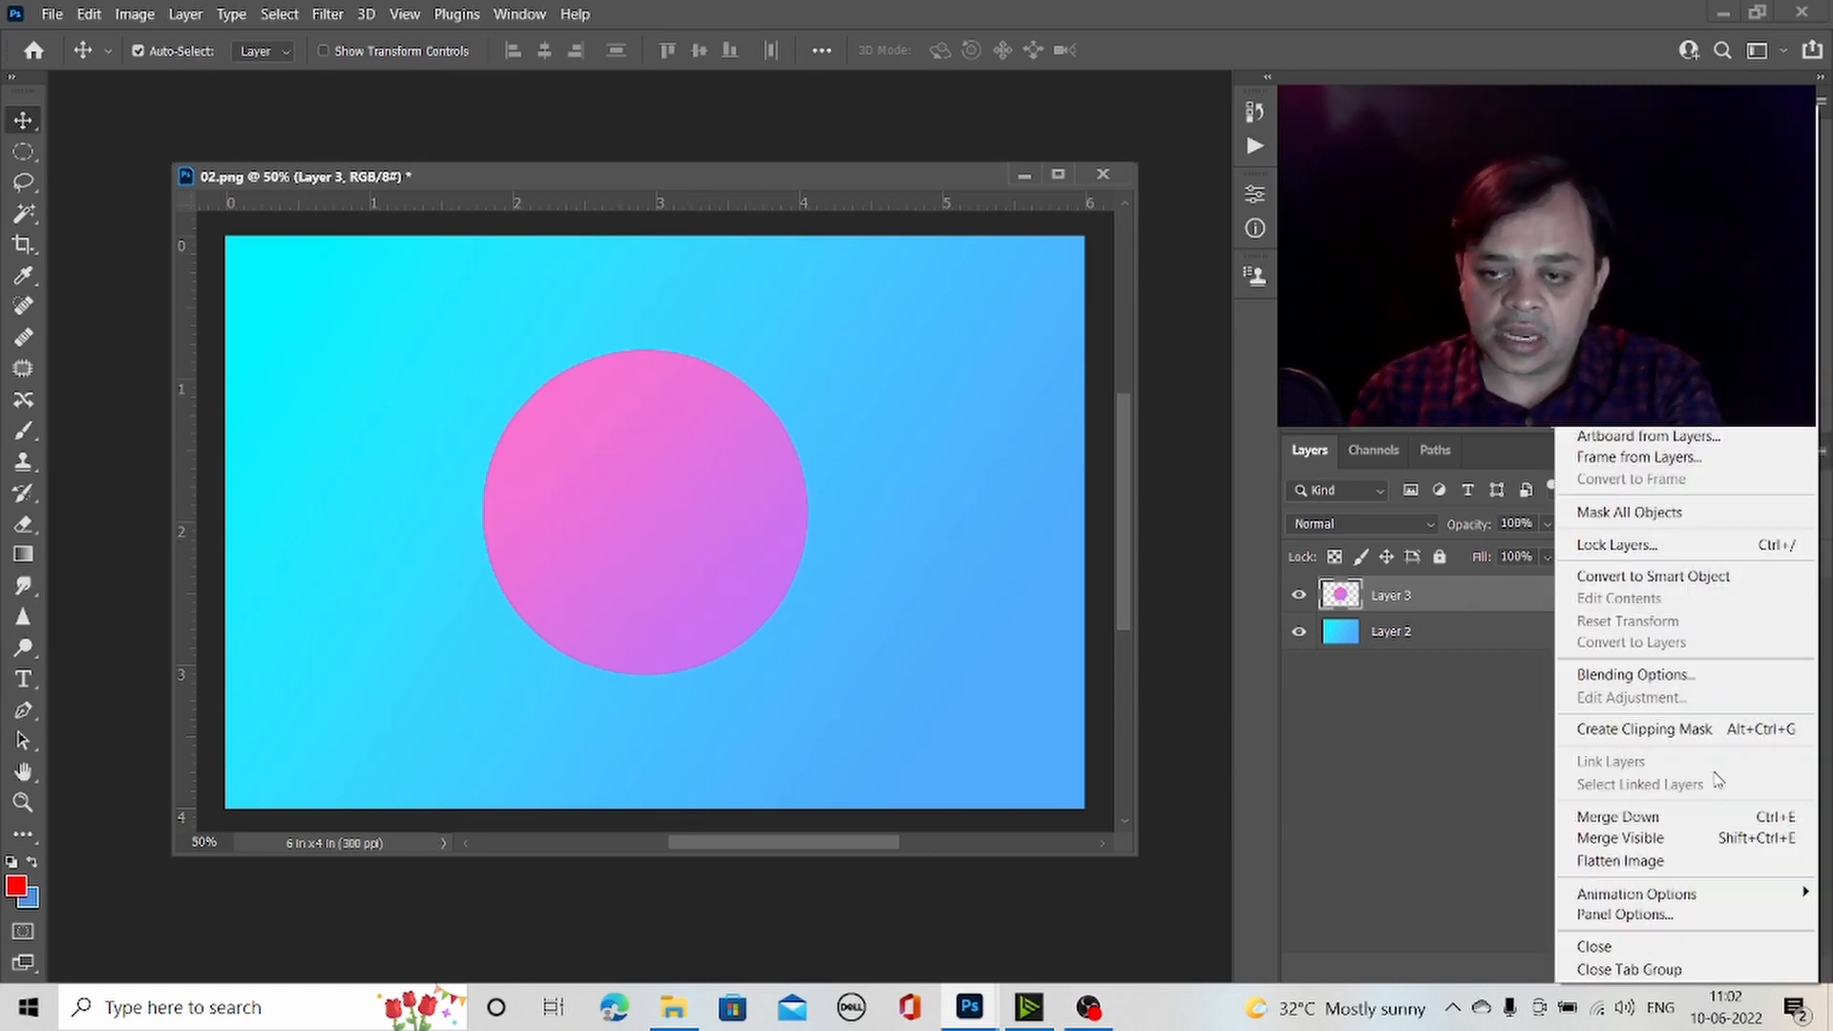
left_click(1691, 863)
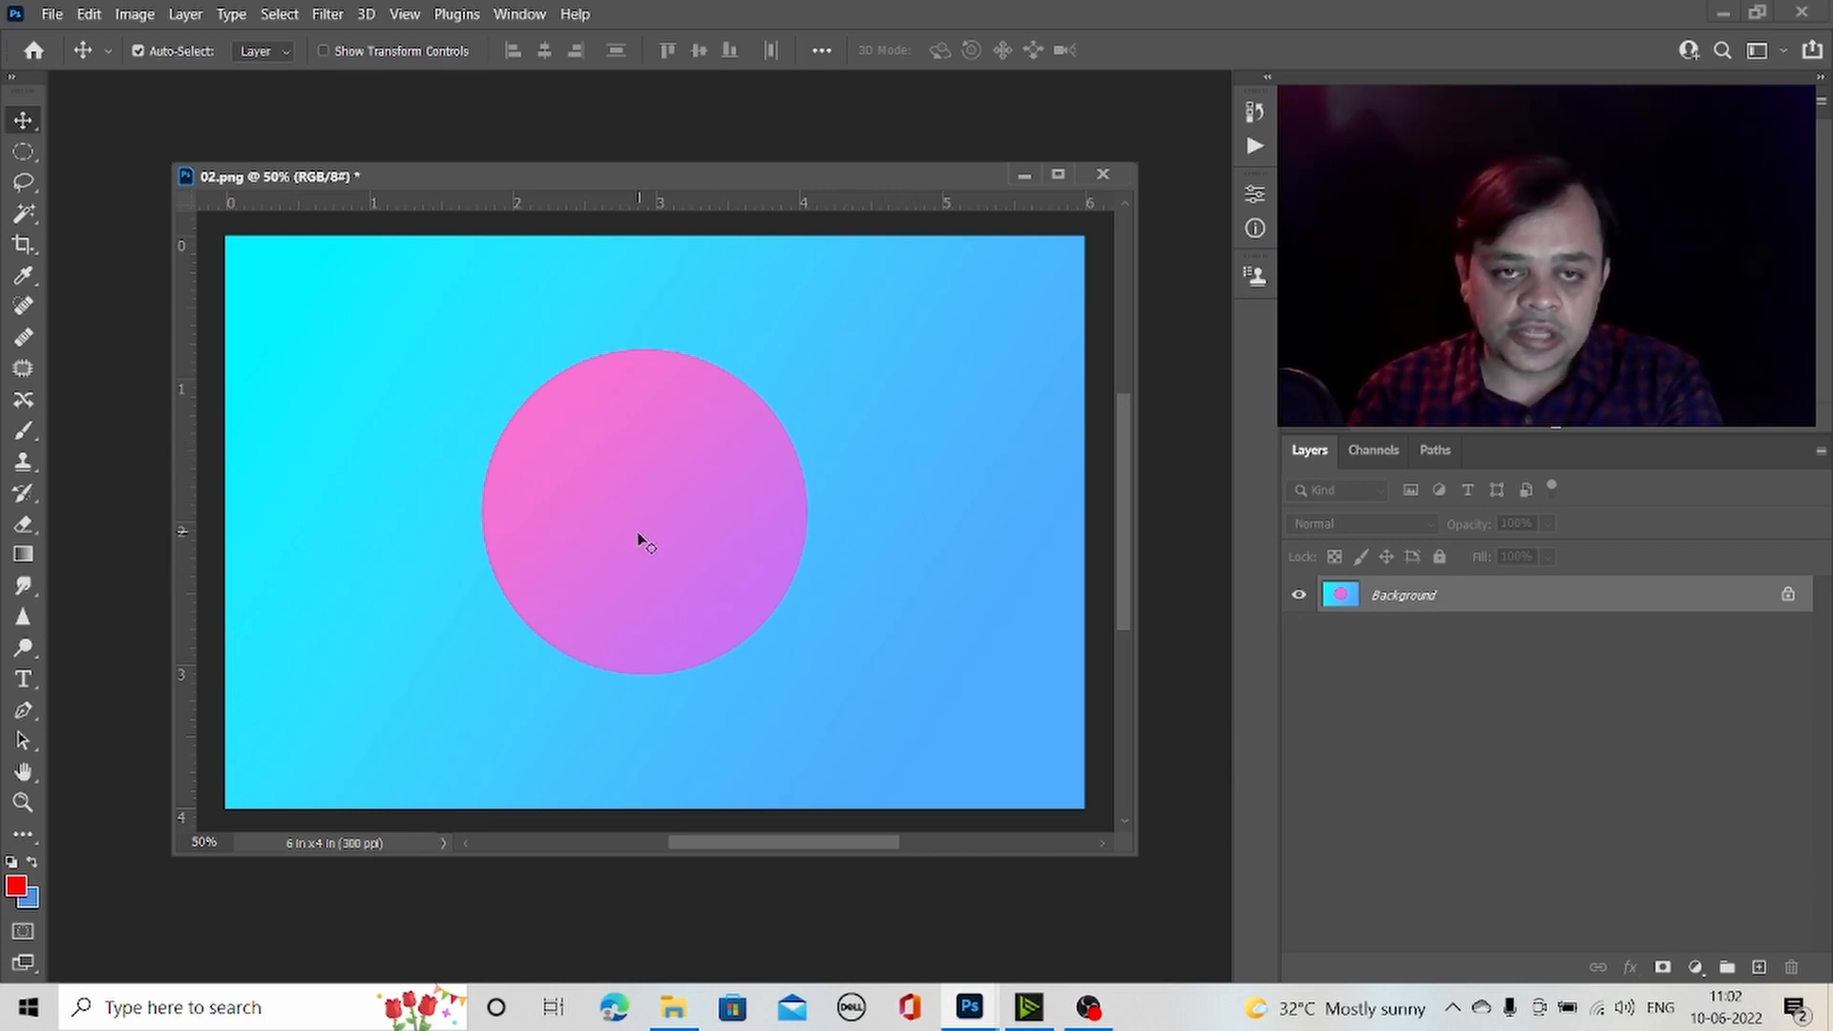
- Make a circular selection about 2.3 inches across and position it over the circle in the flattened image
left_click(23, 151)
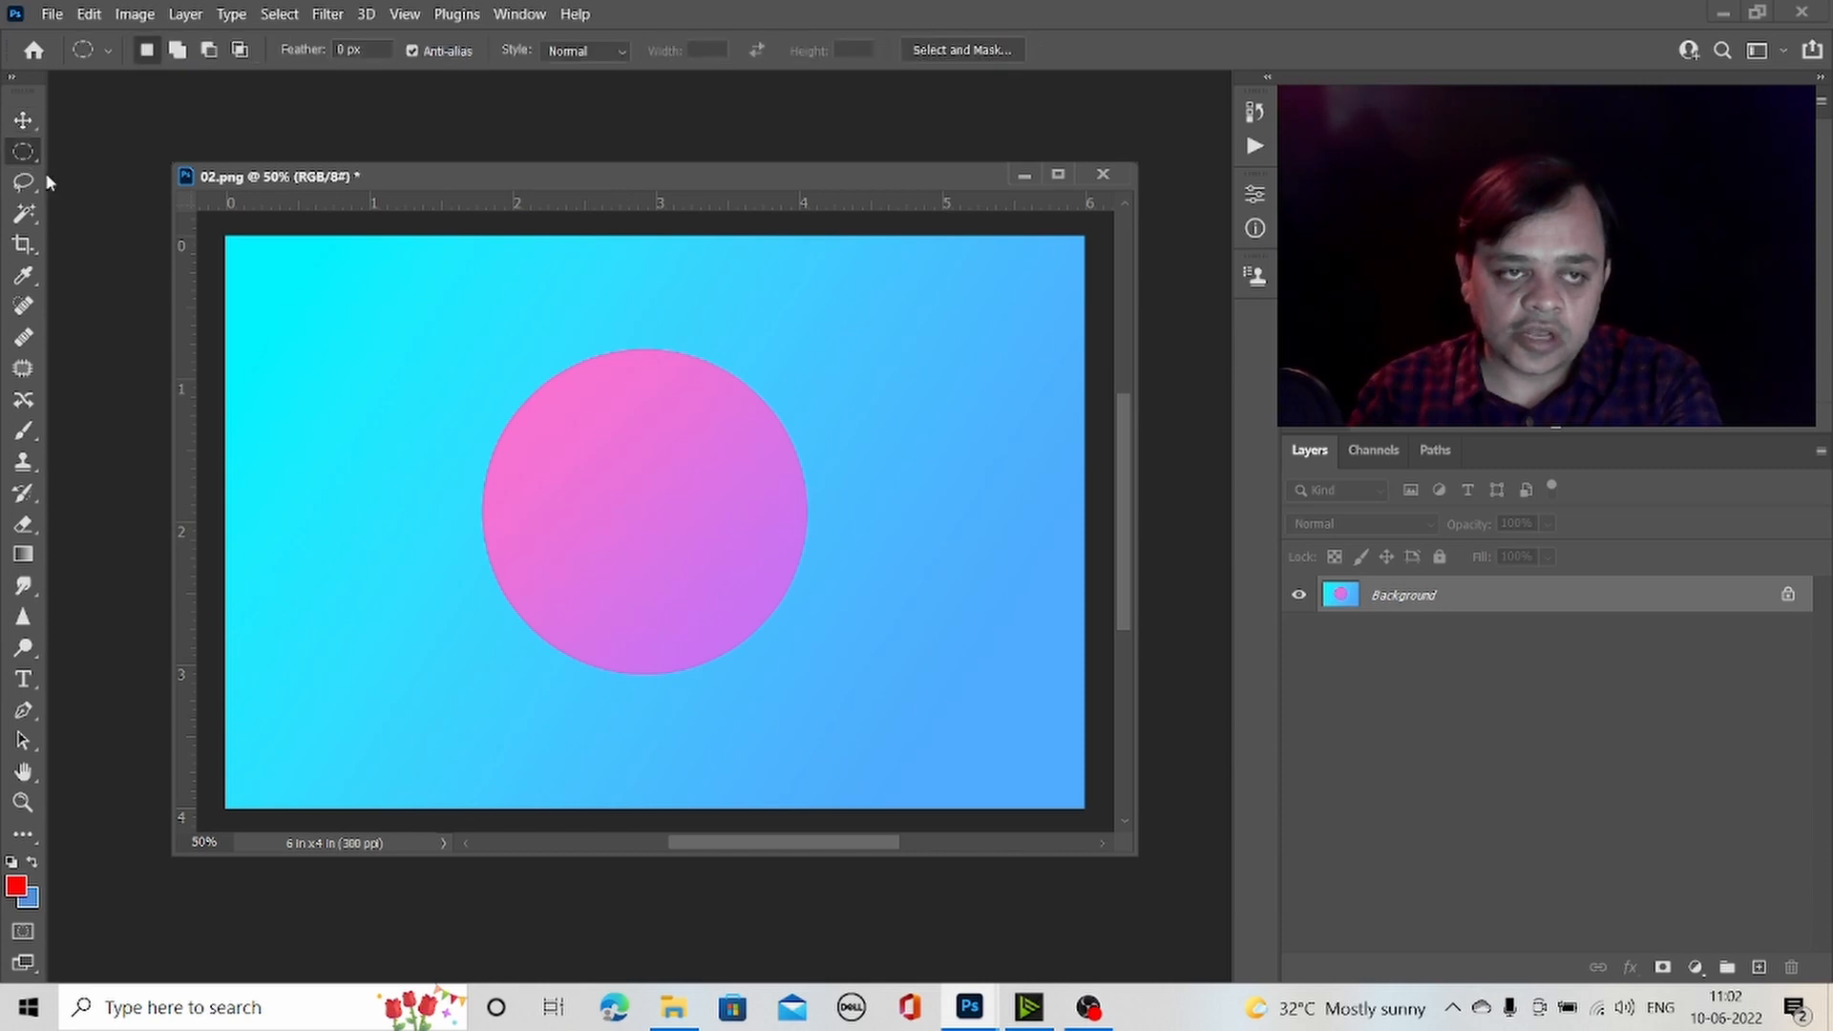
left_click_drag(507, 374, 911, 700)
left_click_drag(751, 578, 741, 560)
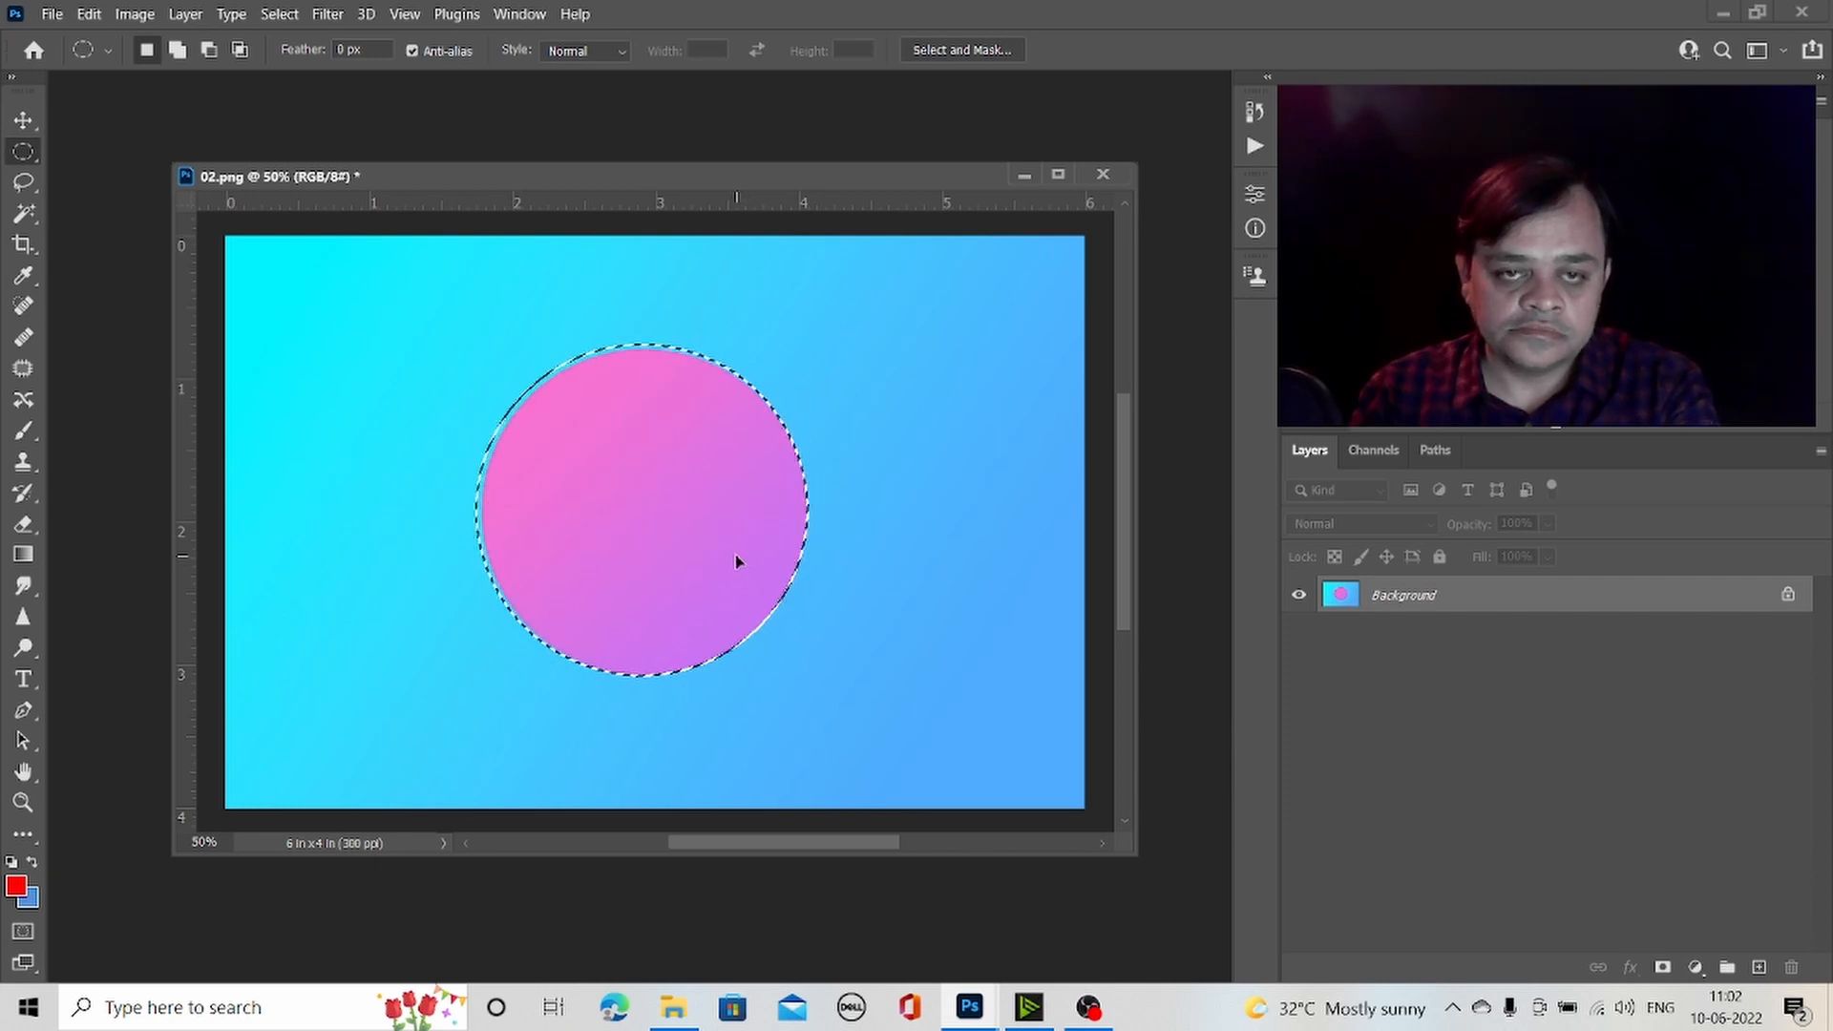
- Nudge the circular selection in small increments until it lines up with the circle's edge
key("Left")
key("Left")
key("Left")
key("Down")
key("Down")
key("Down")
key("Down")
key("Down")
key("Down")
key("Down")
key("Down")
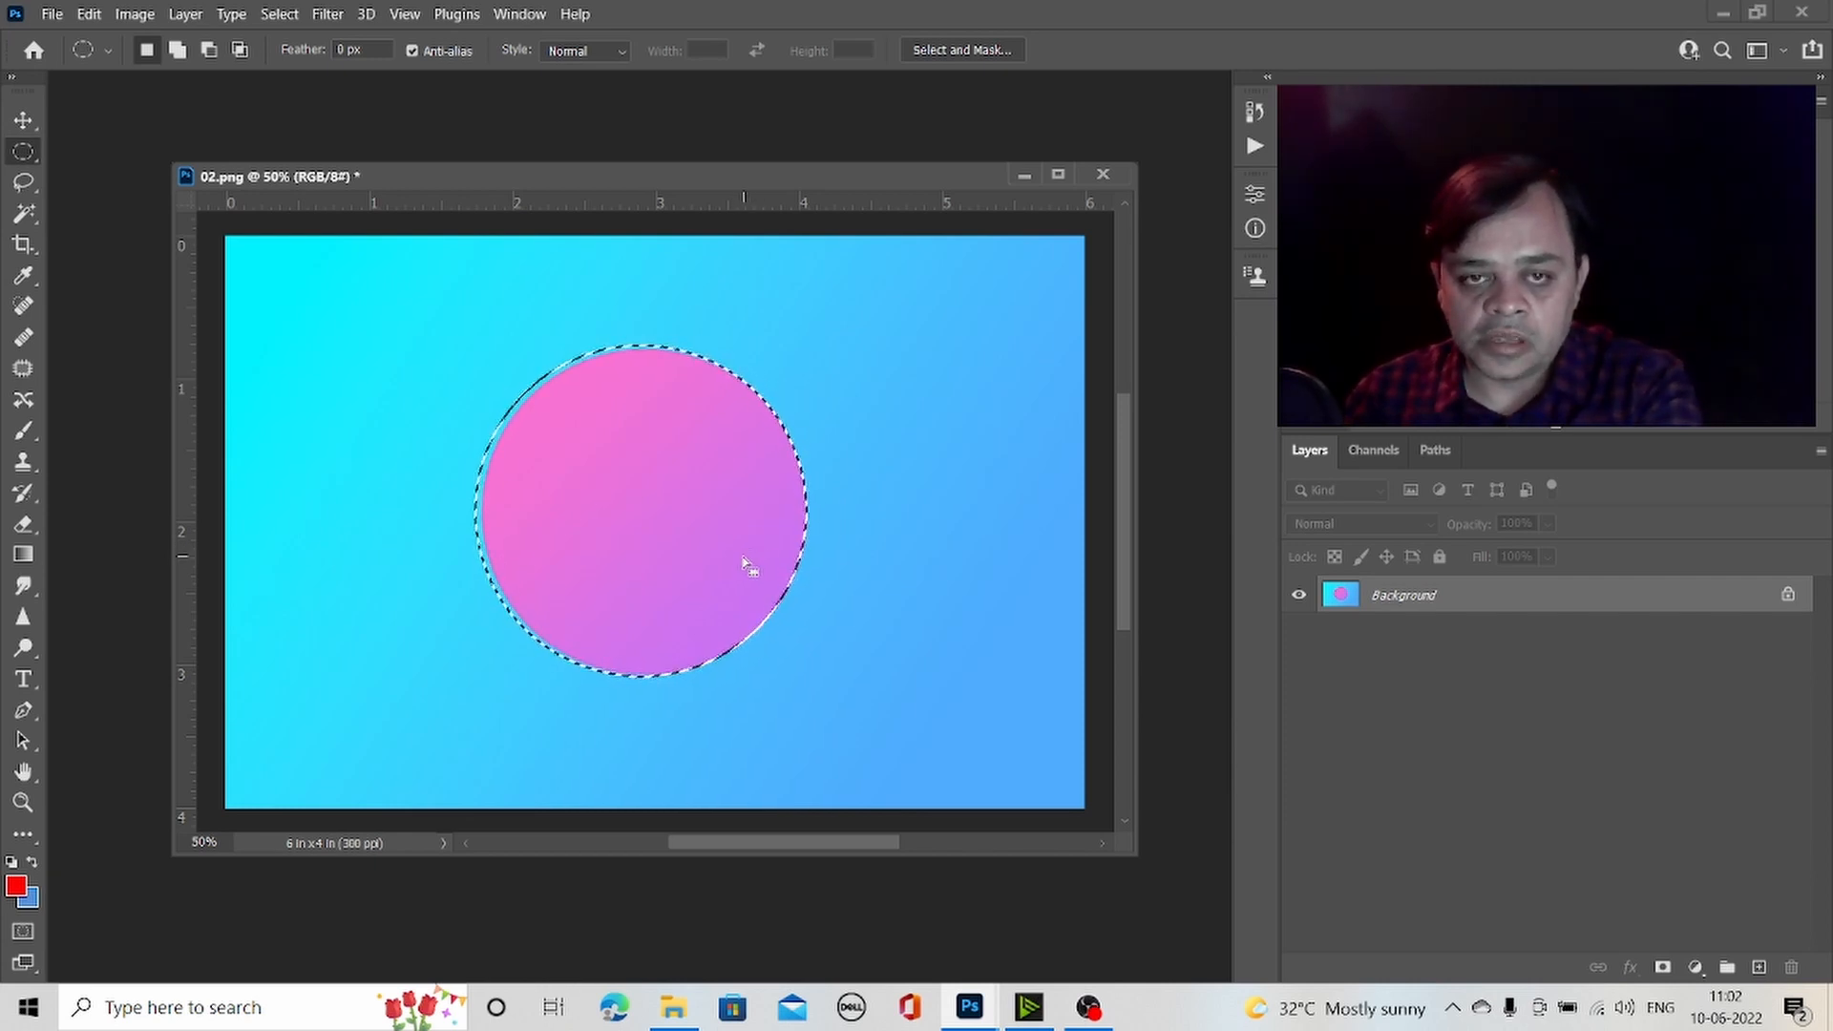
key("Down")
key("Down")
key("Right")
key("Right")
key("Right")
key("Right")
key("Right")
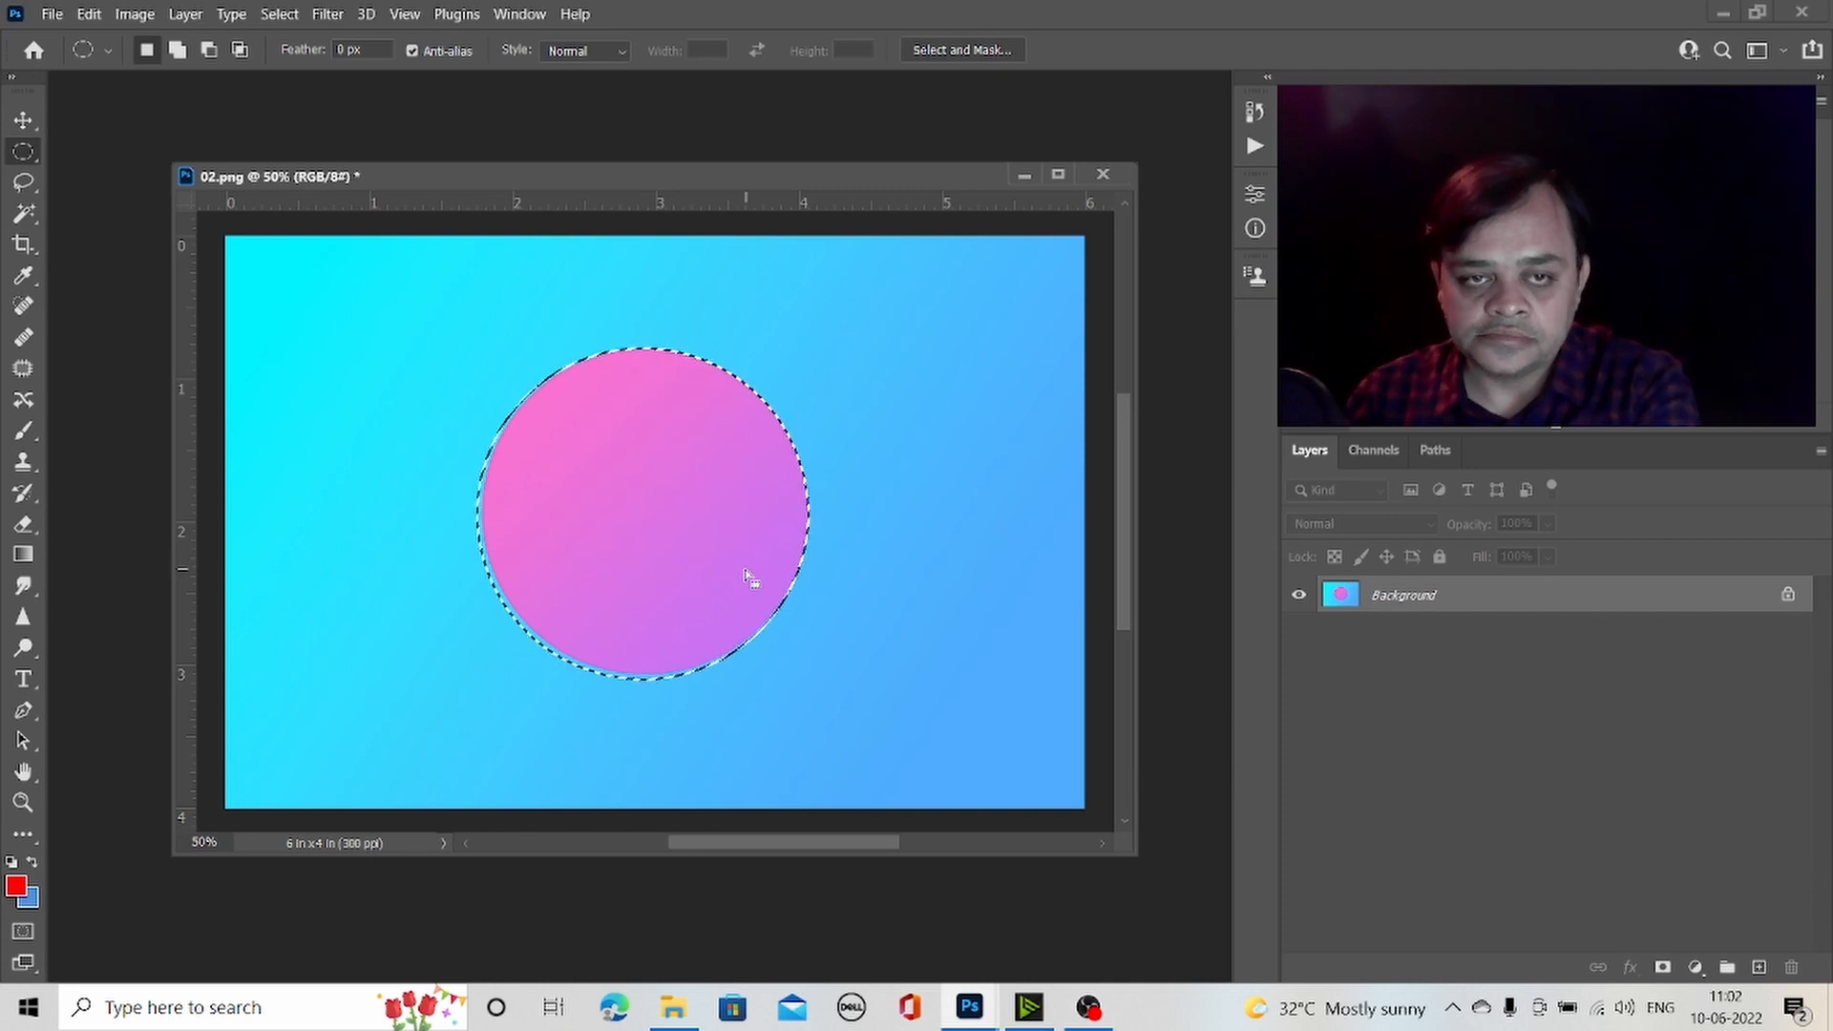
- Copy the selected circle and paste it as a new layer
left_click(91, 15)
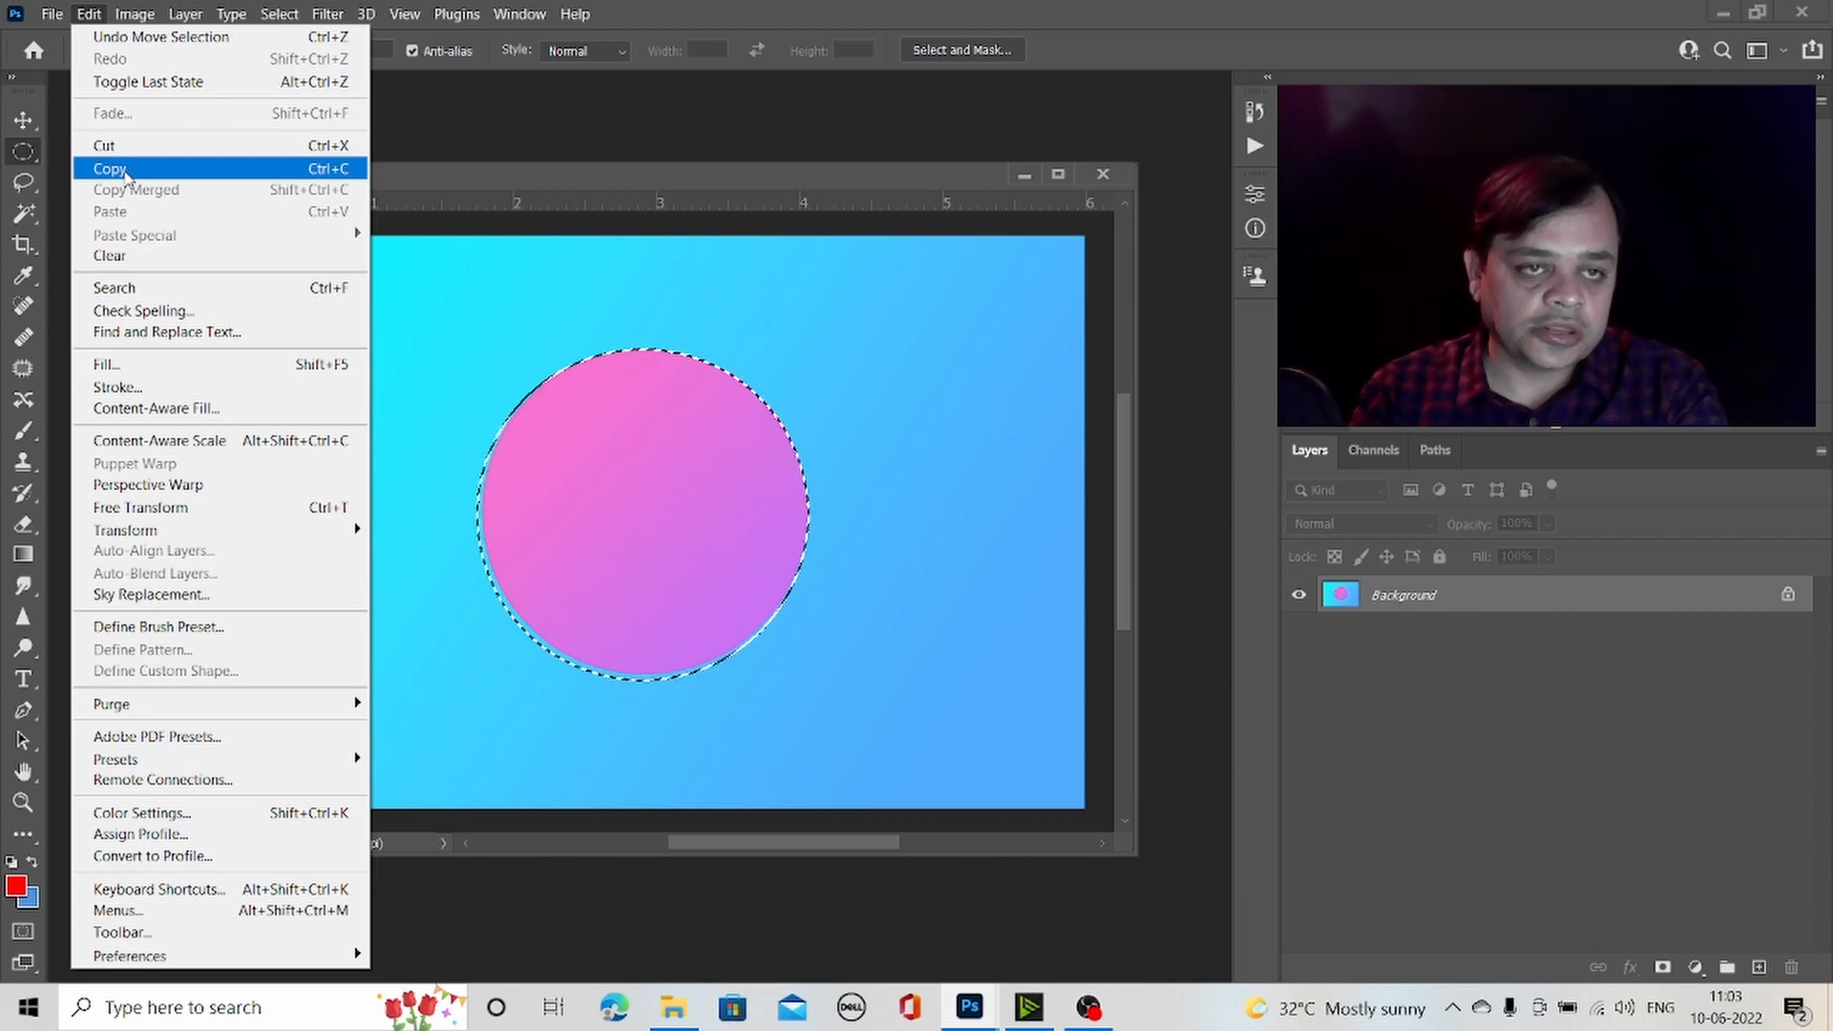
left_click(110, 169)
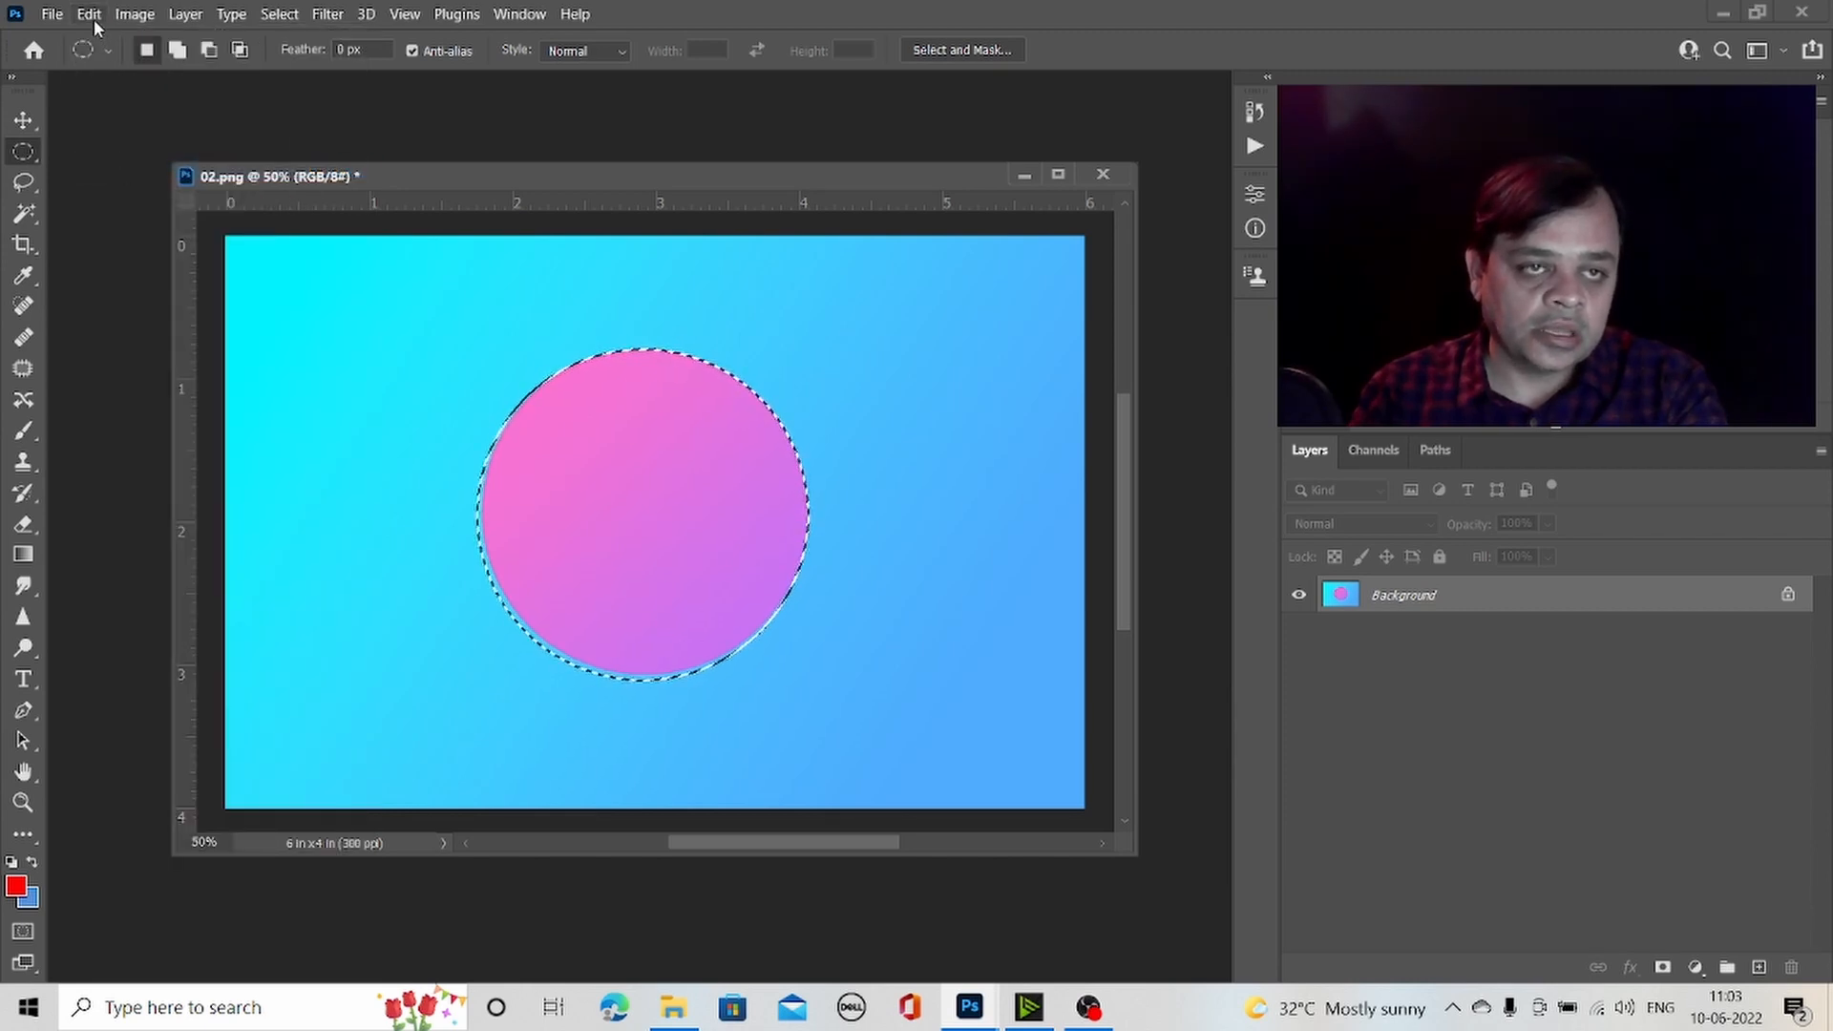
left_click(88, 14)
left_click(135, 208)
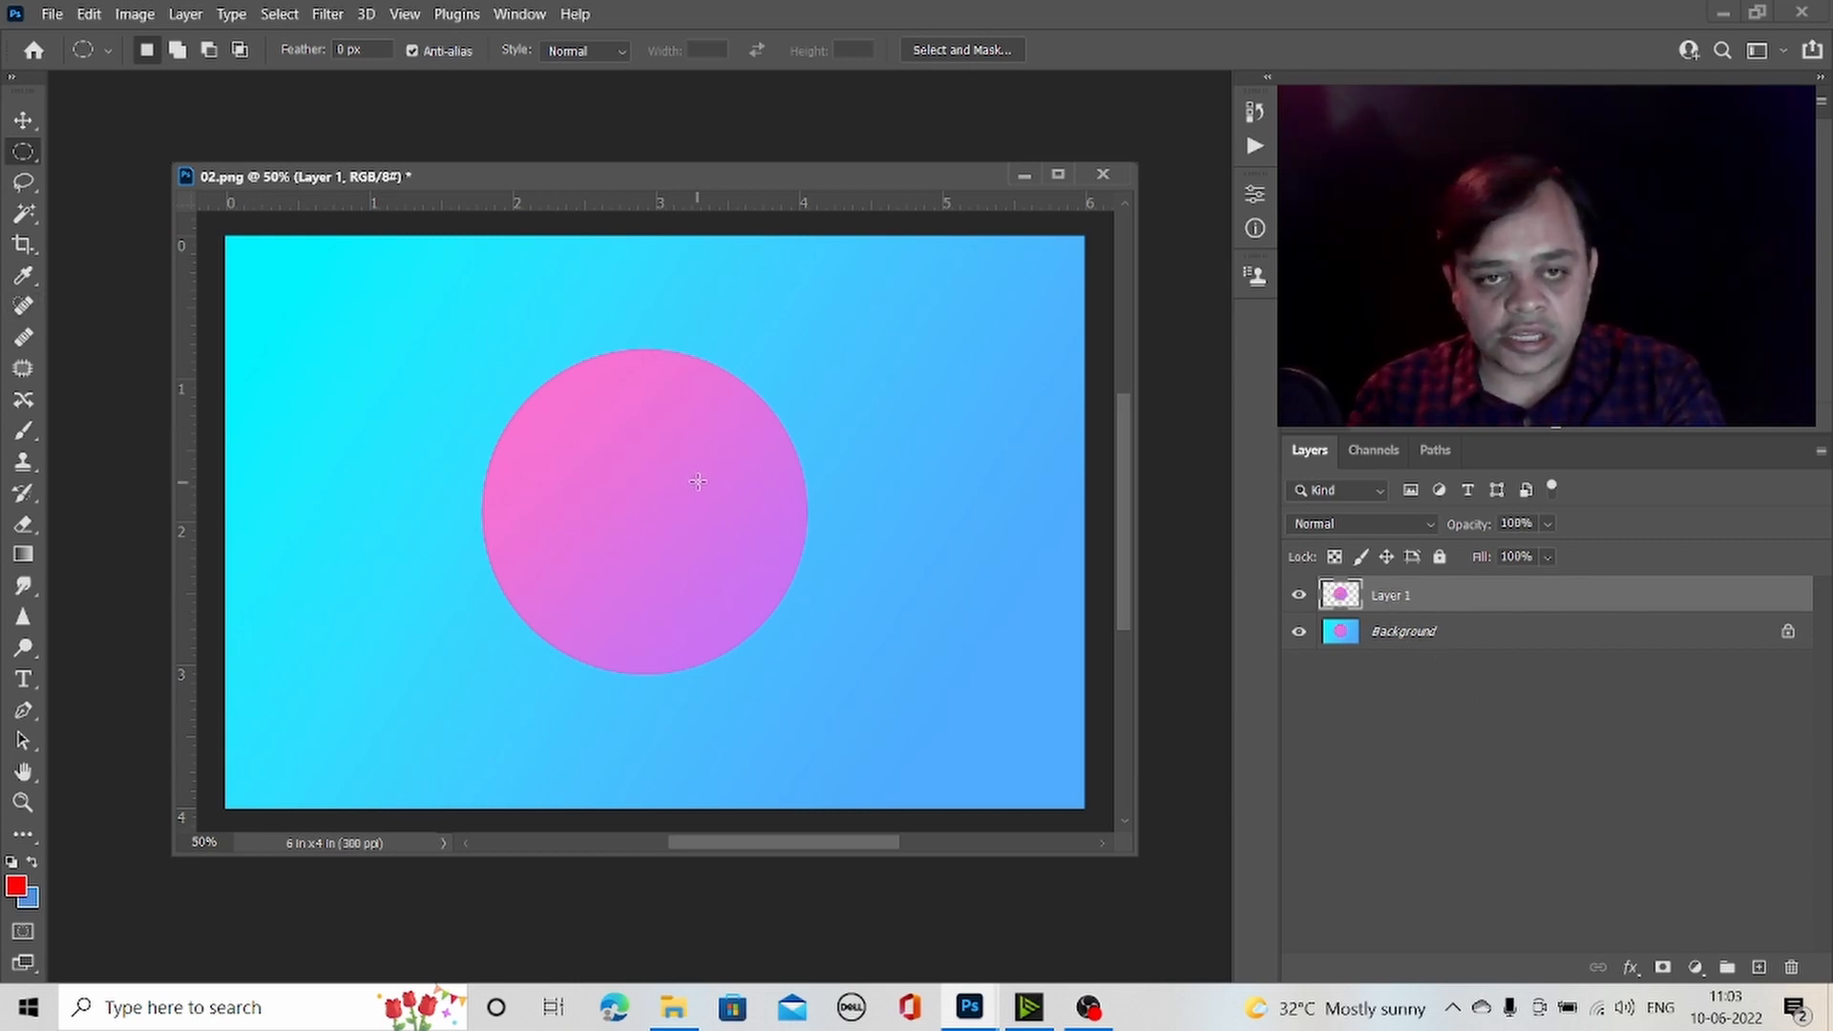
- Move the pasted circle partly off the canvas's upper-left corner and enlarge the document window
left_click_drag(698, 483, 814, 430)
left_click(779, 394)
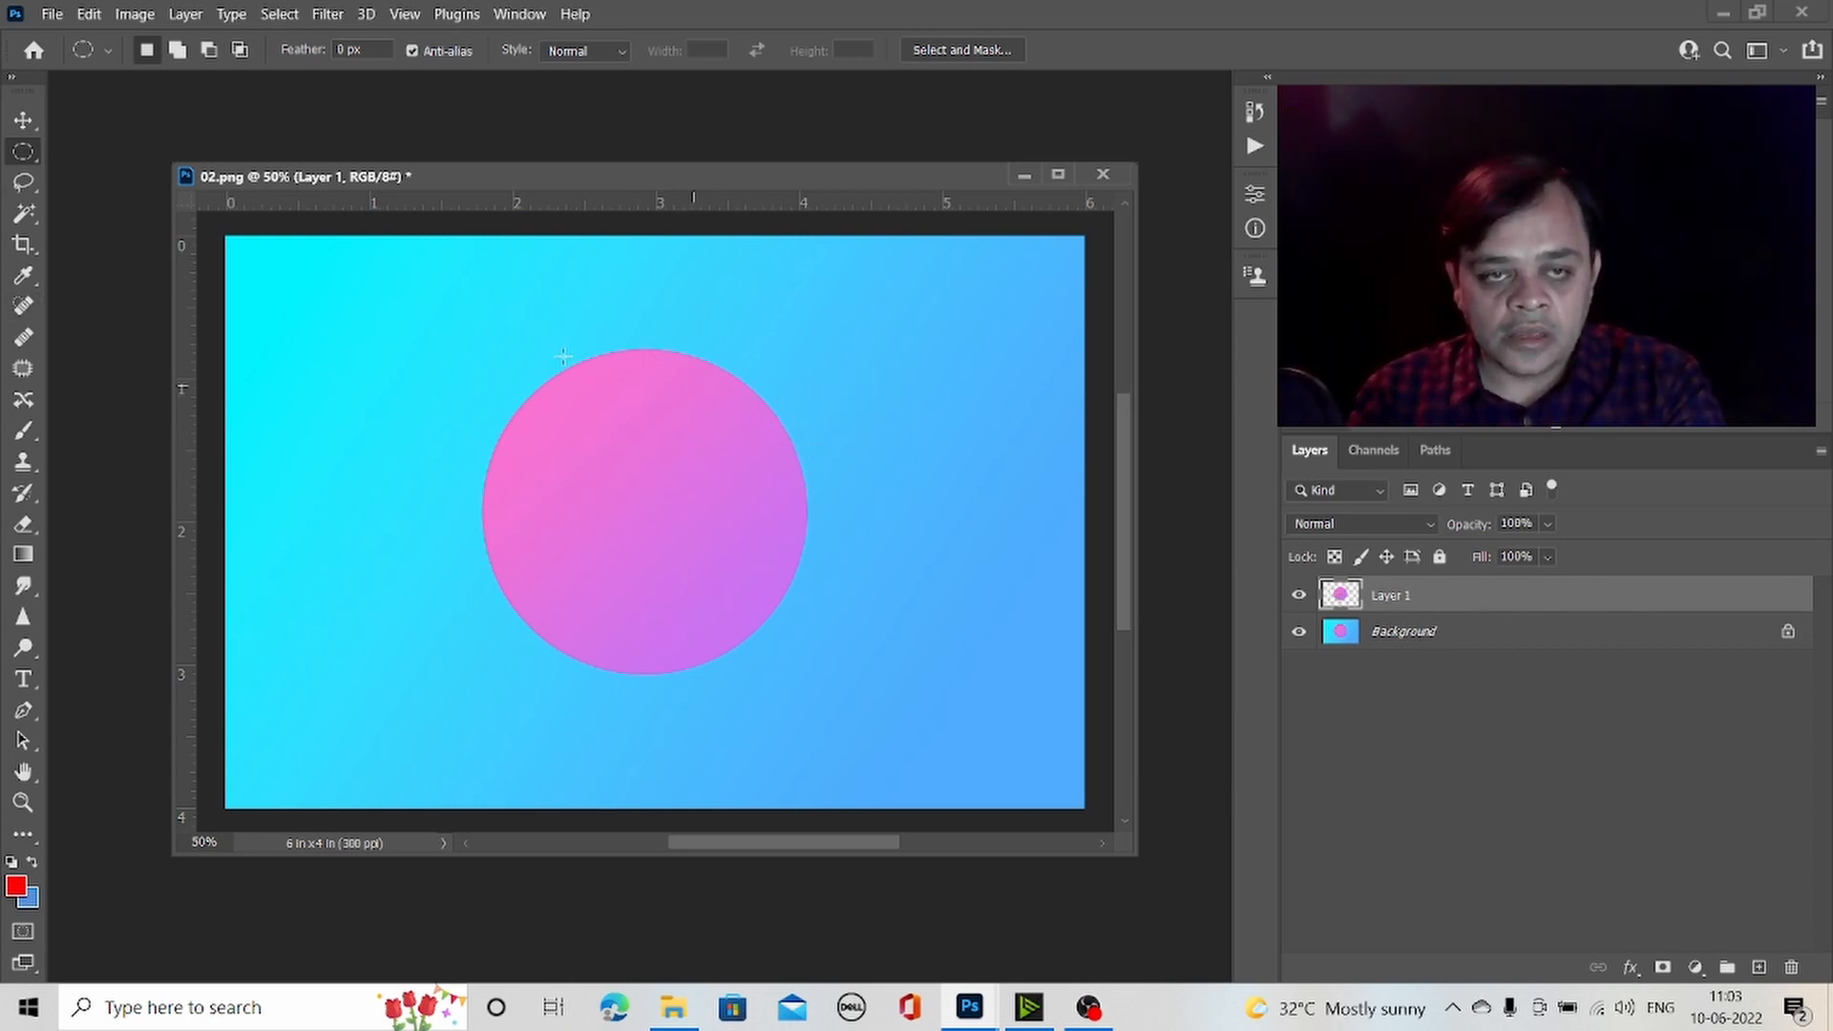
left_click(32, 134)
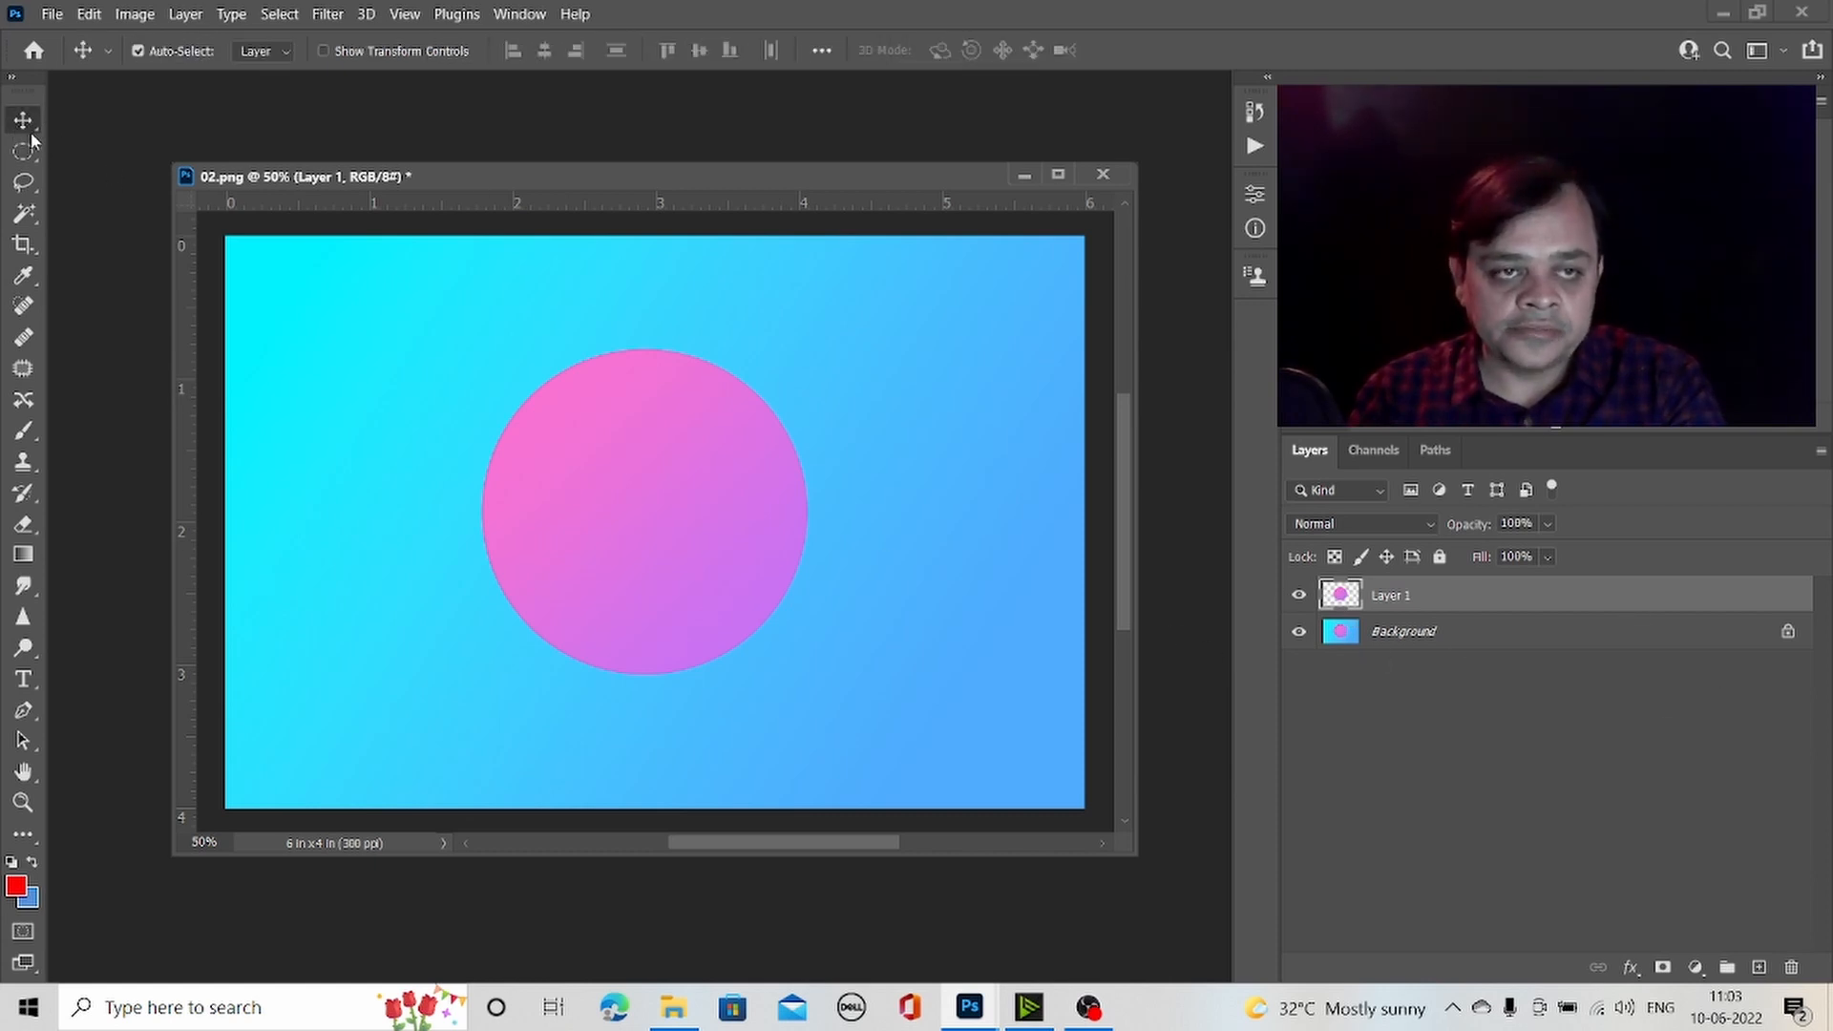
left_click_drag(620, 424, 295, 327)
left_click_drag(720, 185, 697, 130)
left_click_drag(1113, 801, 1229, 860)
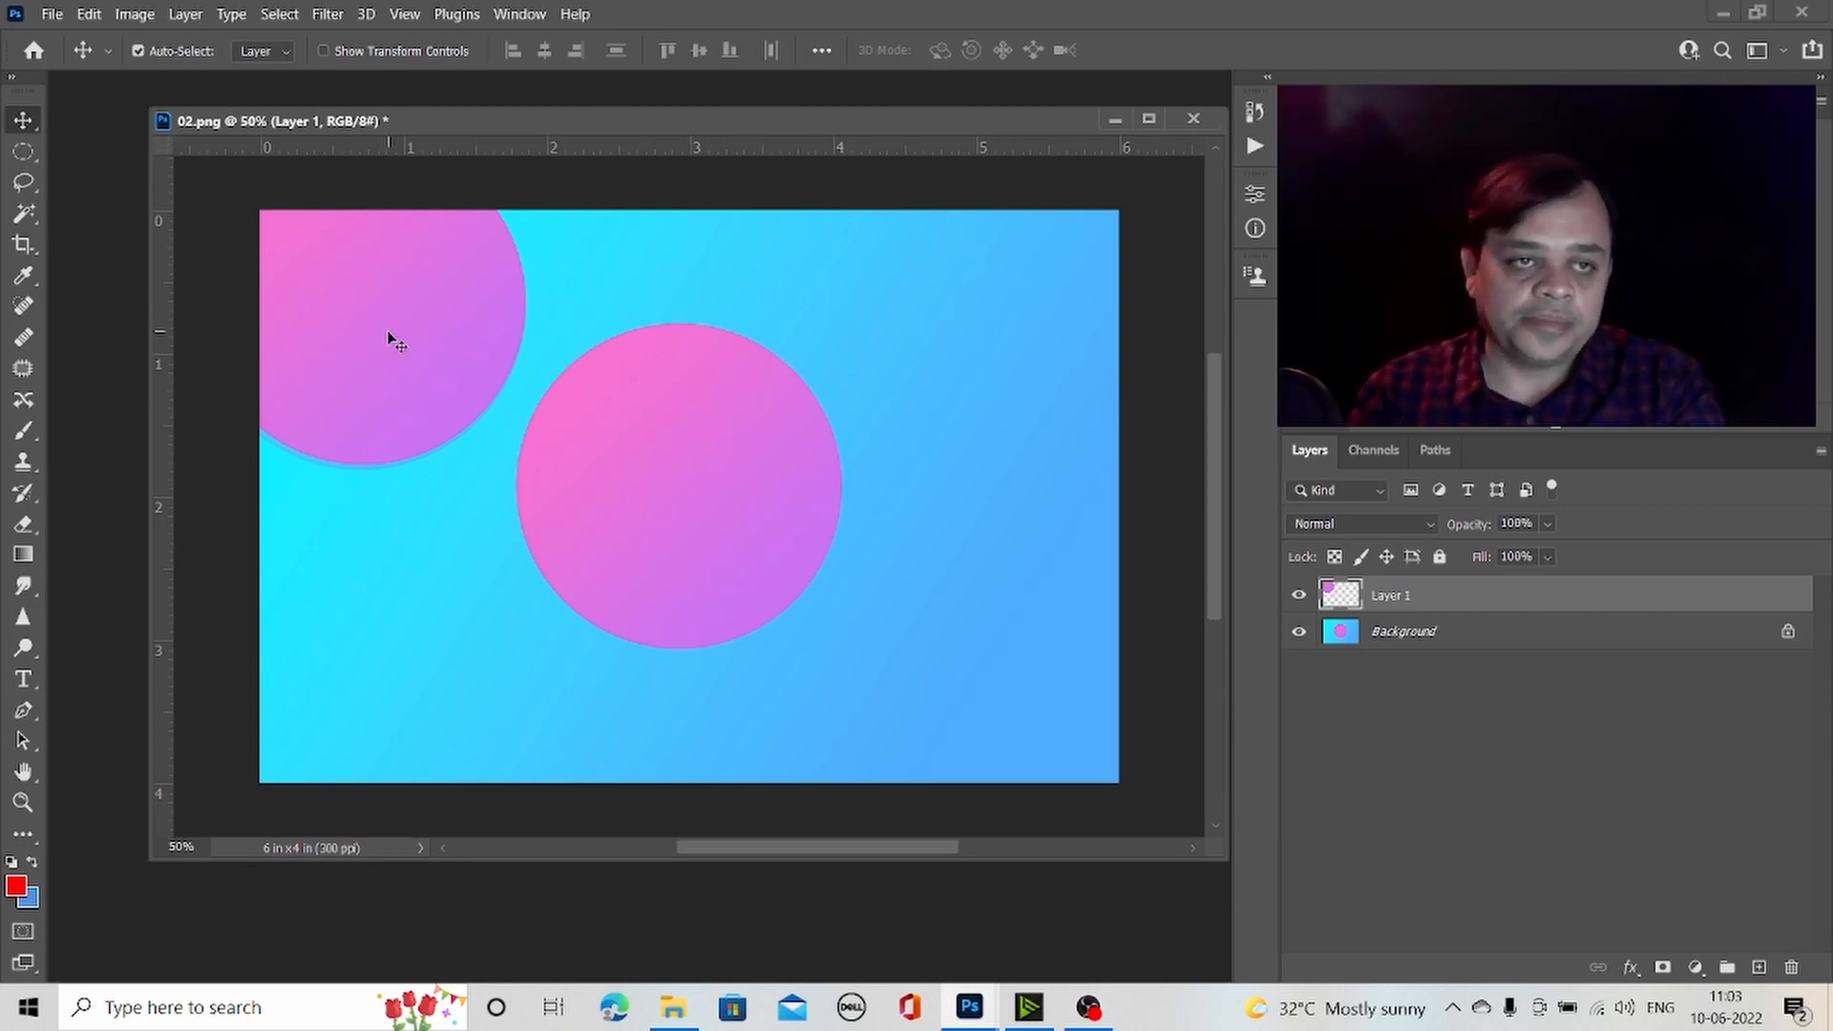
- Delete the pasted circle layer and make a rectangular selection about 3.9 by 2.6 inches around the circle on the background
key("Delete")
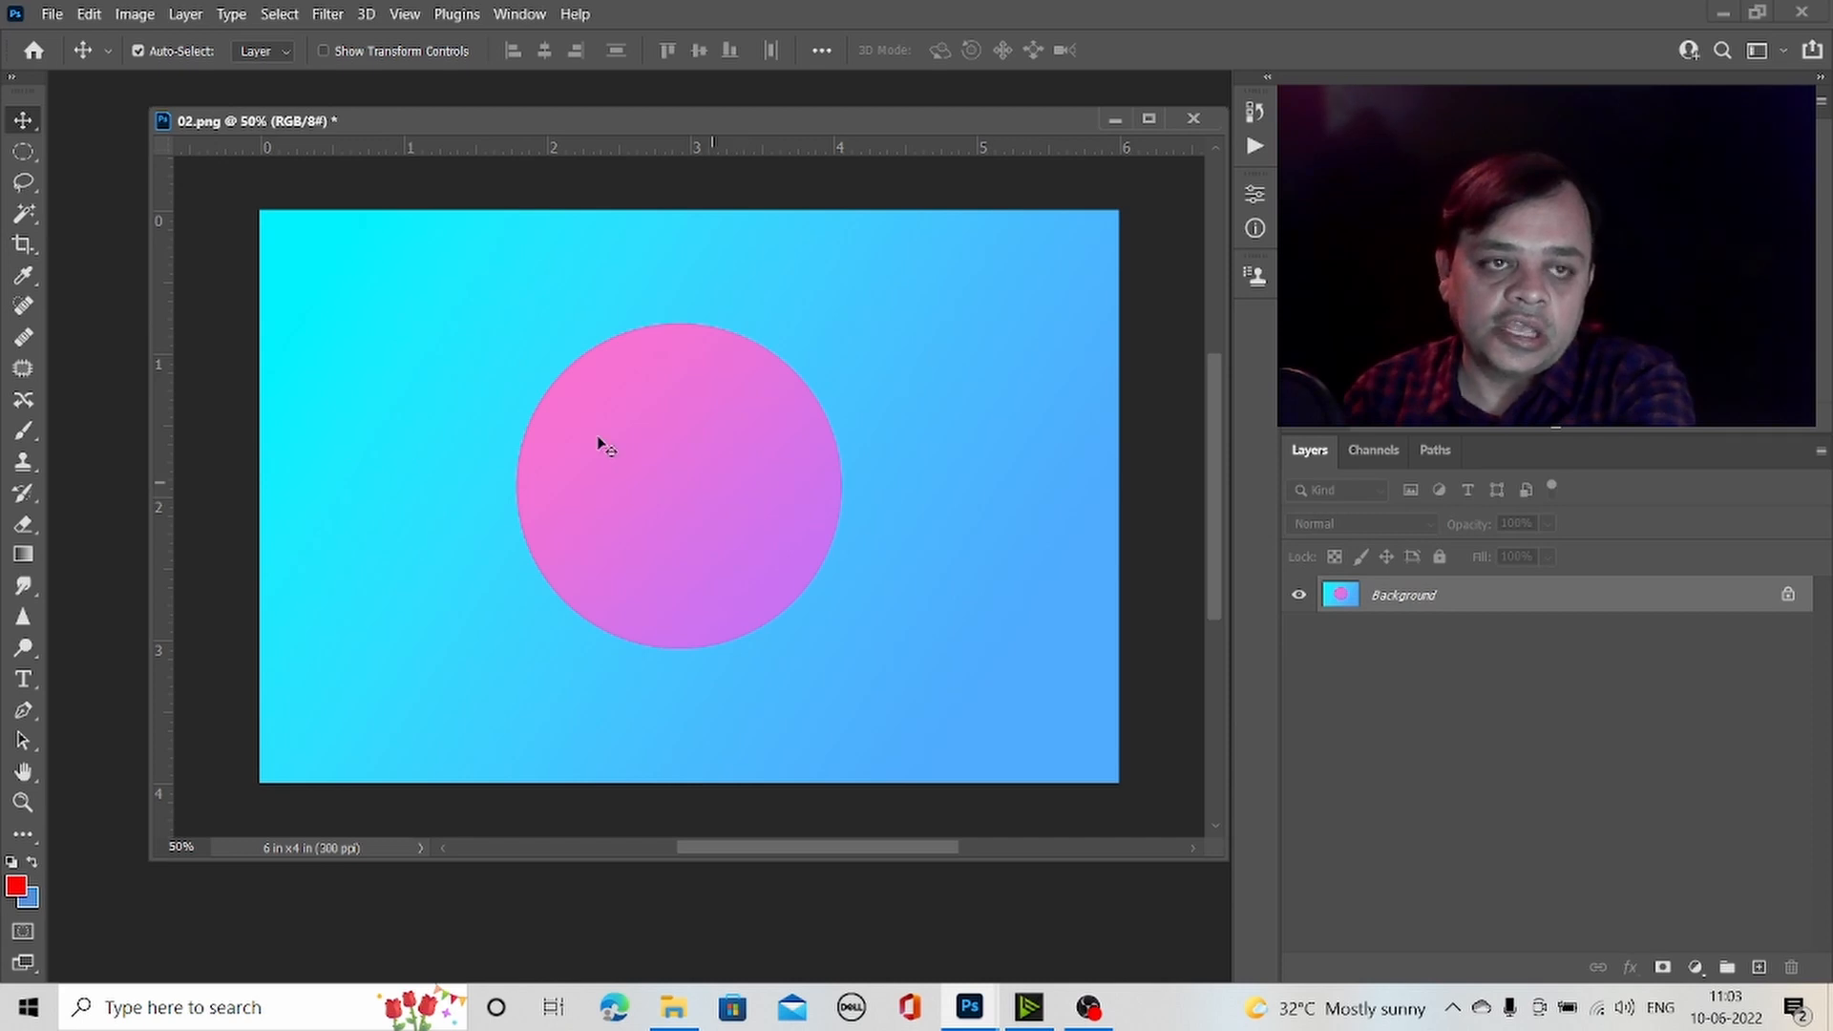
left_click(20, 161)
left_click(122, 154)
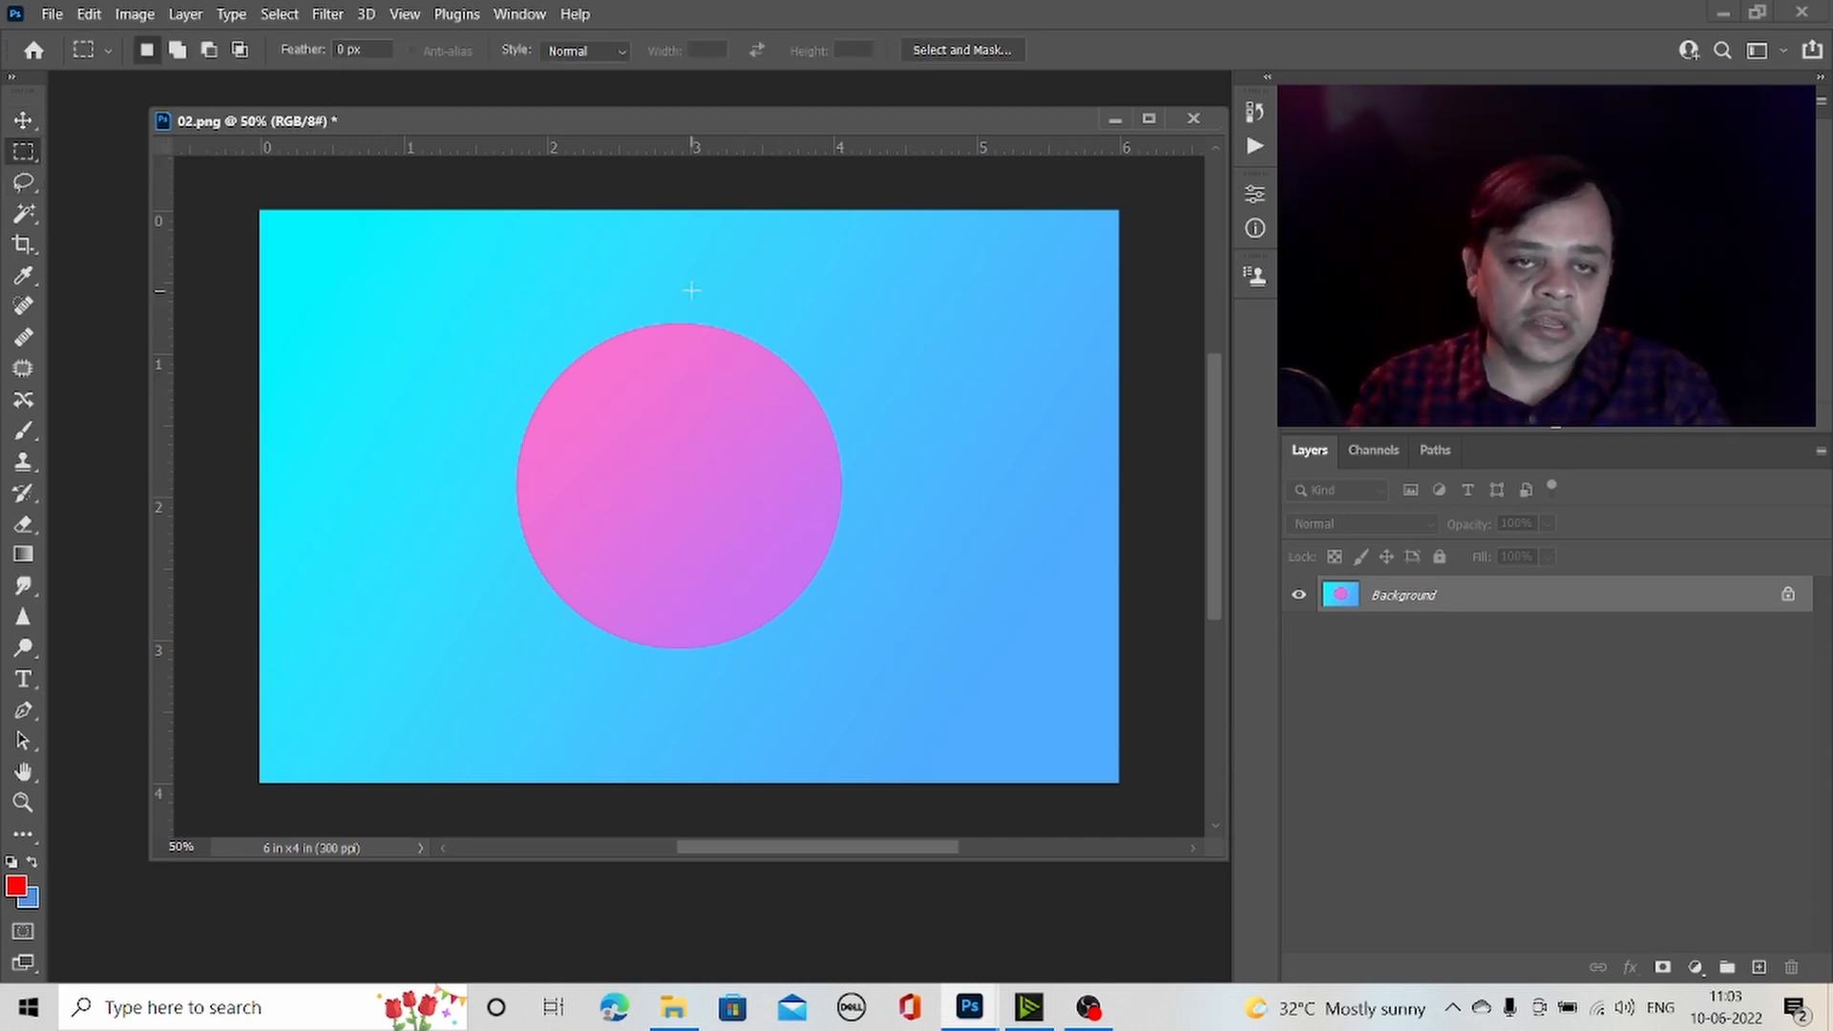
left_click_drag(402, 298, 967, 676)
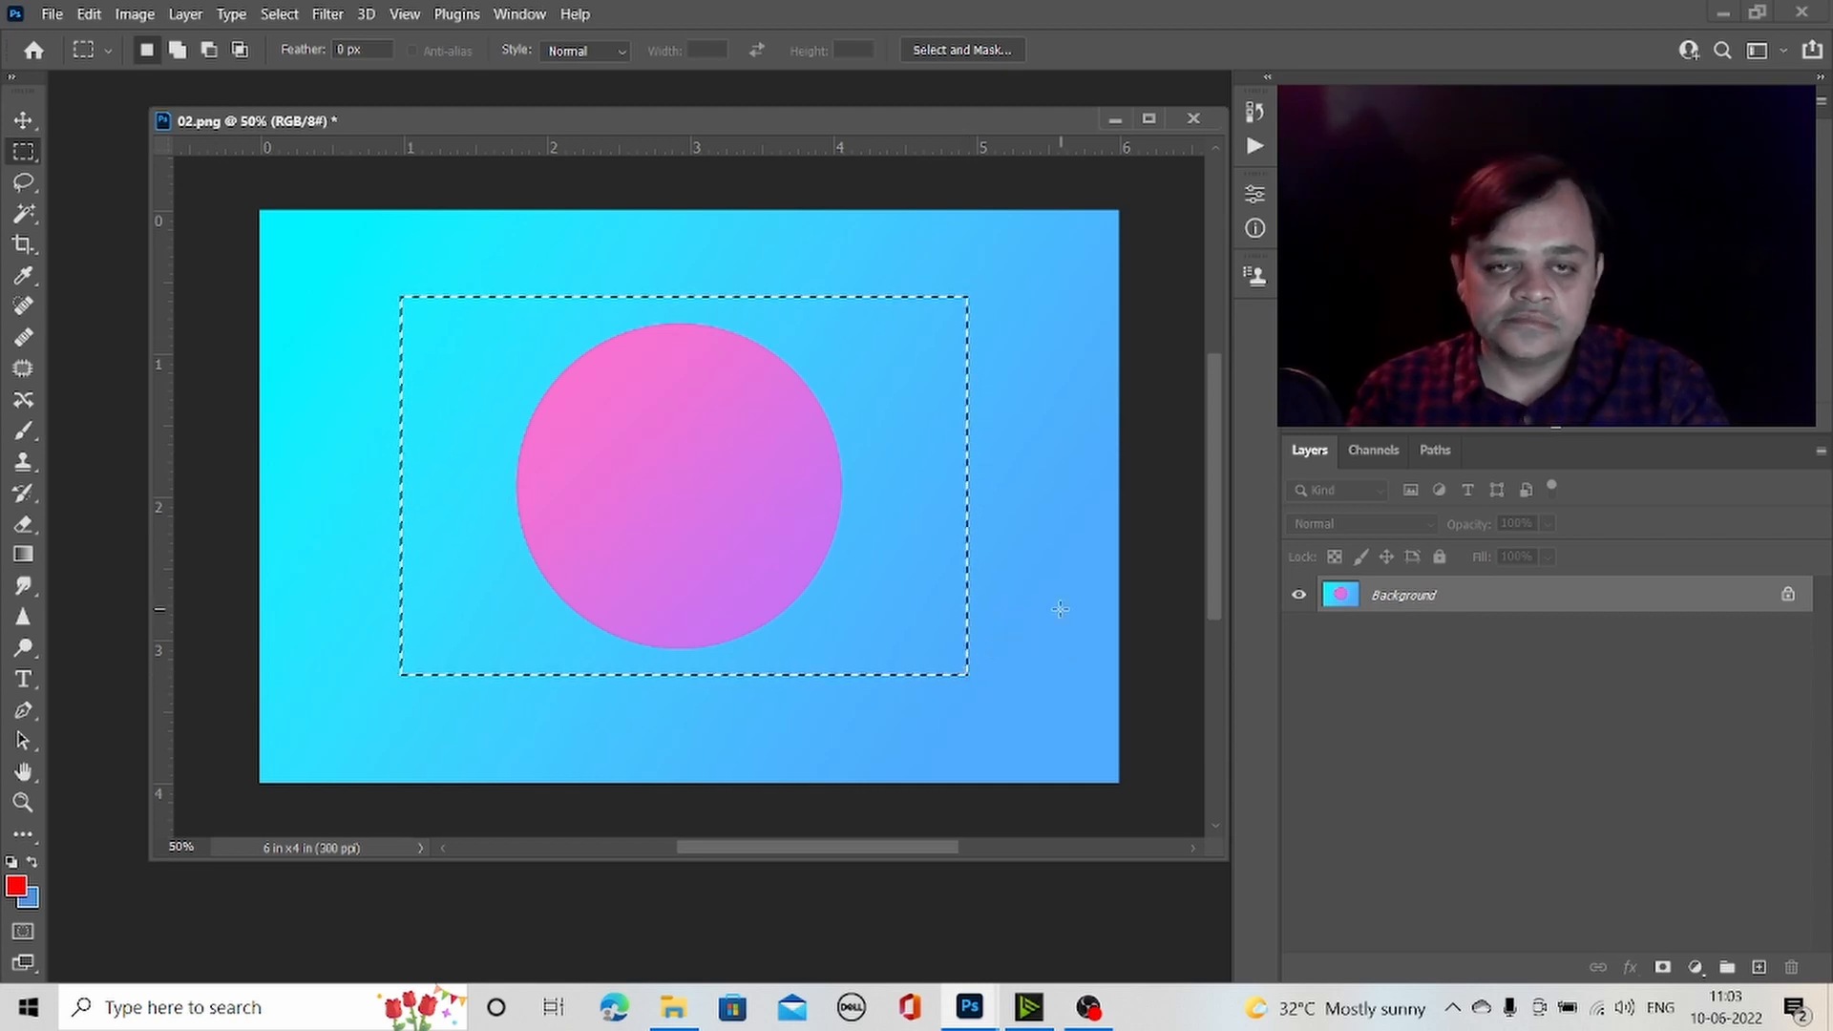
- Copy the rectangular selection to a new layer and delete that layer after shifting it slightly
key("ctrl+j")
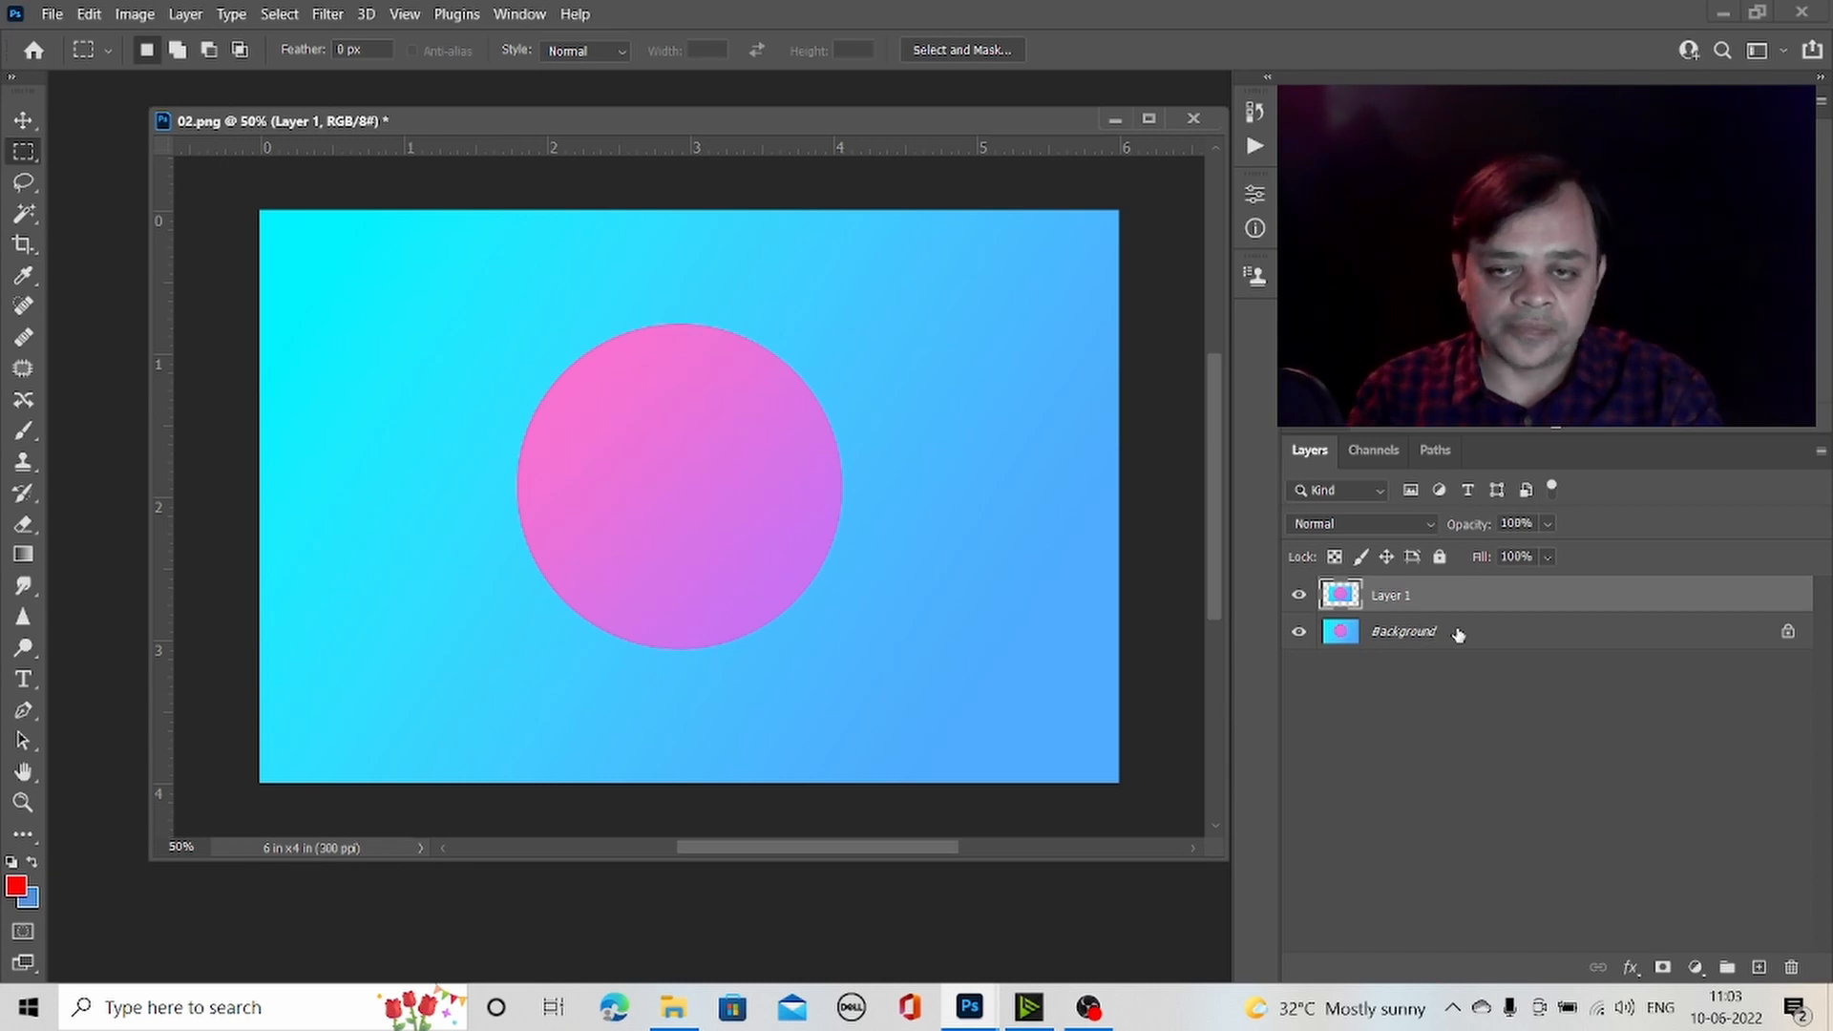
left_click(23, 120)
mouse_move(716, 467)
left_mouse_down()
mouse_move(233, 311)
mouse_move(945, 582)
mouse_move(736, 306)
mouse_move(593, 560)
mouse_move(772, 481)
mouse_move(692, 459)
left_mouse_up()
key("Delete")
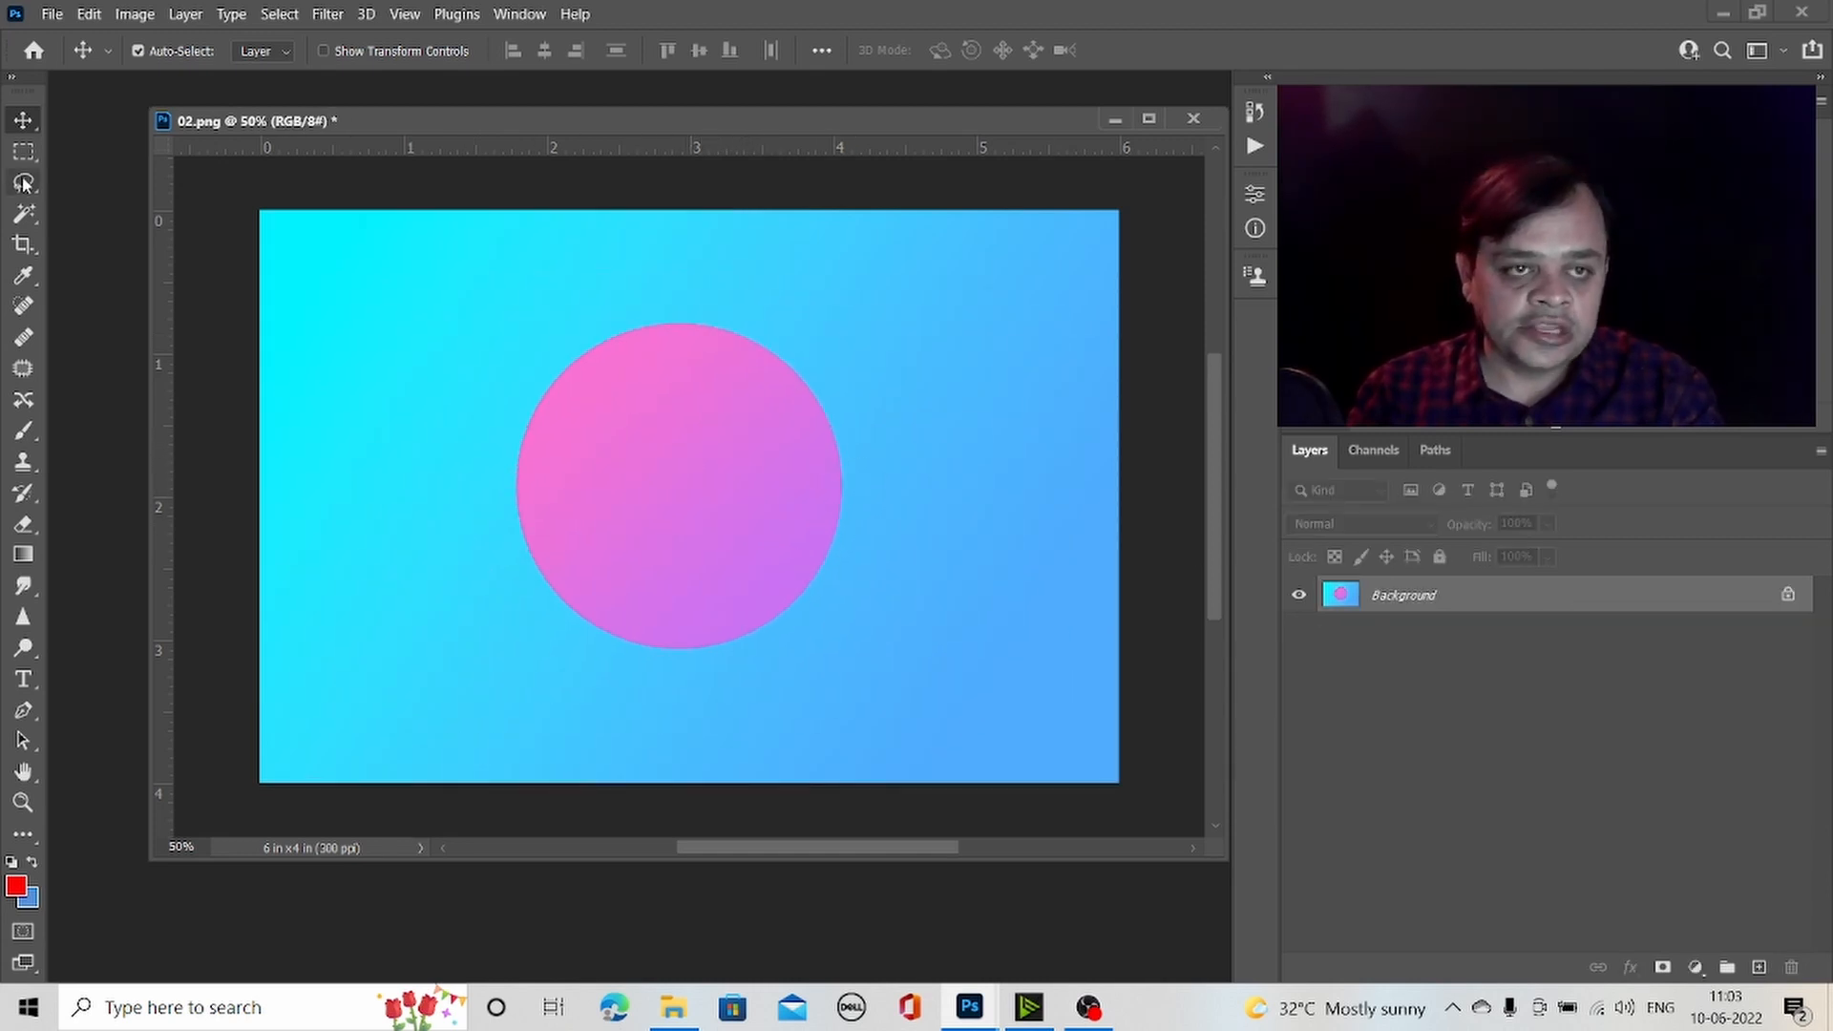
- Draw a rounded Lasso selection about 2.1 by 1.8 inches overlapping the circle's upper-left edge, and deselect it
left_click(26, 182)
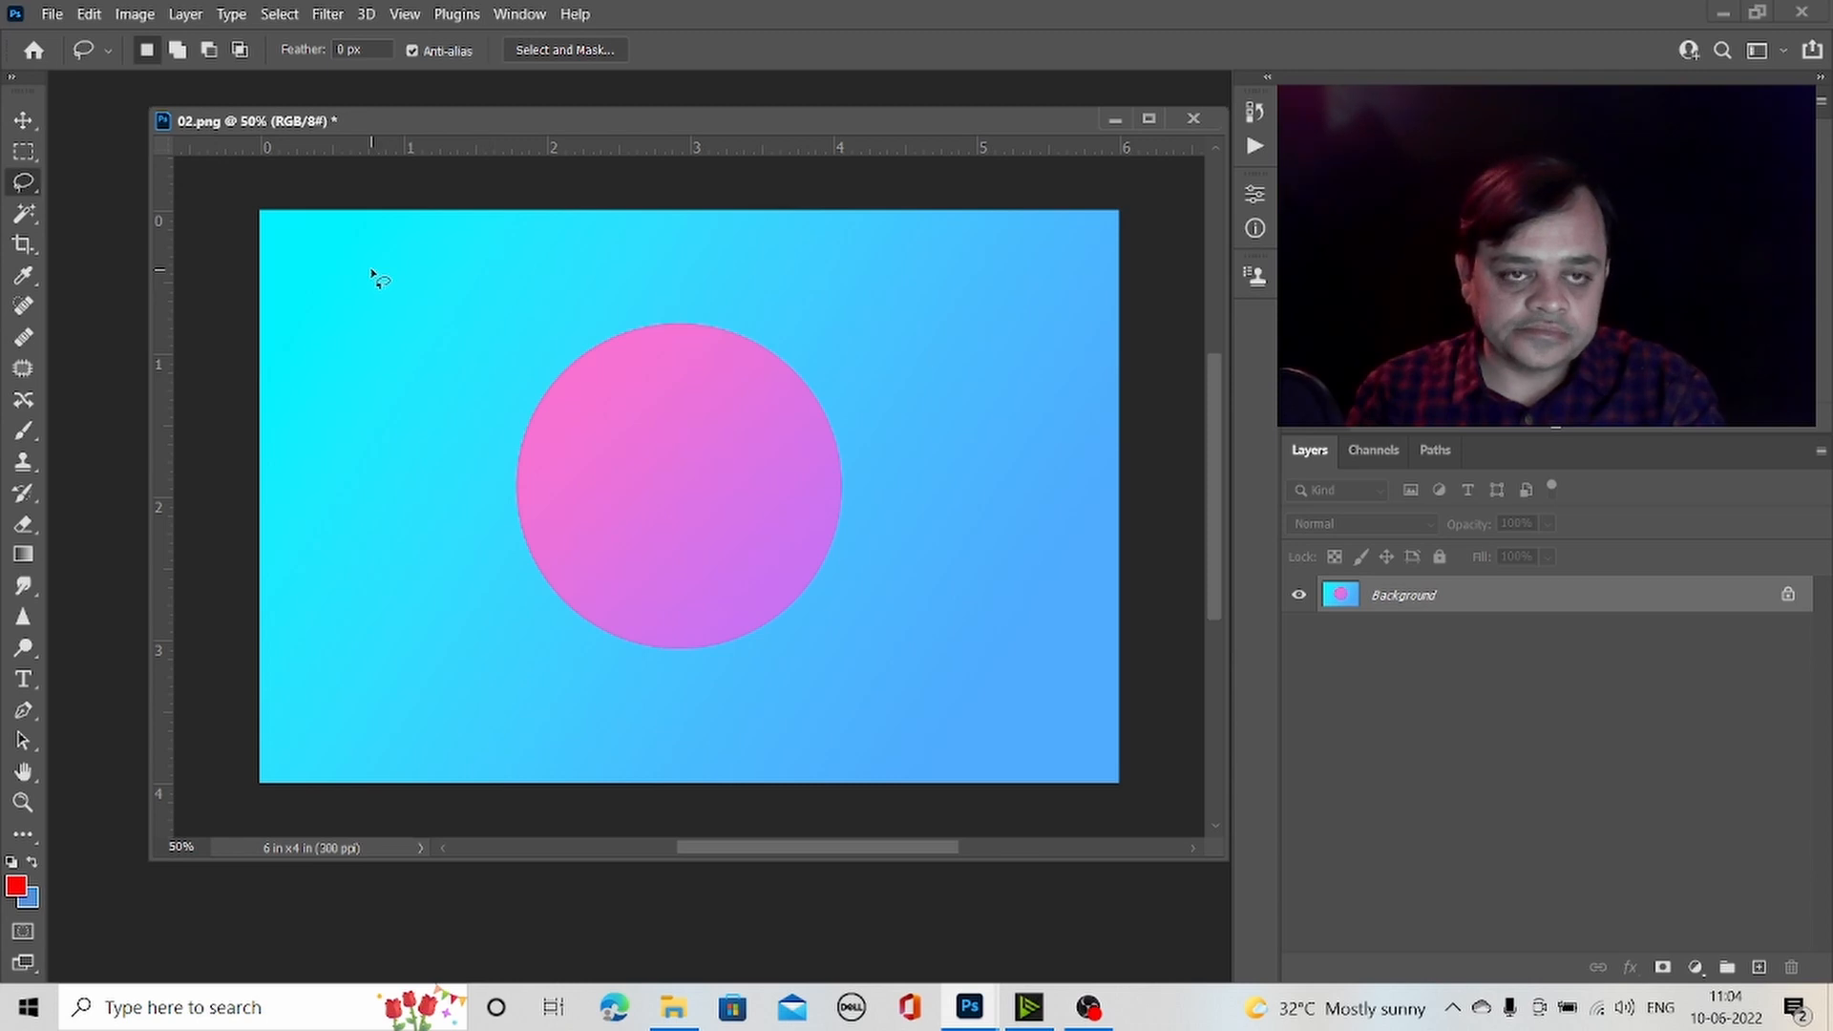
mouse_move(373, 273)
left_mouse_down()
mouse_move(309, 304)
mouse_move(283, 372)
mouse_move(363, 507)
mouse_move(523, 529)
mouse_move(579, 407)
mouse_move(532, 305)
mouse_move(383, 274)
left_mouse_up()
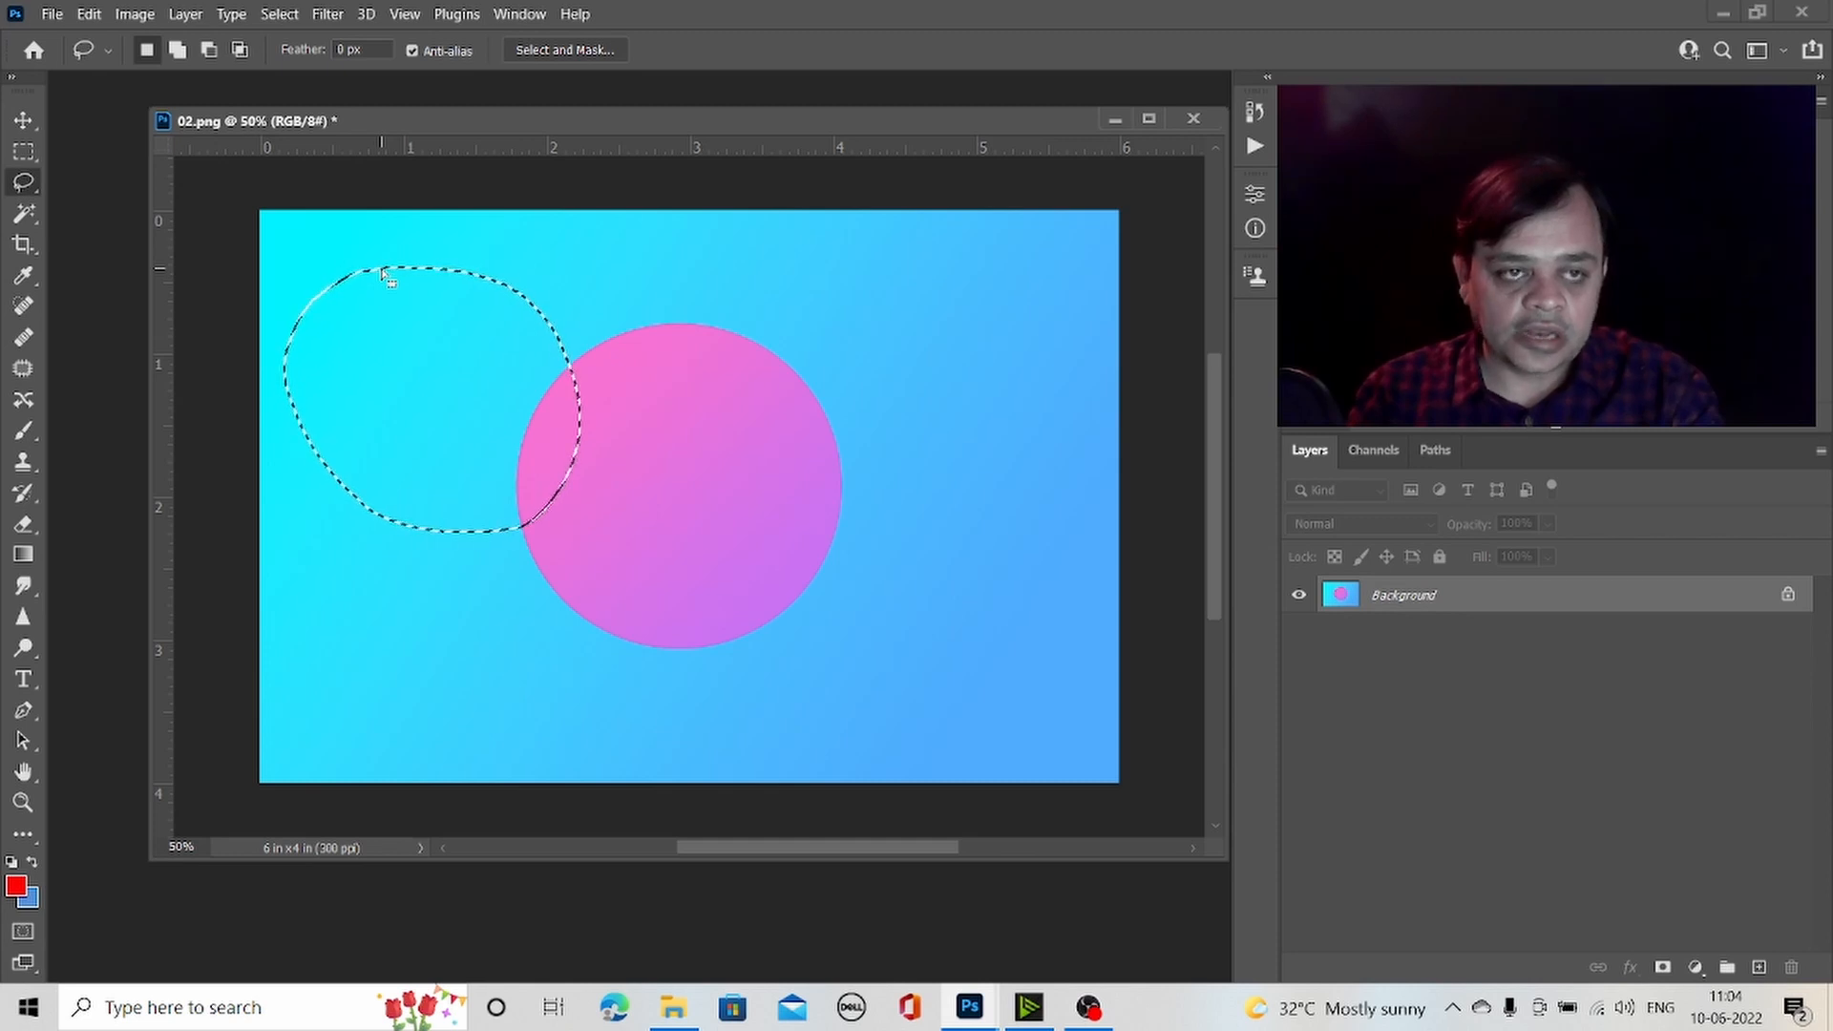
key("ctrl+d")
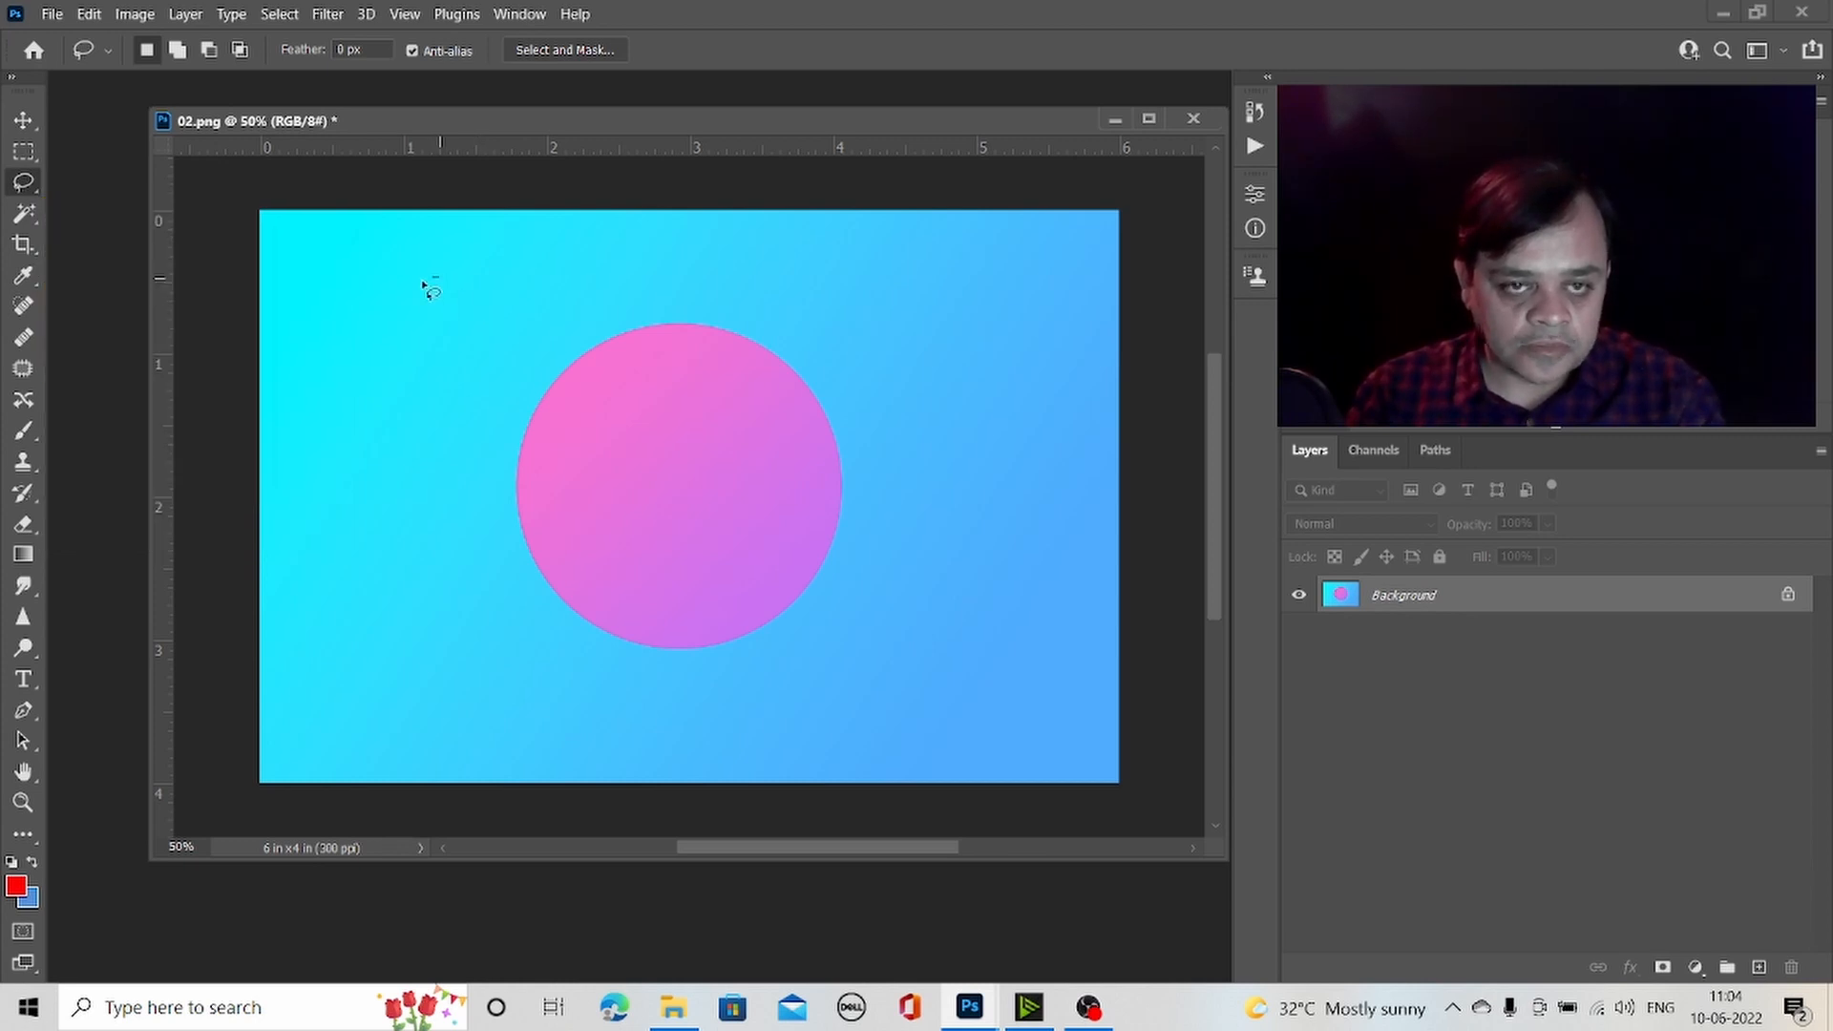
- Draw a freehand Lasso selection about 2.8 inches wide and high that covers the left part of the circle
mouse_move(438, 277)
left_mouse_down()
mouse_move(331, 457)
mouse_move(453, 648)
mouse_move(584, 677)
mouse_move(736, 588)
mouse_move(713, 489)
mouse_move(536, 299)
left_mouse_up()
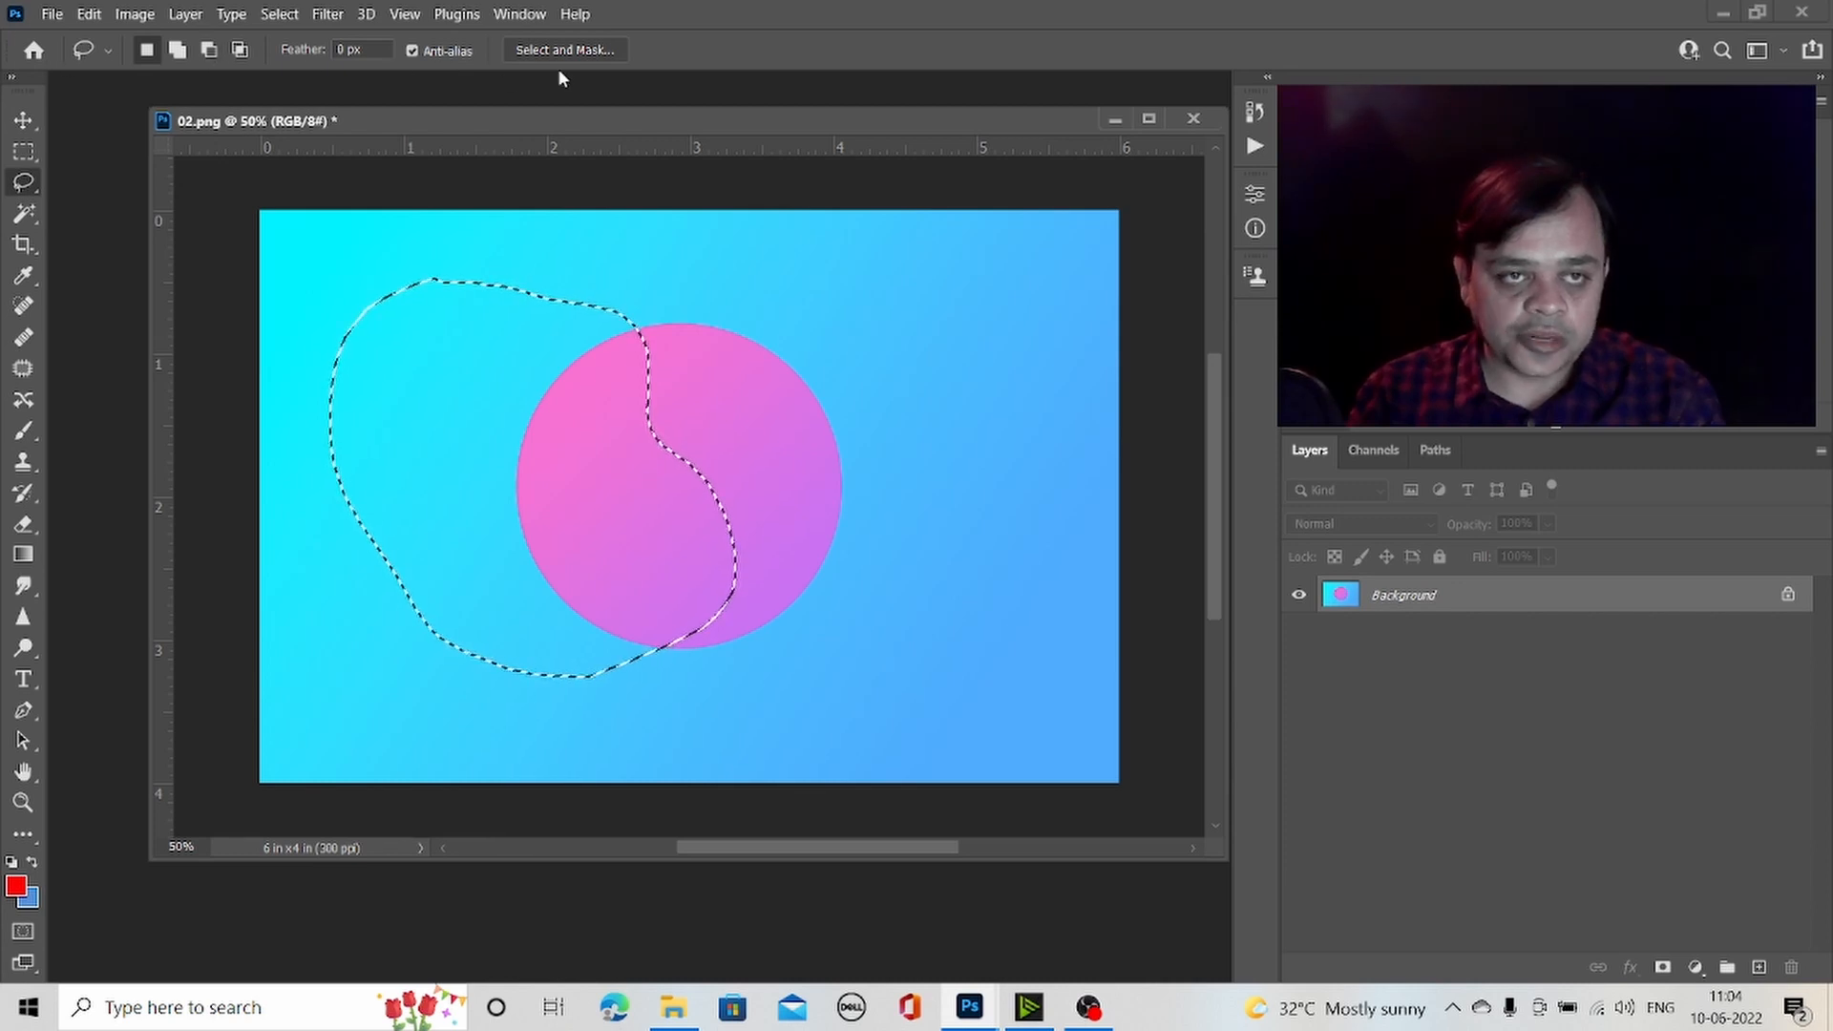
left_click(29, 156)
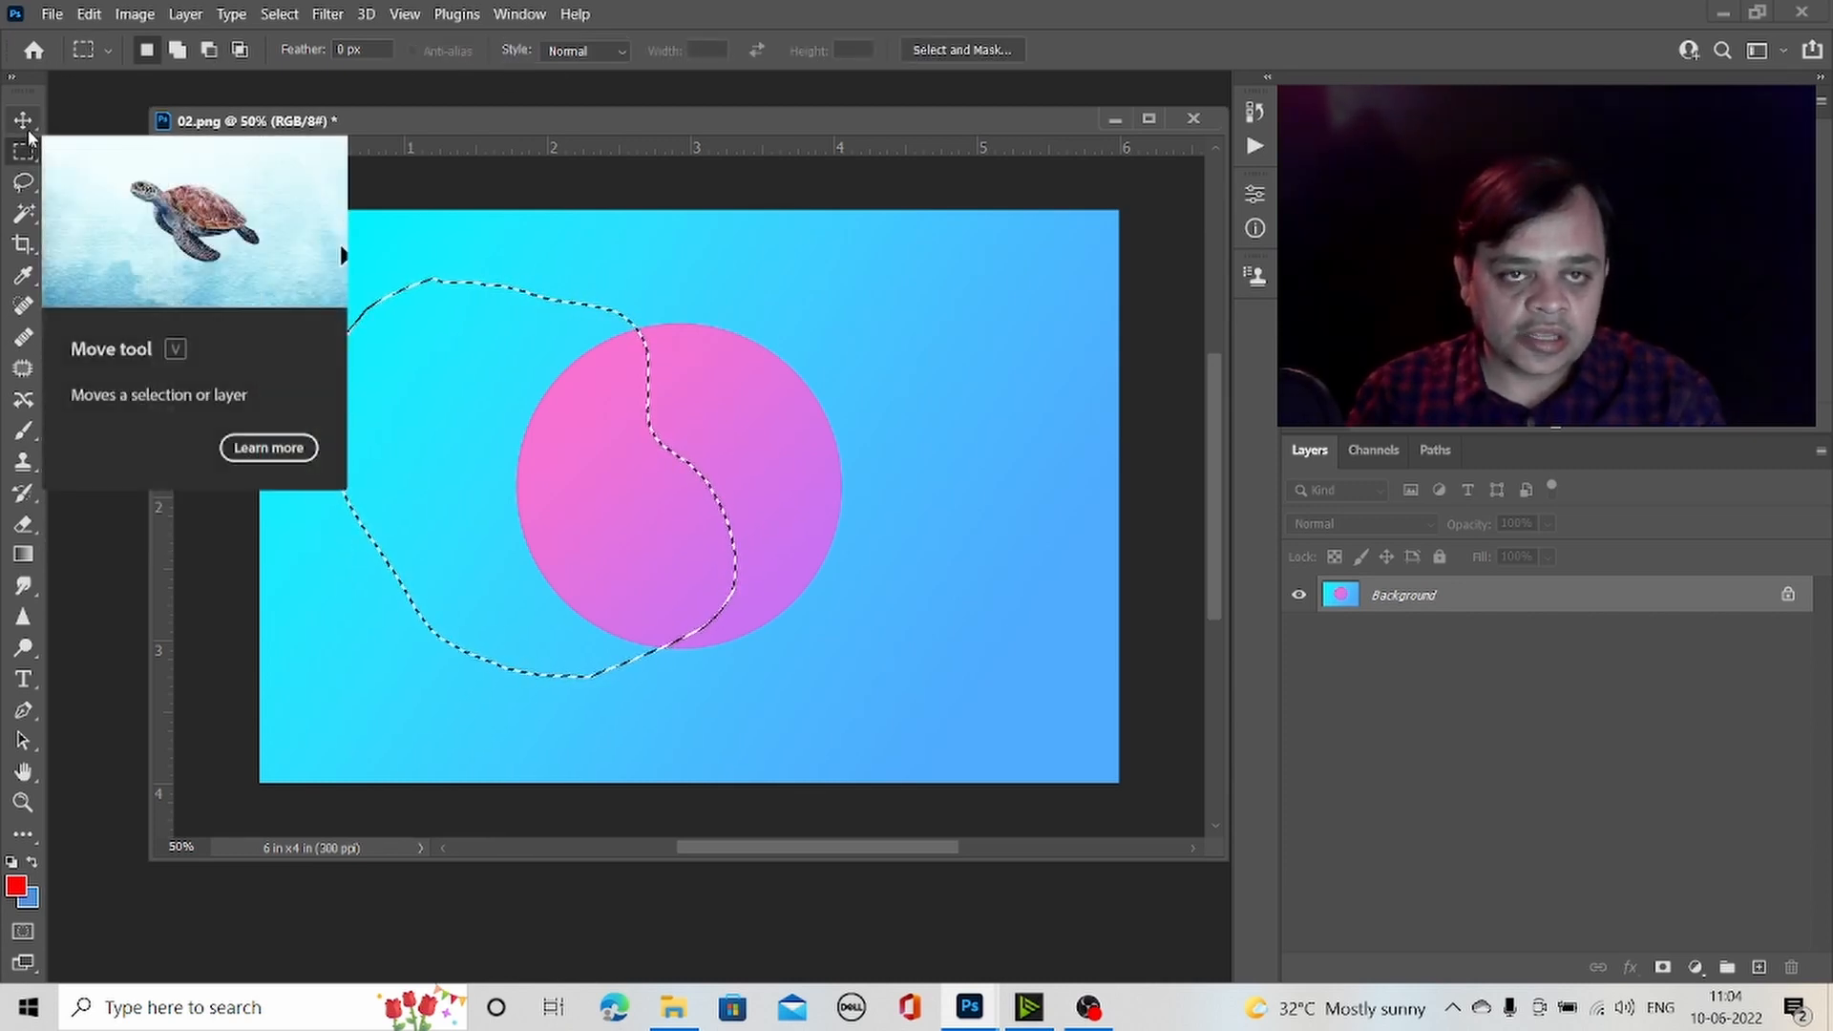
left_click(27, 127)
left_click(26, 153)
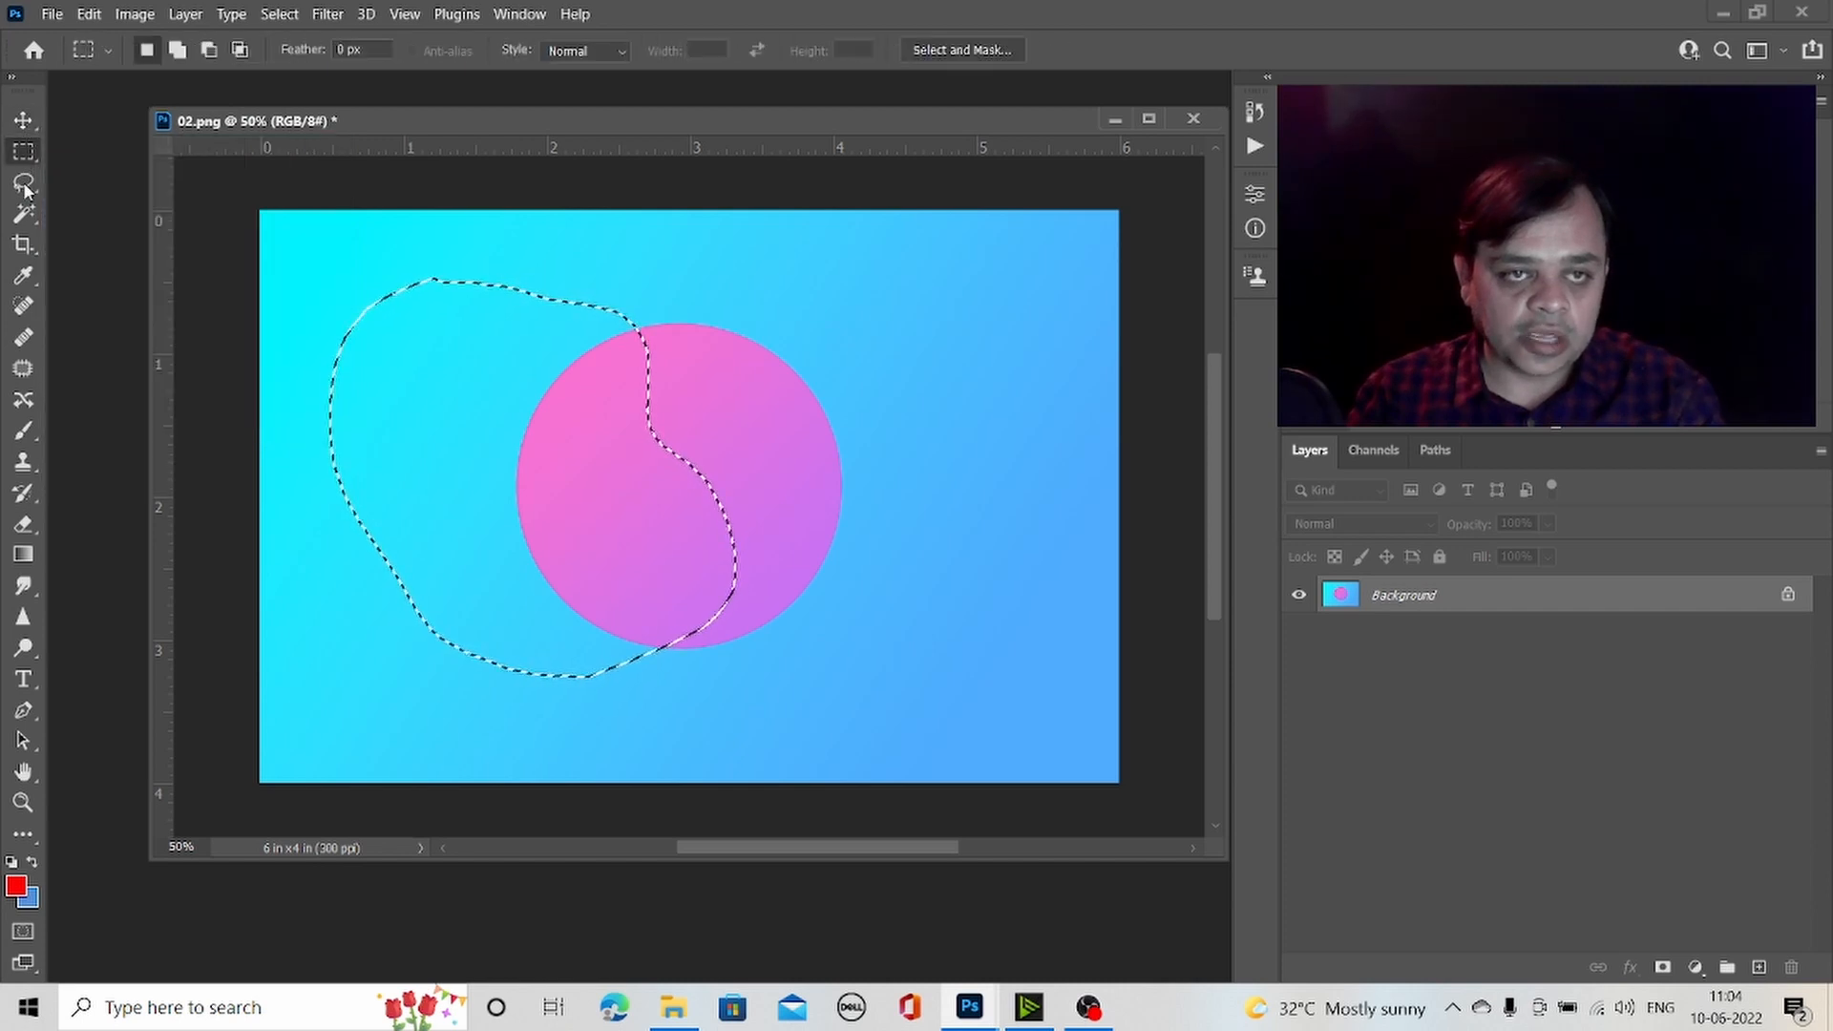
left_click(24, 182)
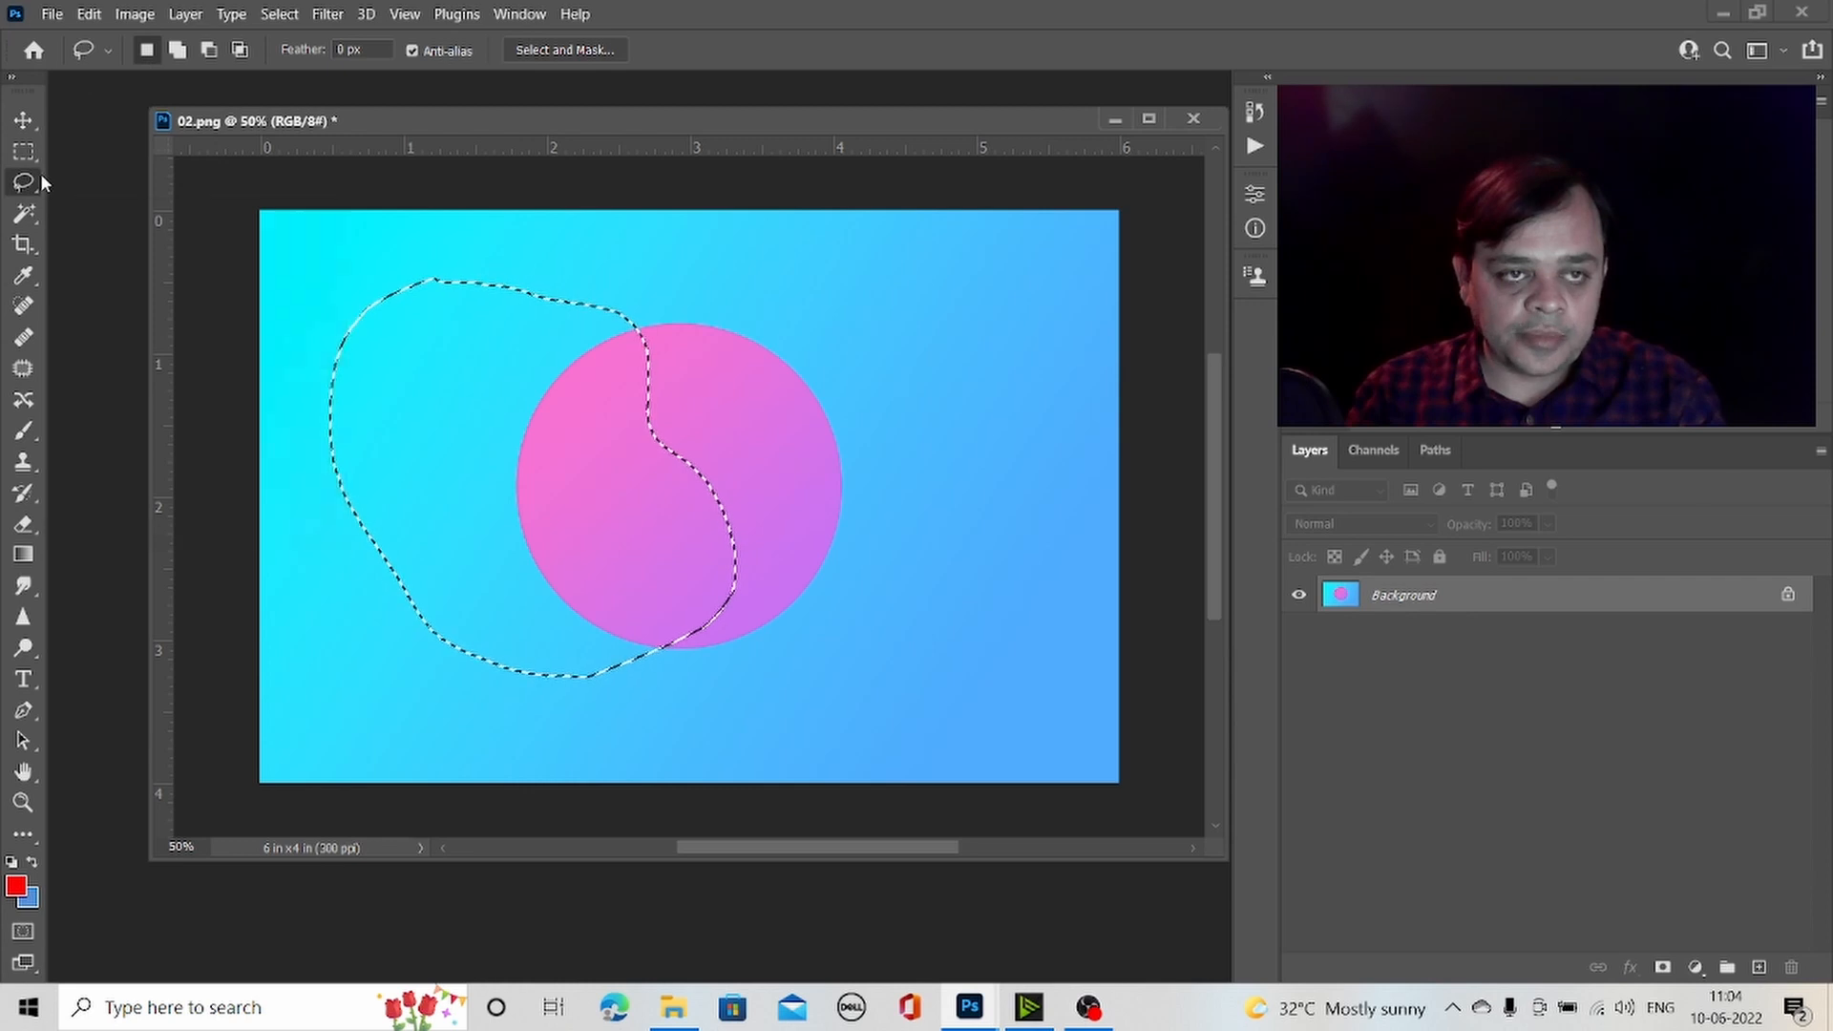
- Add a freehand area around the circle's right side to the selection and subtract a curved area from that side
left_click(181, 53)
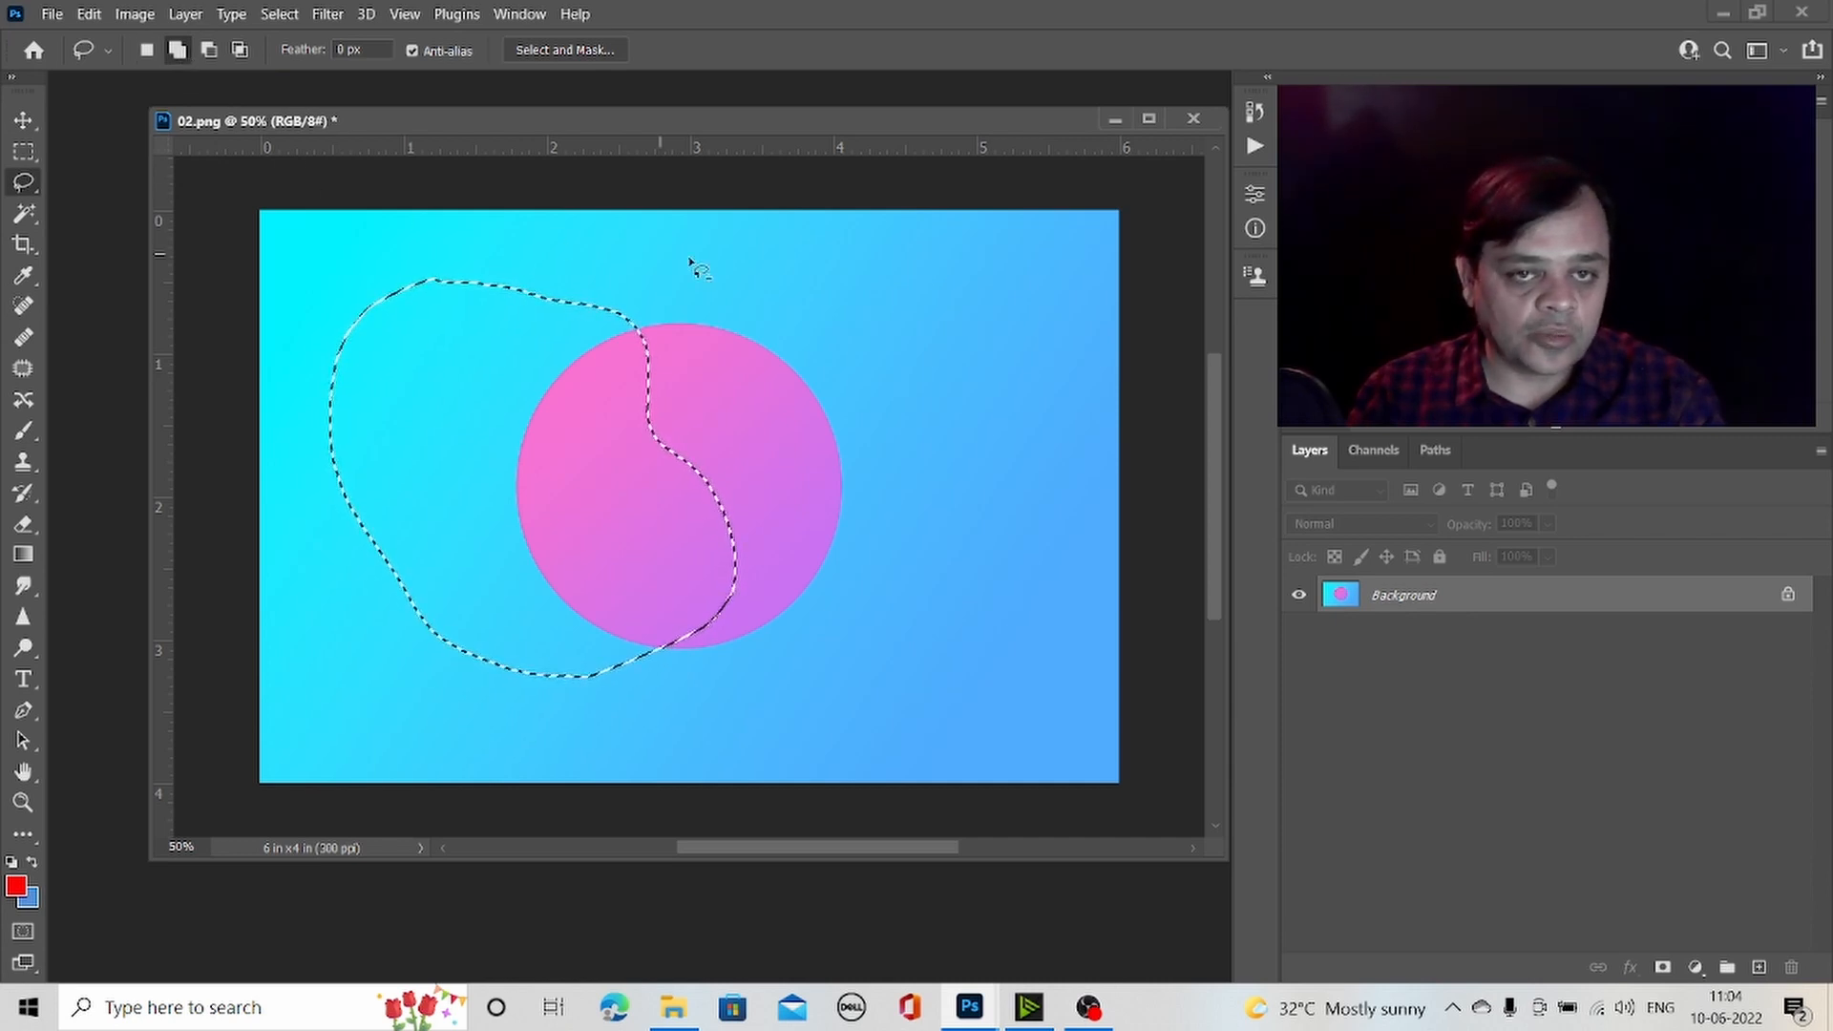
mouse_move(728, 269)
left_mouse_down()
mouse_move(599, 304)
mouse_move(578, 477)
mouse_move(841, 664)
mouse_move(723, 342)
left_mouse_up()
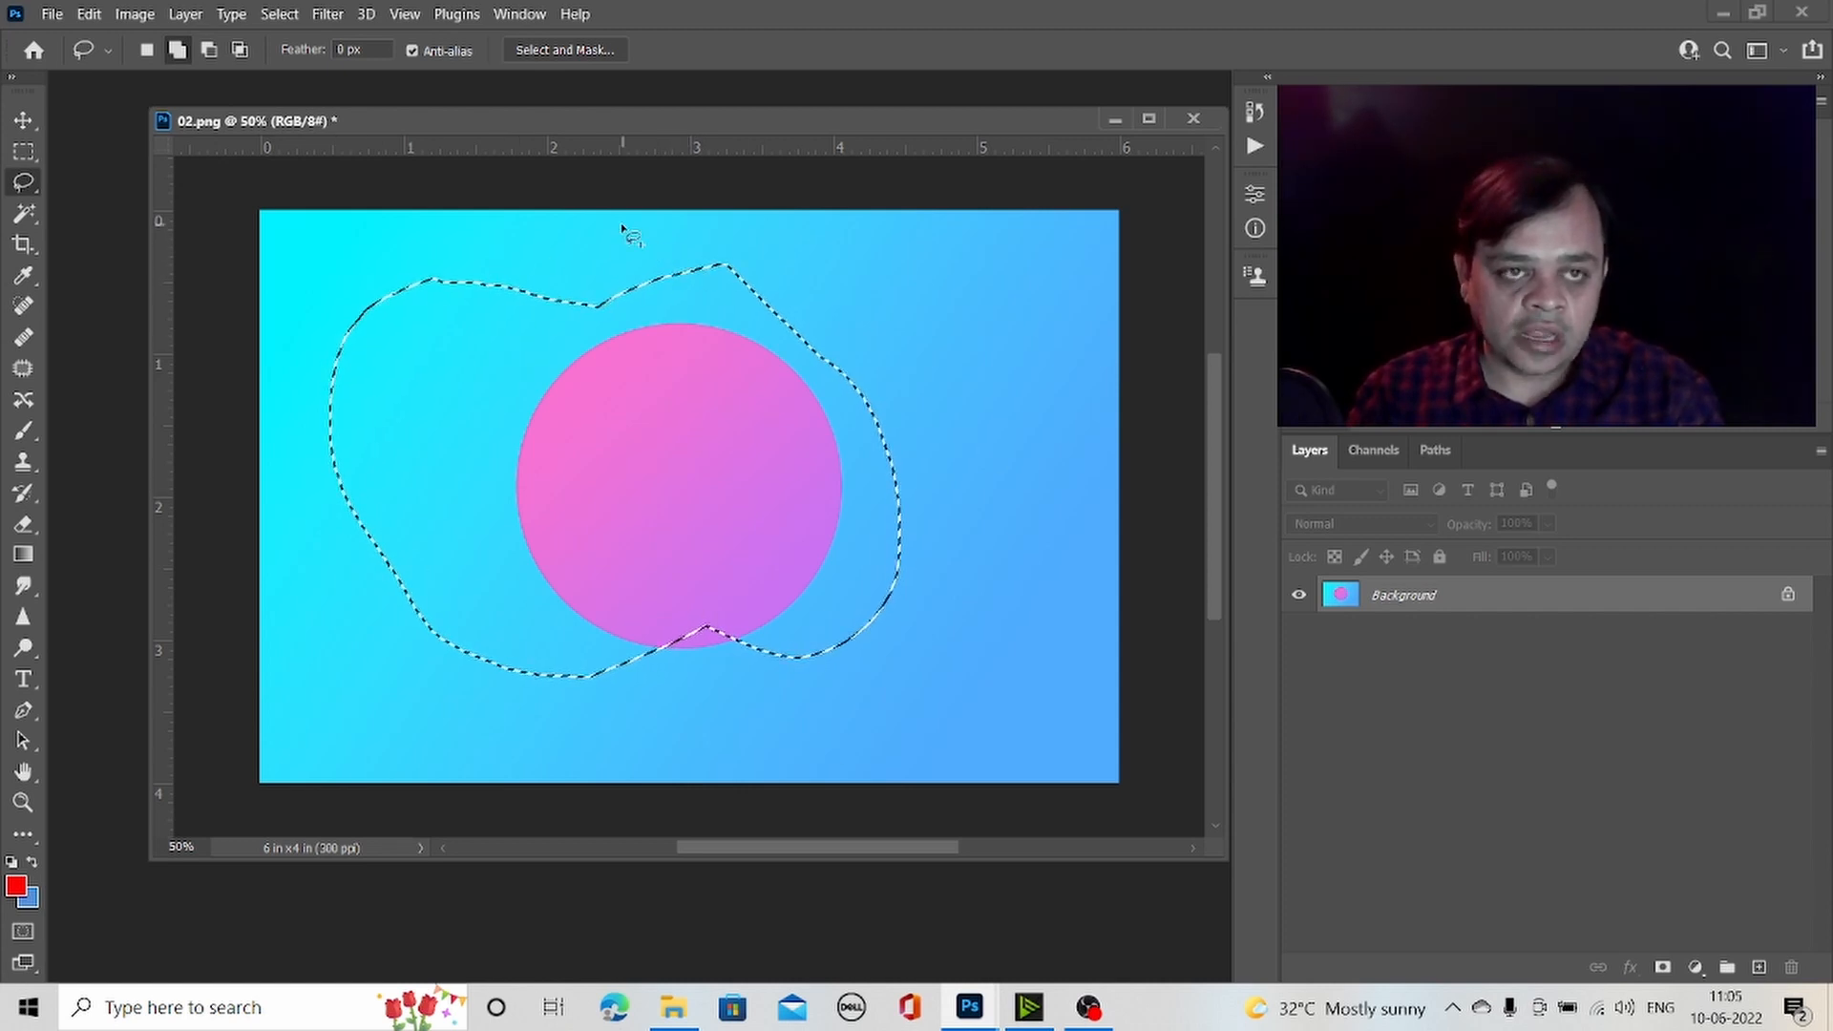
left_click(210, 50)
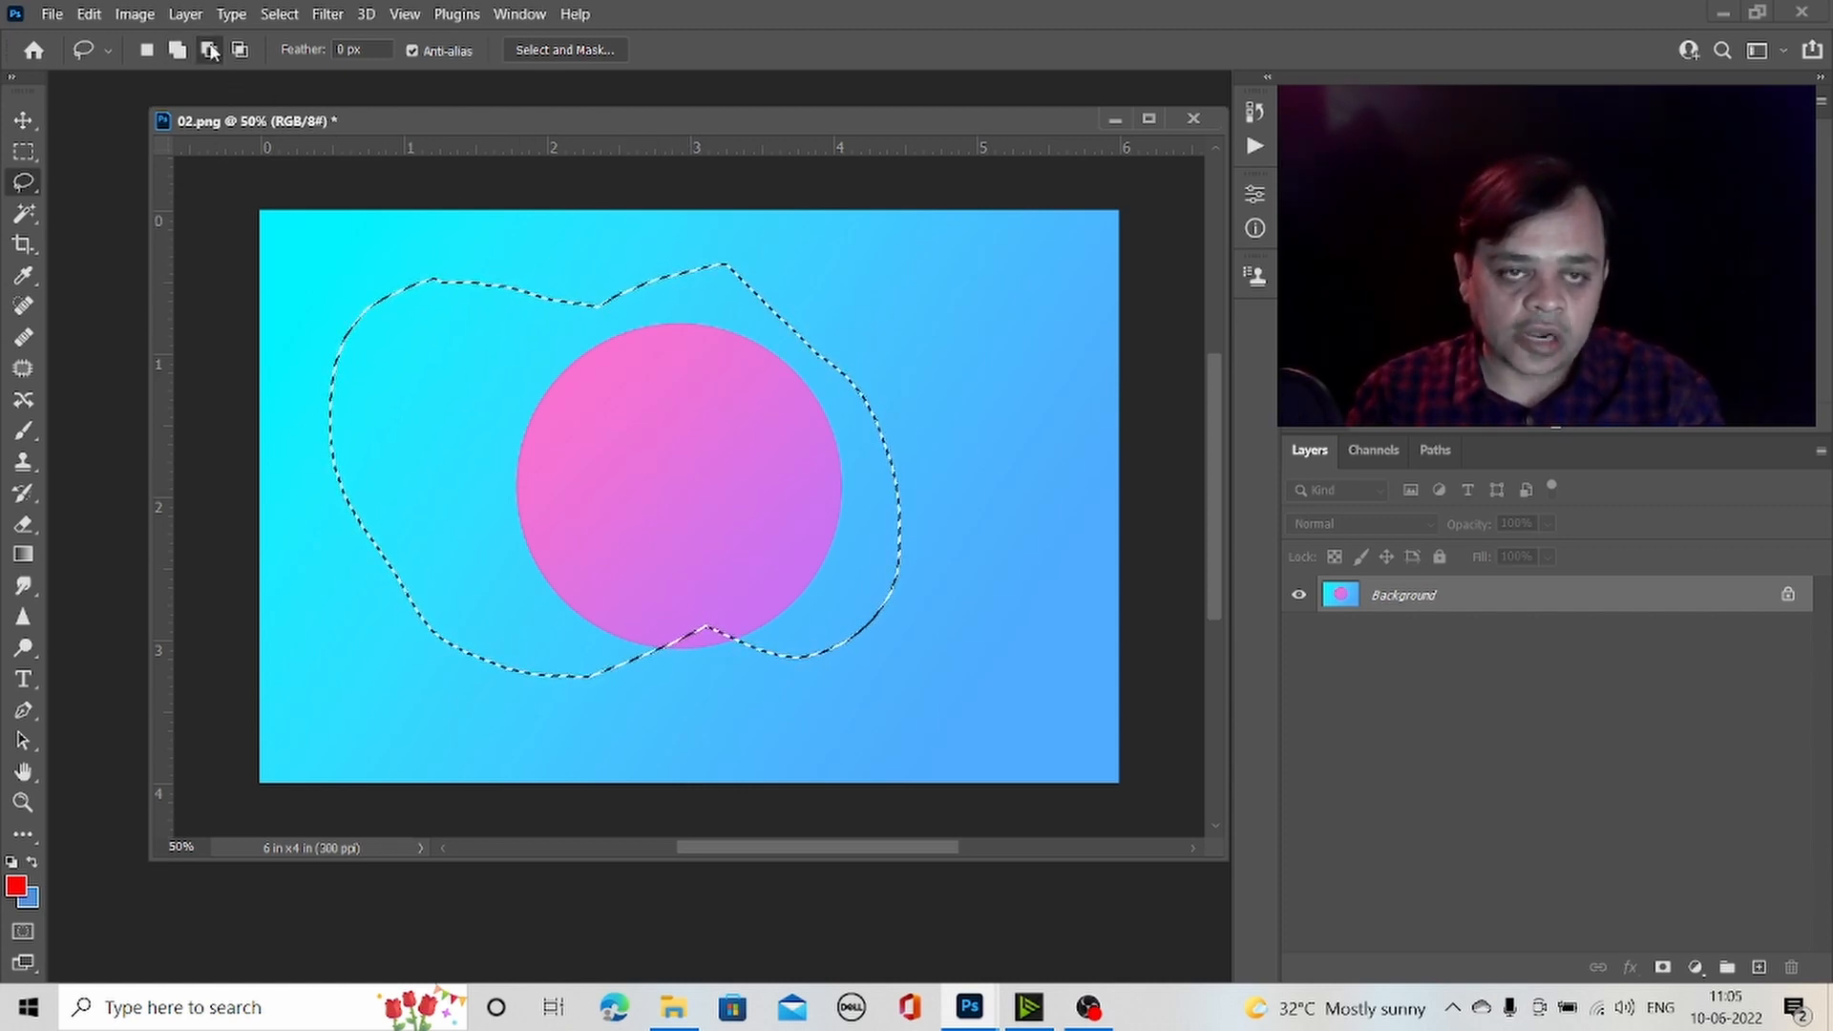
mouse_move(888, 286)
left_mouse_down()
mouse_move(765, 358)
mouse_move(697, 526)
left_mouse_up()
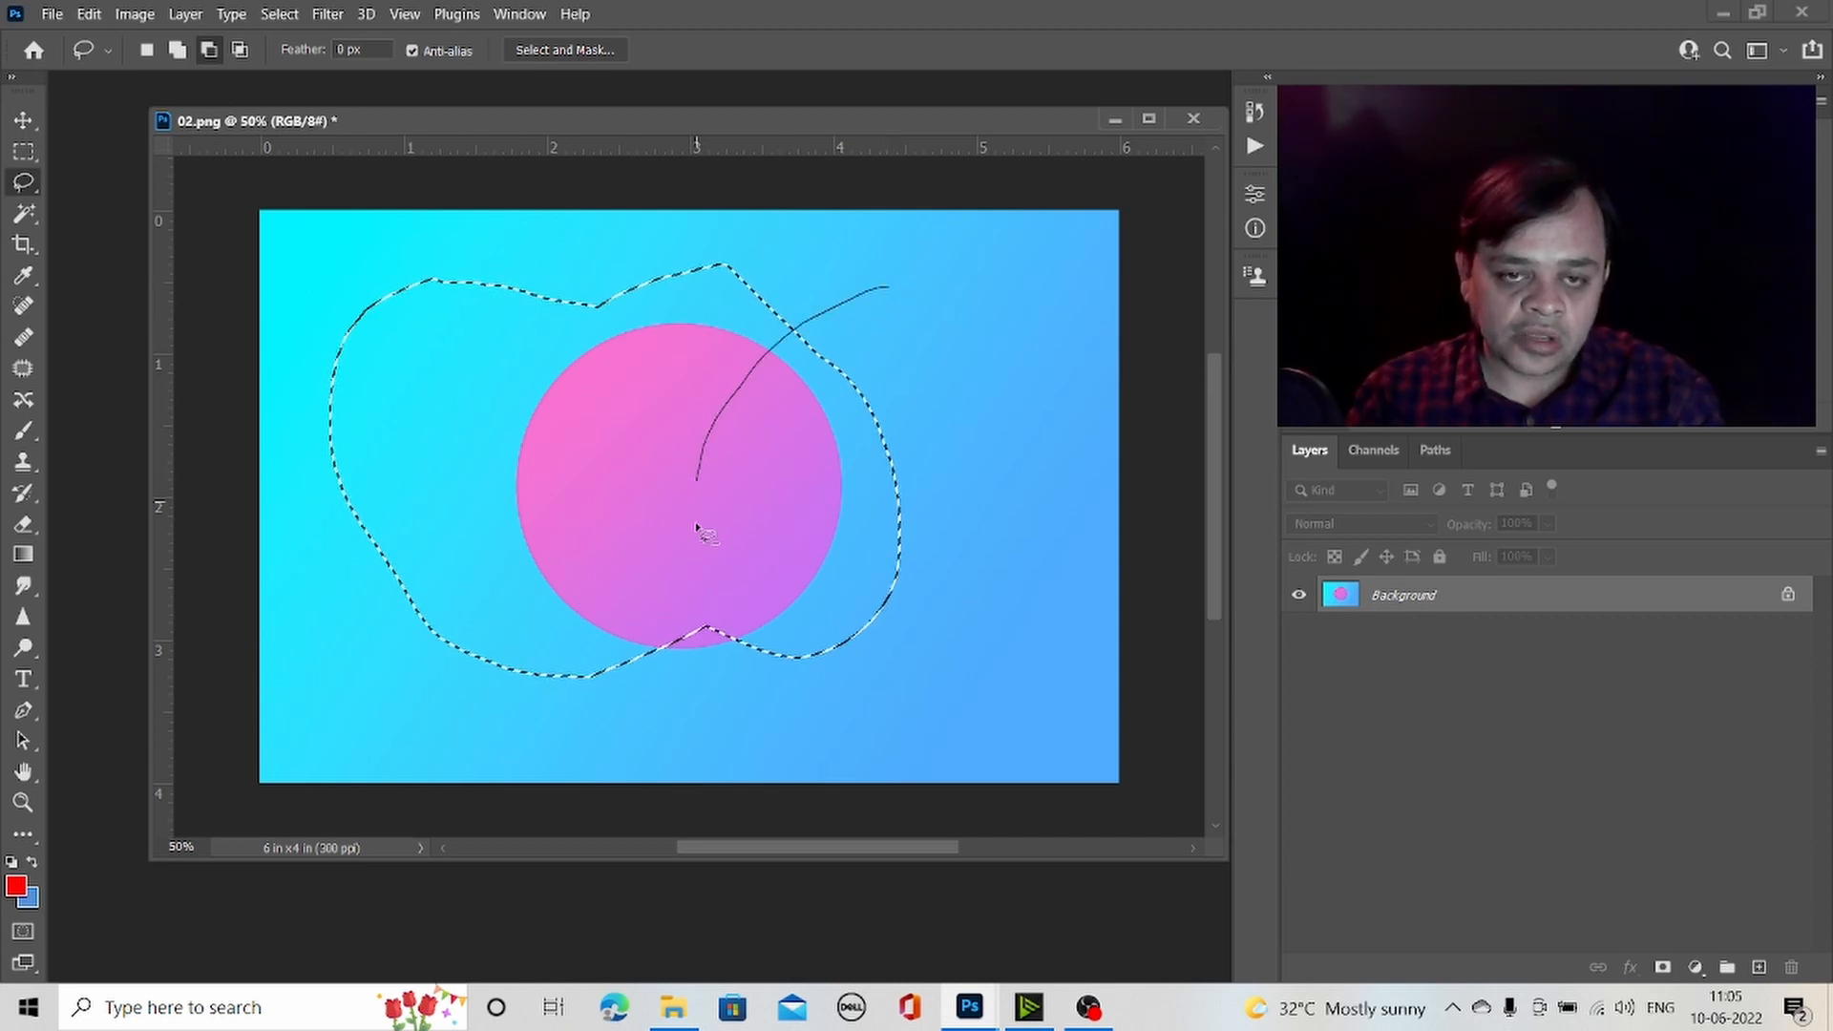
mouse_move(895, 757)
left_mouse_down()
mouse_move(1025, 565)
mouse_move(961, 346)
mouse_move(907, 296)
left_mouse_up()
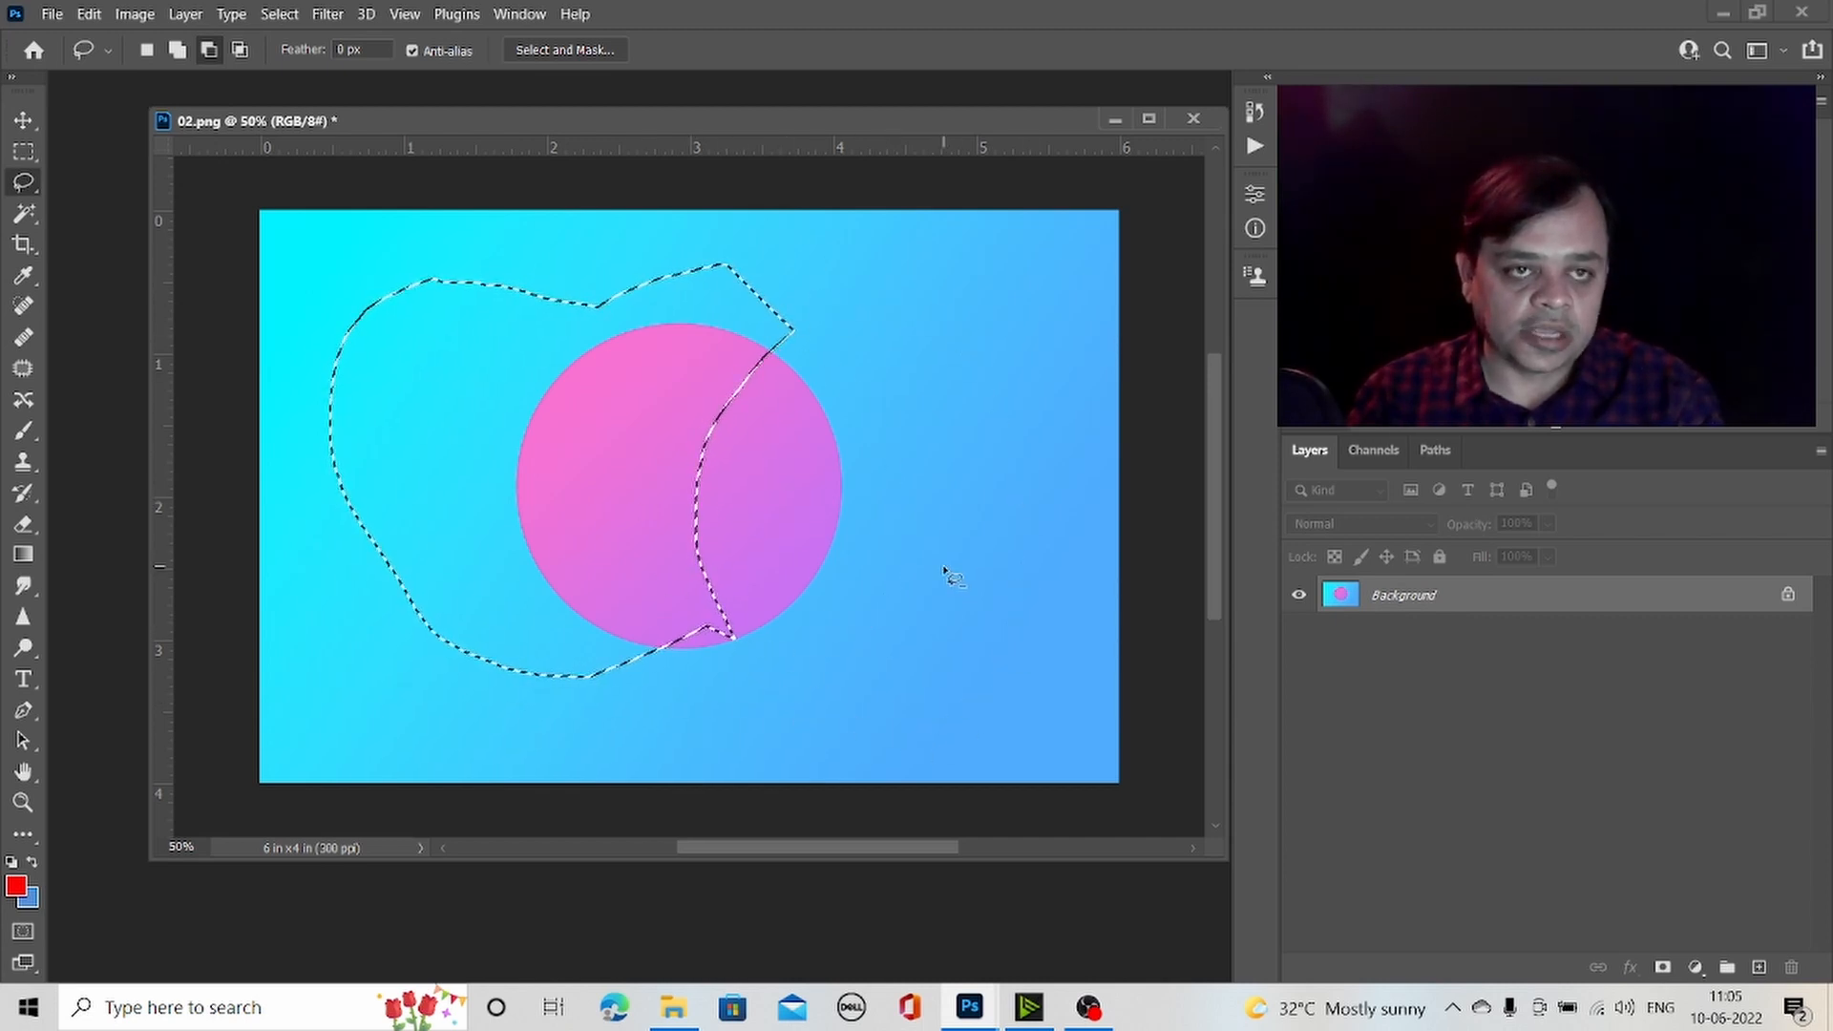
- Intersect the selection with another freehand Lasso loop, and undo the intersection, the subtraction and the addition
left_click(240, 50)
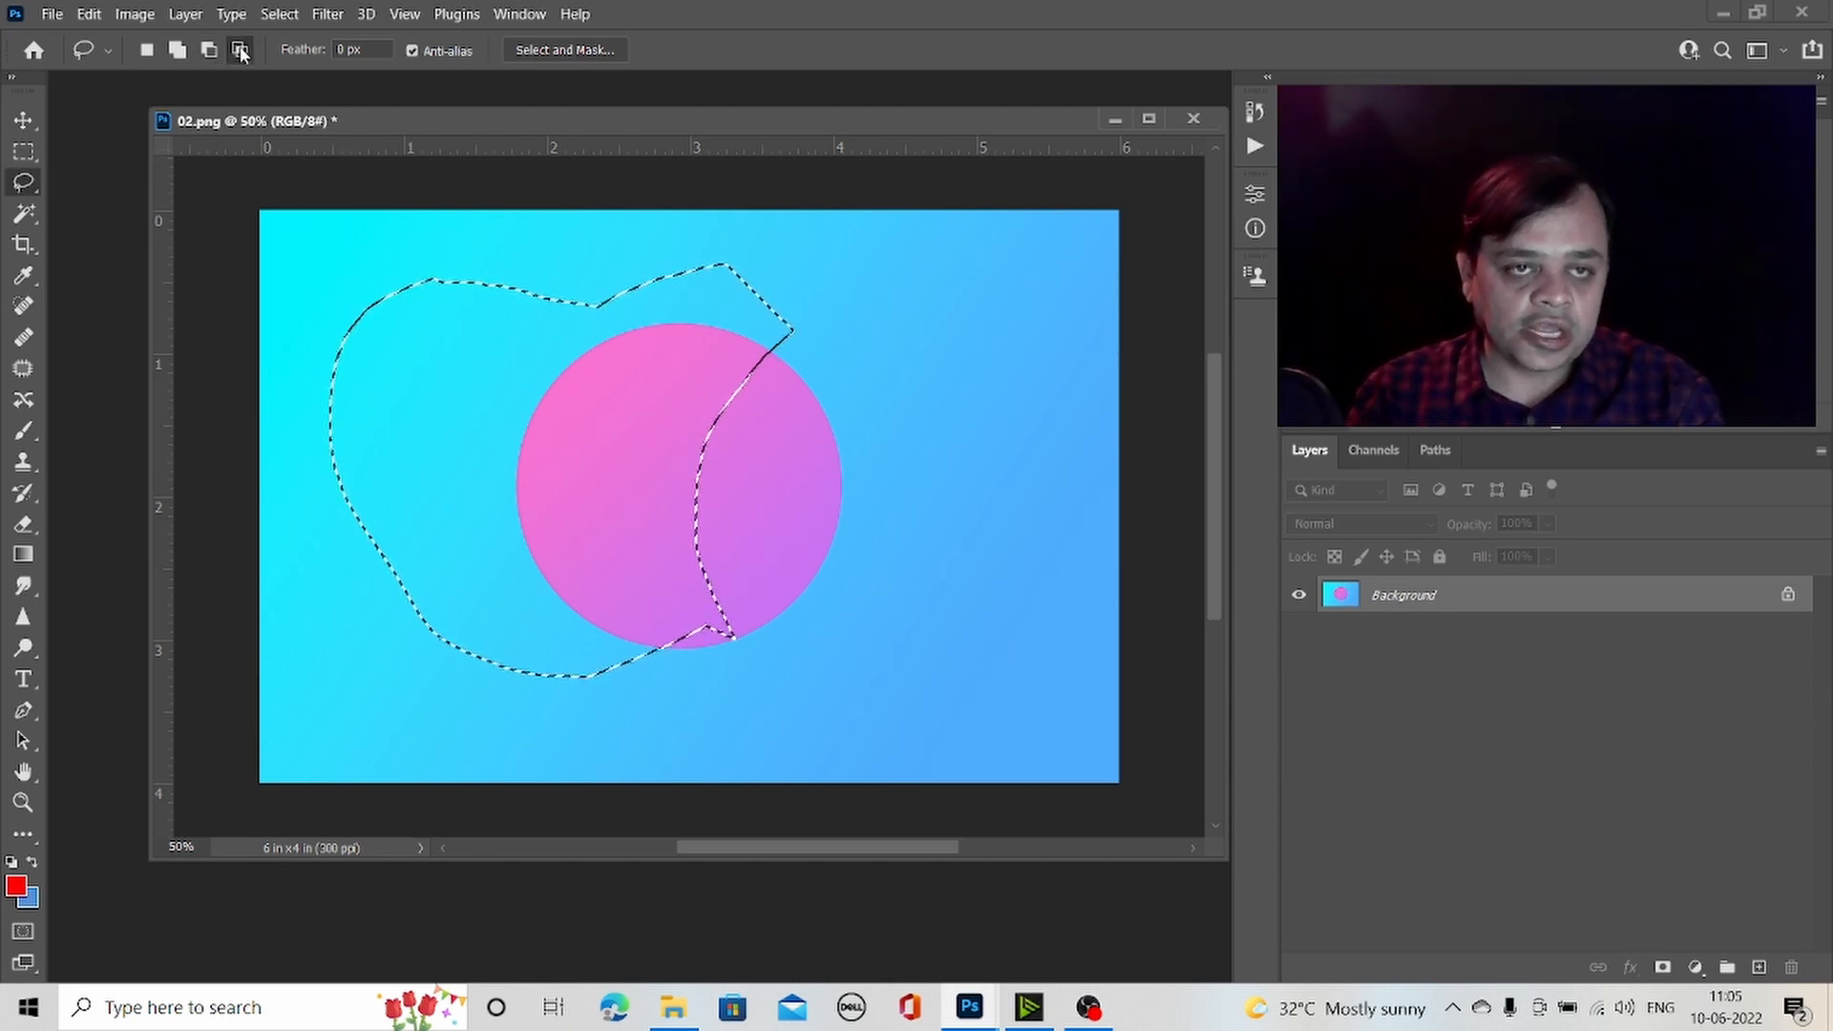
mouse_move(821, 271)
left_mouse_down()
mouse_move(606, 238)
mouse_move(468, 332)
mouse_move(549, 460)
mouse_move(526, 595)
mouse_move(760, 709)
mouse_move(847, 604)
mouse_move(824, 455)
mouse_move(854, 353)
mouse_move(808, 275)
left_mouse_up()
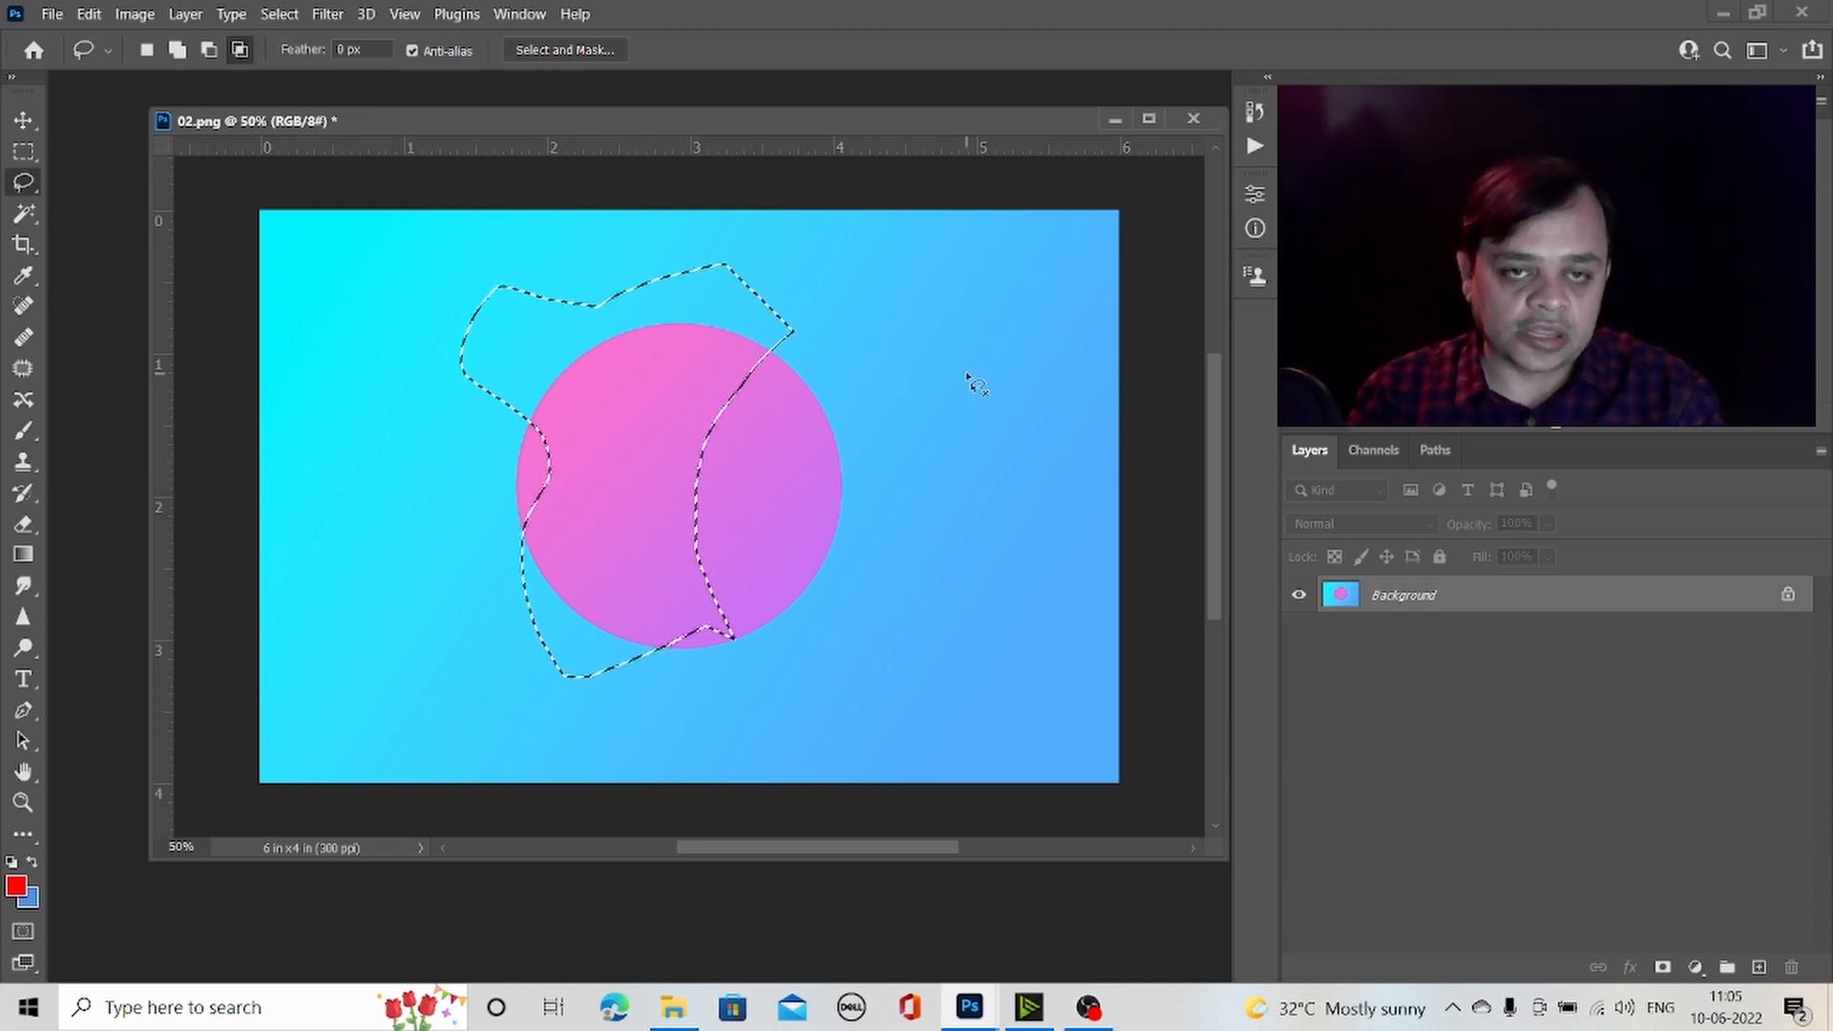
key("ctrl+z")
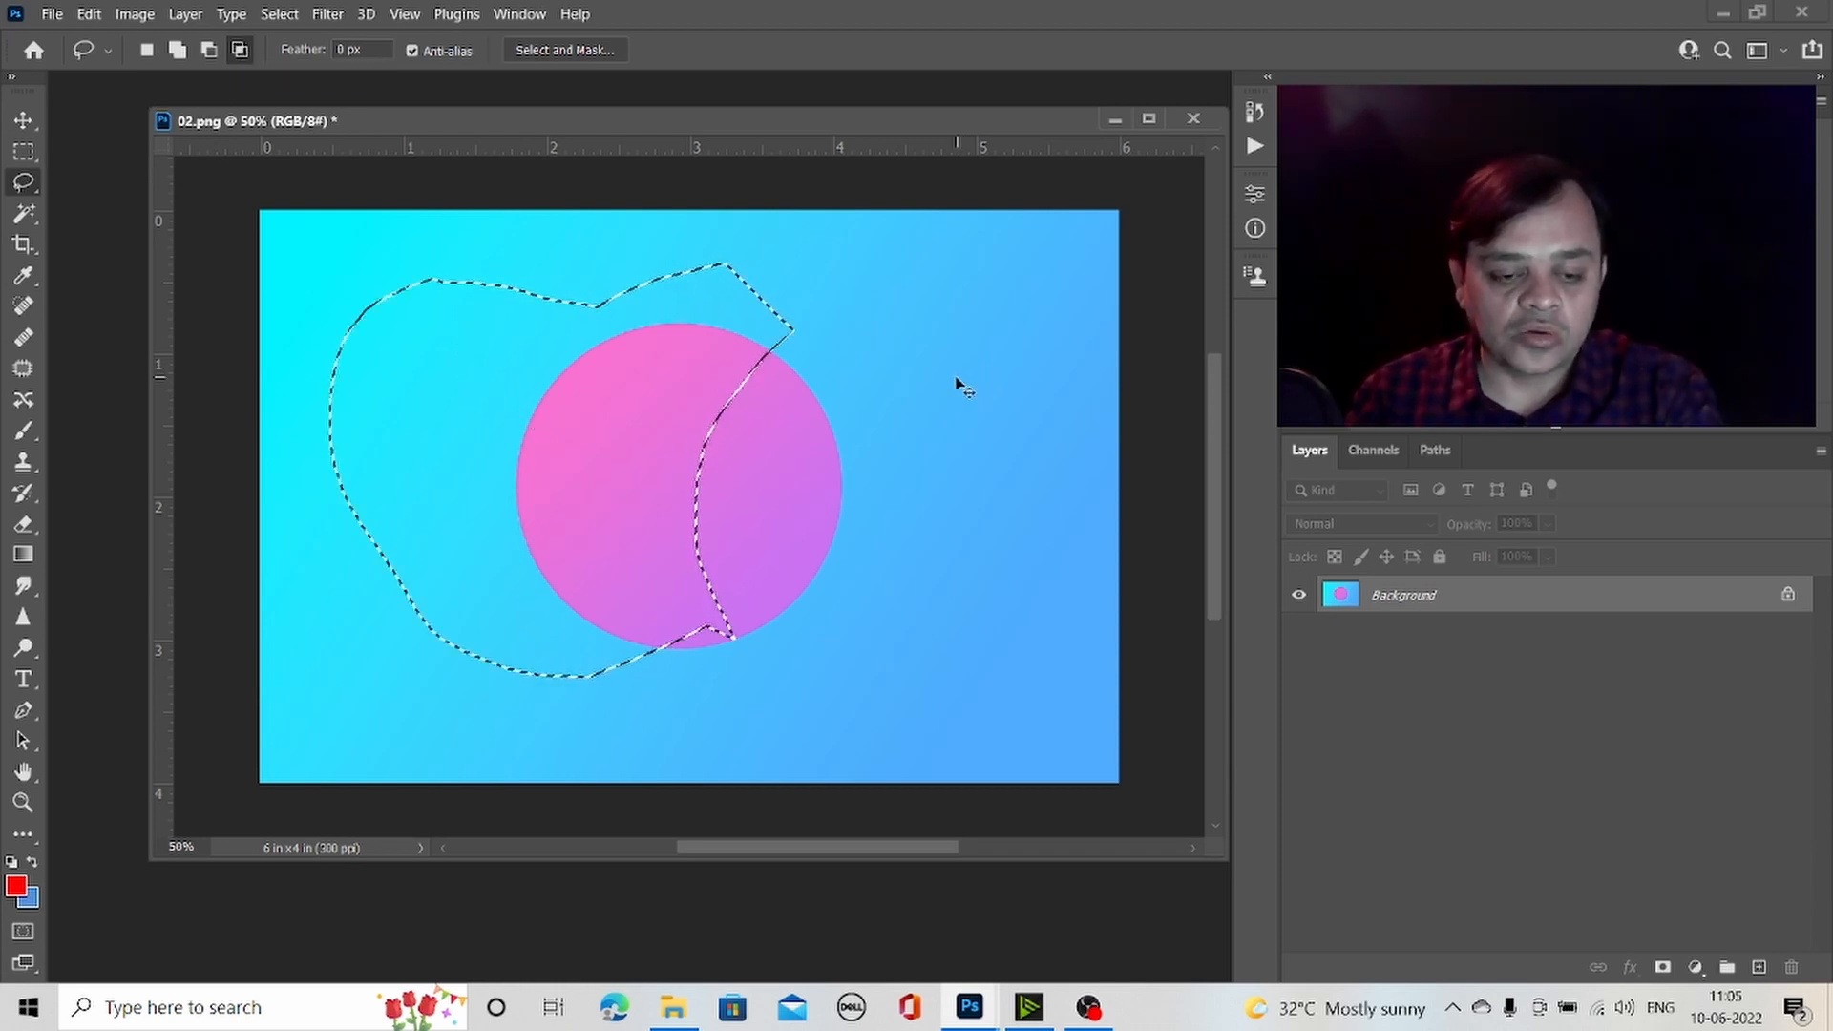
key("ctrl+z")
key("ctrl+z")
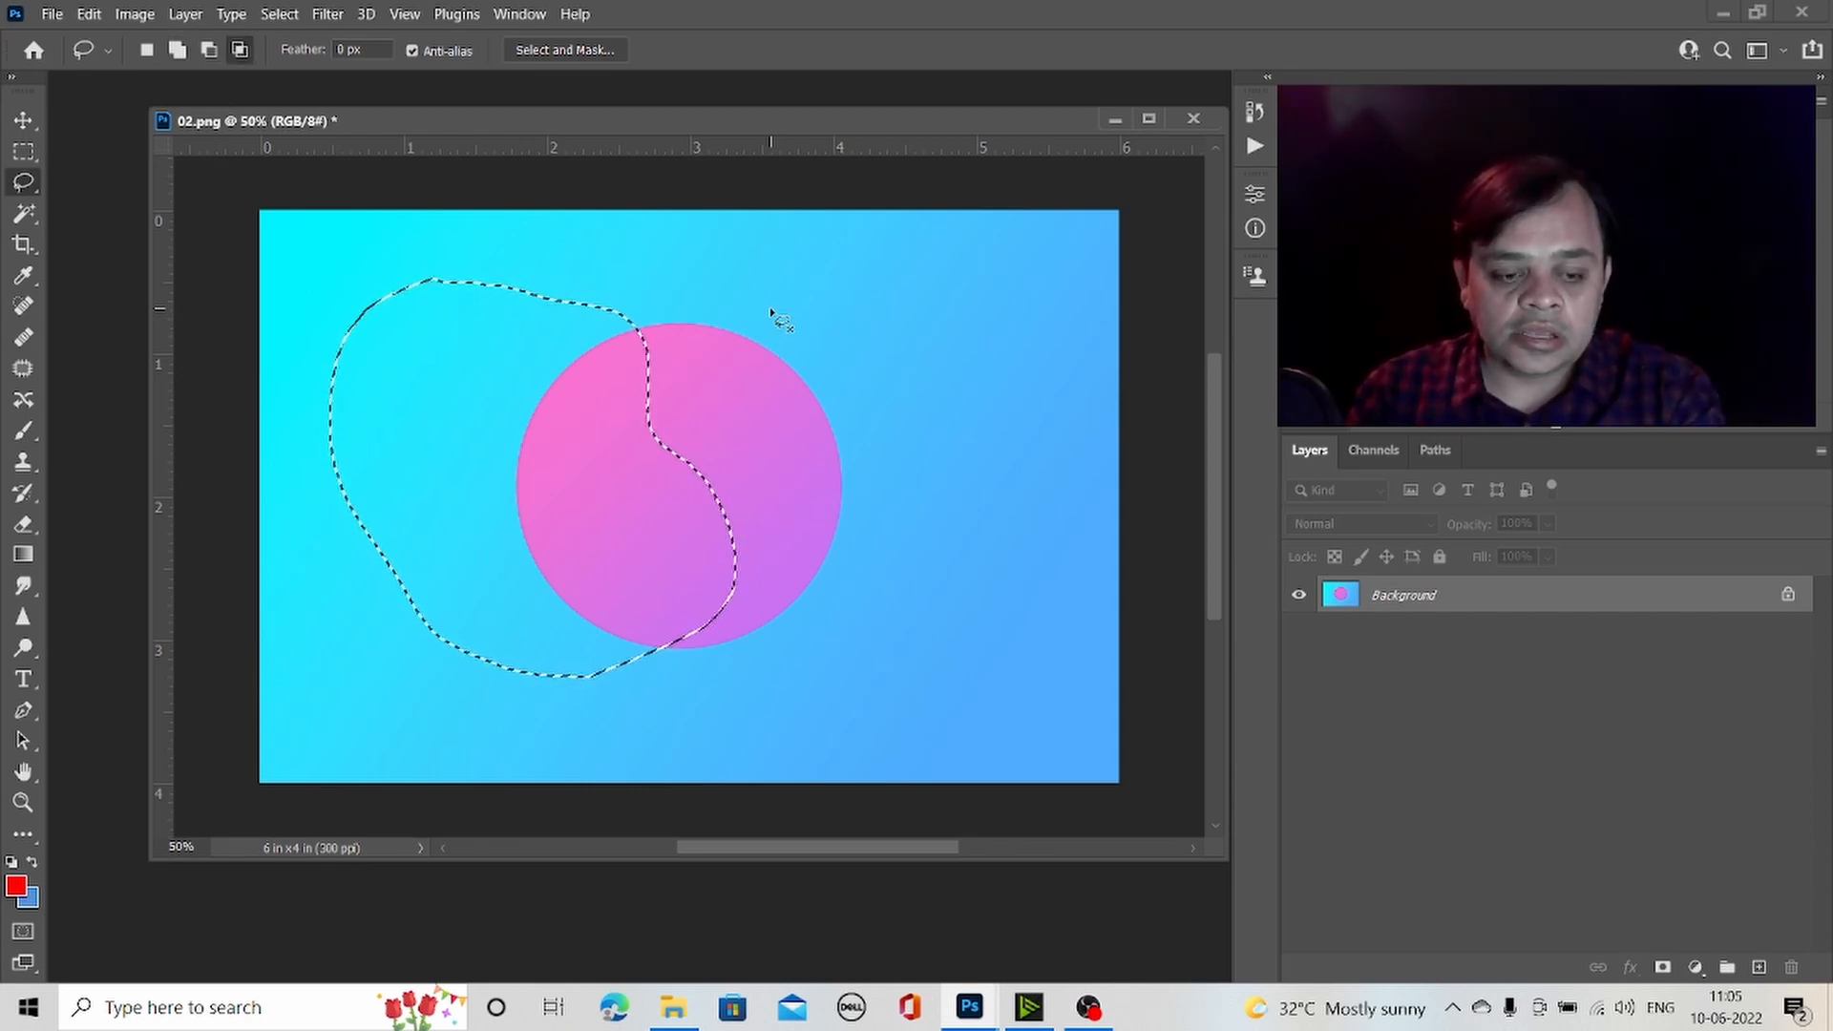
- Dismiss the Sticky Keys dialog and add a freehand Lasso area around the circle's right side to the existing selection
key("shift")
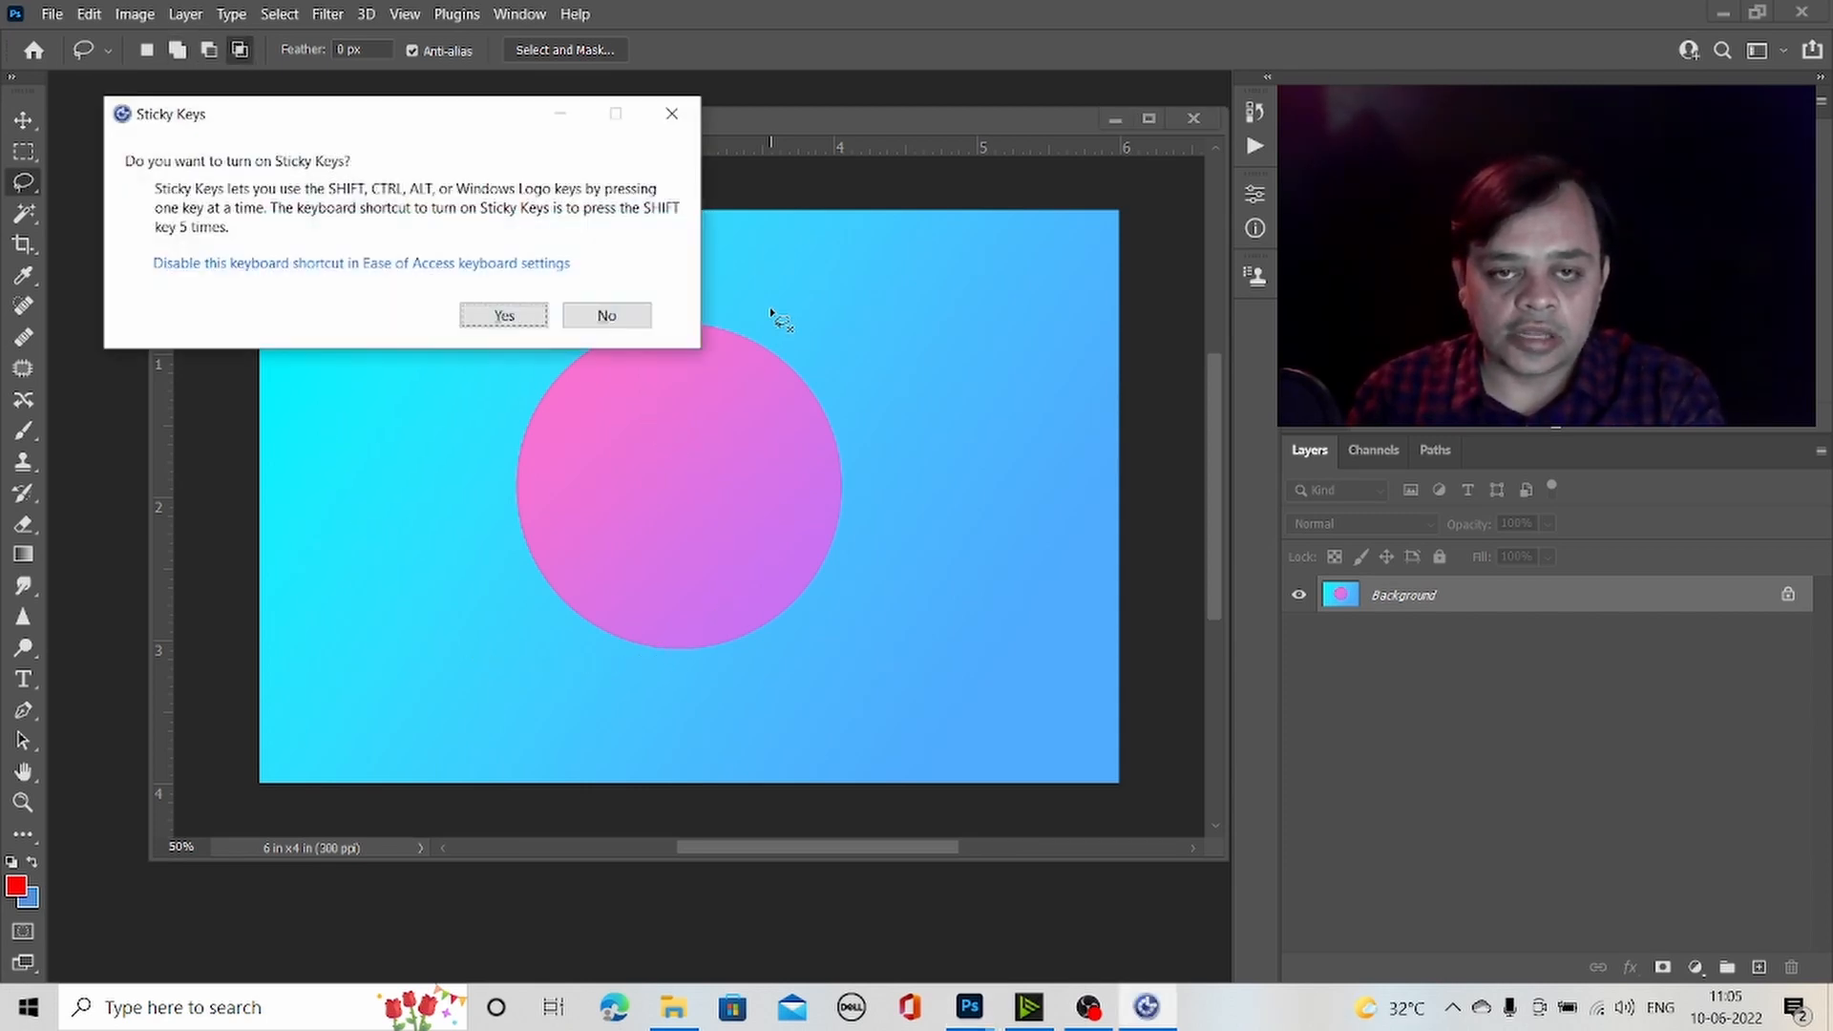
left_click(671, 114)
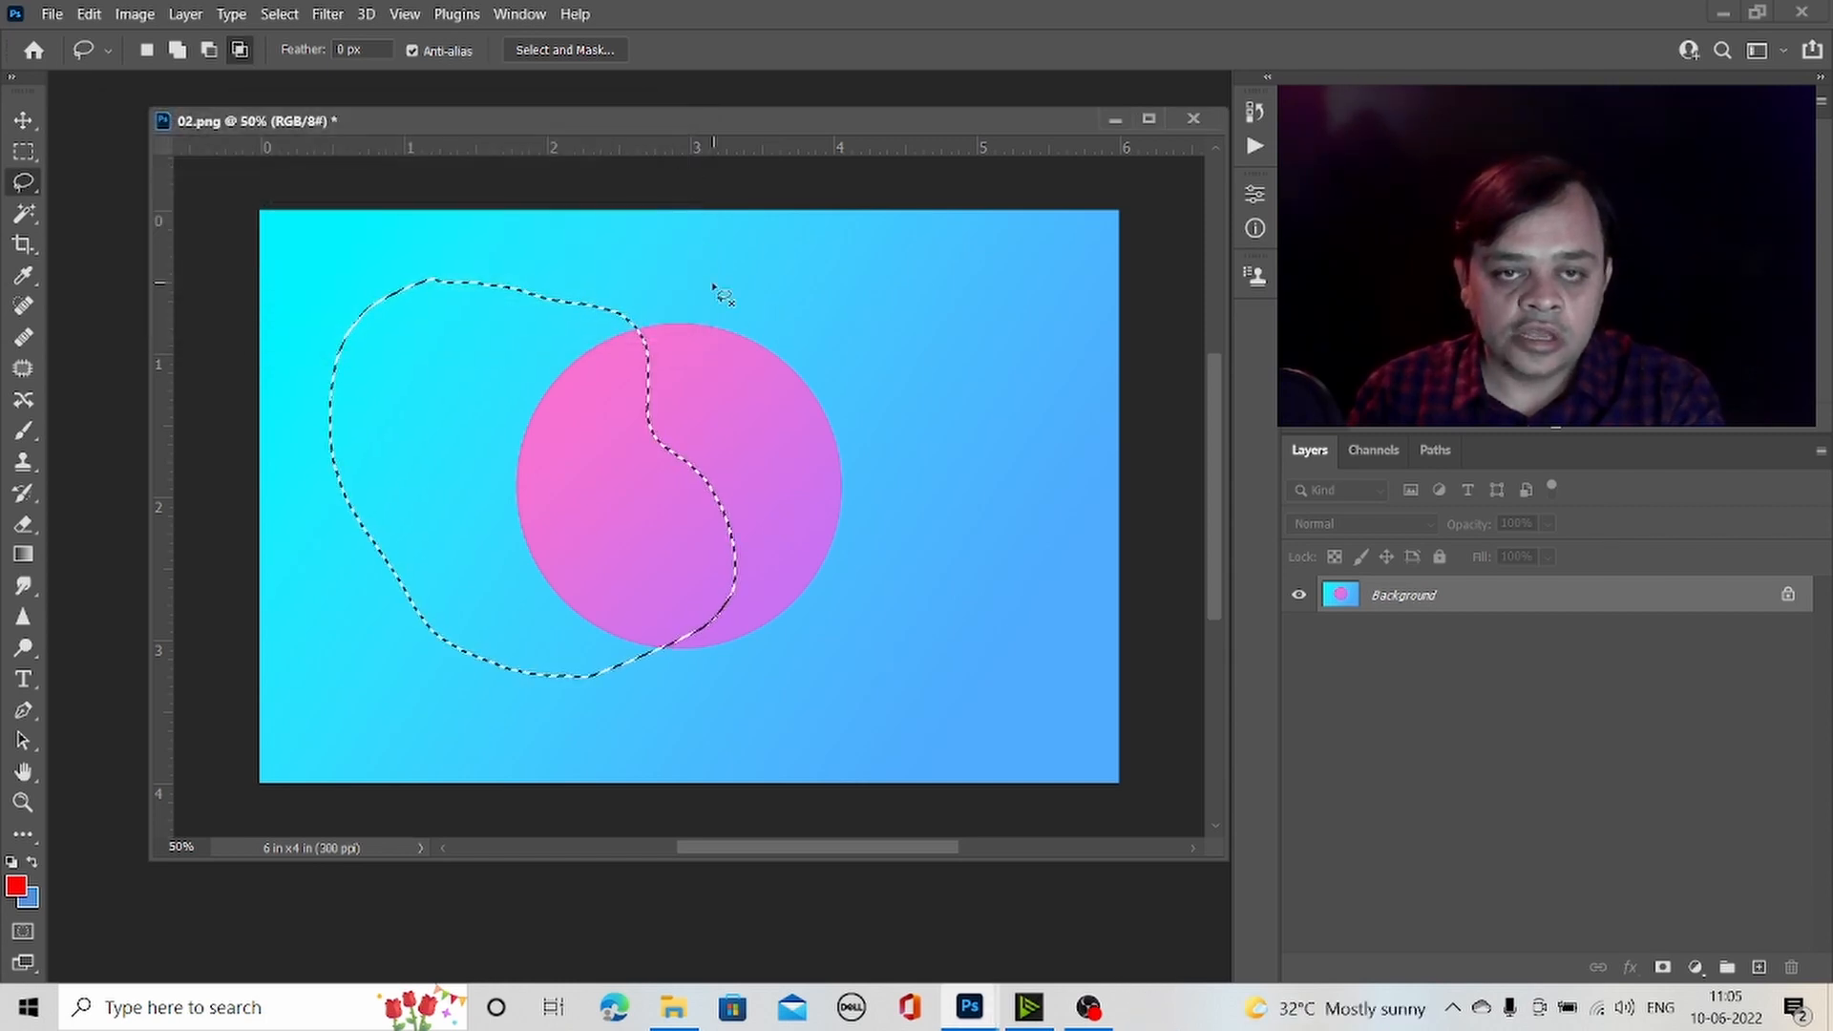
key("shift")
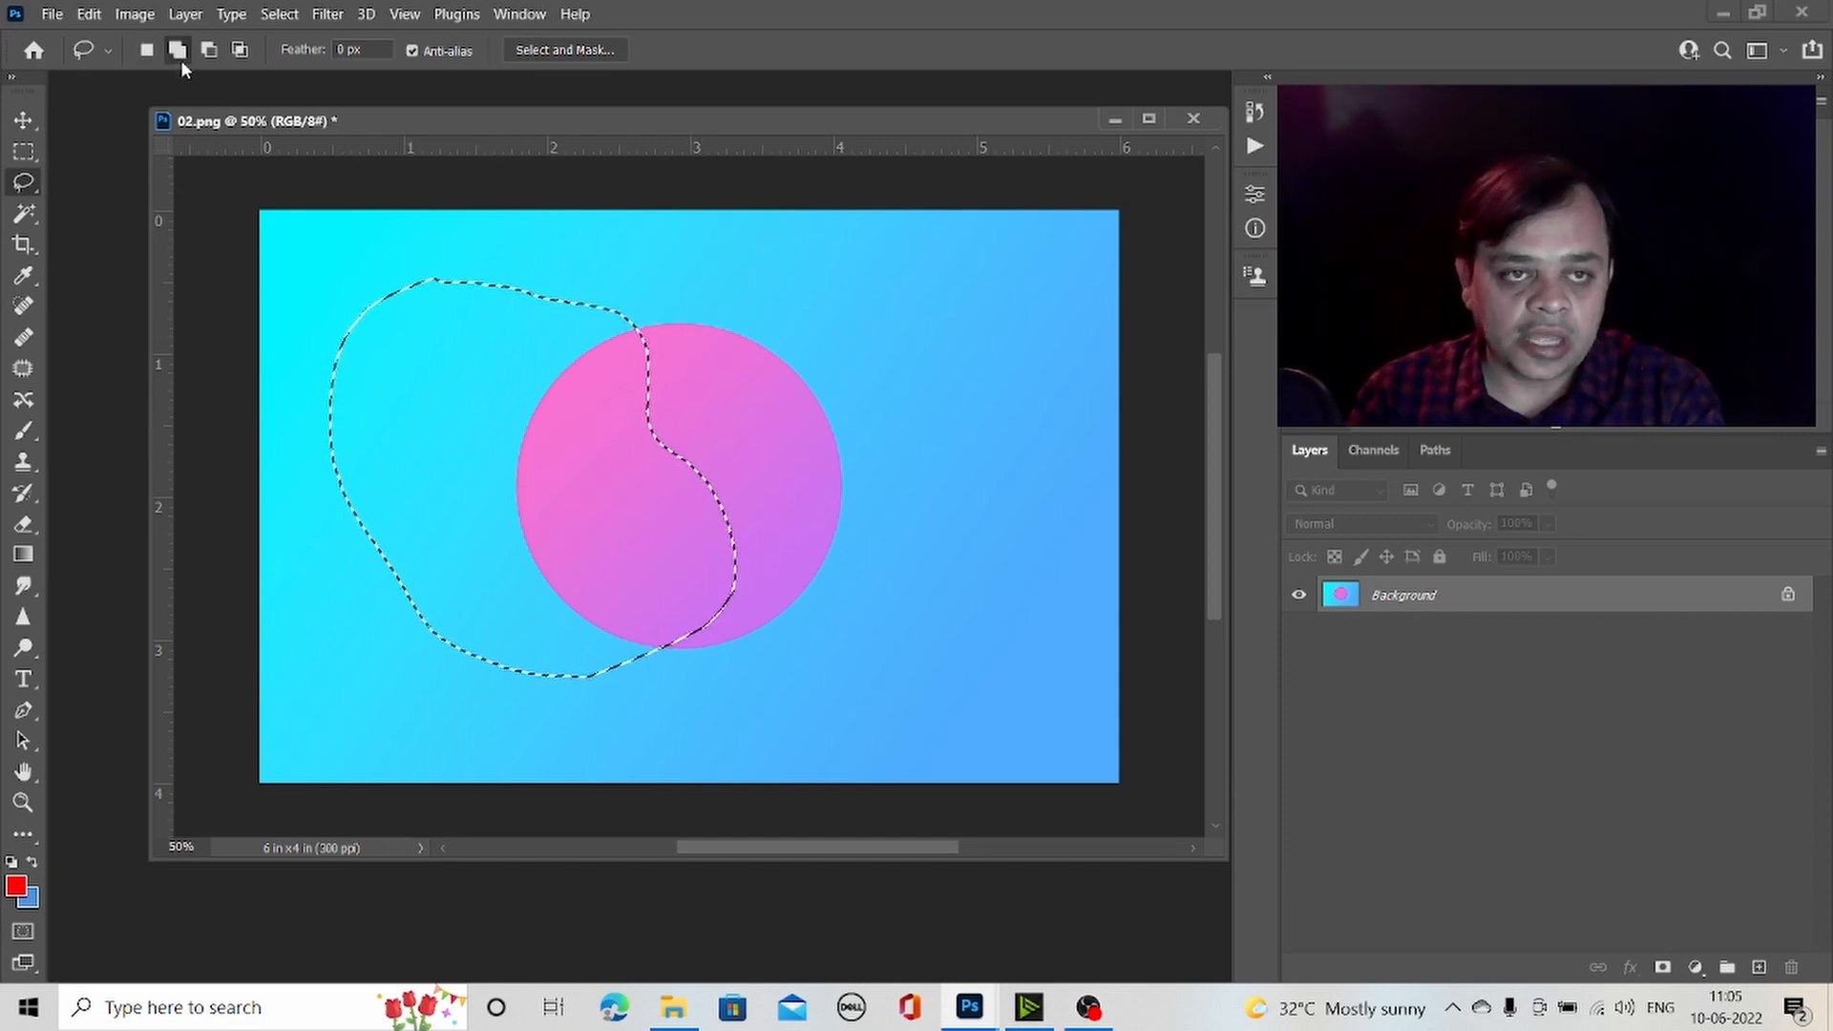
mouse_move(680, 291)
left_mouse_down()
mouse_move(635, 302)
mouse_move(593, 483)
mouse_move(854, 416)
mouse_move(659, 299)
left_mouse_up()
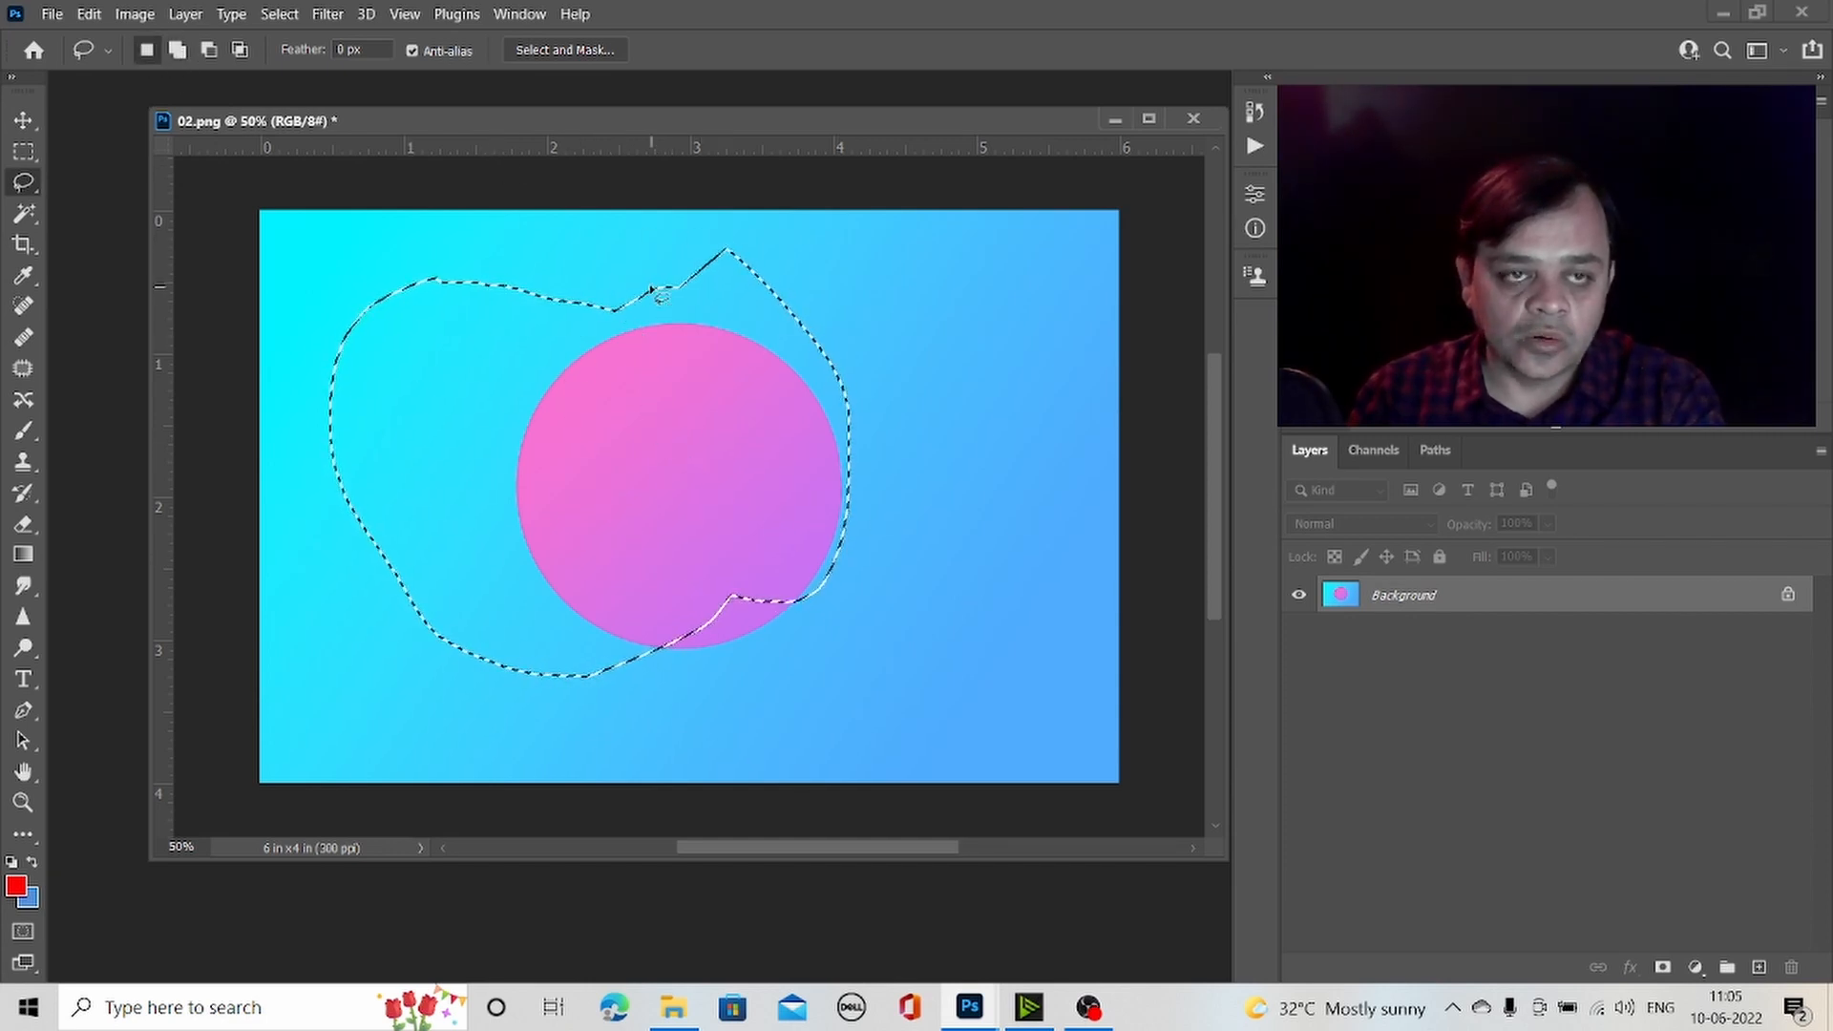
- Subtract a curved area over the circle's right side from the selection and intersect the remainder with another Lasso loop
key("alt")
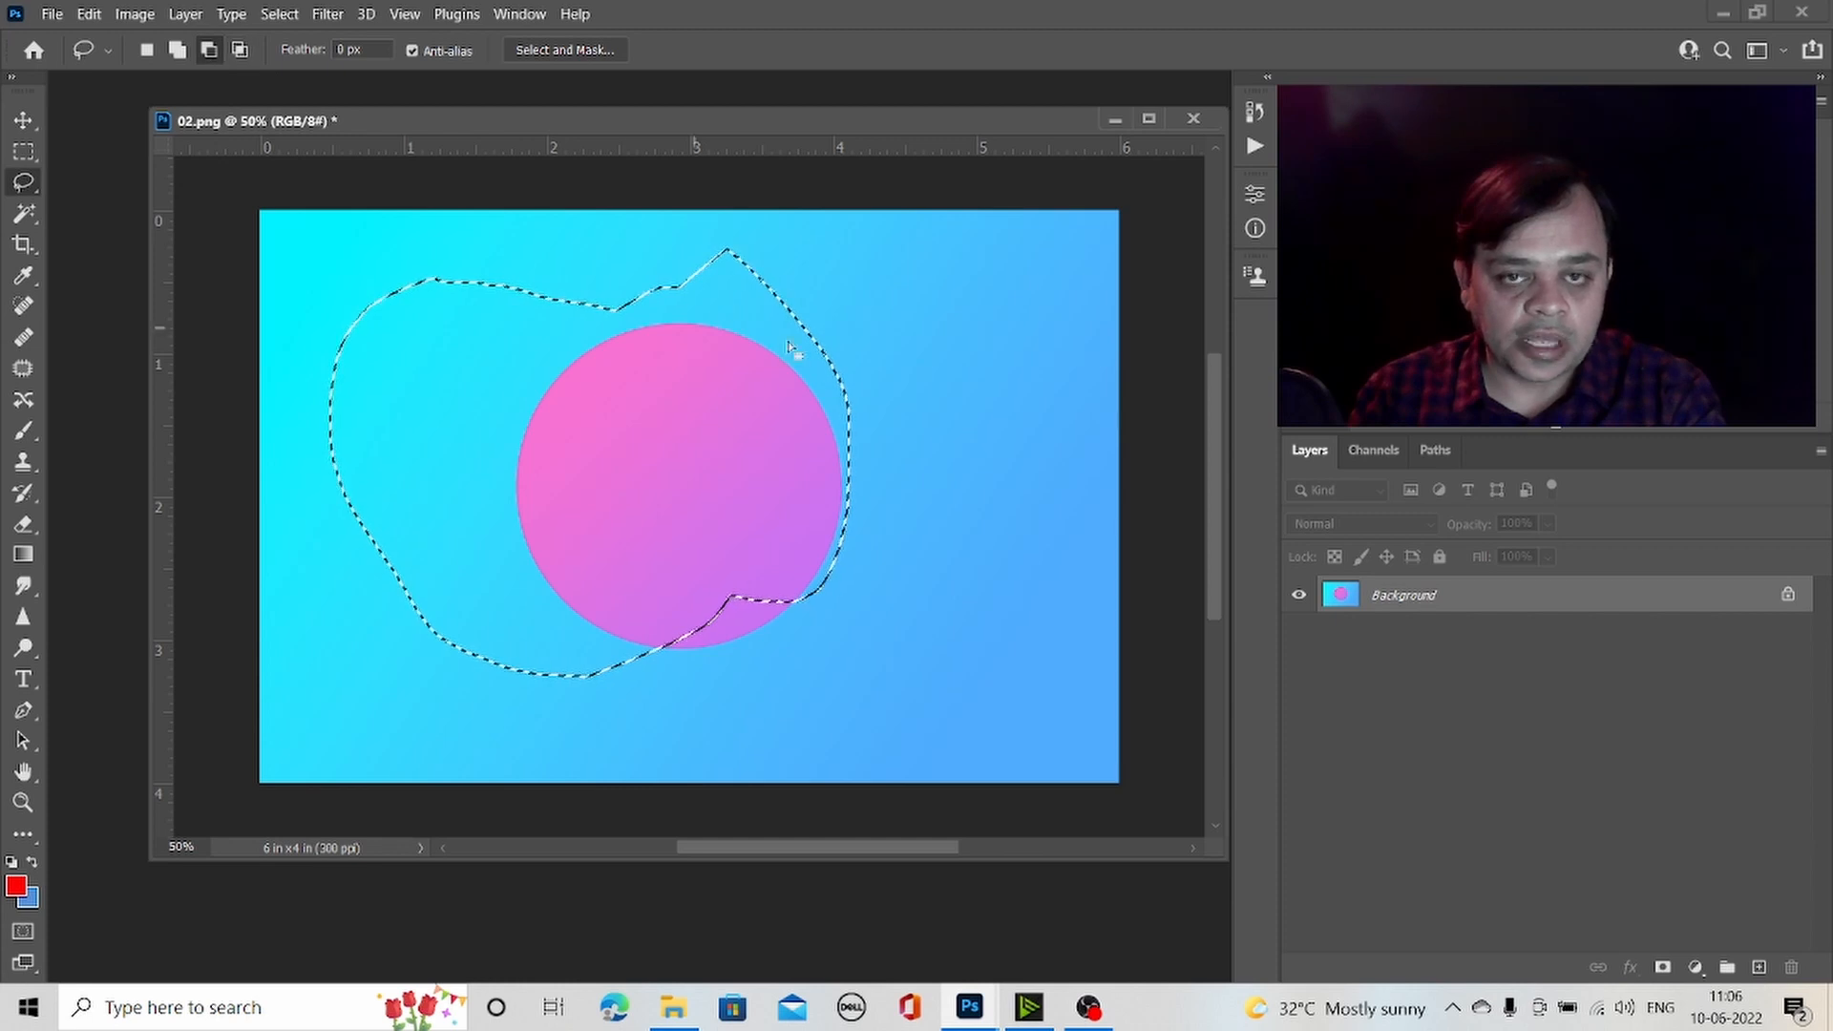
mouse_move(880, 346)
left_mouse_down()
mouse_move(811, 458)
mouse_move(920, 622)
mouse_move(880, 327)
mouse_move(970, 647)
mouse_move(961, 503)
left_mouse_up()
key("alt+shift")
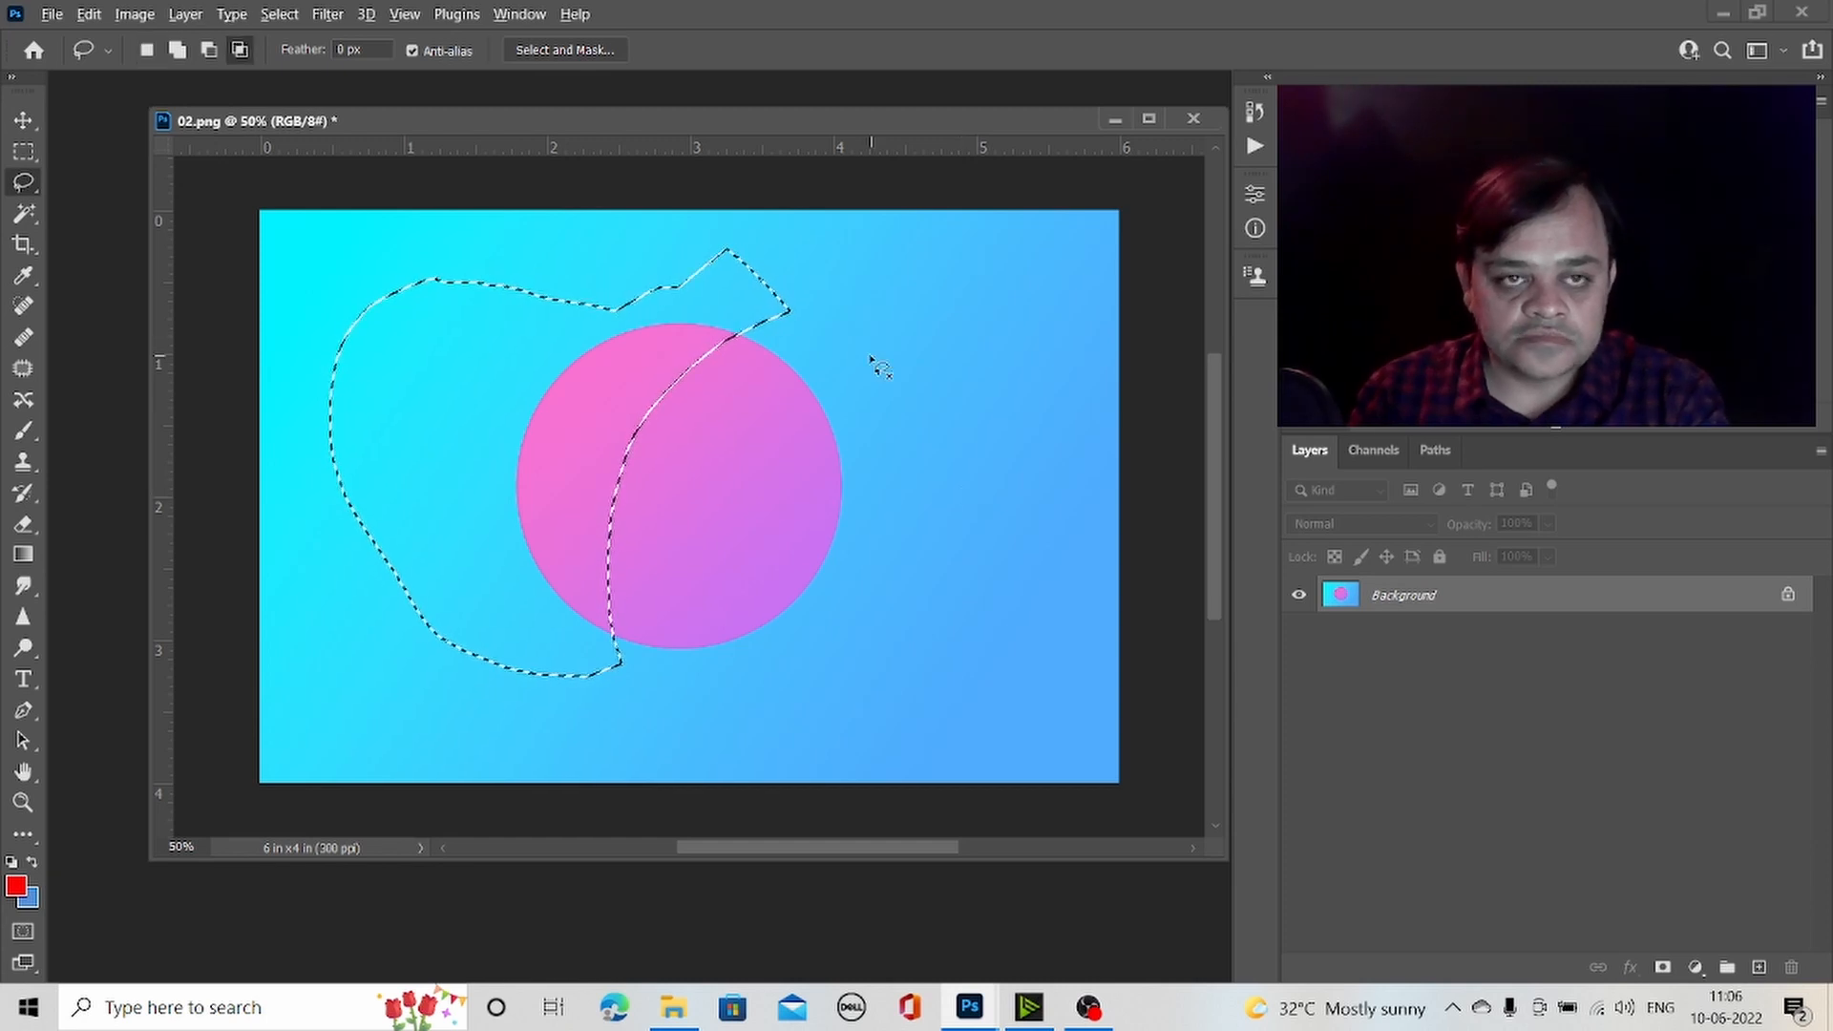
key("alt+shift")
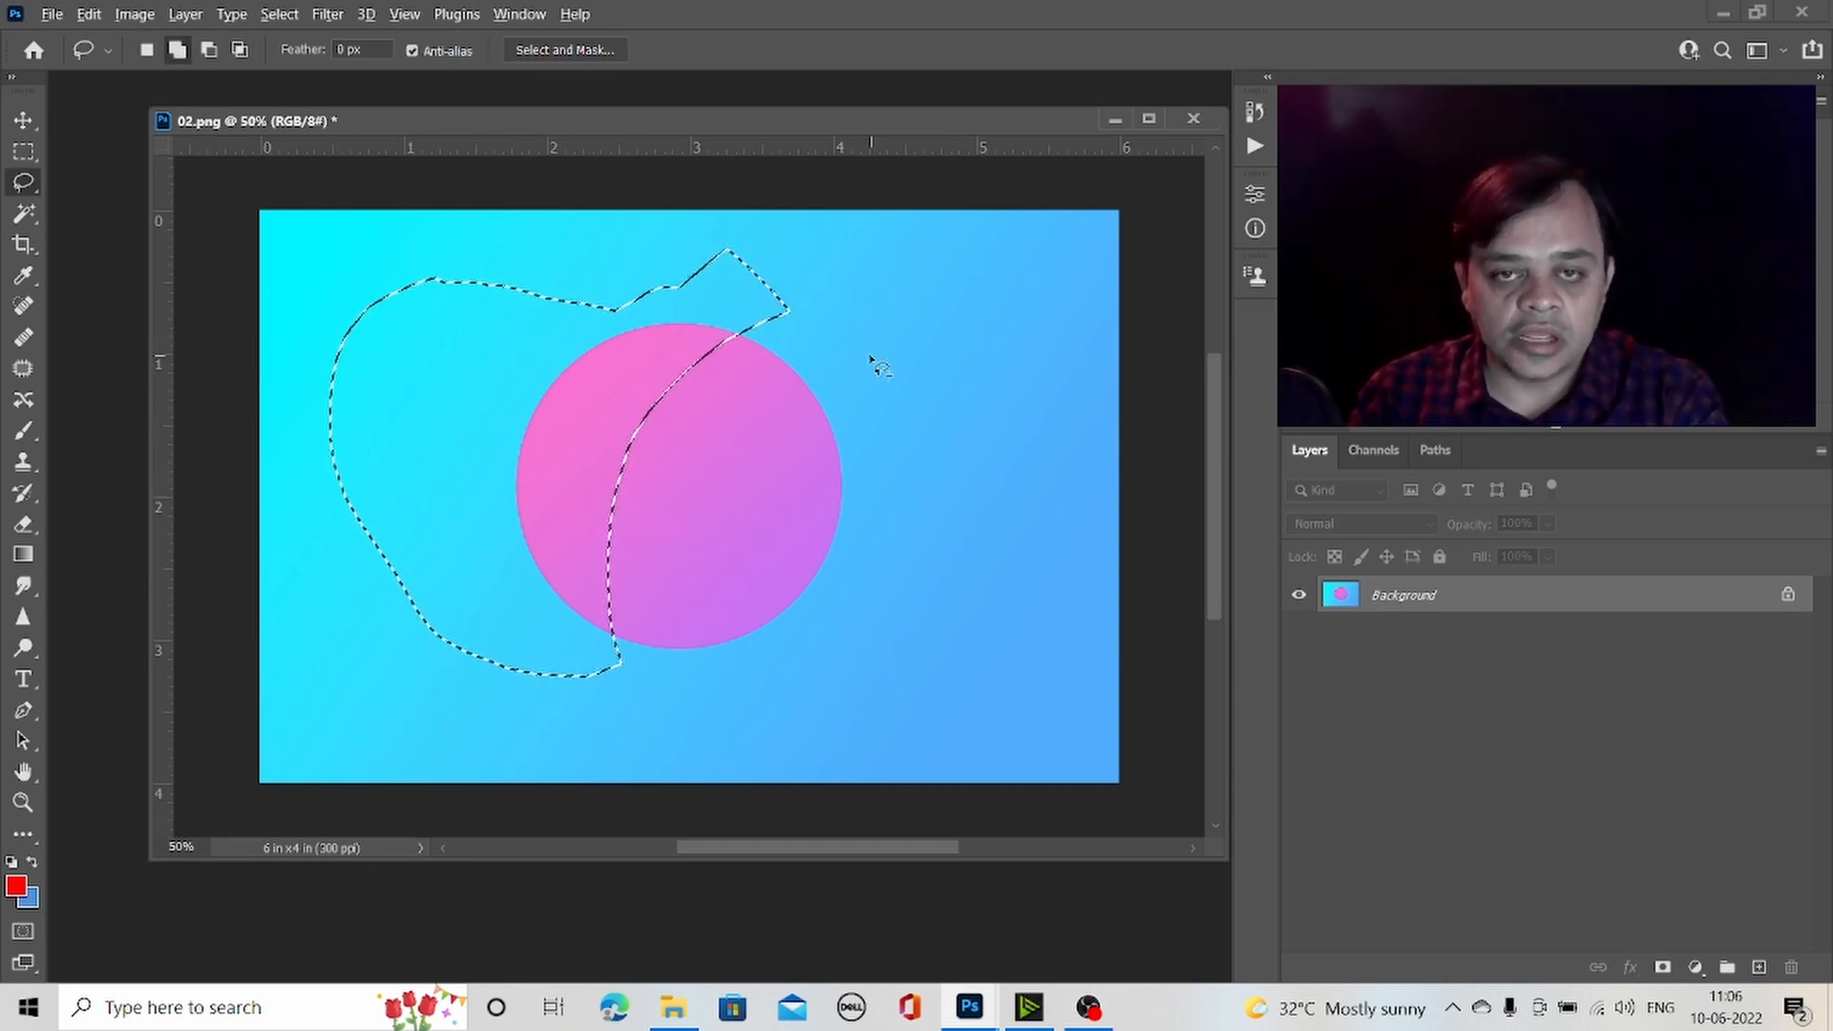
key("alt+shift")
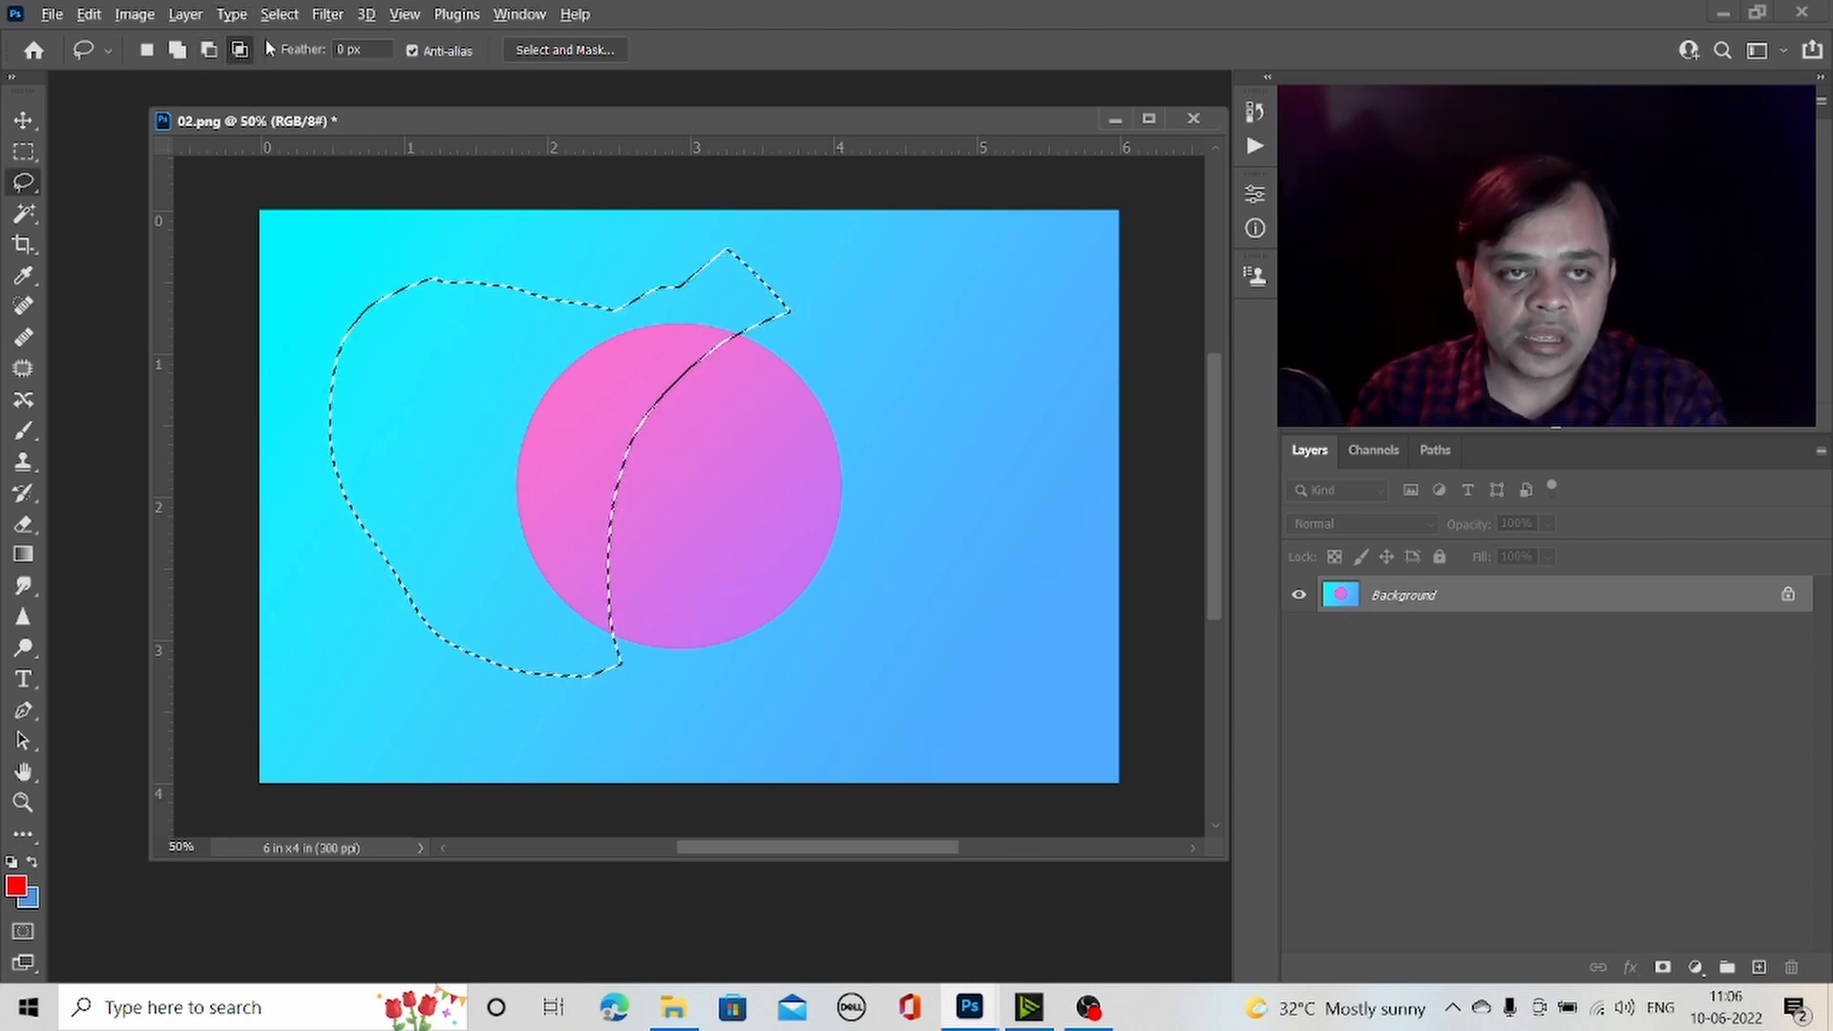
mouse_move(869, 304)
left_mouse_down()
mouse_move(745, 285)
mouse_move(525, 504)
mouse_move(879, 315)
left_mouse_up()
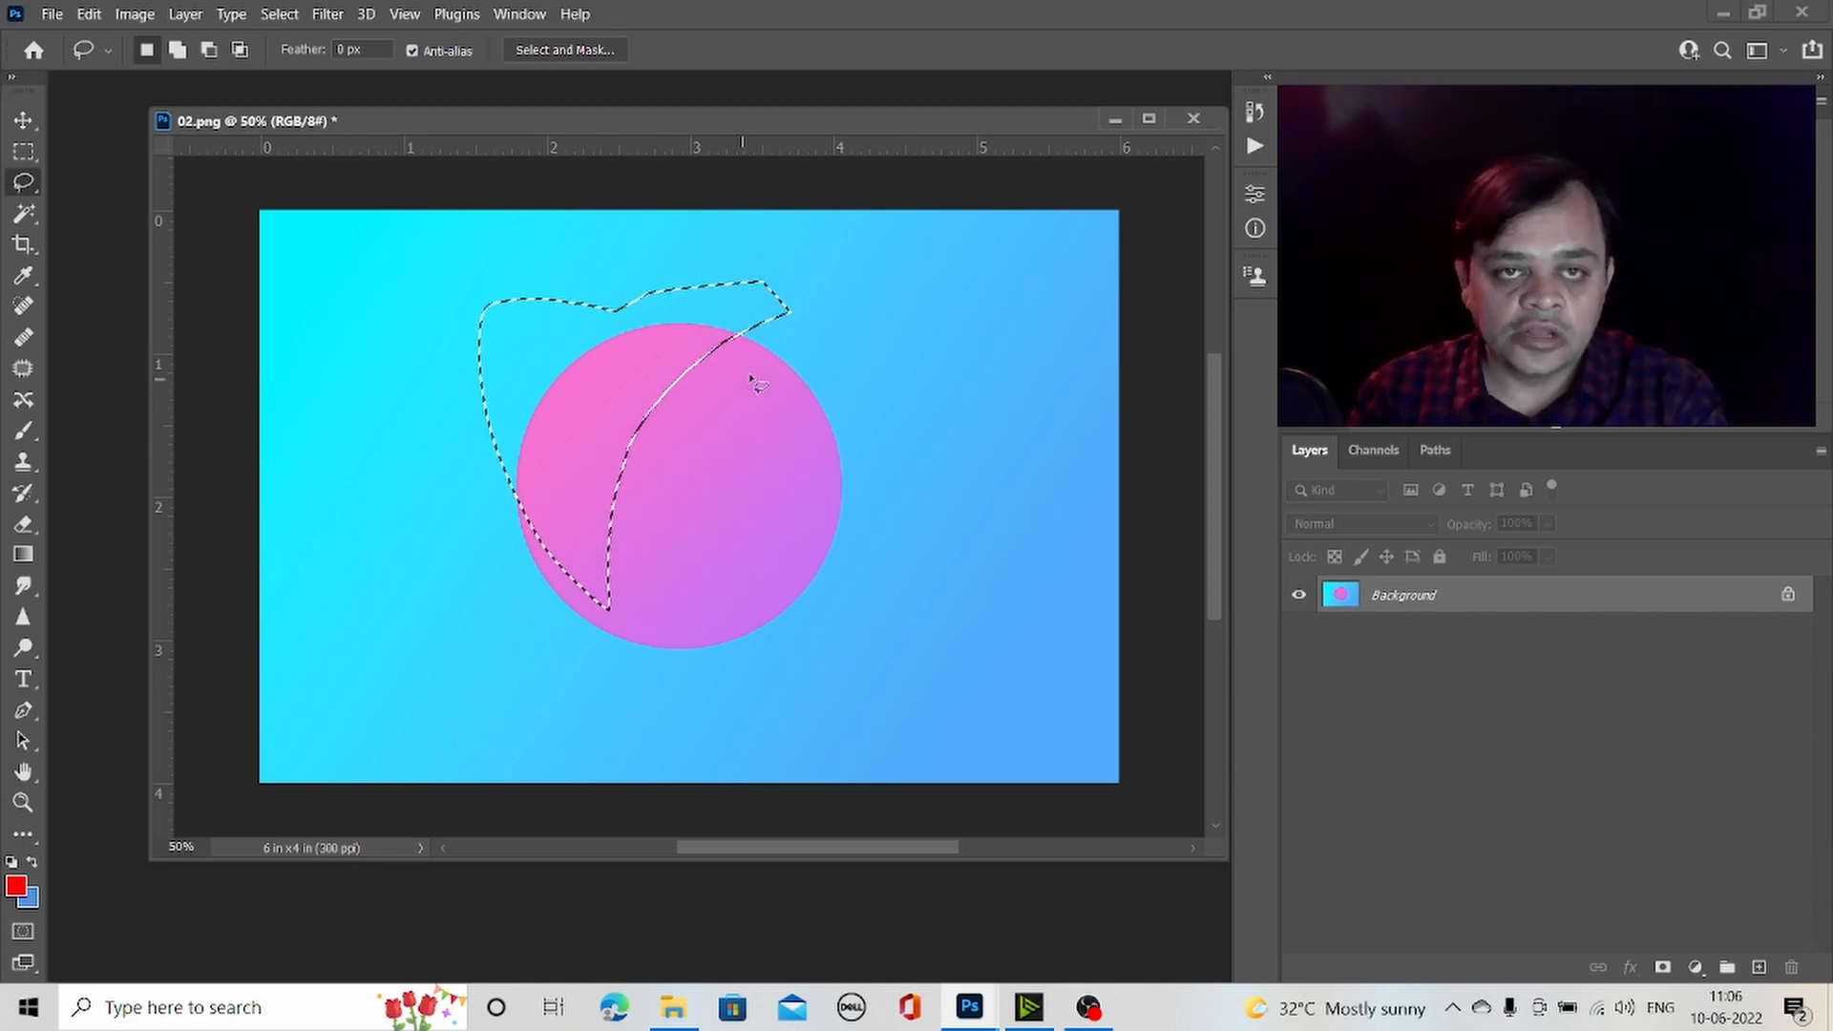
- Clear the selection and draw a triangular Polygonal Lasso selection about 4.7 inches wide and 3.2 inches high across the circle
right_click(28, 186)
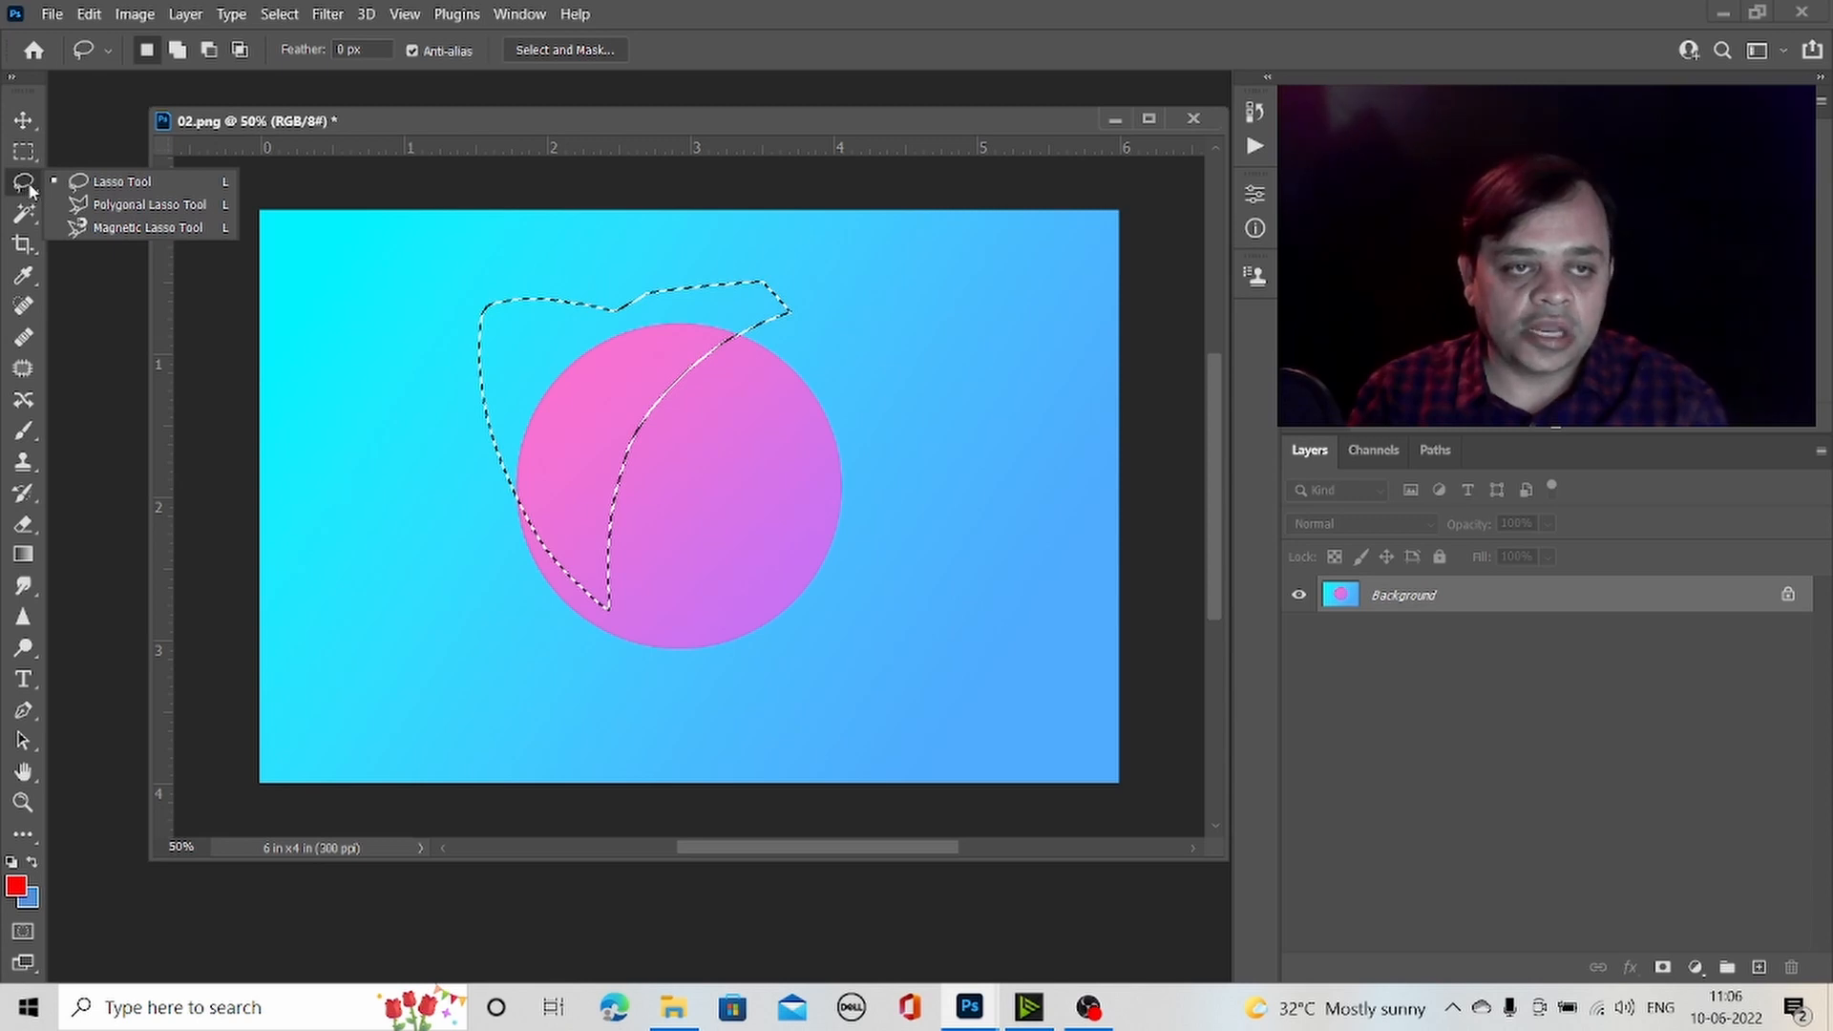
left_click(115, 214)
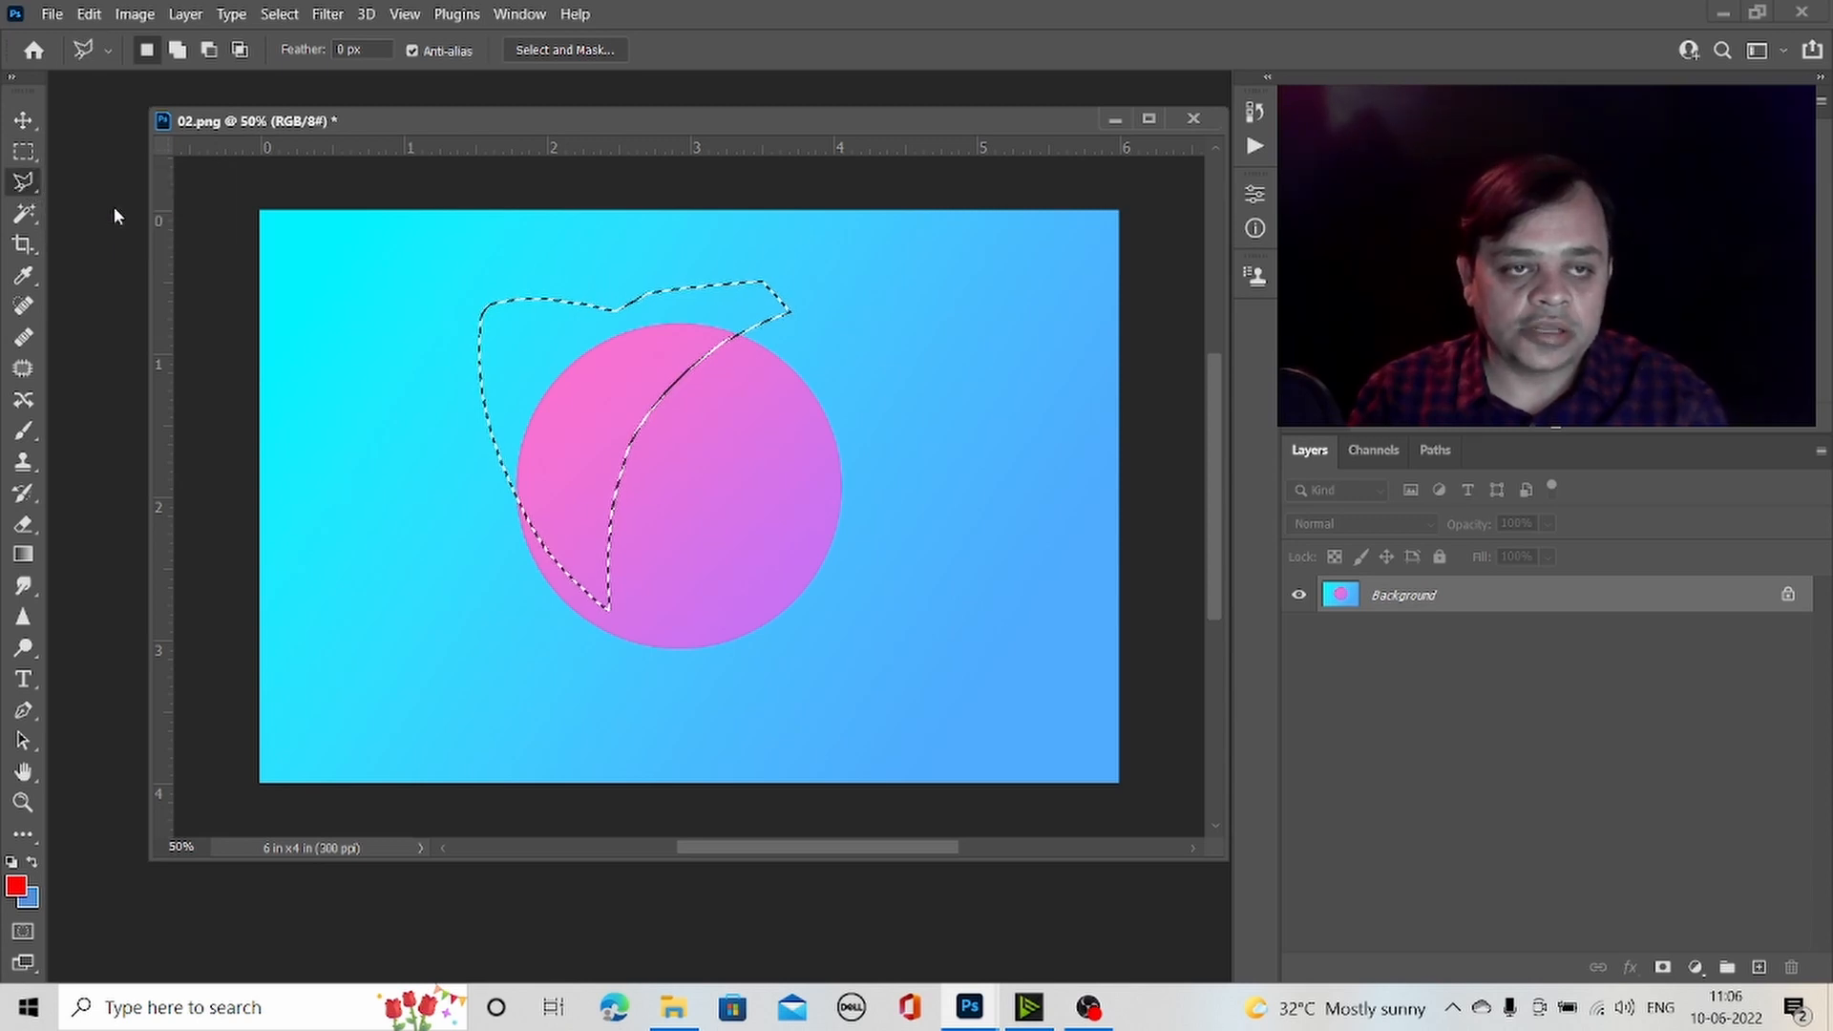
left_click(24, 151)
left_click(225, 267)
left_click(37, 180)
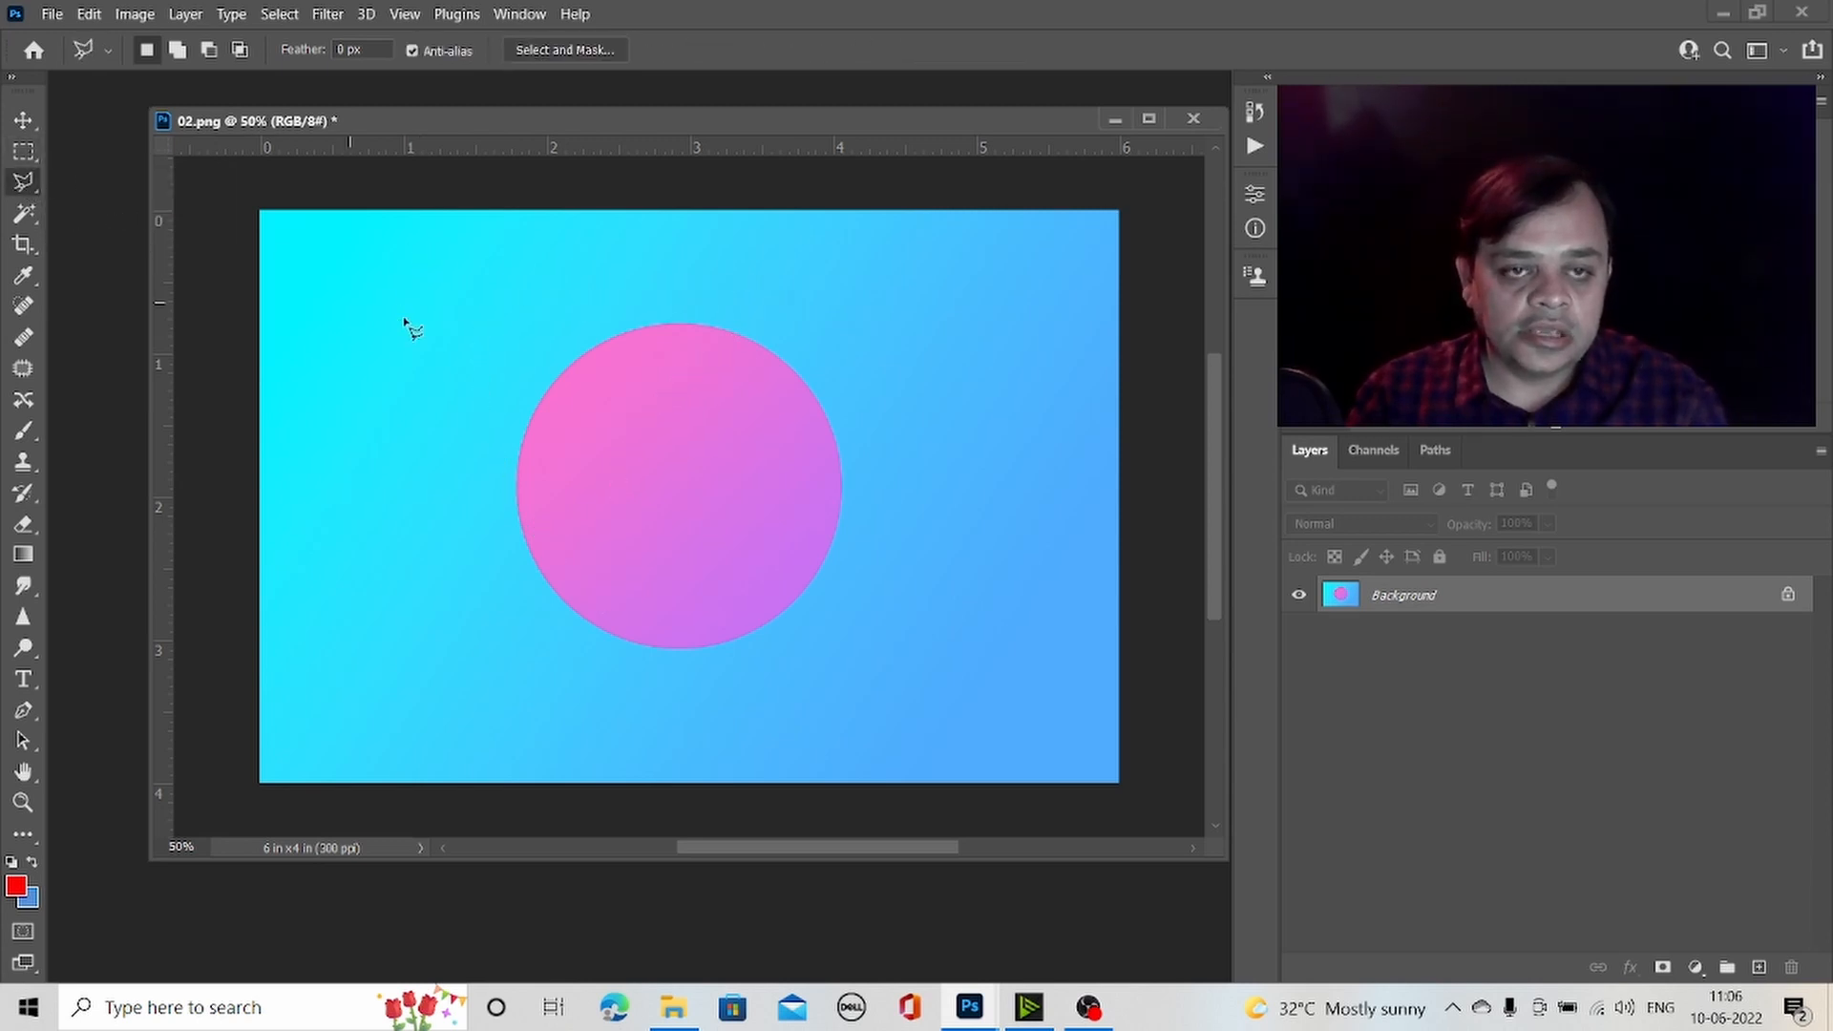
left_click(371, 351)
left_click(1049, 289)
left_click(506, 749)
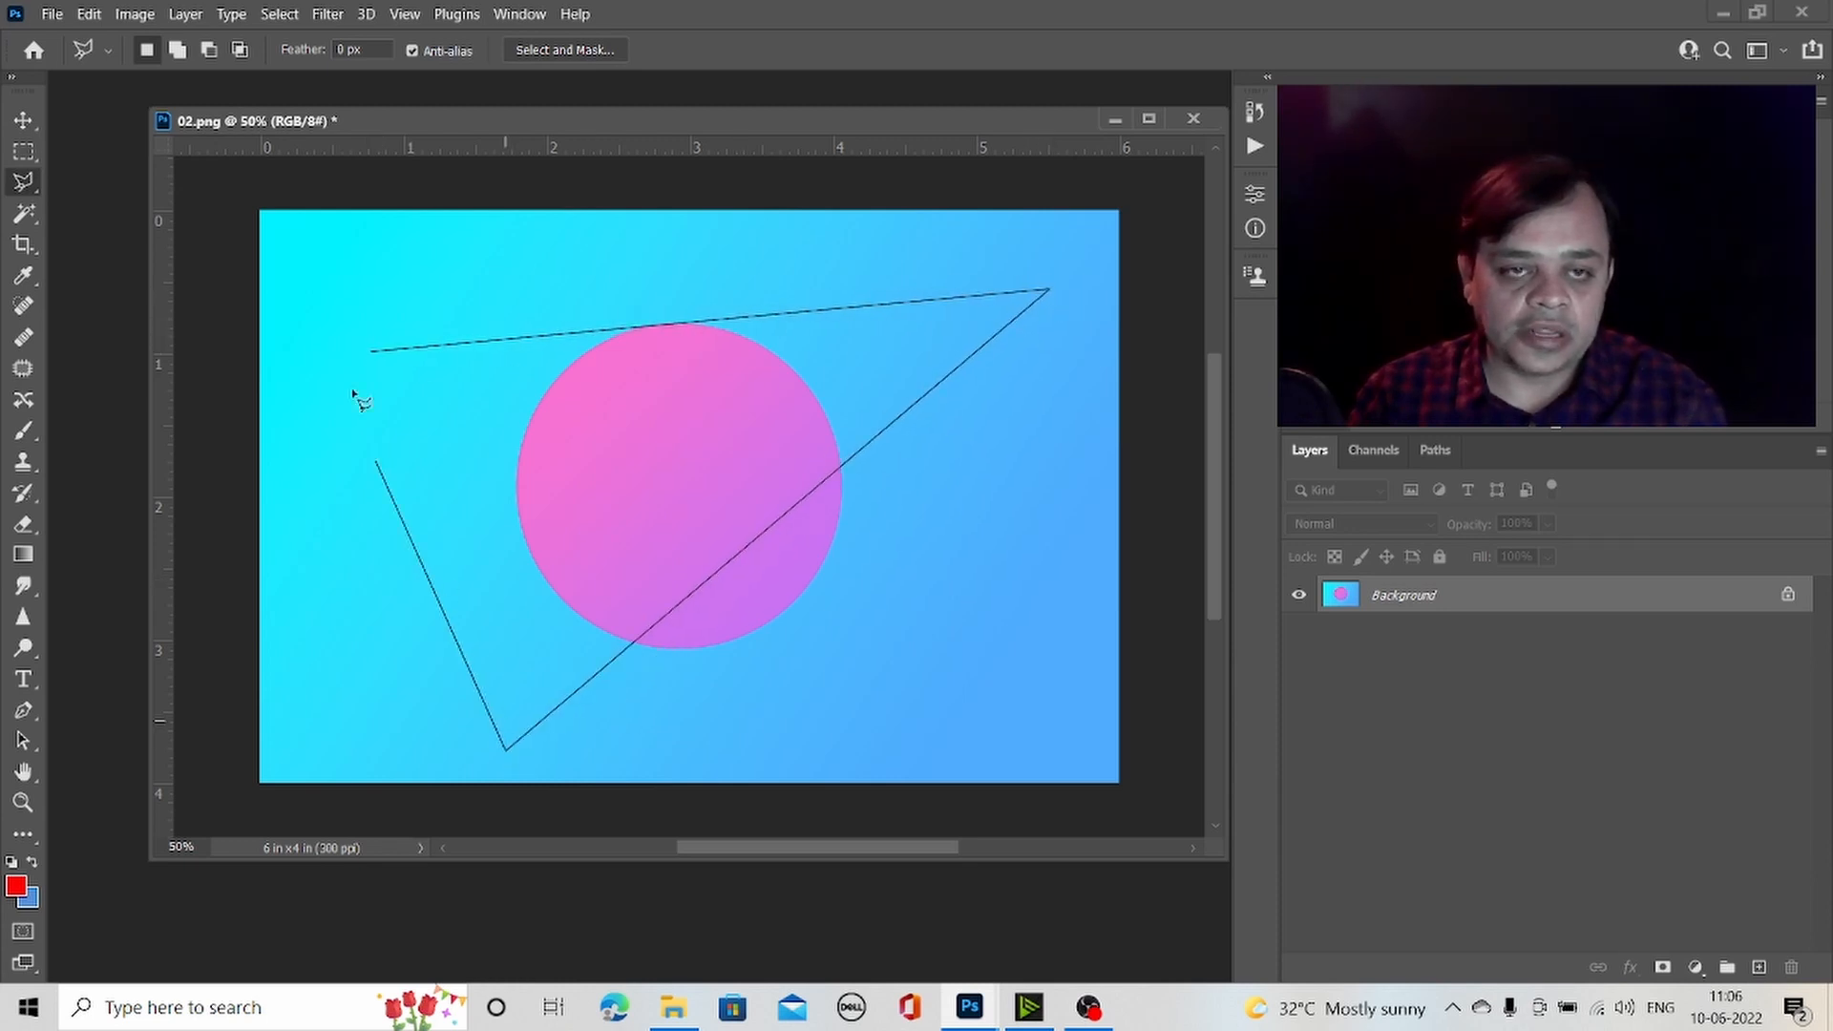
left_click(371, 356)
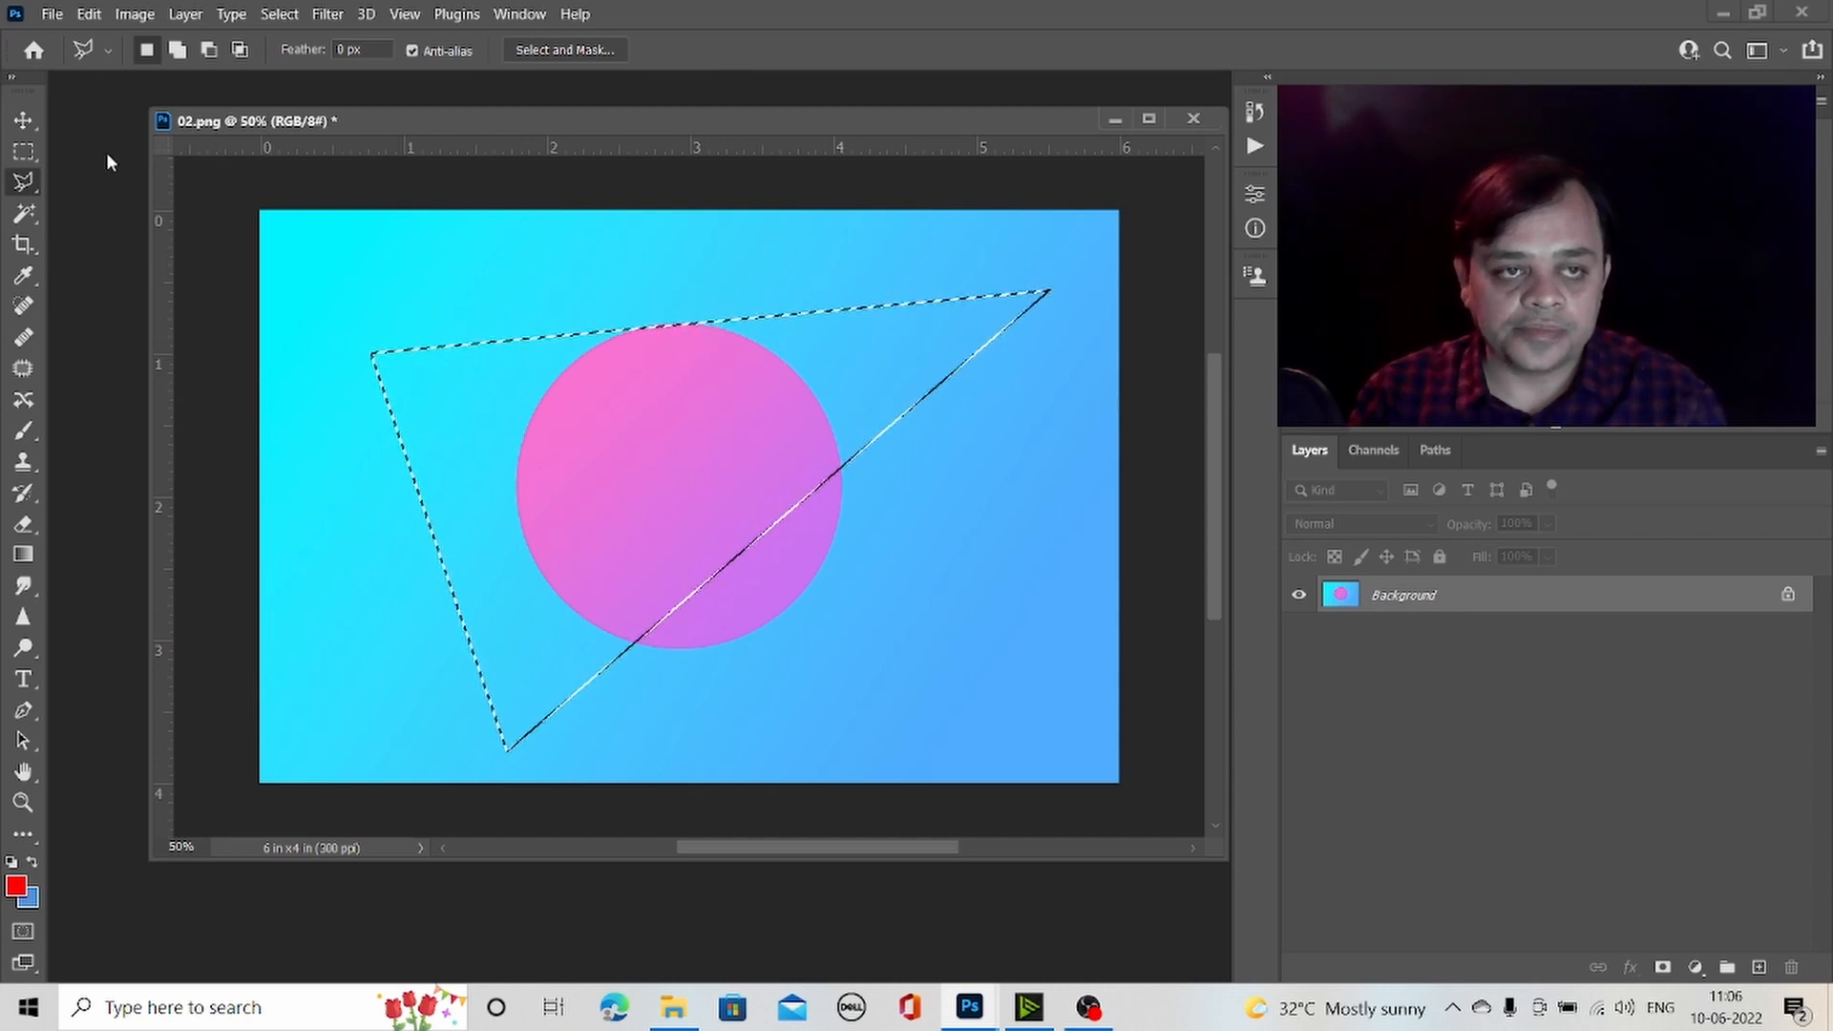
- Clear the triangular selection and trace a closed selection around the pink circle's edge with the Magnetic Lasso tool
left_click(24, 151)
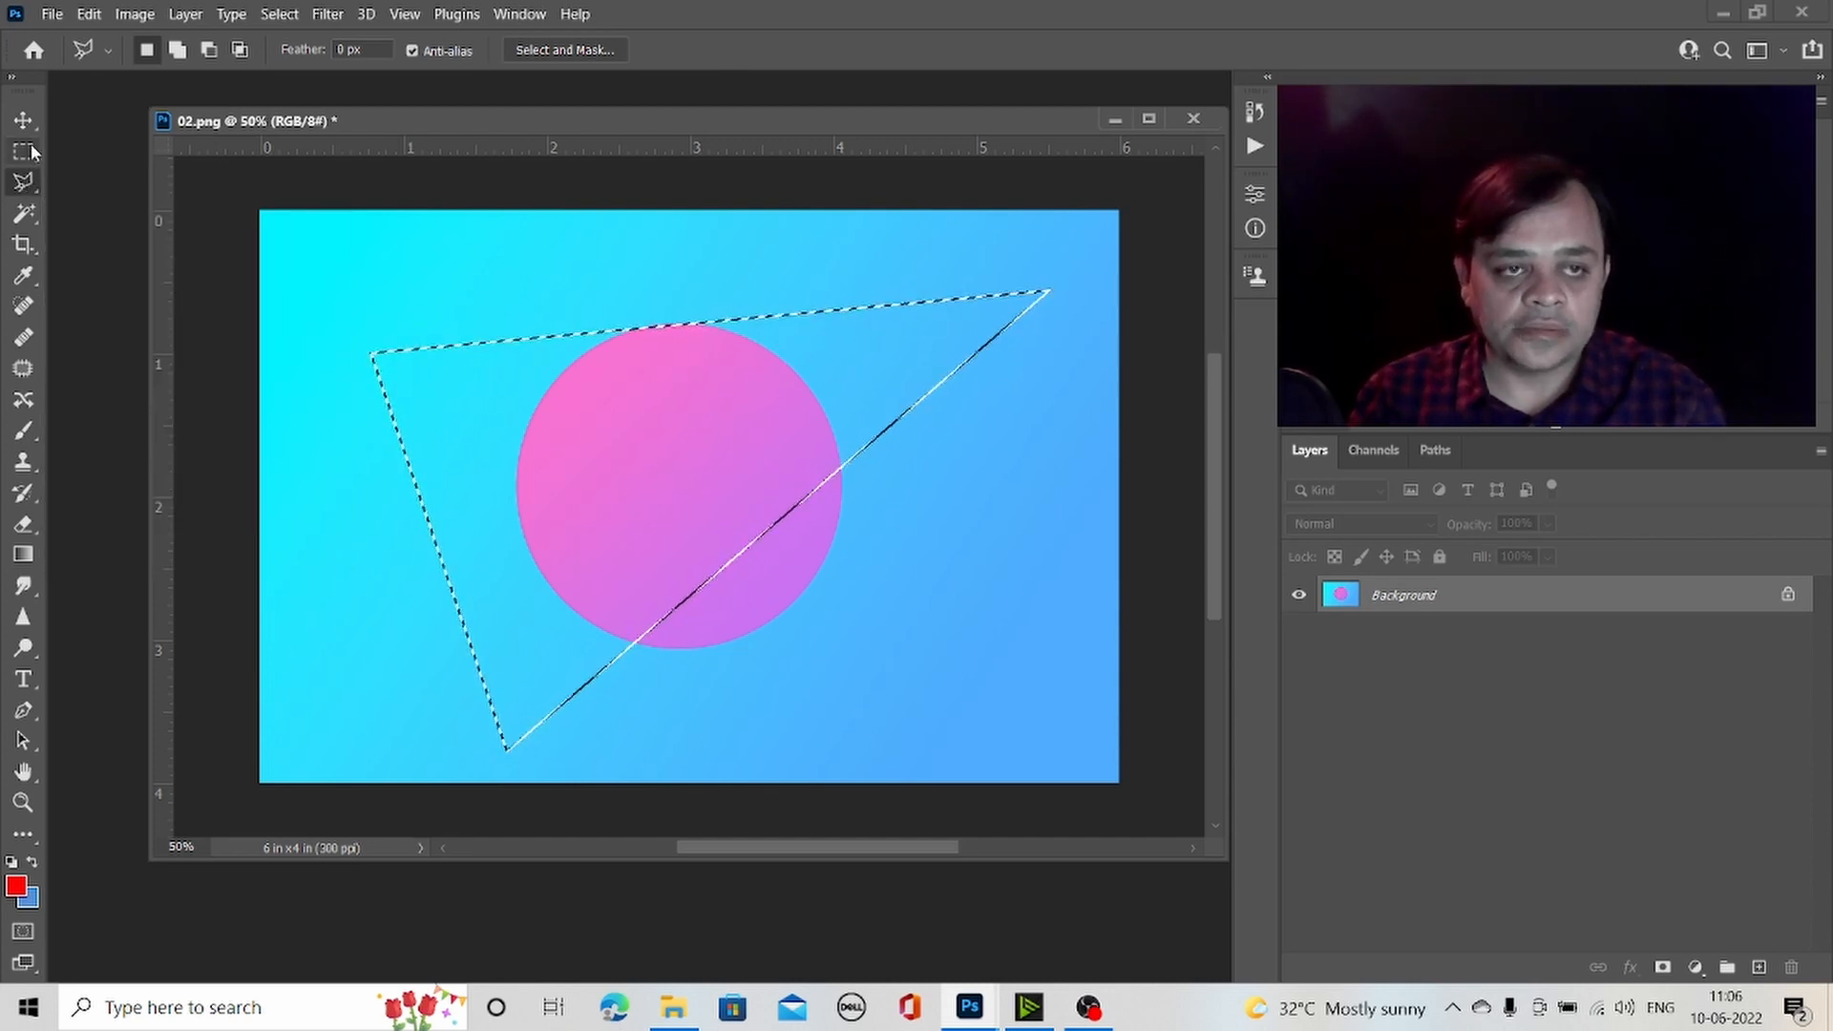
left_click(418, 284)
left_click(27, 183)
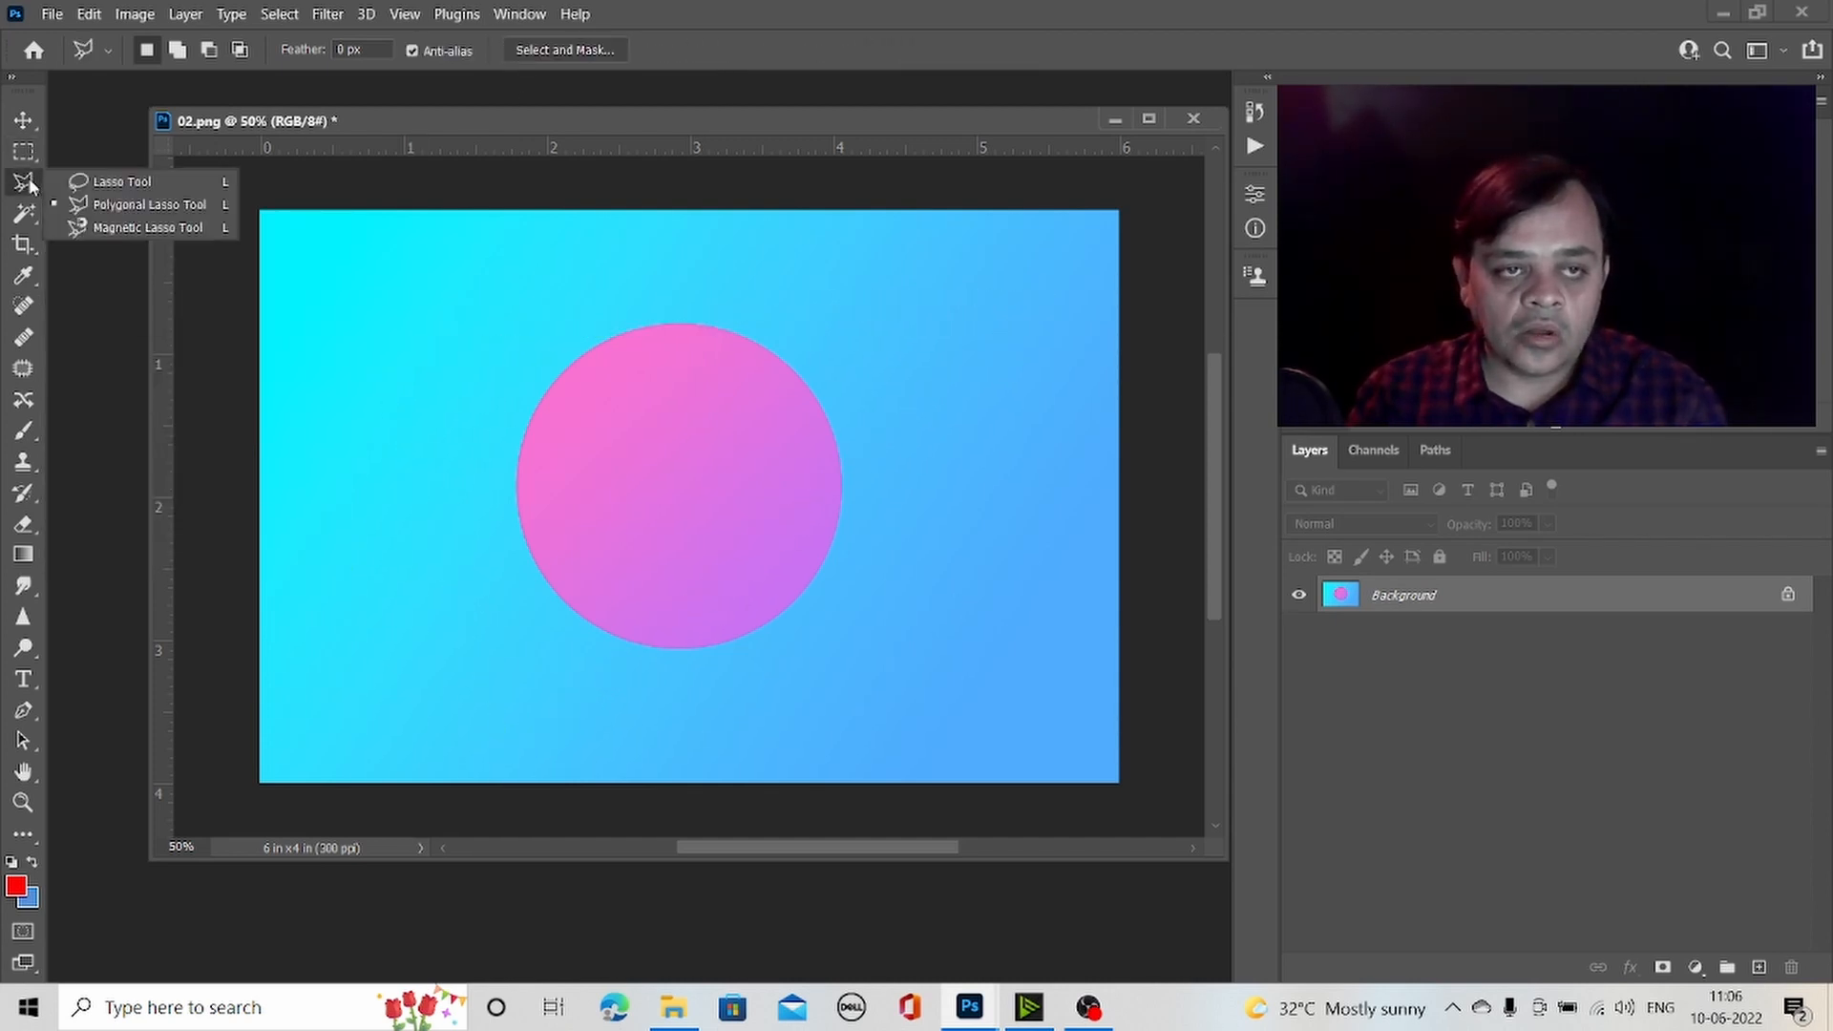
left_click(148, 227)
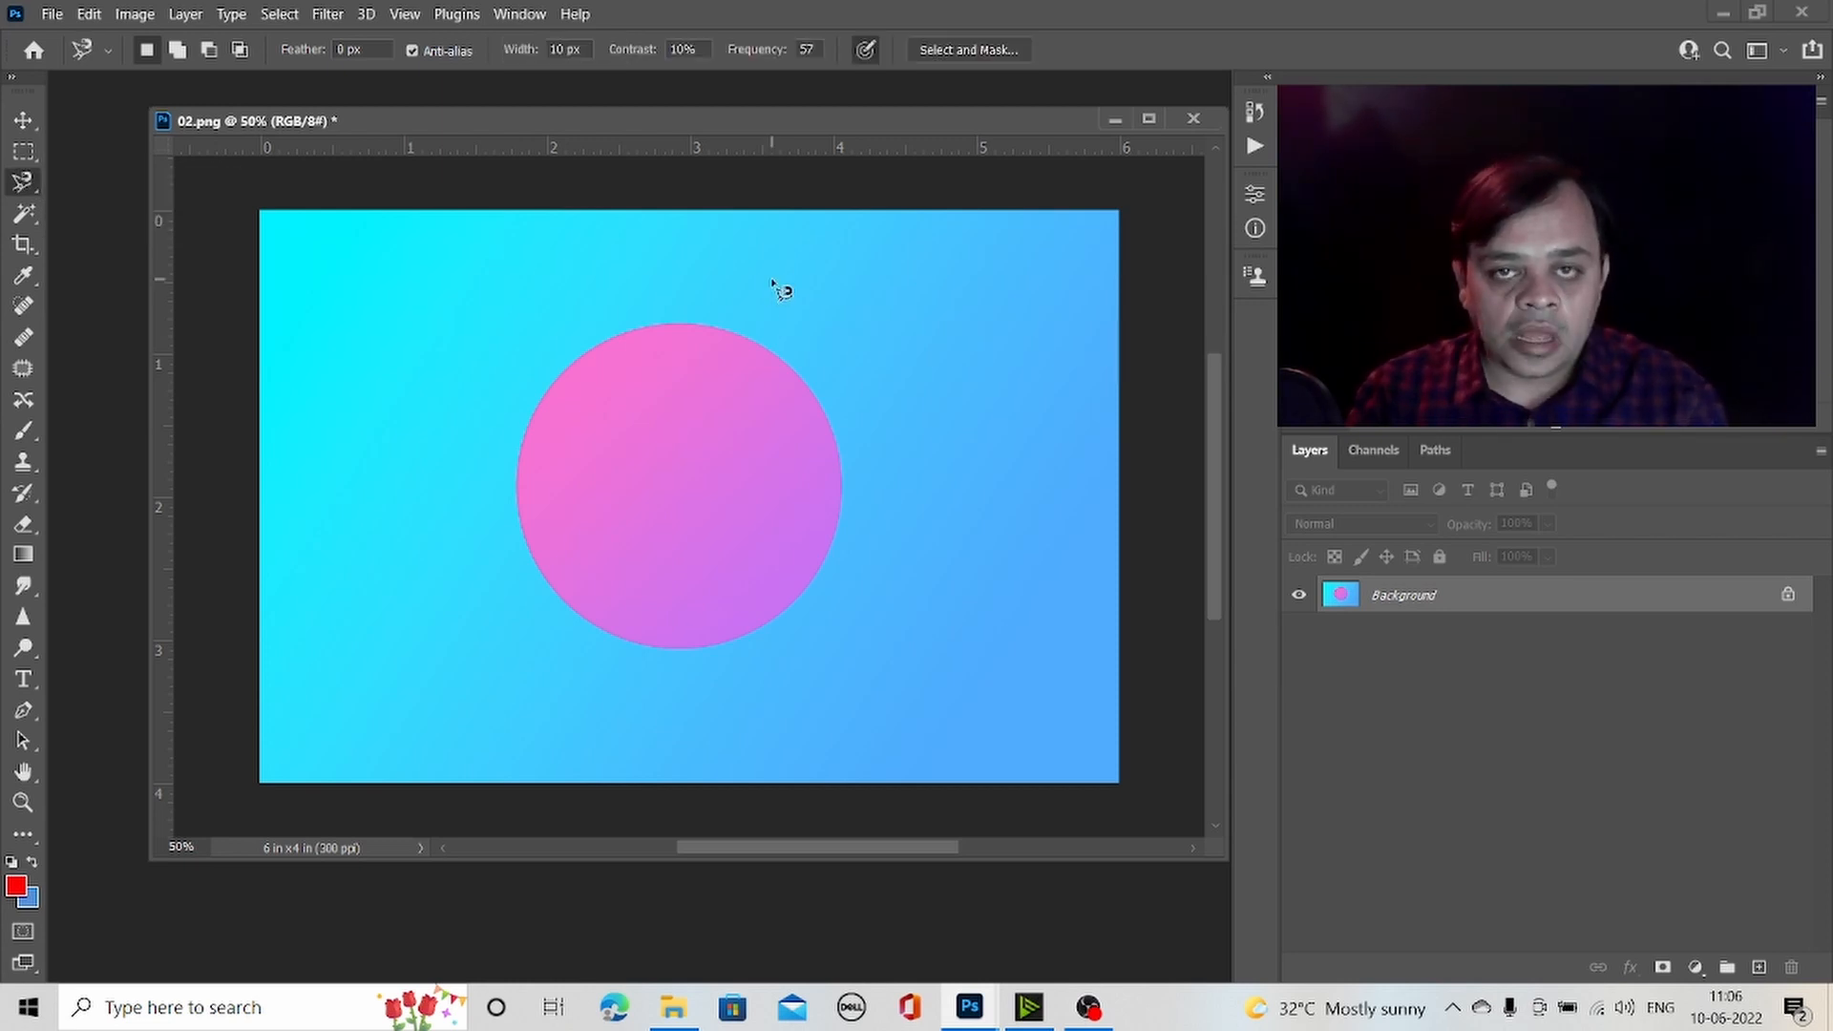
left_click(810, 586)
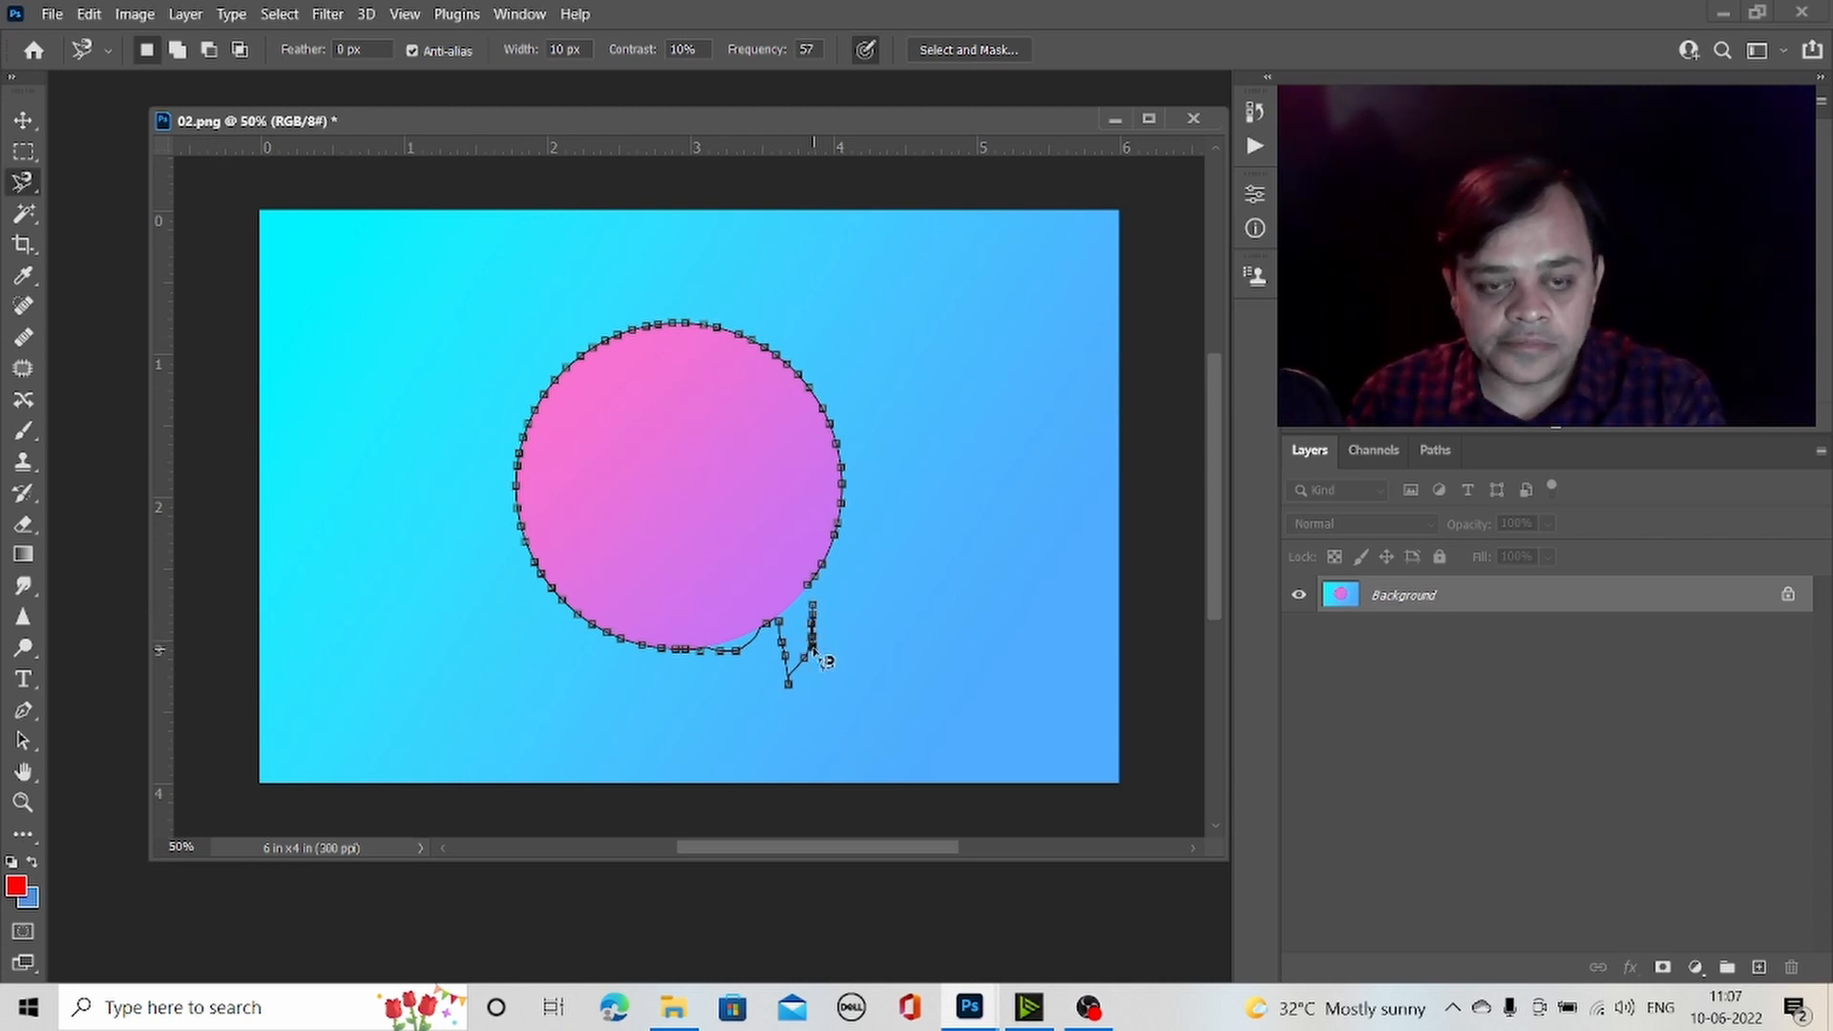
left_click(811, 589)
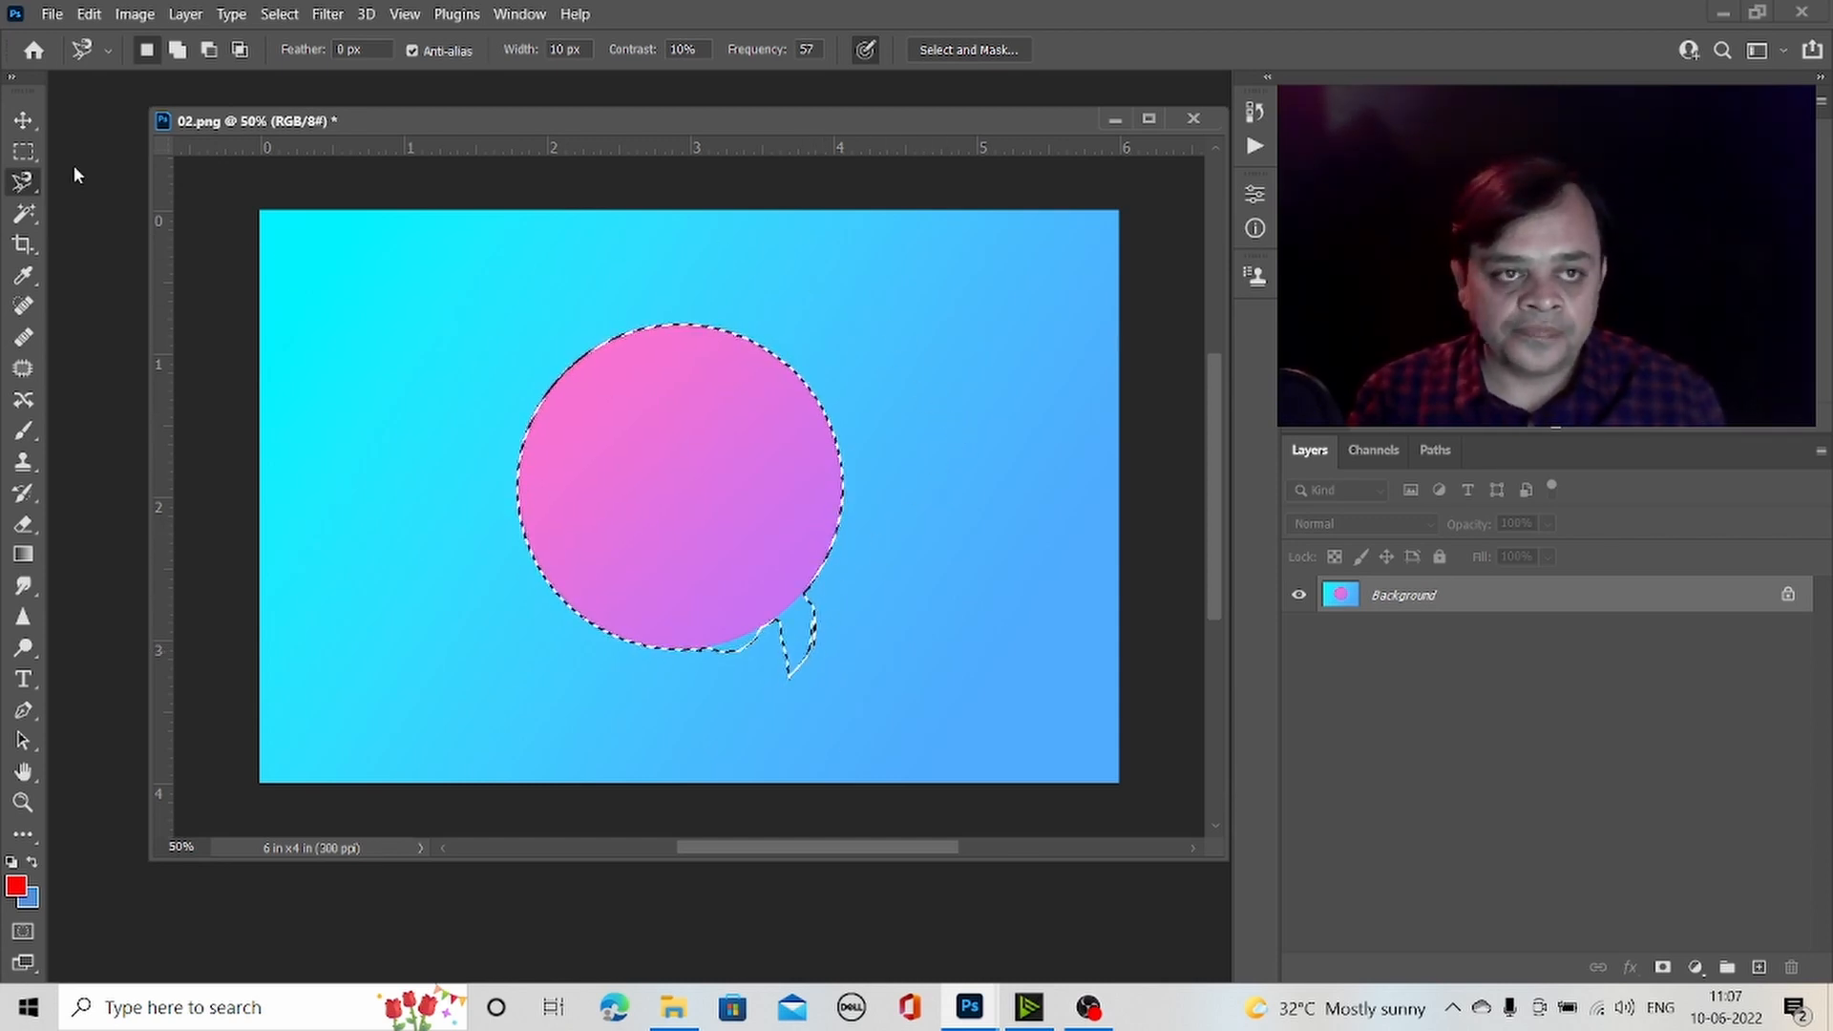
- Clear the selection and retrace the pink circle's edge more closely with the Magnetic Lasso, closing it at the lower-right edge
key("m")
key("ctrl+d")
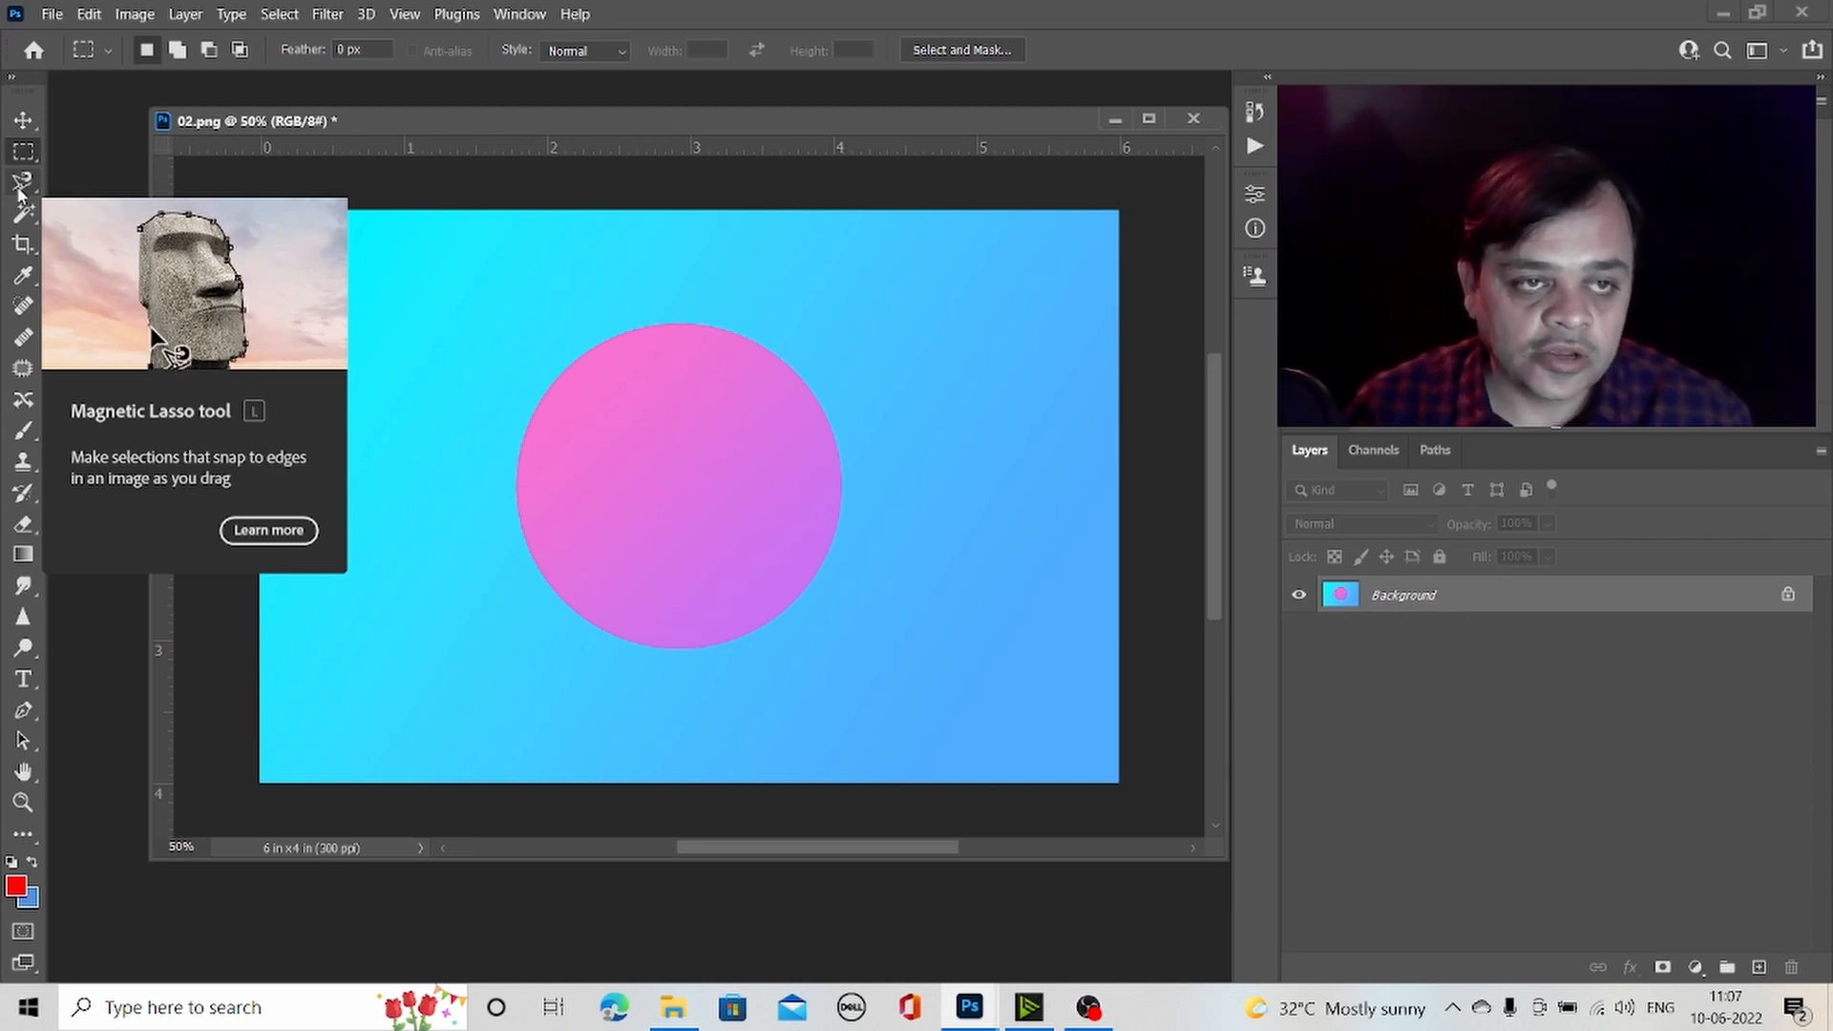
left_click(21, 185)
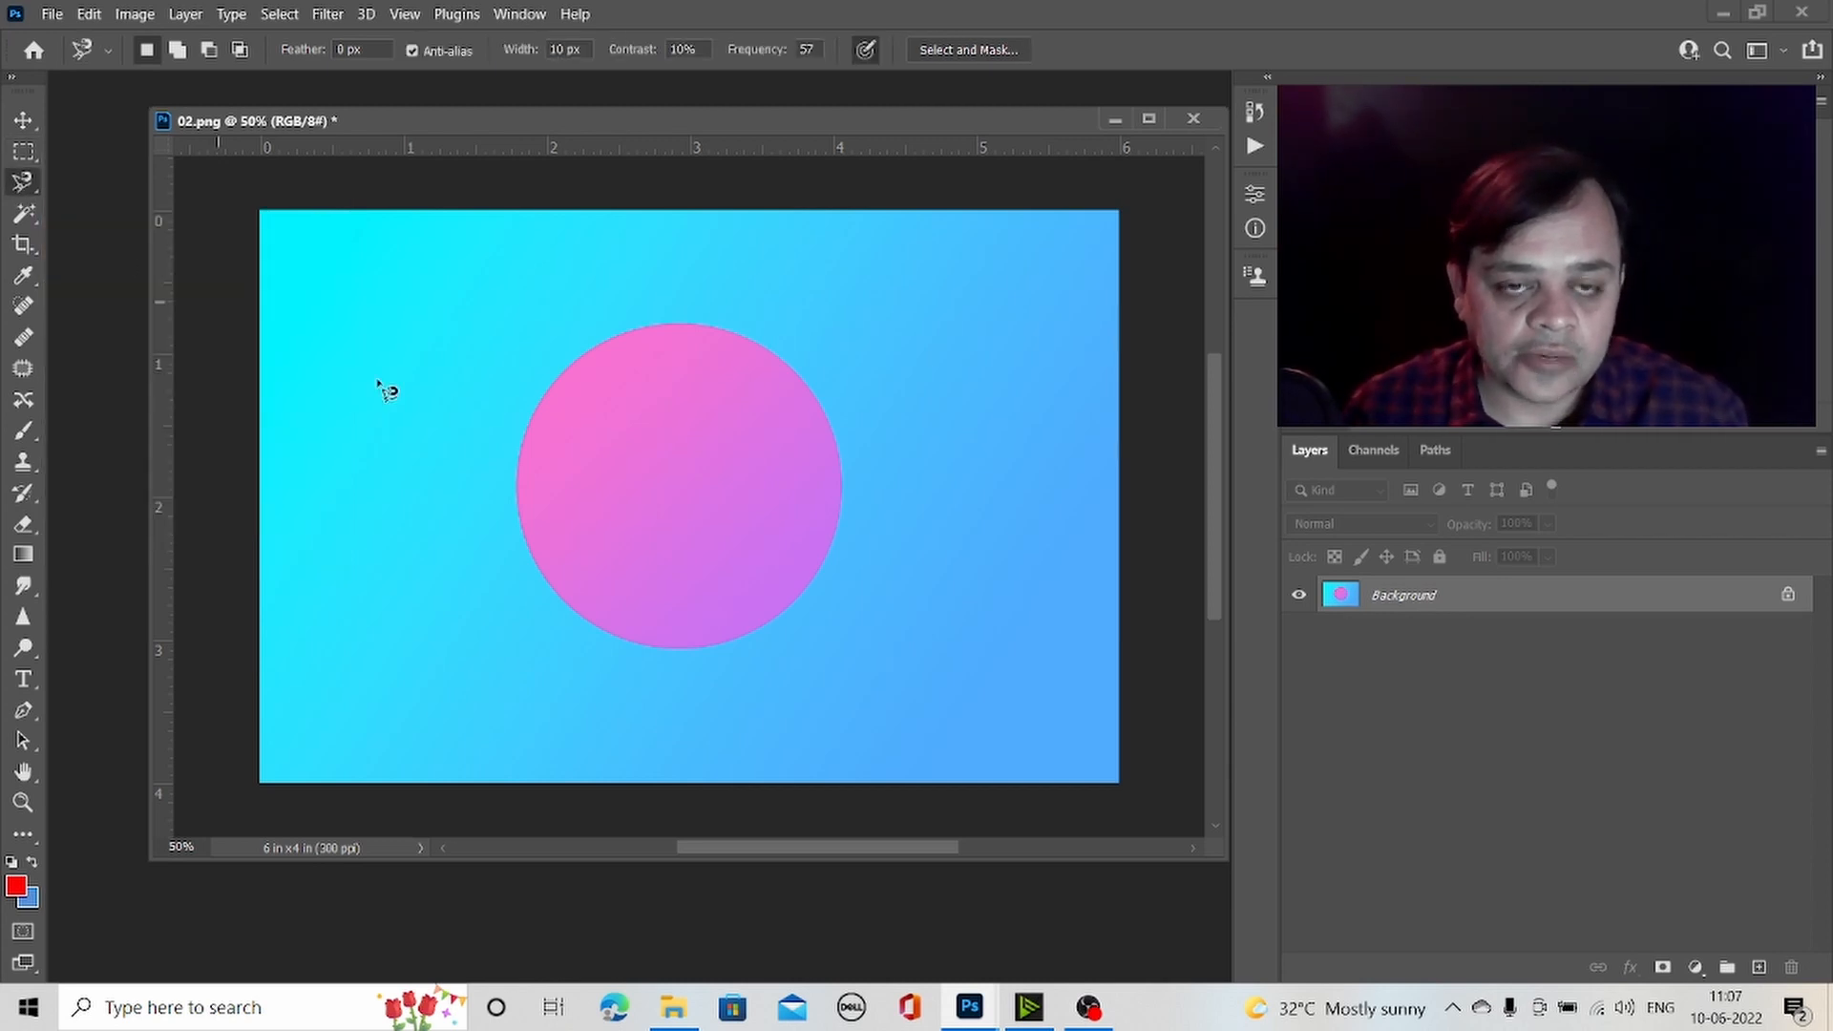
left_click(788, 596)
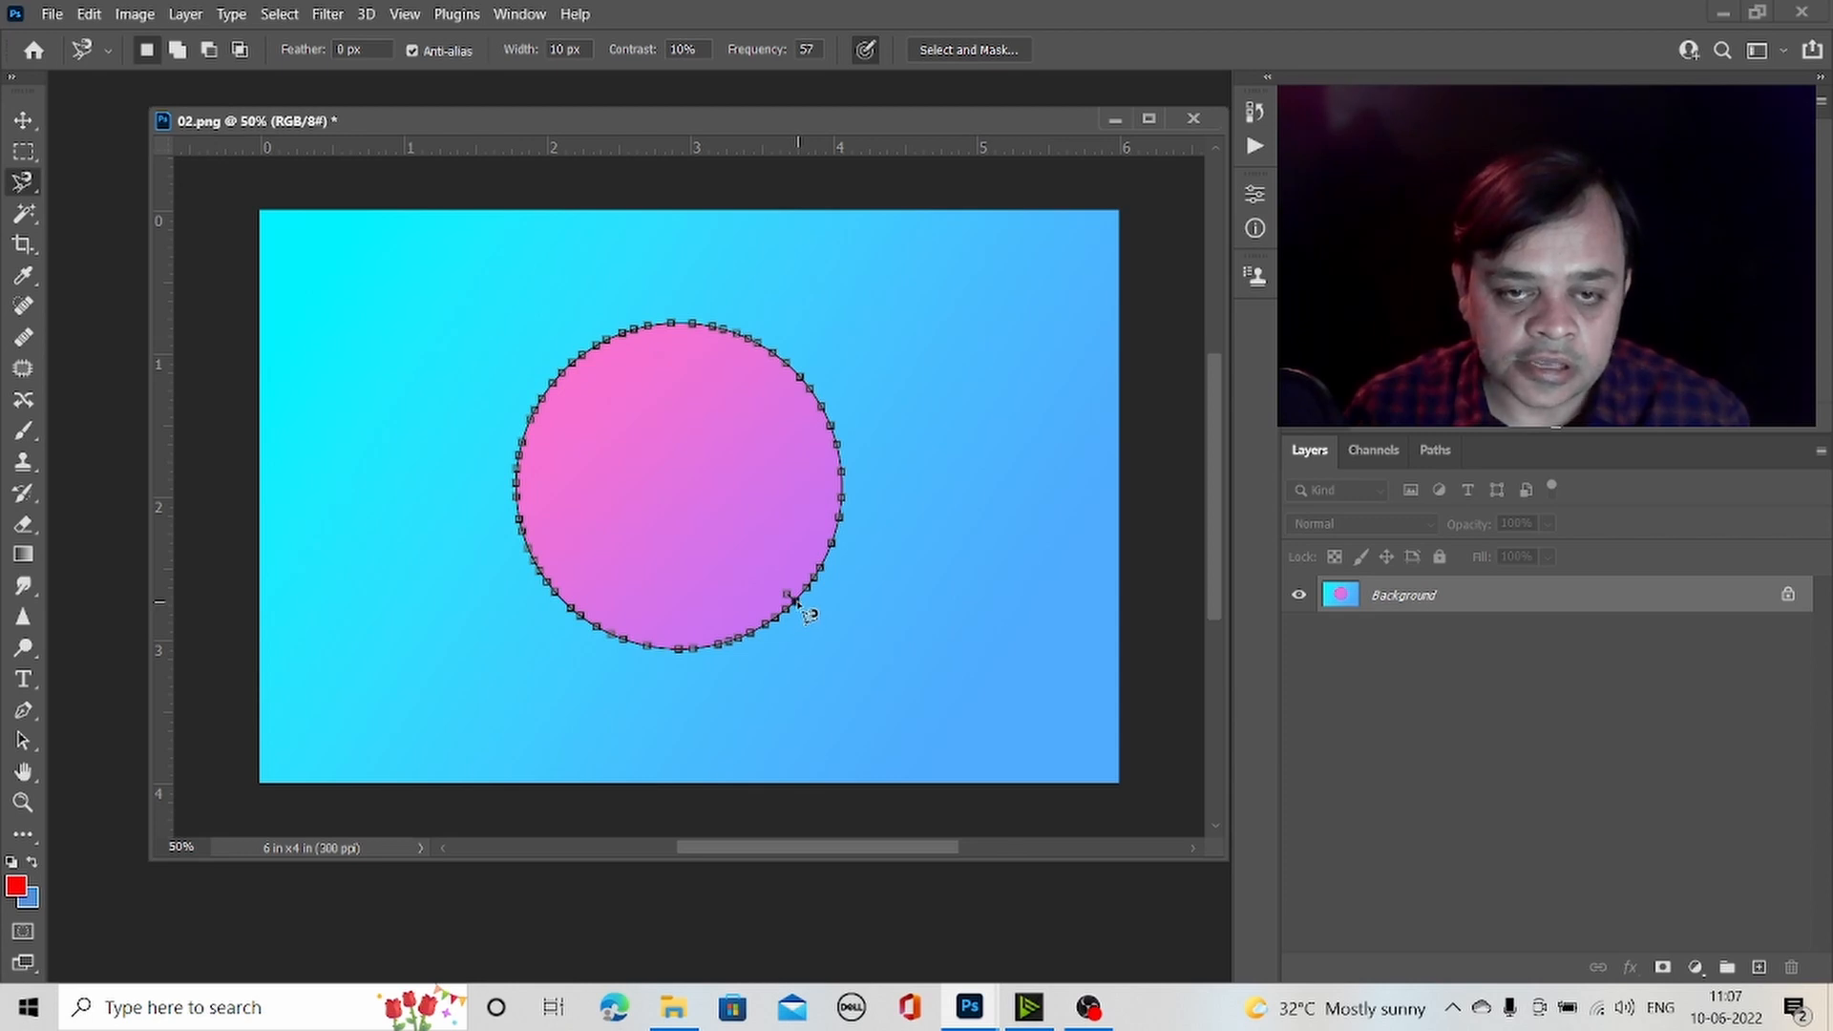
left_click(791, 602)
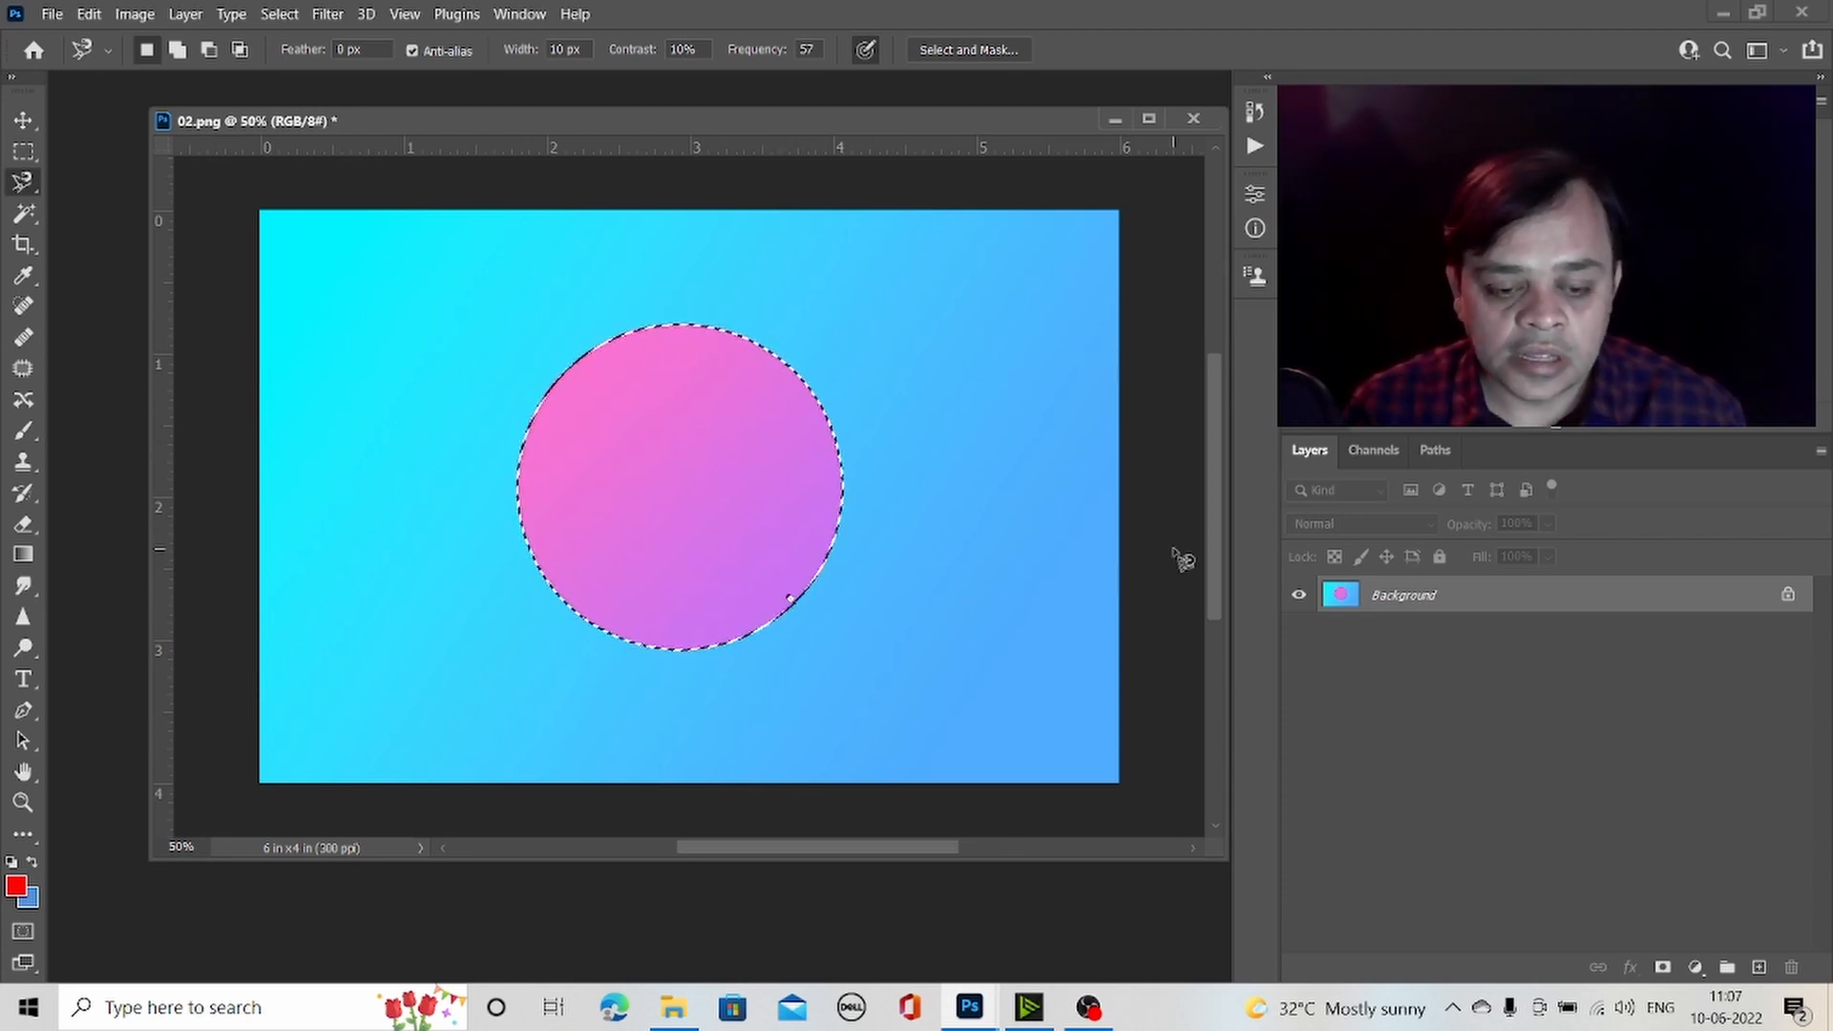
- Copy the selected circle to a new layer, check it by toggling the Background's visibility, and delete the copied layer
key("ctrl+j")
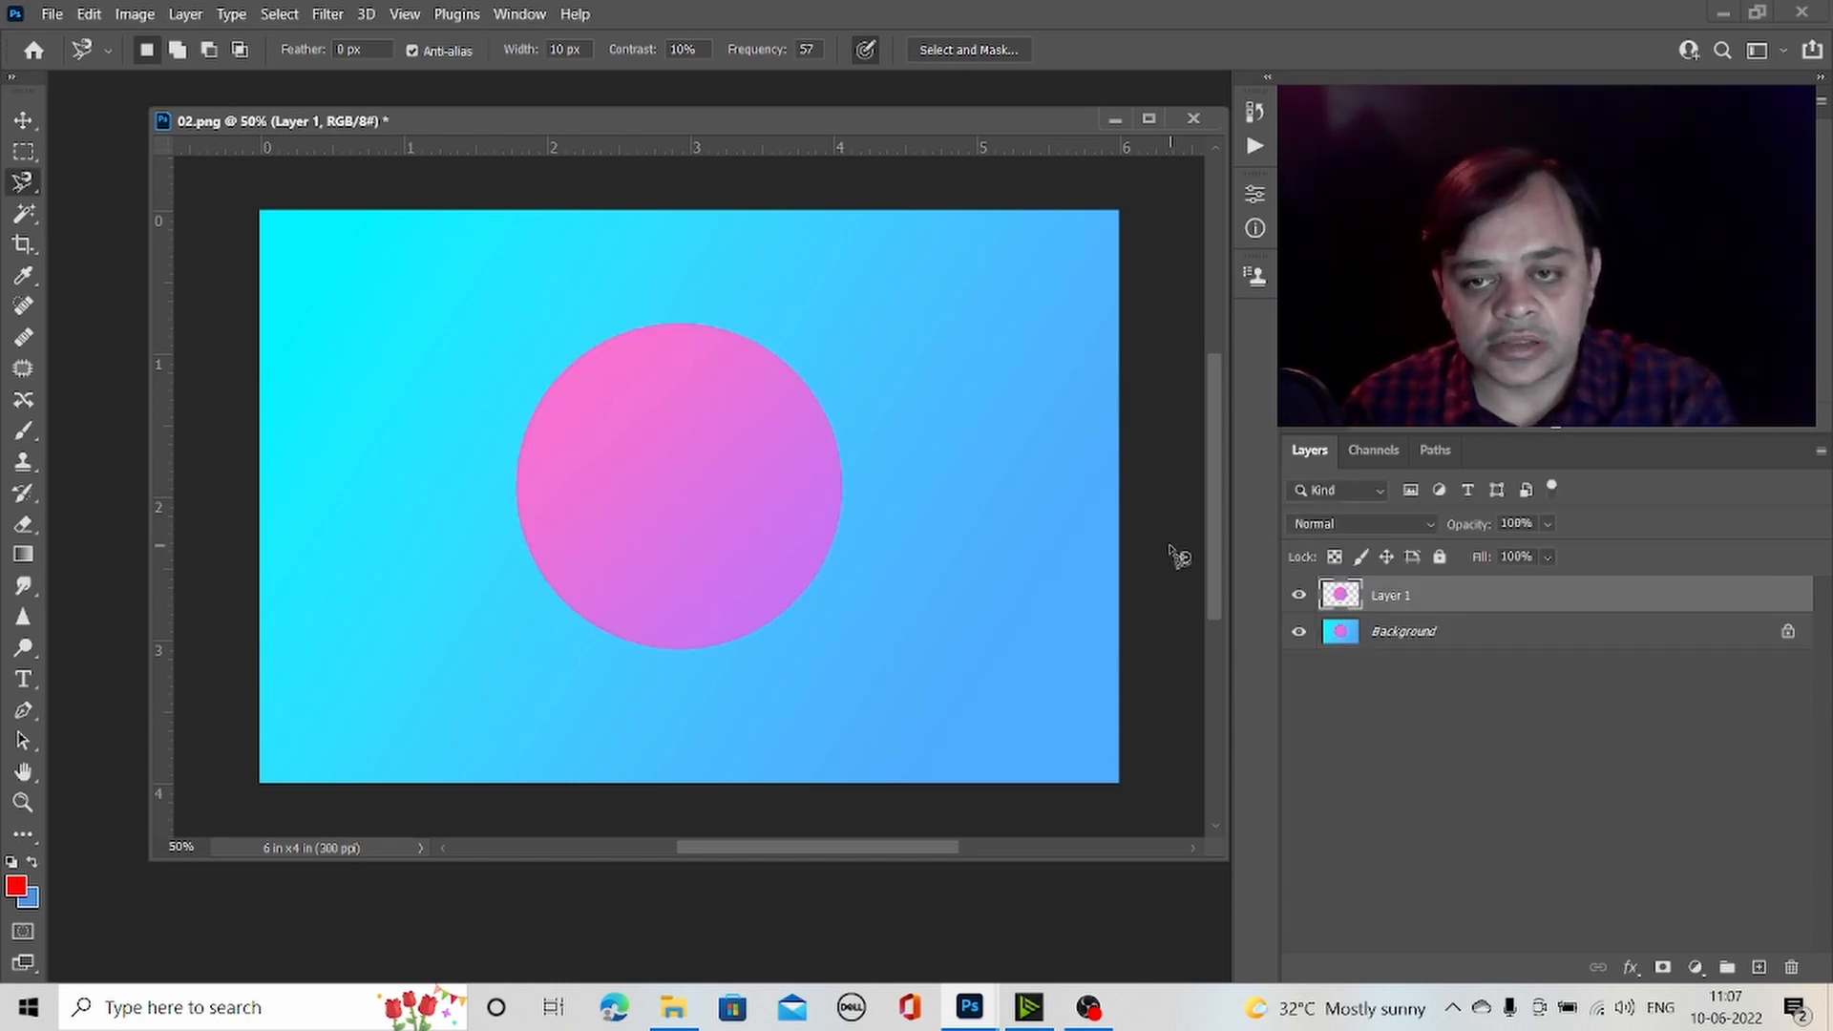
left_click(1298, 632)
left_click(1298, 632)
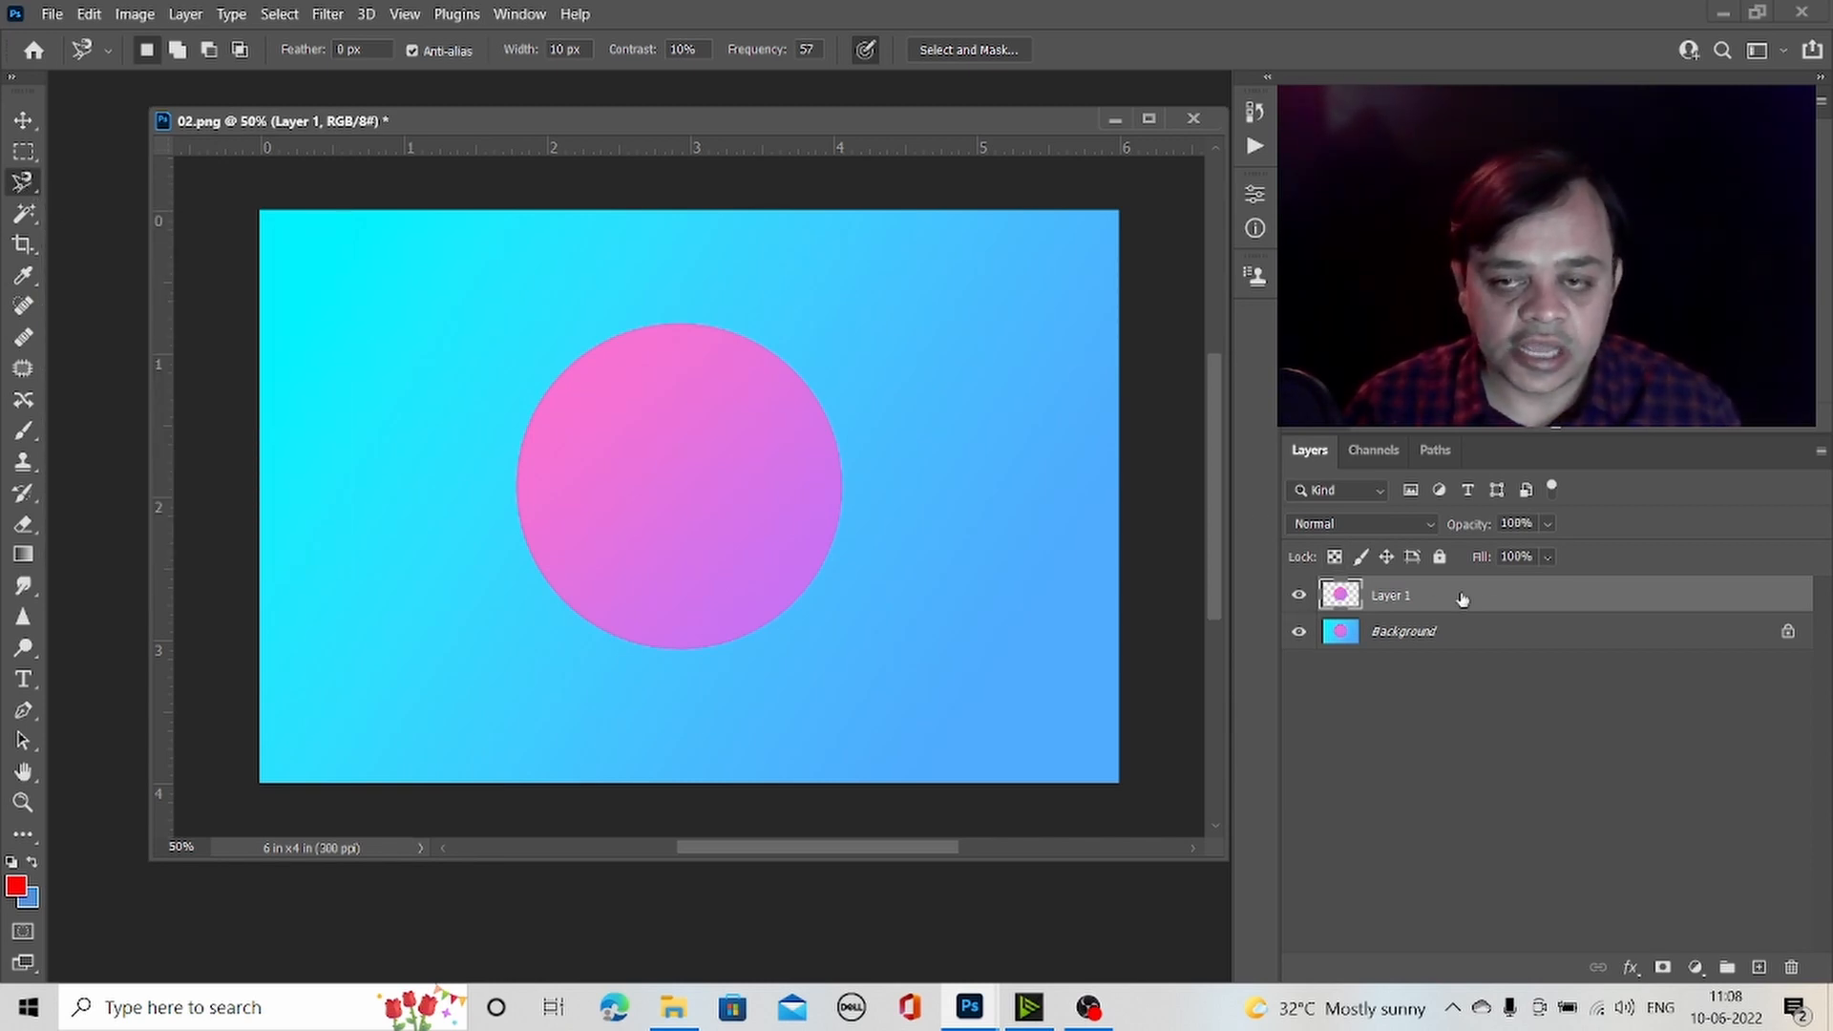
left_click_drag(1465, 594, 1790, 967)
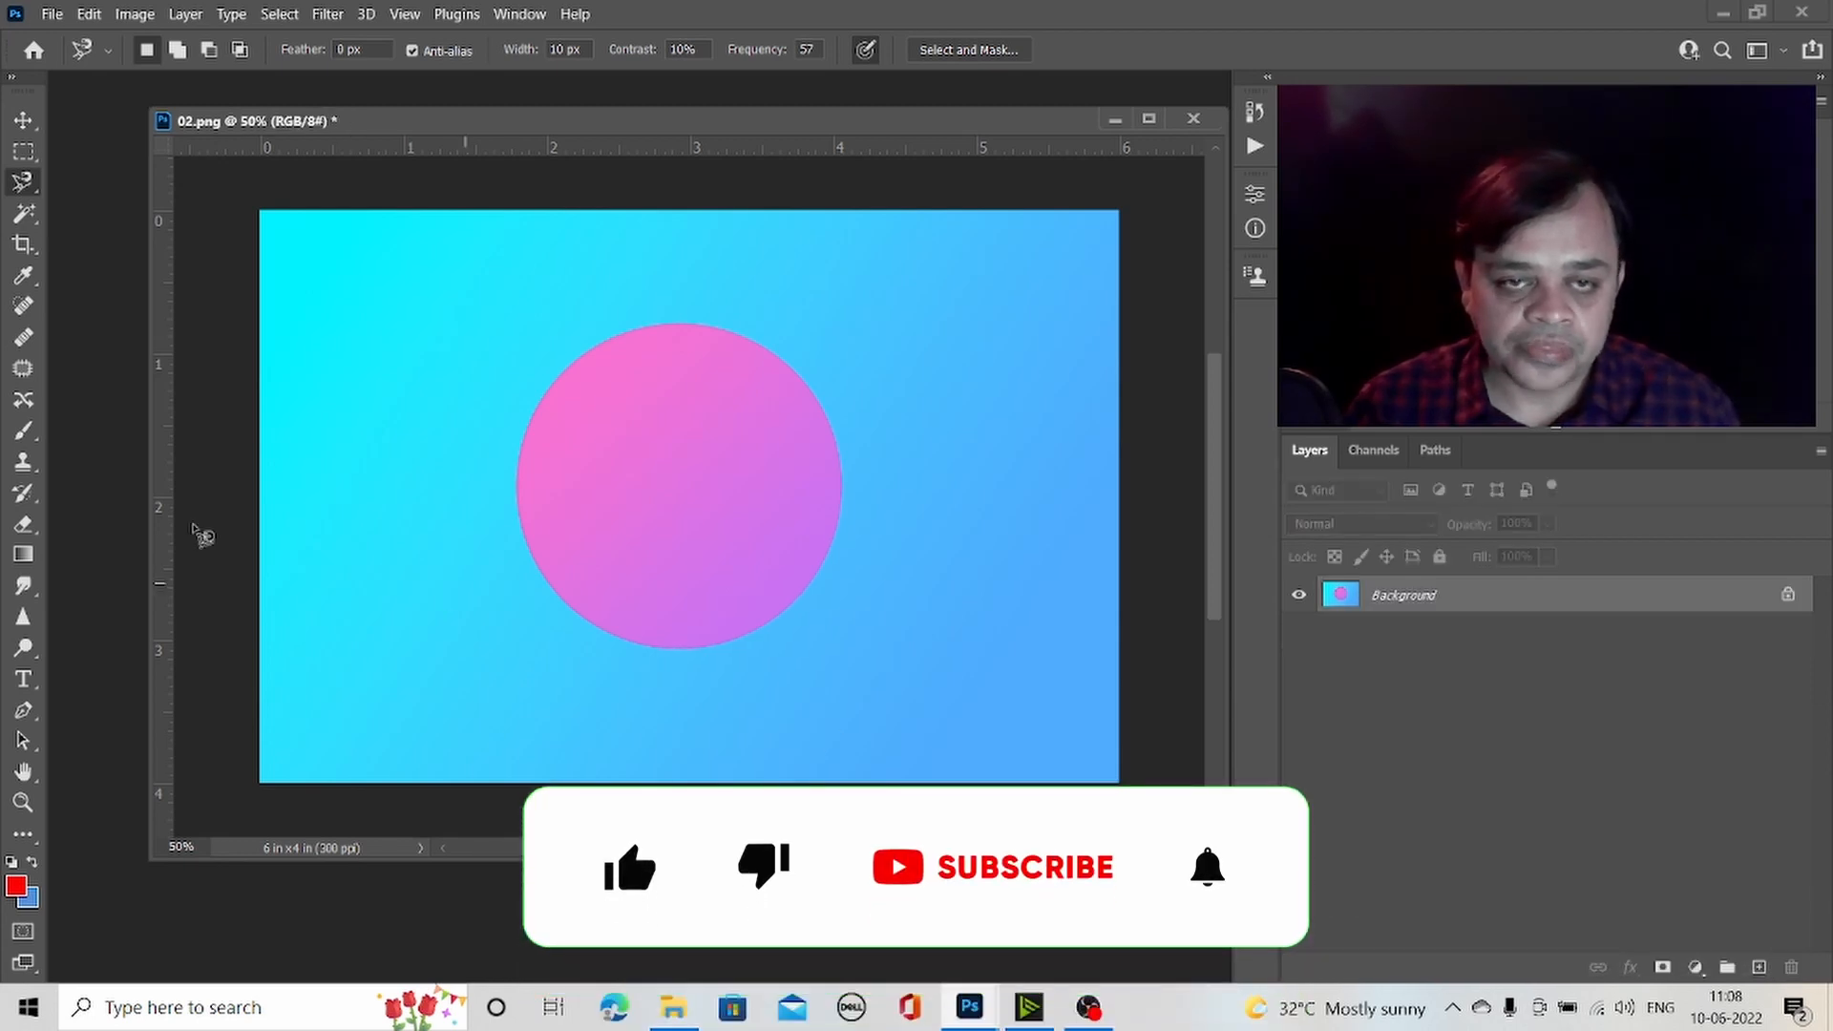
- Select the pink circle automatically with the Object Selection tool in Rectangle mode
left_click(25, 214)
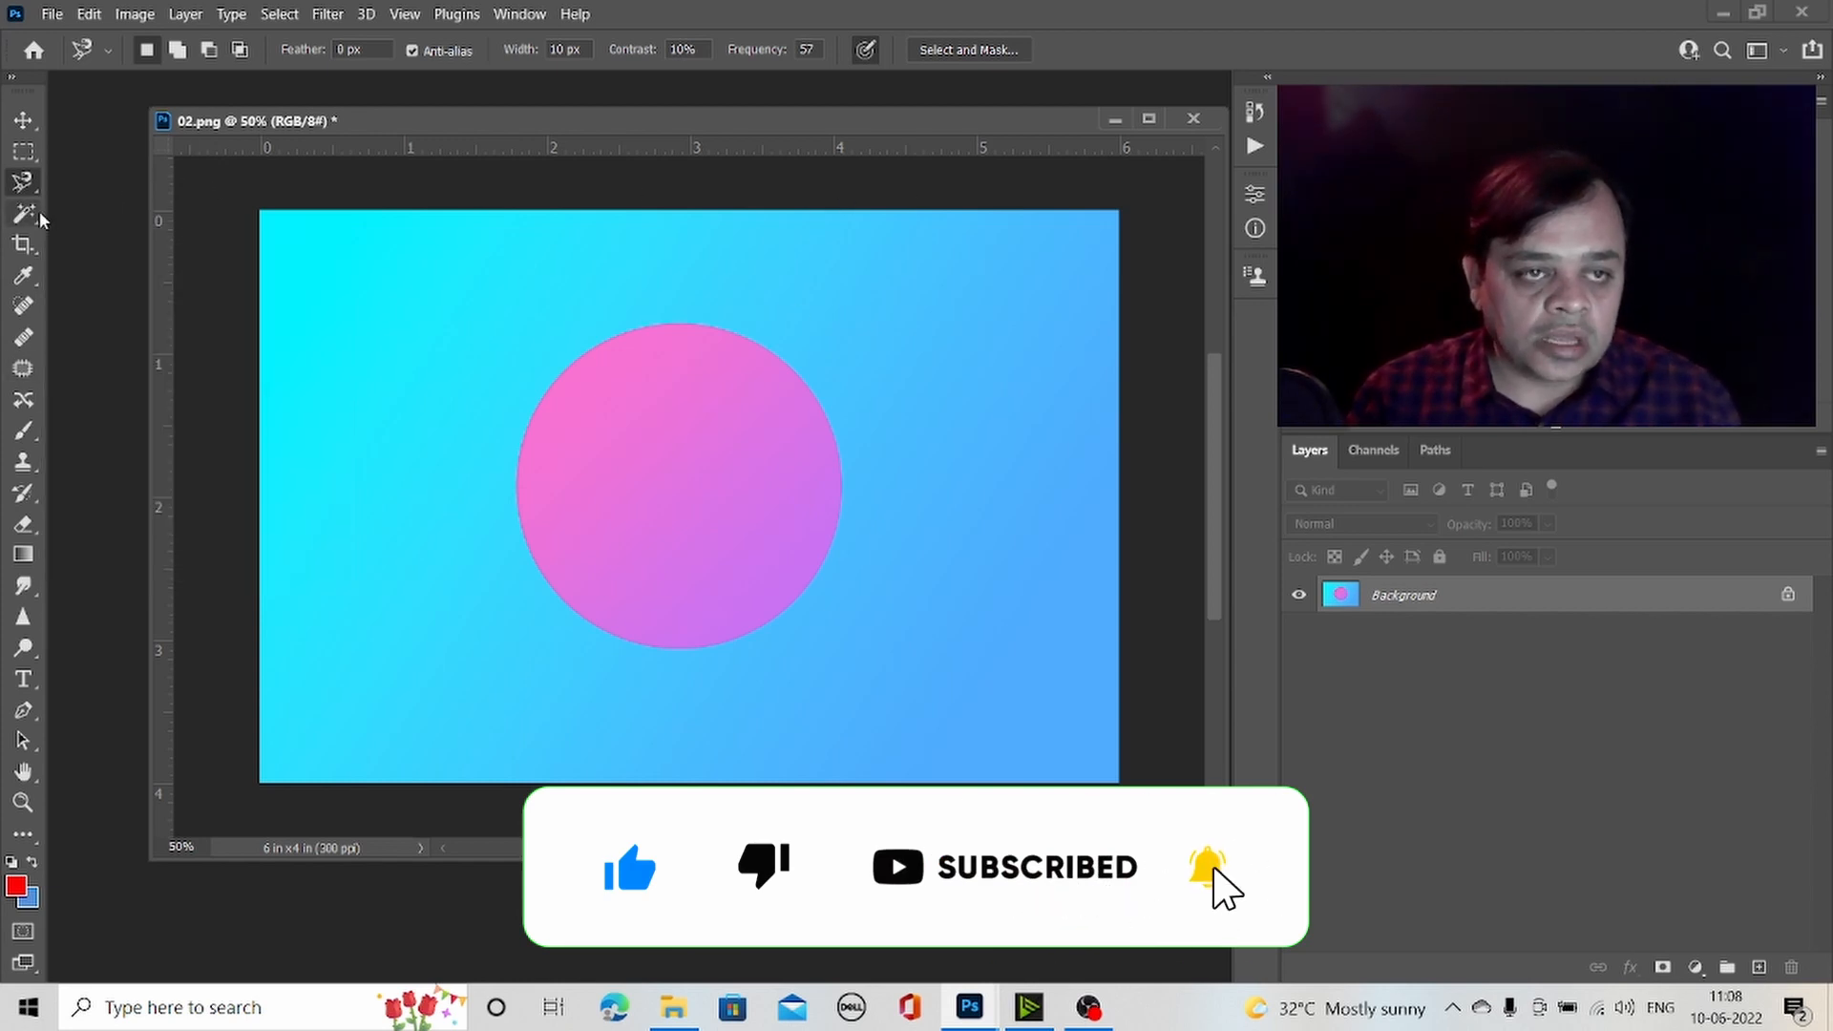
right_click(25, 214)
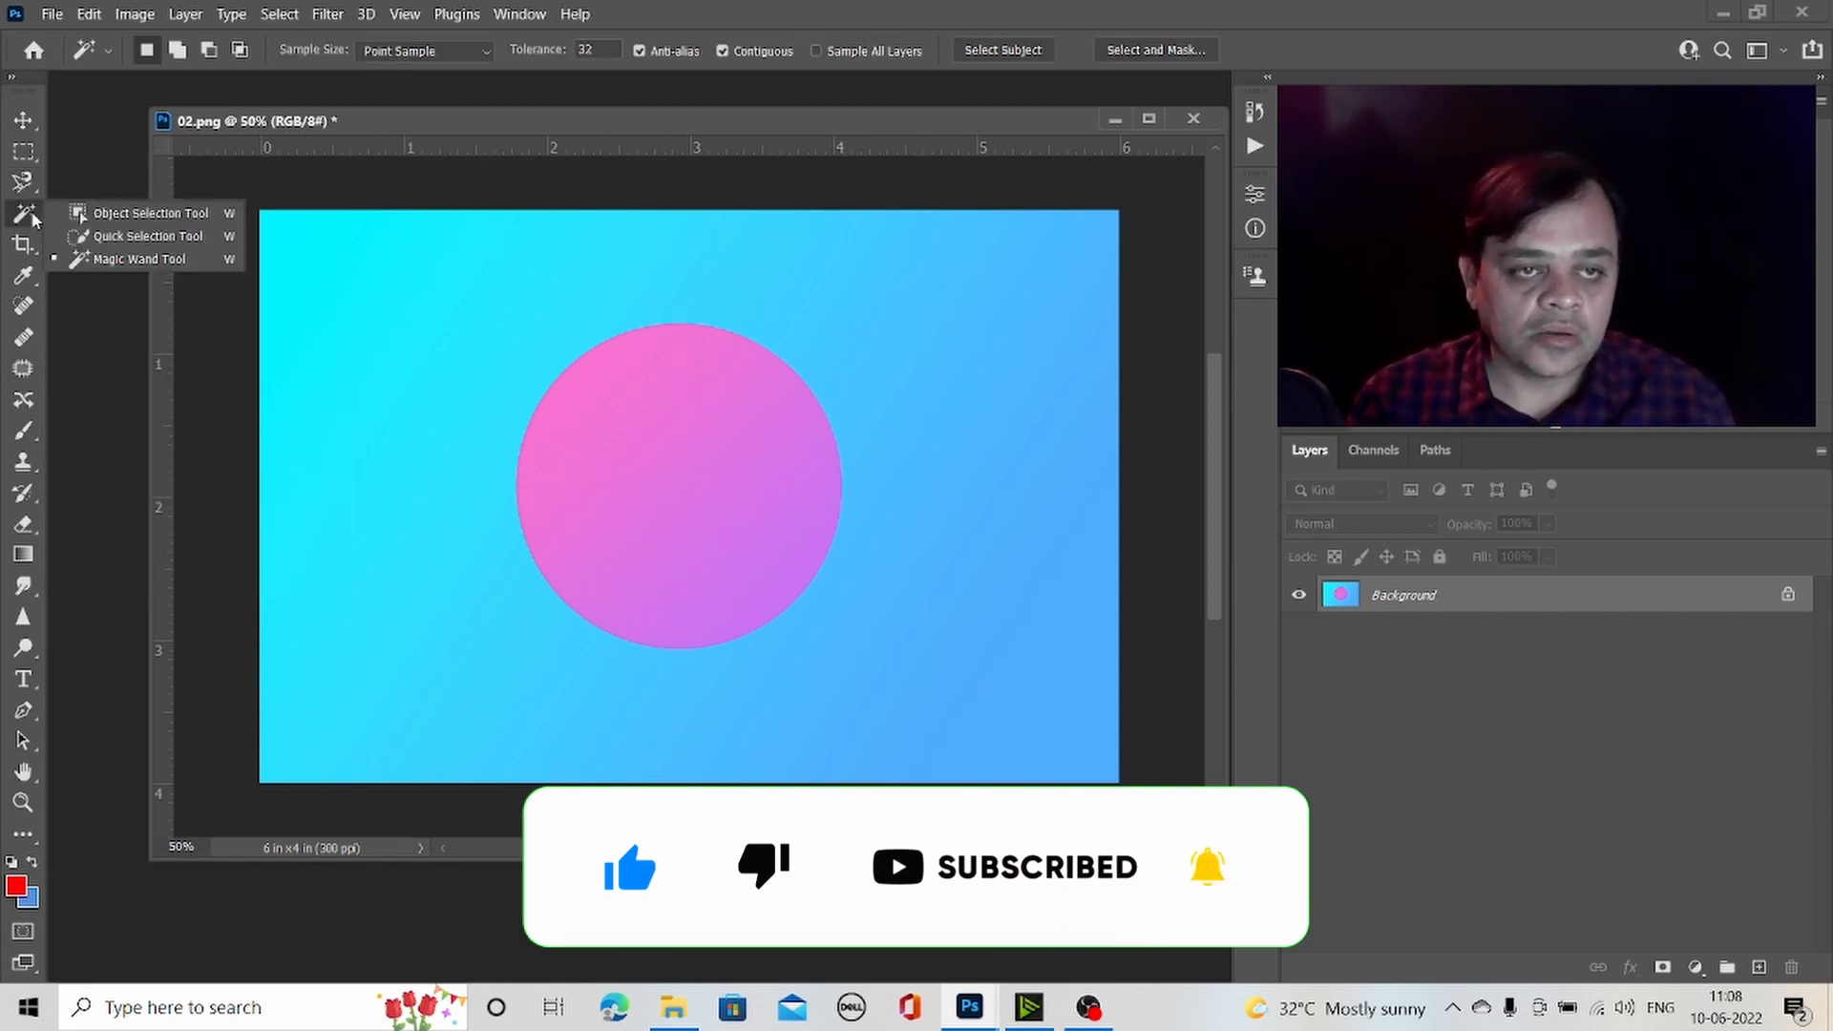
left_click(120, 211)
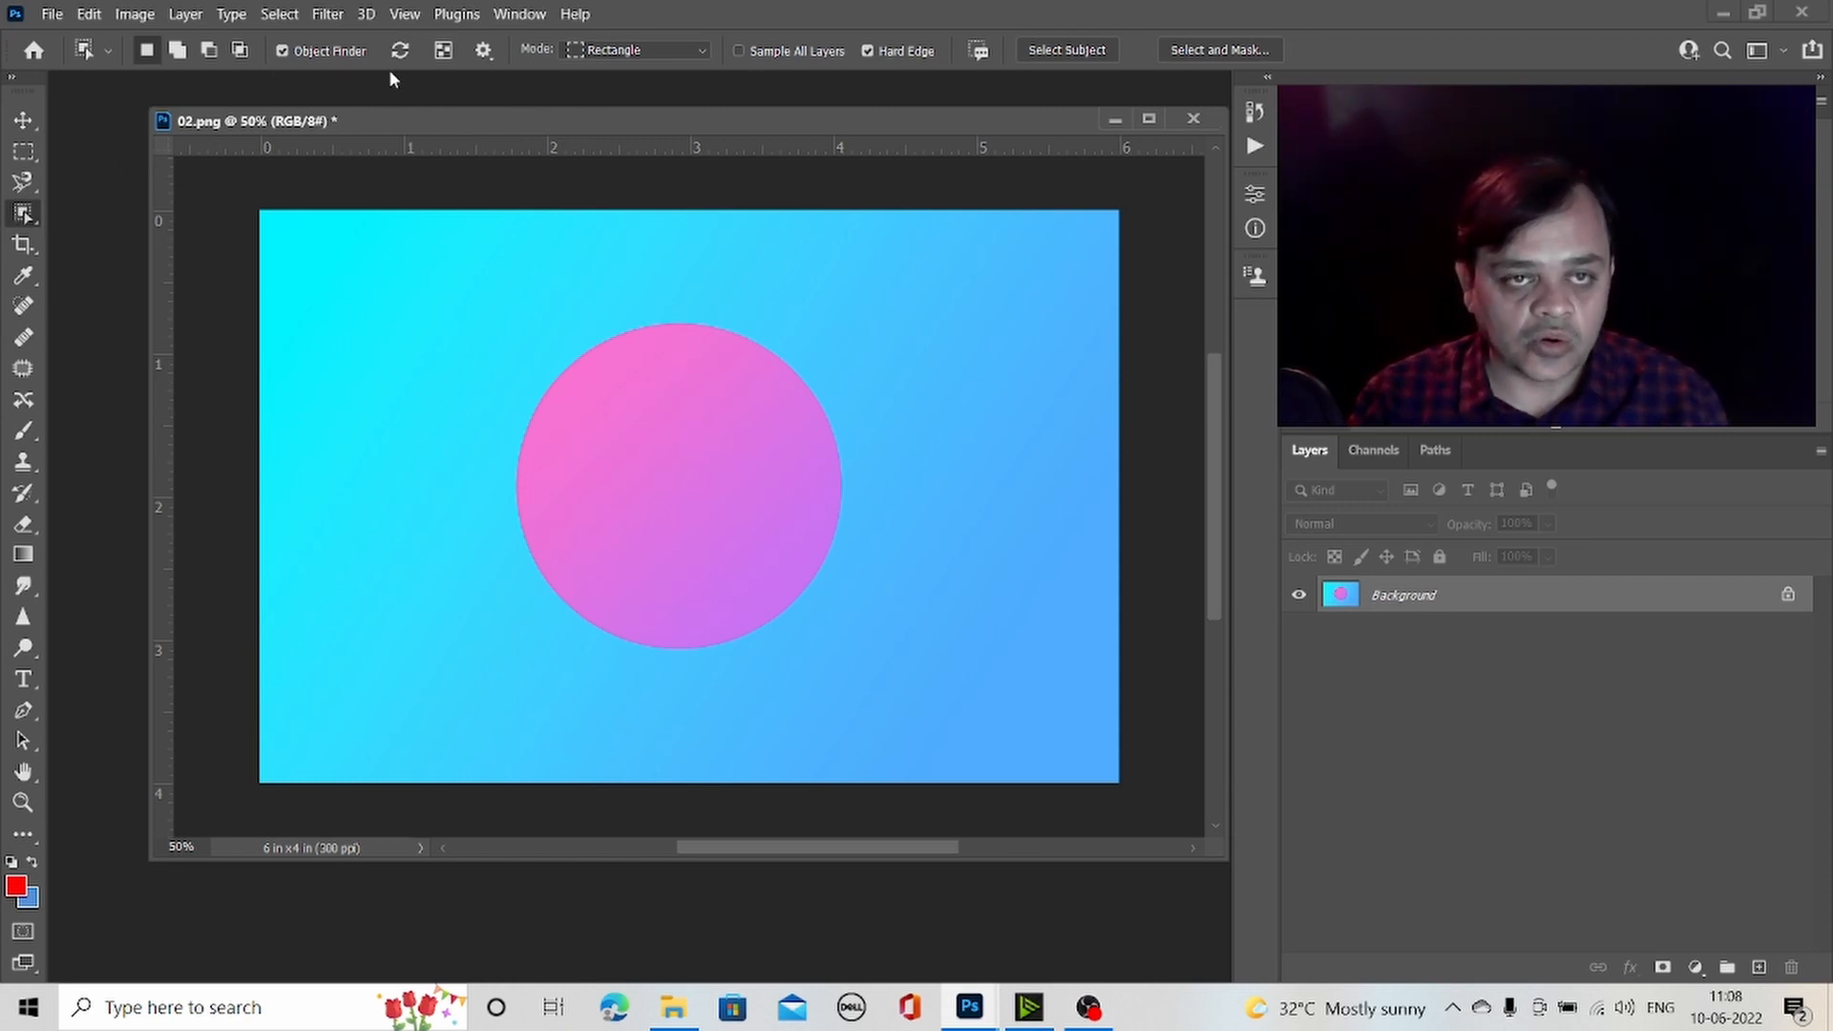
left_click(659, 500)
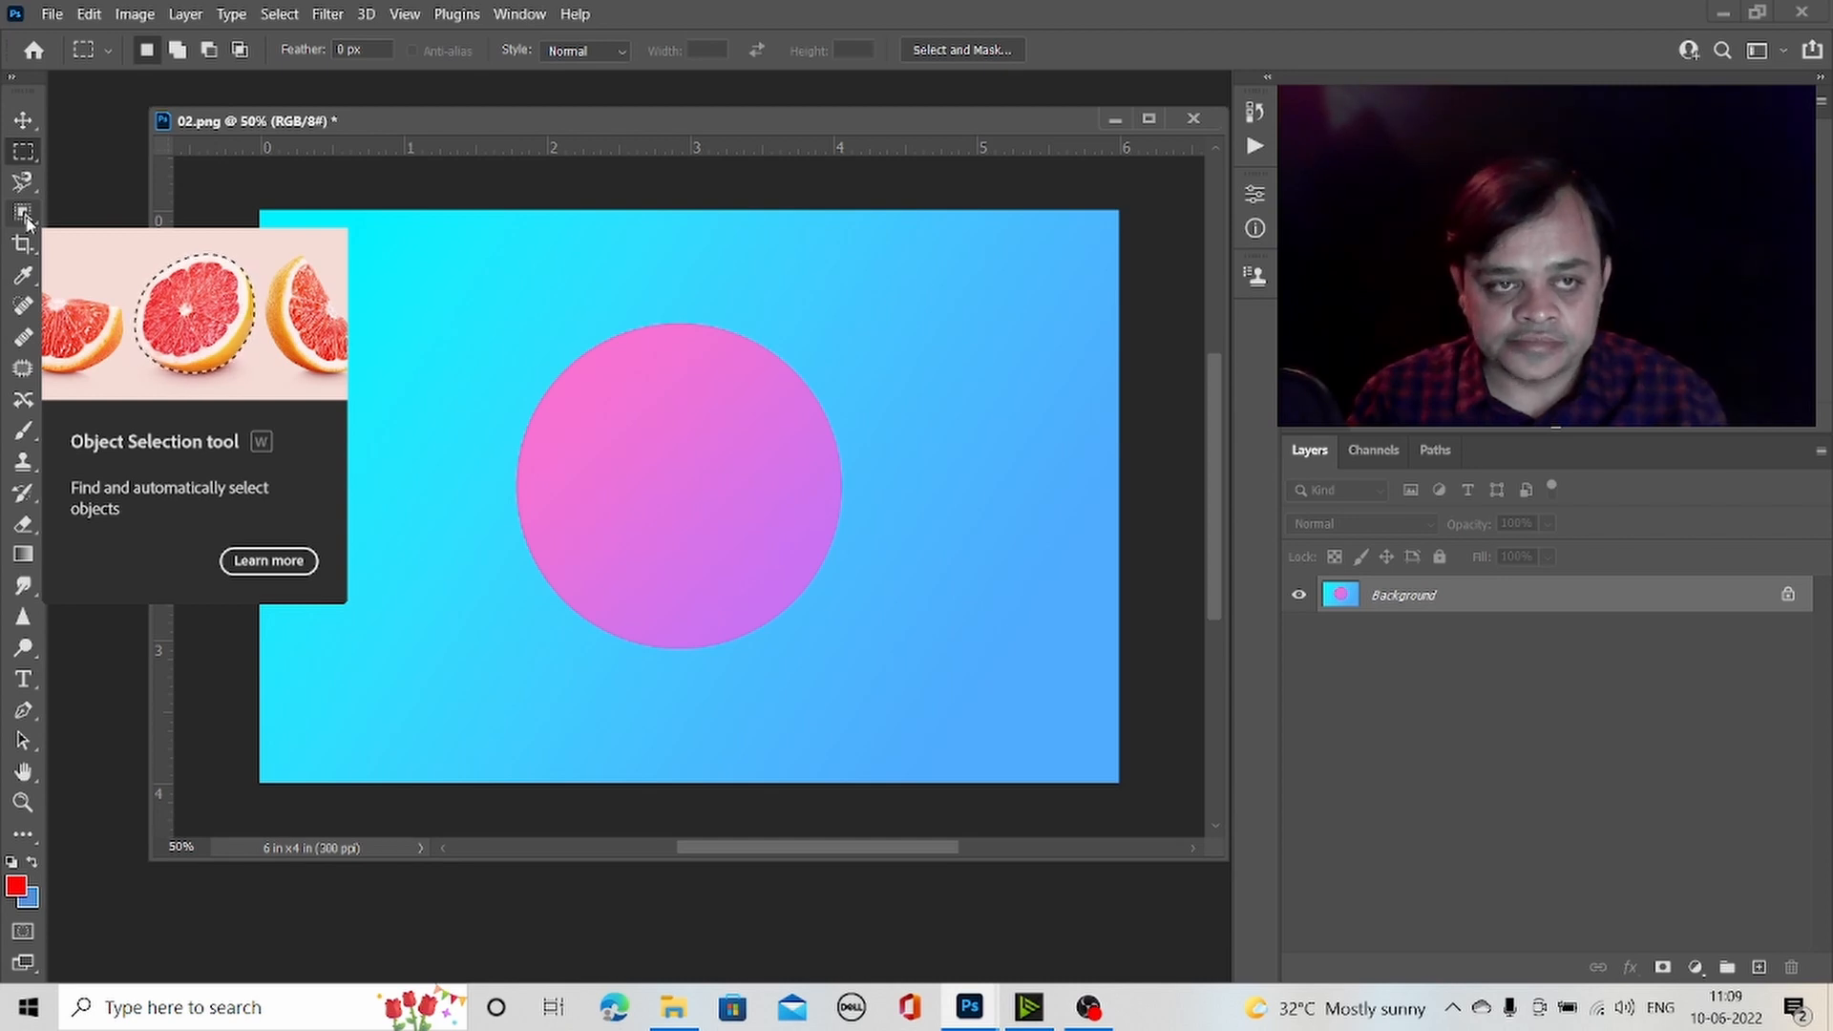
- Brush inside the upper part of the pink circle with the Quick Selection tool to select the whole circle
left_click(26, 219)
right_click(26, 220)
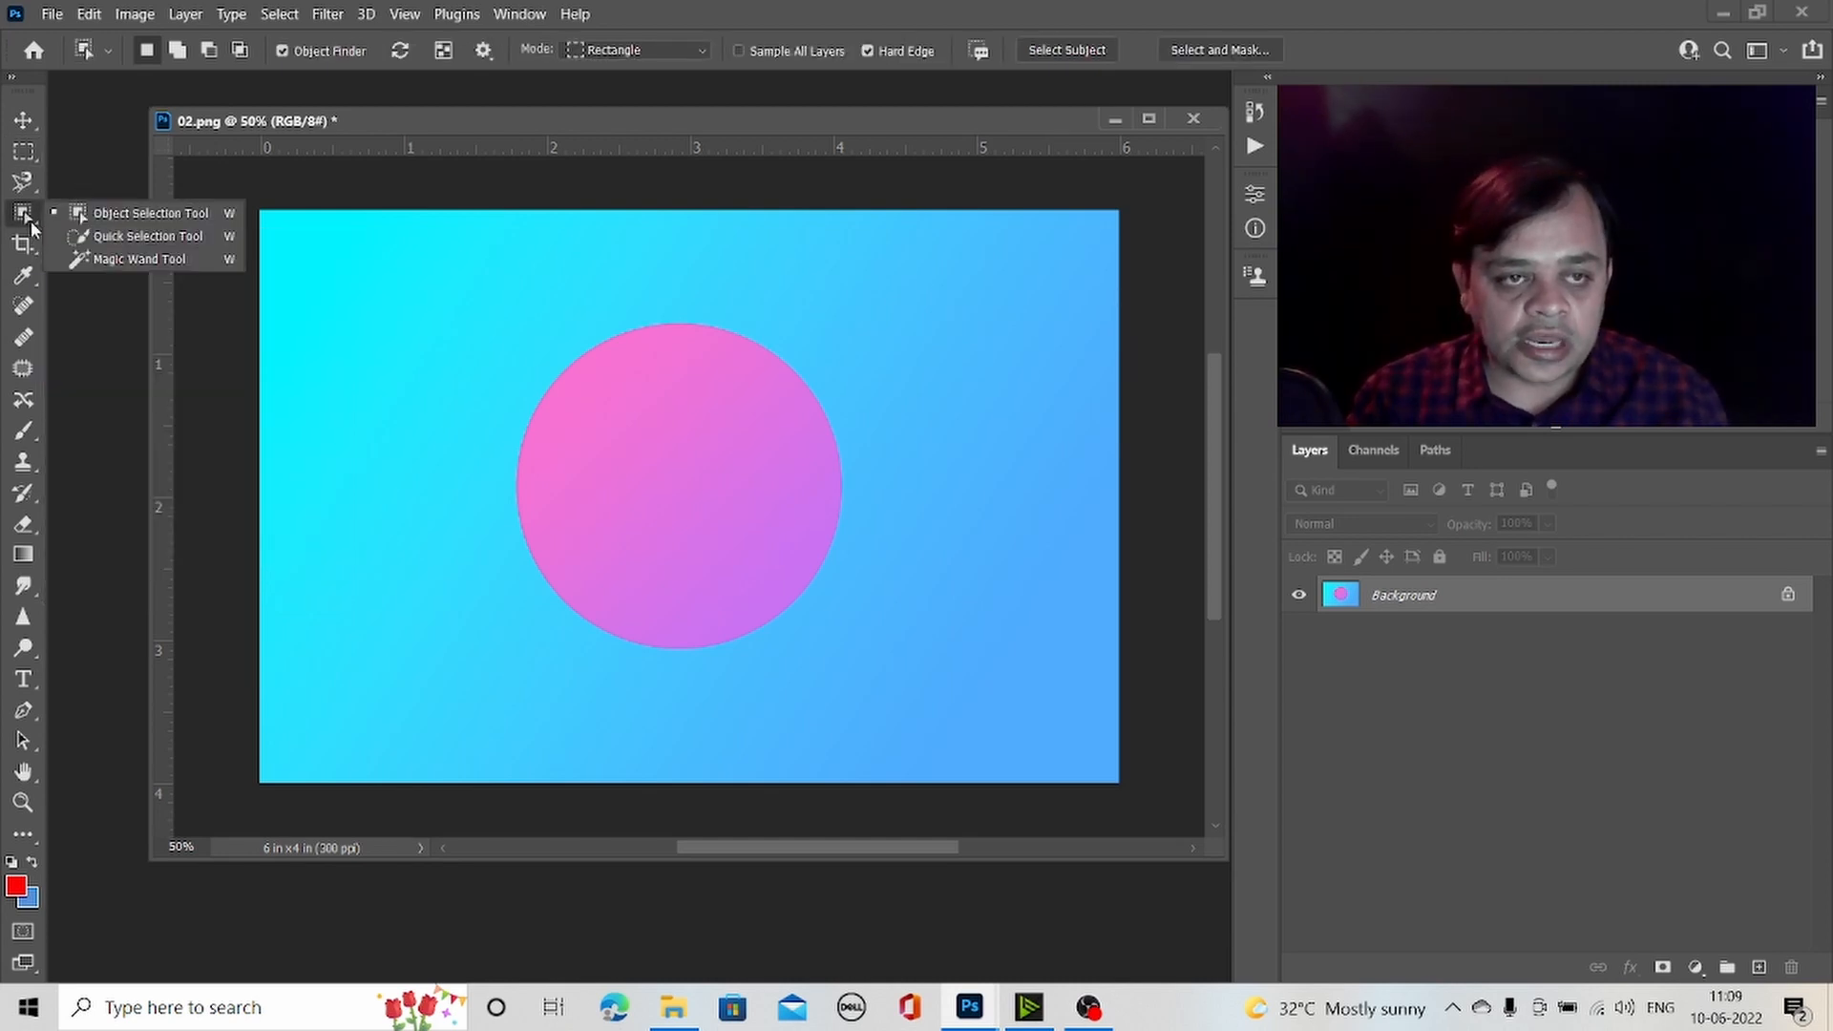
left_click(74, 250)
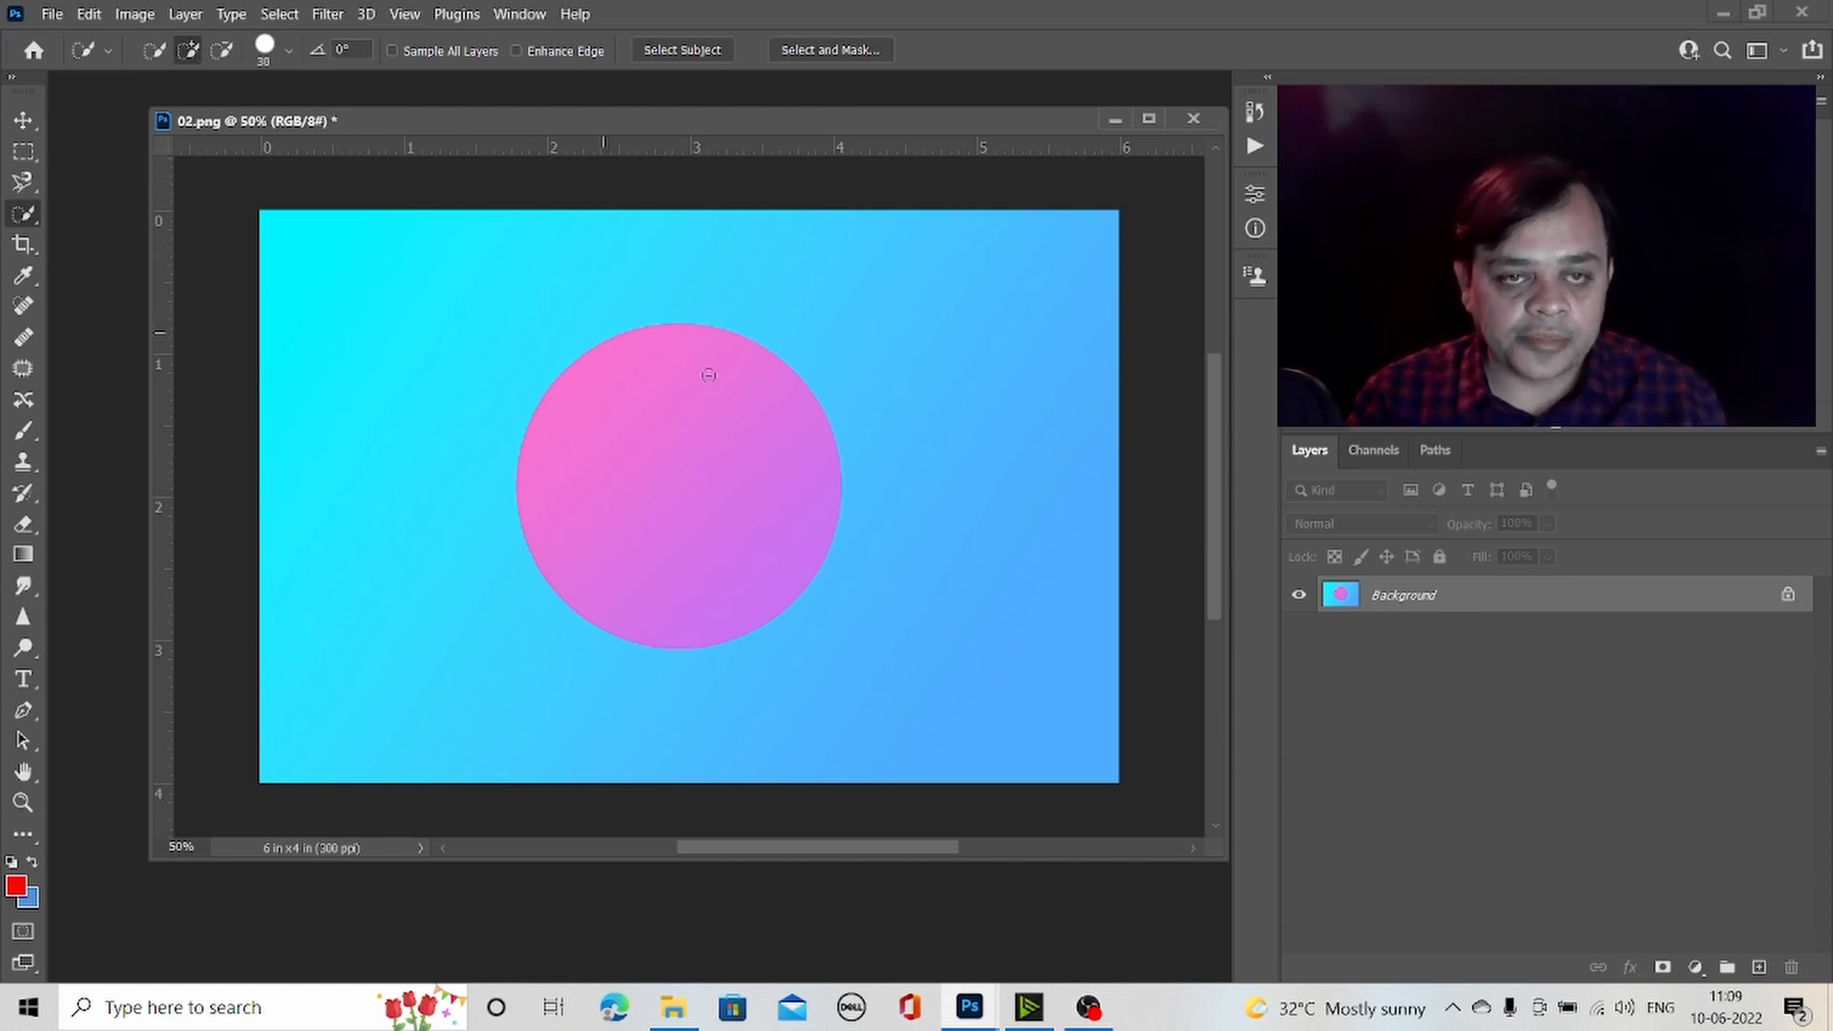
left_click_drag(715, 366, 685, 368)
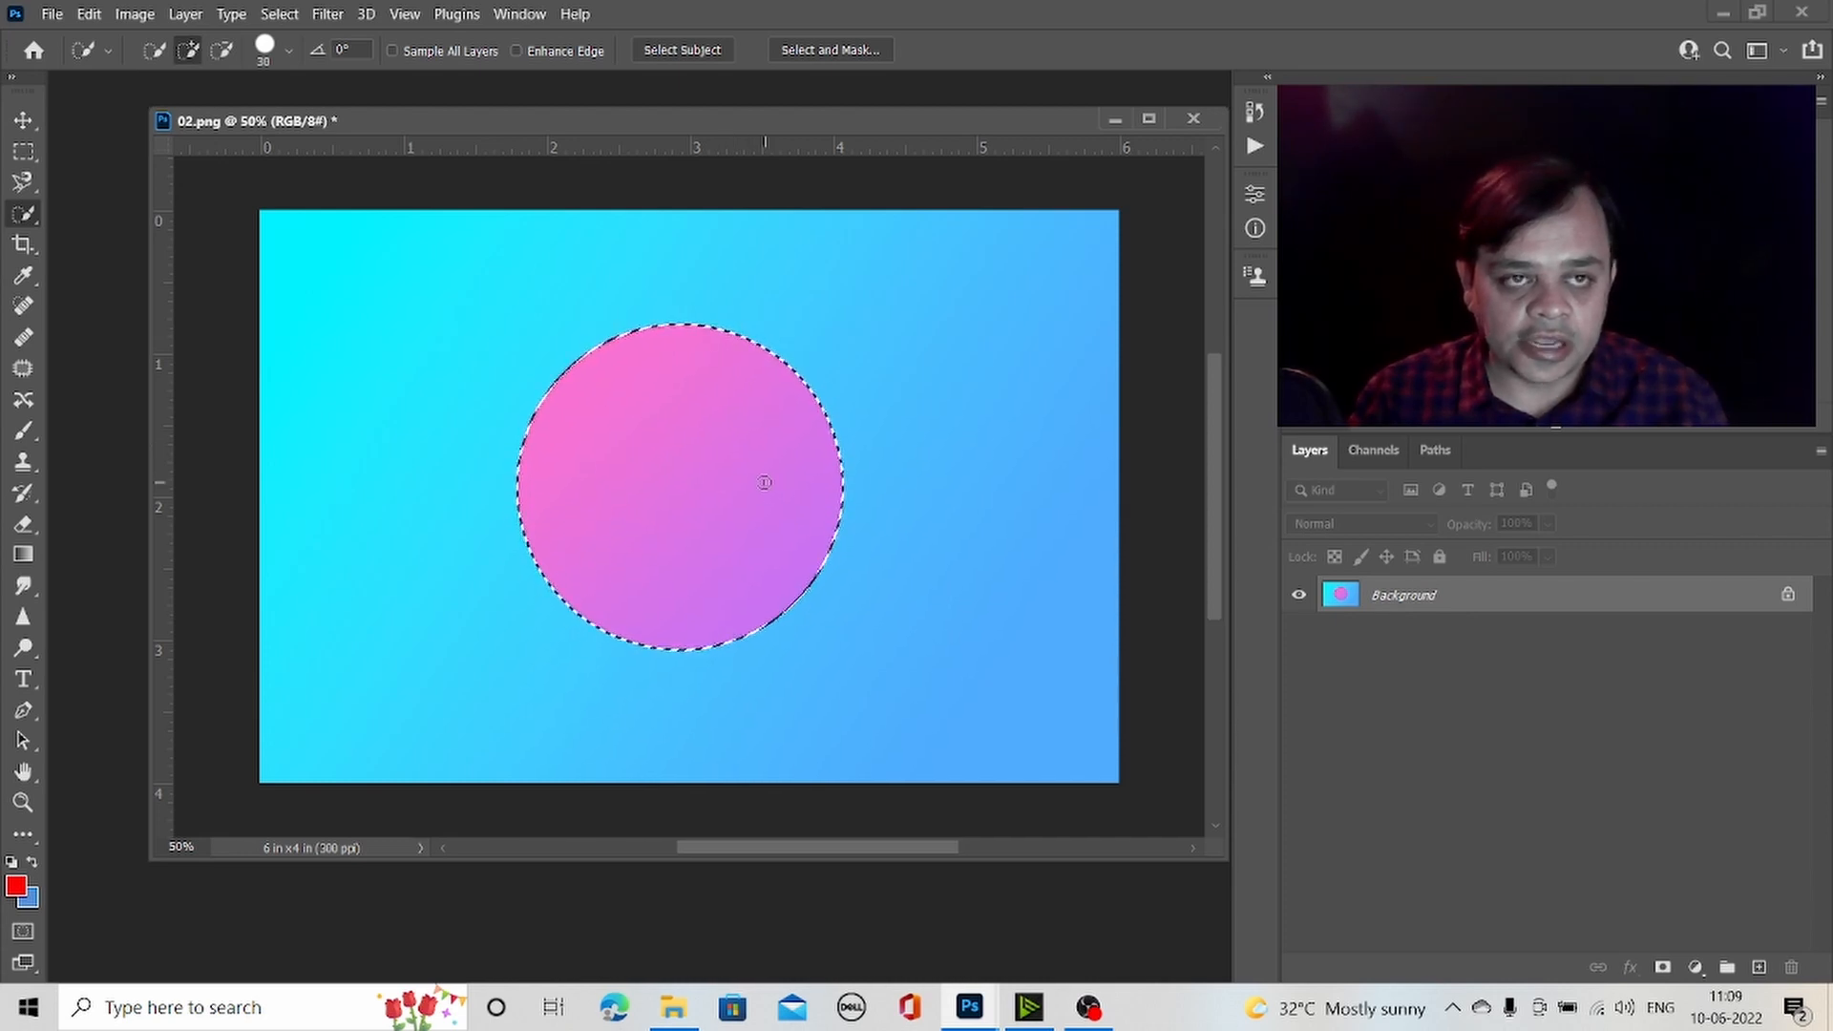
- Brush a new Quick Selection over the circle and a small patch beyond its upper-left edge, and subtract the area by brushing across the circle
left_click(153, 53)
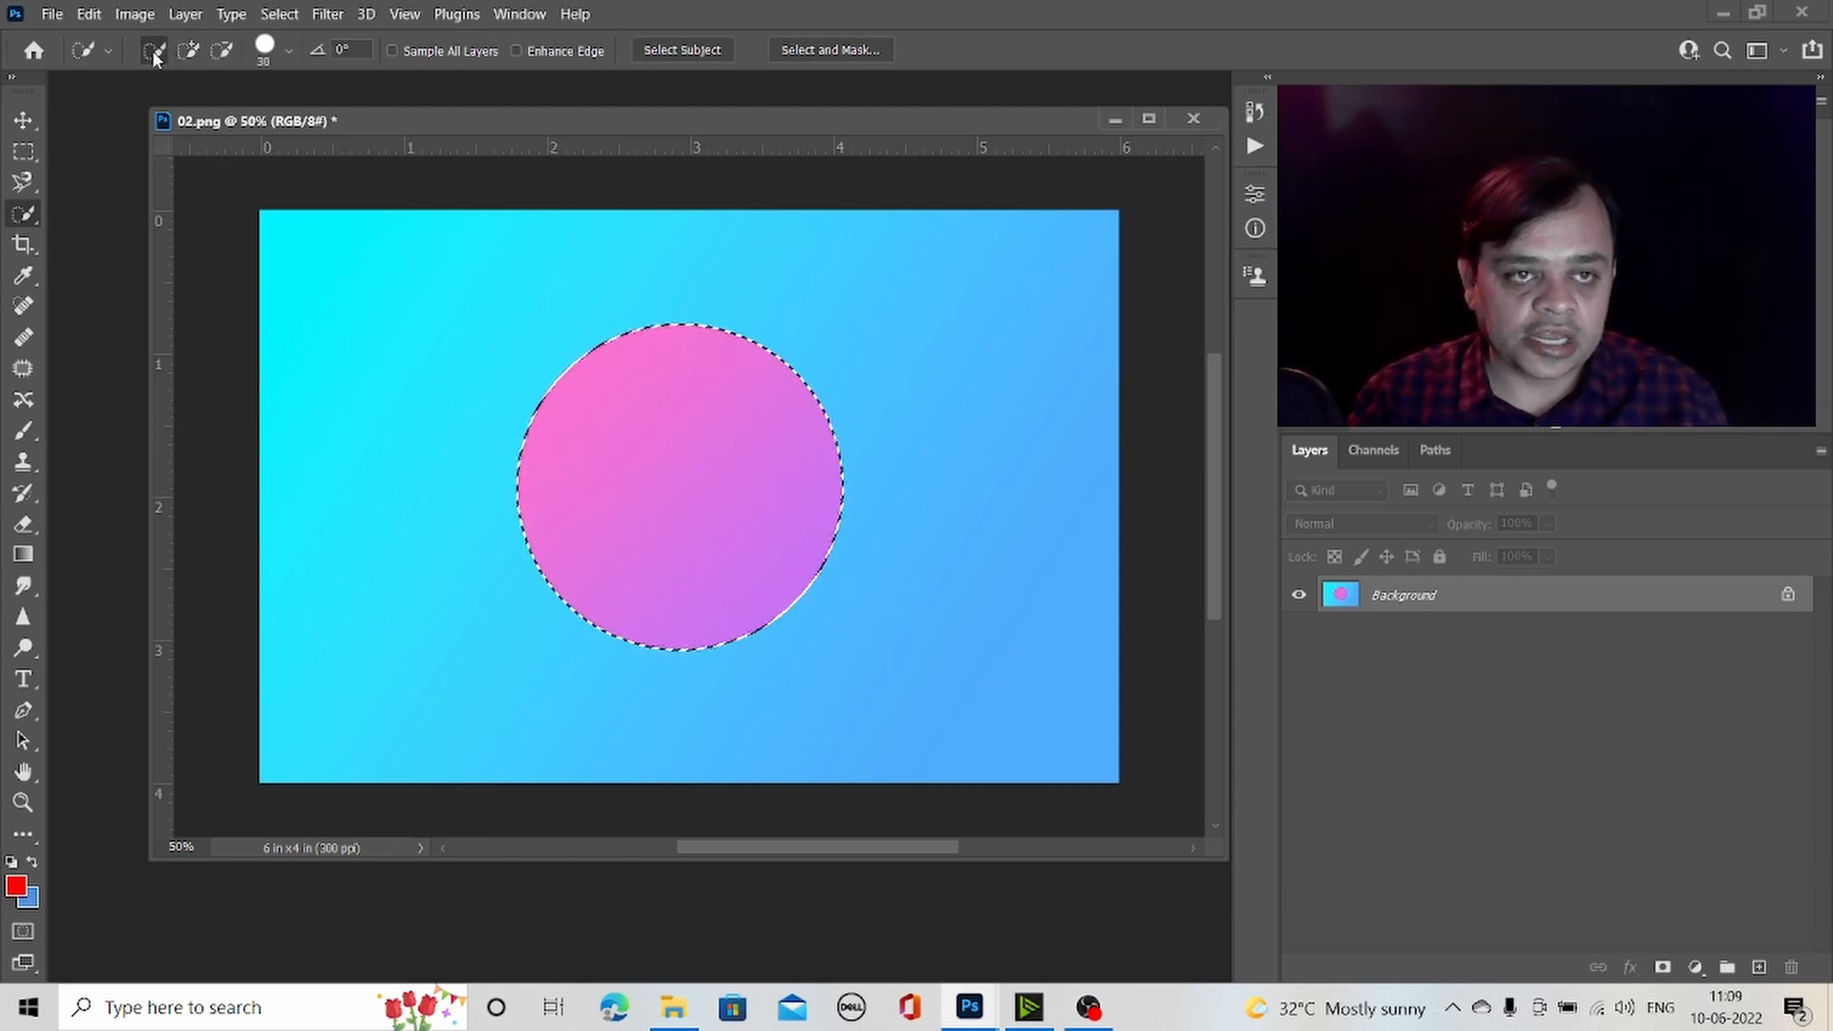
left_click_drag(564, 327, 584, 351)
left_click(657, 481)
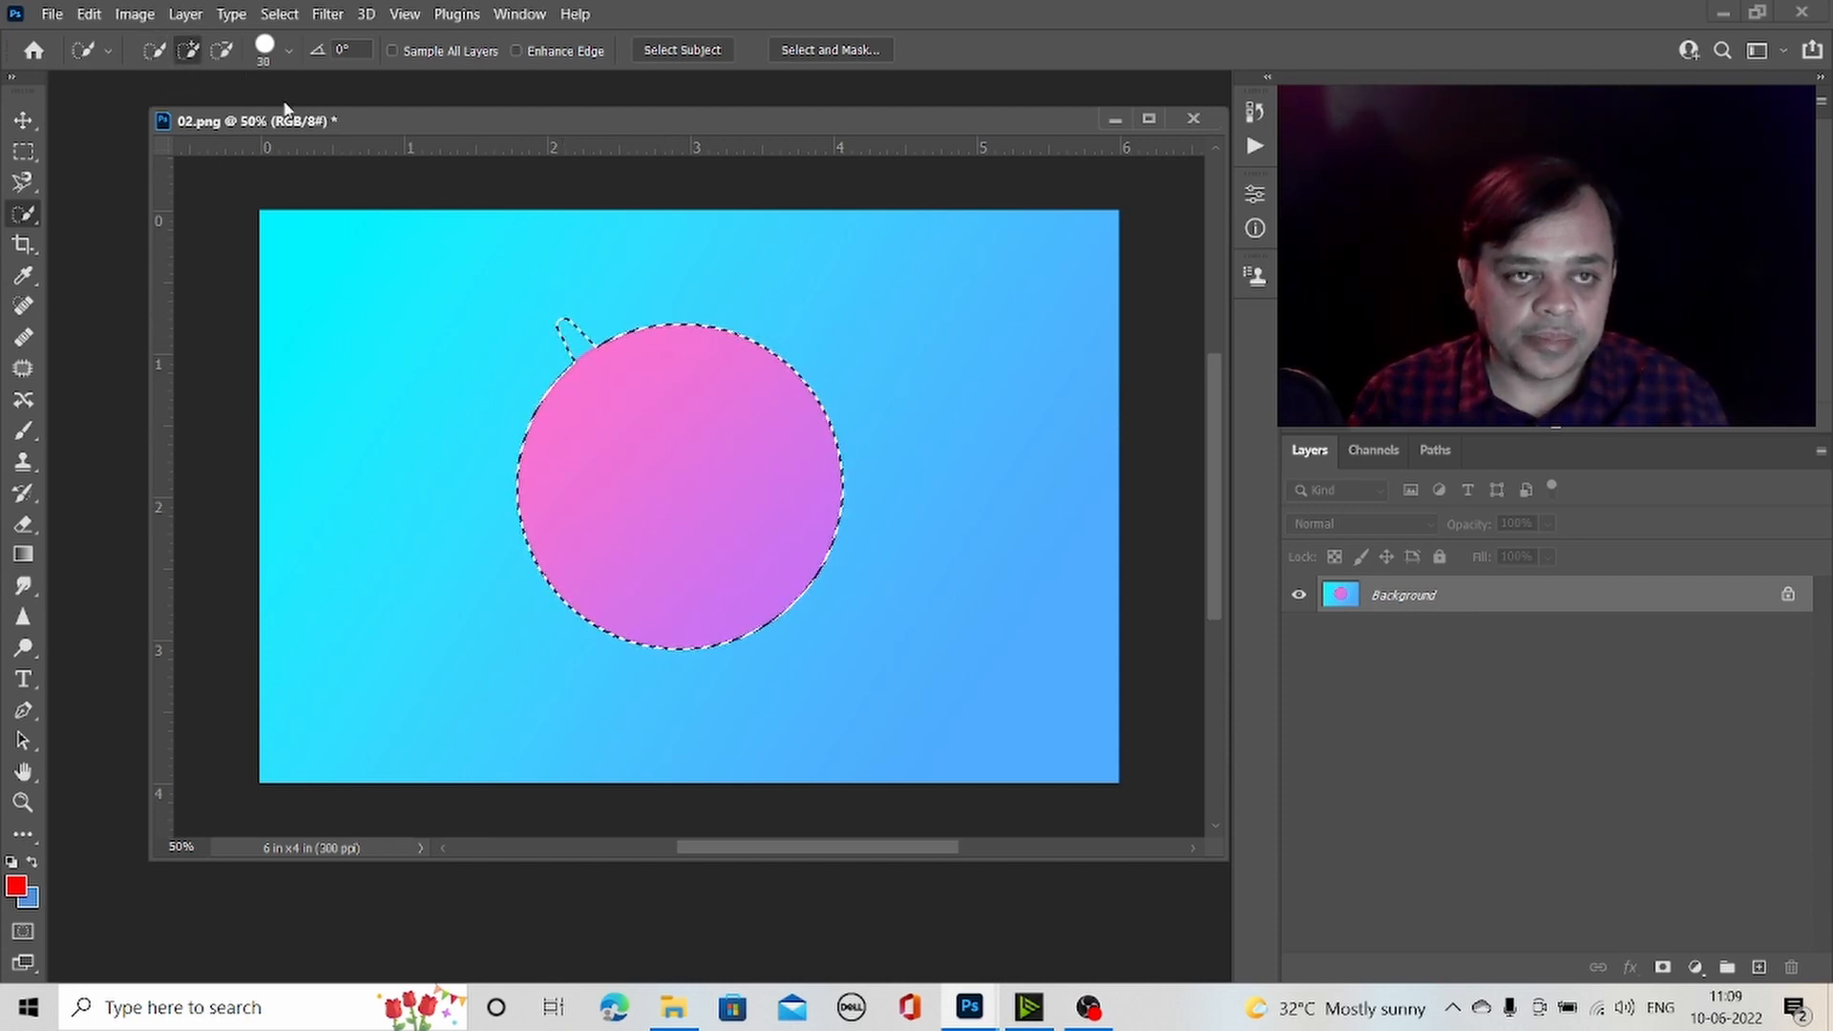
left_click(223, 50)
left_click_drag(611, 411, 744, 496)
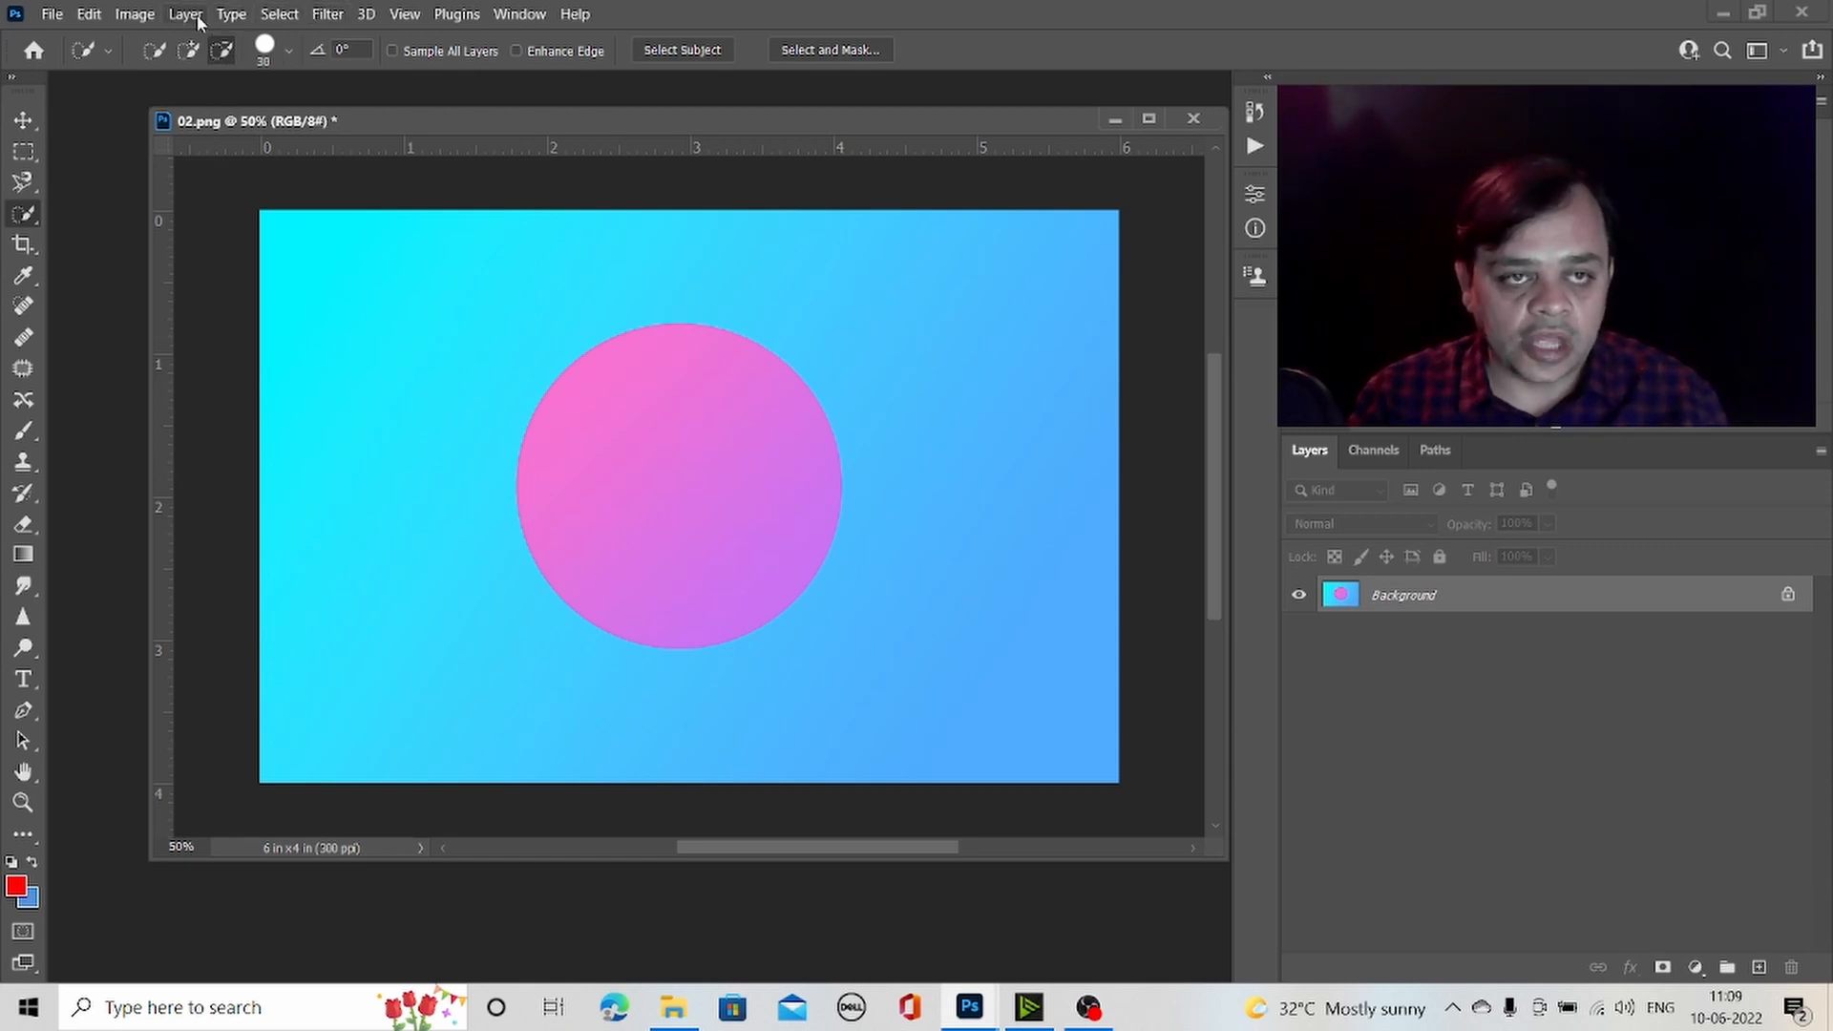
- Select the cyan background with the Magic Wand and add the adjoining gradient areas until everything around the circle is selected
right_click(27, 228)
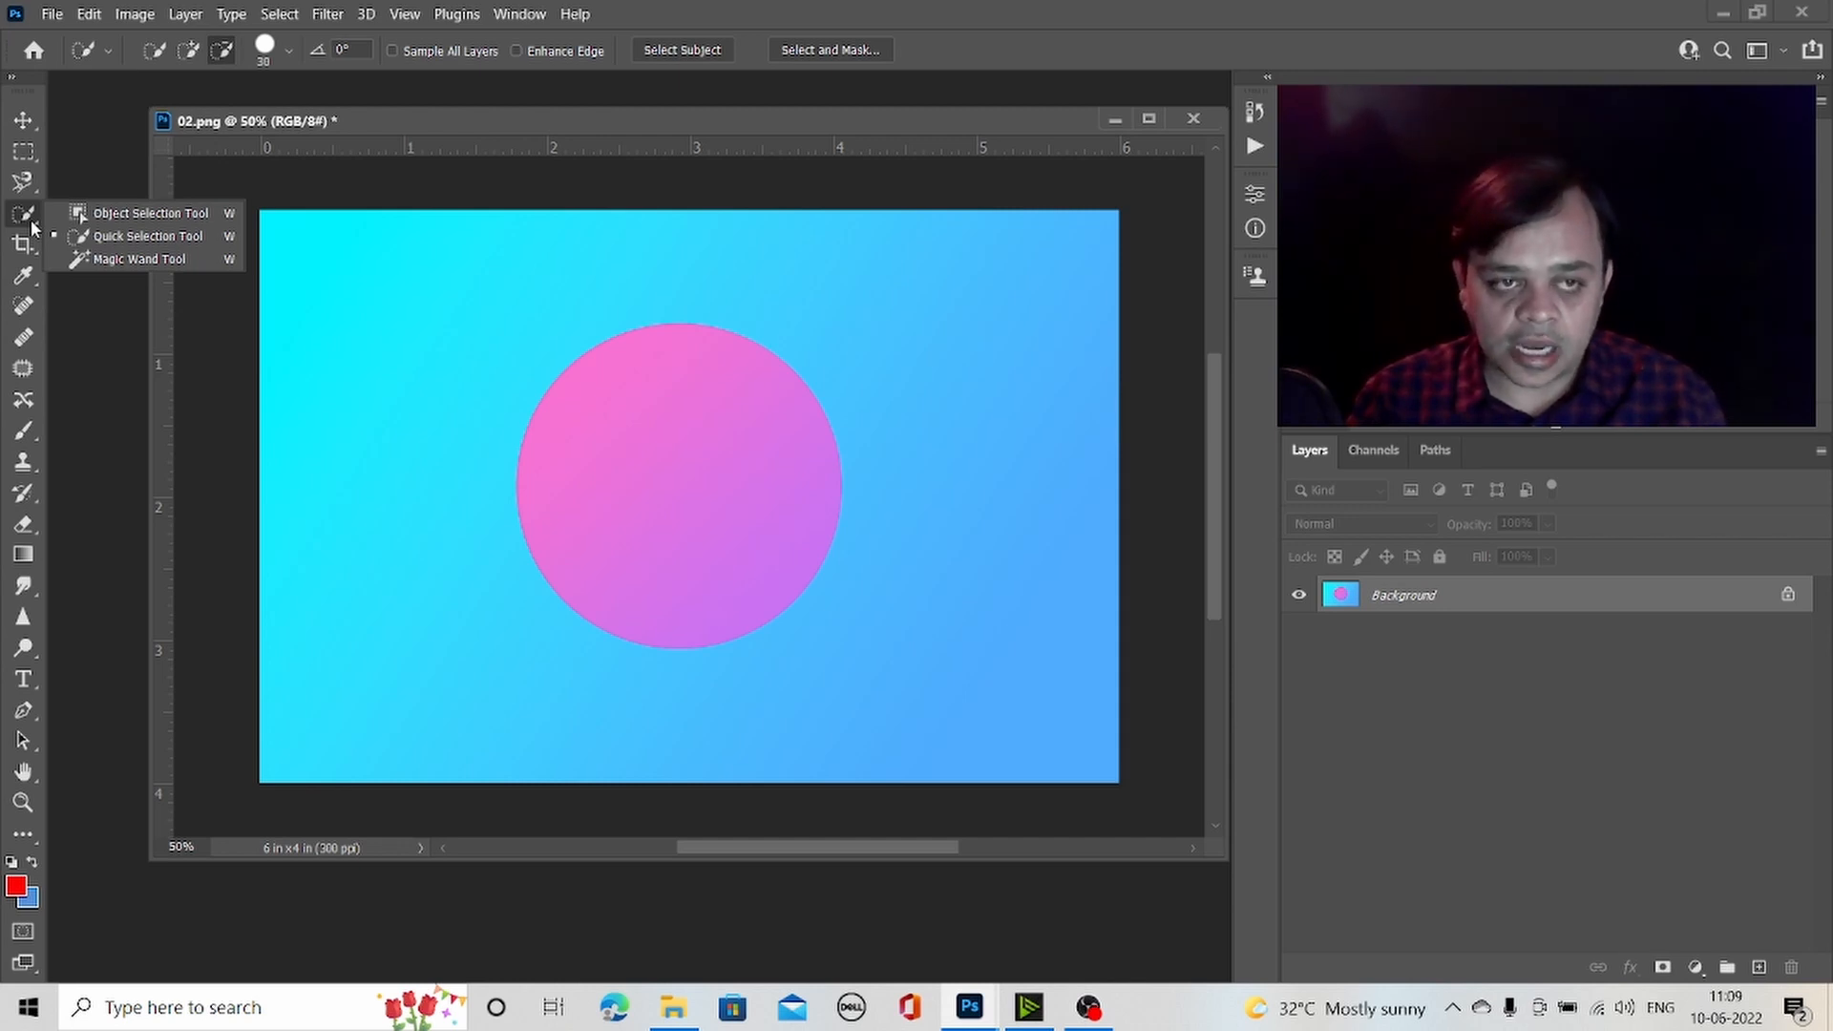
left_click(139, 260)
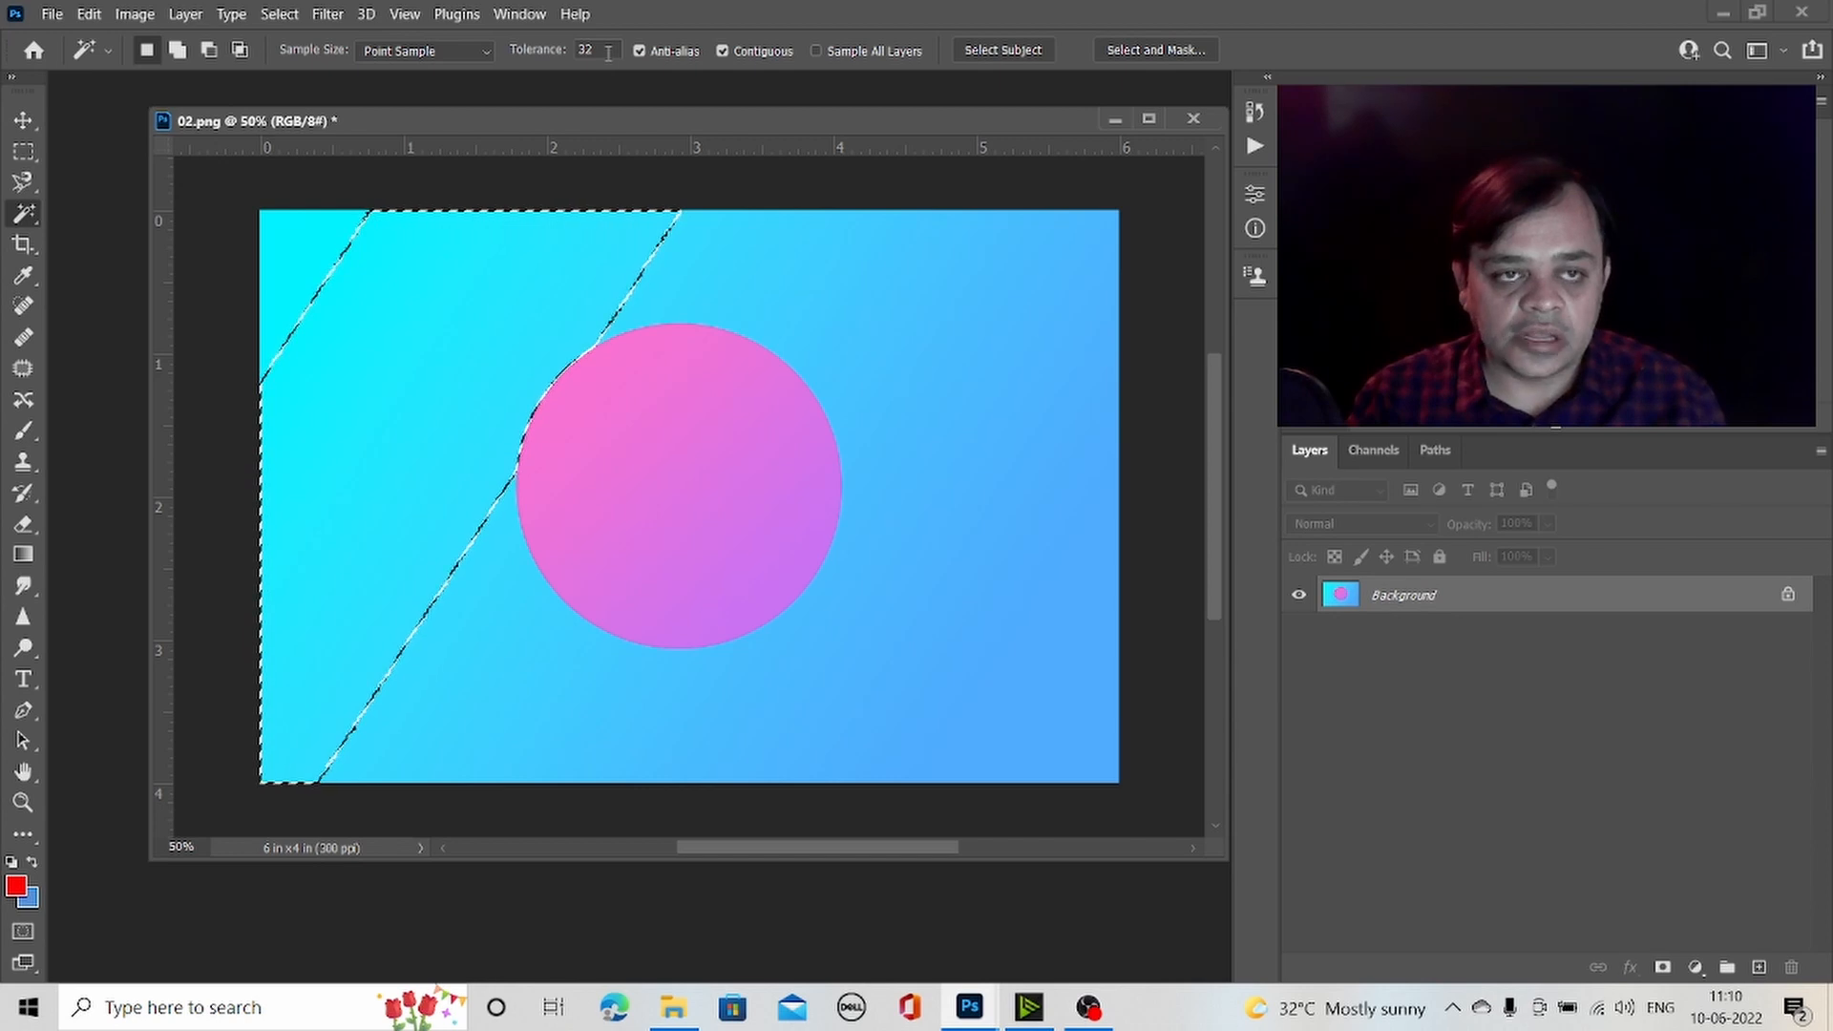
key("shift")
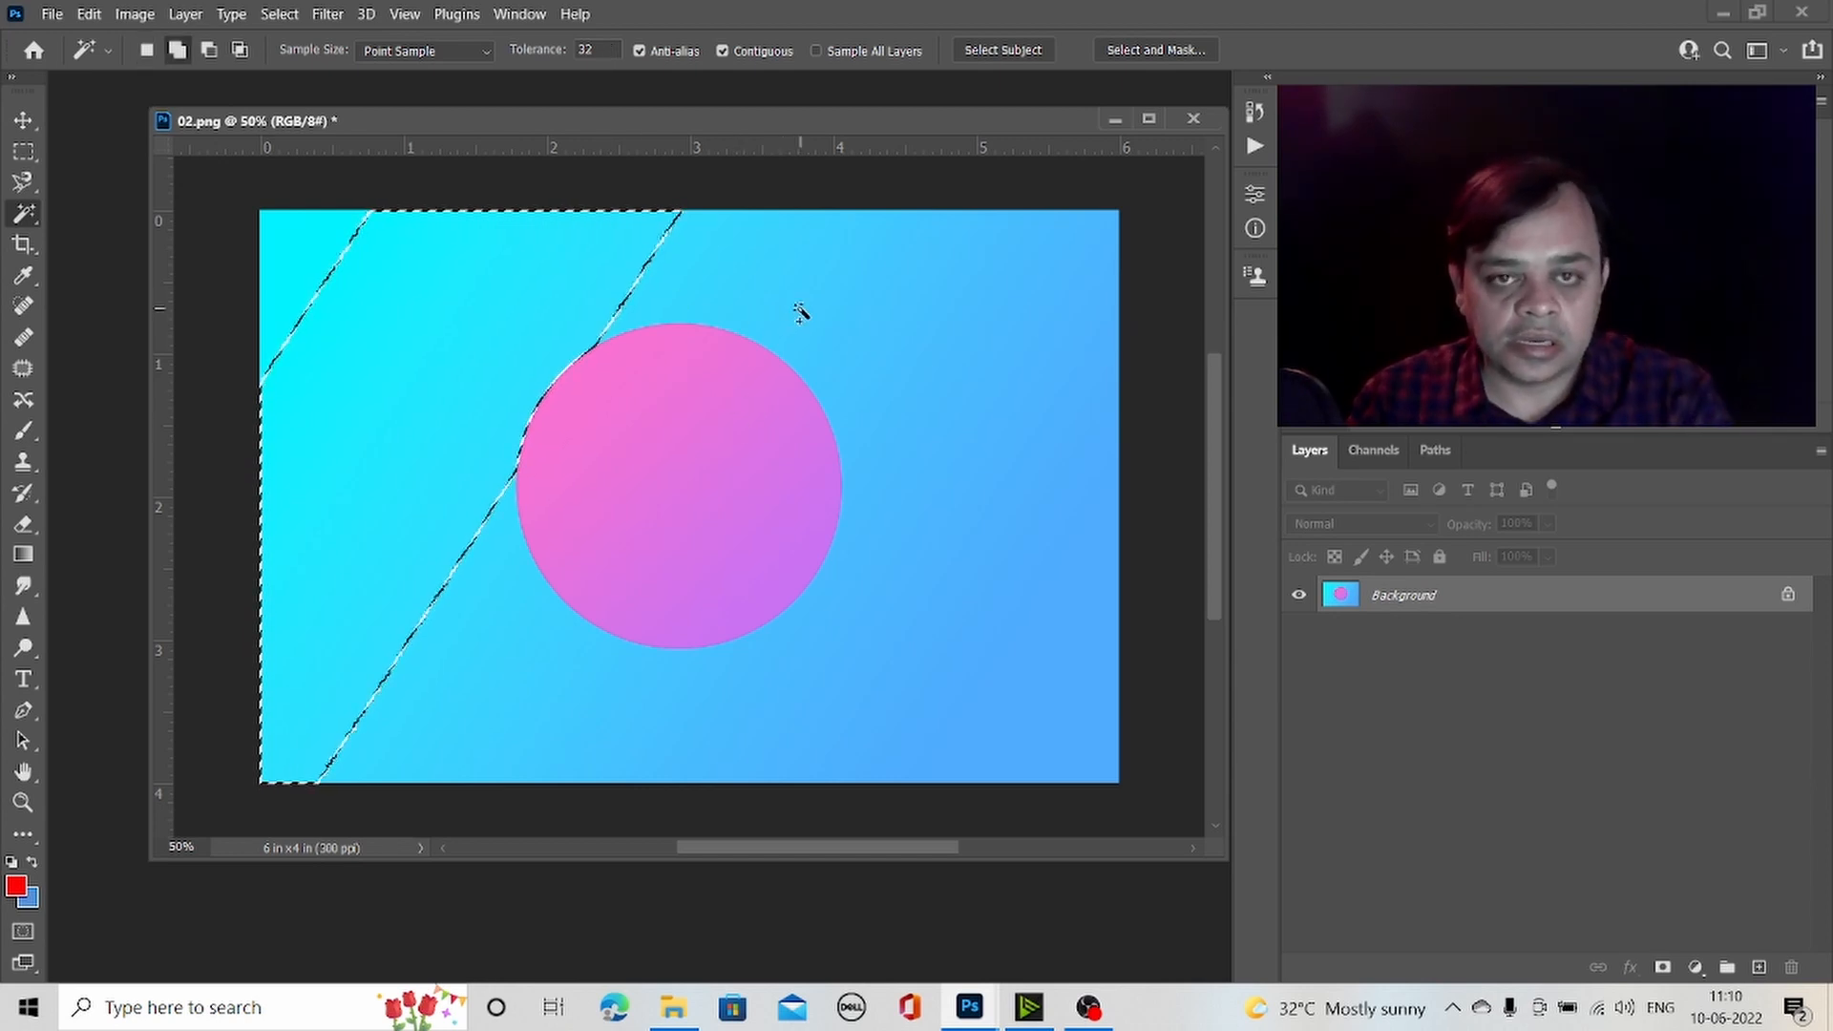
left_click(754, 293, "shift")
left_click(949, 344, "shift")
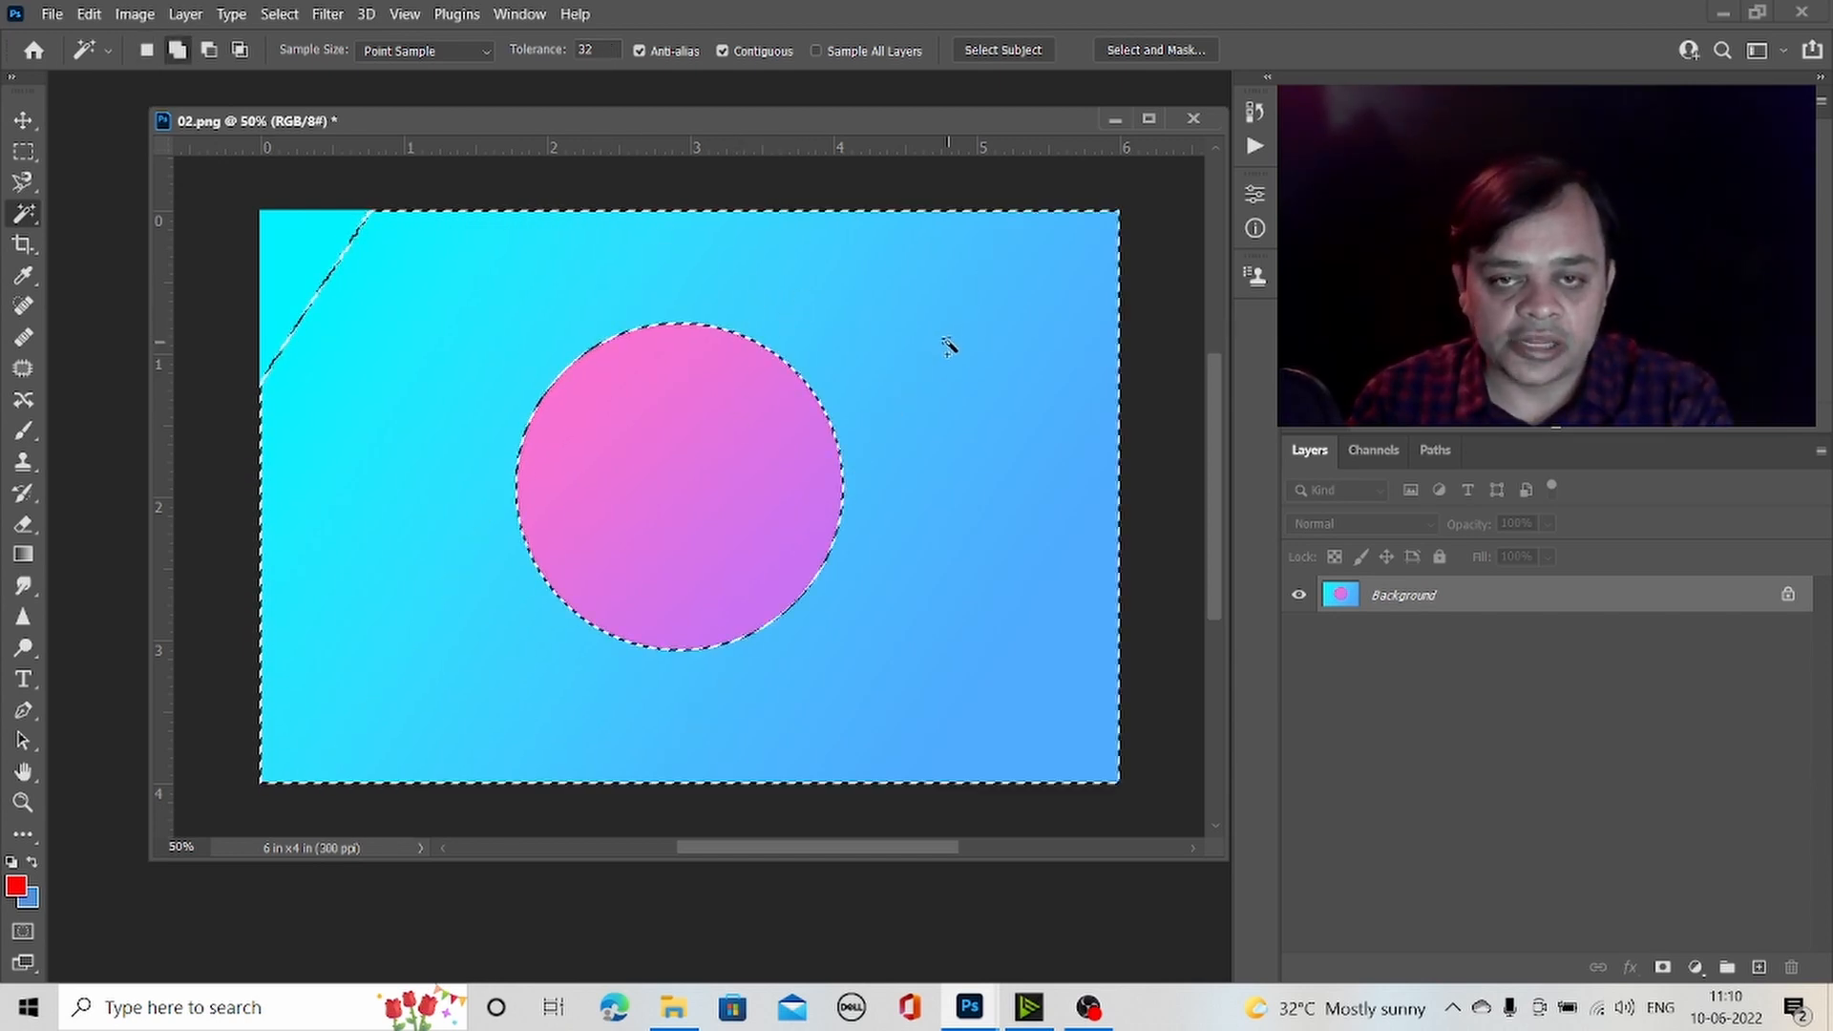
left_click(314, 266, "shift")
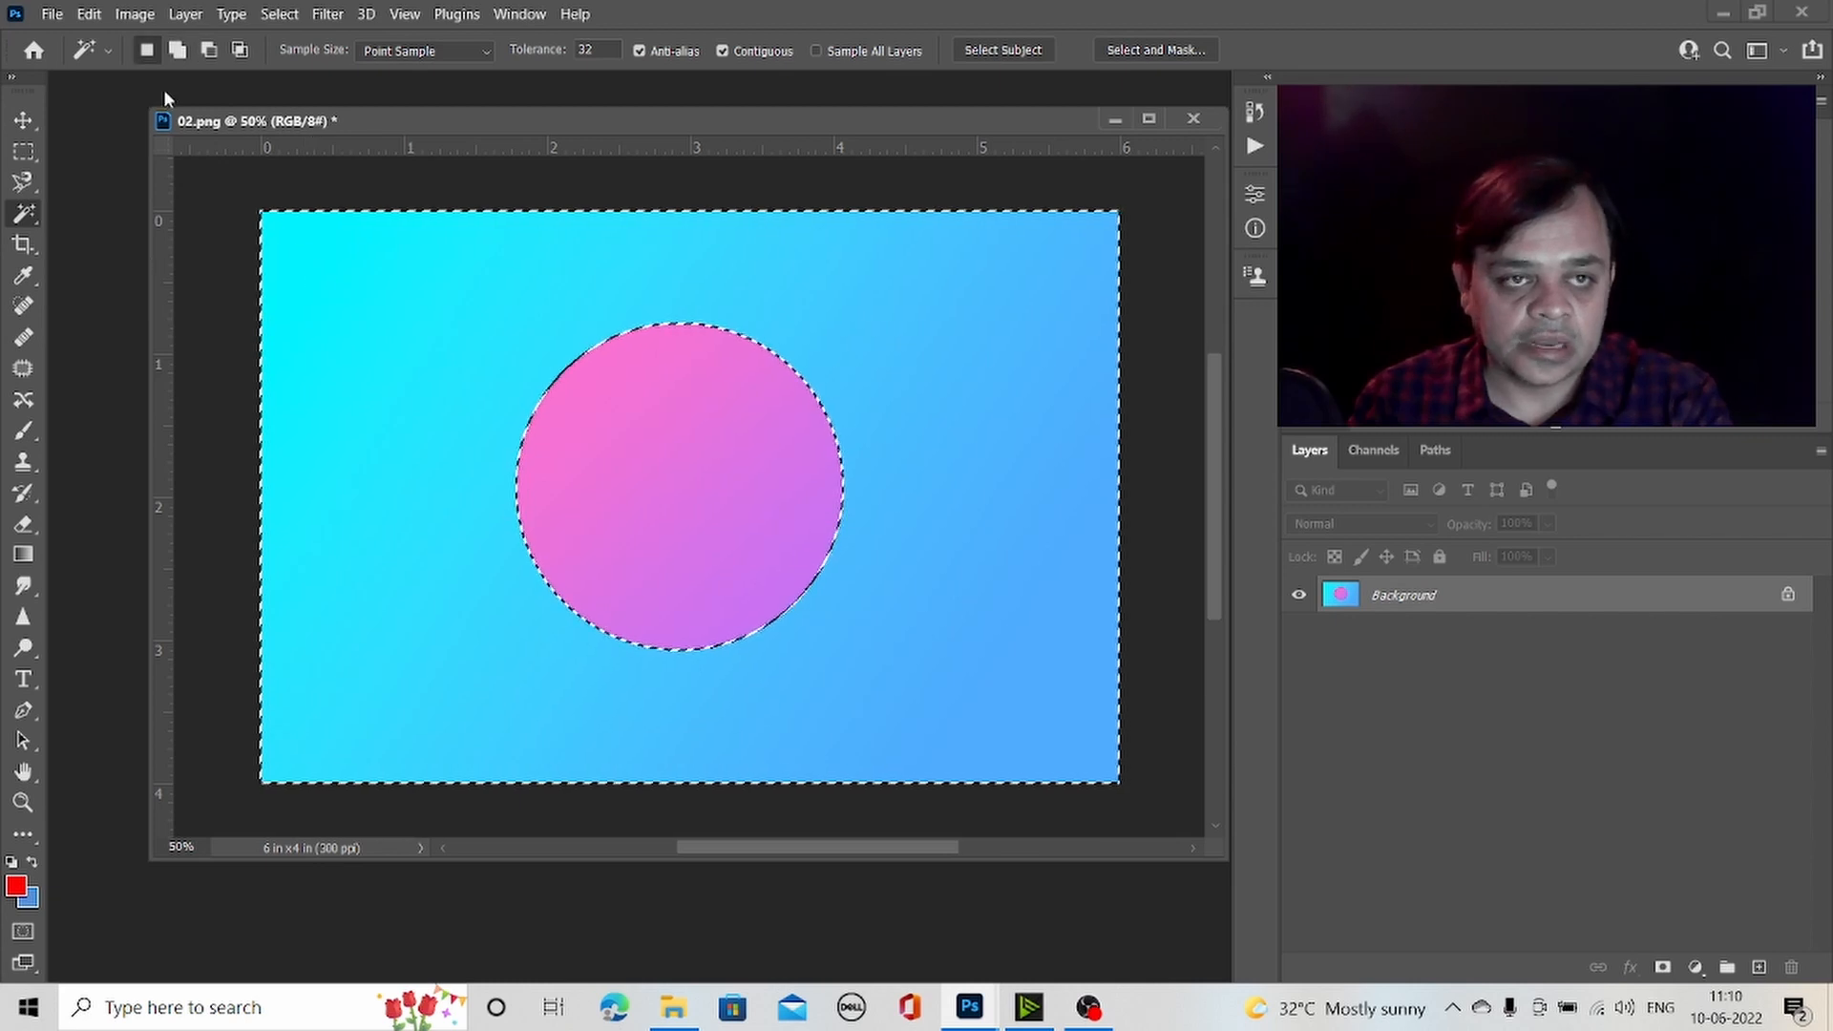
- Subtract the cyan and blue background areas from the selection one after another with the Magic Wand until nothing is selected
left_click(363, 276, "alt")
left_click(465, 370, "alt")
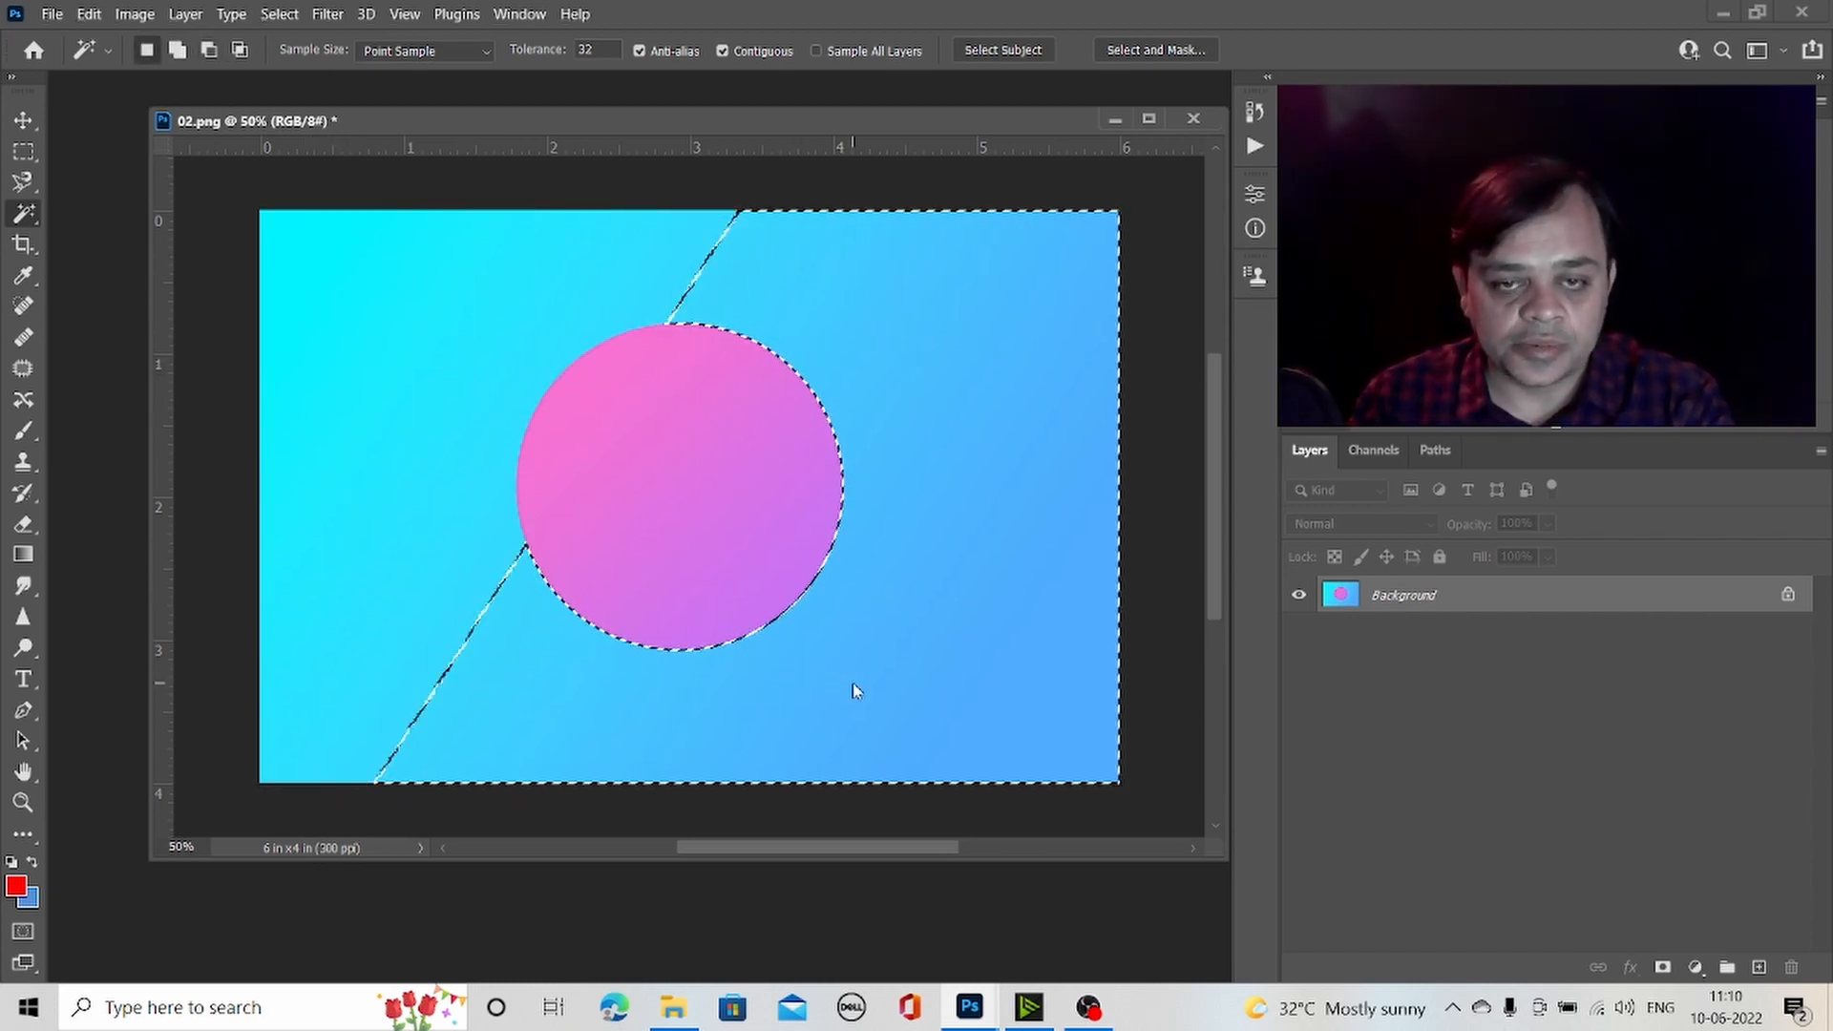
left_click(958, 405, "alt")
left_click(813, 307, "alt")
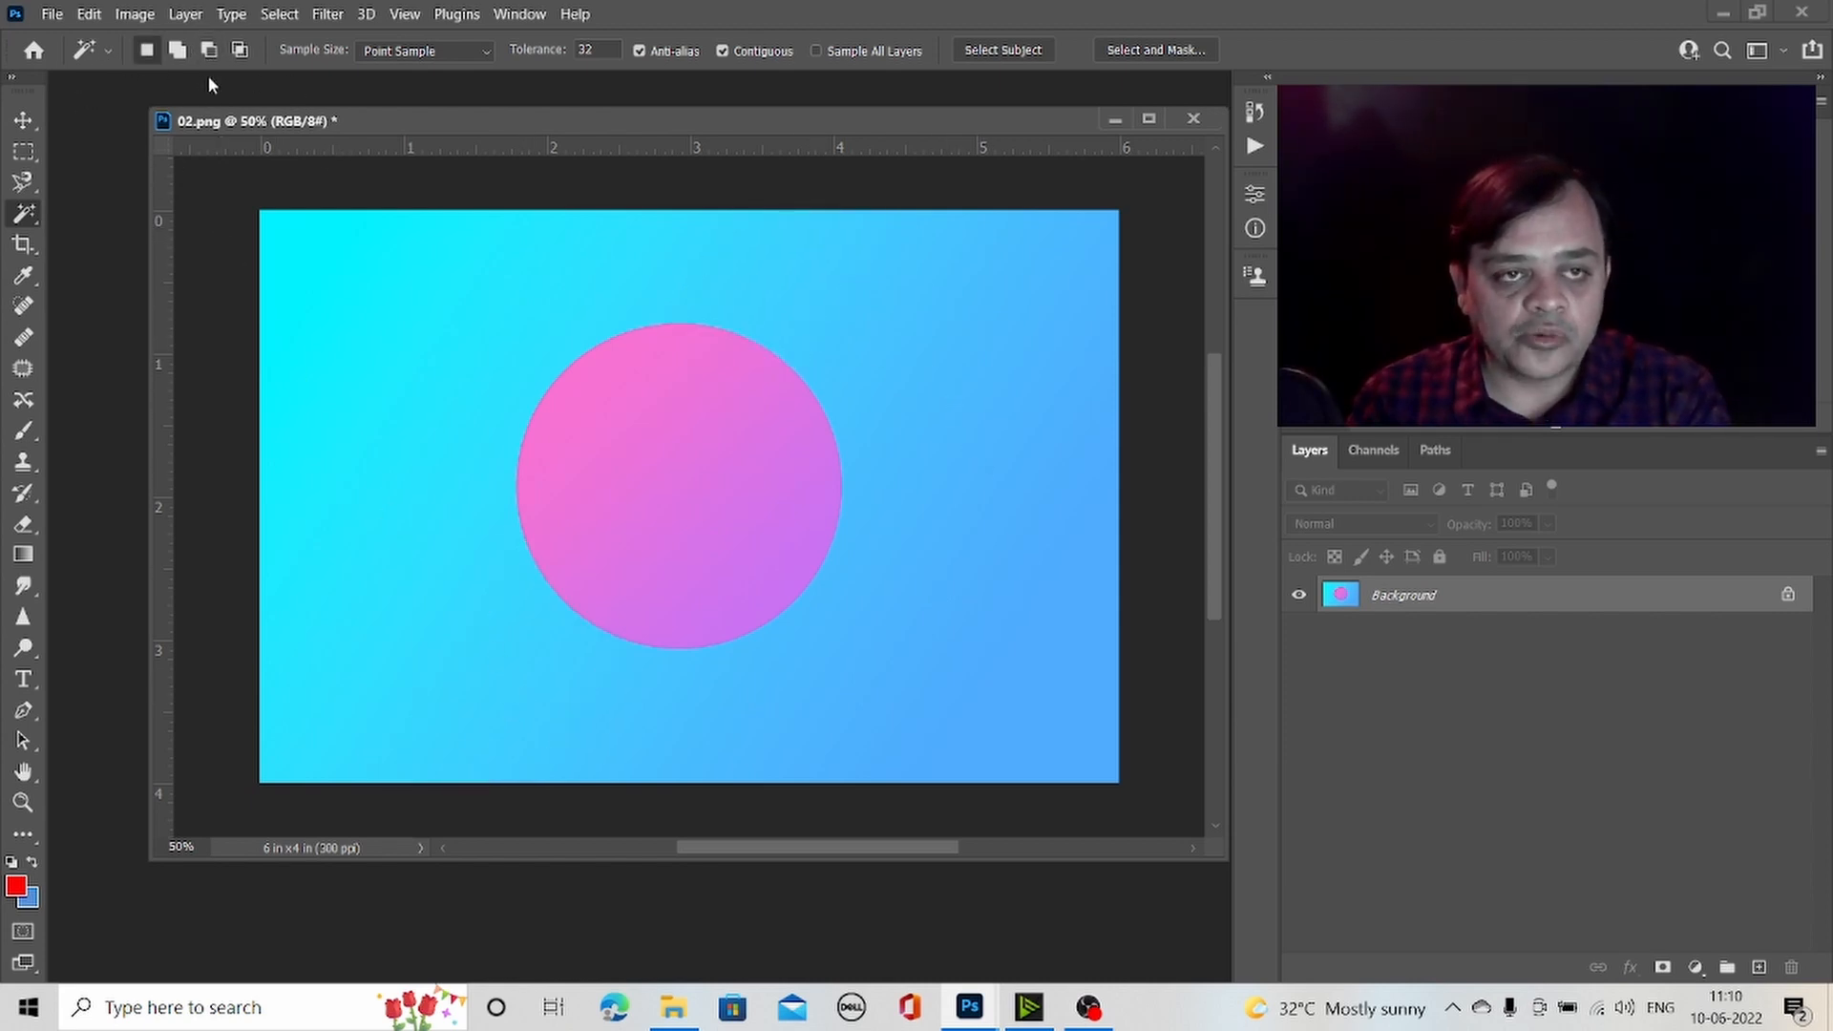
- Select the cyan area with the Magic Wand, and set the tolerance to 10 for a new selection of the blue band right of the circle
left_click(593, 52)
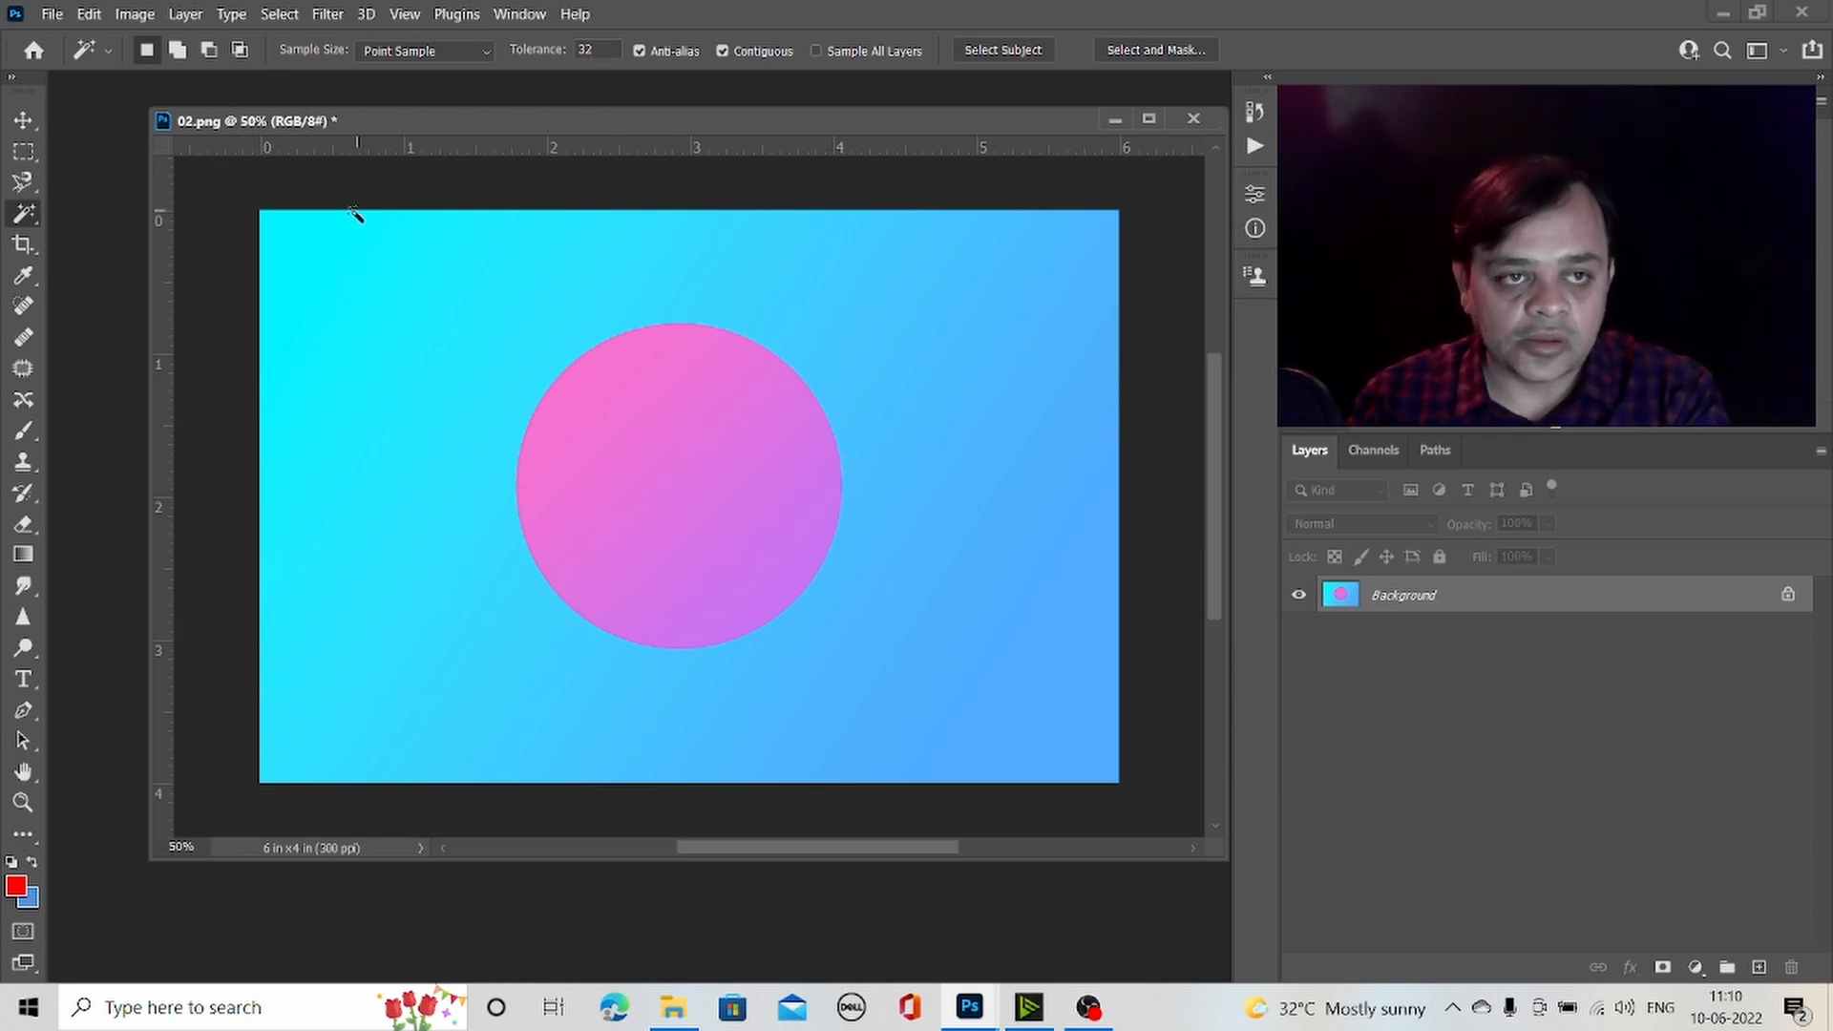
left_click(380, 313)
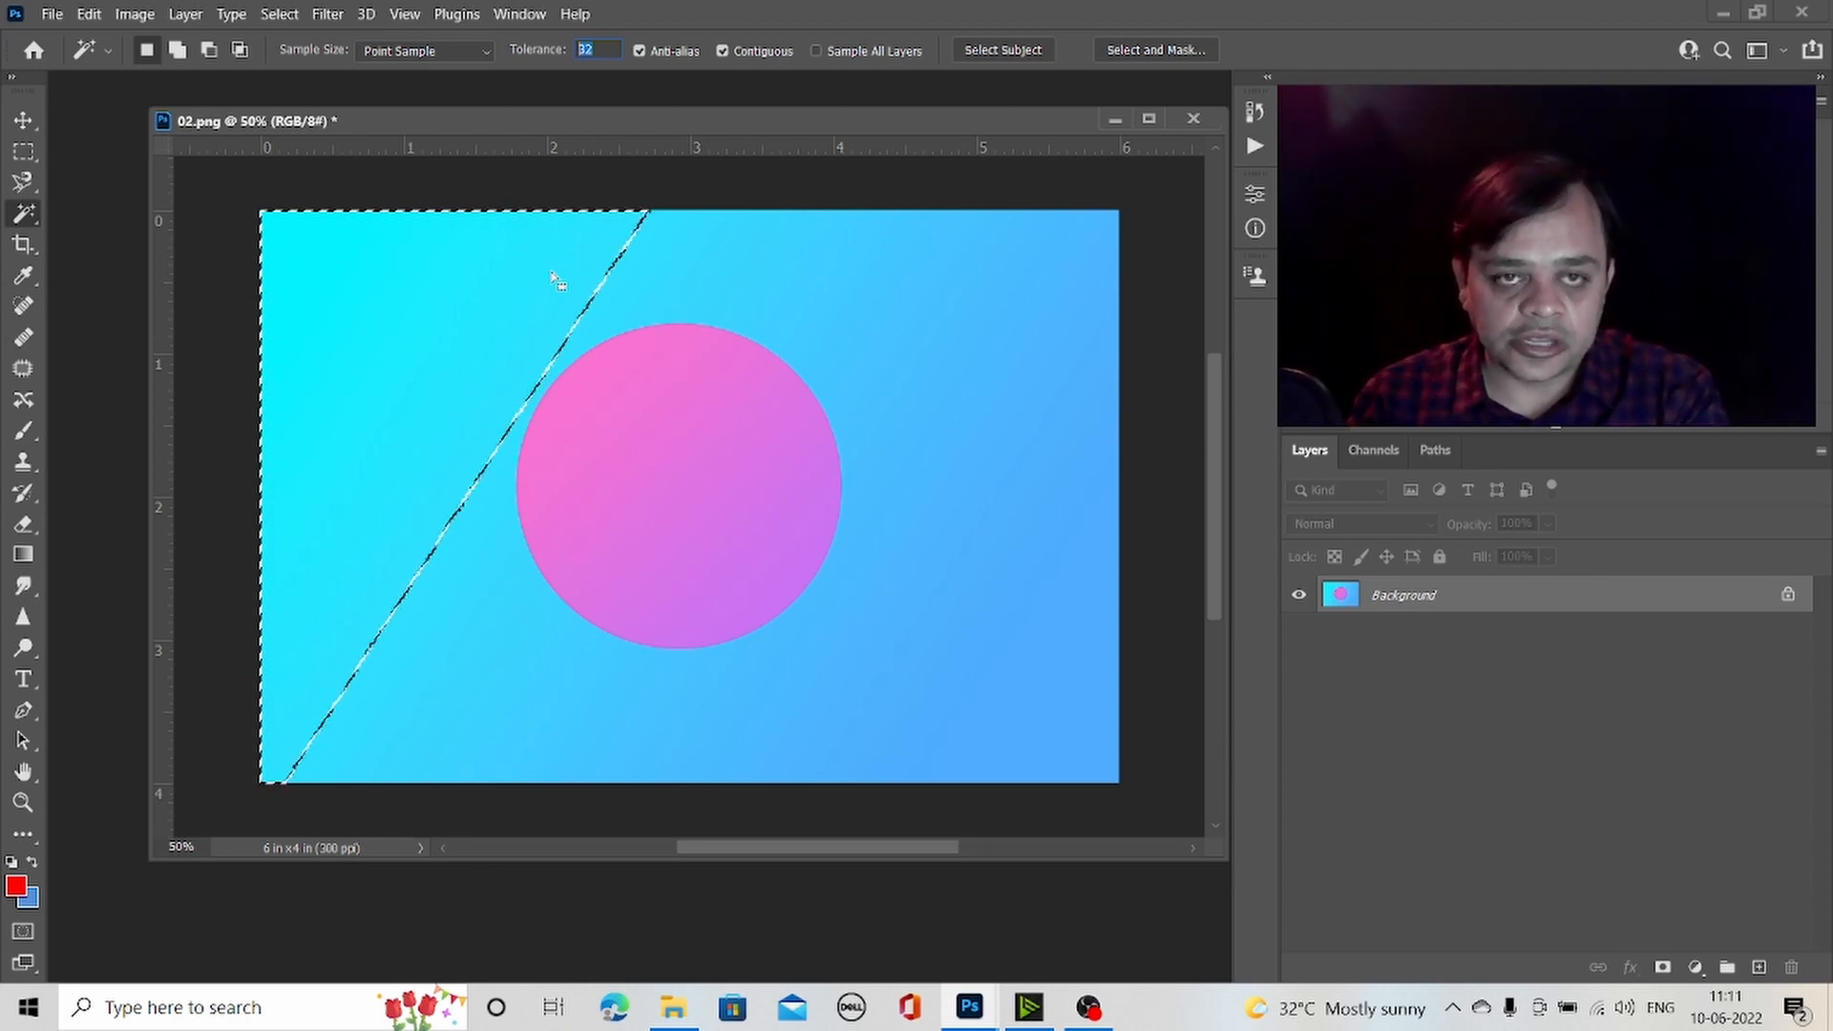
left_click(581, 59)
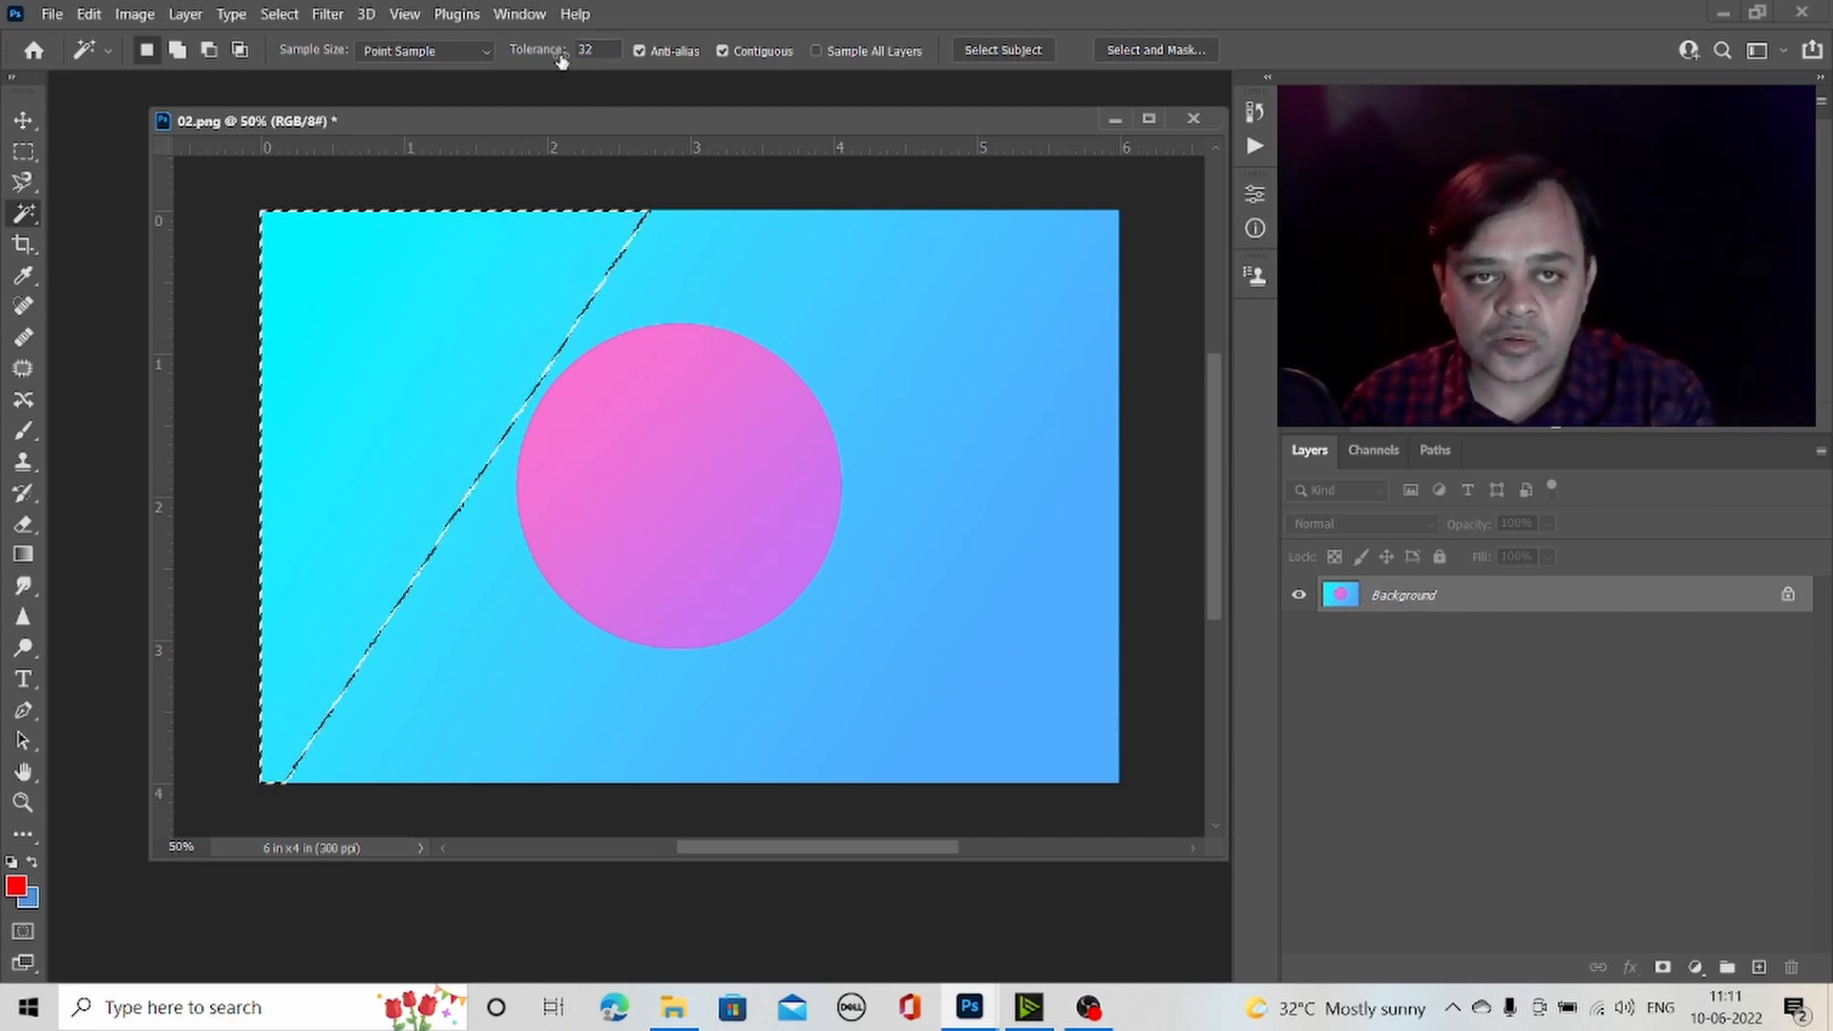
left_click_drag(552, 55, 530, 55)
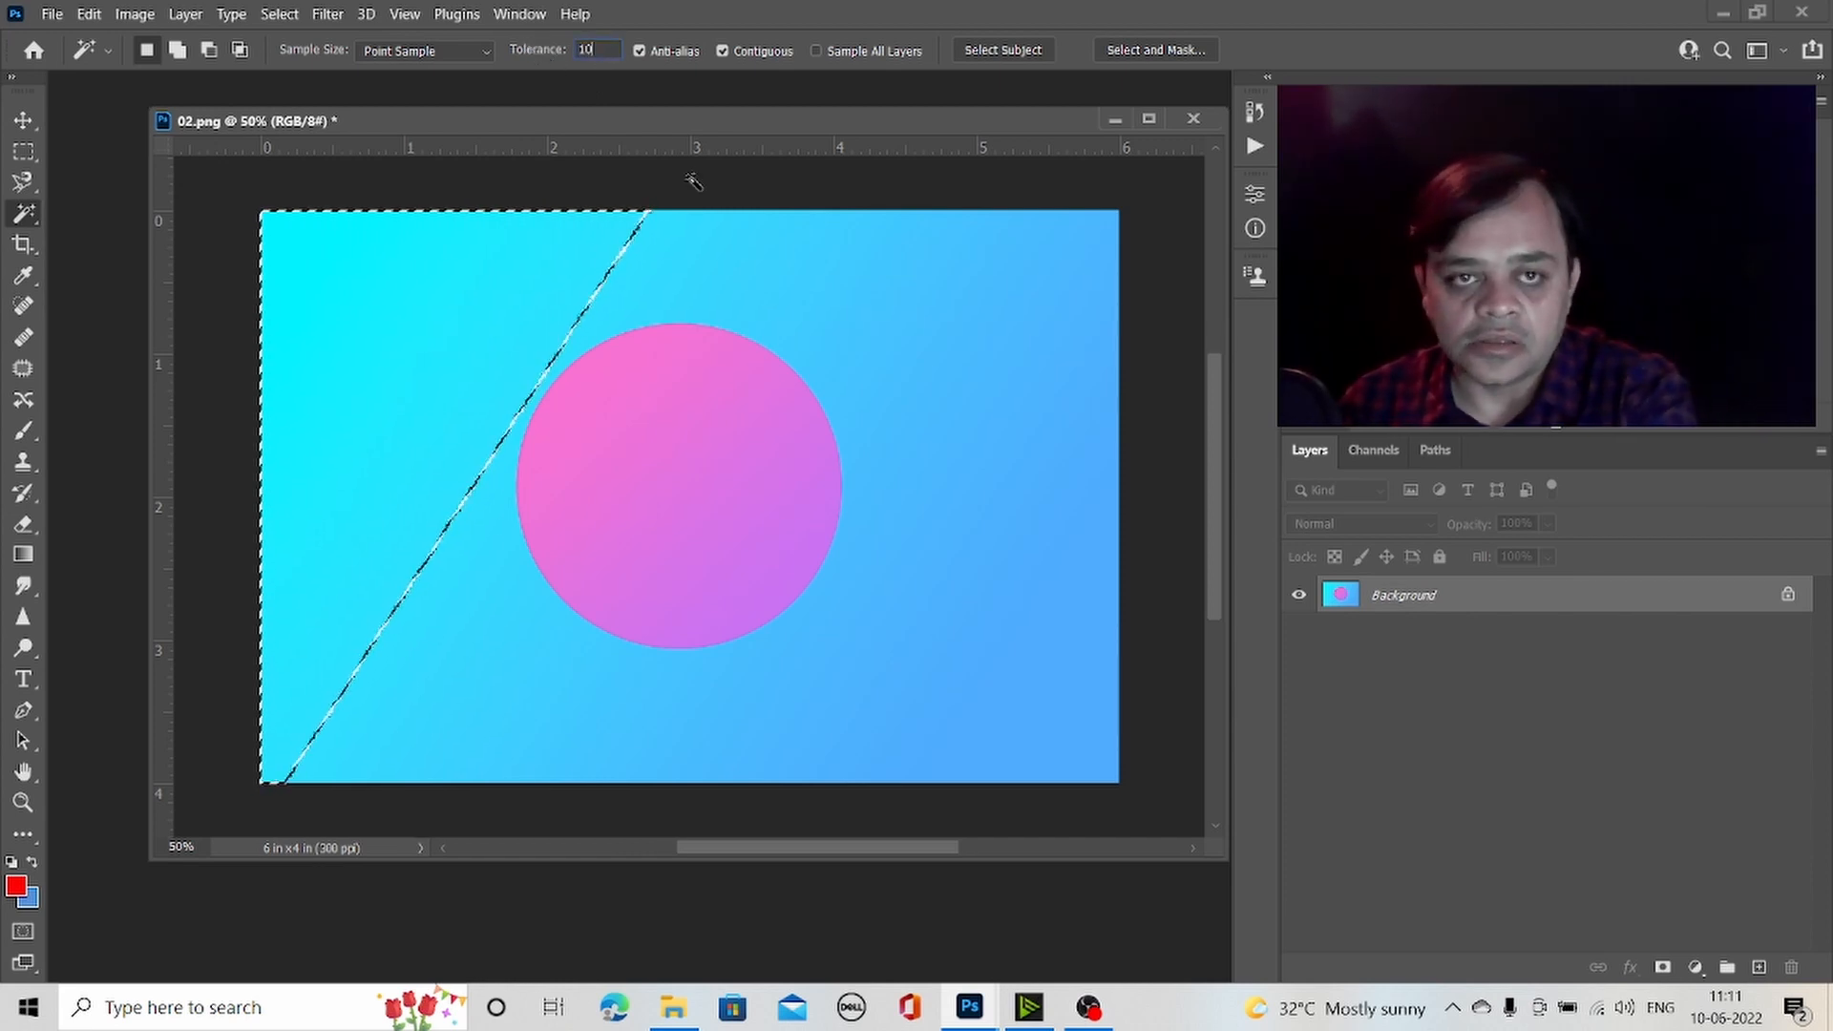
left_click(893, 357)
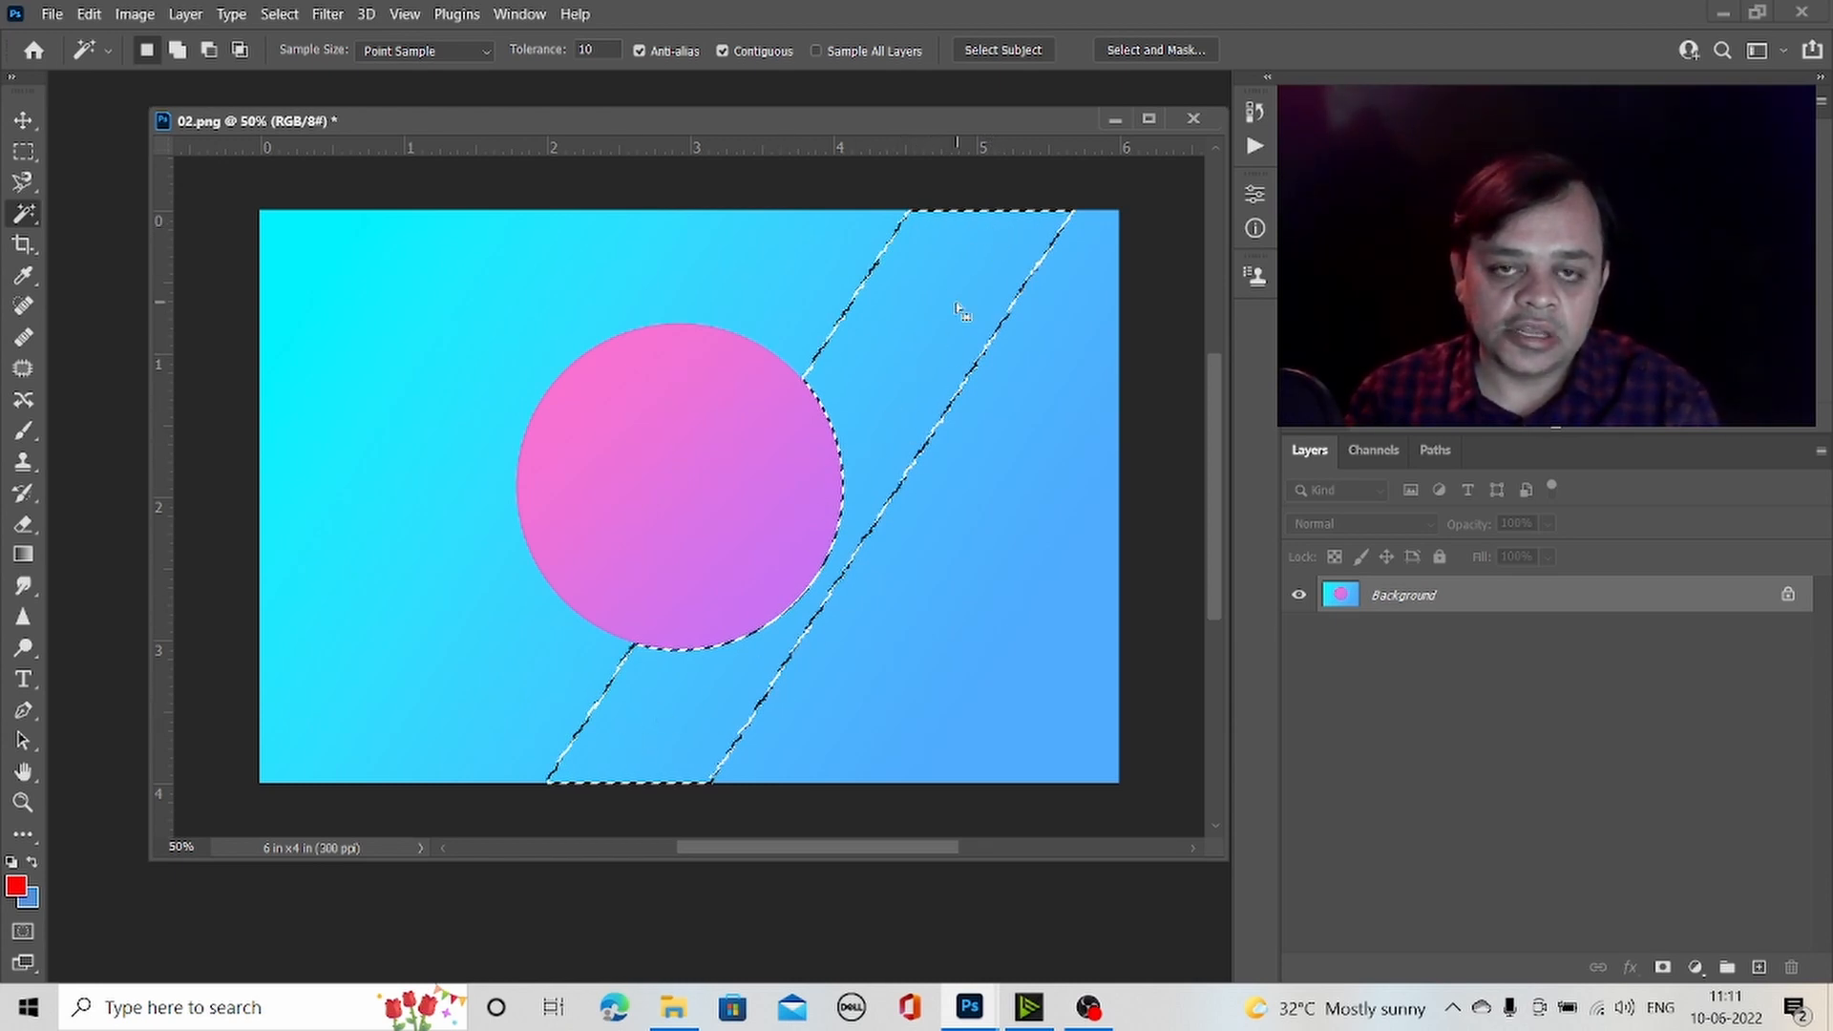
- Set the Magic Wand tolerance to 255 and make a new selection from the blue background above the circle's upper-right edge
left_click_drag(602, 51, 496, 62)
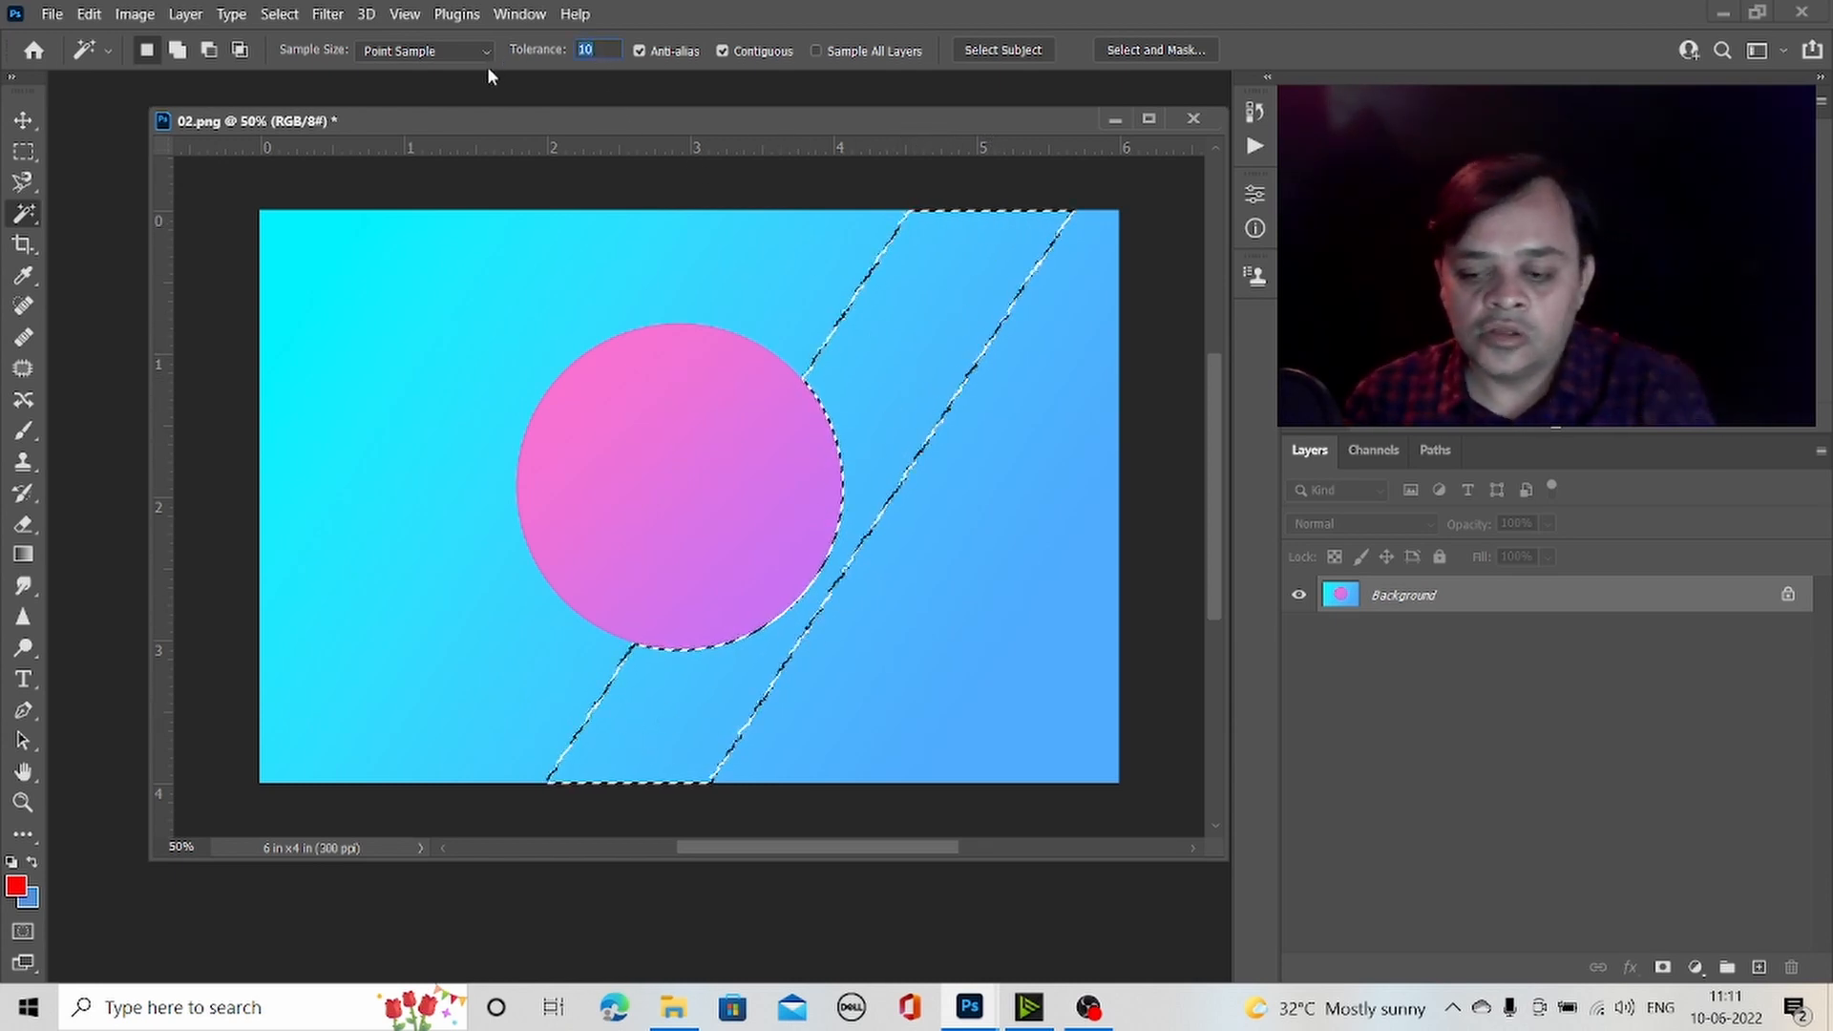
type("255")
left_click(828, 279)
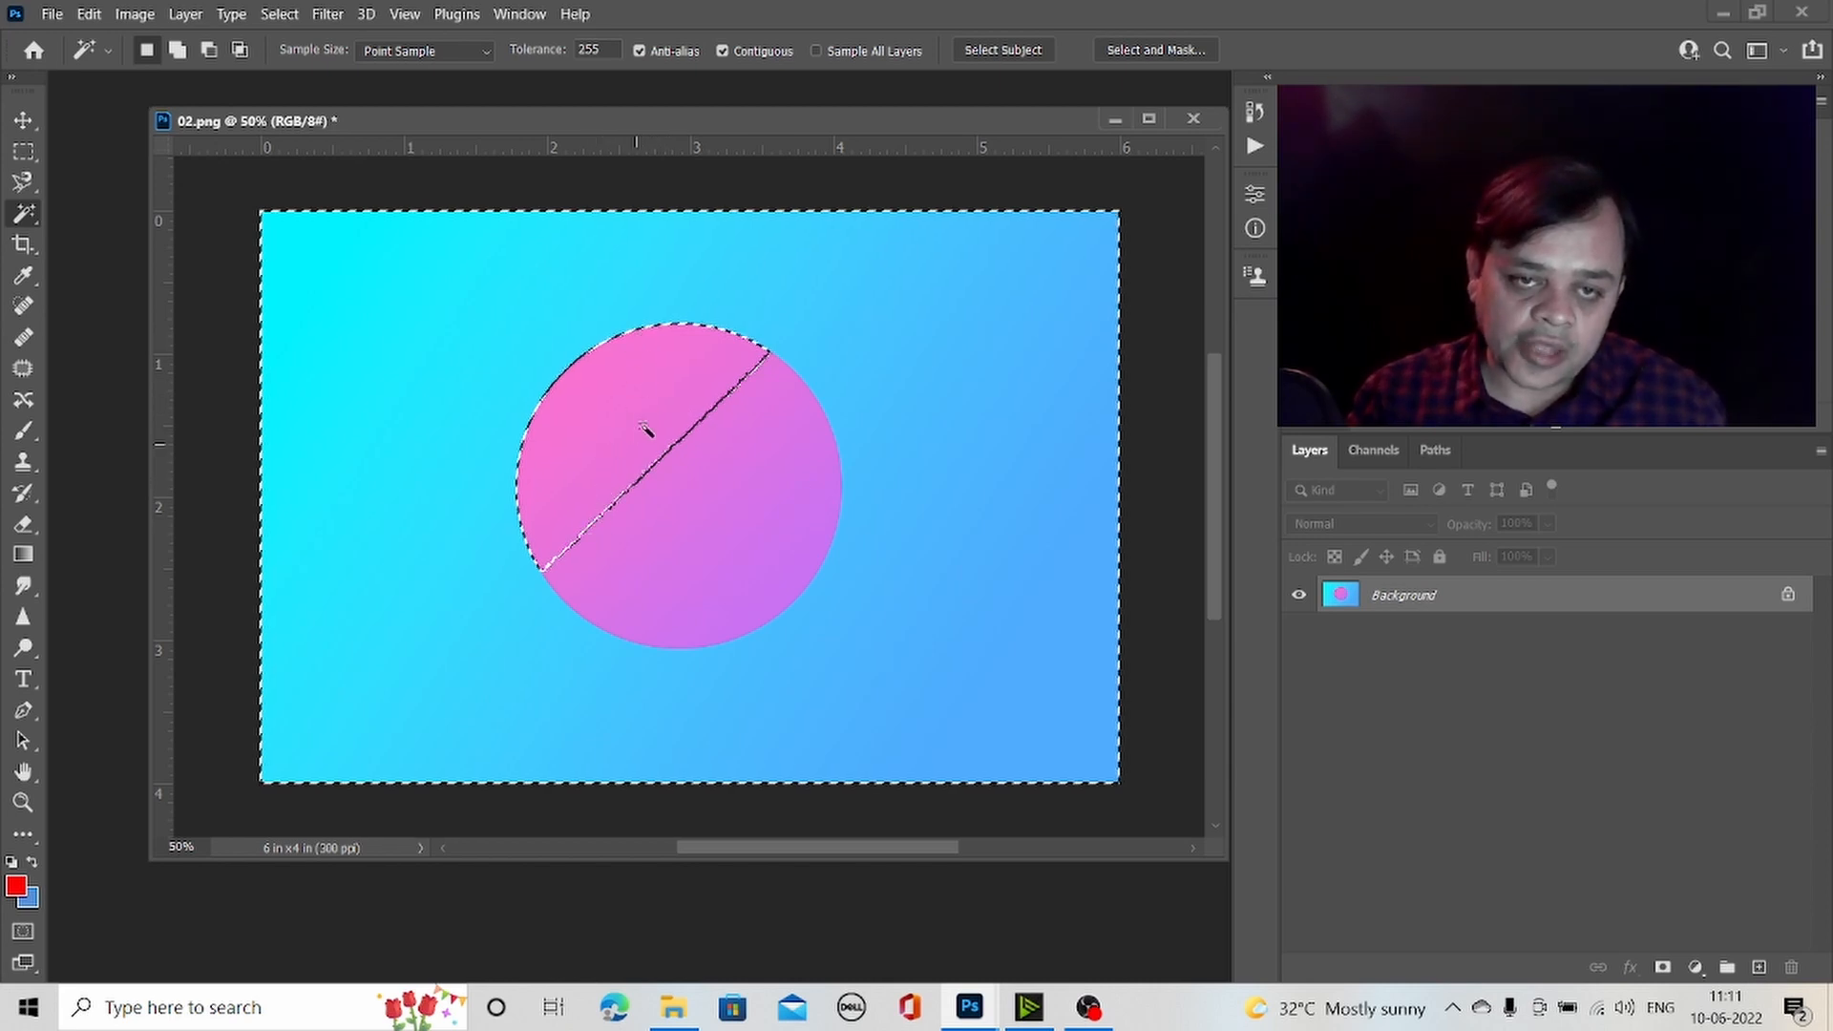
- Set the Magic Wand tolerance to 50 and make a new selection from the cyan background above the circle's upper-left edge
left_click(590, 50)
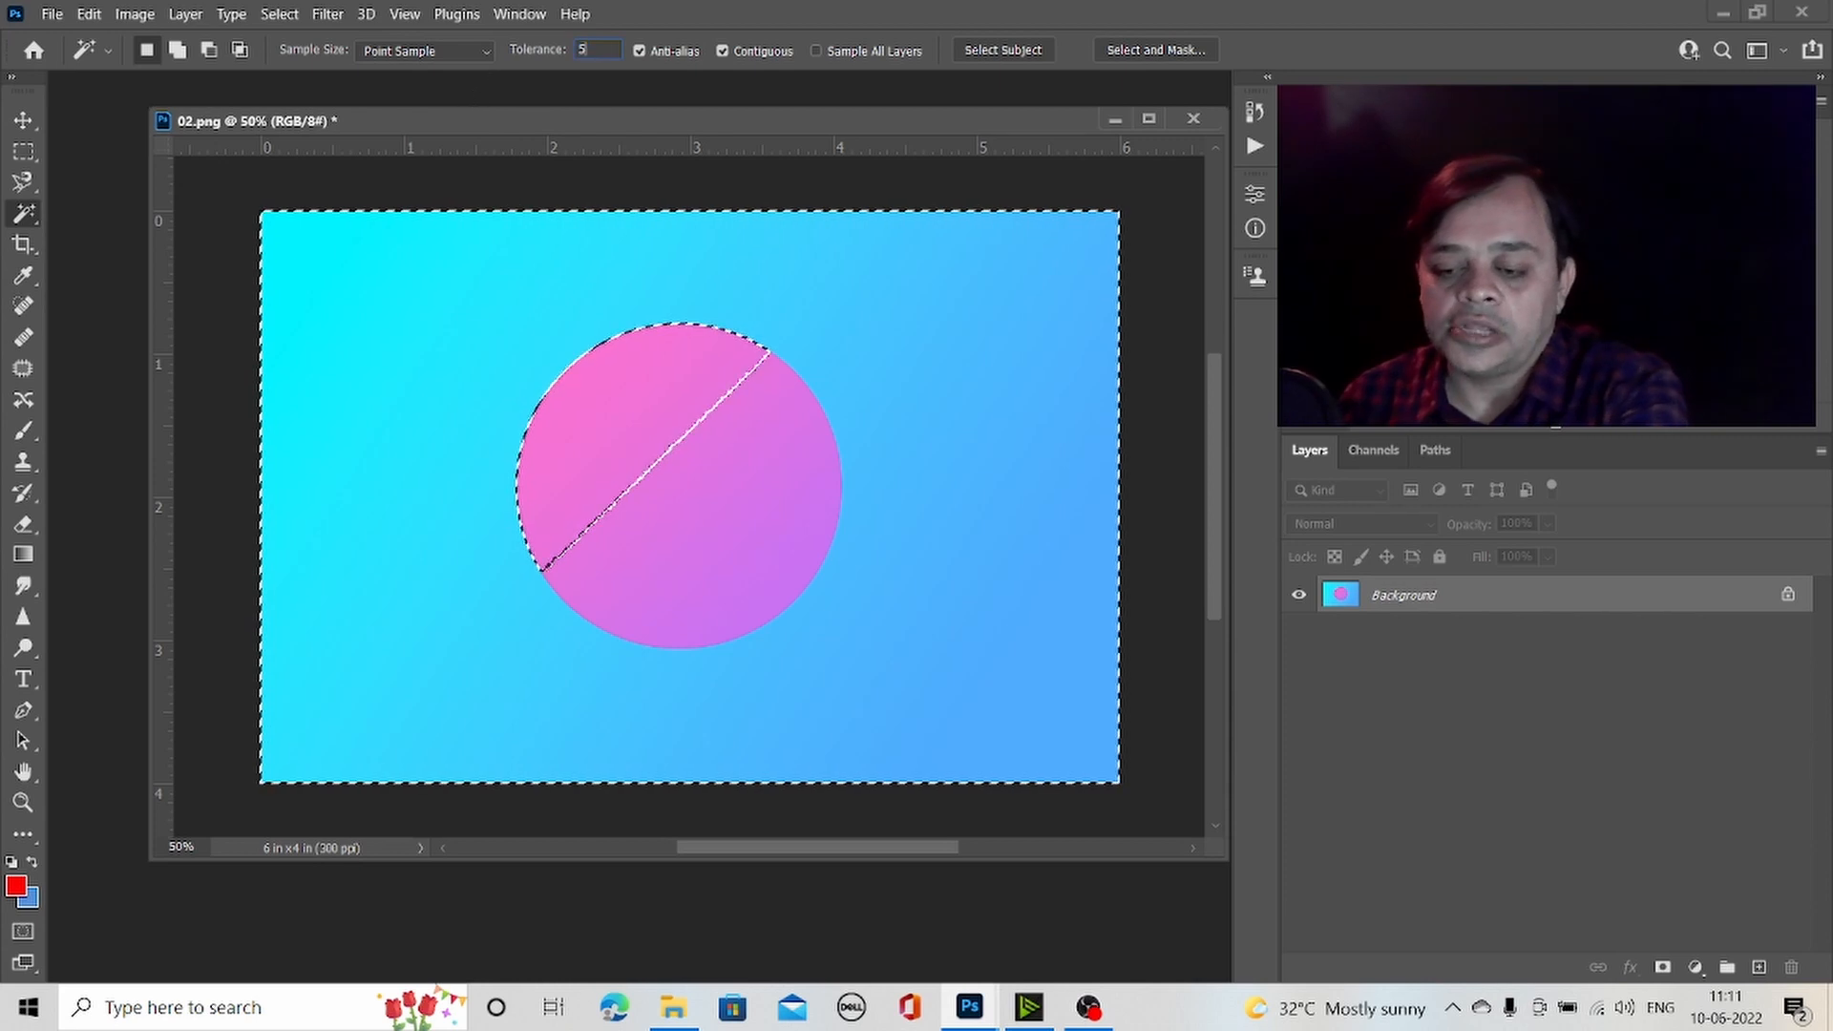
type("50")
left_click(585, 266)
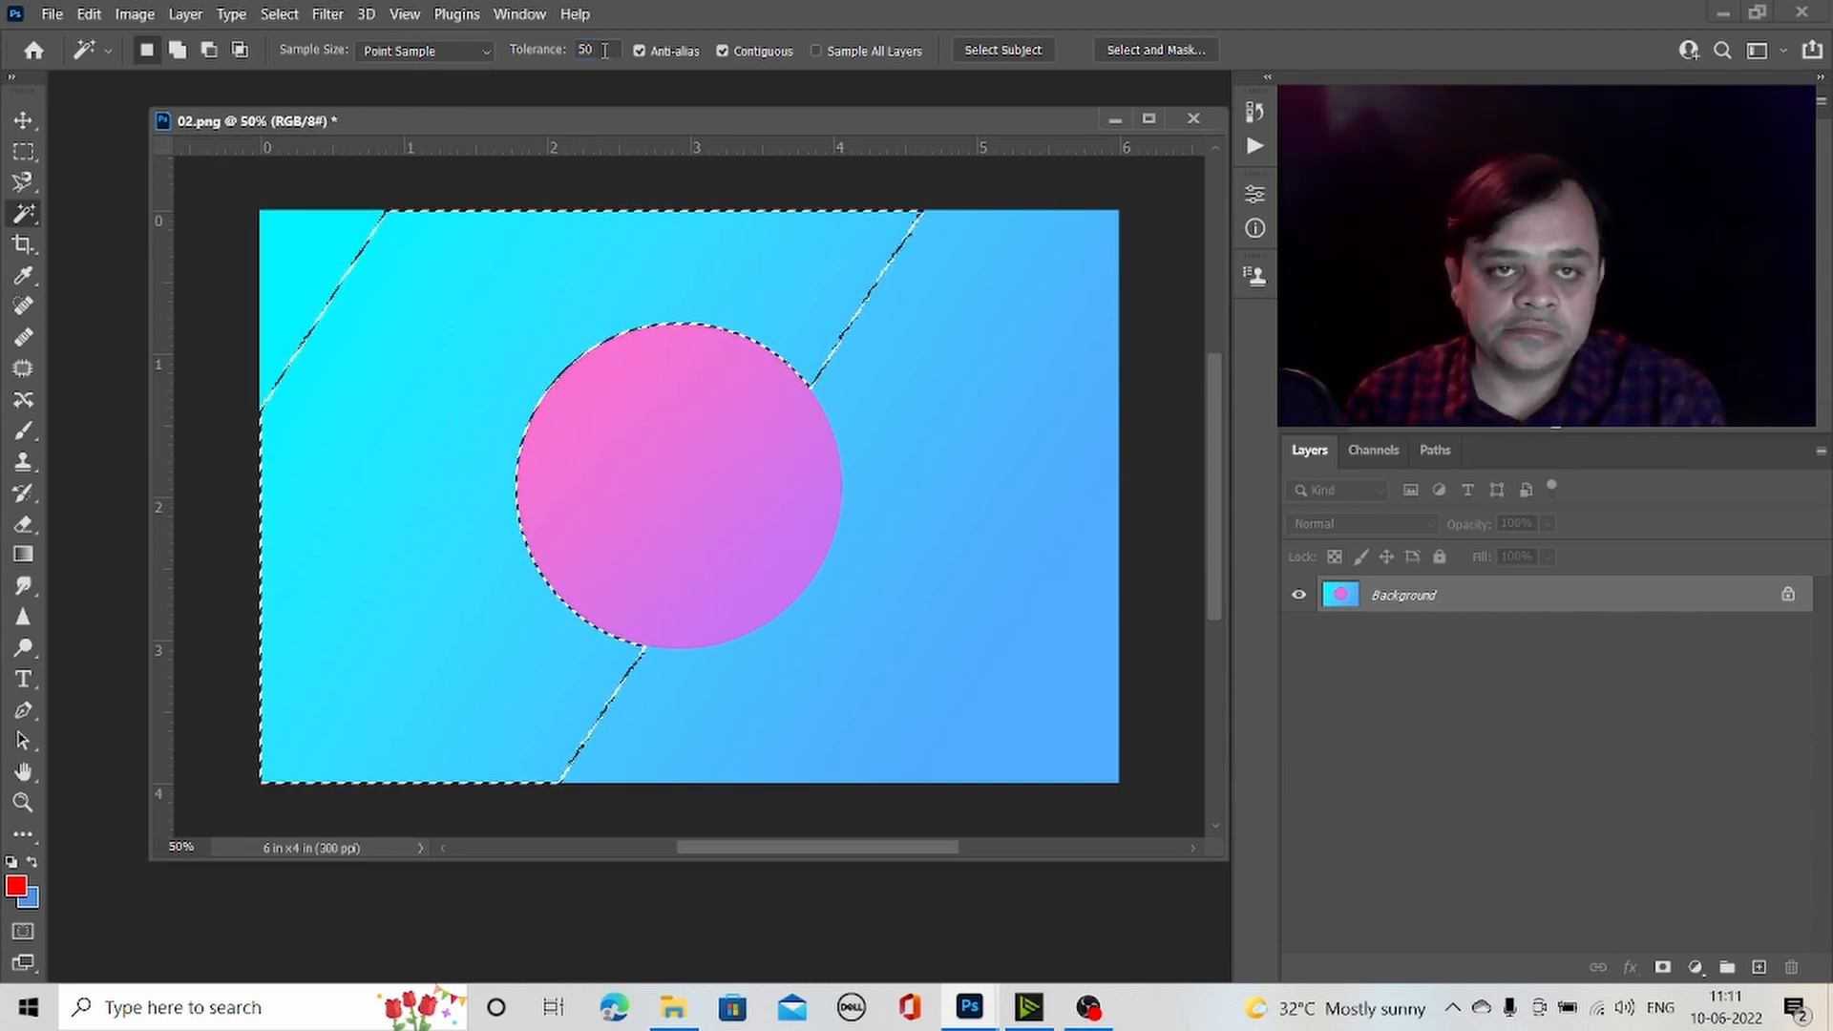
- Set the tolerance to 60, select the blue background around the circle, and add the remaining cyan area to the selection
key("Return")
type("60")
key("Return")
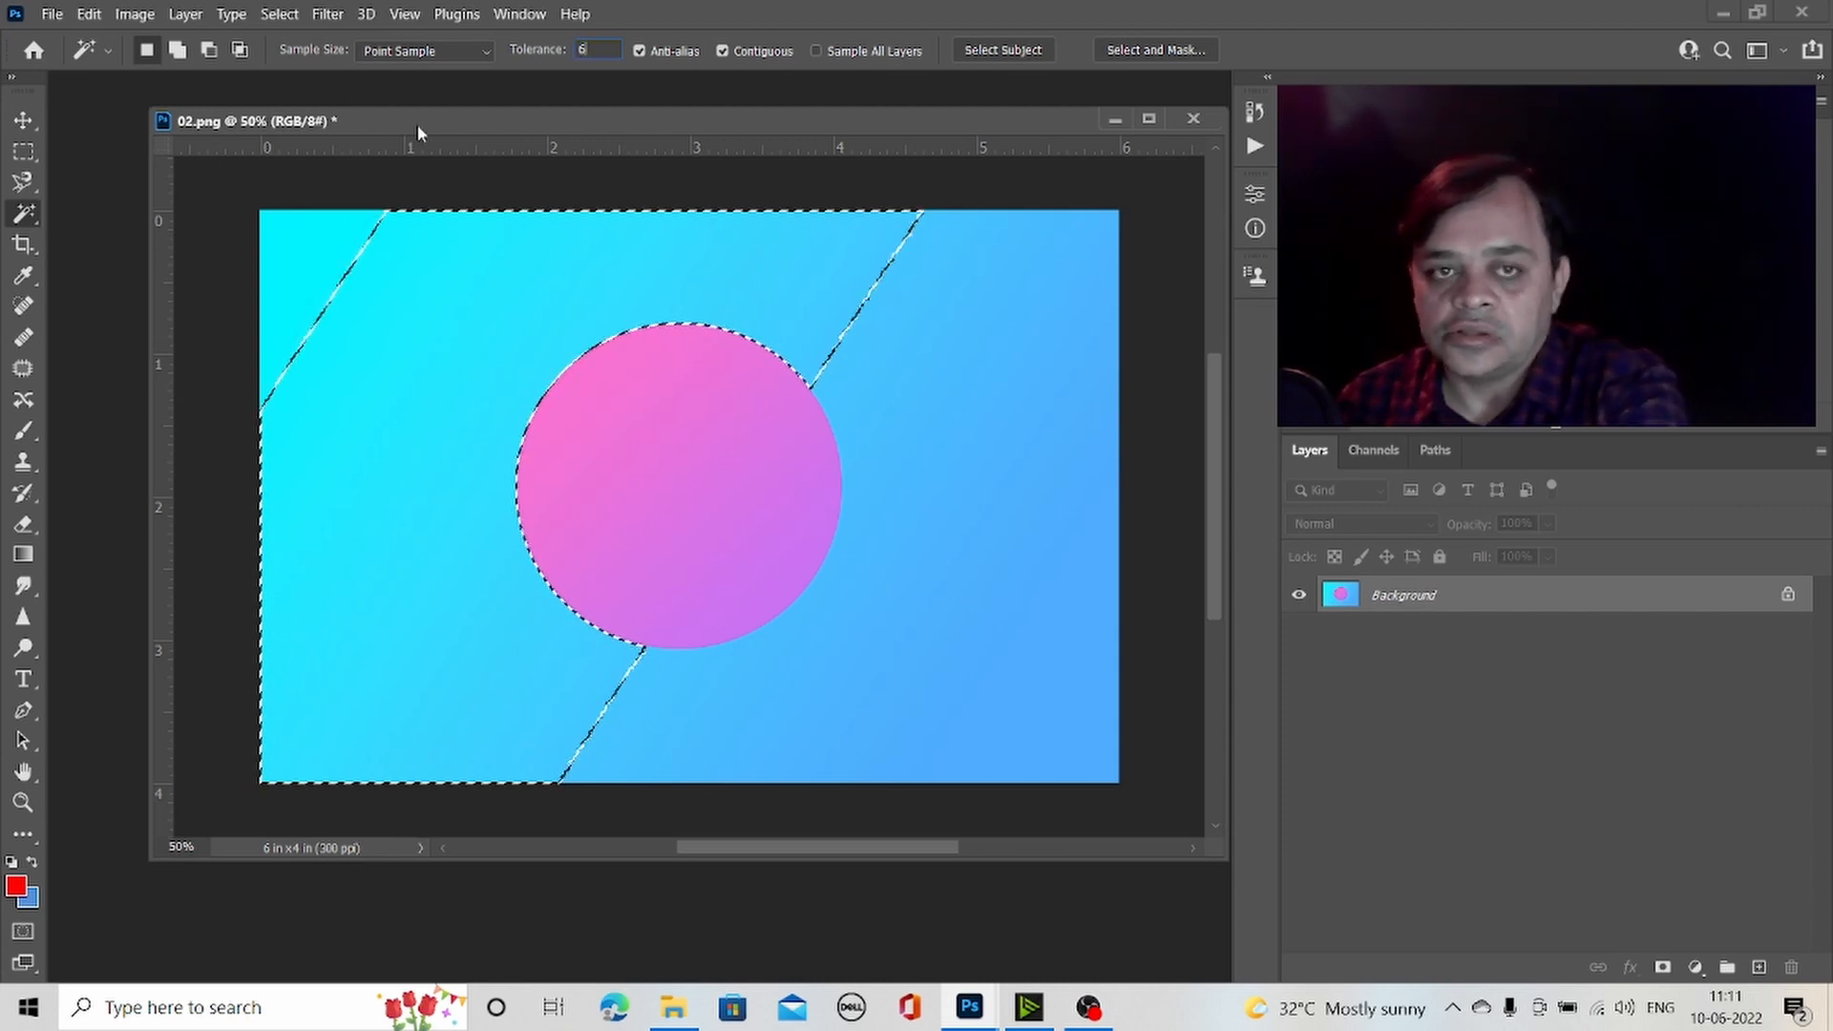
left_click(439, 299)
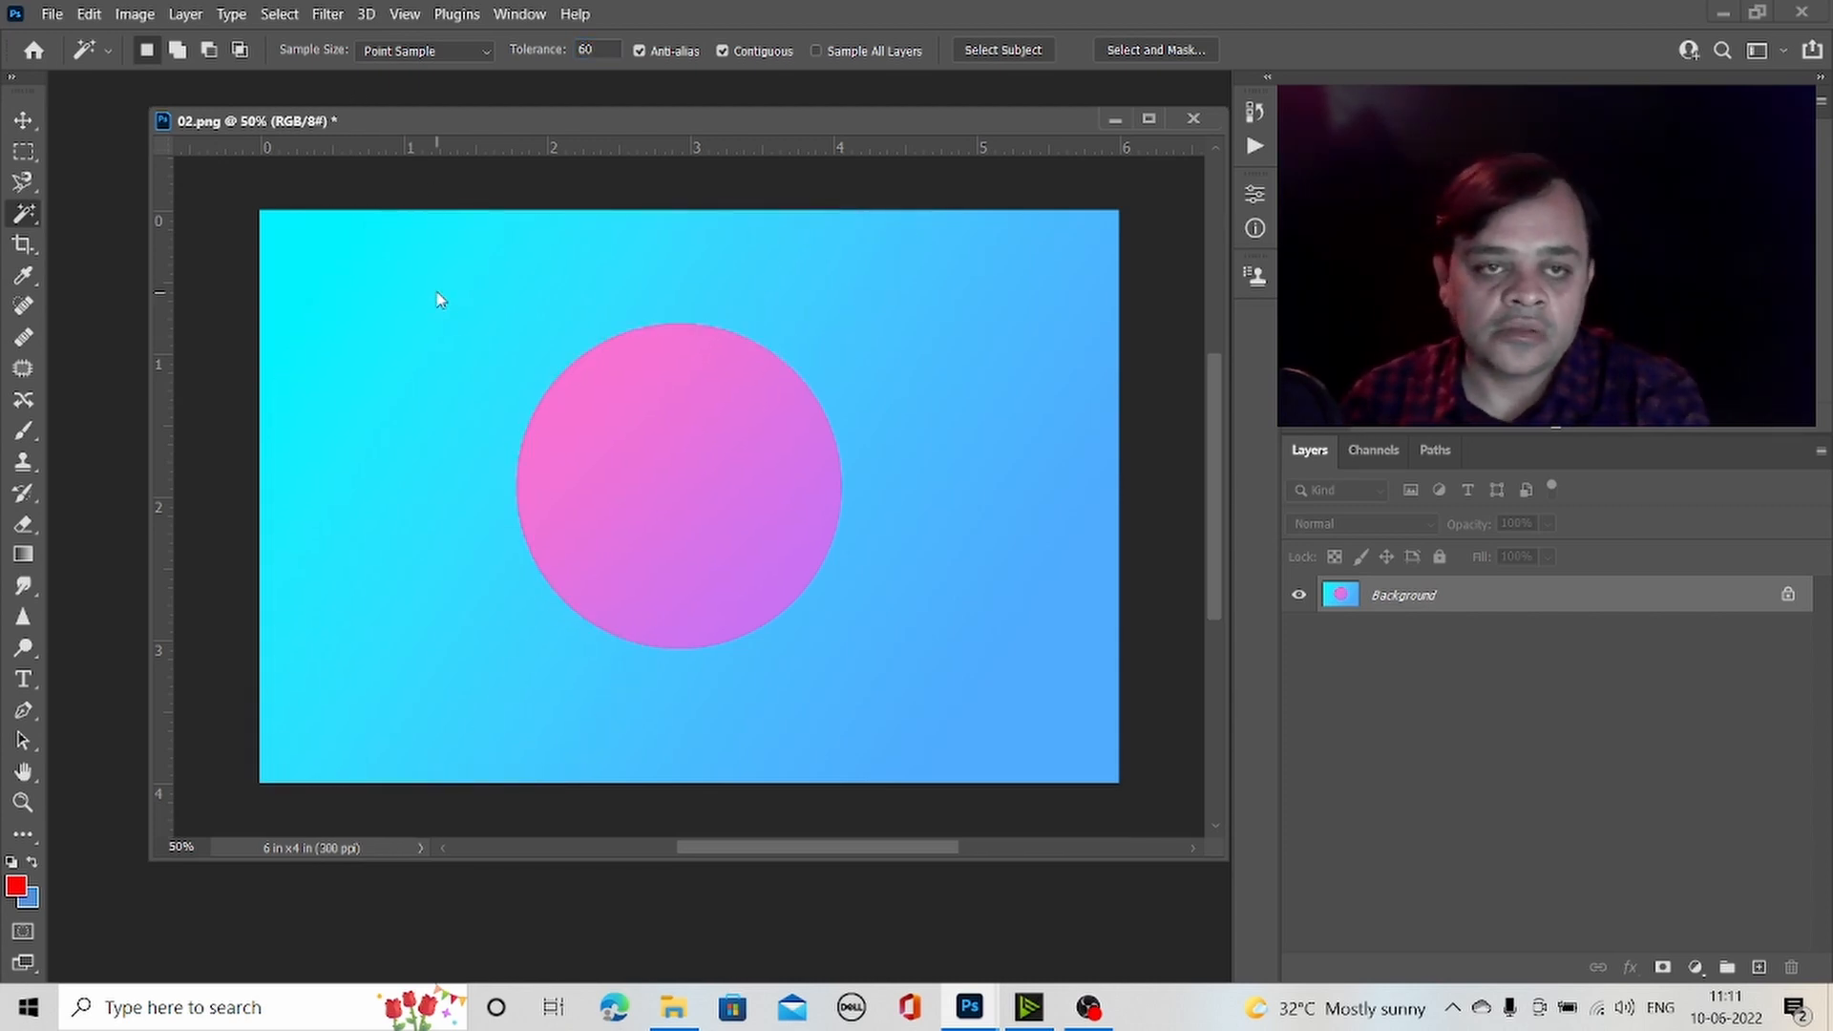
left_click(915, 340)
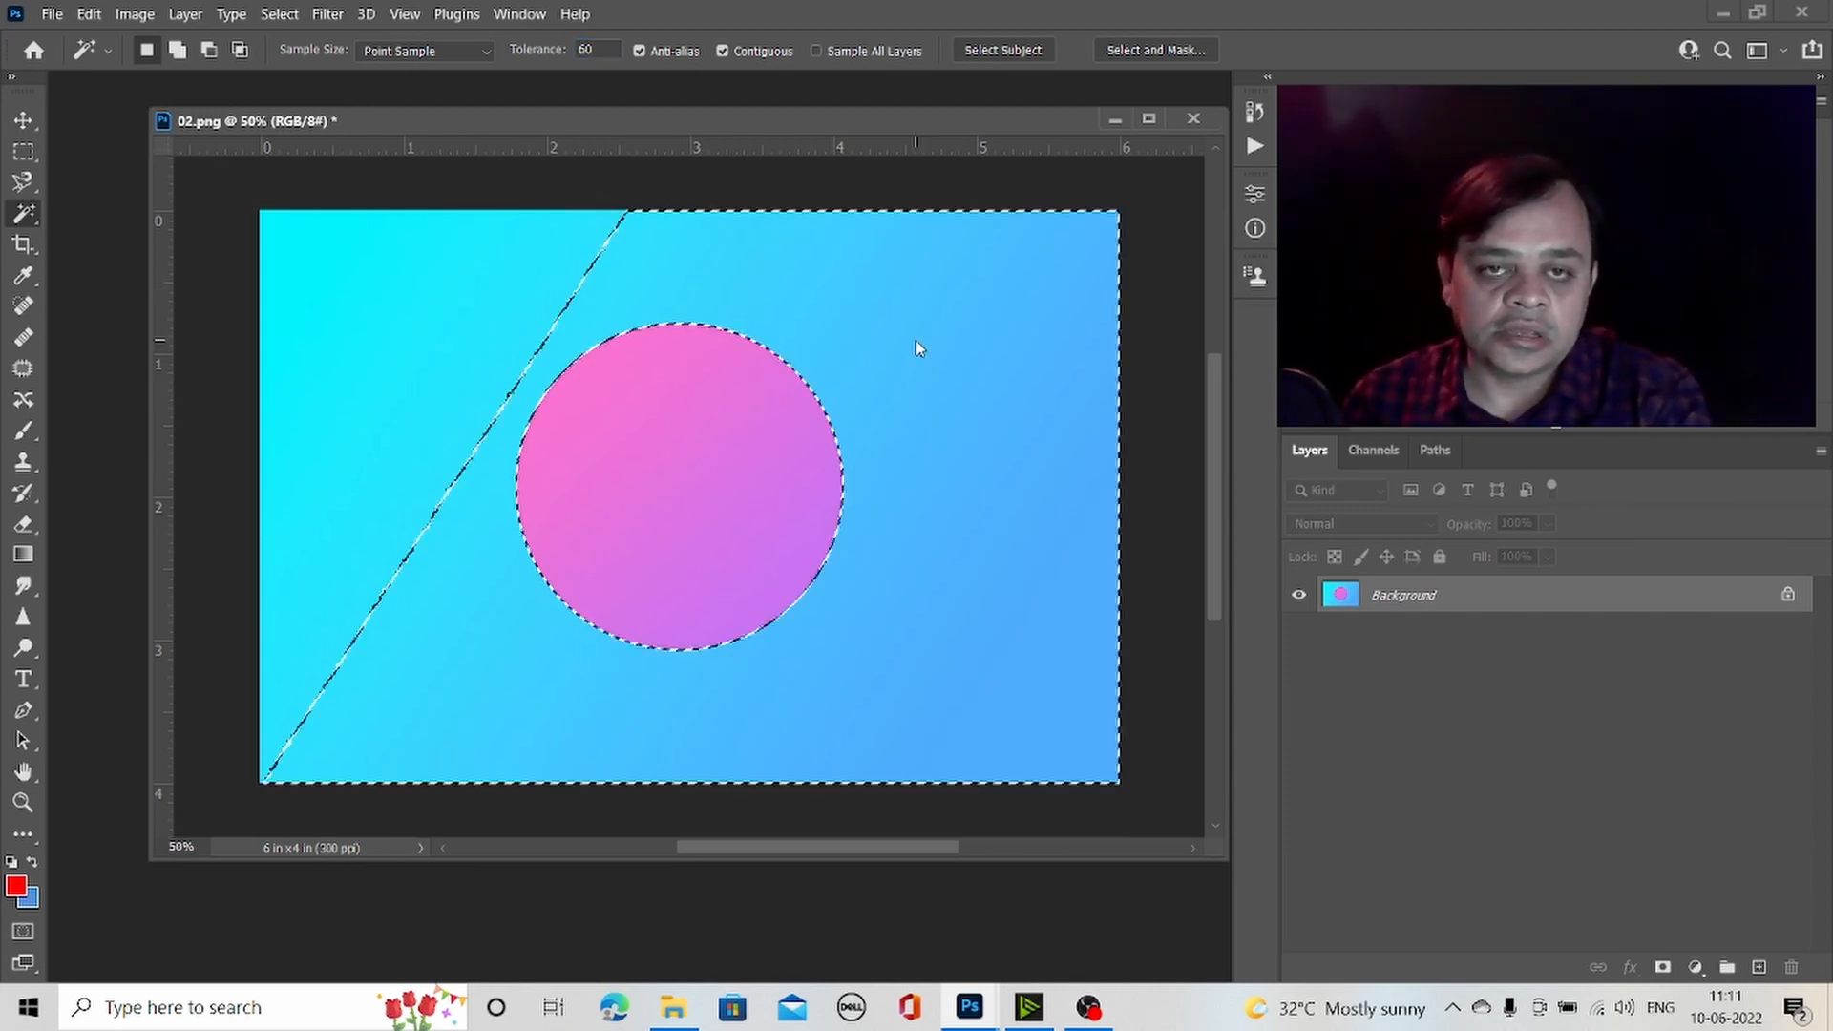
left_click(556, 284, "shift")
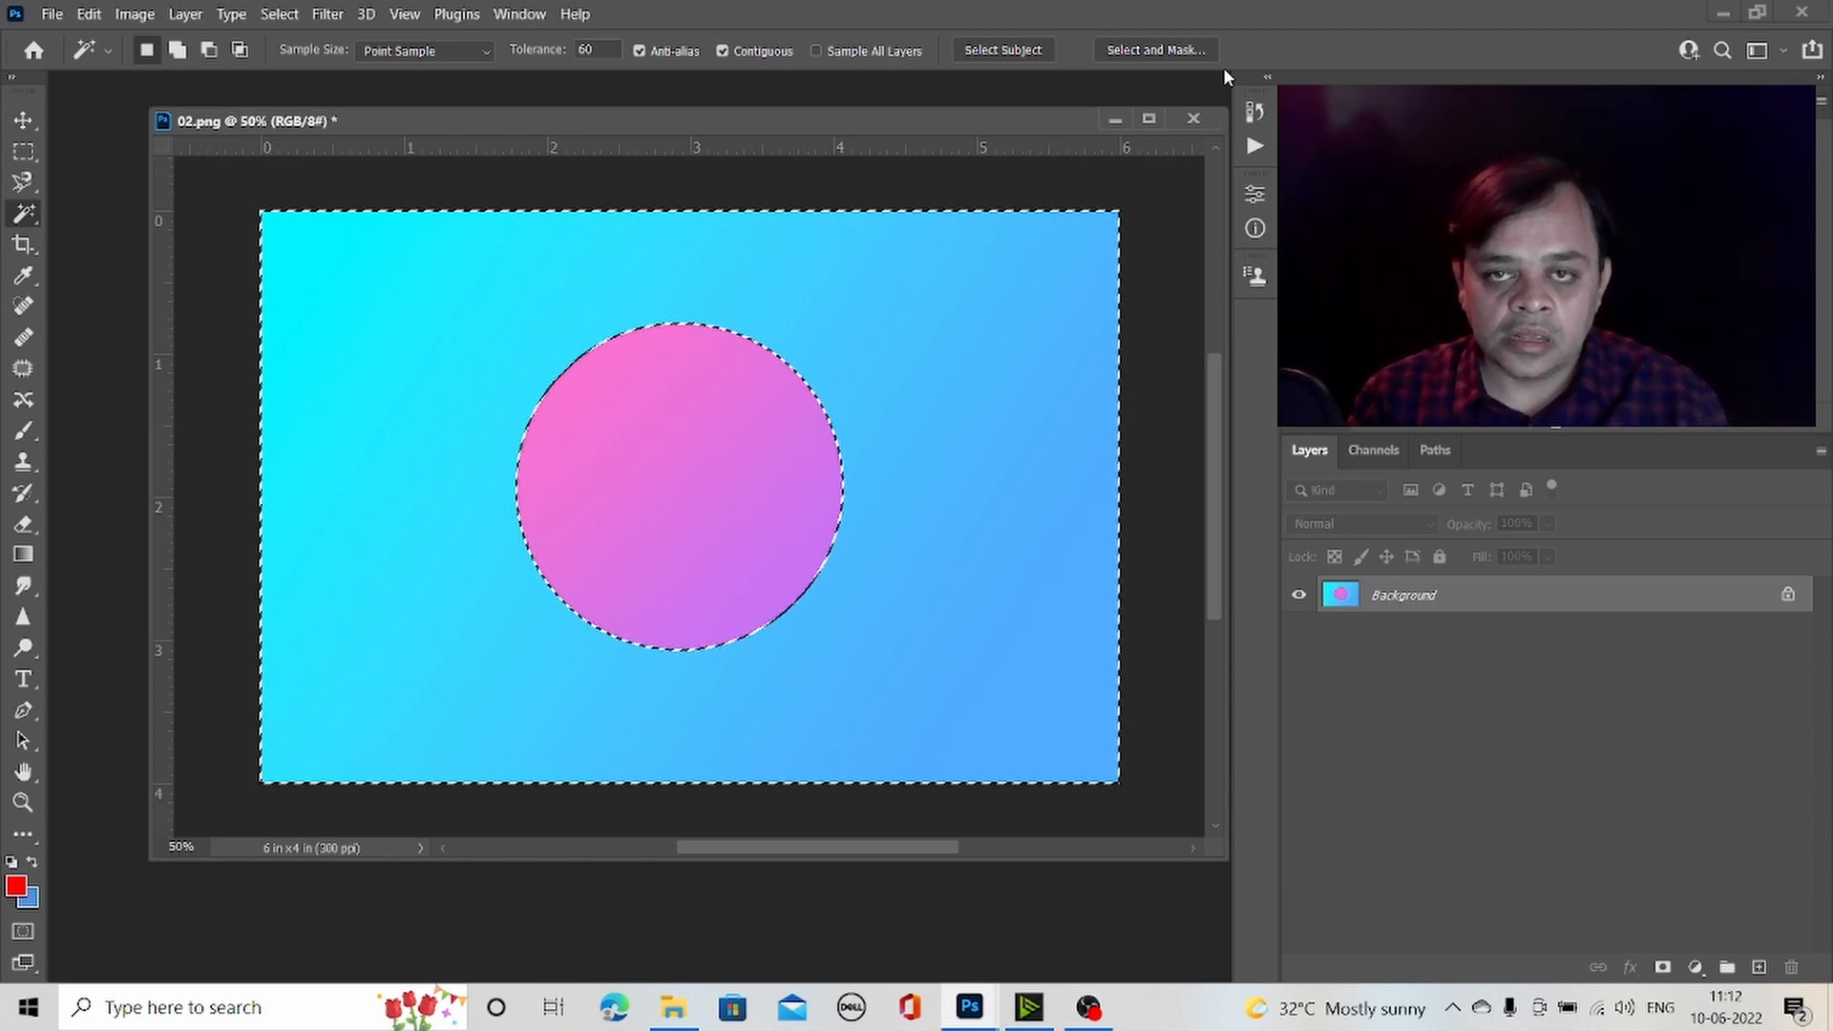
- Clear the background selection with the Rectangular Marquee and select the whole pink circle with the Magic Wand
left_click(28, 155)
left_click(772, 418)
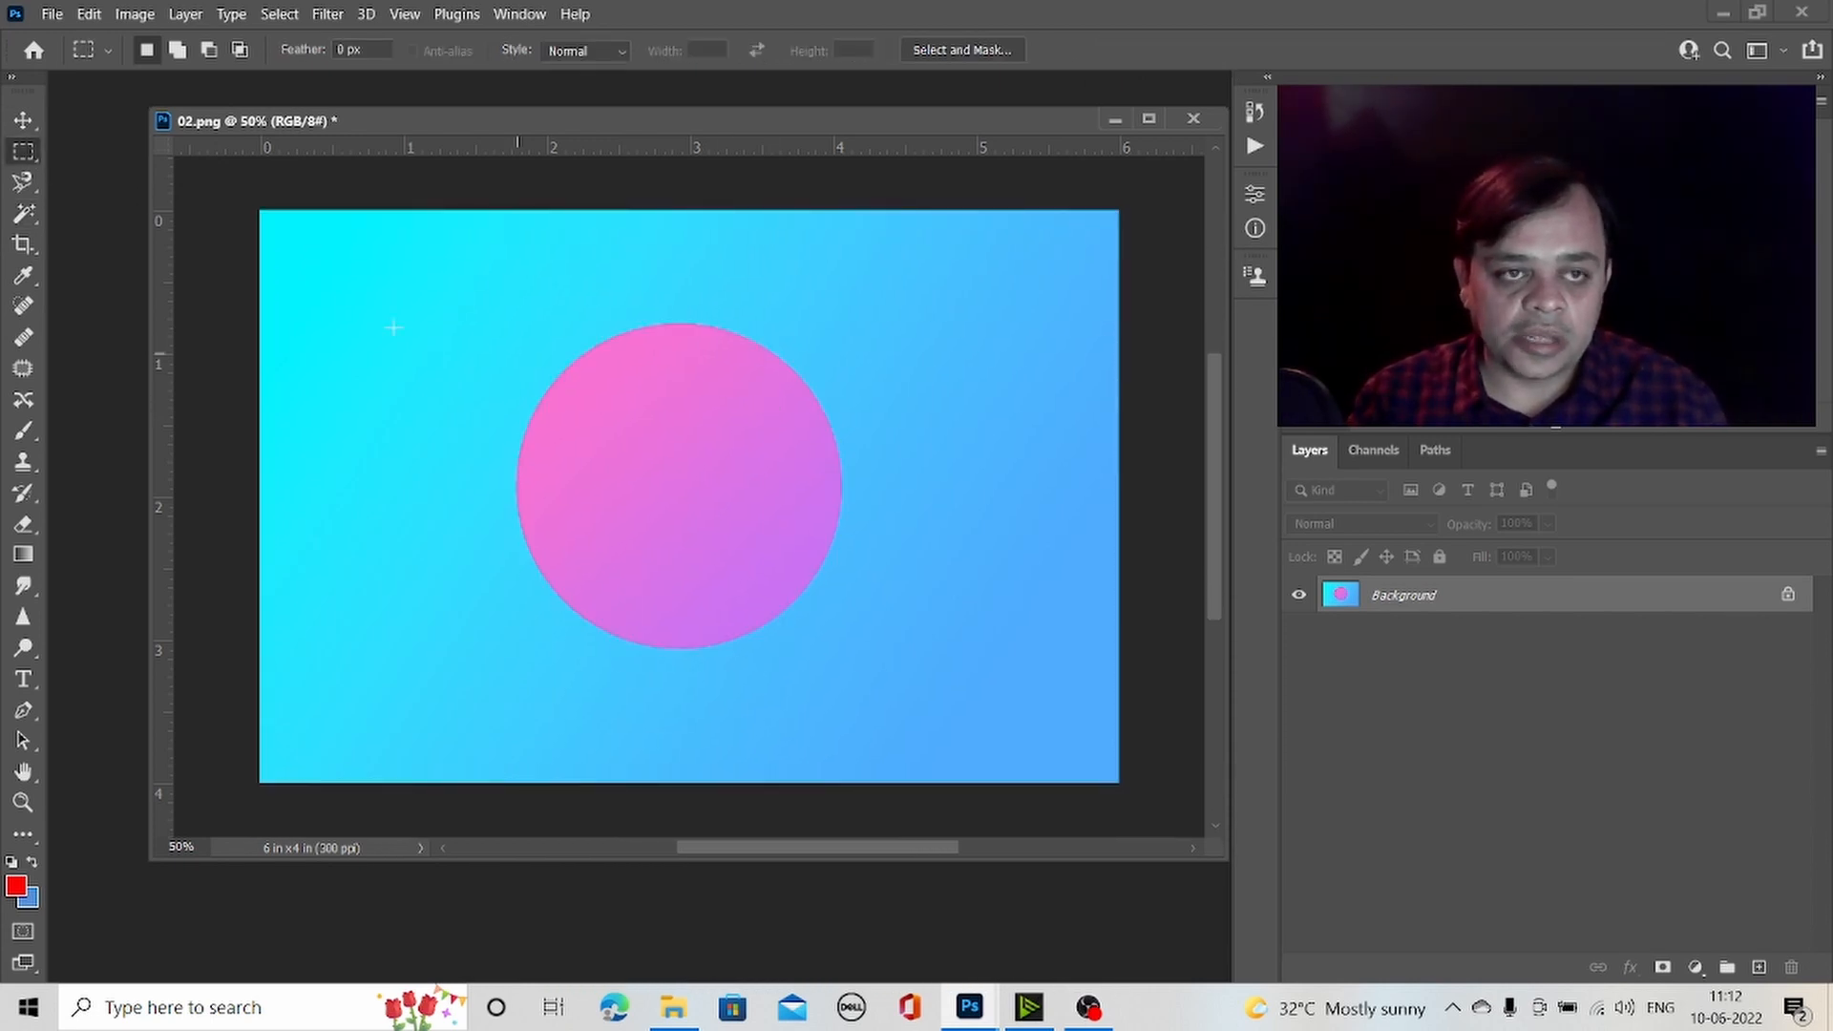
right_click(19, 155)
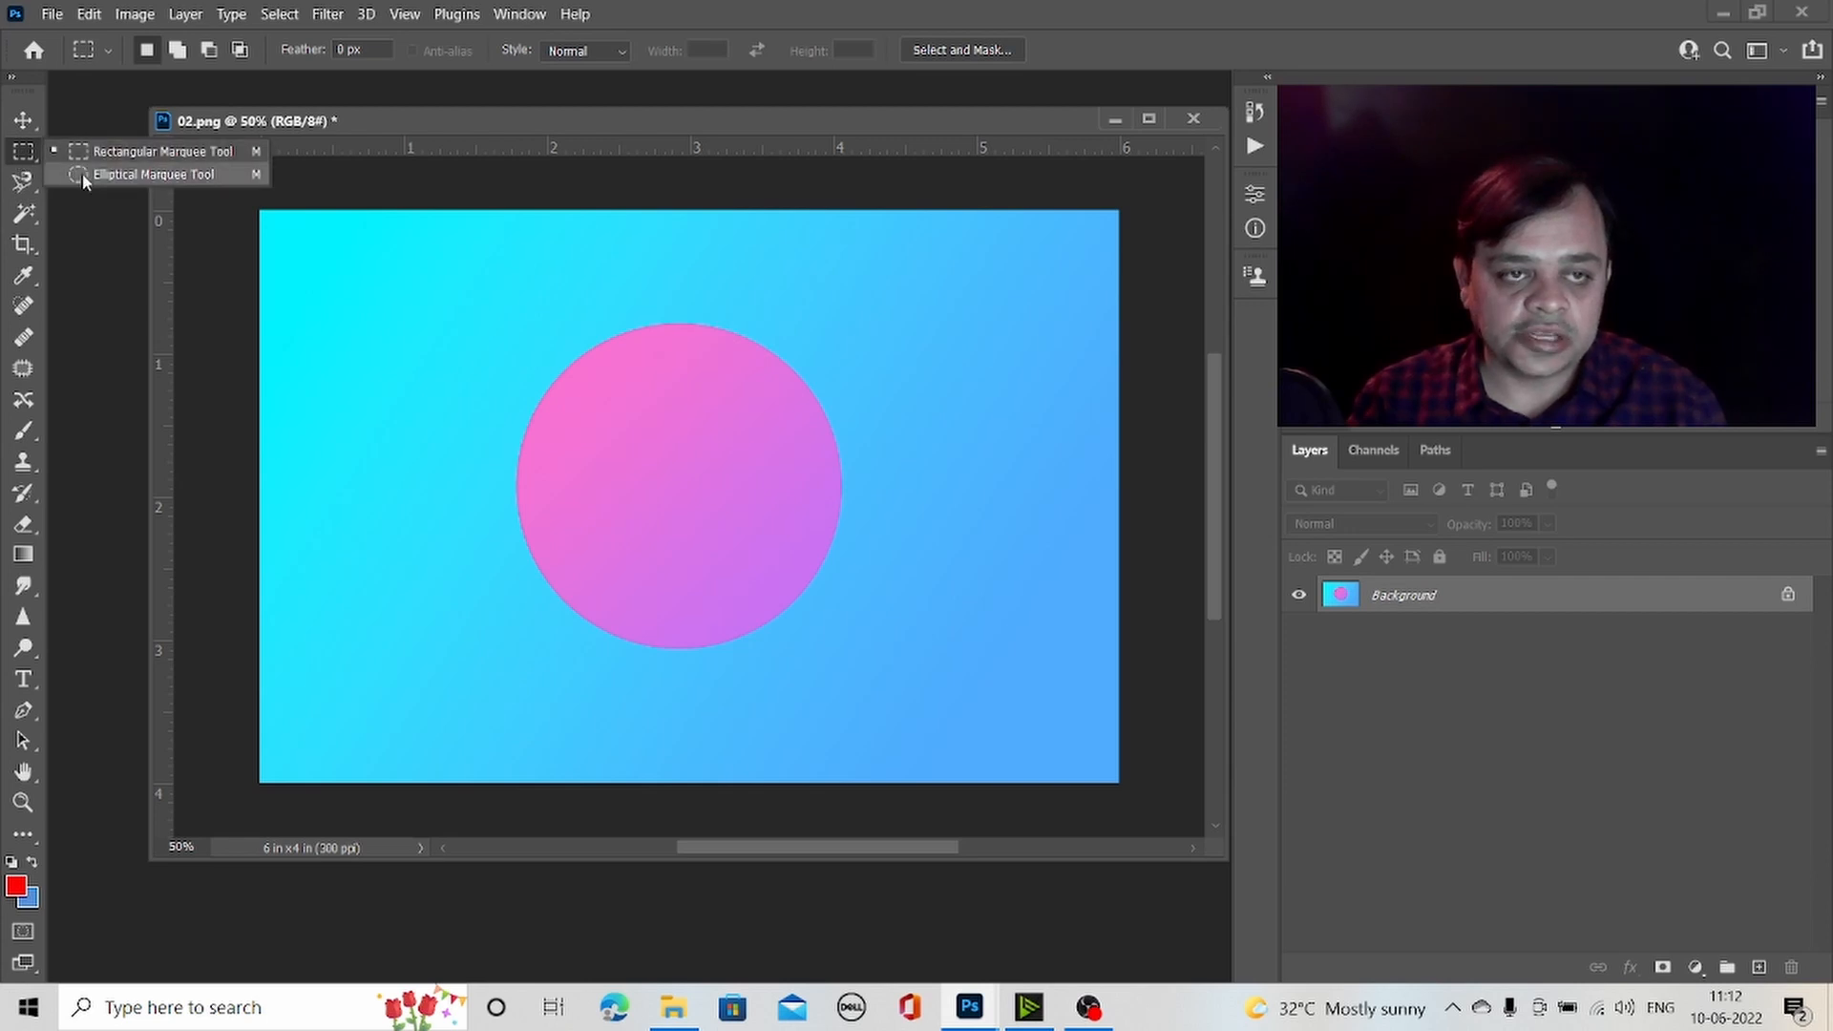
left_click(25, 216)
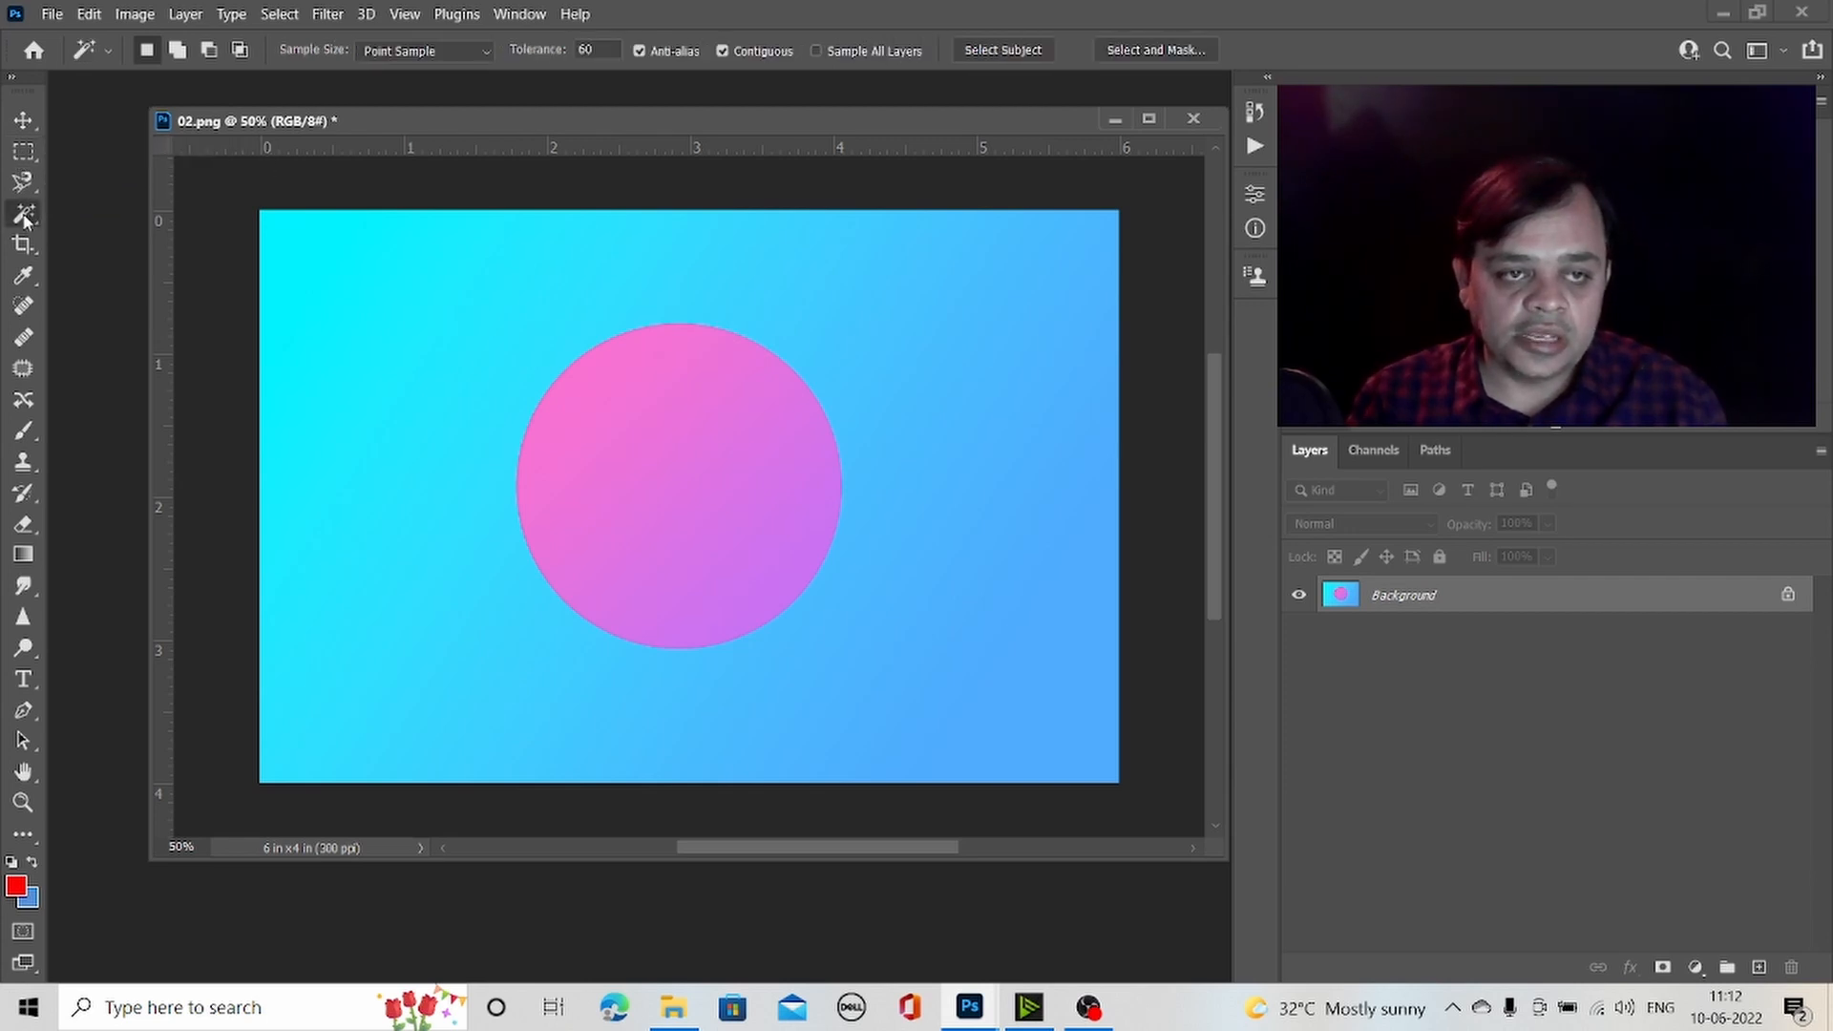
left_click(730, 494)
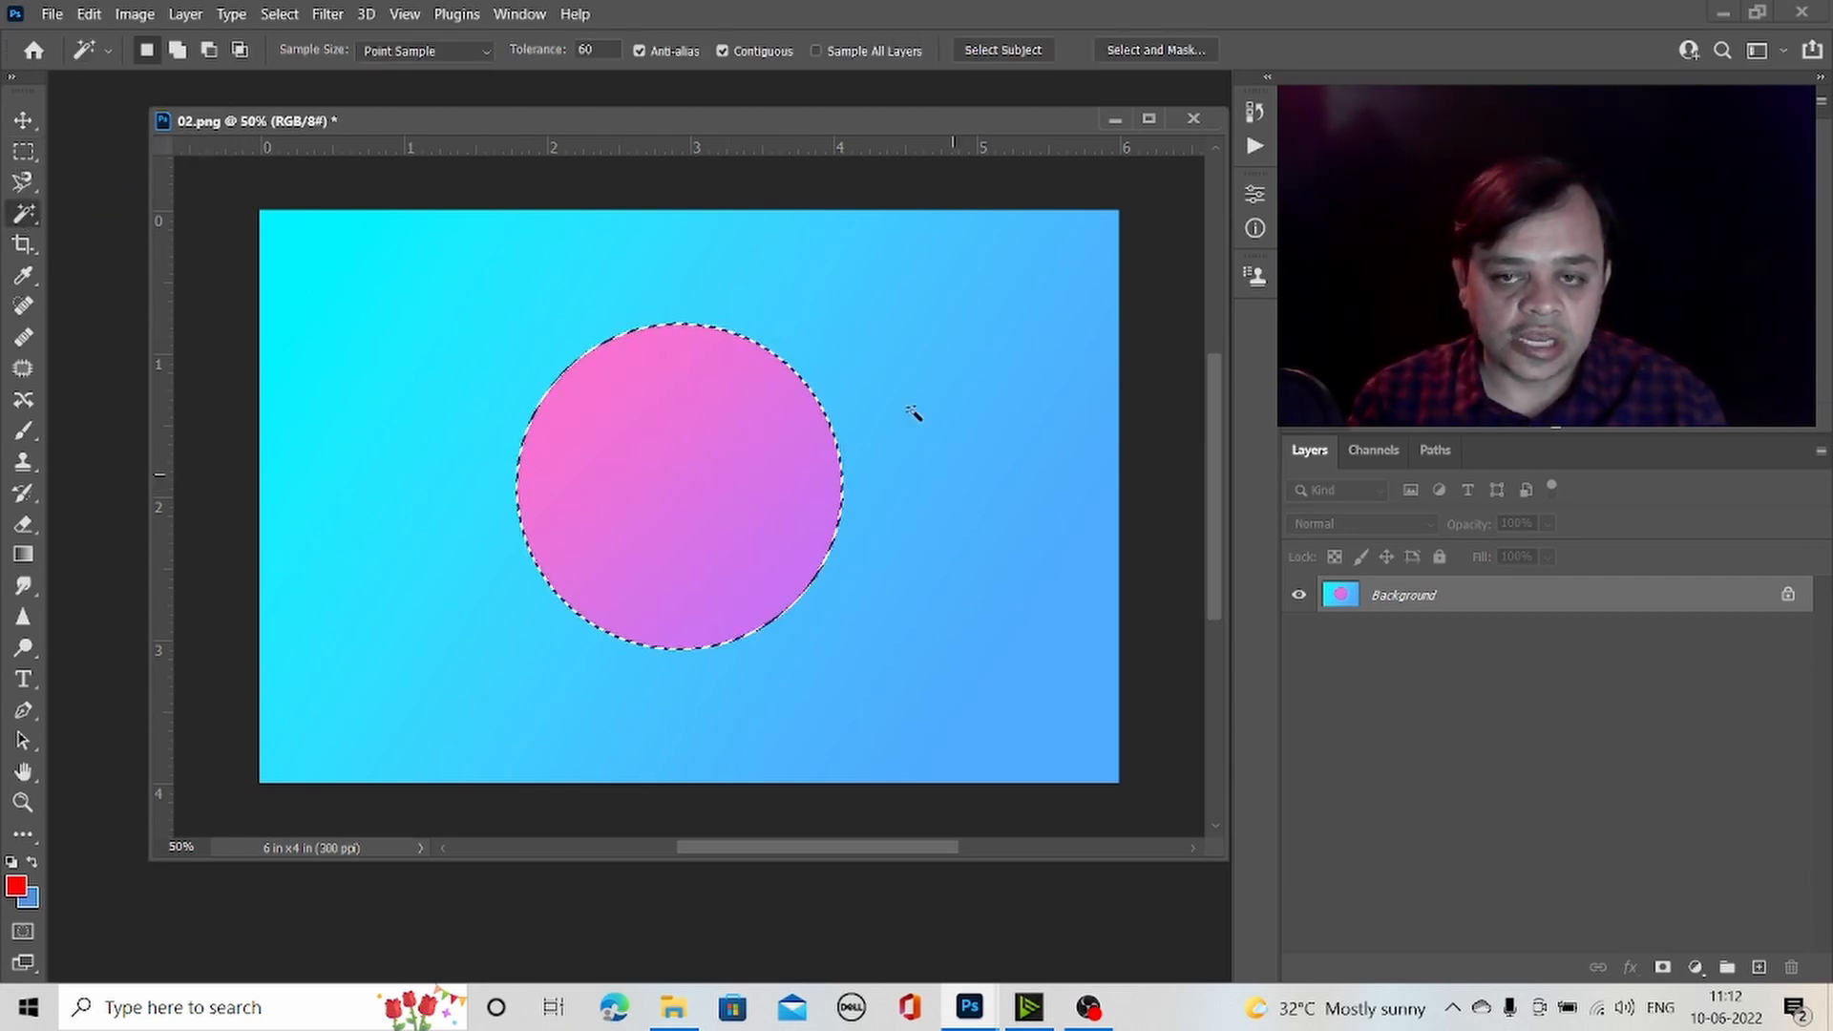
- Refine the circle selection in Select and Mask with Smooth 34, Feather 6.2 px, Contrast 0% and Shift Edge -38%
left_click(1155, 50)
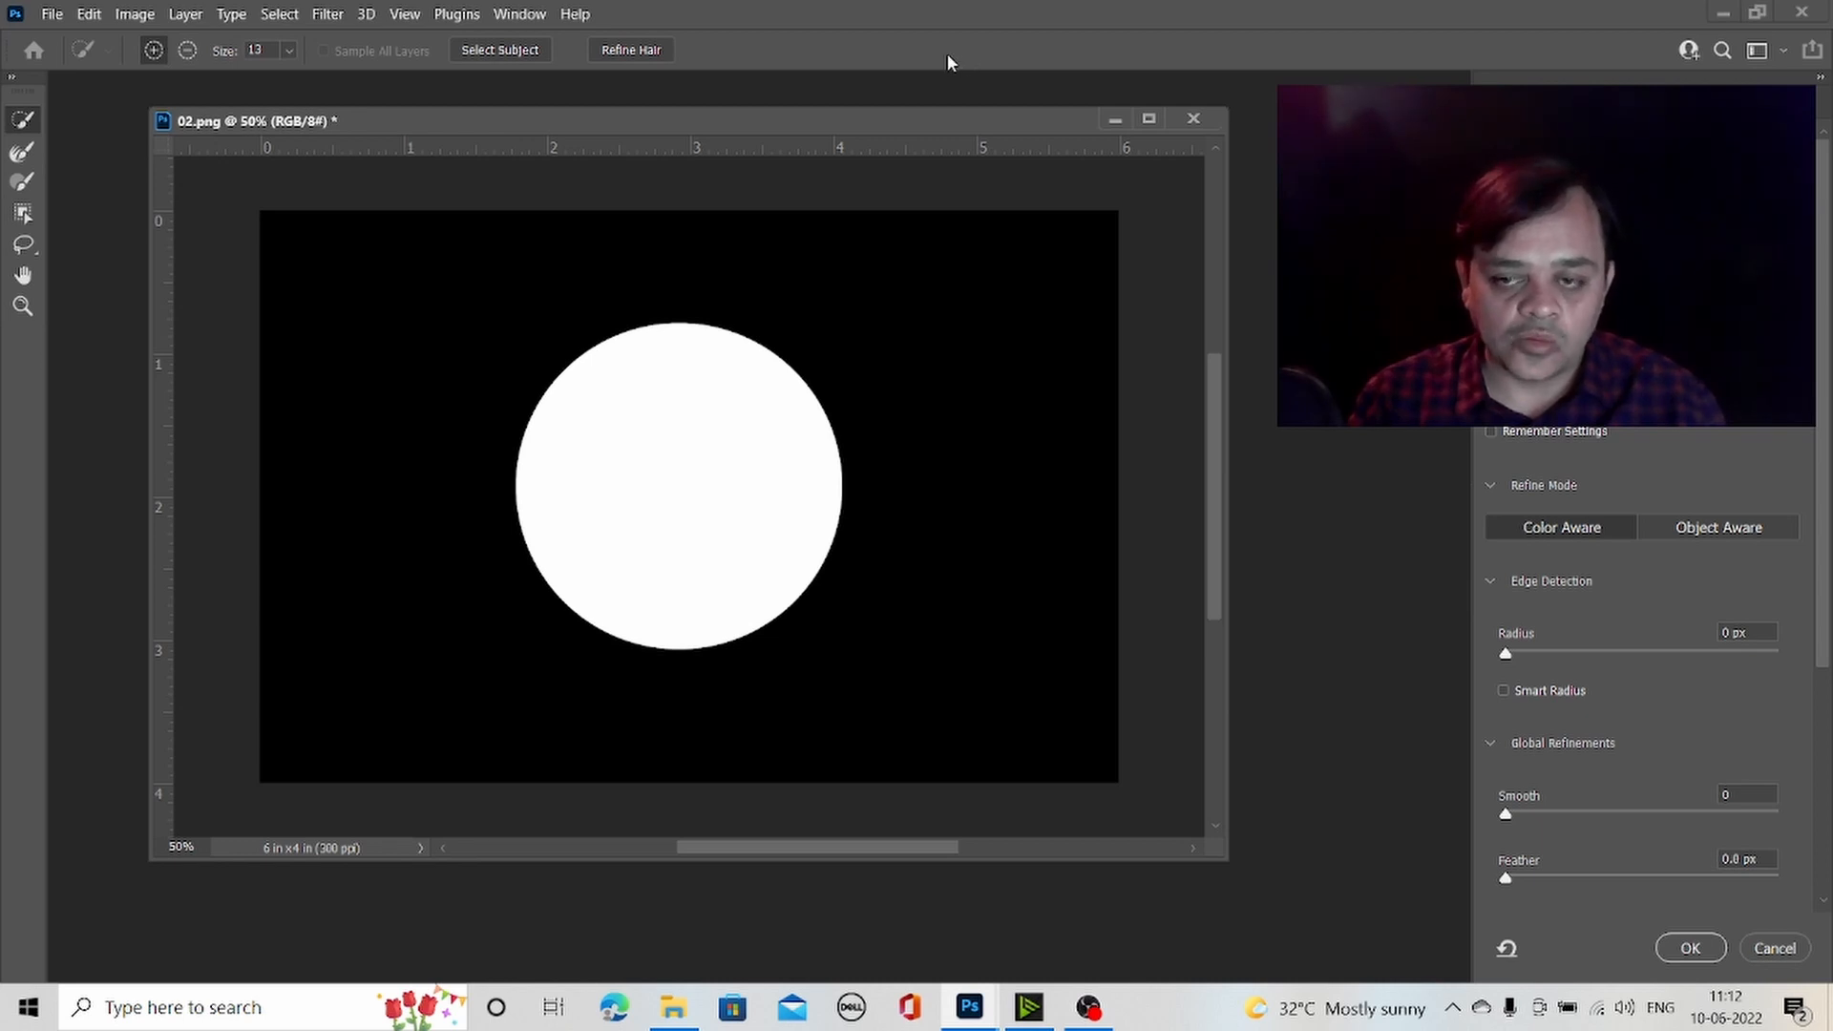
left_click(1686, 950)
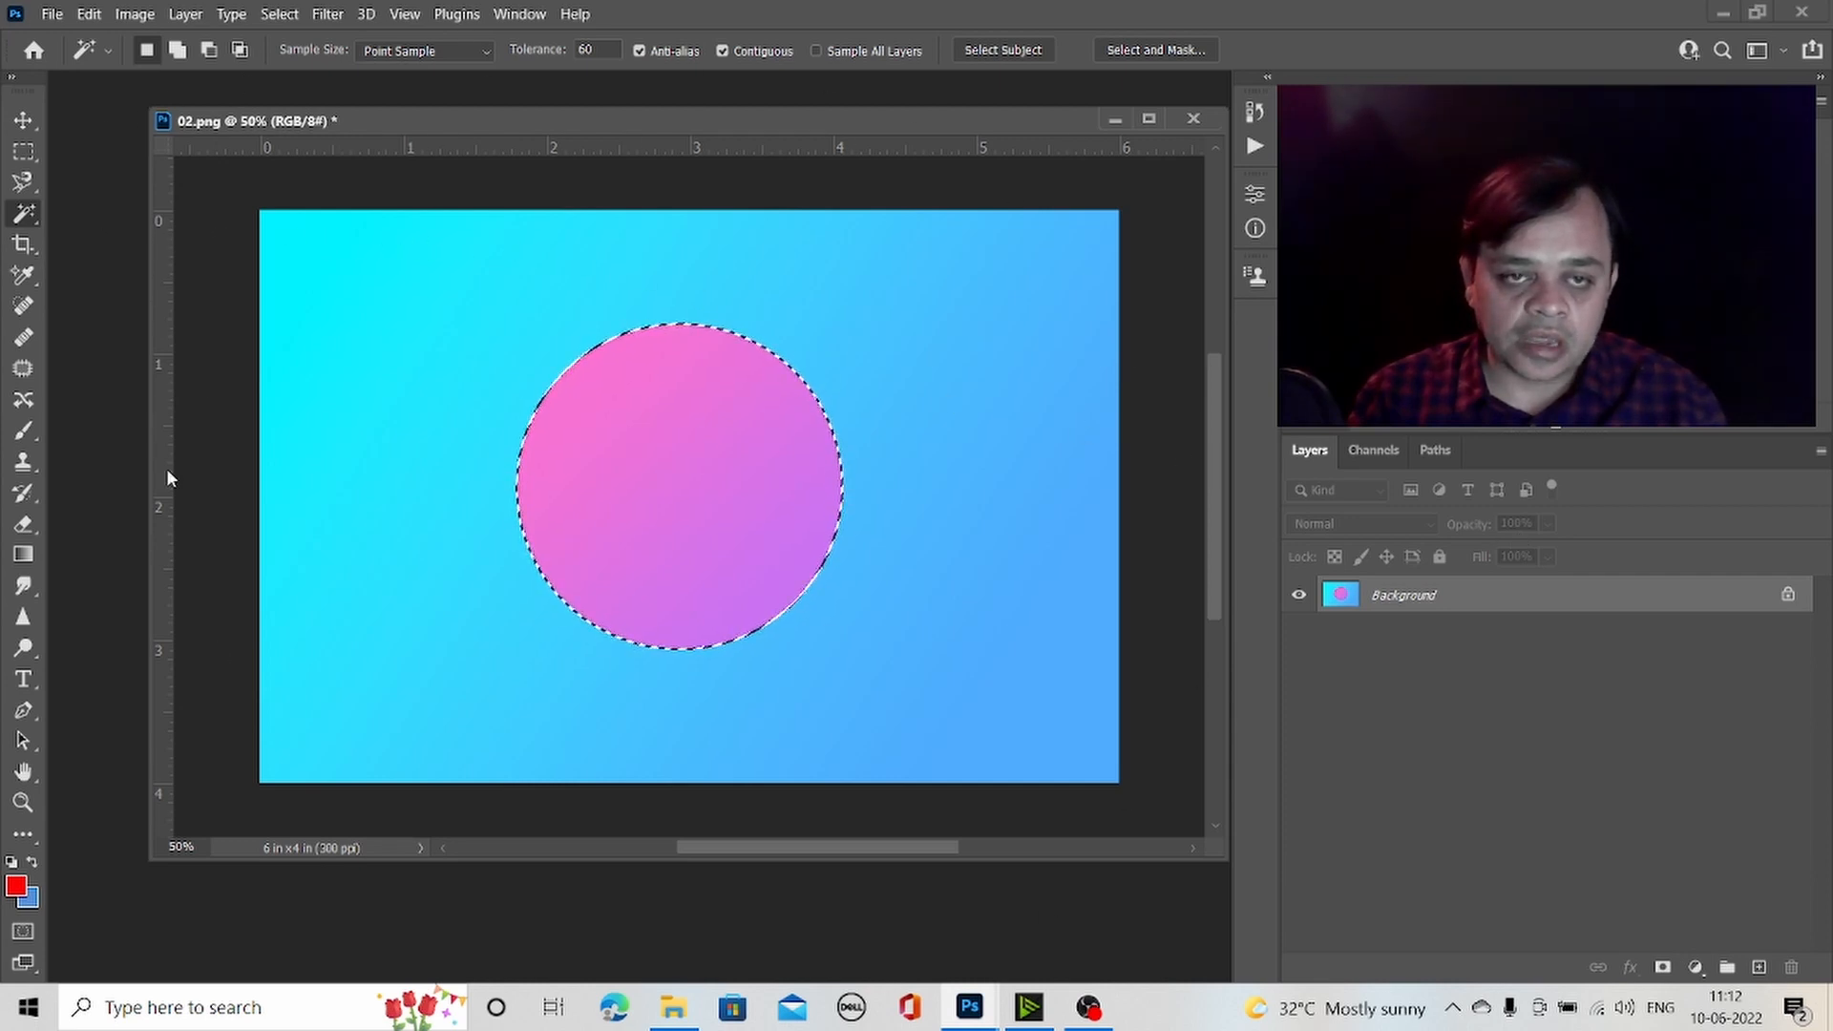
left_click(1128, 49)
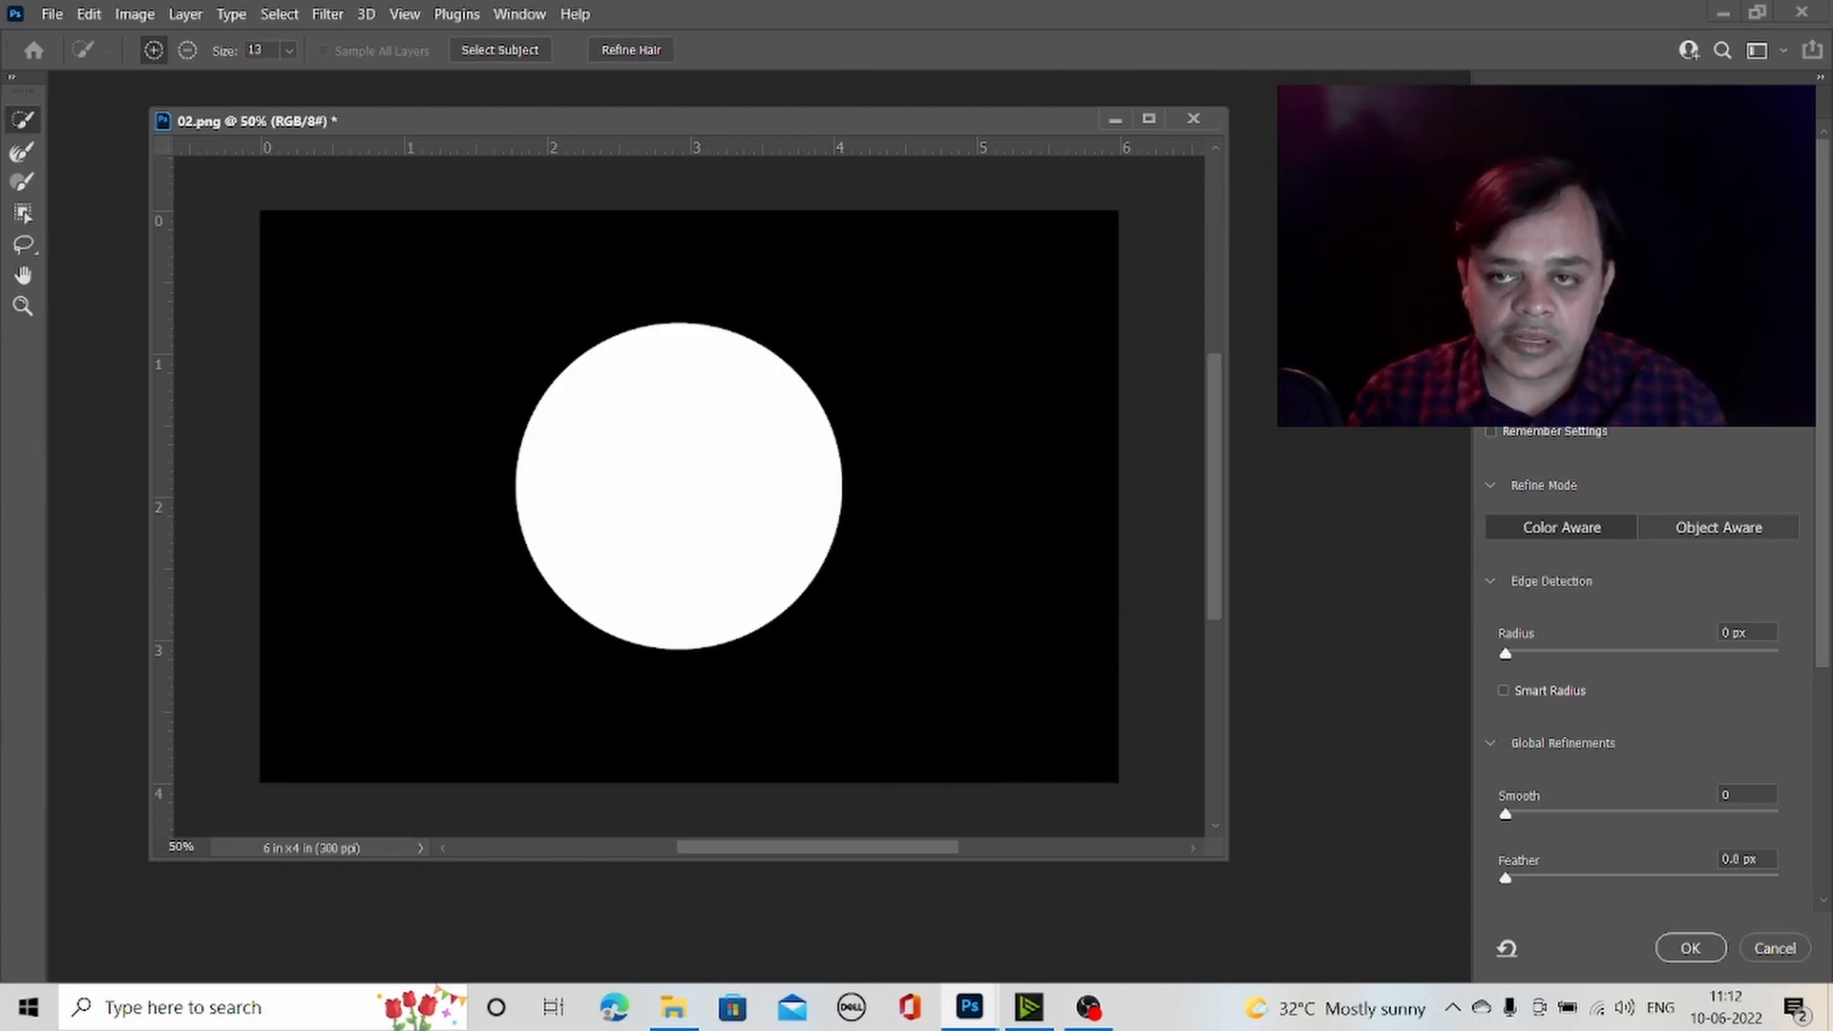
left_click(1571, 203)
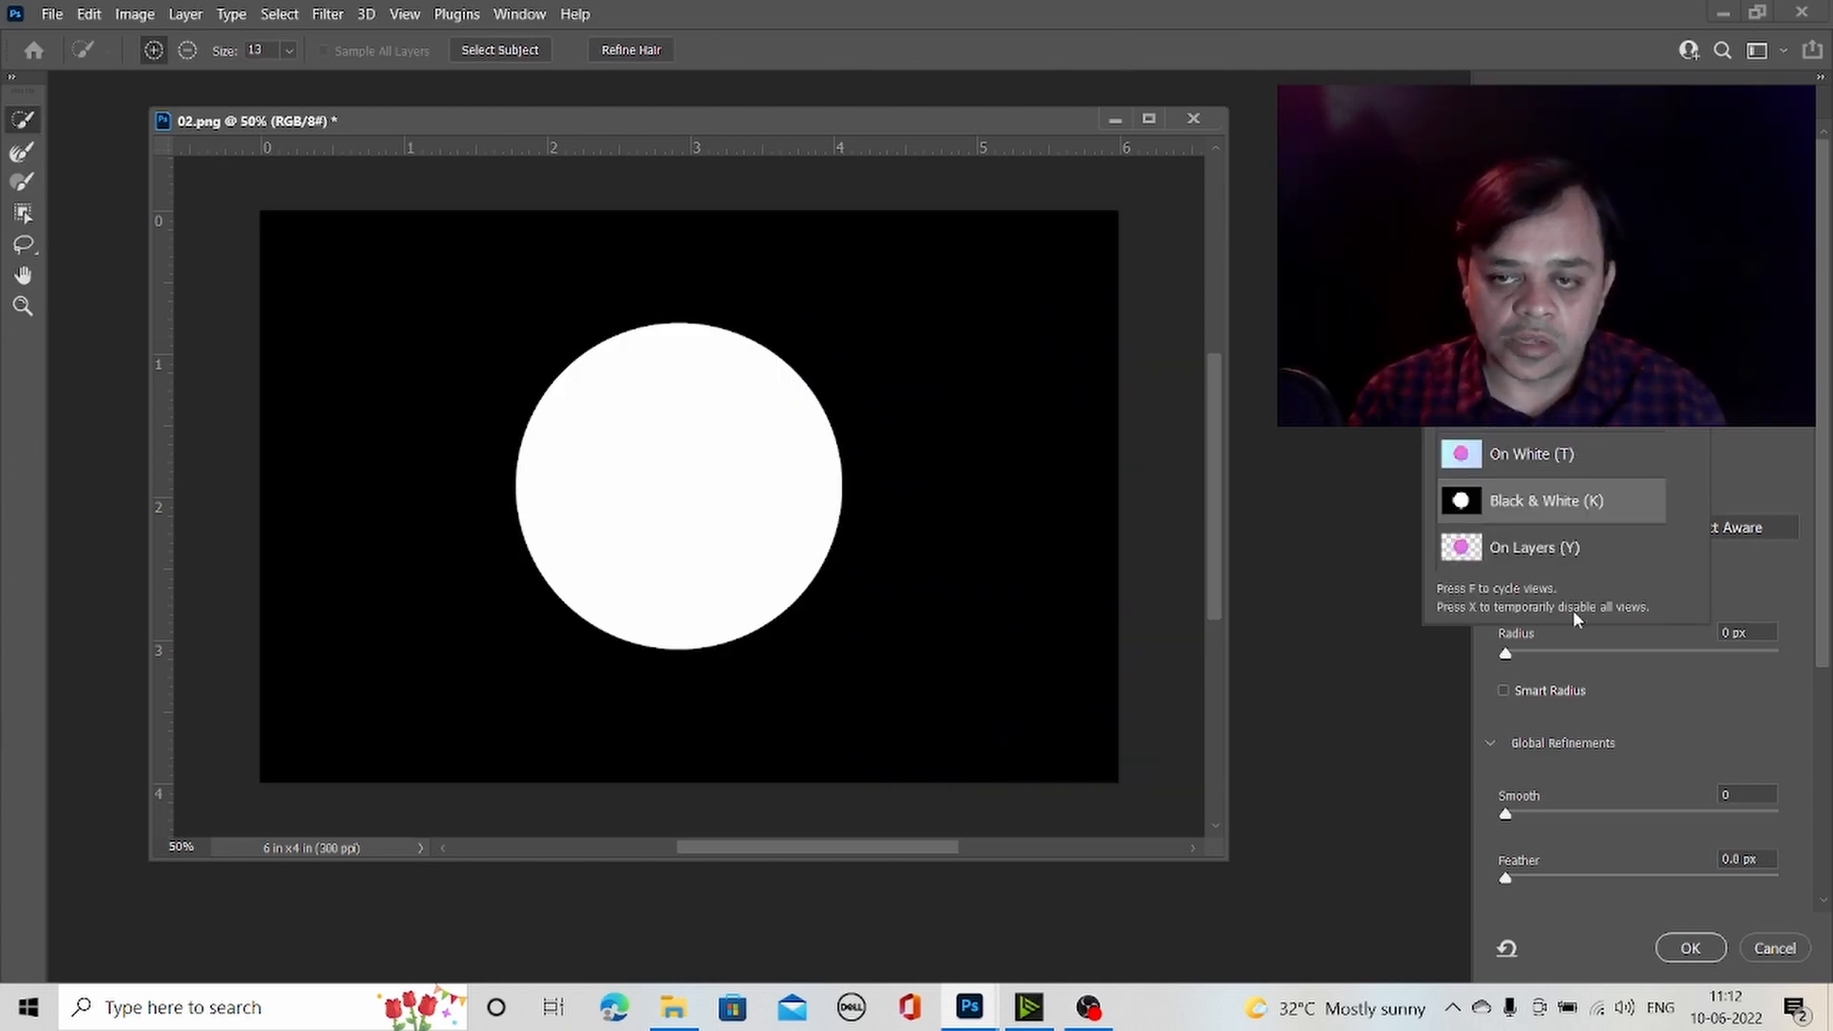
left_click(1824, 178)
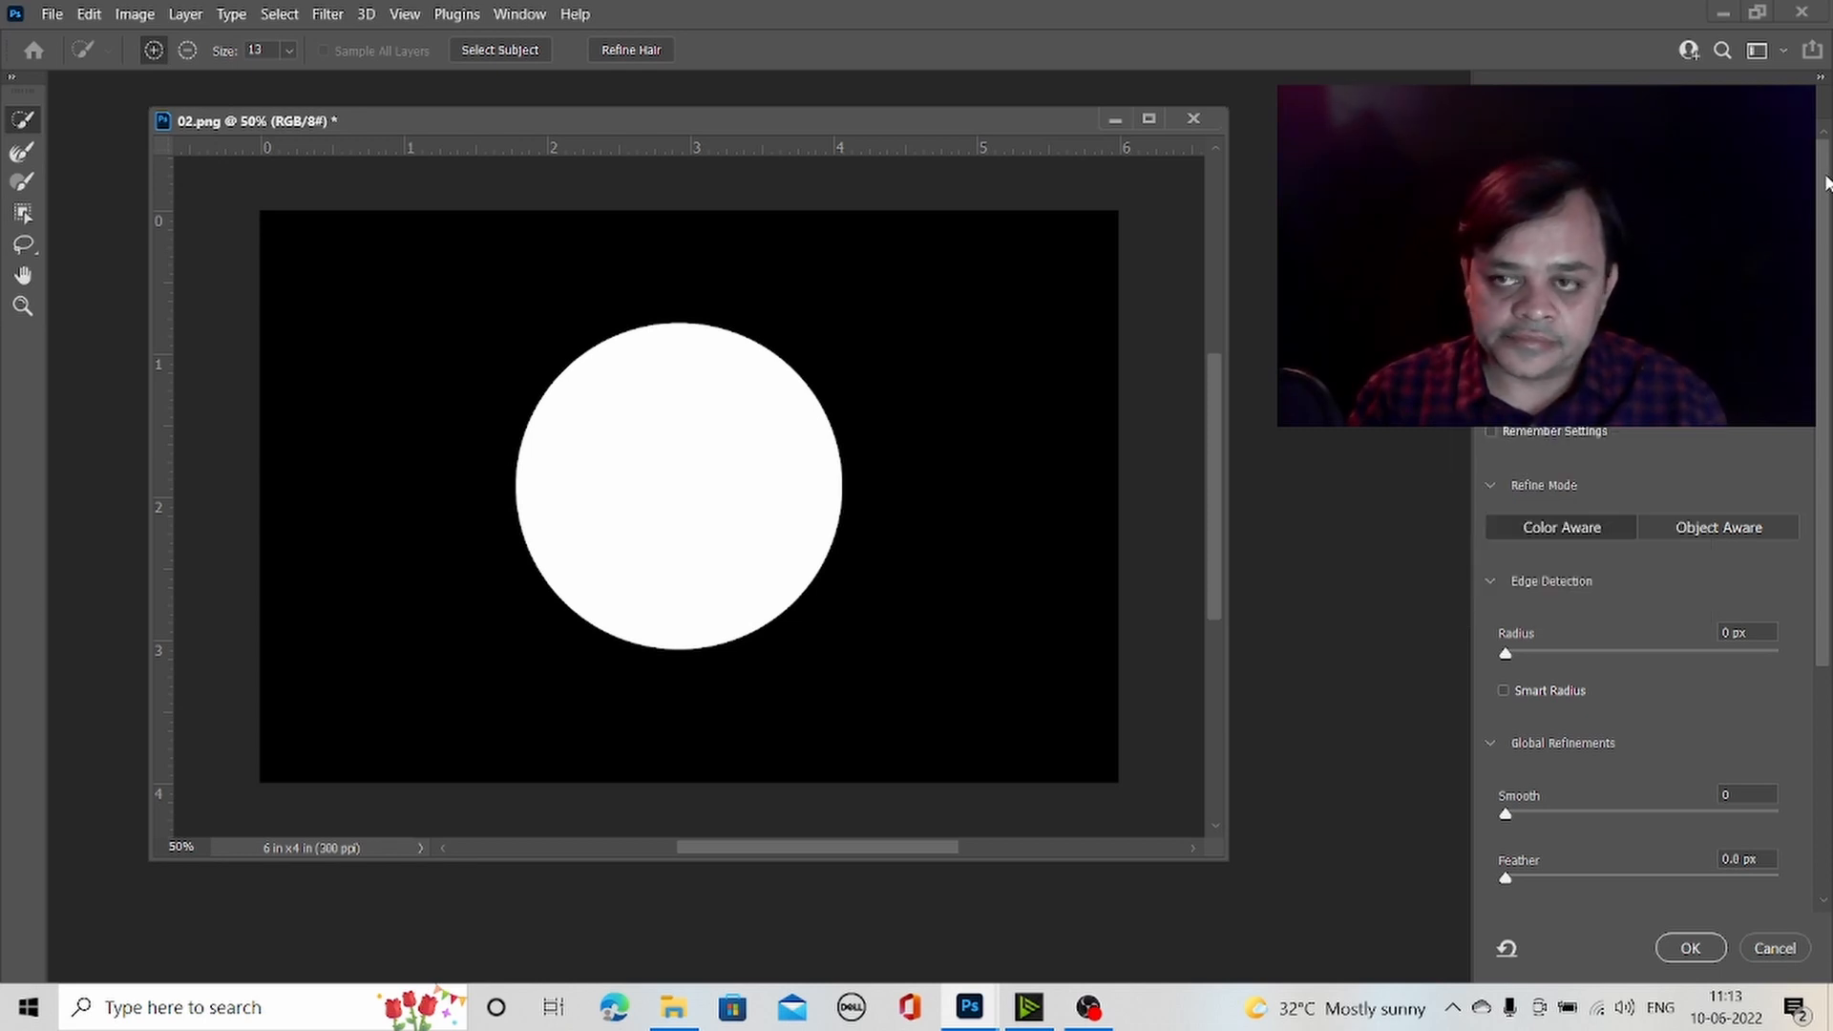
left_click_drag(1824, 177, 1825, 516)
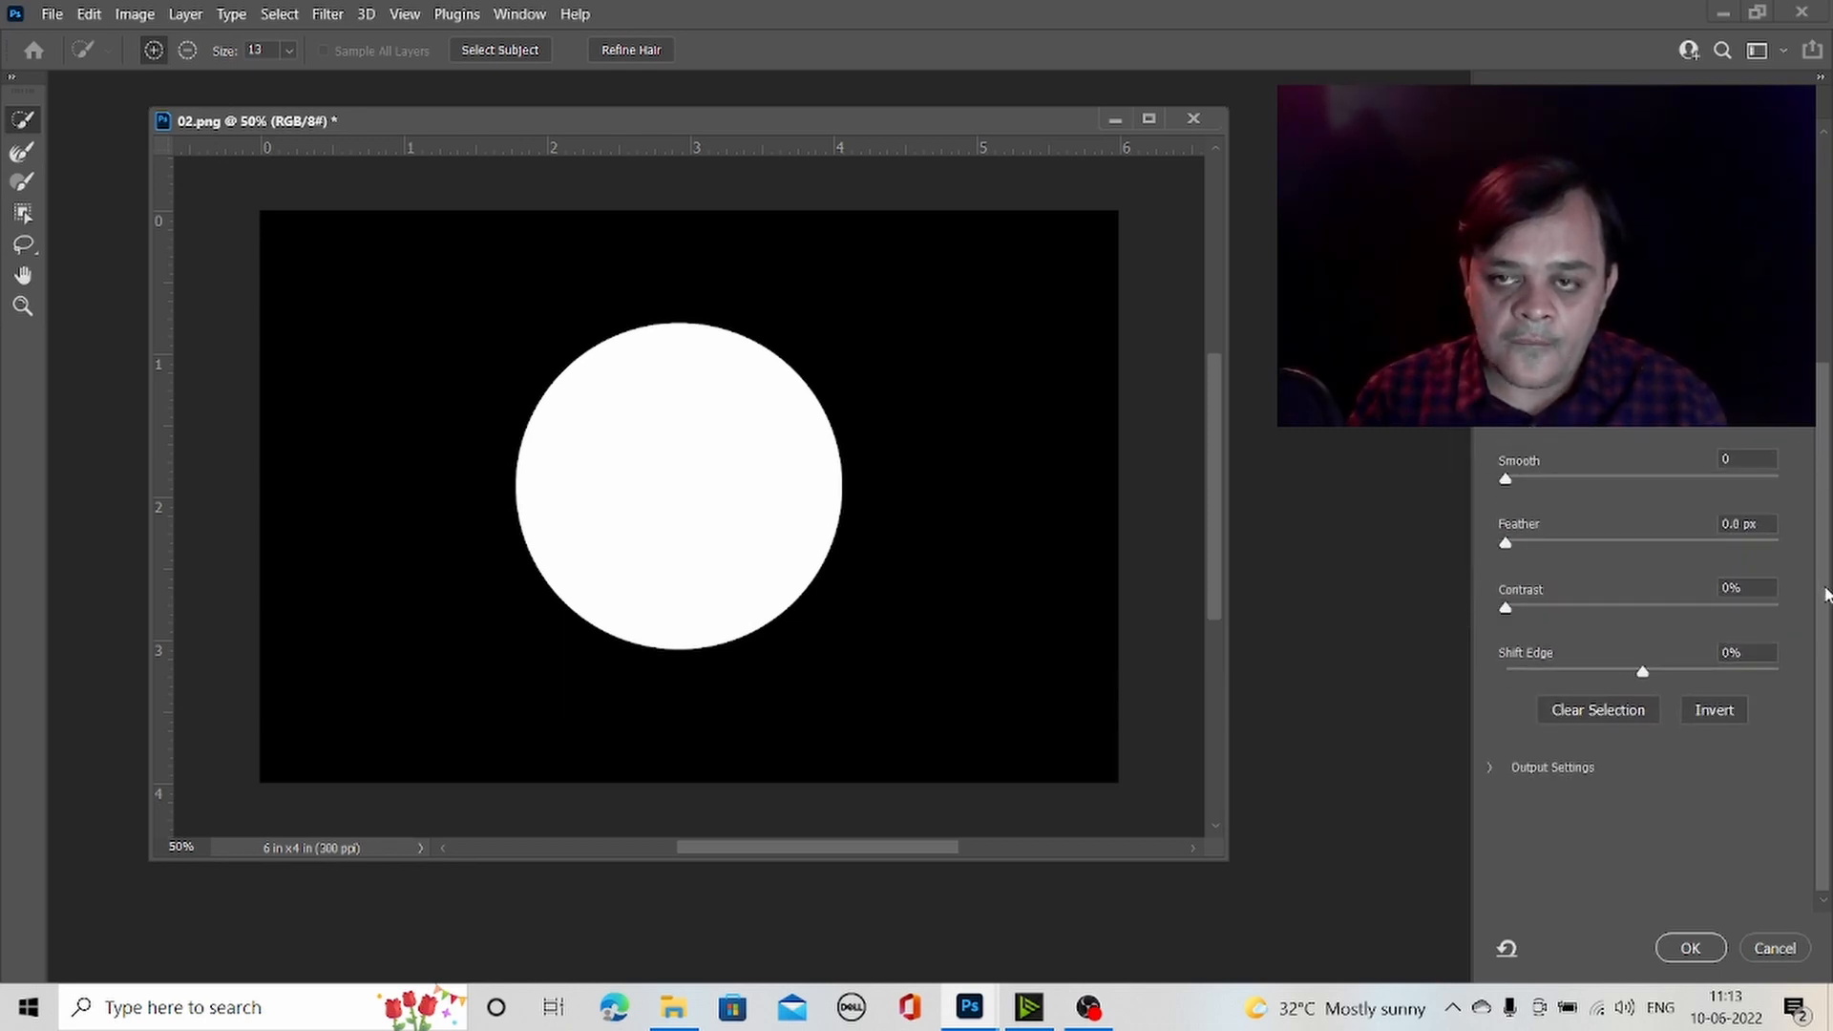
left_click_drag(1505, 484, 1592, 546)
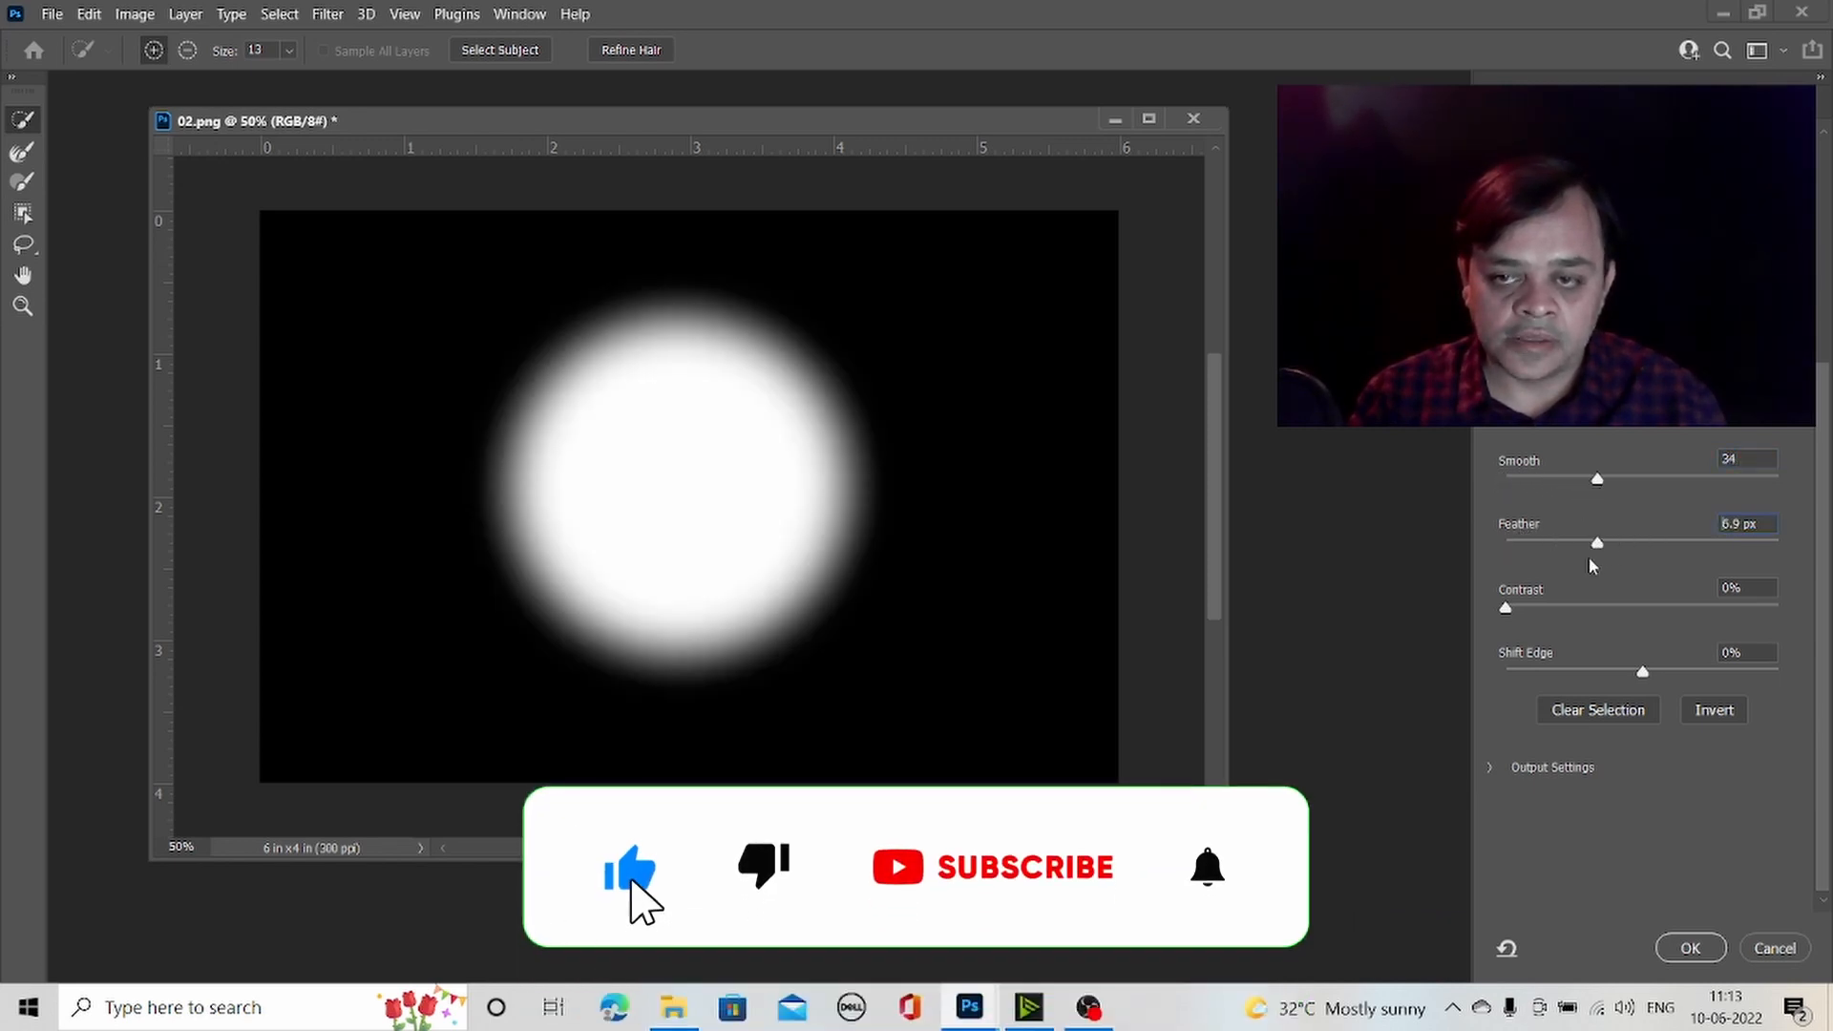
left_click_drag(1509, 612, 1417, 619)
left_click_drag(1643, 672, 1590, 674)
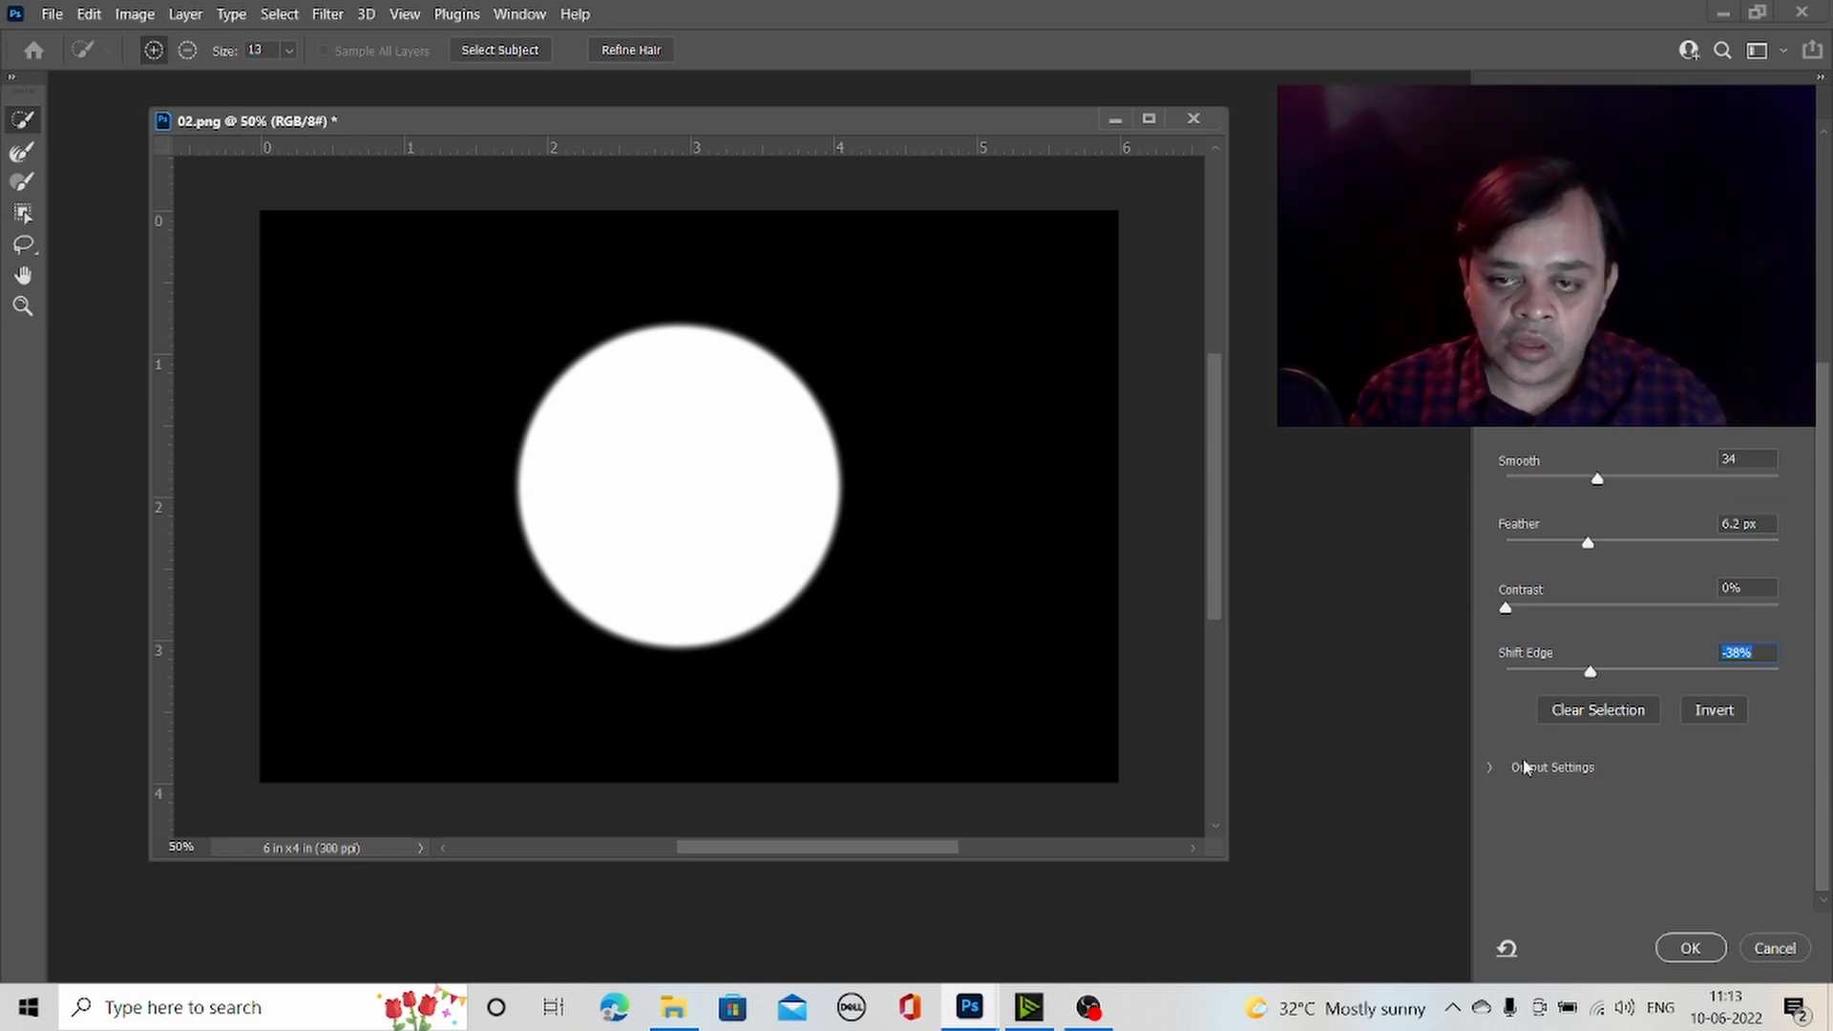
- Set the refined selection's output to Layer Mask and apply it to the layer
left_click(1491, 768)
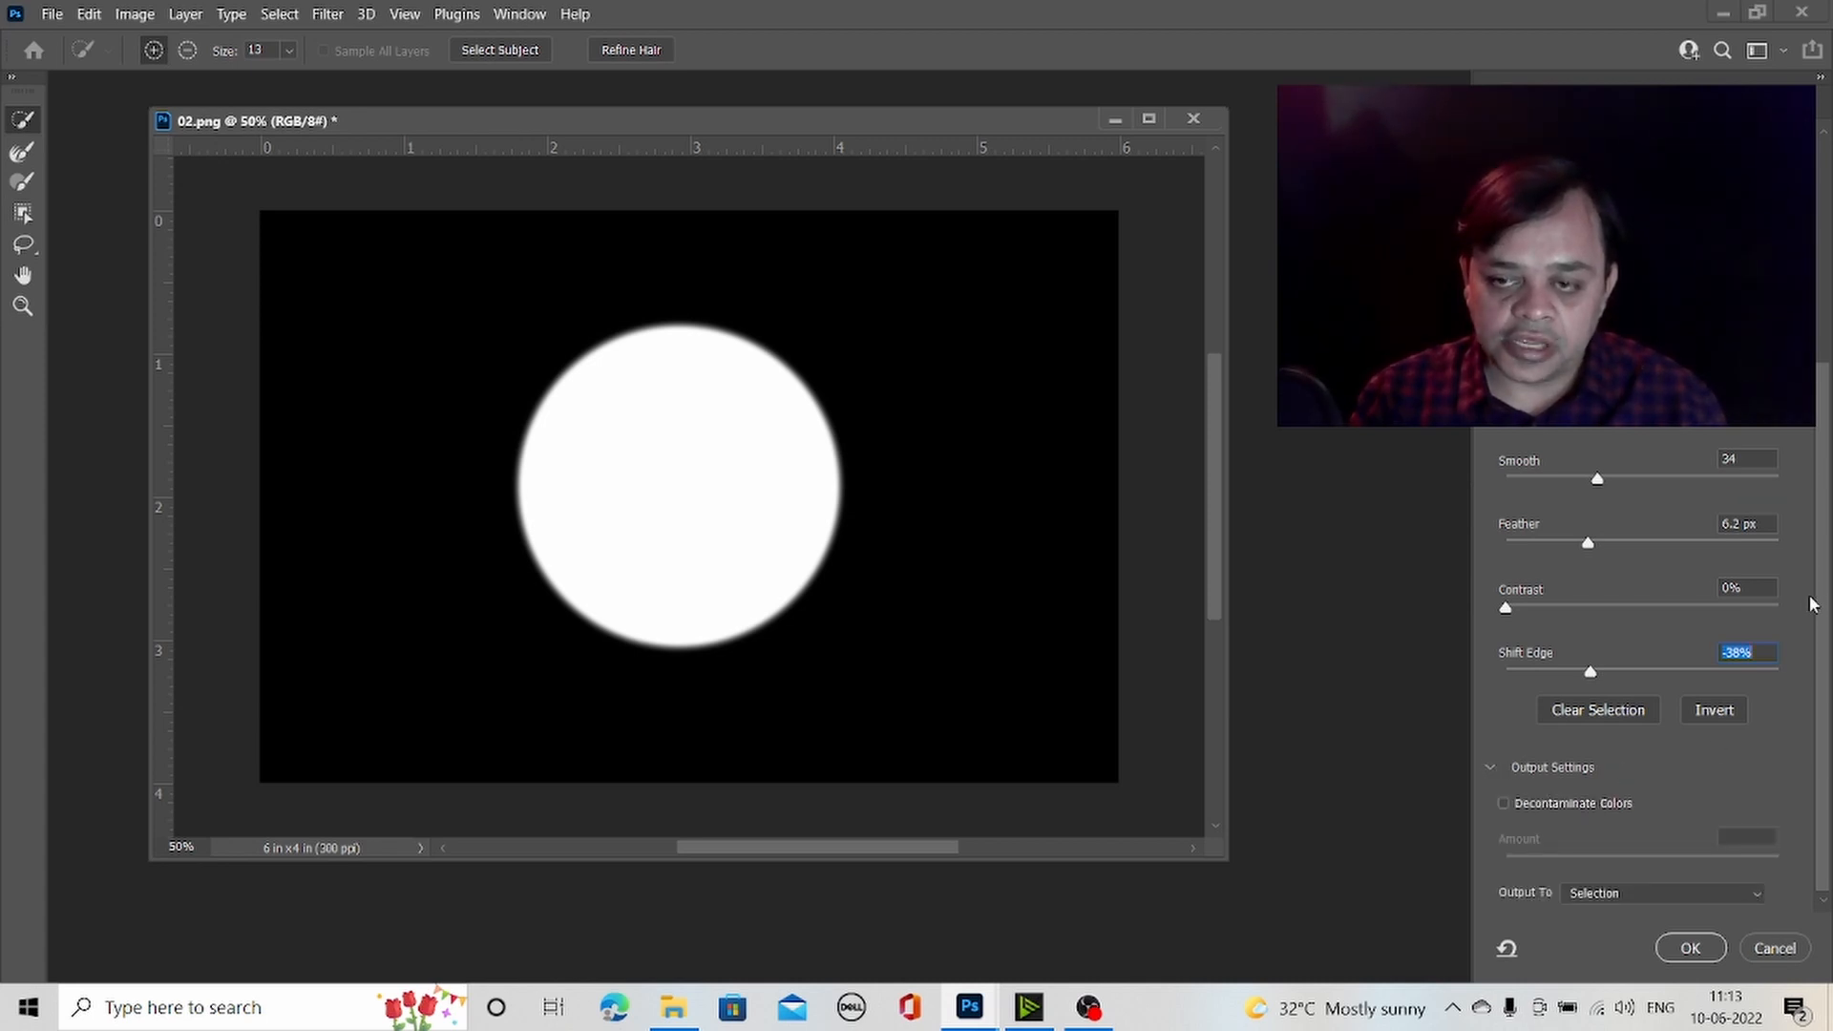
left_click(1747, 898)
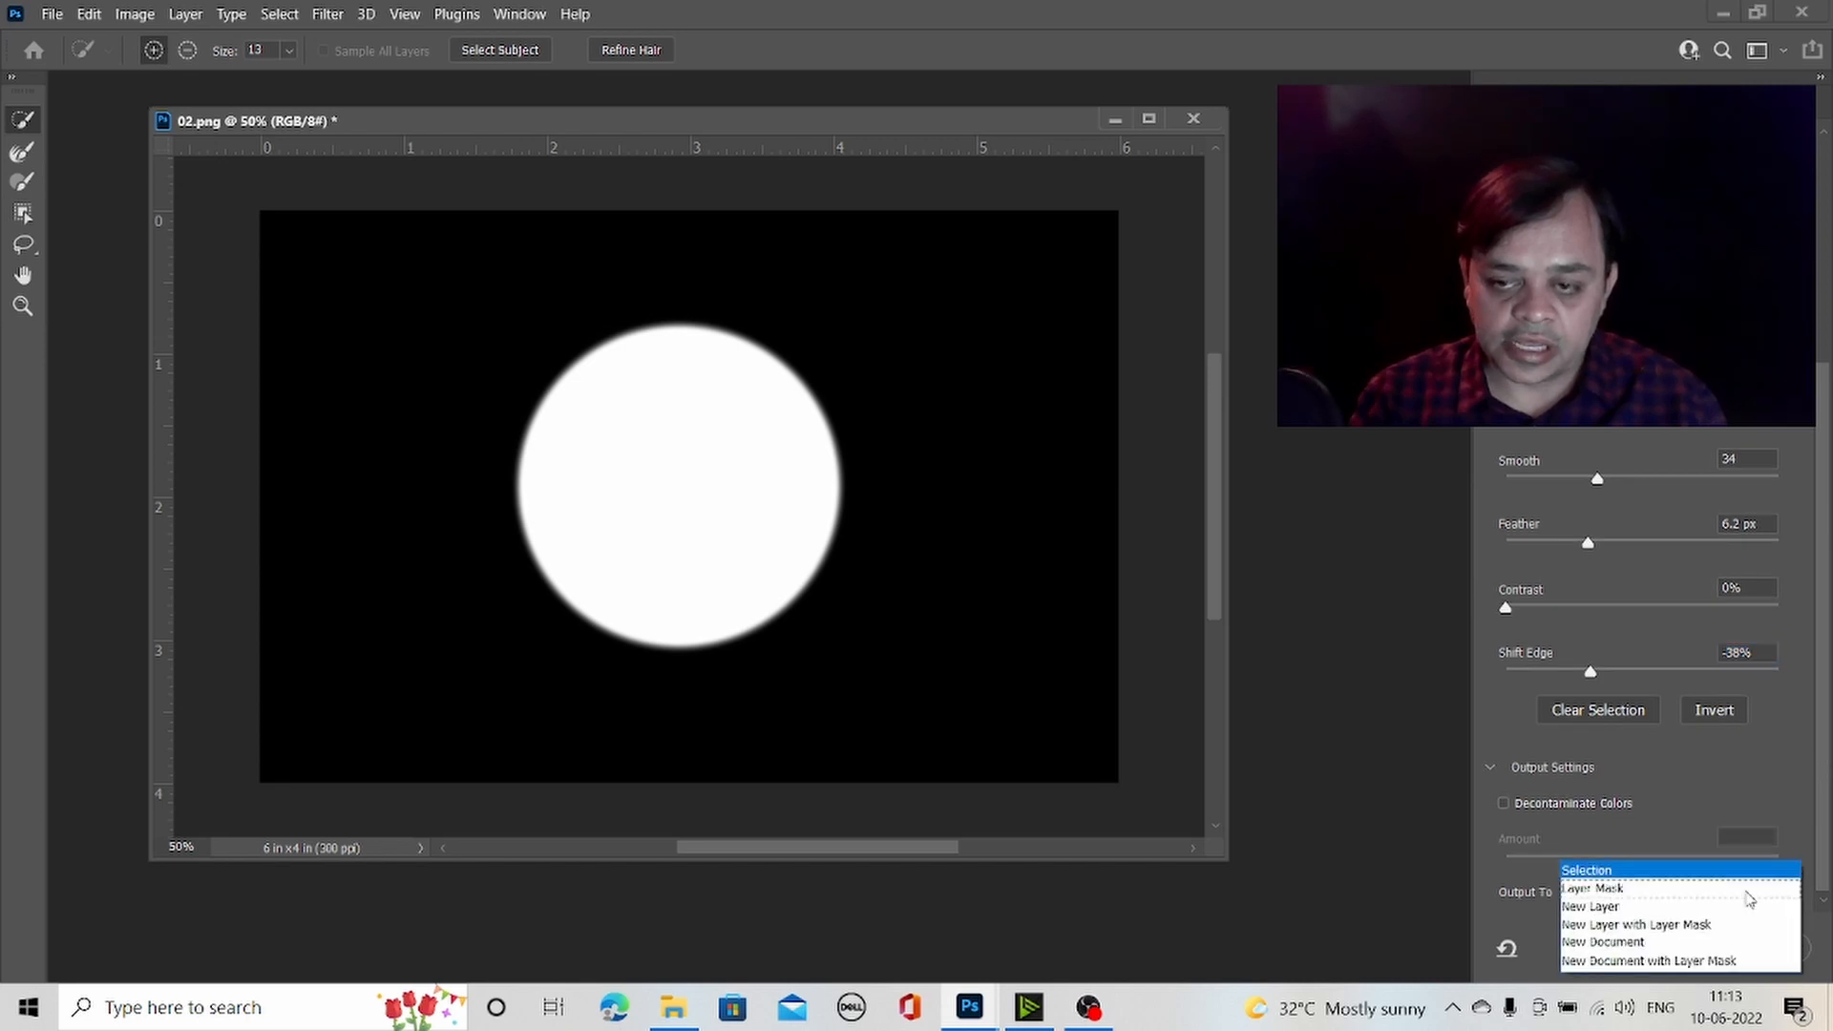
left_click(1702, 896)
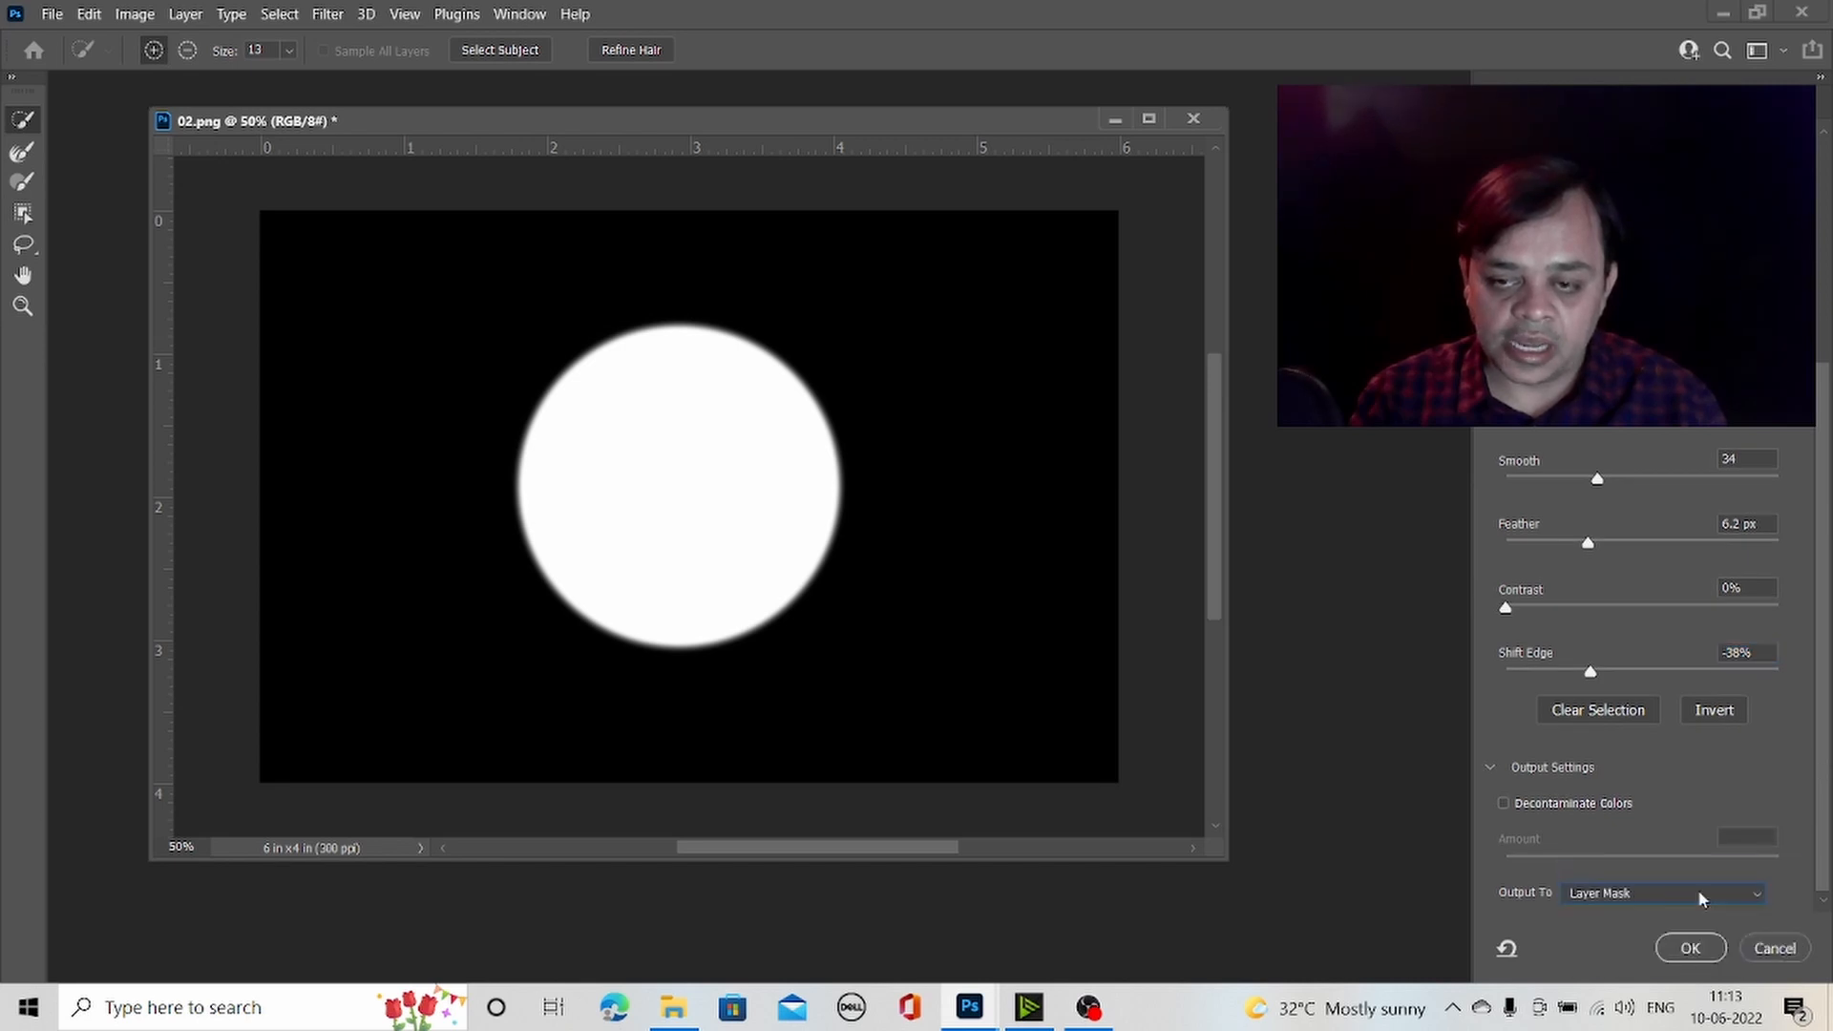
left_click(1686, 958)
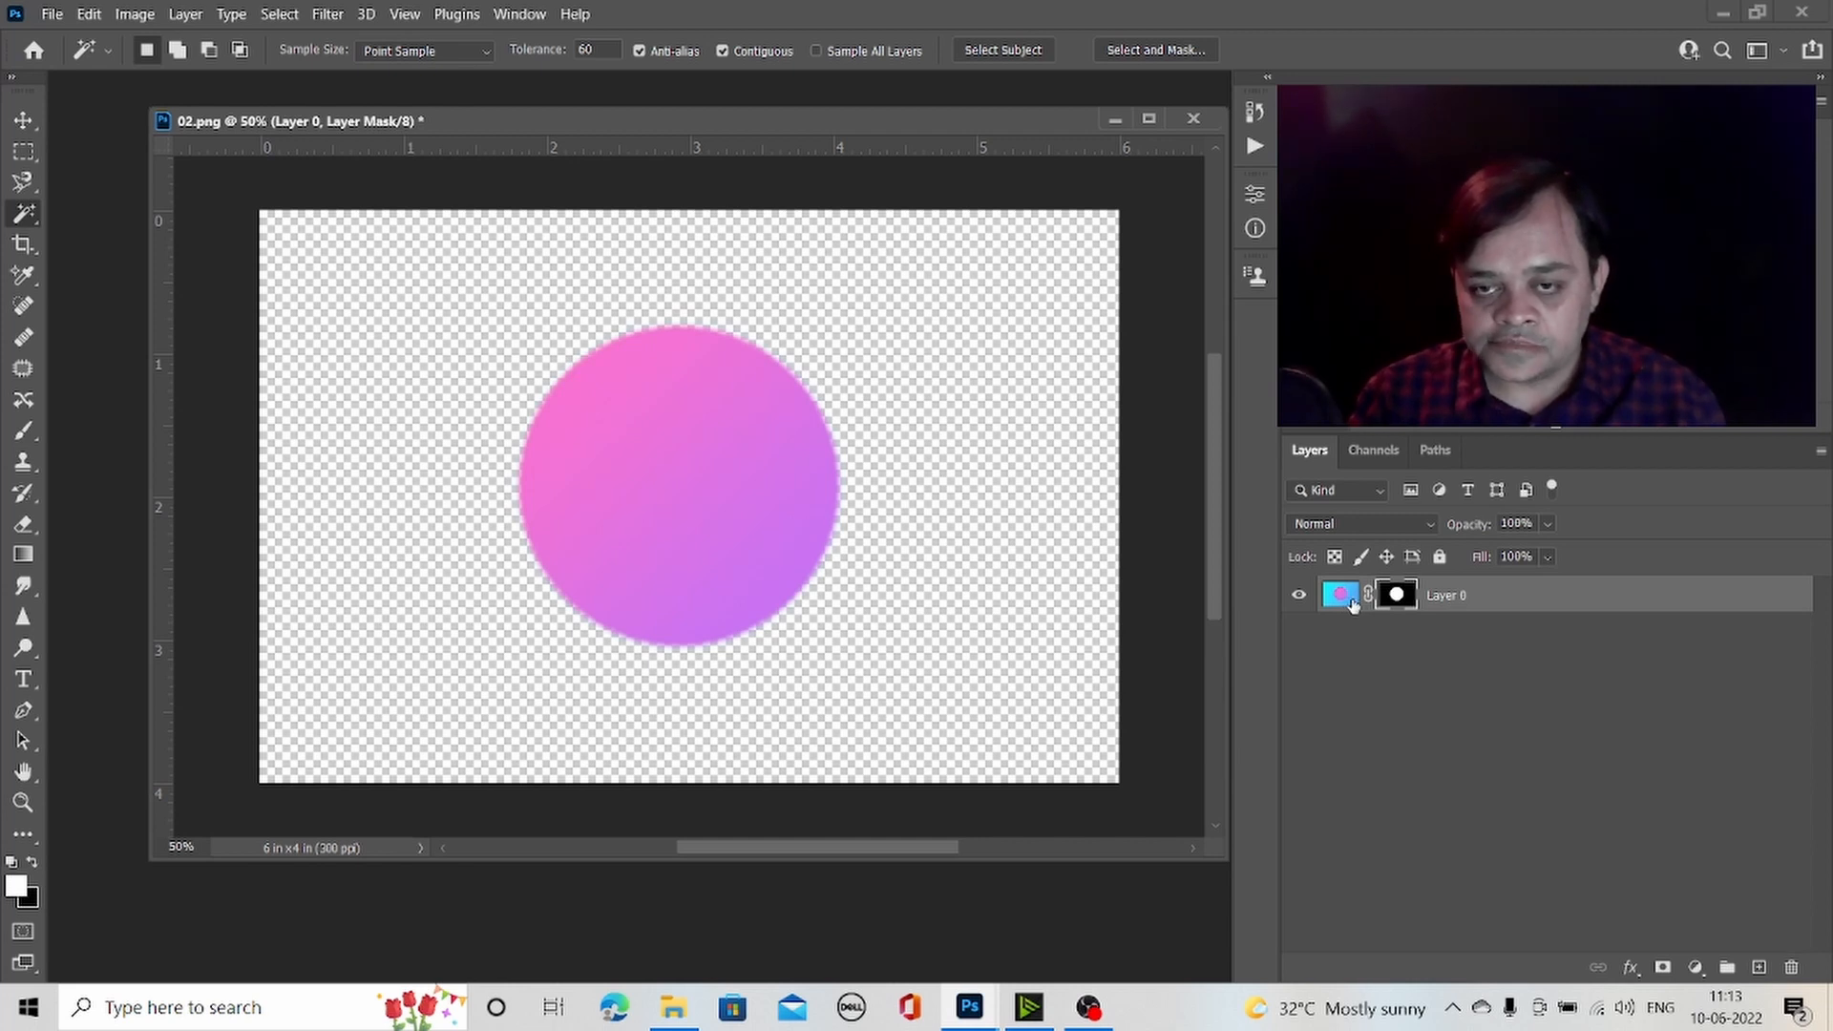
- Try out the density and feather settings of the circle's layer mask, and delete the layer mask
double_click(1401, 597)
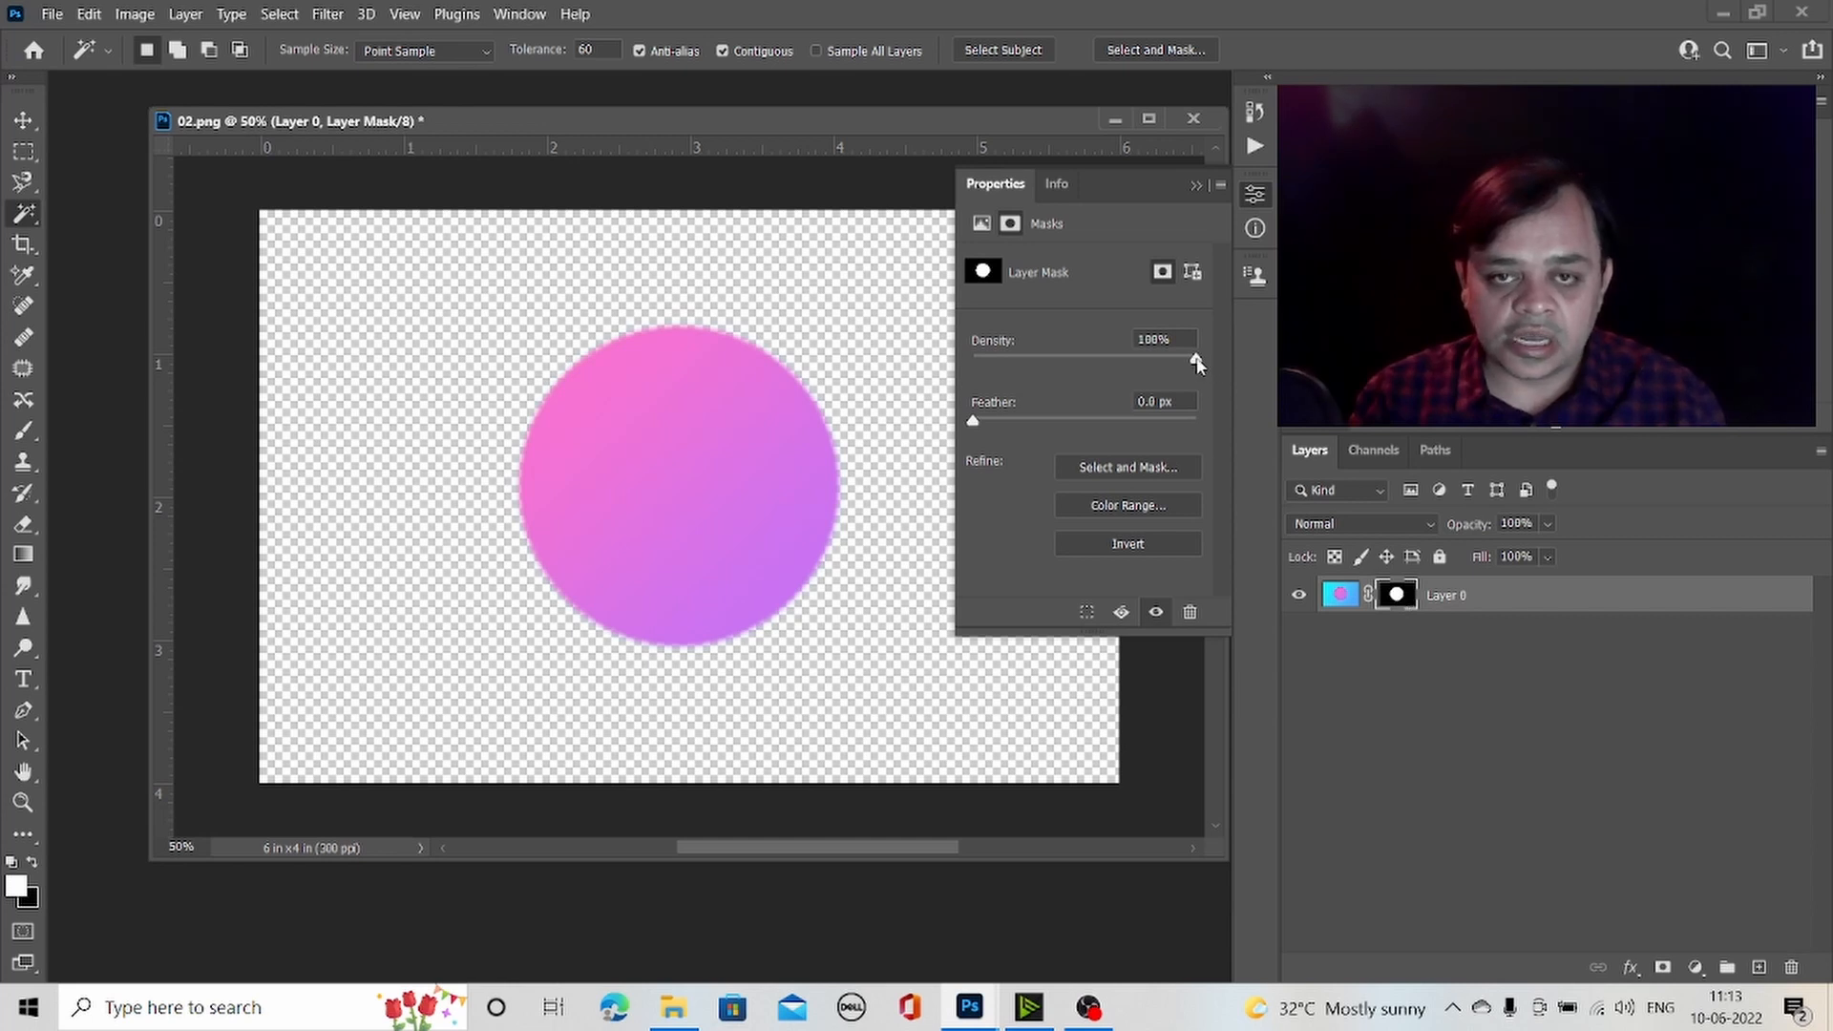
left_click_drag(1195, 360, 964, 357)
left_click_drag(991, 421, 548, 399)
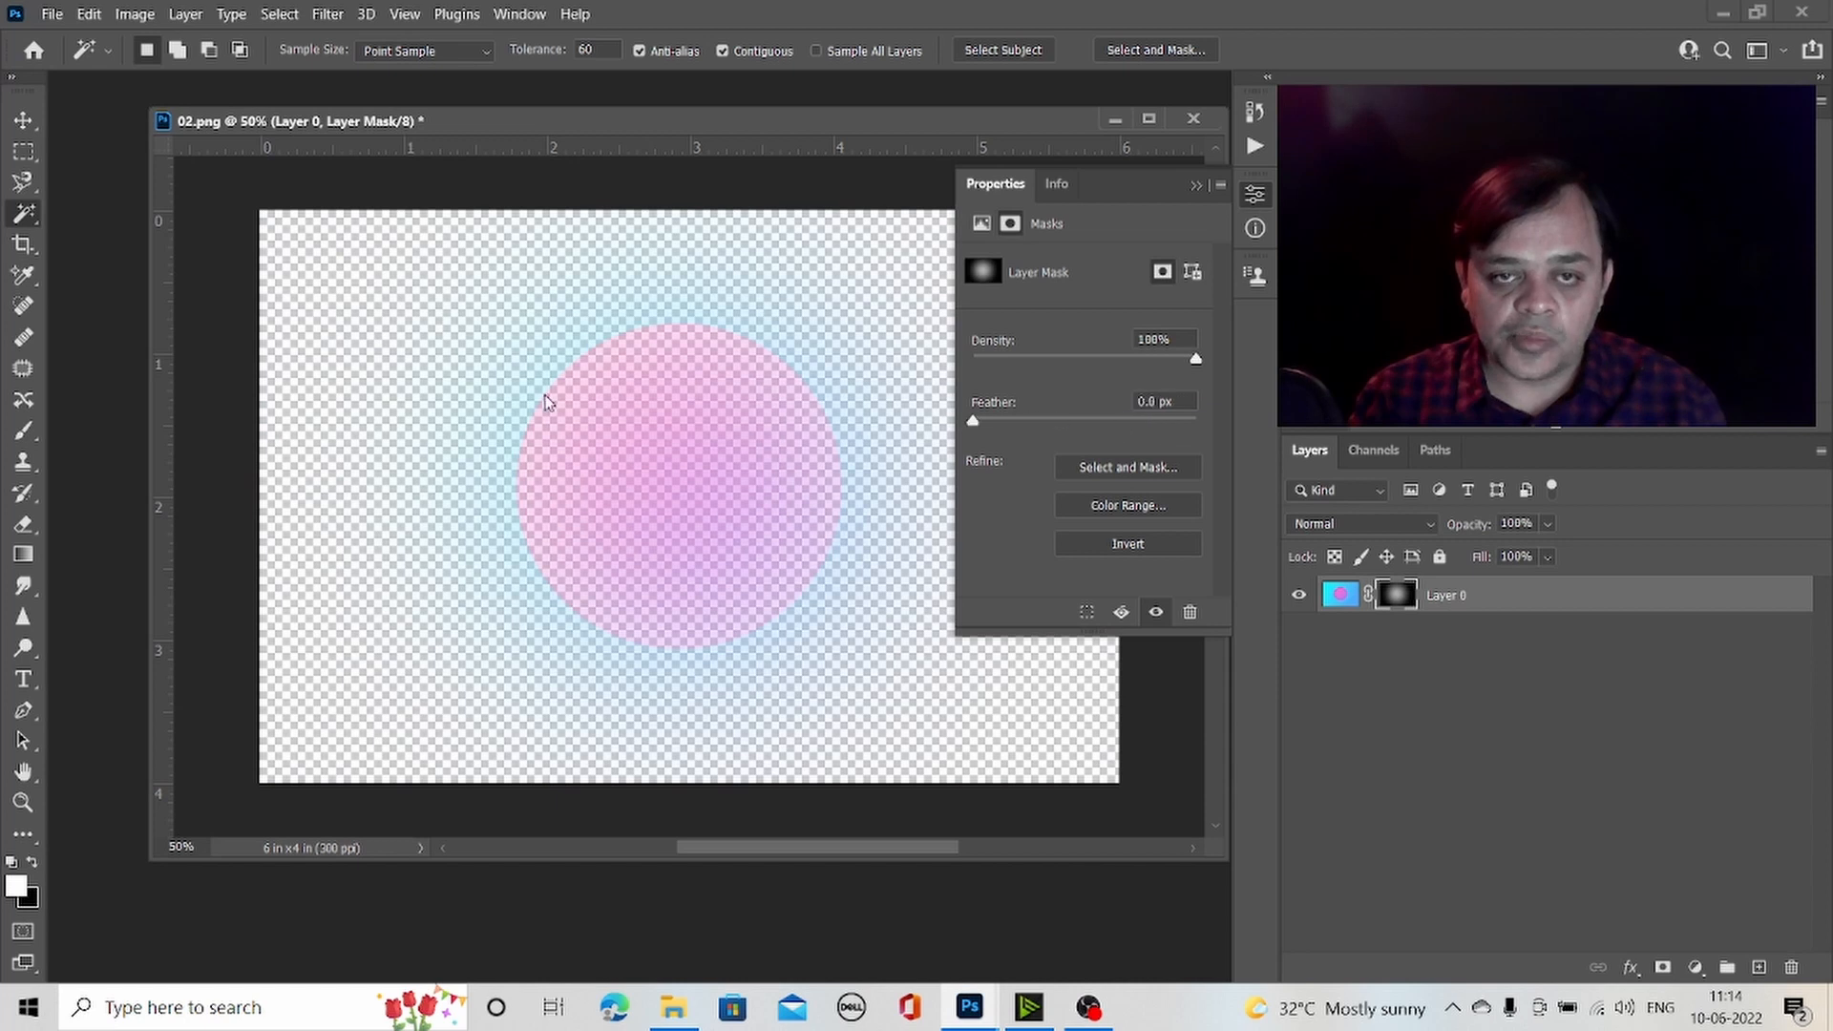
left_click(1196, 186)
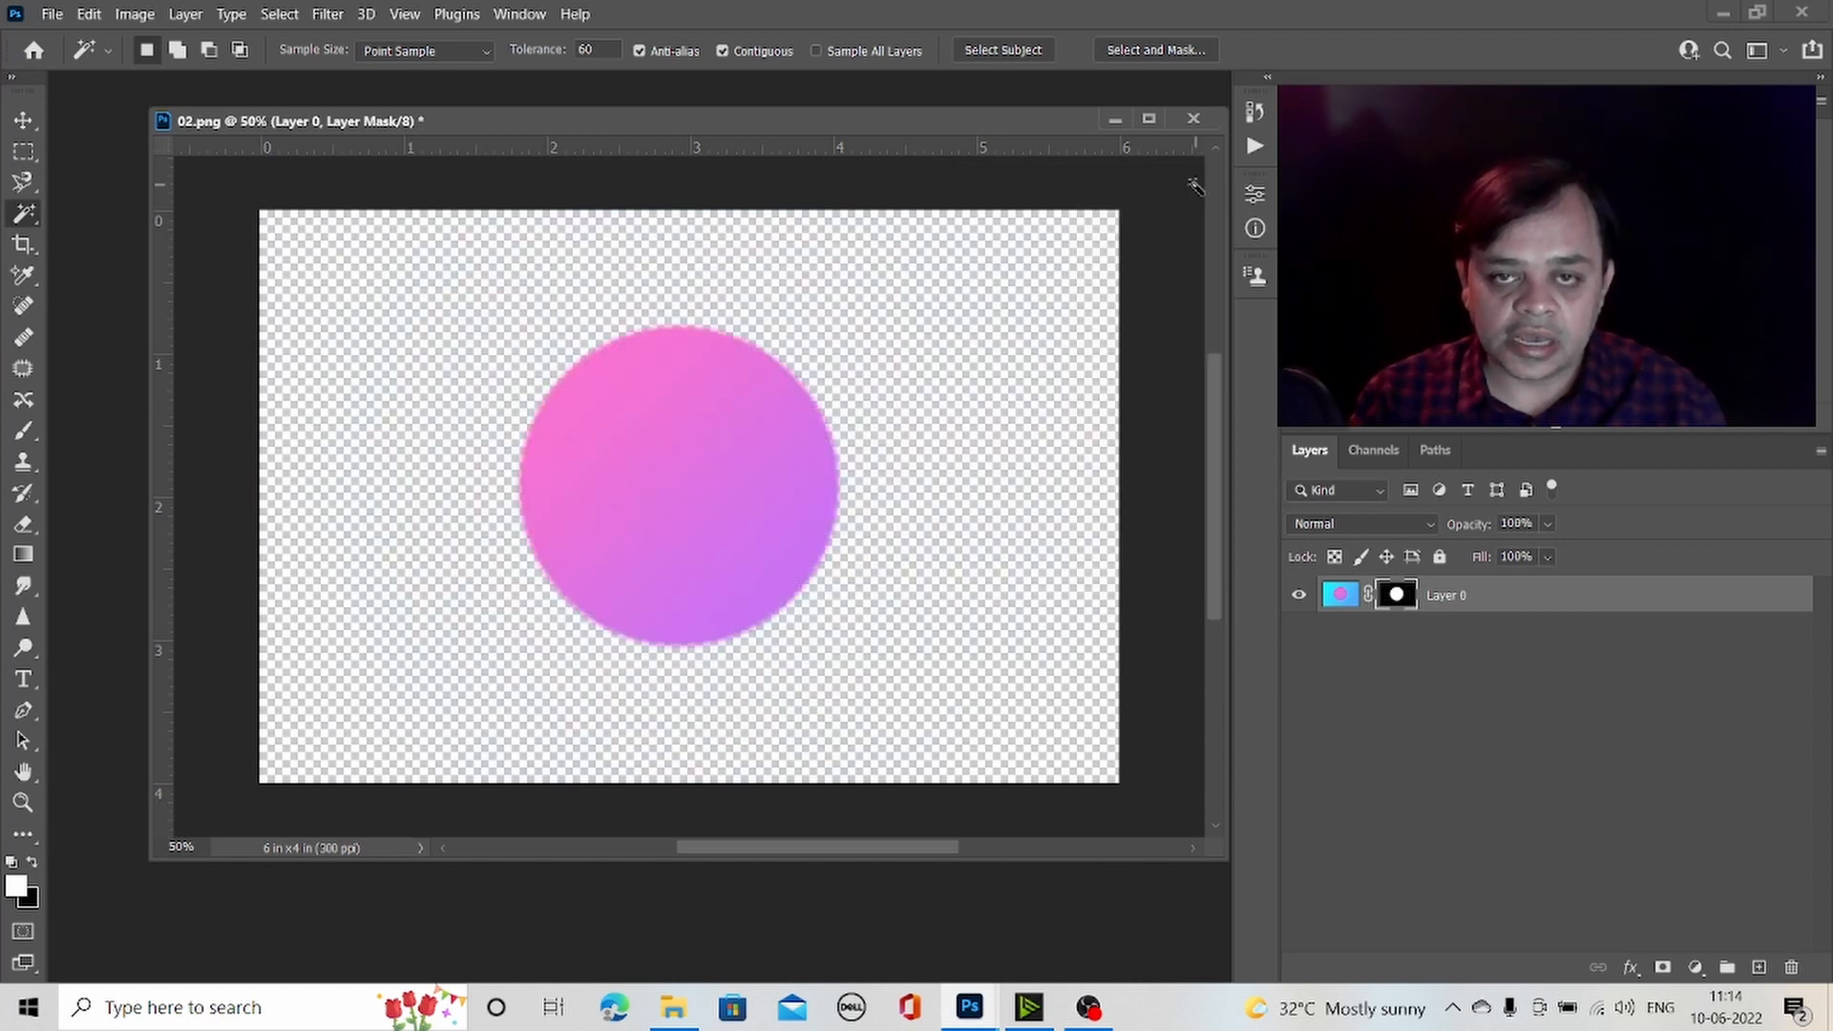
right_click(1410, 599)
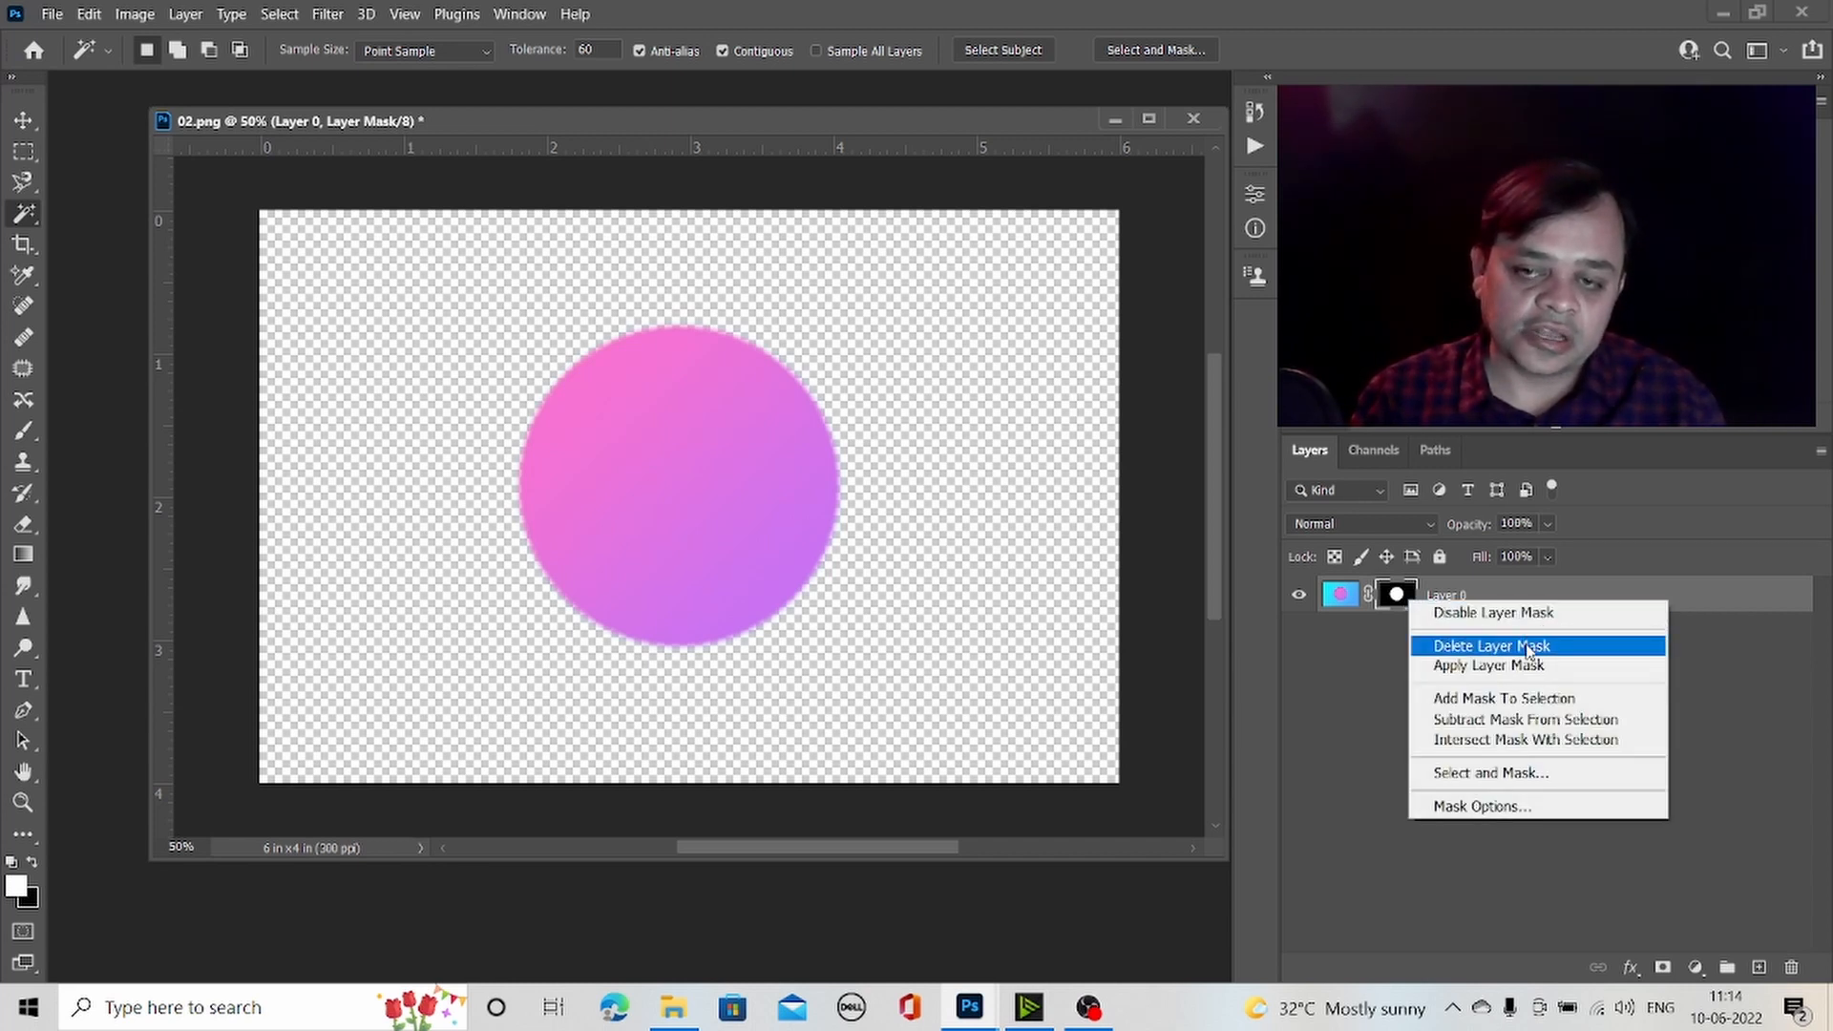
left_click(1528, 649)
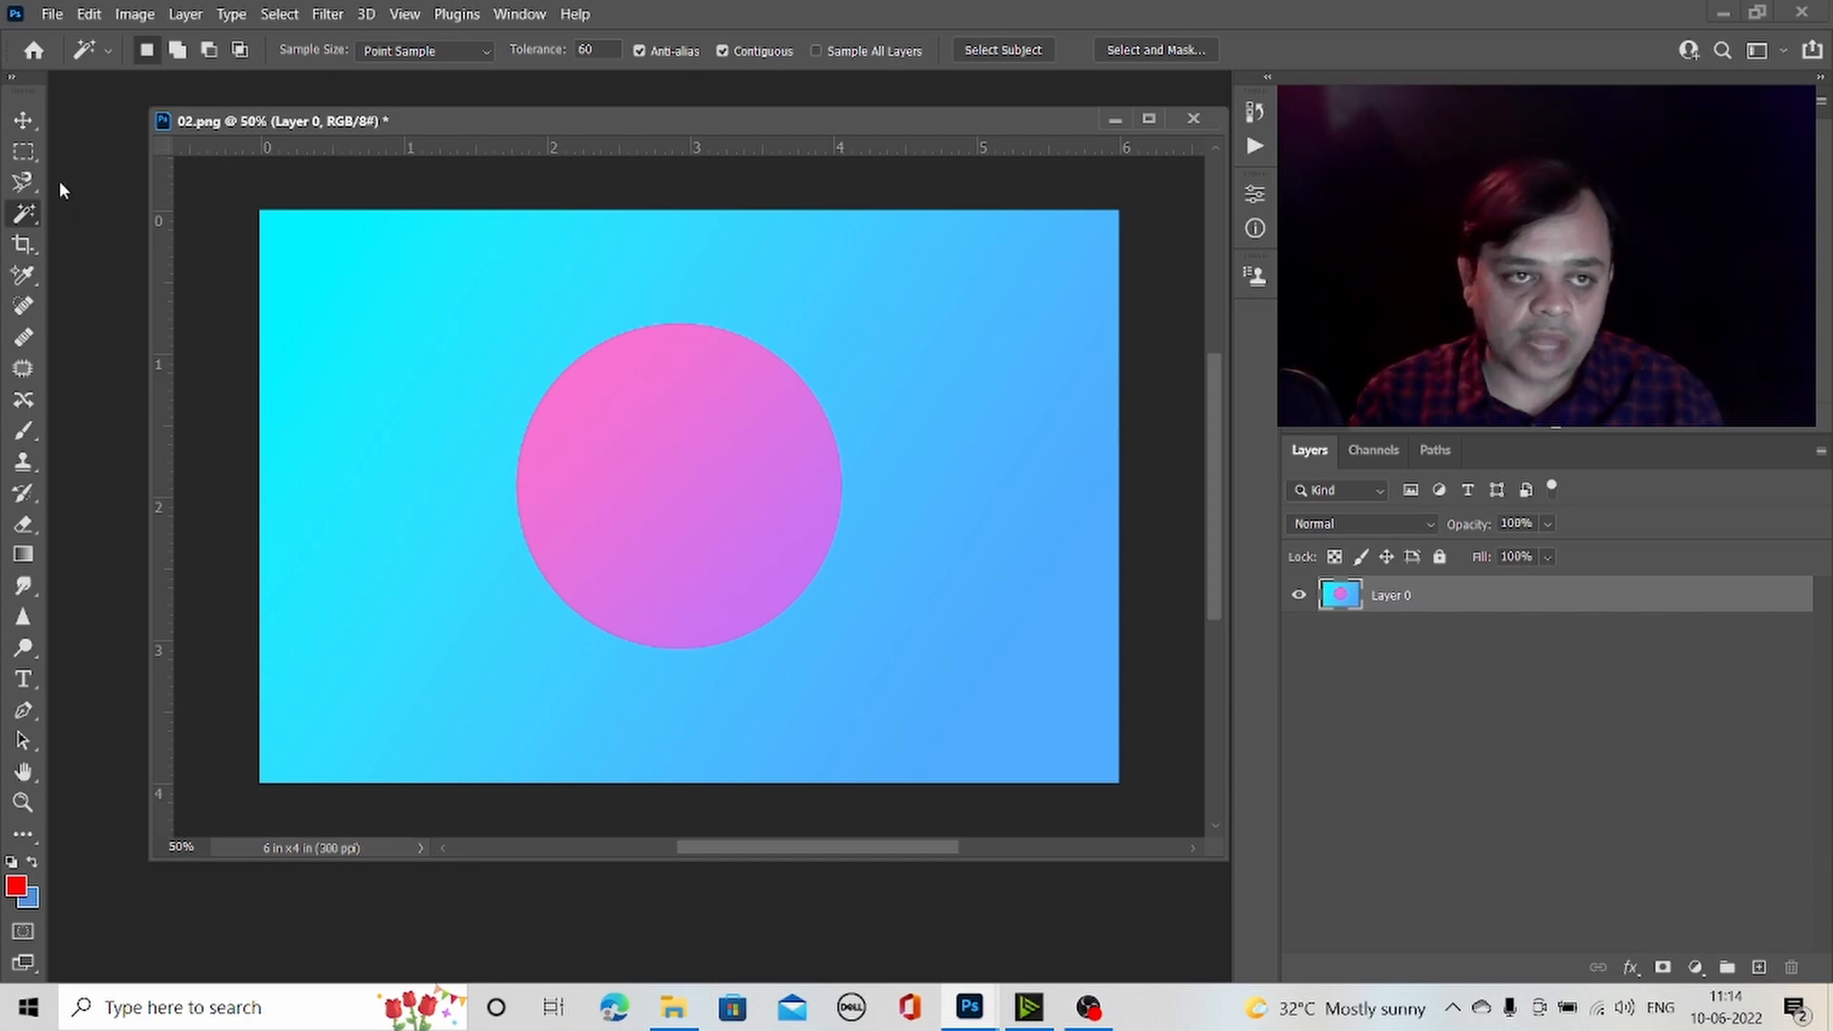
- Mask the layer to the whole circle selected with the Magic Wand, and delete that layer mask
left_click(668, 409)
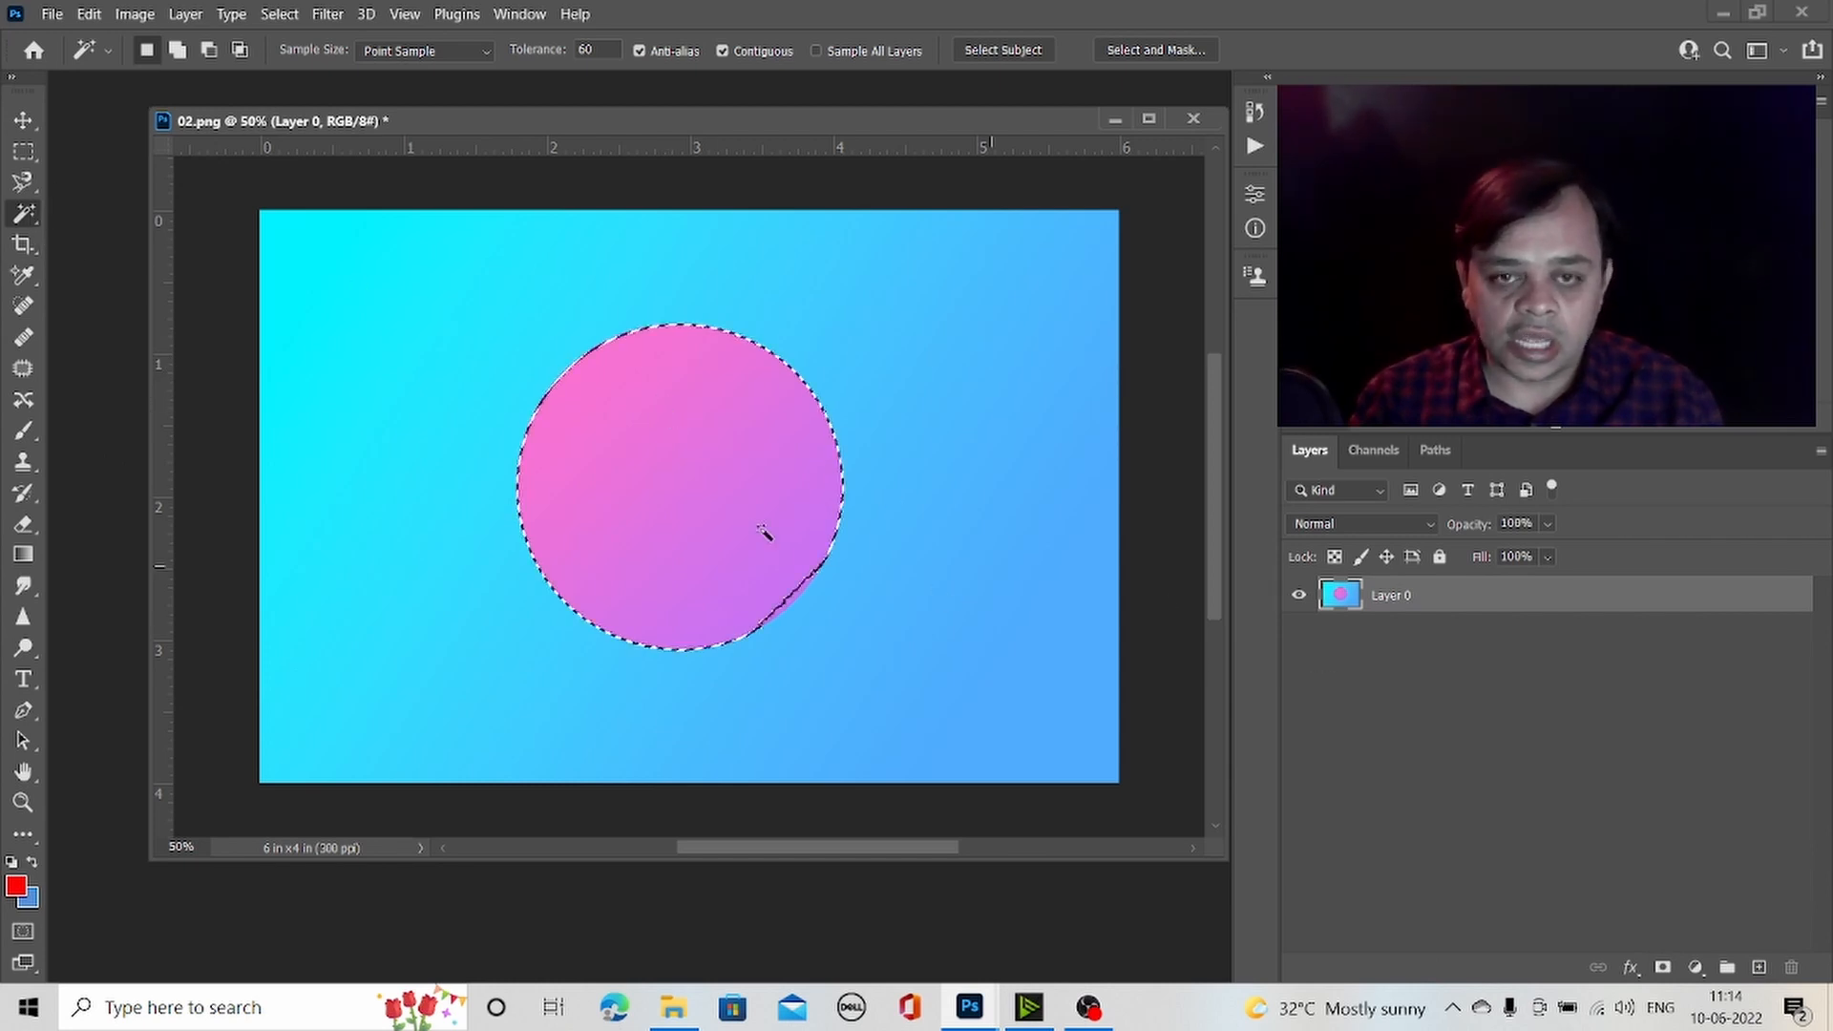
left_click(791, 596, "shift")
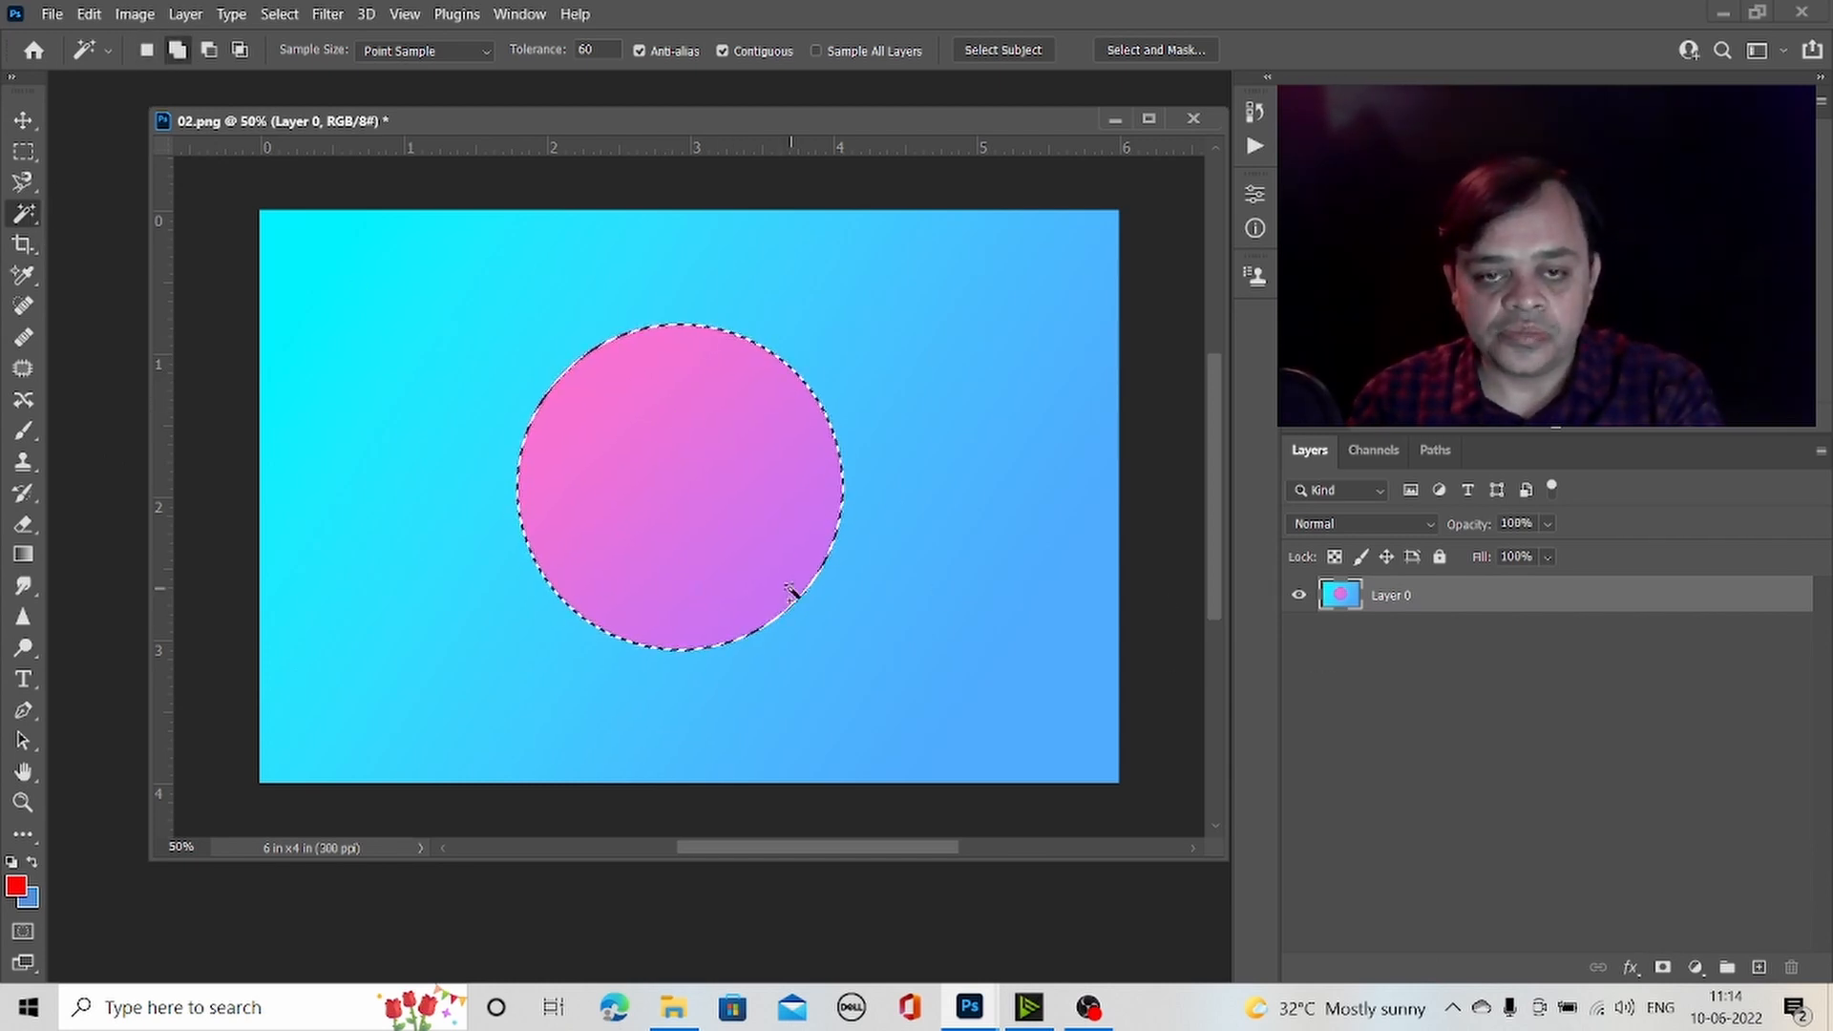
left_click(1663, 967)
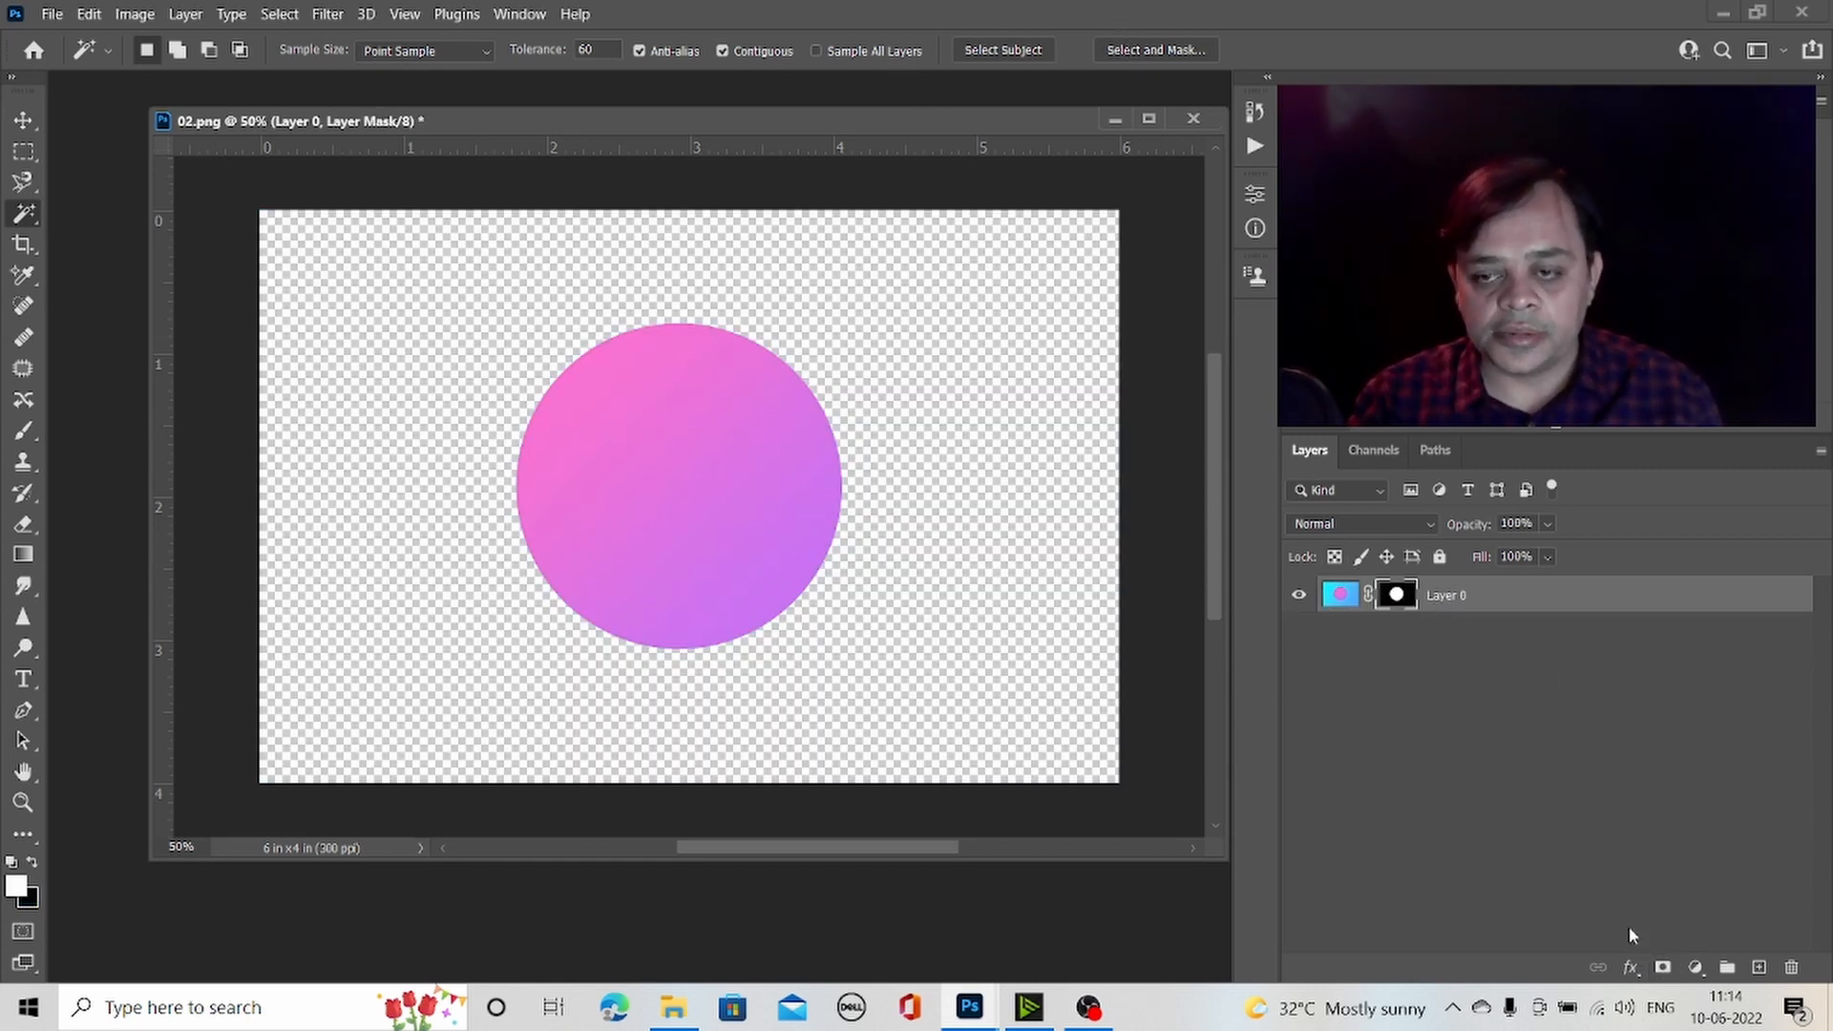
right_click(1403, 603)
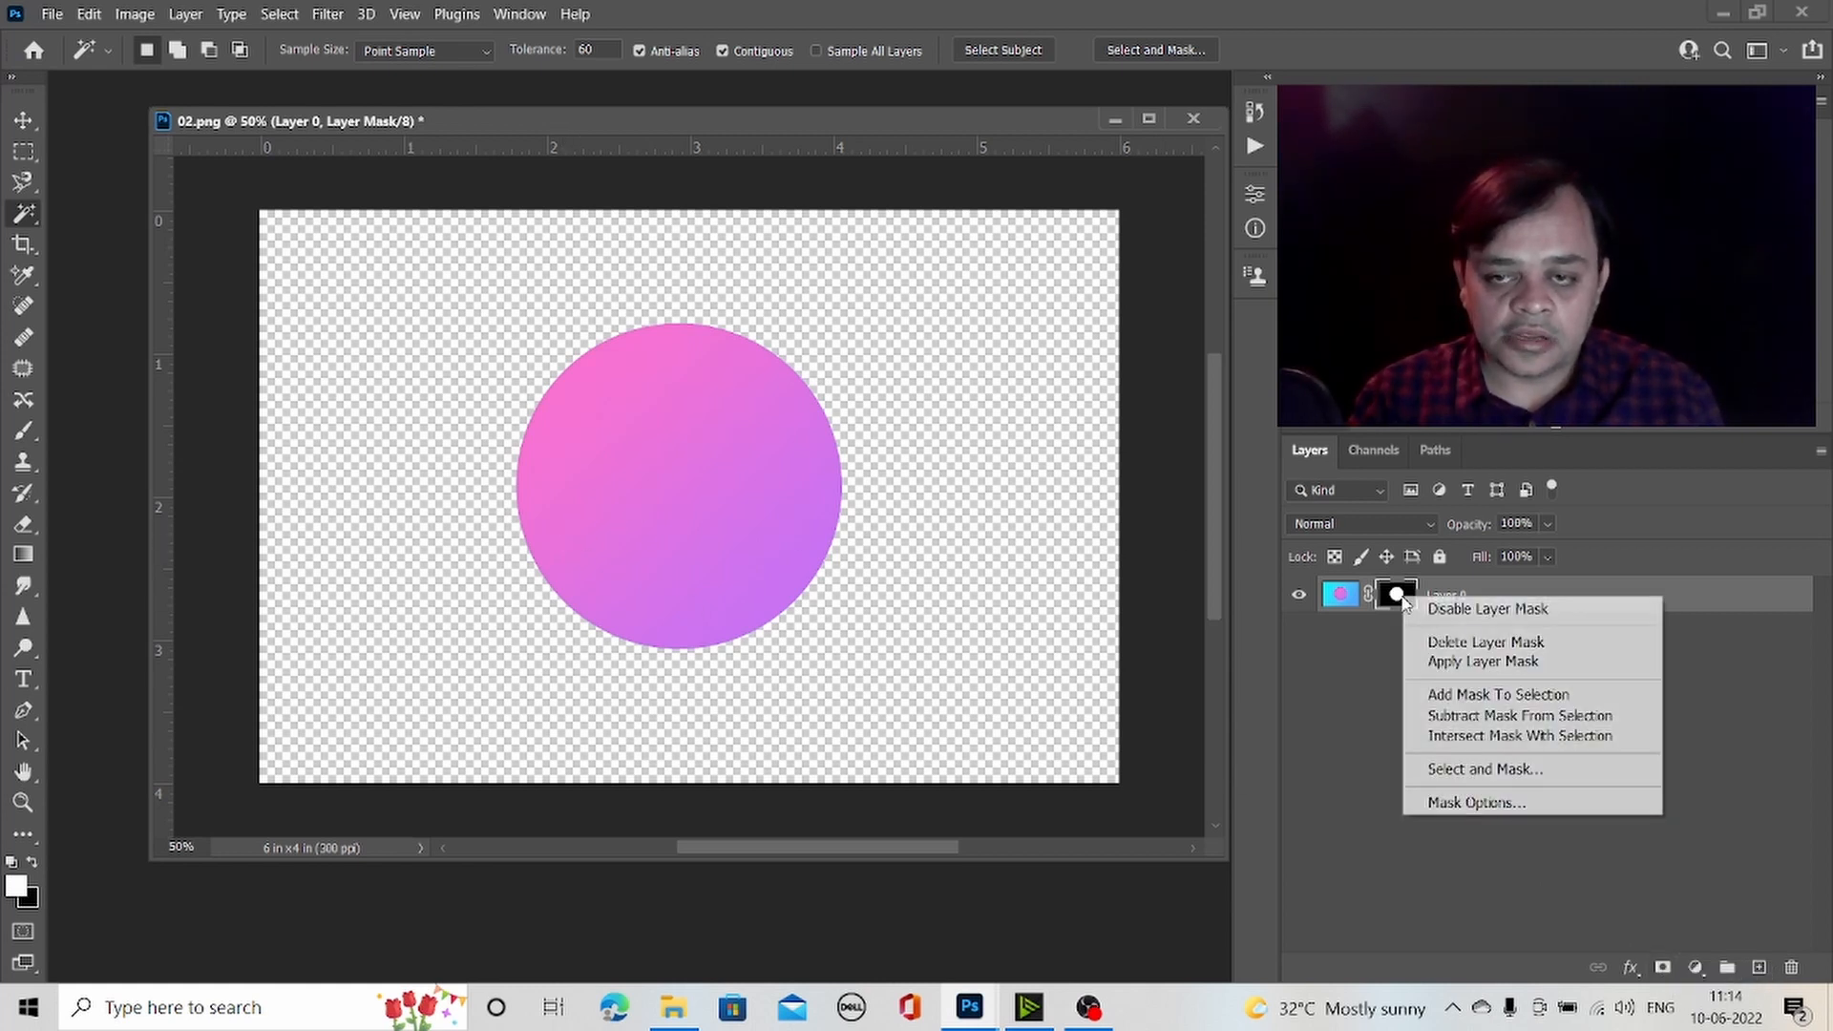
left_click(1494, 642)
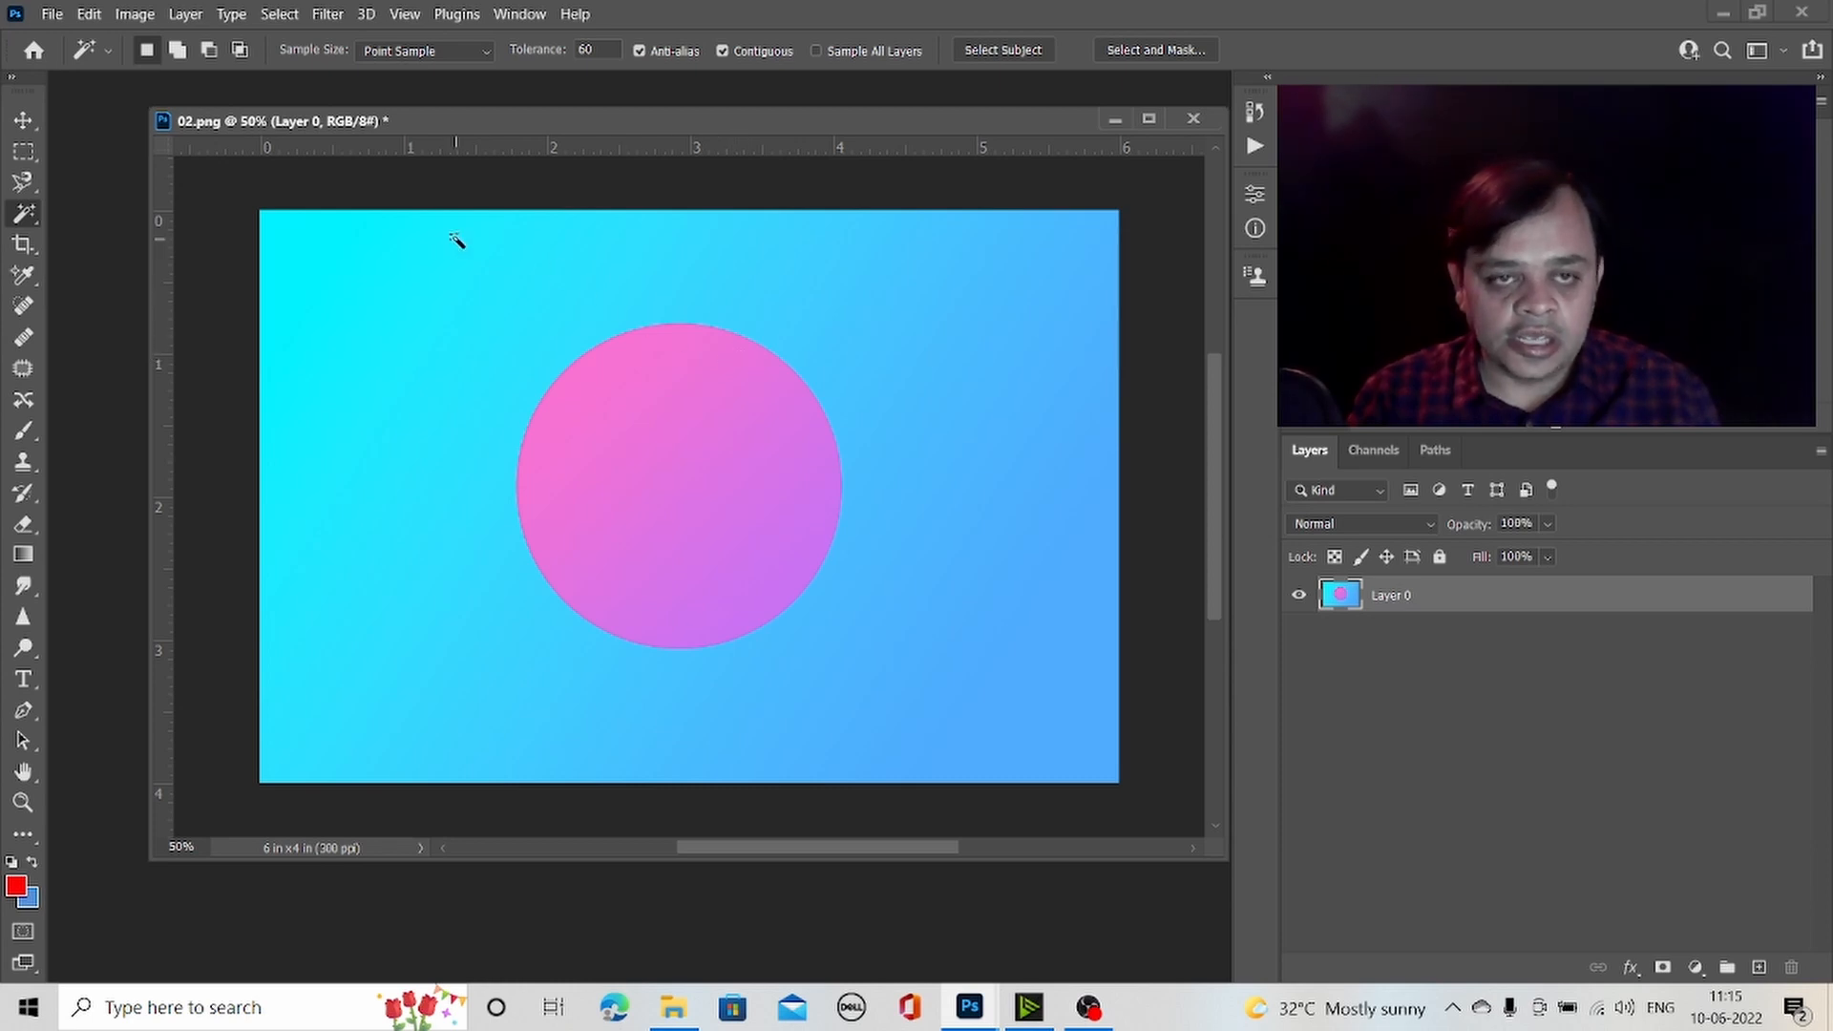
- Crop the image to an upright strip about 2.73 in wide around the circle, and undo the crop
left_click(24, 245)
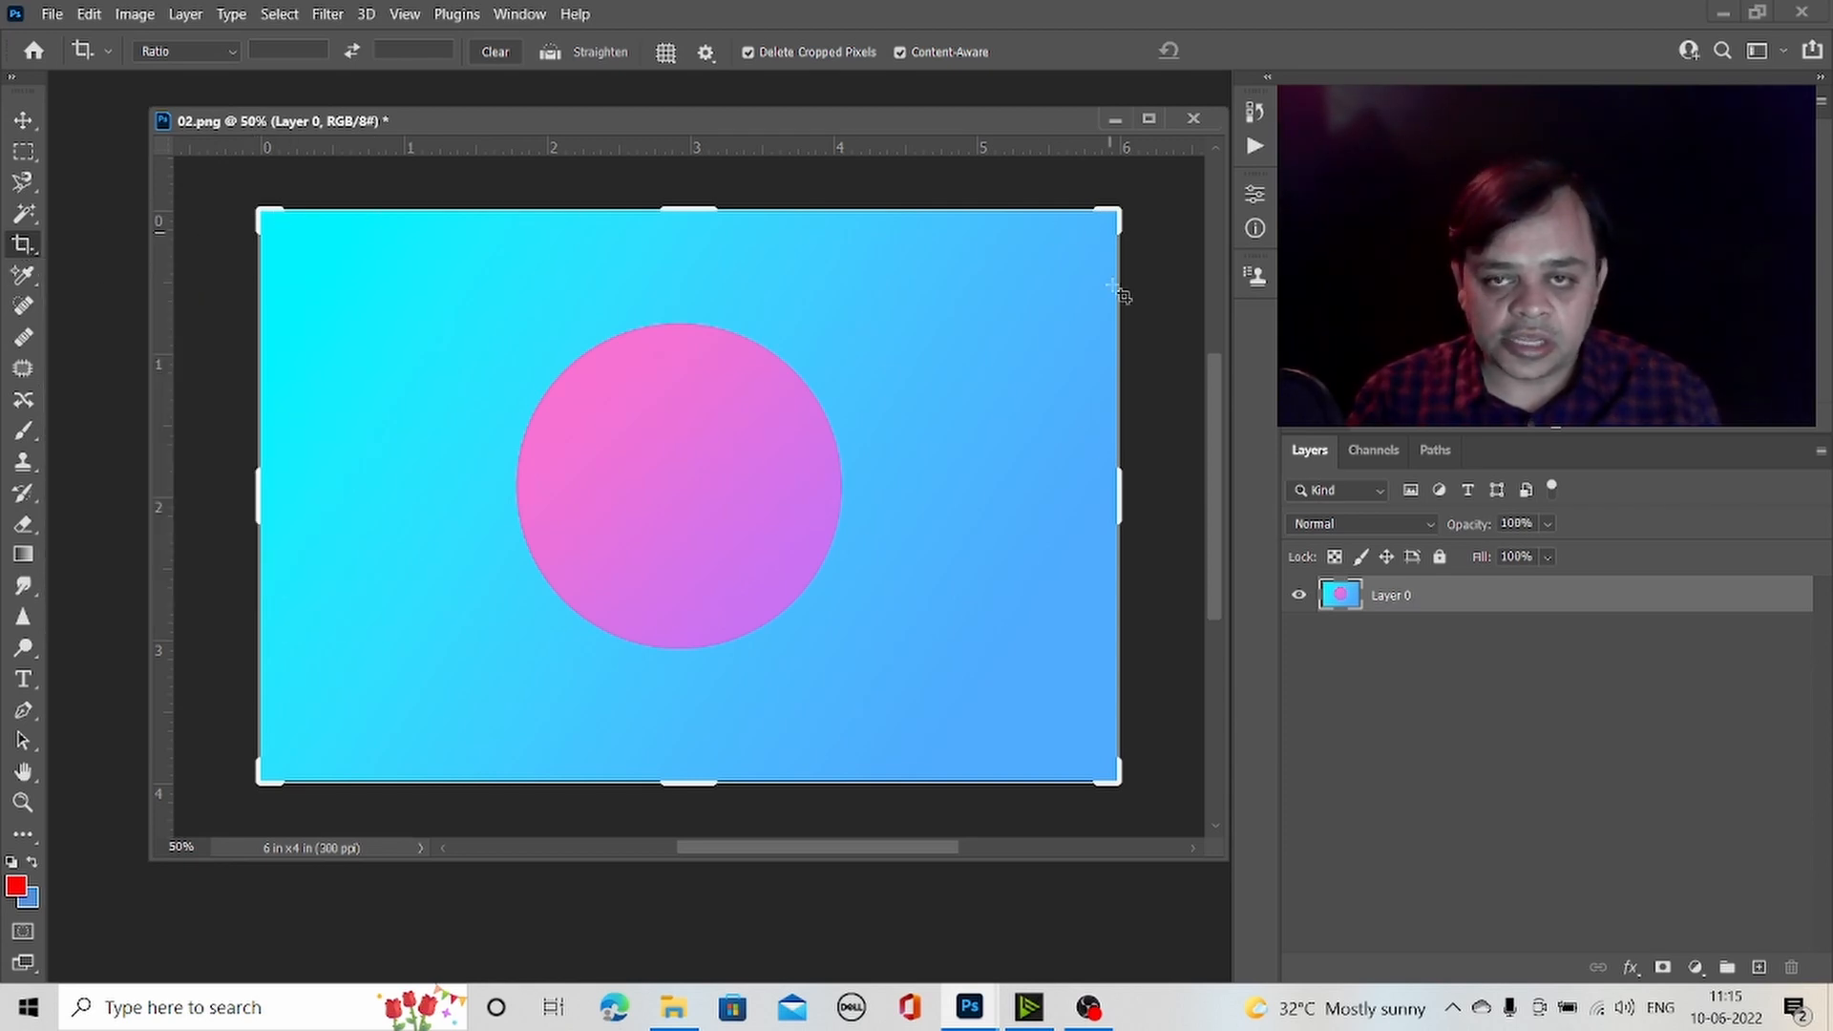
left_click_drag(1121, 496, 998, 503)
left_click_drag(383, 496, 499, 496)
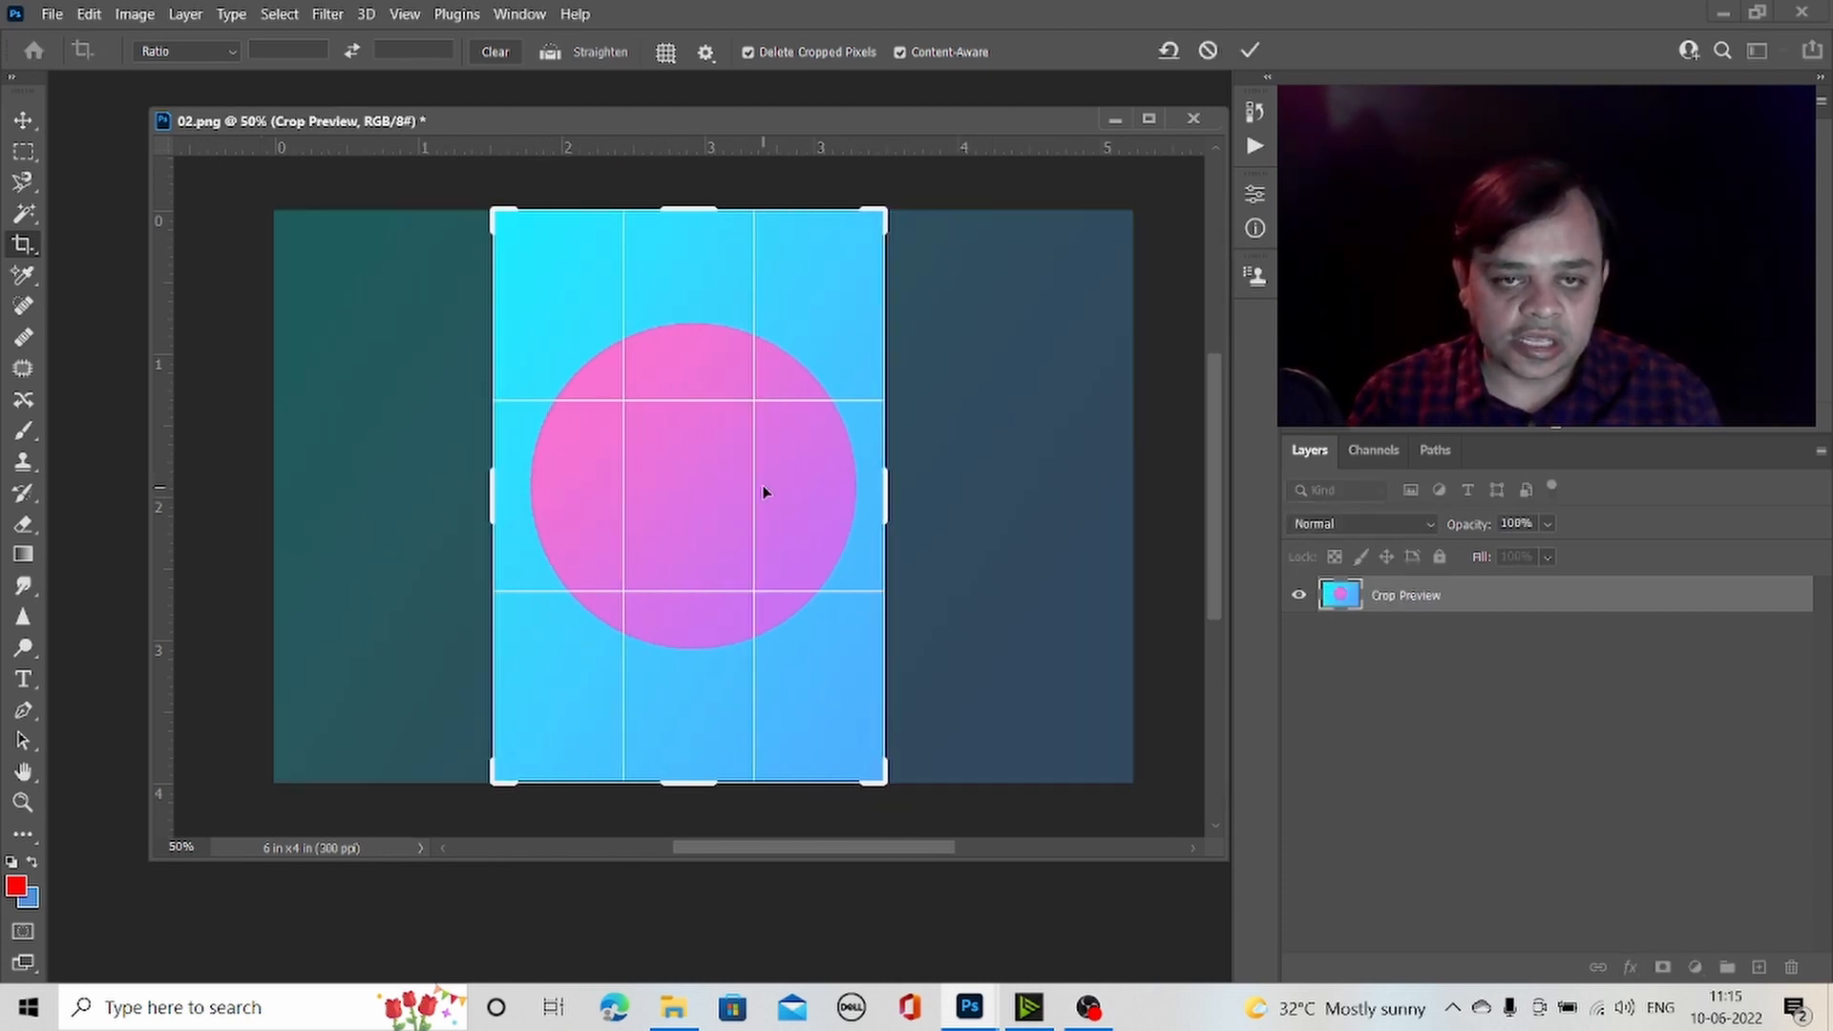
key("Return")
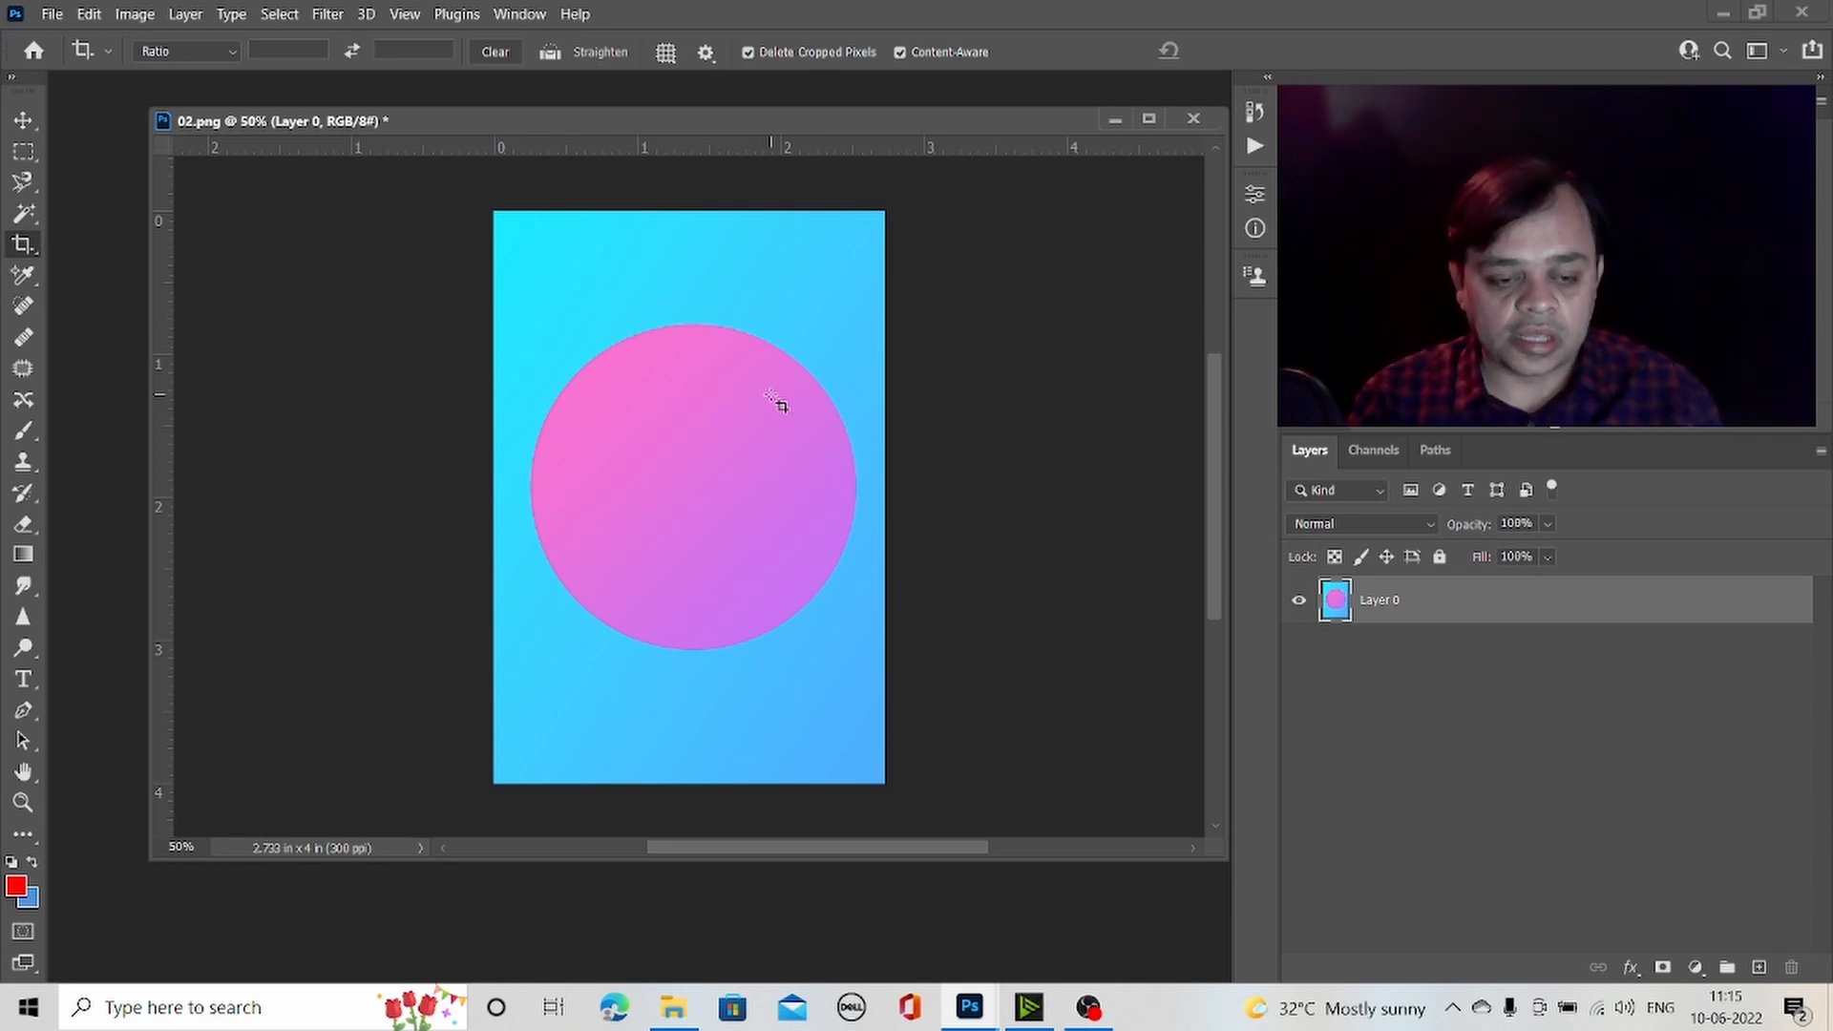
key("ctrl+z")
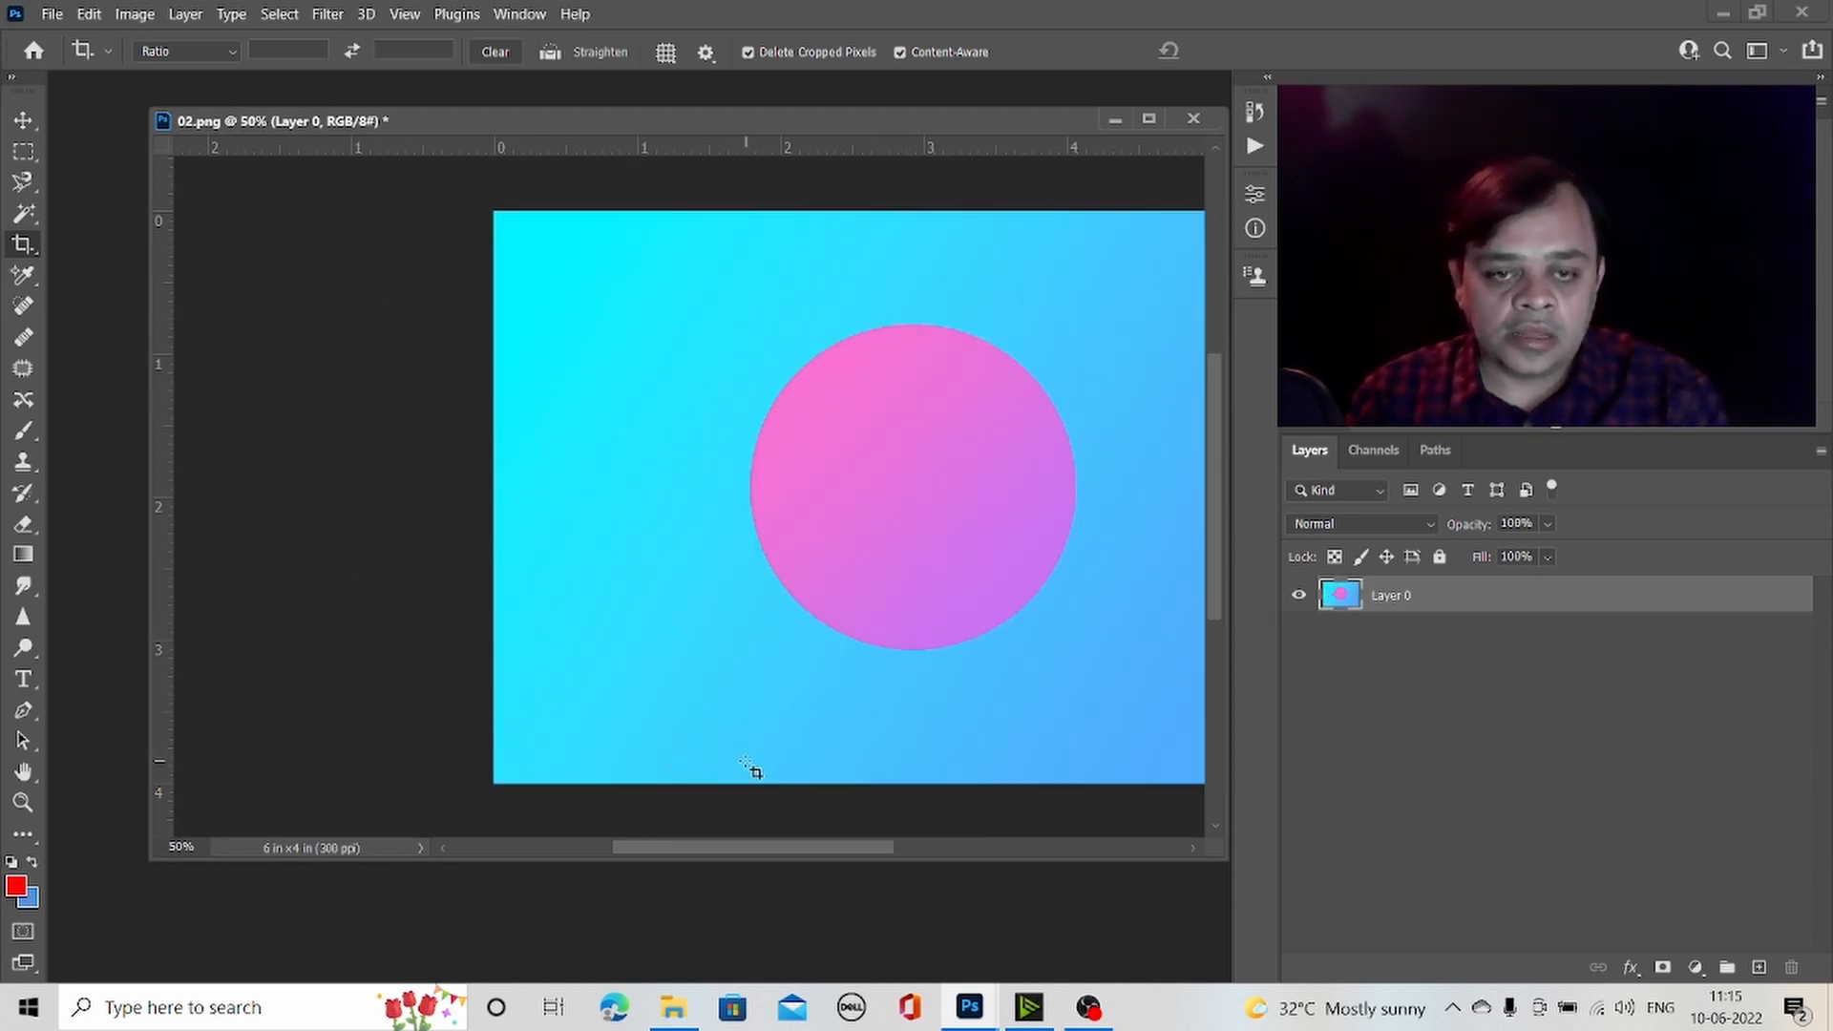
left_click_drag(745, 847, 822, 847)
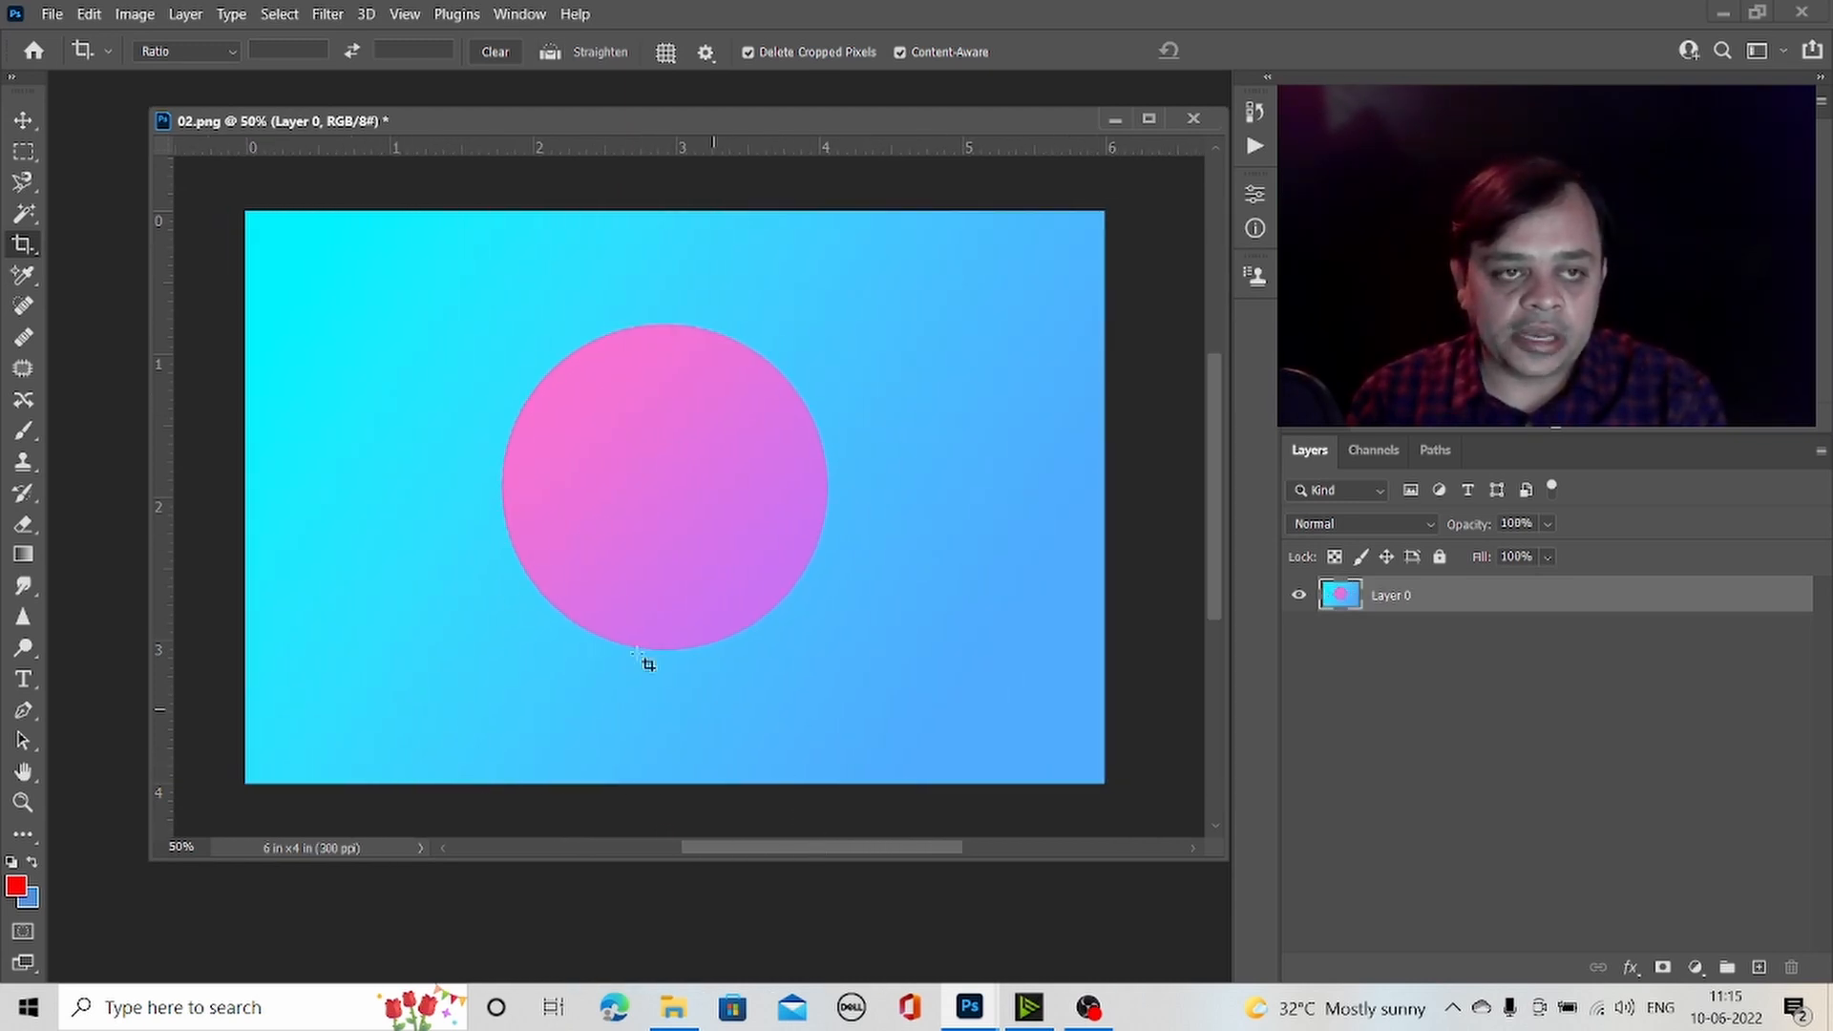
- Crop the image around the circle with the 4 x 5 in 300 ppi preset, and undo the crop
left_click(23, 243)
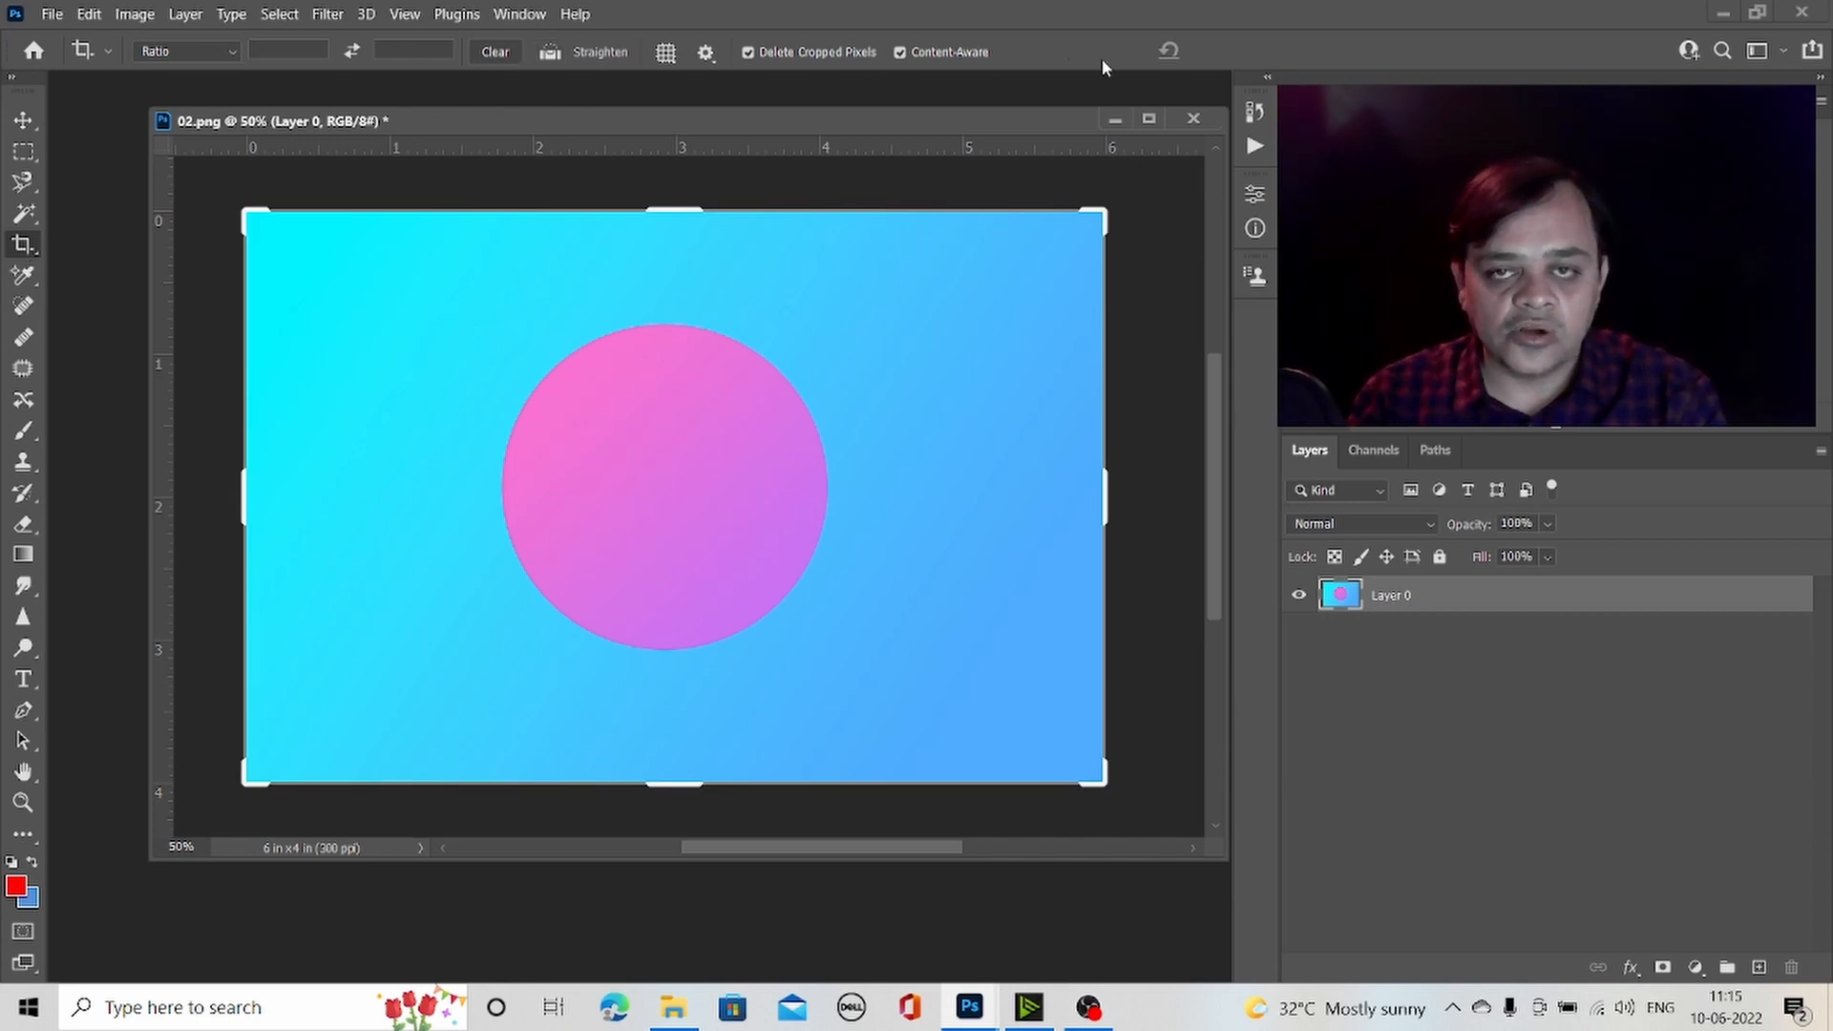
left_click(231, 53)
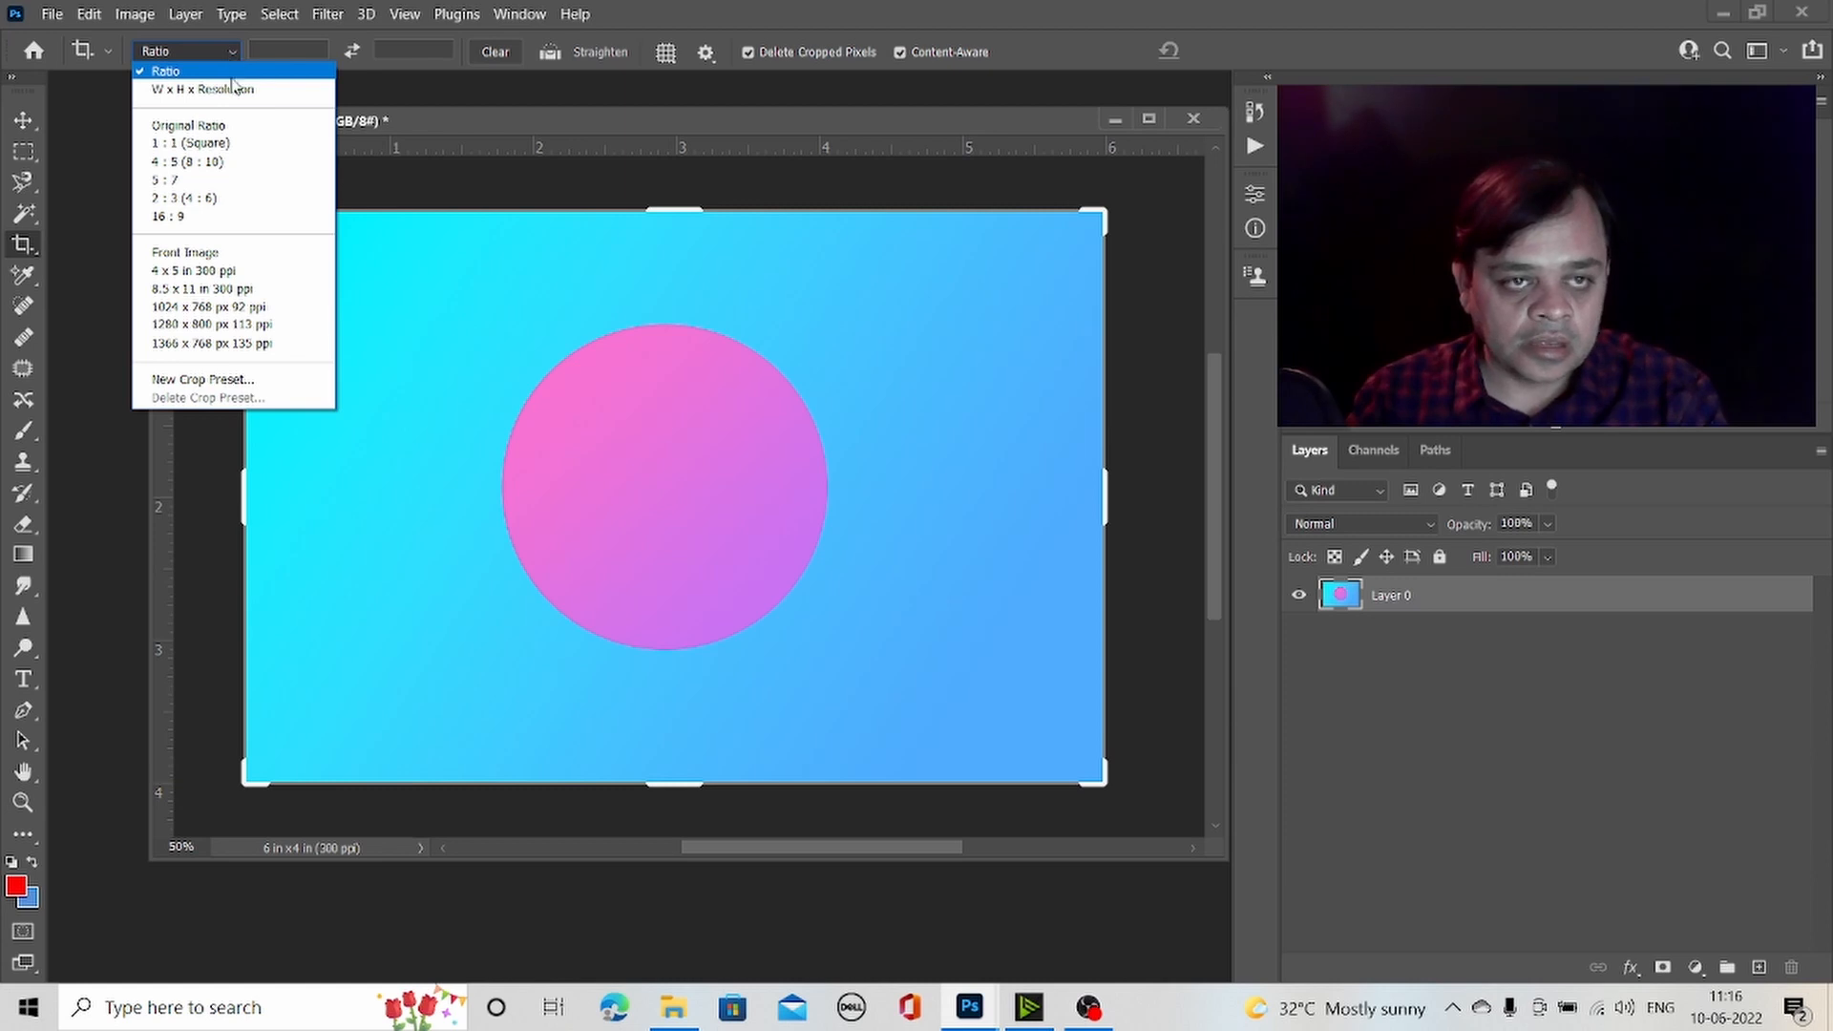
left_click(234, 271)
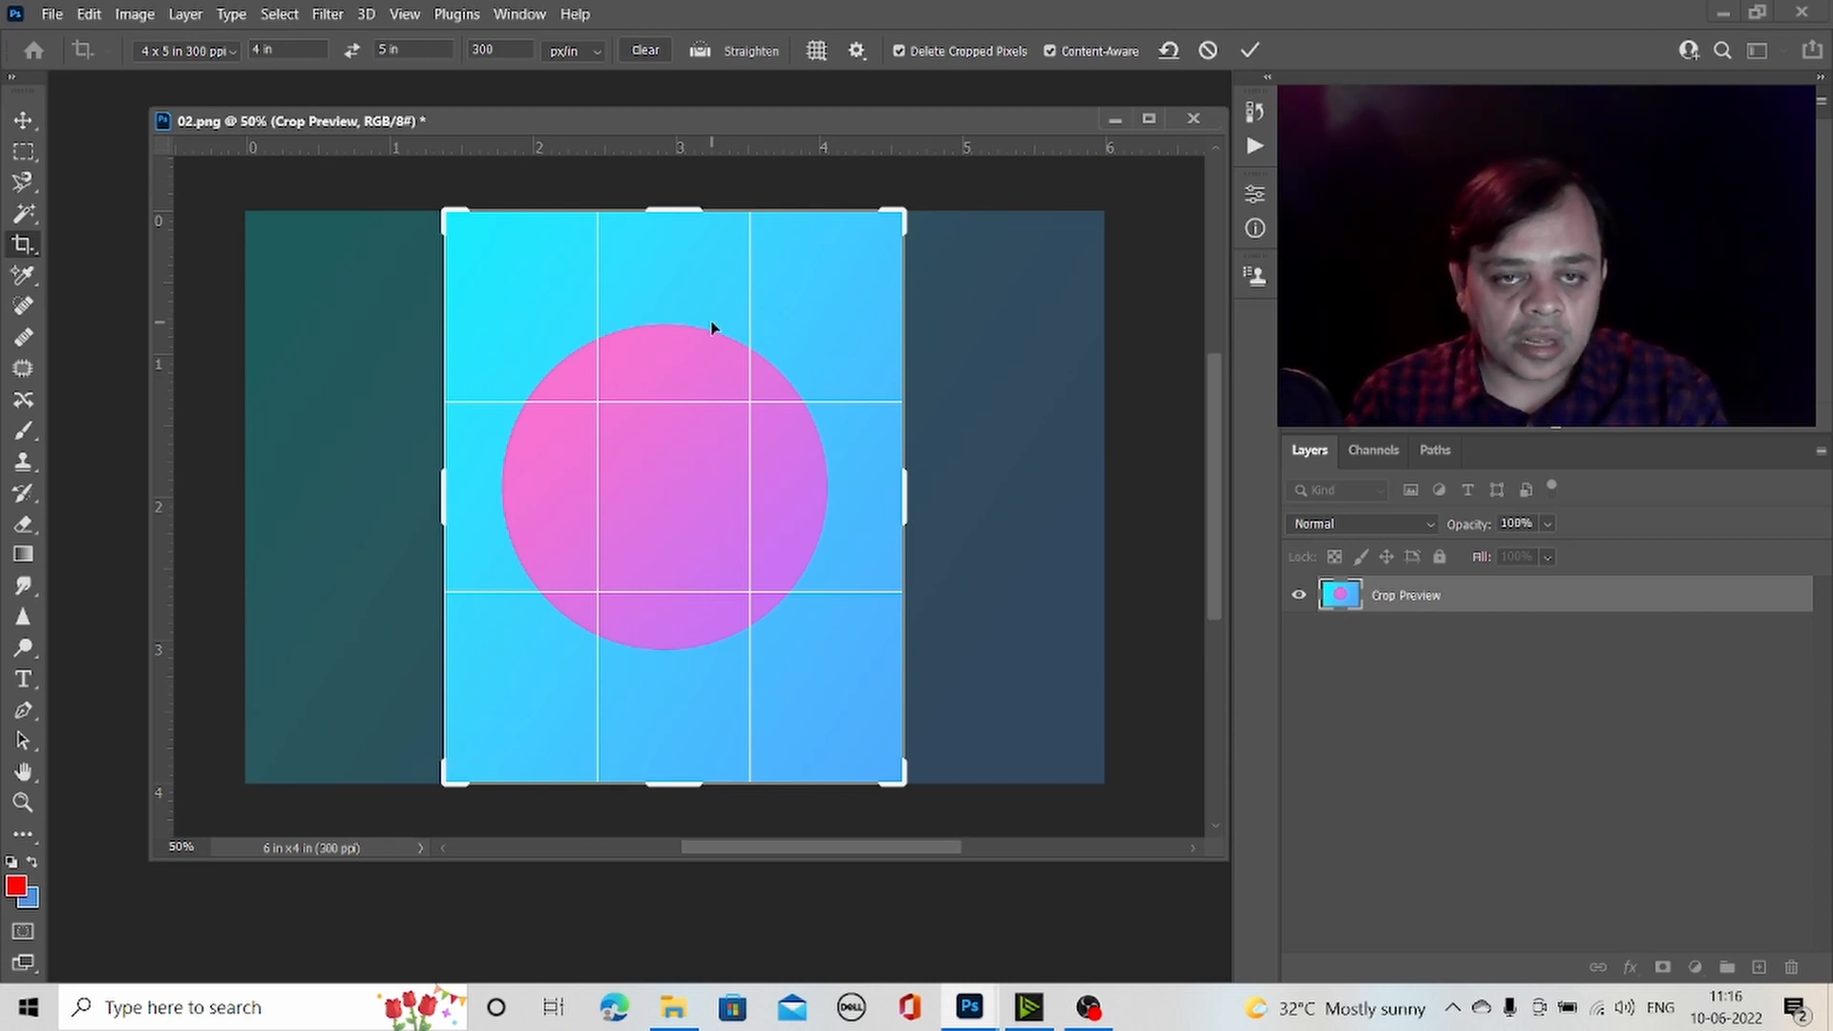
key("Return")
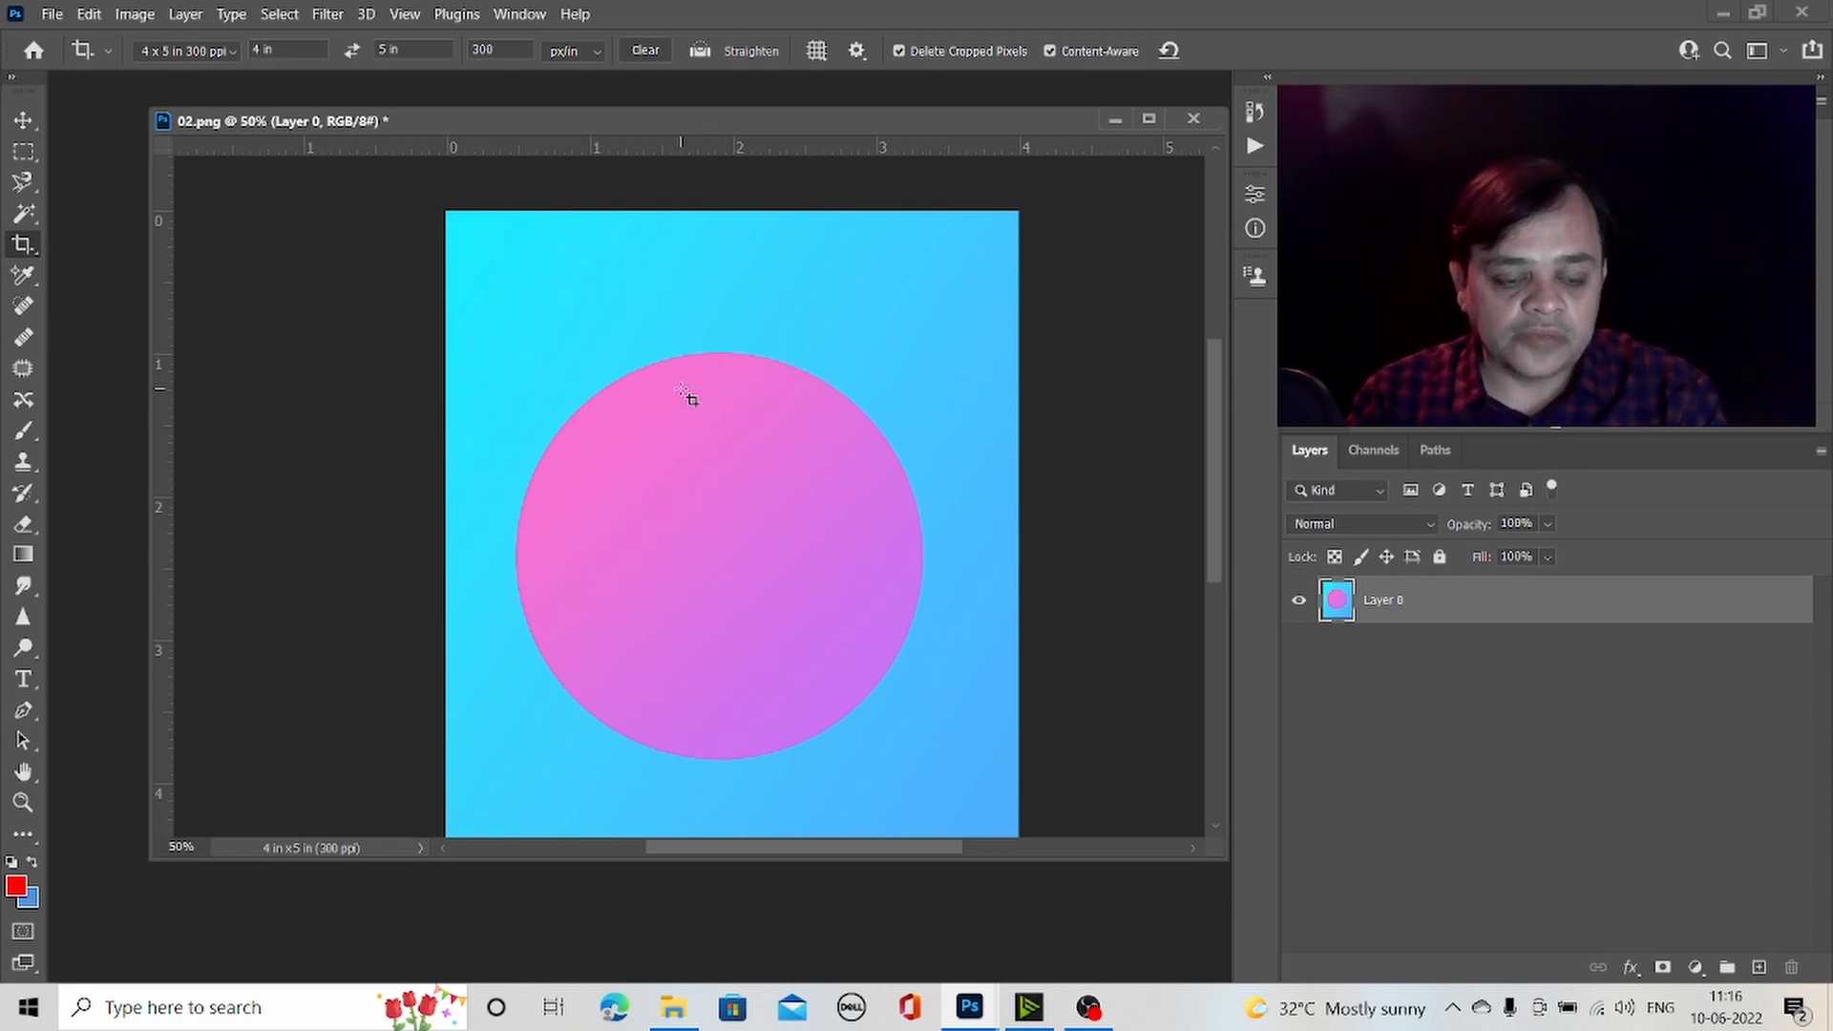
key("ctrl+z")
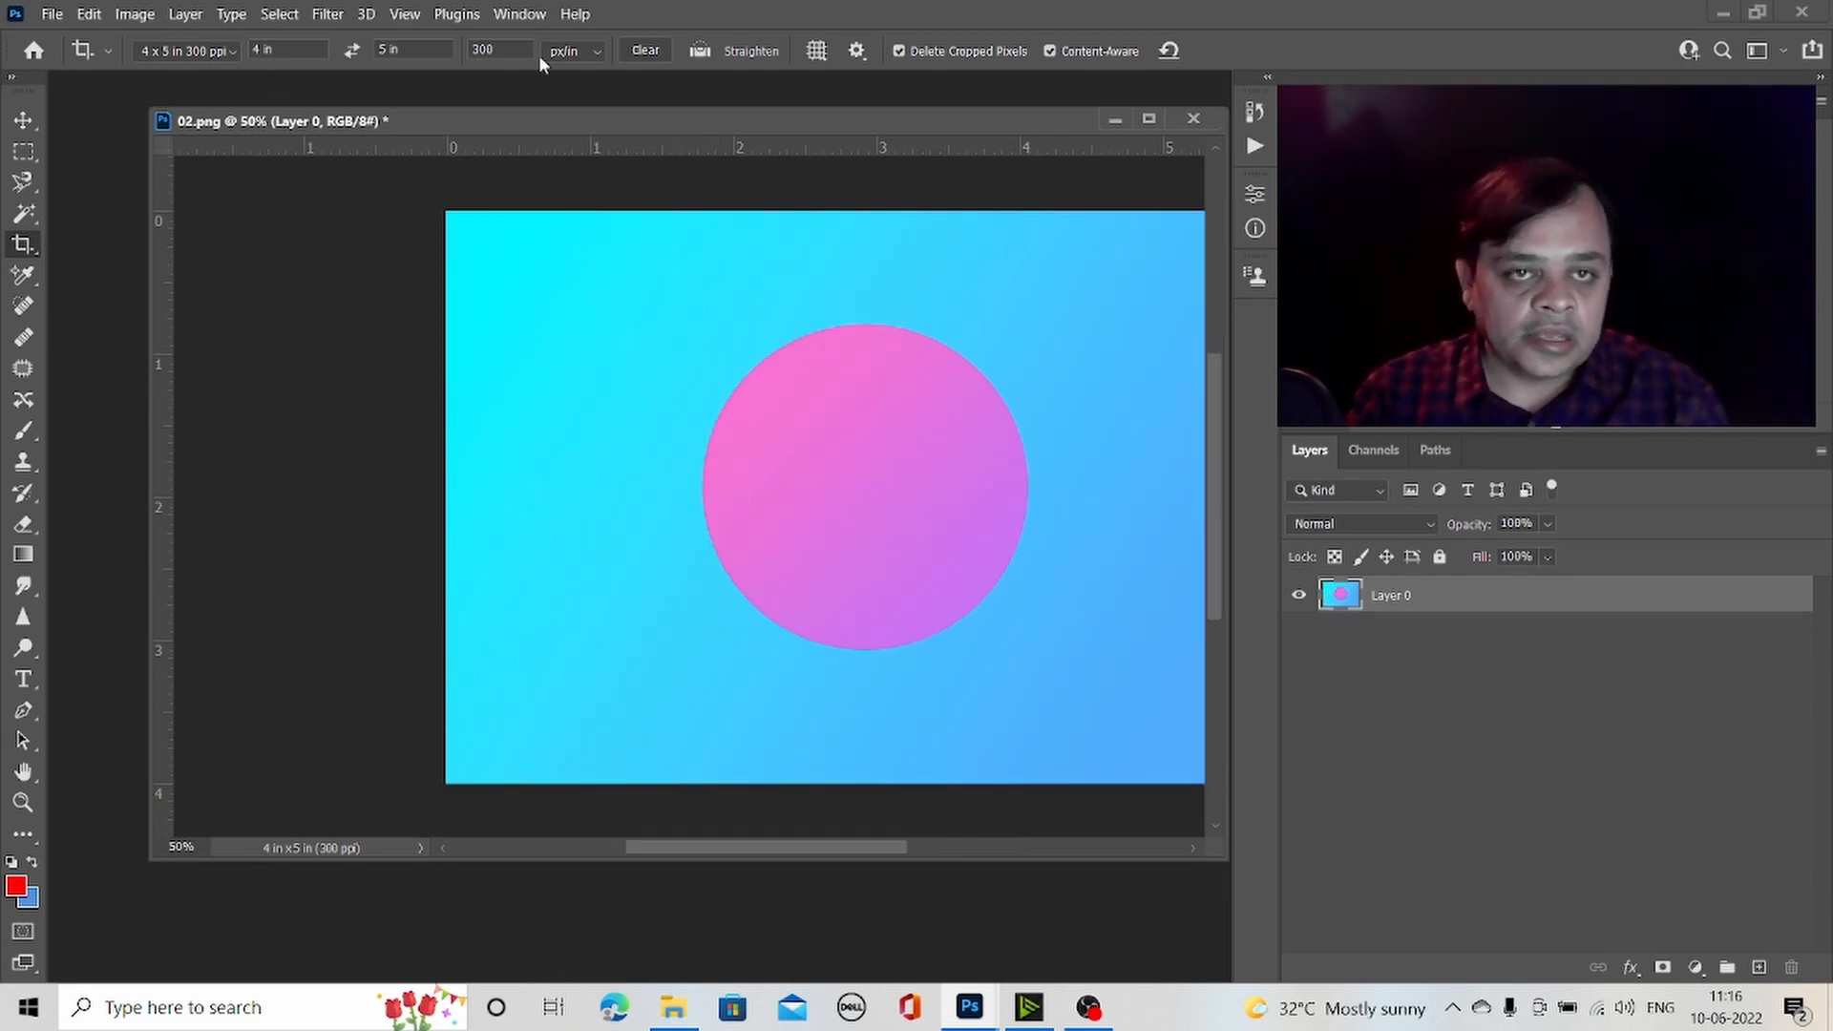
- Reset the crop preset to Ratio and cancel the pending 4 x 5 in crop
left_click(235, 49)
left_click(217, 60)
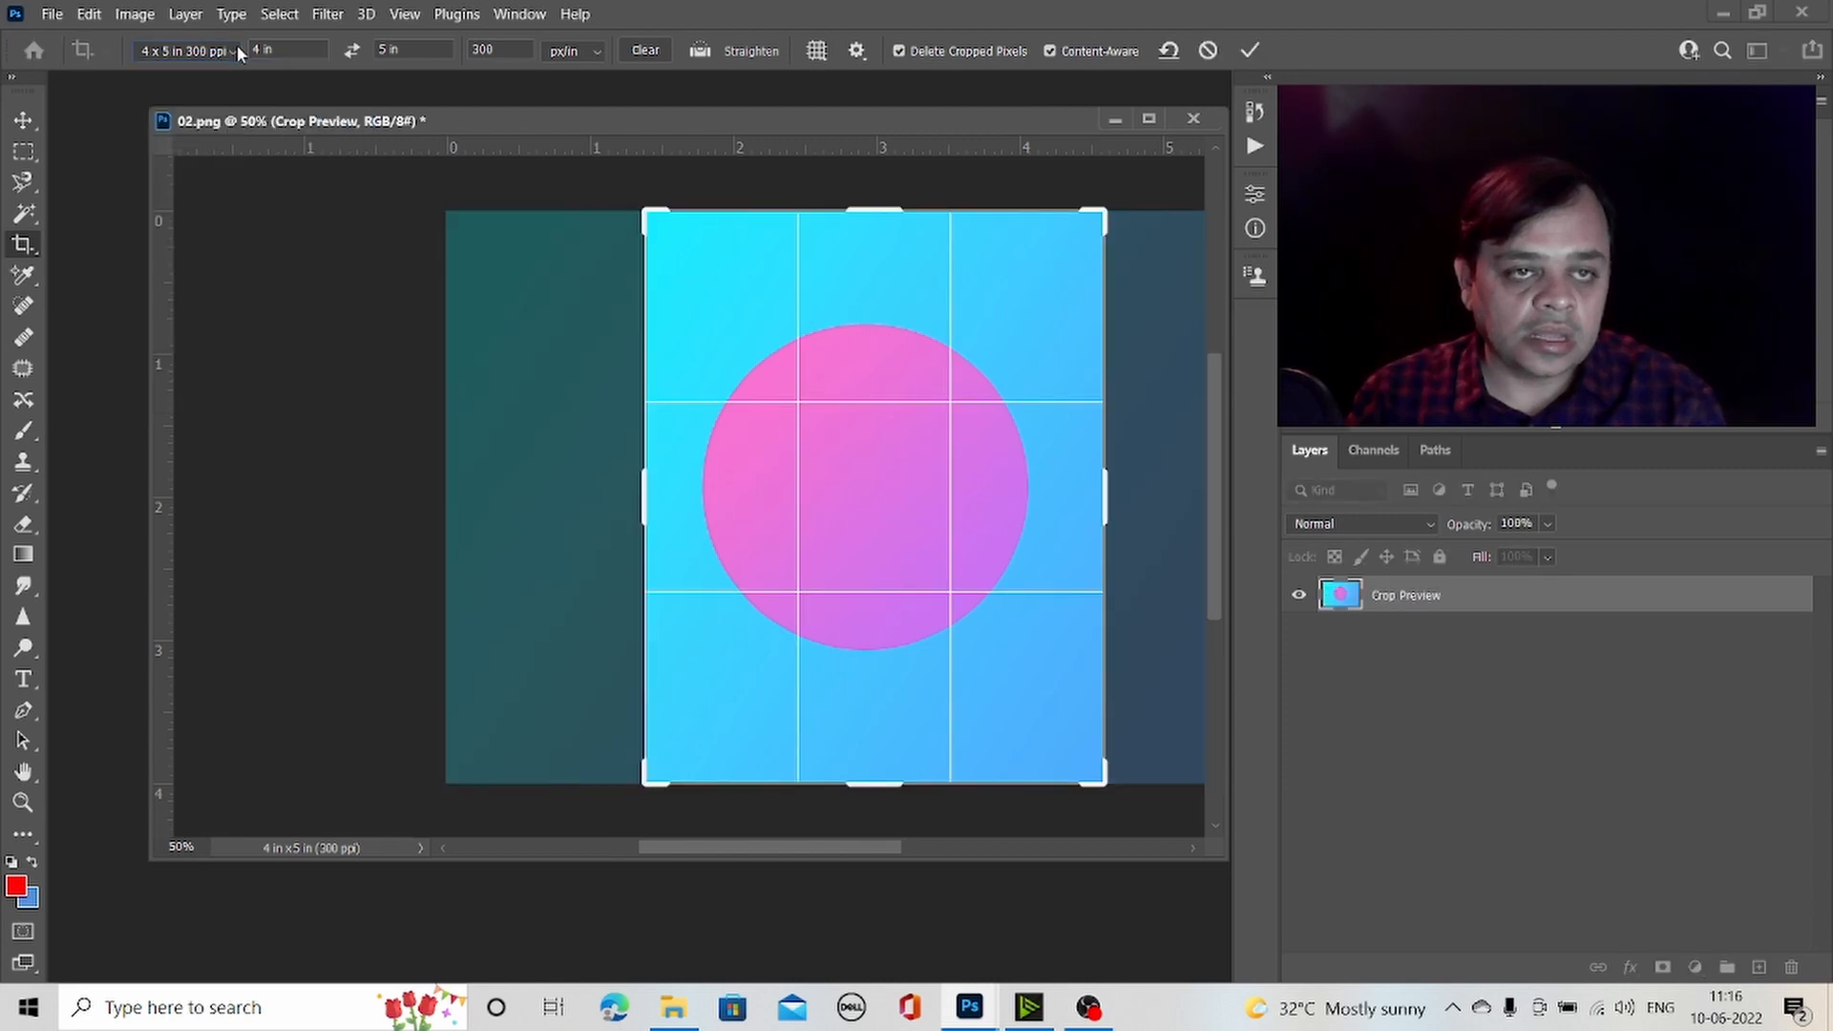
left_click(237, 50)
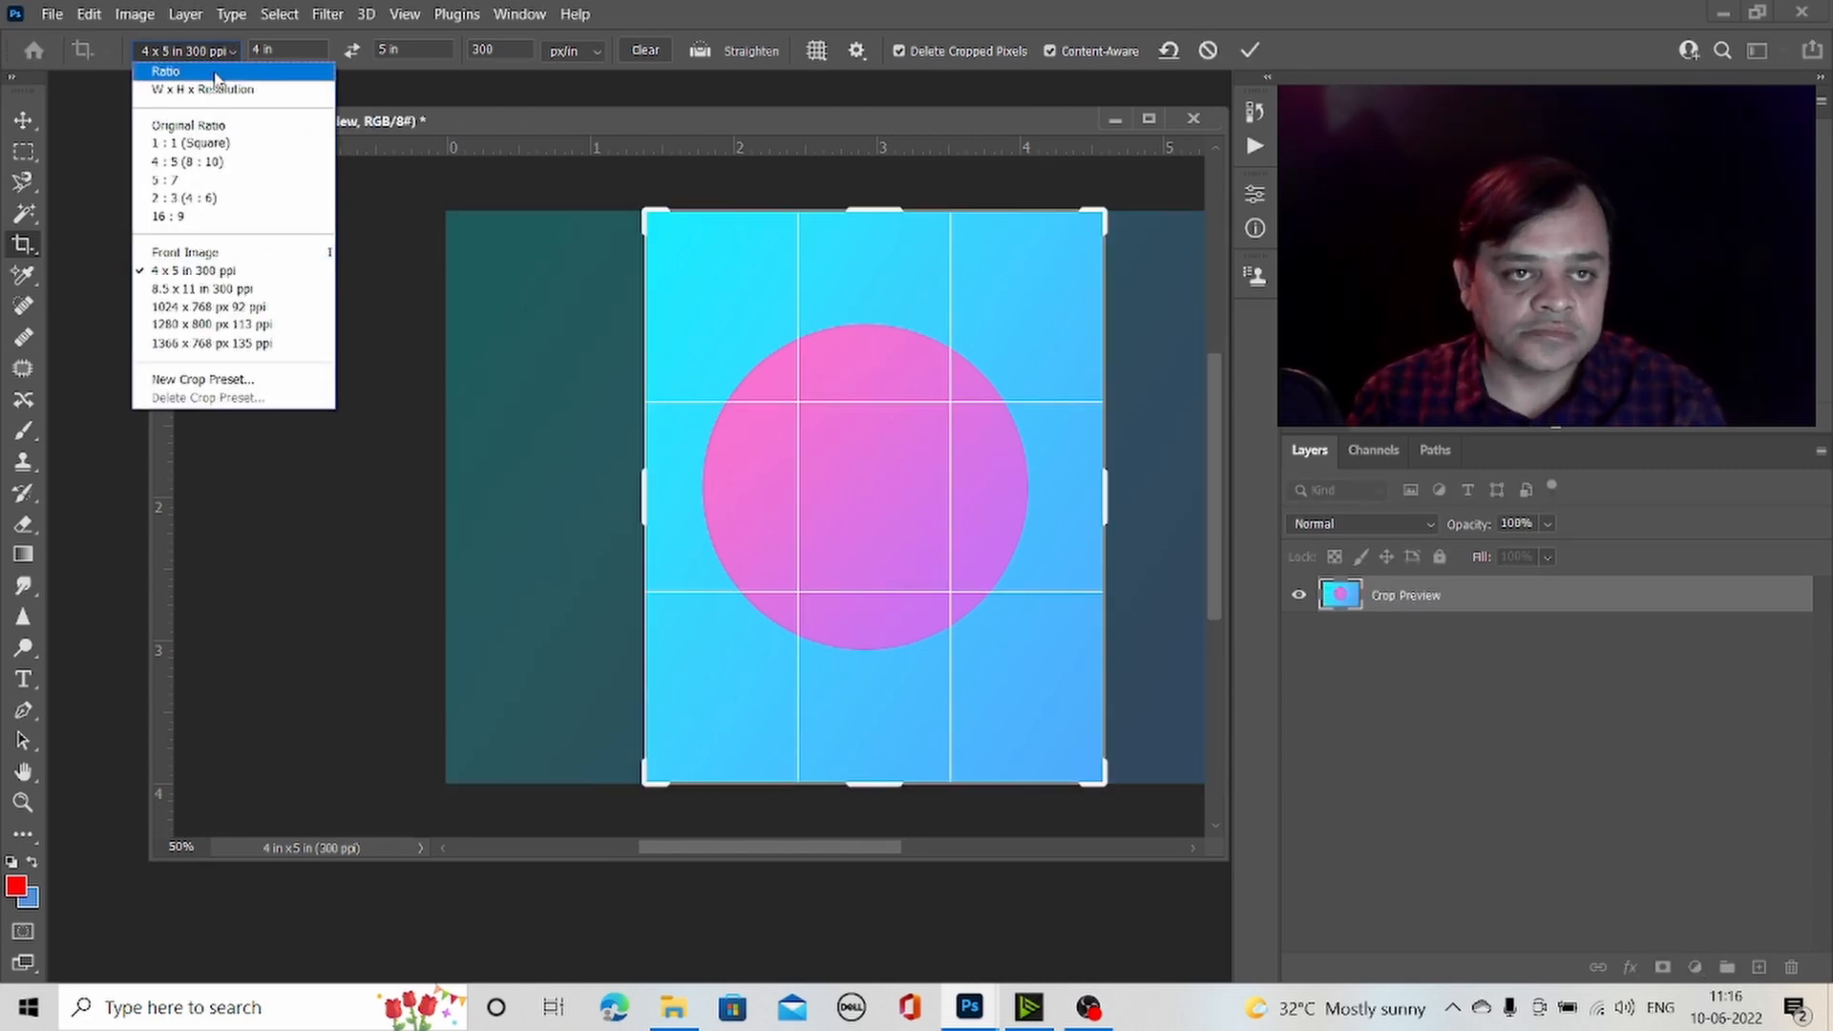
left_click(215, 72)
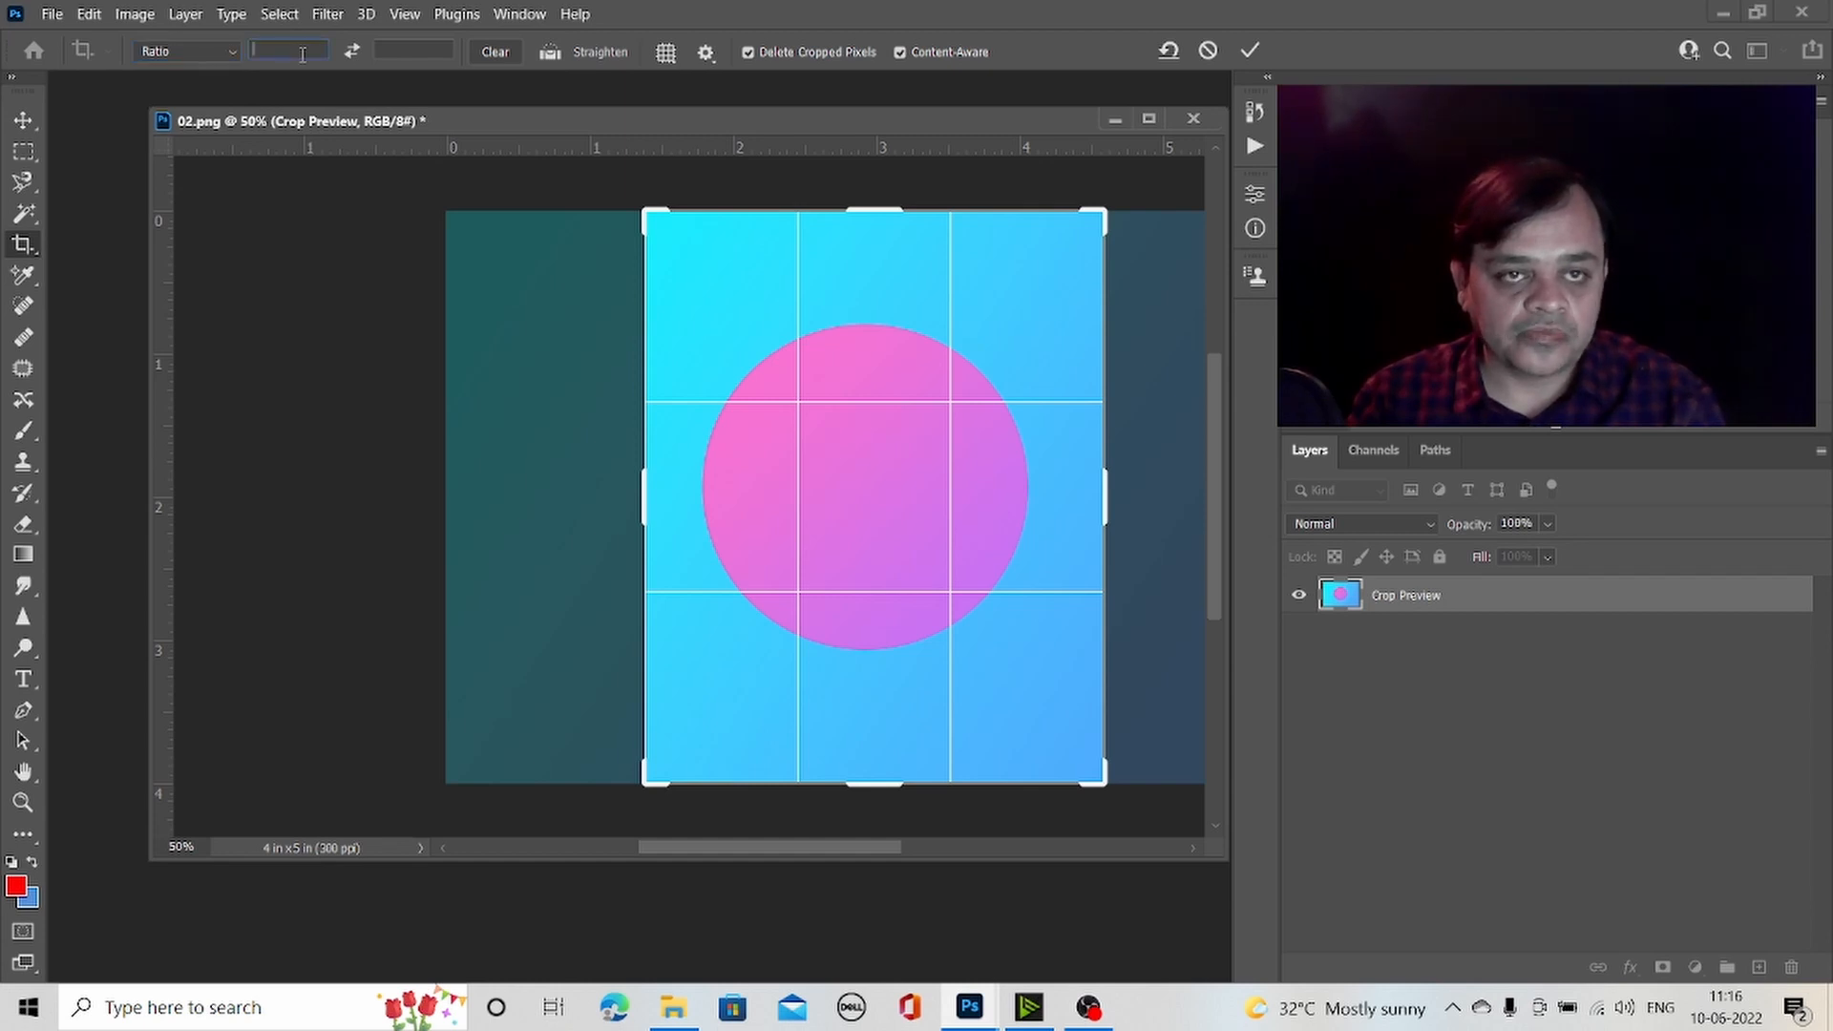
key("Escape")
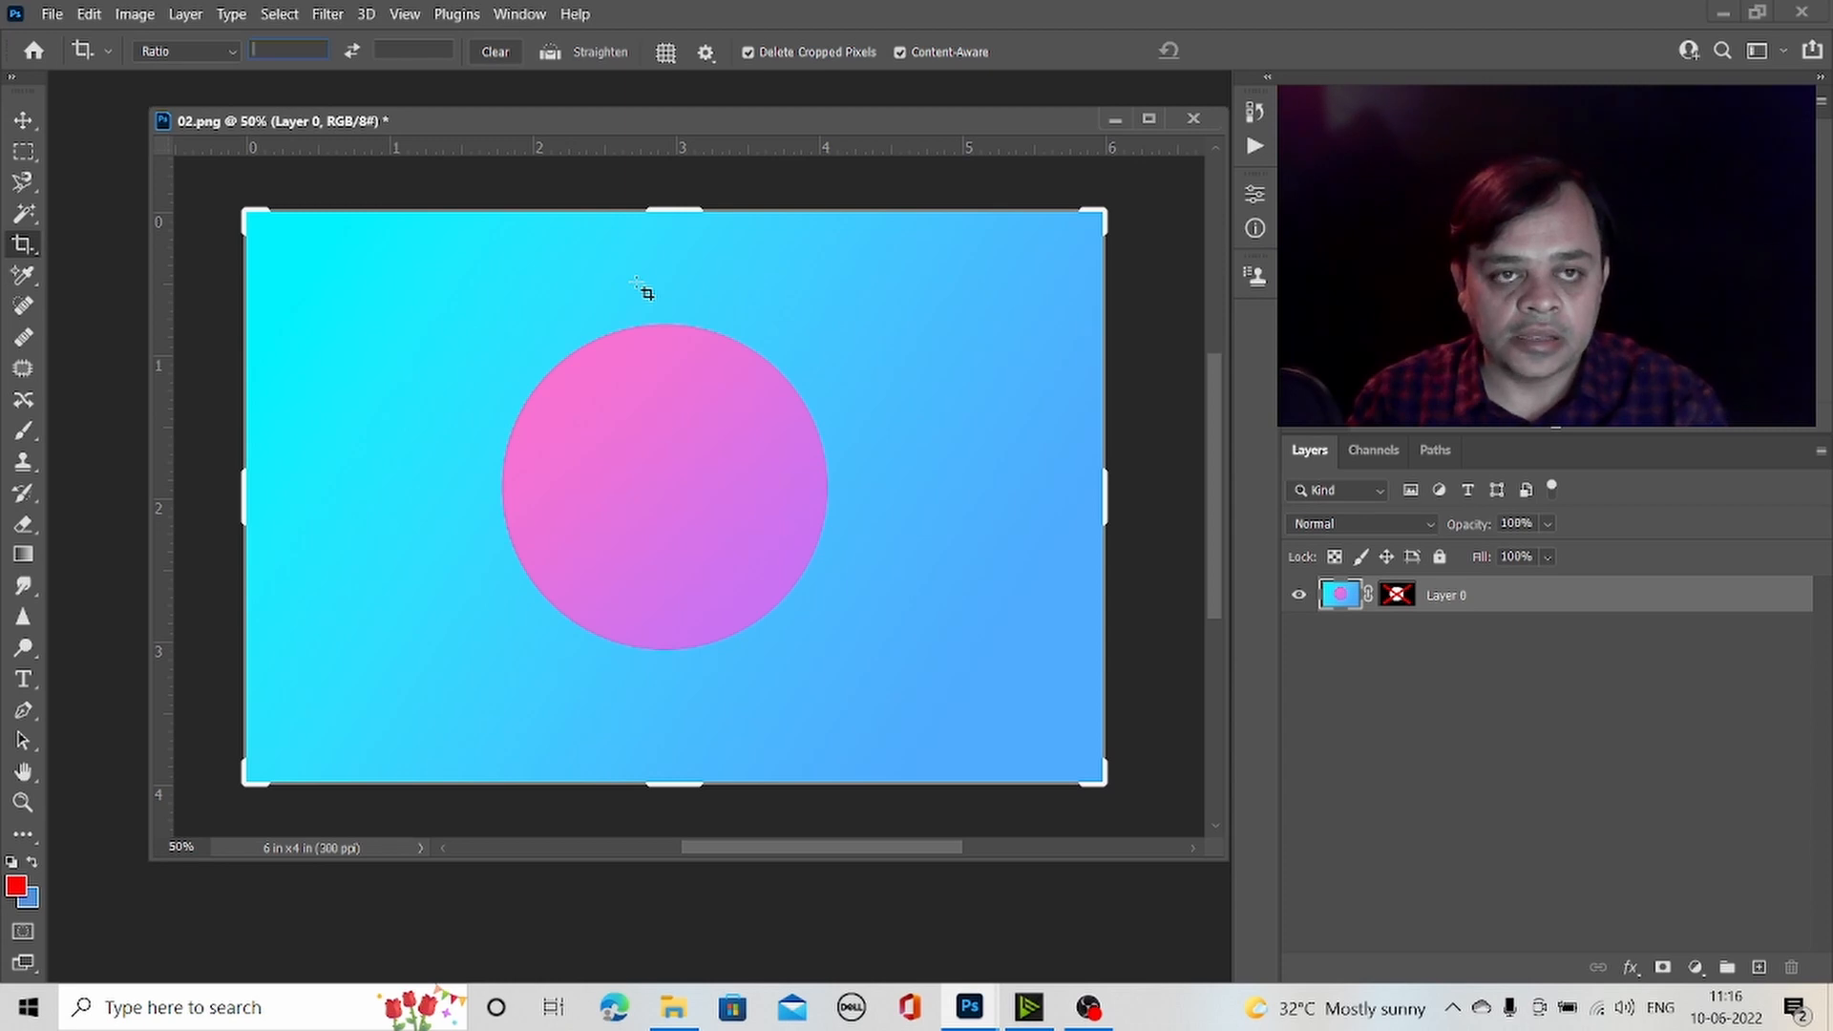
- Set the crop aspect ratio to 6 by 4 and swap its width and height
left_click(585, 296)
type("4")
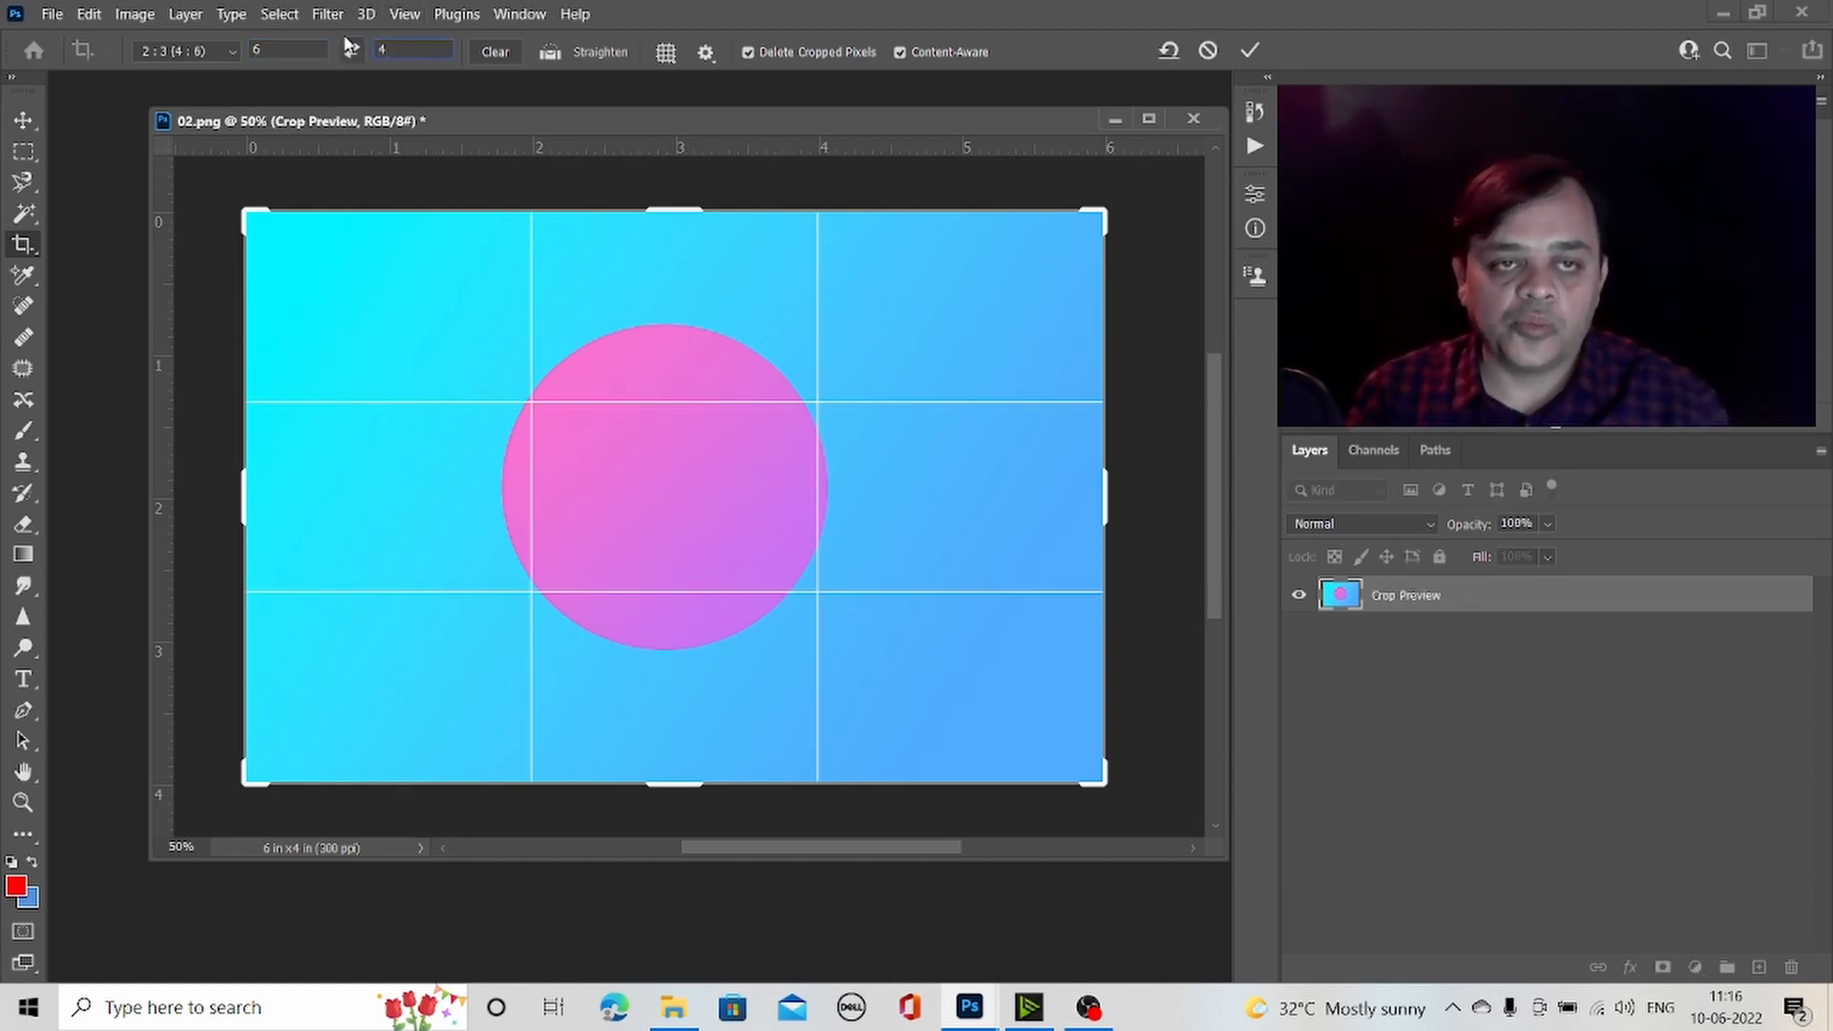
left_click(352, 50)
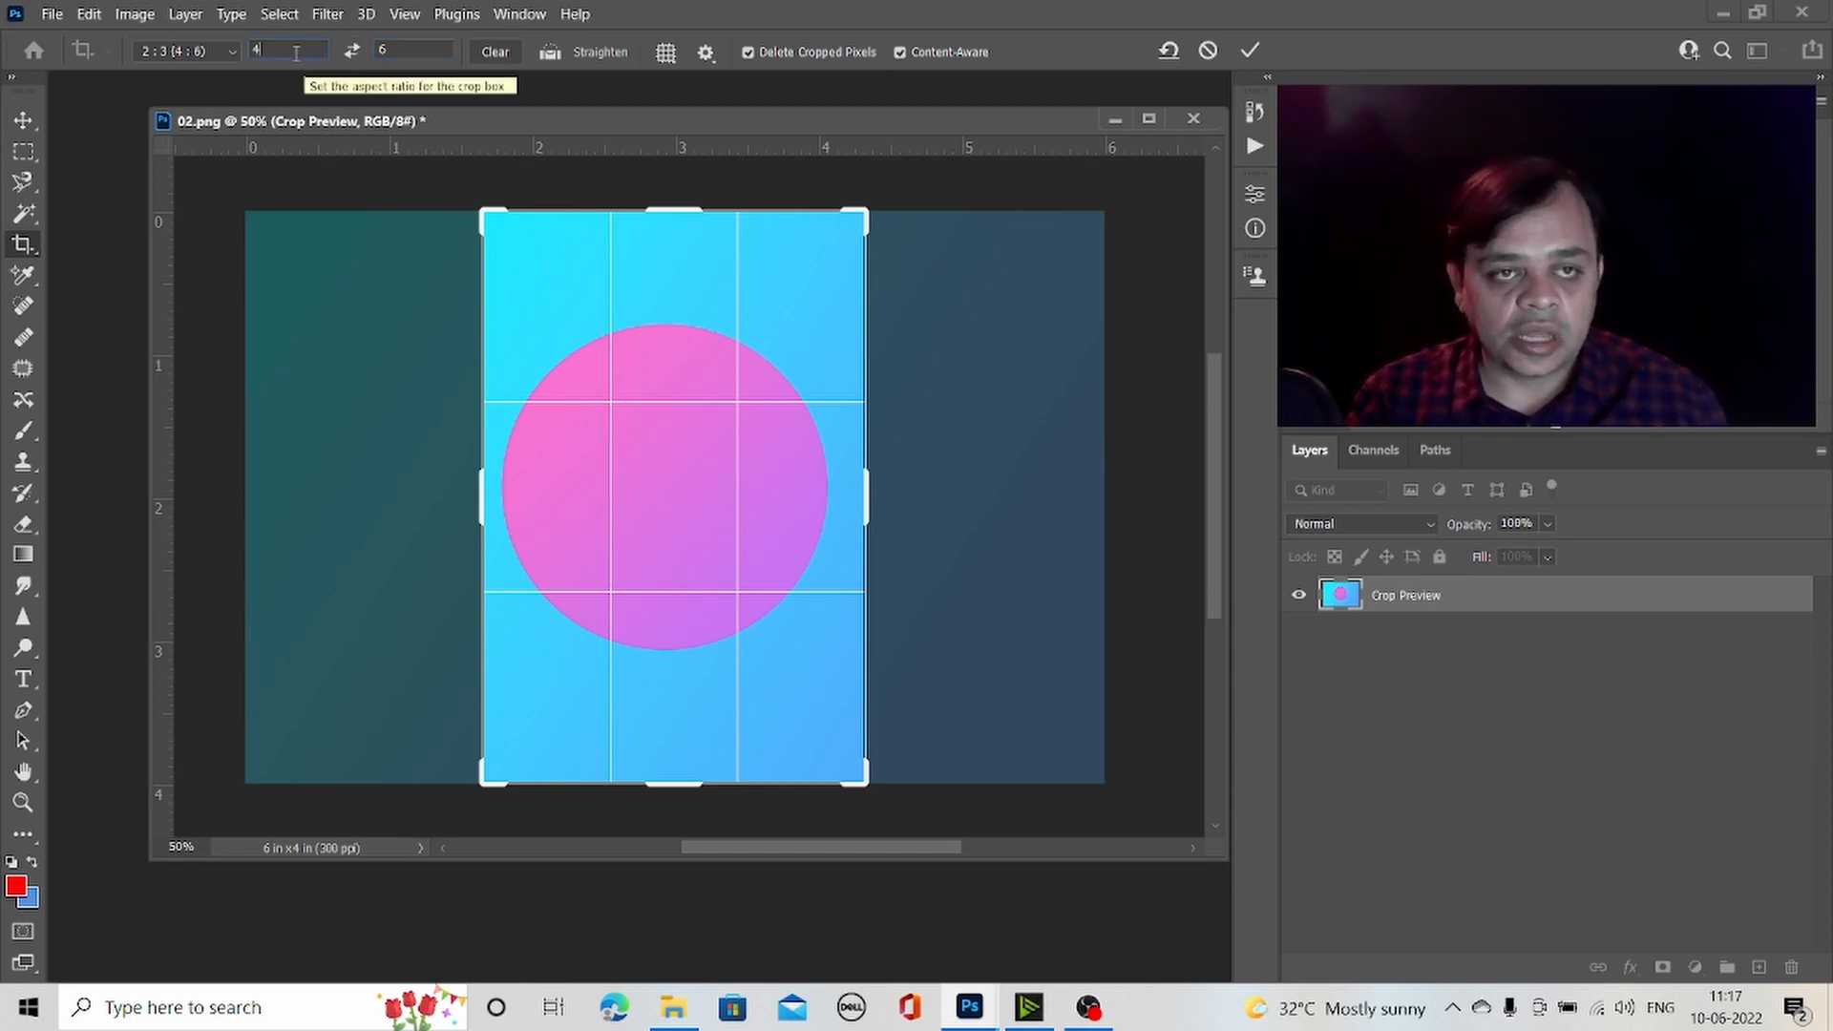
- Change the width value of the crop aspect ratio to 12
left_click_drag(301, 53, 136, 59)
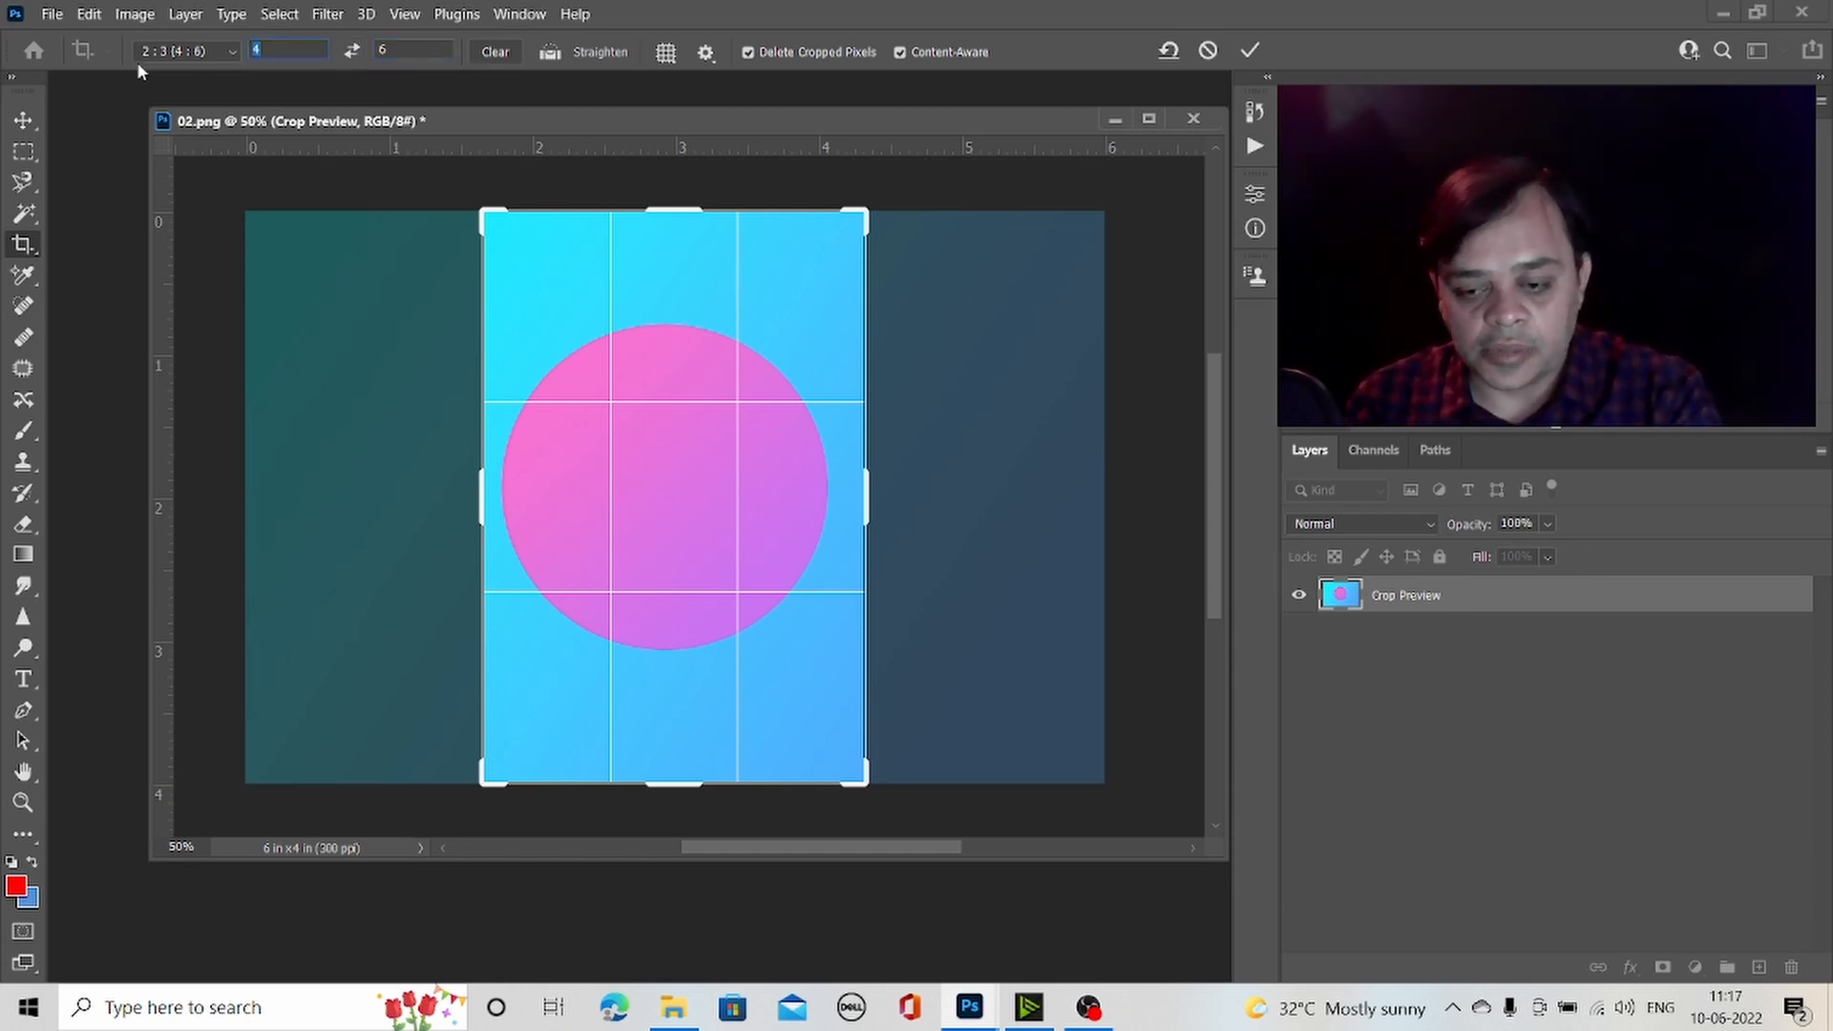
type("12")
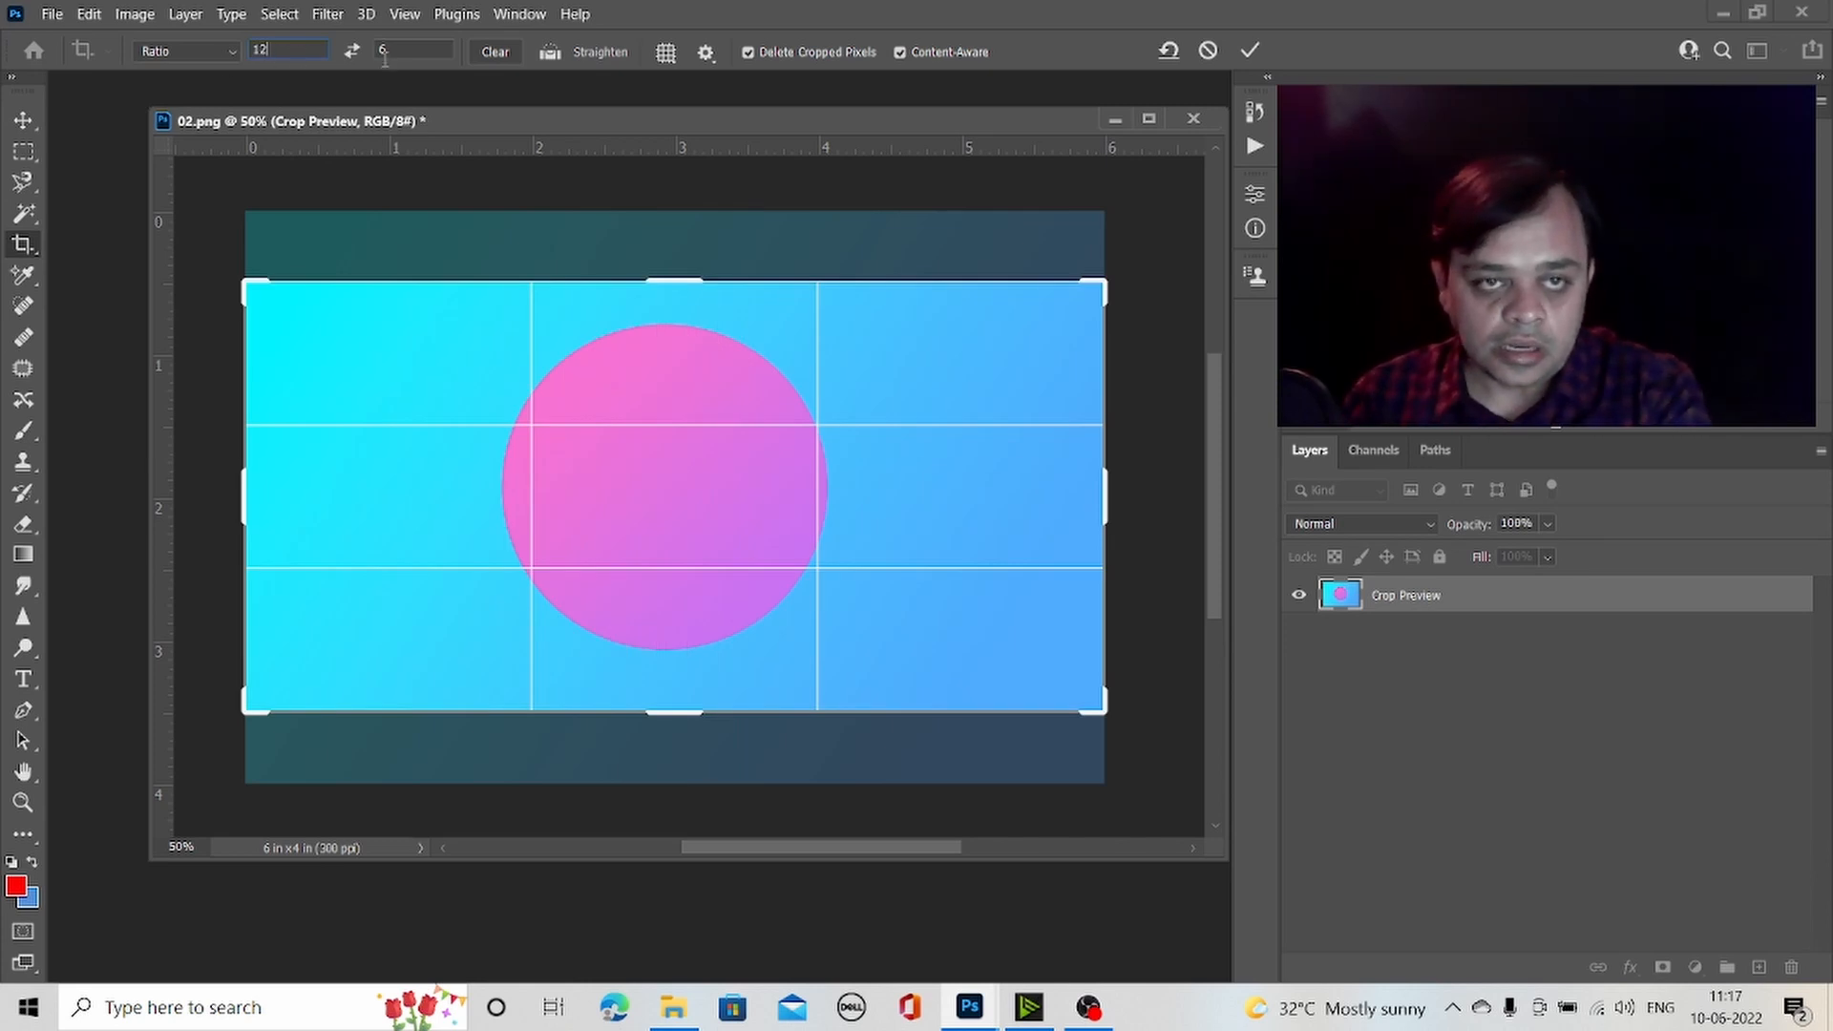
key("Tab")
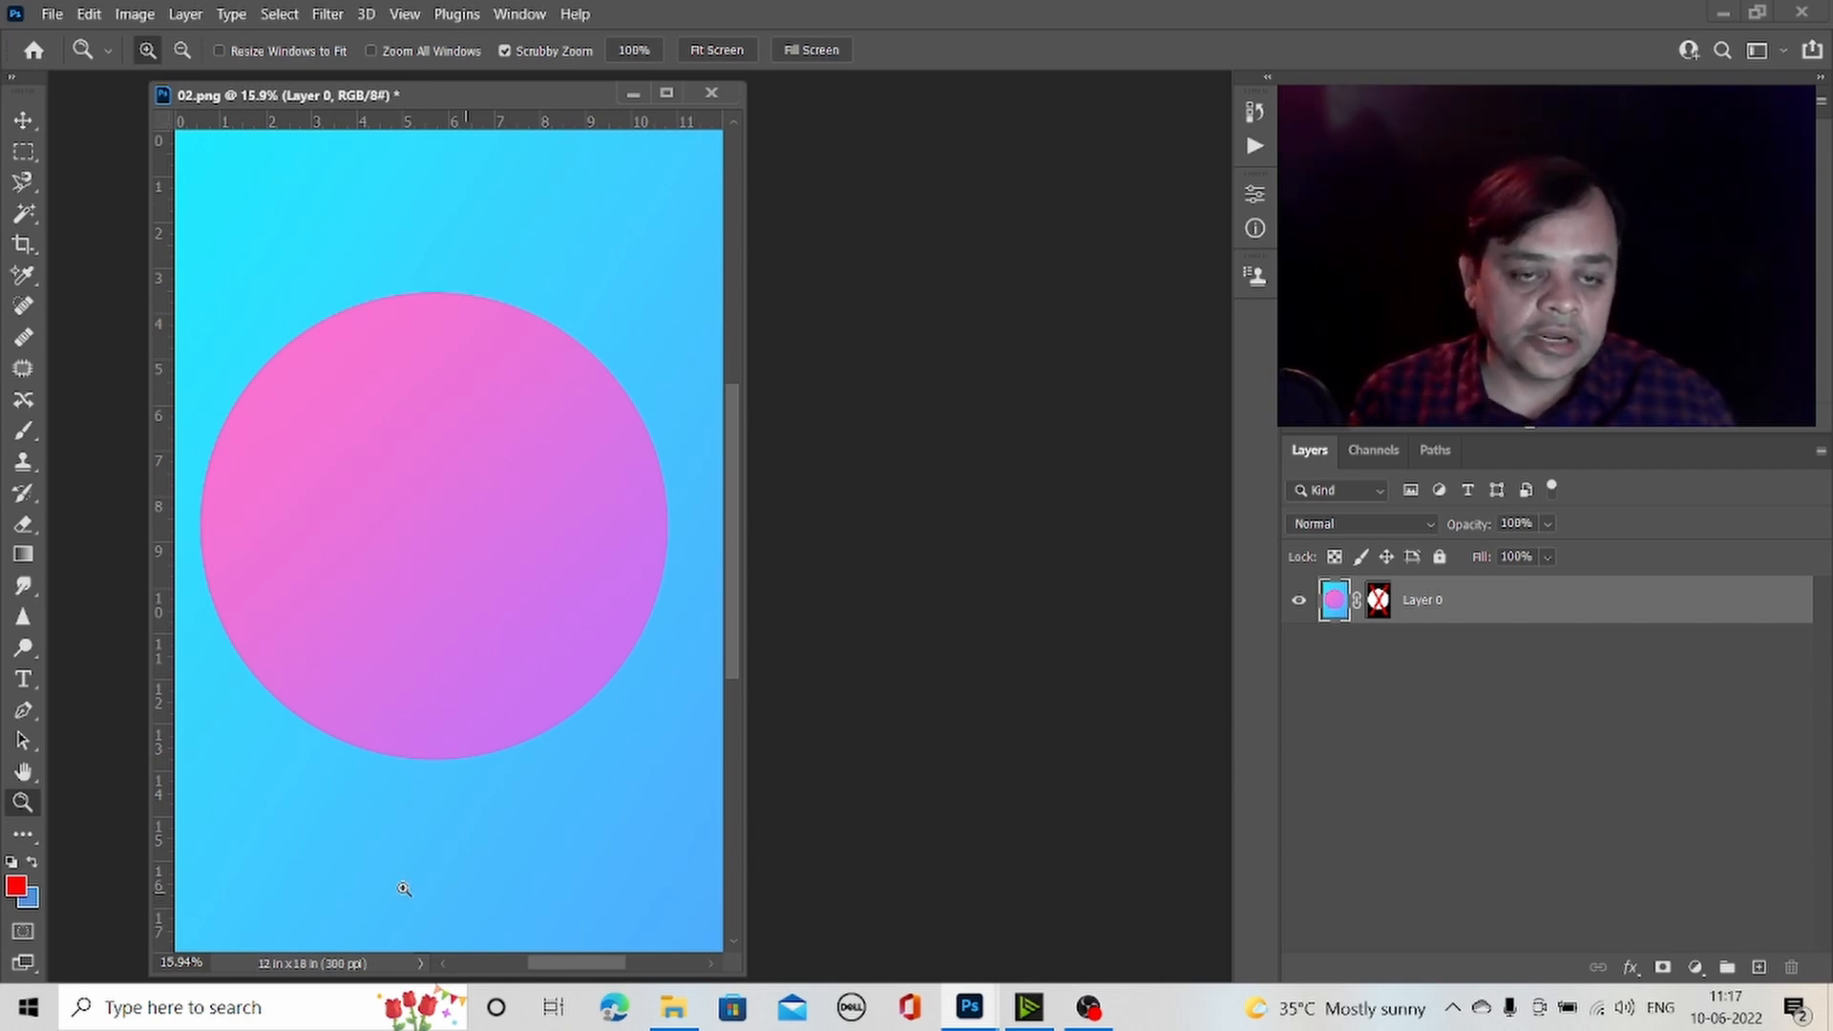
- With the Crop tool active, widen the document window around the image and open the crop overlay options
left_click(23, 247)
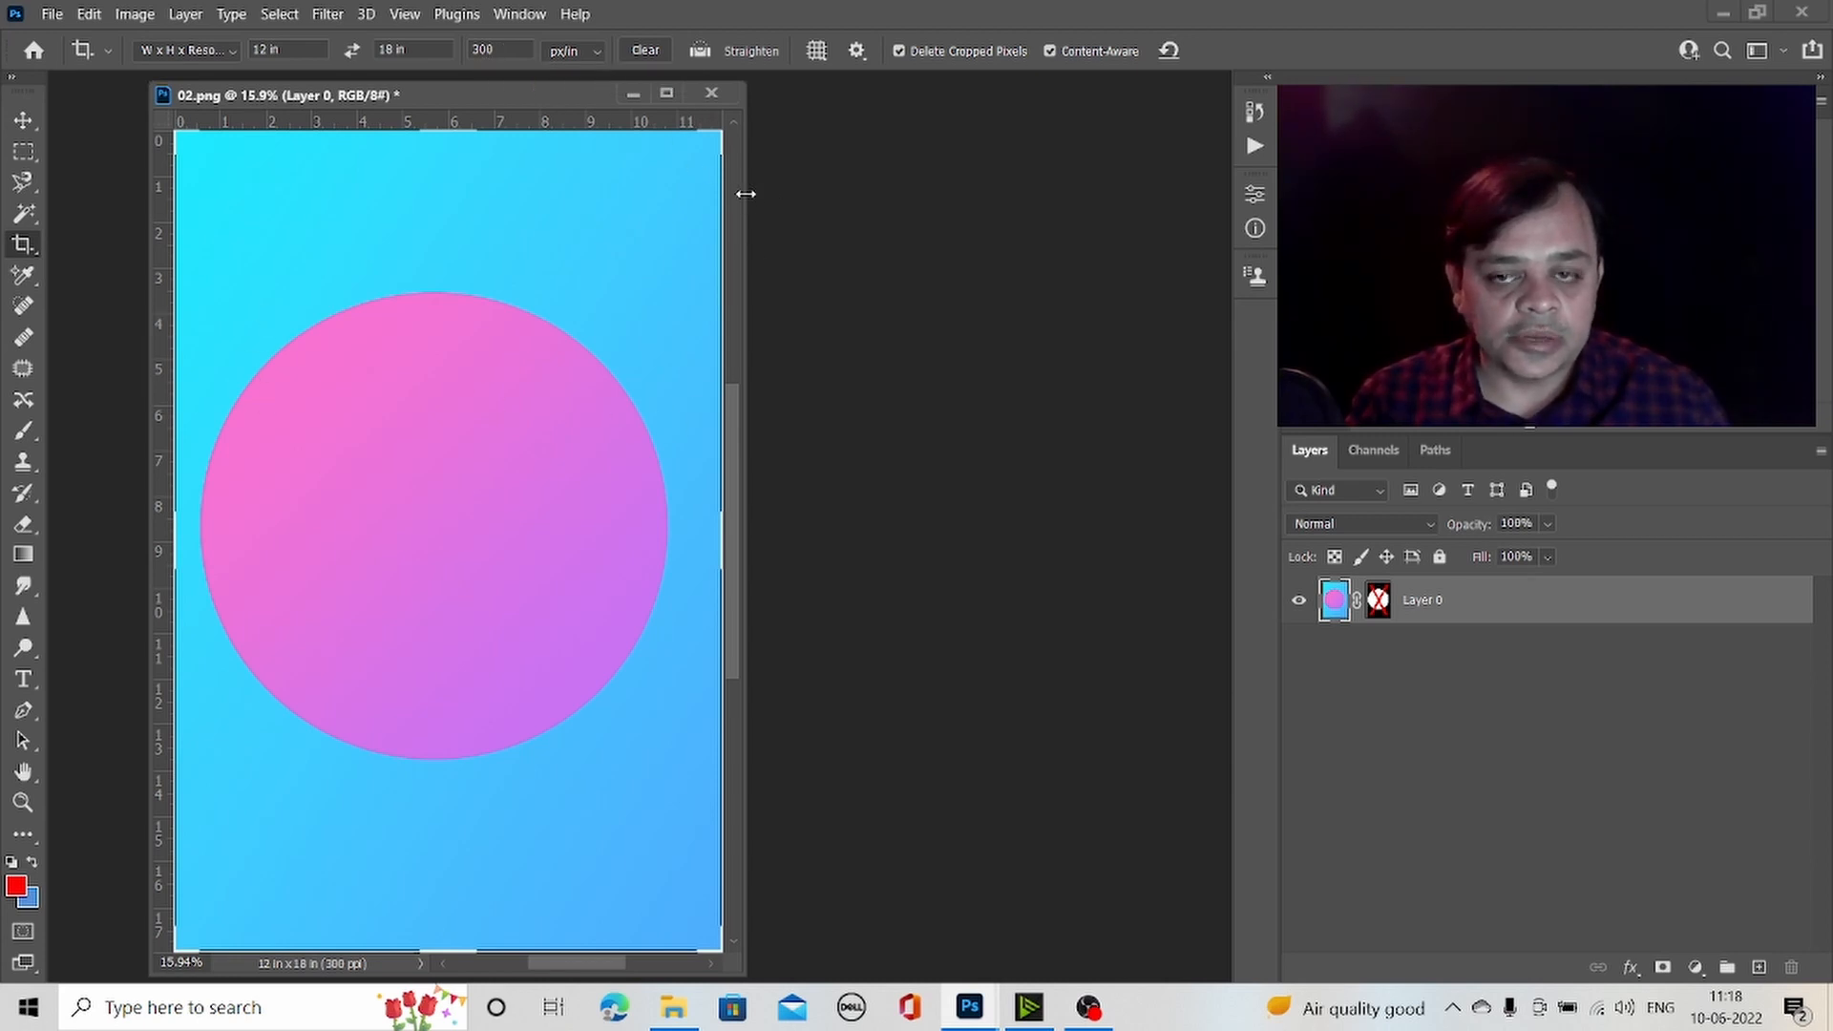
left_click_drag(745, 197, 846, 199)
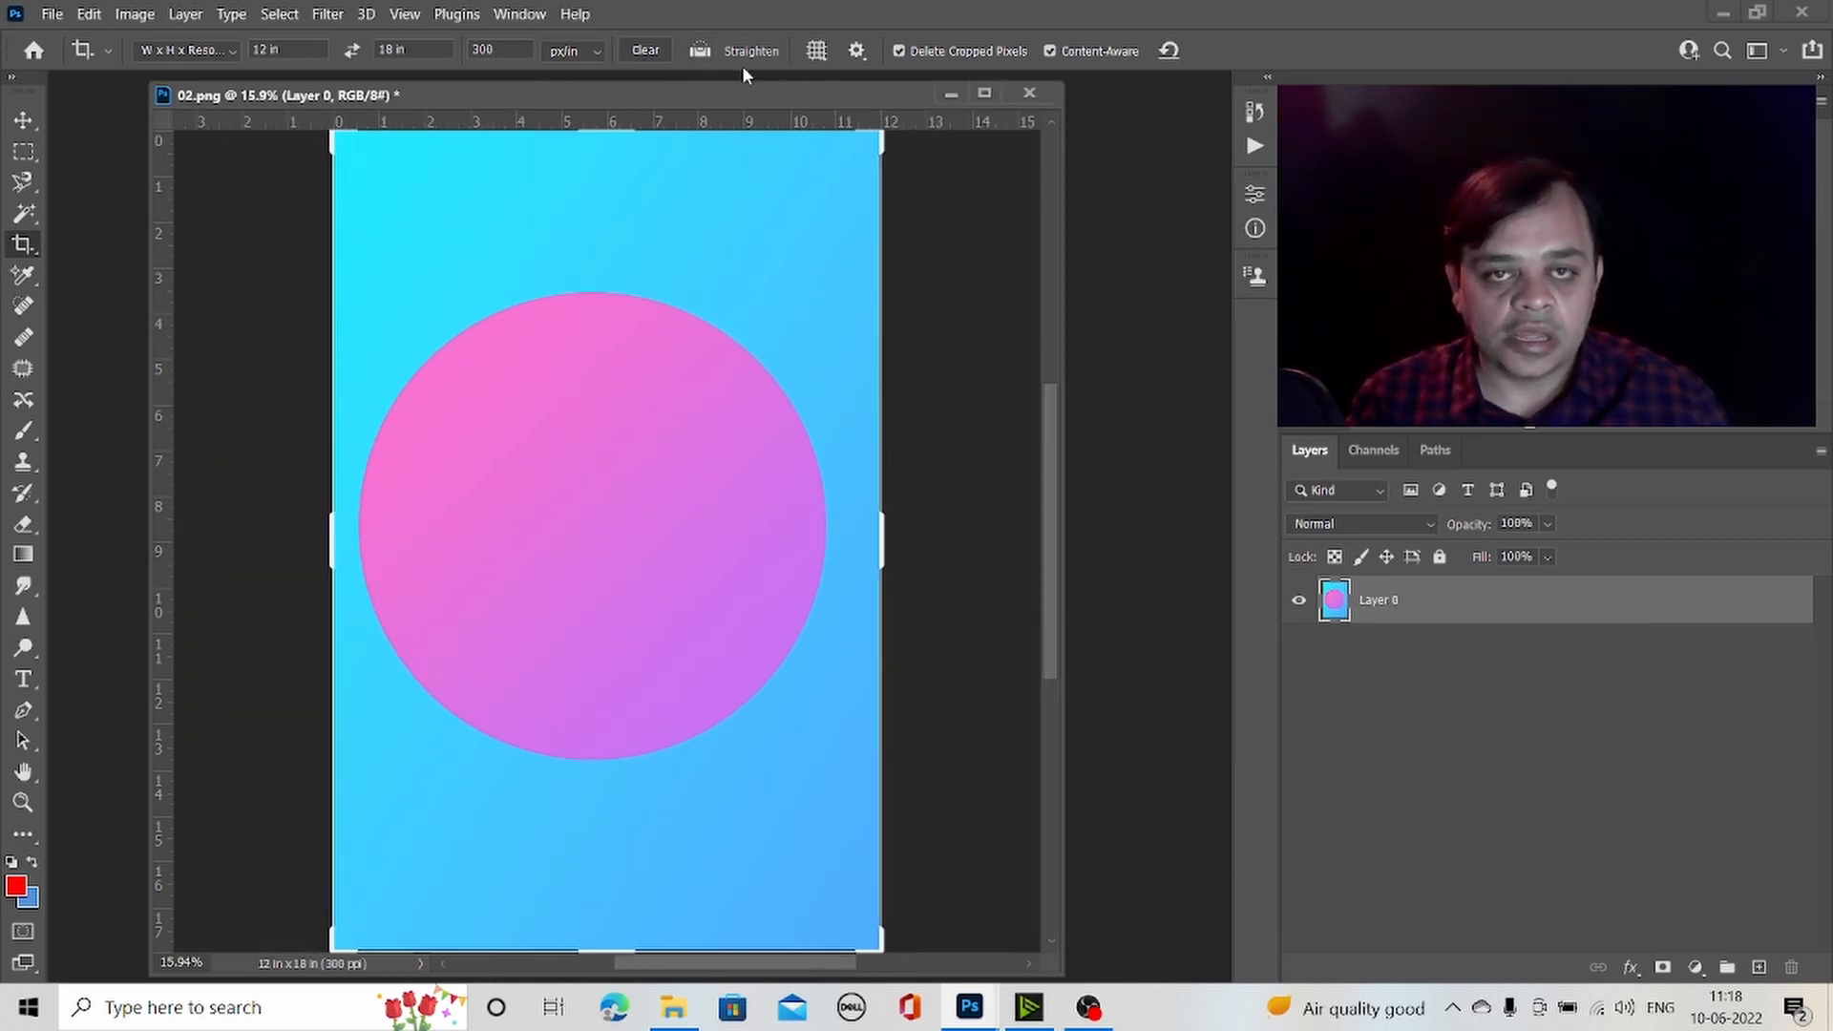
left_click(816, 51)
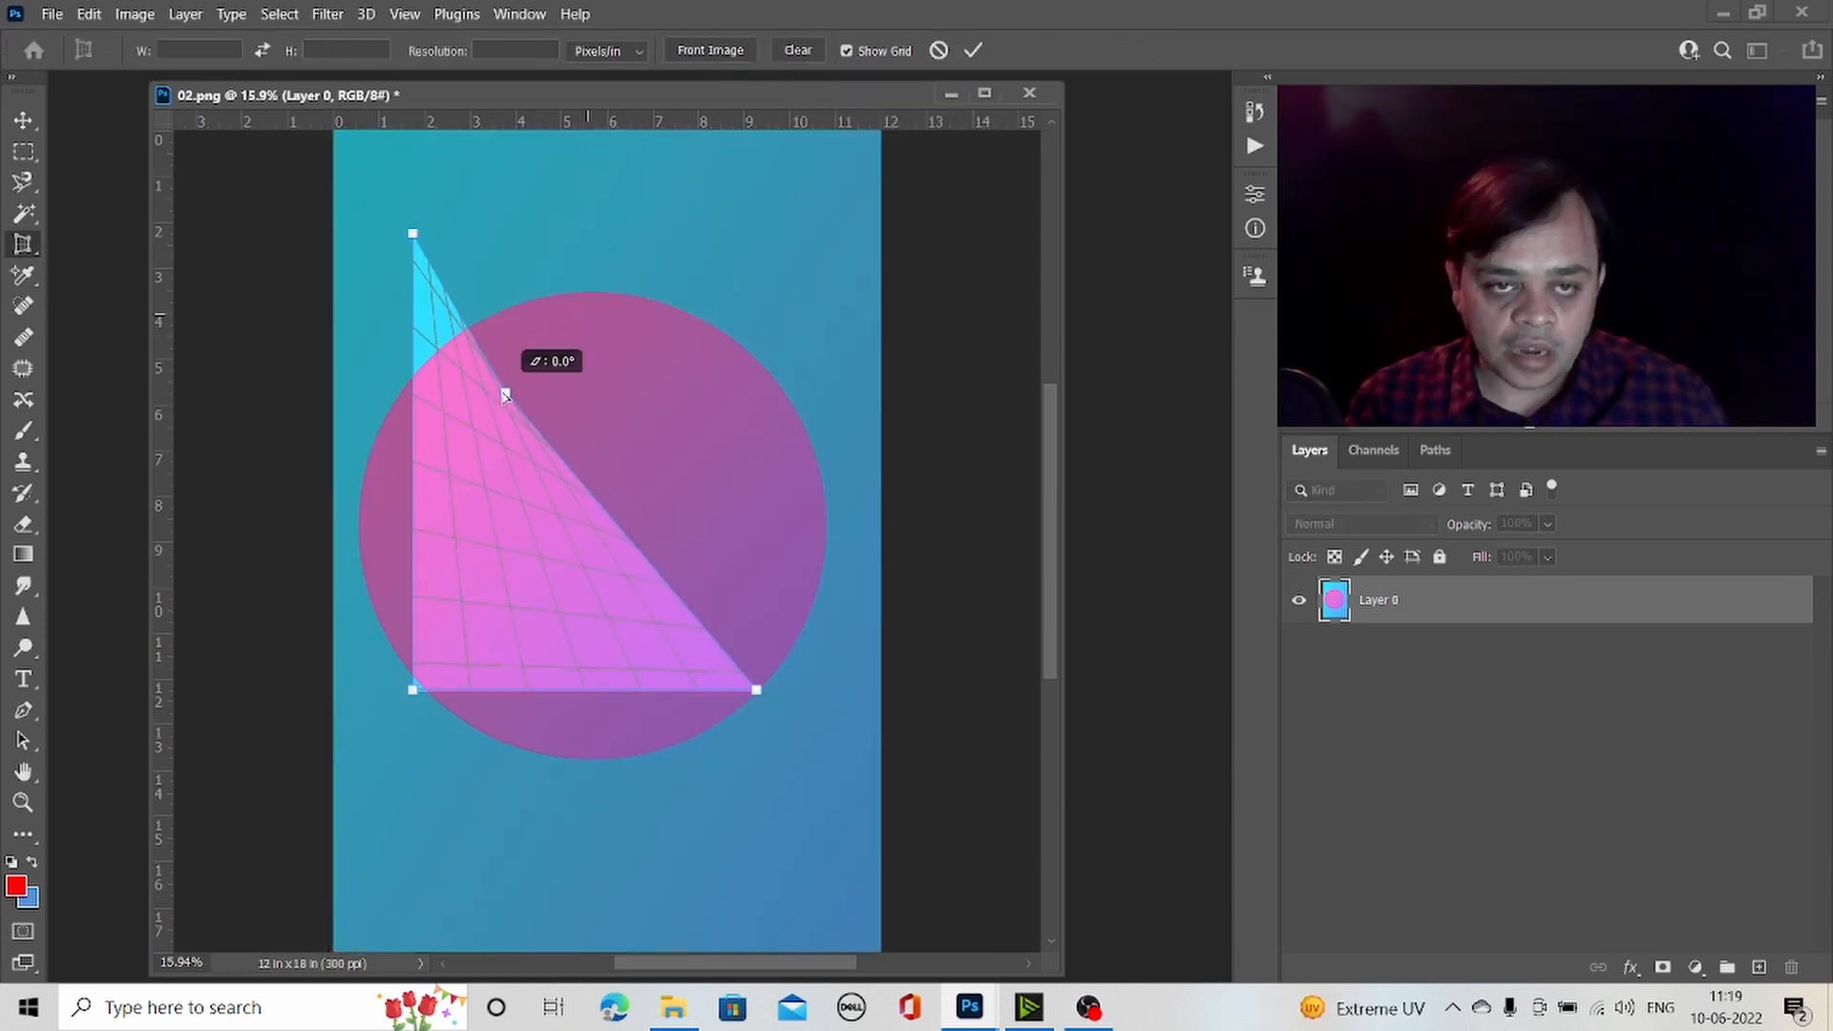
- Reshape the perspective crop area corner by corner over the circle, extending it to the canvas's left edge, and apply the crop
left_click_drag(506, 394, 621, 294)
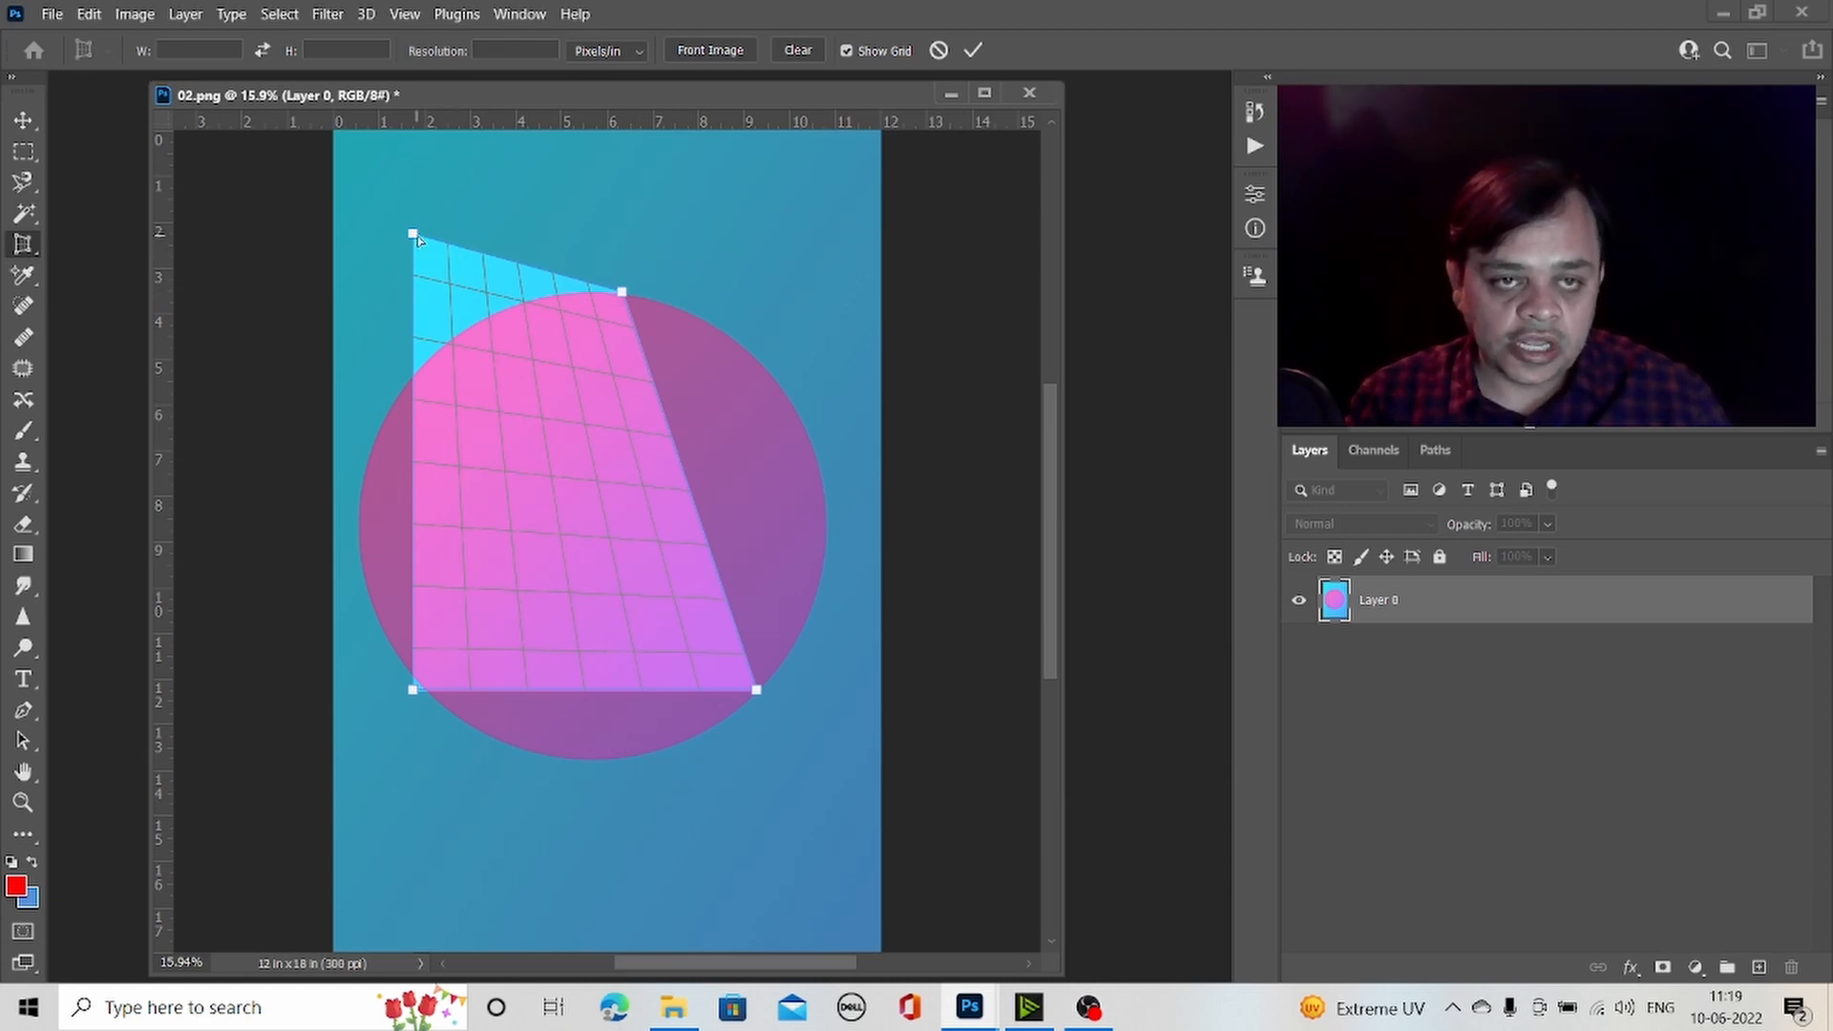
left_click_drag(413, 234, 333, 238)
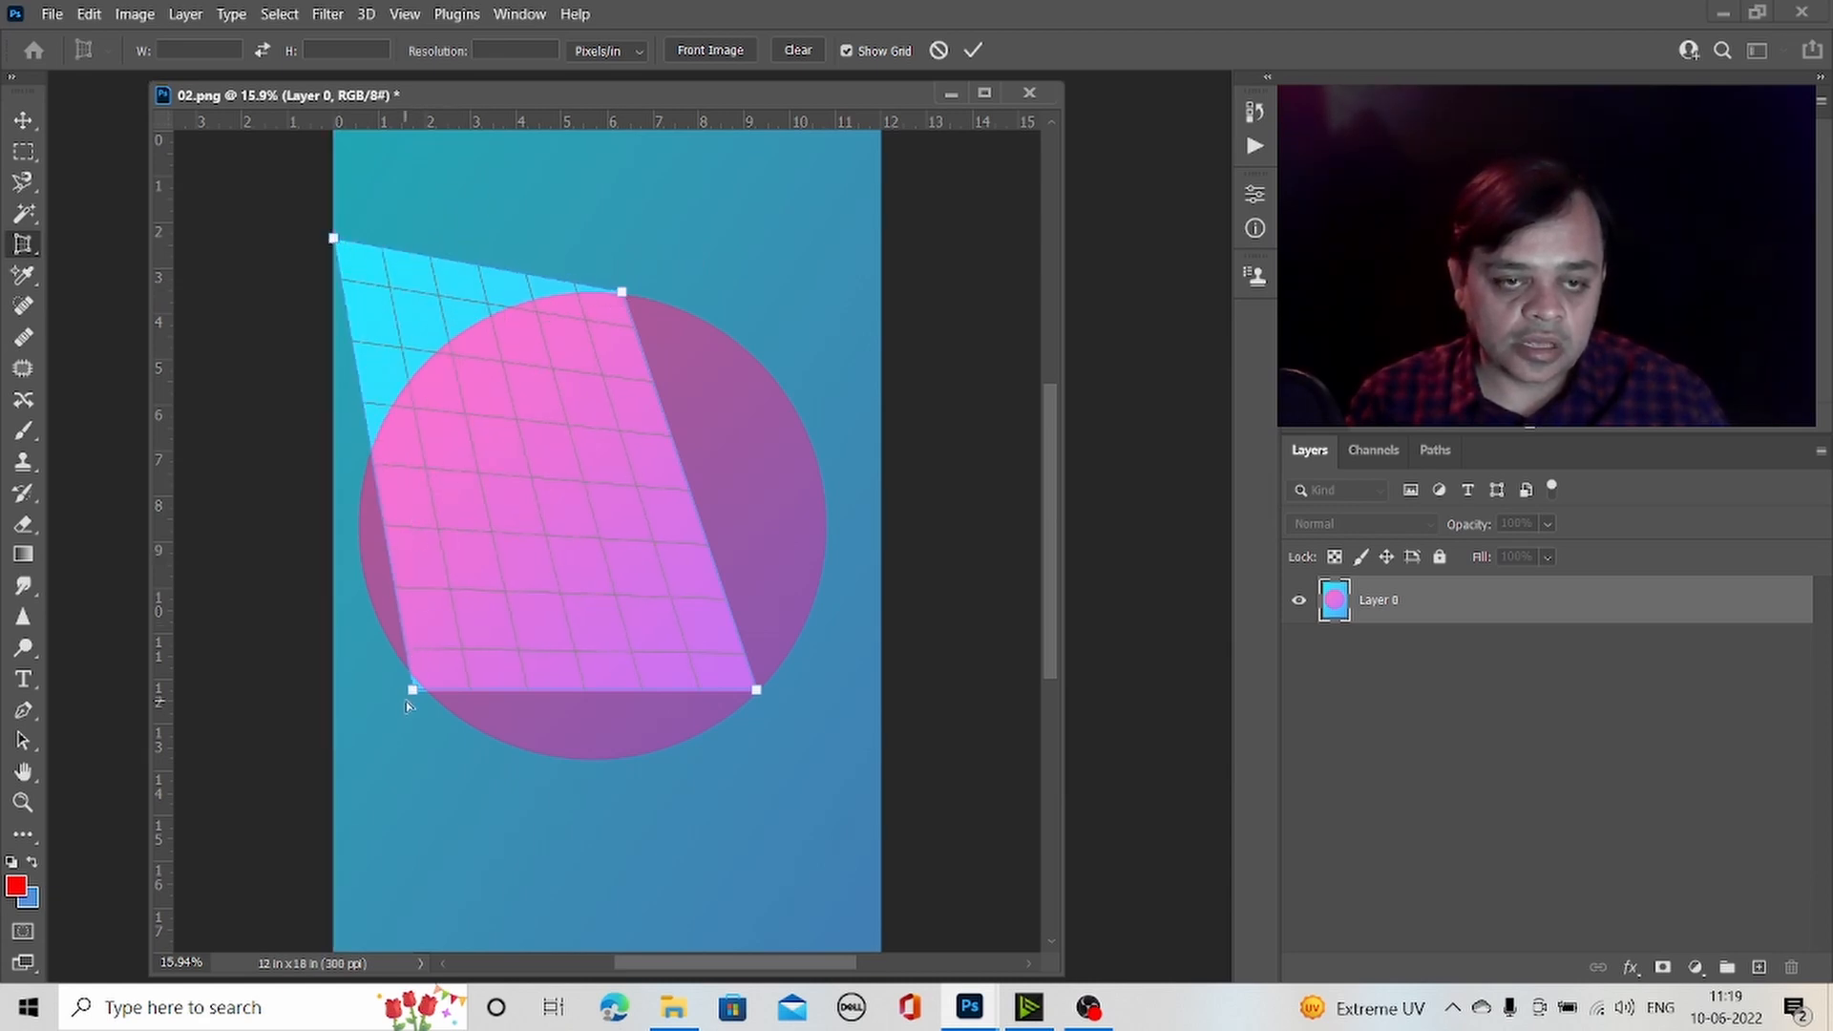
left_click_drag(413, 689, 333, 705)
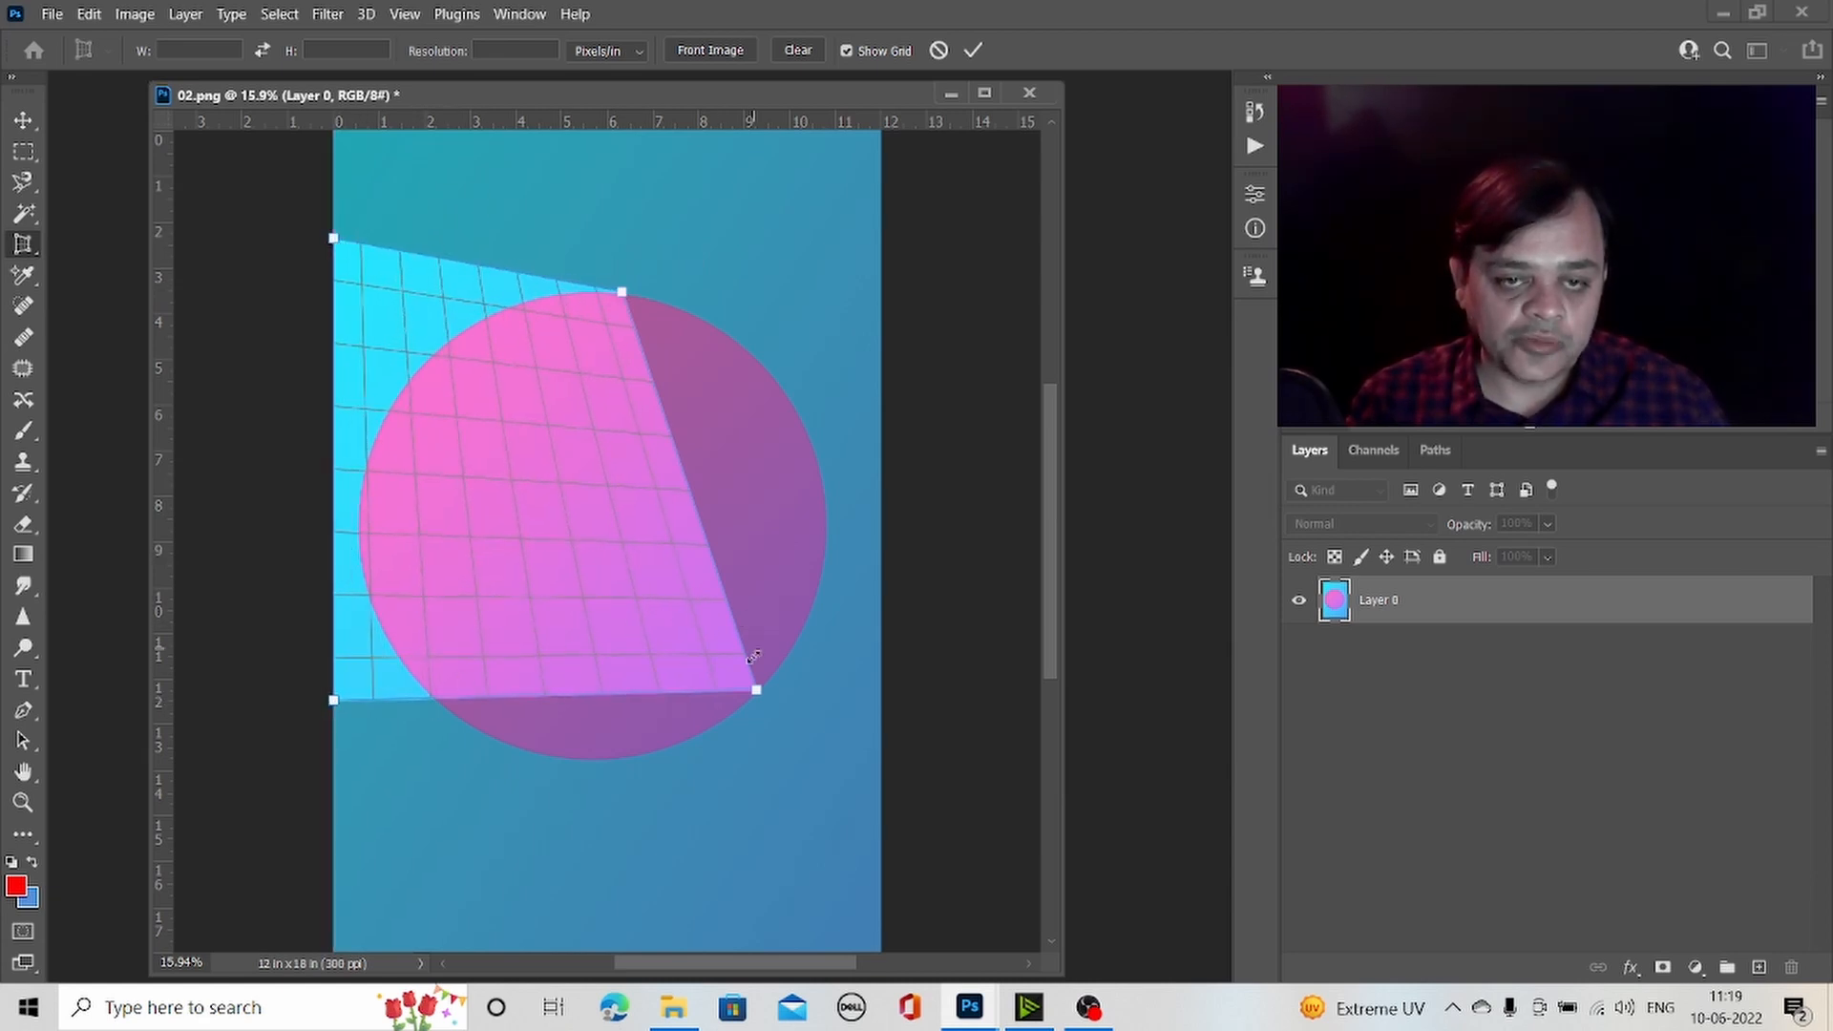
left_click_drag(754, 696, 680, 768)
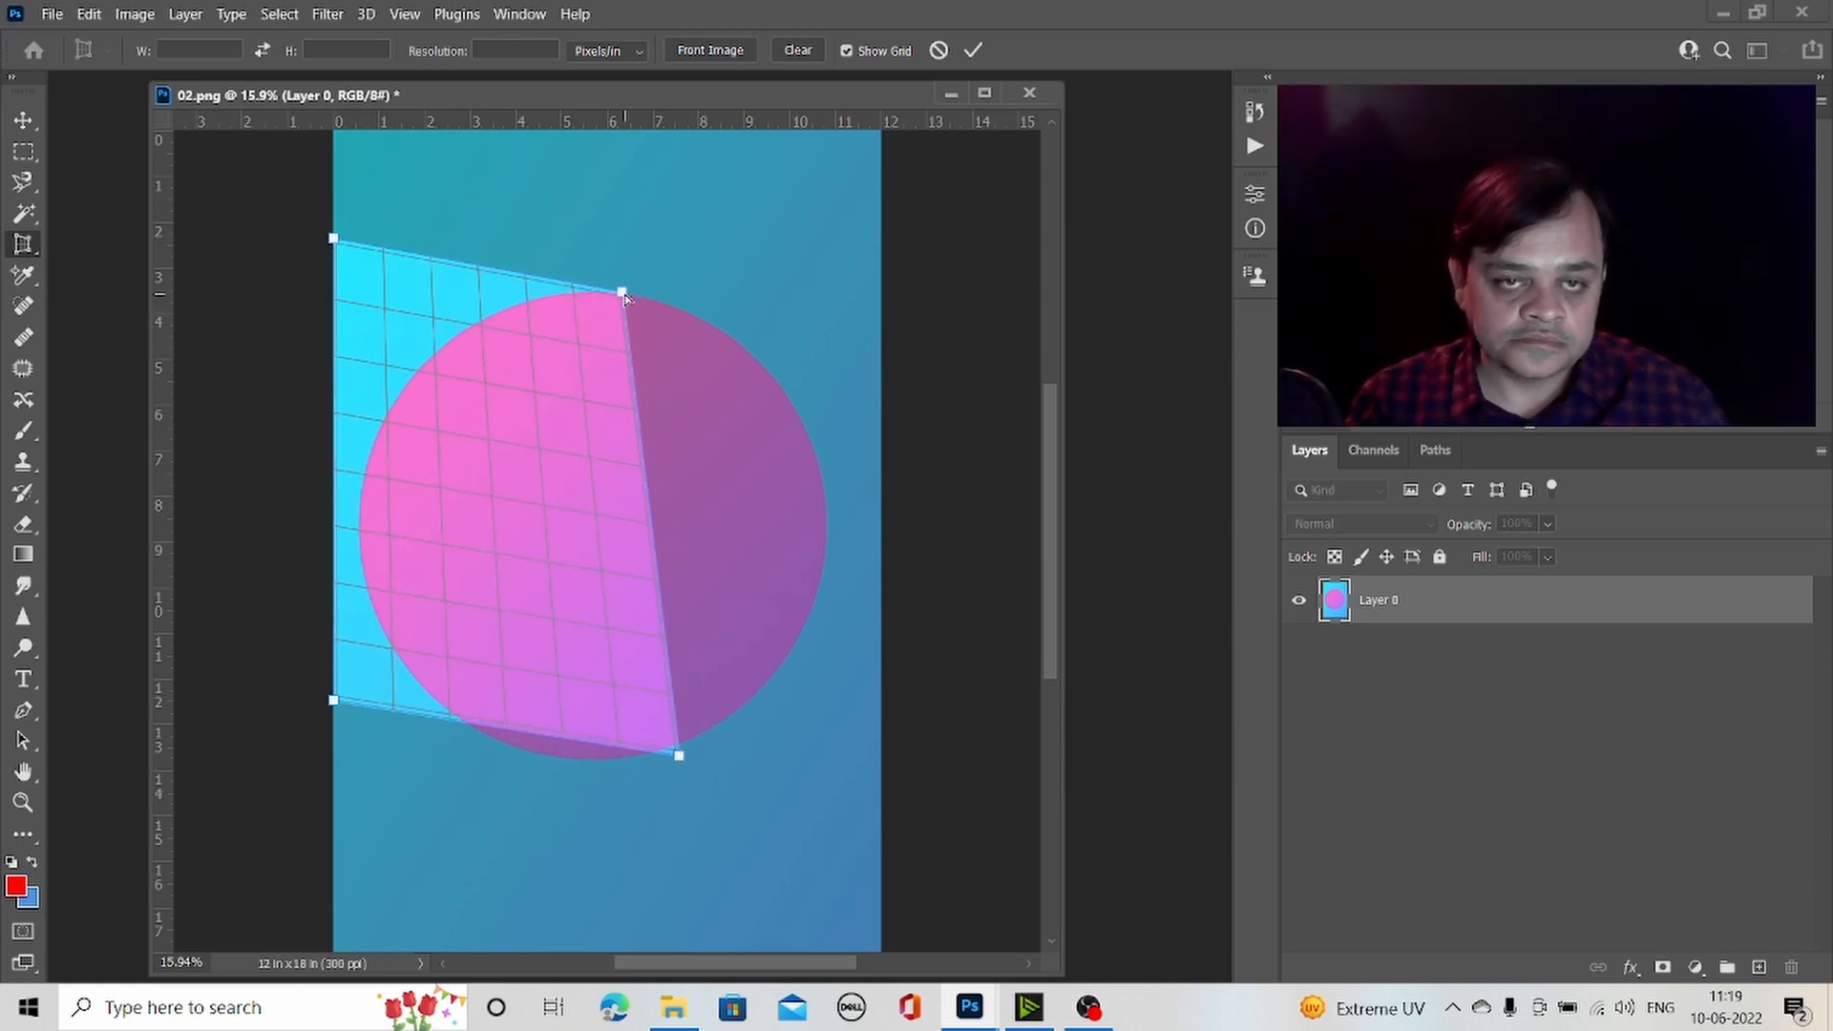
left_click_drag(622, 292, 640, 259)
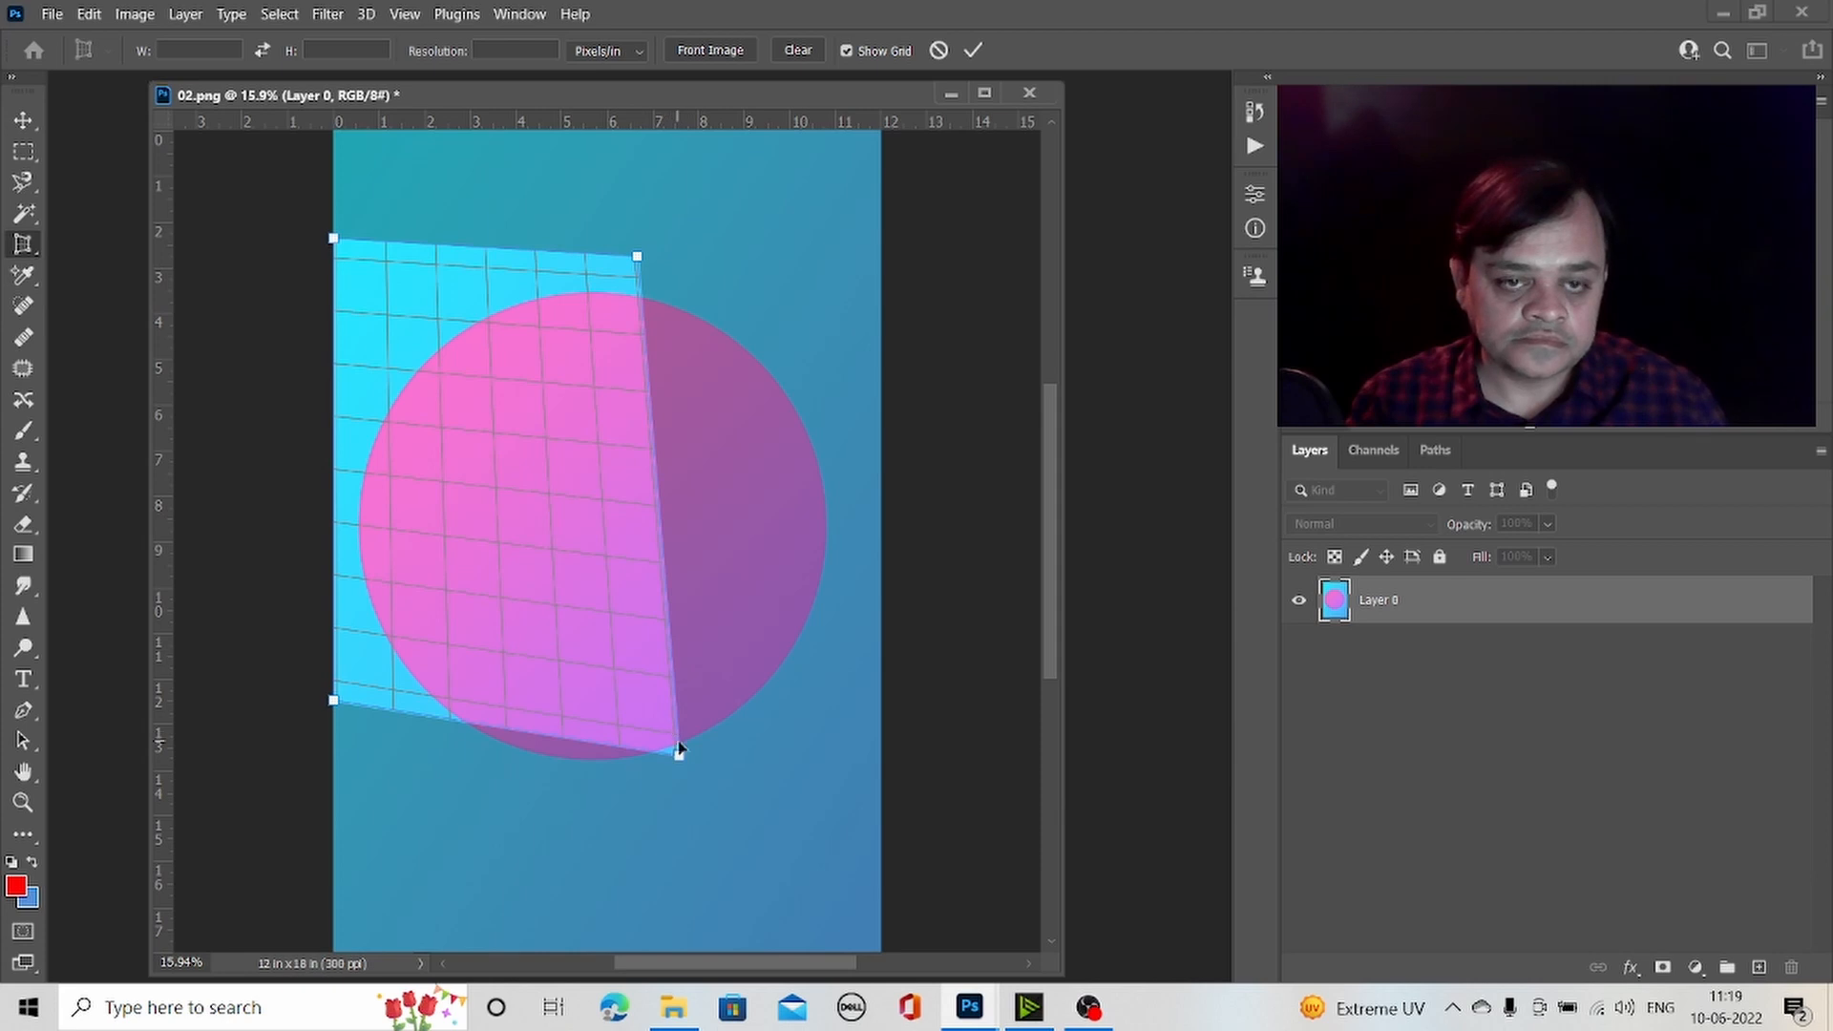
left_click_drag(680, 757, 704, 802)
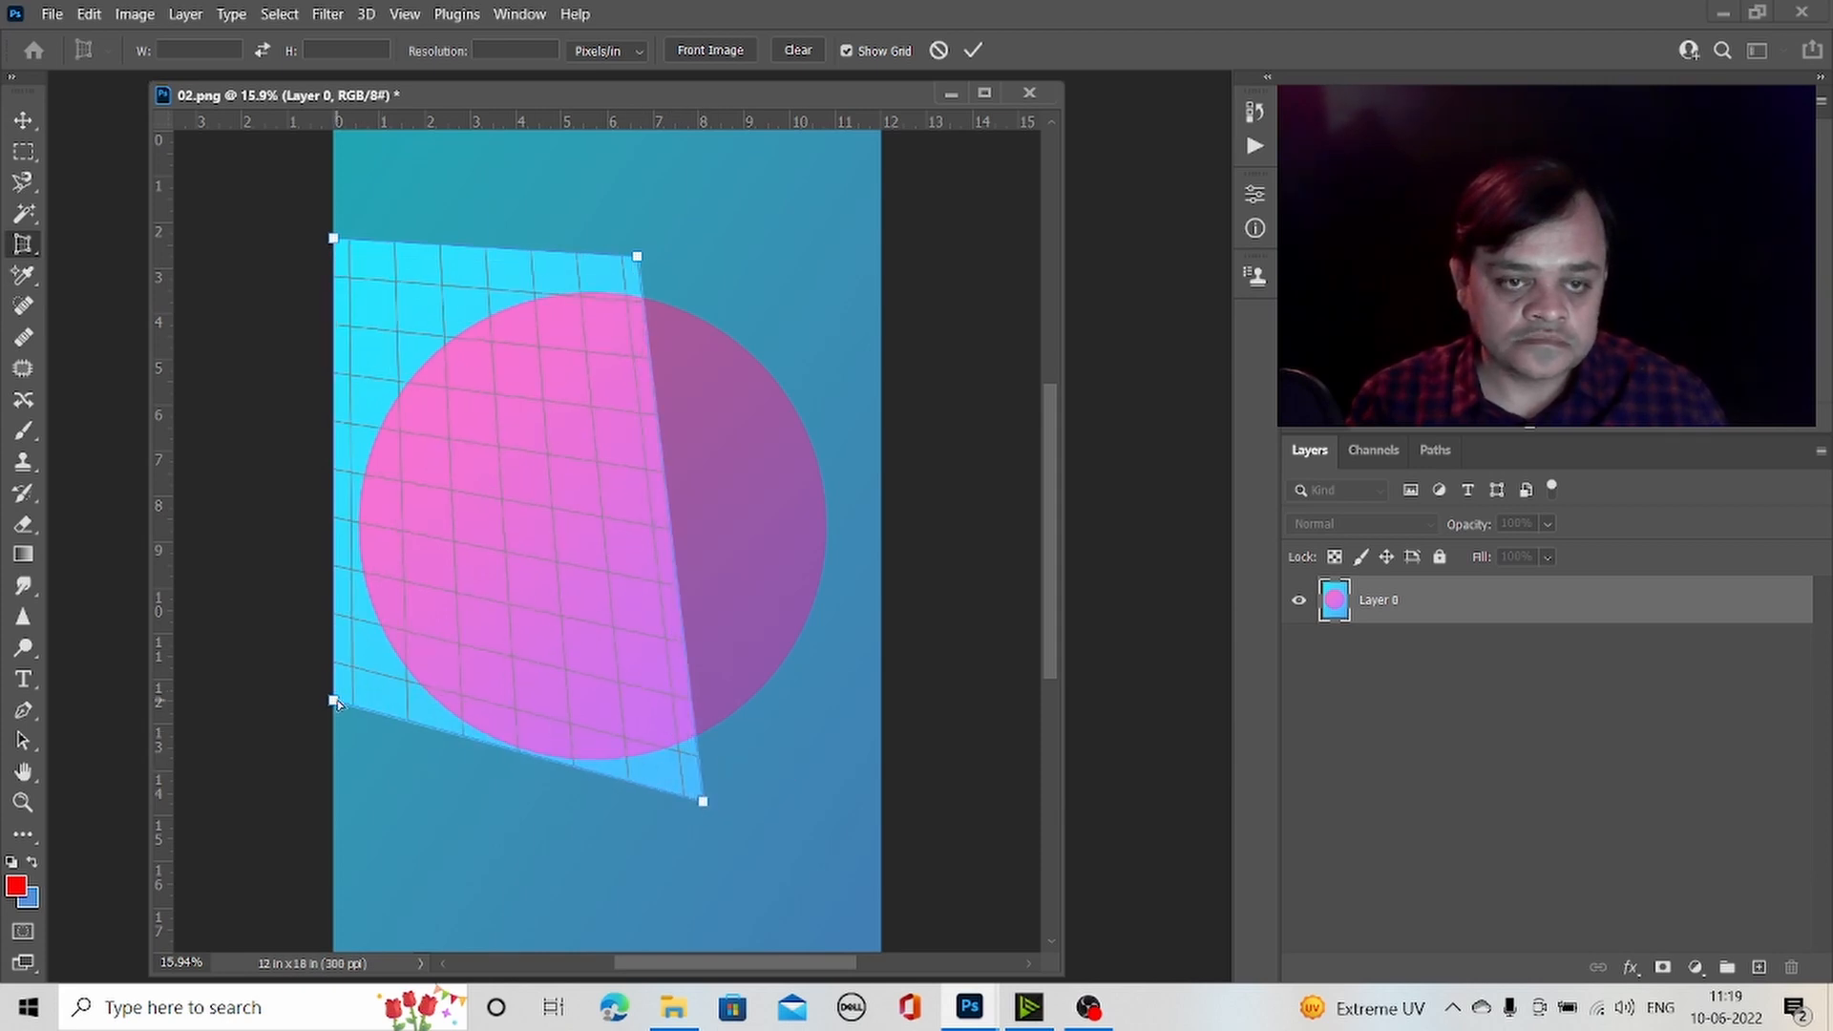
left_click_drag(334, 704, 334, 809)
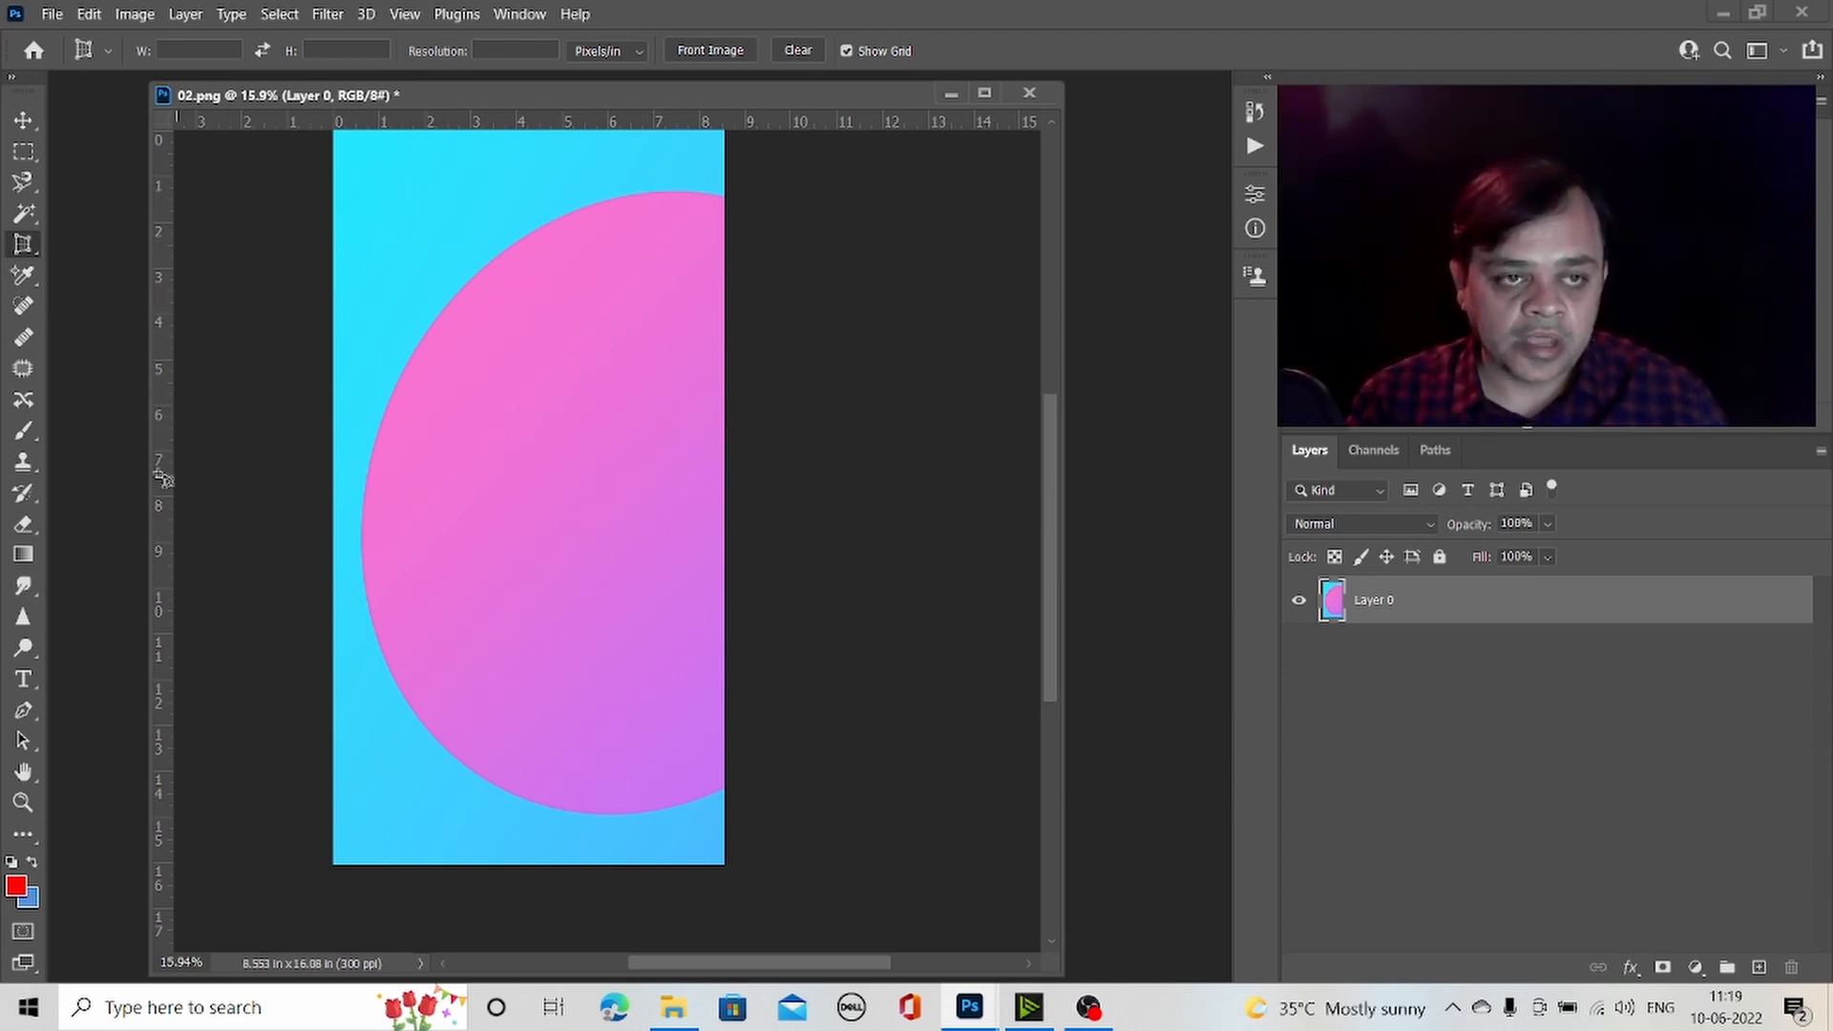
- Switch back to the Crop tool and undo the perspective crop, the earlier crop and the layer mask edits
right_click(24, 245)
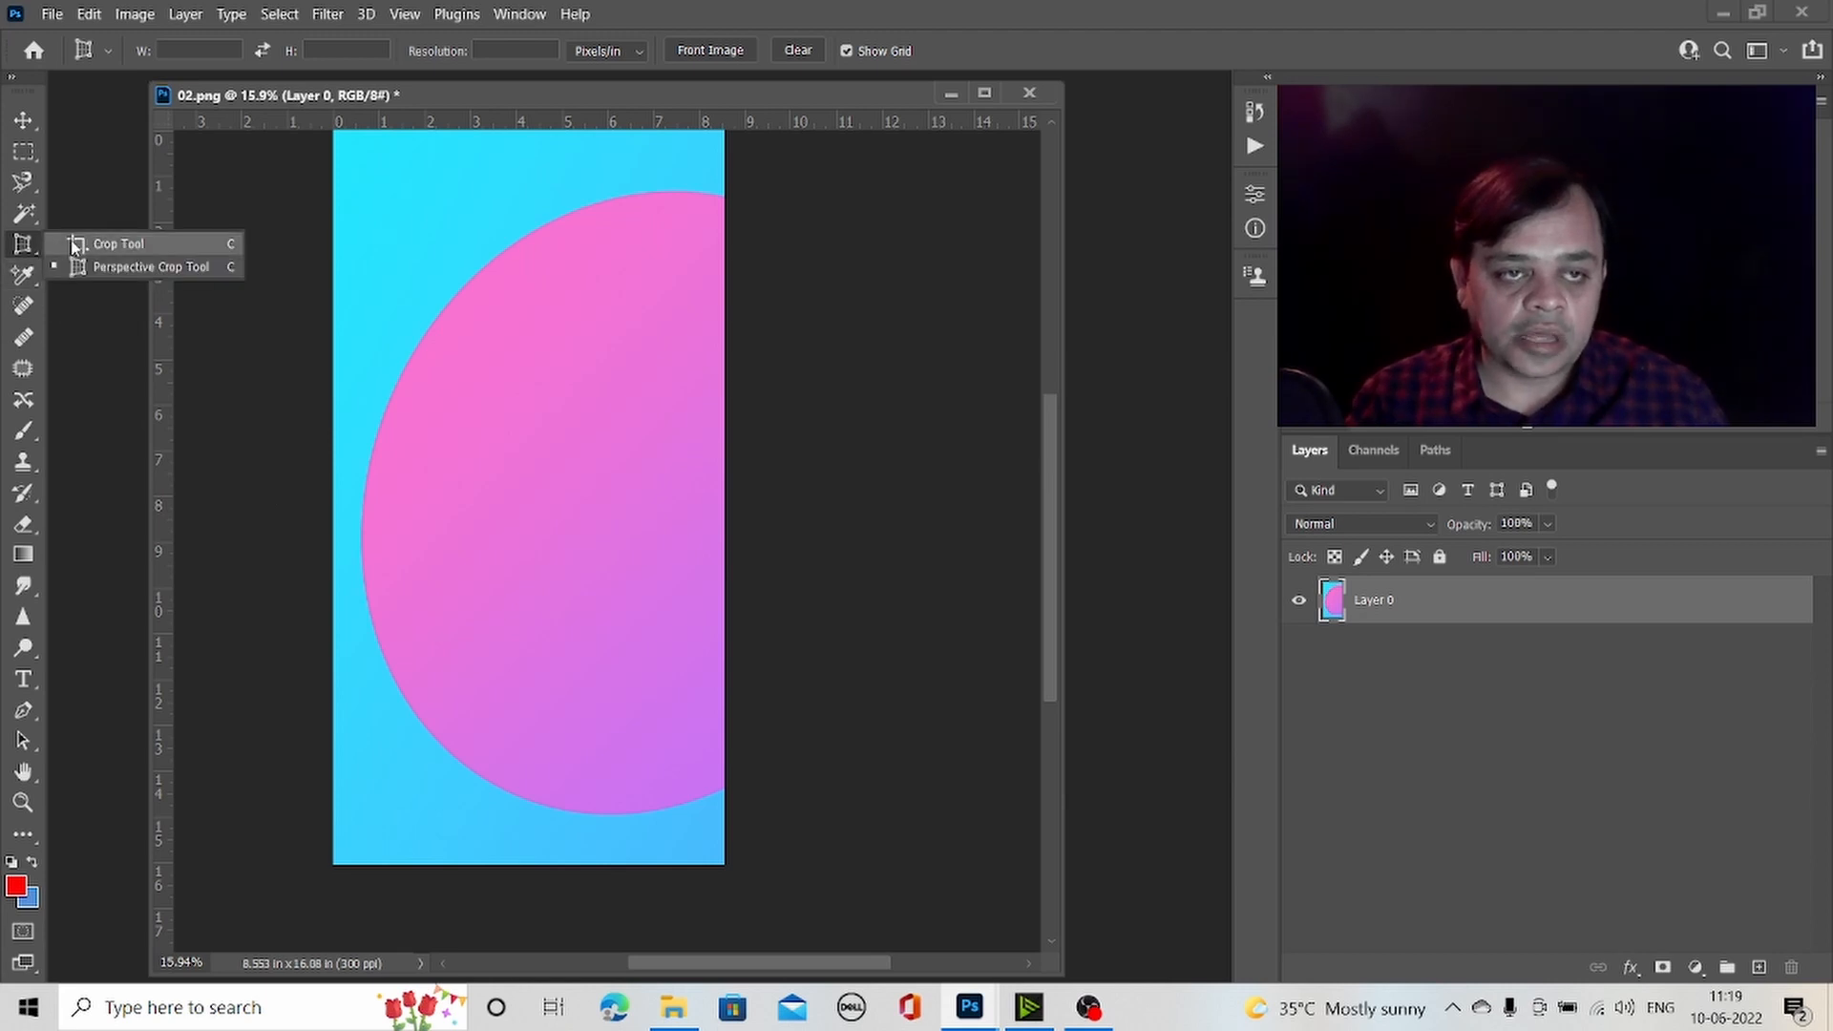
left_click(105, 245)
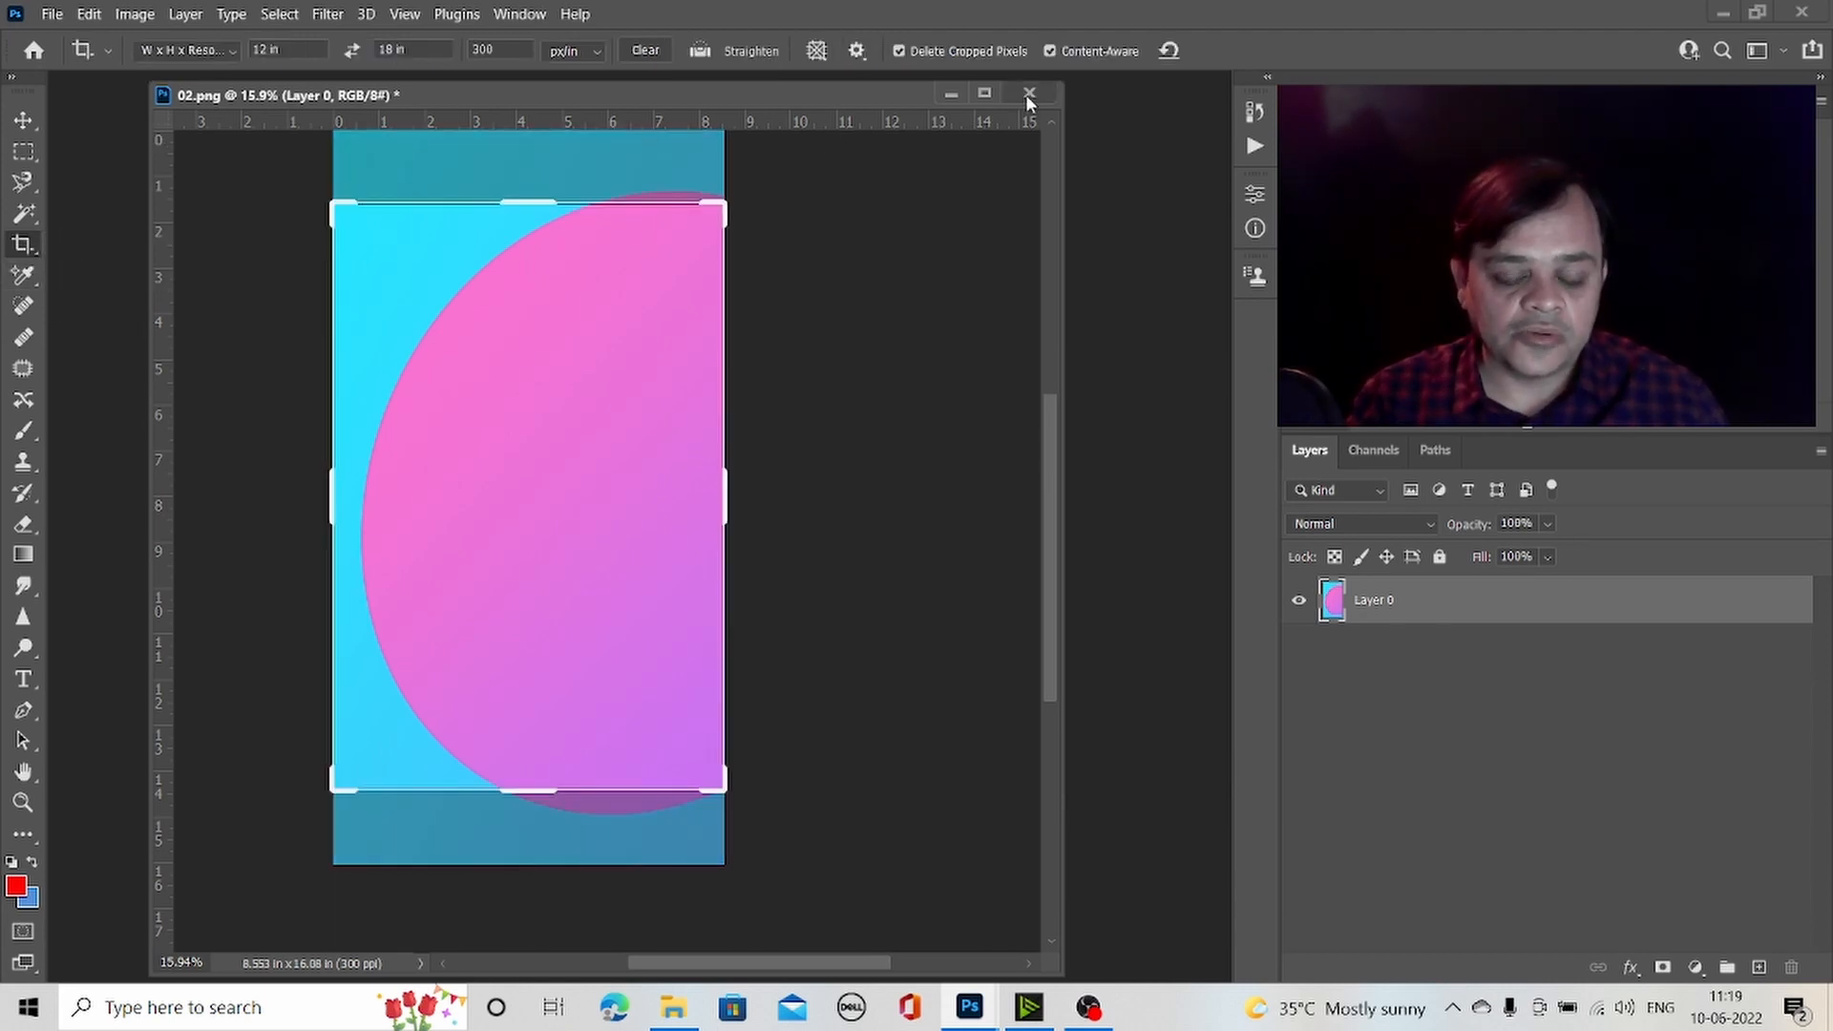
key("Return")
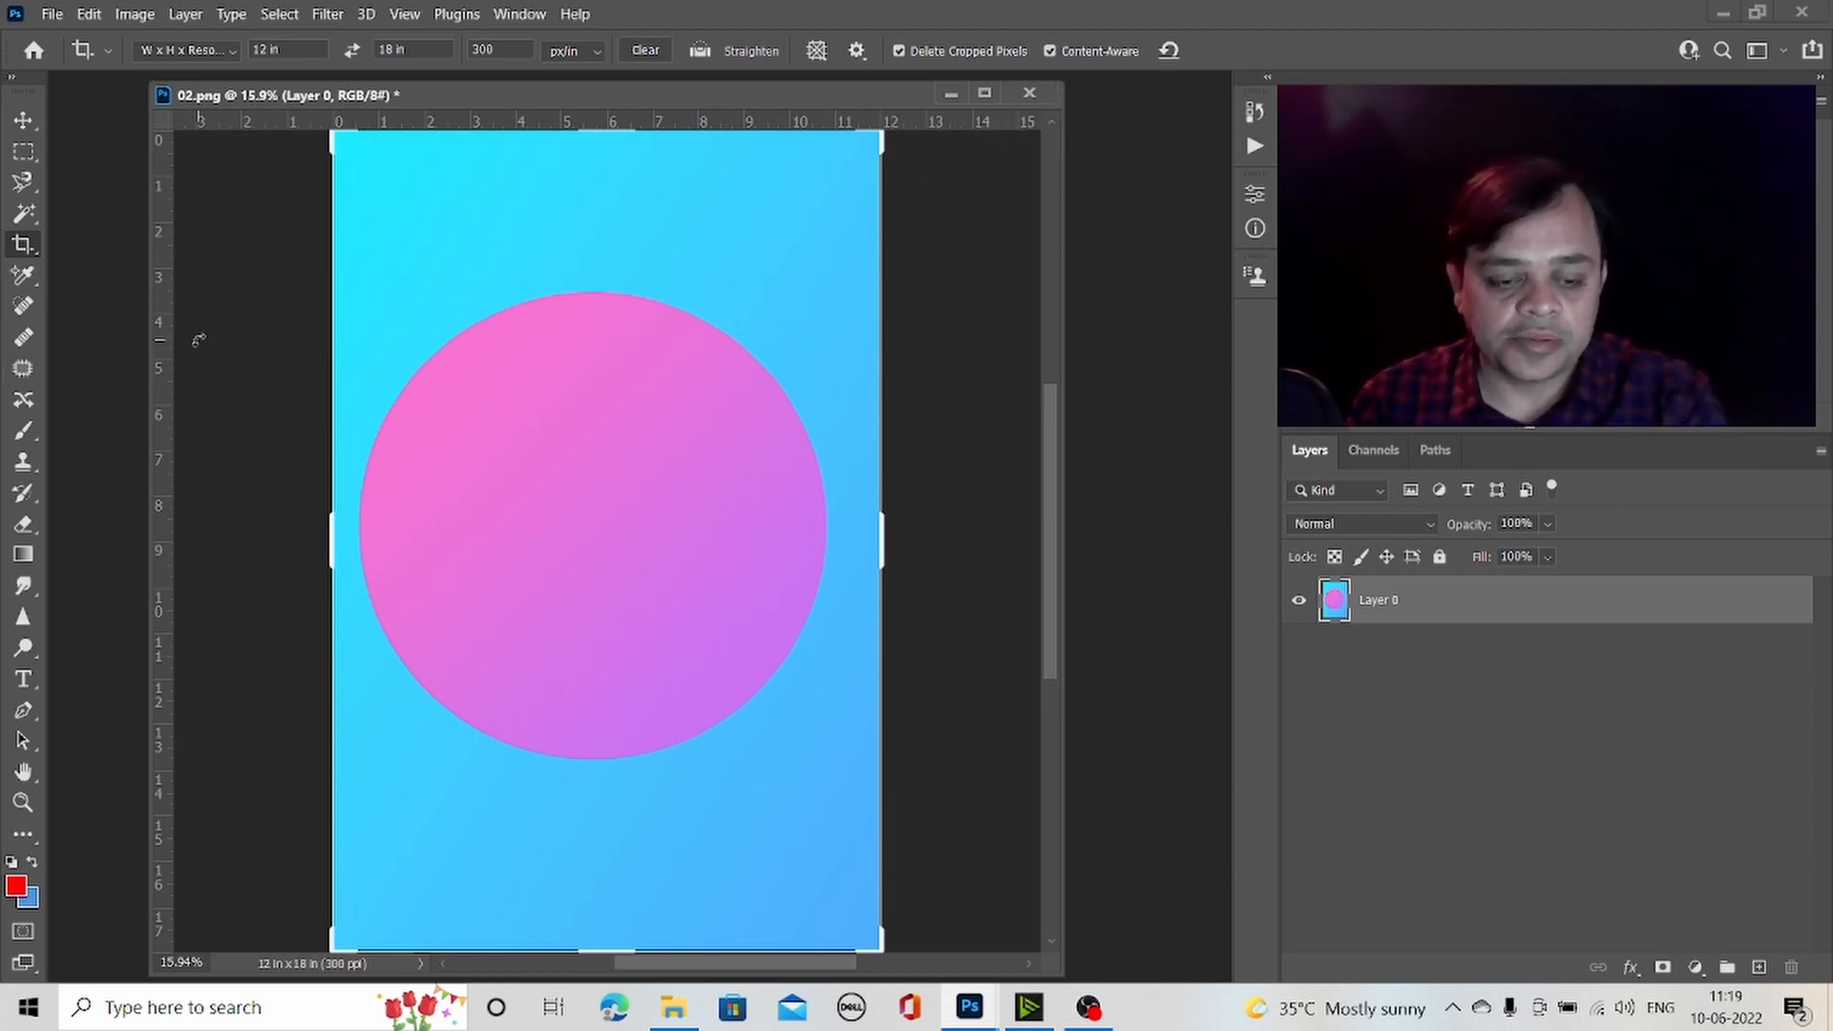
key("ctrl+z")
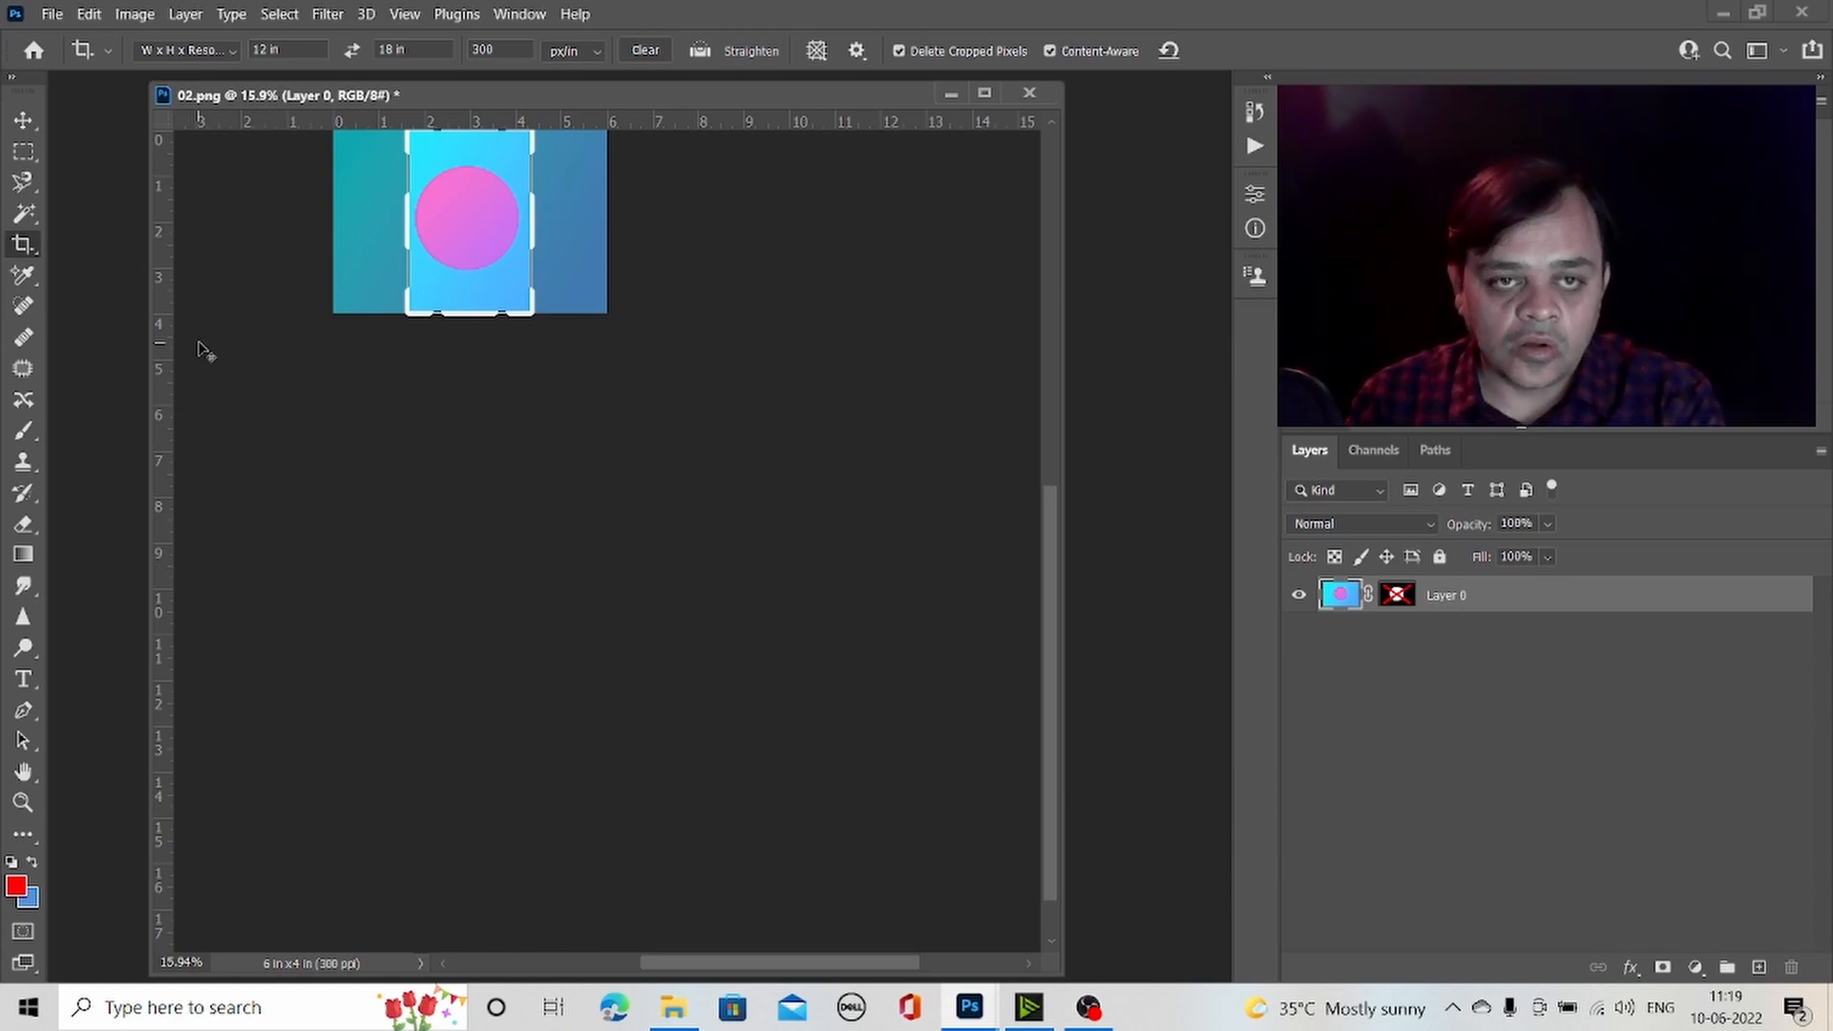
key("ctrl+z")
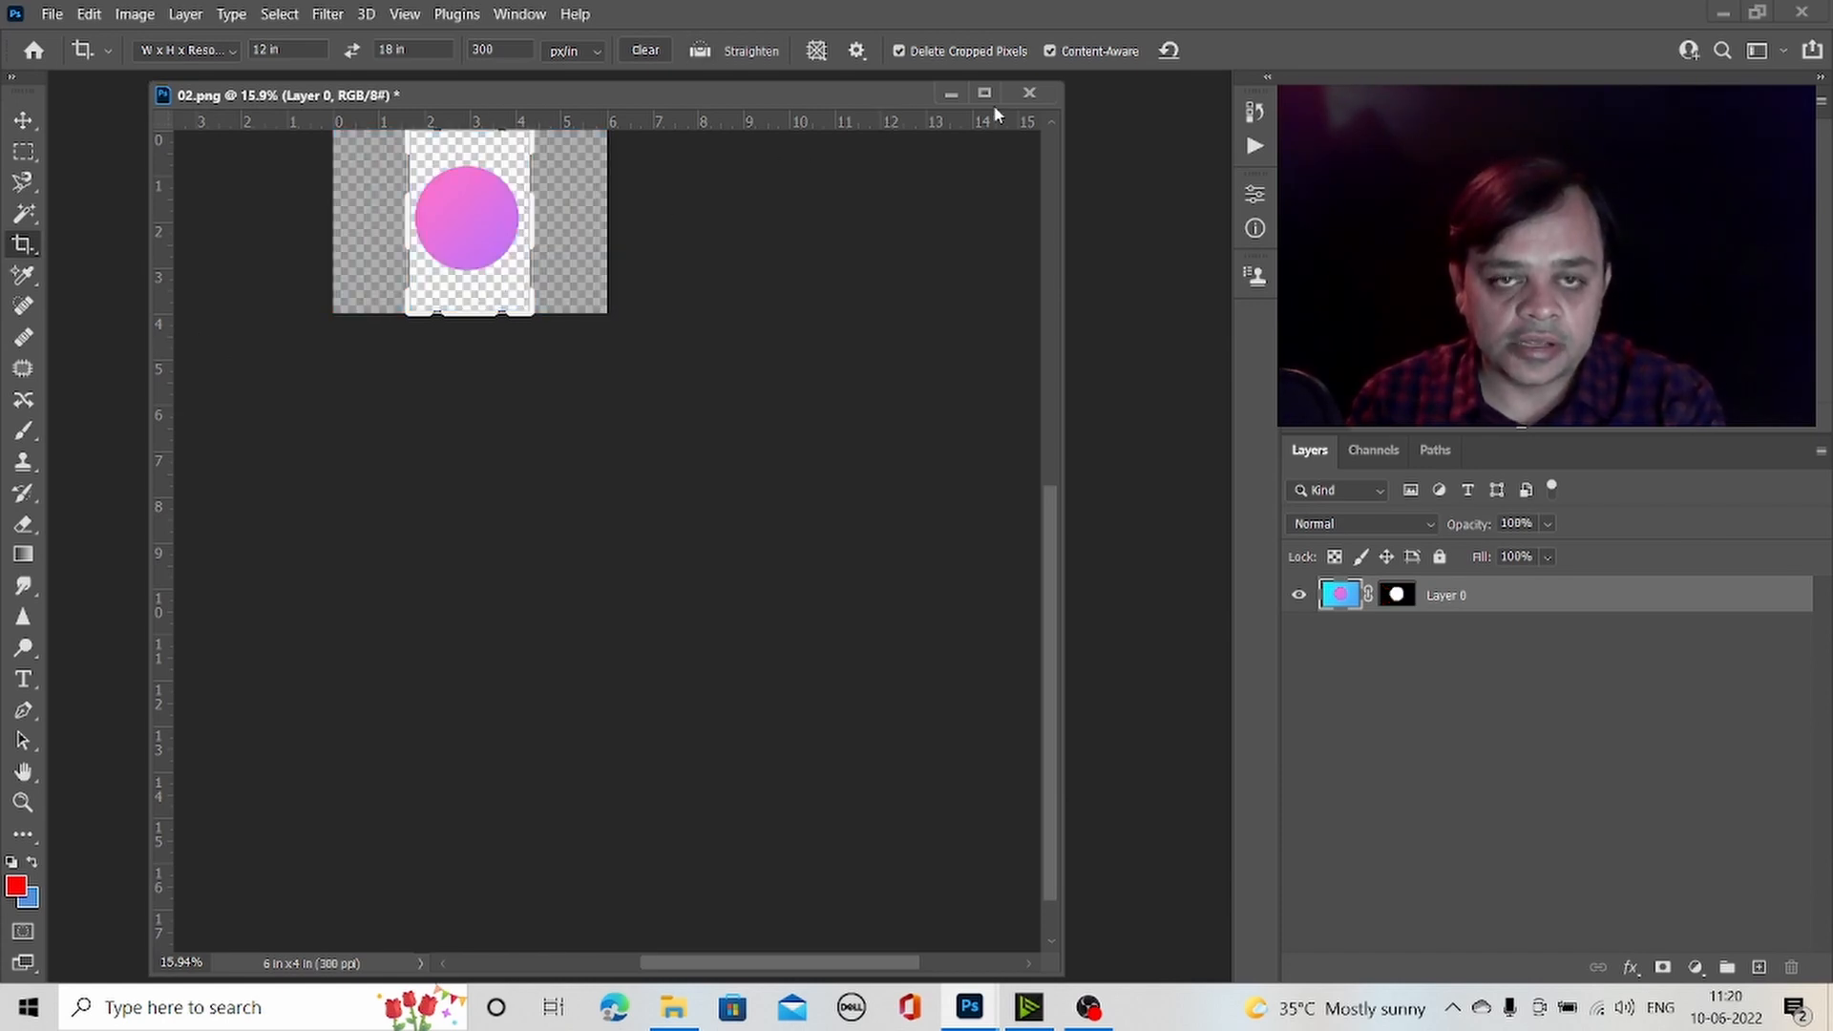
key("ctrl+z")
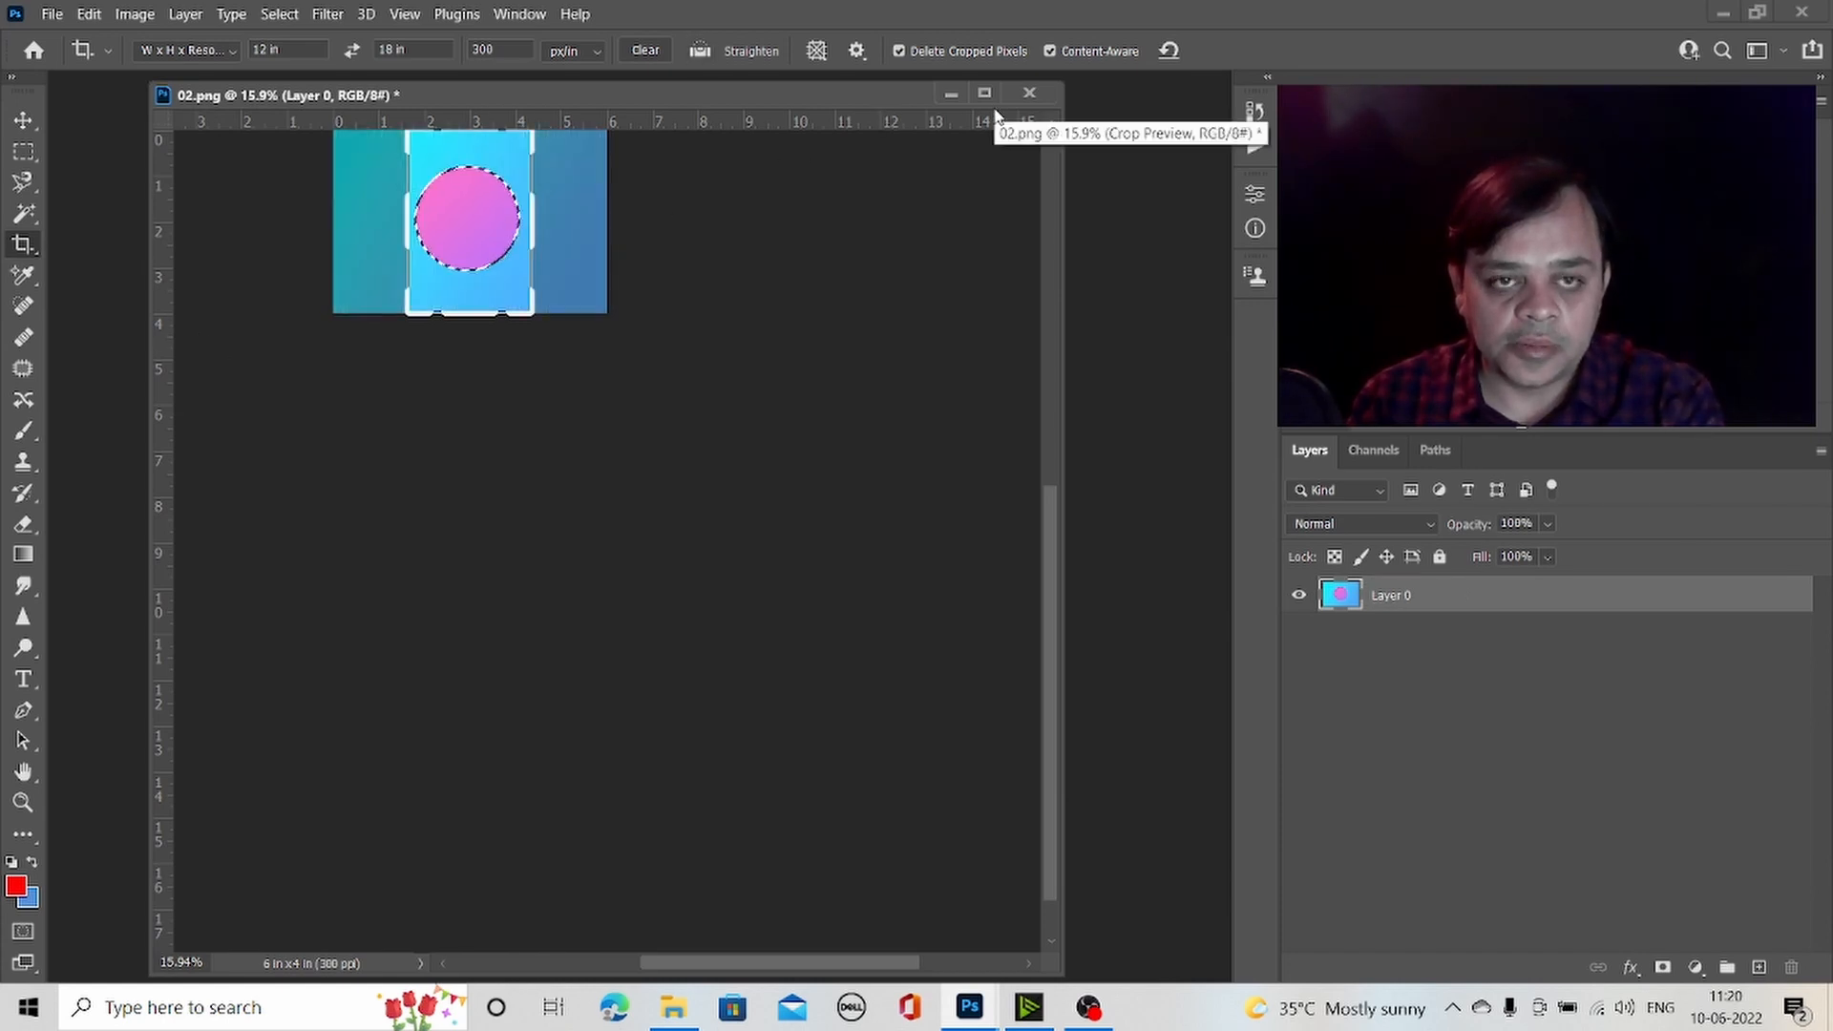
- Crop the image to 12 in by 18 in at 300 px/in around the circle
left_click(661, 387)
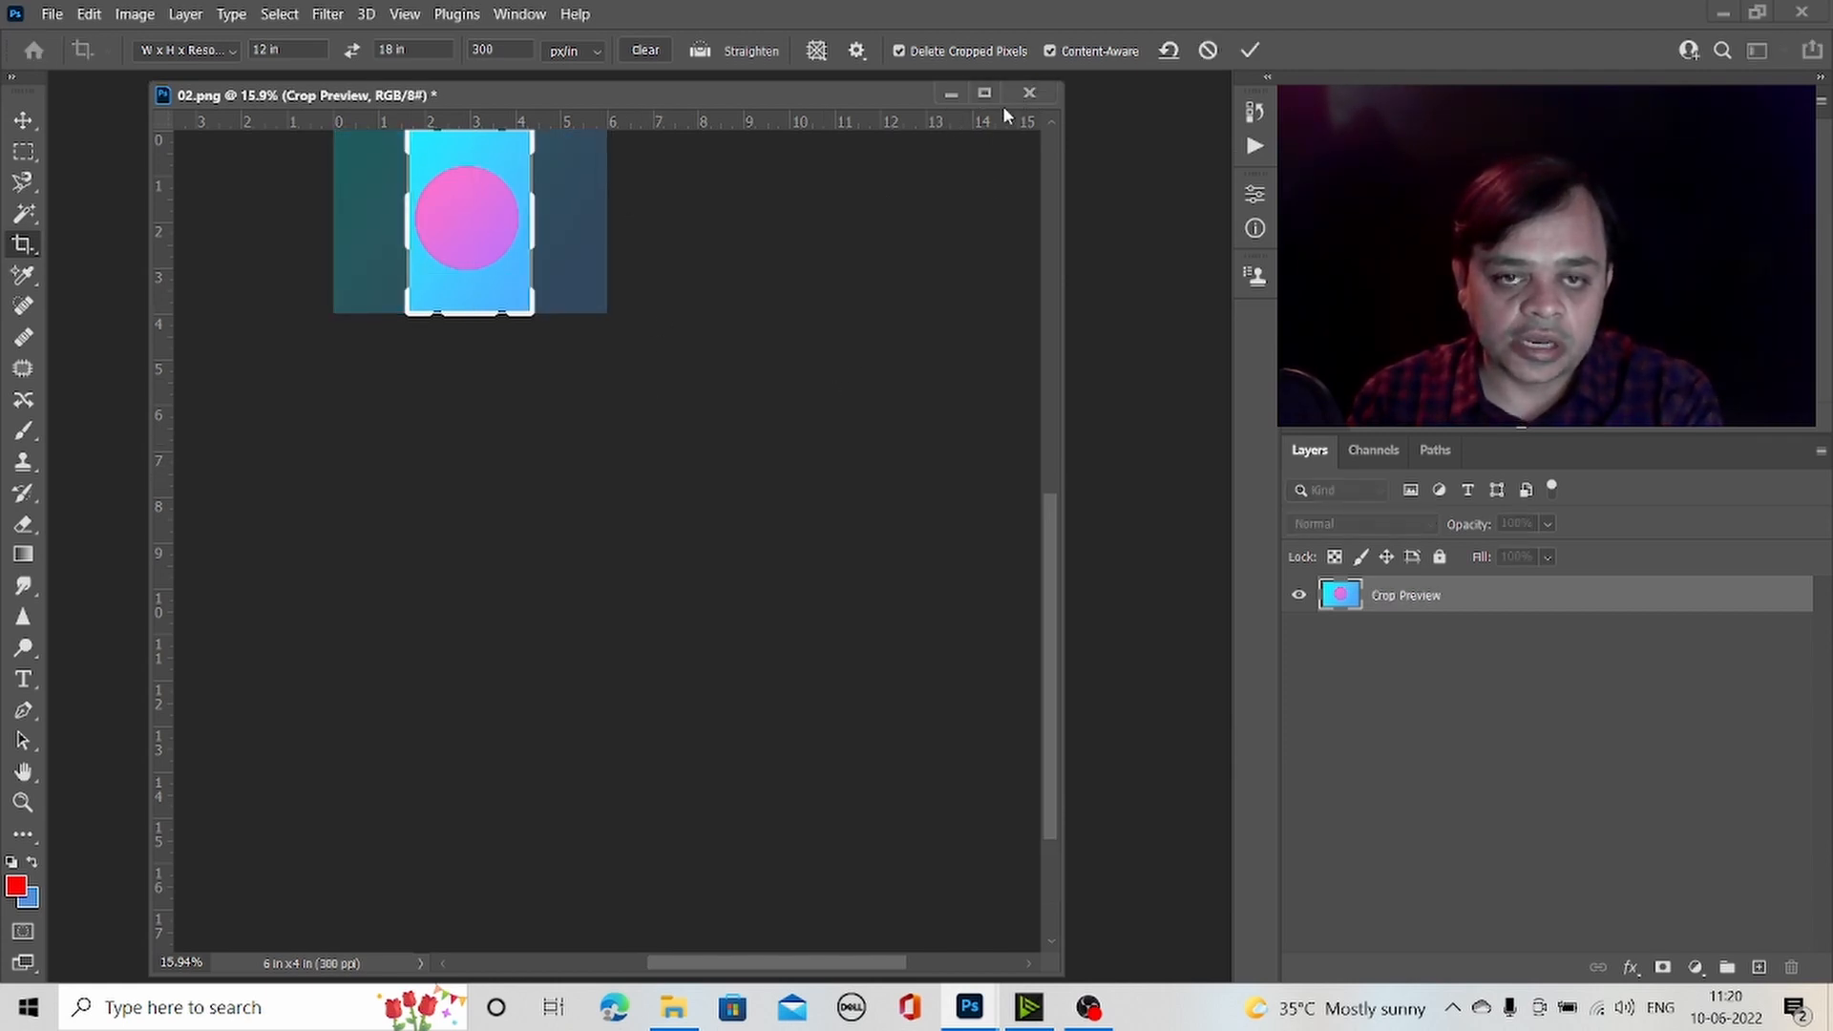
left_click_drag(445, 102, 534, 209)
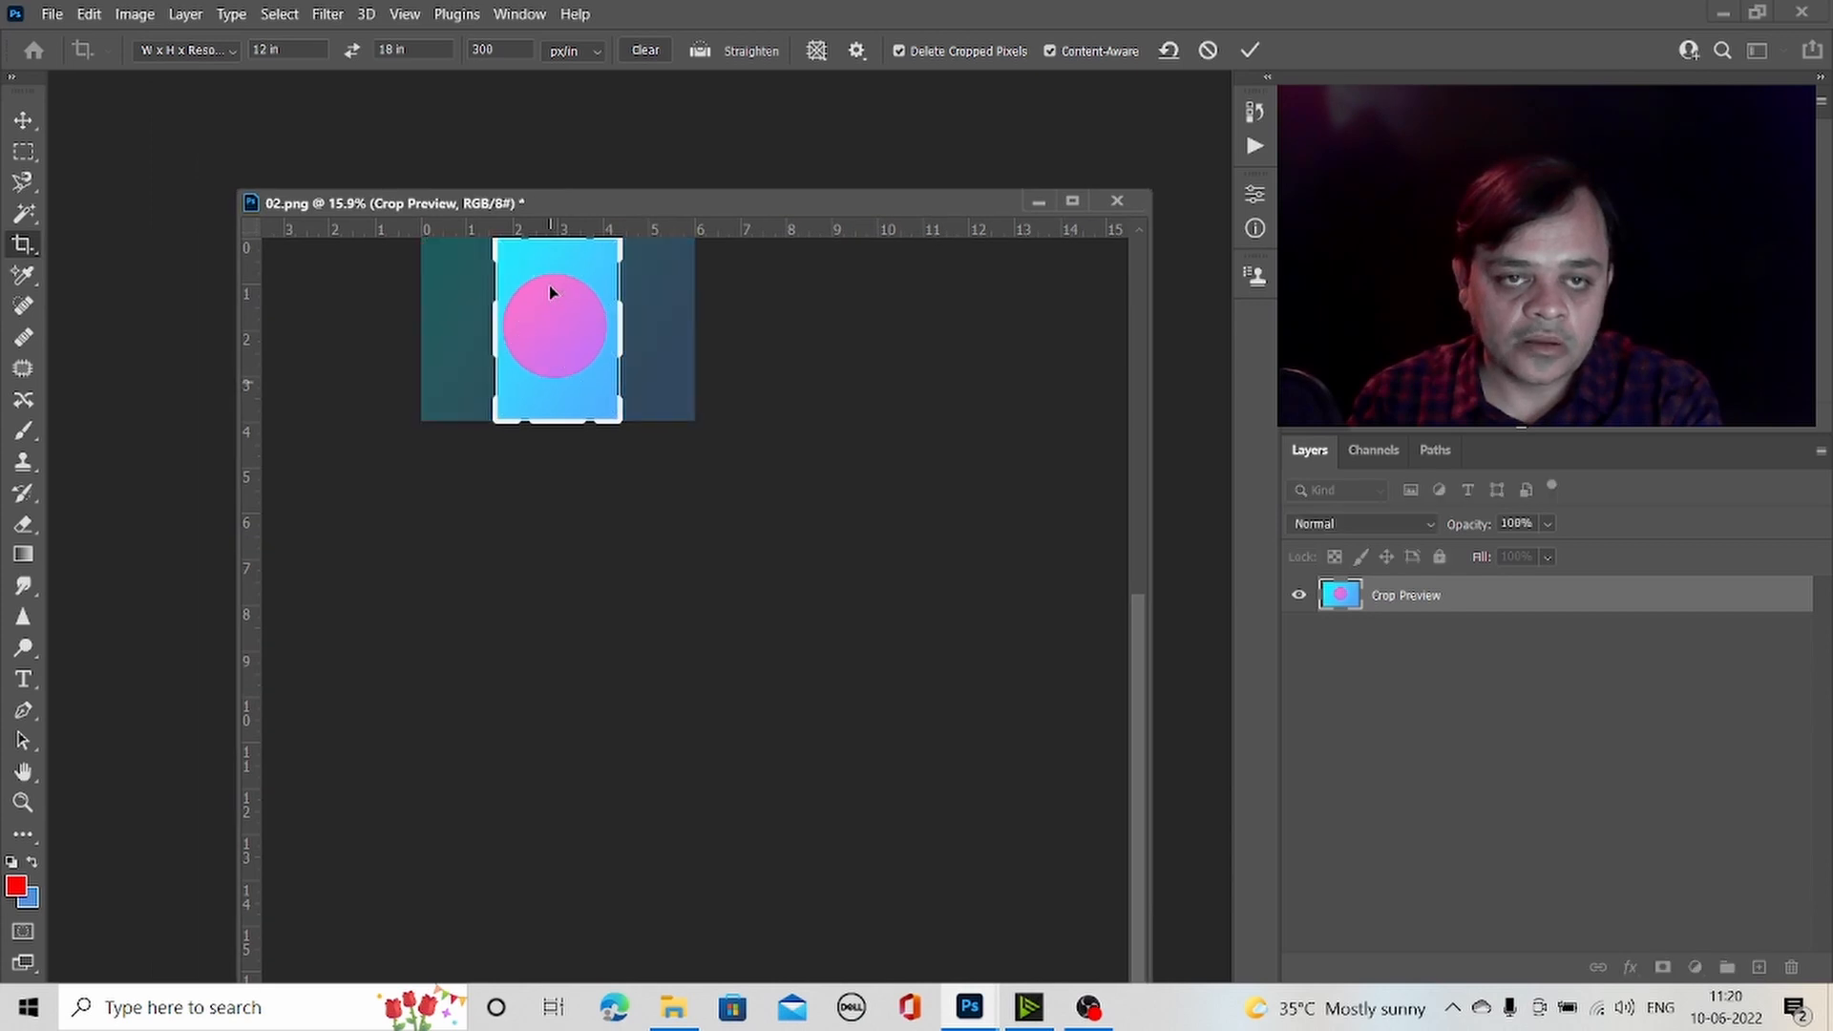
double_click(548, 284)
left_click_drag(892, 200, 738, 95)
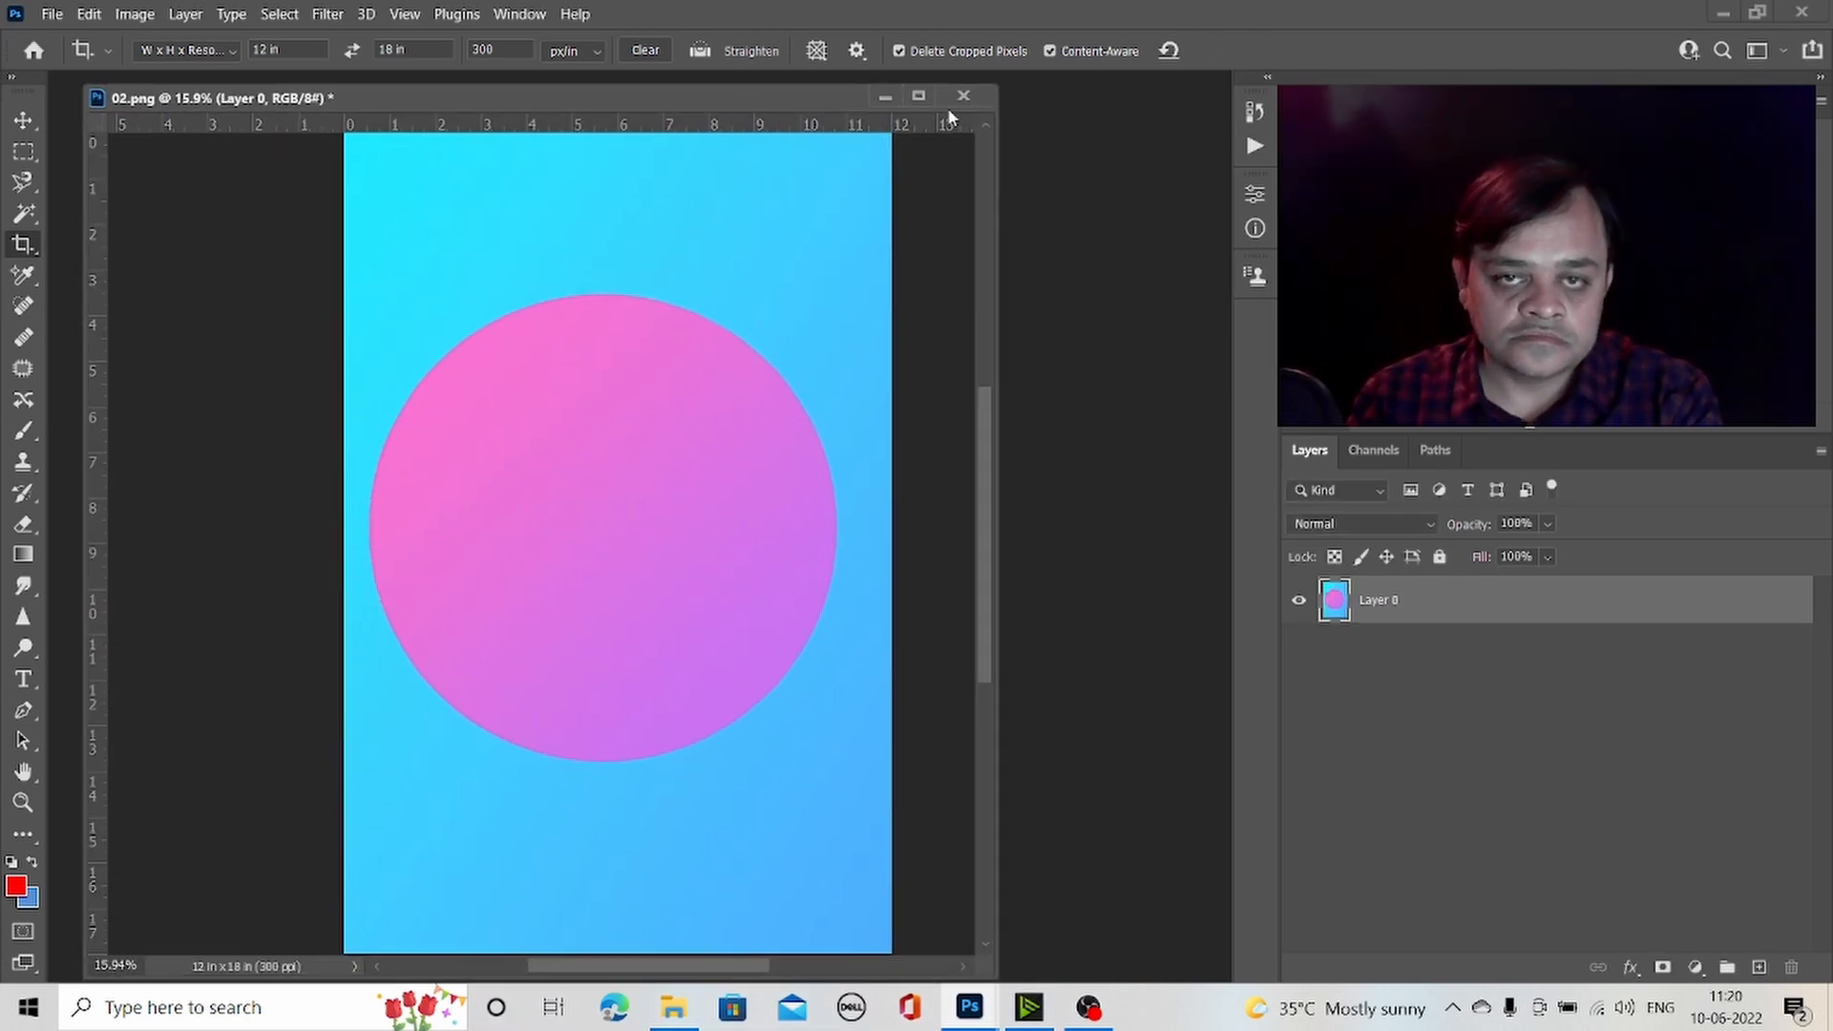
- Sample the pink near the top of the circle as the foreground colour with the Eyedropper tool
left_click(28, 276)
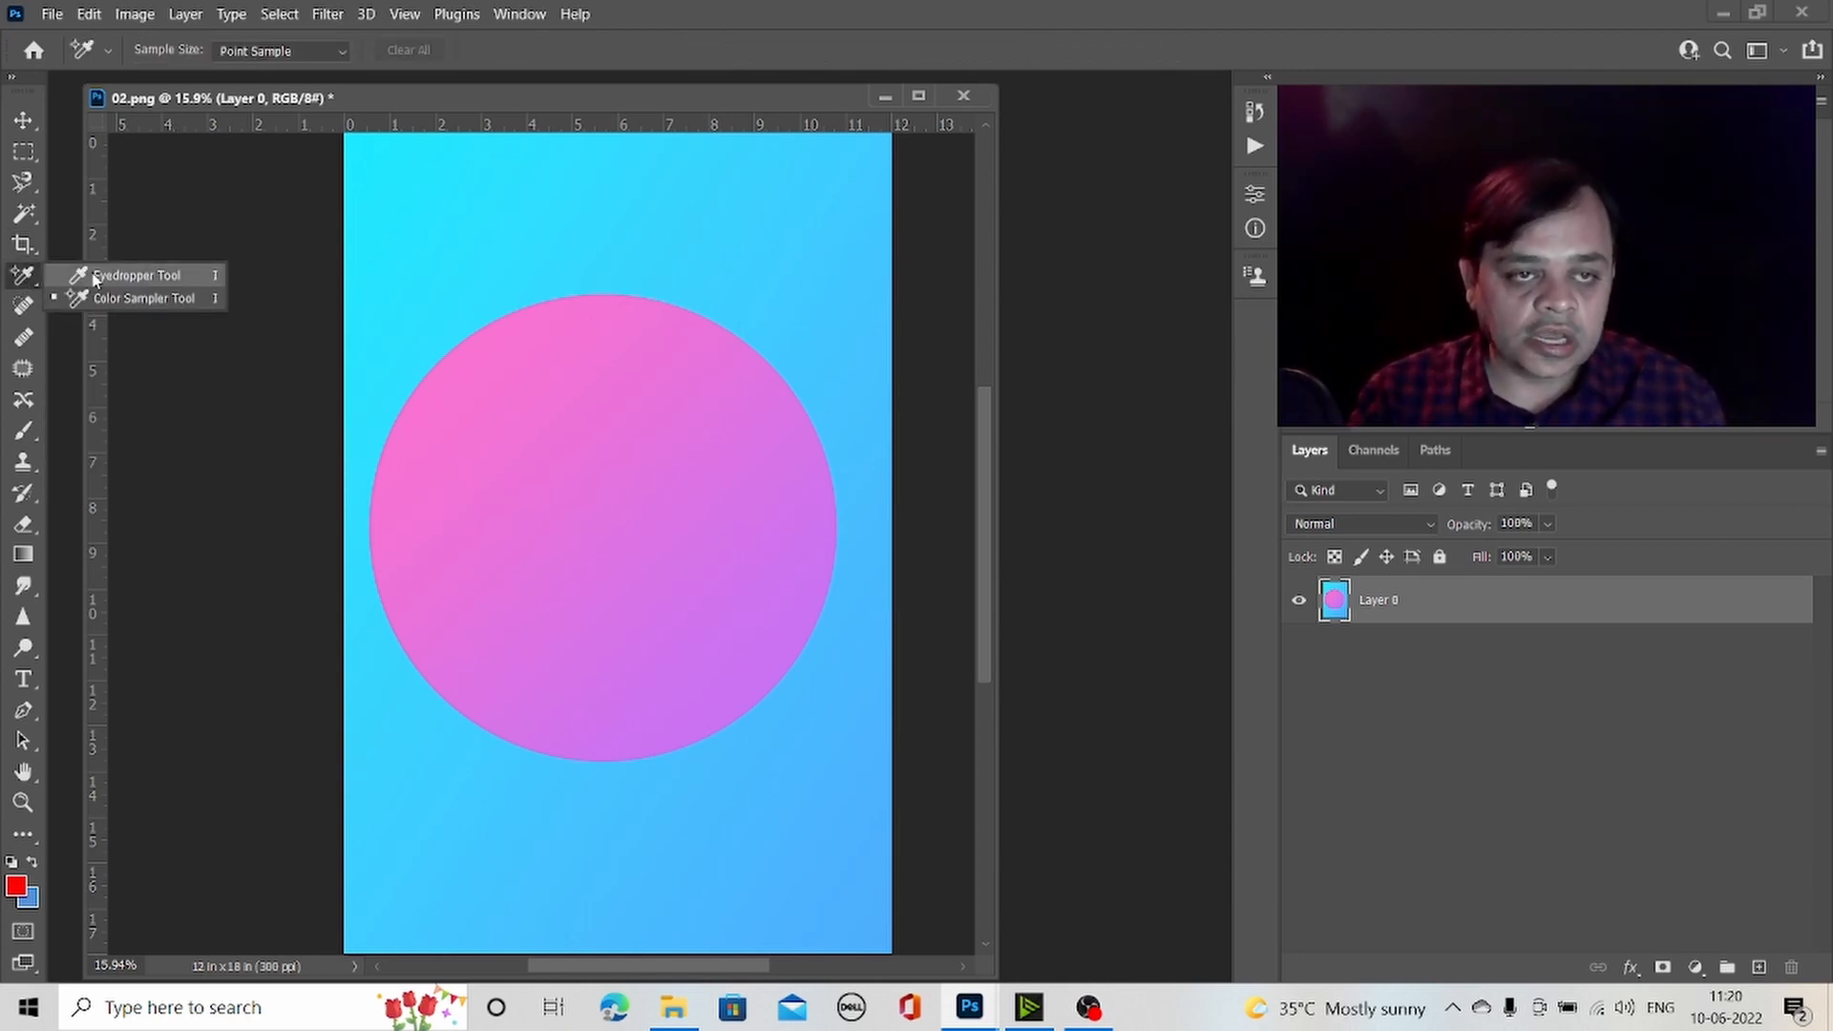
left_click(134, 276)
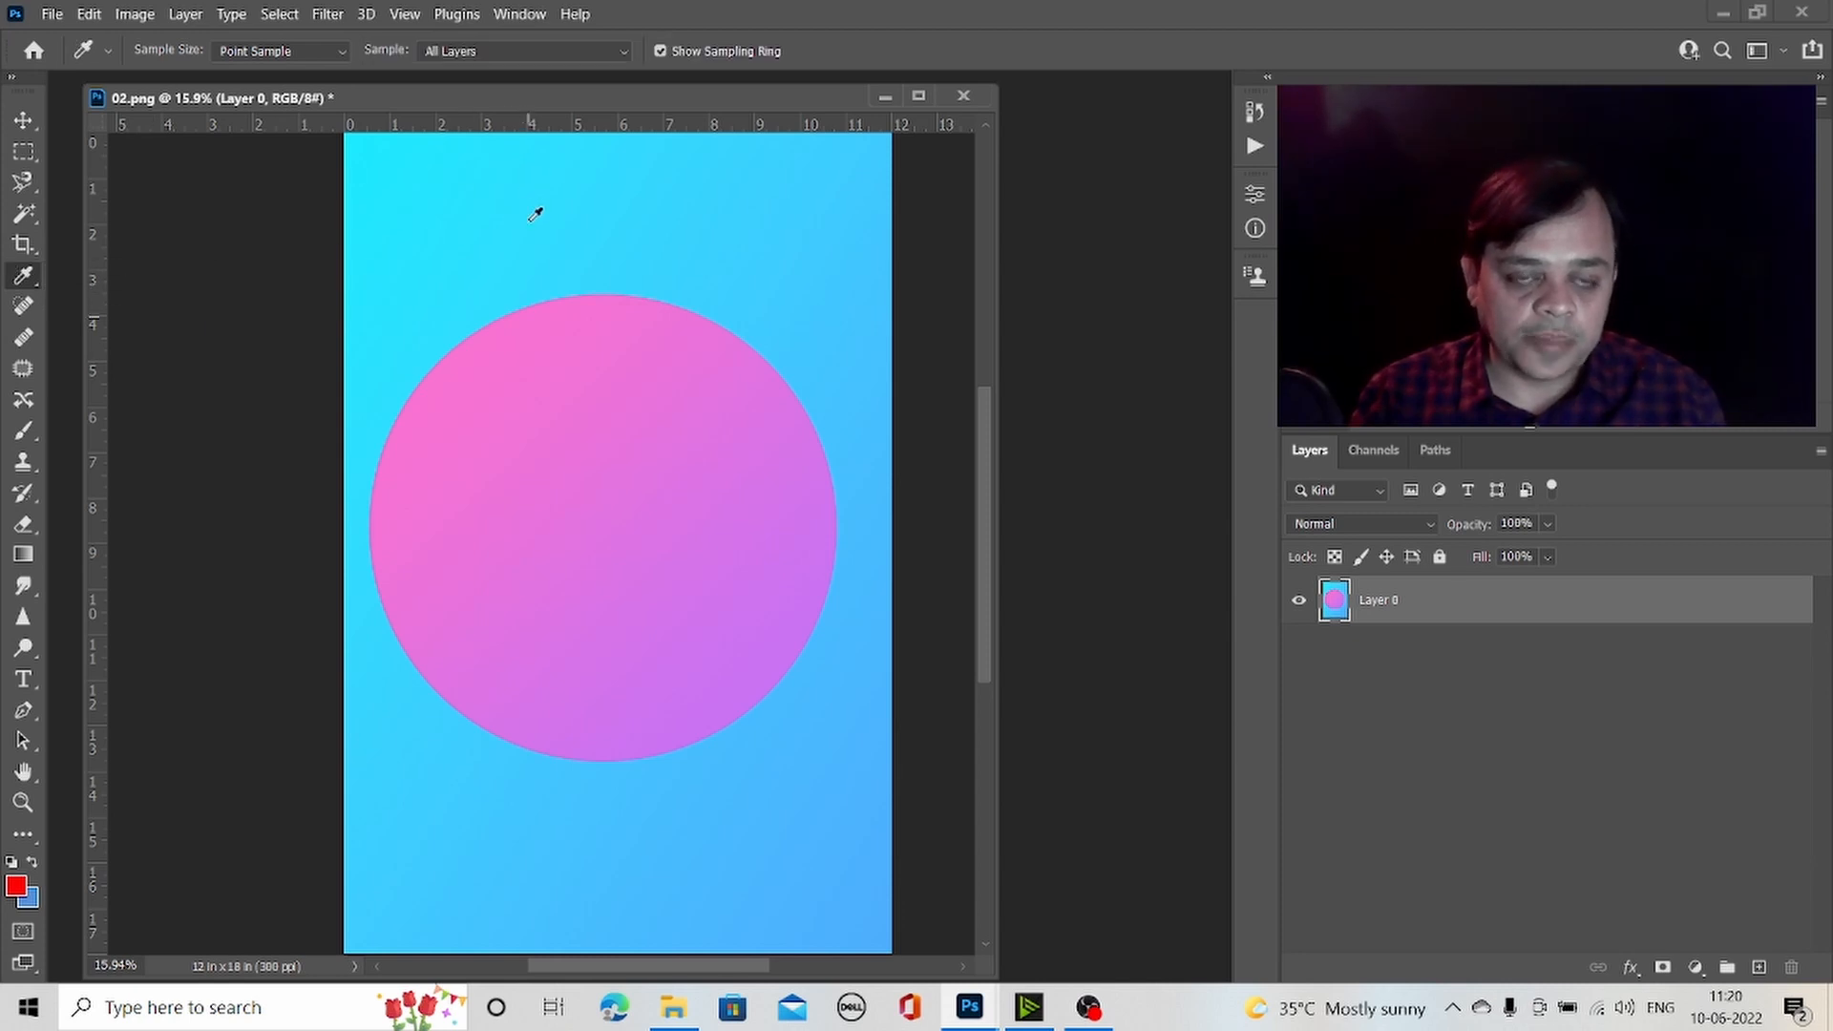
left_click(664, 337)
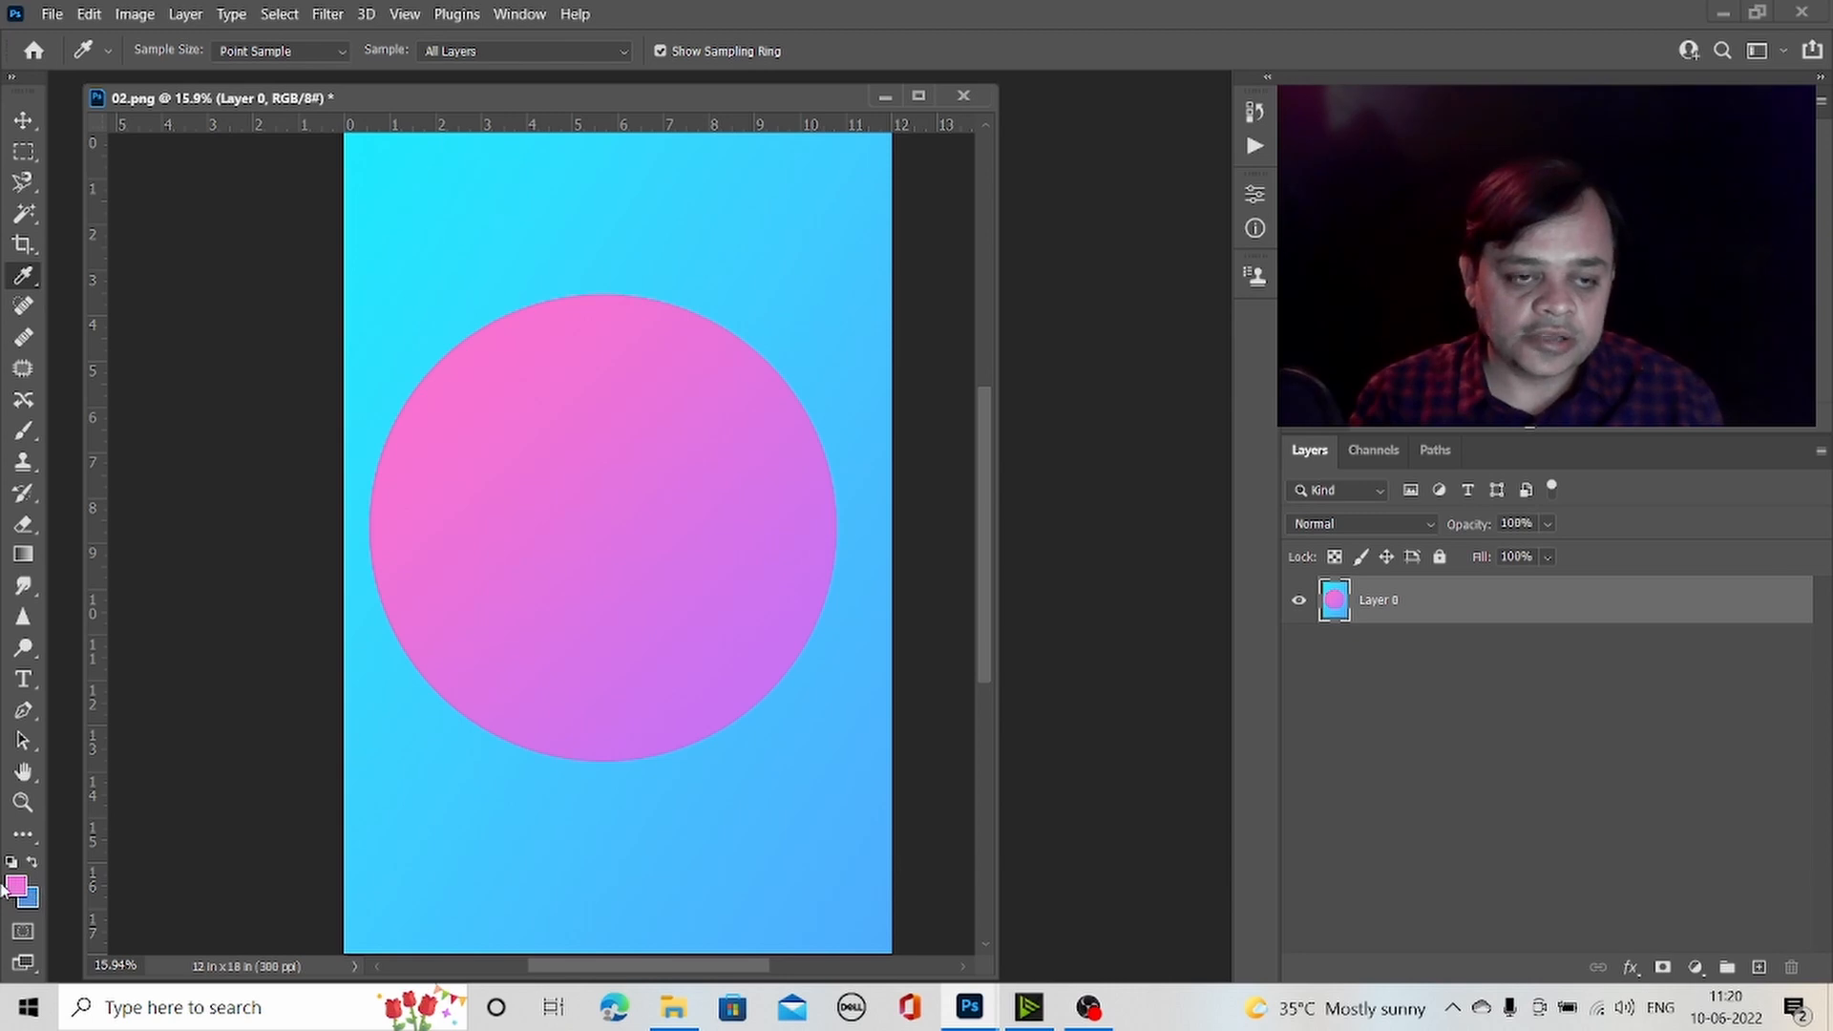
- Place a Color Sampler point on the pink area near the top of the circle
right_click(24, 277)
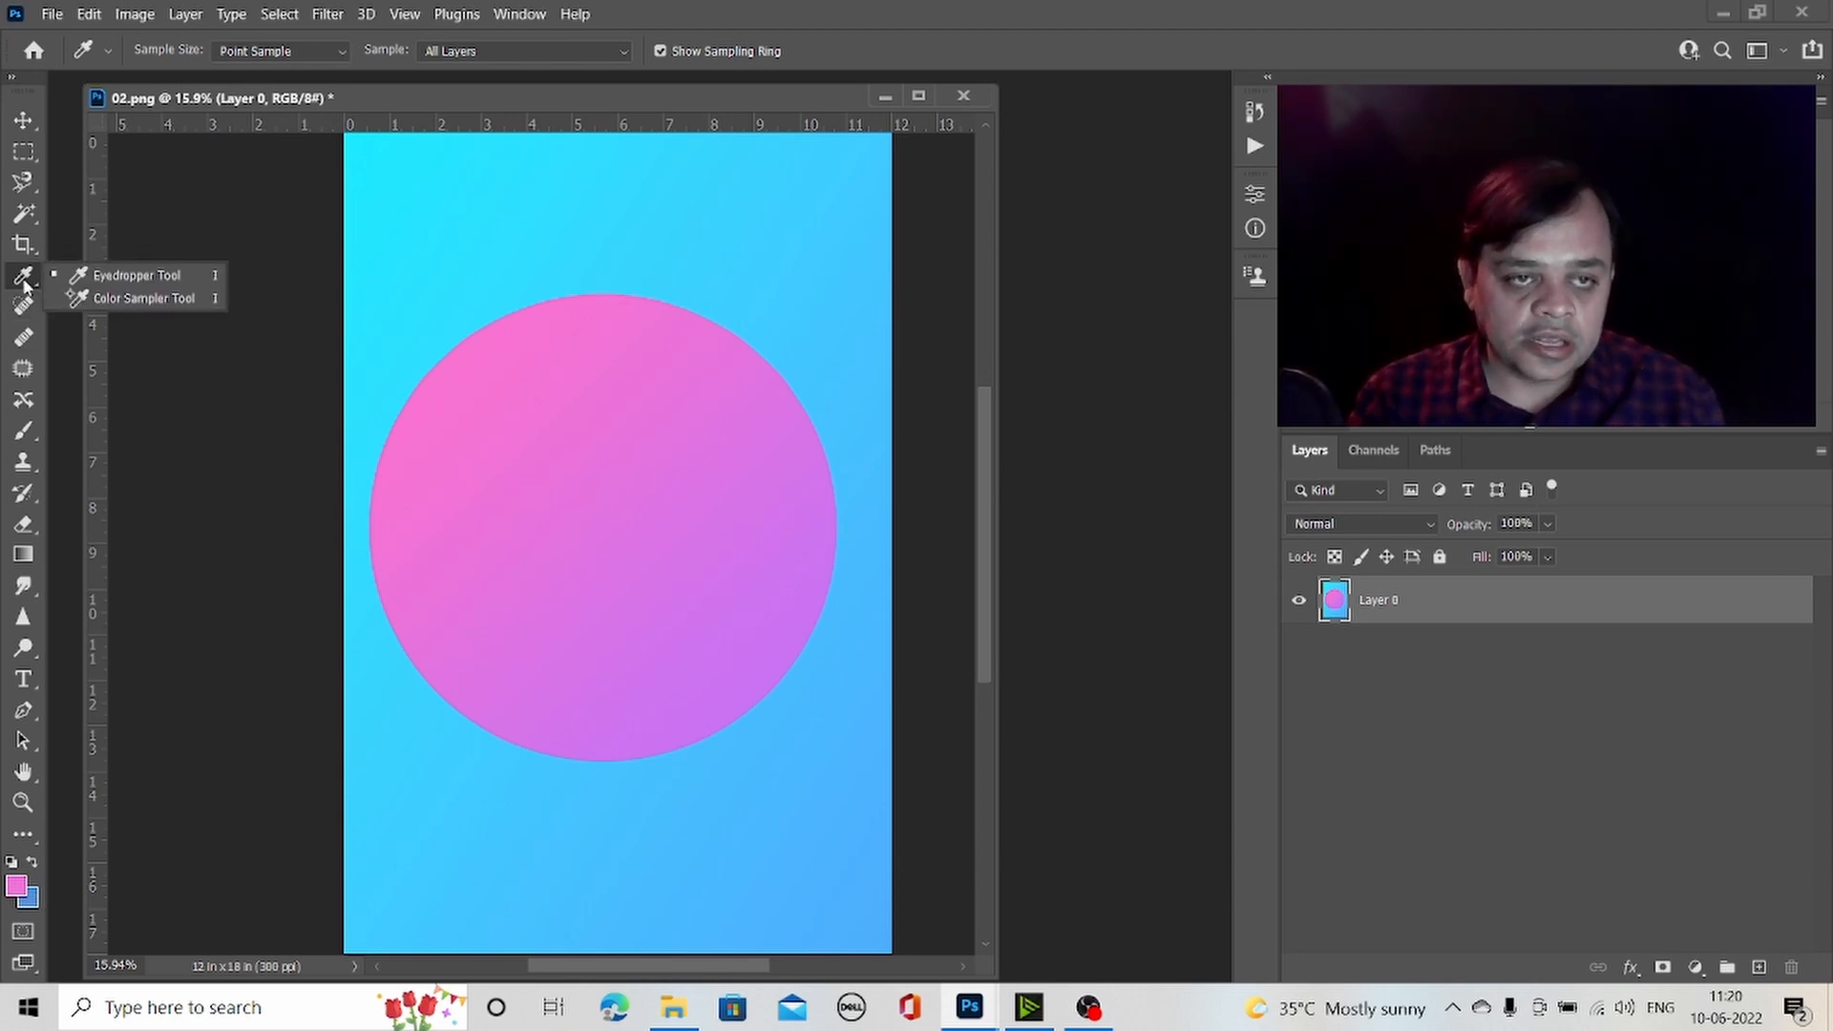
left_click(99, 297)
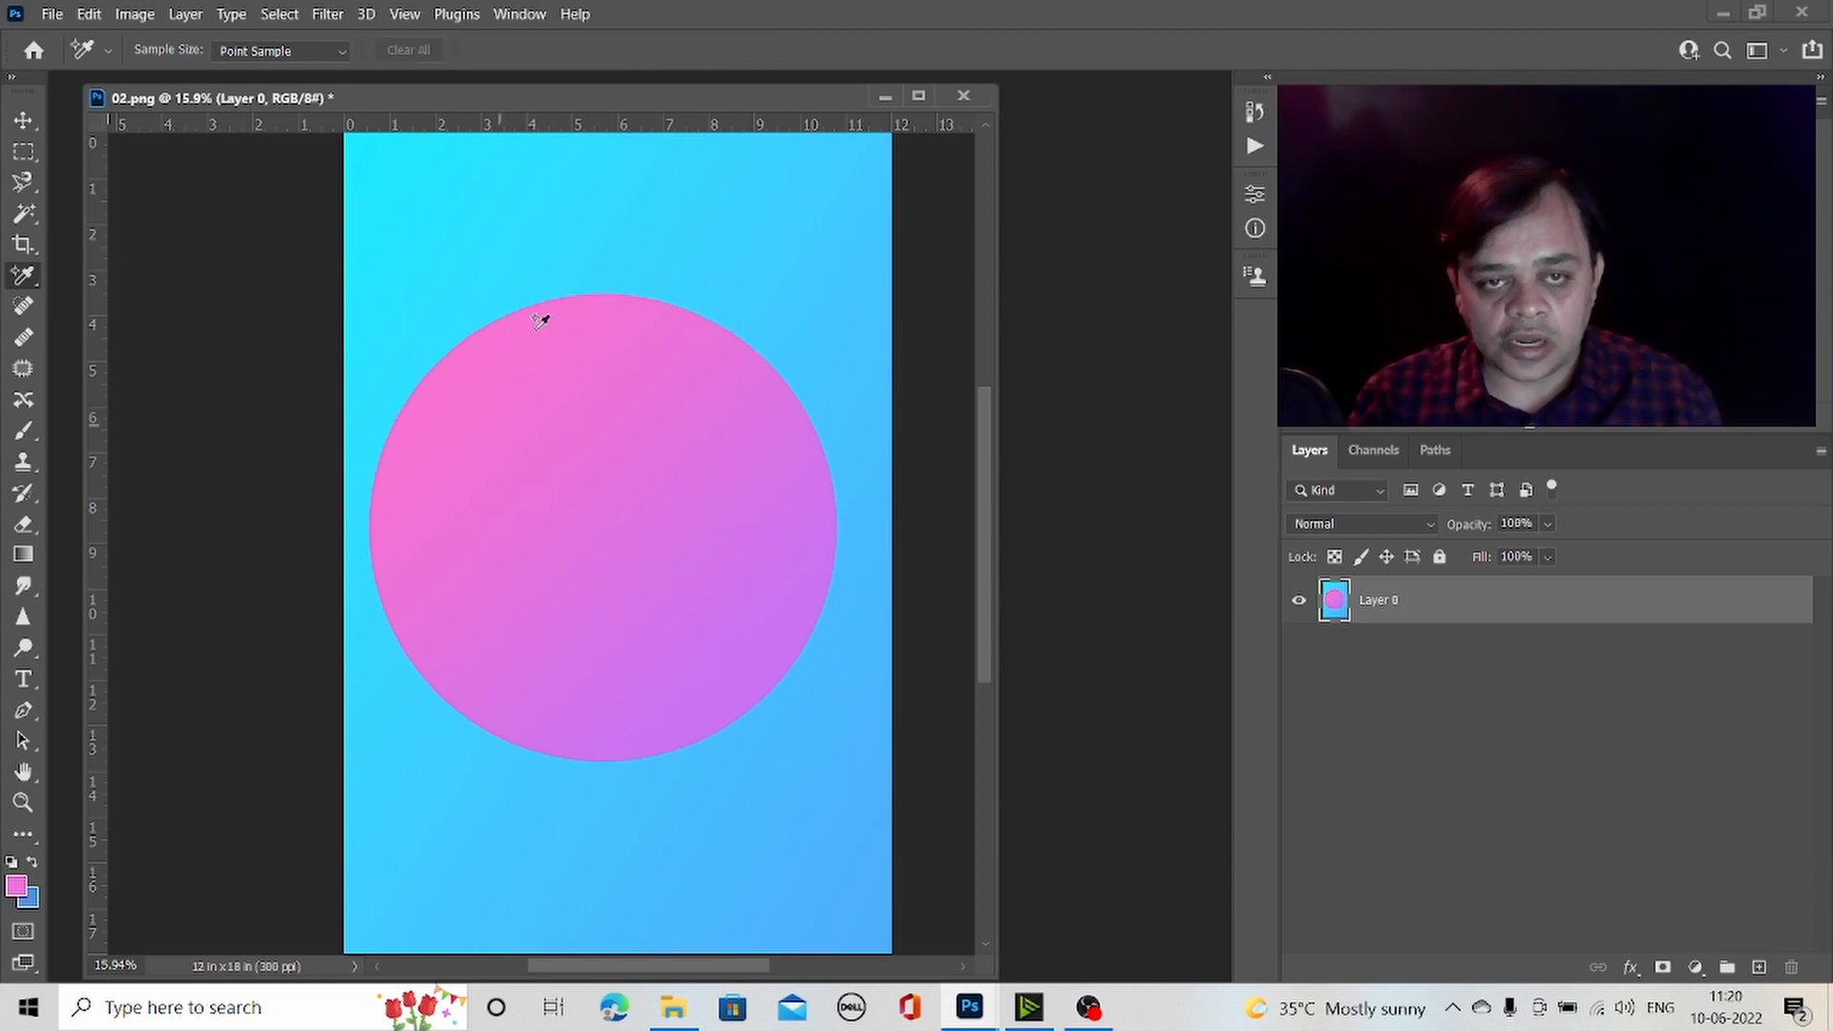
left_click(607, 341)
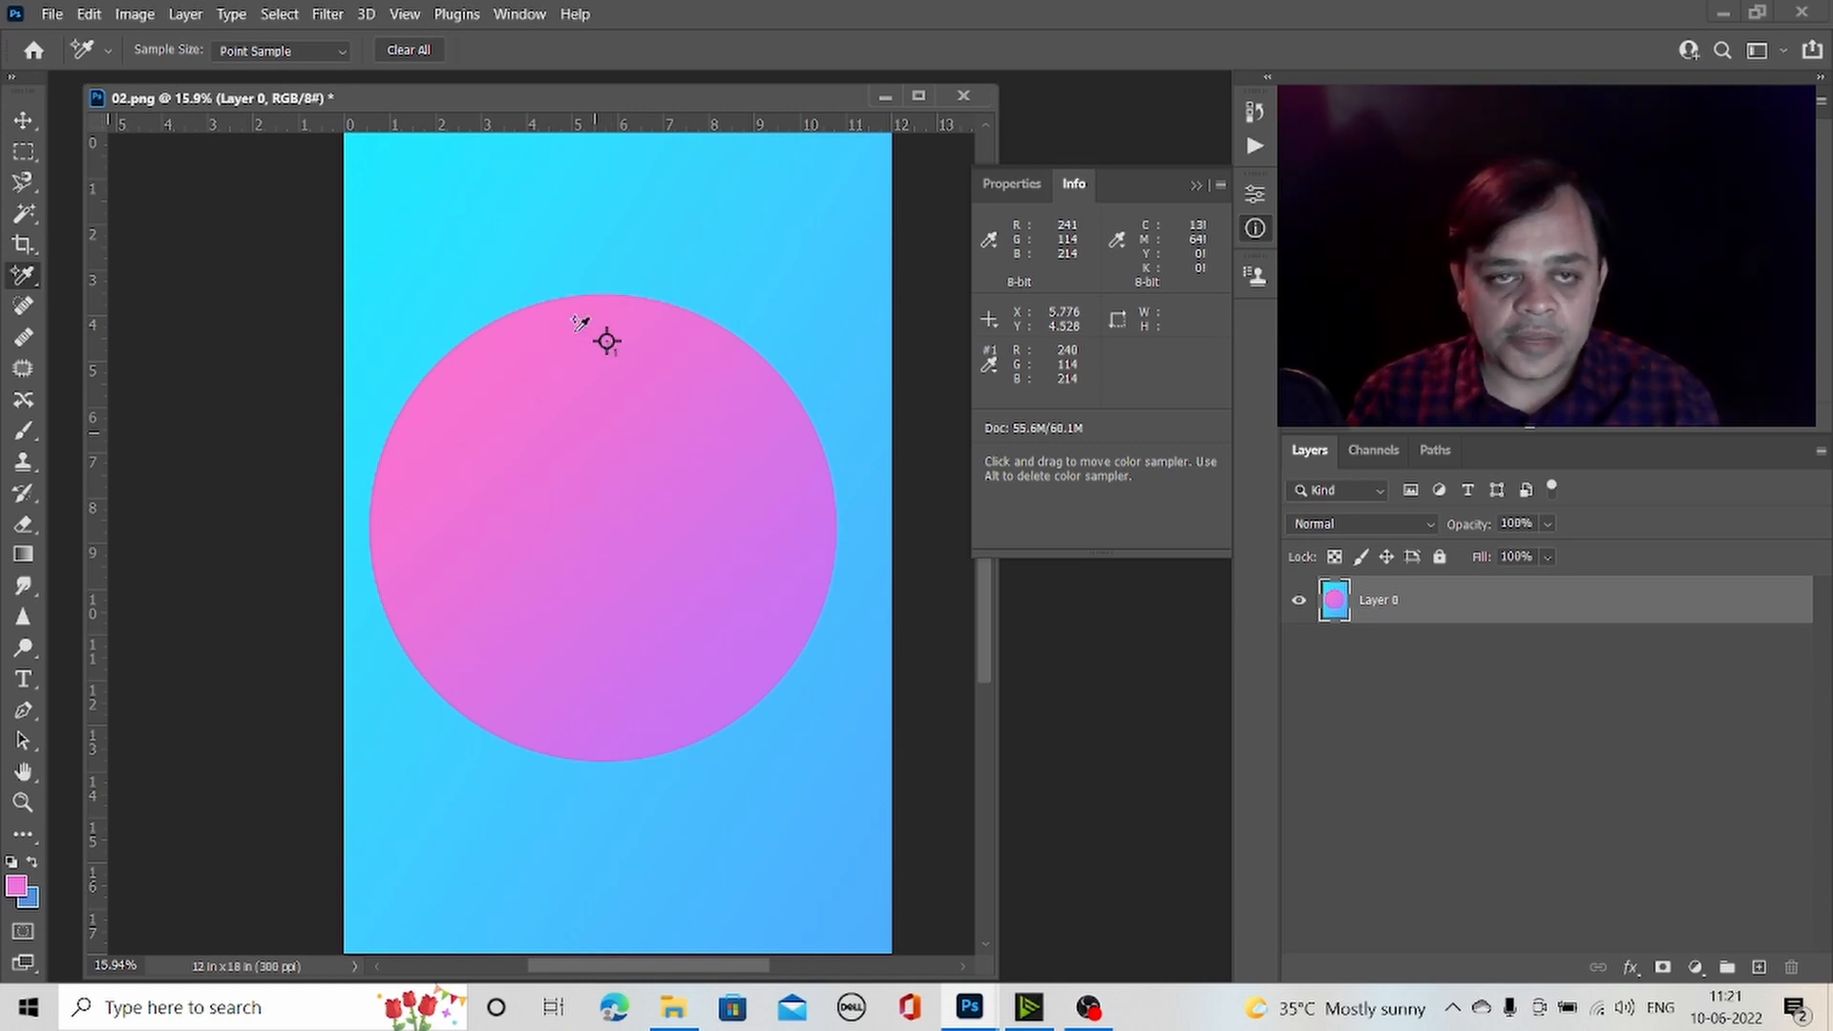
- Paint two thin pink marks on the blue background above the circle with the 12 px Brush tool
left_click(29, 305)
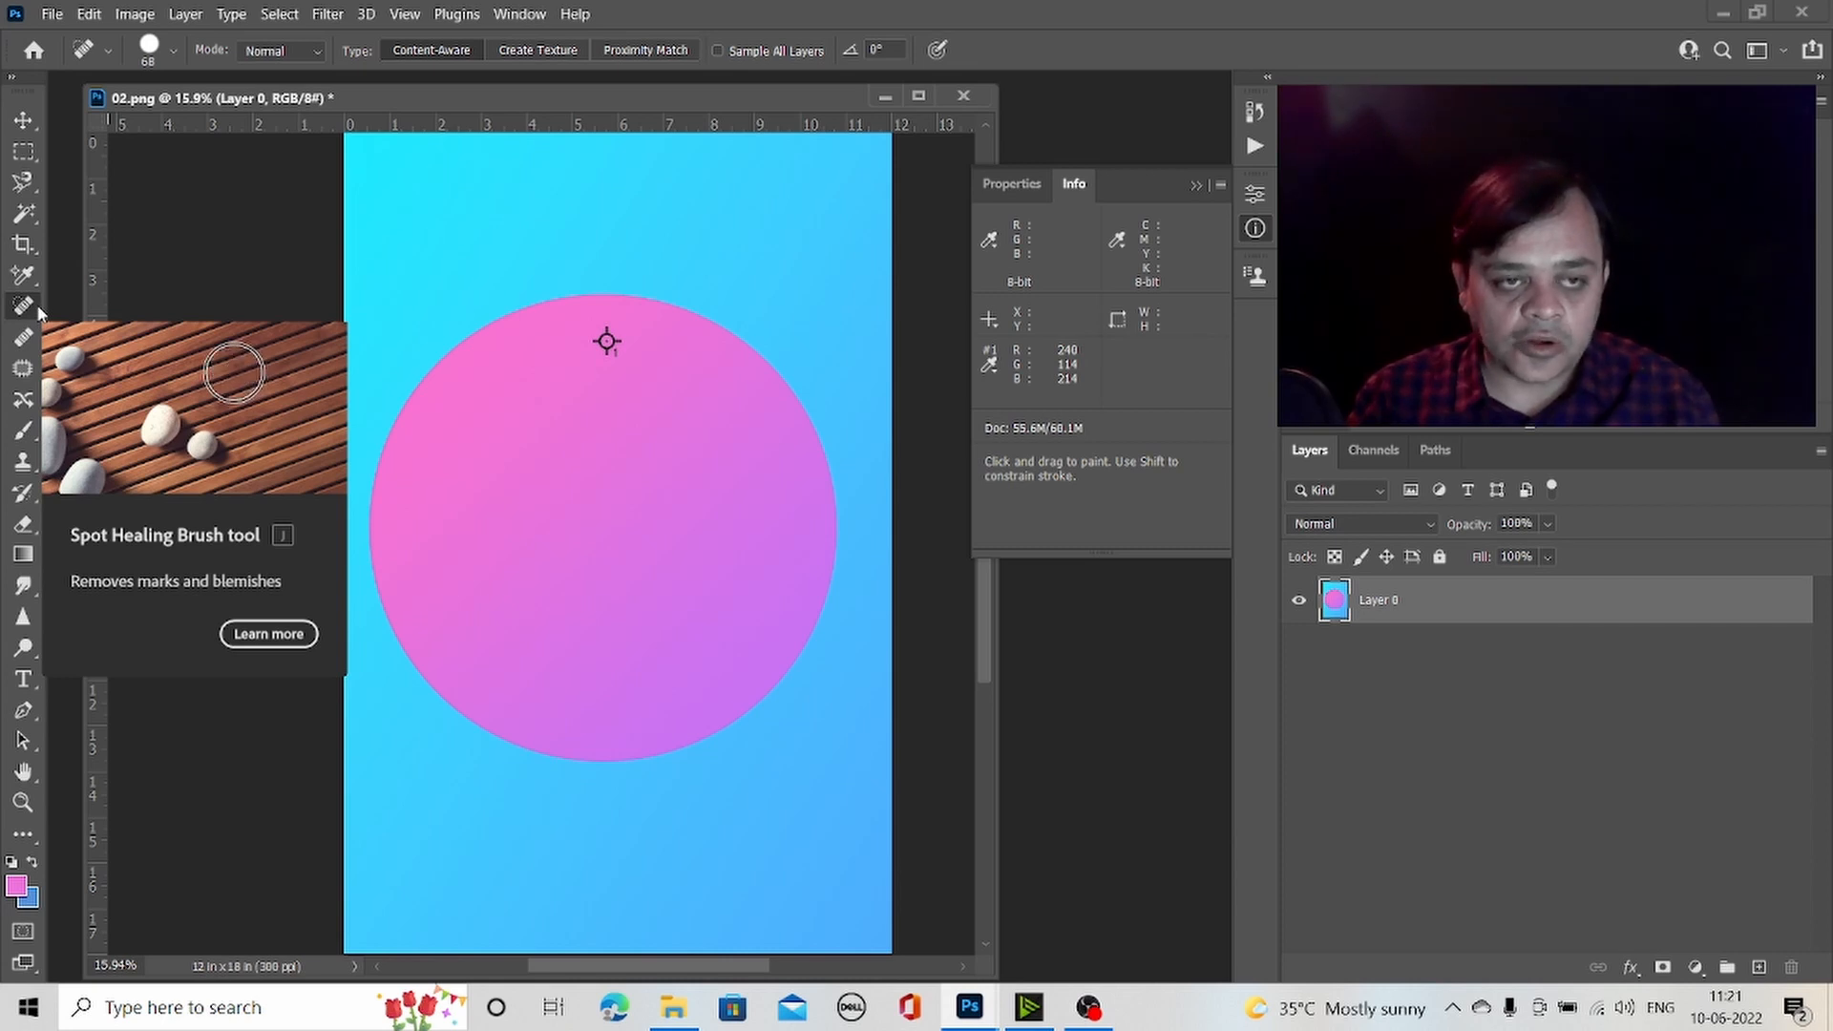
left_click(24, 313)
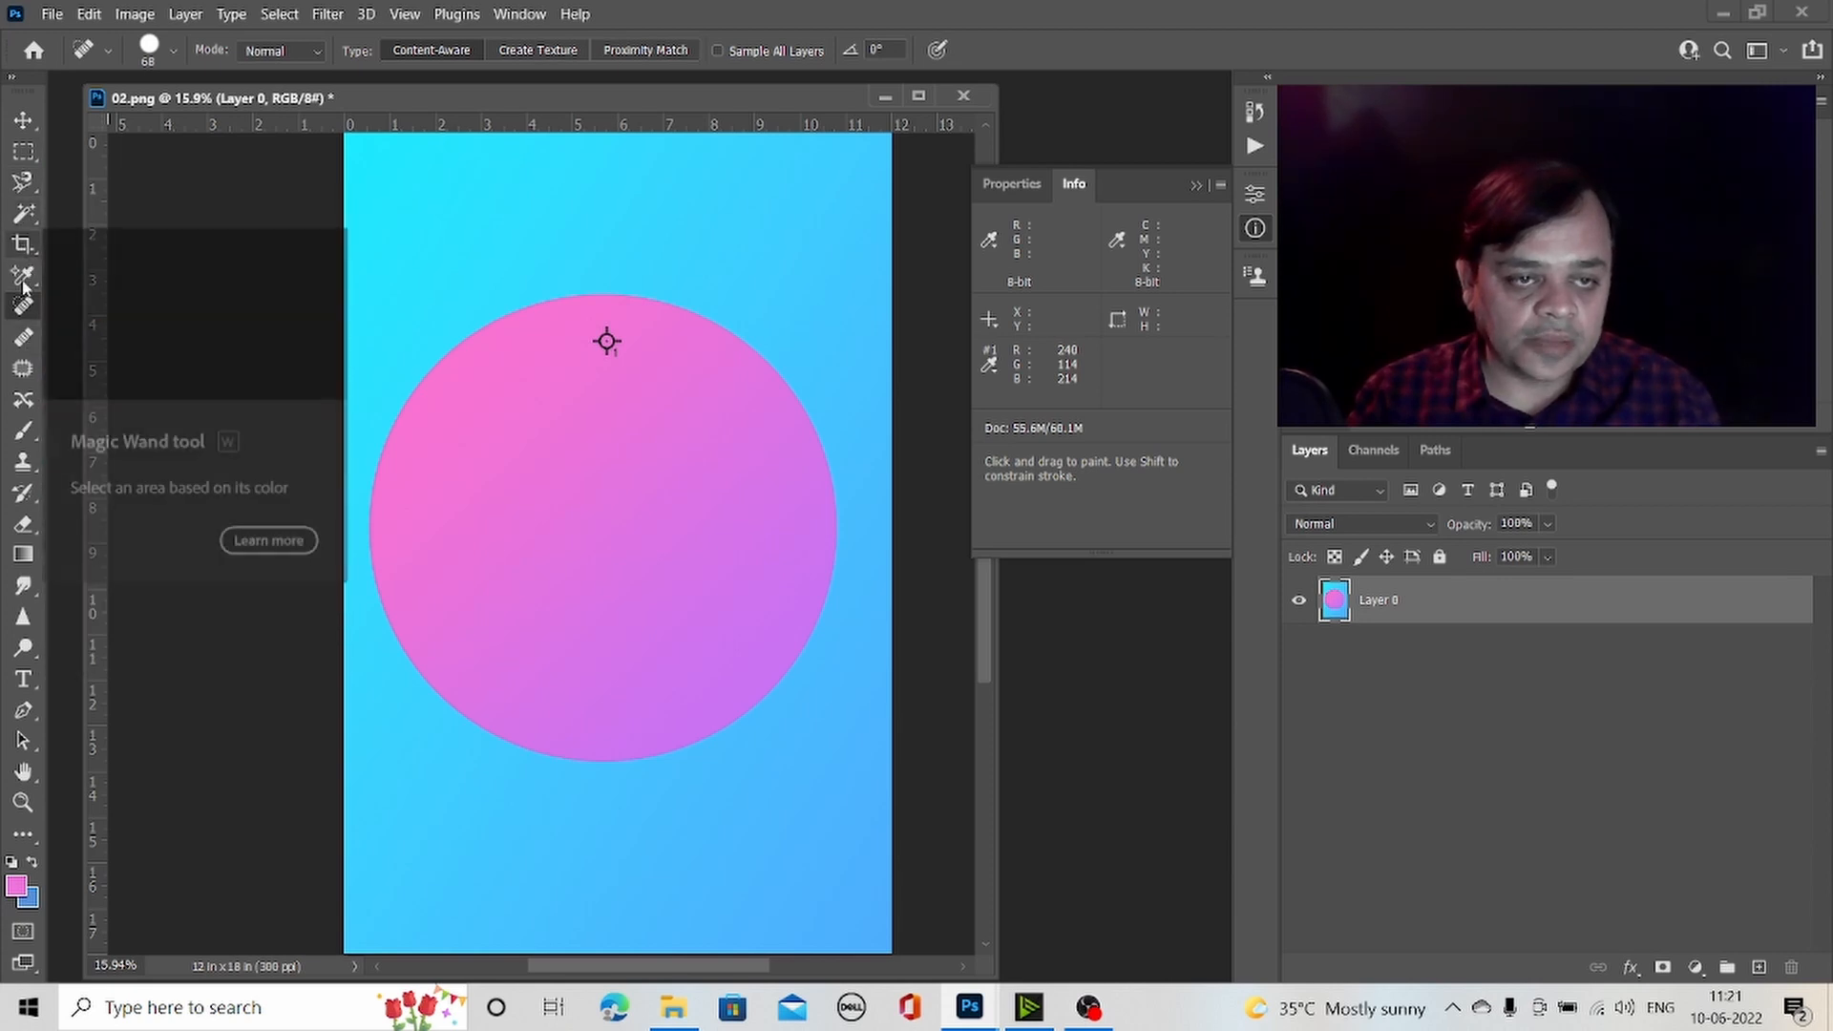
left_click(24, 431)
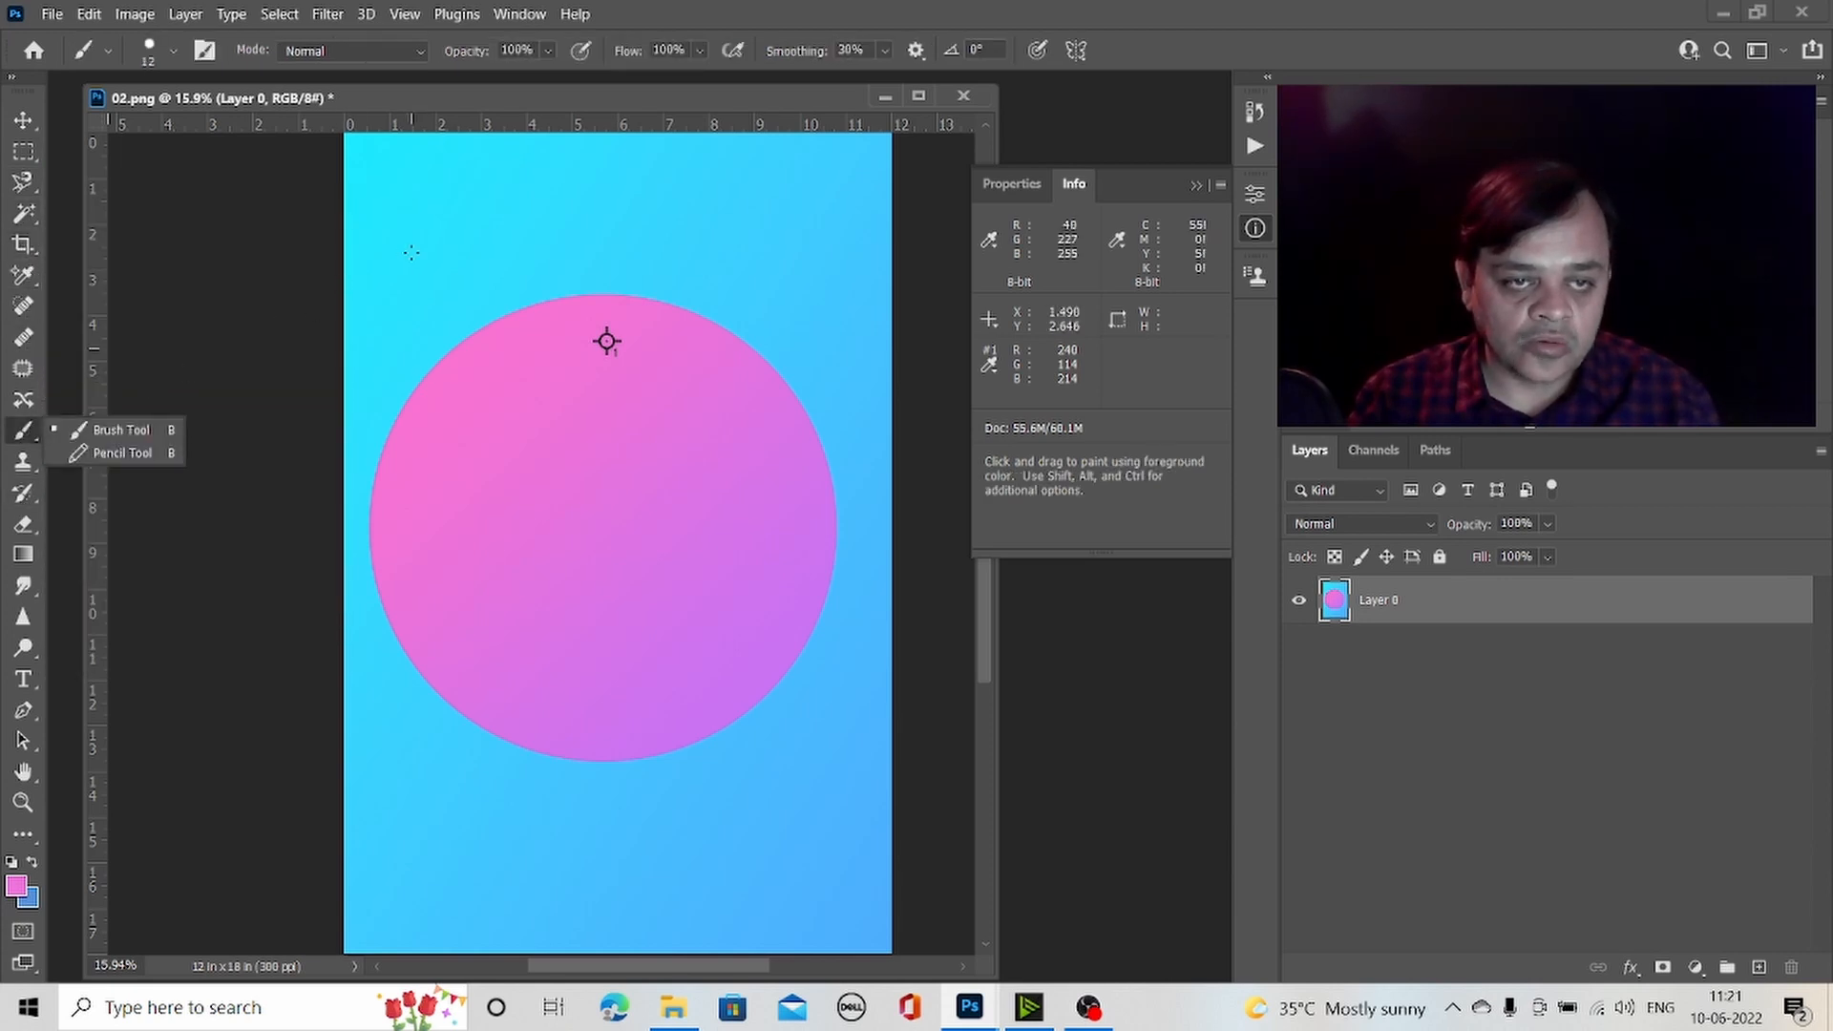
left_click_drag(424, 238, 429, 243)
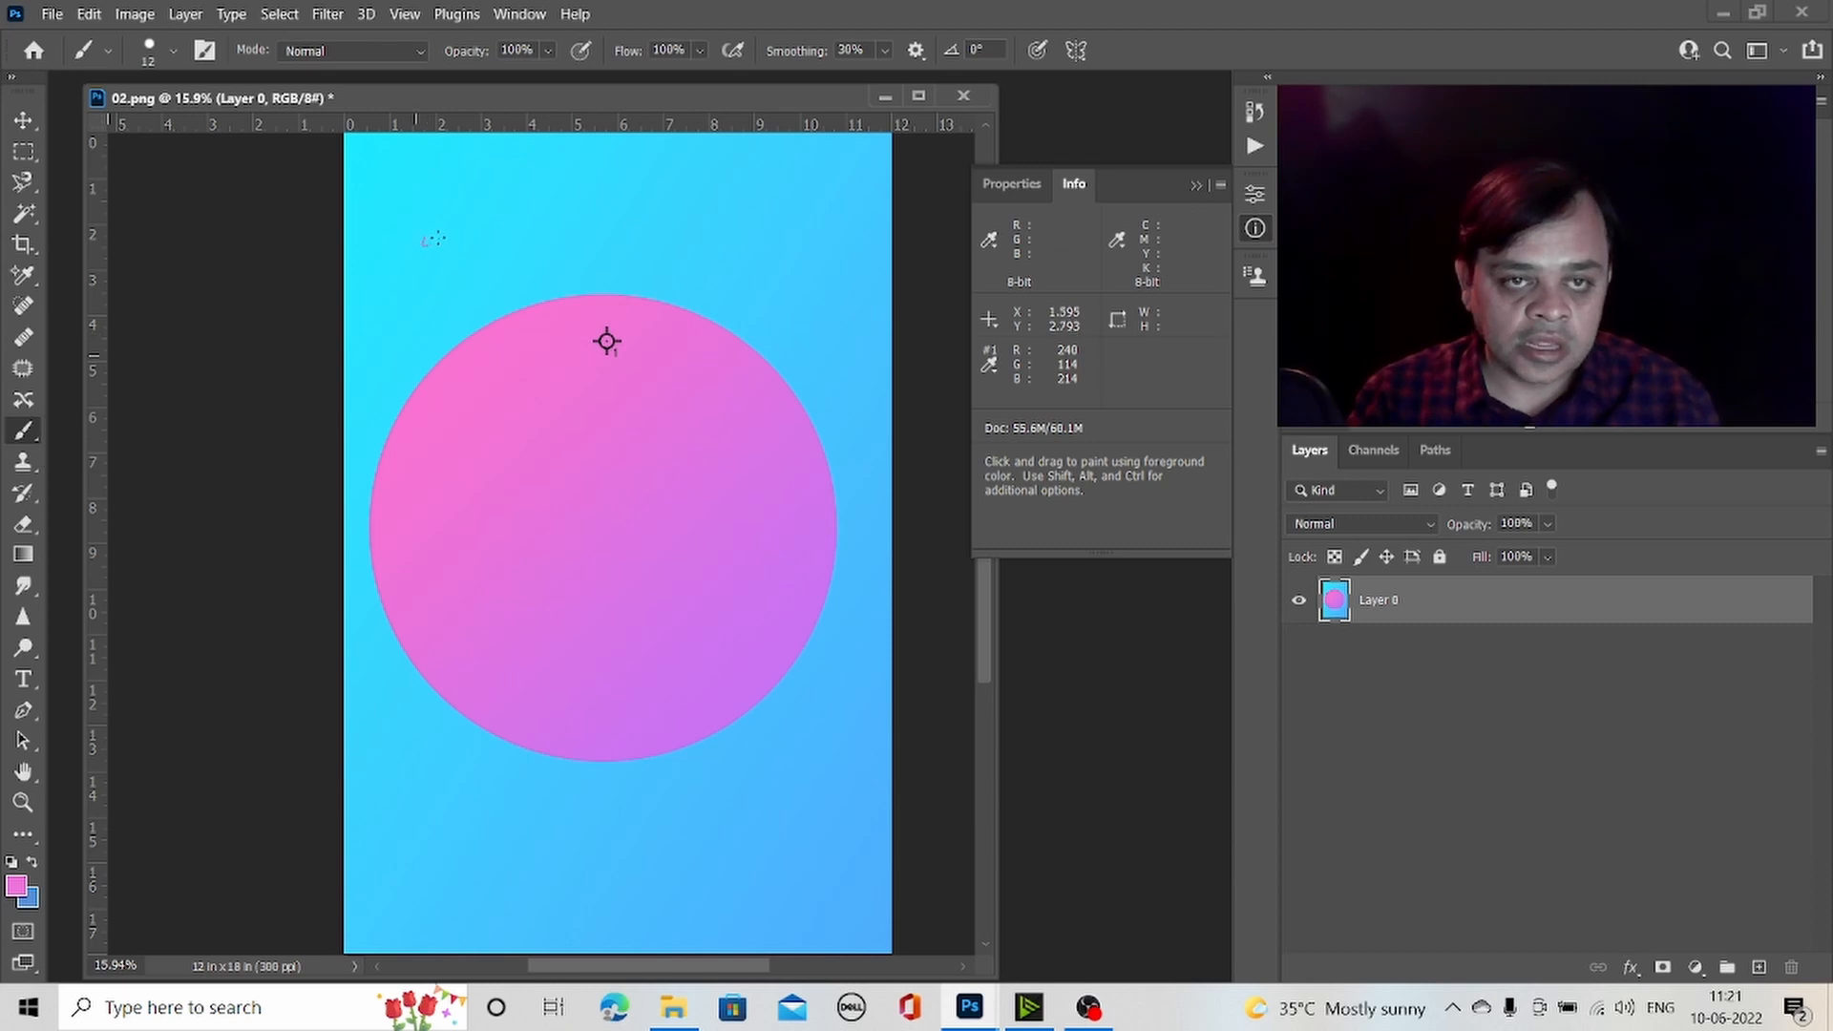
mouse_move(535, 211)
left_mouse_down()
mouse_move(463, 206)
mouse_move(520, 217)
left_mouse_up()
- Enlarge the brush to 69 px and paint short pink strokes scattered over the blue background around the circle
right_click(677, 208)
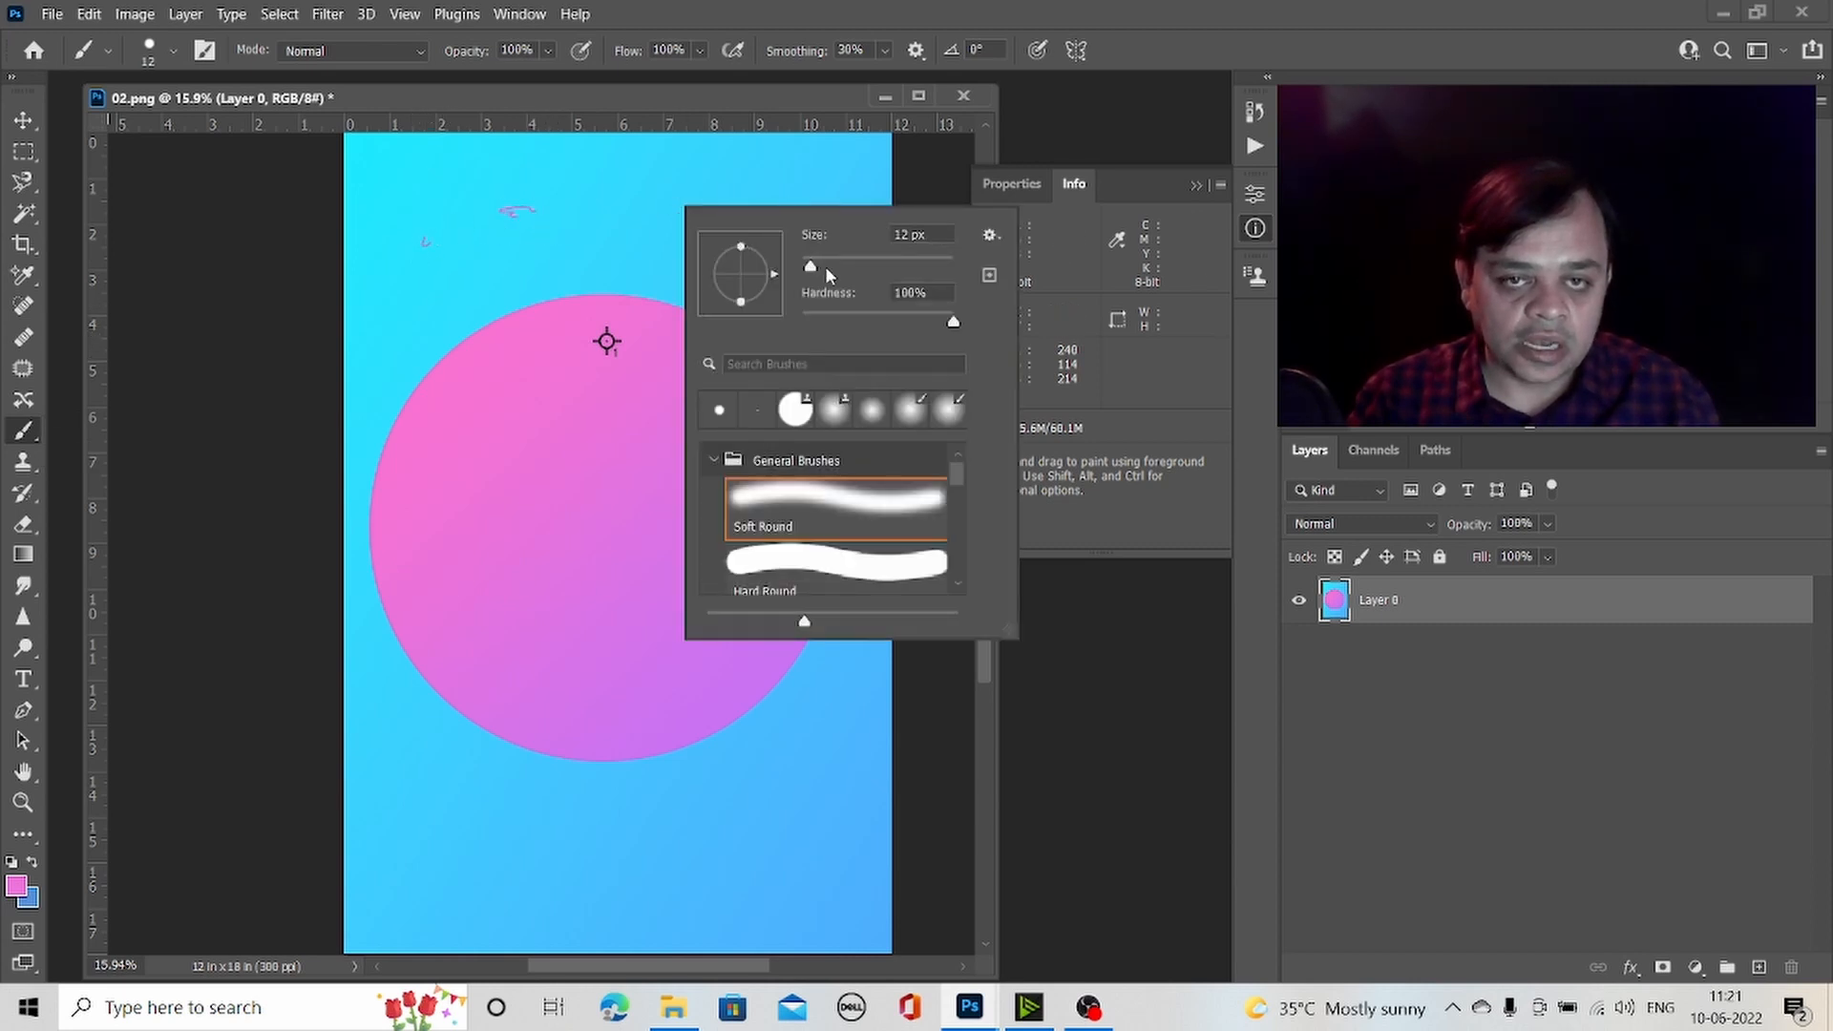
left_click_drag(812, 267, 849, 268)
left_click_drag(533, 215, 603, 221)
left_click_drag(774, 209, 743, 208)
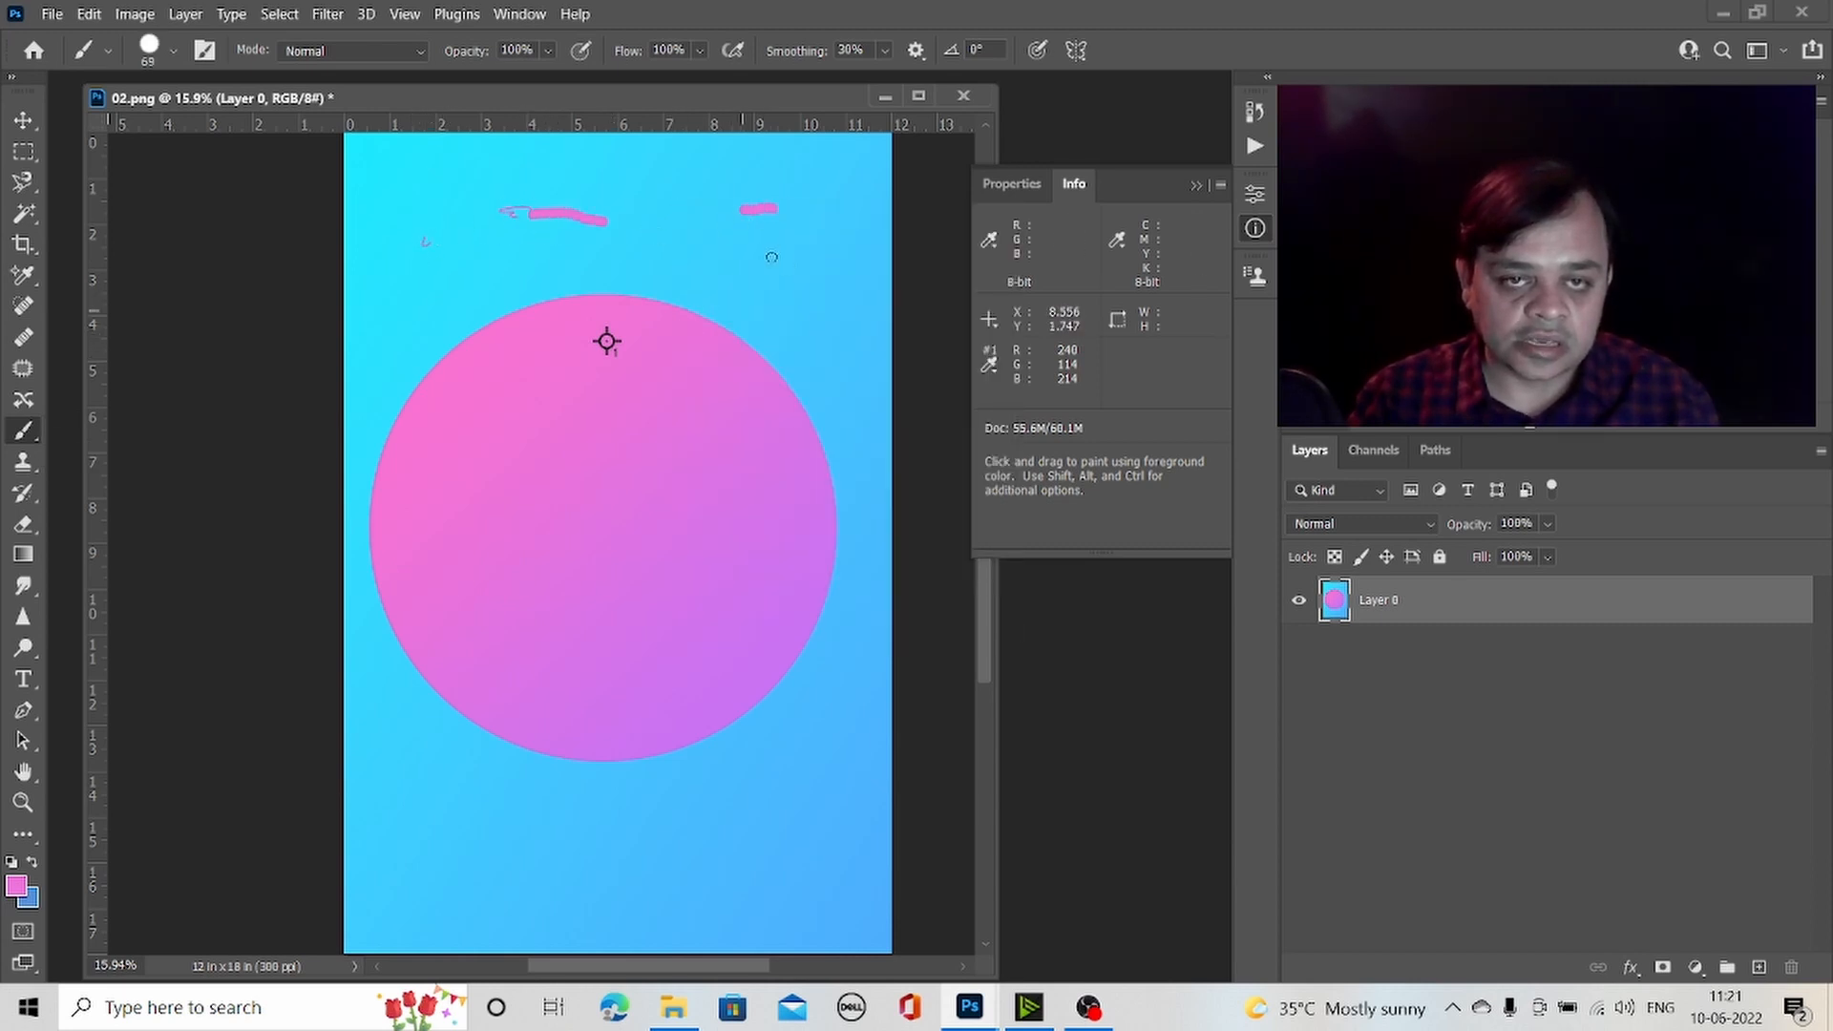
left_click_drag(793, 265, 804, 282)
left_click_drag(830, 417, 838, 442)
left_click_drag(796, 778, 786, 802)
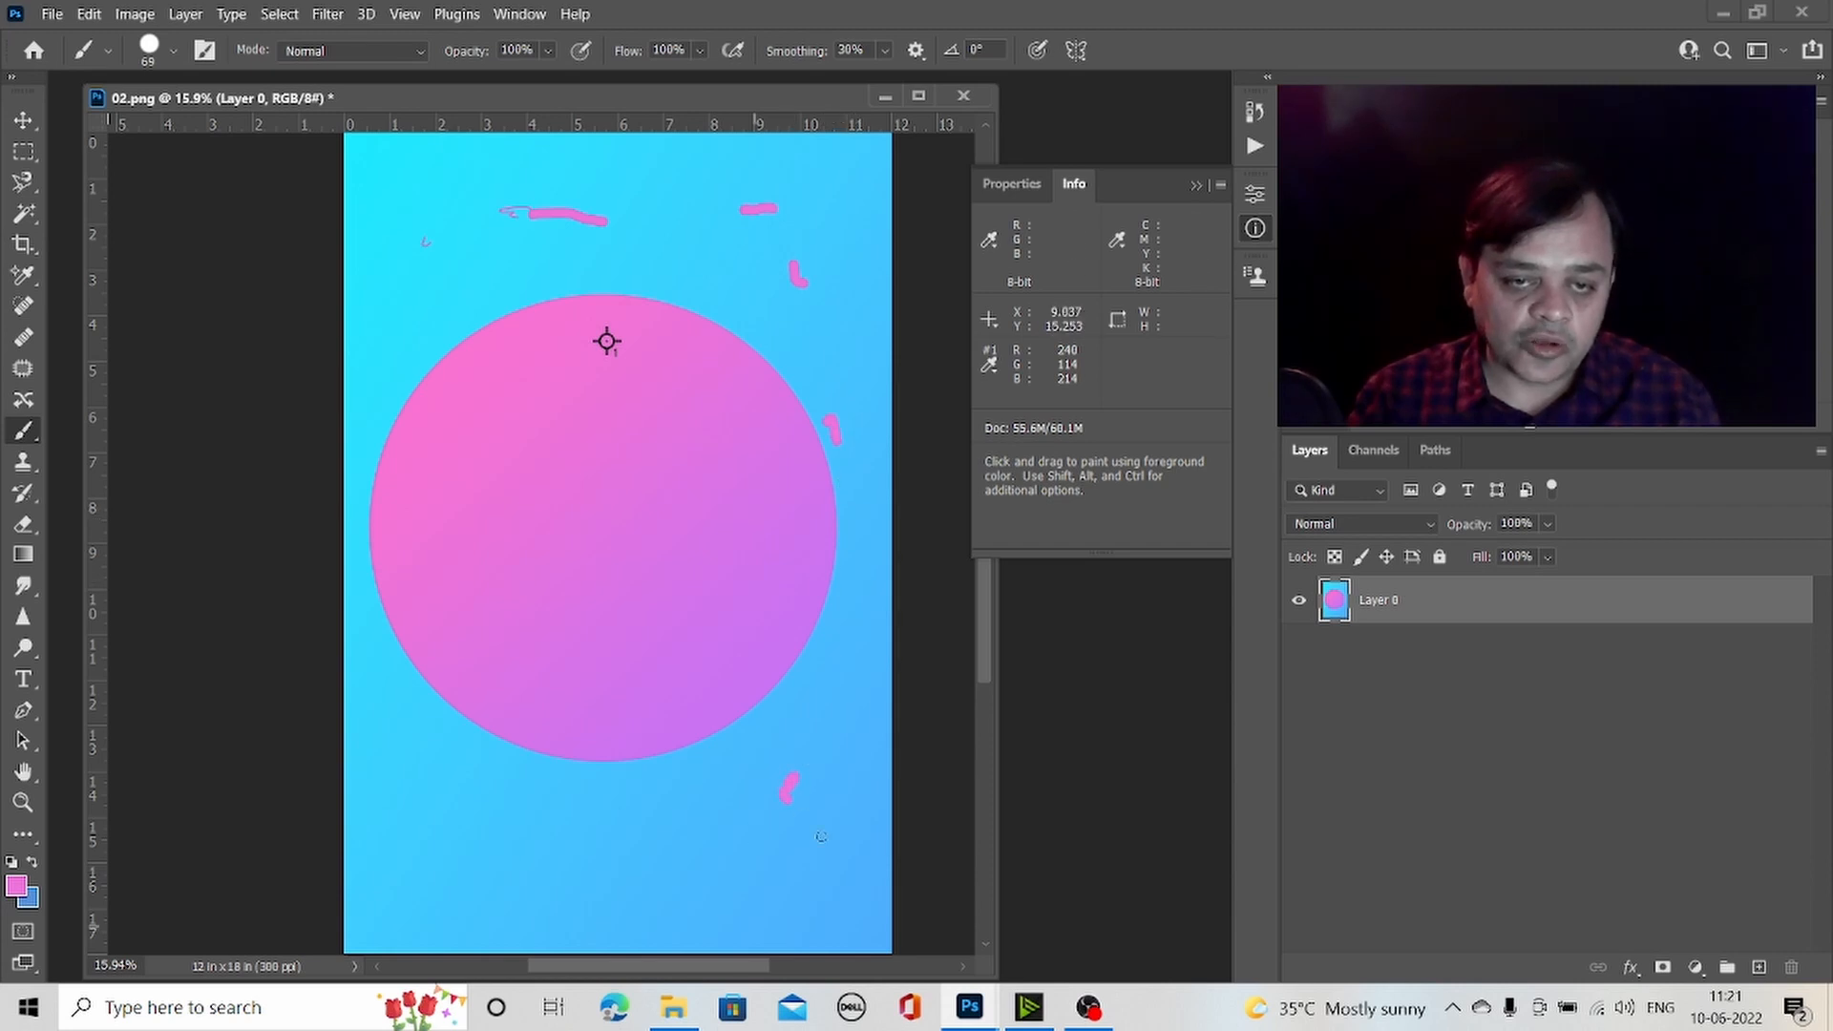
left_click_drag(576, 836, 590, 852)
mouse_move(440, 788)
left_mouse_down()
mouse_move(420, 868)
mouse_move(456, 877)
left_mouse_up()
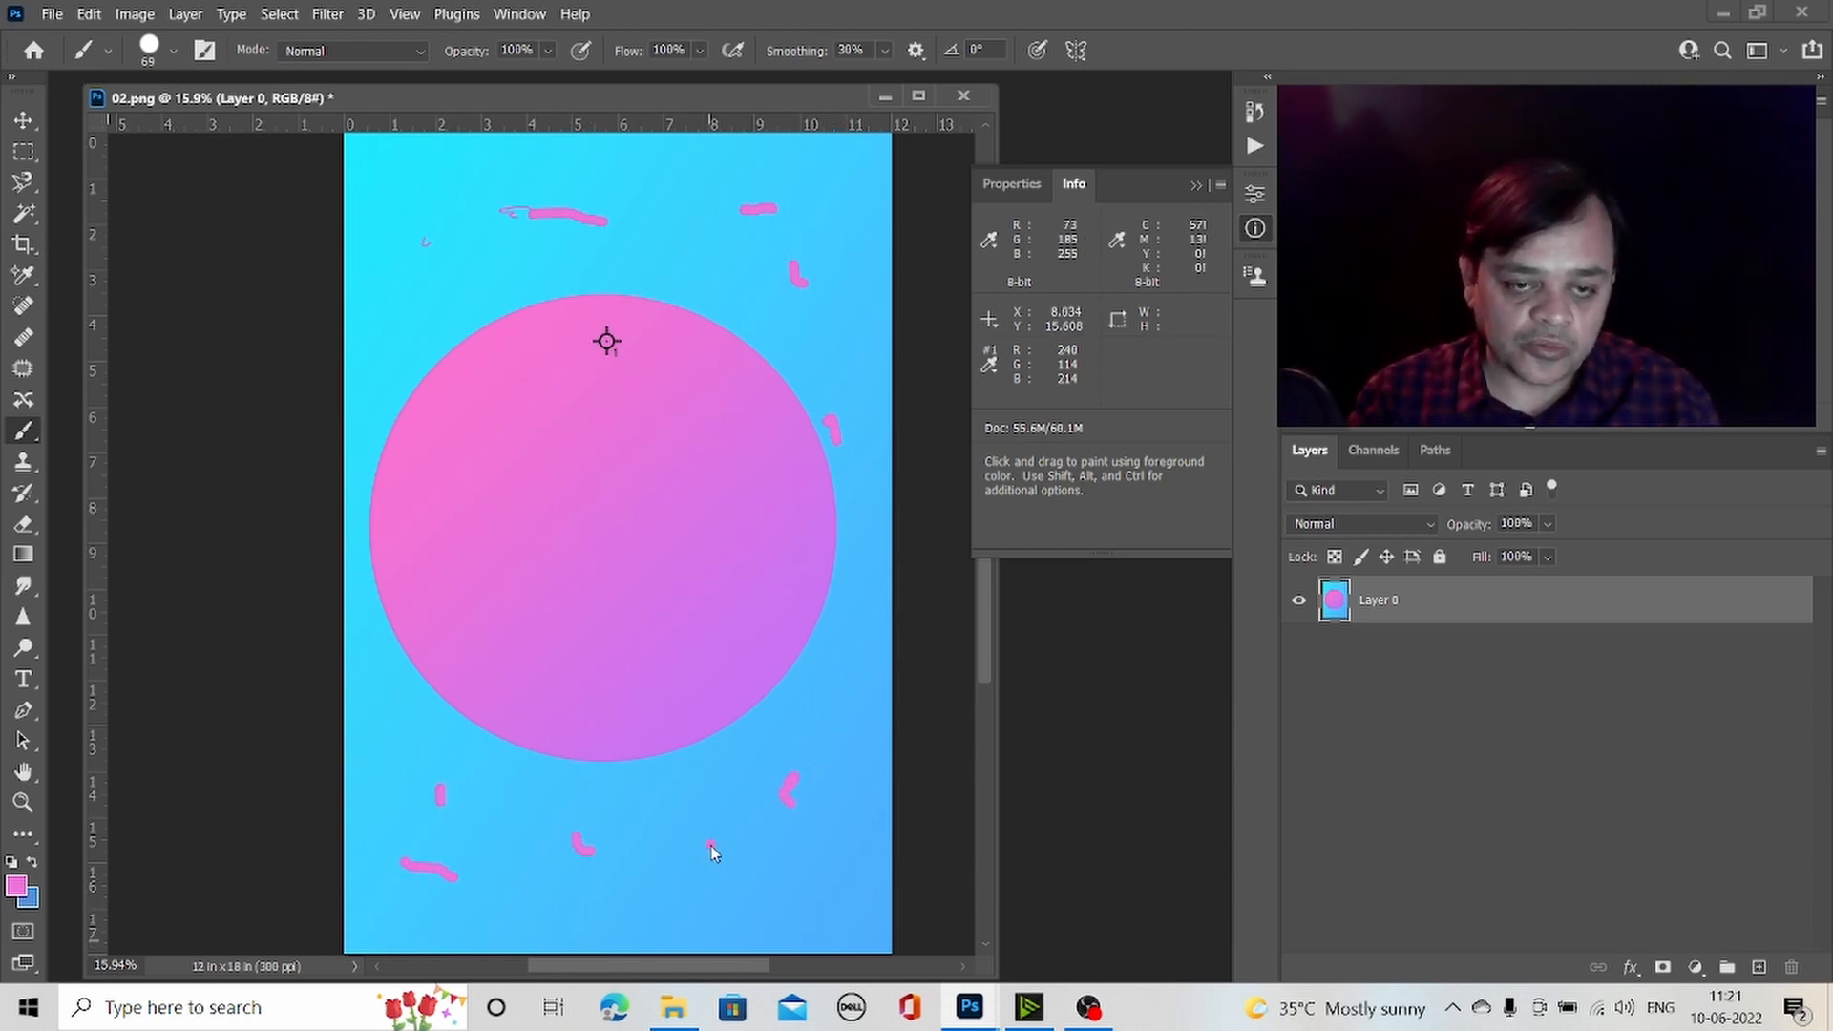
left_click_drag(711, 840, 795, 883)
left_click(668, 907)
left_click_drag(649, 907, 669, 907)
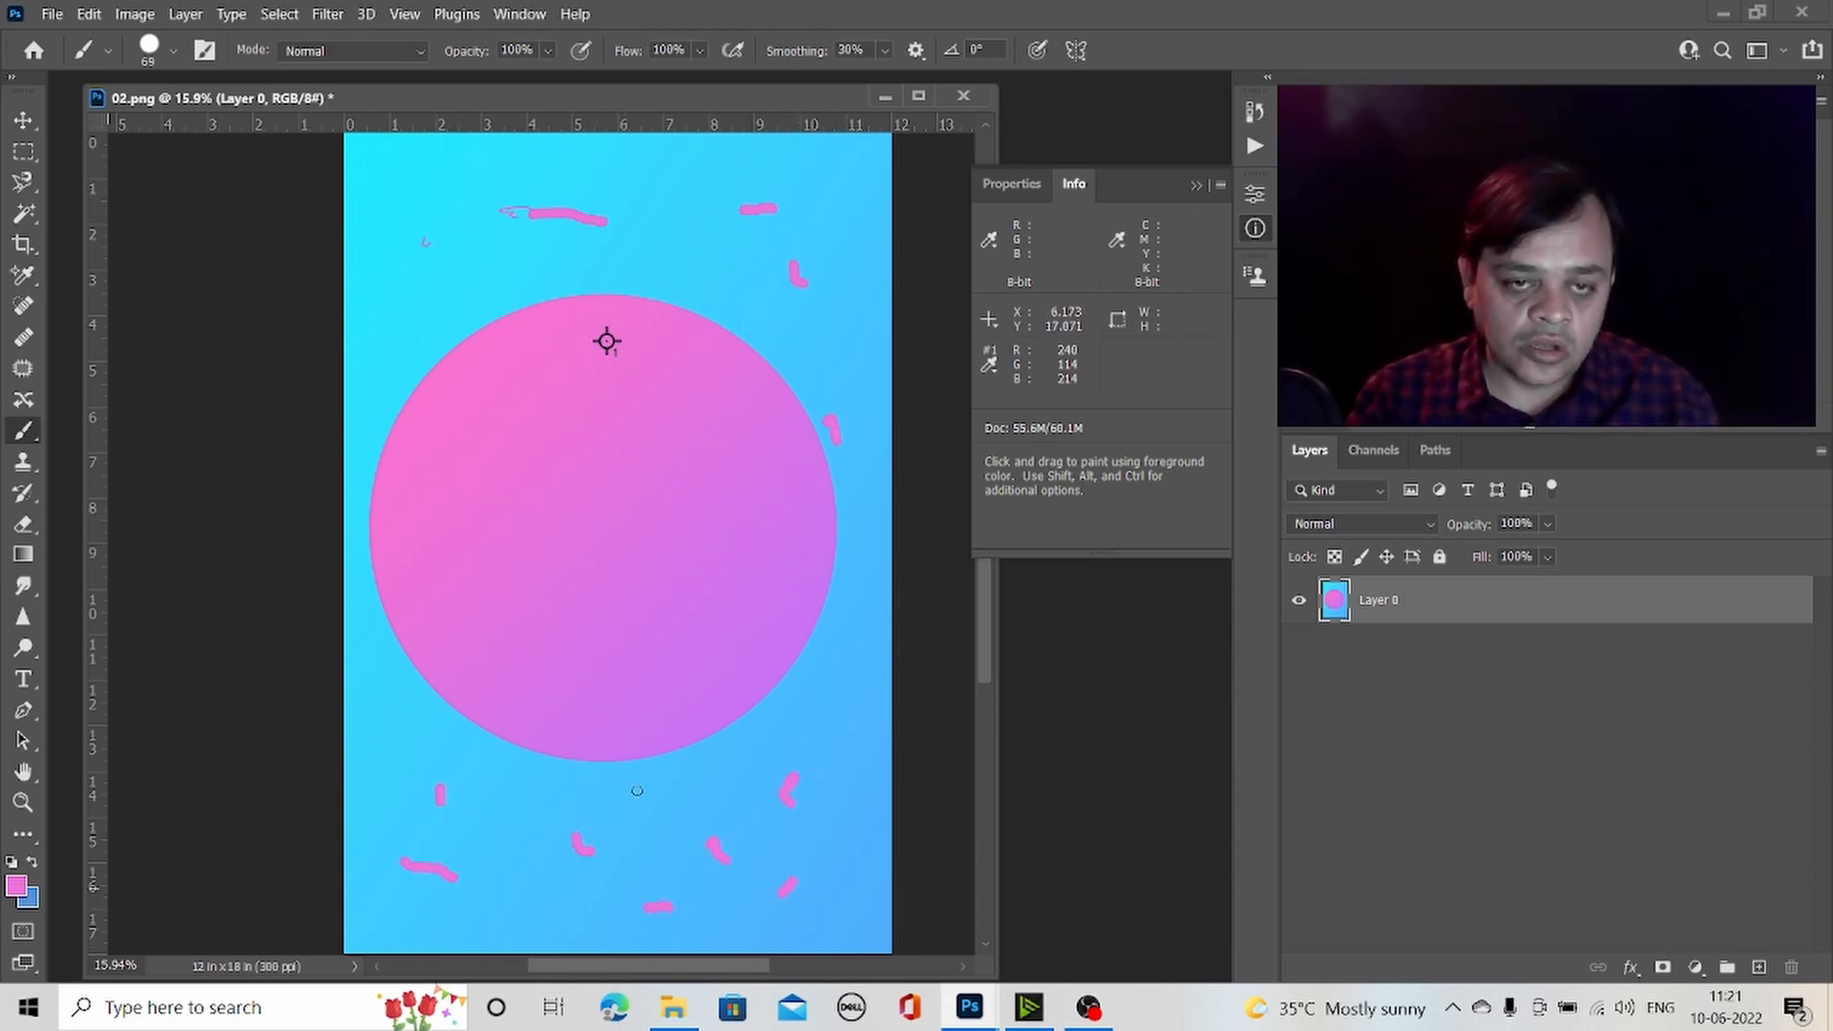
left_click_drag(803, 700, 818, 705)
left_click_drag(398, 286, 407, 308)
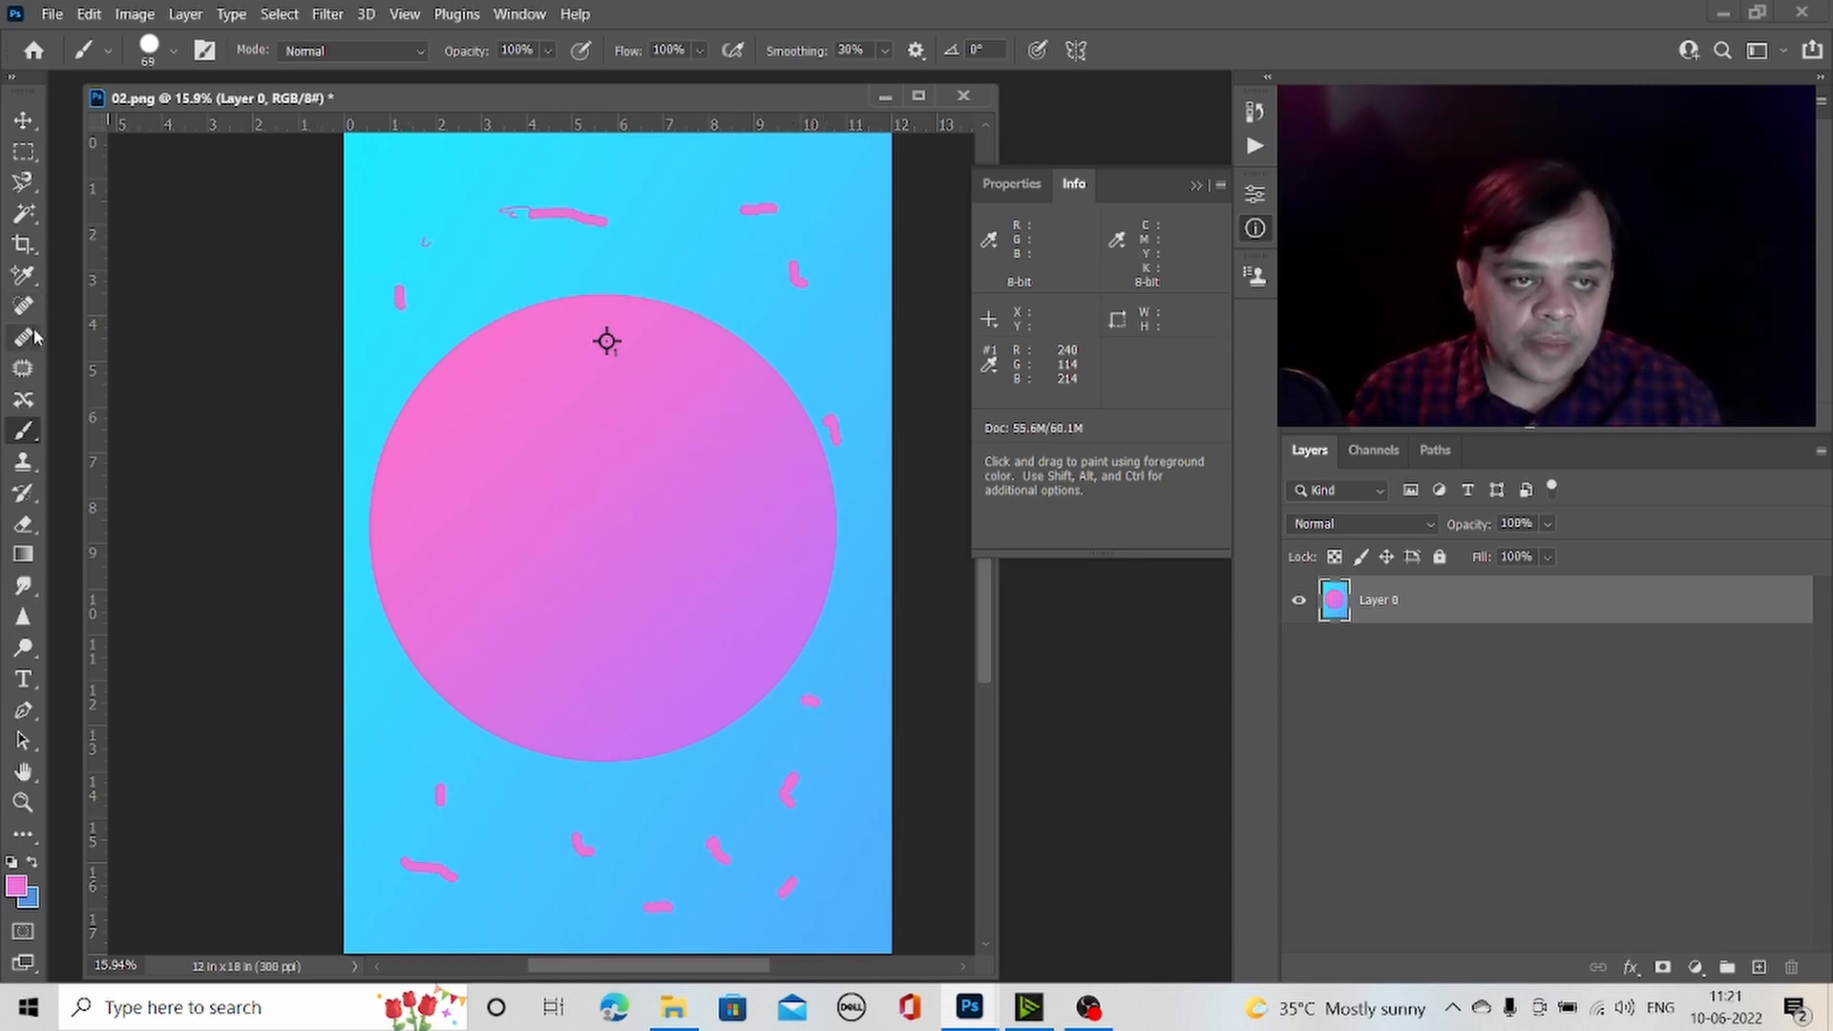
- Set the Spot Healing Brush size to 234 px and remove the pink marks above and beside the circle's upper half
key("j")
right_click(466, 299)
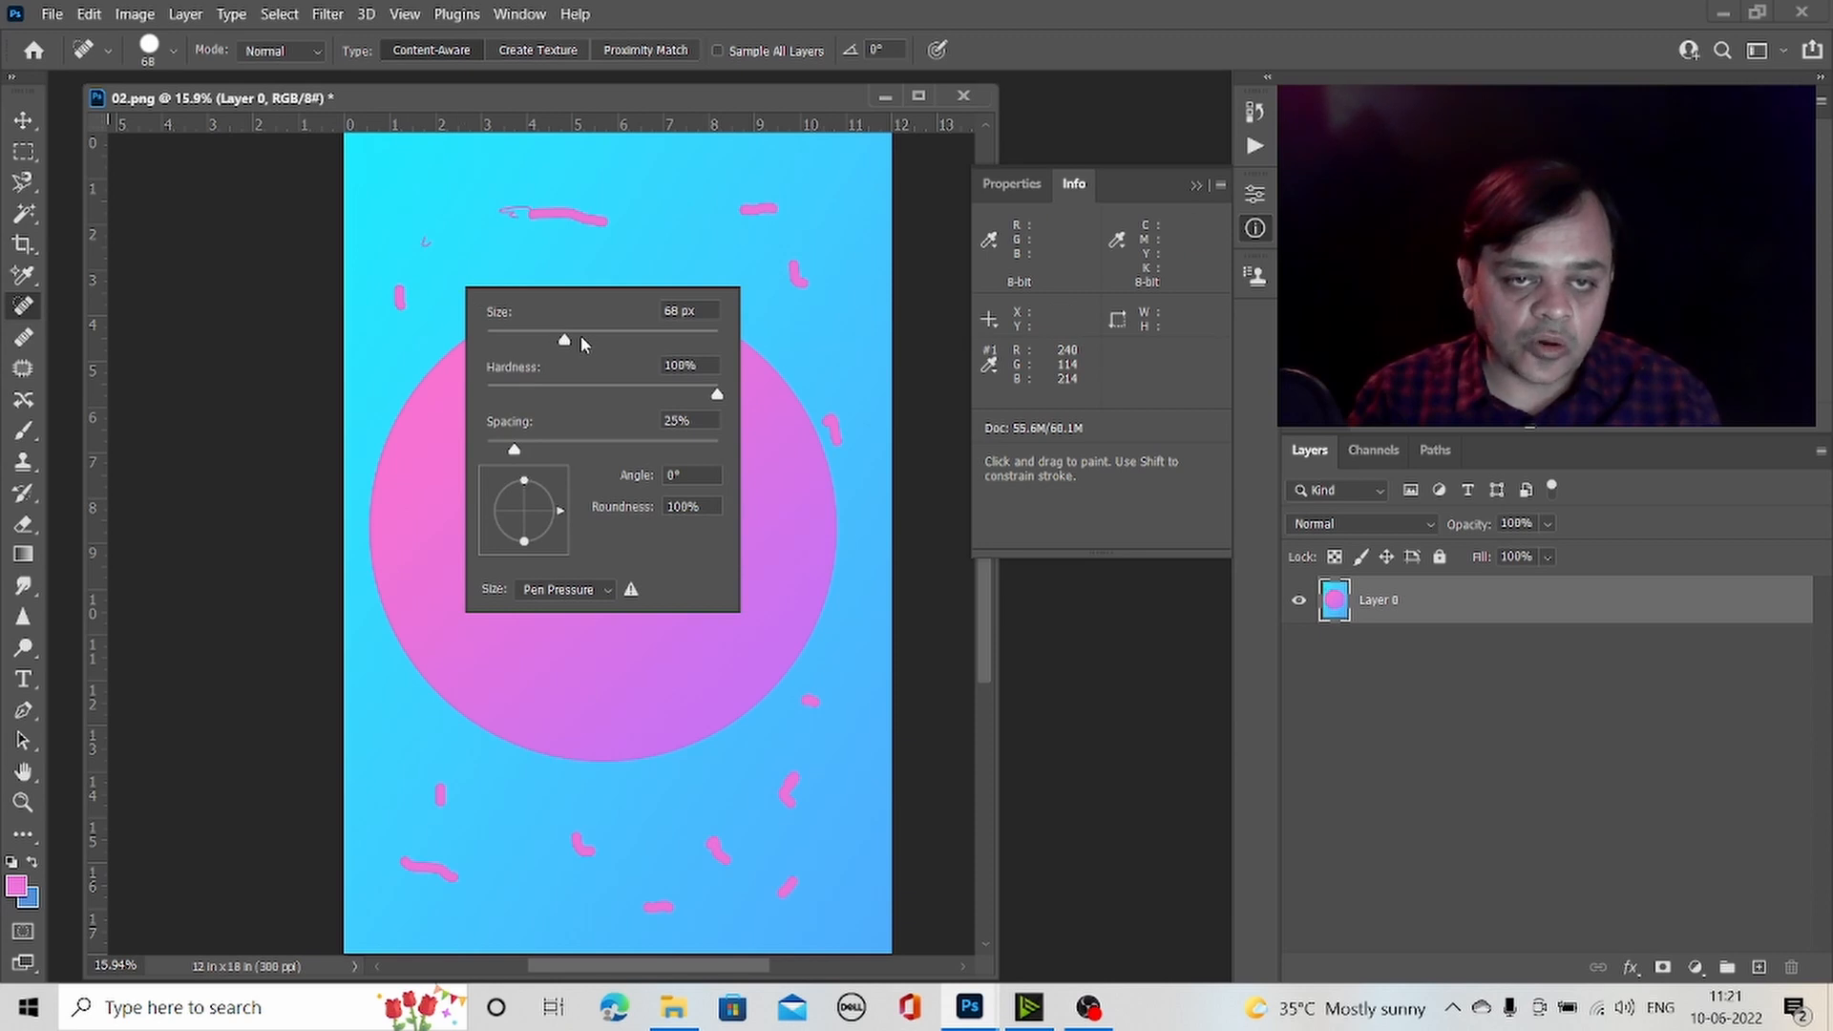
left_click_drag(581, 335, 664, 339)
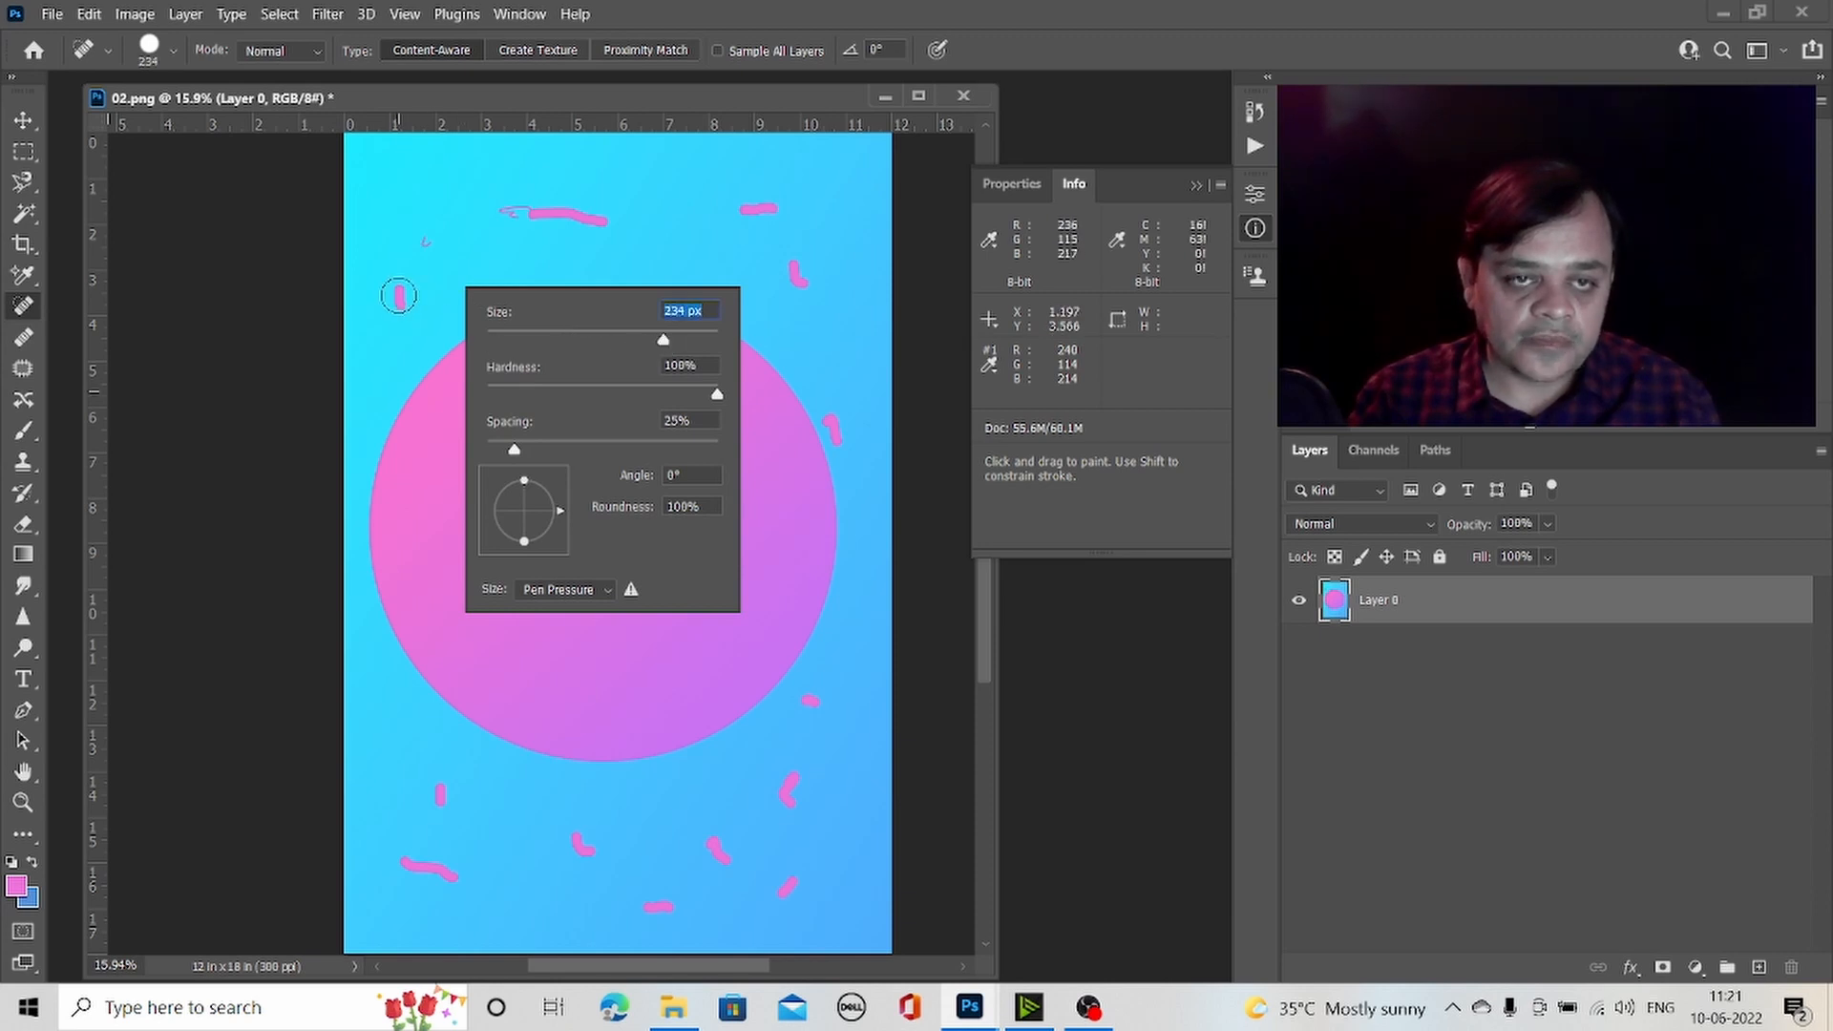
left_click(400, 297)
left_click_drag(400, 291, 400, 310)
left_click(426, 241)
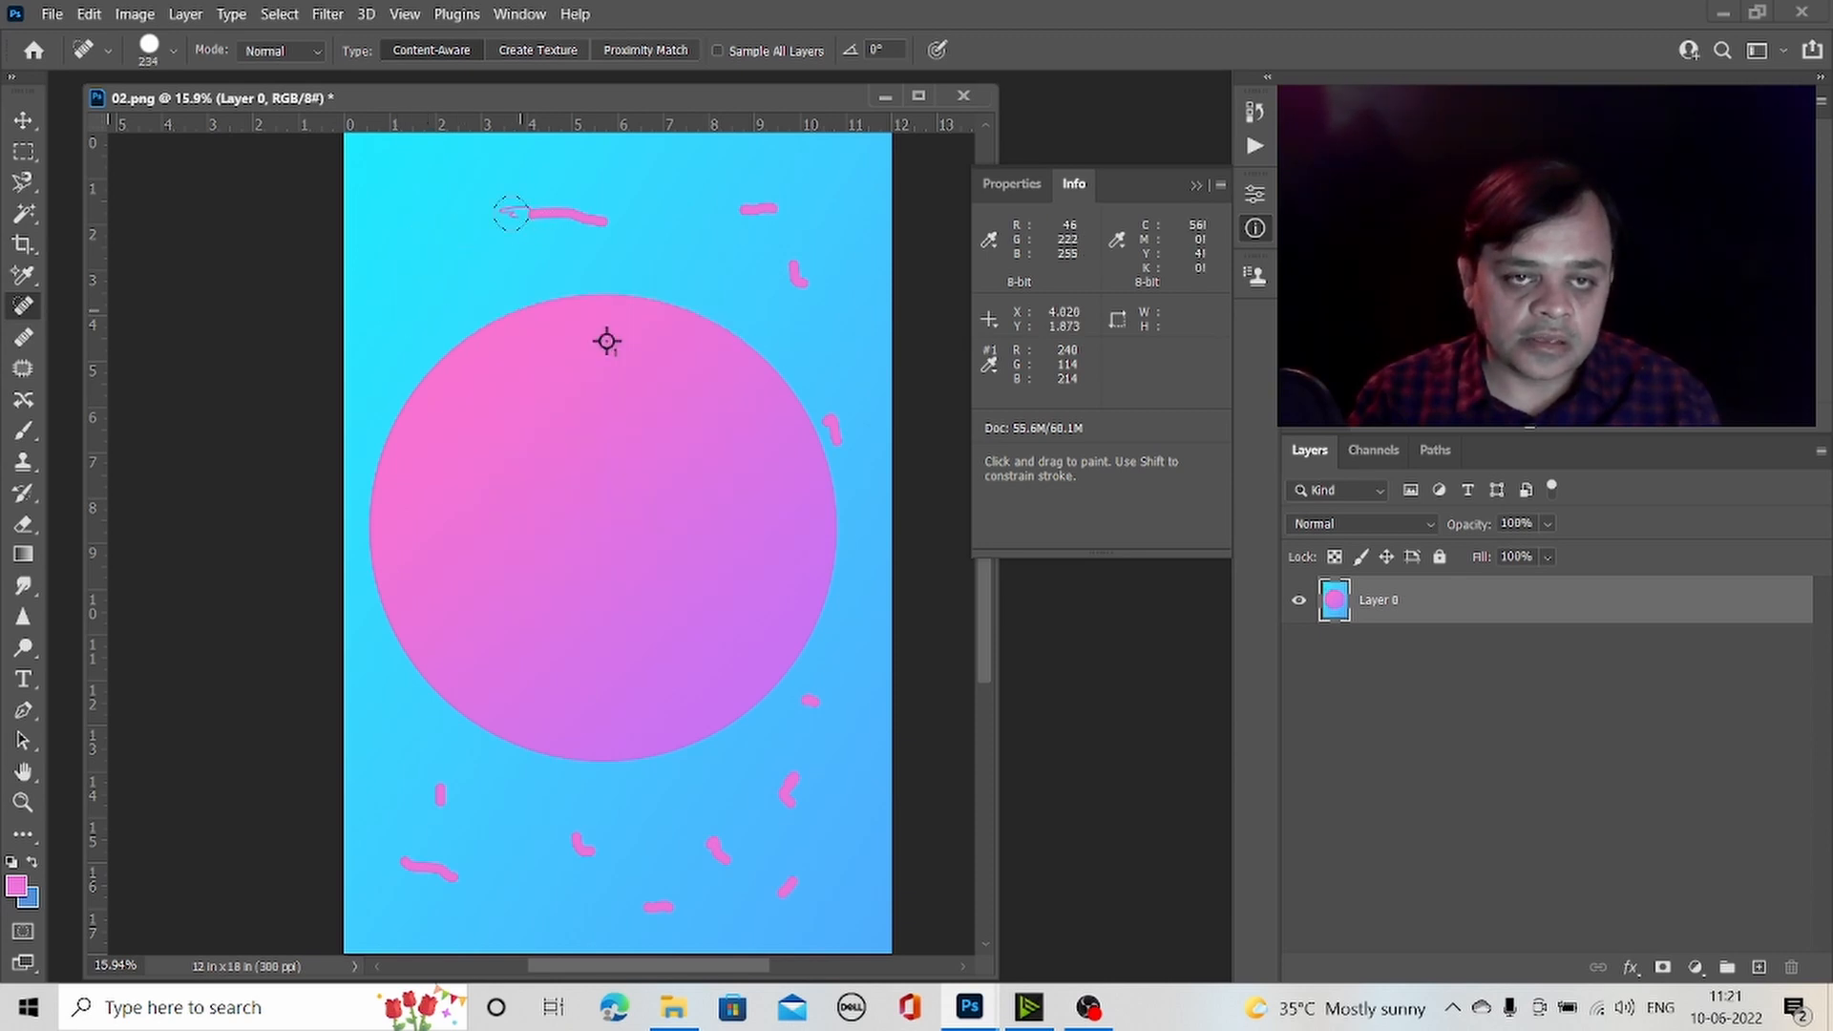
mouse_move(503, 213)
left_mouse_down()
mouse_move(607, 214)
mouse_move(581, 214)
left_mouse_up()
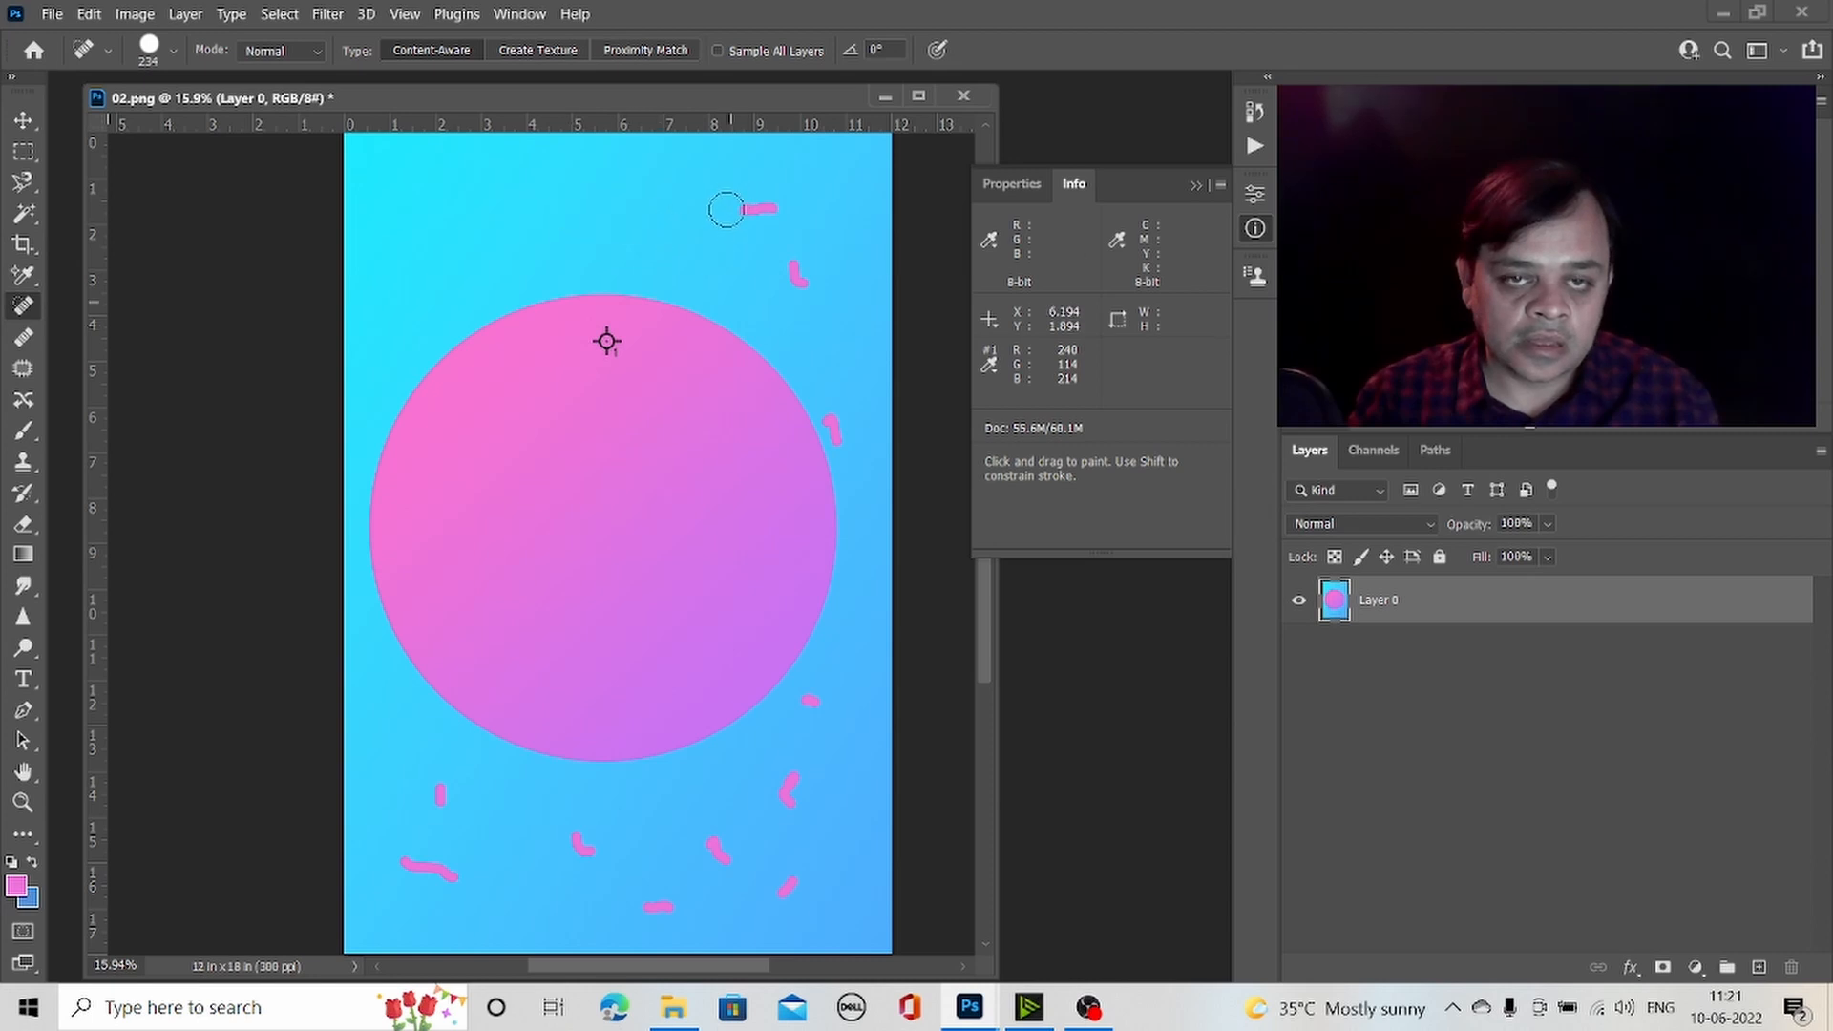
mouse_move(730, 207)
left_mouse_down()
mouse_move(791, 201)
mouse_move(804, 277)
left_mouse_up()
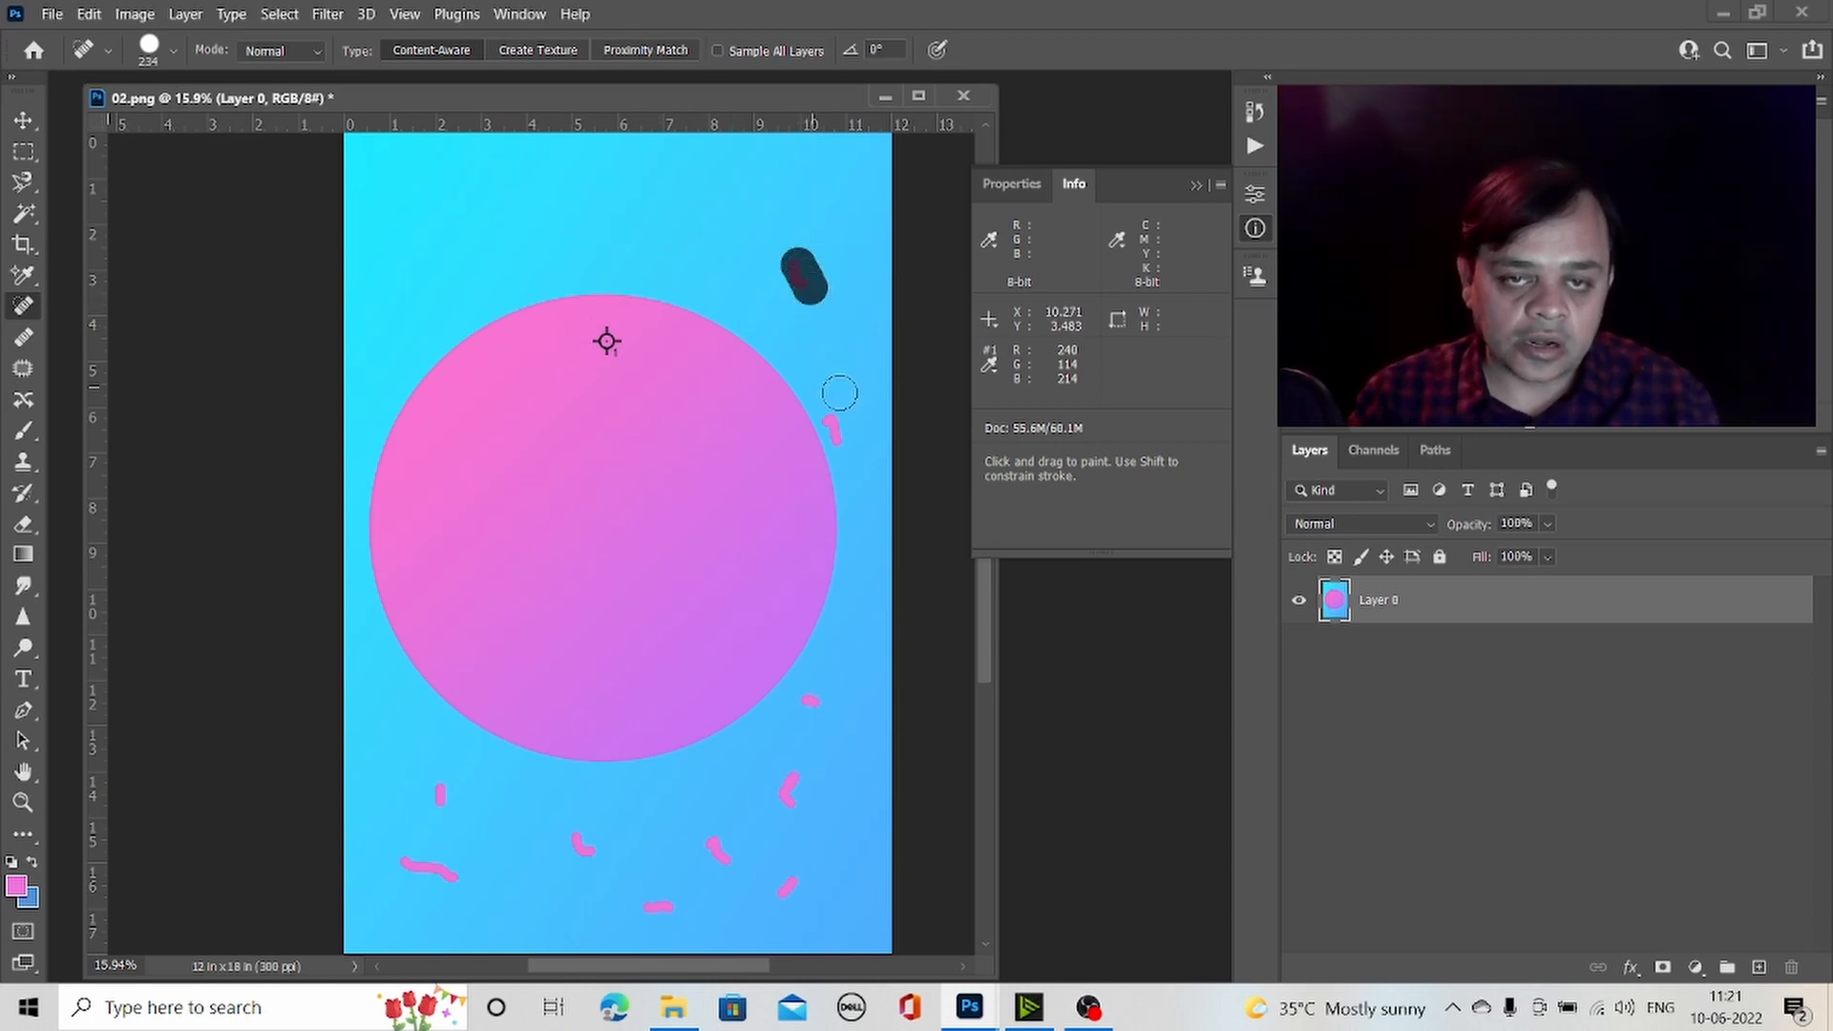
left_click_drag(838, 403, 846, 477)
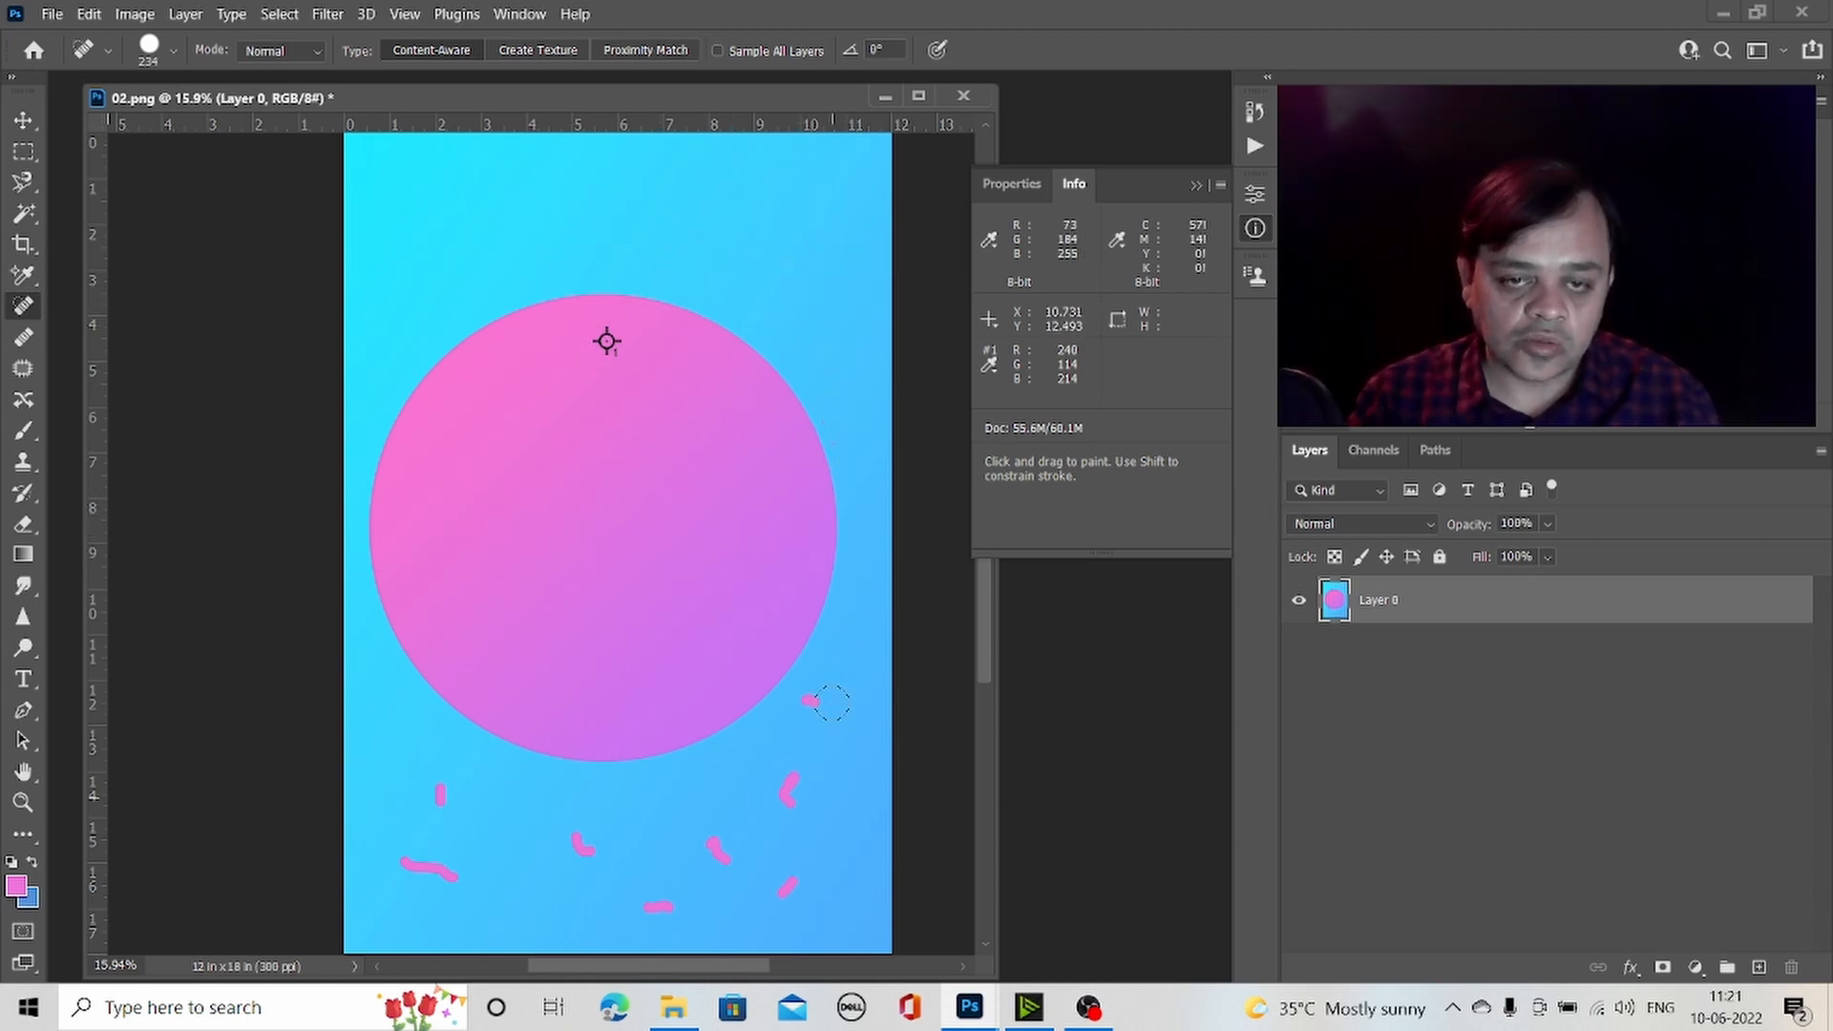
- Remove the remaining pink marks beside and below the circle's lower half with the Spot Healing Brush
left_click_drag(822, 699, 810, 702)
left_click_drag(807, 754, 763, 892)
mouse_move(793, 800)
left_mouse_down()
mouse_move(796, 839)
mouse_move(719, 850)
mouse_move(775, 888)
mouse_move(608, 894)
mouse_move(577, 833)
mouse_move(582, 850)
left_mouse_up()
left_click_drag(441, 801, 436, 785)
left_click_drag(408, 864, 487, 879)
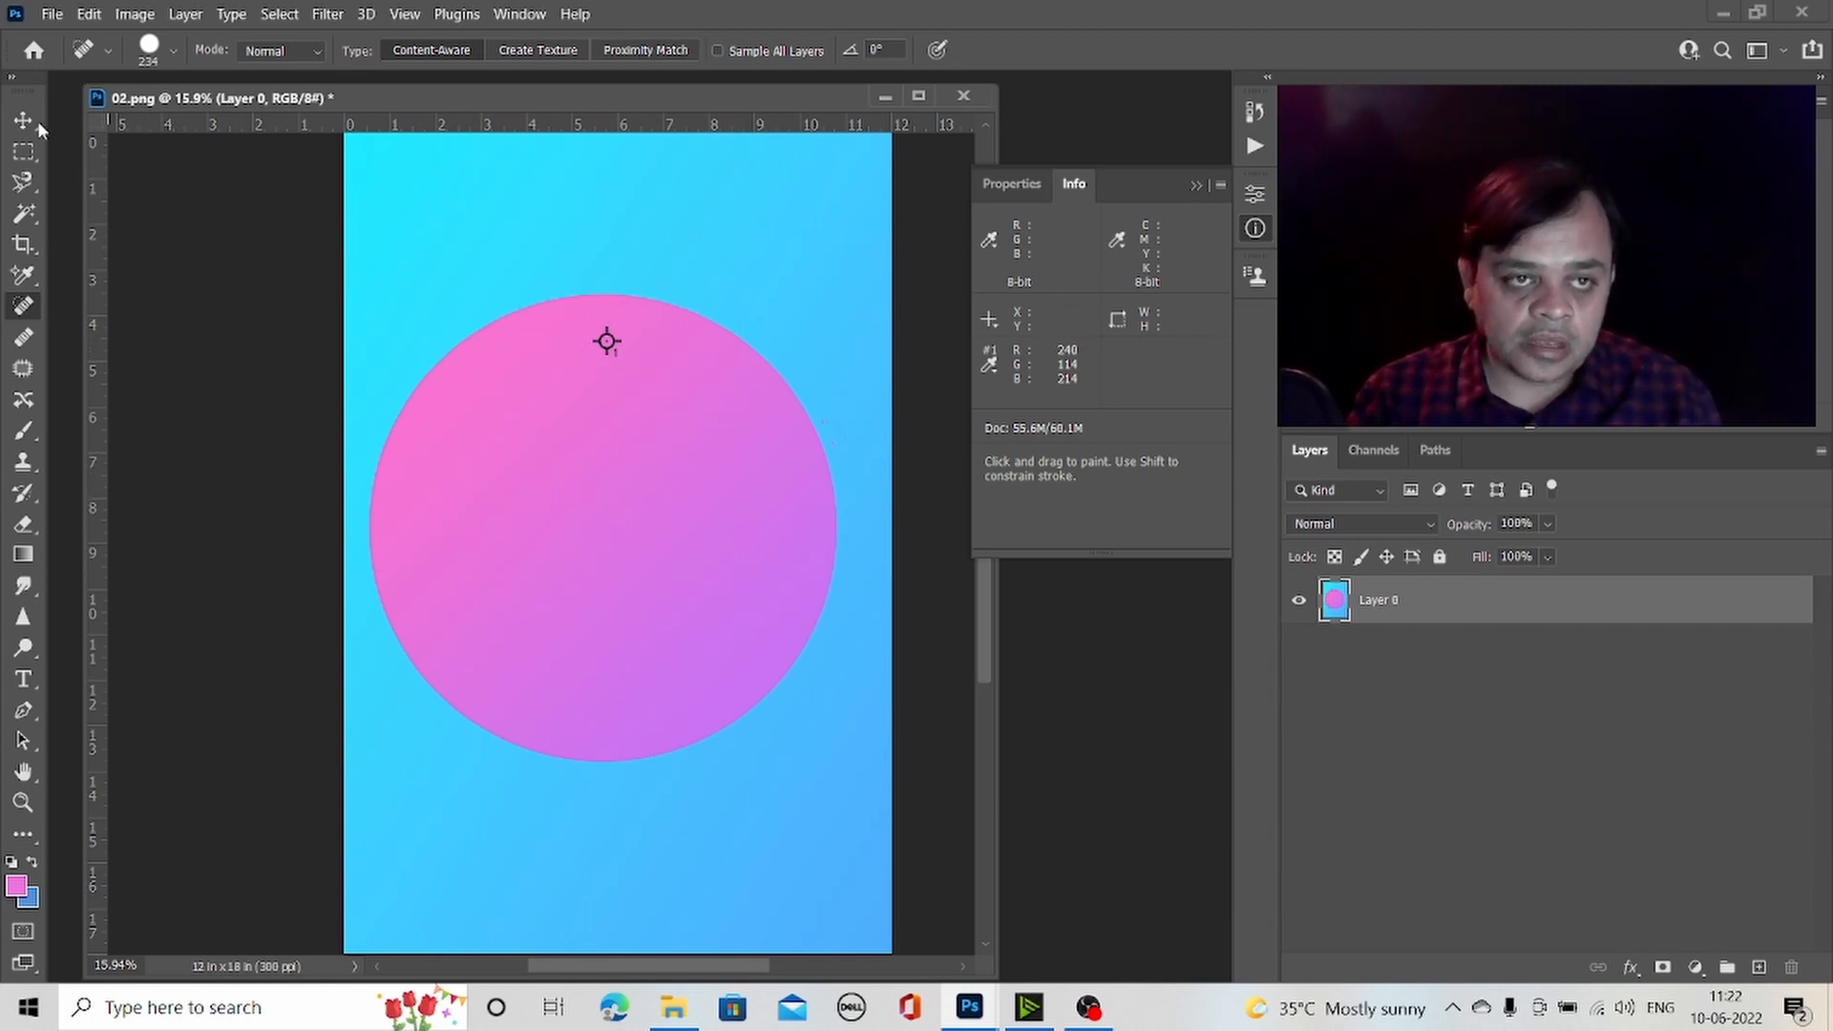
- Paint small pink dabs above the circle with the Brush tool and, with the colours swapped, a blue scribble at the circle's centre
left_click(23, 430)
left_click(426, 207)
left_click(574, 192)
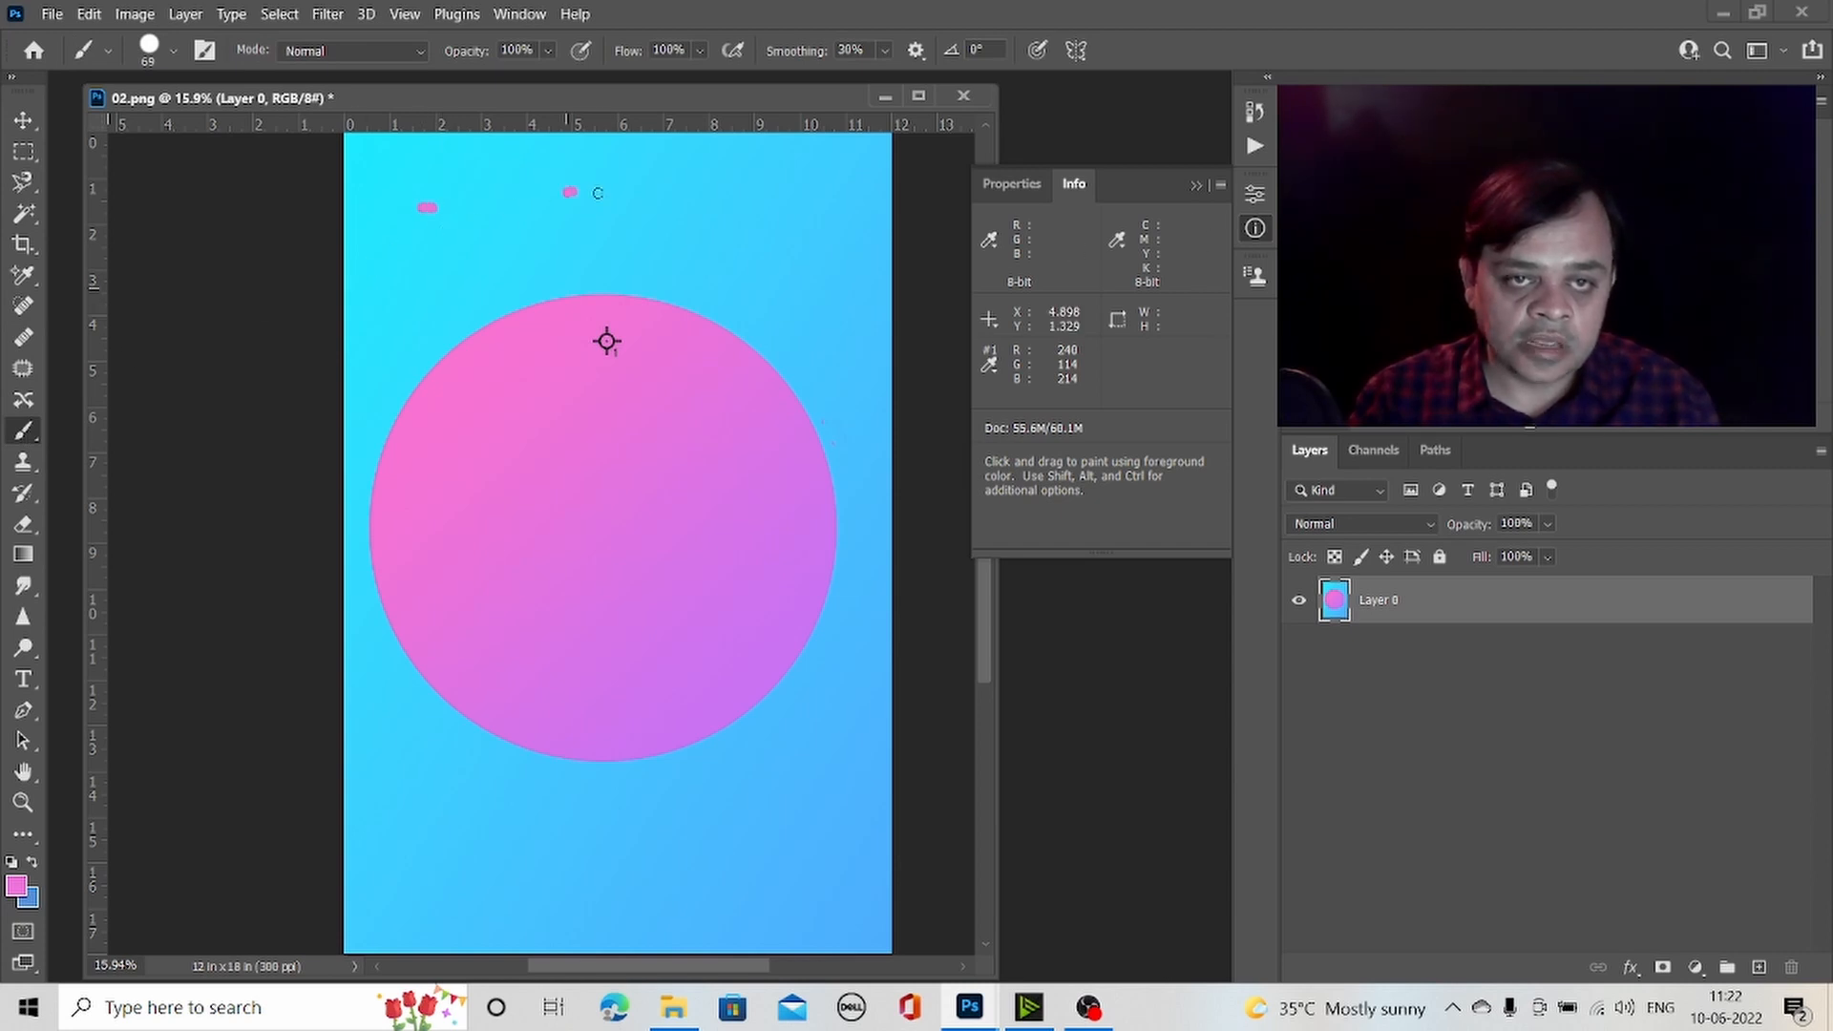
left_click(737, 210)
left_click(784, 232)
left_click(804, 298)
left_click(503, 272)
left_click(646, 244)
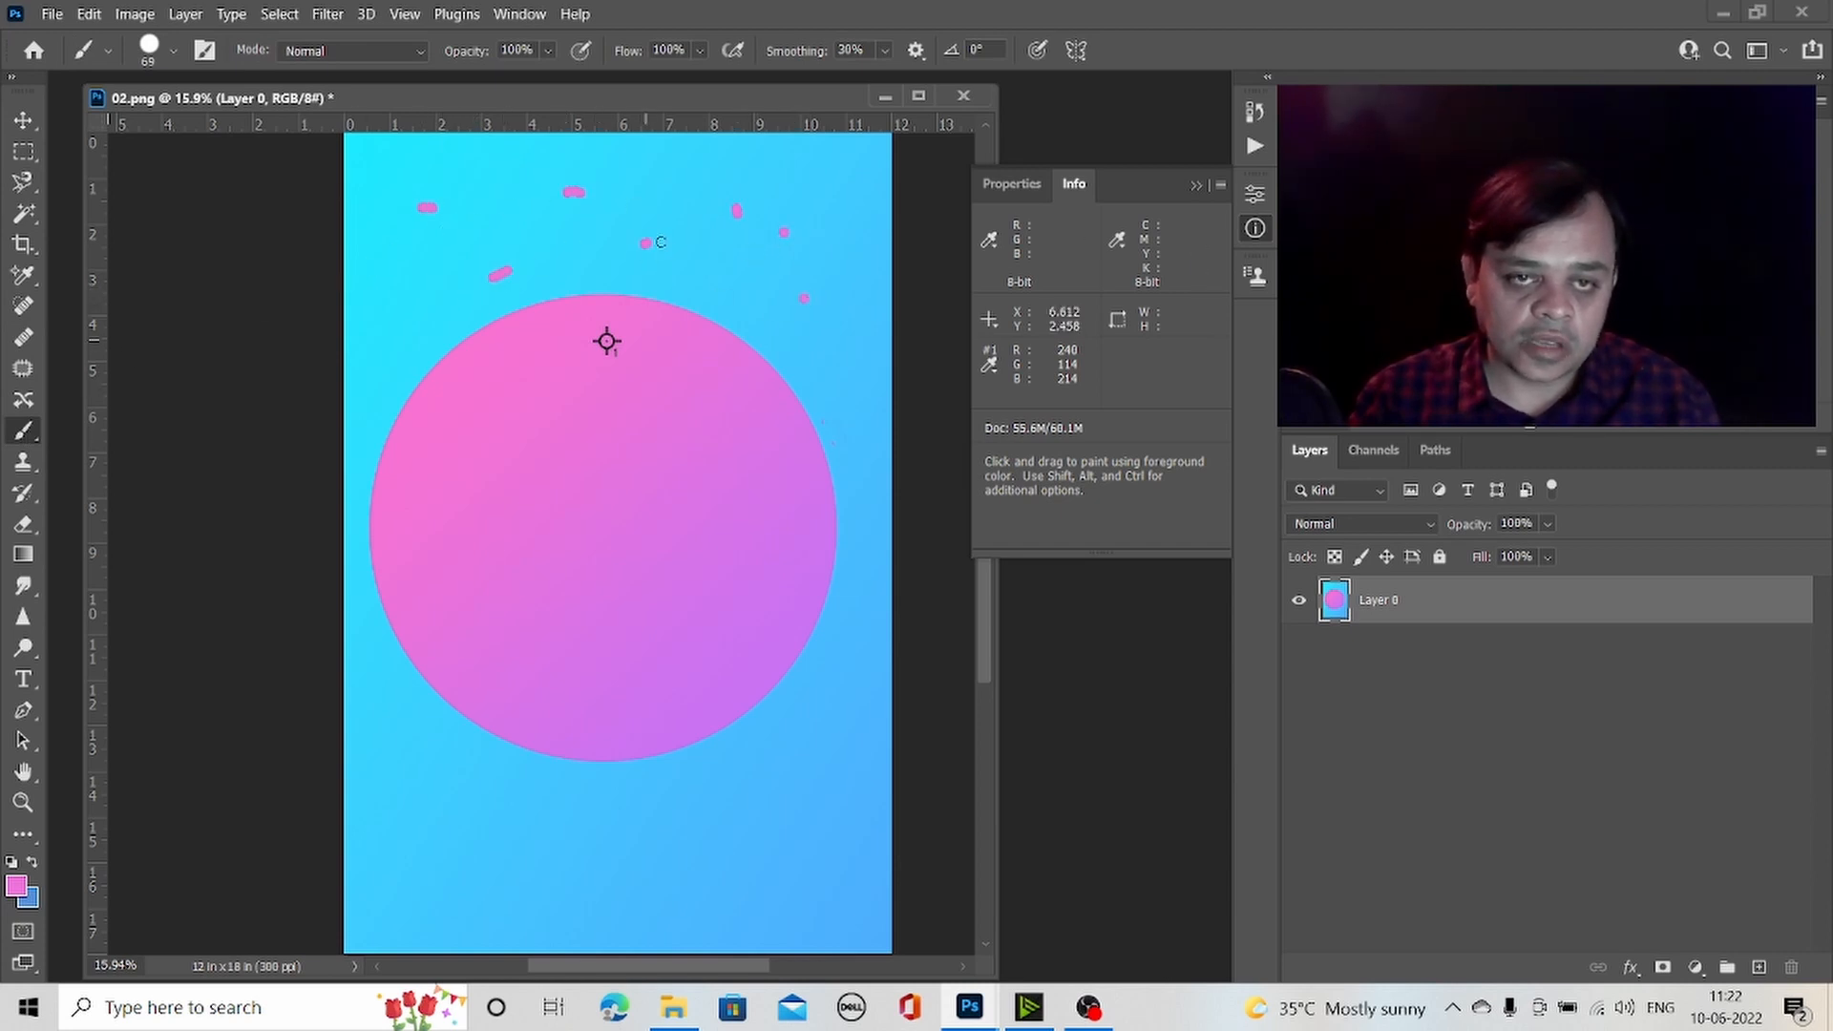
left_click(679, 248)
left_click(33, 861)
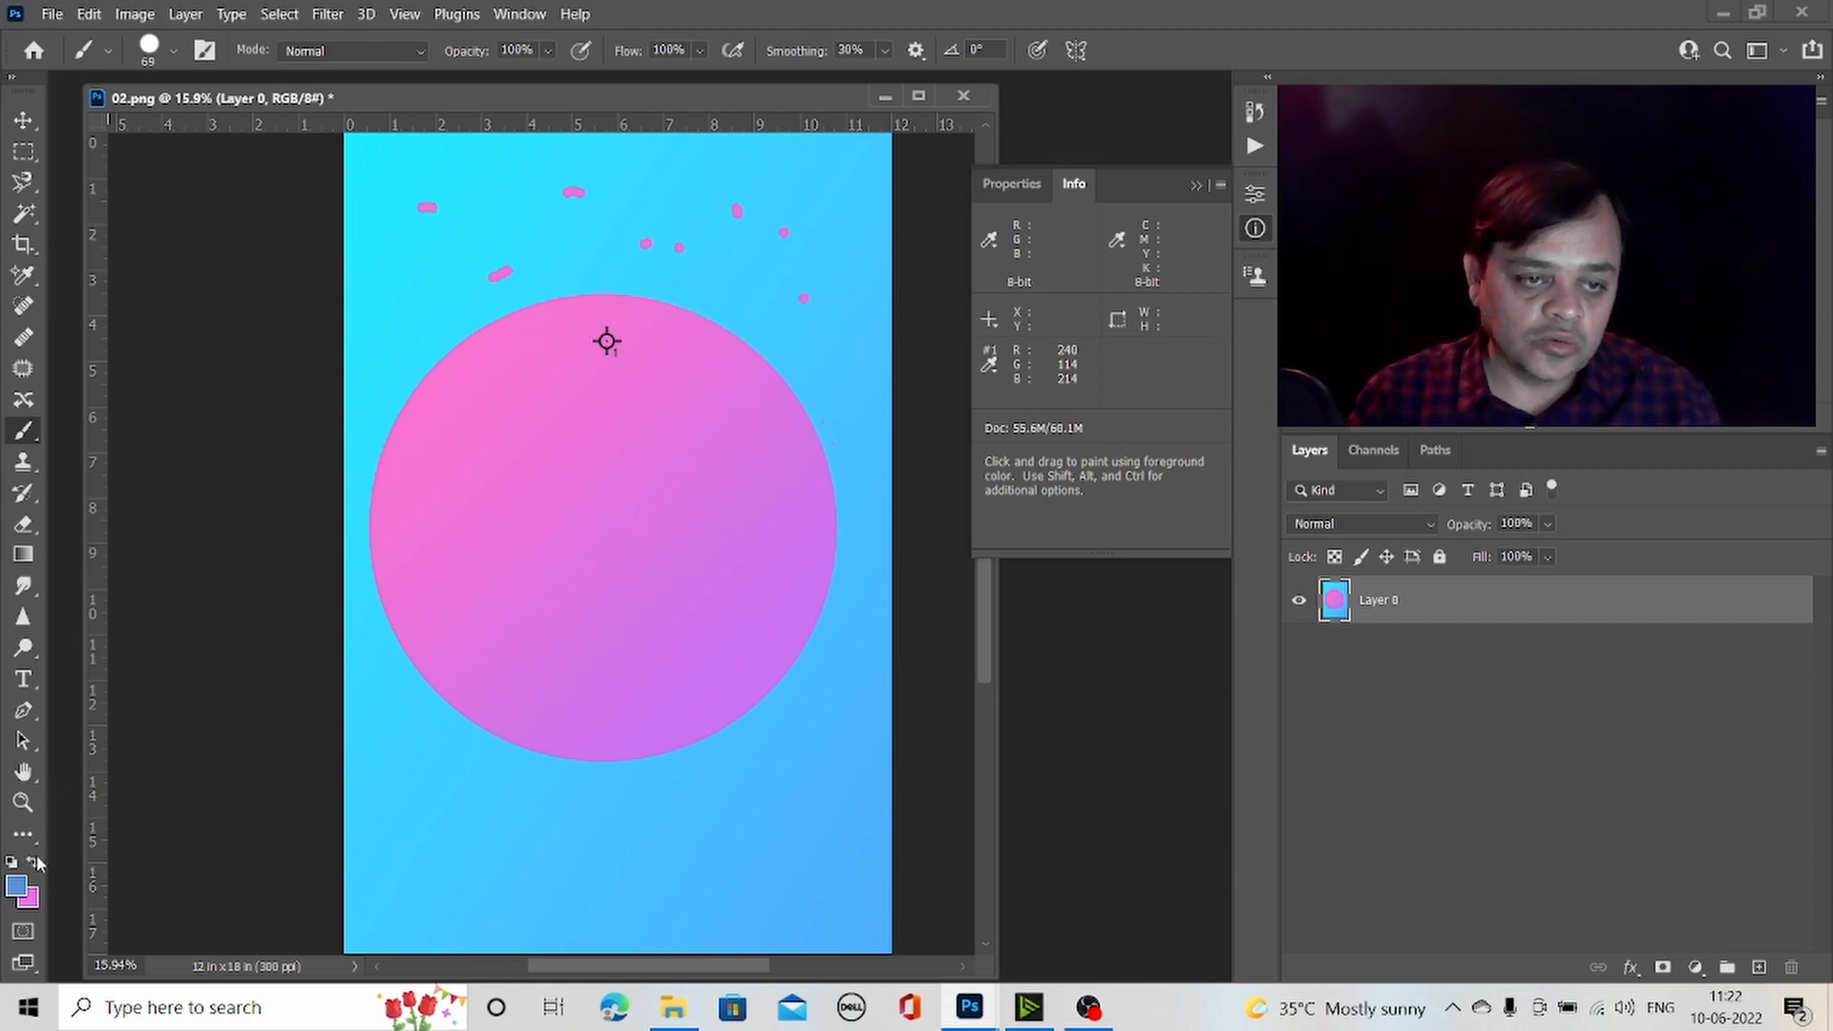
mouse_move(573, 524)
left_mouse_down()
mouse_move(559, 577)
mouse_move(589, 570)
mouse_move(555, 537)
mouse_move(600, 539)
mouse_move(556, 510)
mouse_move(627, 528)
mouse_move(610, 562)
mouse_move(635, 573)
mouse_move(589, 556)
mouse_move(569, 573)
mouse_move(627, 593)
left_mouse_up()
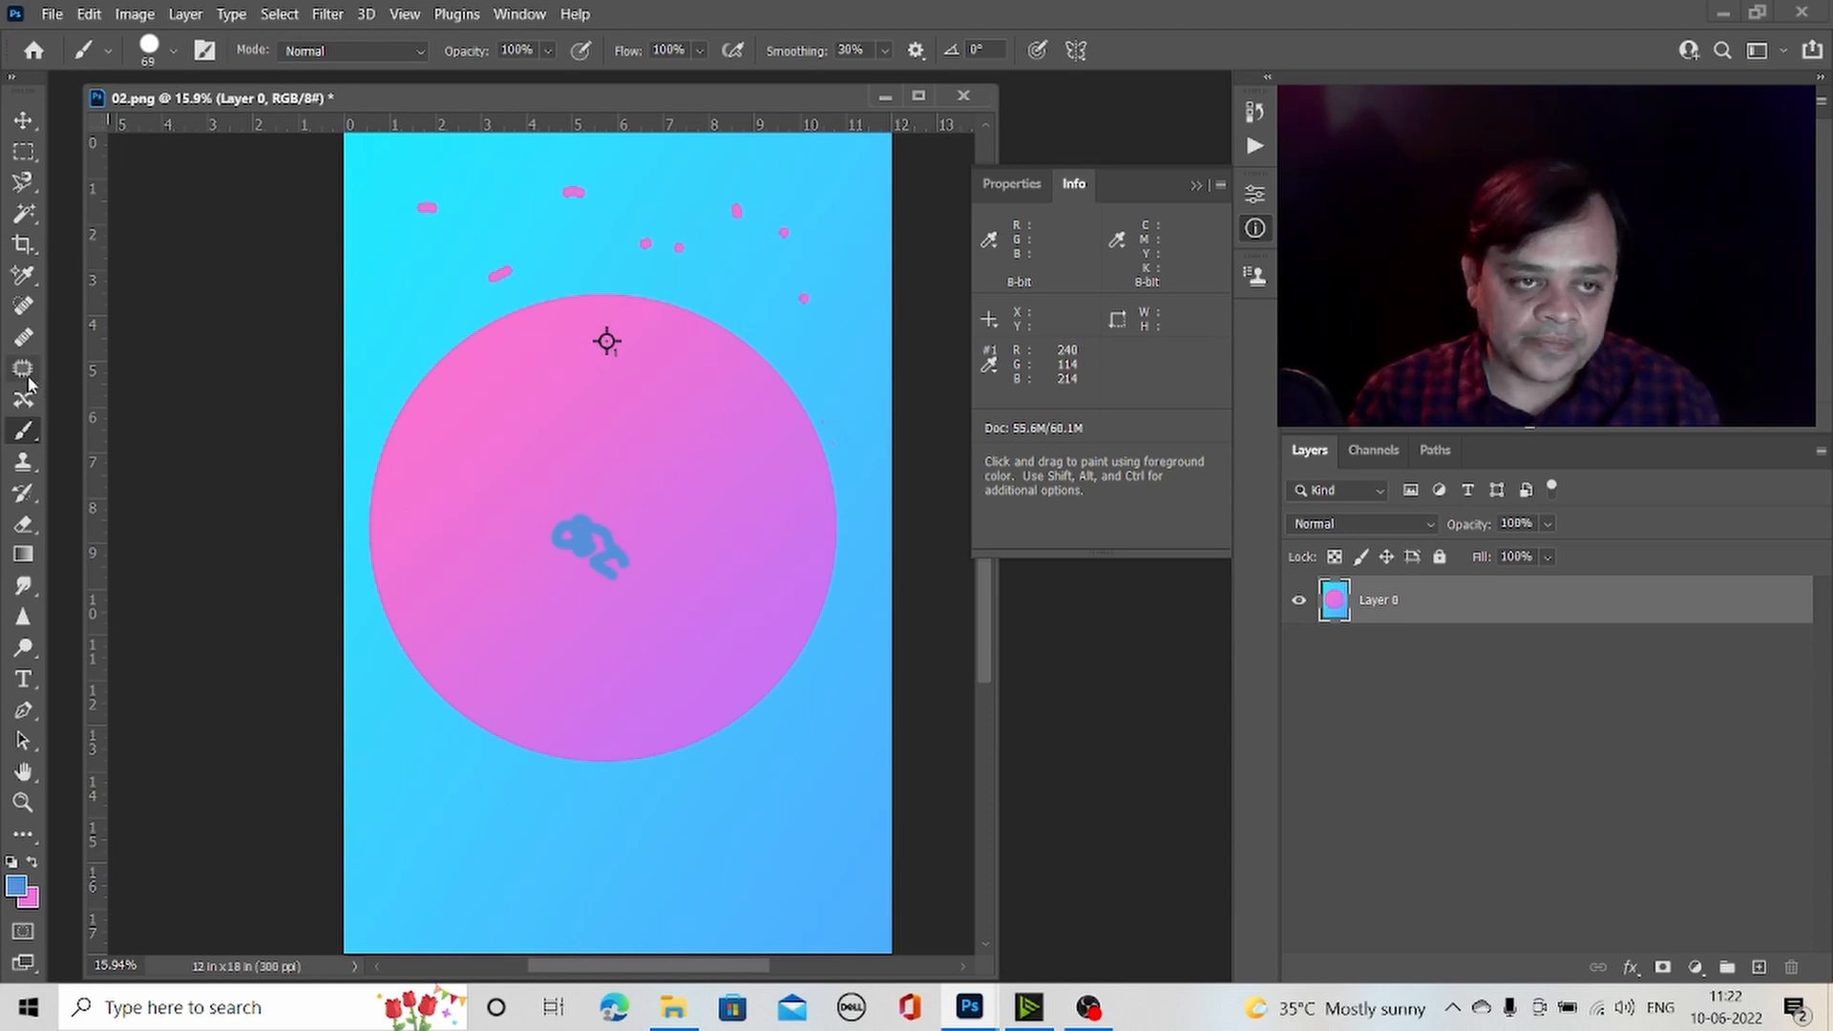
- Remove the blue scribble inside the circle and the pink dabs above it with the Spot Healing Brush
left_click(23, 306)
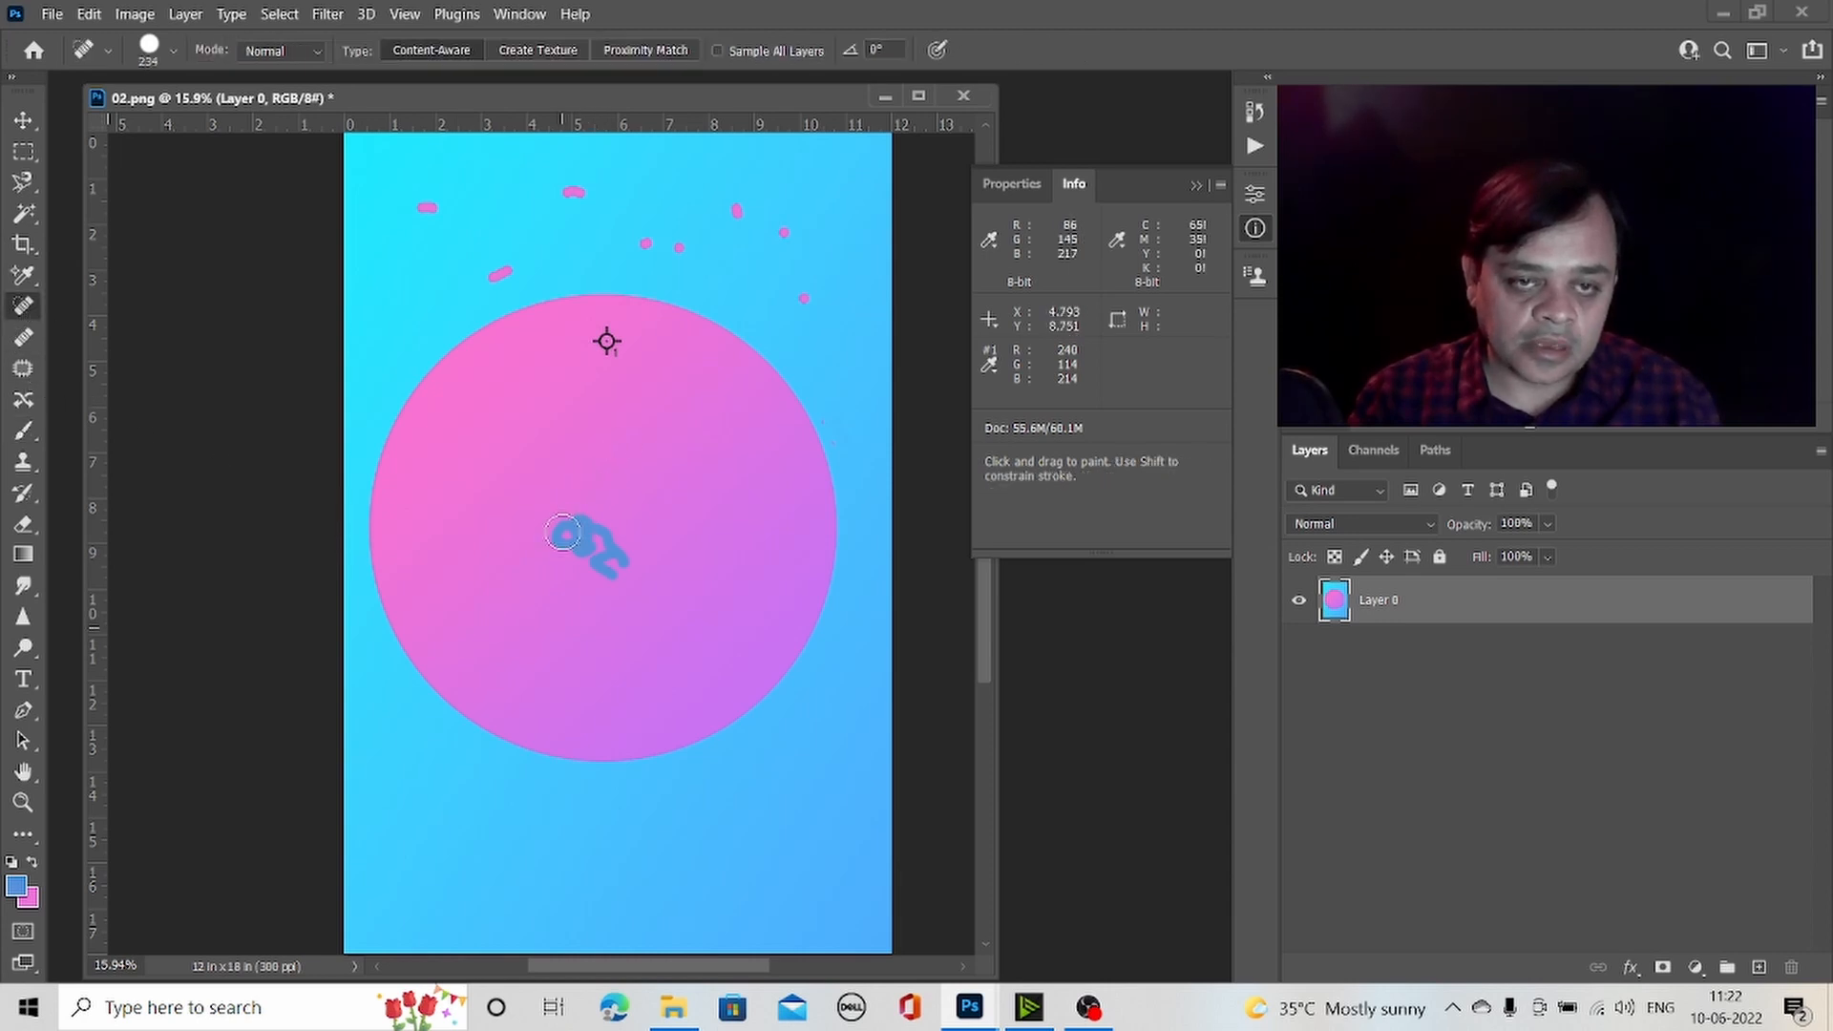
mouse_move(564, 532)
left_mouse_down()
mouse_move(613, 558)
mouse_move(611, 534)
mouse_move(558, 521)
left_mouse_up()
left_click_drag(610, 579, 562, 605)
left_click(804, 298)
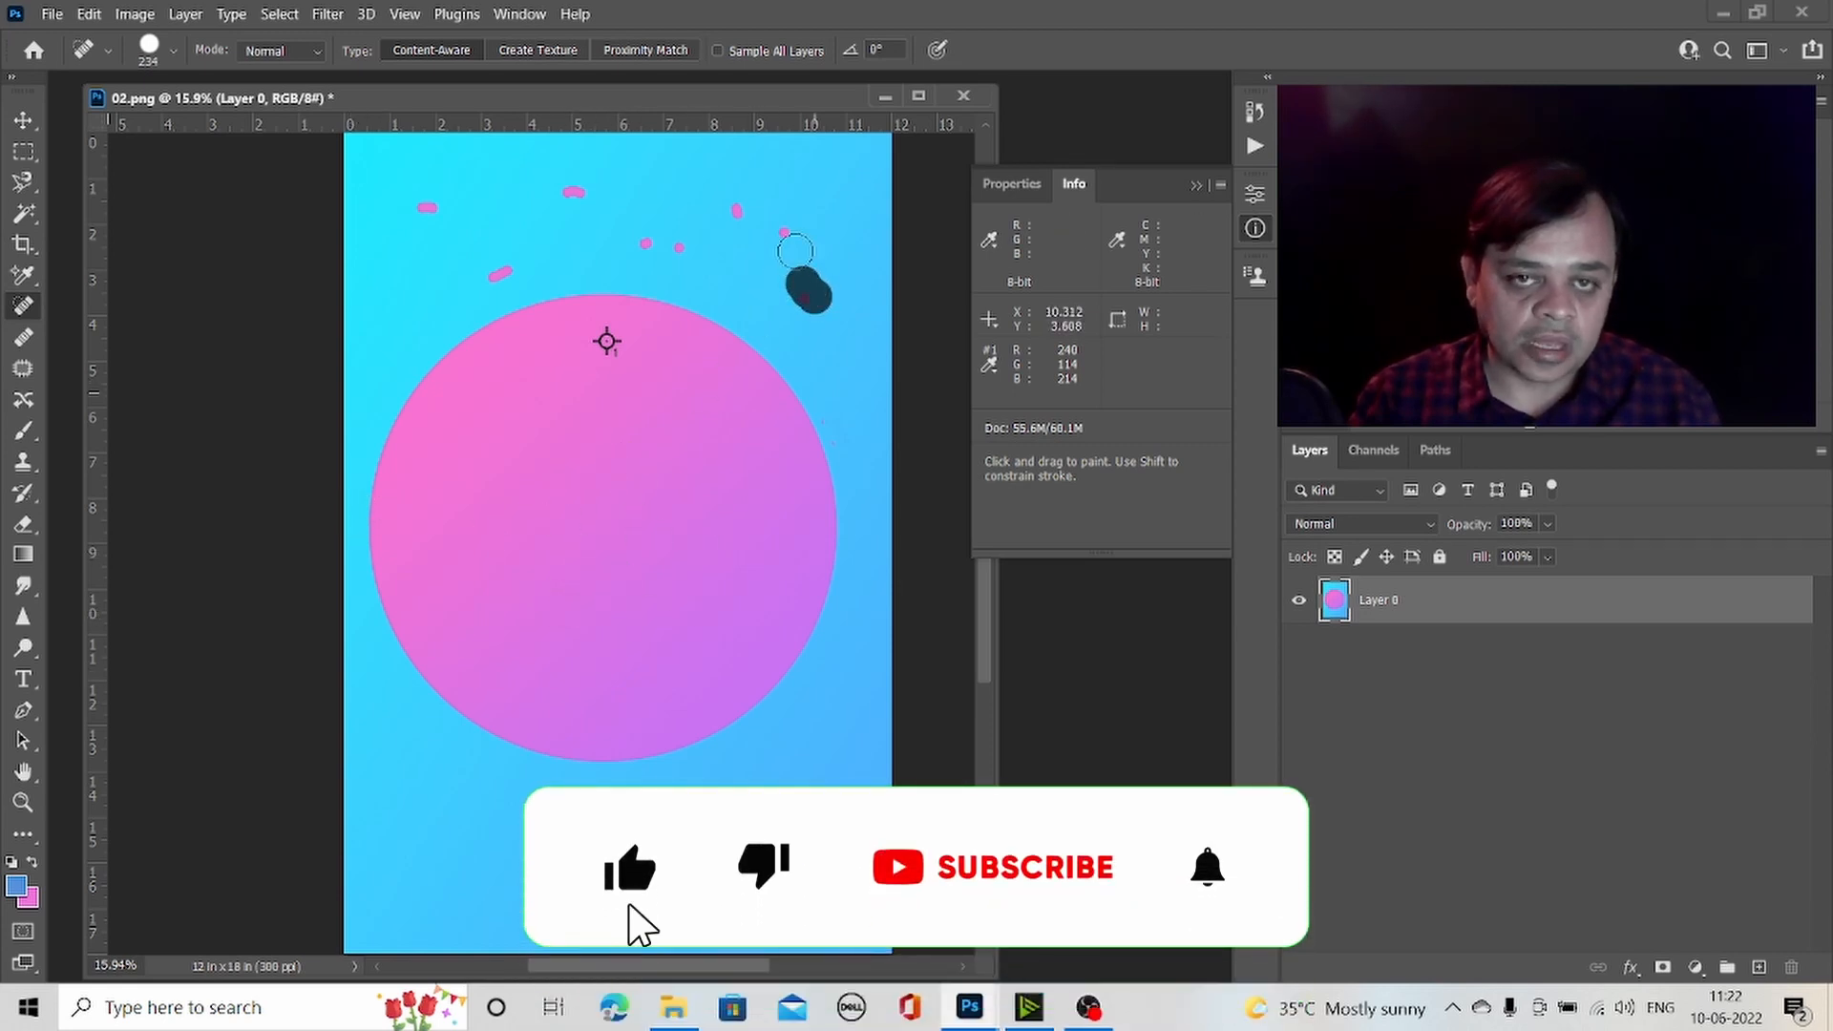
left_click(784, 232)
left_click(736, 210)
left_click(679, 247)
mouse_move(674, 245)
left_mouse_down()
mouse_move(536, 194)
mouse_move(477, 279)
left_mouse_up()
left_click(428, 207)
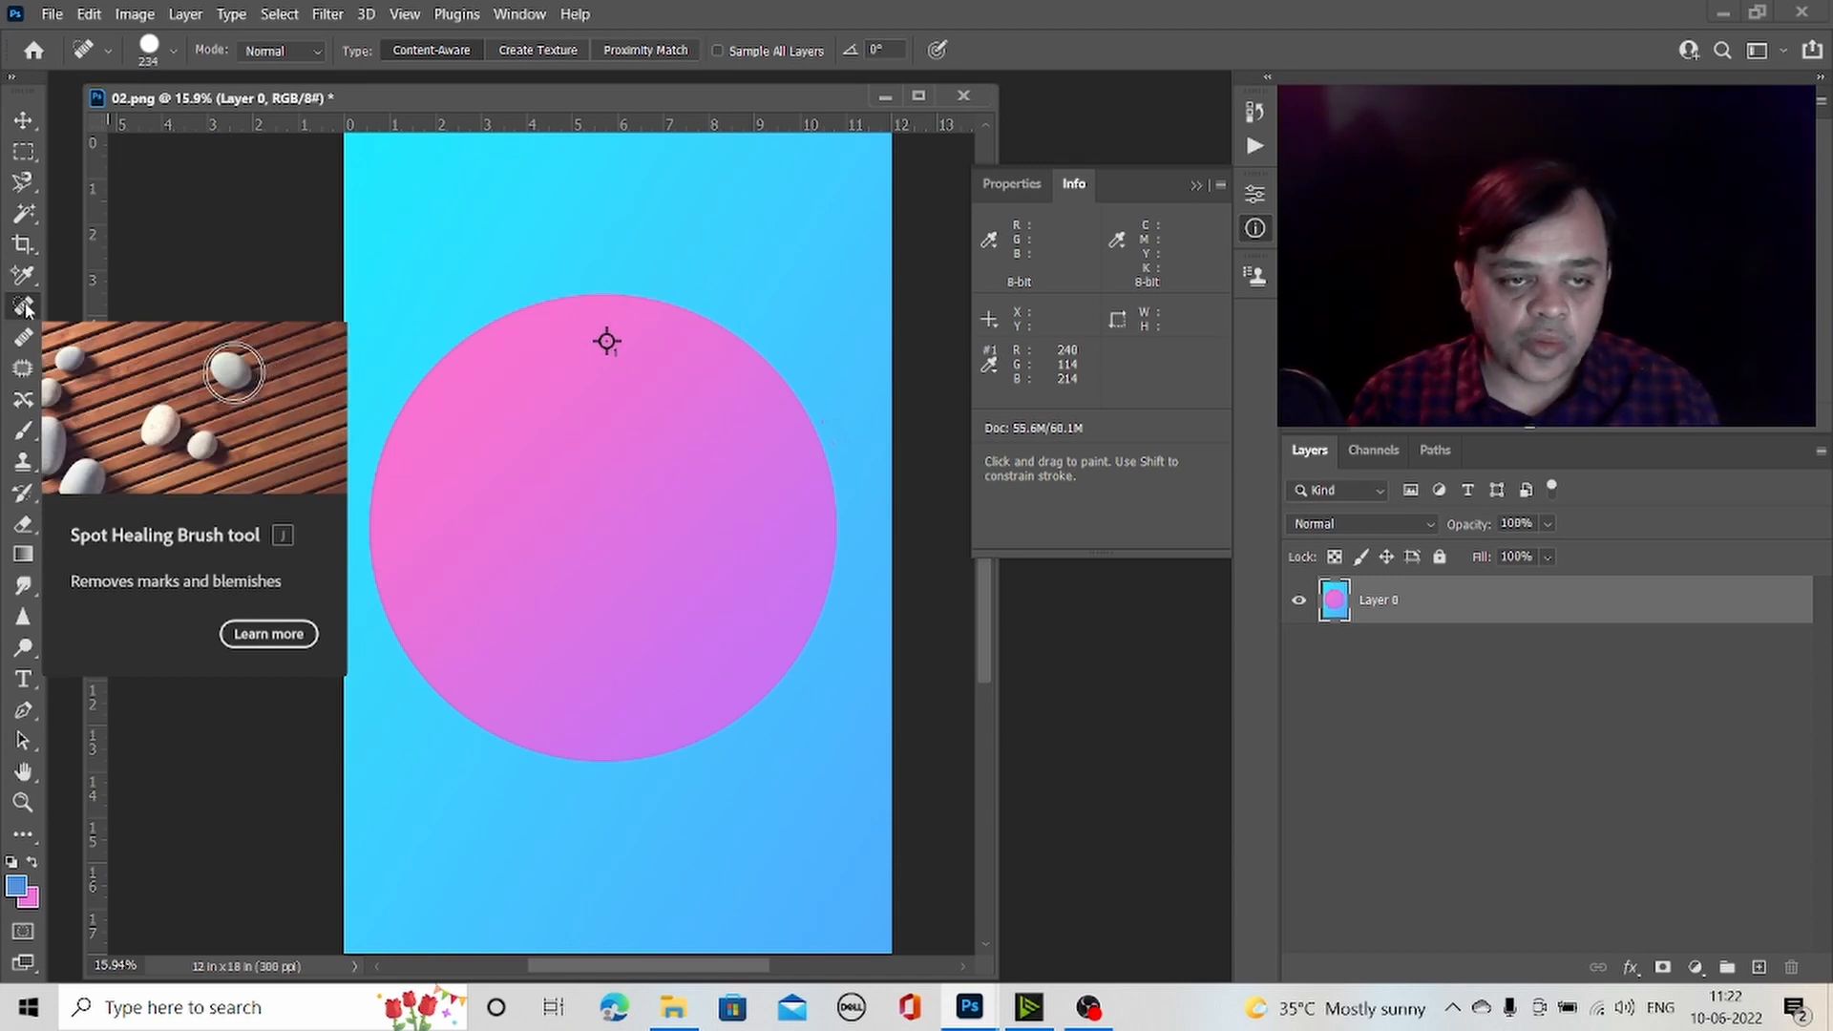
- Paint a small blue mark on the background above the circle's left side with the Brush tool
left_click(25, 340)
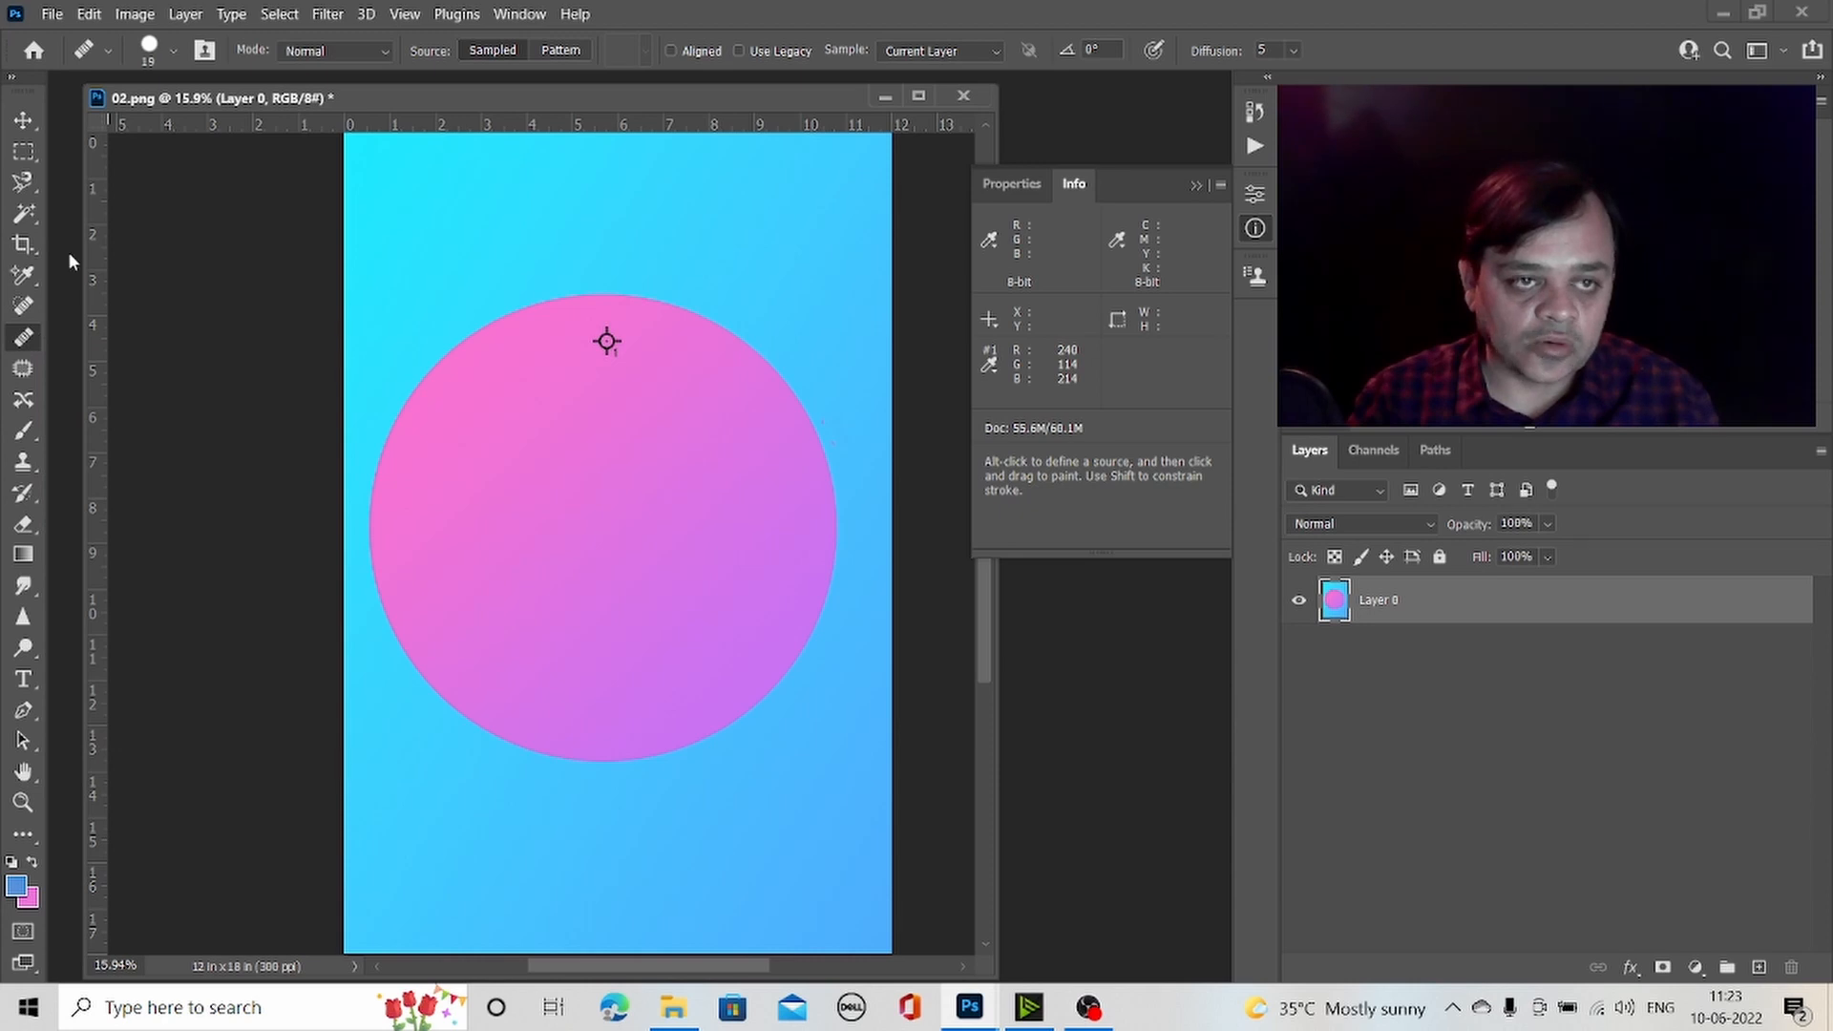
left_click(22, 430)
left_click_drag(461, 226, 456, 242)
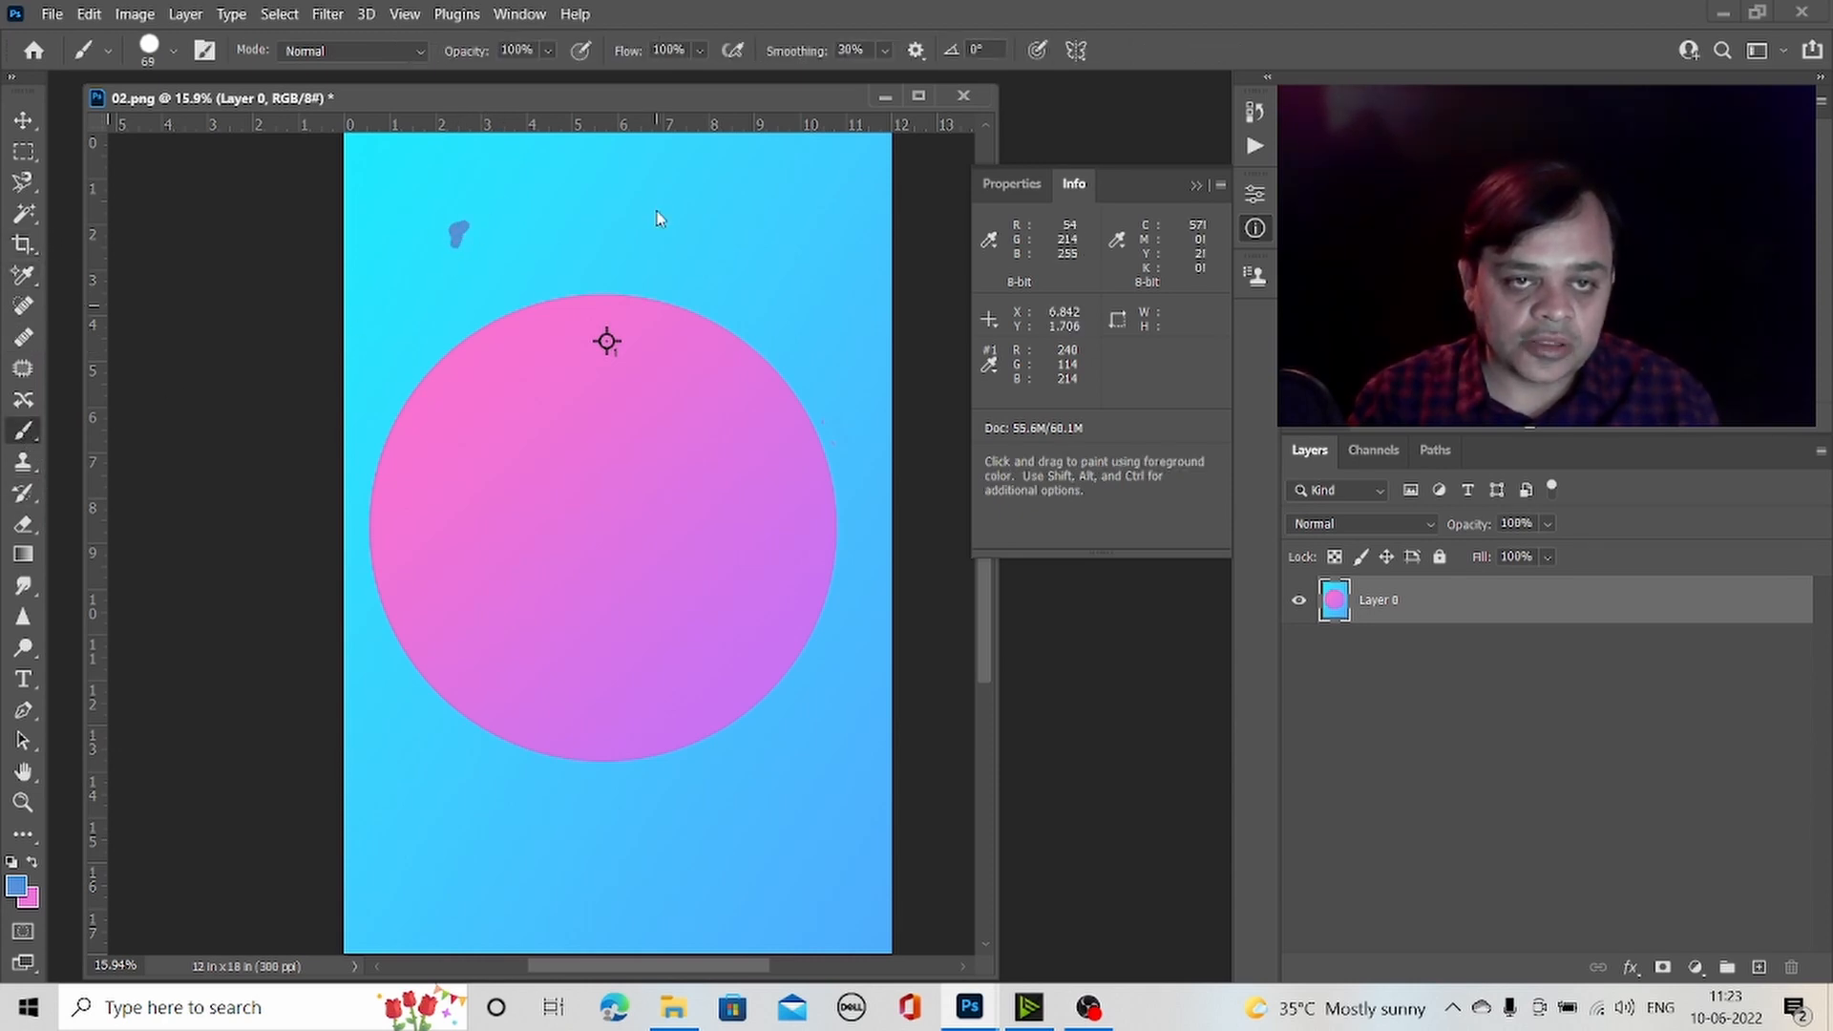
- Paint three more short blue marks in a row on the background above the circle
left_click_drag(652, 211, 676, 223)
left_click_drag(783, 202, 789, 220)
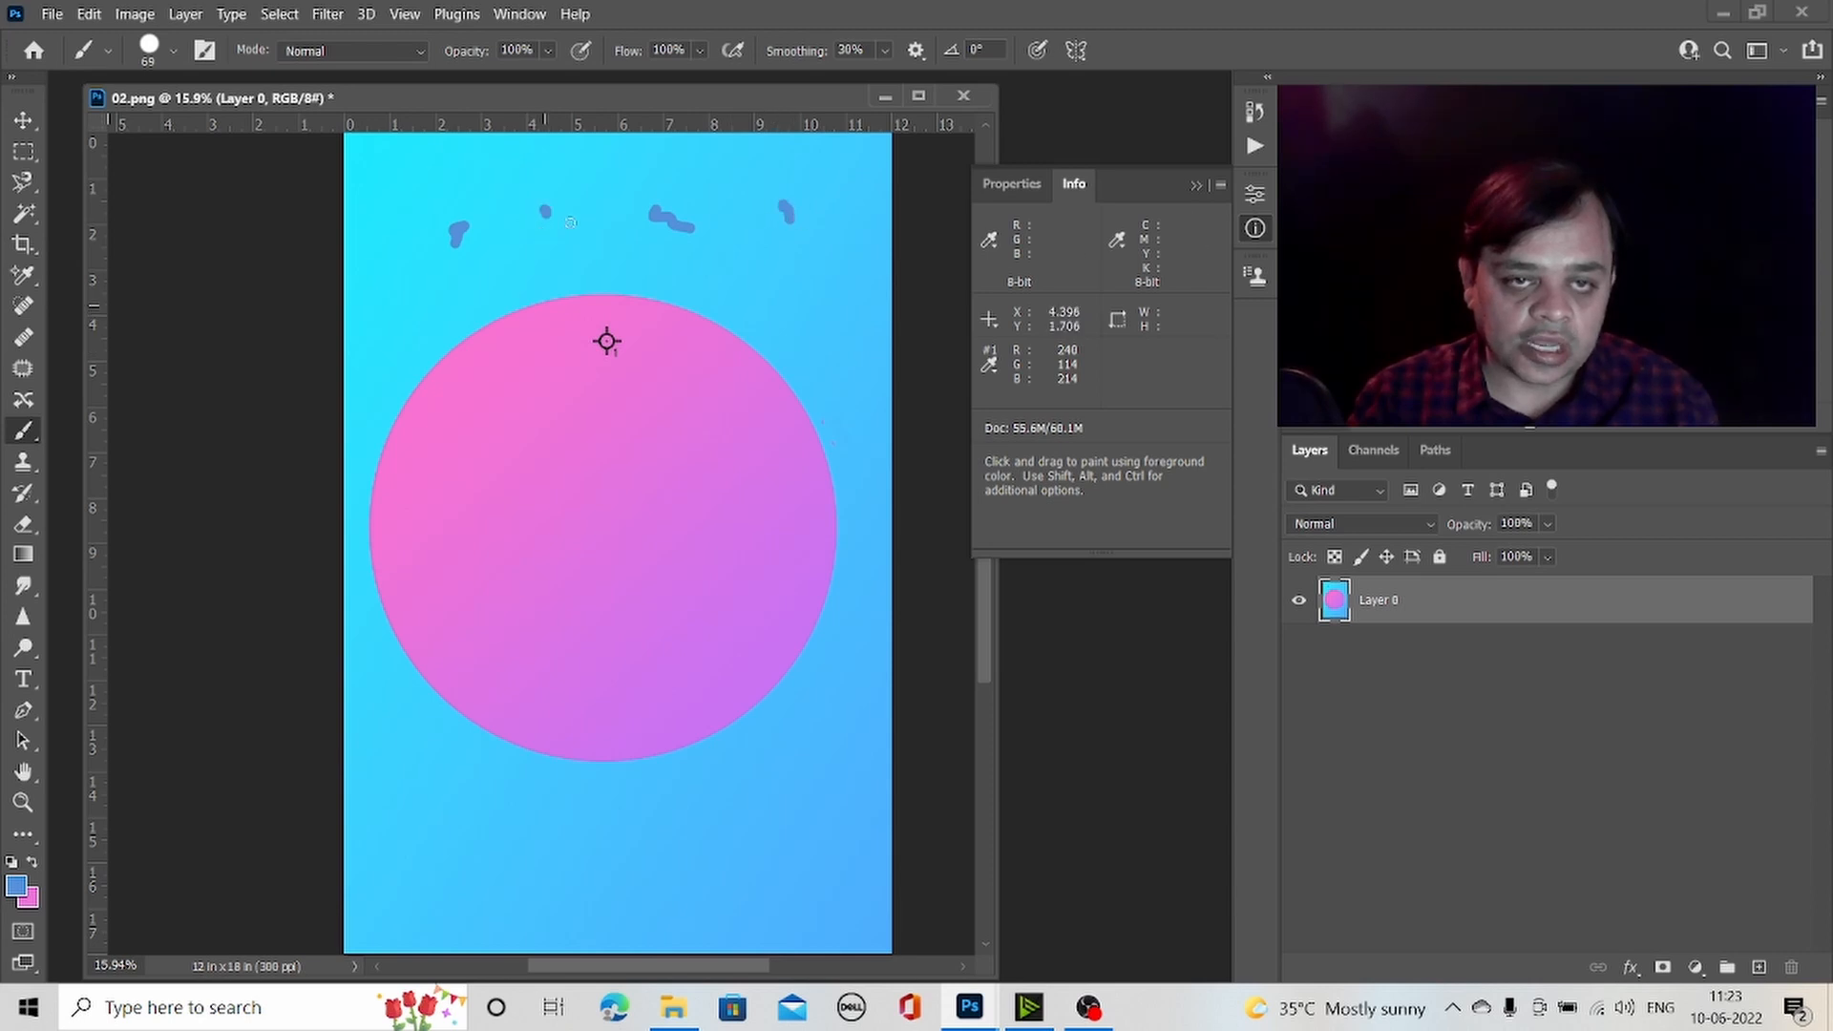
left_click_drag(542, 209, 577, 231)
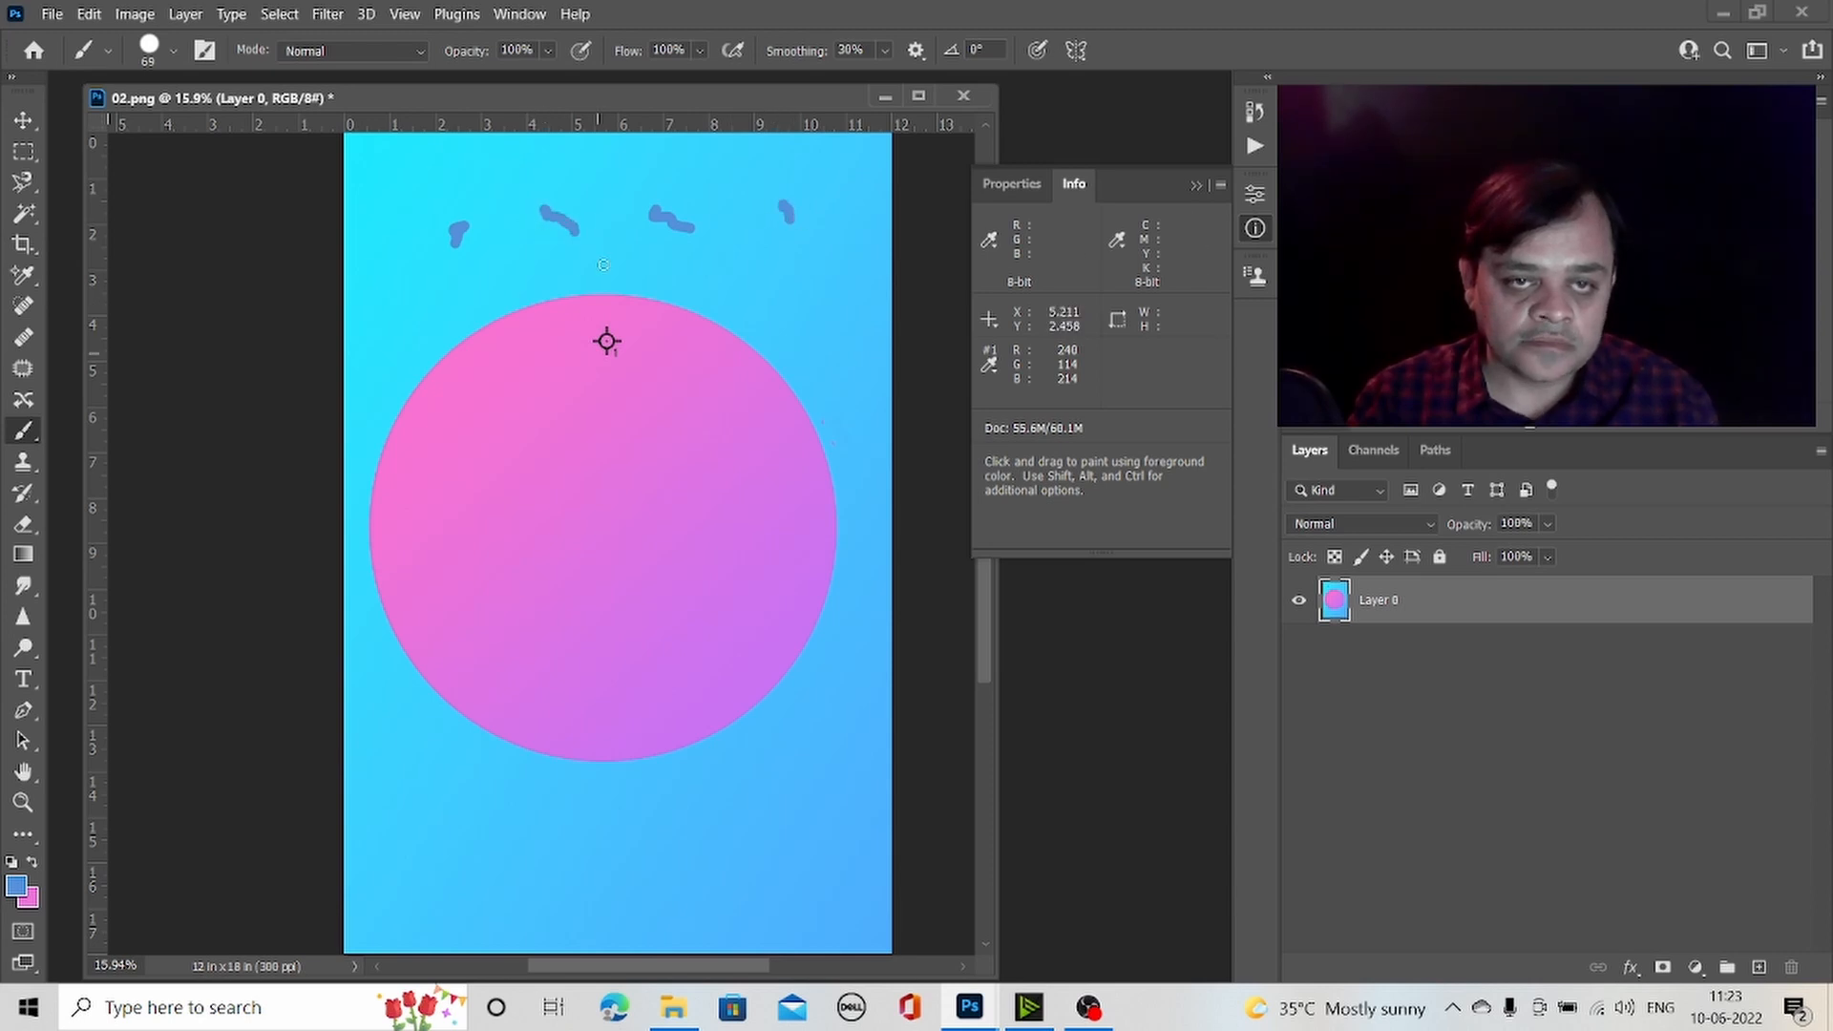
- With the Healing Brush at 64 px, sample clean background above the circle's left side and paint over the two leftmost blue marks
left_click(24, 337)
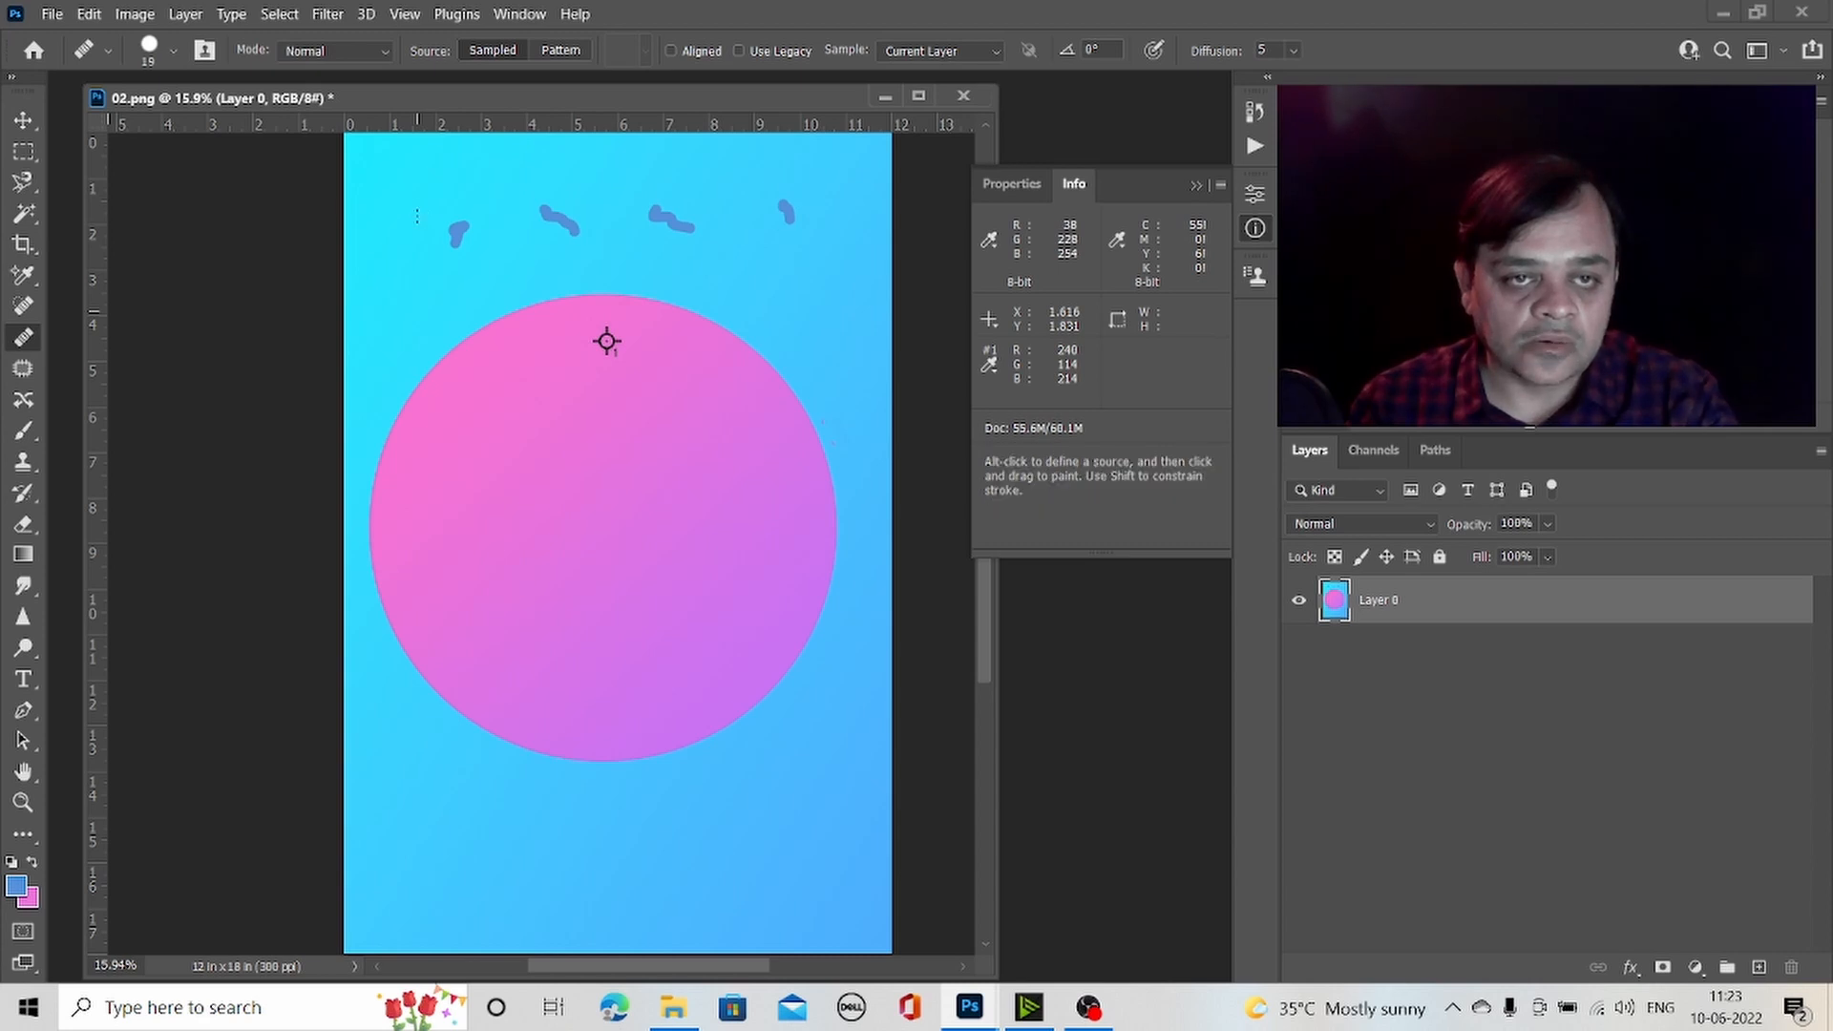
key("alt")
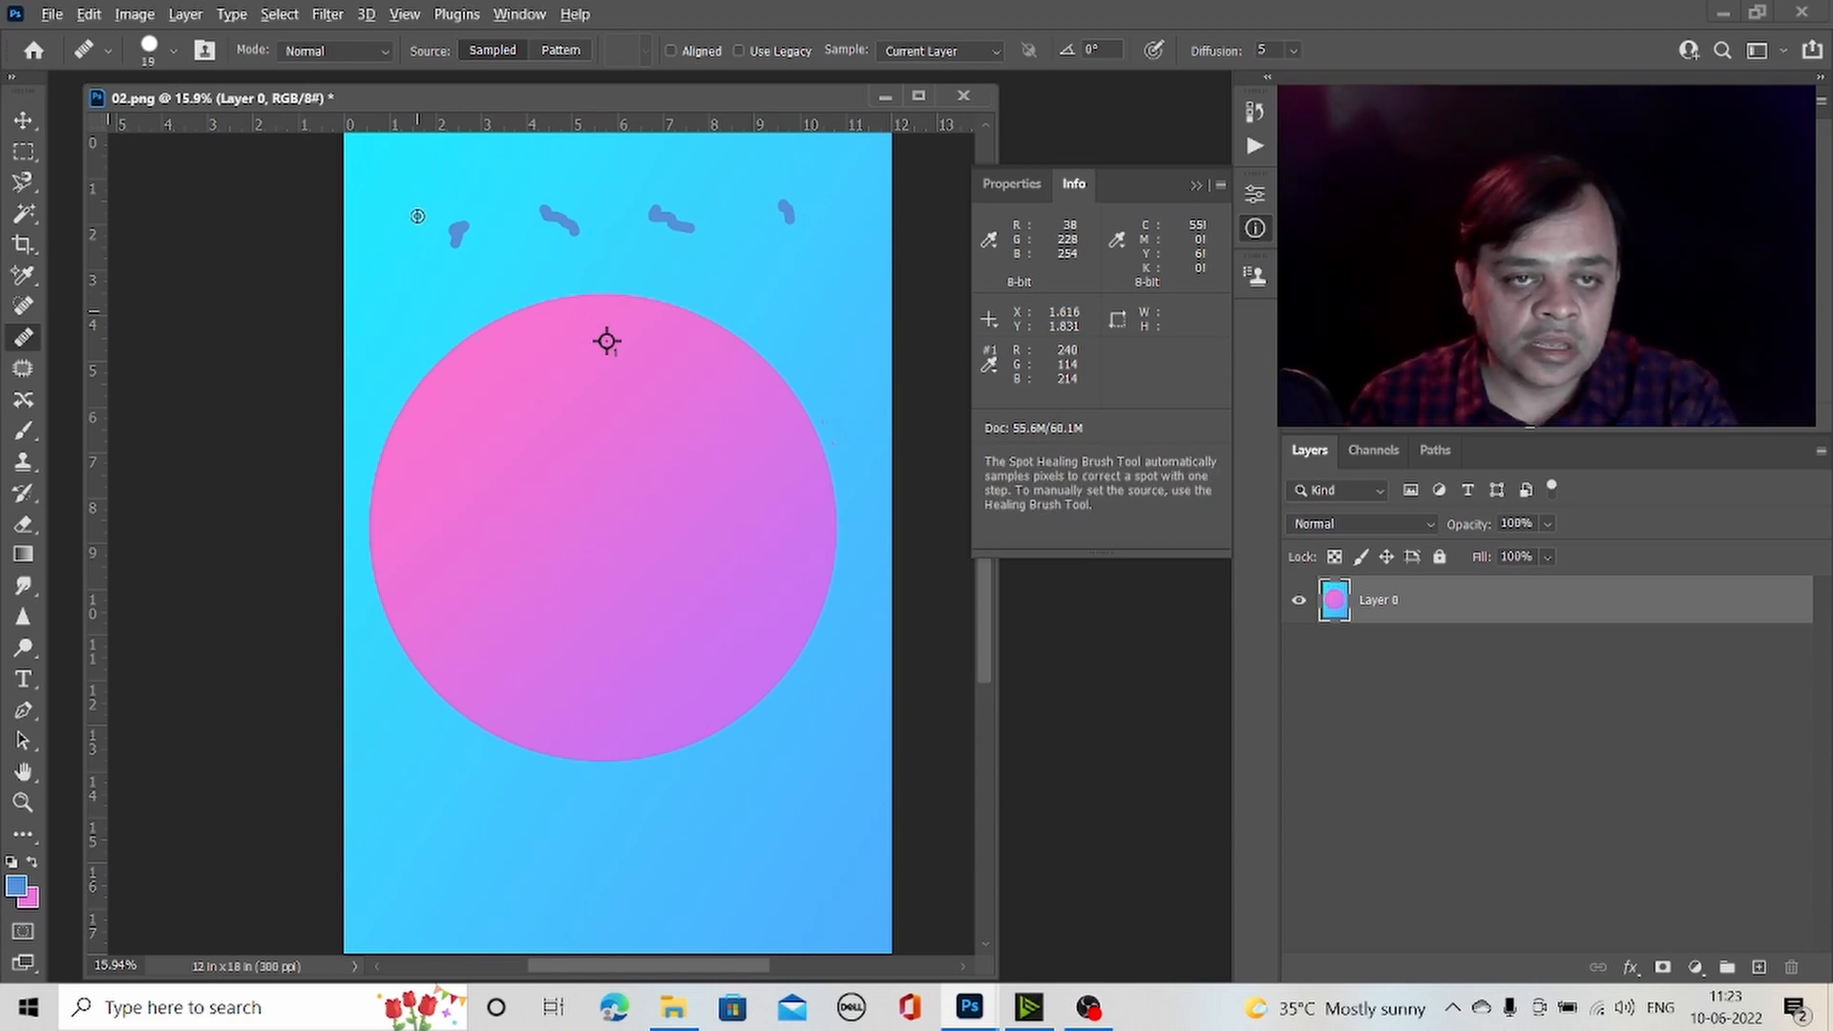
left_click(418, 217, "alt")
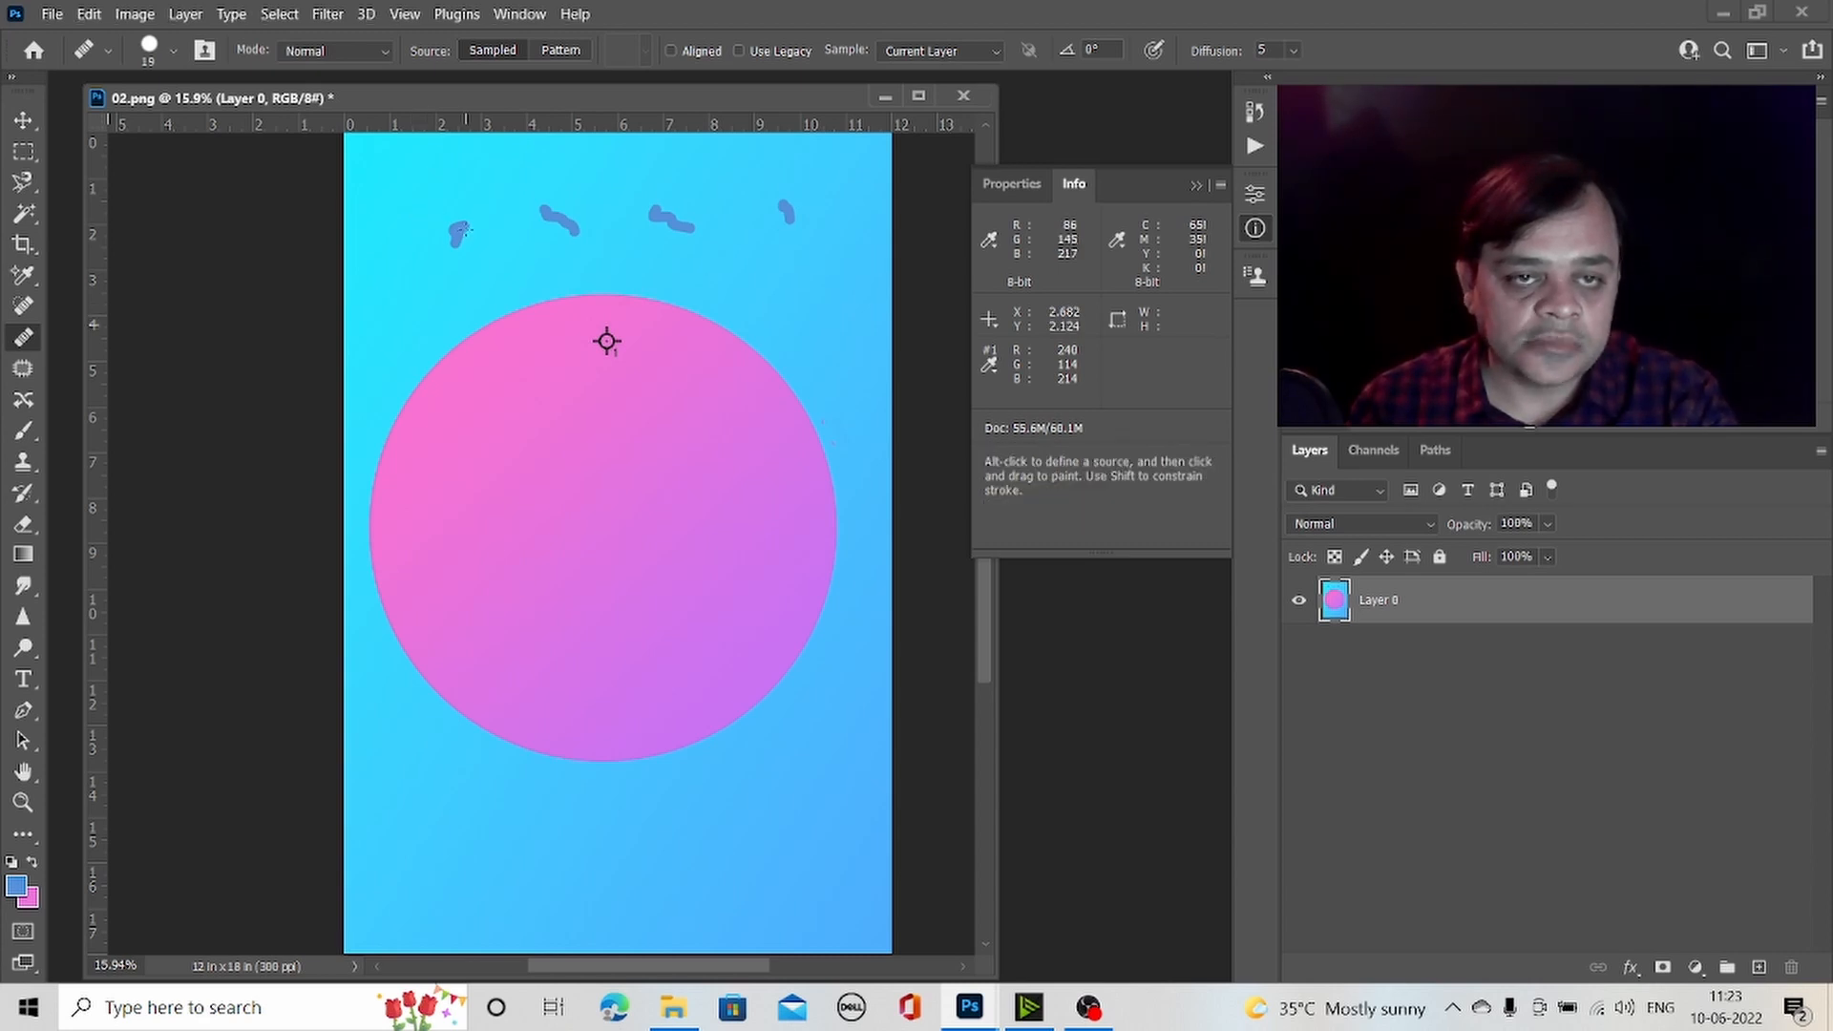
right_click(489, 229)
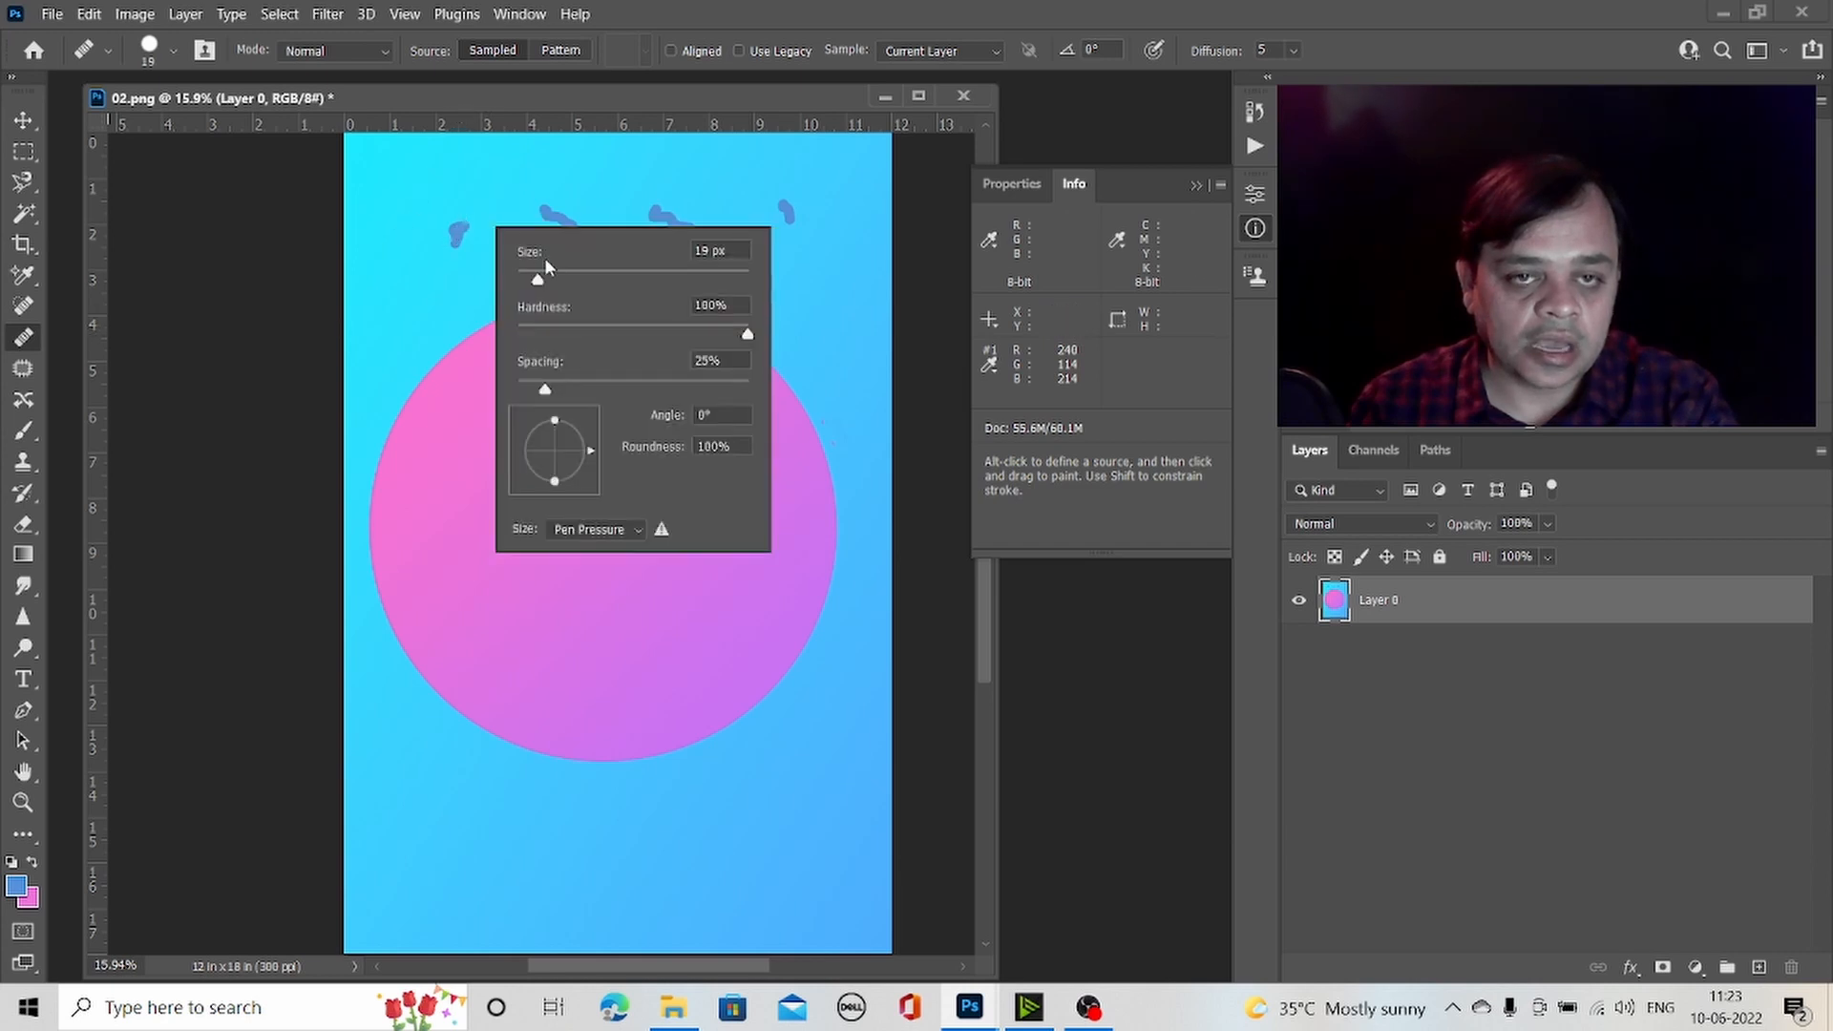
left_click_drag(542, 279, 590, 278)
mouse_move(463, 233)
left_mouse_down()
mouse_move(451, 256)
mouse_move(480, 217)
mouse_move(541, 201)
mouse_move(588, 227)
left_mouse_up()
left_click(589, 226)
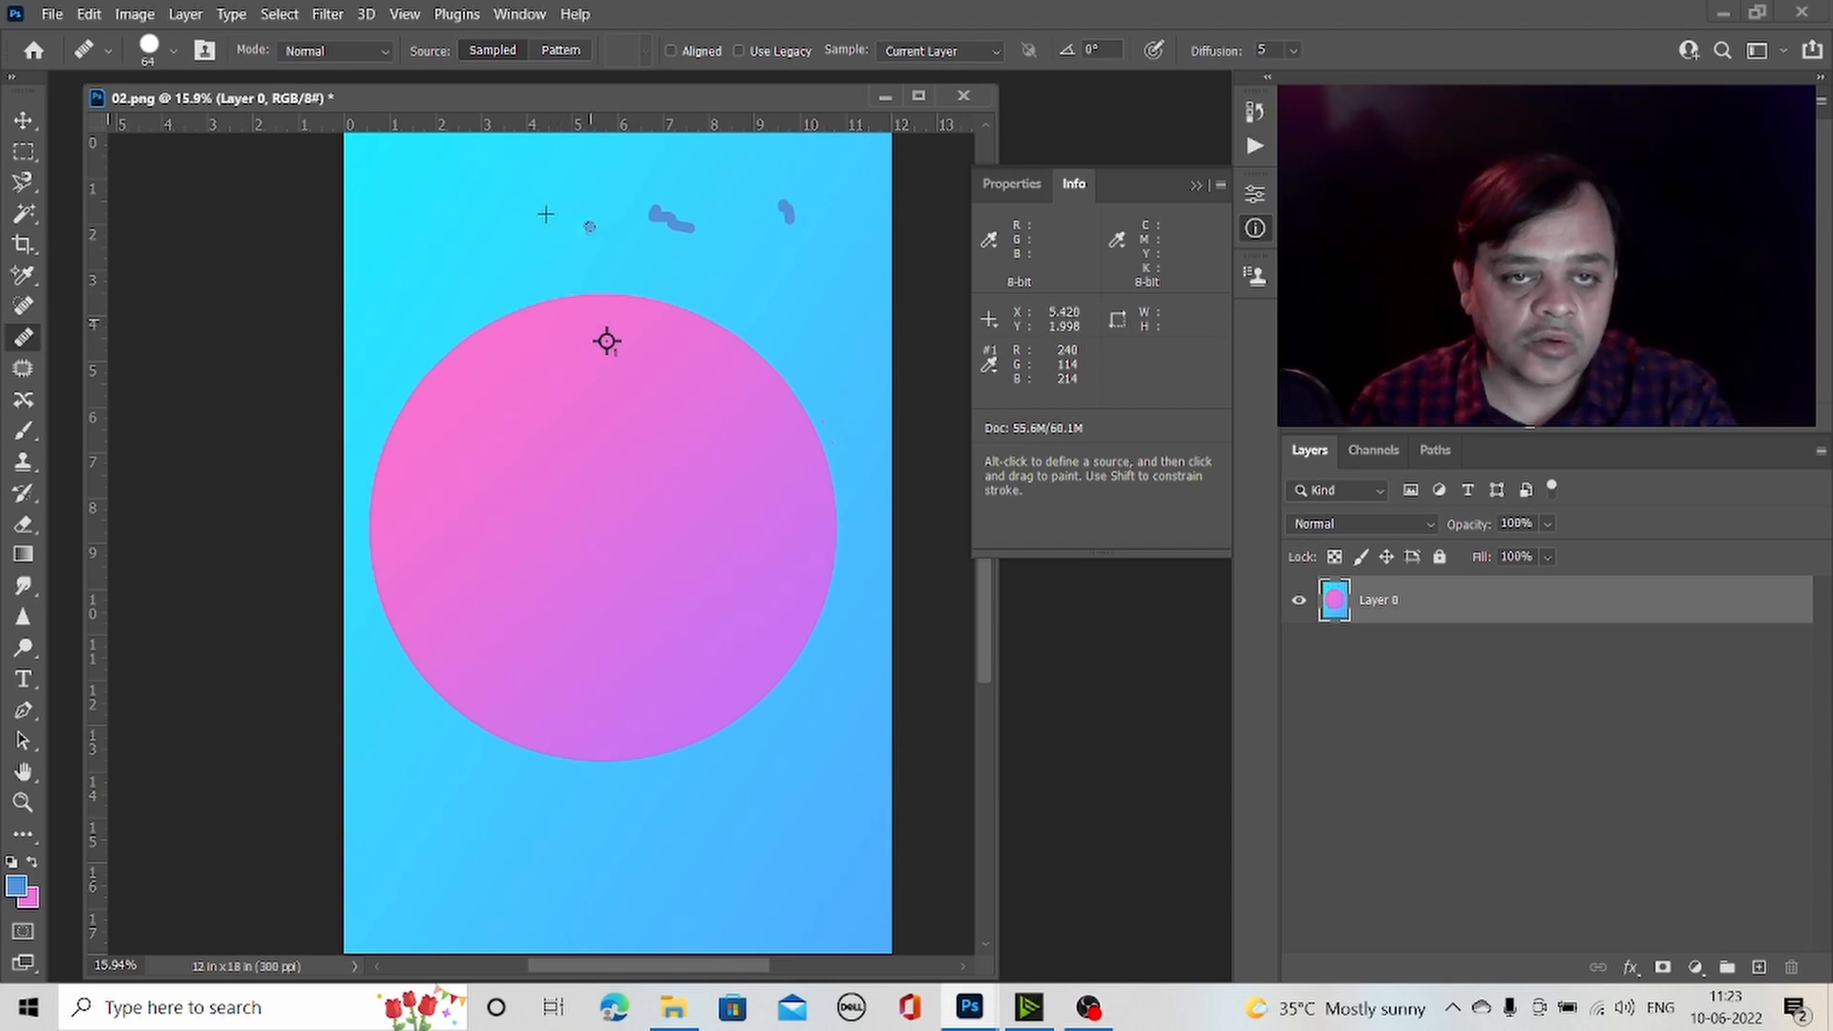
- Heal the leftover speck with the Healing Brush at 93 px, and remove the remaining blue marks with the Spot Healing Brush
right_click(593, 227)
mouse_move(725, 255)
left_mouse_down()
mouse_move(657, 214)
mouse_move(677, 221)
left_mouse_up()
left_click(589, 227)
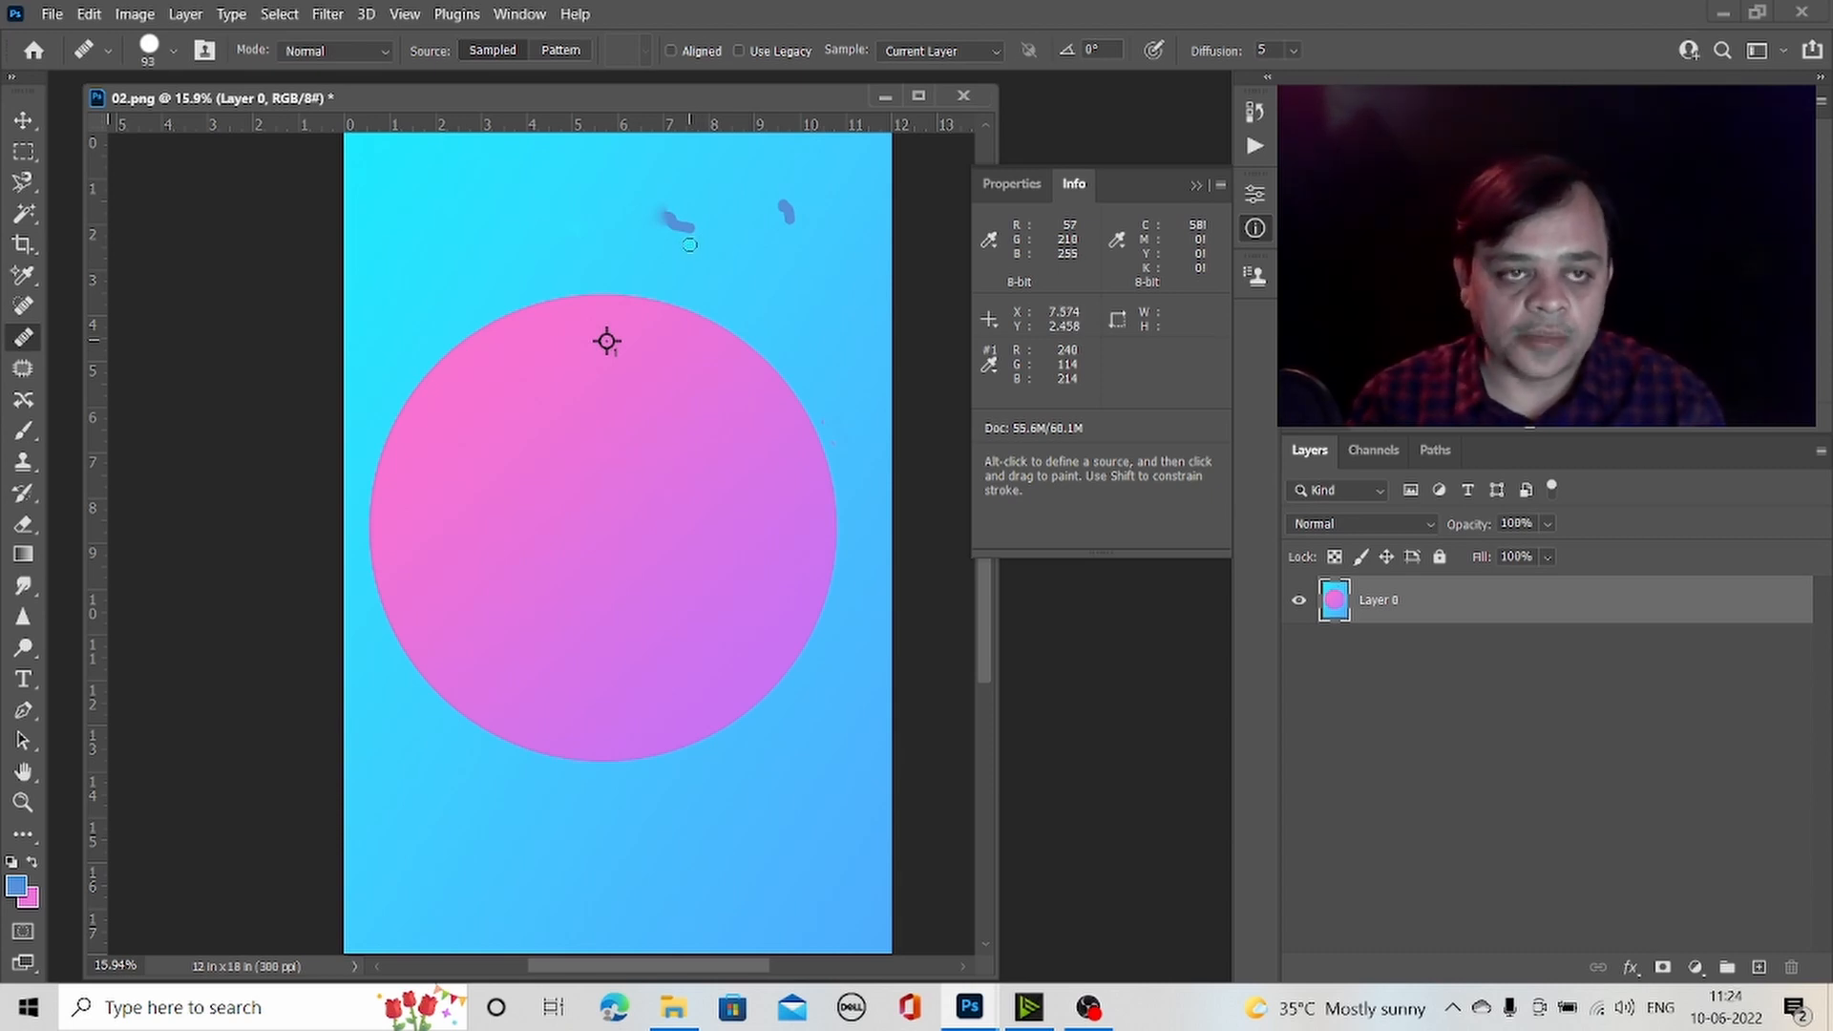
left_click(23, 305)
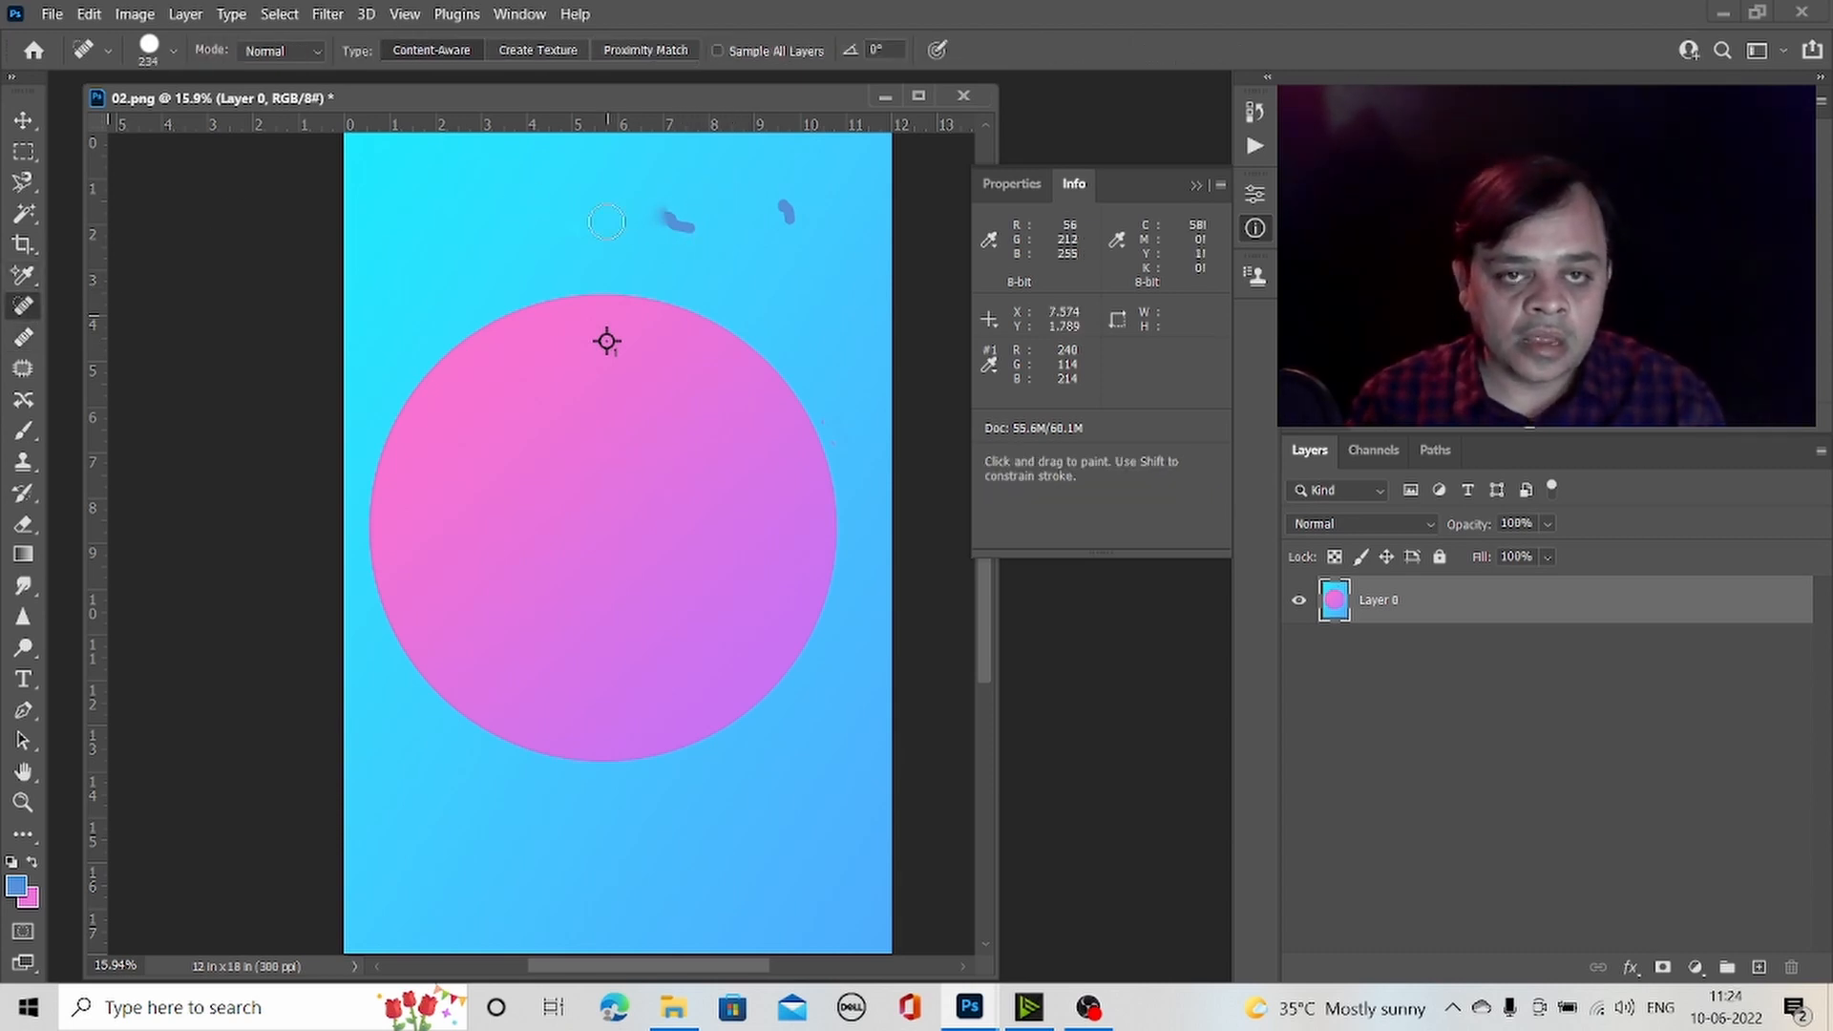
mouse_move(660, 215)
left_mouse_down()
mouse_move(716, 237)
mouse_move(811, 228)
left_mouse_up()
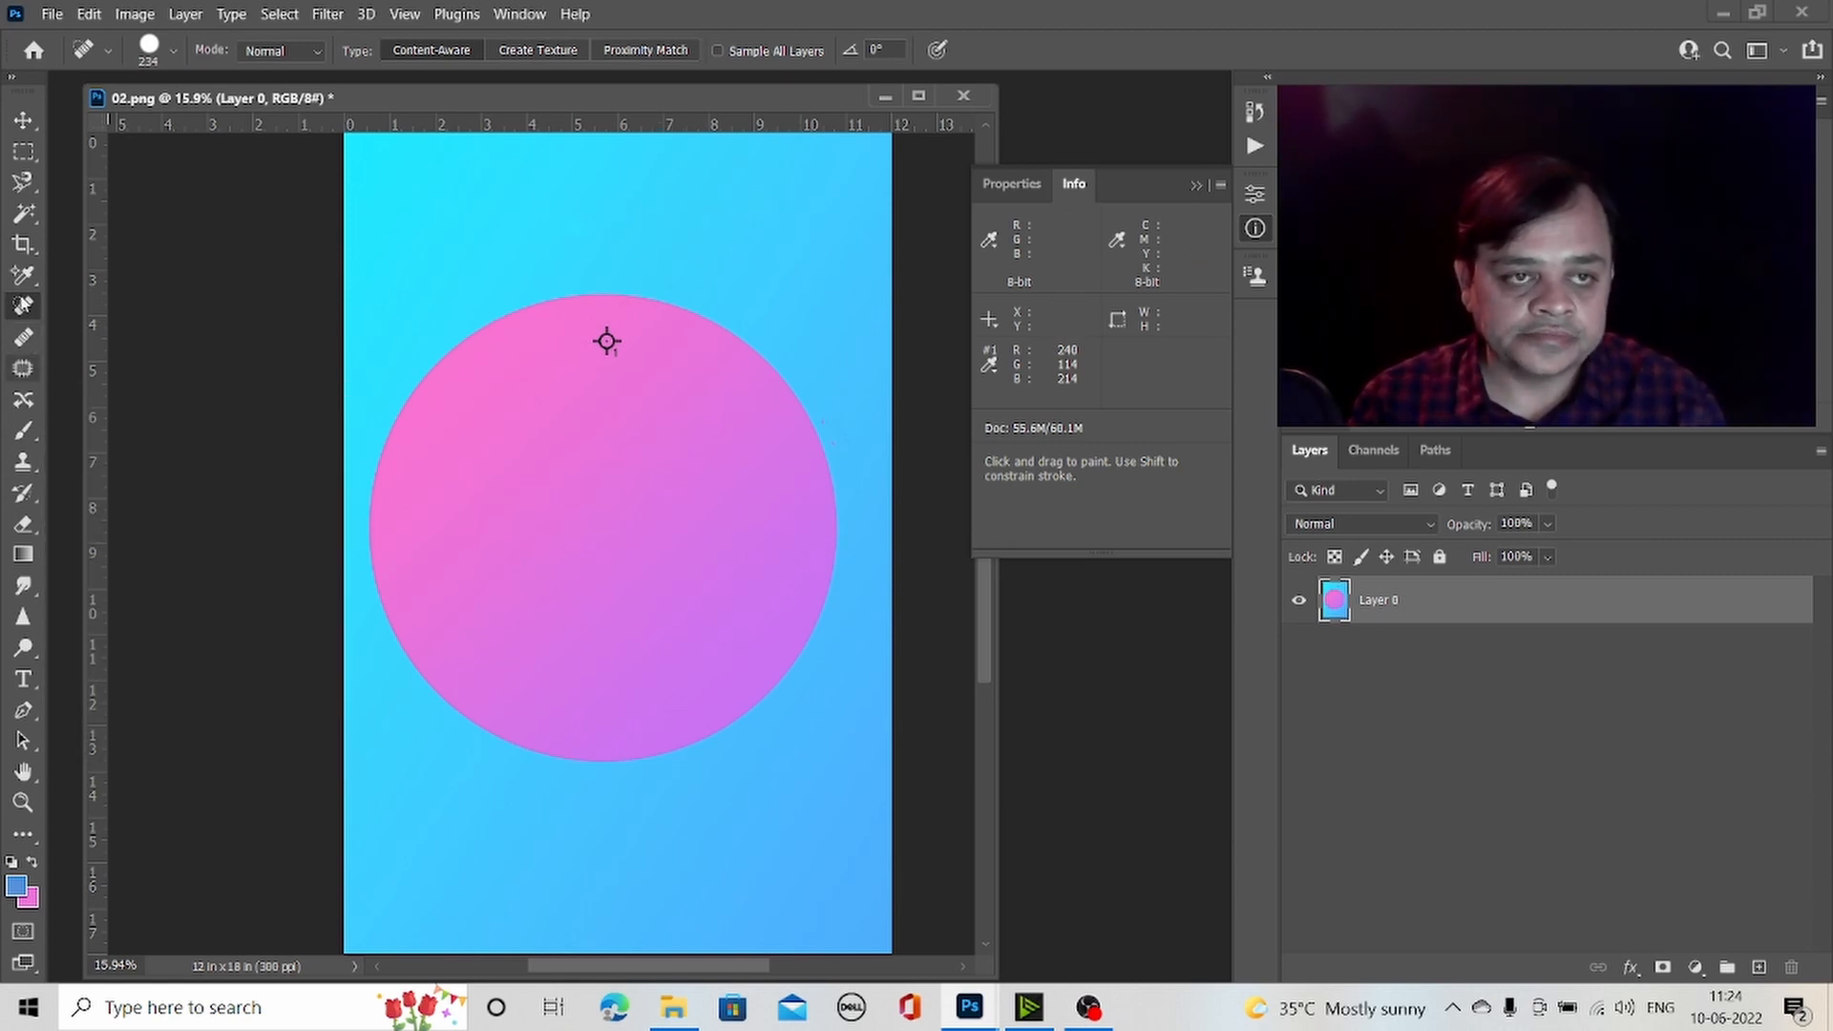
- Paint six scattered small blue marks on the background above the circle with the Brush tool
left_click(22, 430)
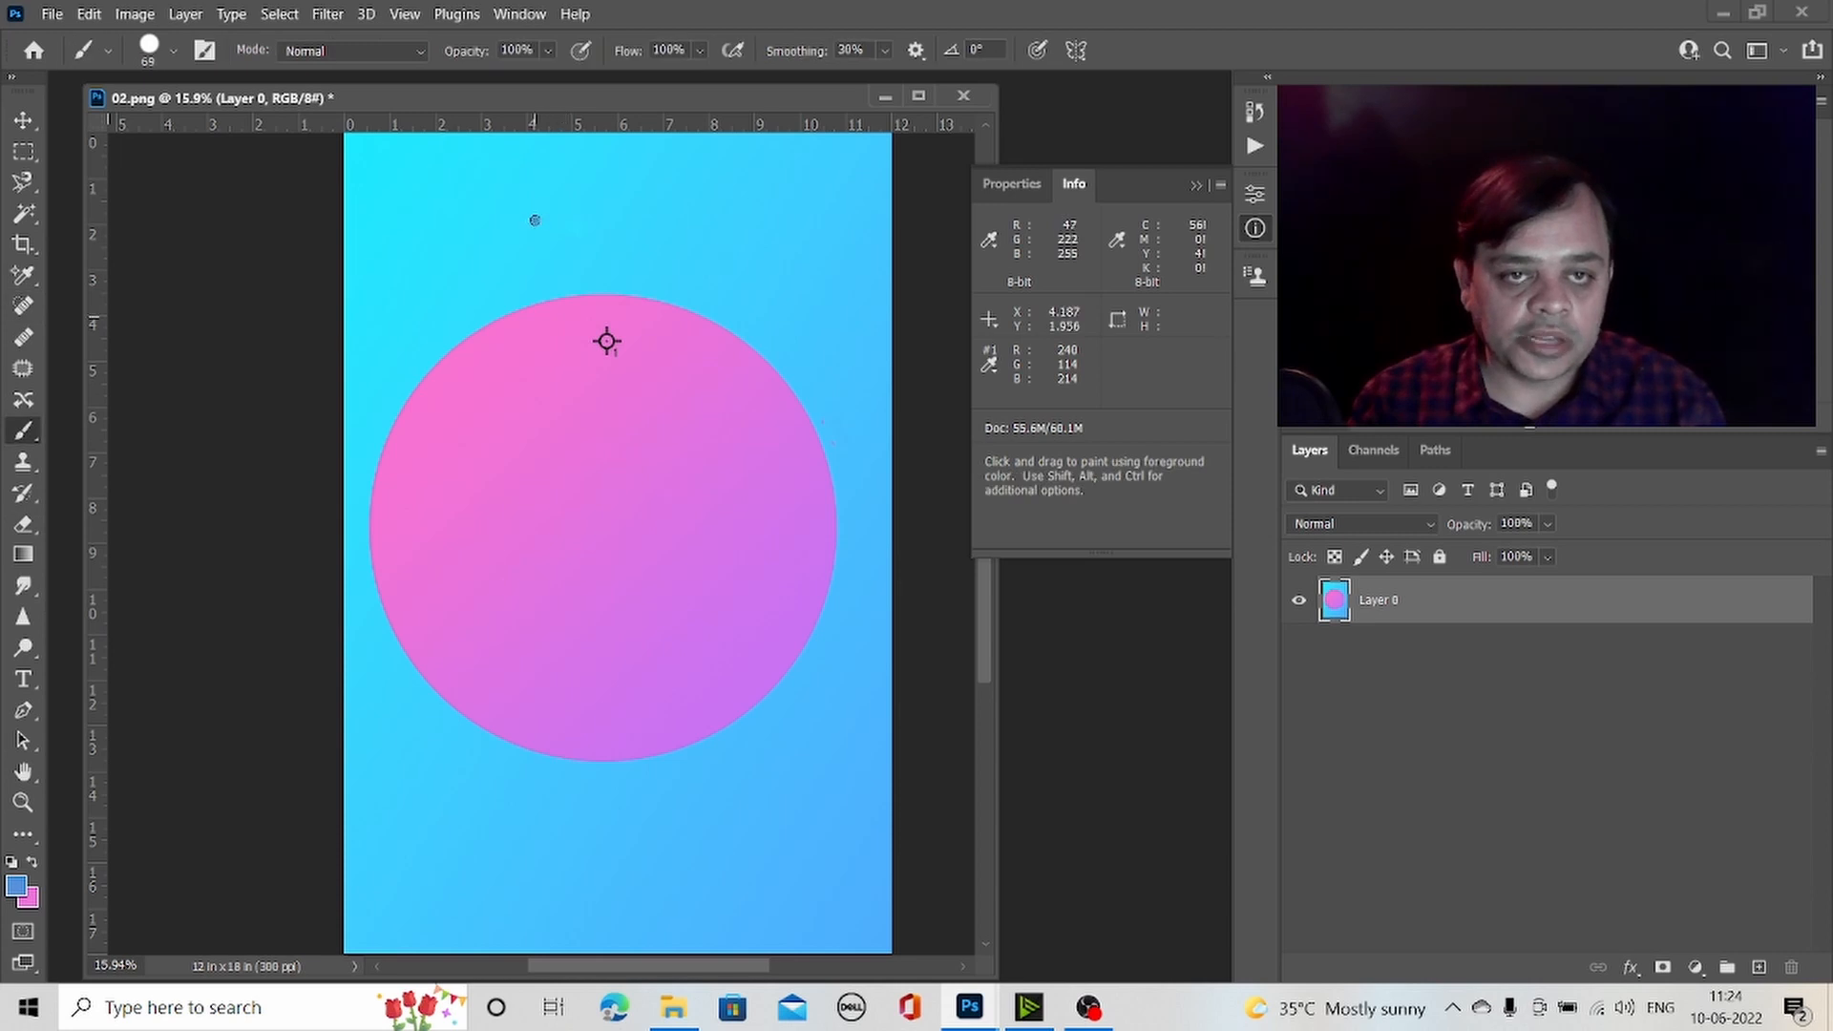
left_click_drag(521, 224, 539, 215)
left_click_drag(711, 199, 781, 262)
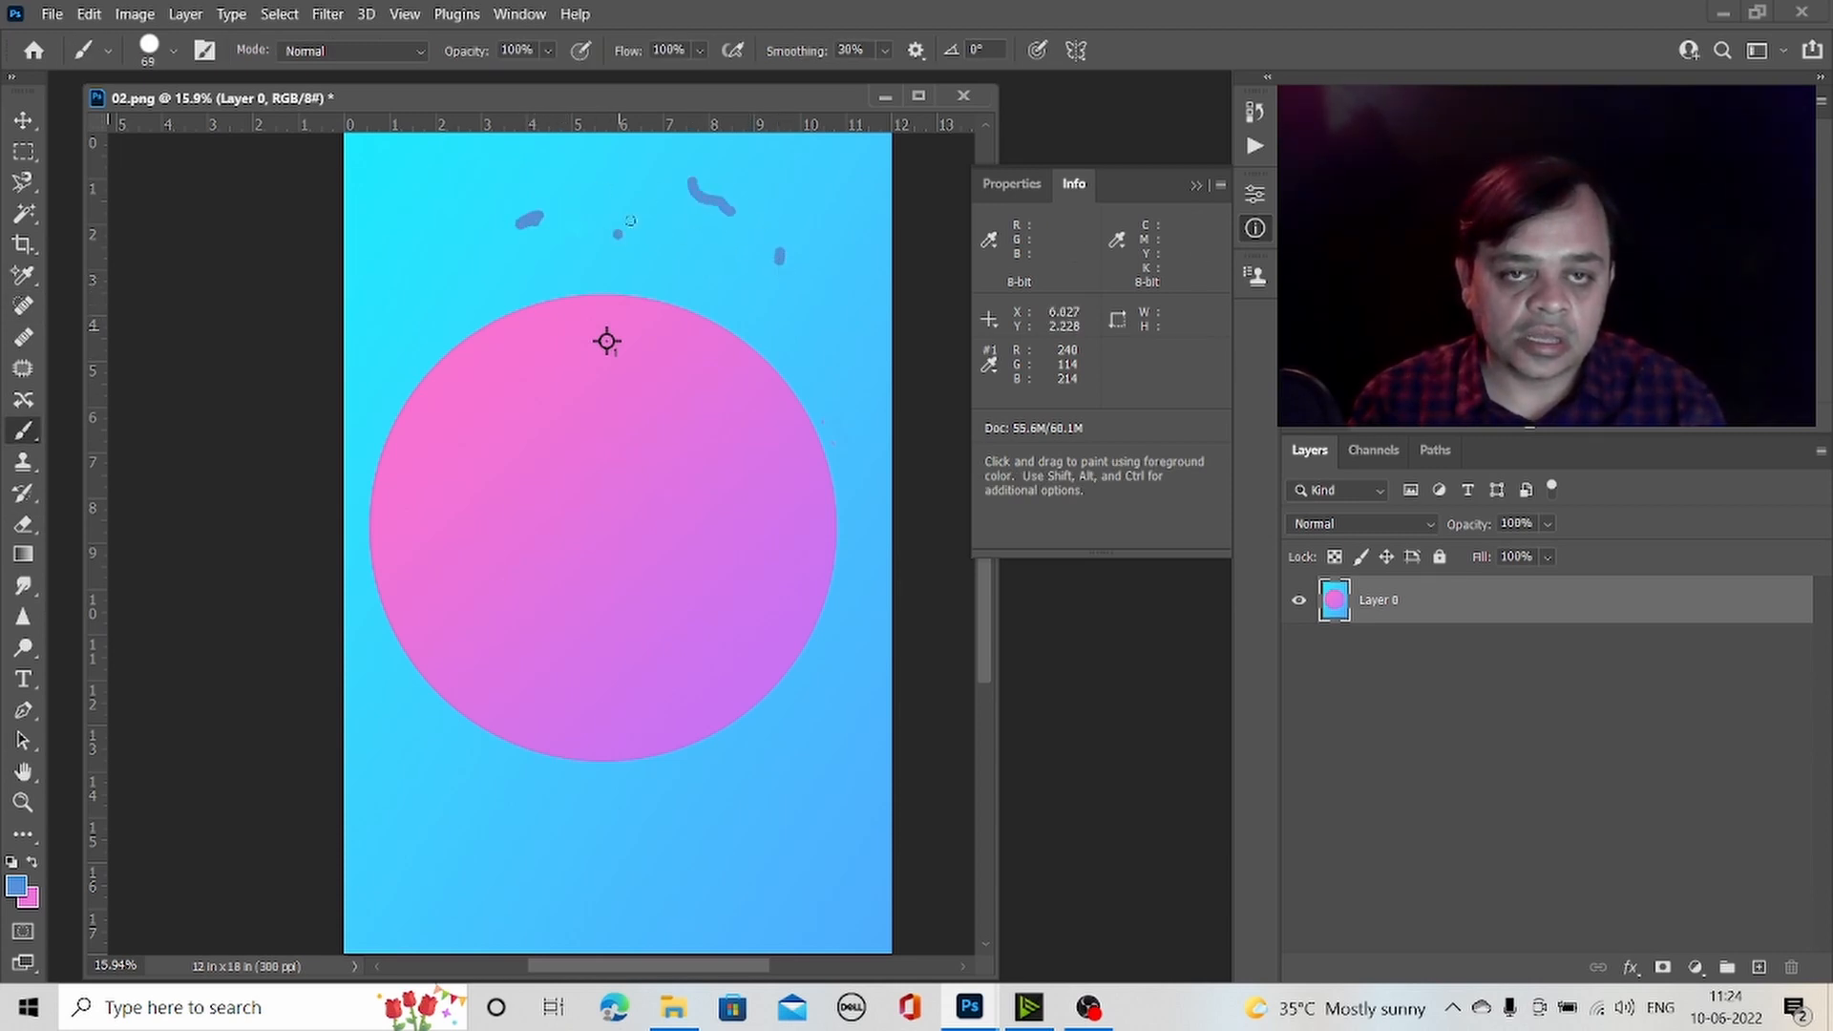
left_click_drag(618, 231, 631, 235)
left_click_drag(498, 256, 480, 243)
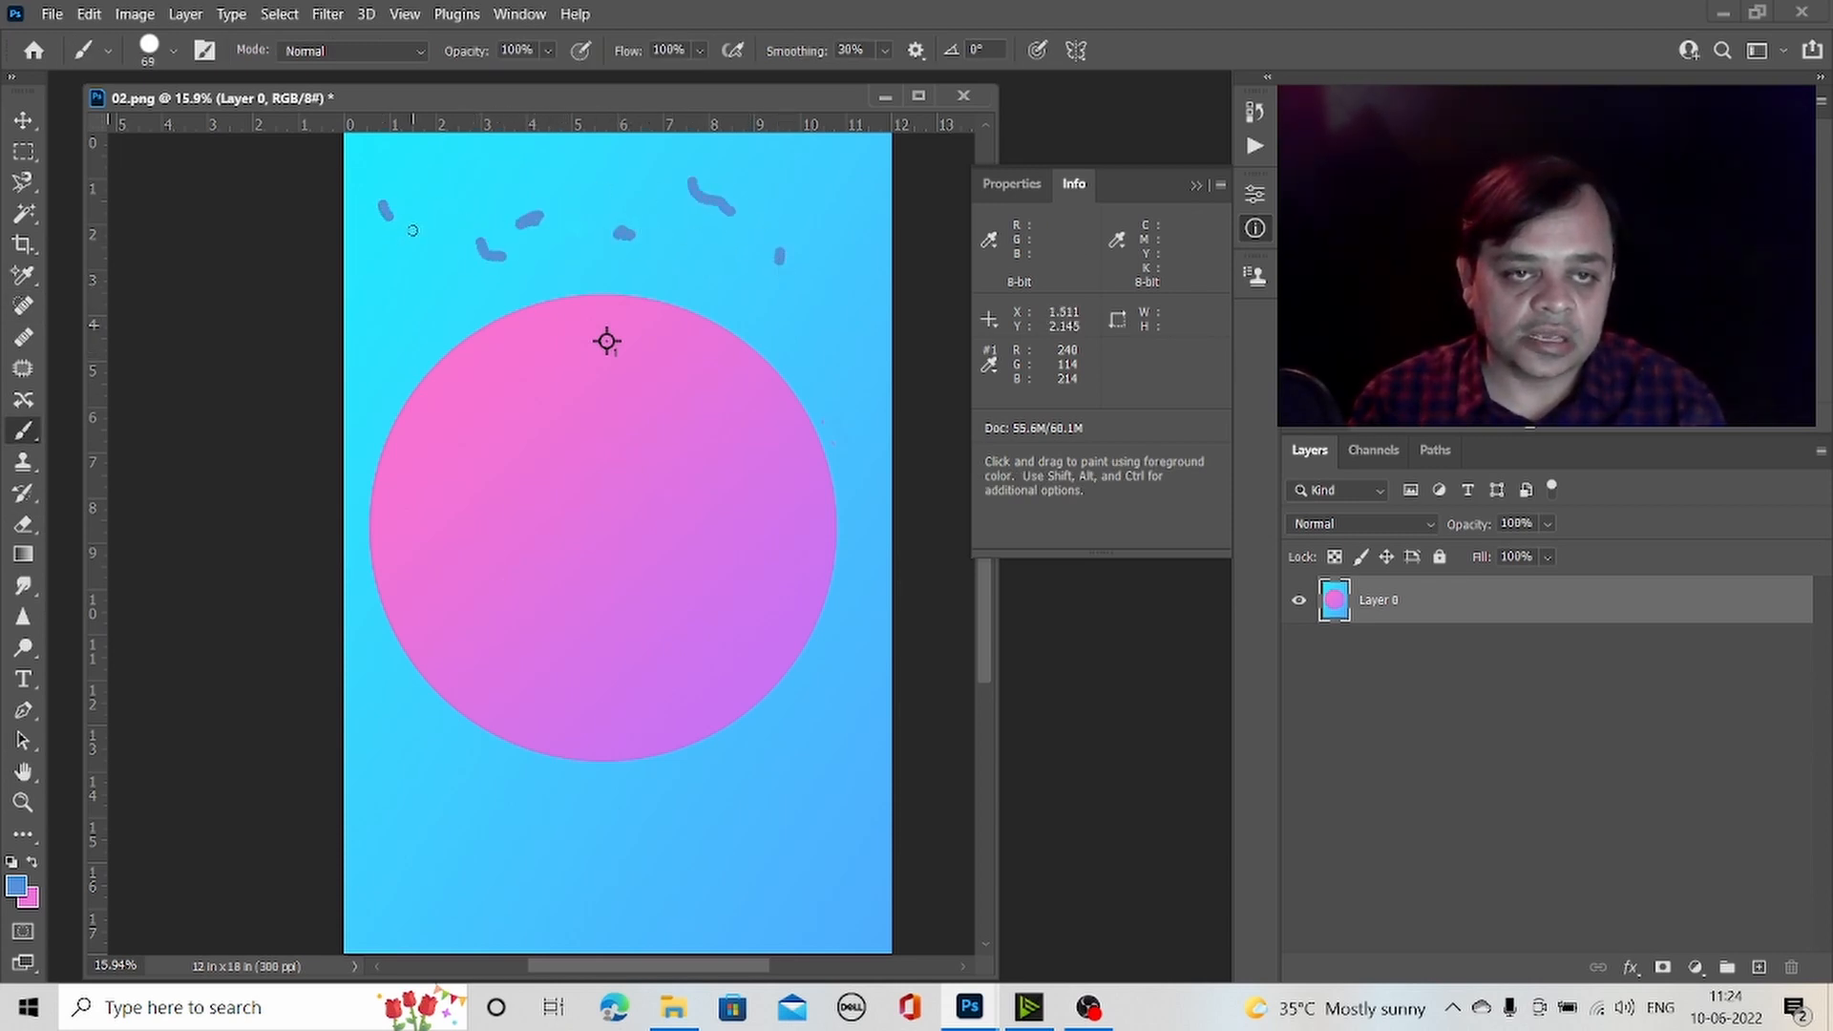
left_click_drag(382, 203, 396, 220)
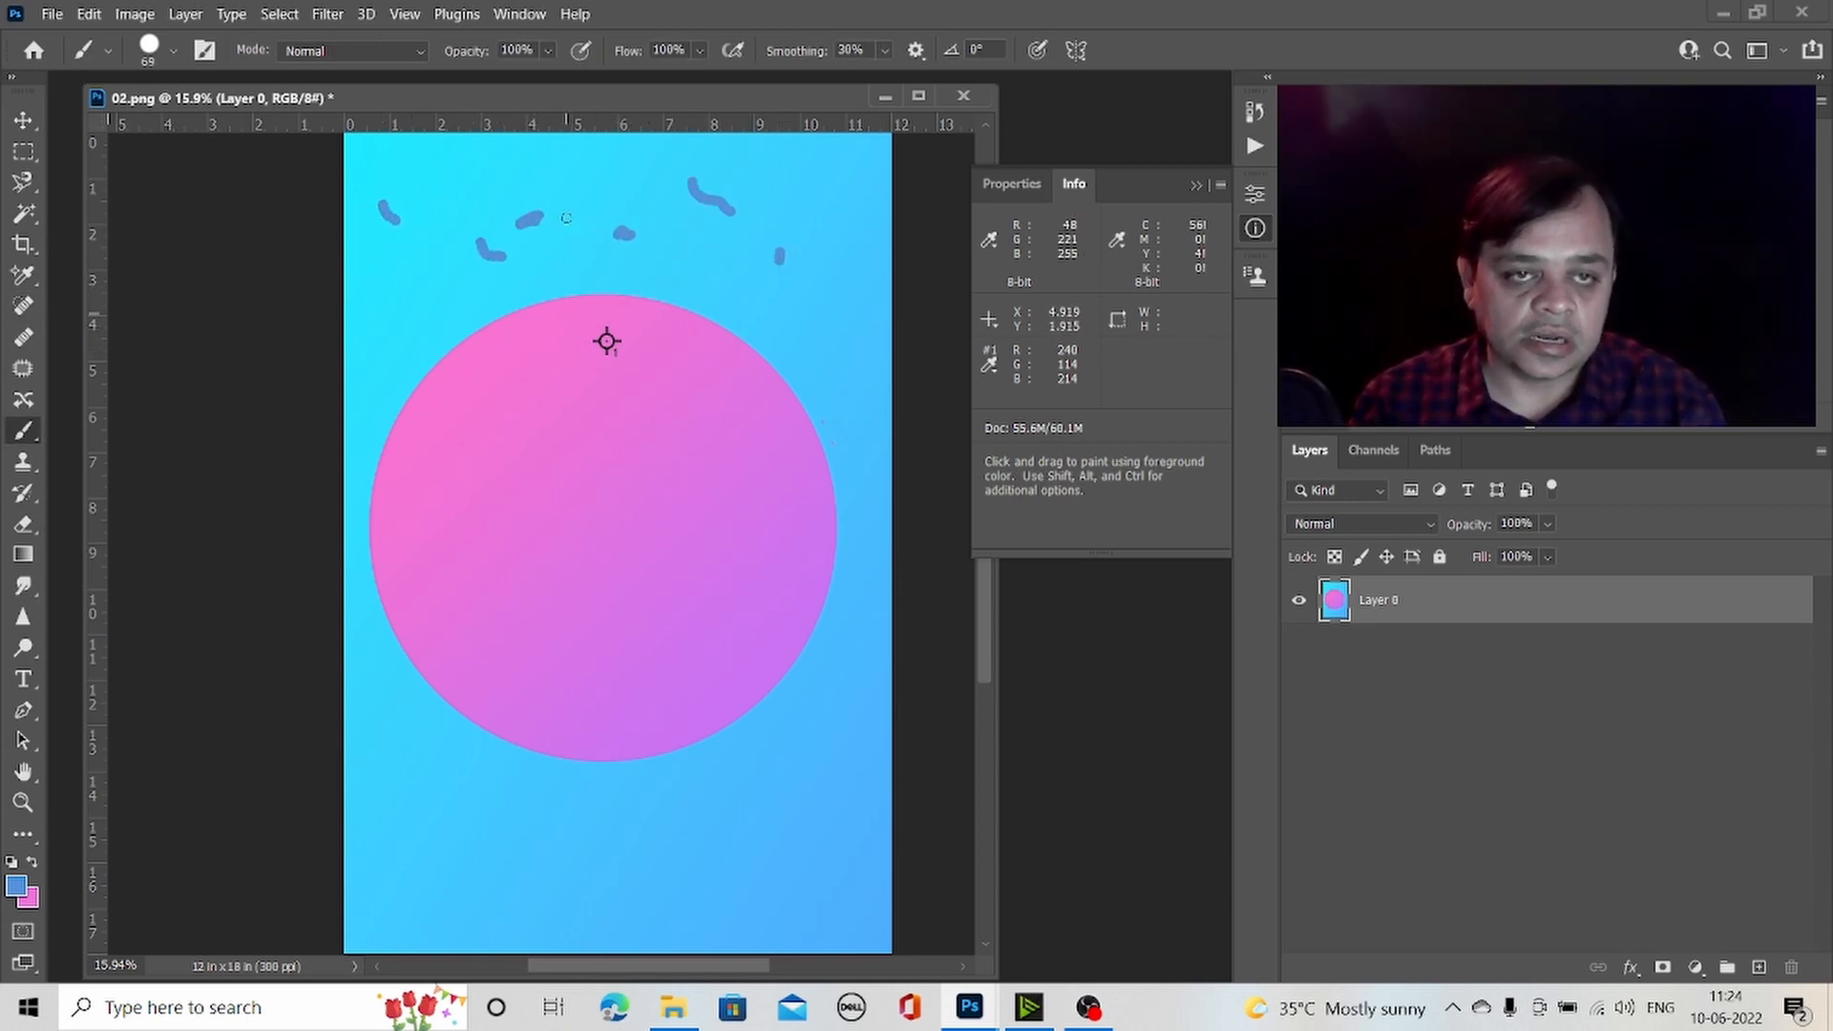
- Patch the area enclosing all the blue marks with clean background from below the circle, and deselect it
left_click(23, 369)
mouse_move(812, 229)
left_mouse_down()
mouse_move(704, 168)
mouse_move(414, 174)
mouse_move(368, 209)
mouse_move(374, 244)
mouse_move(434, 269)
mouse_move(819, 285)
left_mouse_up()
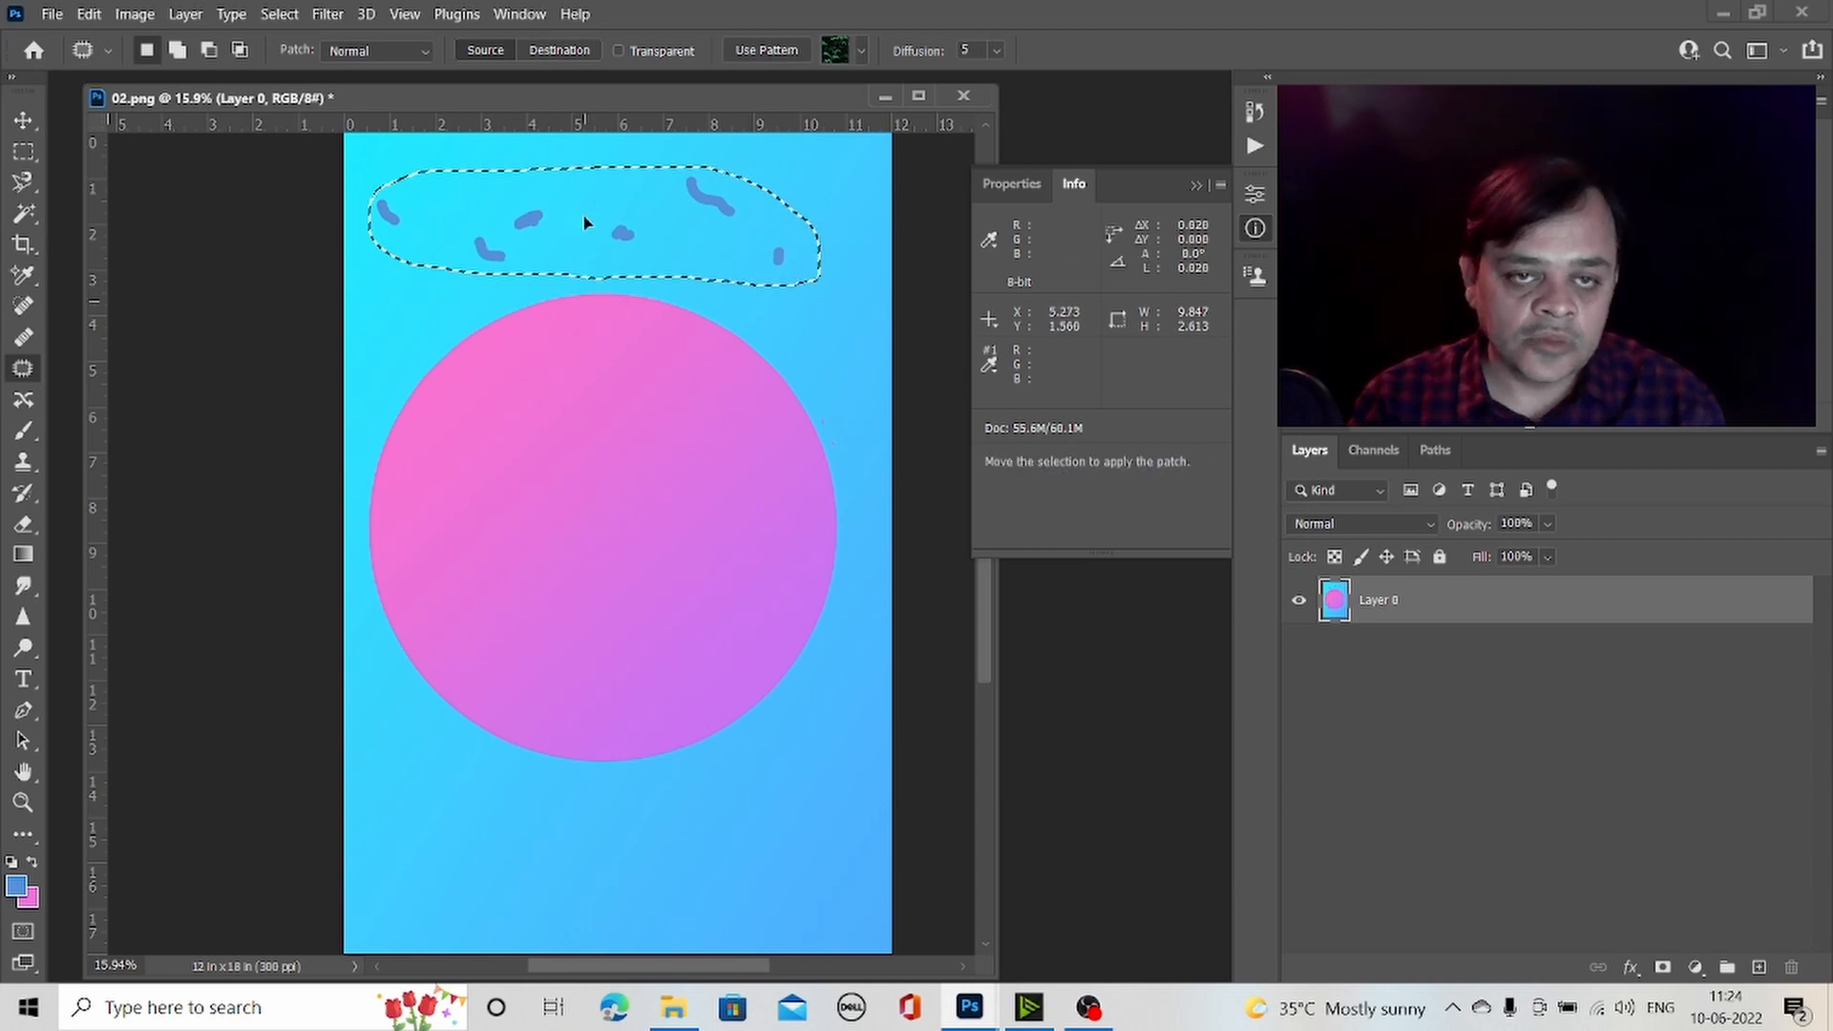
left_click_drag(594, 210, 620, 835)
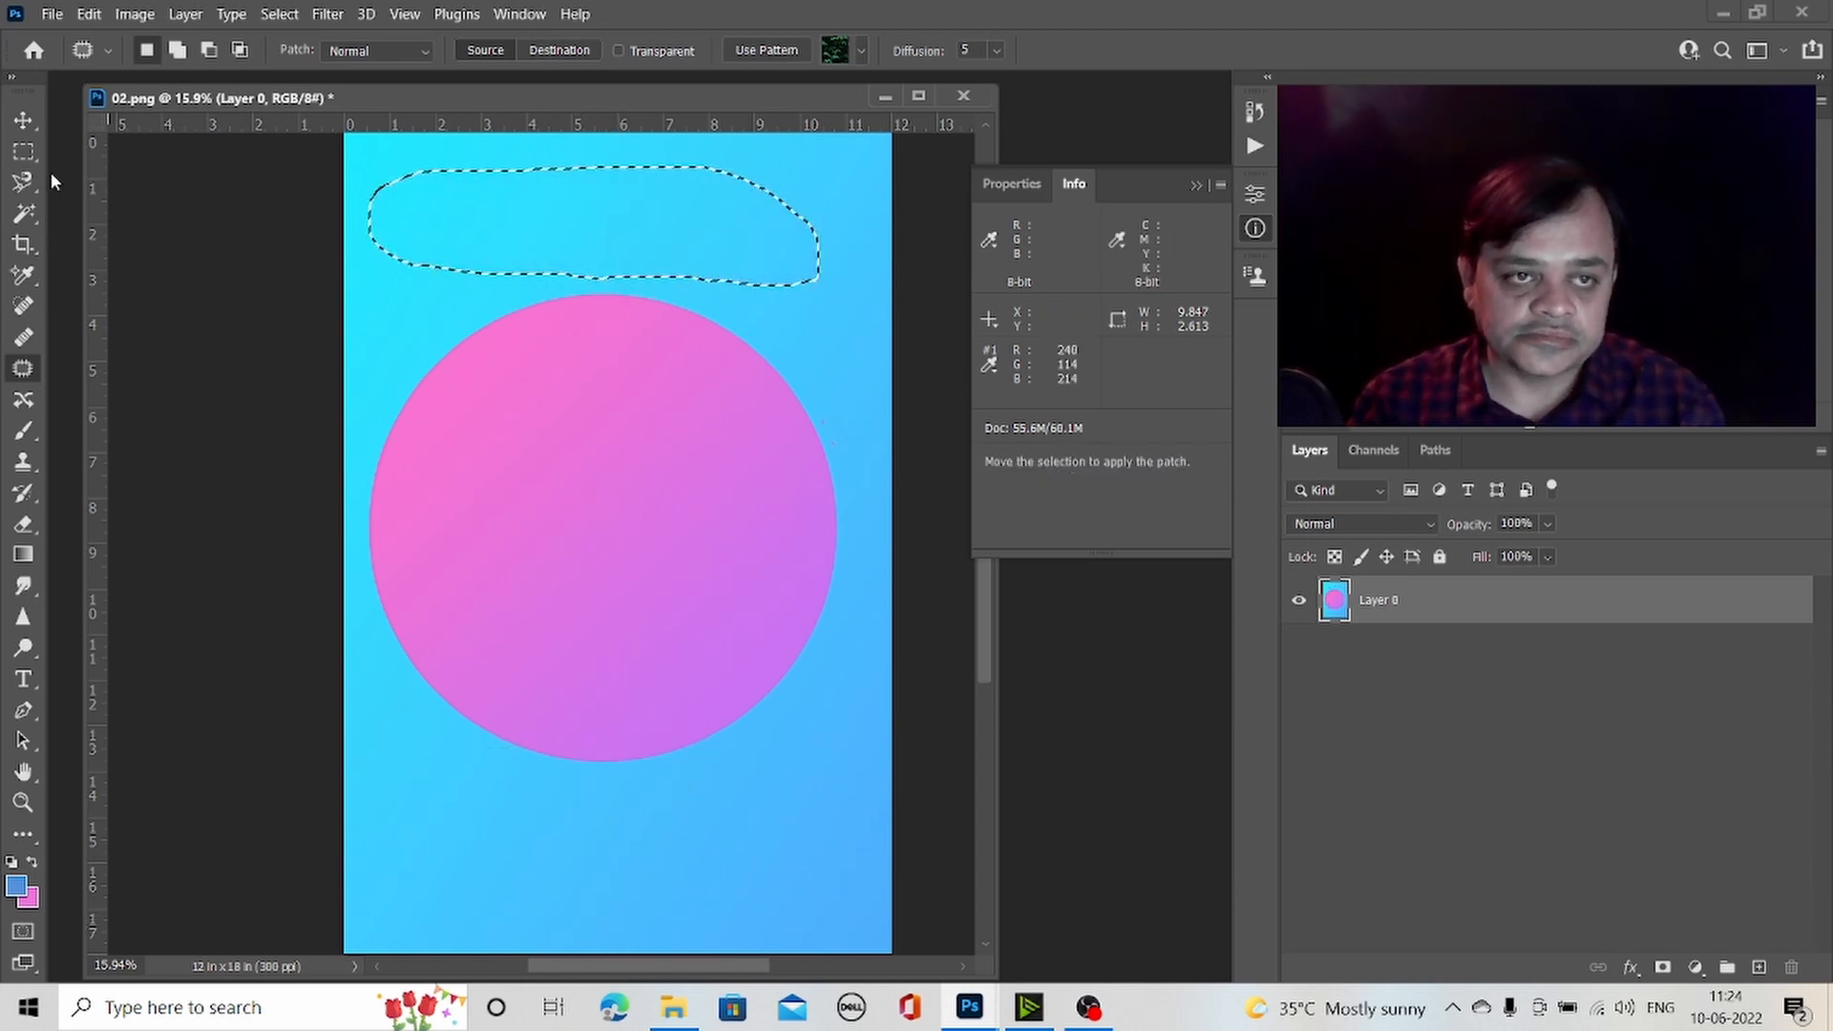
left_click(22, 160)
left_click(520, 258)
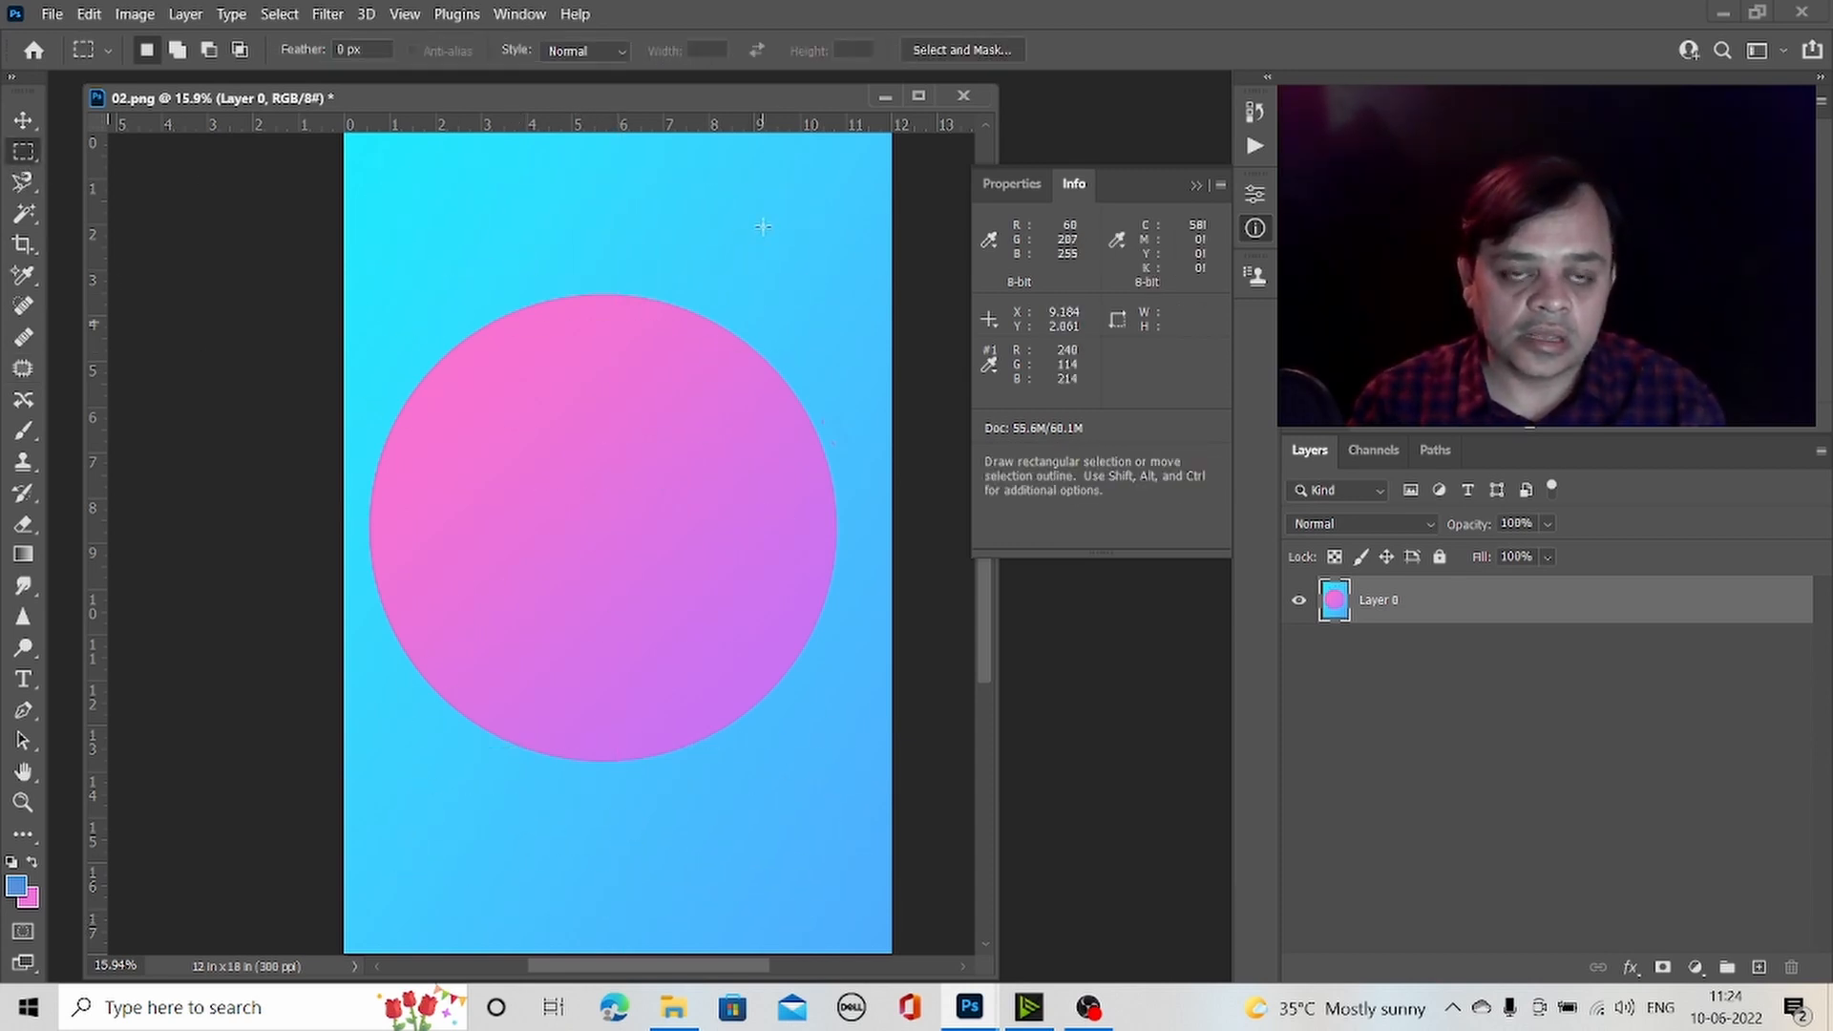
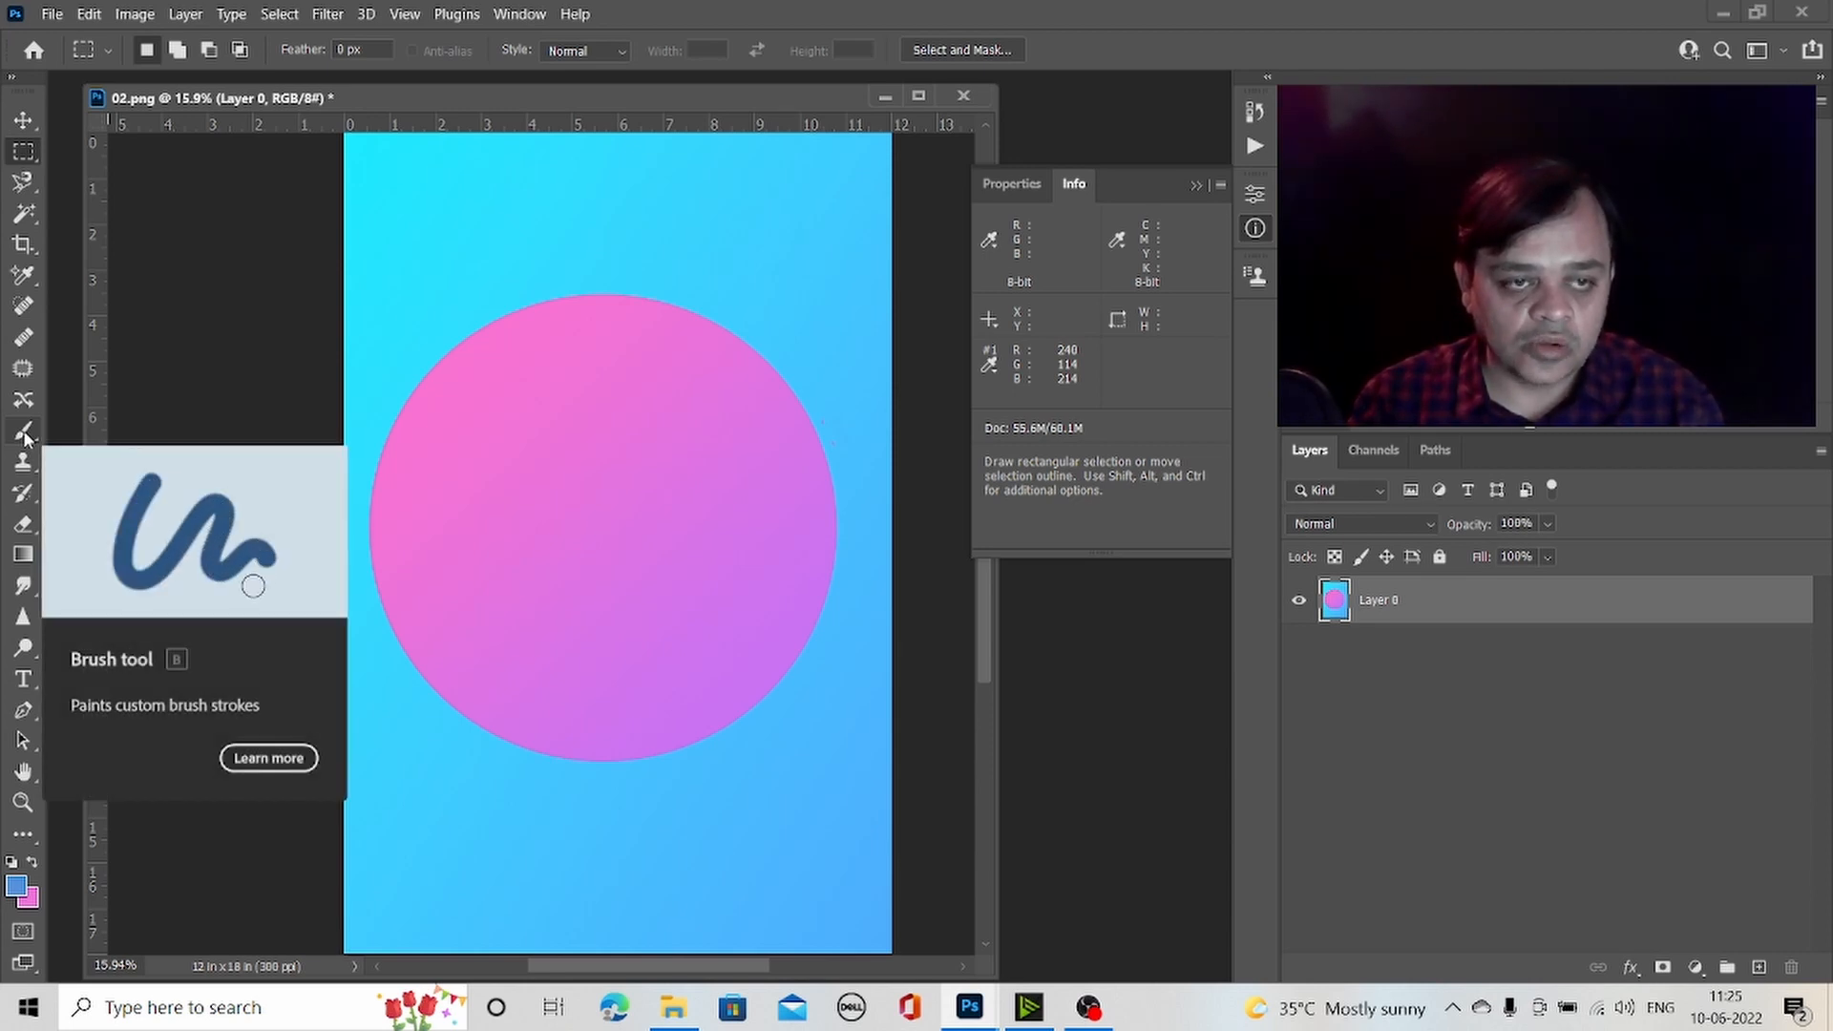
- Show the tools grouped with the Brush and activate the Brush tool
left_click_drag(25, 437, 66, 452)
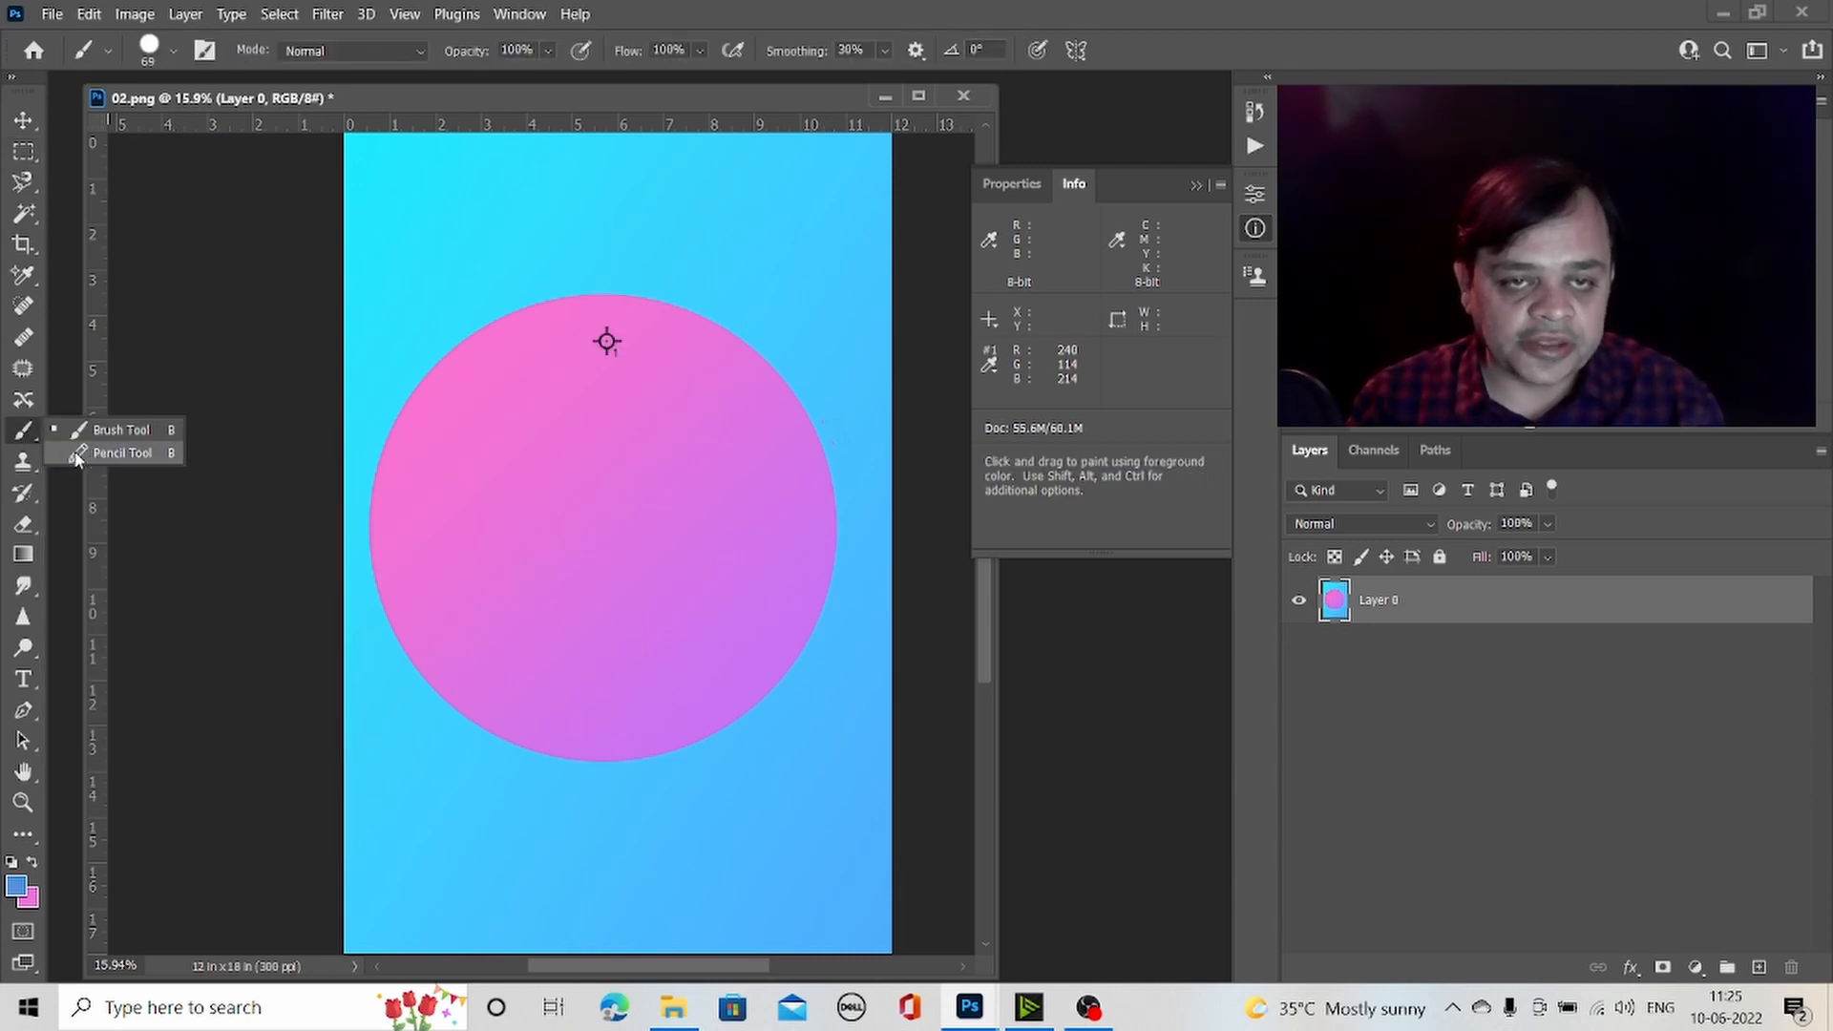
left_click(17, 436)
right_click(17, 436)
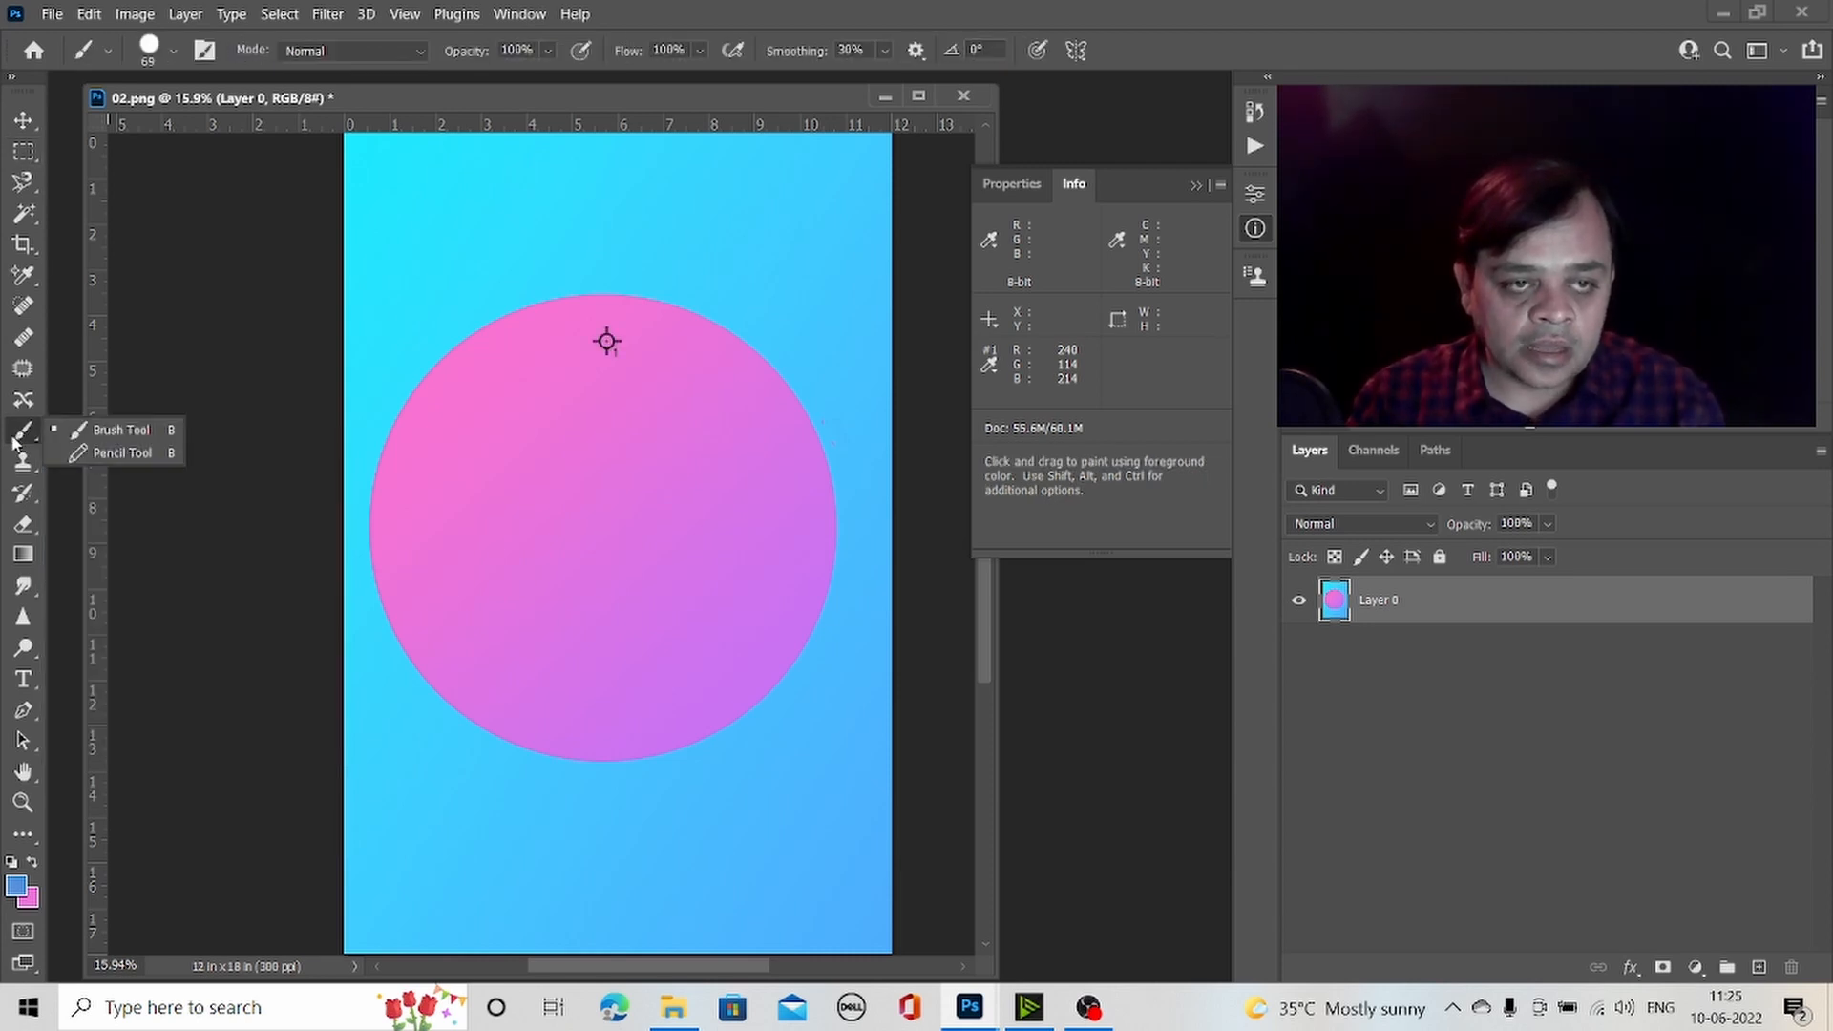
left_click(76, 435)
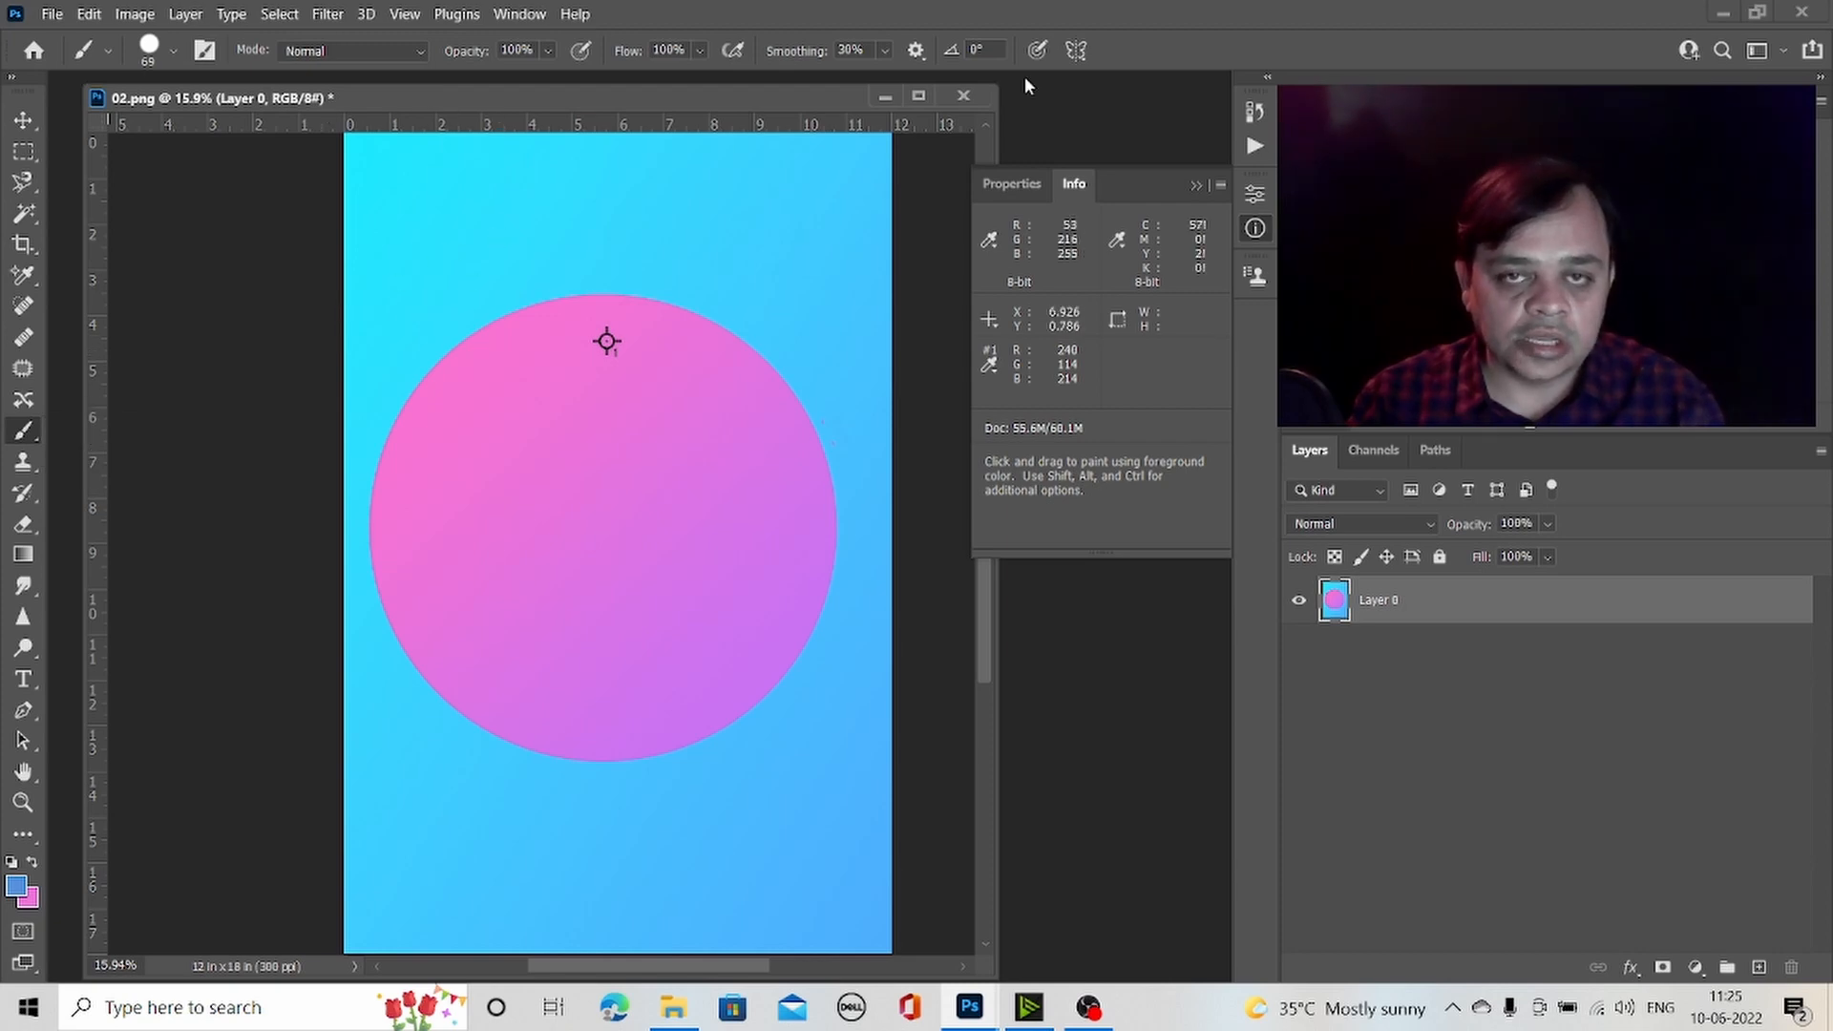
- Close 02.png without saving and open the blank 02.jpg from the recent files, undoing the stray blue dab
left_click(964, 96)
left_click(953, 394)
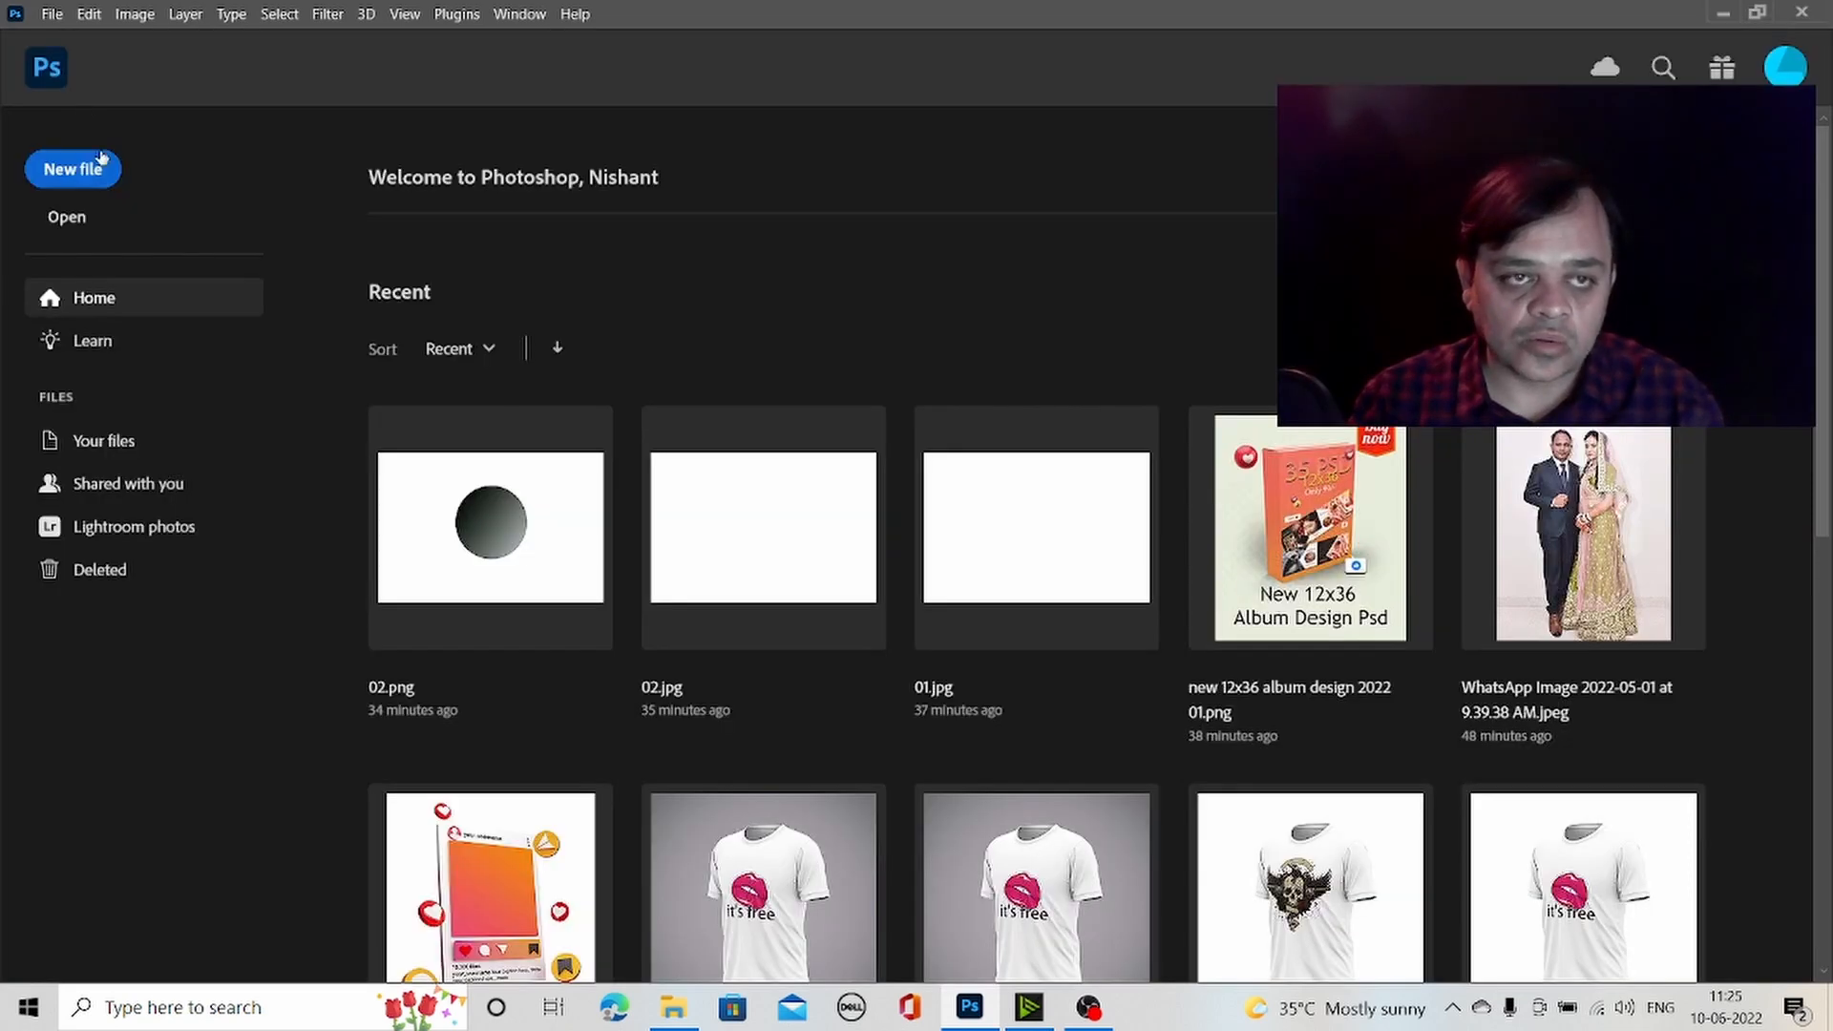
left_click(818, 493)
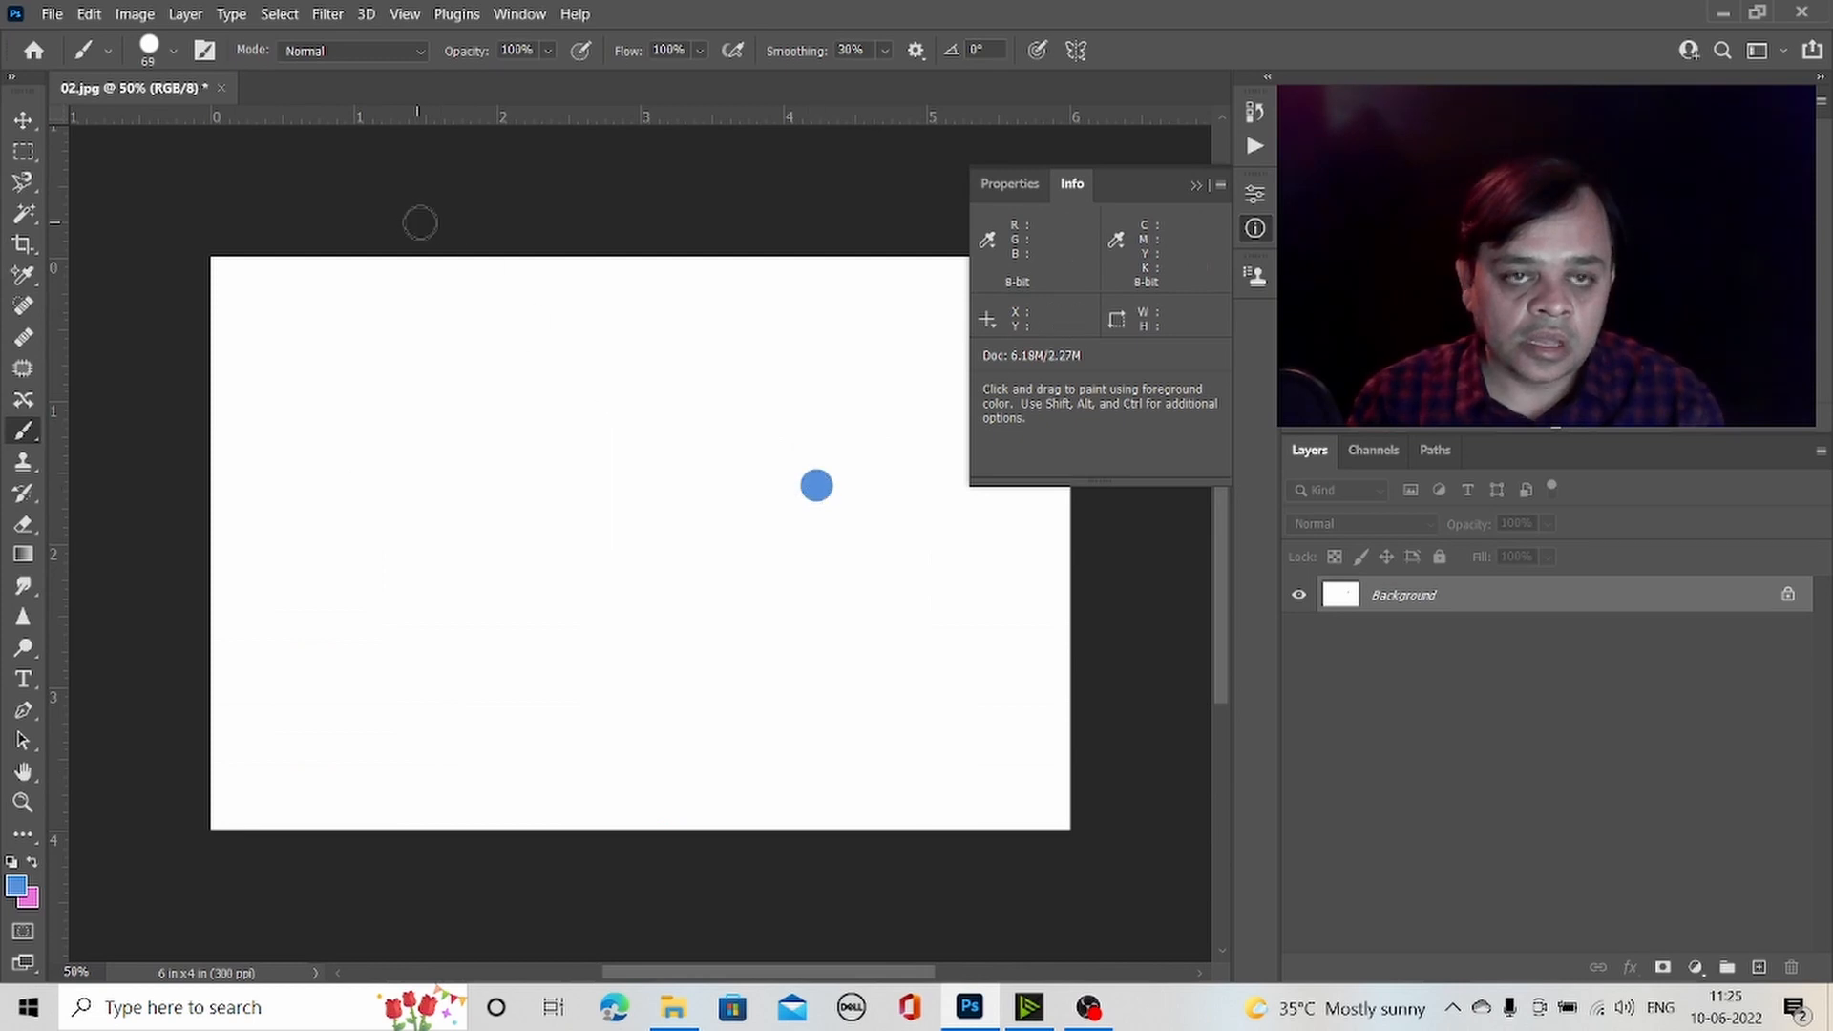
key("ctrl+z")
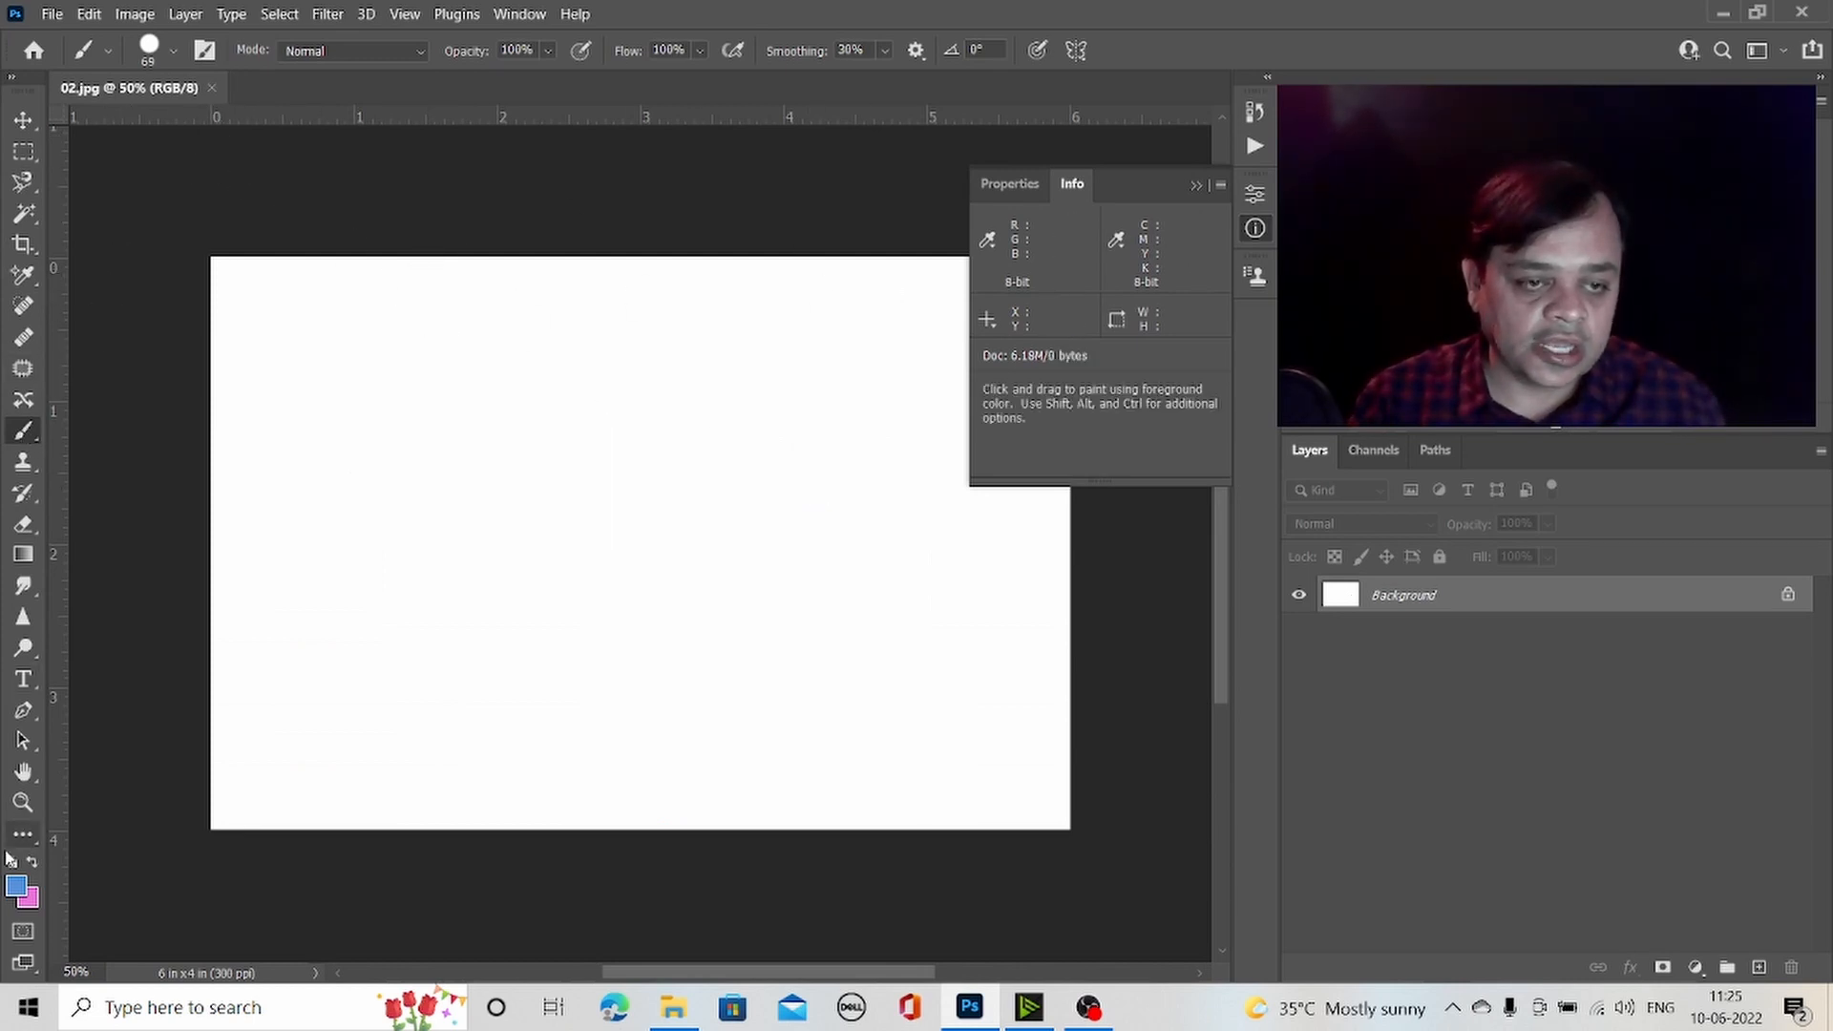
- Paint a long curving blue test stroke across the white canvas and undo it
mouse_move(363, 475)
left_mouse_down()
mouse_move(453, 458)
mouse_move(463, 538)
mouse_move(581, 618)
mouse_move(700, 548)
mouse_move(653, 425)
mouse_move(575, 407)
mouse_move(715, 376)
mouse_move(818, 499)
mouse_move(722, 674)
mouse_move(619, 636)
left_mouse_up()
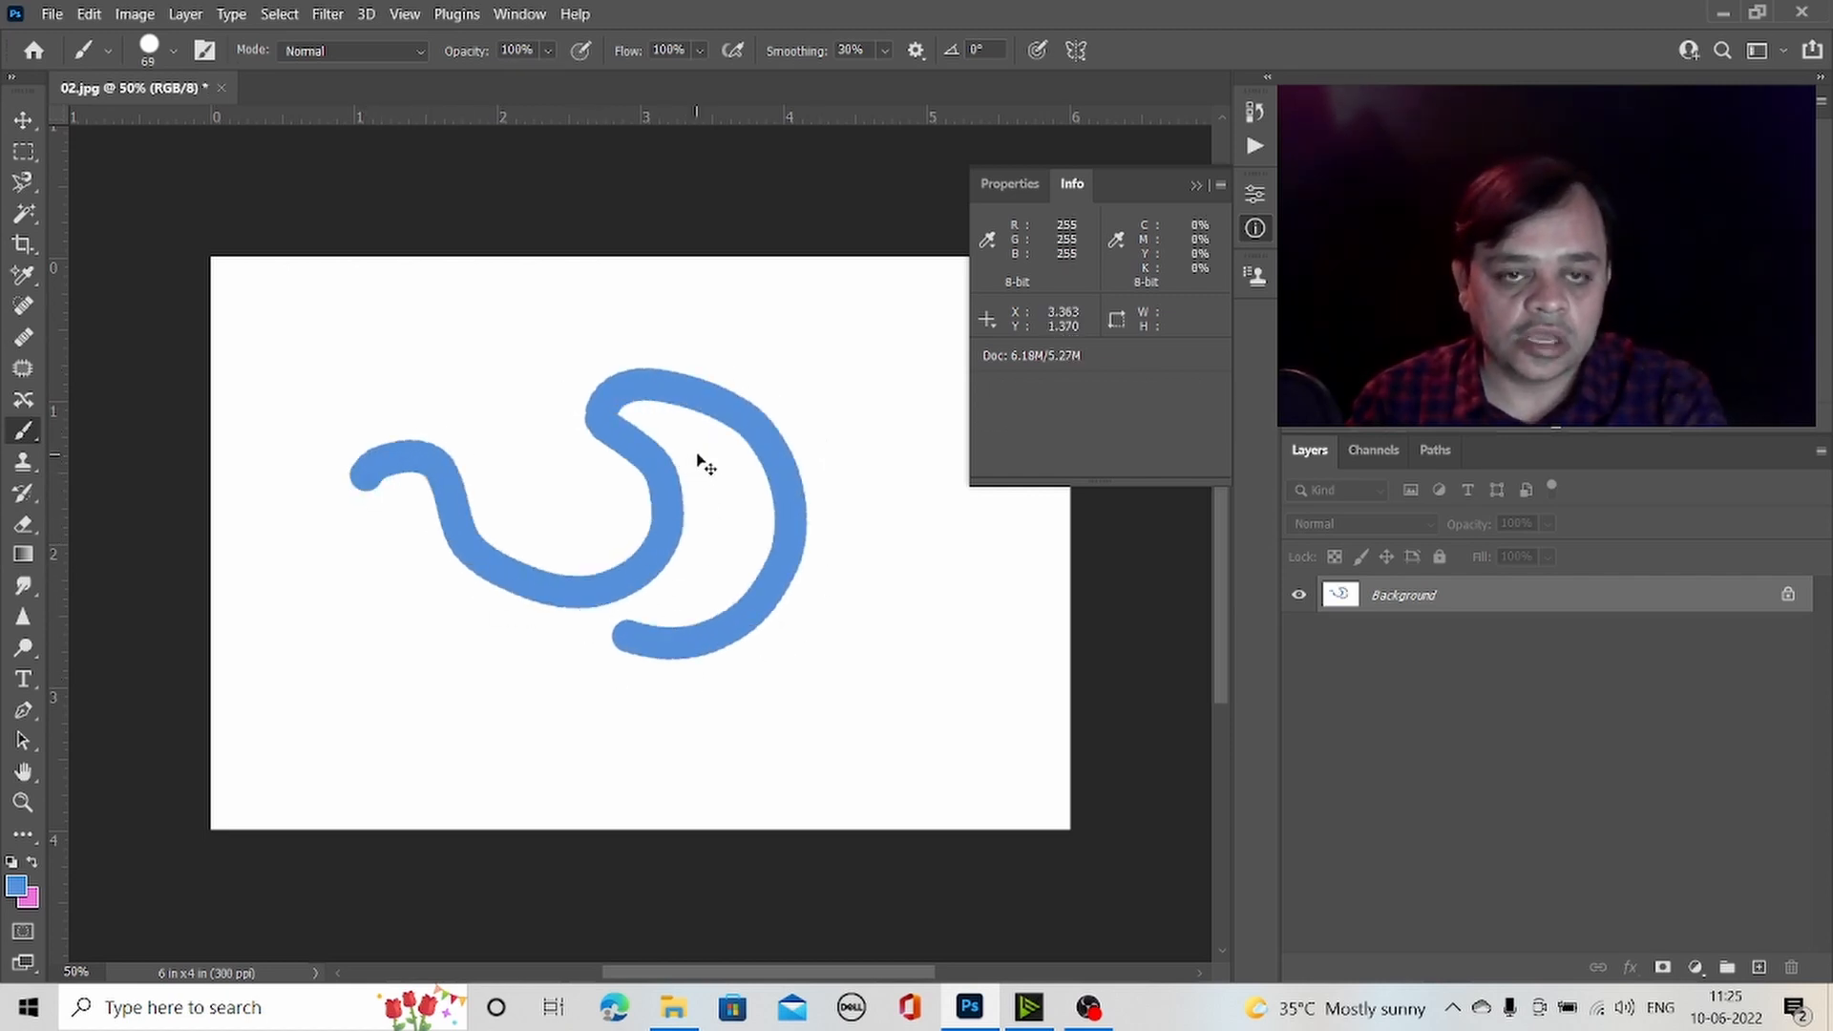
key("ctrl+z")
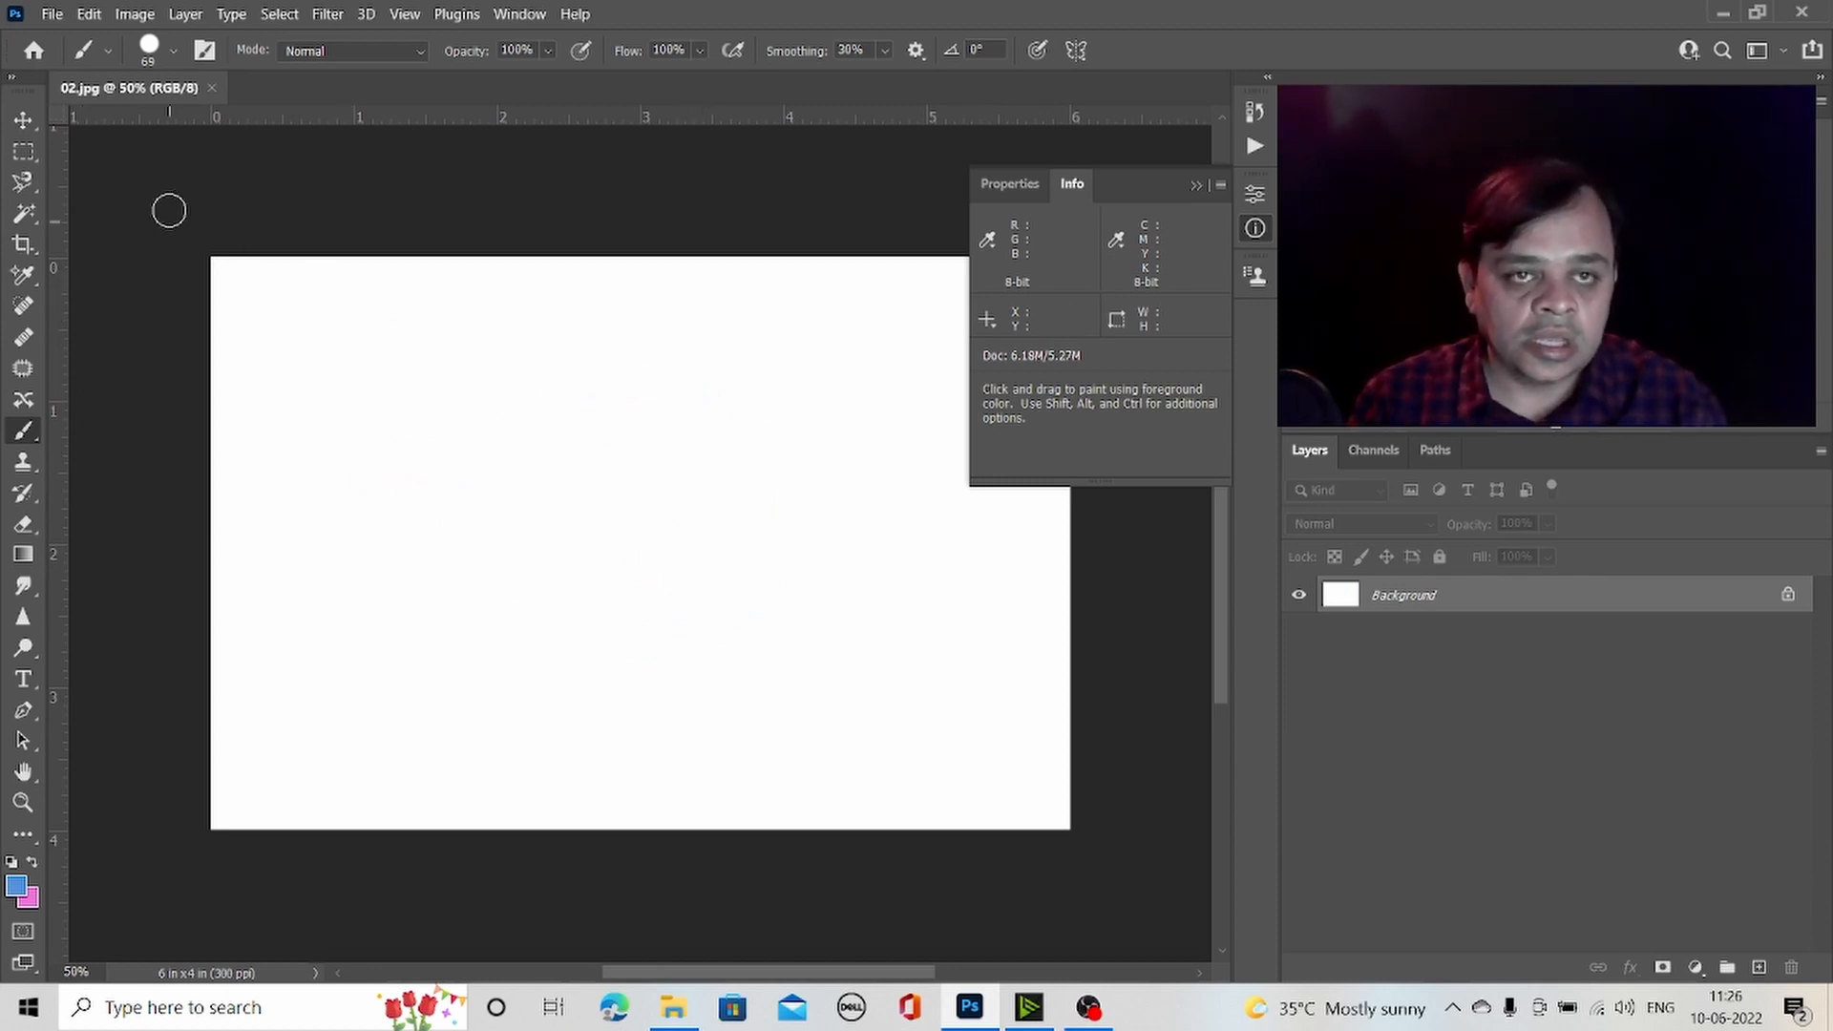
- Choose the KYLE Ultimate Pencil Hard preset from Dry Media Brushes and draw a thin blue zigzag on the canvas
left_click(174, 50)
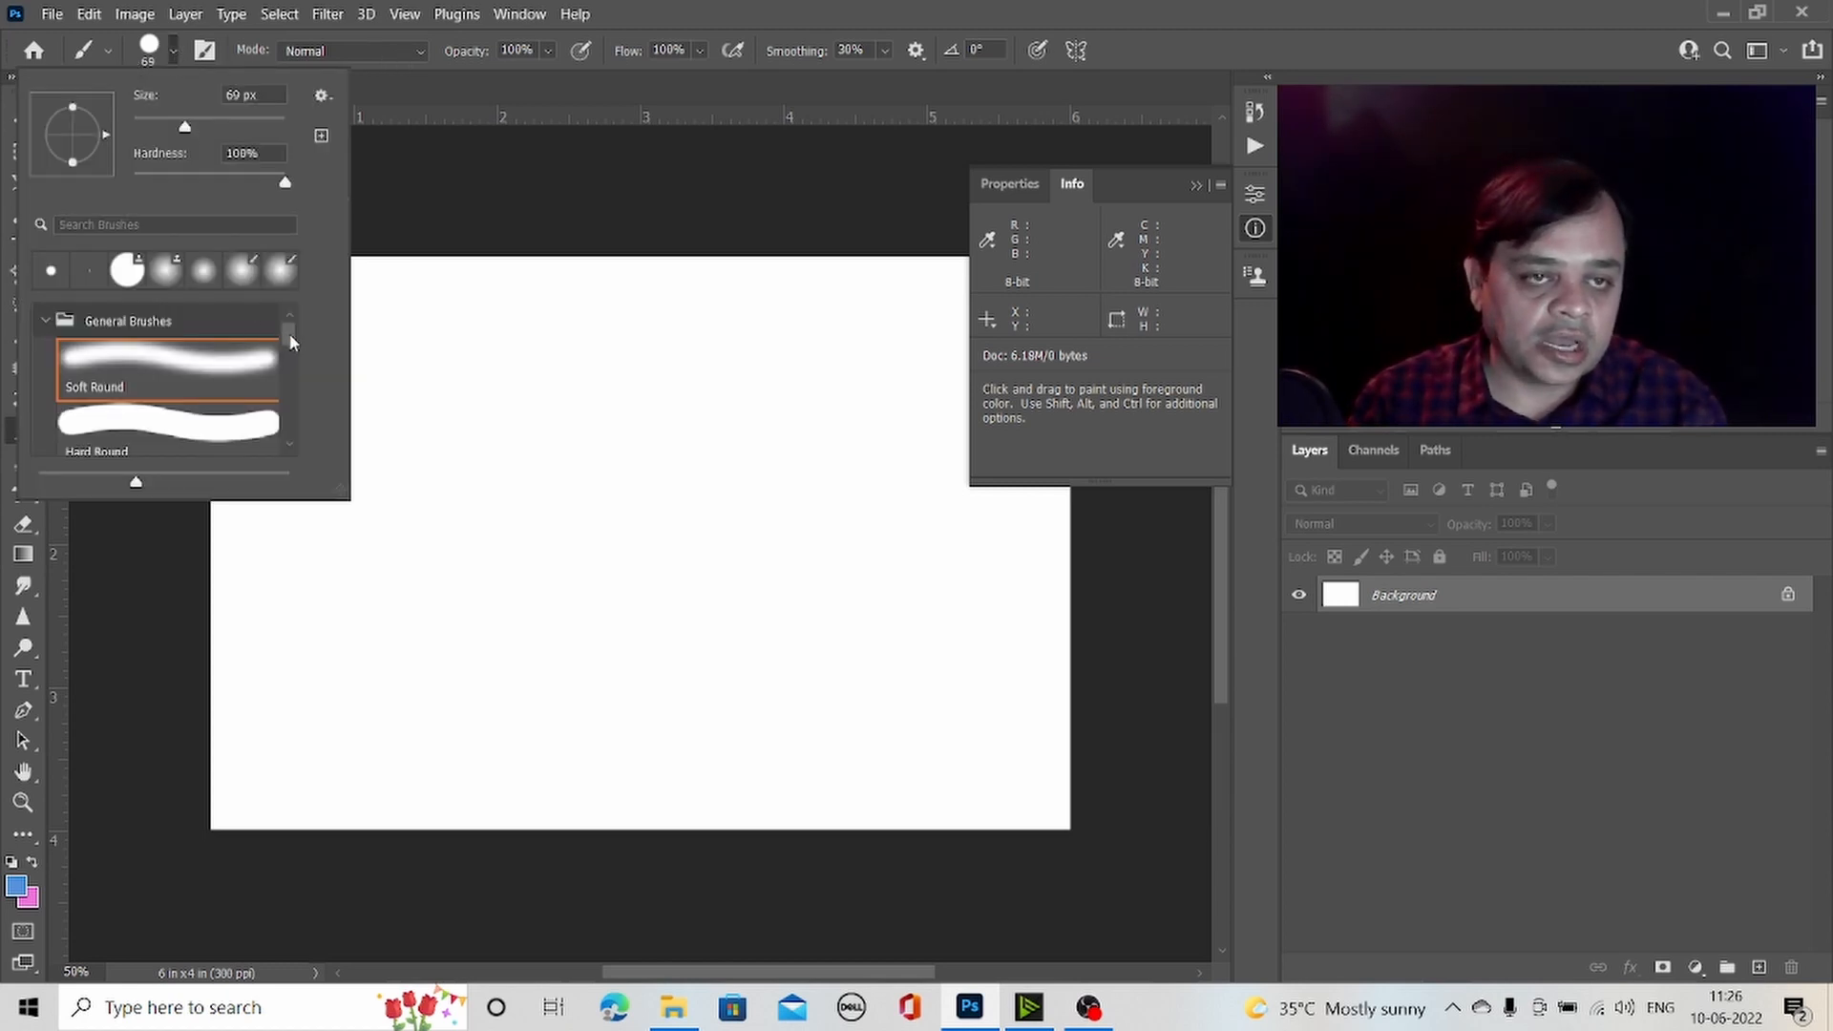
mouse_move(291, 342)
left_mouse_down()
mouse_move(299, 442)
mouse_move(304, 293)
mouse_move(292, 445)
mouse_move(297, 286)
left_mouse_up()
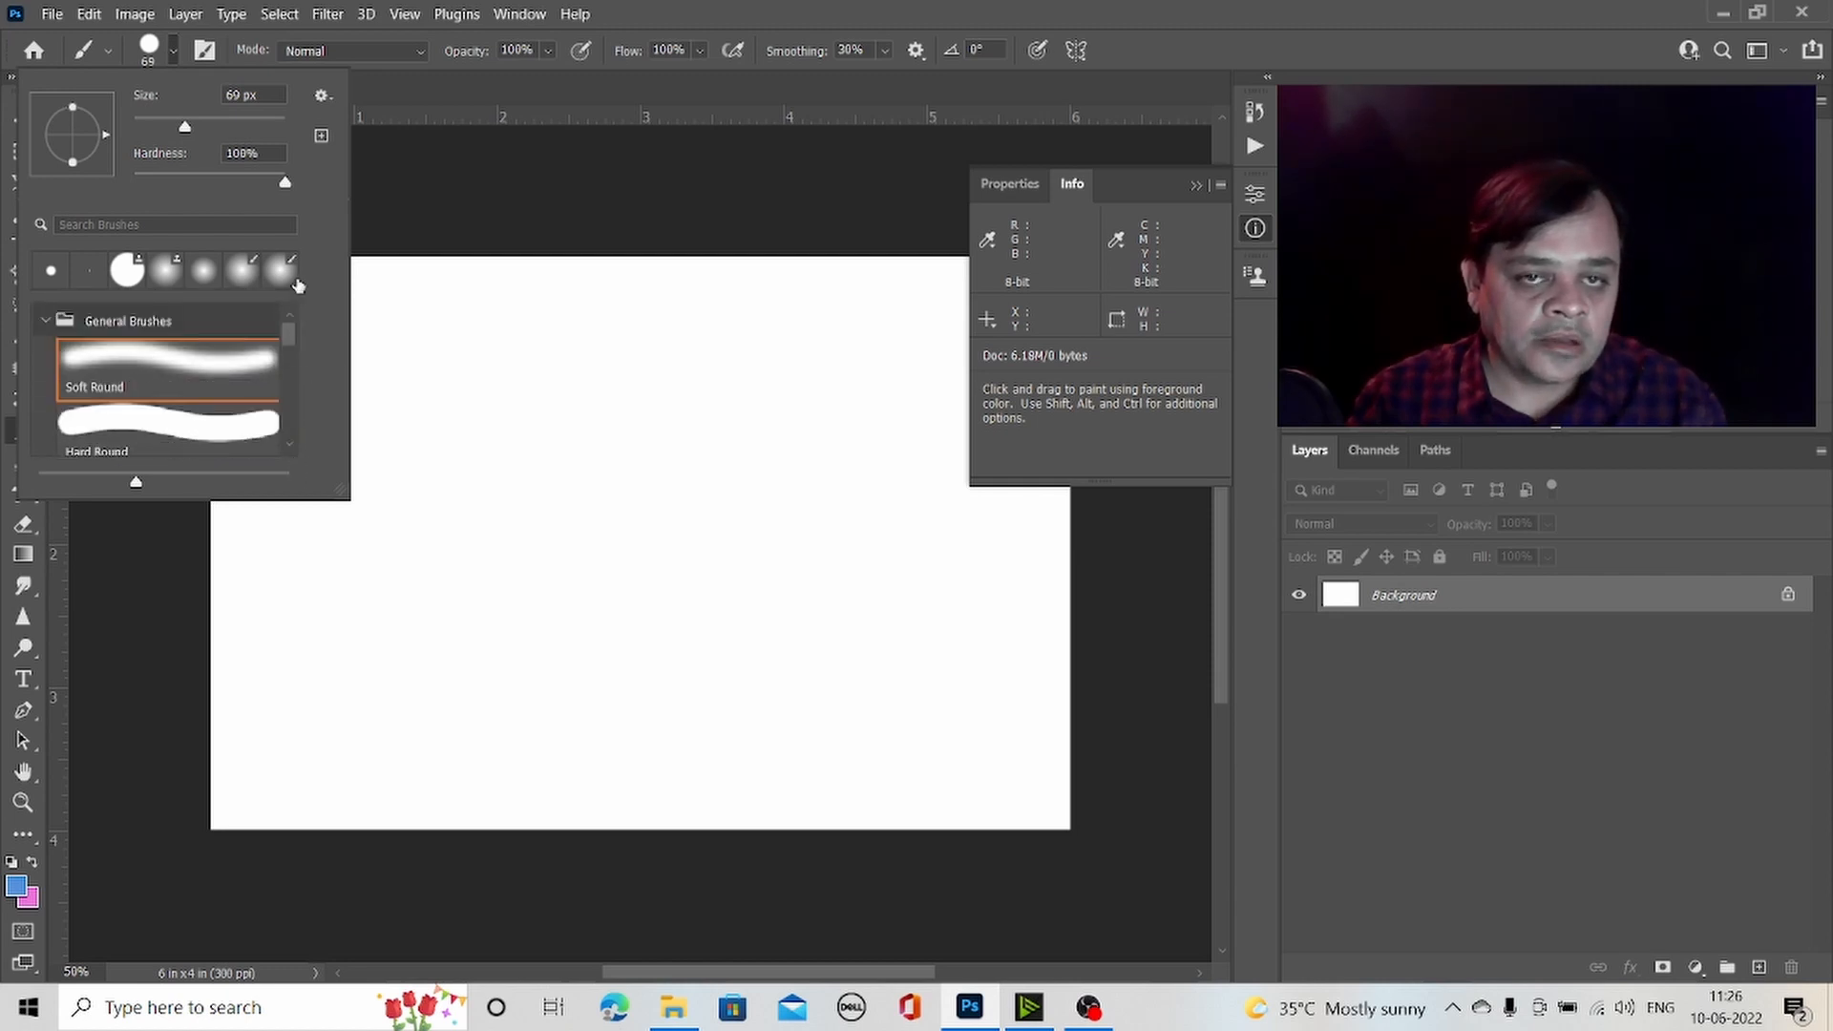
left_click(52, 320)
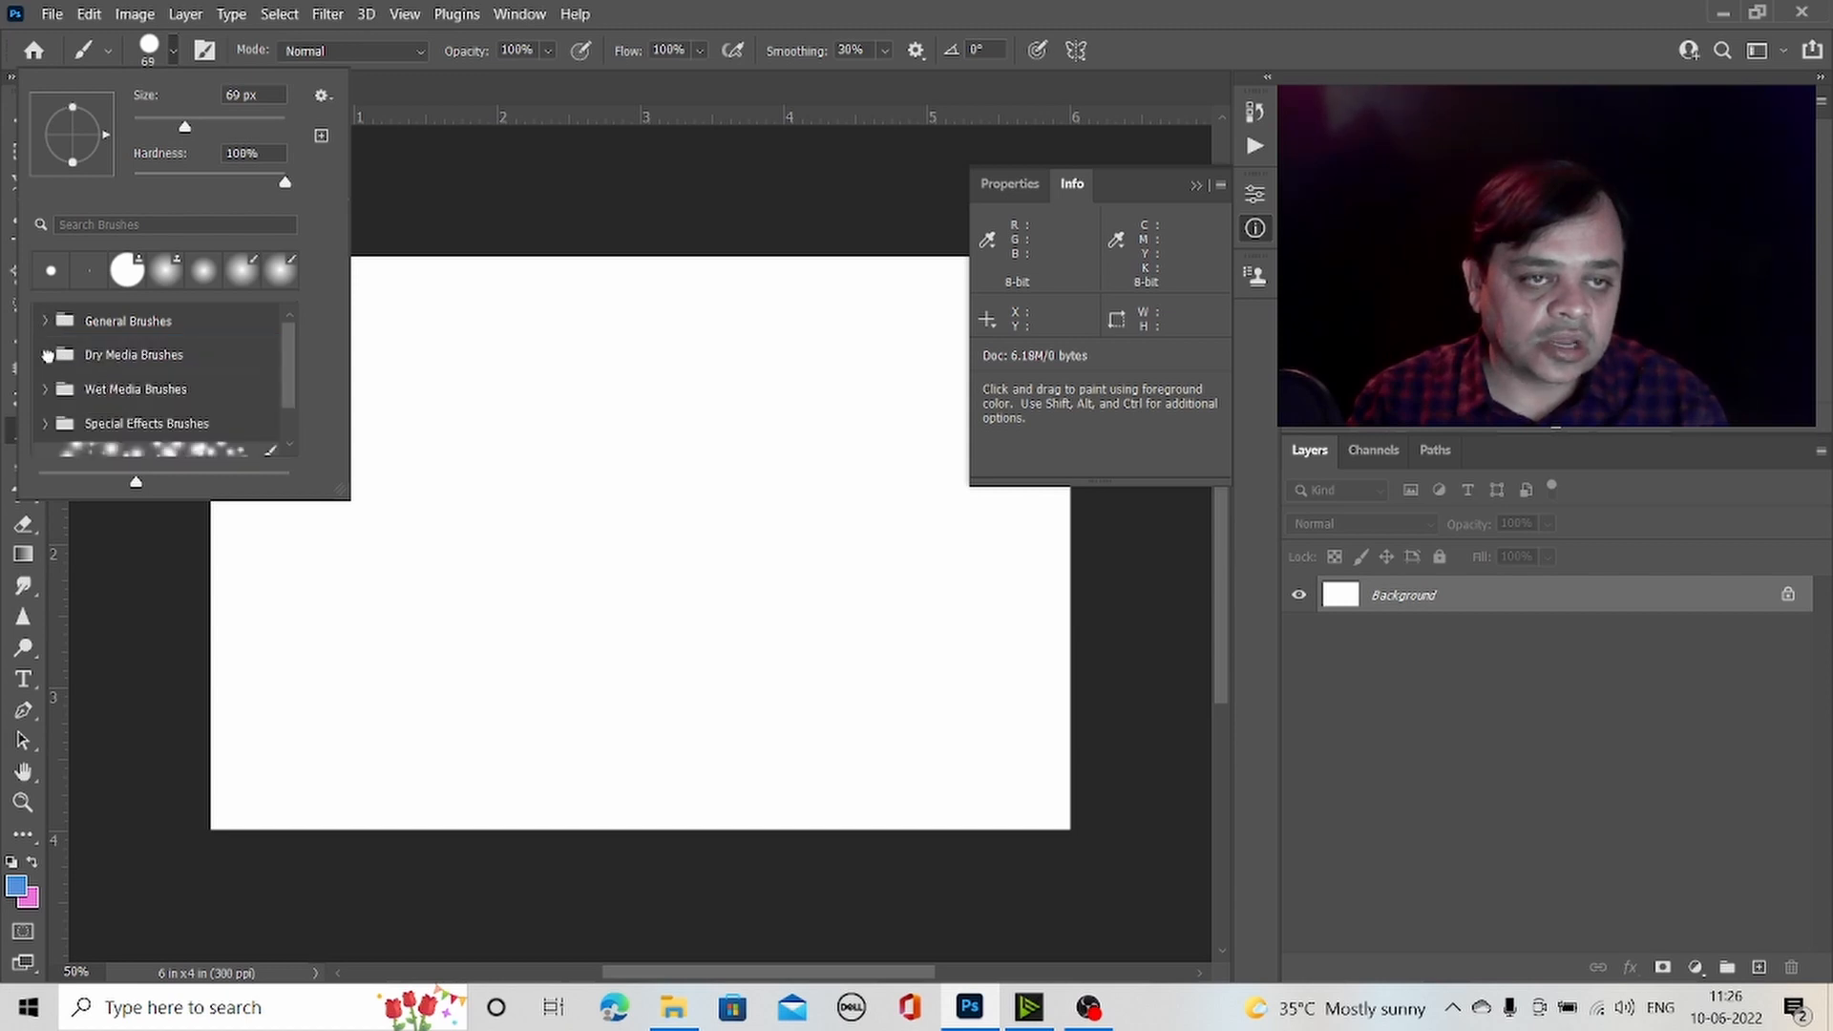
left_click(46, 355)
left_click(132, 387)
mouse_move(522, 402)
left_mouse_down()
mouse_move(545, 437)
mouse_move(663, 450)
mouse_move(574, 546)
mouse_move(674, 506)
left_mouse_up()
- Switch to the charcoal-textured brush at 117 px and scribble broad blue strokes diagonally across the canvas
right_click(681, 498)
left_click_drag(821, 555, 894, 556)
mouse_move(491, 535)
left_mouse_down()
mouse_move(449, 602)
mouse_move(857, 530)
mouse_move(837, 614)
left_mouse_up()
left_click_drag(419, 365, 377, 534)
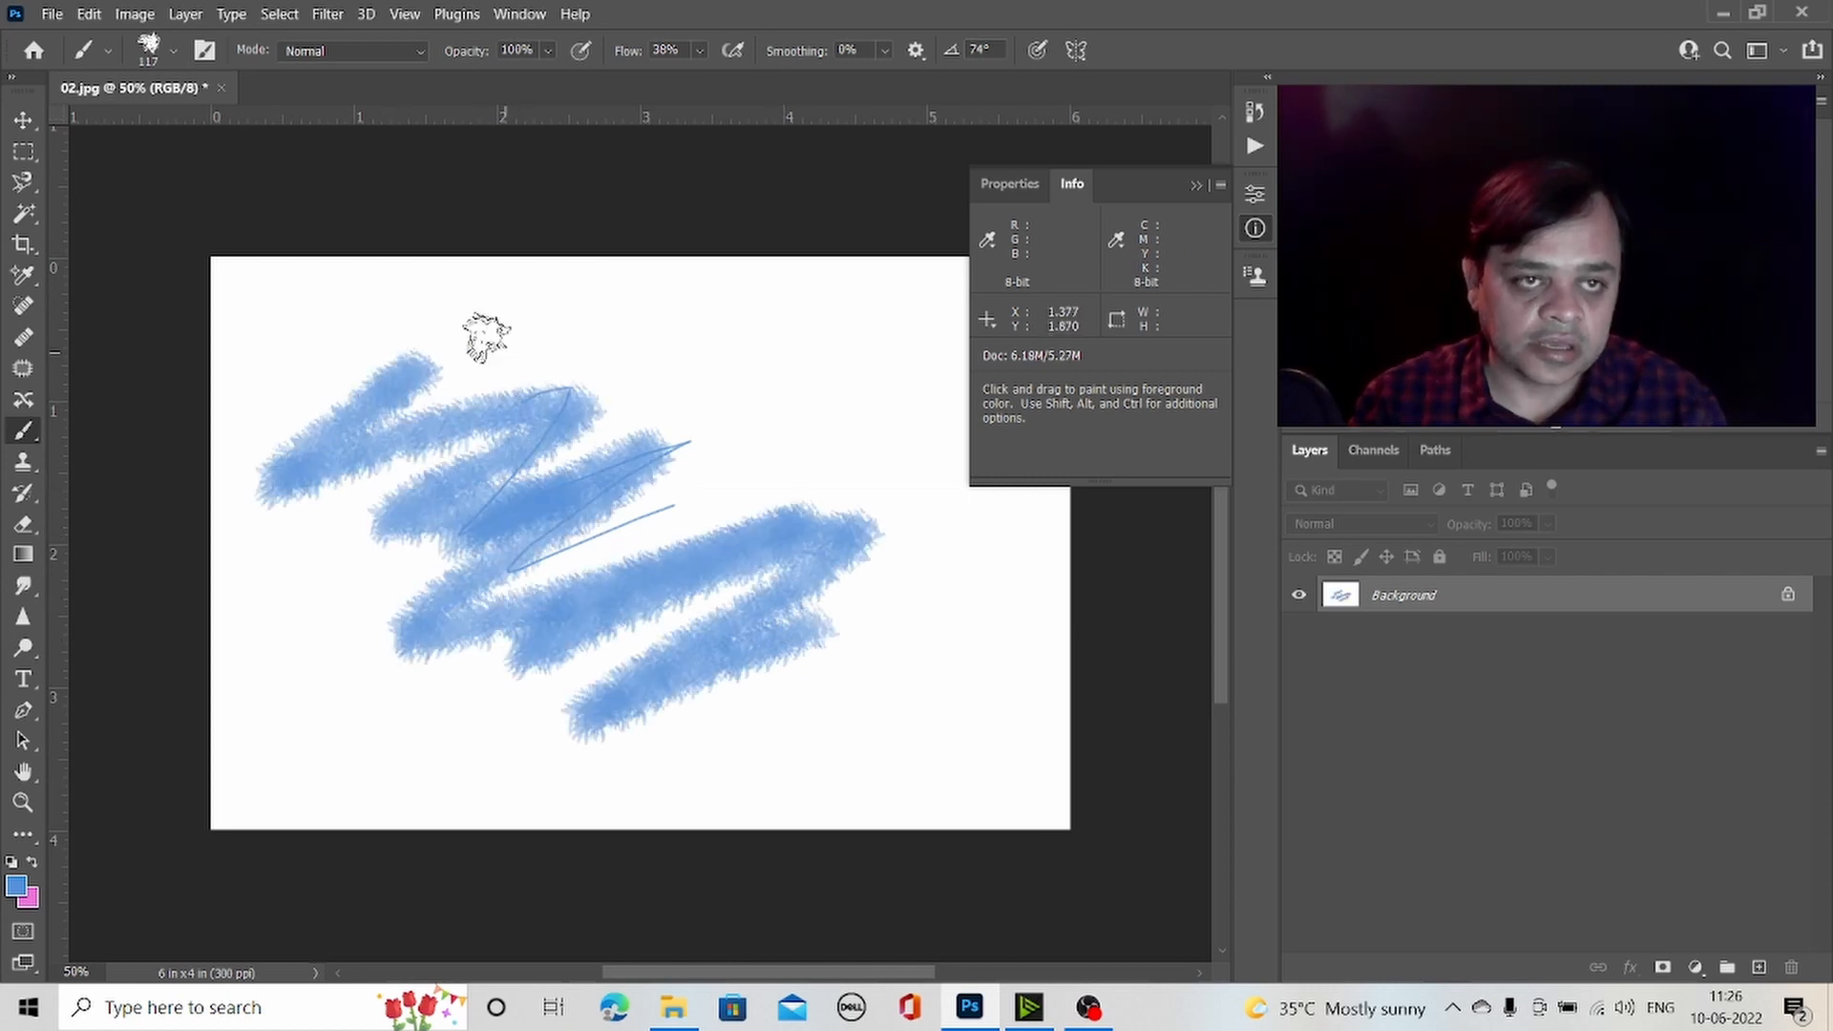
- Review the brush preset groups and the New Brush Preset options for the charcoal brush, cancelling without creating a preset
left_click(179, 49)
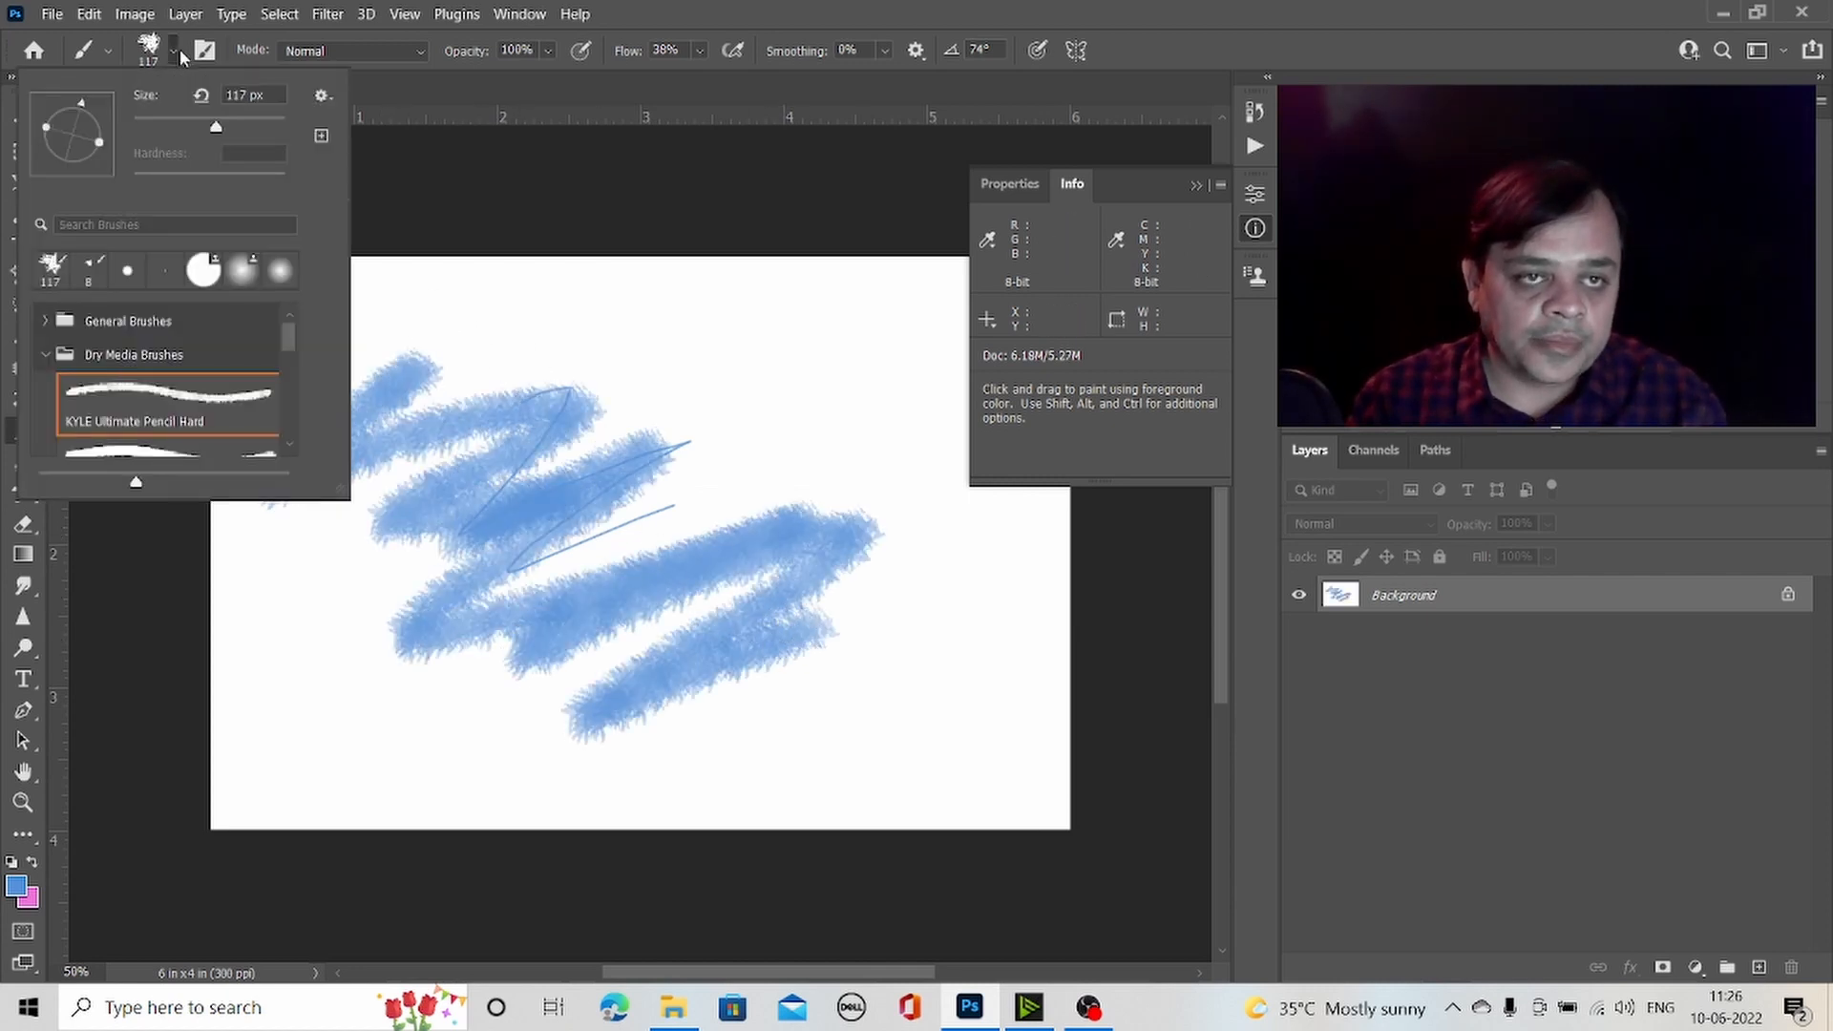
left_click(46, 355)
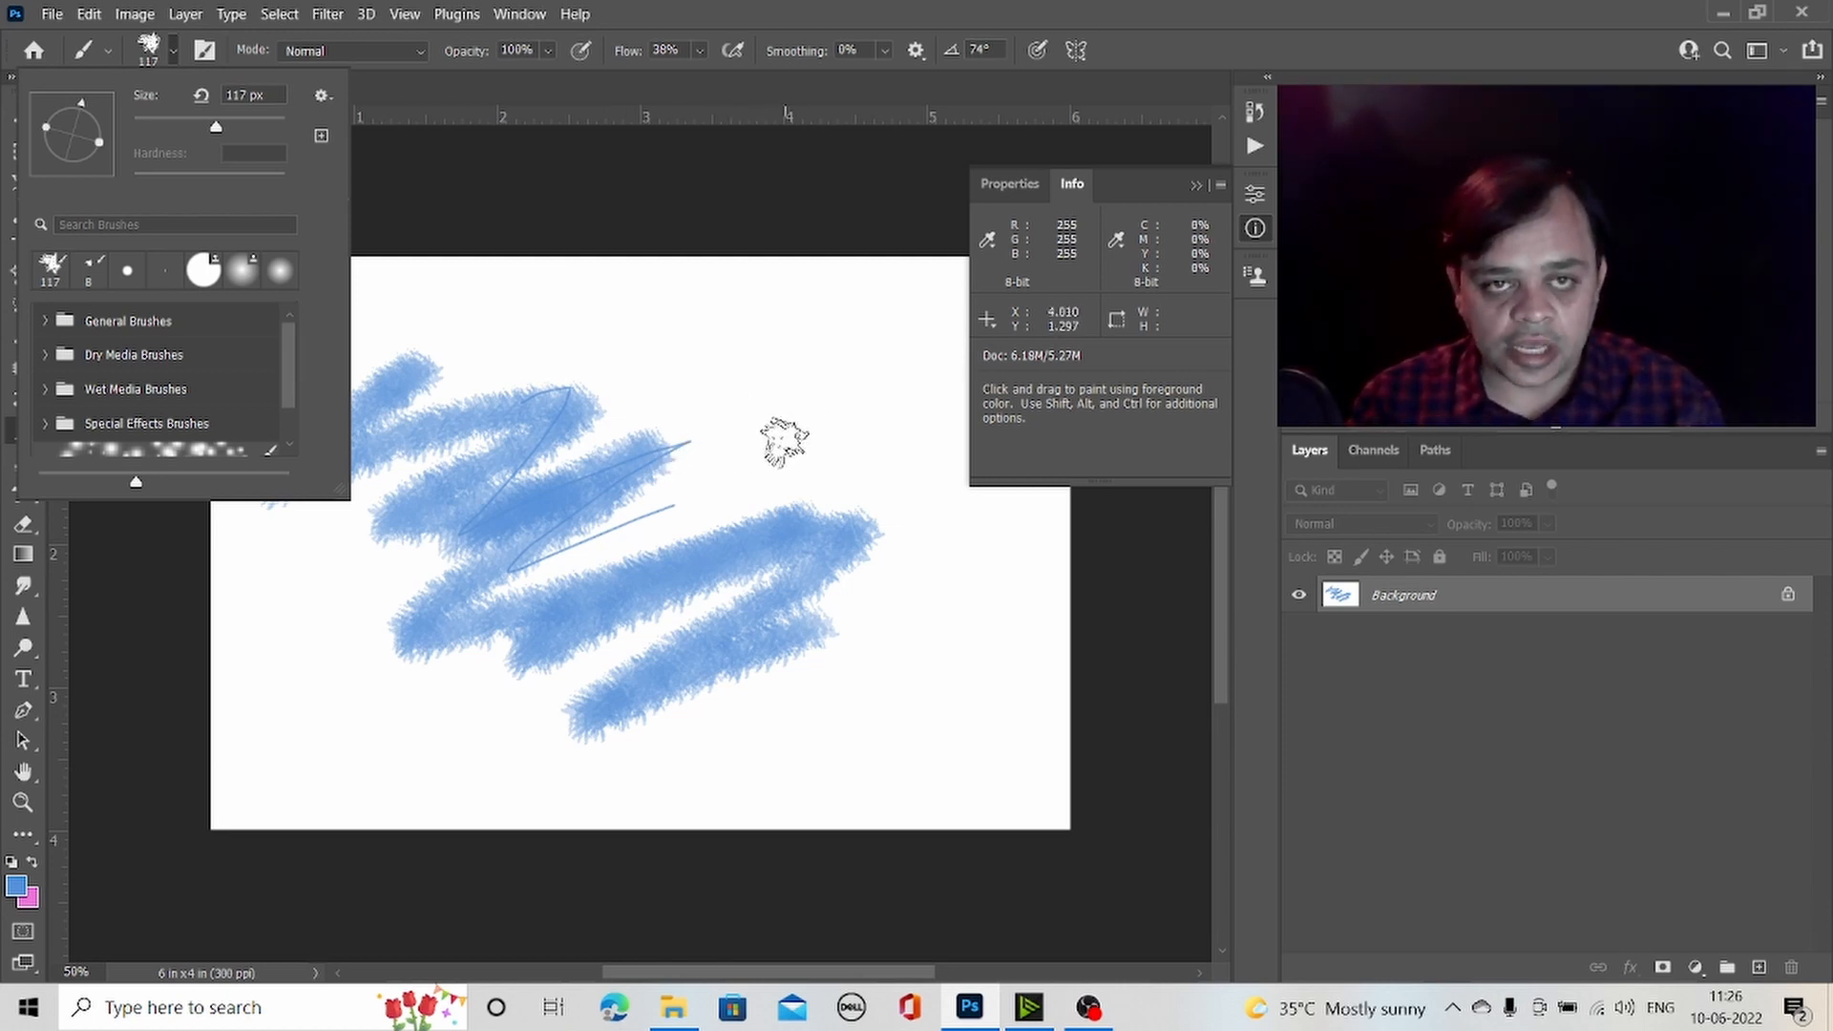
left_click(322, 96)
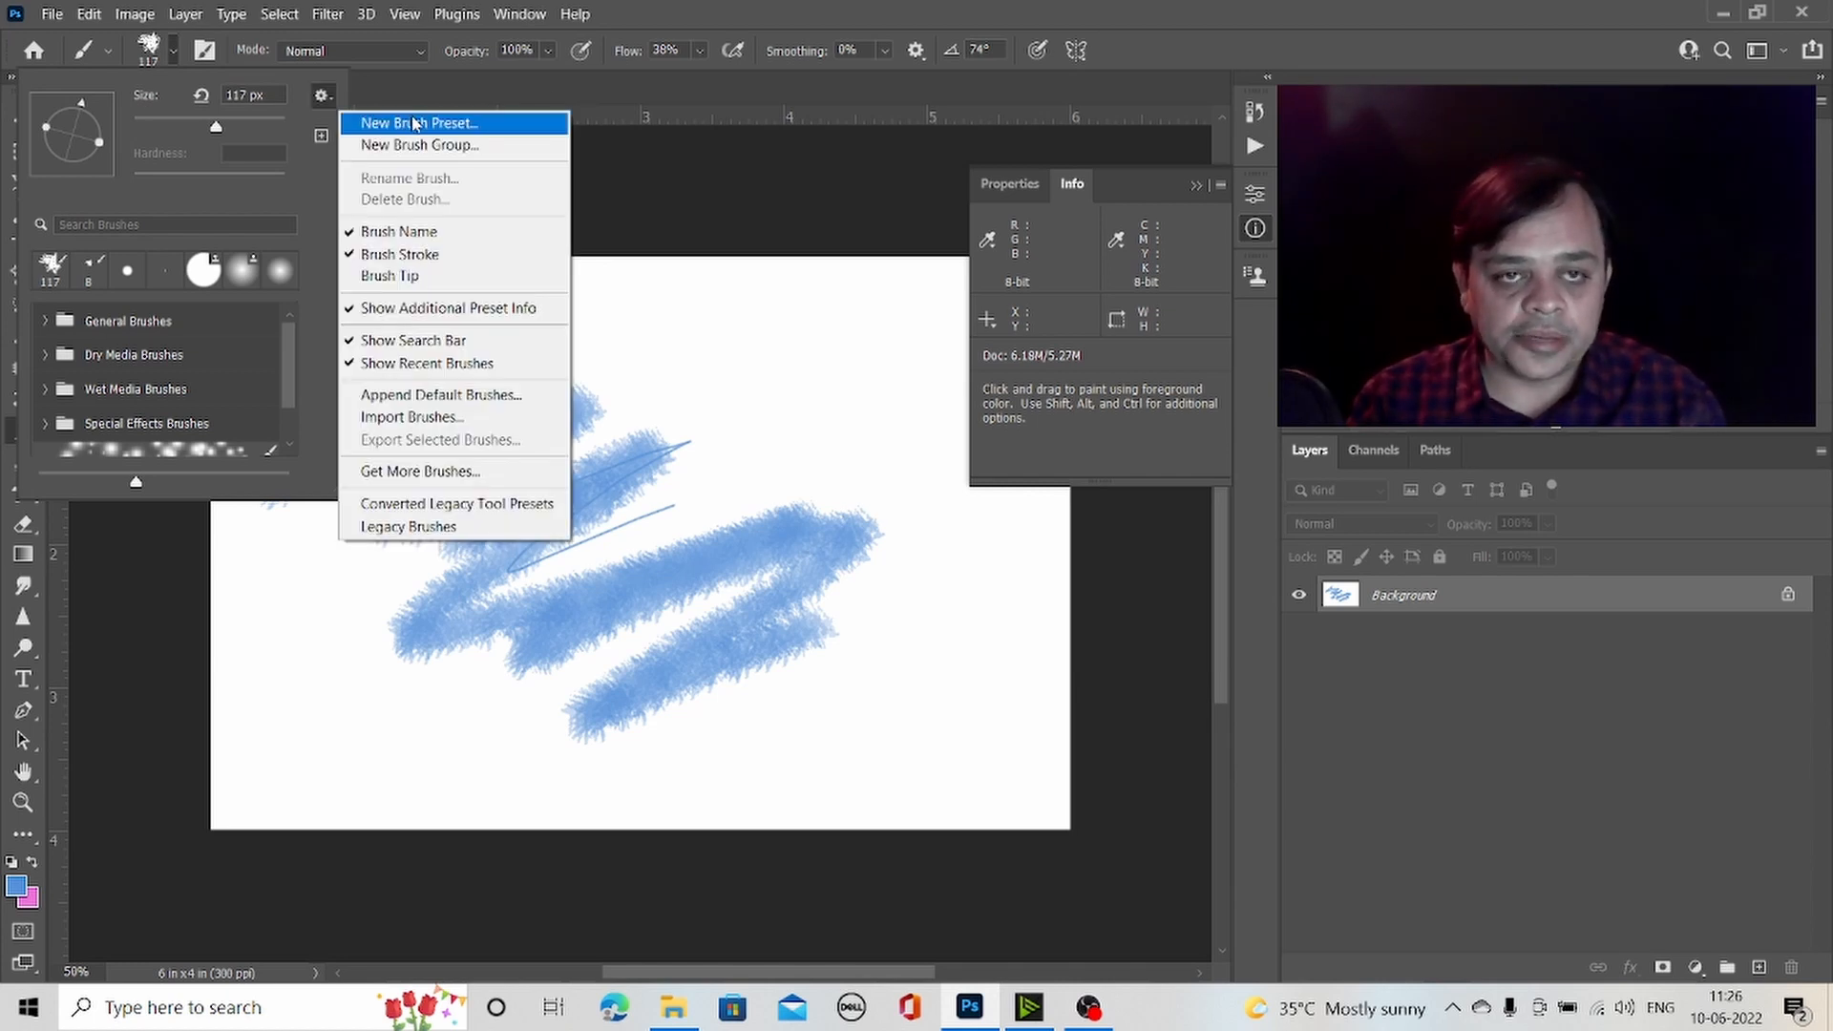
left_click(414, 122)
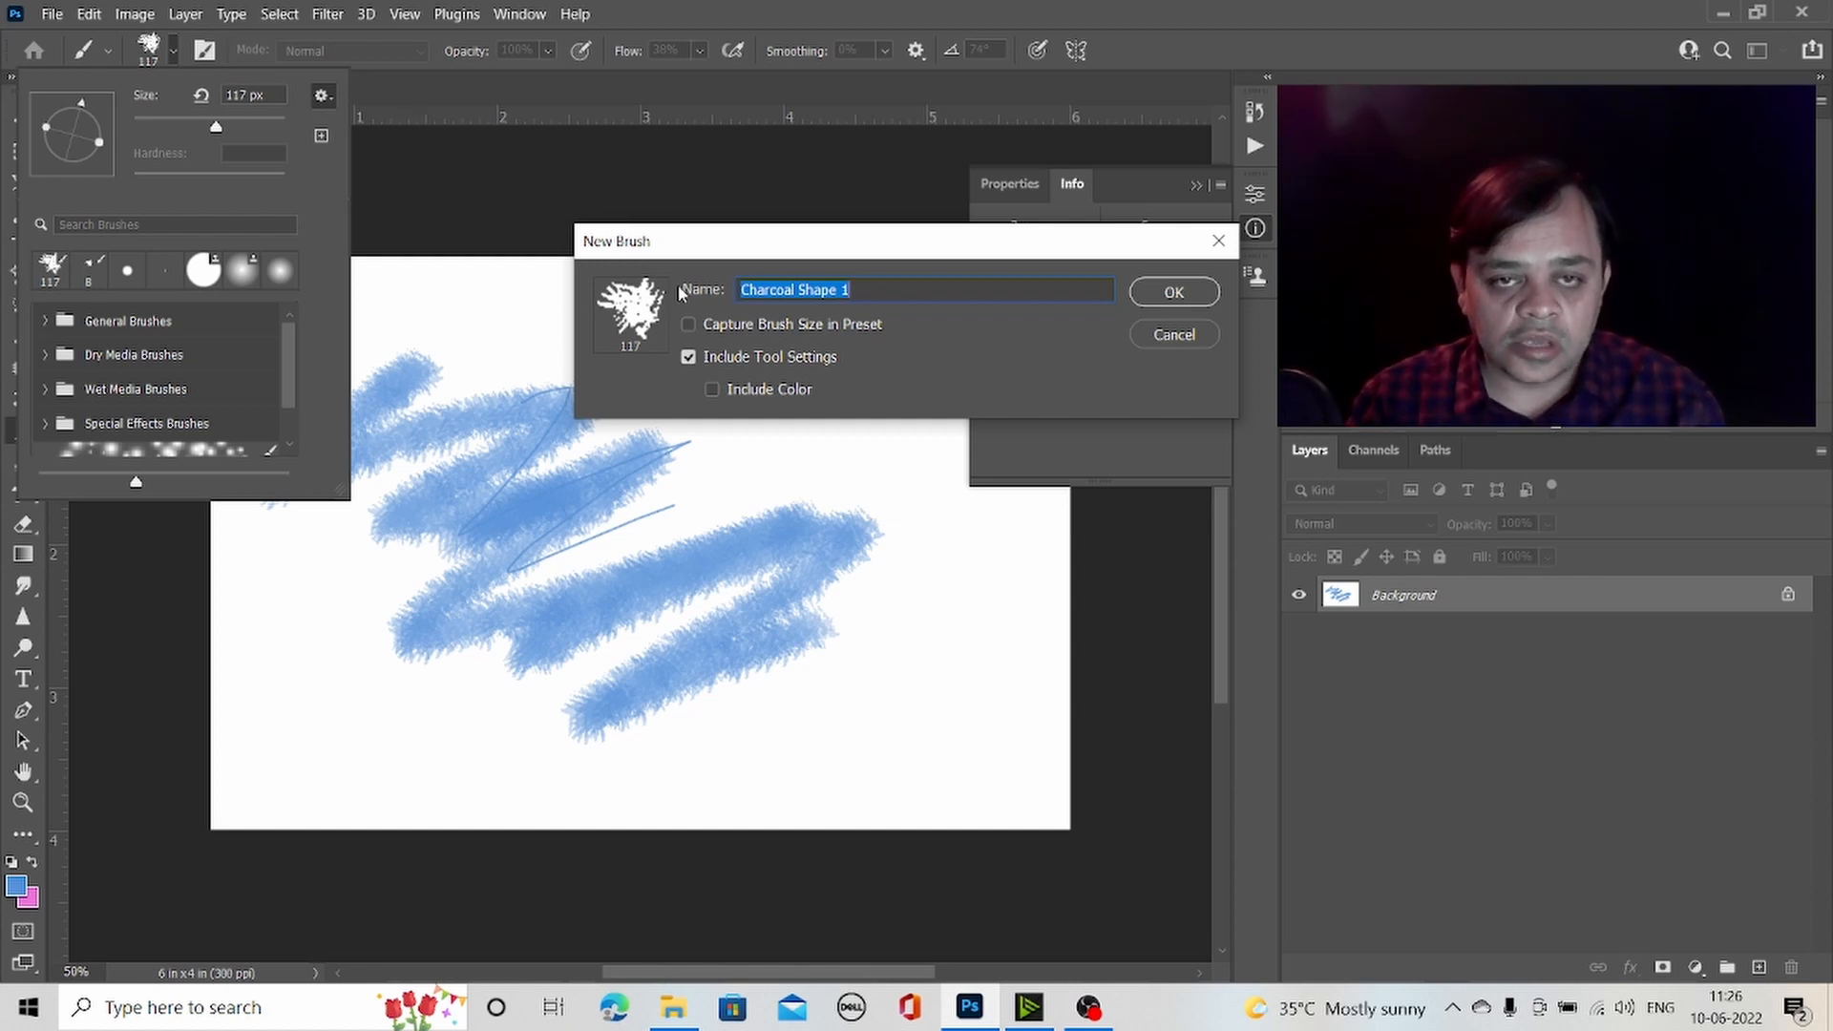
left_click(1179, 341)
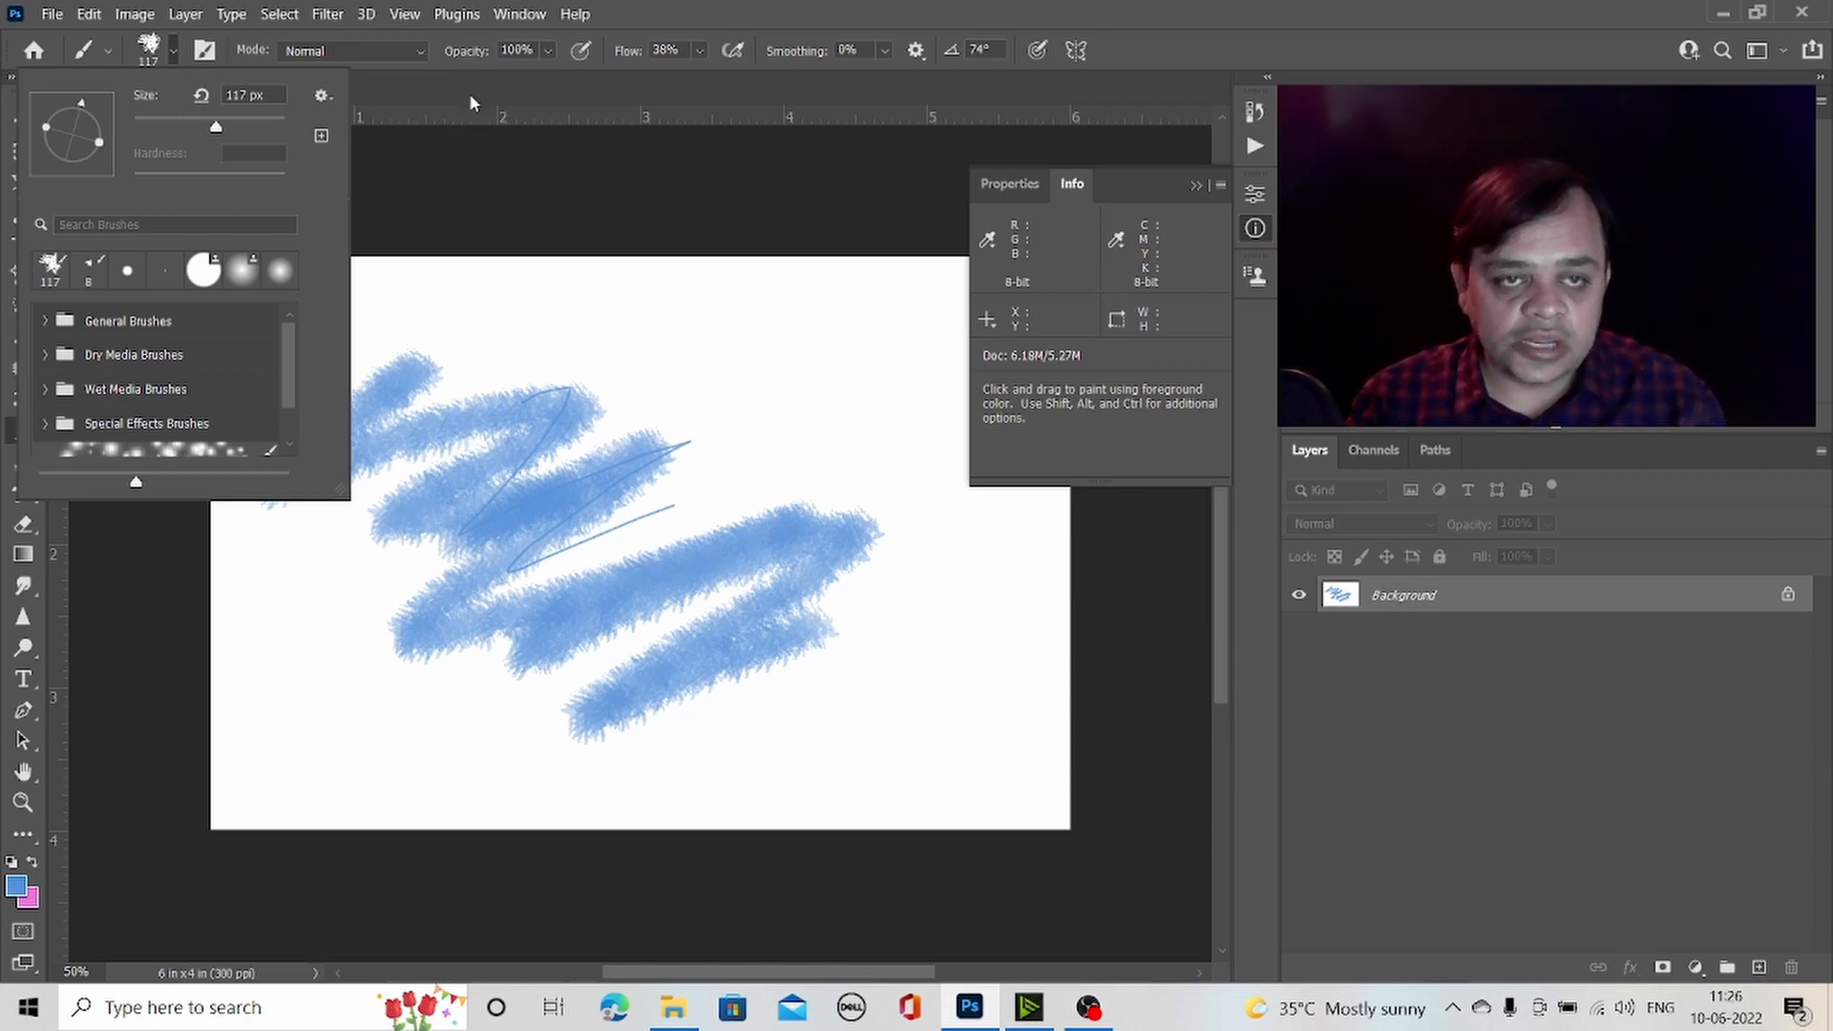
- Choose the soft round 30 px brush tip and disable its Texture, Transfer and Smoothing settings
left_click(417, 77)
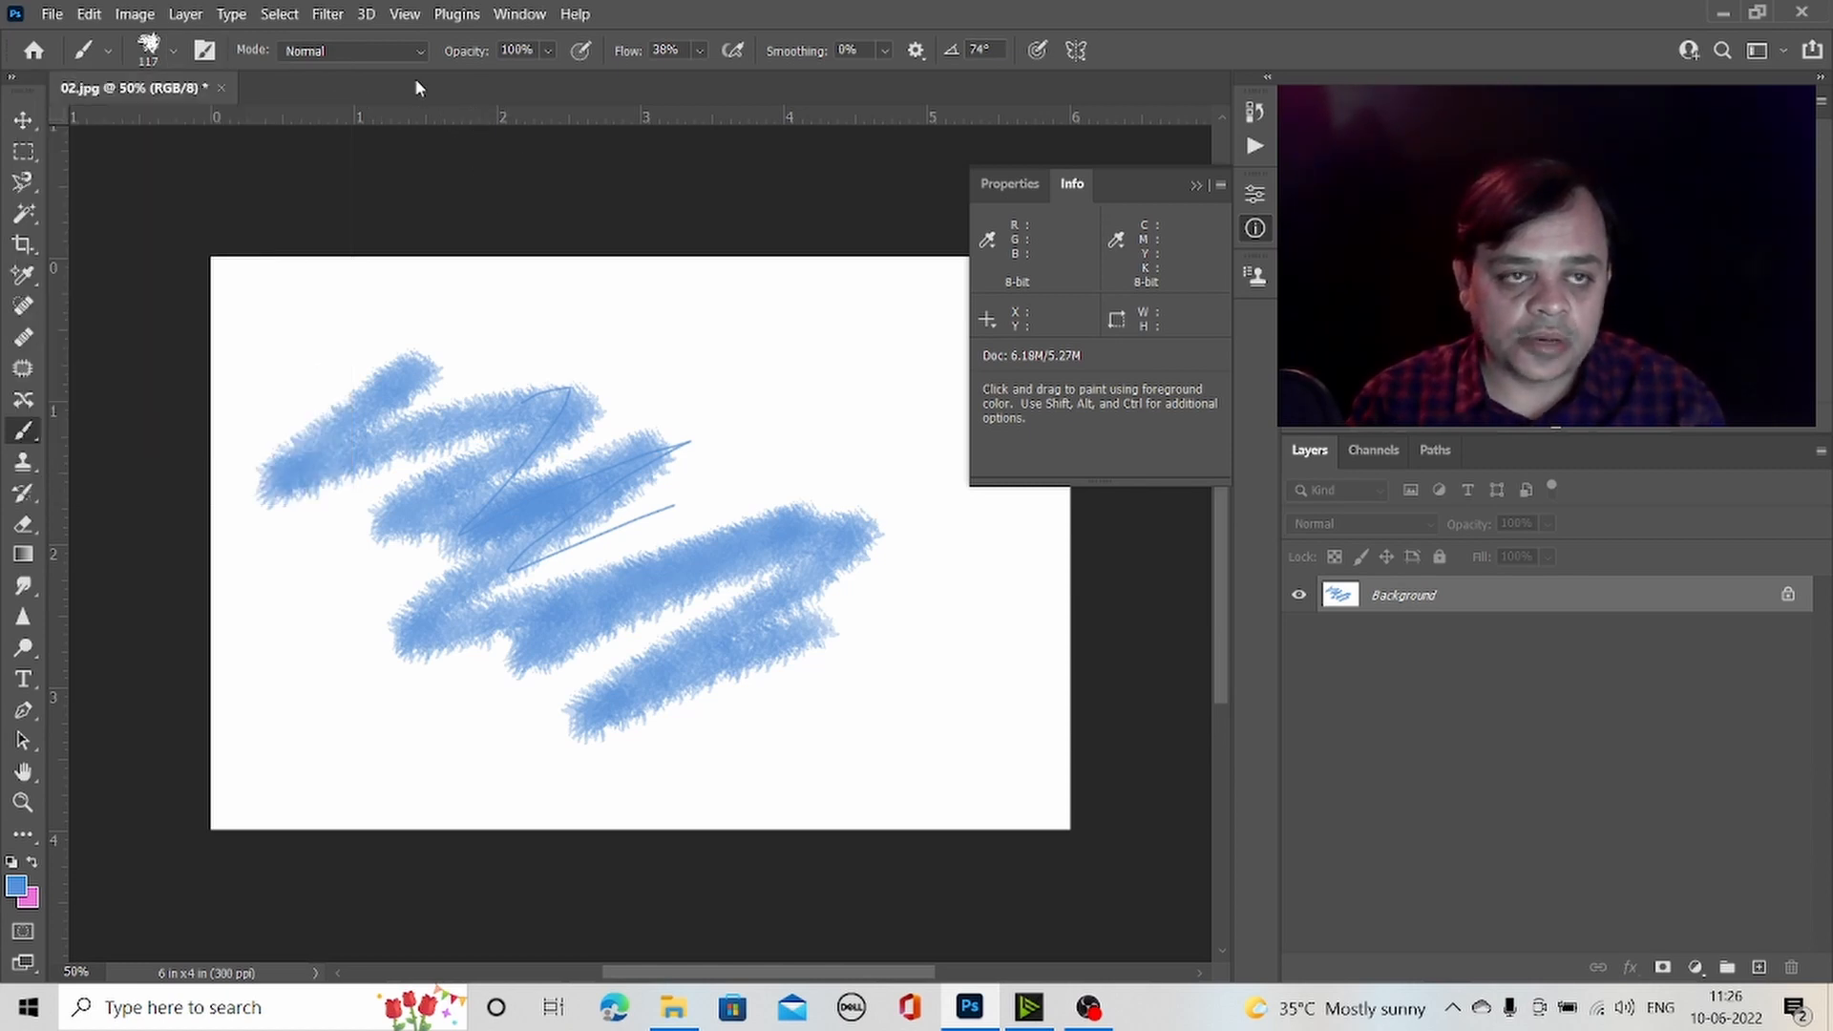
left_click(28, 121)
key("b")
left_click(204, 51)
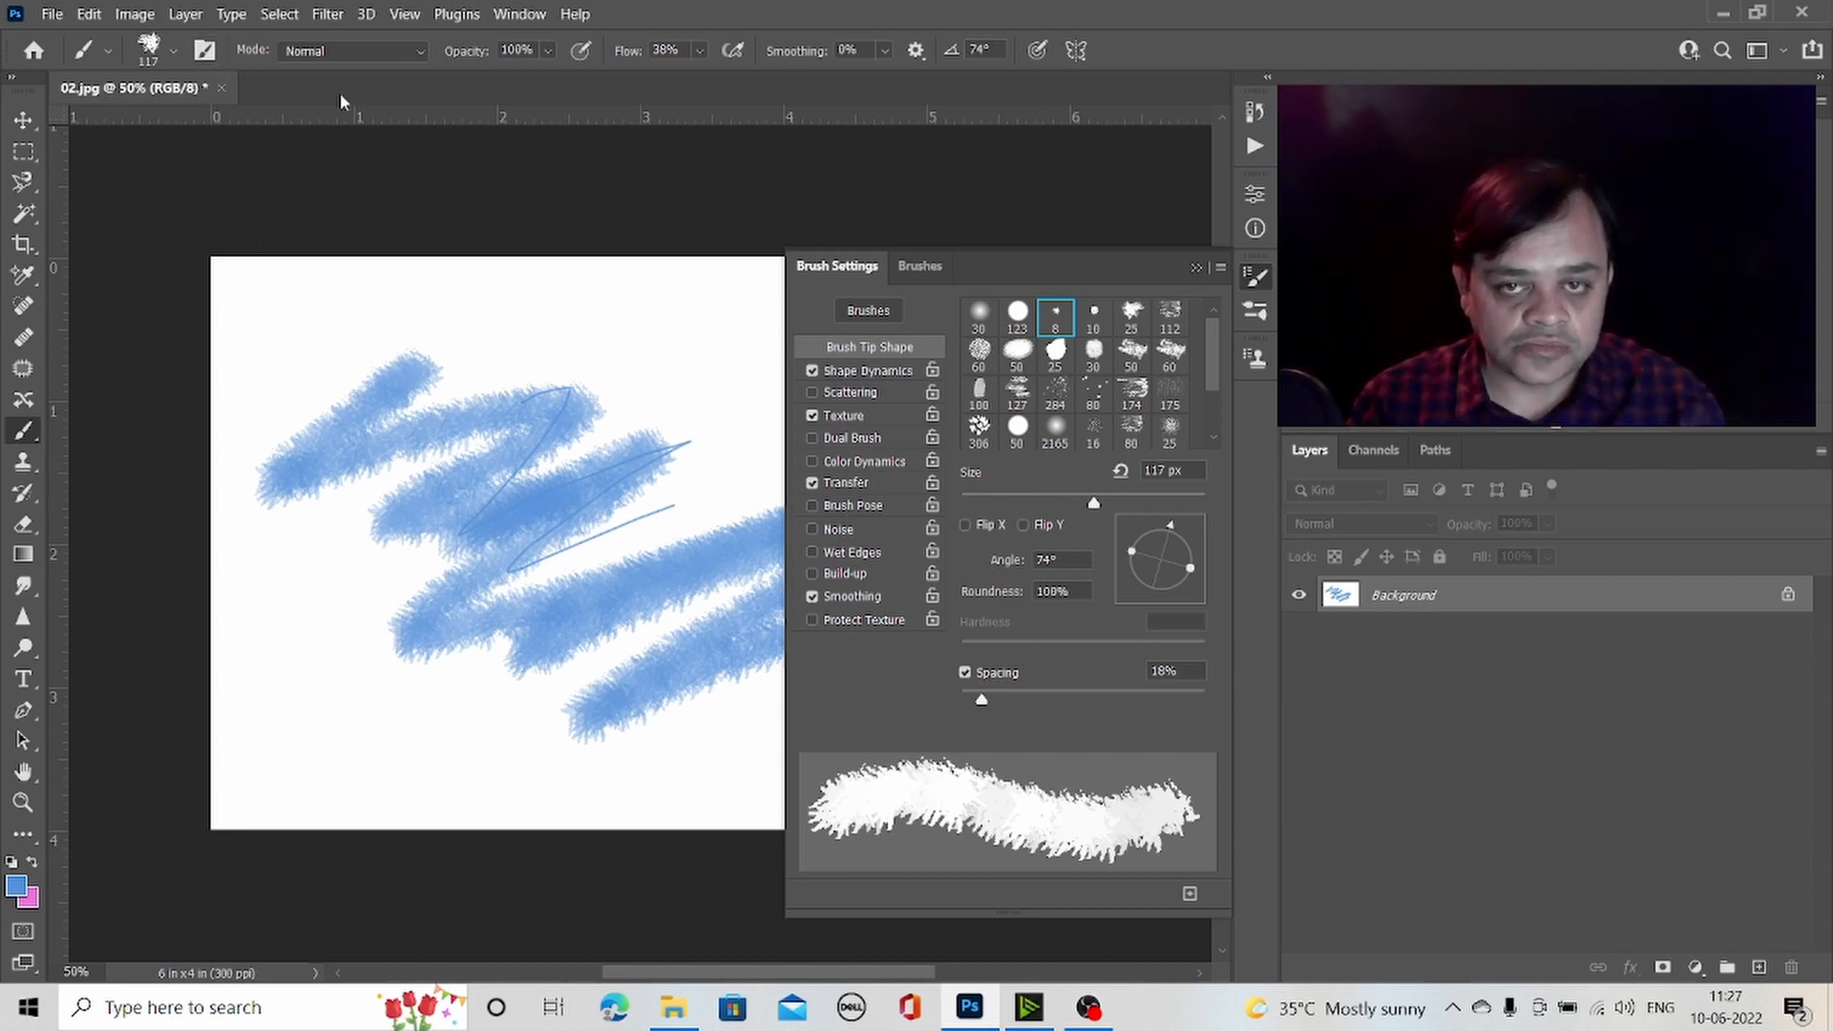
left_click(974, 313)
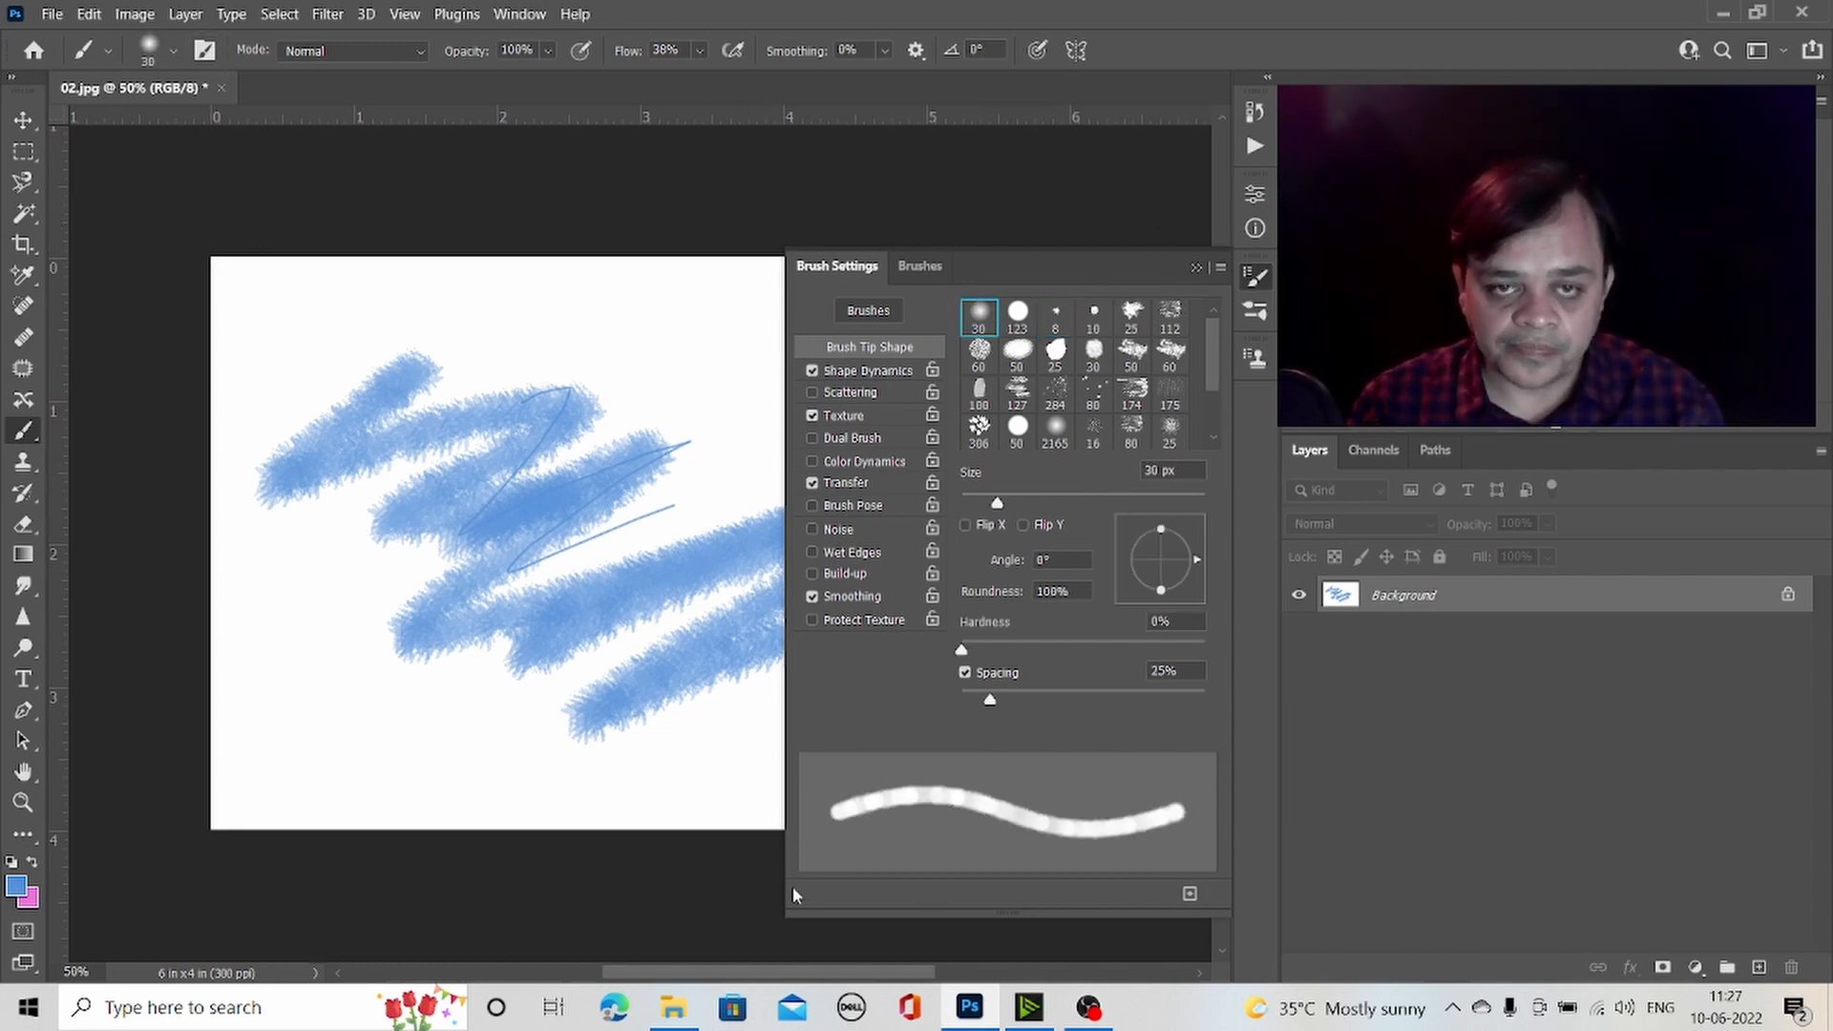
left_click(814, 417)
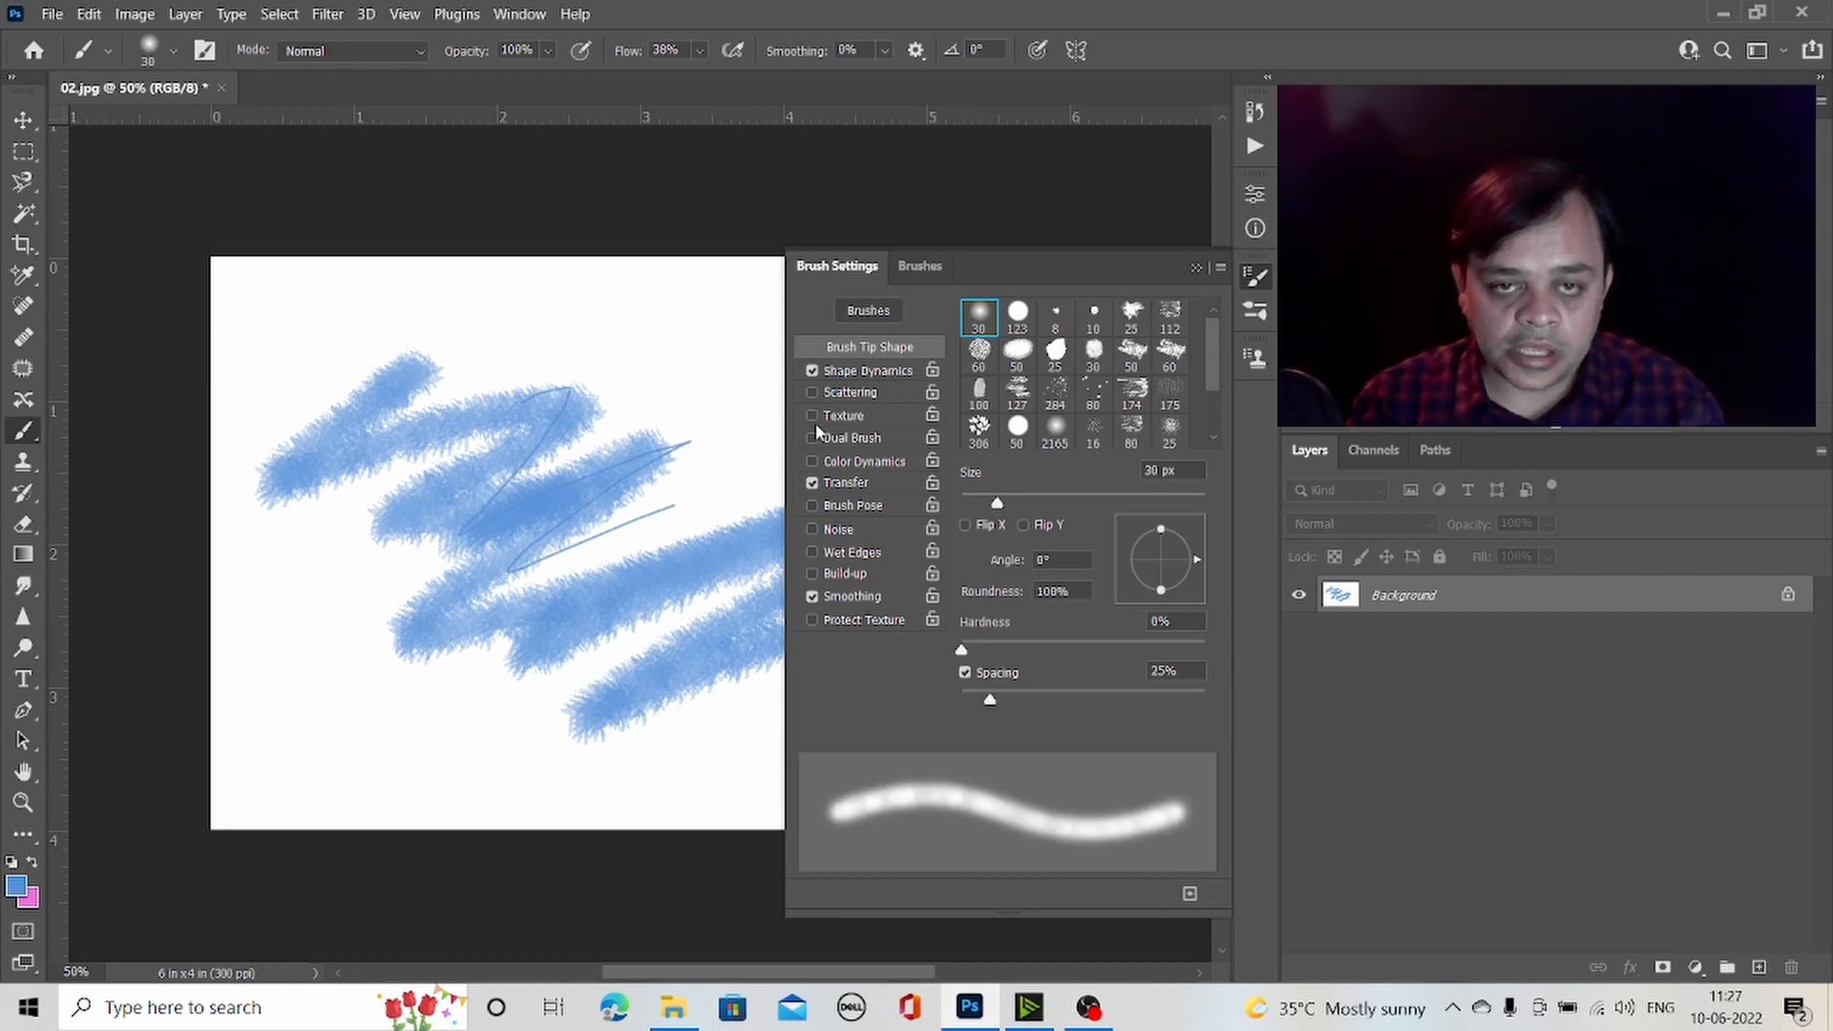
left_click(812, 483)
left_click(811, 597)
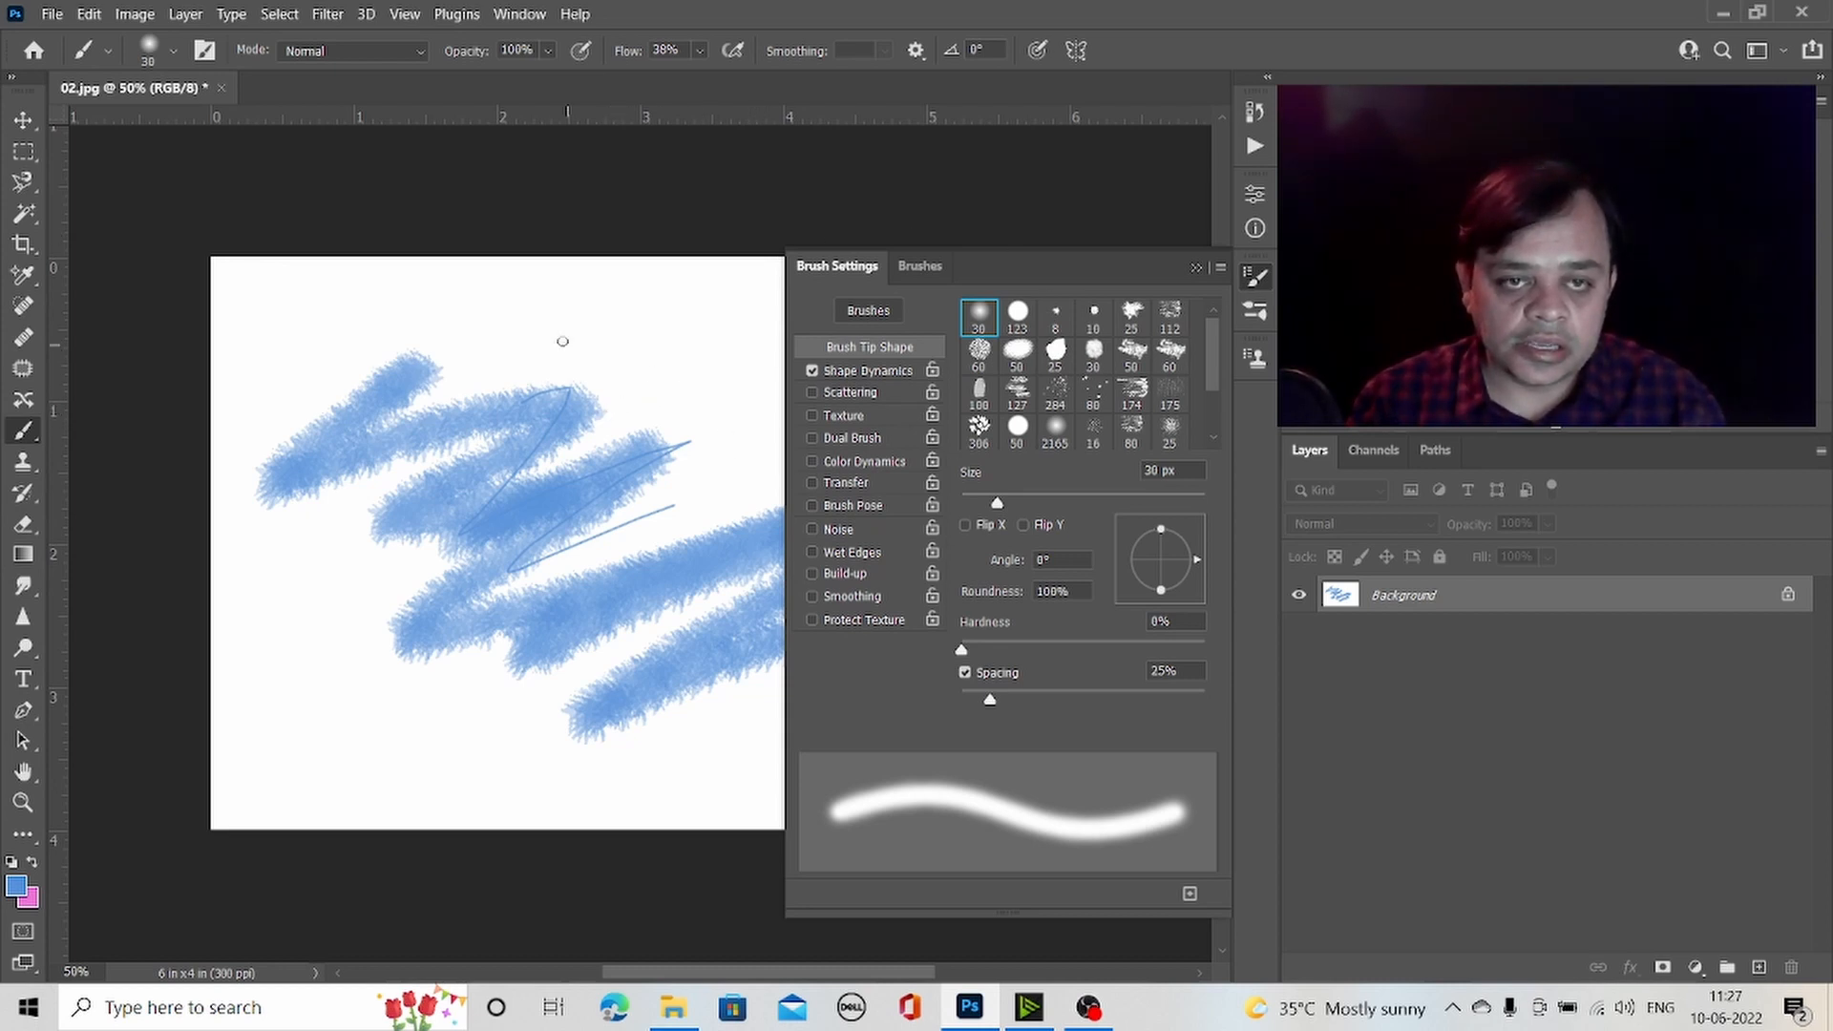
- Paint soft test strokes along the canvas's upper area while adjusting the brush tip to 63 px size, 157% spacing and 95% hardness
mouse_move(563, 341)
left_mouse_down()
mouse_move(601, 319)
mouse_move(387, 371)
mouse_move(498, 343)
mouse_move(561, 287)
mouse_move(473, 309)
mouse_move(506, 337)
mouse_move(394, 381)
left_mouse_up()
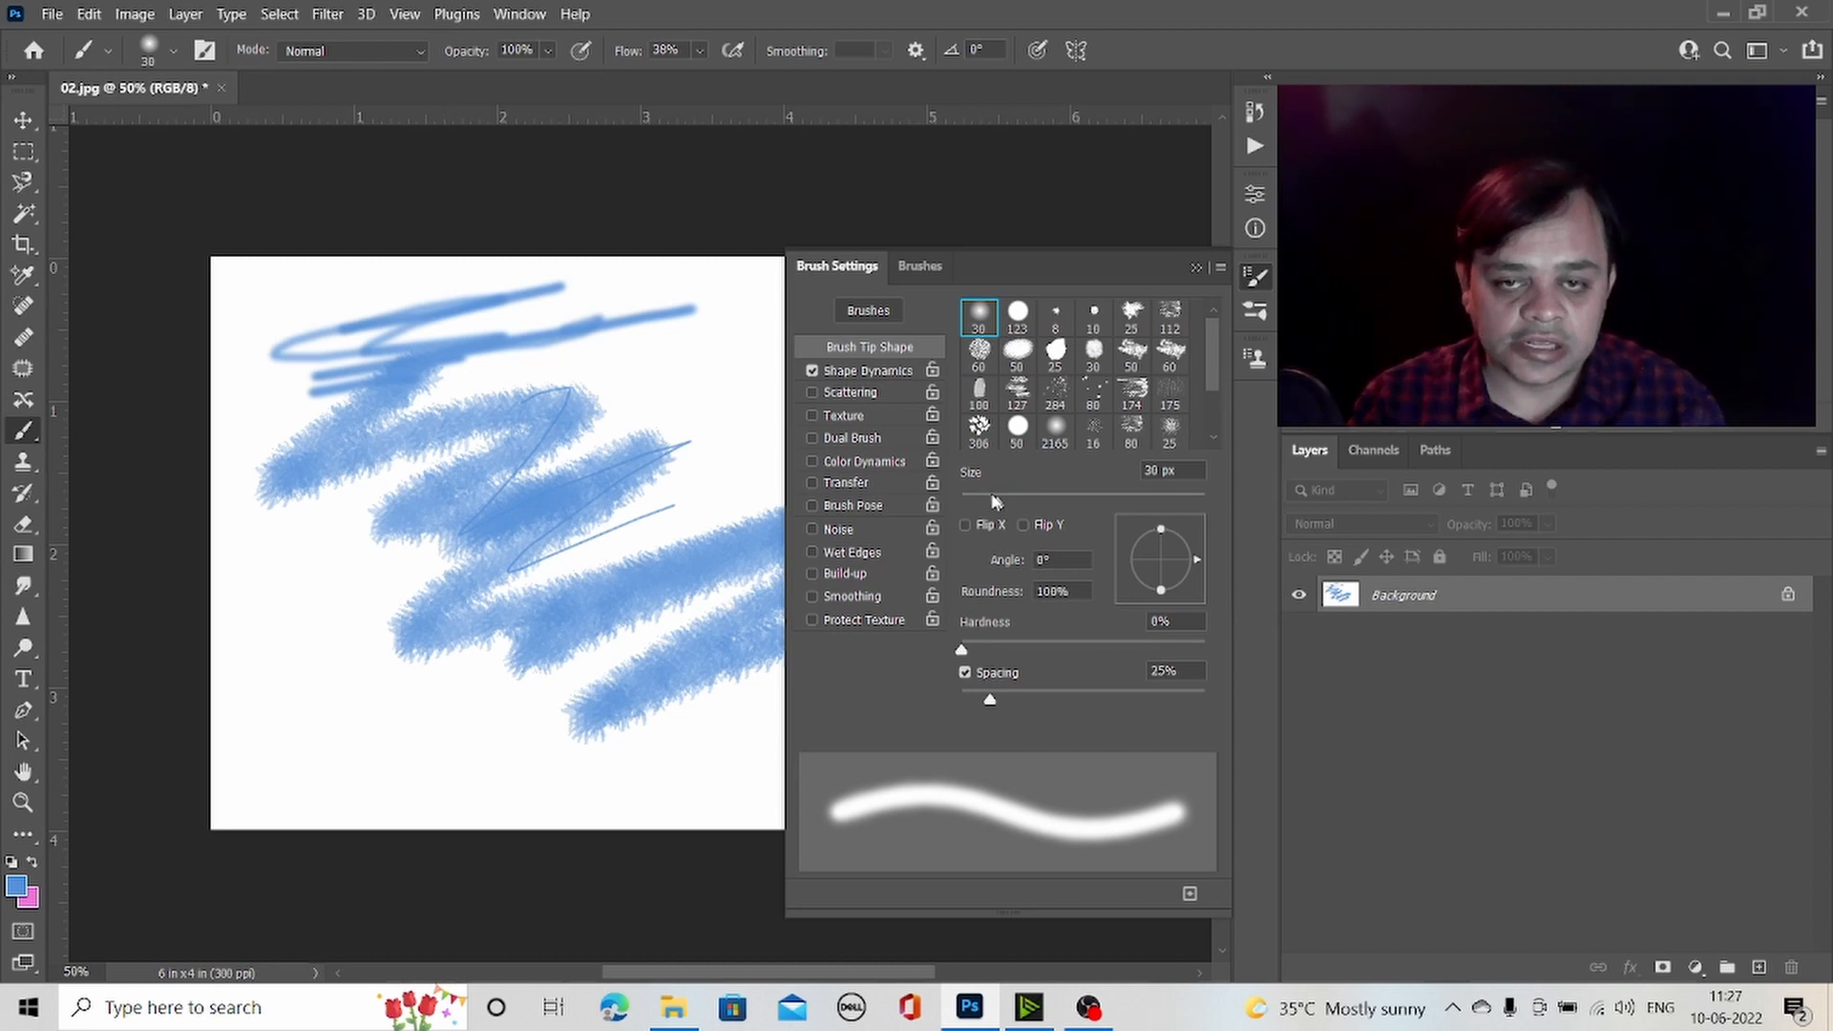
left_click_drag(1005, 507, 1039, 506)
mouse_move(326, 301)
left_mouse_down()
mouse_move(285, 303)
mouse_move(384, 291)
left_mouse_up()
mouse_move(968, 648)
left_mouse_down()
mouse_move(998, 703)
mouse_move(1117, 701)
left_mouse_up()
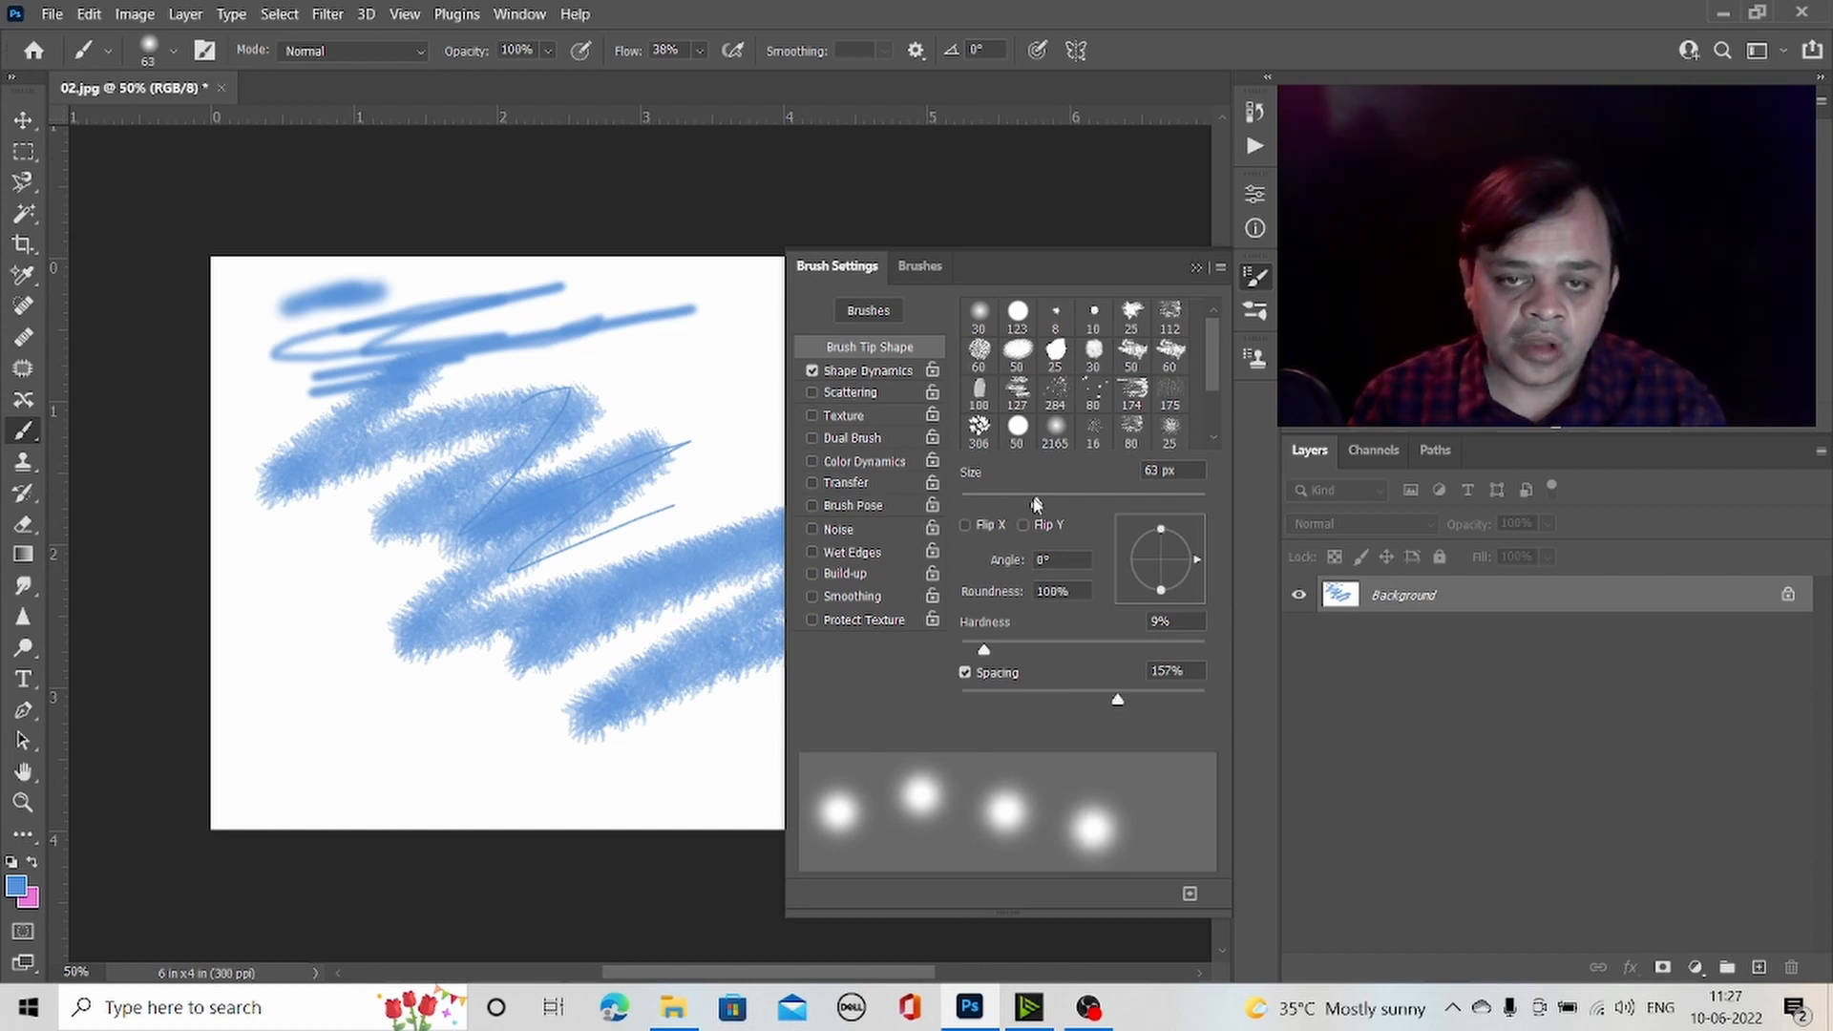
left_click_drag(993, 648, 1190, 648)
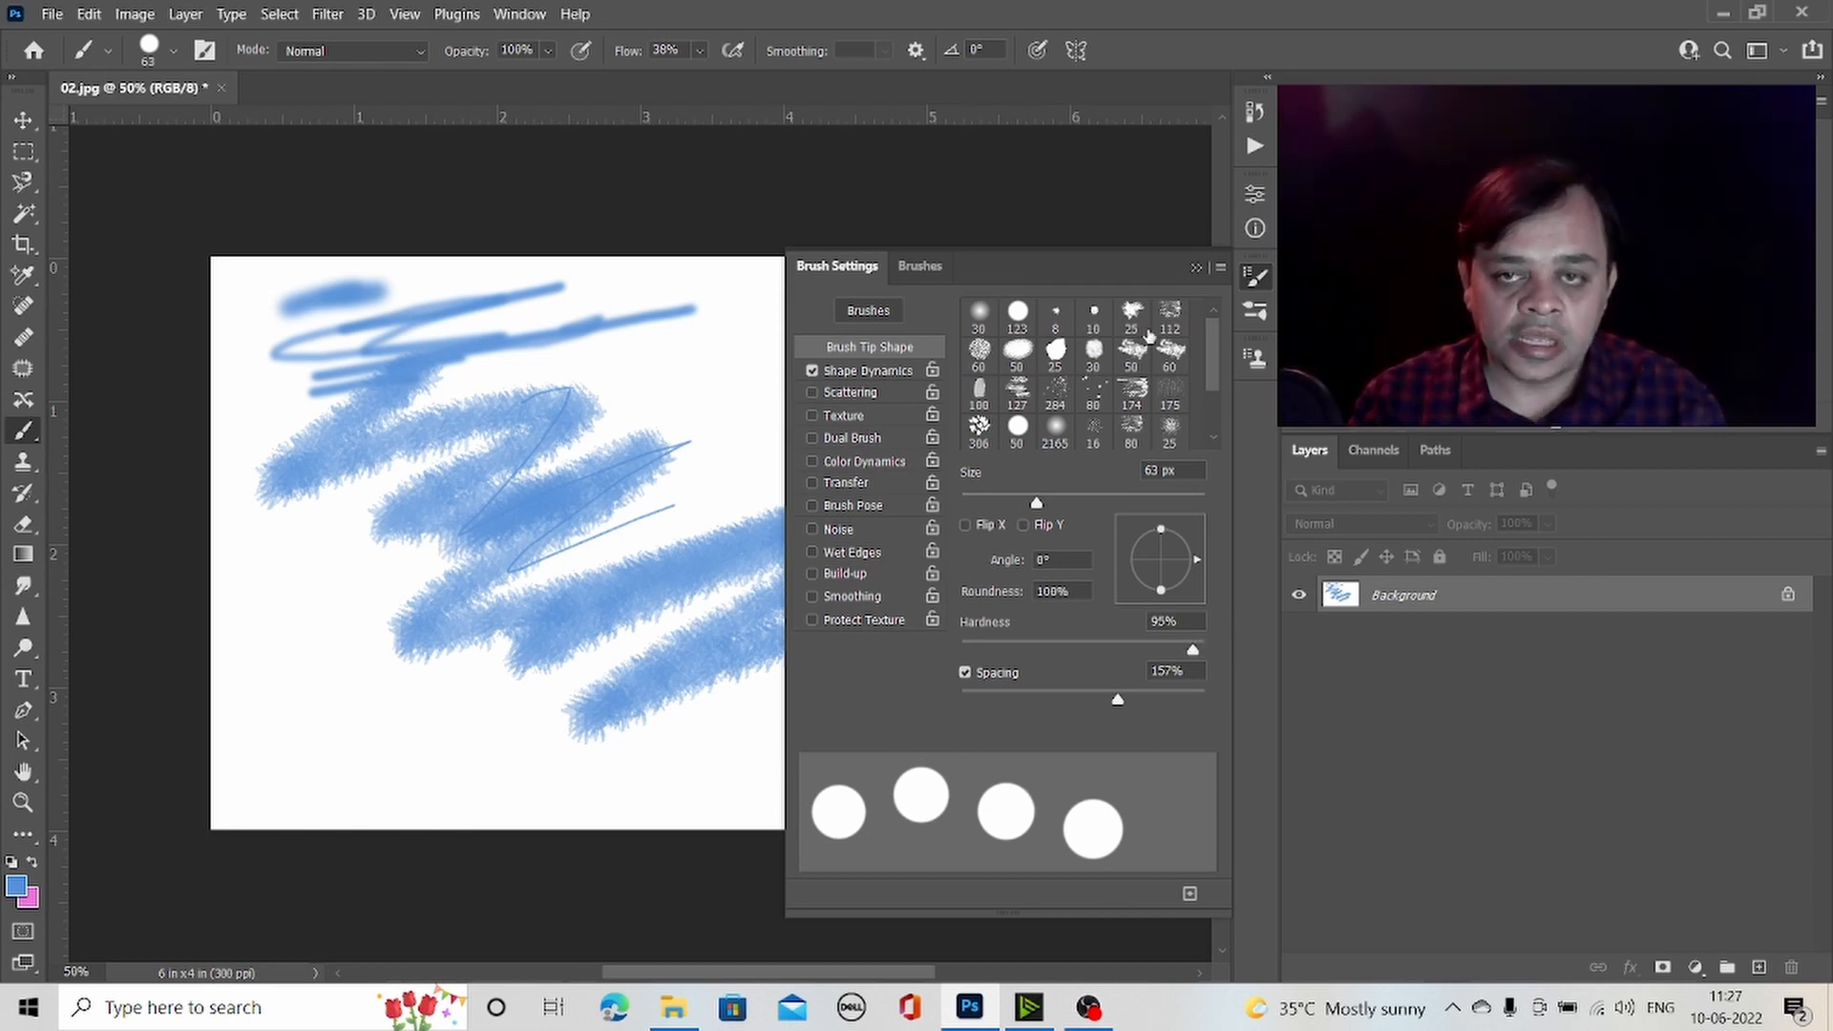
- Save the current brush as a new preset named with a first name, keeping Include Tool Settings enabled, and close the brush settings
left_click(1198, 268)
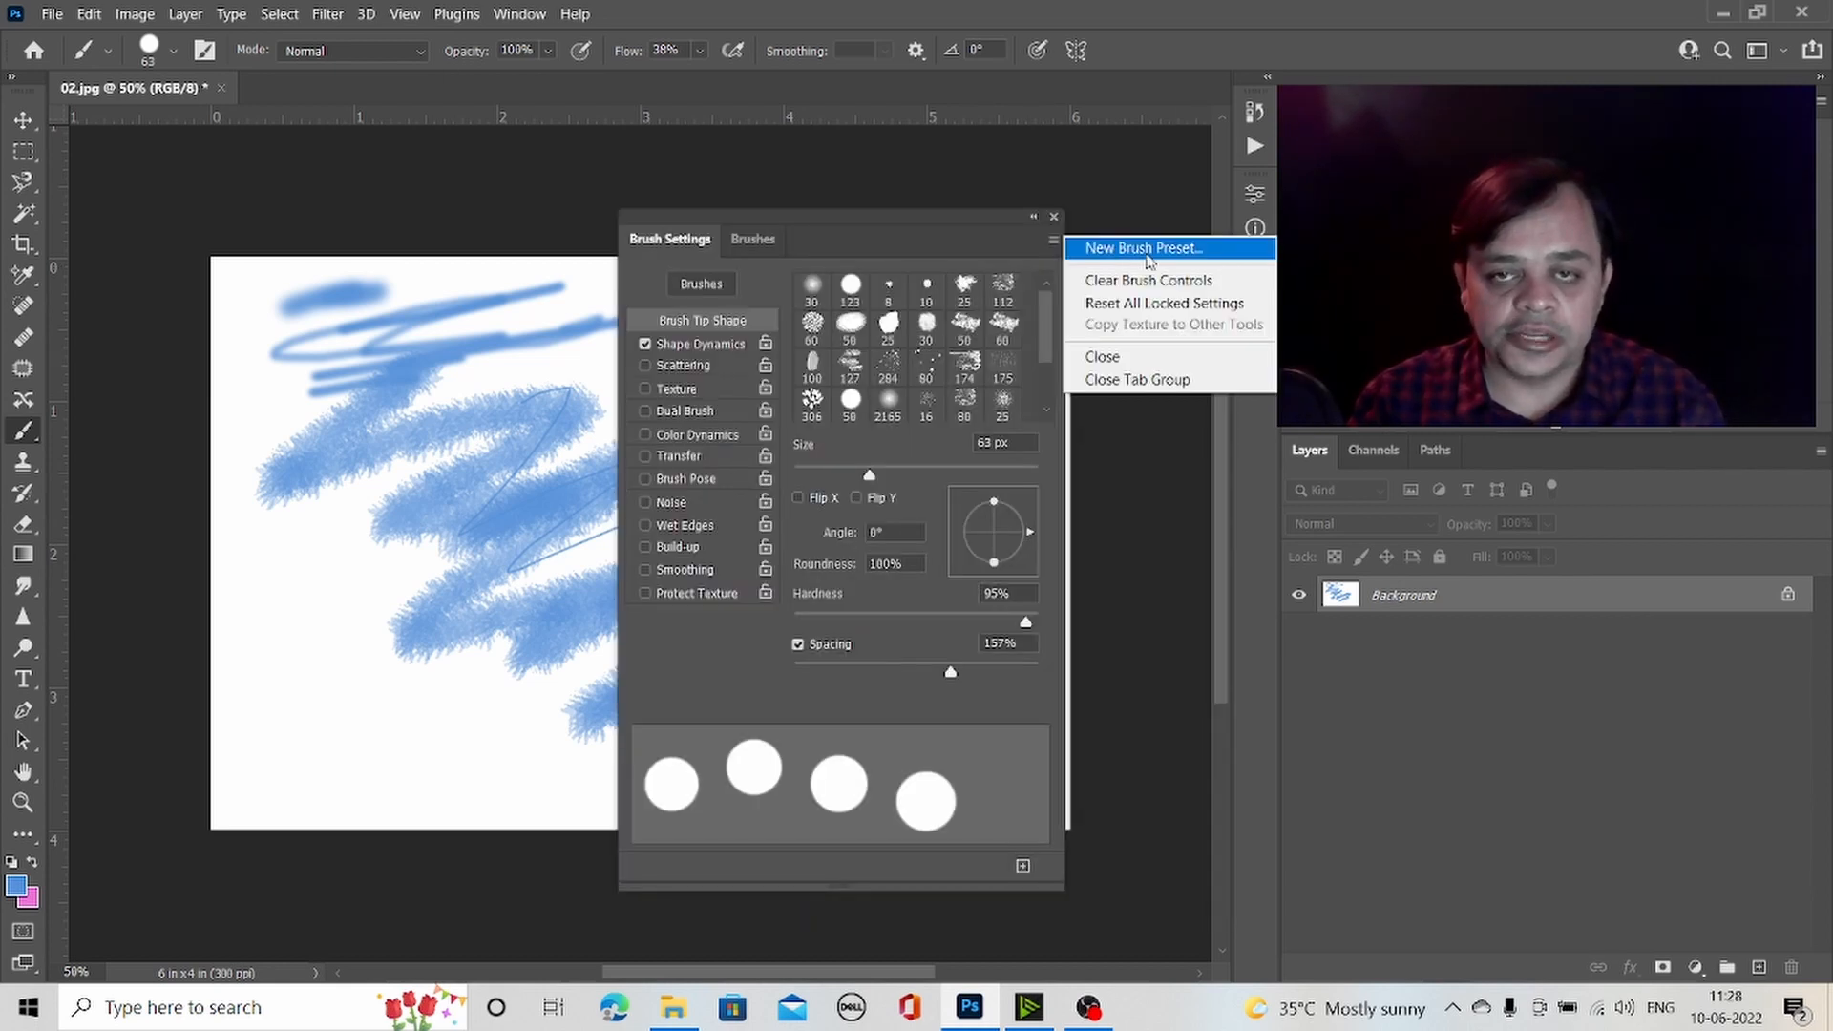
left_click(1146, 250)
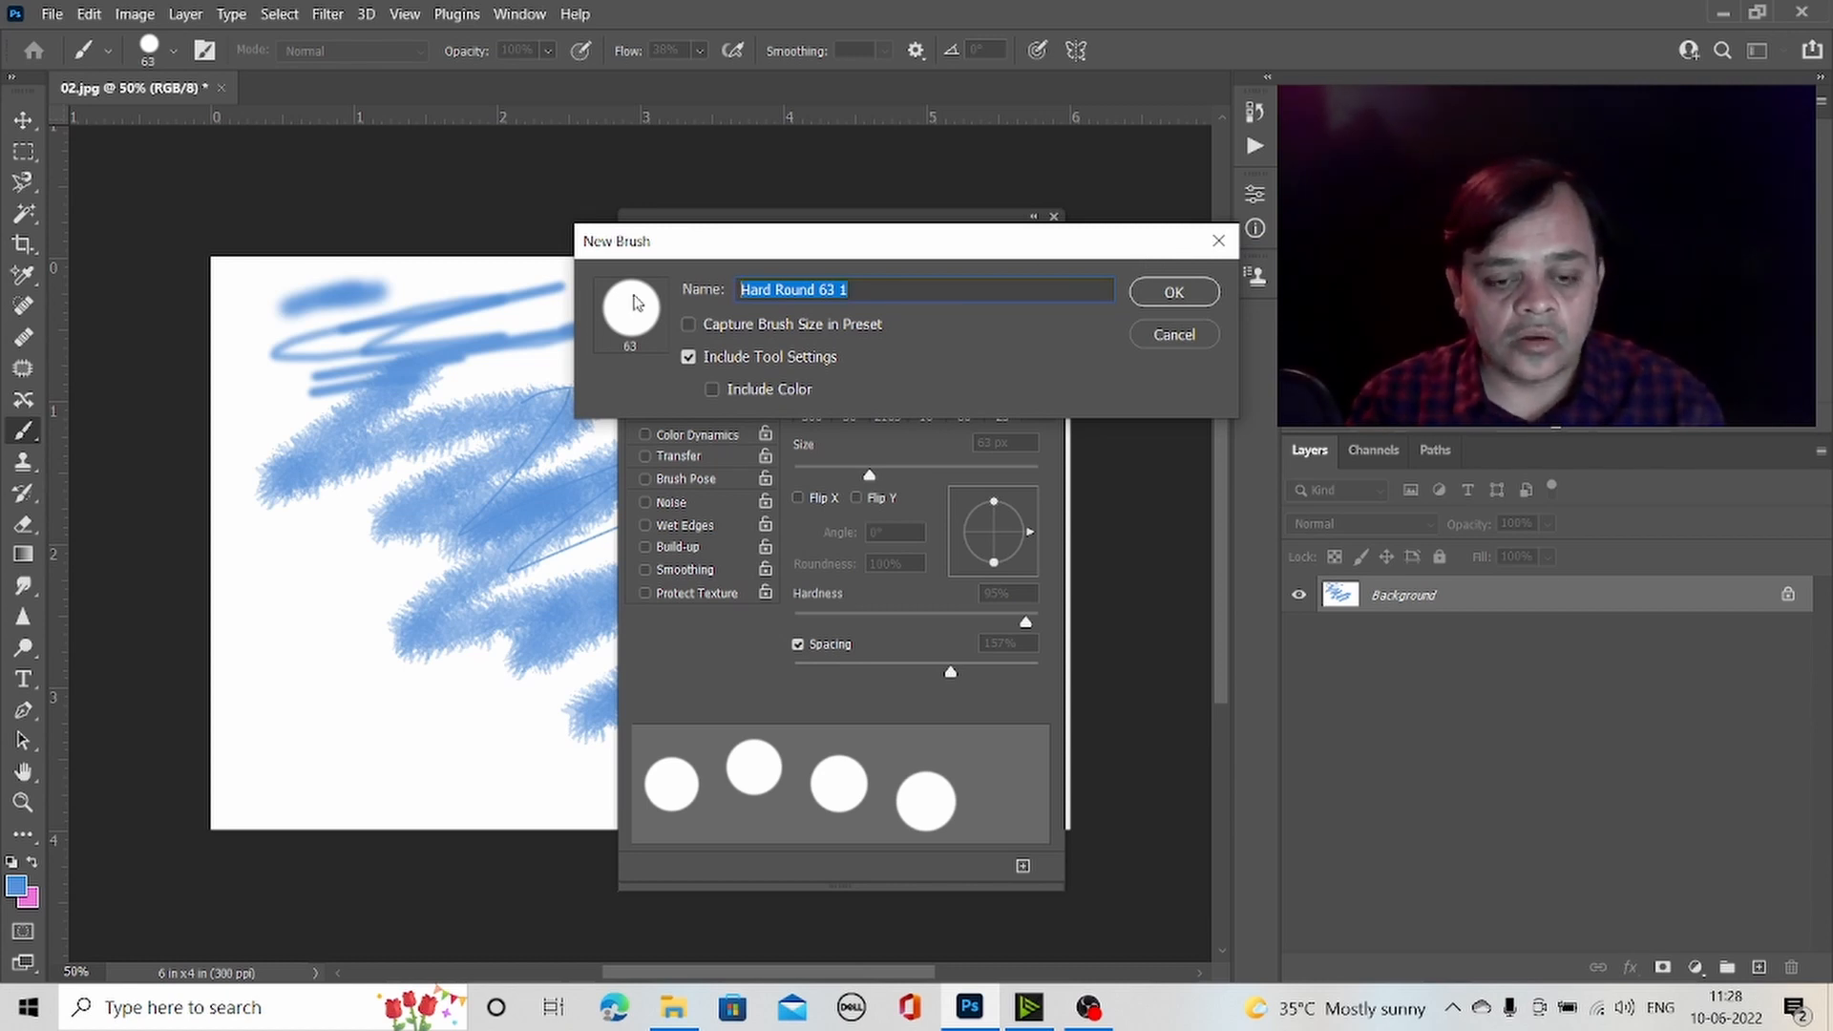
type("nish")
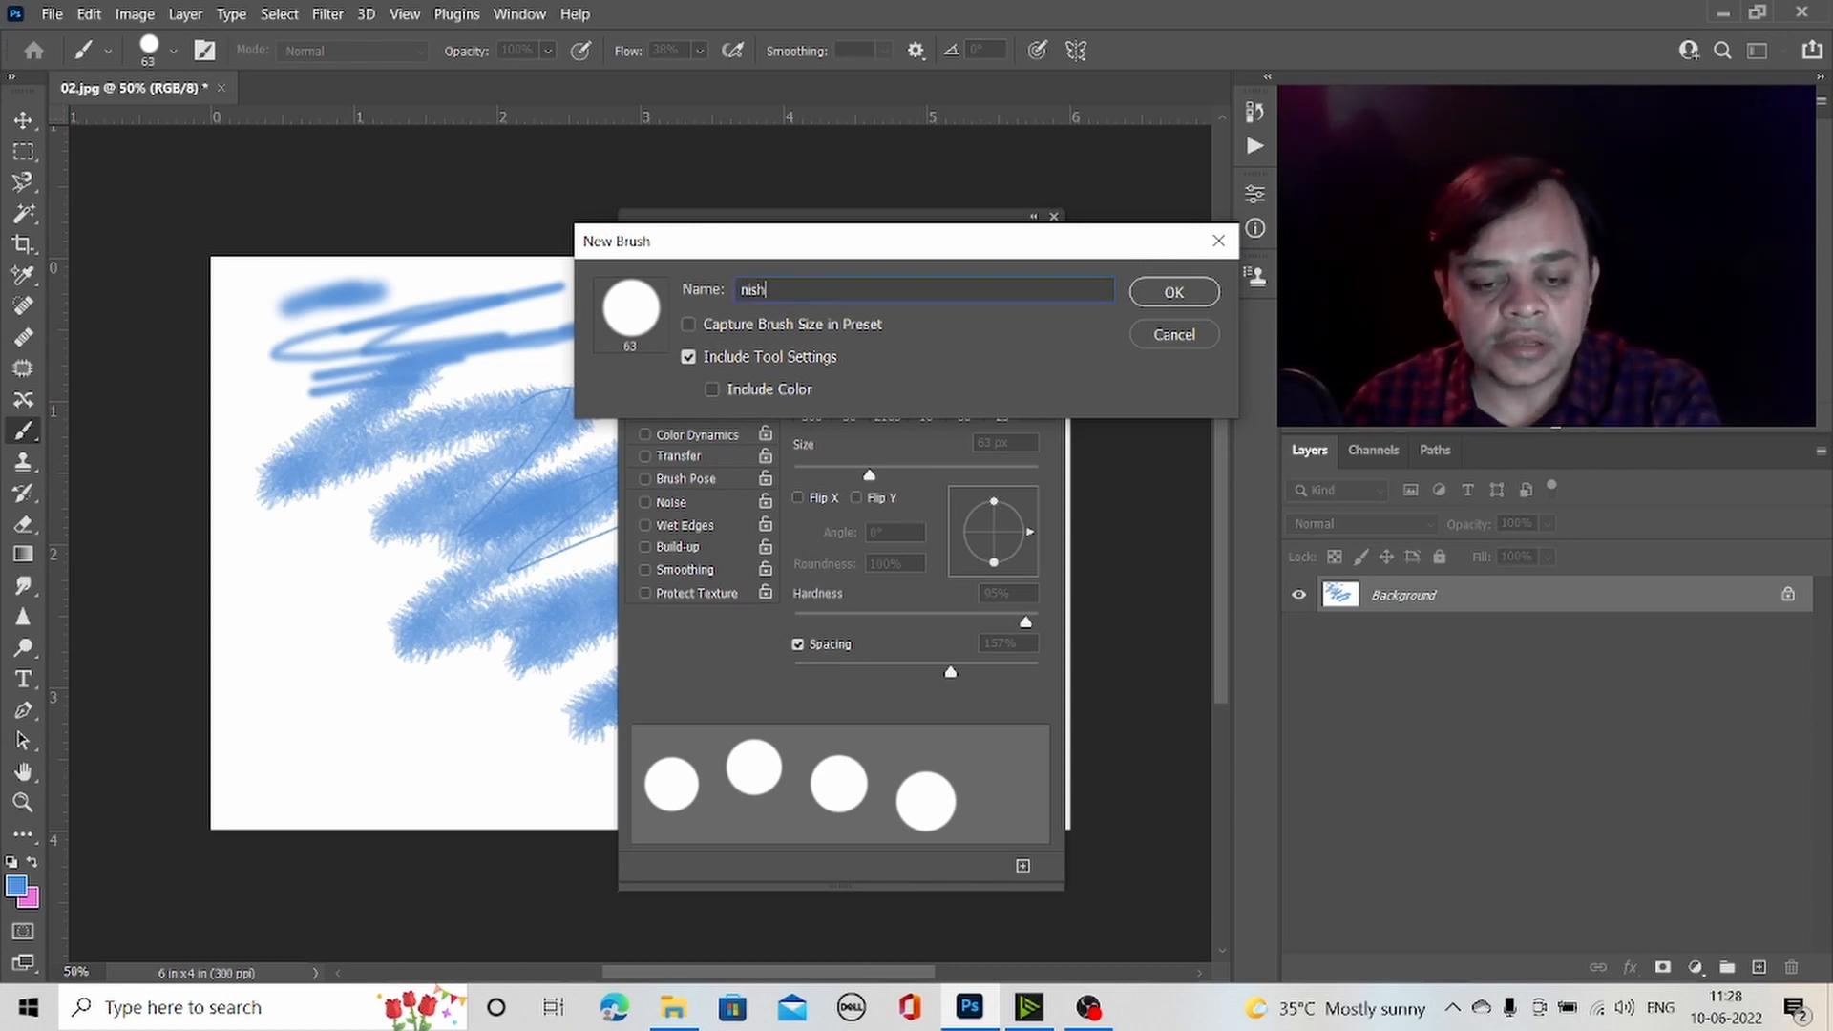
type("ant")
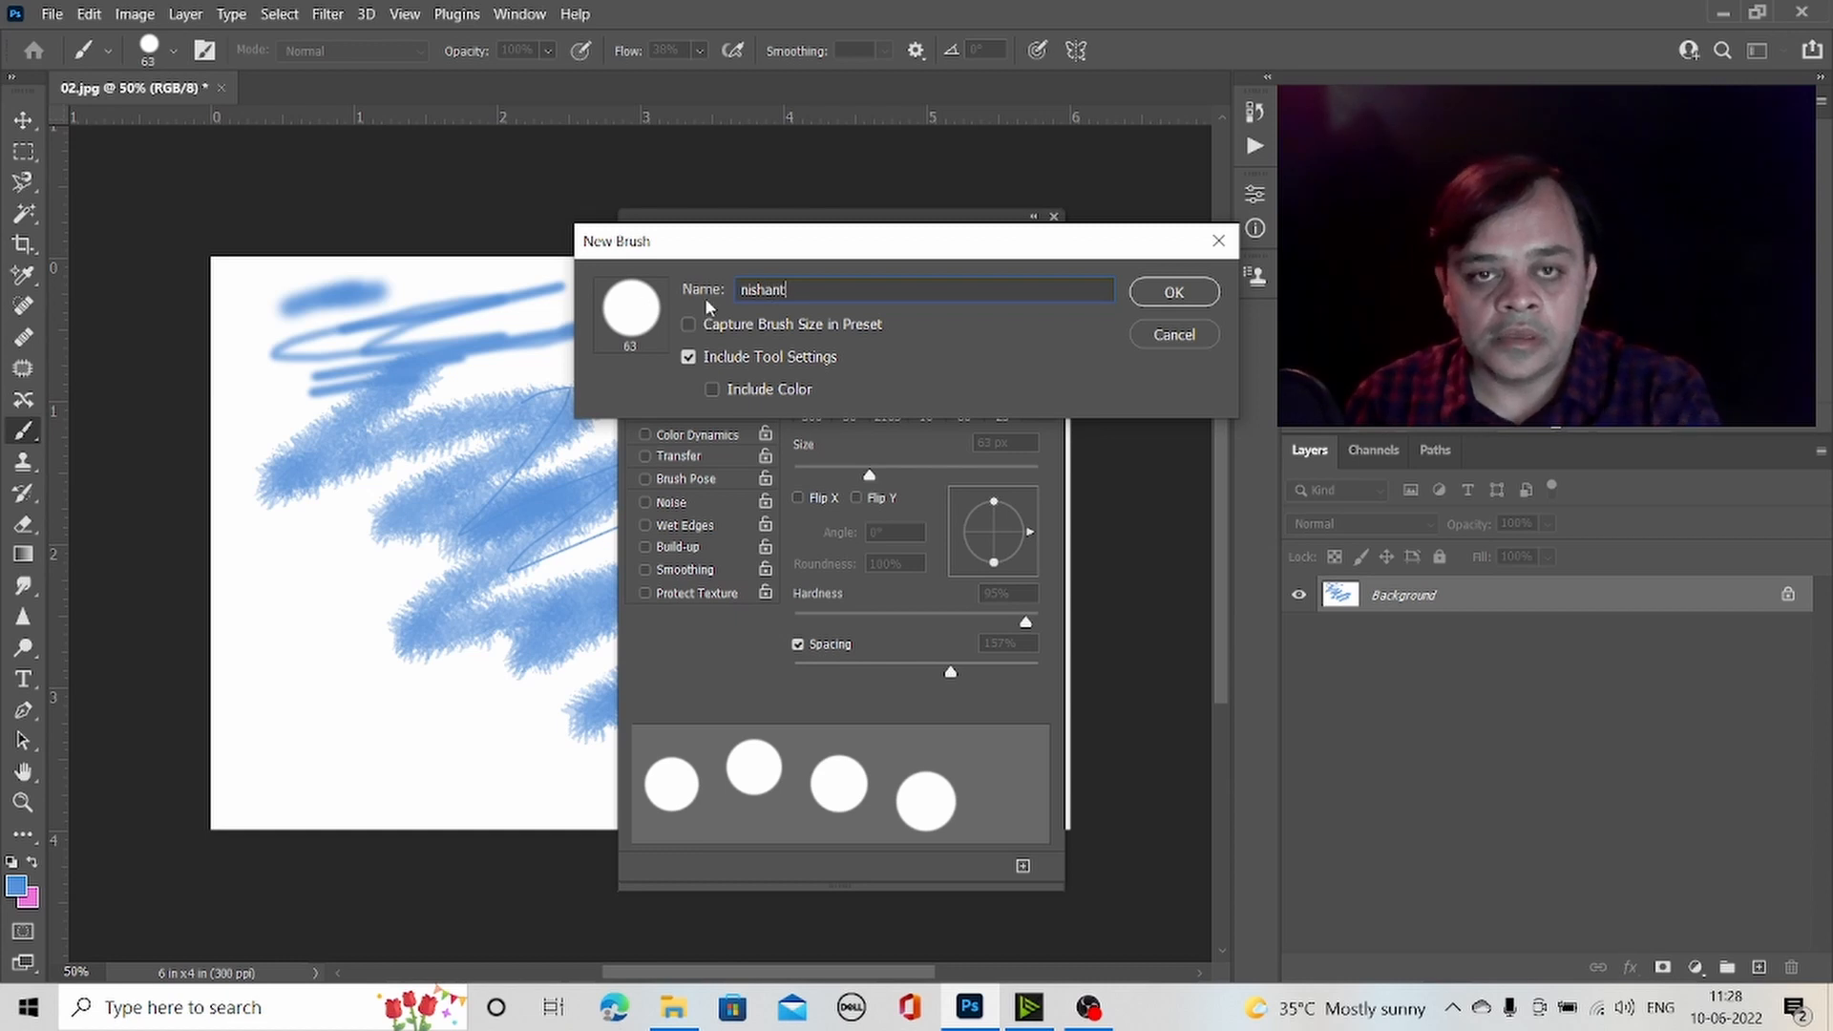
left_click(1174, 294)
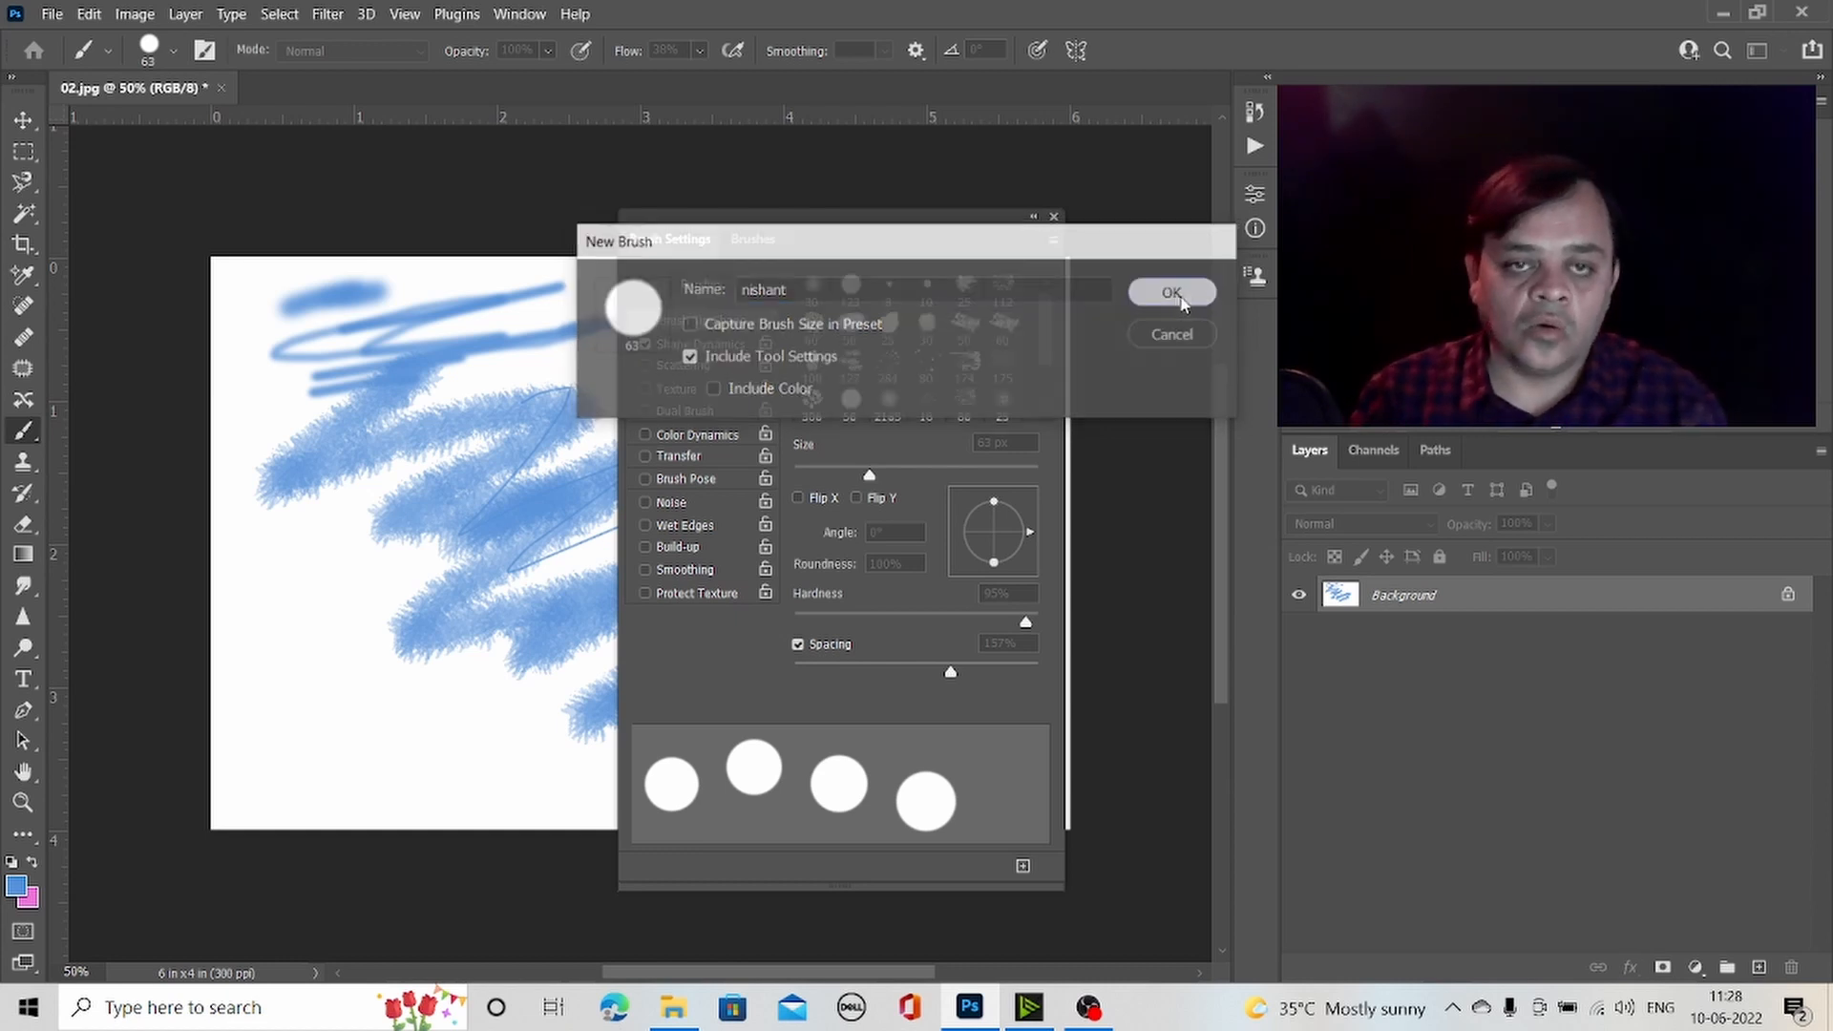
left_click(1055, 219)
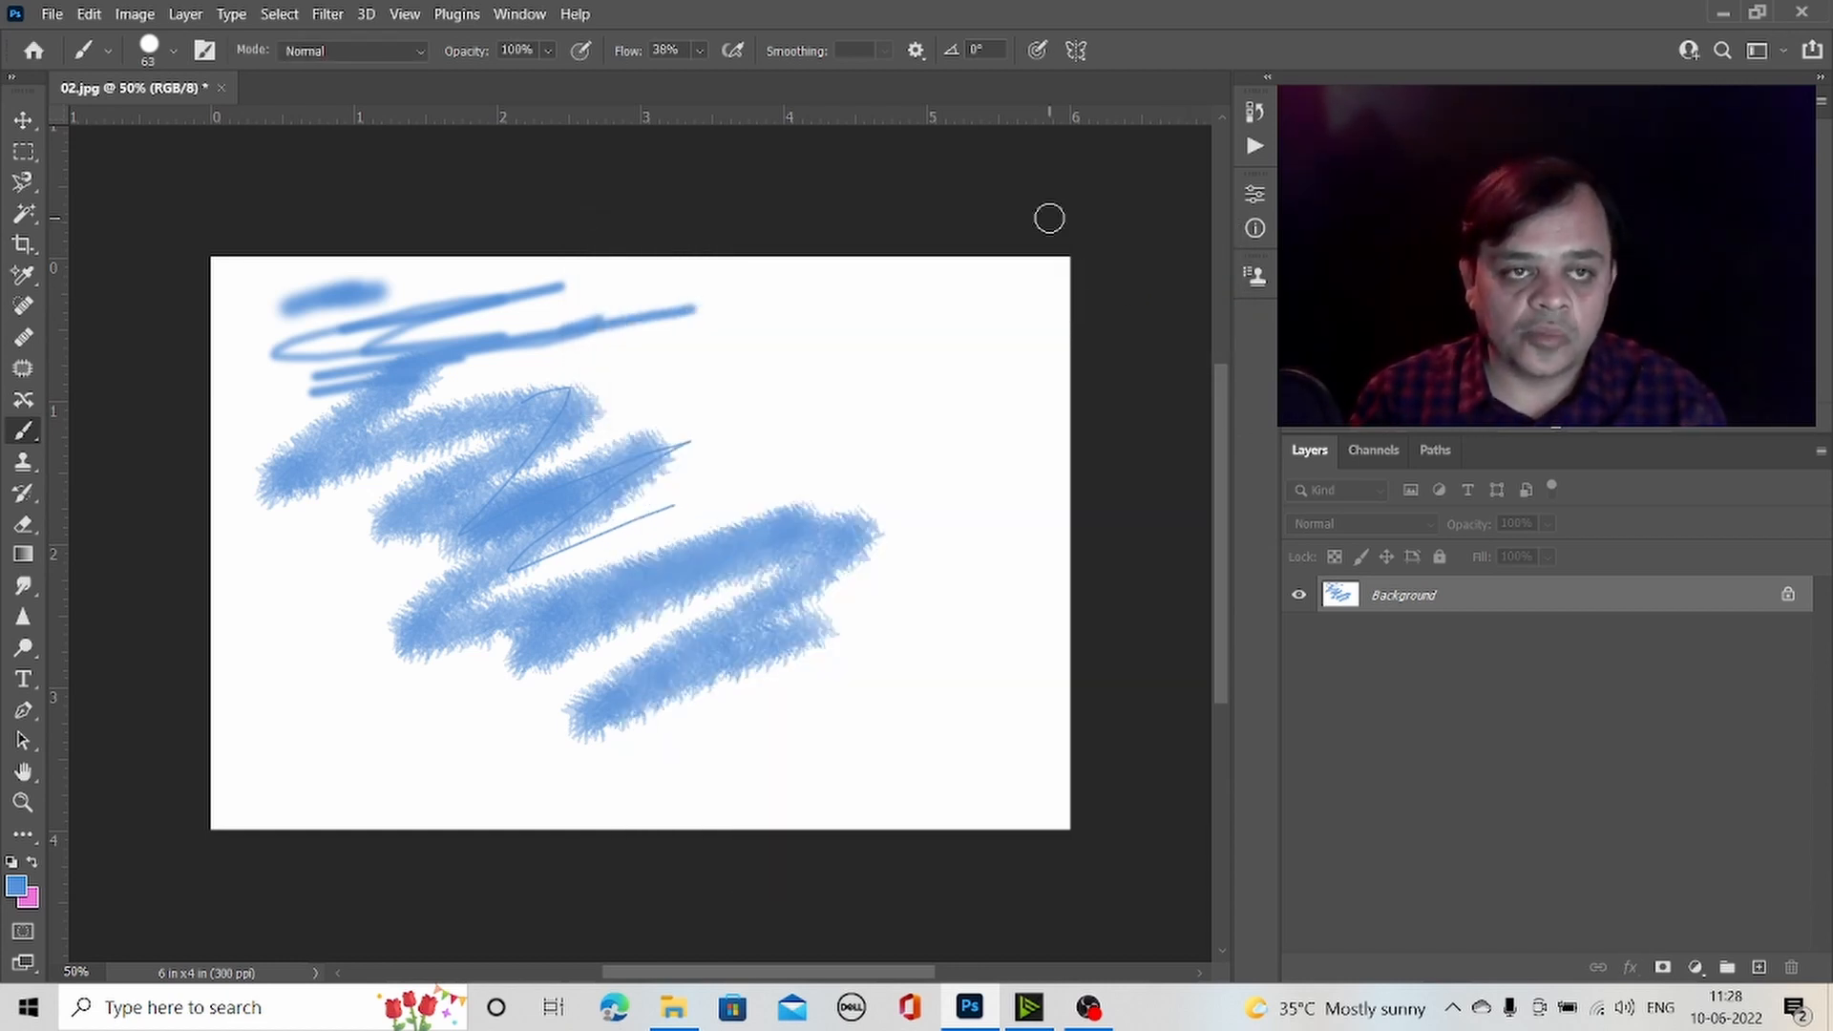
- Locate the newly saved dotted preset among the brush presets and paint long looping trails of spaced blue dots across the canvas
left_click(108, 50)
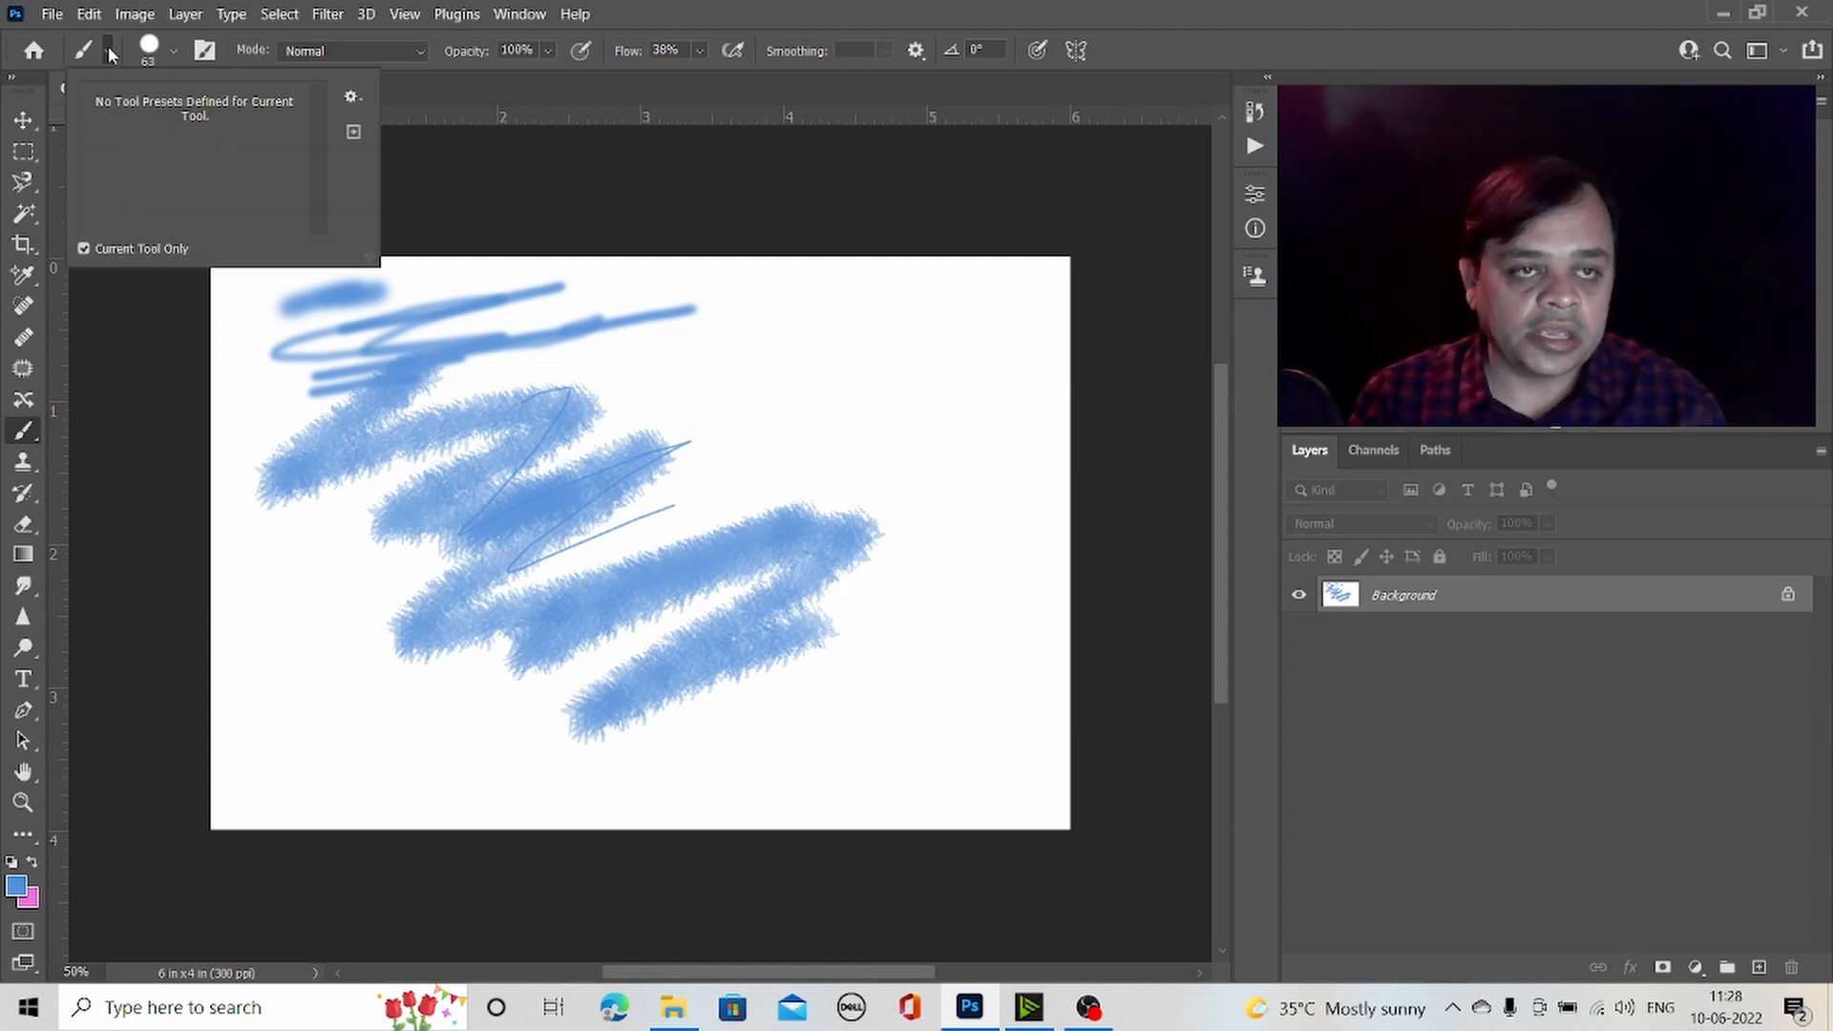
left_click(174, 52)
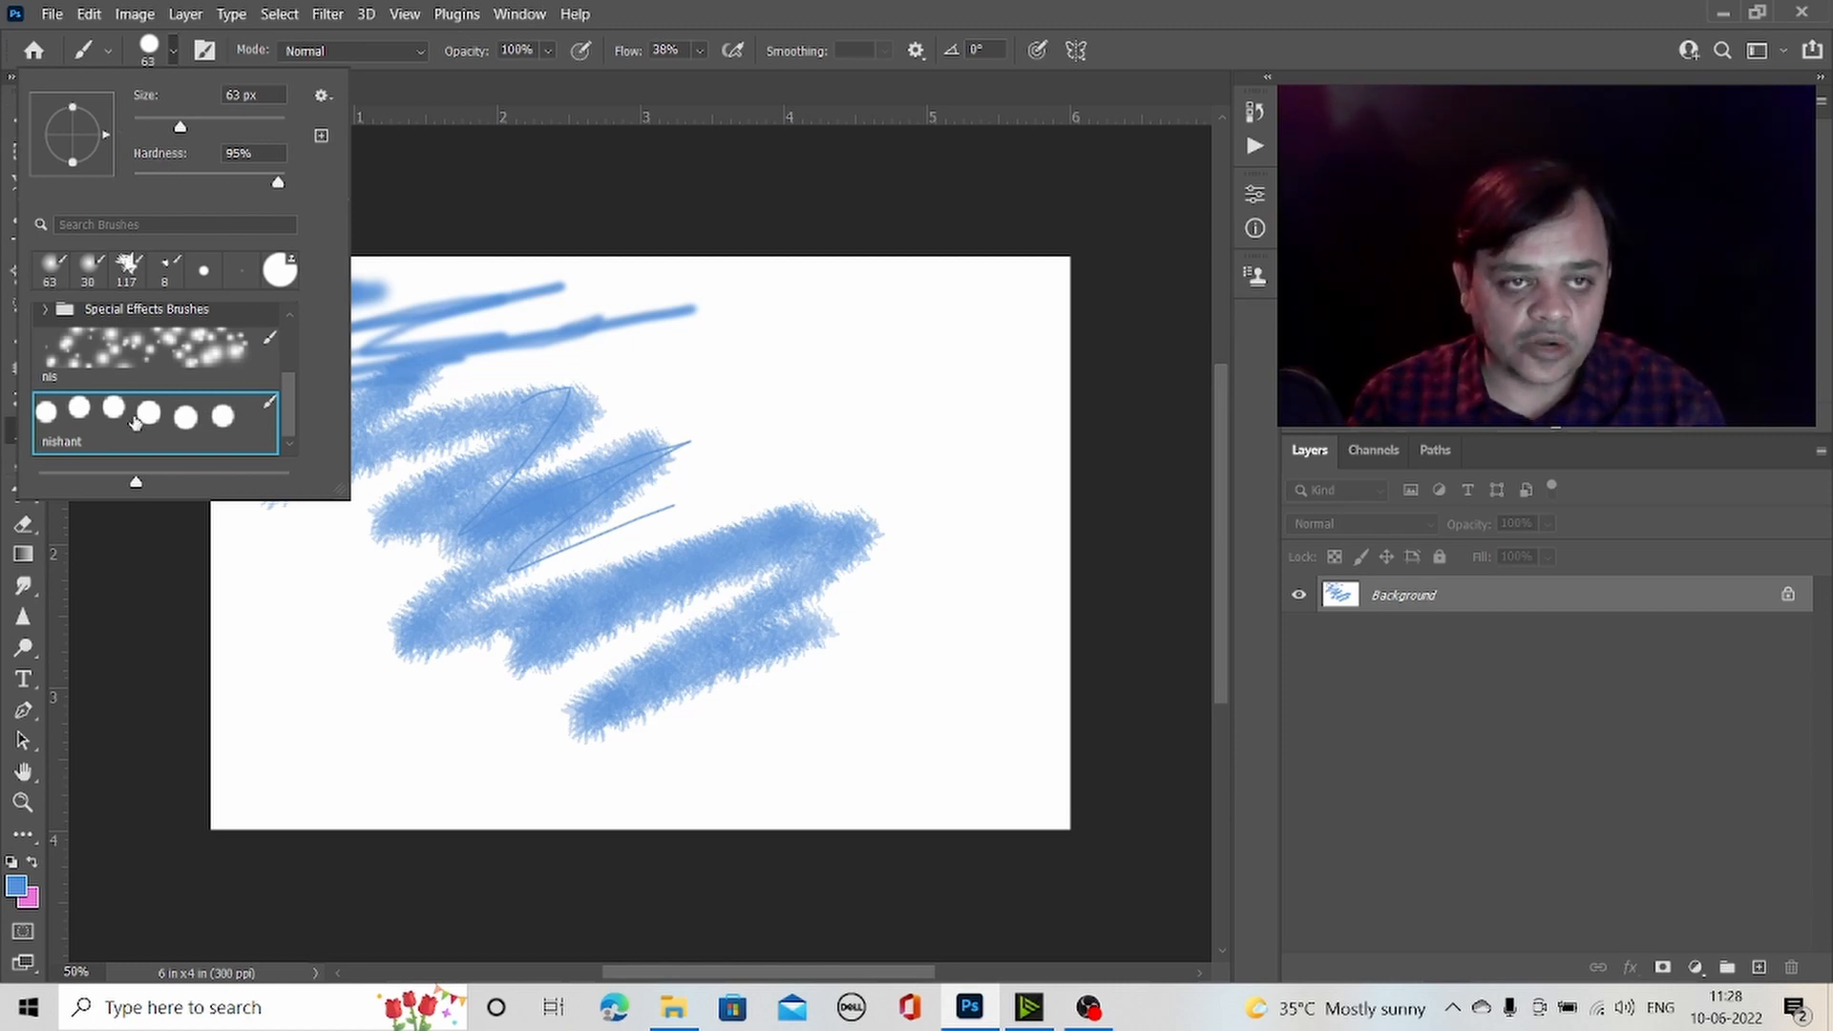
left_click(1210, 399)
mouse_move(291, 649)
left_mouse_down()
mouse_move(388, 575)
mouse_move(650, 458)
mouse_move(809, 399)
mouse_move(894, 401)
mouse_move(934, 548)
mouse_move(795, 702)
mouse_move(673, 789)
mouse_move(966, 681)
mouse_move(903, 624)
mouse_move(571, 670)
mouse_move(354, 781)
mouse_move(318, 654)
mouse_move(747, 559)
mouse_move(814, 467)
mouse_move(722, 369)
mouse_move(816, 293)
mouse_move(939, 494)
mouse_move(725, 674)
mouse_move(703, 779)
mouse_move(852, 521)
mouse_move(928, 591)
mouse_move(1011, 603)
mouse_move(957, 364)
mouse_move(973, 337)
mouse_move(580, 395)
mouse_move(284, 539)
mouse_move(792, 341)
mouse_move(864, 619)
mouse_move(480, 609)
mouse_move(766, 402)
mouse_move(512, 695)
mouse_move(878, 627)
mouse_move(682, 342)
left_mouse_up()
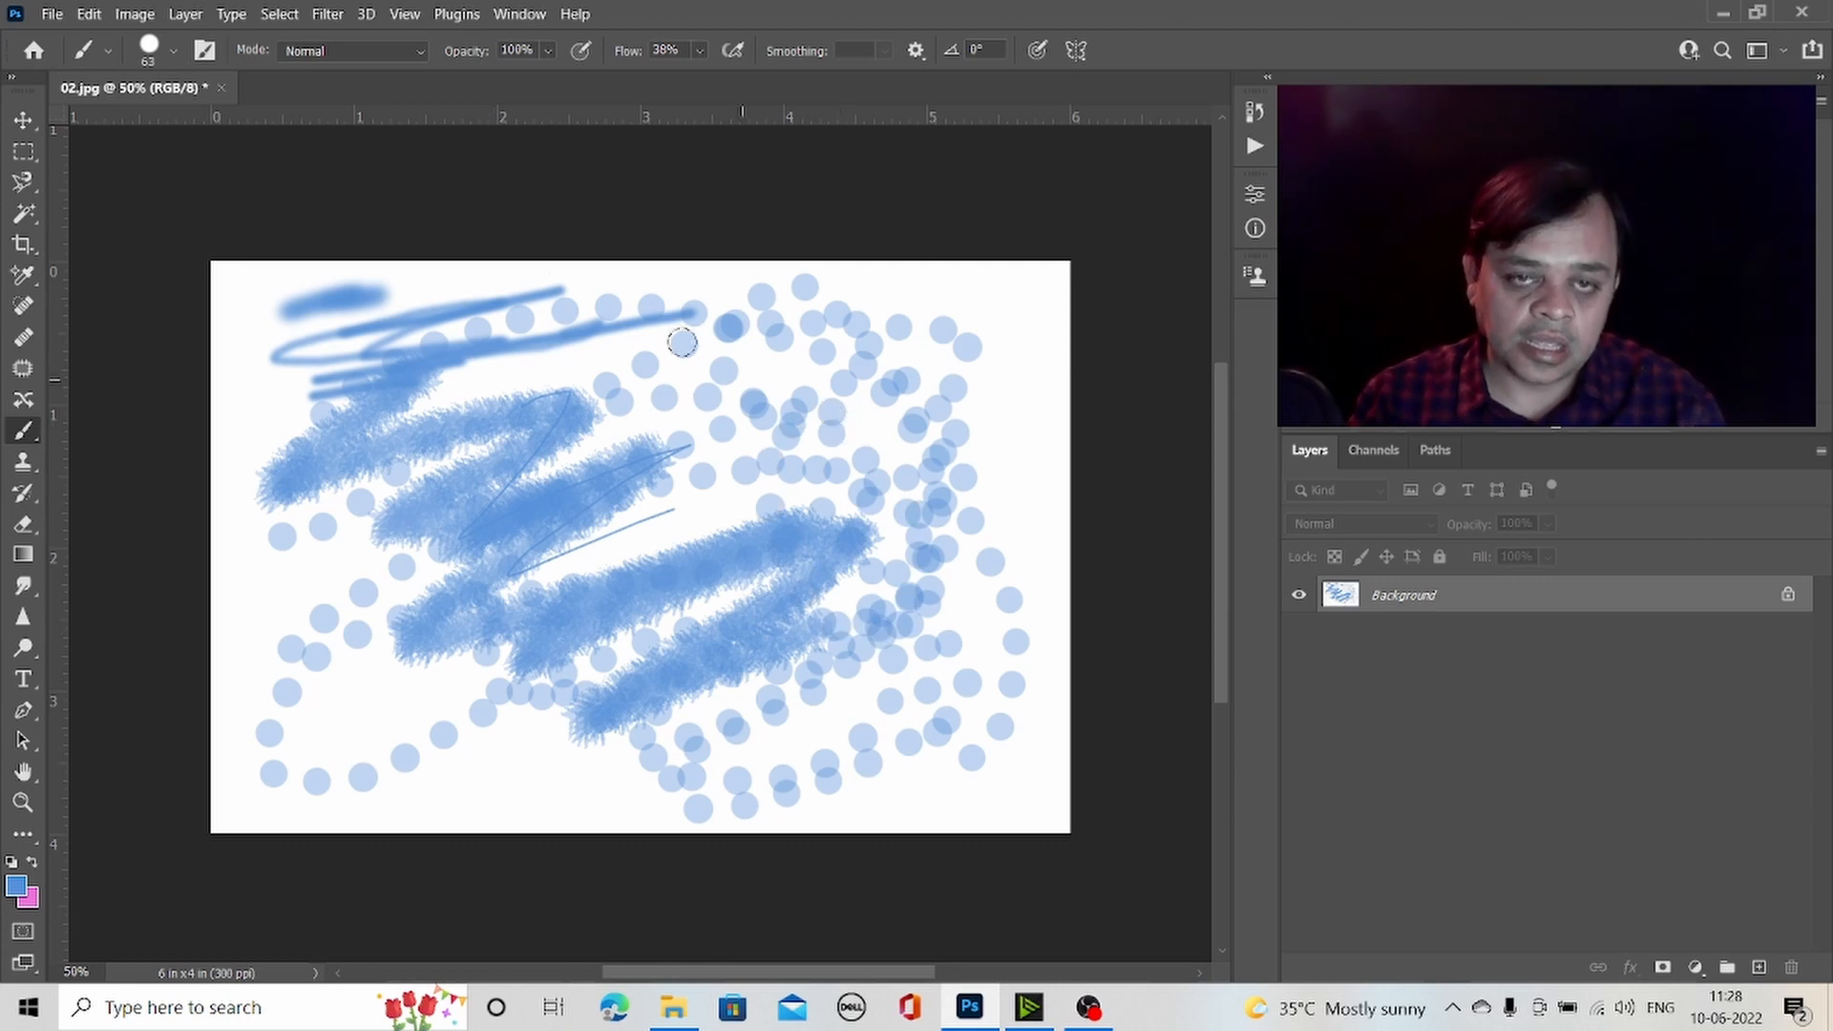
- Add a new layer and paint speckled dots along the canvas's right edge with the brush in Dissolve mode
left_click(419, 52)
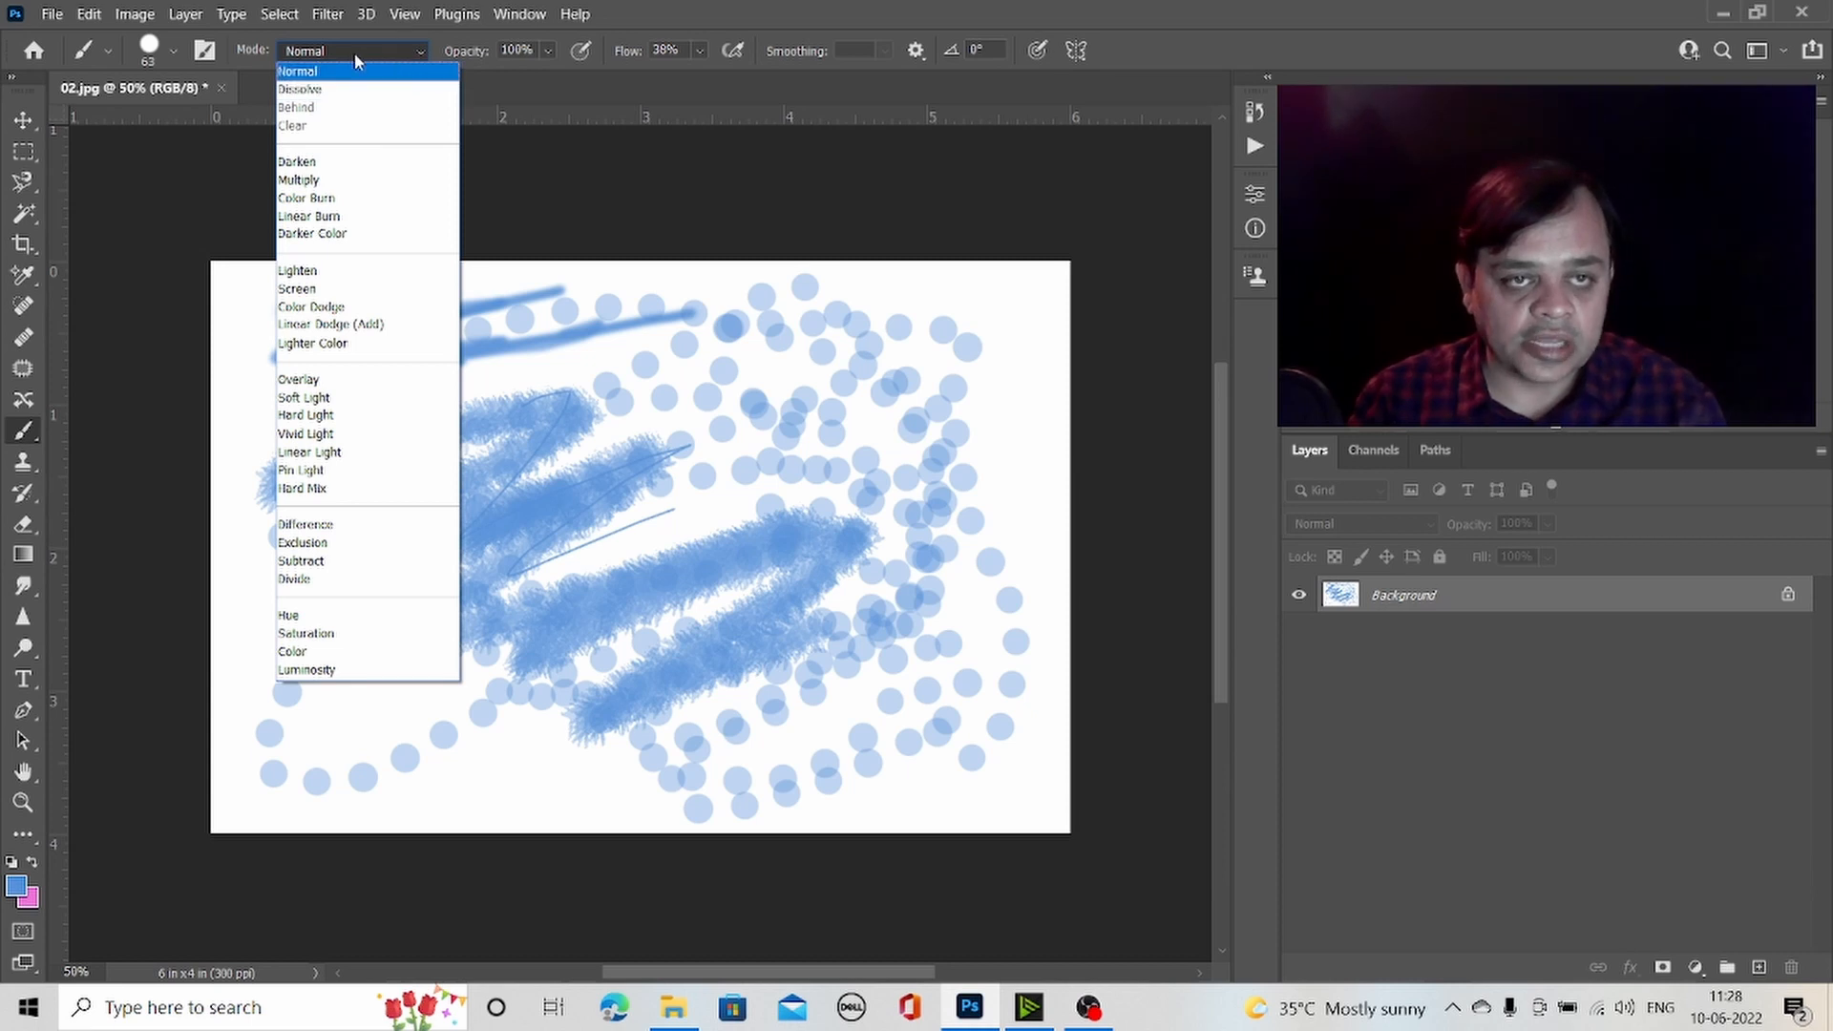
left_click(353, 52)
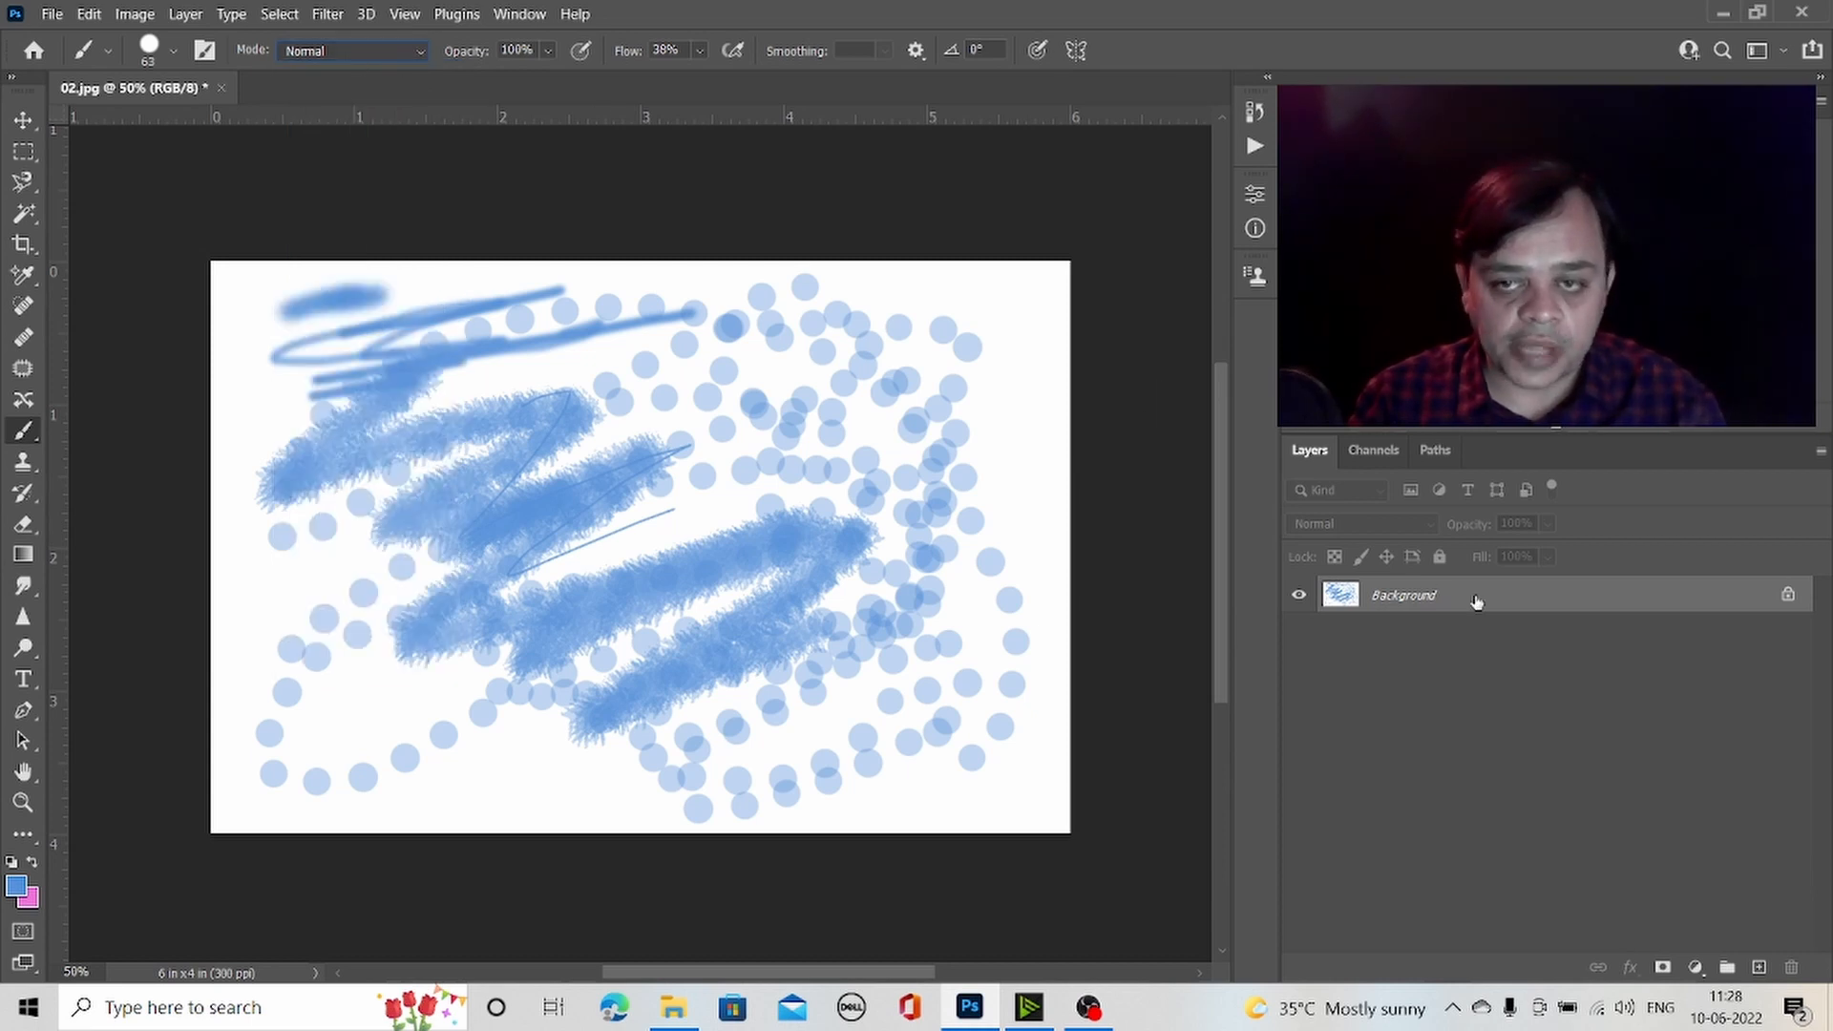
left_click(1759, 967)
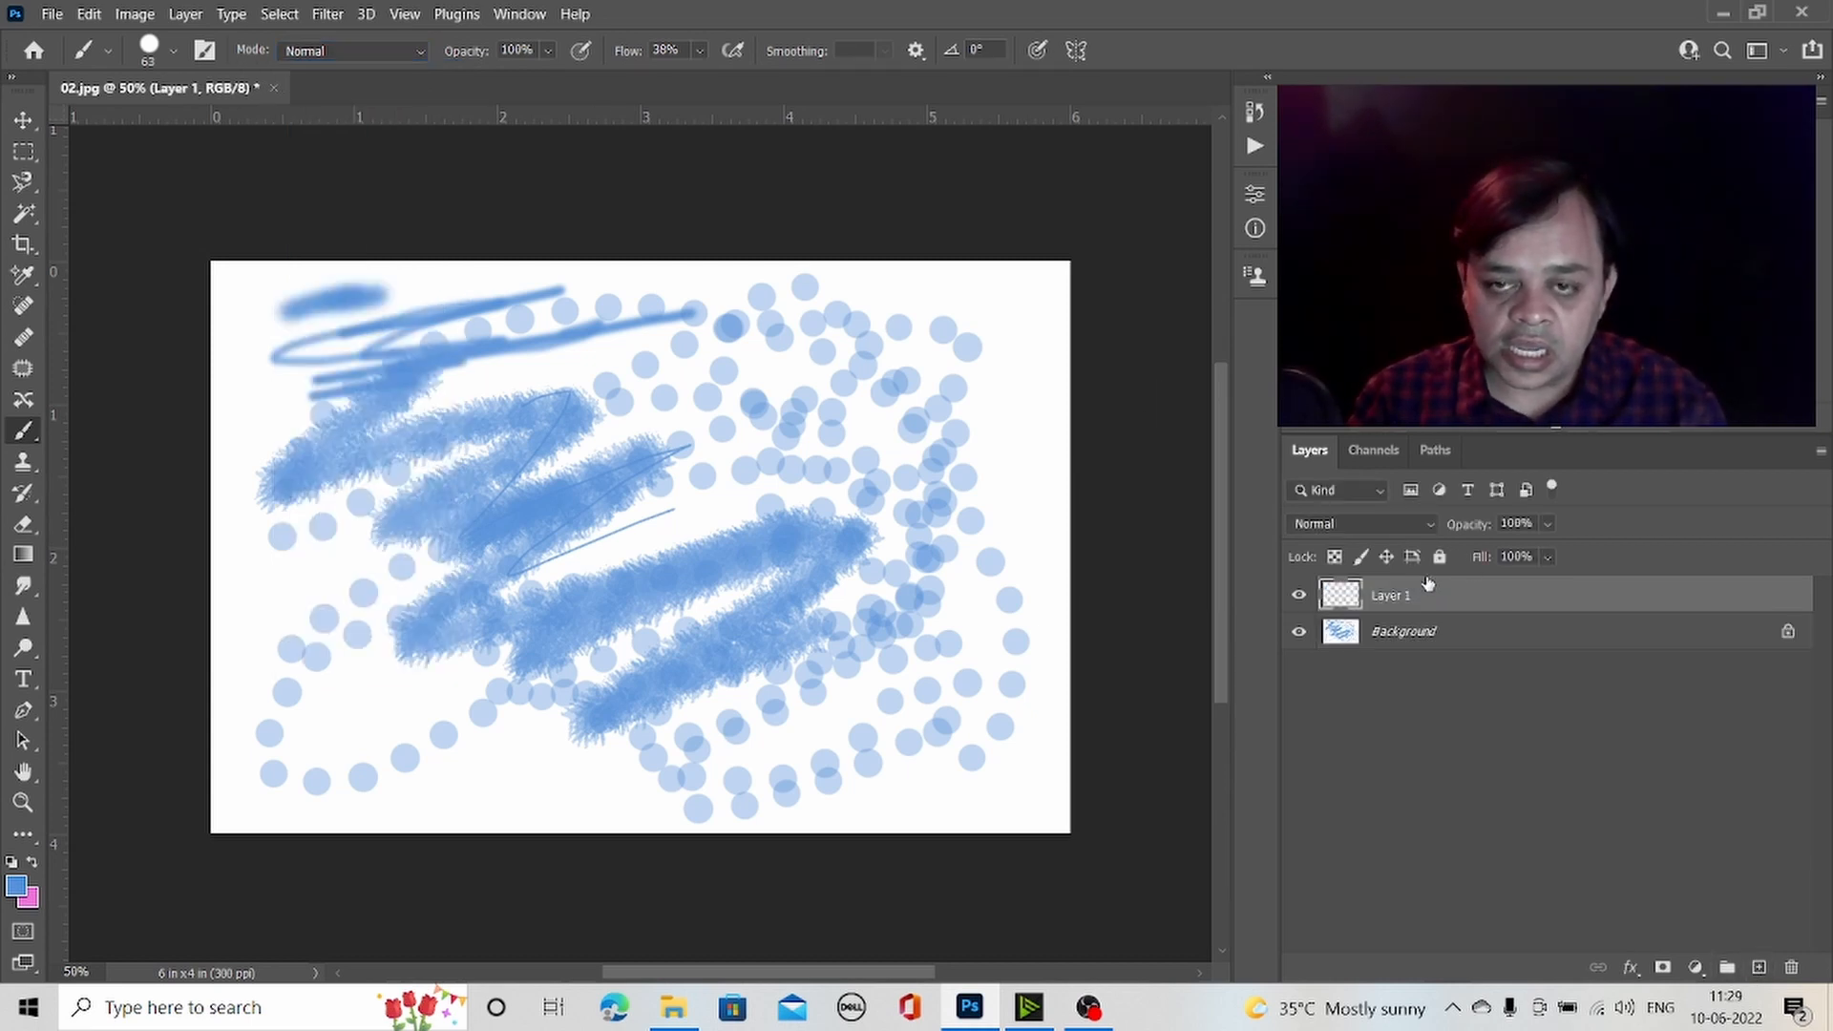
left_click(1427, 526)
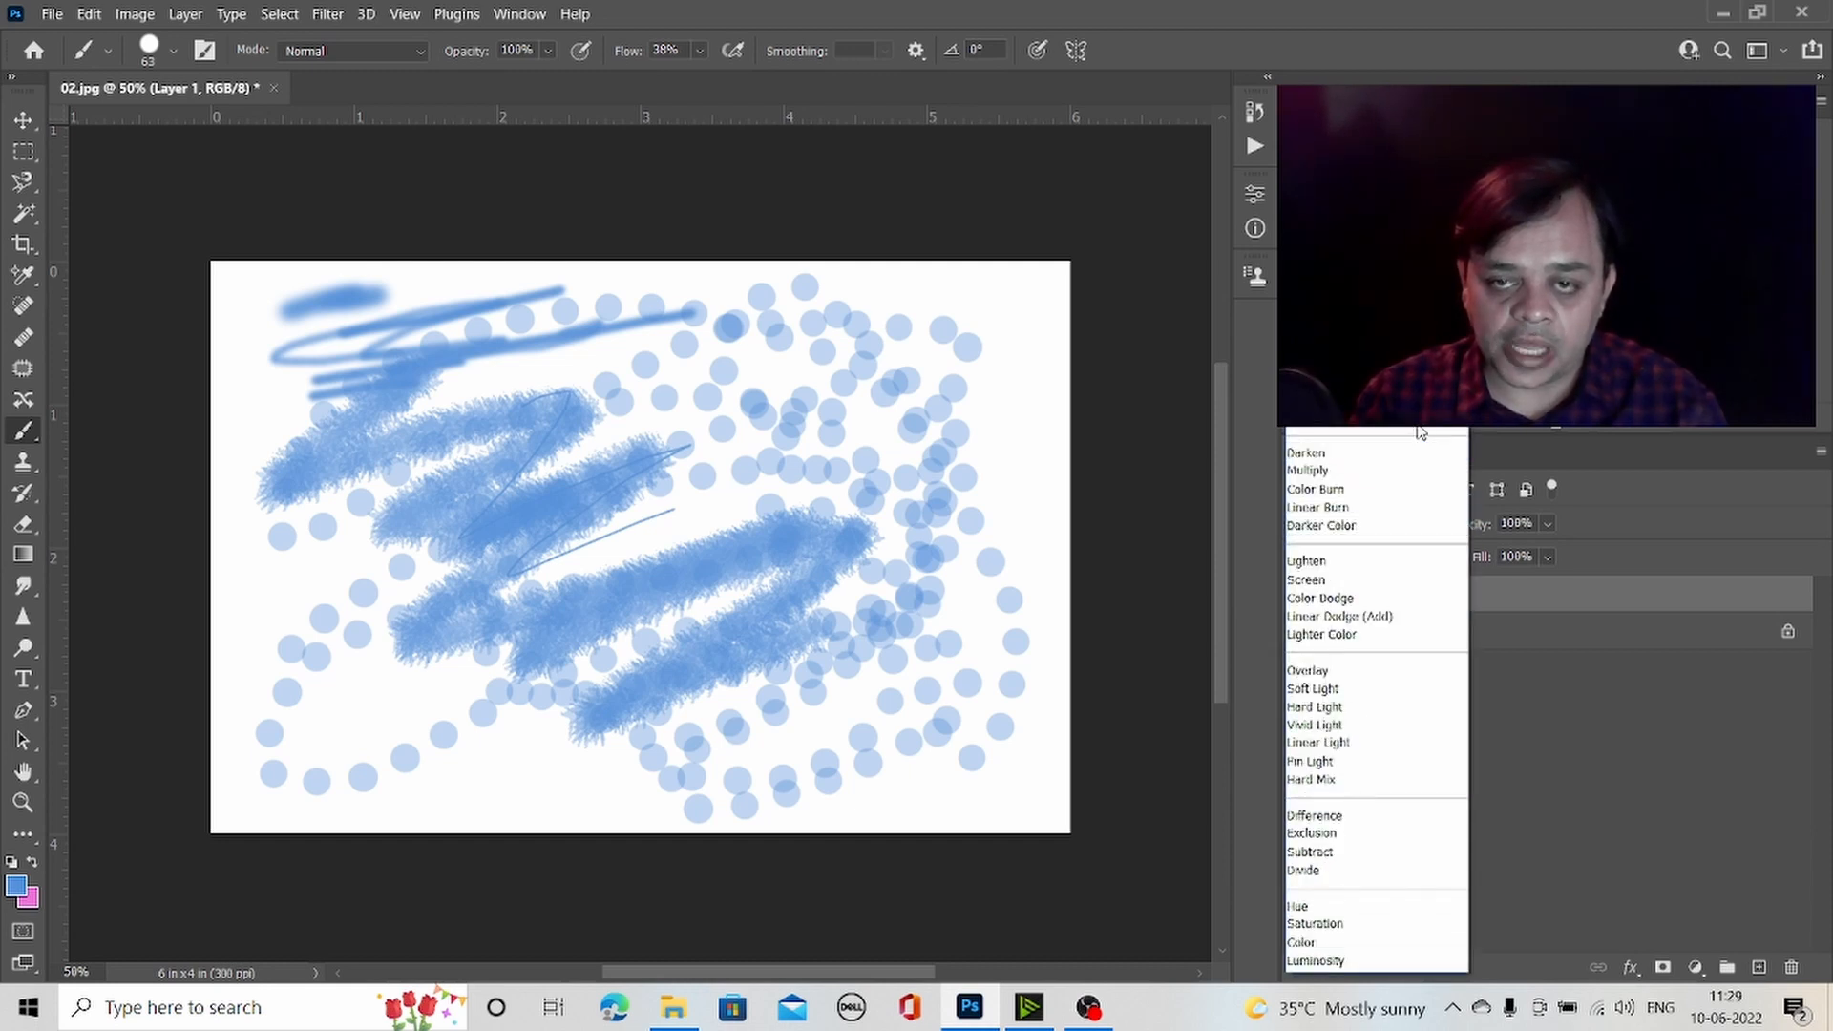
left_click(418, 49)
left_click(420, 49)
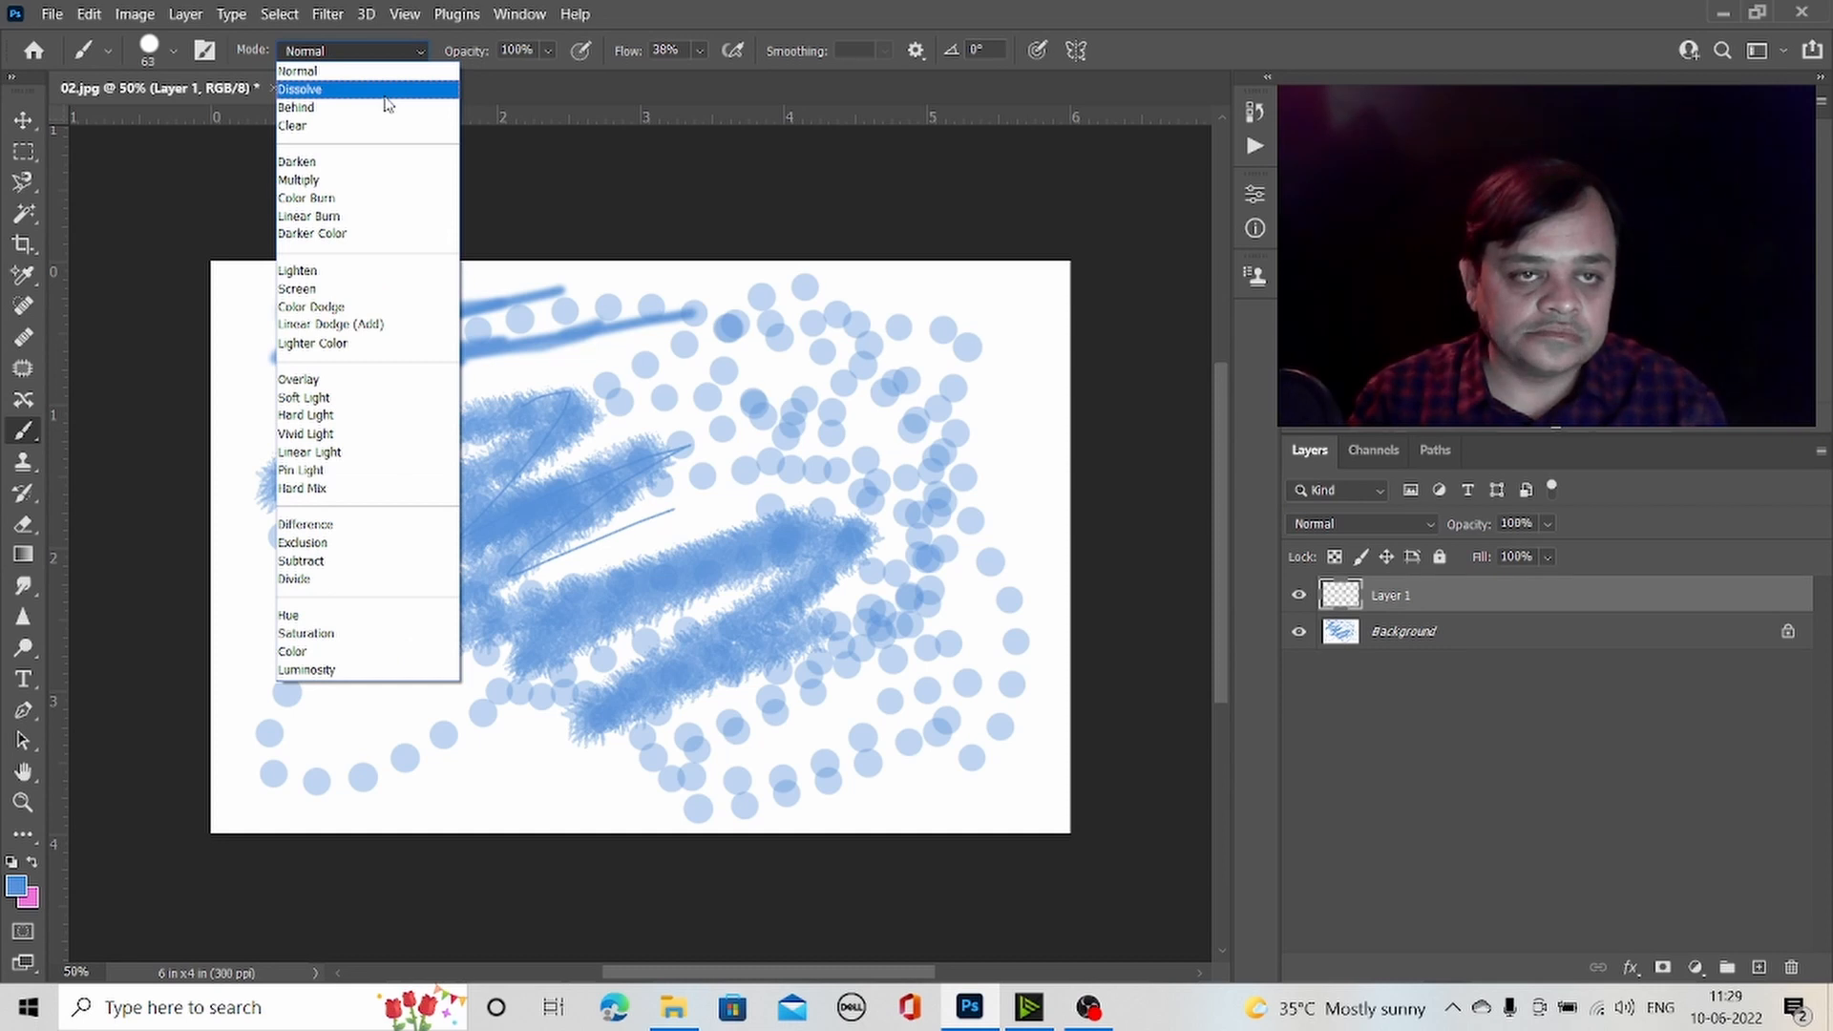
left_click(386, 91)
mouse_move(909, 356)
left_mouse_down()
mouse_move(944, 322)
mouse_move(1010, 372)
mouse_move(1030, 291)
mouse_move(998, 466)
mouse_move(1033, 569)
mouse_move(1038, 430)
left_mouse_up()
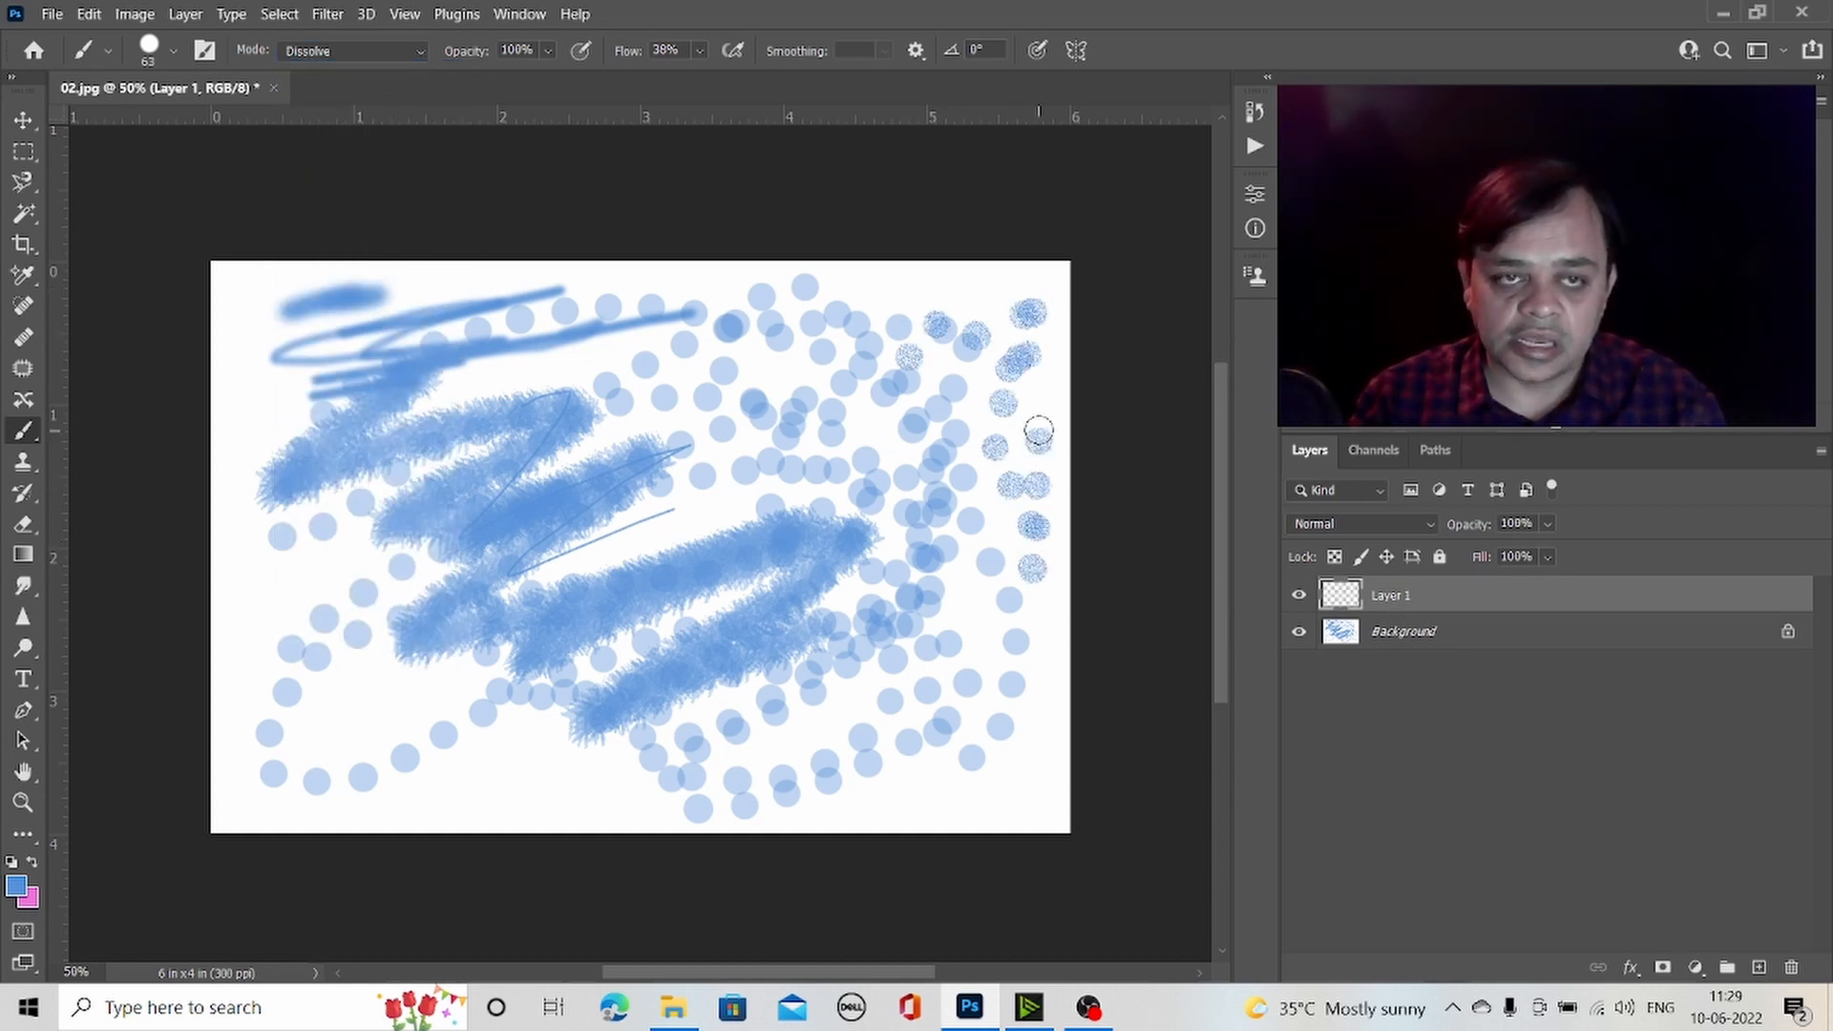
- Paint dots in Behind mode over the canvas's upper-right area and brush them away using Clear mode
left_click(419, 52)
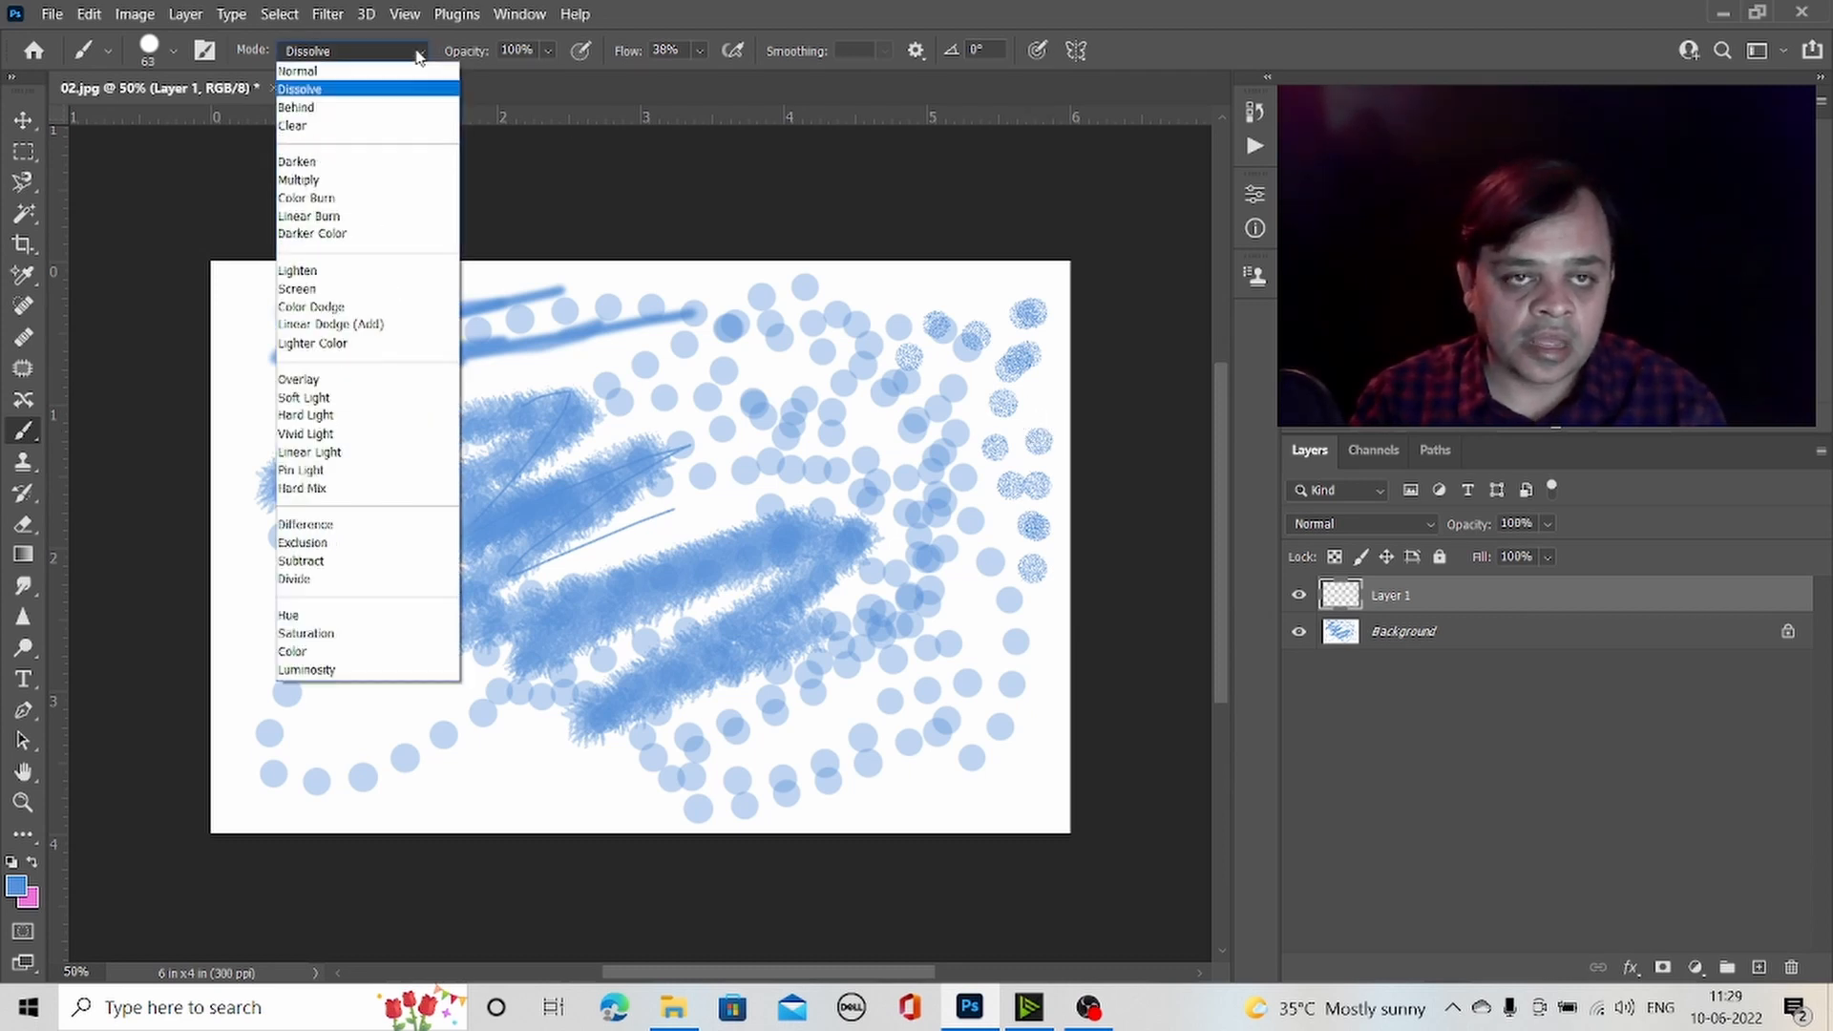
left_click(398, 107)
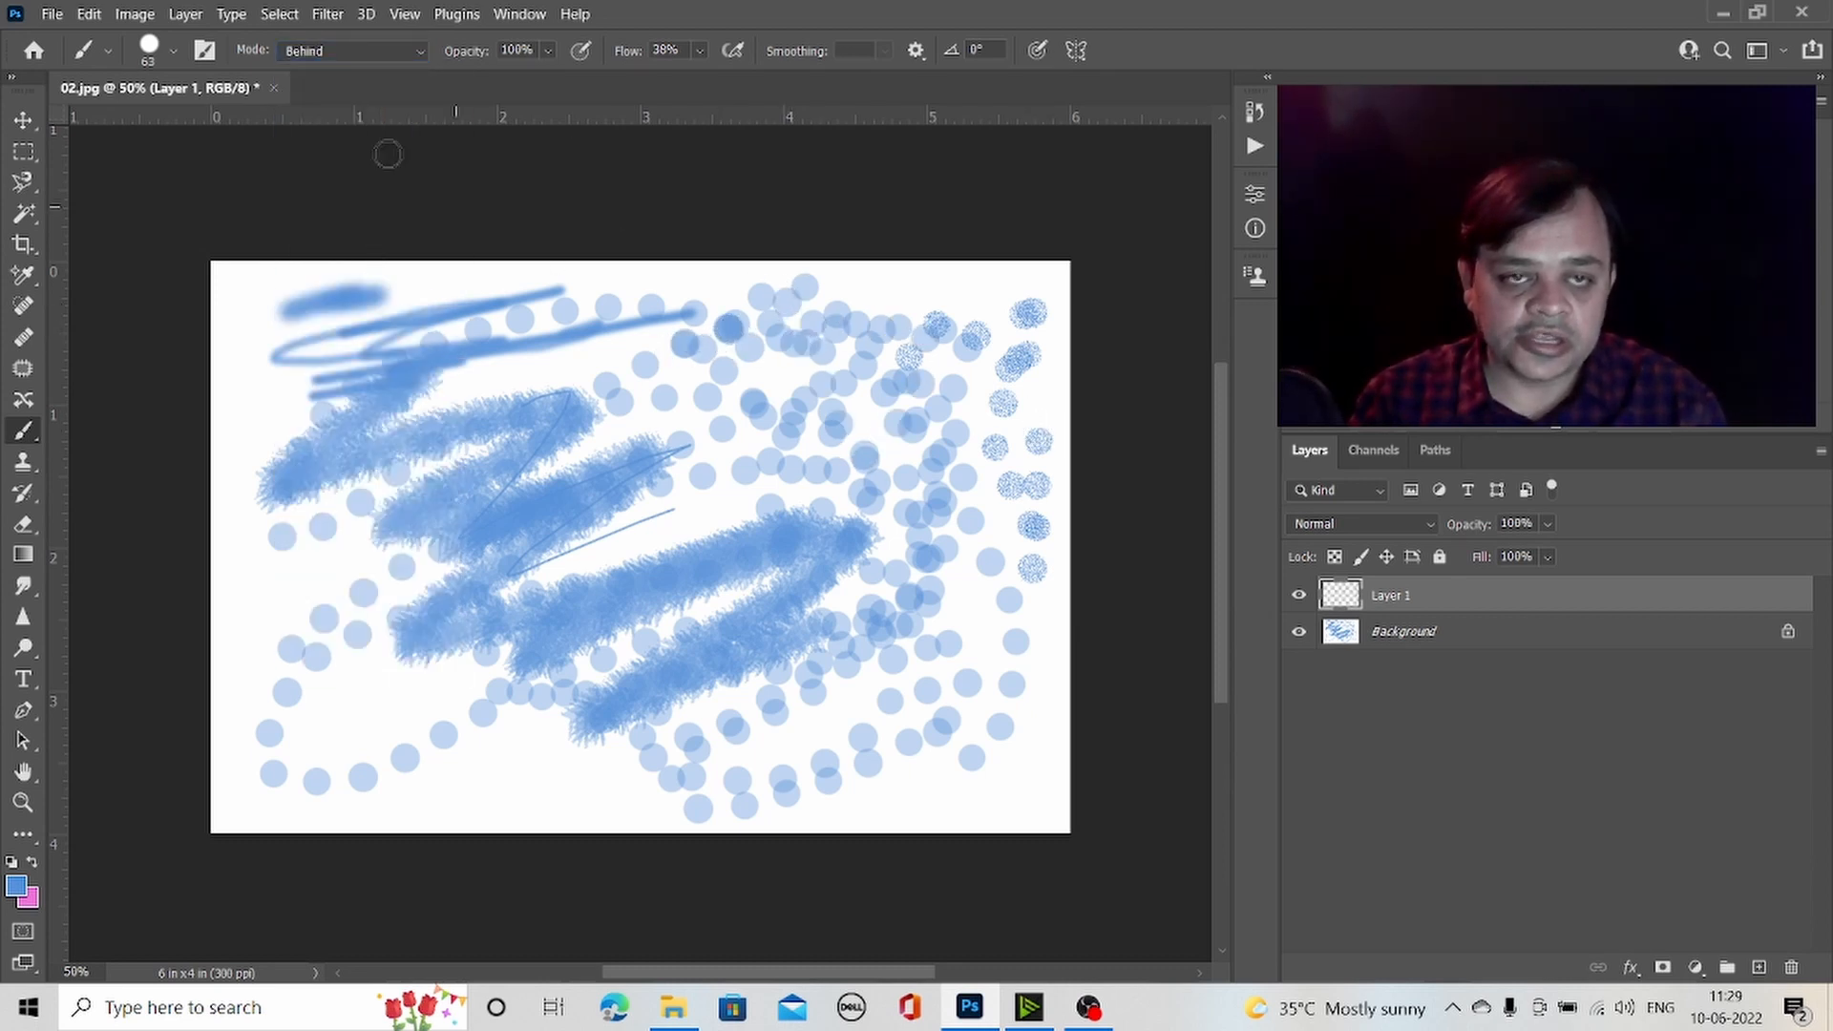
left_click(420, 53)
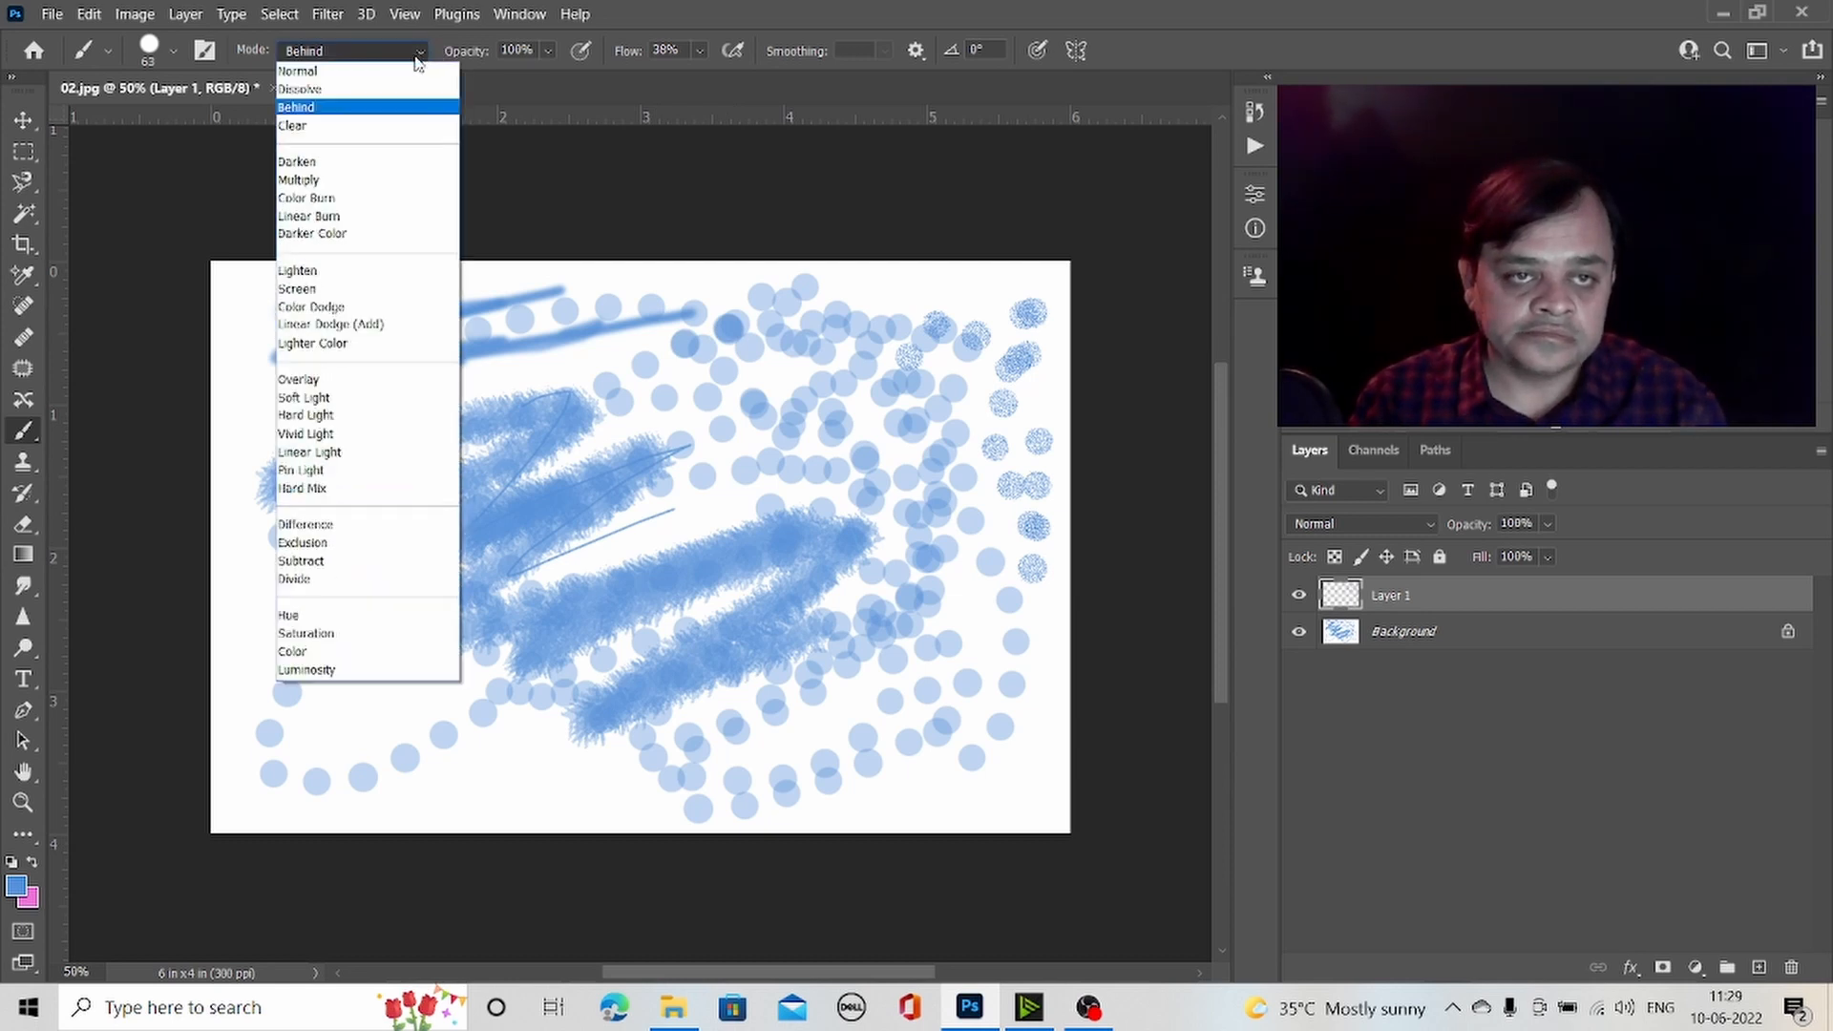
left_click(385, 123)
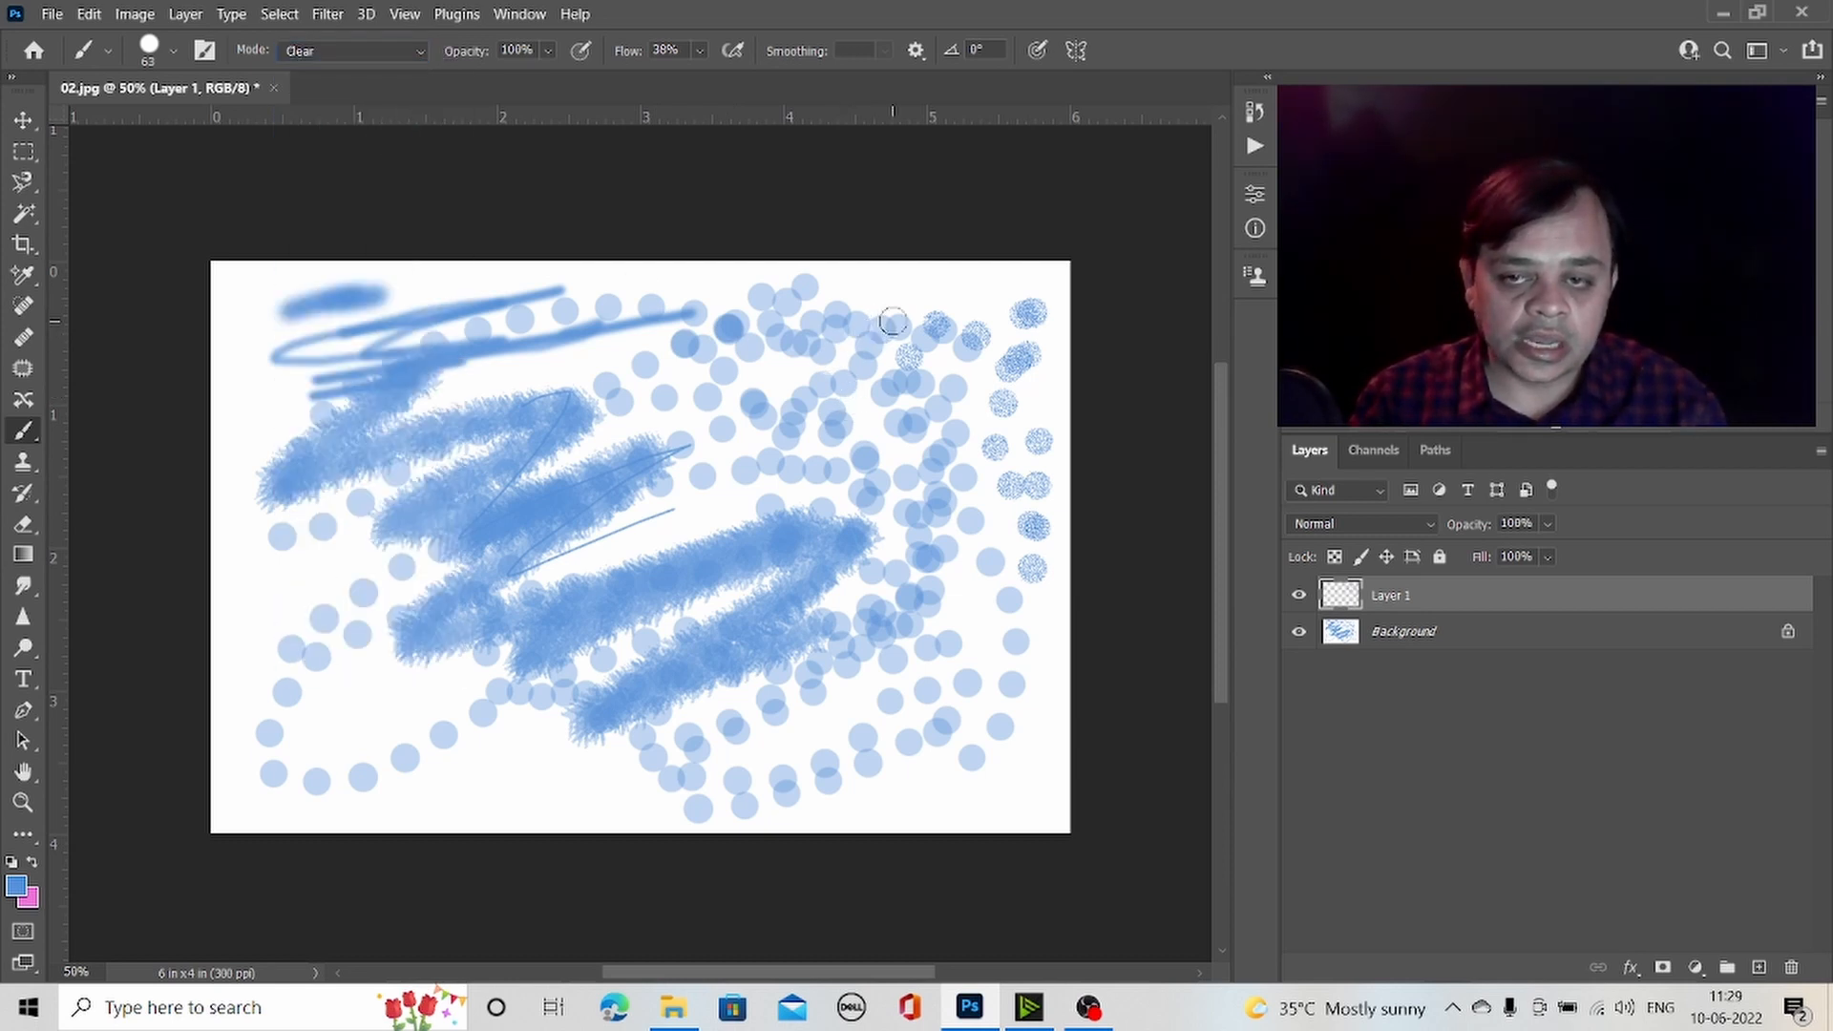
mouse_move(742, 418)
left_mouse_down()
mouse_move(779, 317)
mouse_move(750, 326)
mouse_move(812, 335)
mouse_move(714, 325)
mouse_move(785, 348)
mouse_move(849, 291)
mouse_move(777, 291)
mouse_move(847, 313)
mouse_move(898, 302)
mouse_move(886, 294)
mouse_move(889, 343)
left_mouse_up()
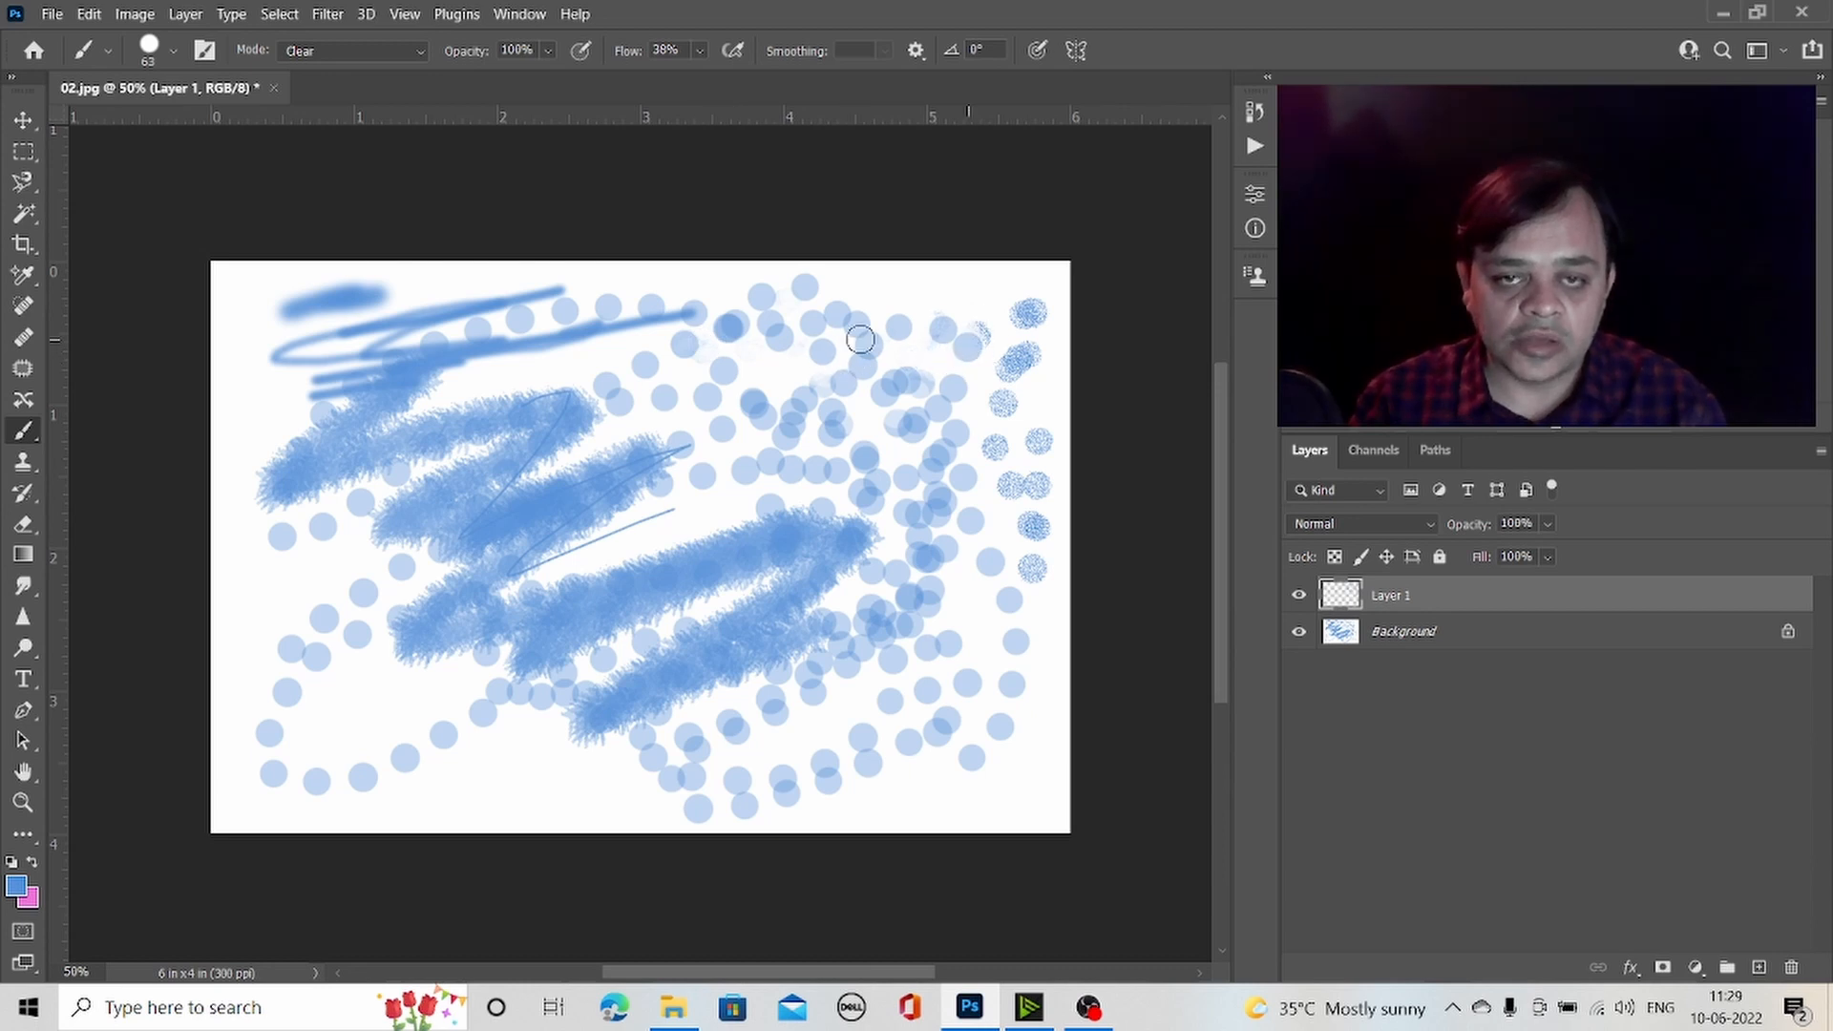
- Set the brush mode to Darken and paint over the existing dots in the canvas's upper-right area
left_click(417, 58)
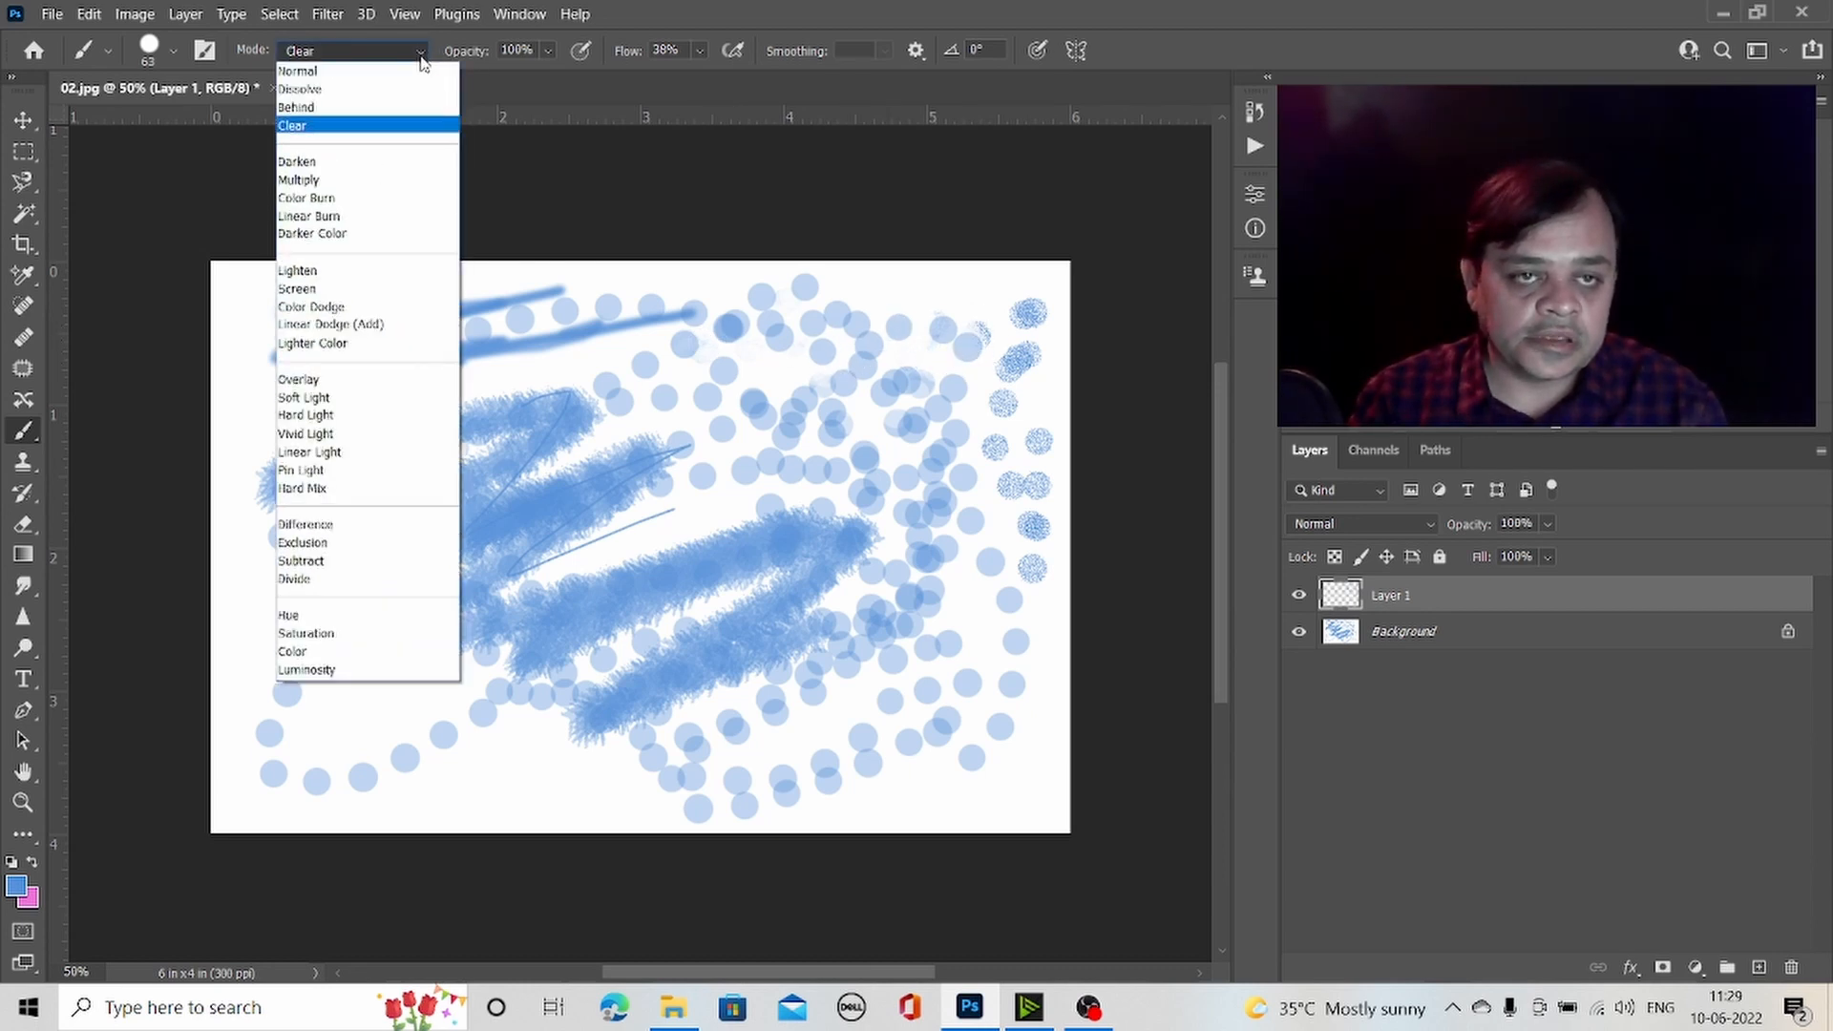
left_click(367, 167)
mouse_move(744, 444)
left_mouse_down()
mouse_move(784, 394)
mouse_move(718, 433)
mouse_move(769, 397)
mouse_move(732, 399)
mouse_move(808, 442)
mouse_move(803, 421)
mouse_move(860, 385)
mouse_move(869, 362)
mouse_move(831, 381)
mouse_move(898, 327)
left_mouse_up()
left_click(899, 327)
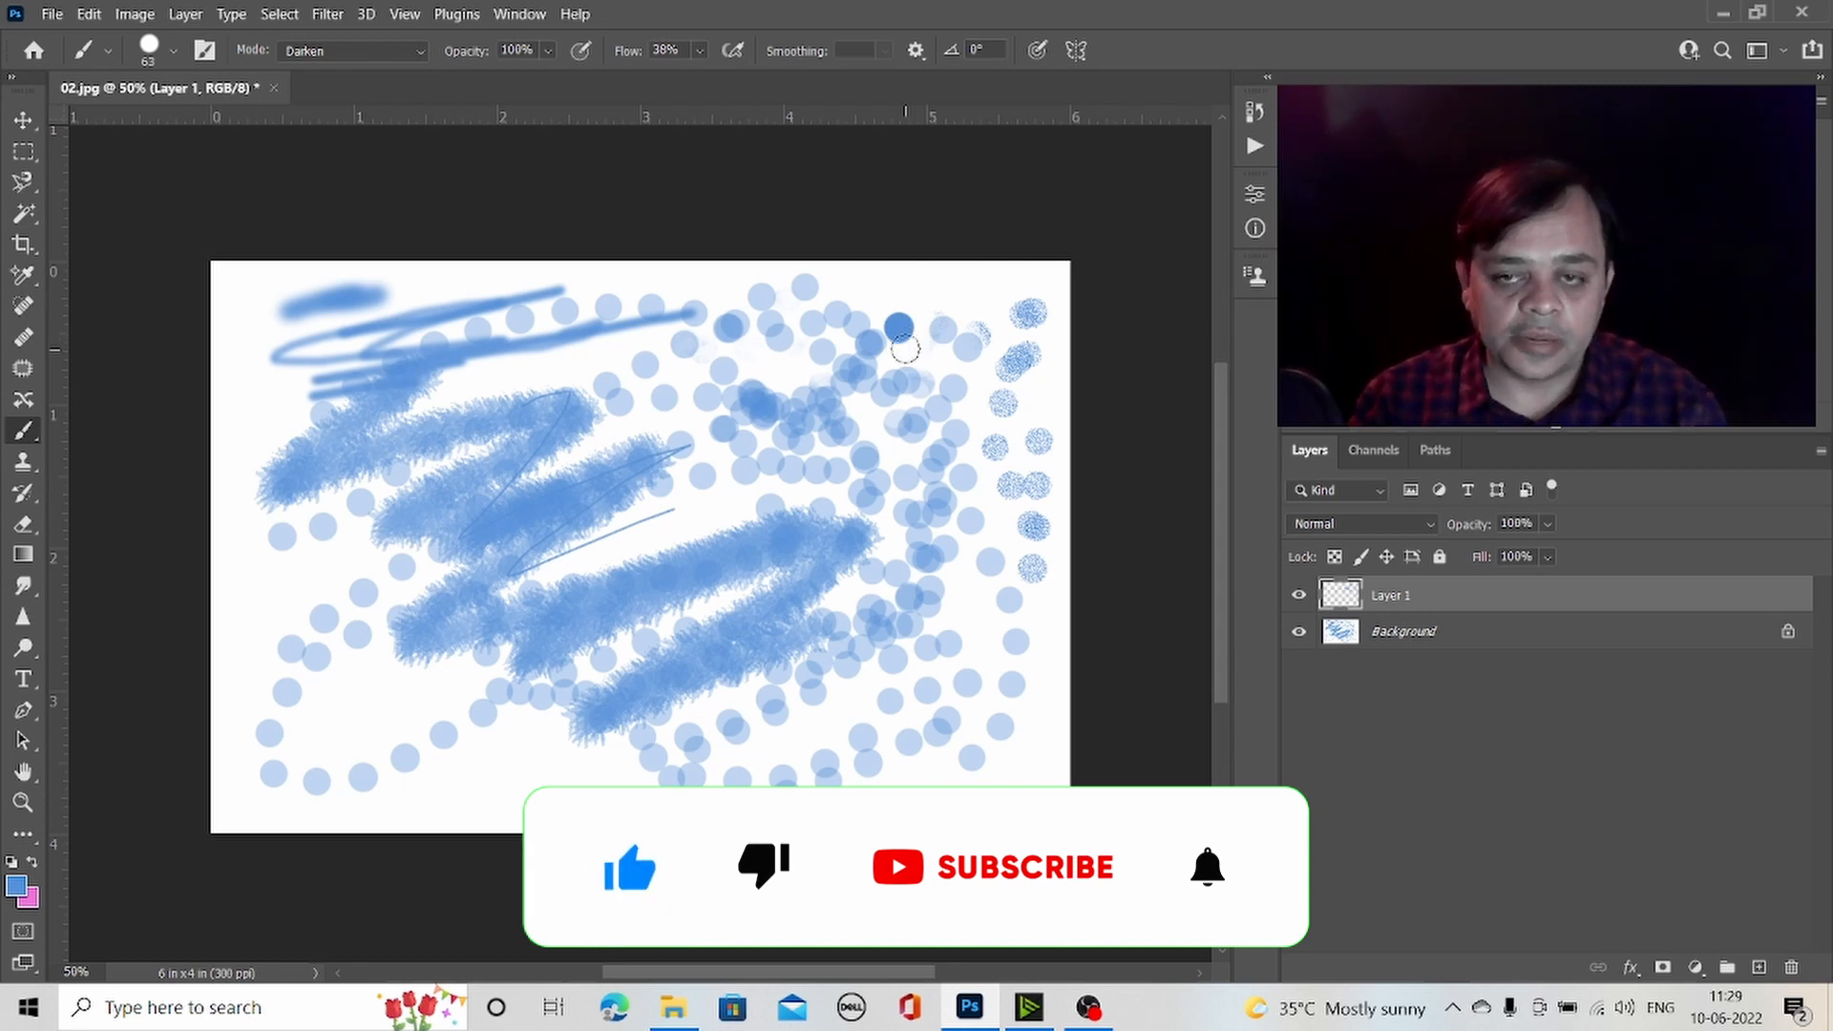
- Set the brush mode to Multiply and stamp a darker blue dot beside the solid Darken dot
left_click(425, 54)
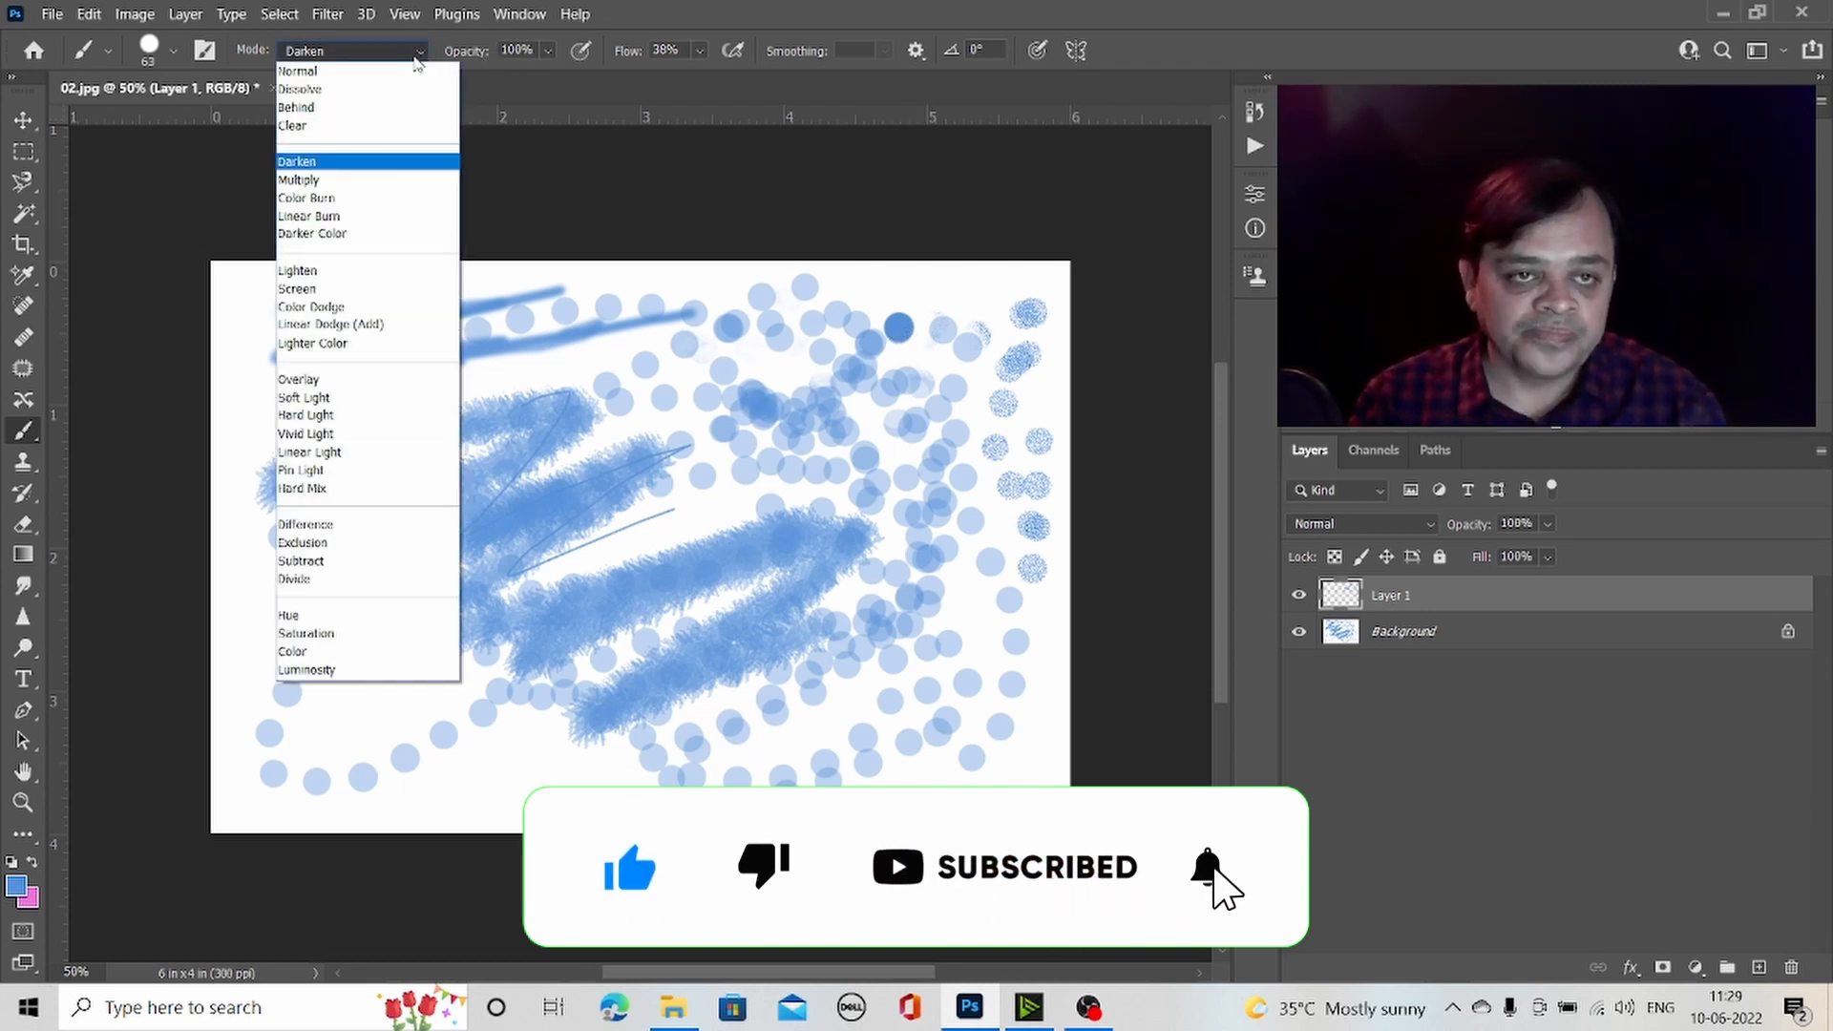
left_click(336, 181)
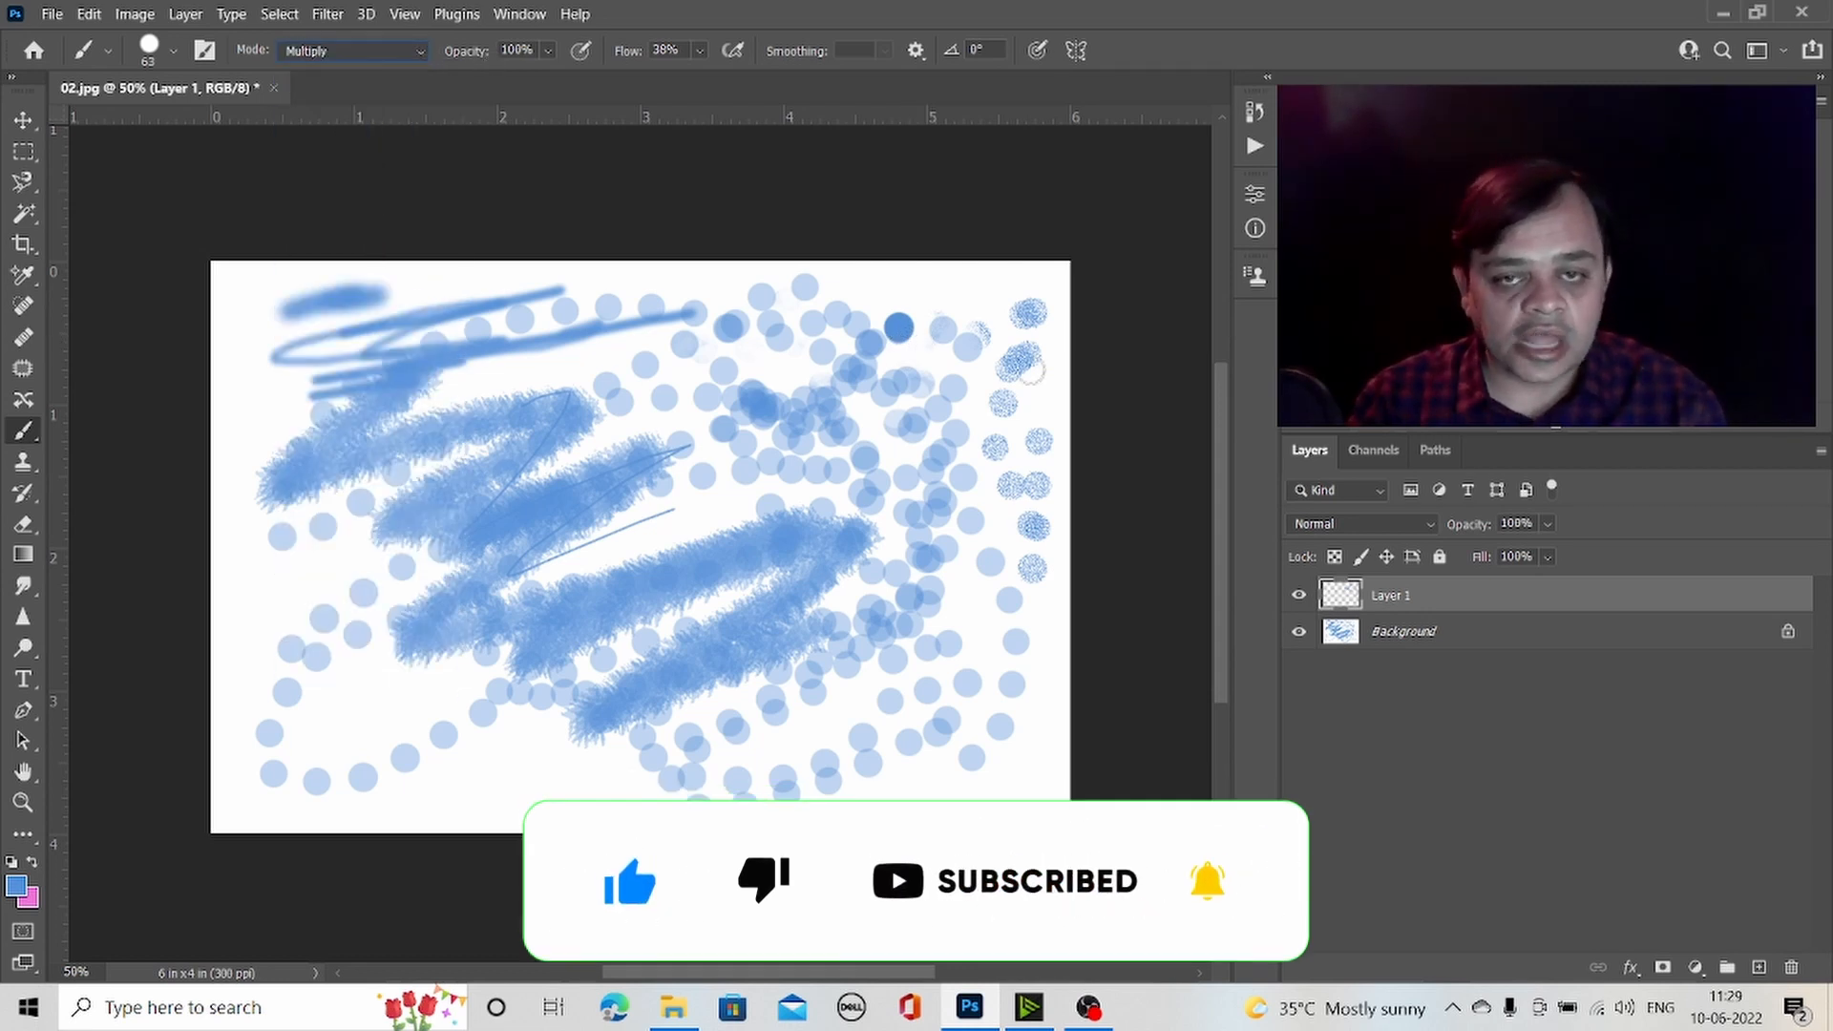
left_click(941, 329)
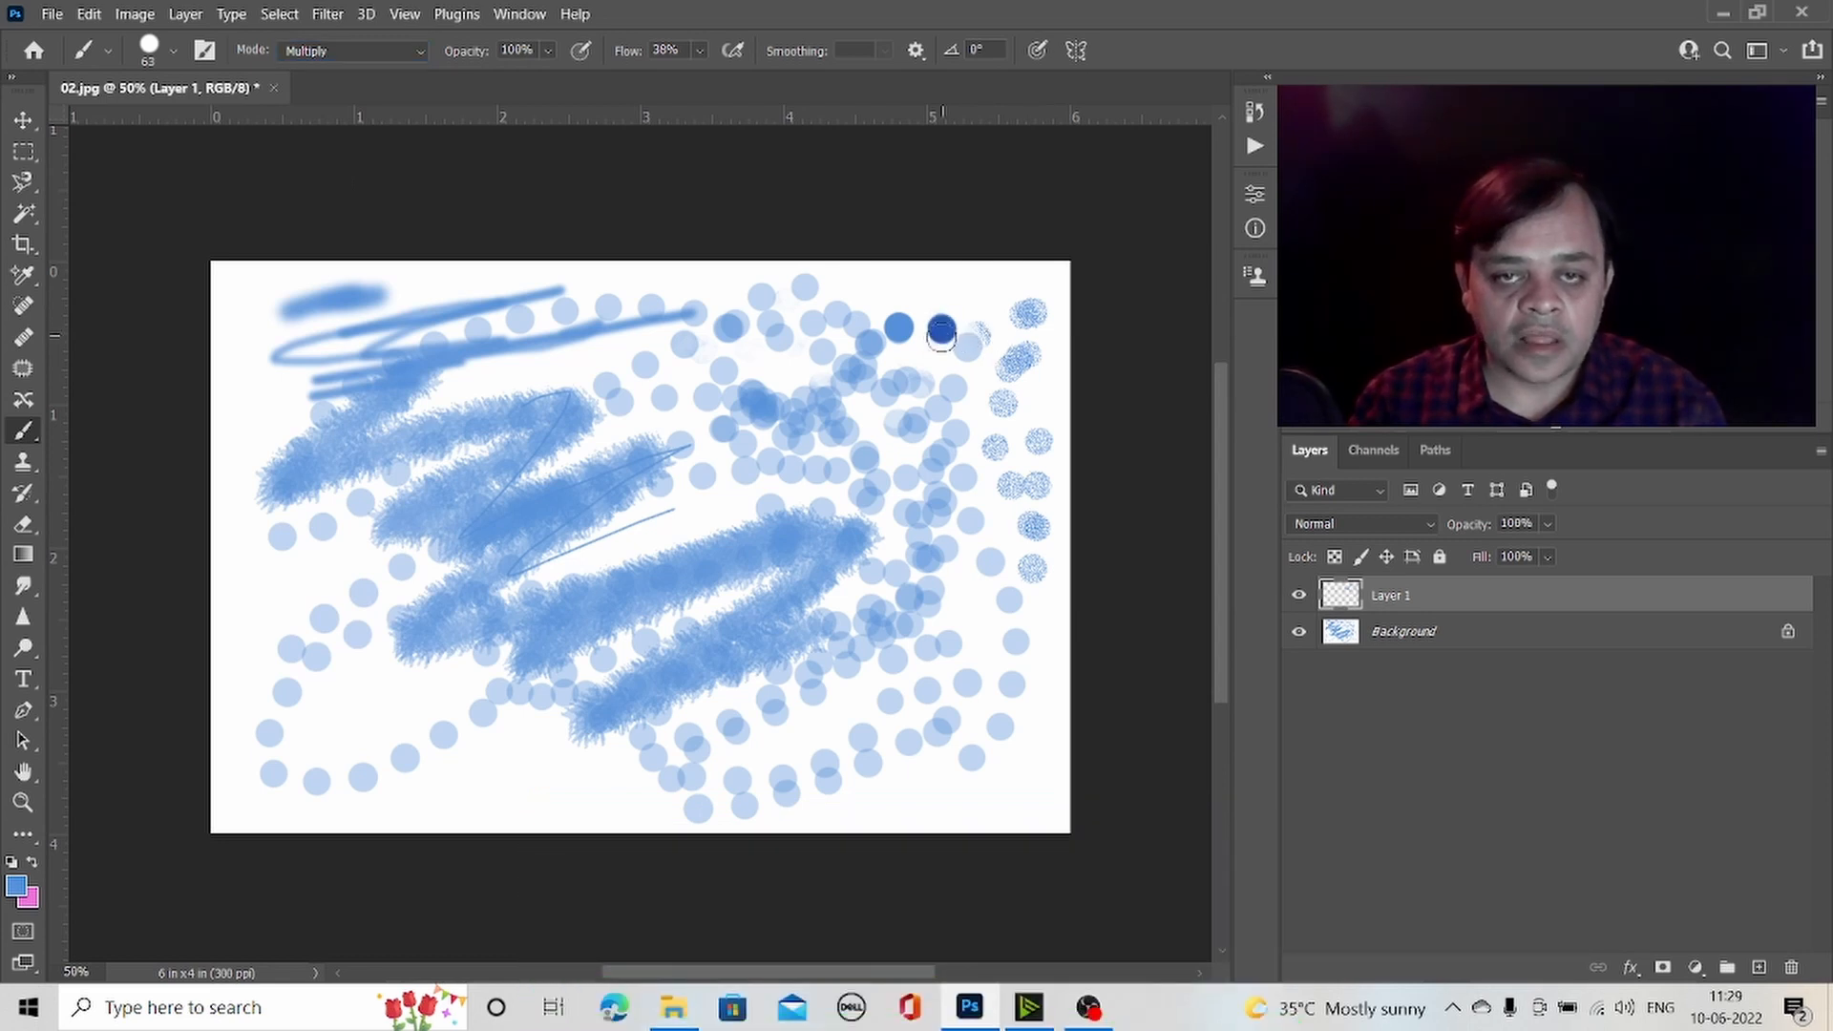
- Set the brush mode to Color Burn and build up a deep blue dot below the Multiply dot
left_click(423, 63)
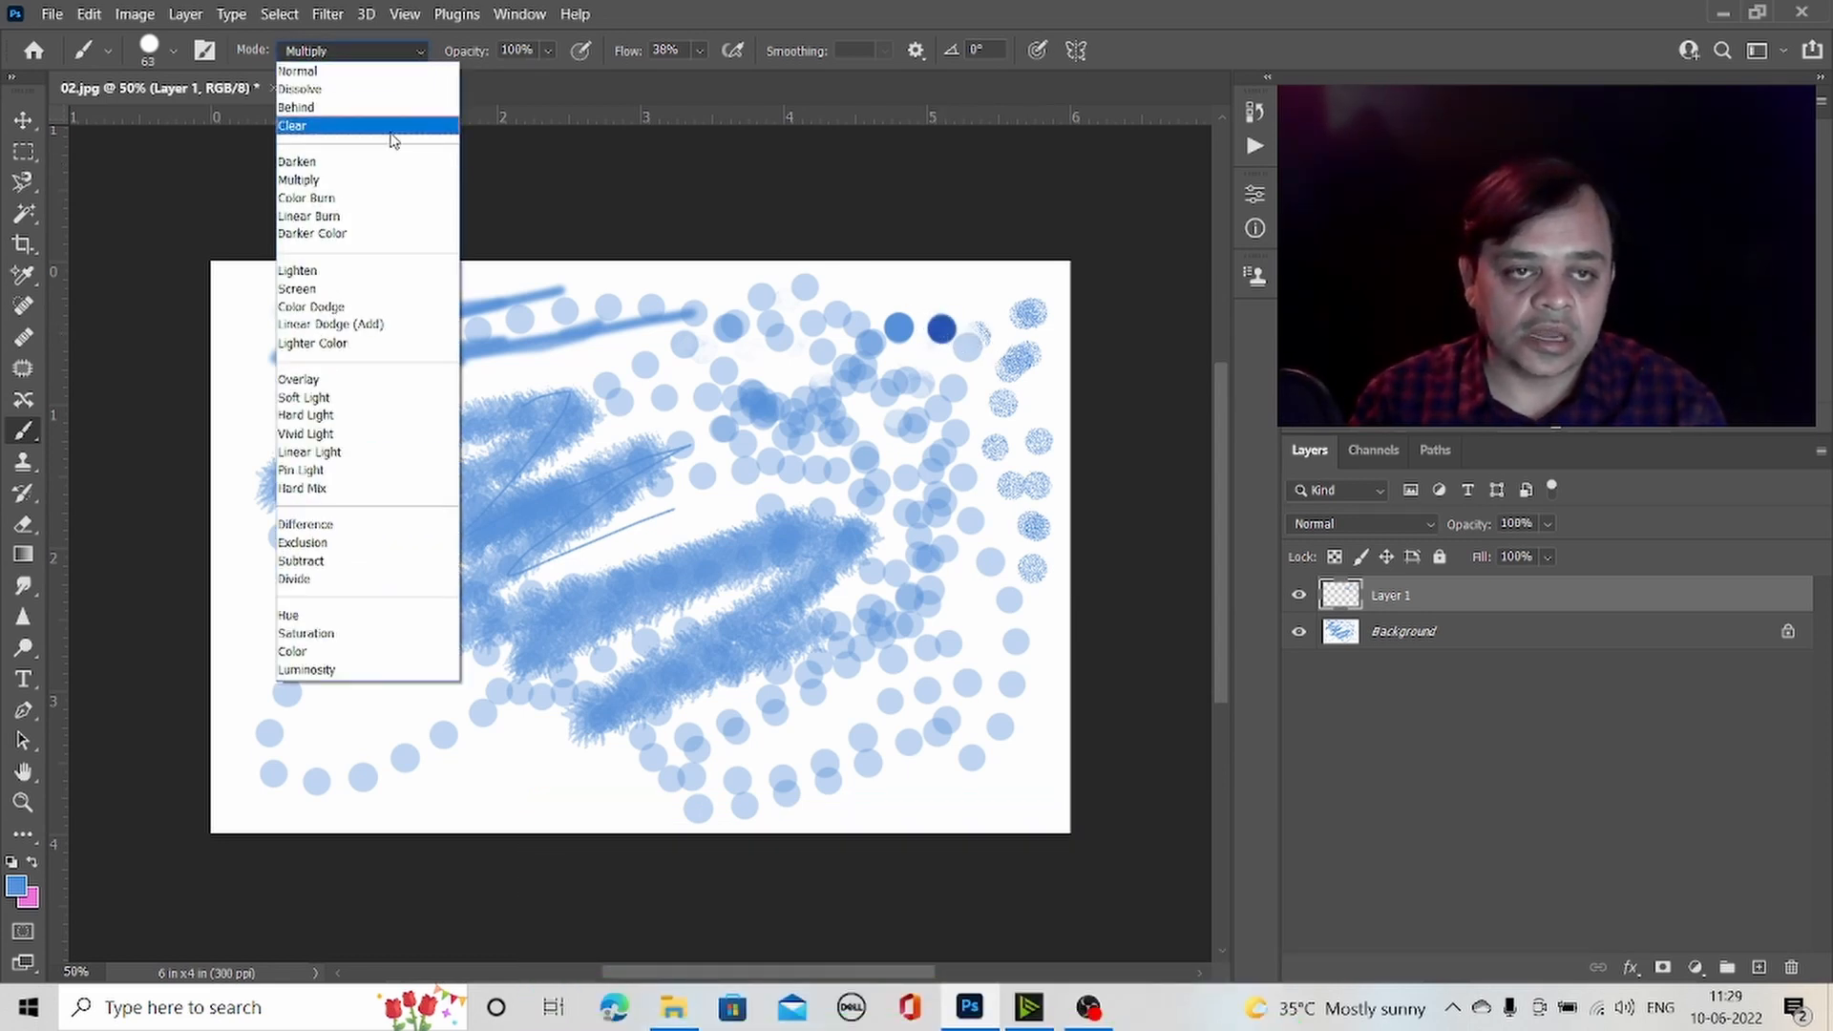
left_click(382, 200)
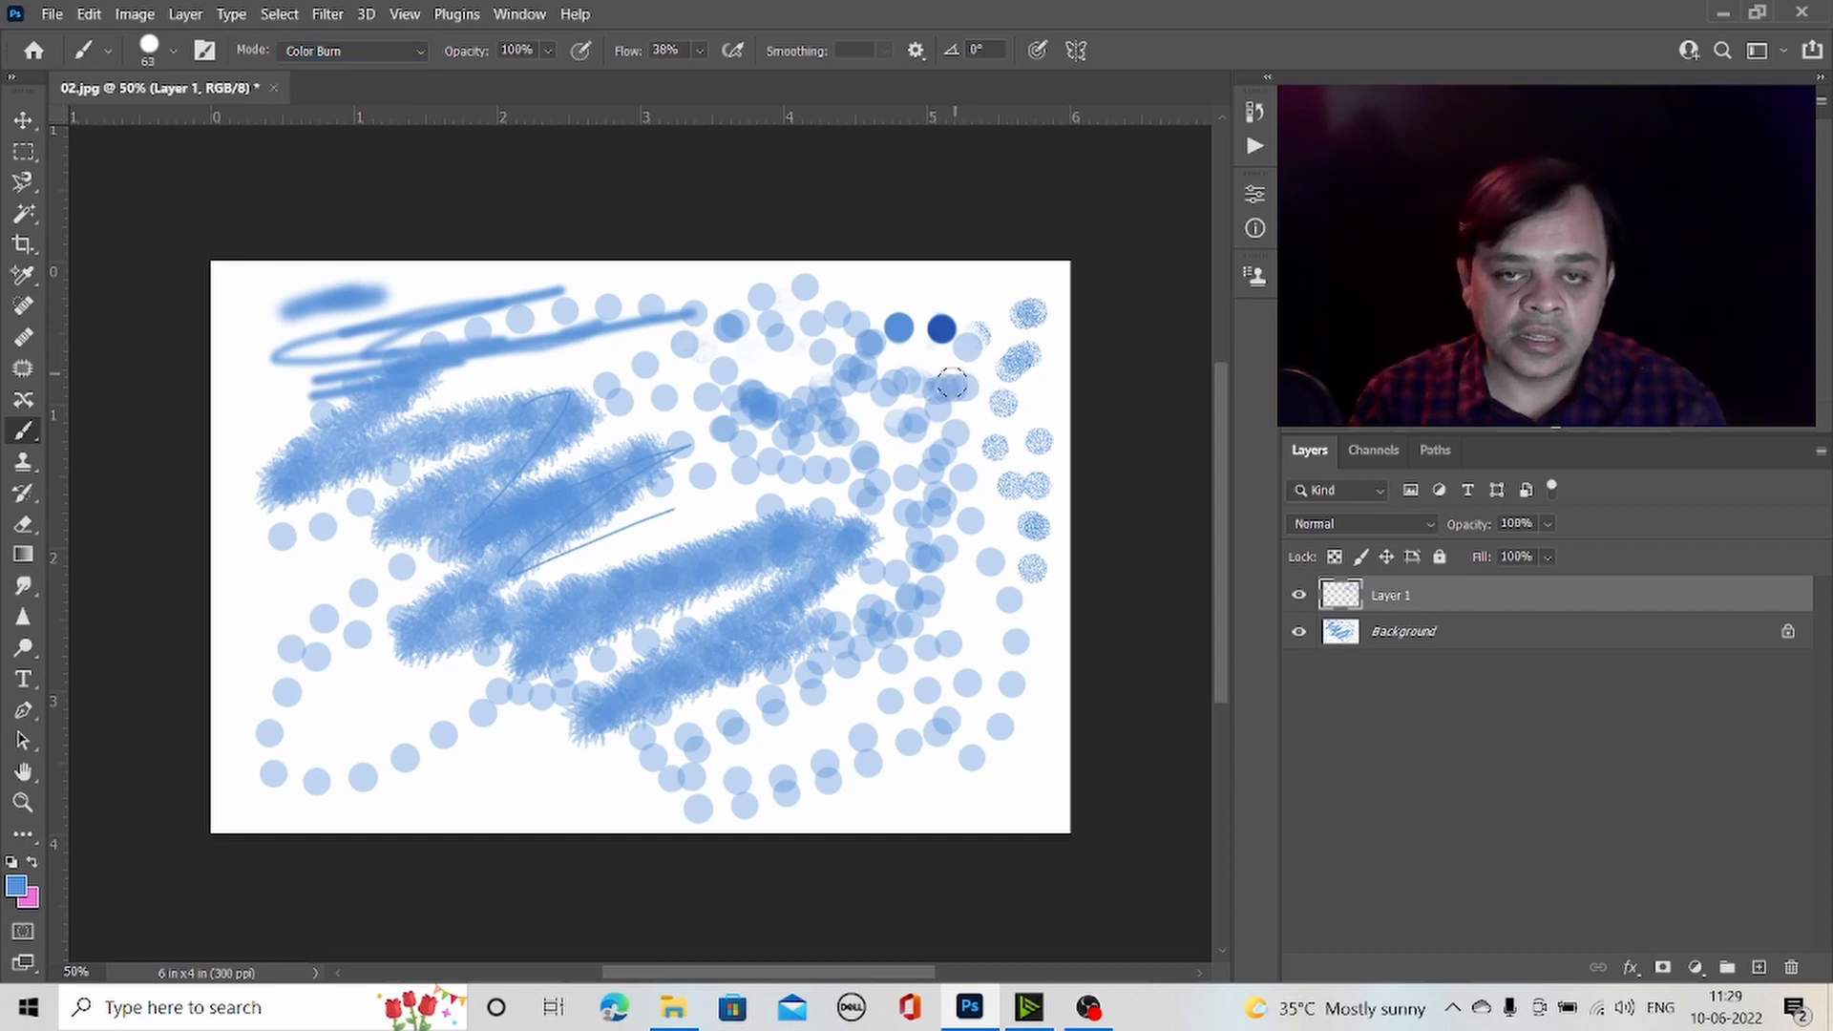
left_click_drag(942, 399, 946, 386)
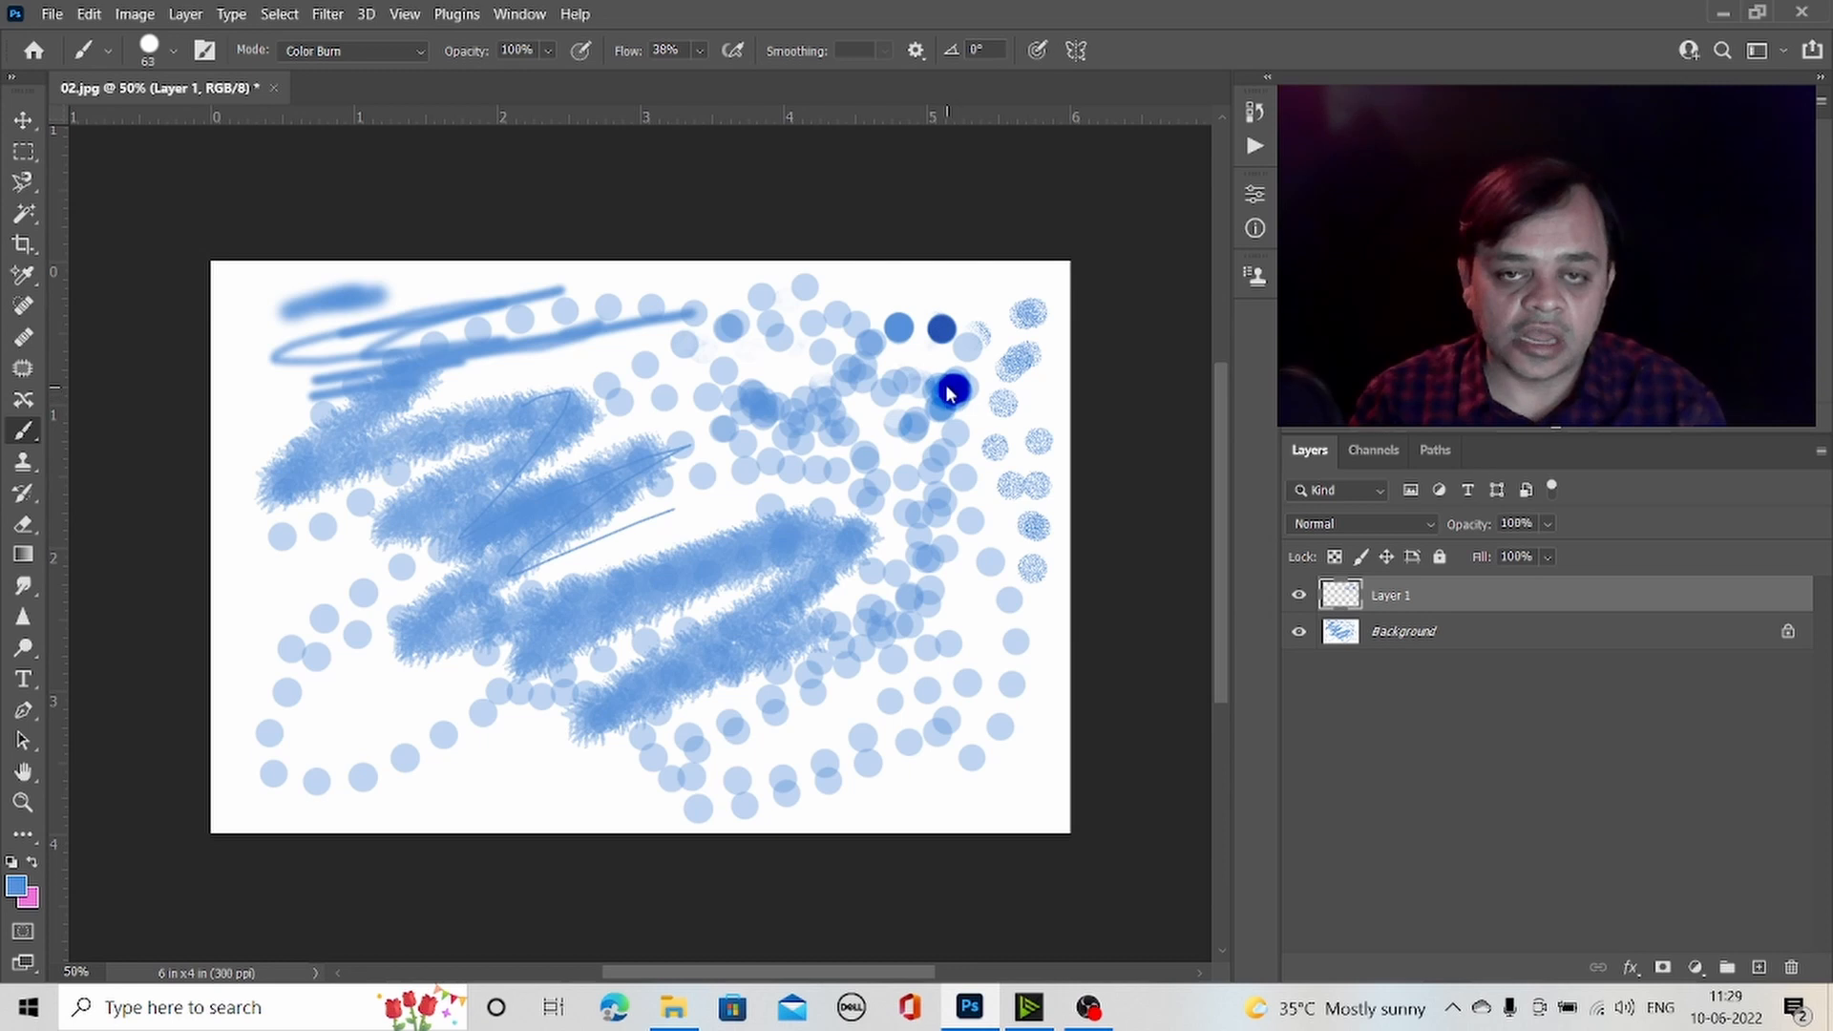
- Open the brush's blending mode choices
left_click(421, 51)
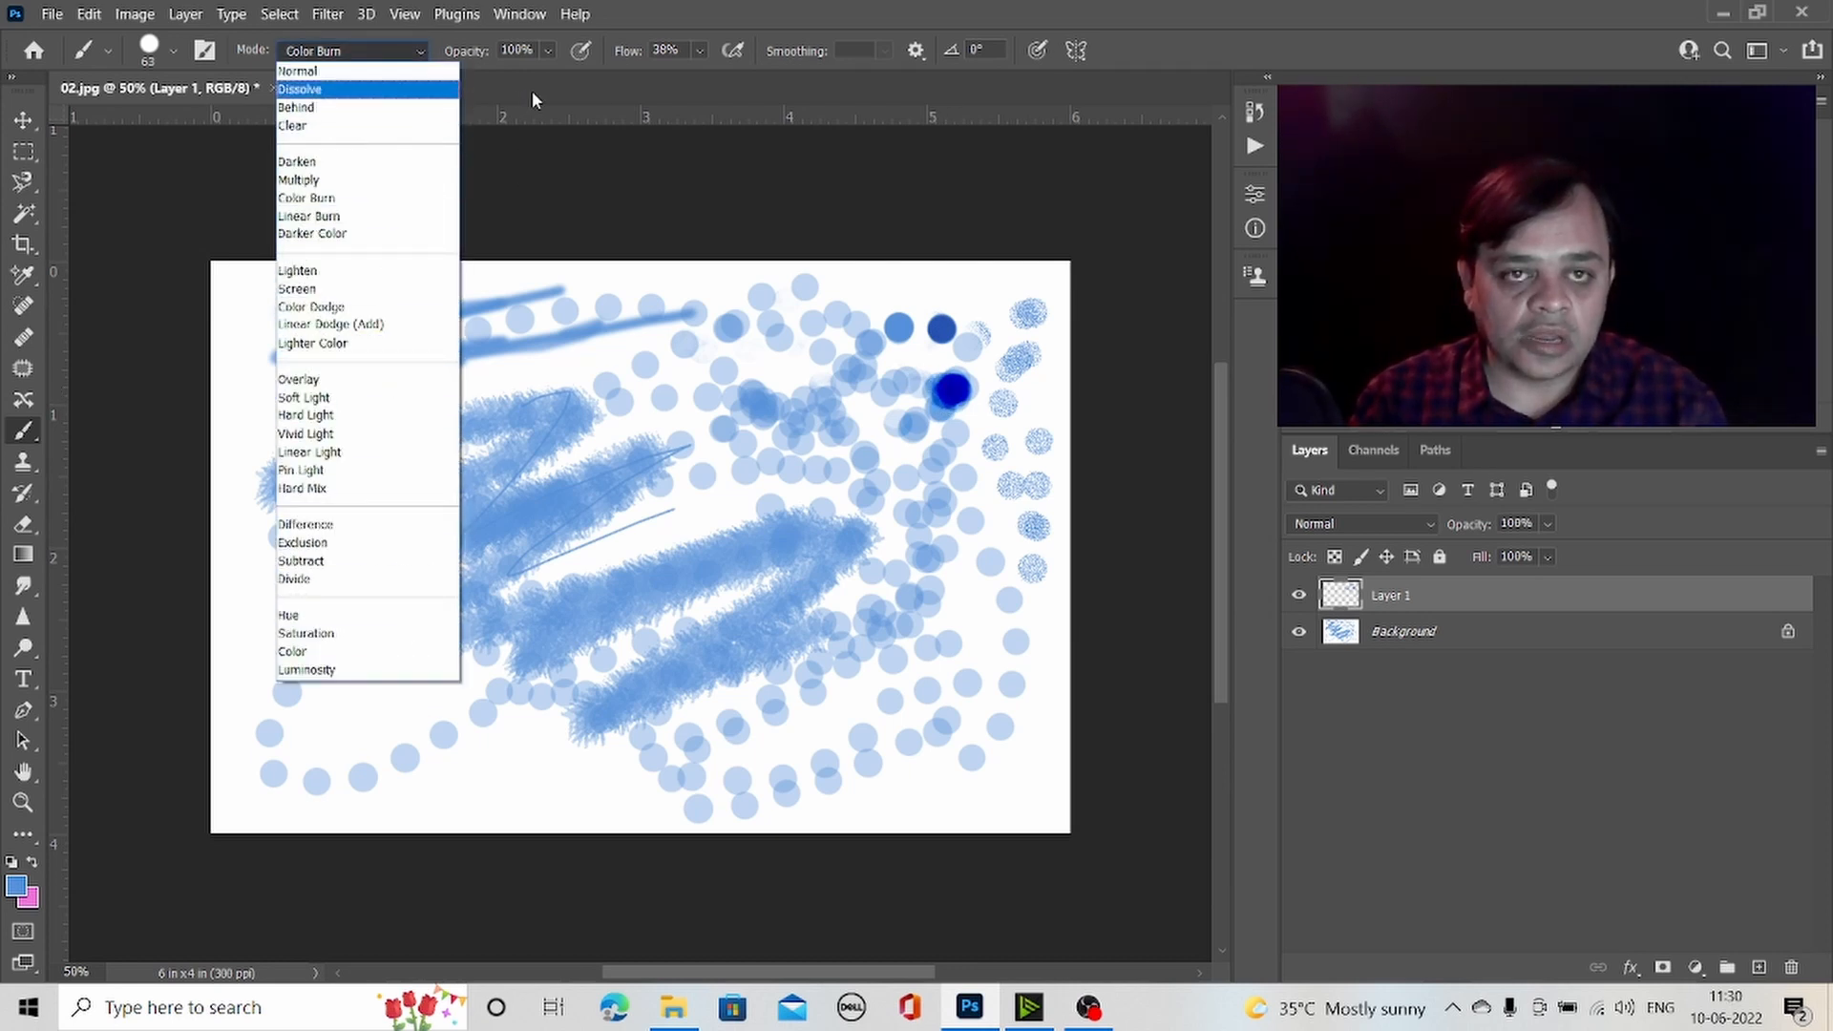
- Delete Layer 1 from the document
left_click(532, 92)
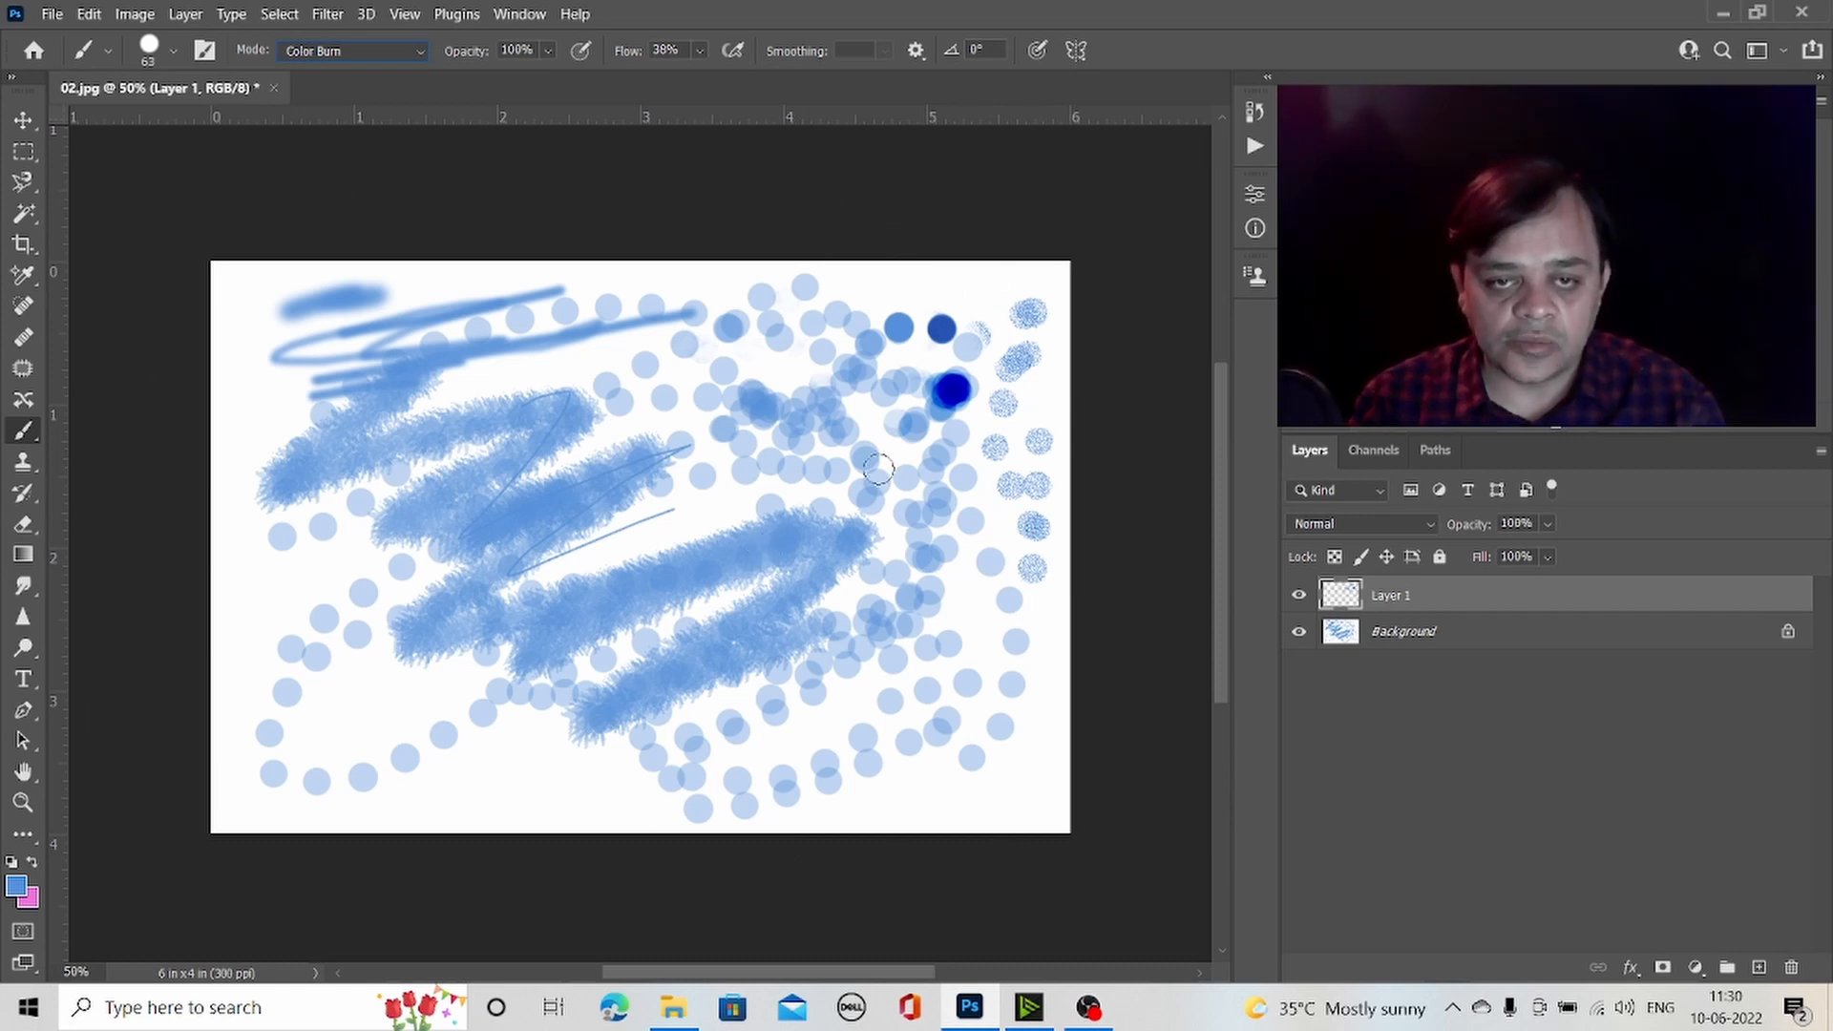
left_click_drag(1413, 599, 1793, 966)
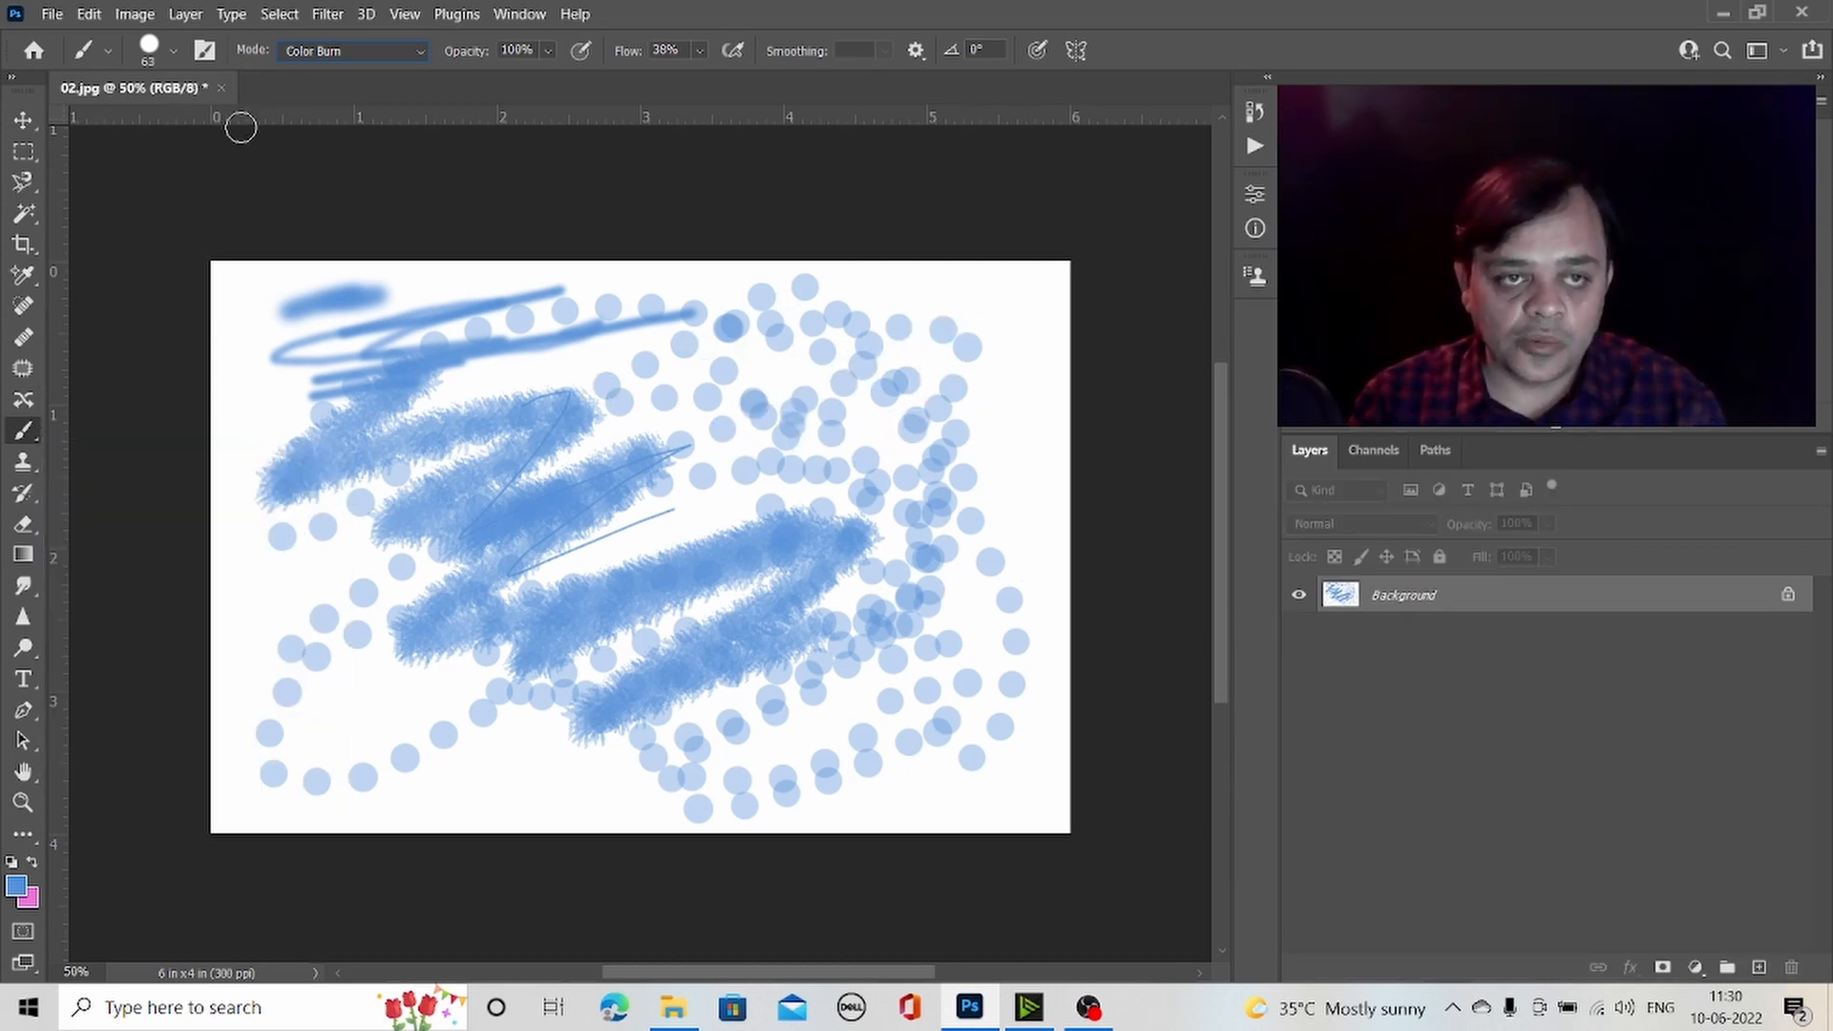
- Close 02.jpg without saving its changes and open the blank 01.jpg from the recent files
left_click(222, 90)
left_click(954, 399)
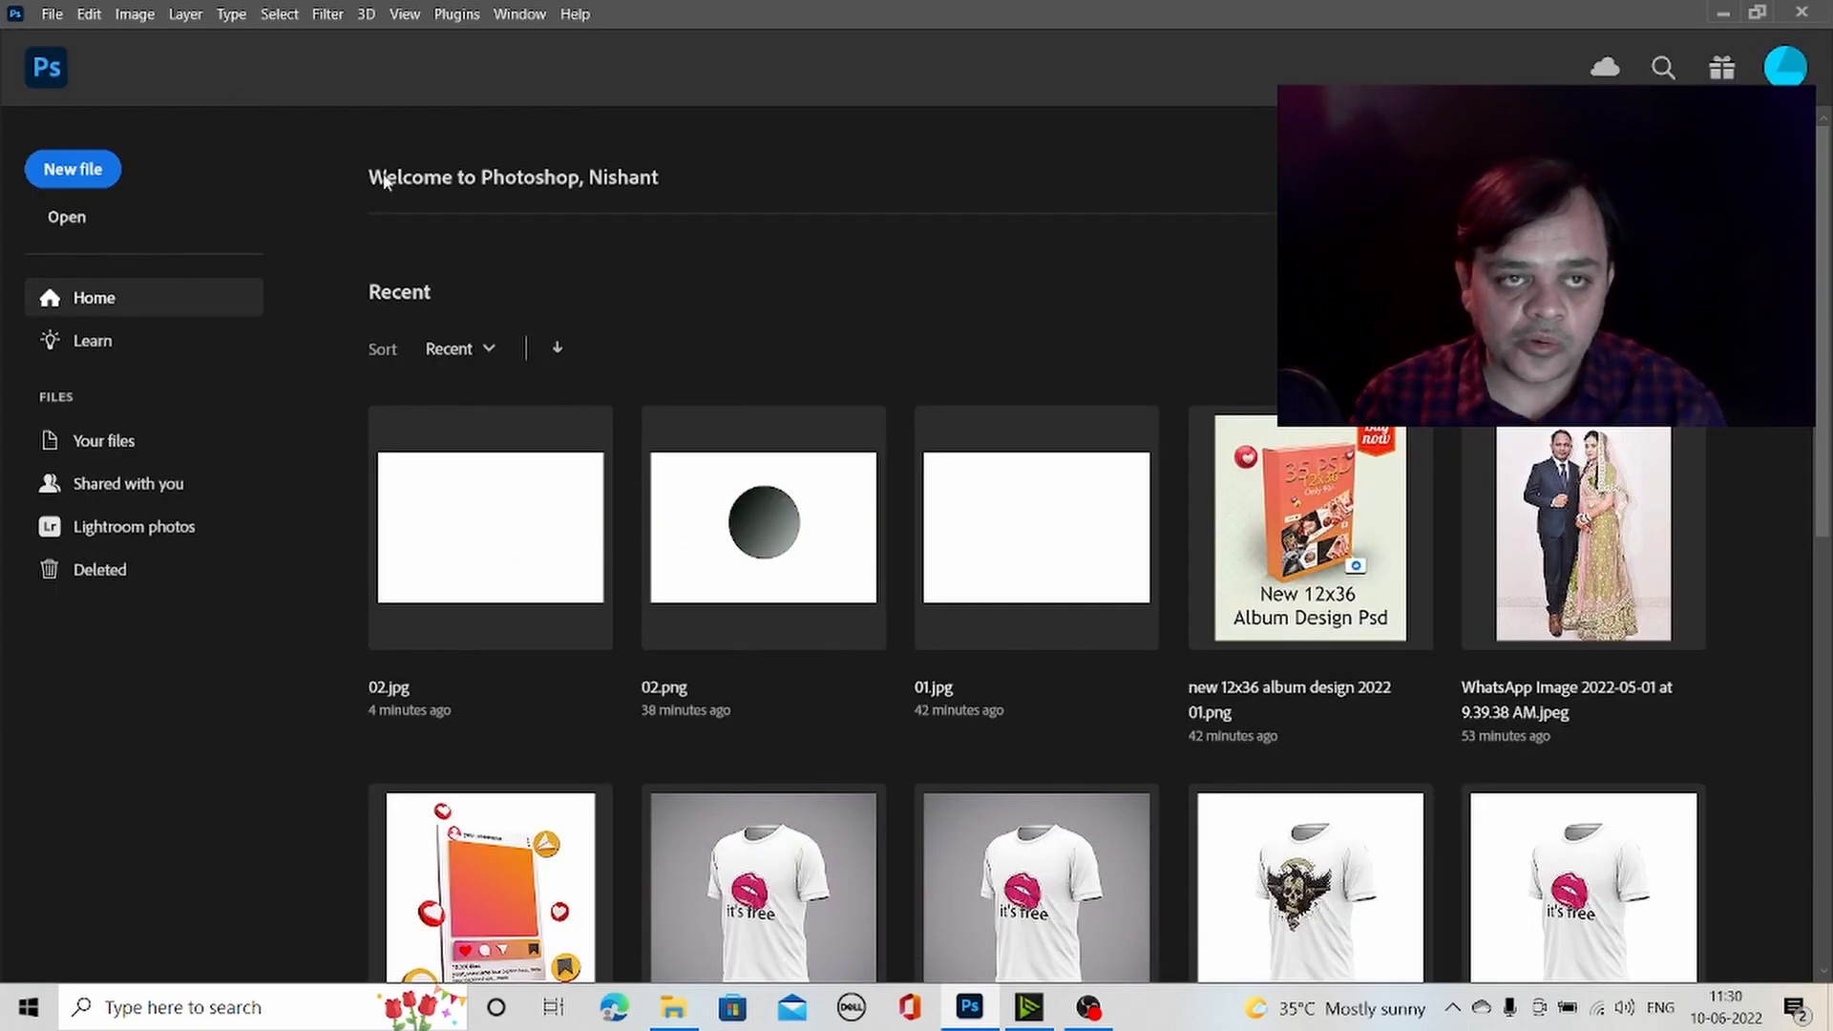
left_click(999, 527)
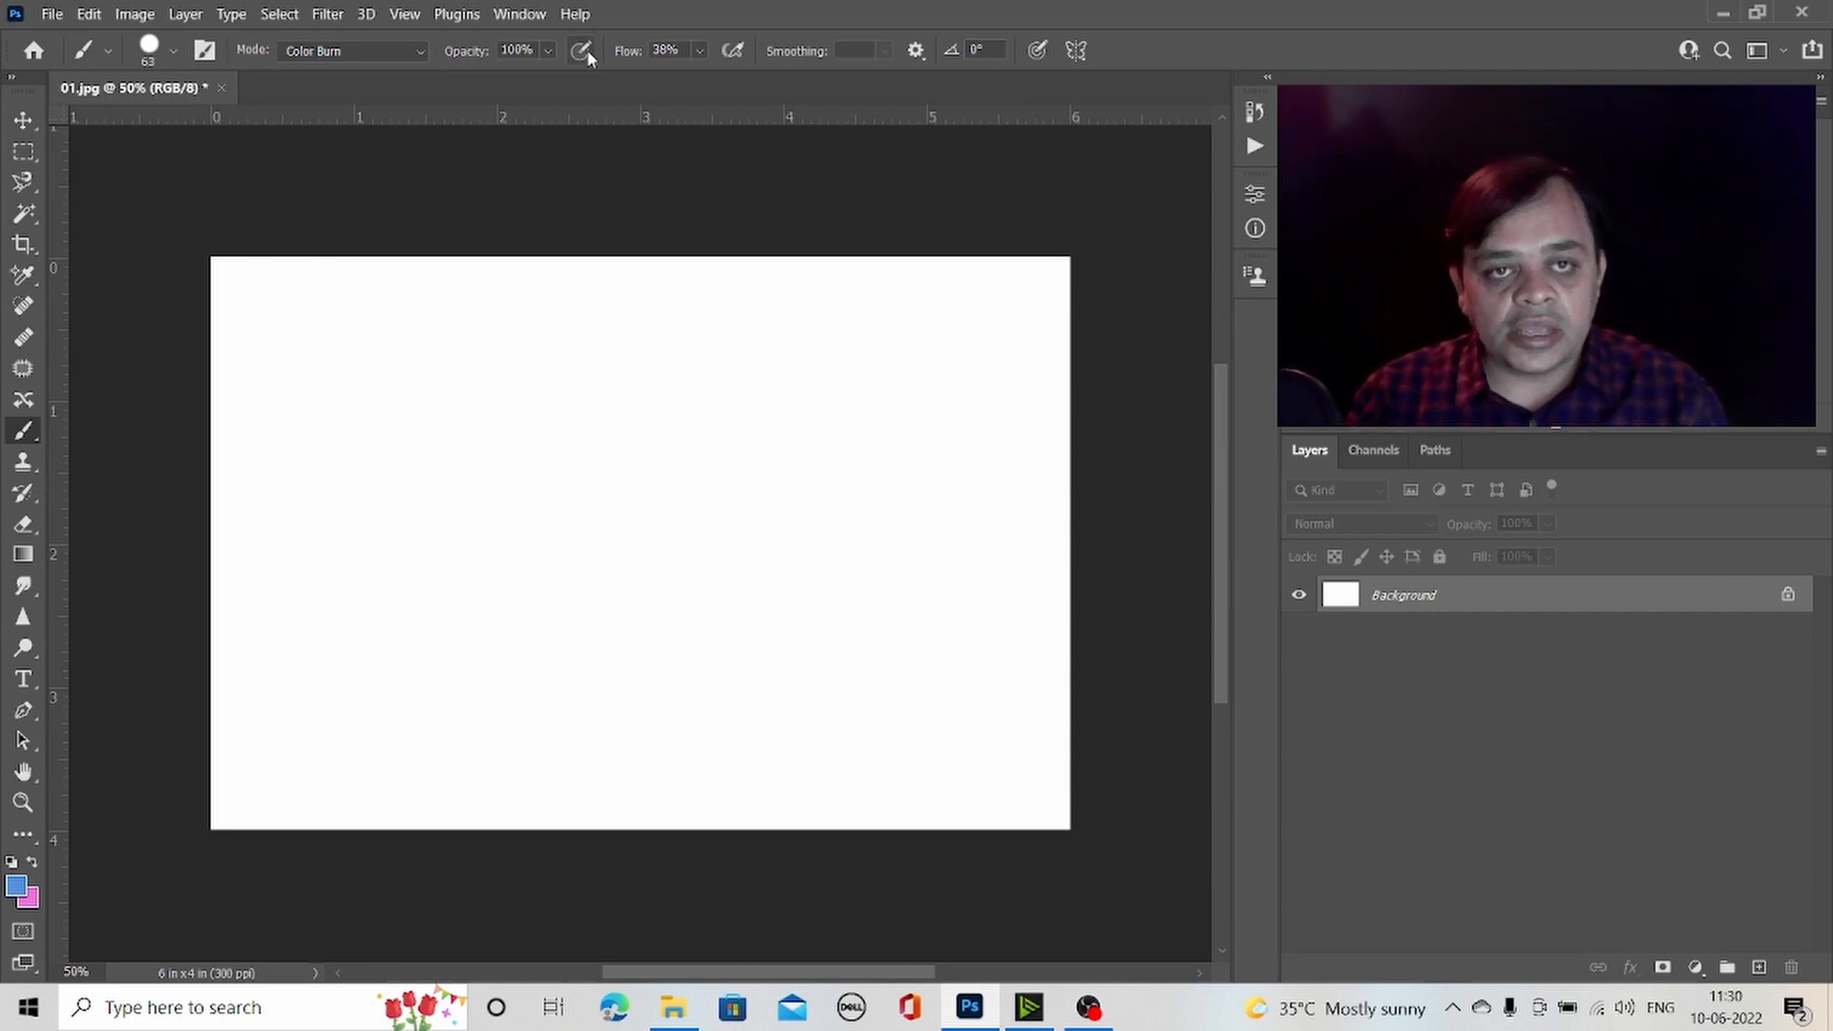
- Try painting on the white canvas with the Color Burn brush at 26% and at 100% opacity
left_click_drag(547, 53, 507, 80)
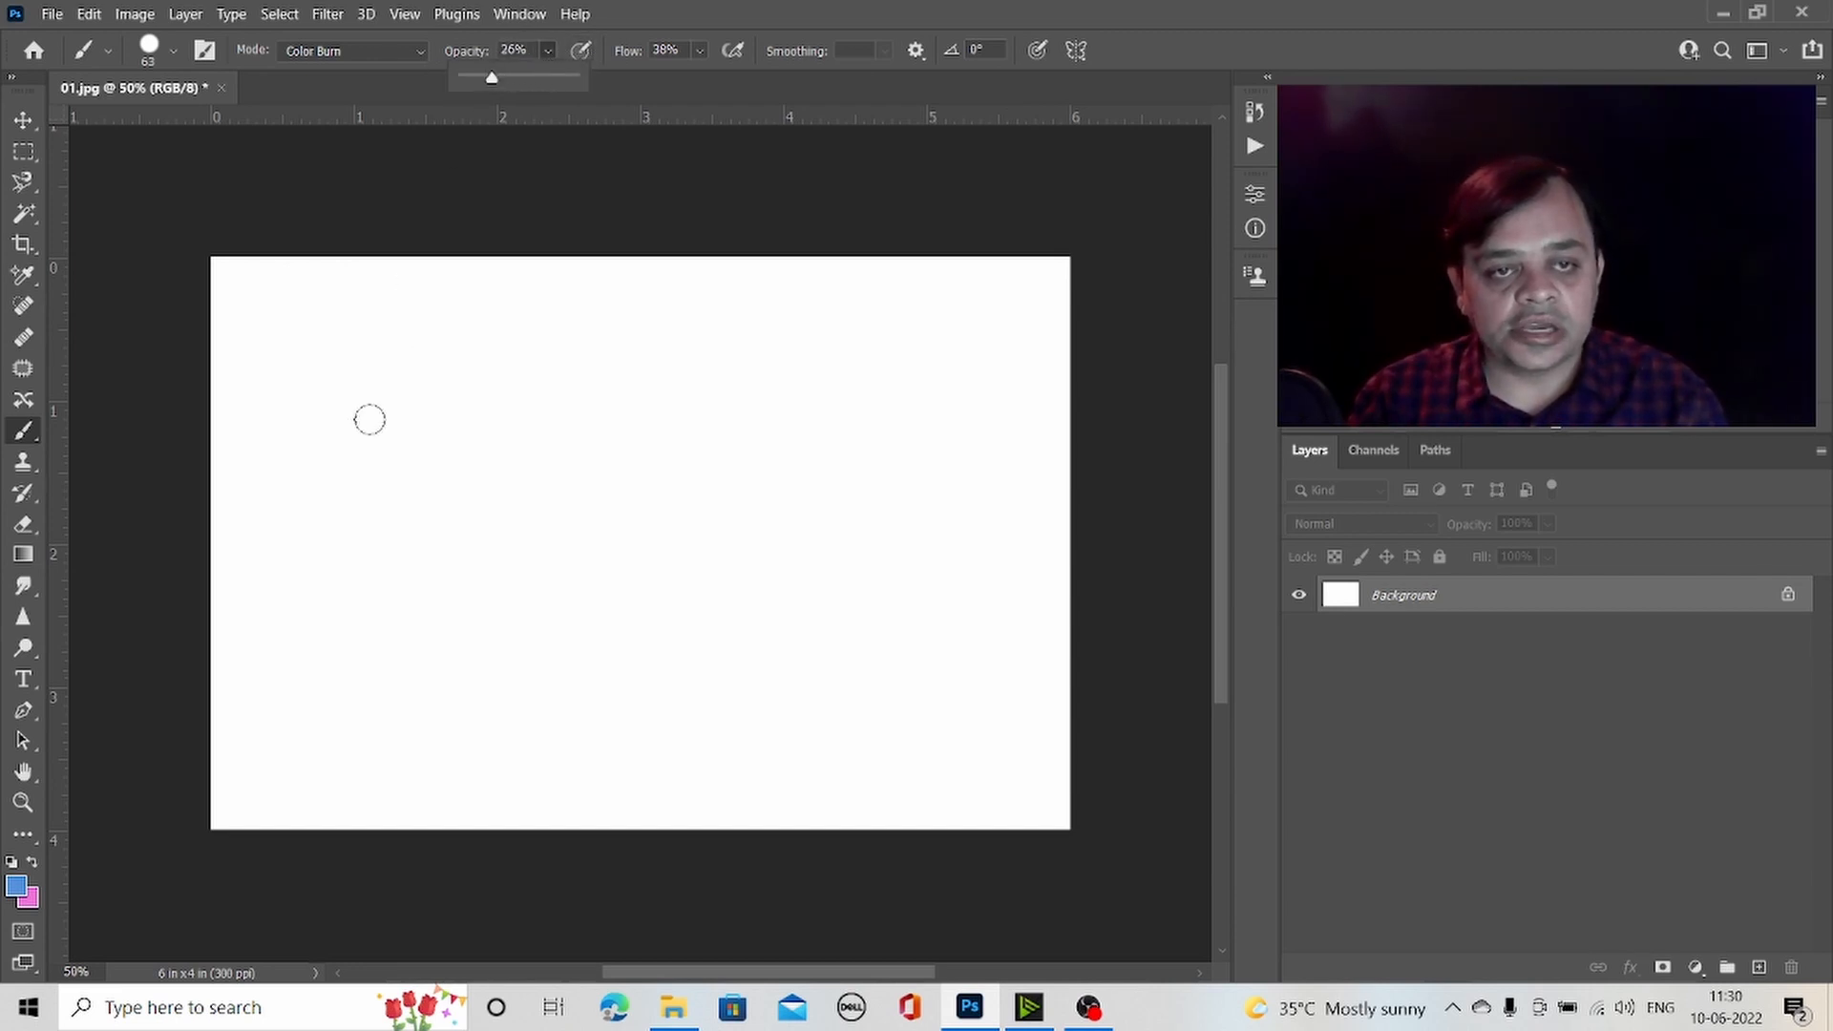
mouse_move(369, 420)
left_mouse_down()
mouse_move(723, 421)
mouse_move(449, 418)
mouse_move(494, 427)
left_mouse_up()
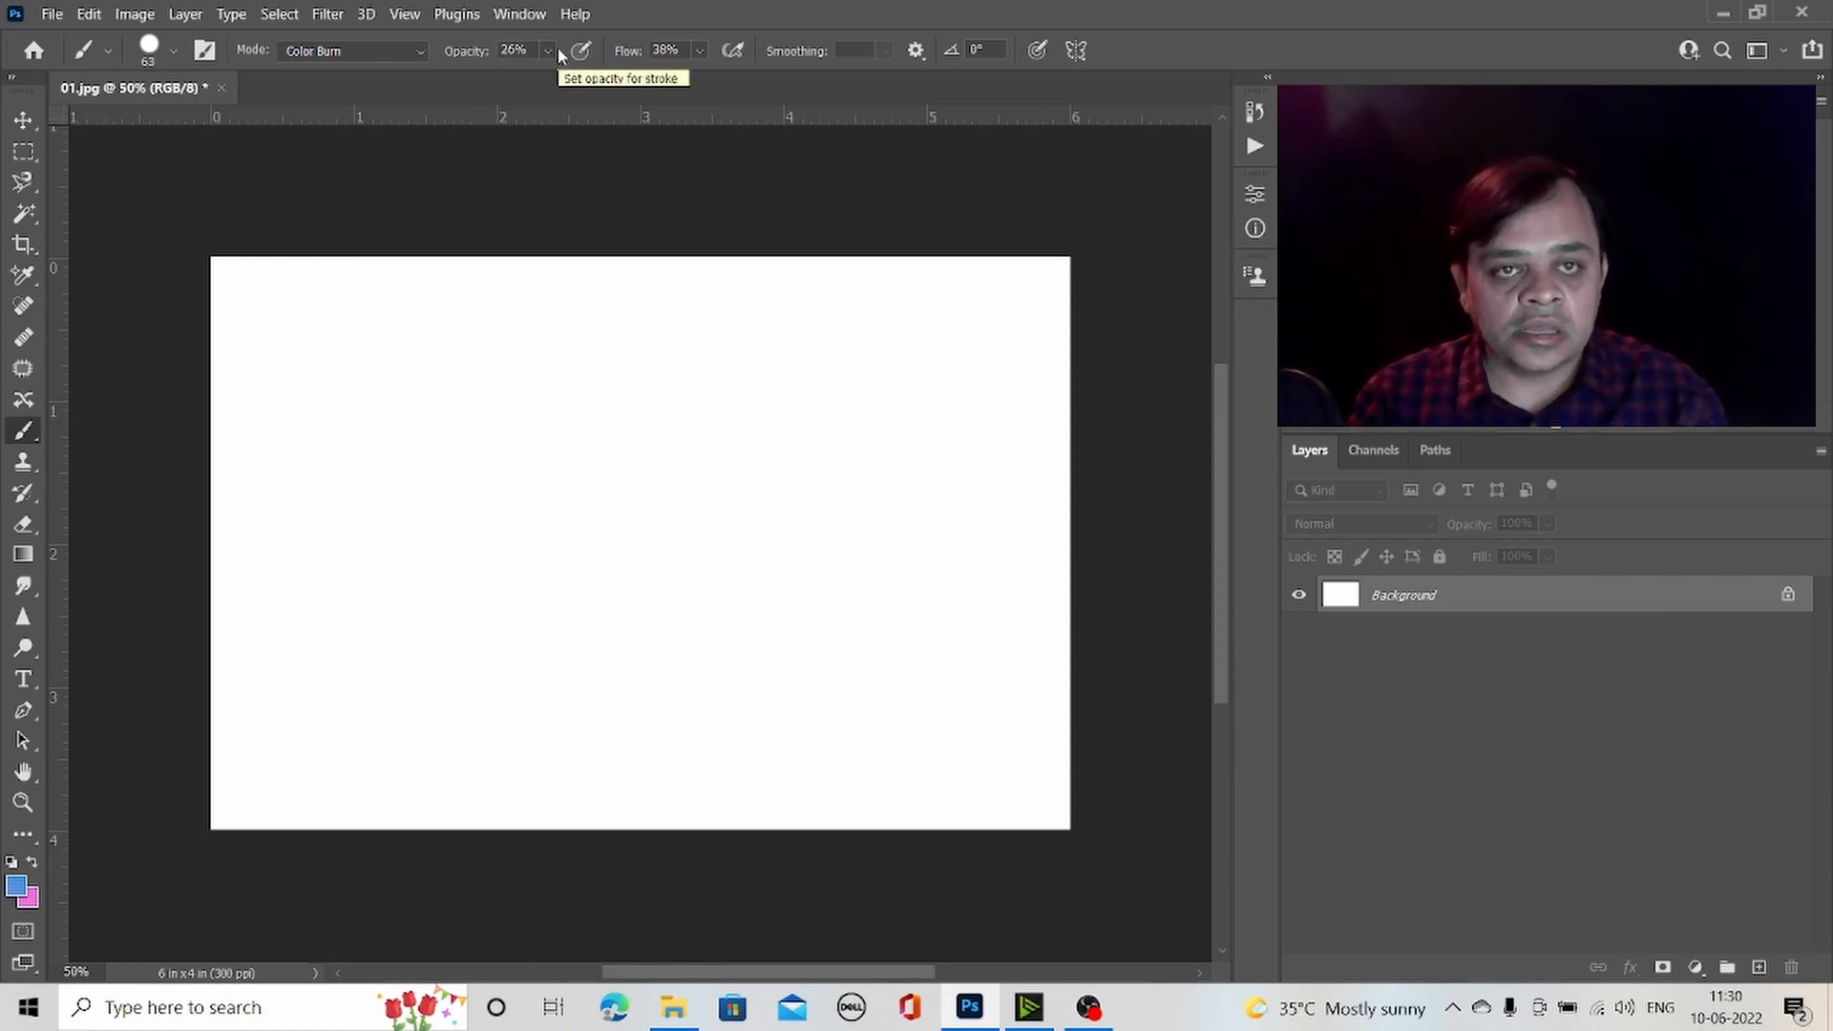
left_click_drag(557, 50, 678, 93)
left_click_drag(326, 477, 998, 520)
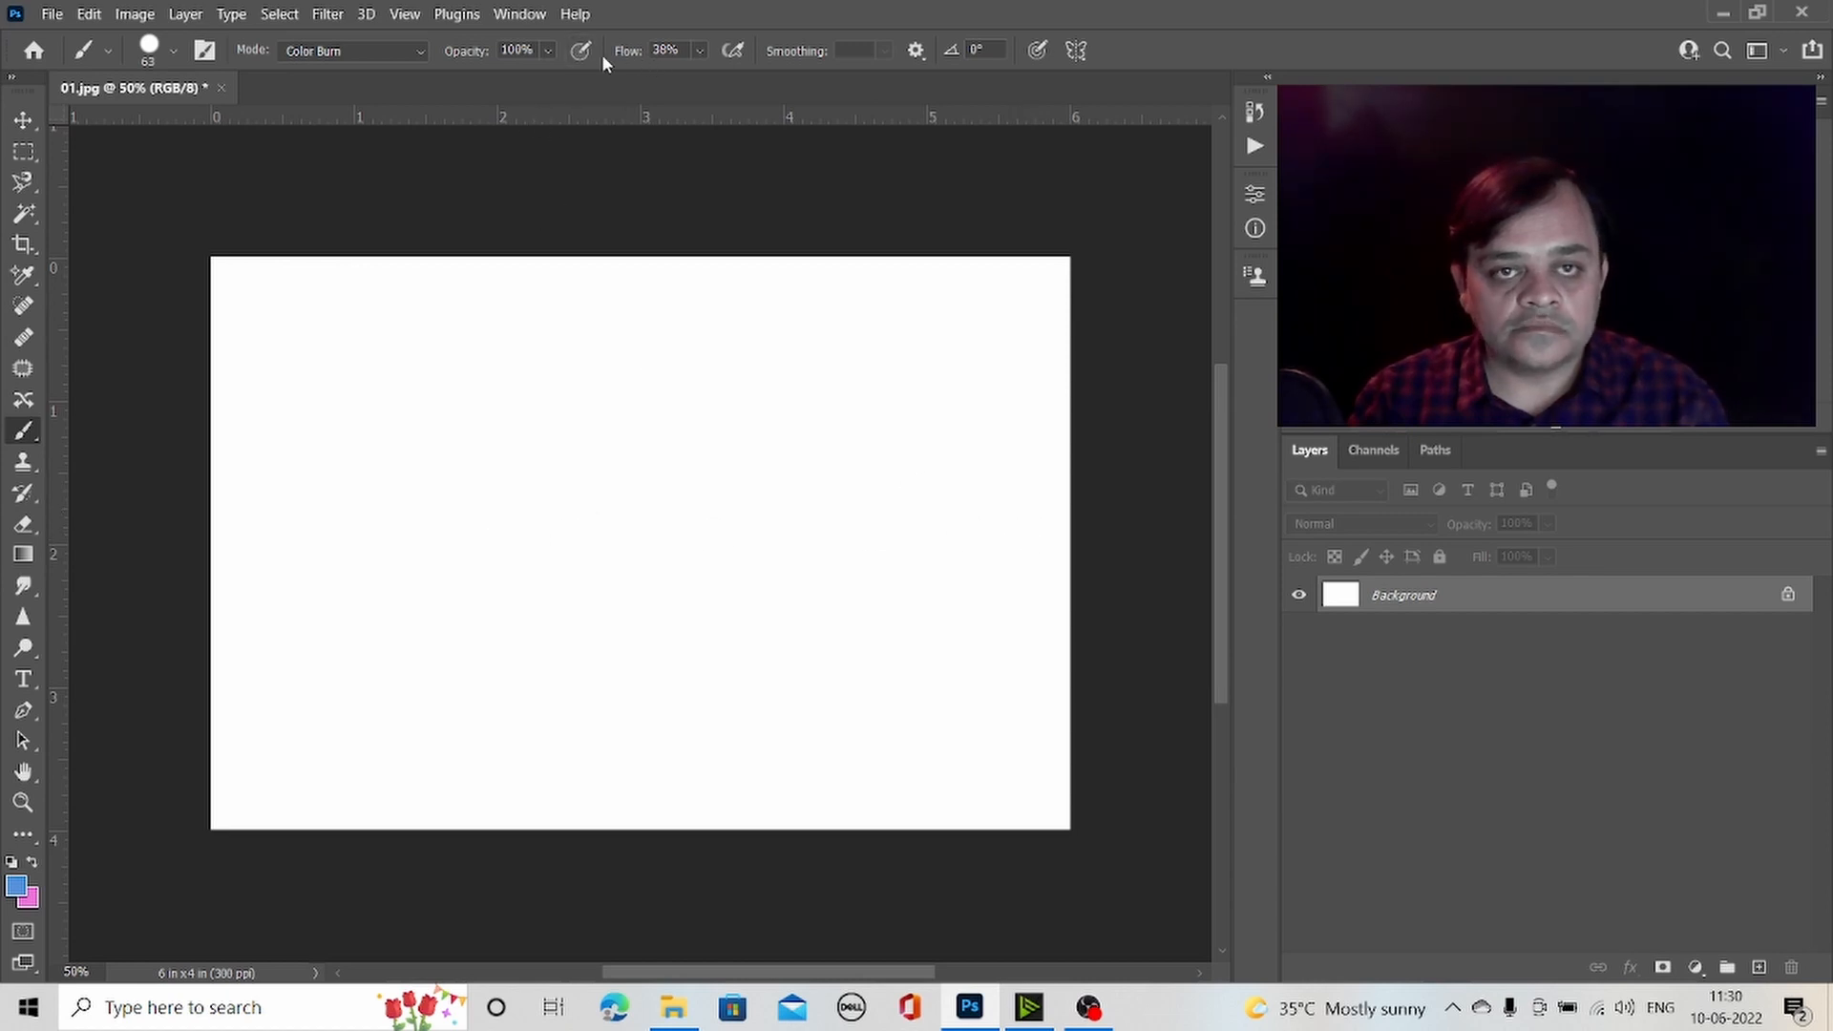
- Set the brush blending mode to Normal and paint a horizontal row of blue dots across the upper canvas
left_click(420, 51)
left_click(386, 71)
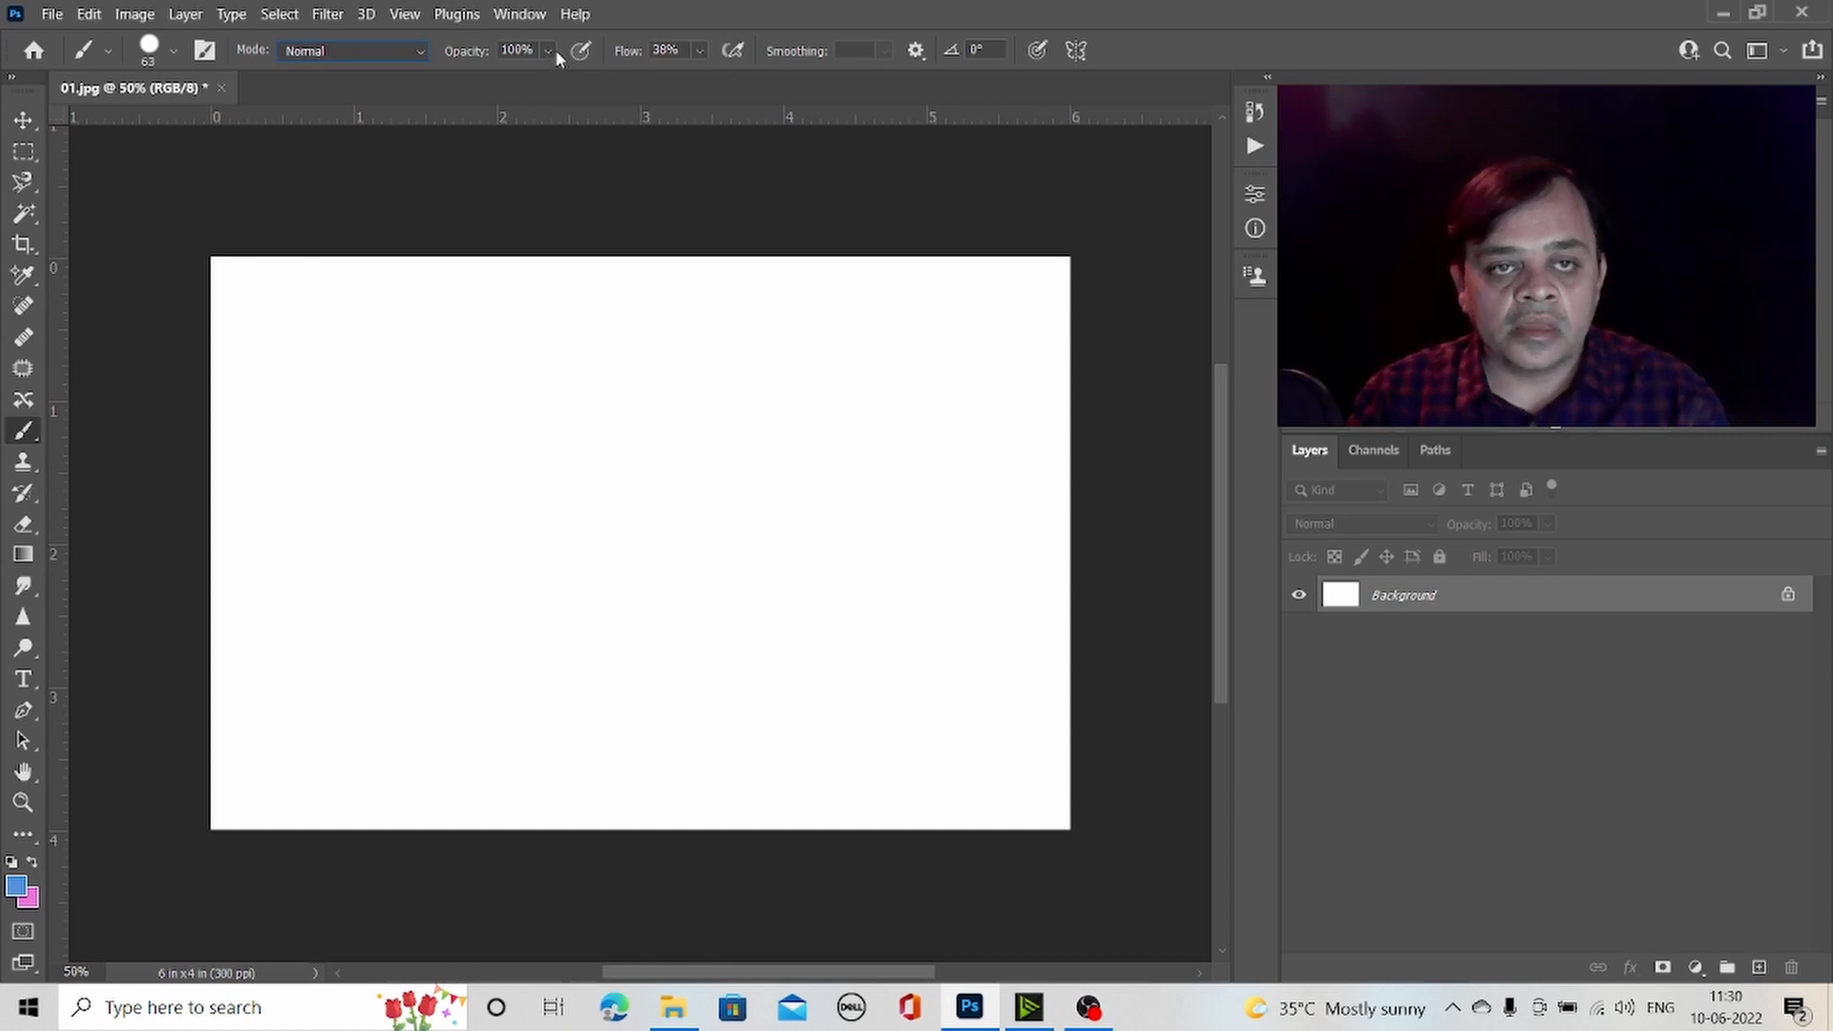
left_click(313, 408)
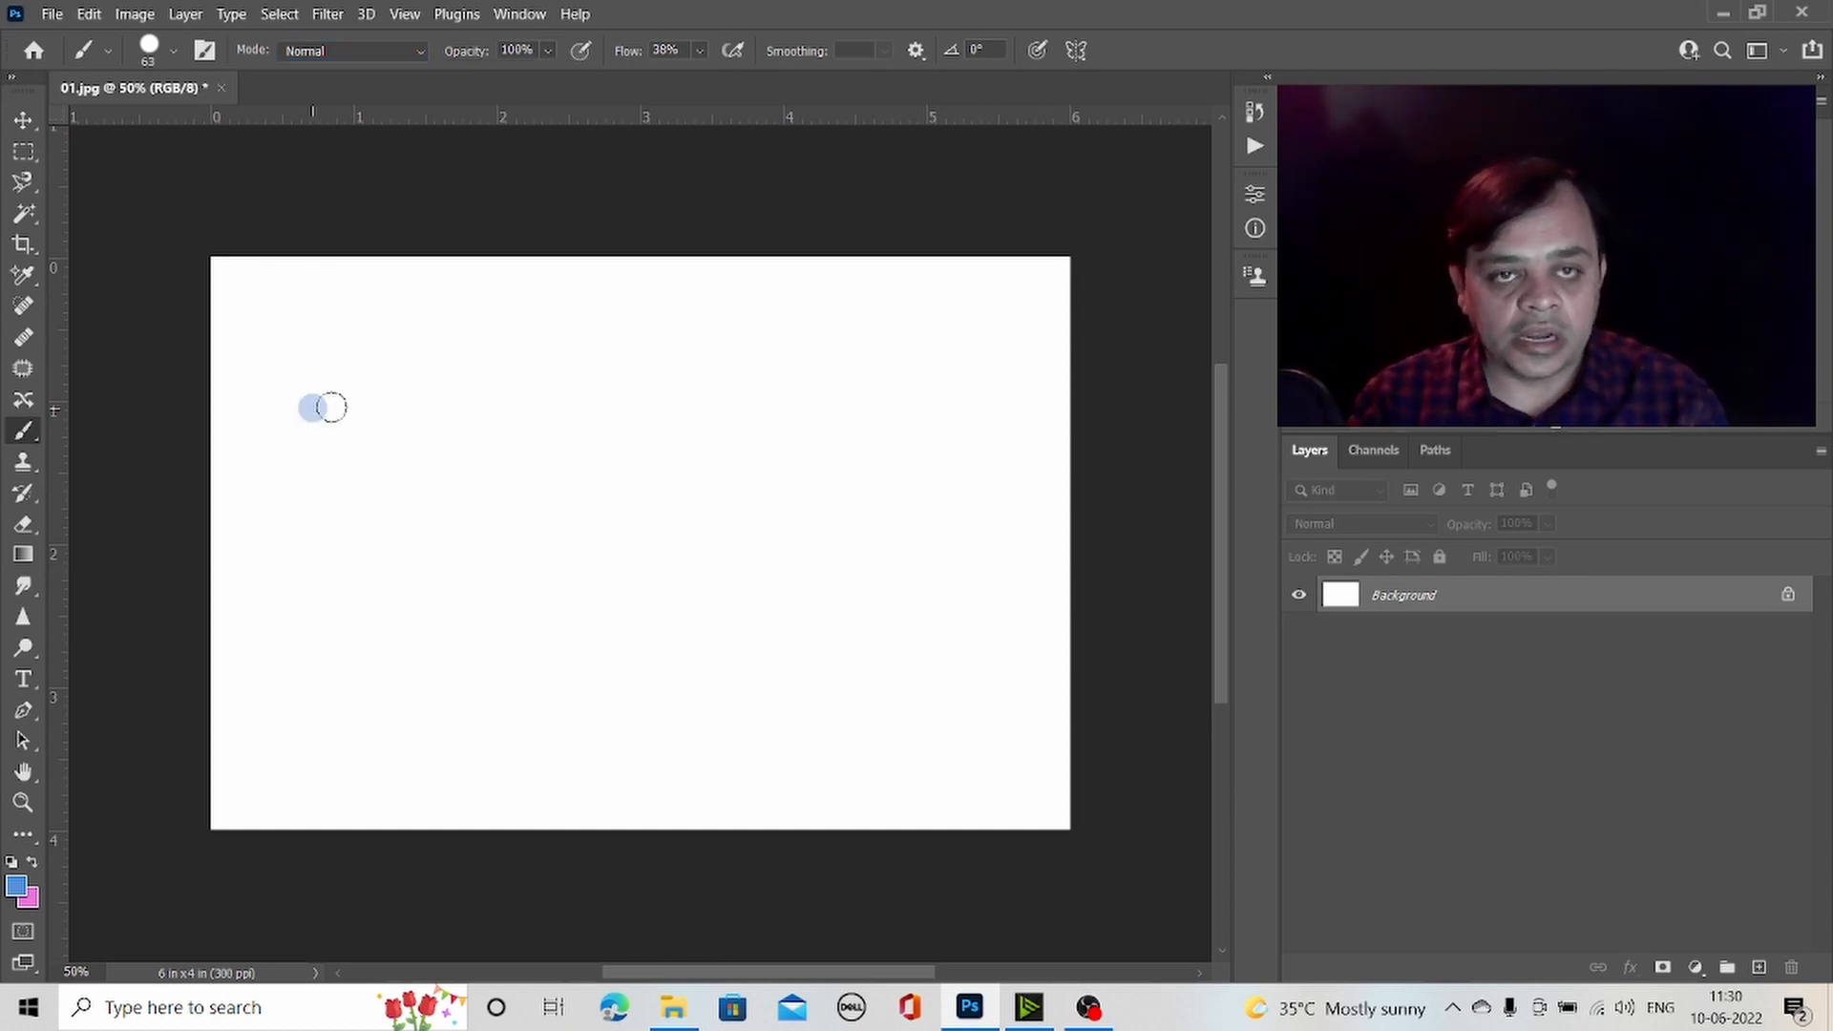
left_click_drag(358, 405, 770, 394)
- Paint a second row of dots at 33% brush opacity and a third row below it at 9%
left_click(548, 53)
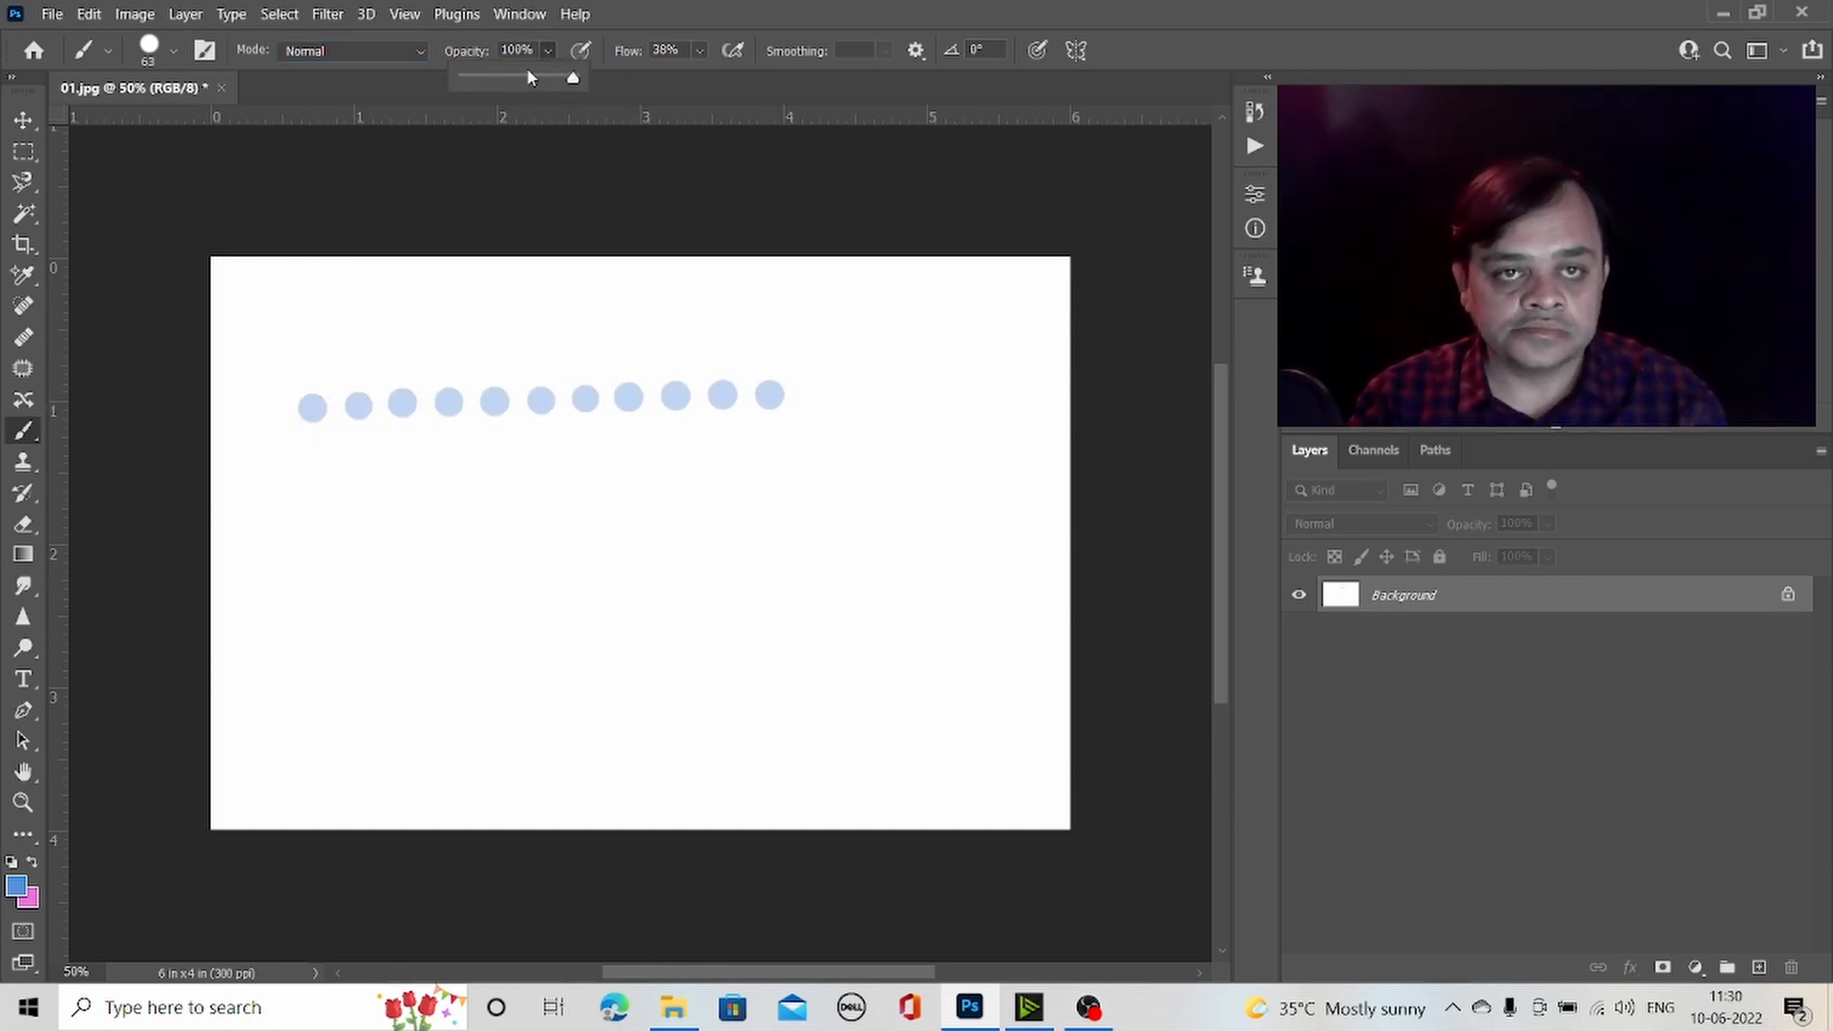
left_click_drag(292, 473, 745, 470)
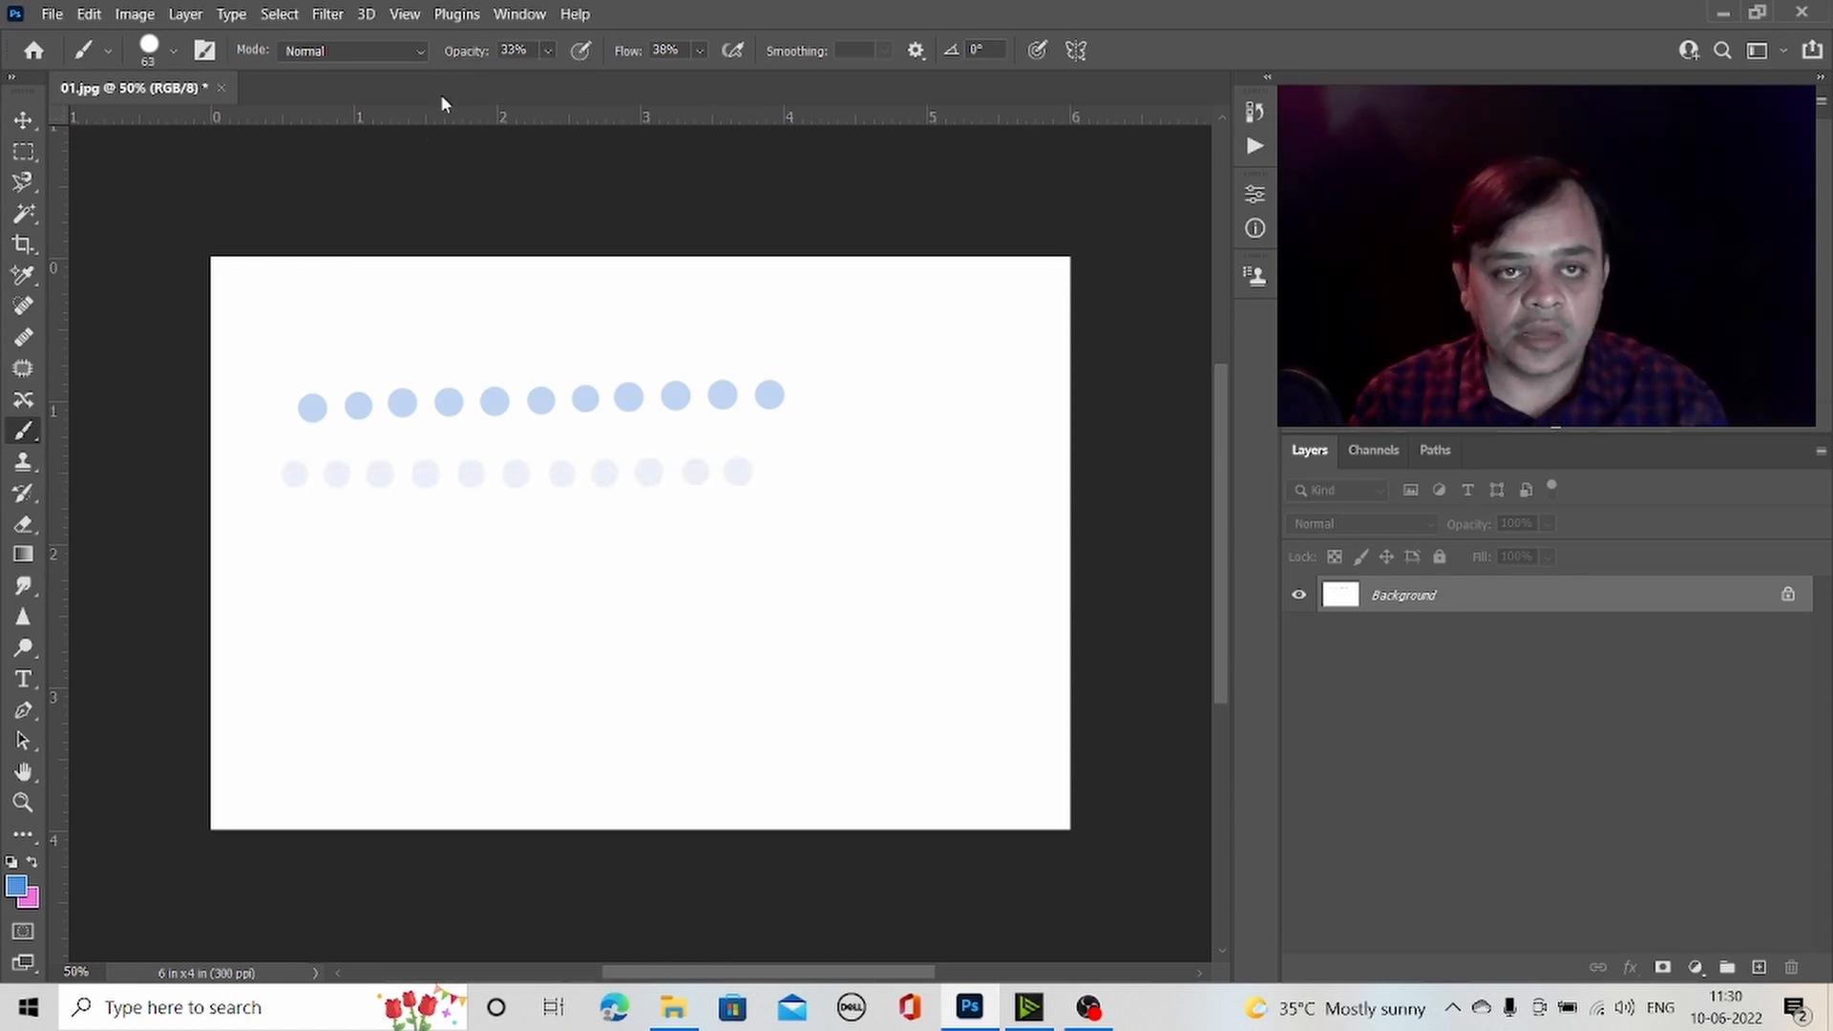
left_click(546, 52)
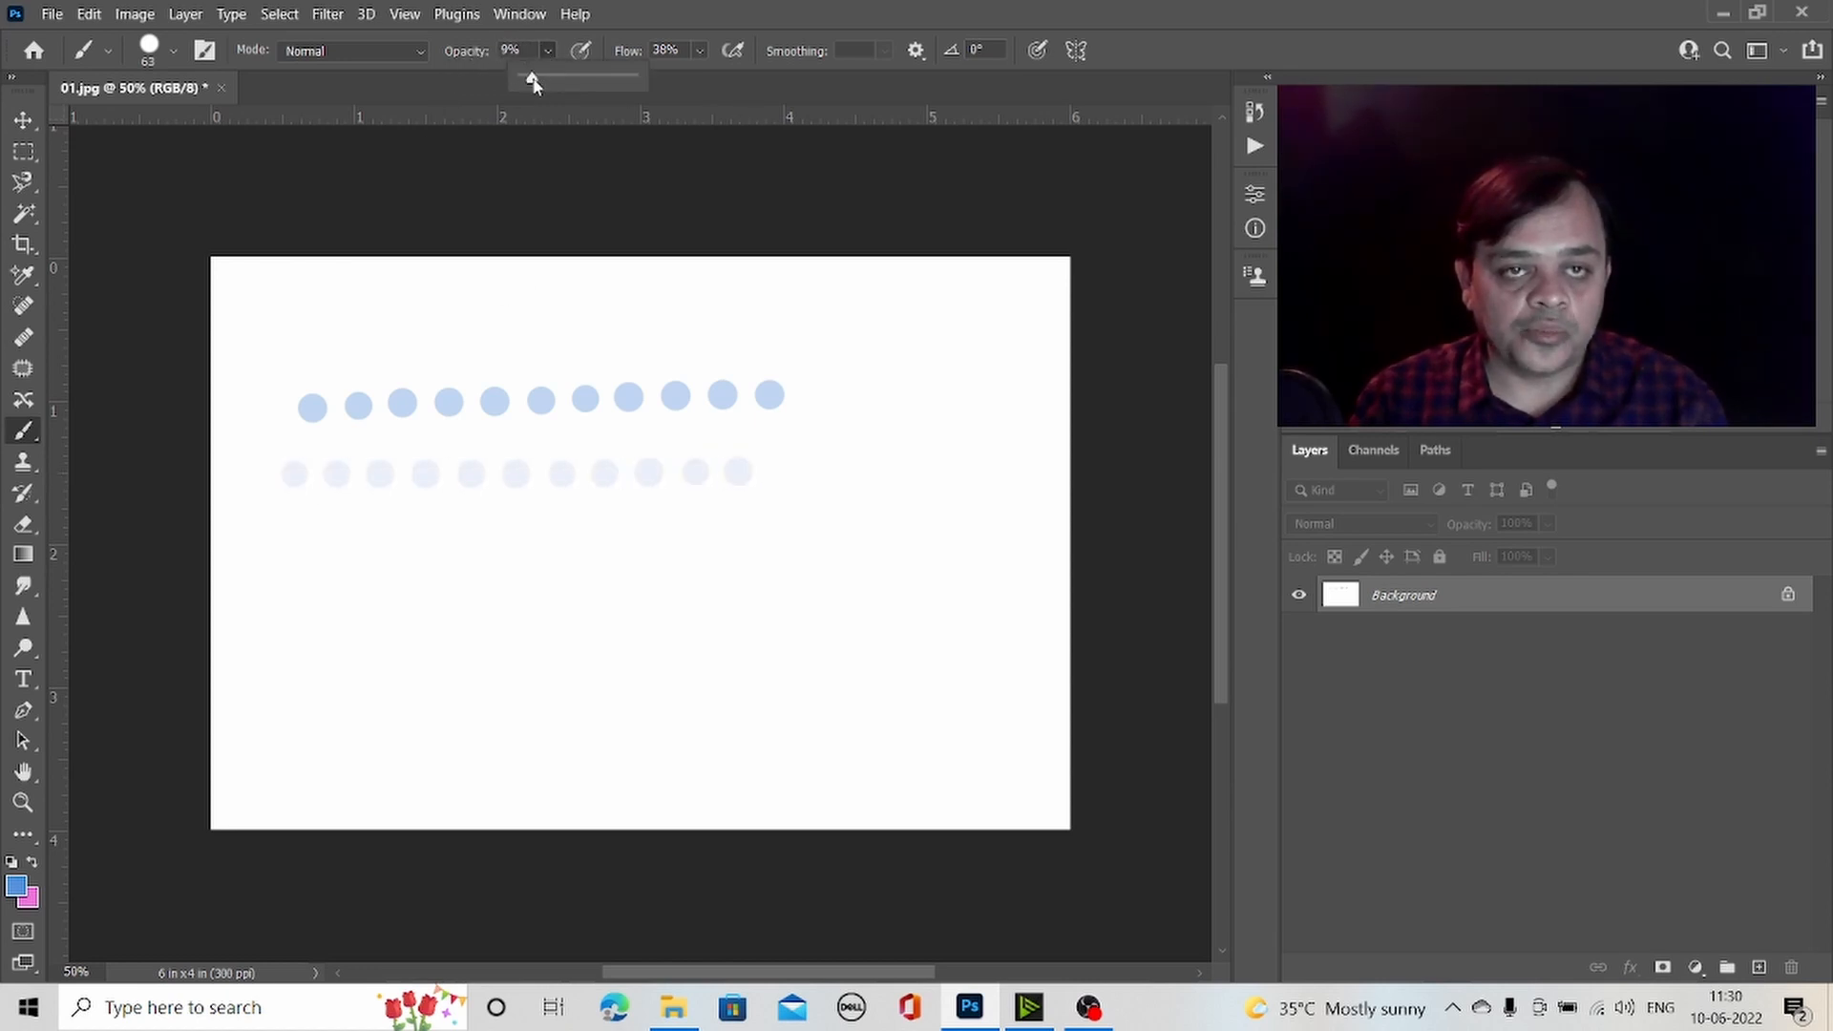
left_click_drag(294, 582, 864, 575)
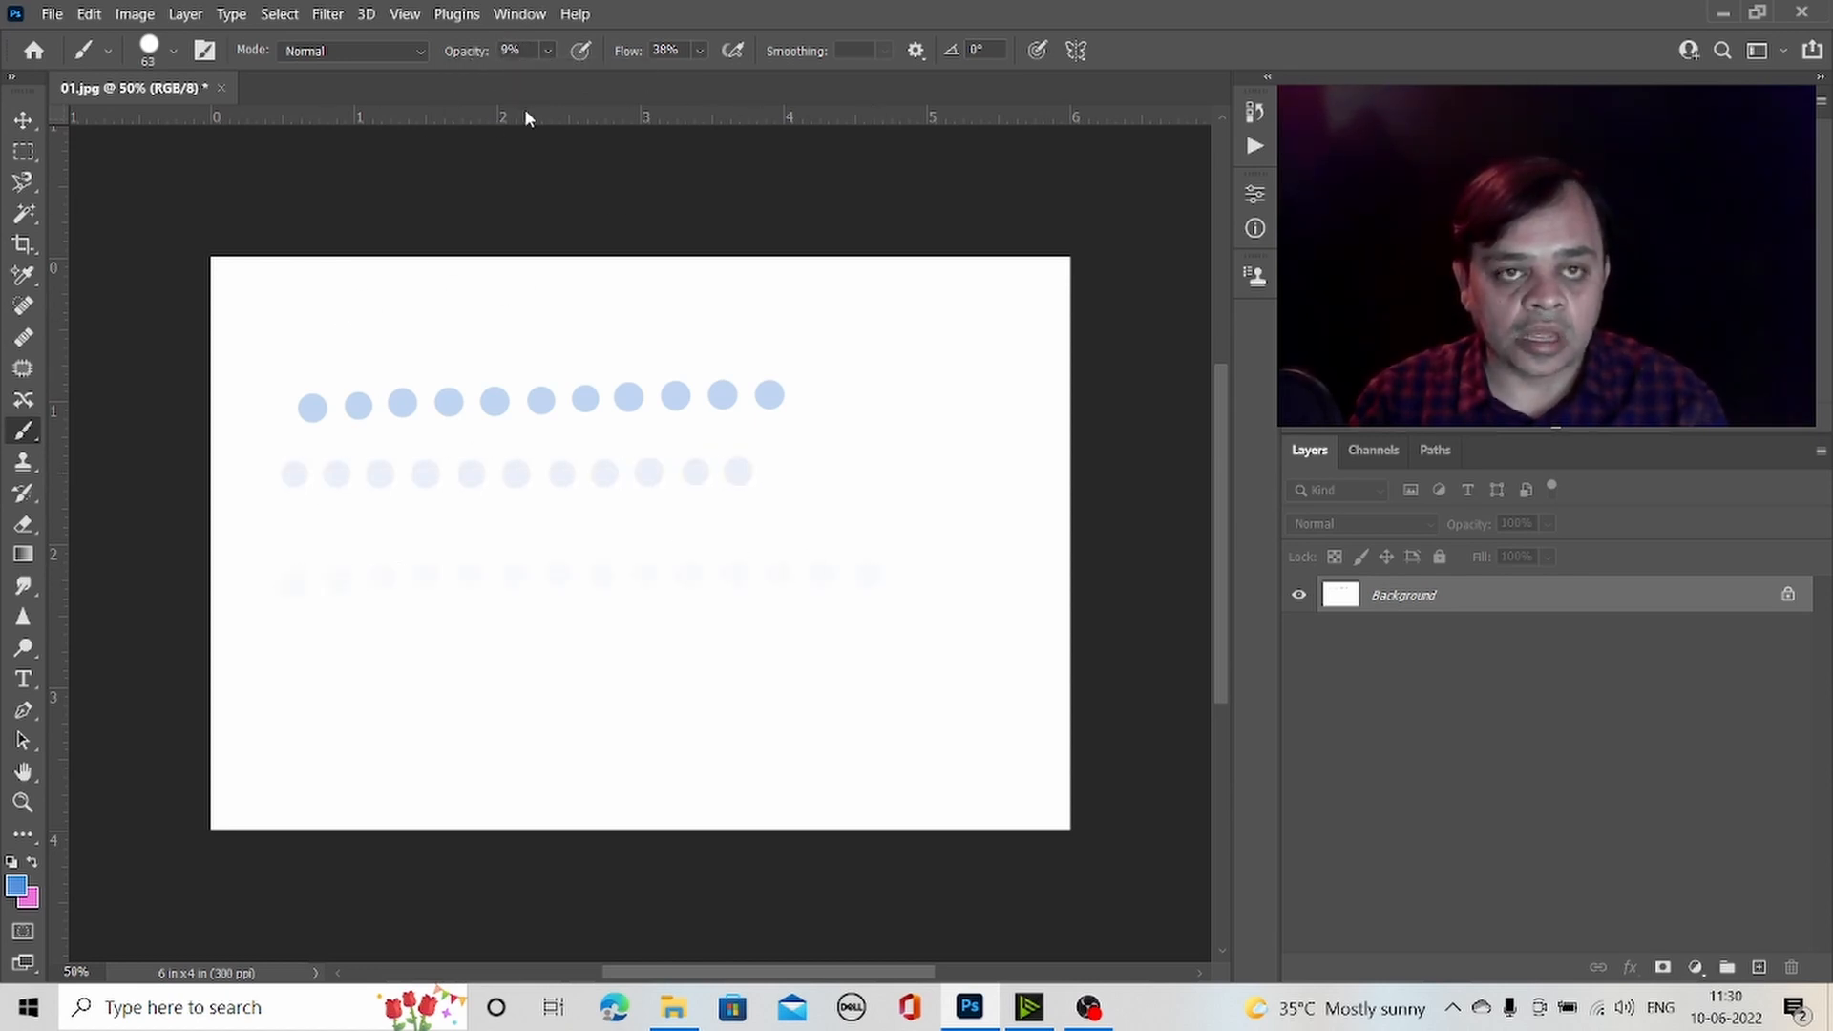
- Restore the brush opacity to 100%, raise the flow to 71% and paint a row of dots beneath the faintest row
left_click(549, 53)
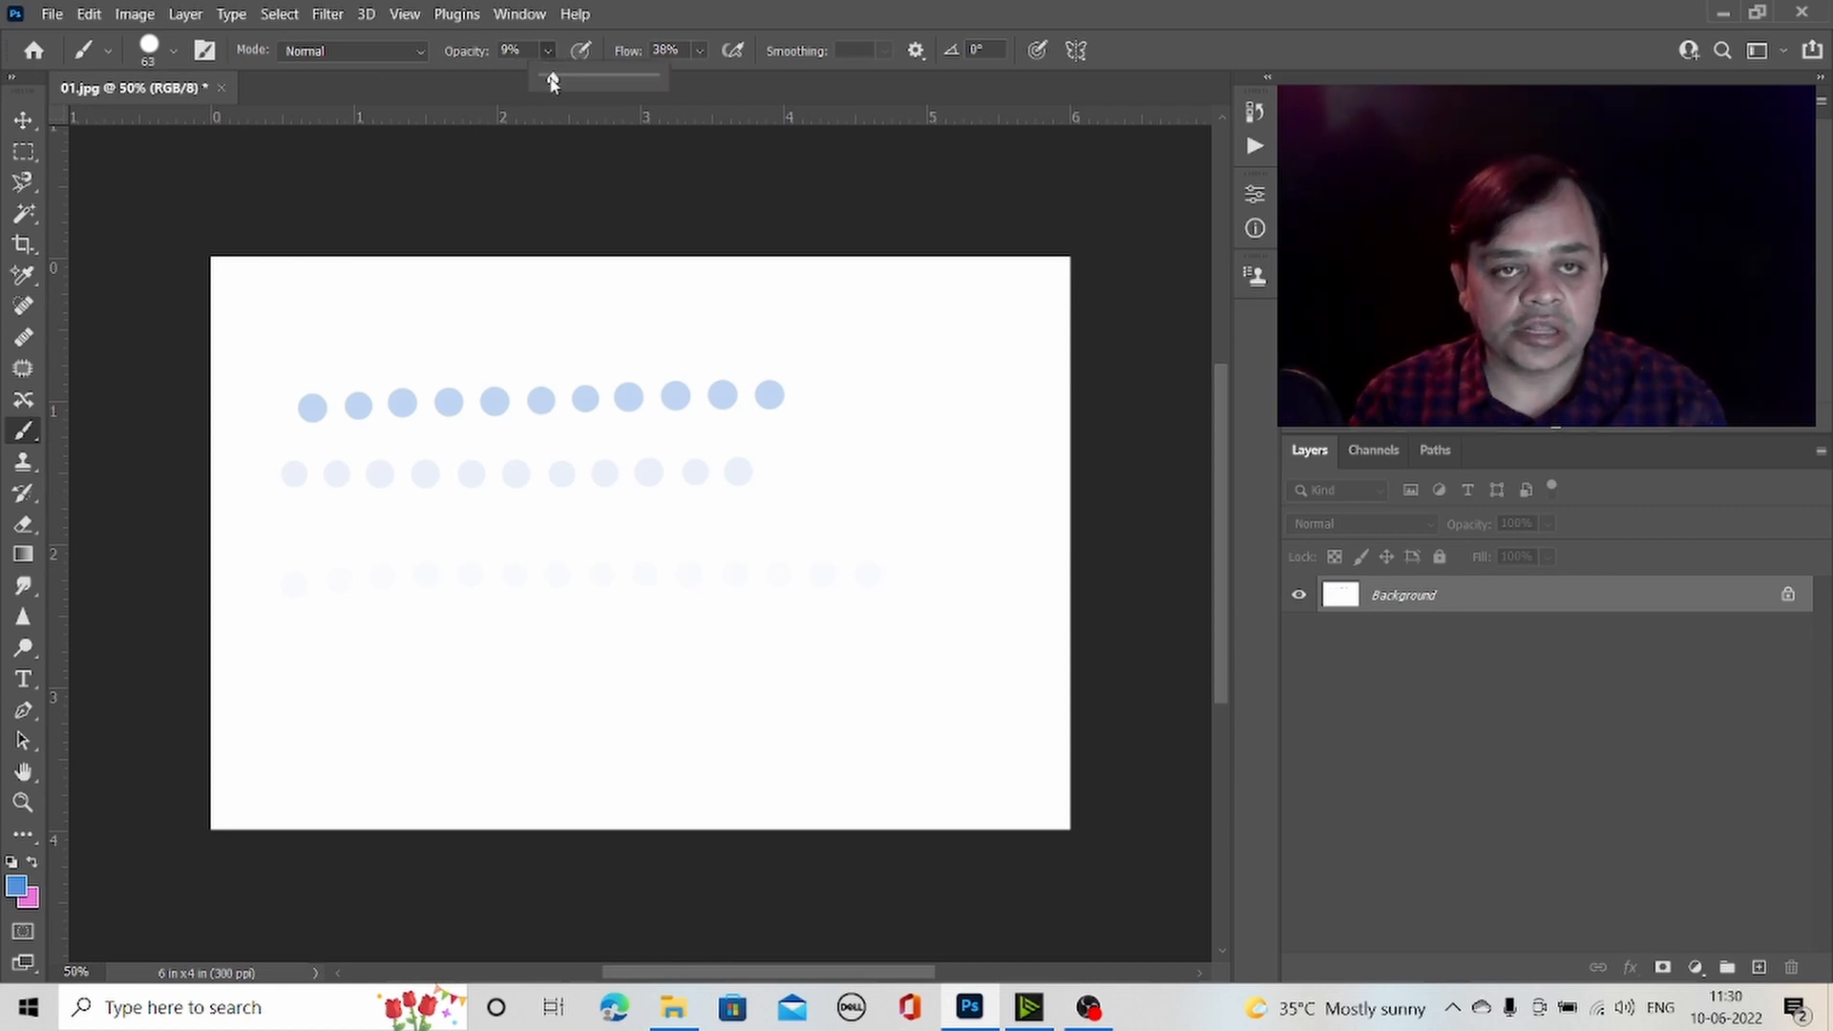
left_click_drag(553, 77, 749, 80)
left_click(701, 51)
left_click_drag(324, 621, 866, 607)
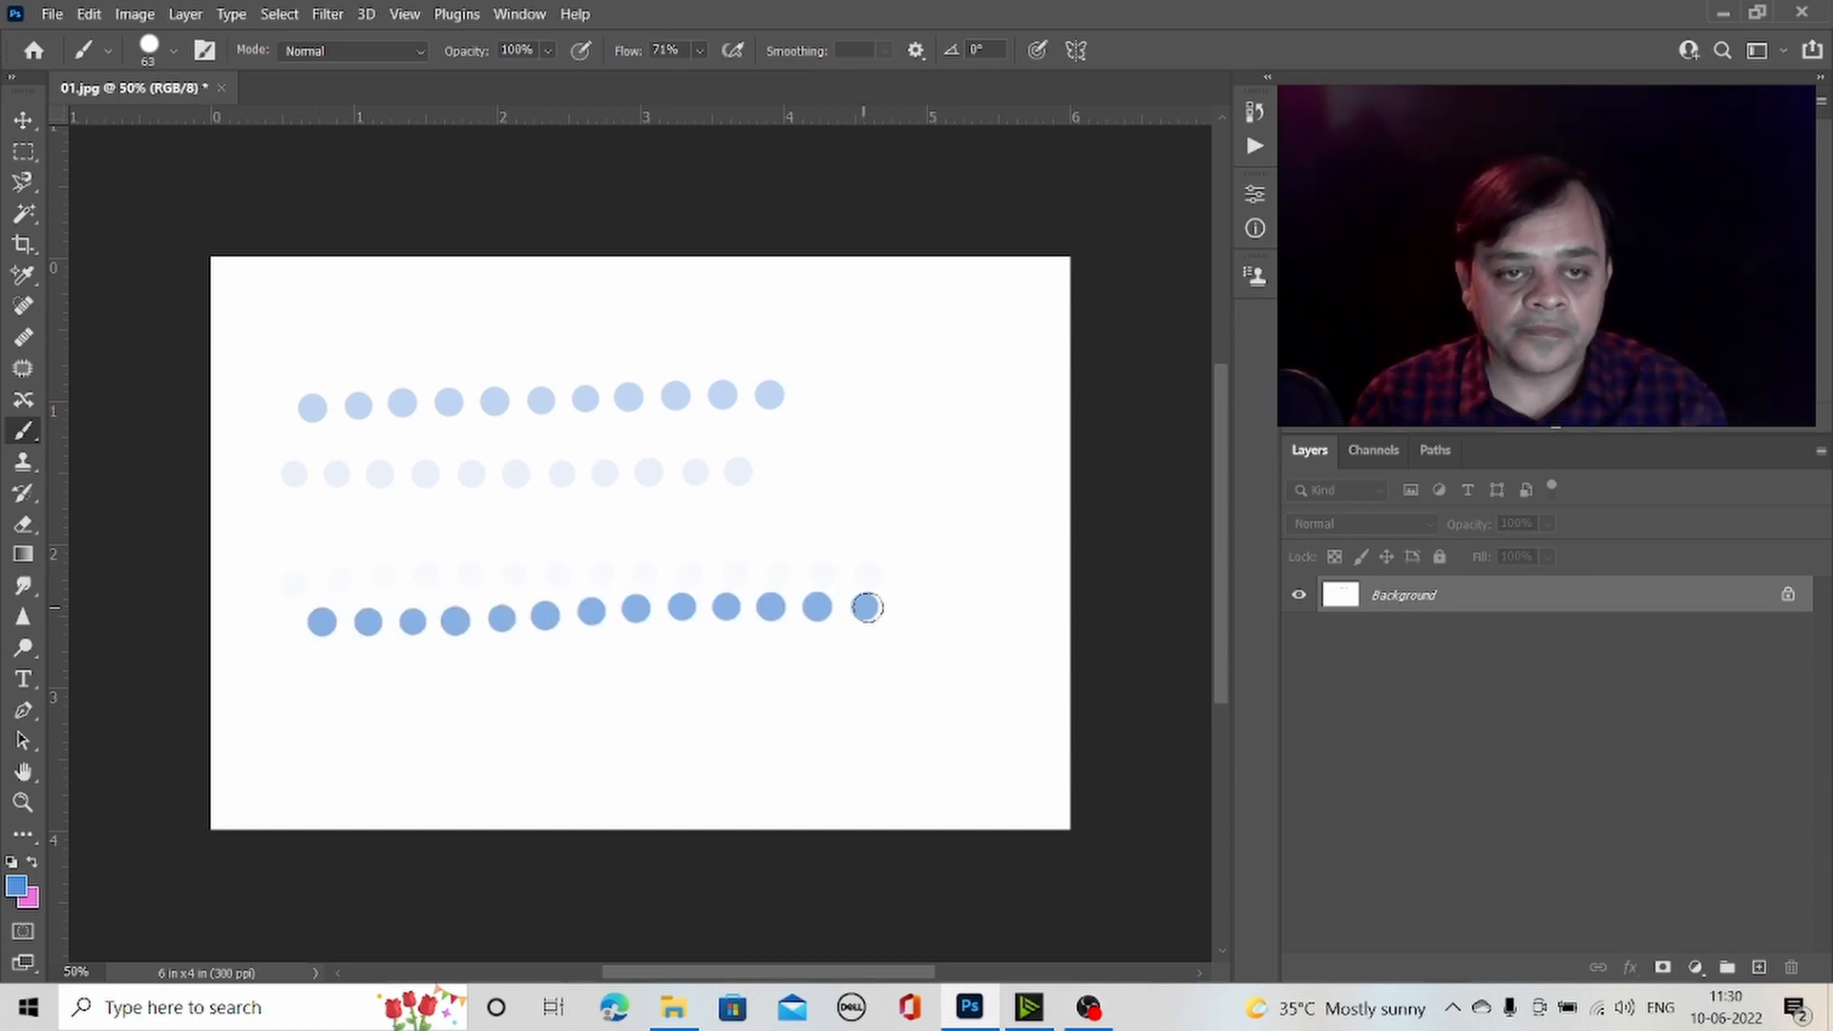
- Try a row of dots at 1% flow, and paint another row near the canvas bottom with the flow at 17%
left_click(701, 51)
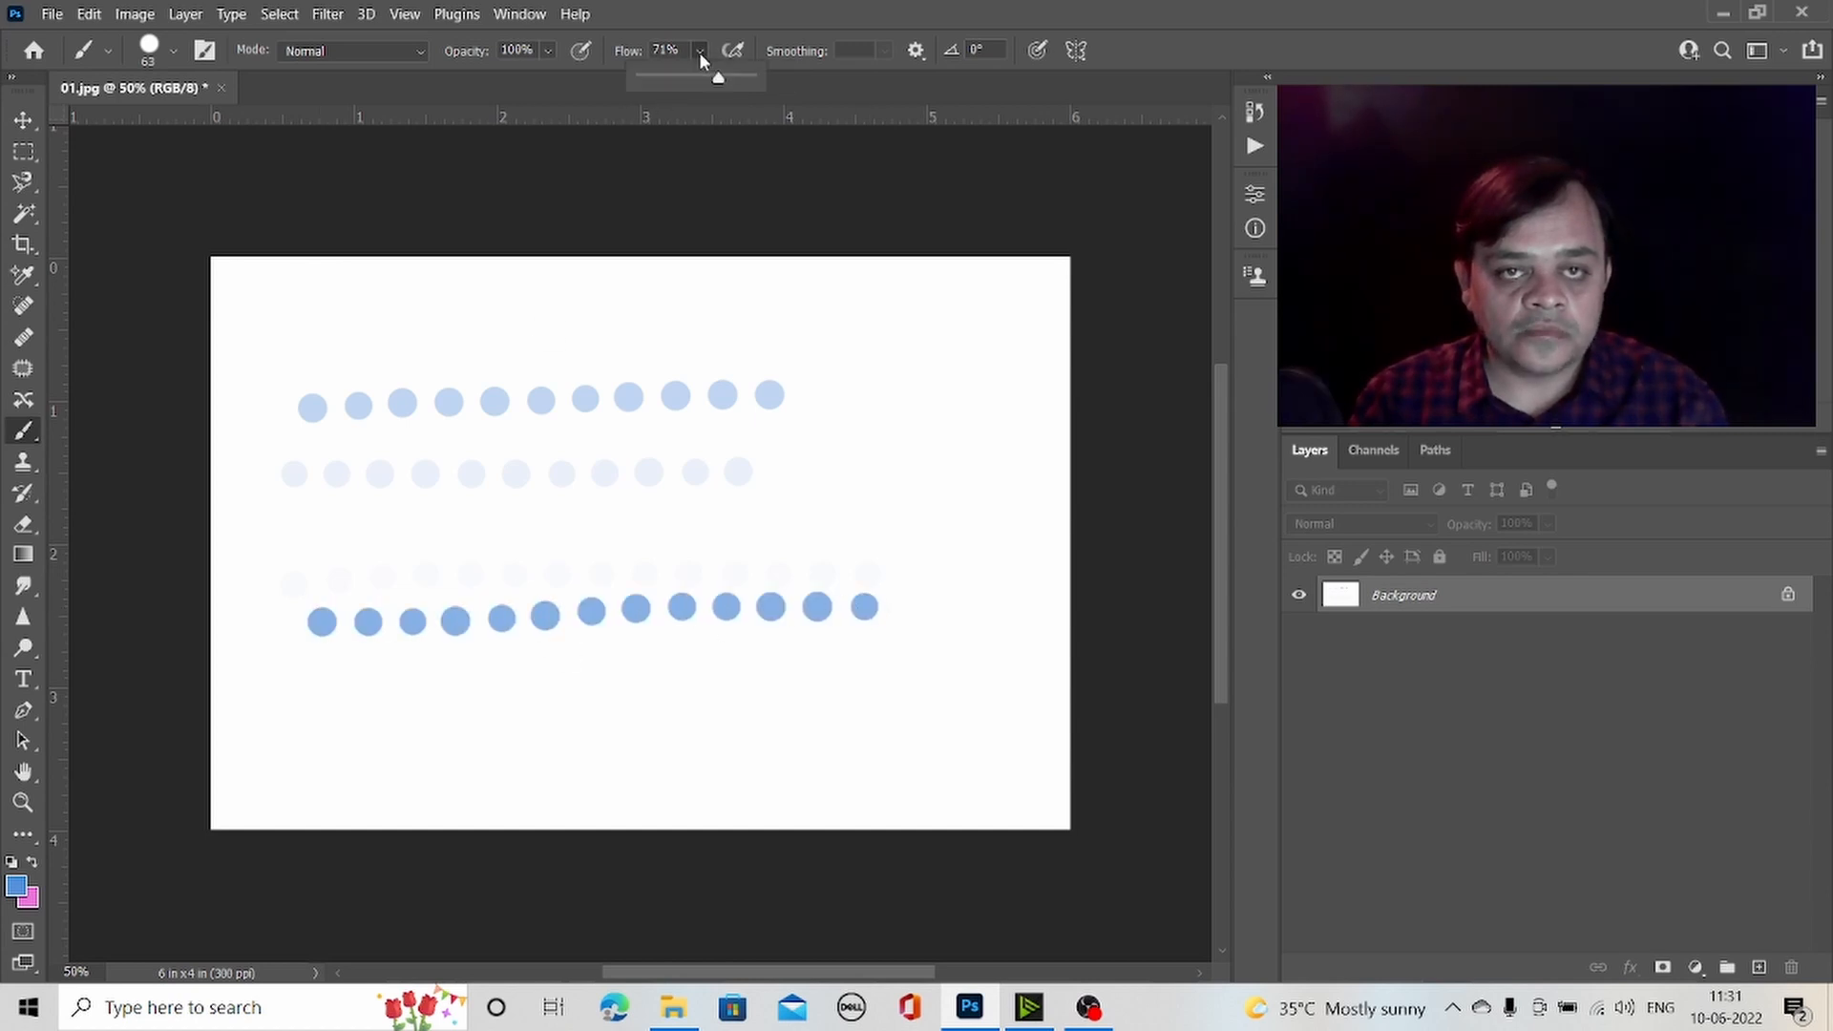
left_click_drag(726, 78, 634, 81)
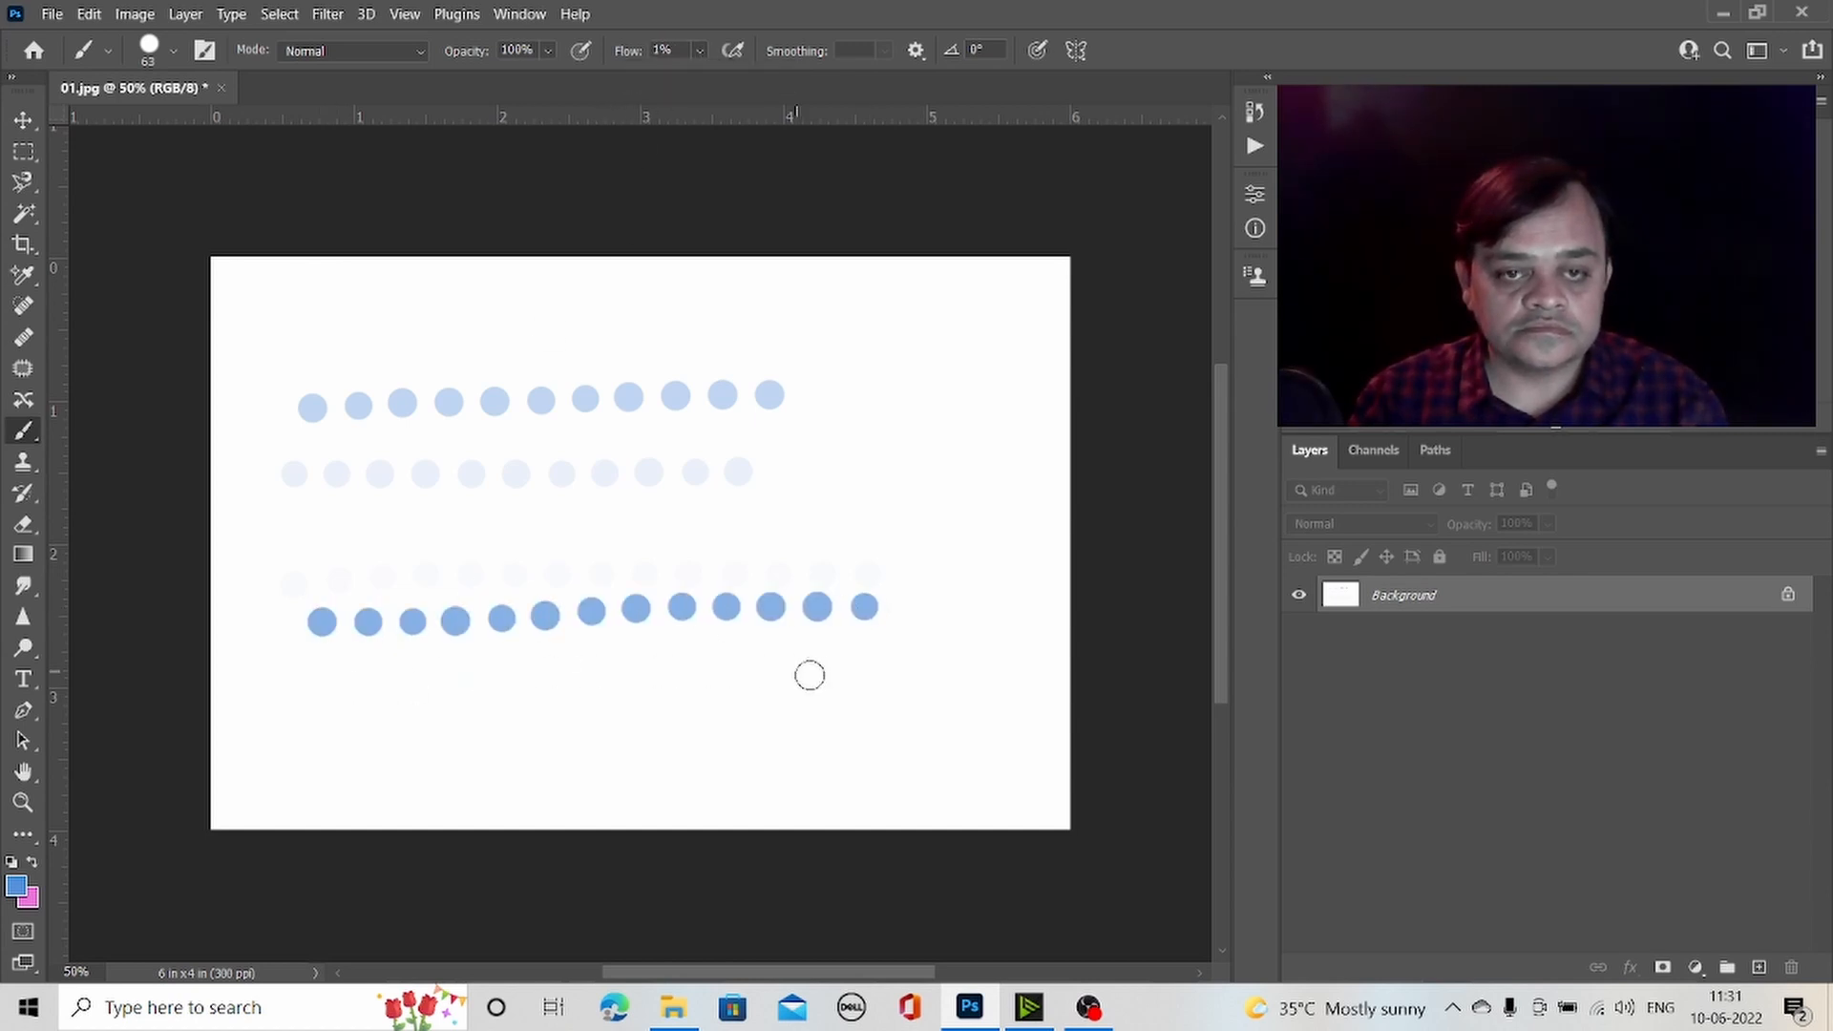
left_click(701, 50)
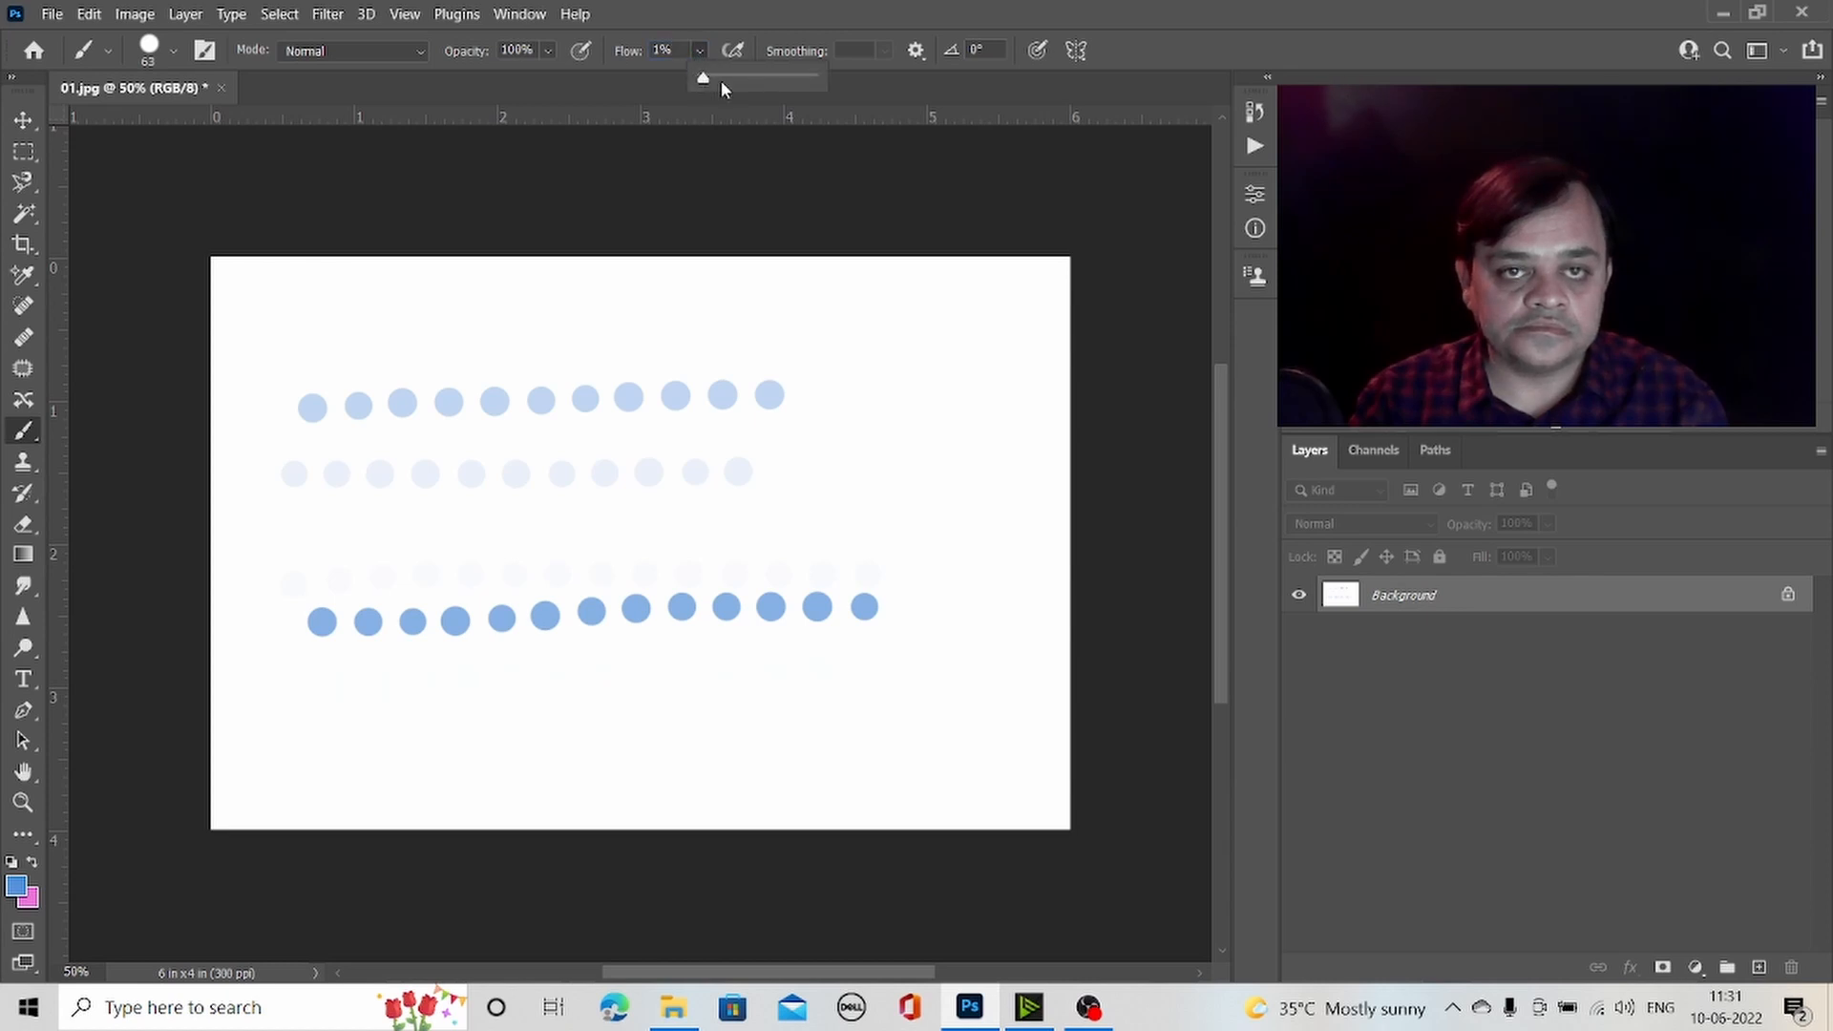
left_click(721, 81)
left_click_drag(347, 716, 843, 683)
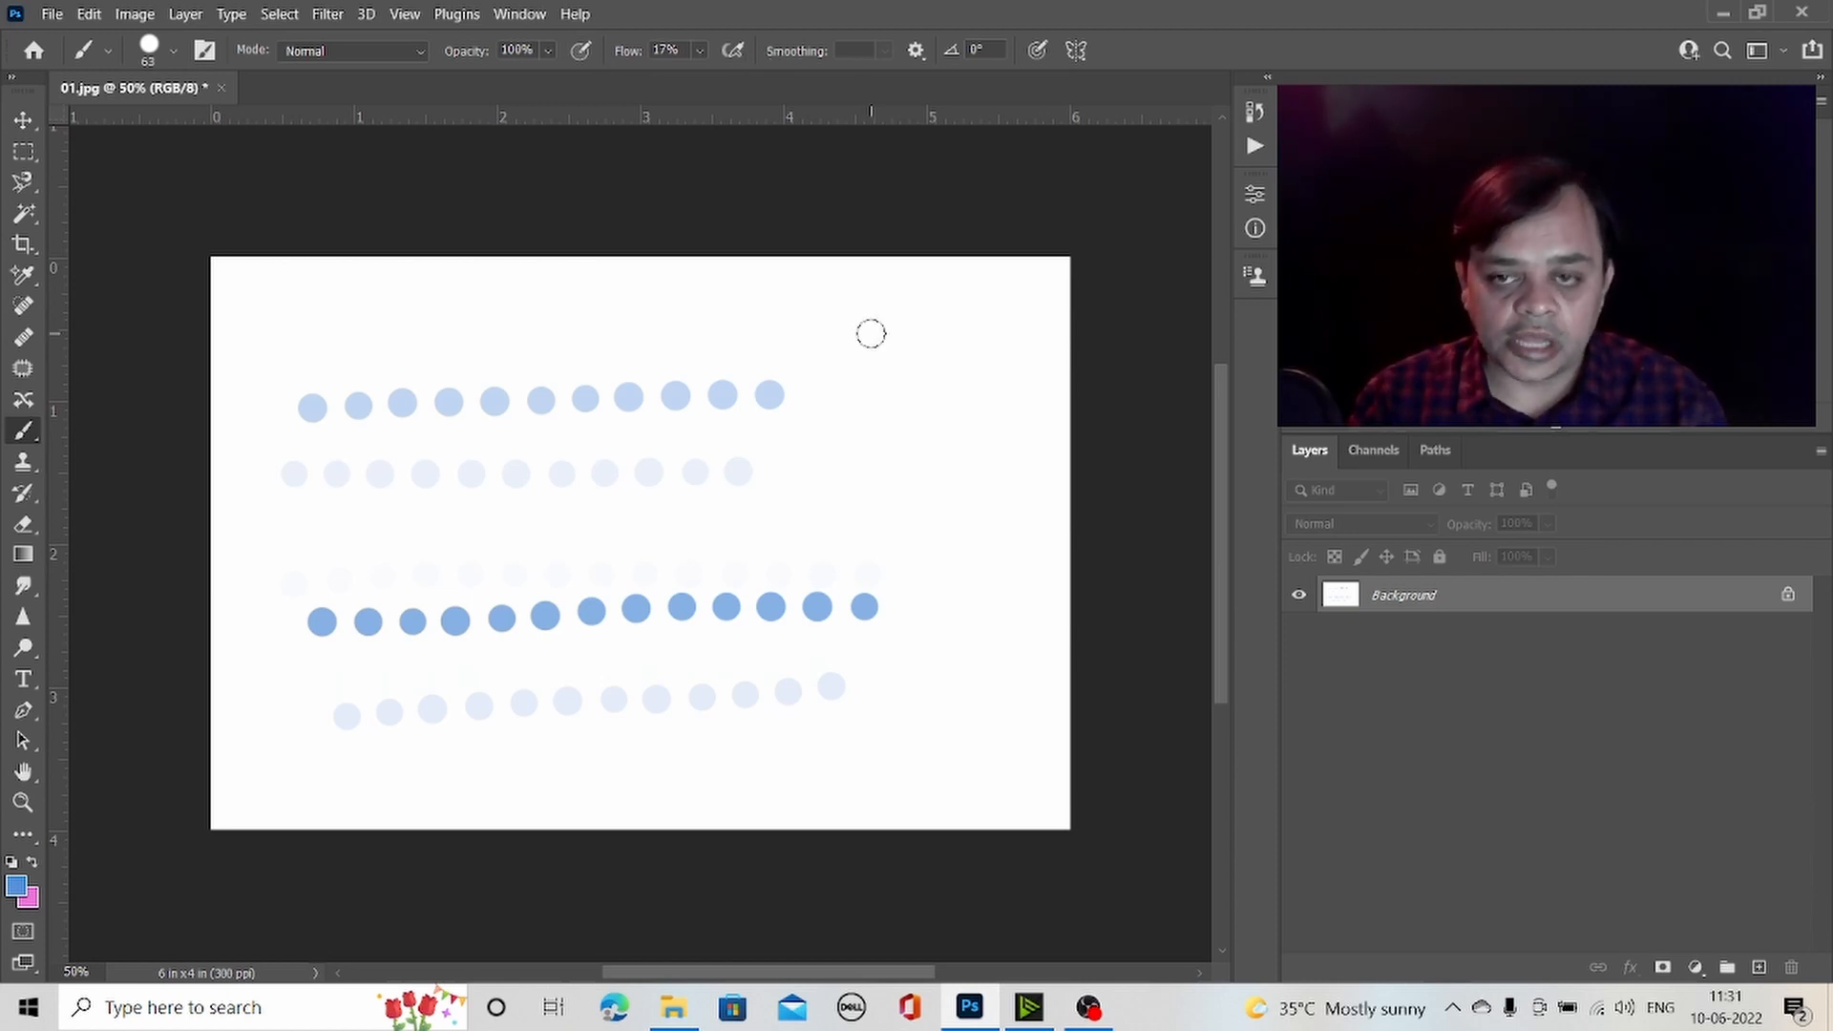
- Clear all dot rows within a rectangular selection to white, using the default black and white colours, and deselect
left_click(24, 152)
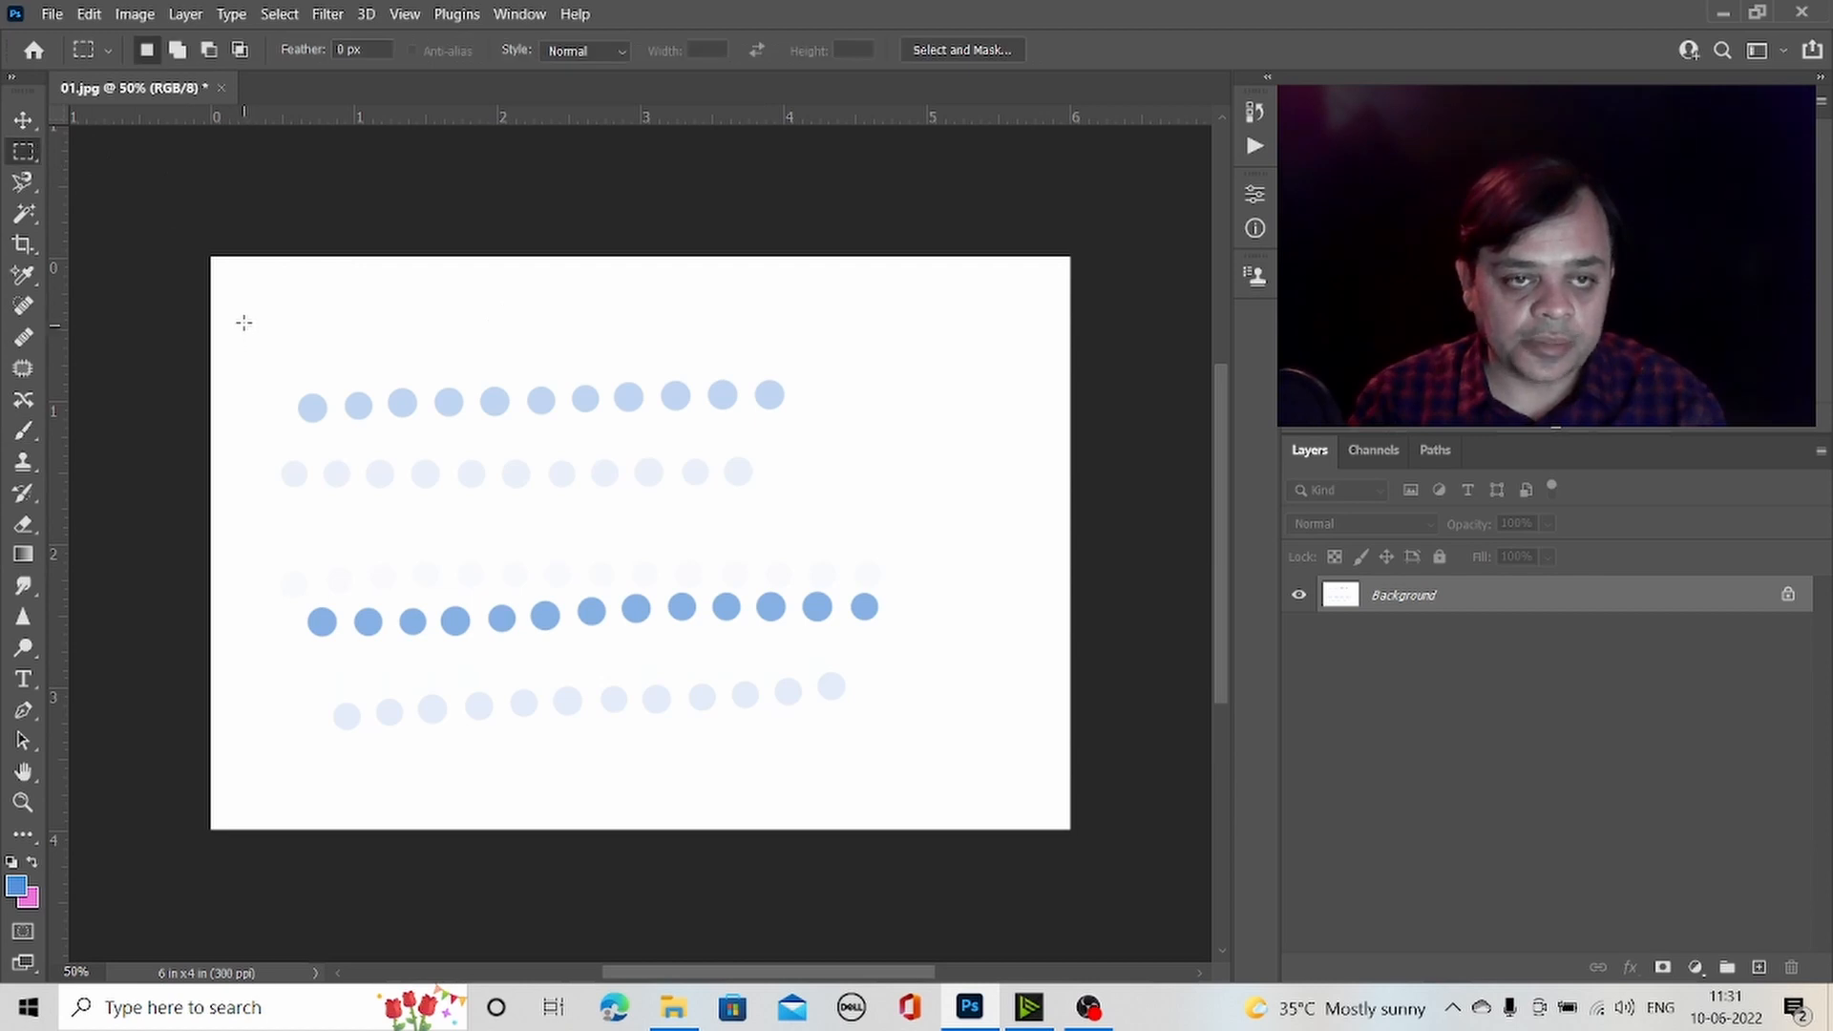
left_click_drag(237, 299, 957, 777)
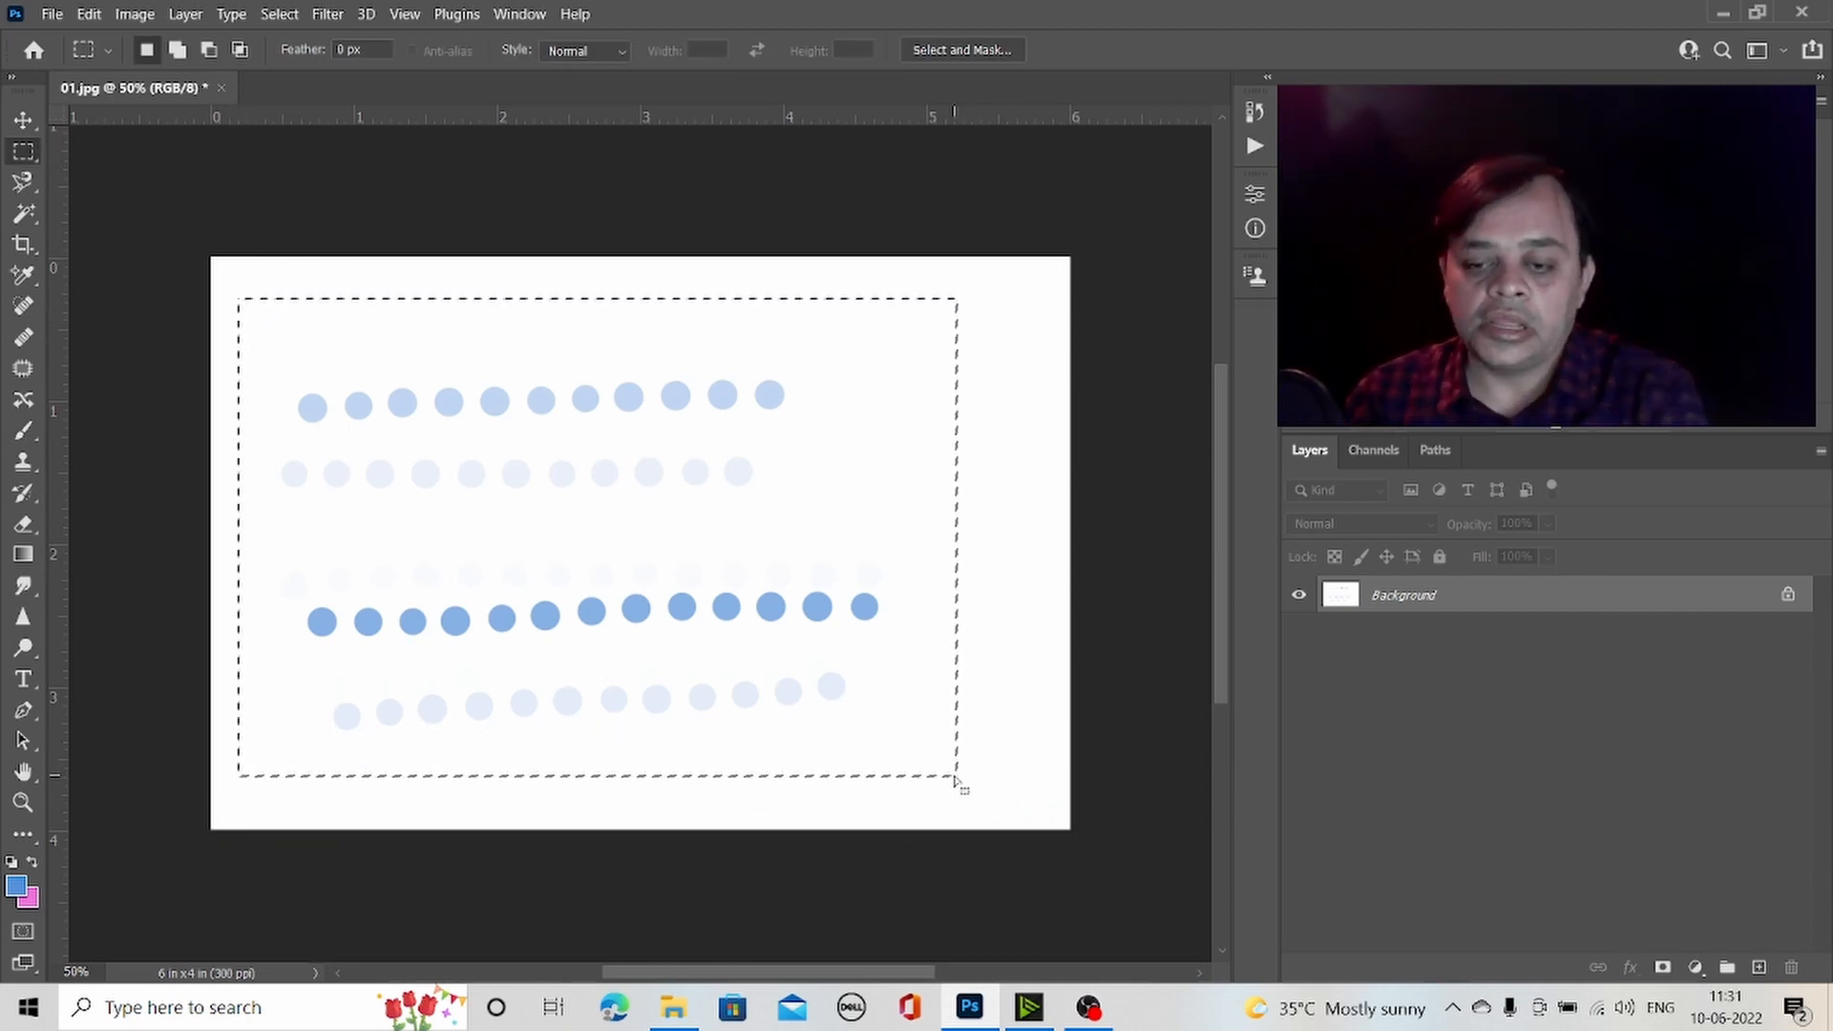
left_click(13, 860)
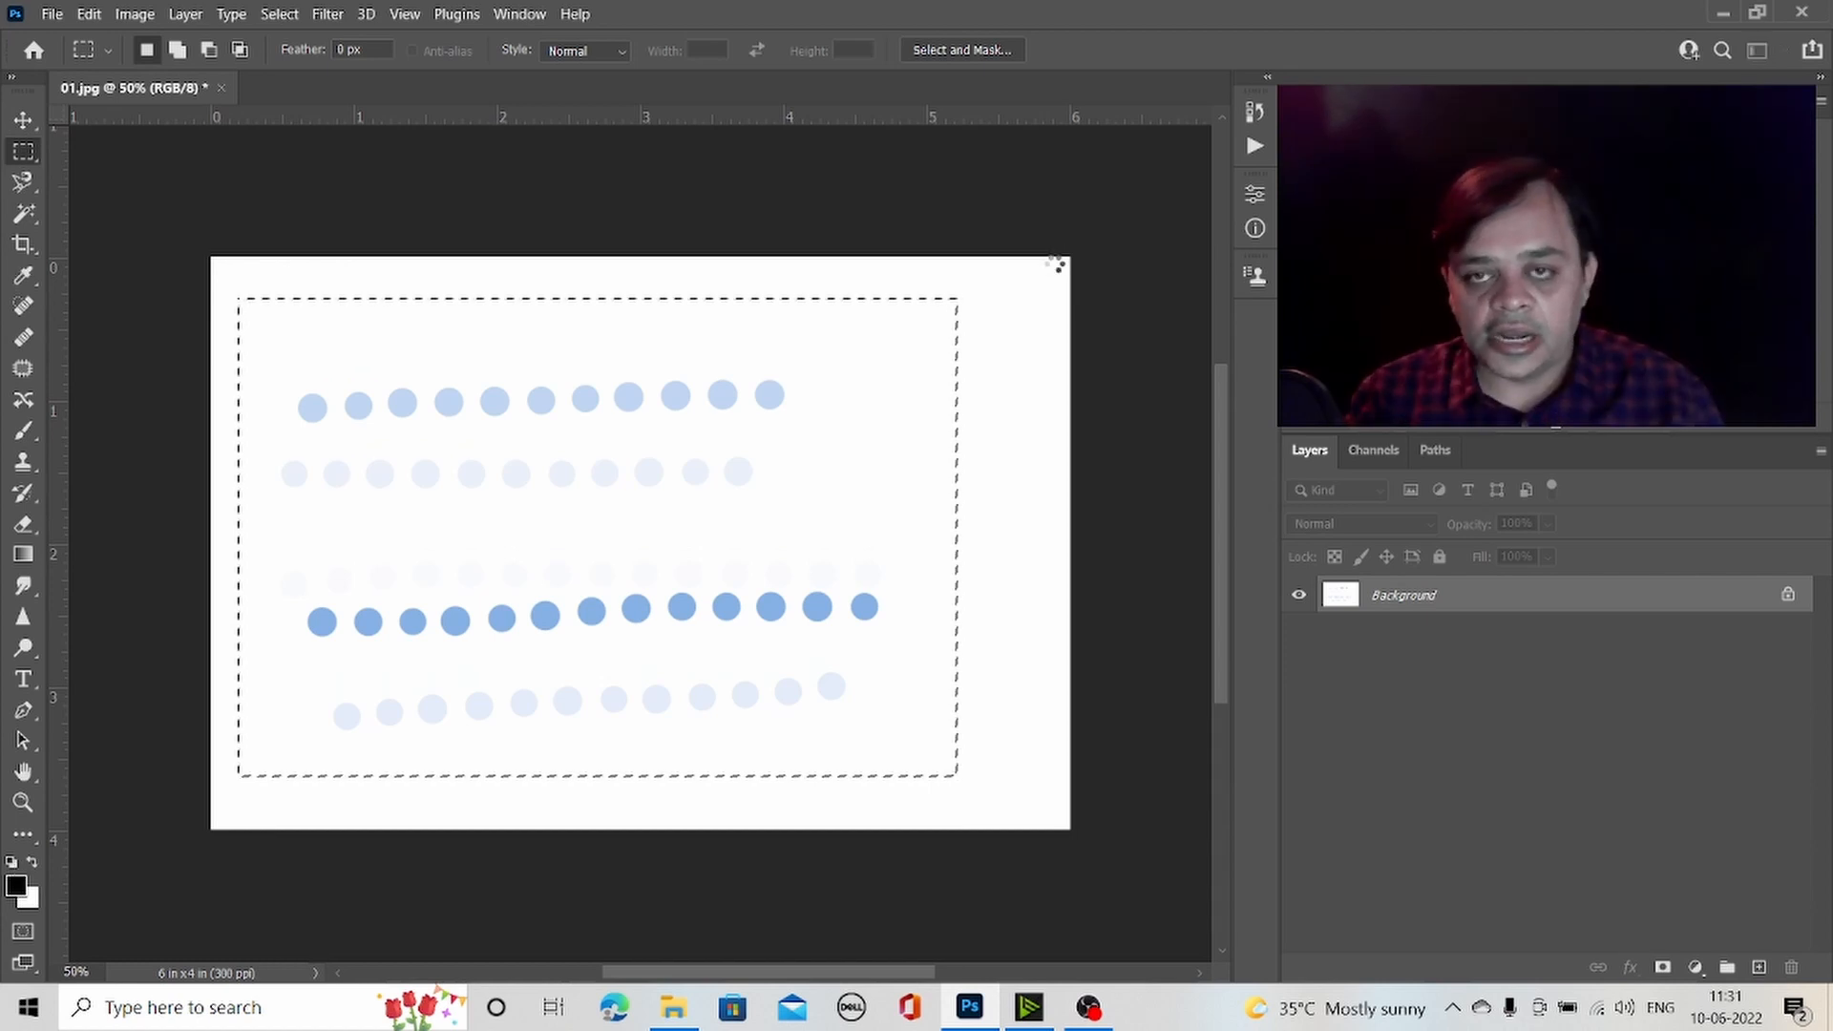
key("BackSpace")
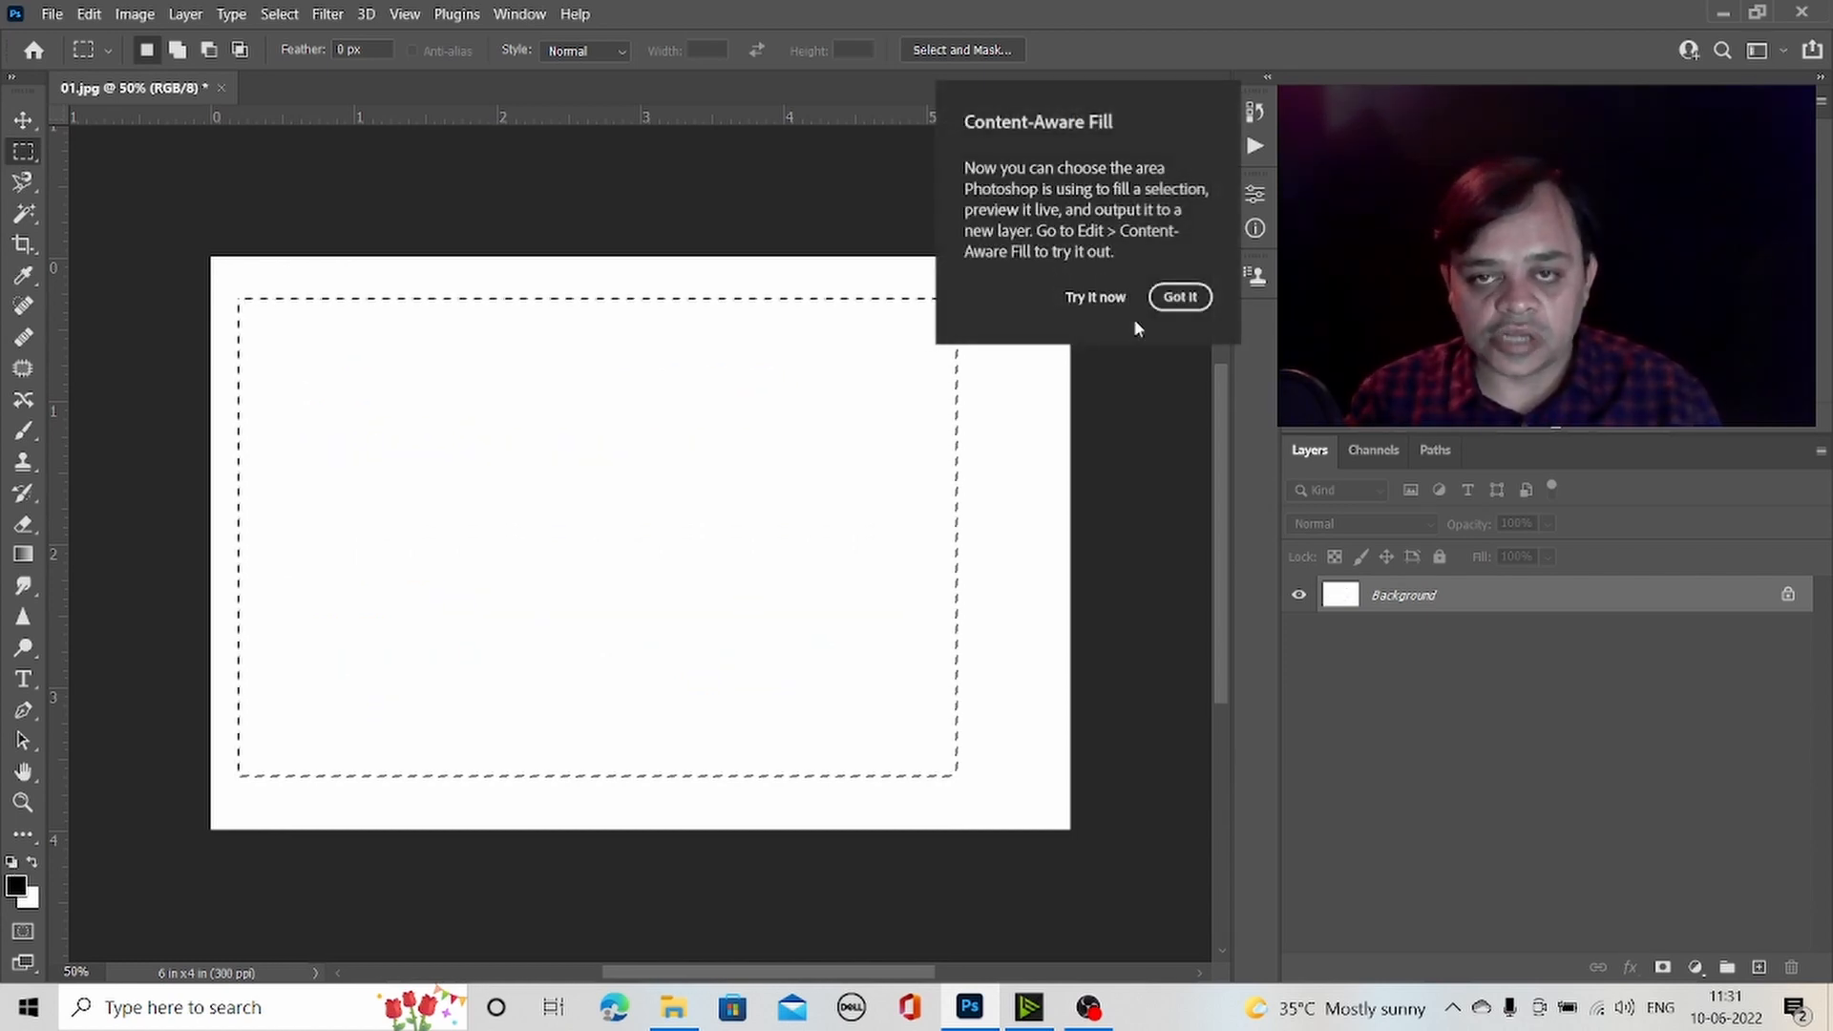
key("ctrl+d")
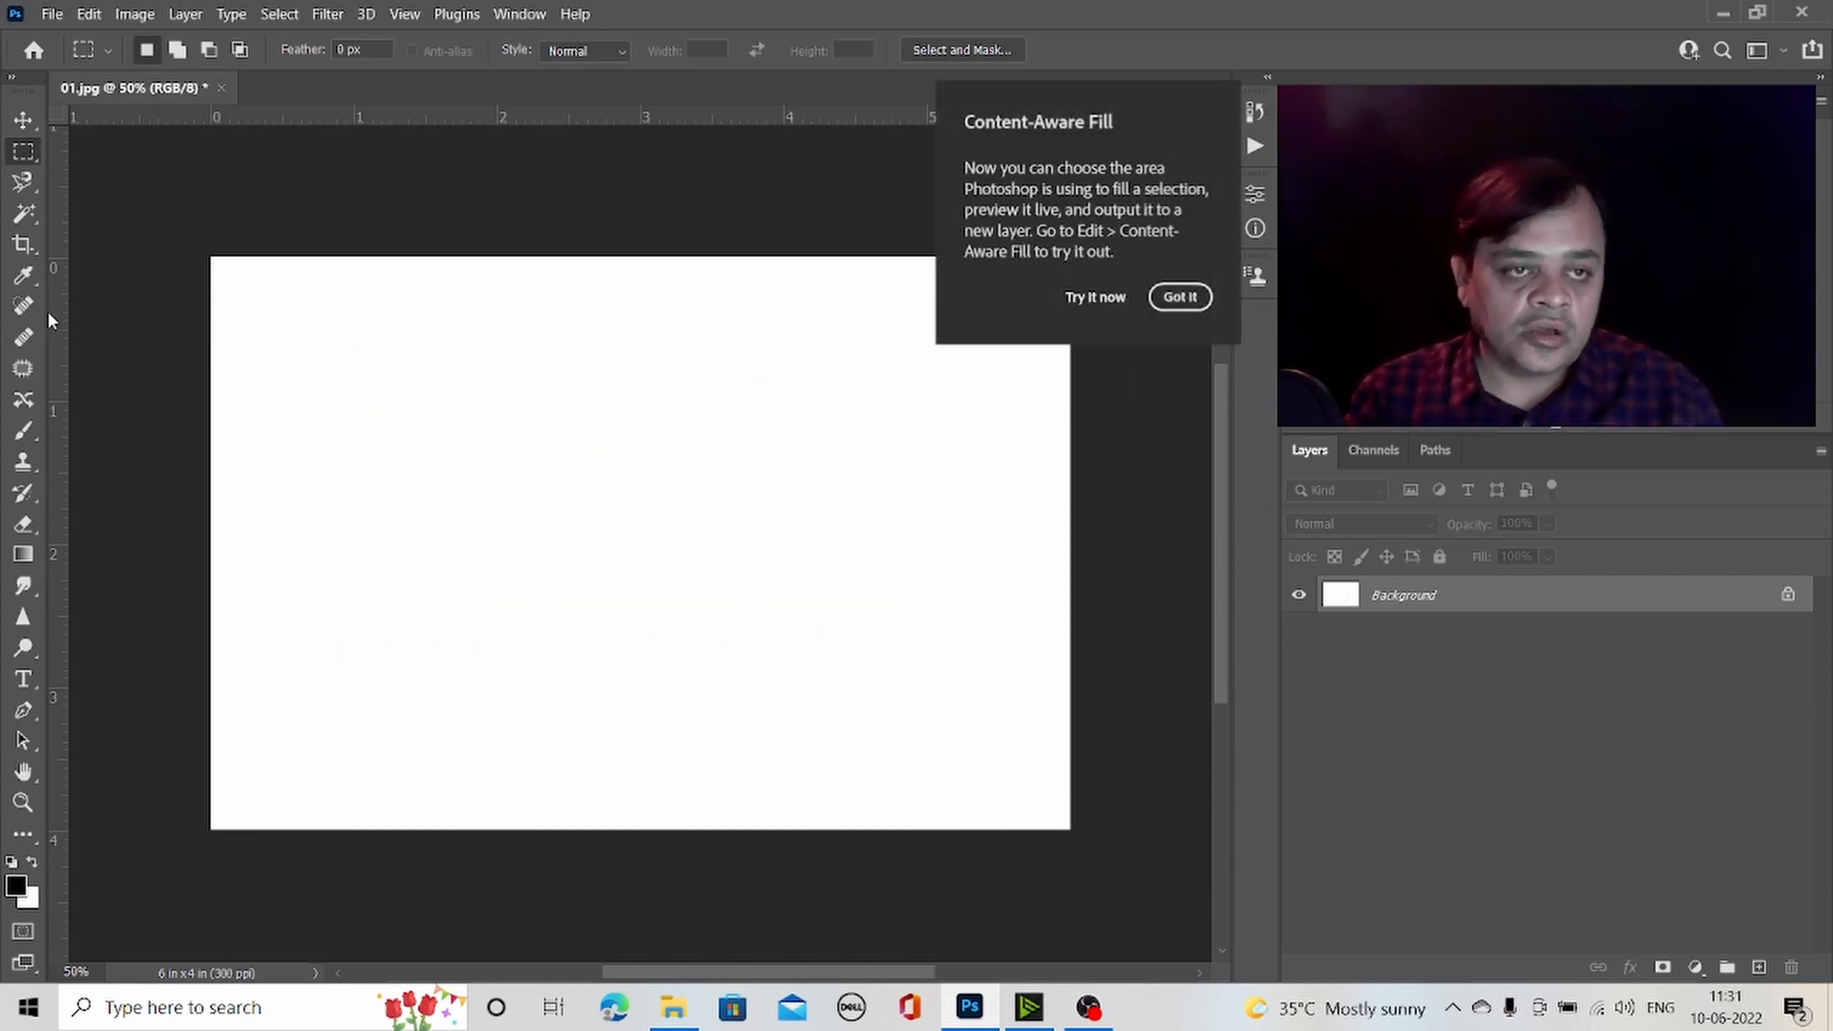
- Add a Vertical paint symmetry axis for the Brush tool at the centre of the canvas
left_click(32, 436)
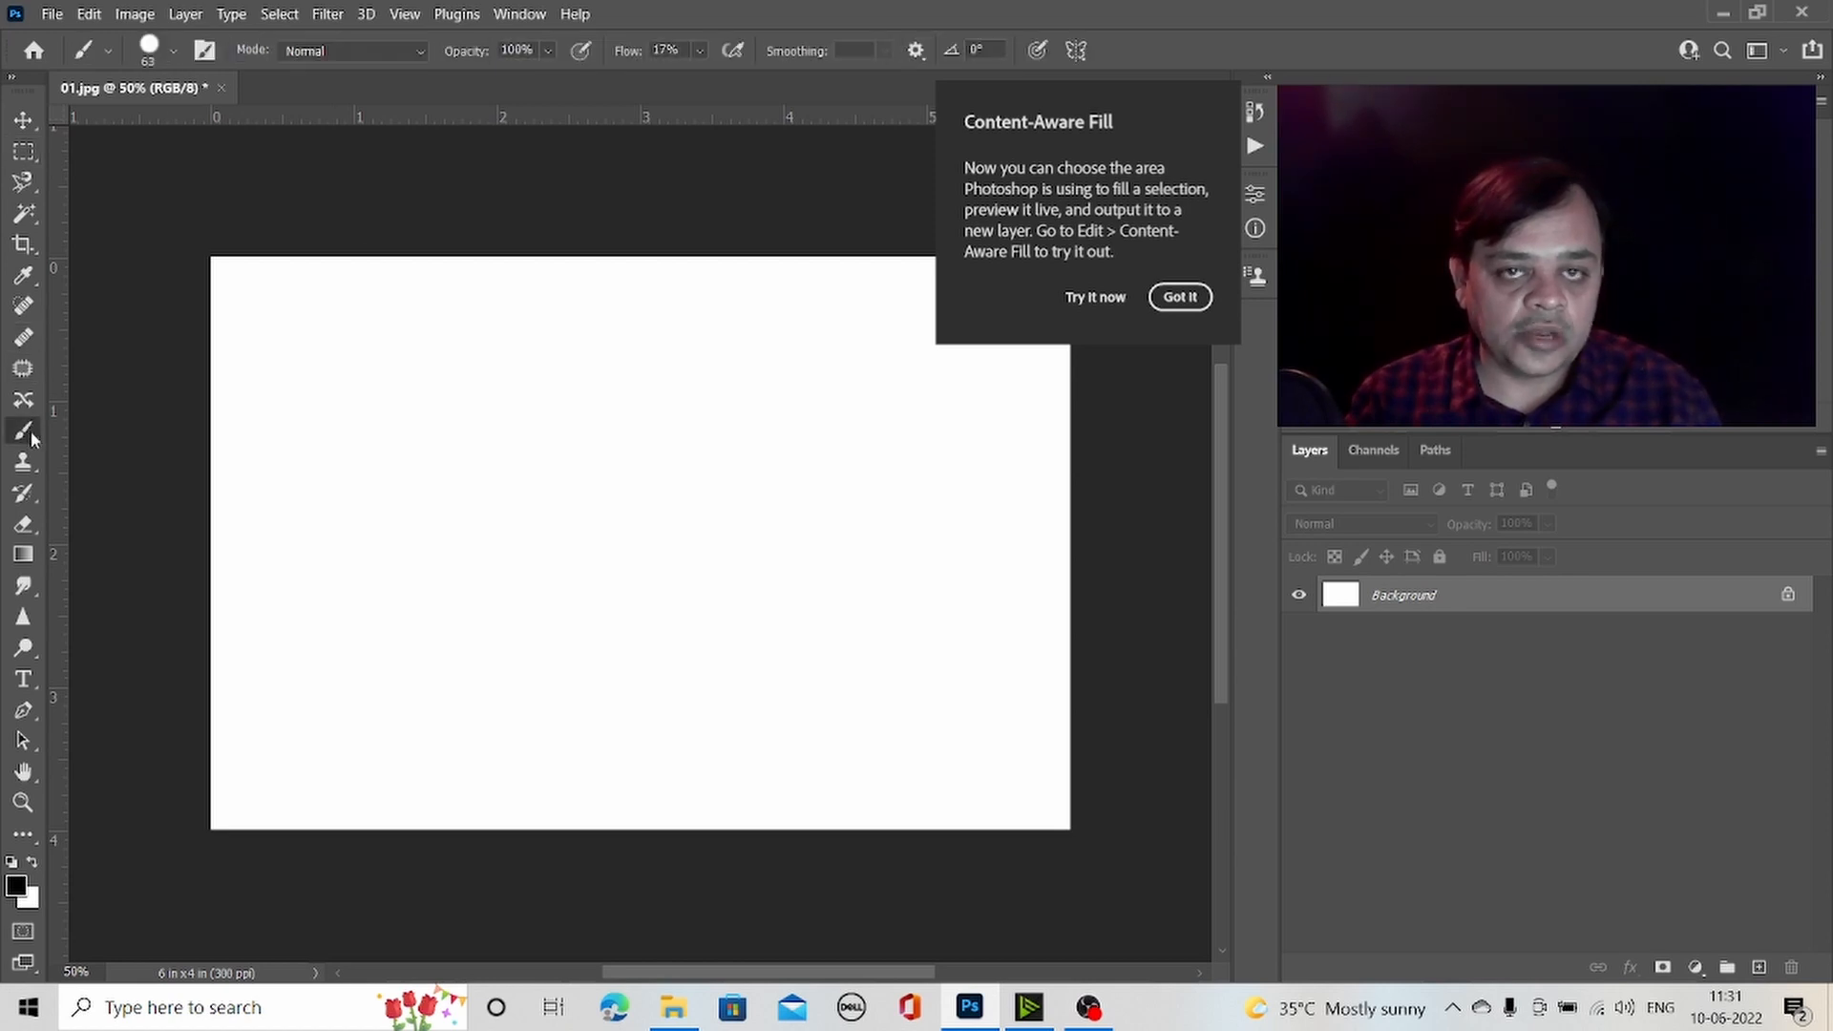
left_click(1075, 51)
left_click(1094, 57)
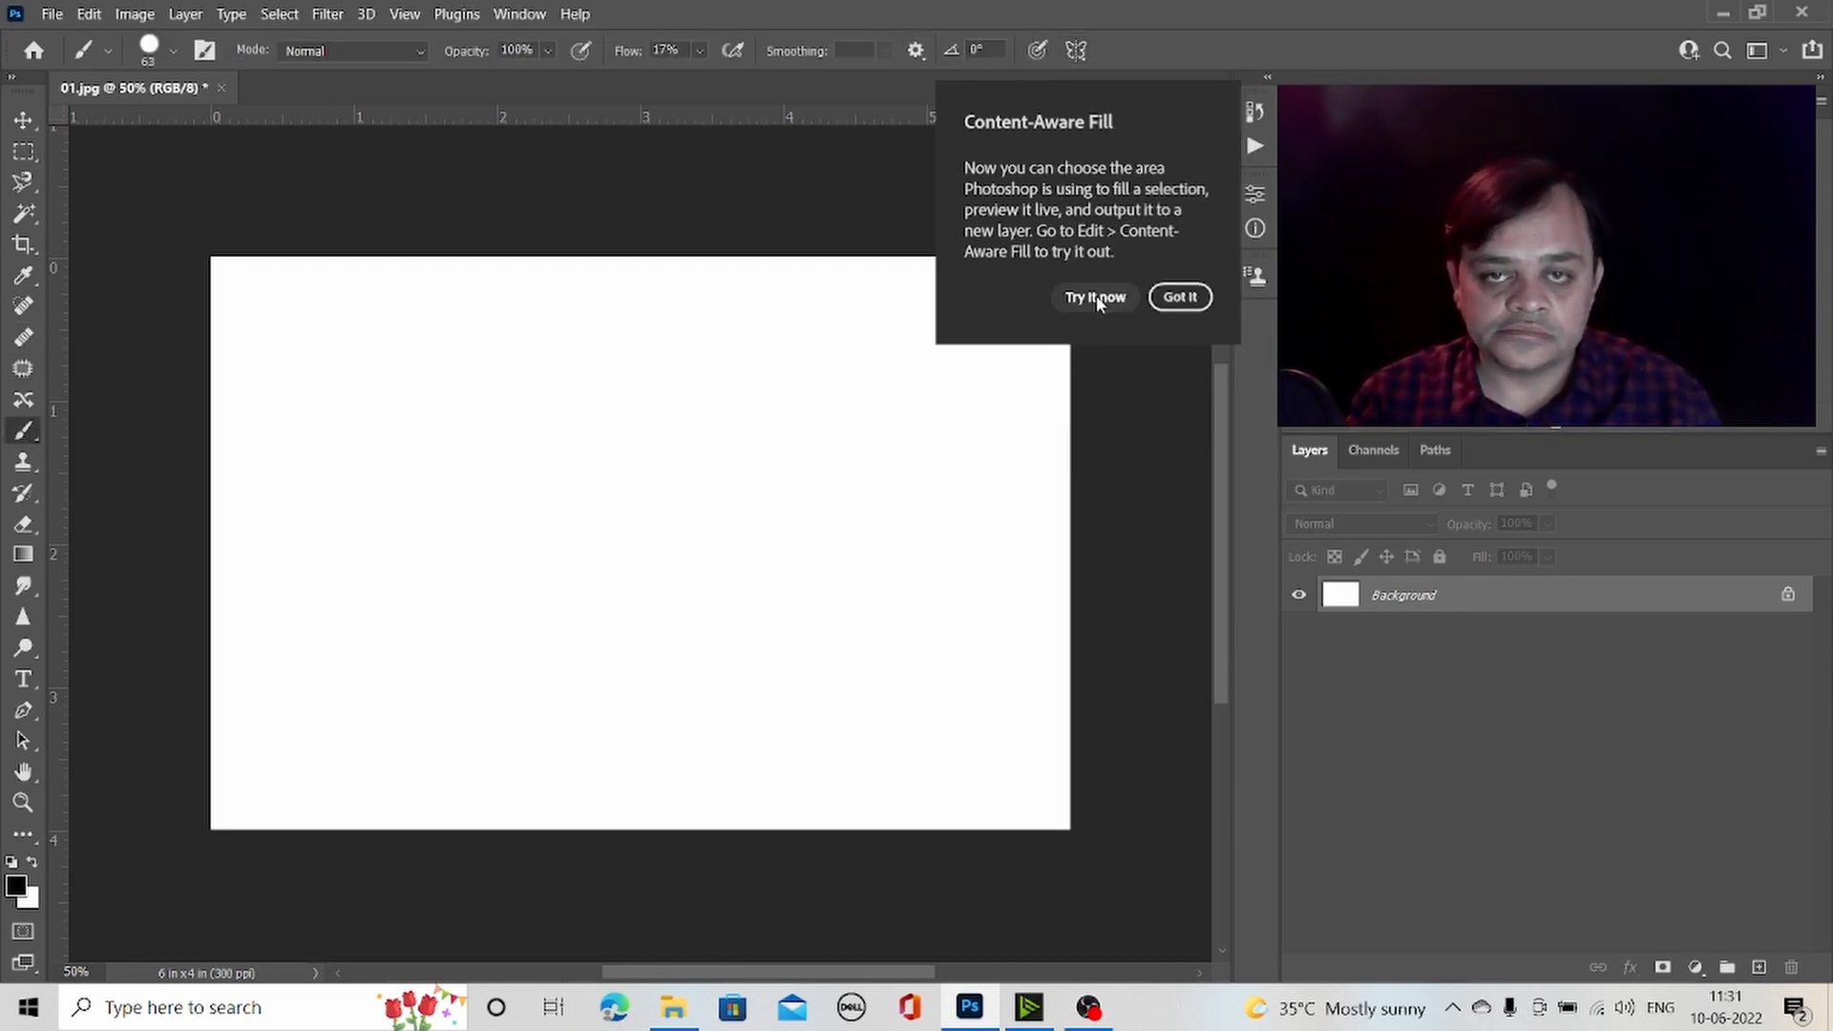
left_click(1079, 52)
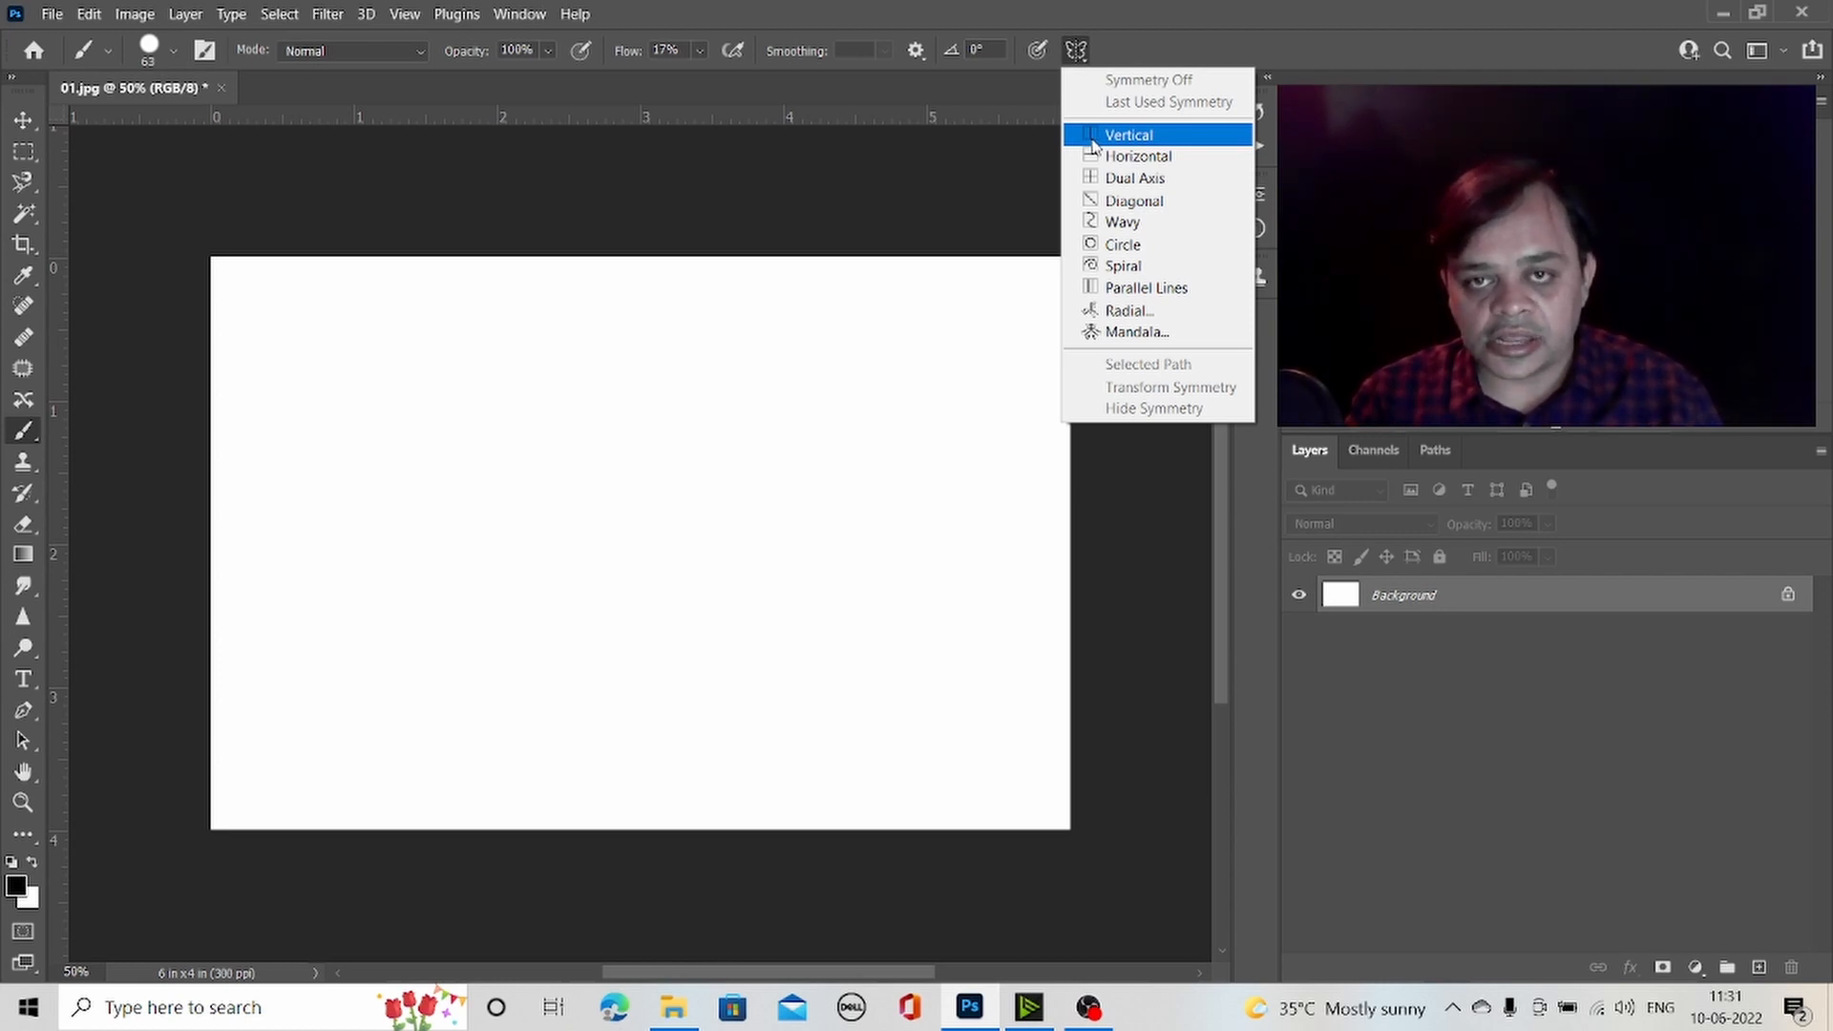
left_click(1093, 141)
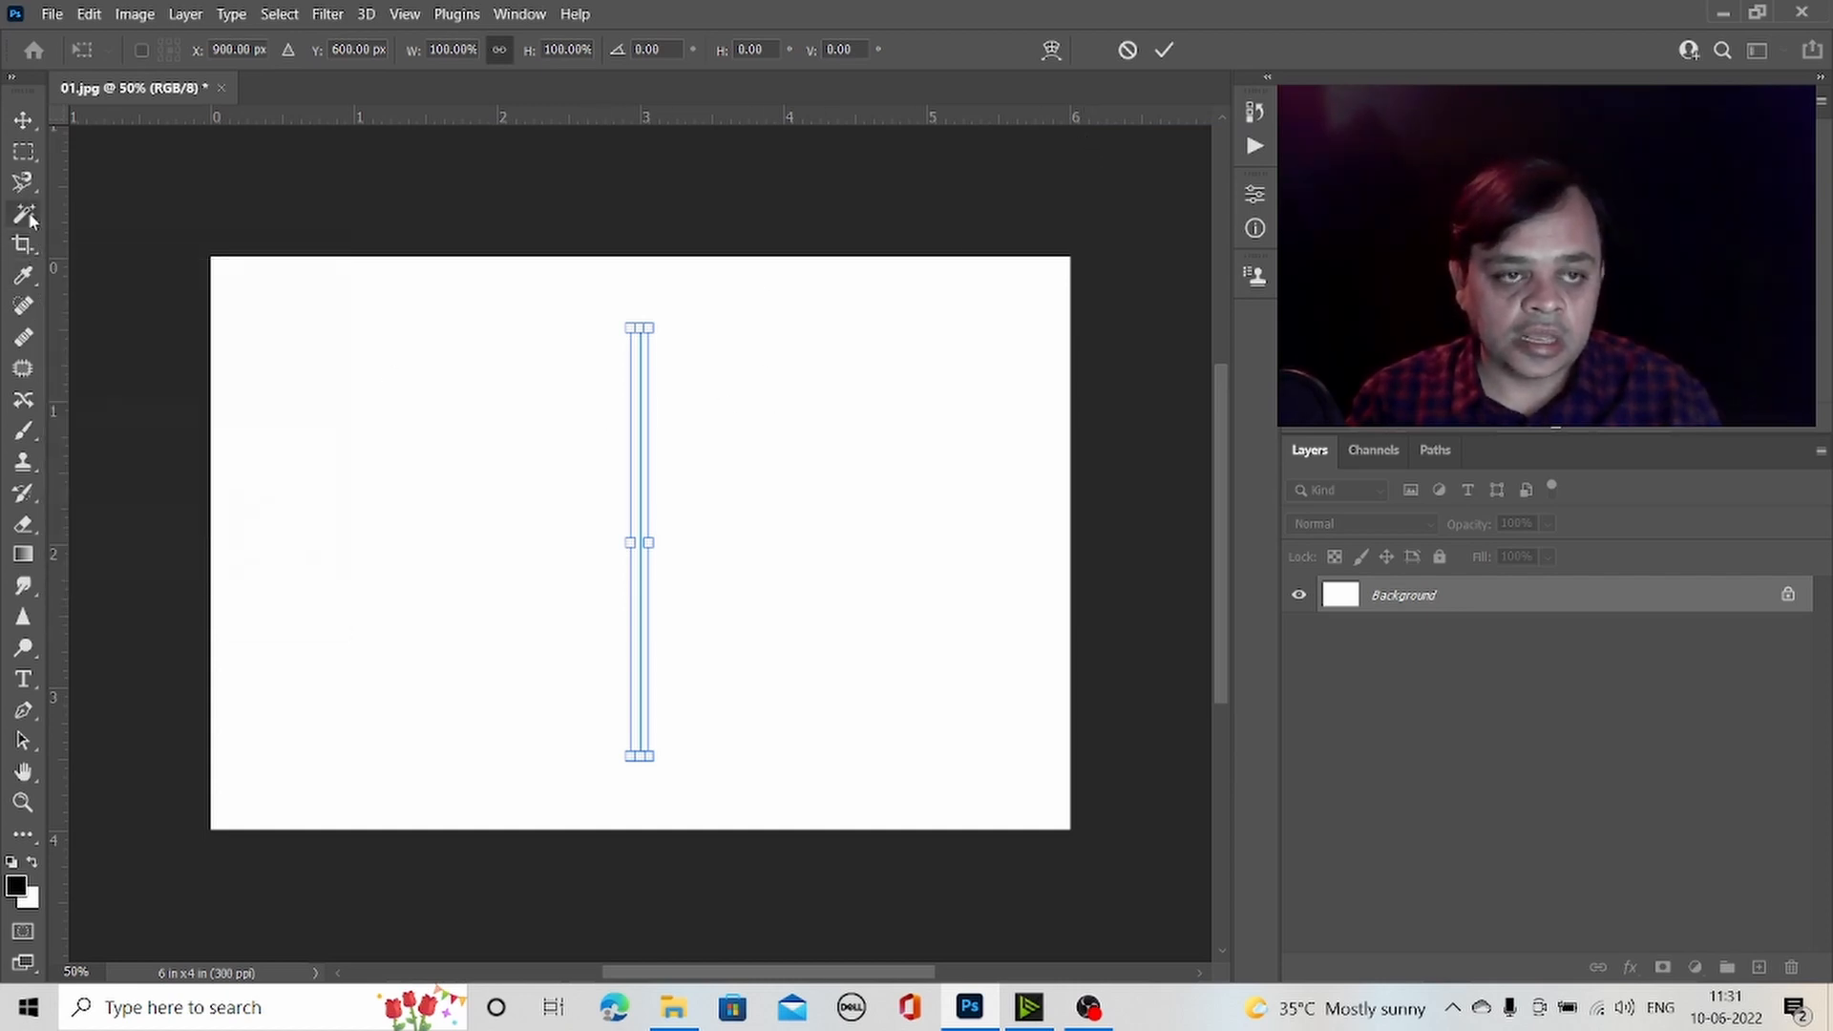
left_click(23, 431)
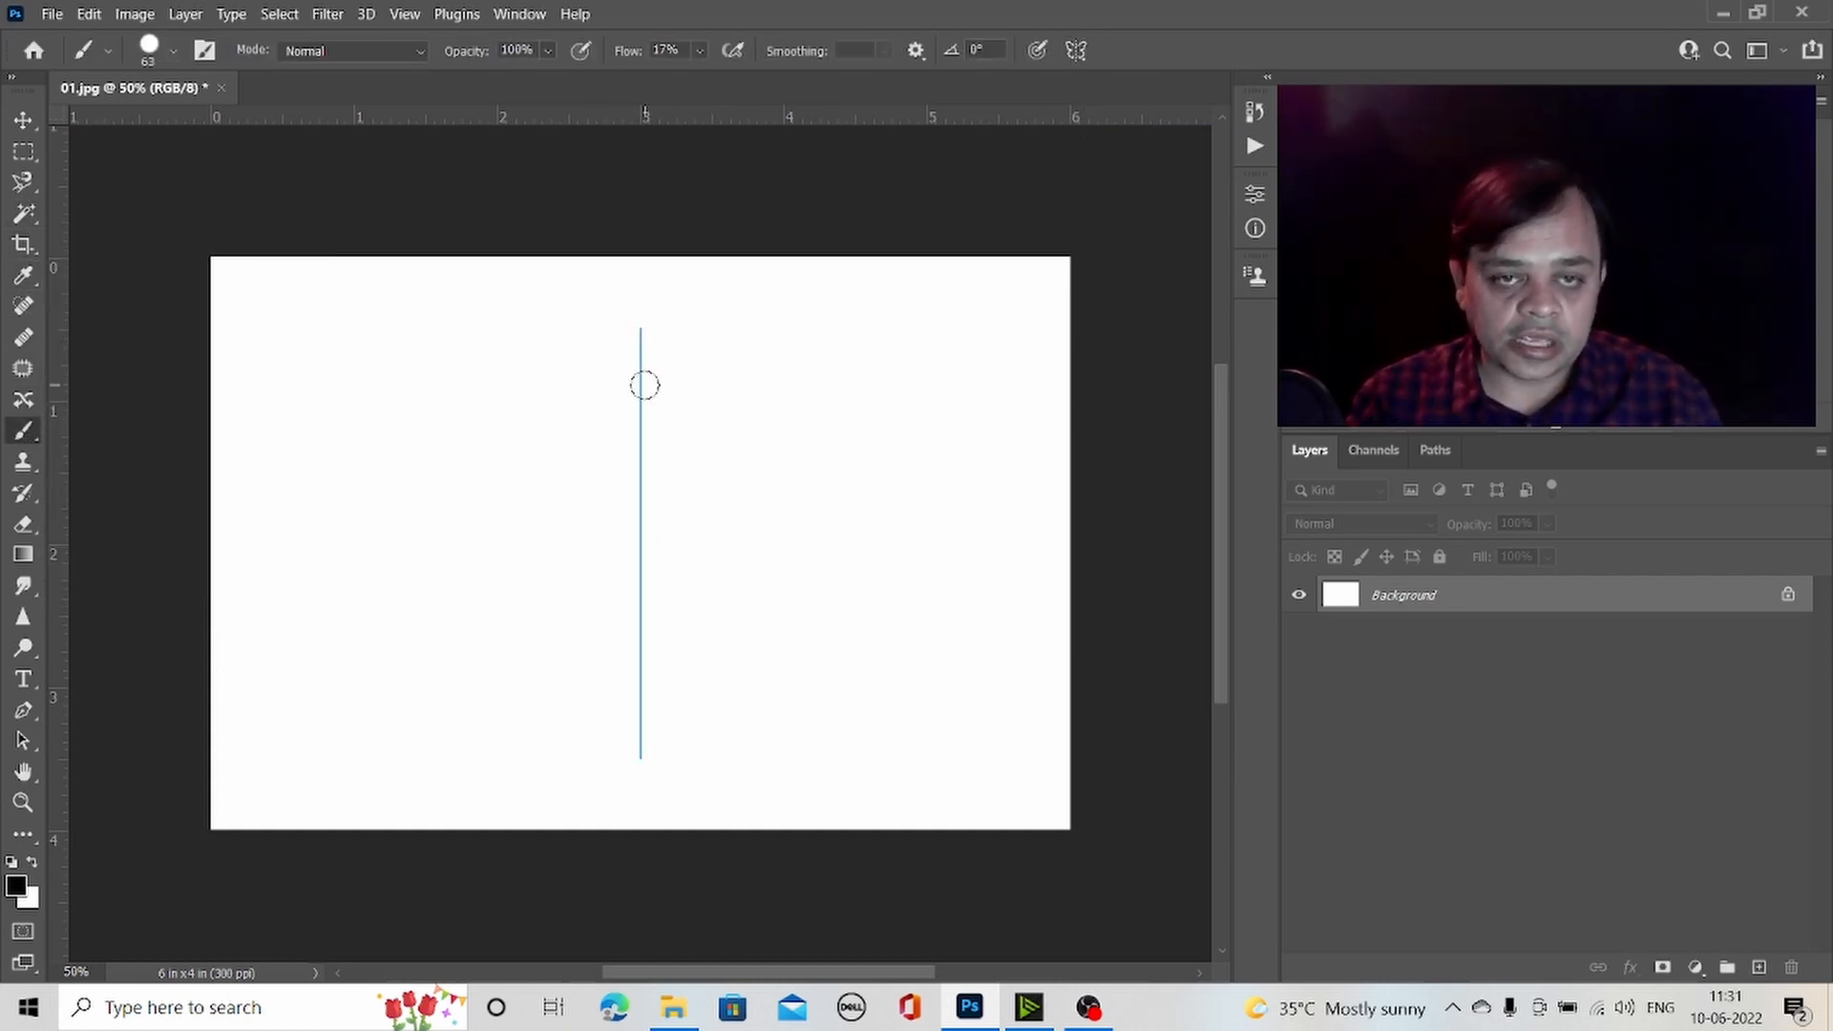
- Paint mirrored strokes about the vertical axis with the dotted 63 px brush and a solid 15 px brush, and undo them
mouse_move(644, 385)
left_mouse_down()
mouse_move(762, 369)
mouse_move(782, 499)
mouse_move(700, 555)
mouse_move(677, 421)
mouse_move(626, 438)
mouse_move(779, 612)
mouse_move(855, 474)
mouse_move(717, 407)
mouse_move(676, 635)
mouse_move(635, 703)
mouse_move(597, 622)
mouse_move(689, 560)
mouse_move(934, 595)
mouse_move(736, 741)
mouse_move(655, 625)
left_mouse_up()
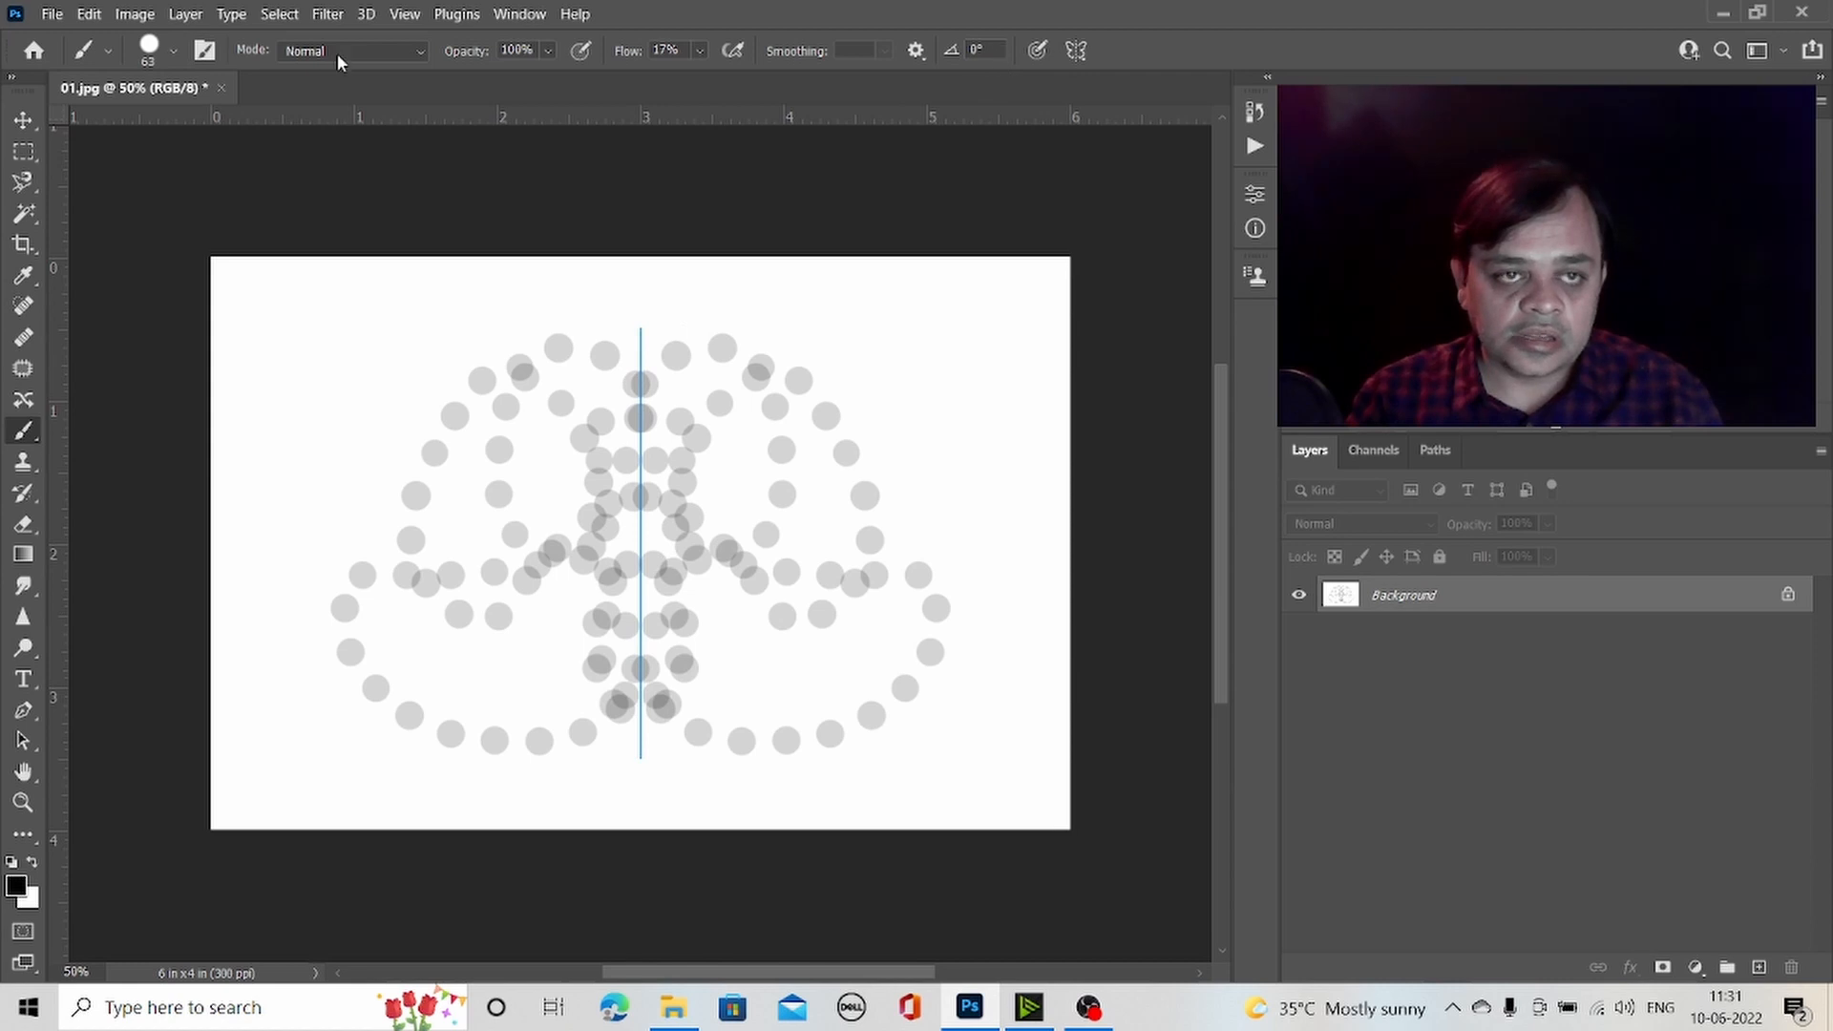
left_click(174, 51)
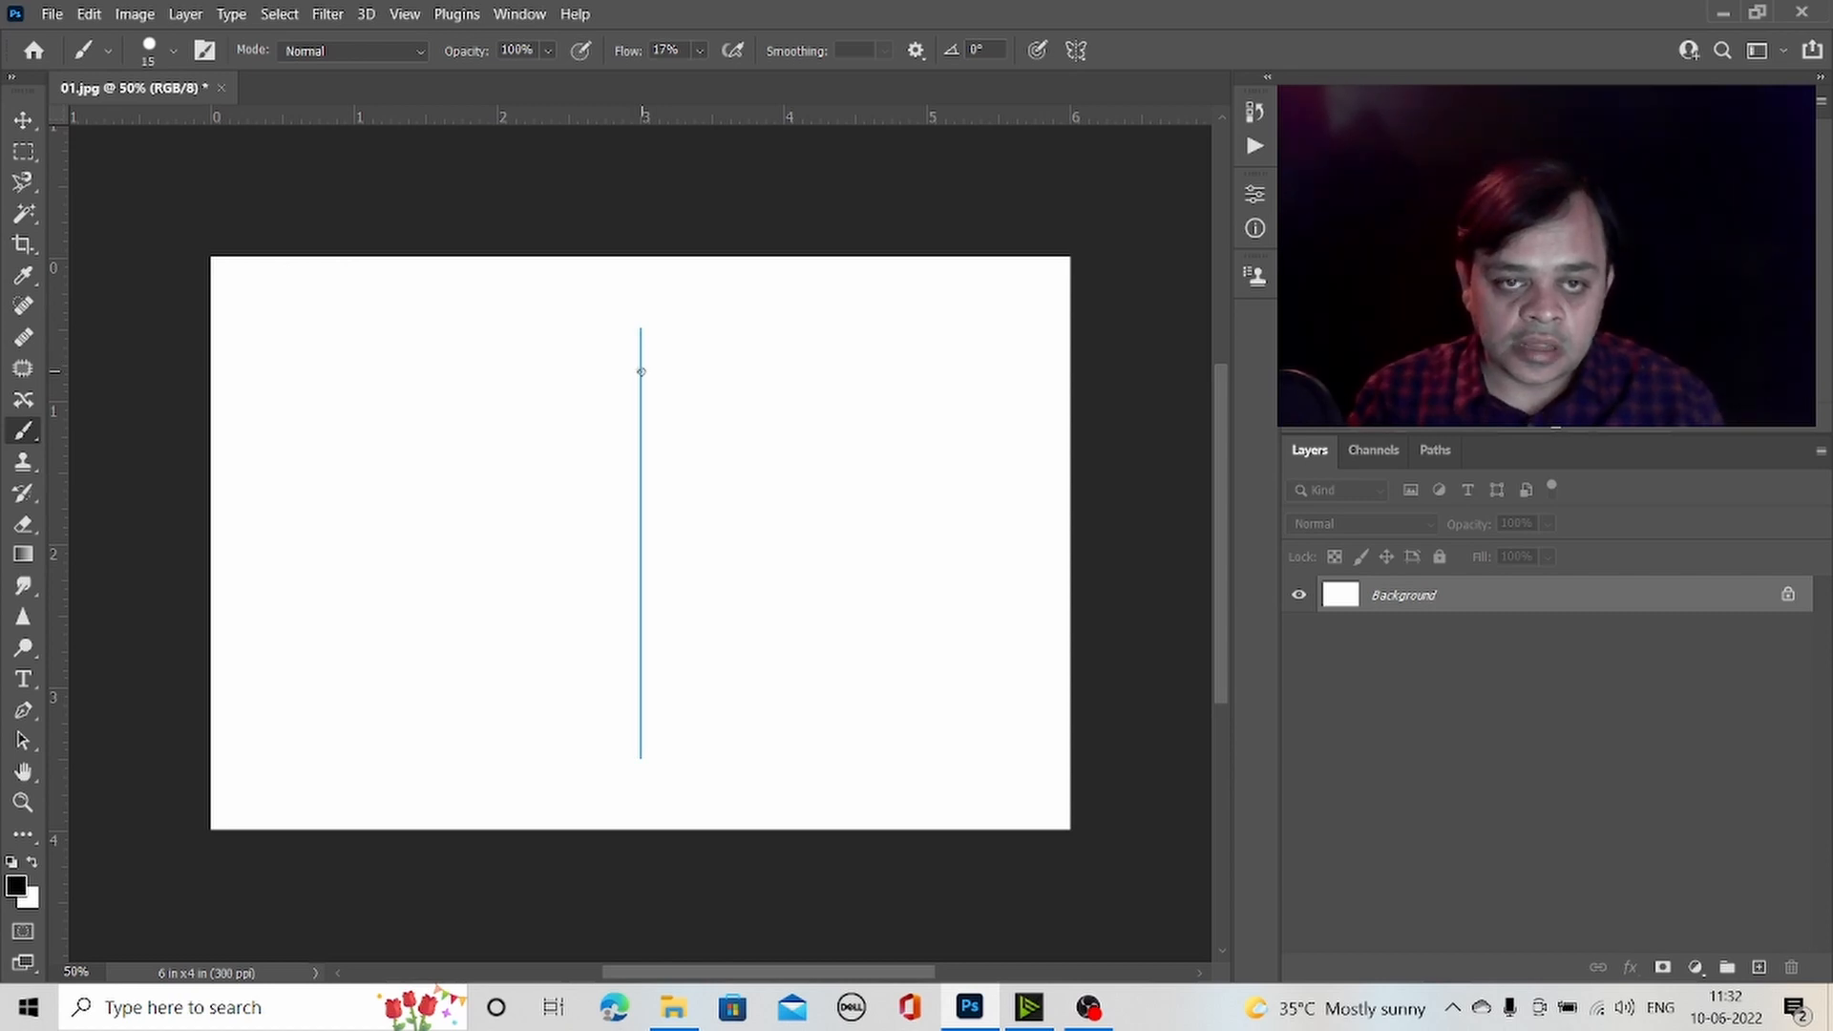
mouse_move(641, 371)
left_mouse_down()
mouse_move(720, 342)
mouse_move(761, 396)
mouse_move(756, 448)
mouse_move(703, 484)
mouse_move(662, 482)
mouse_move(653, 429)
mouse_move(694, 421)
mouse_move(674, 469)
mouse_move(702, 468)
mouse_move(696, 514)
mouse_move(663, 525)
mouse_move(676, 507)
mouse_move(691, 552)
mouse_move(667, 584)
mouse_move(650, 564)
mouse_move(703, 578)
mouse_move(660, 651)
mouse_move(671, 611)
mouse_move(705, 686)
mouse_move(647, 695)
mouse_move(740, 718)
mouse_move(674, 751)
left_mouse_up()
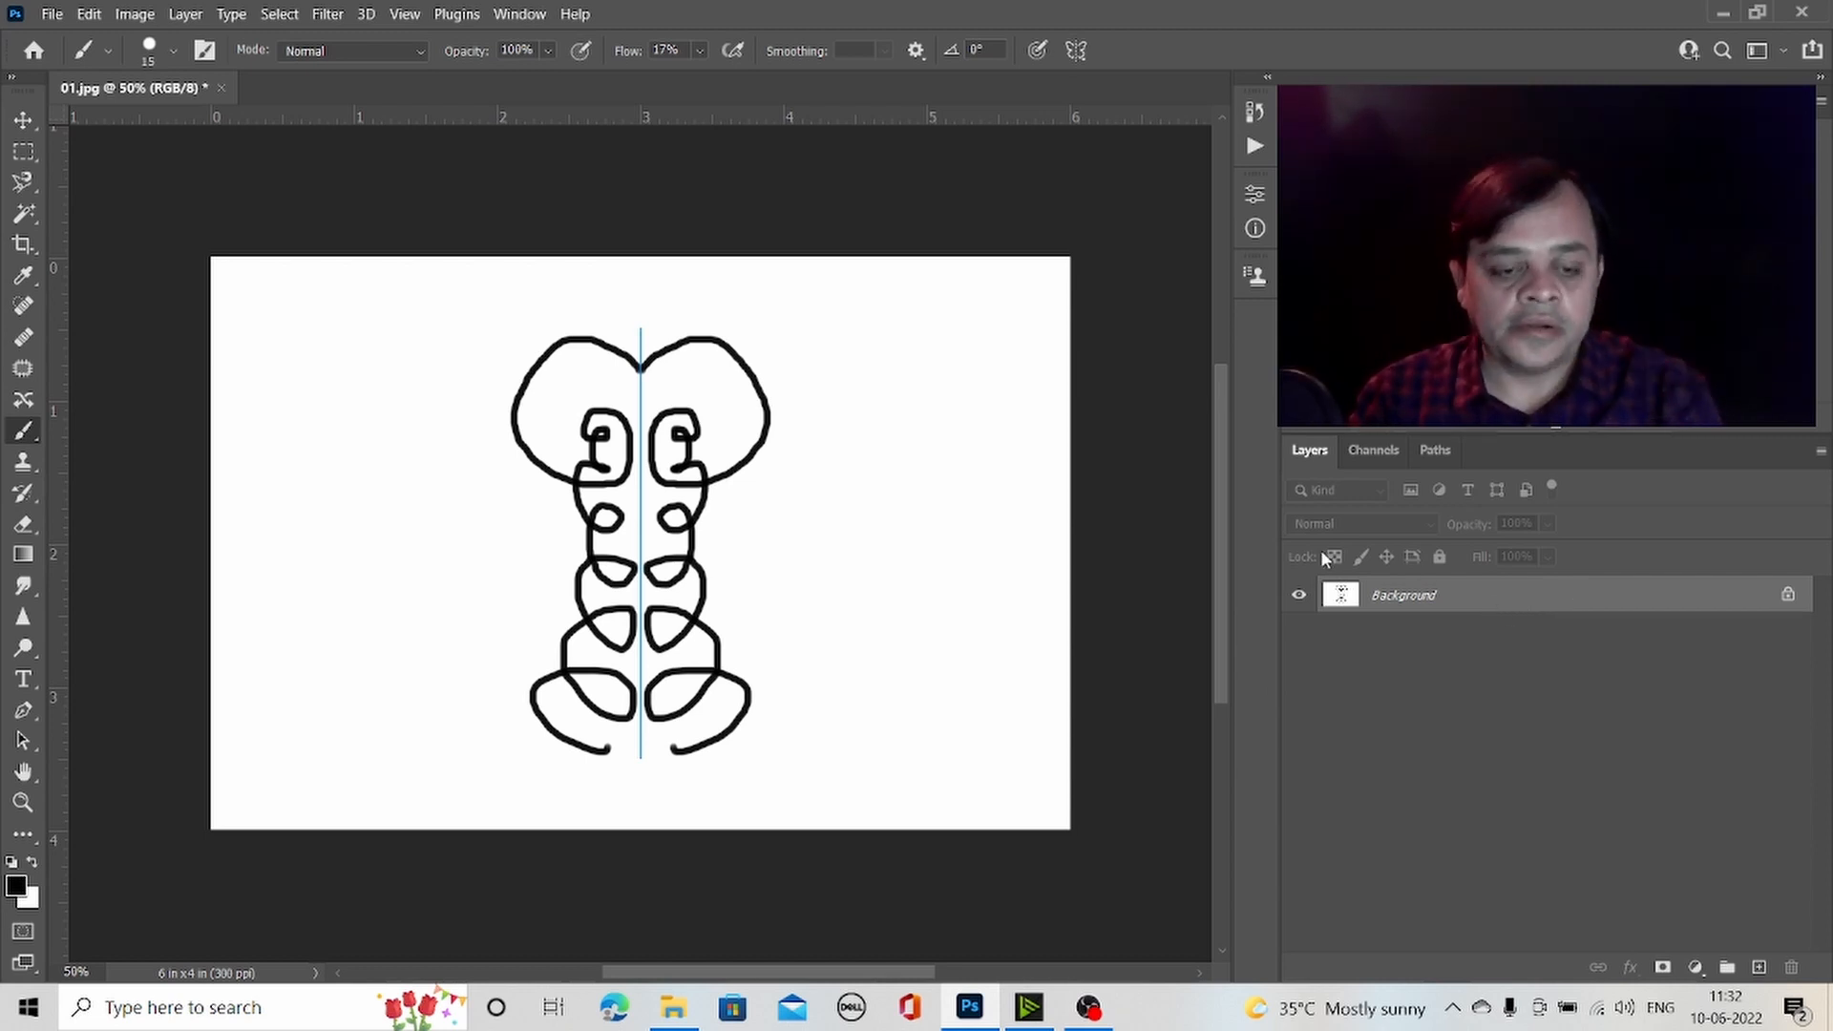
key("ctrl+z")
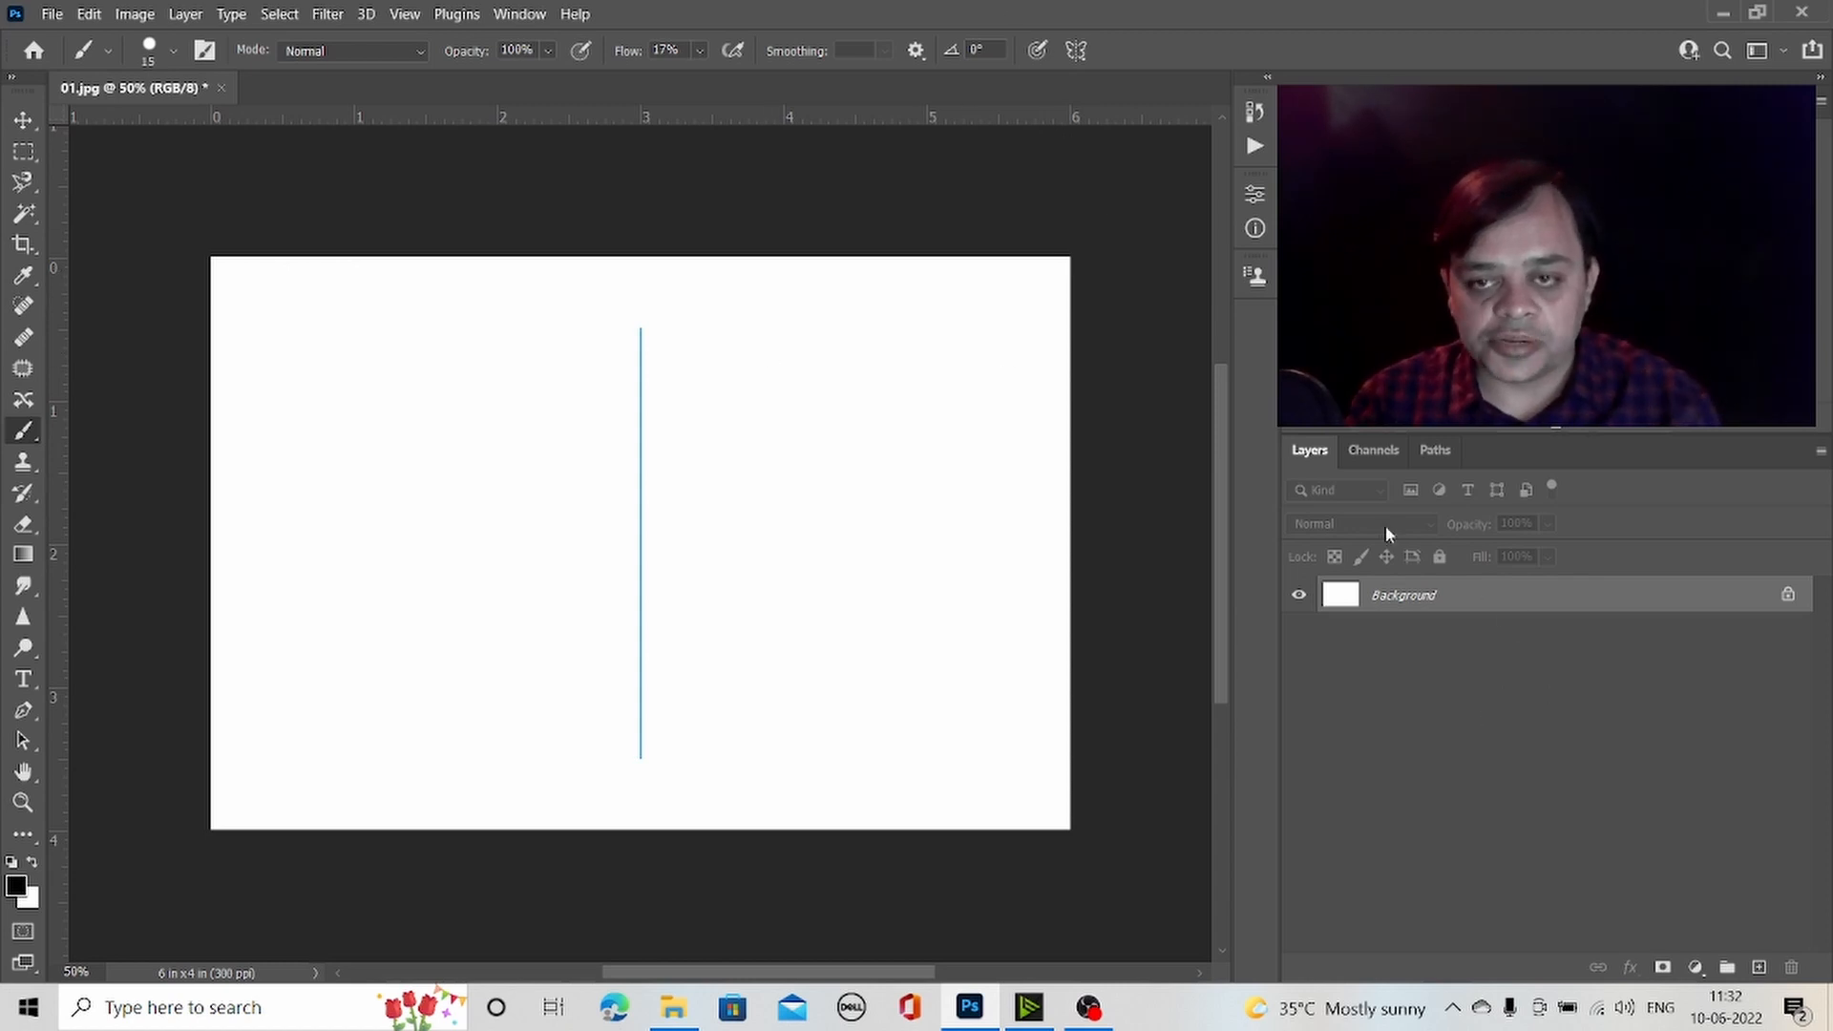
- Add a Mandala paint symmetry with a segment count of 6 for the Brush tool
left_click(1077, 48)
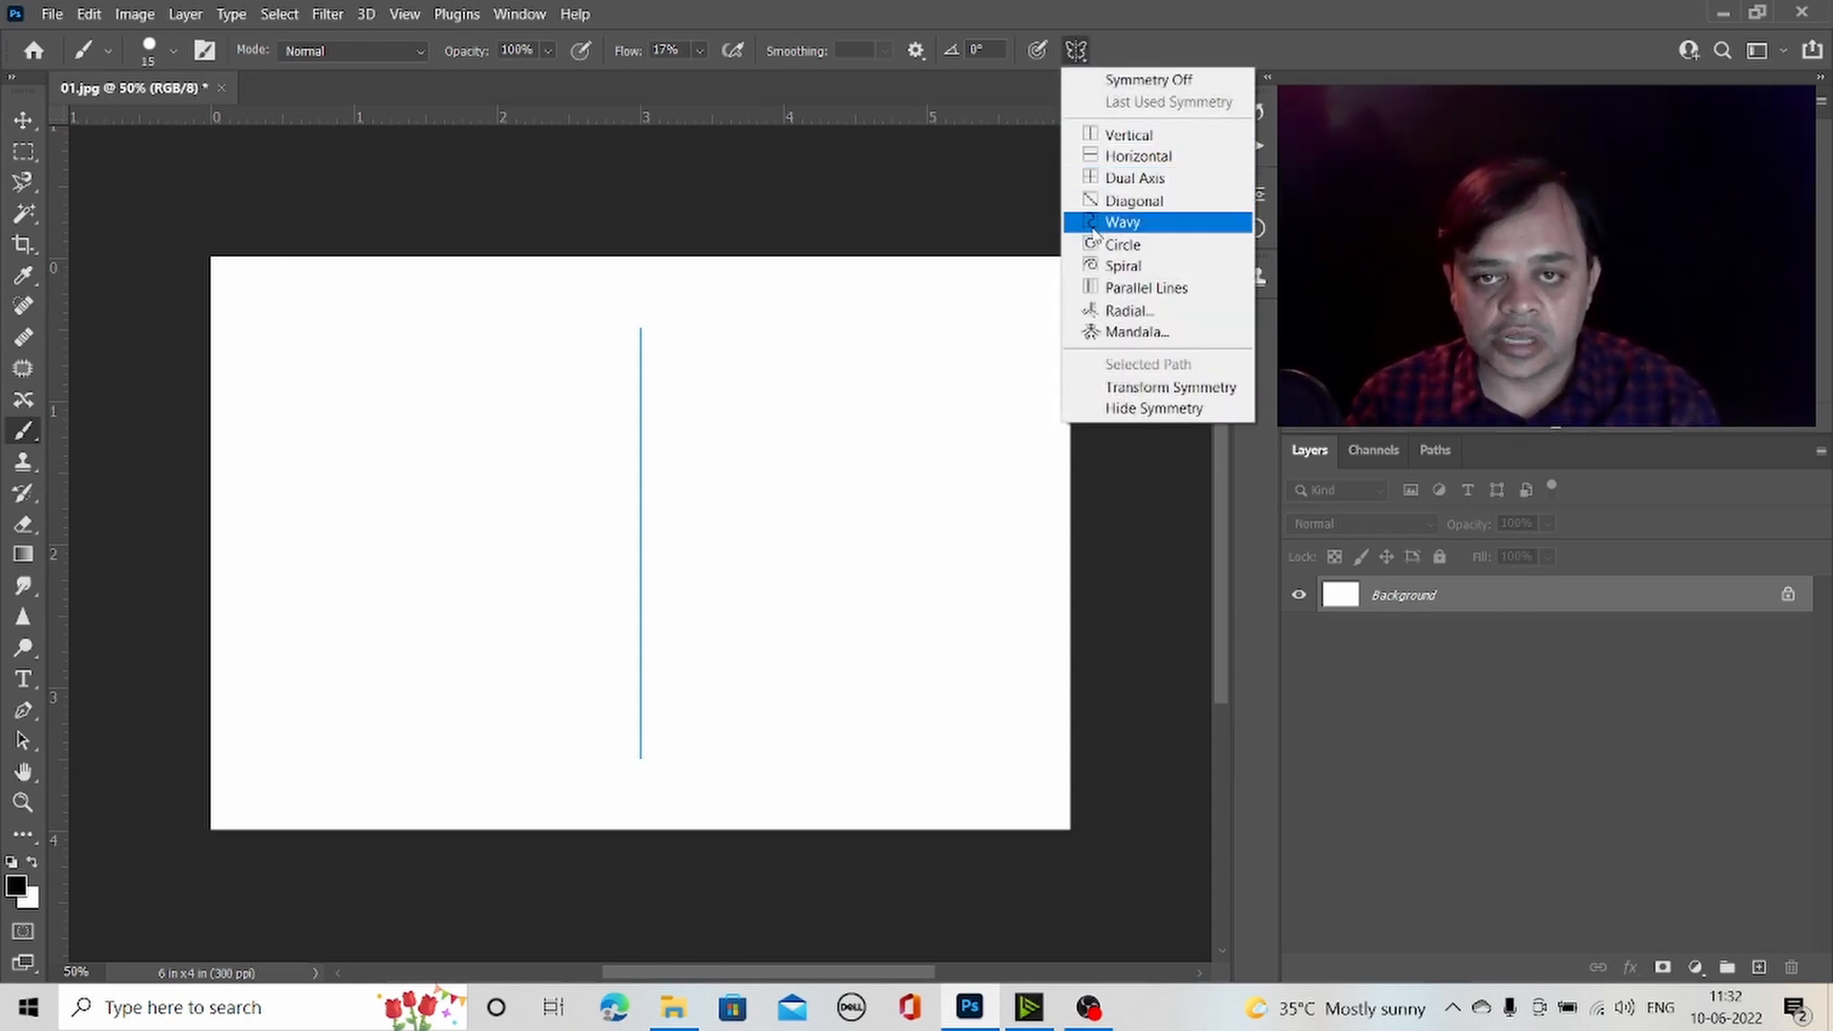
left_click(1096, 336)
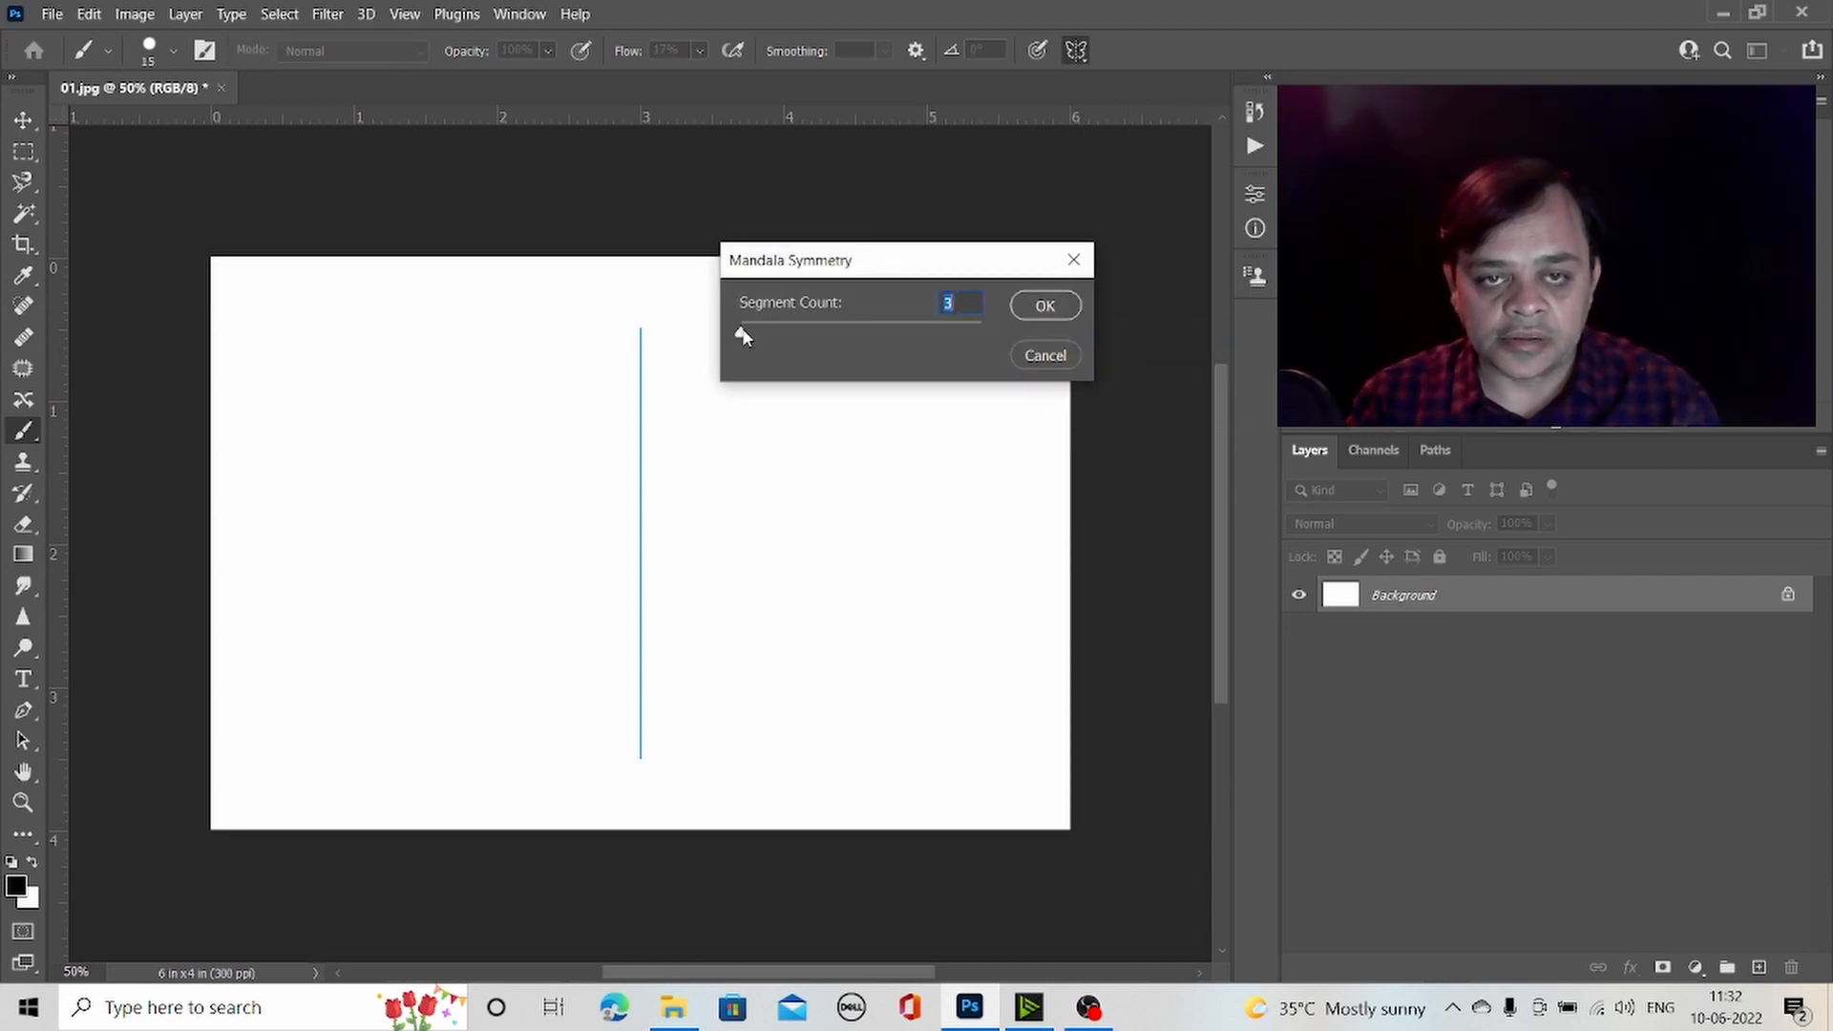
left_click_drag(744, 336, 763, 336)
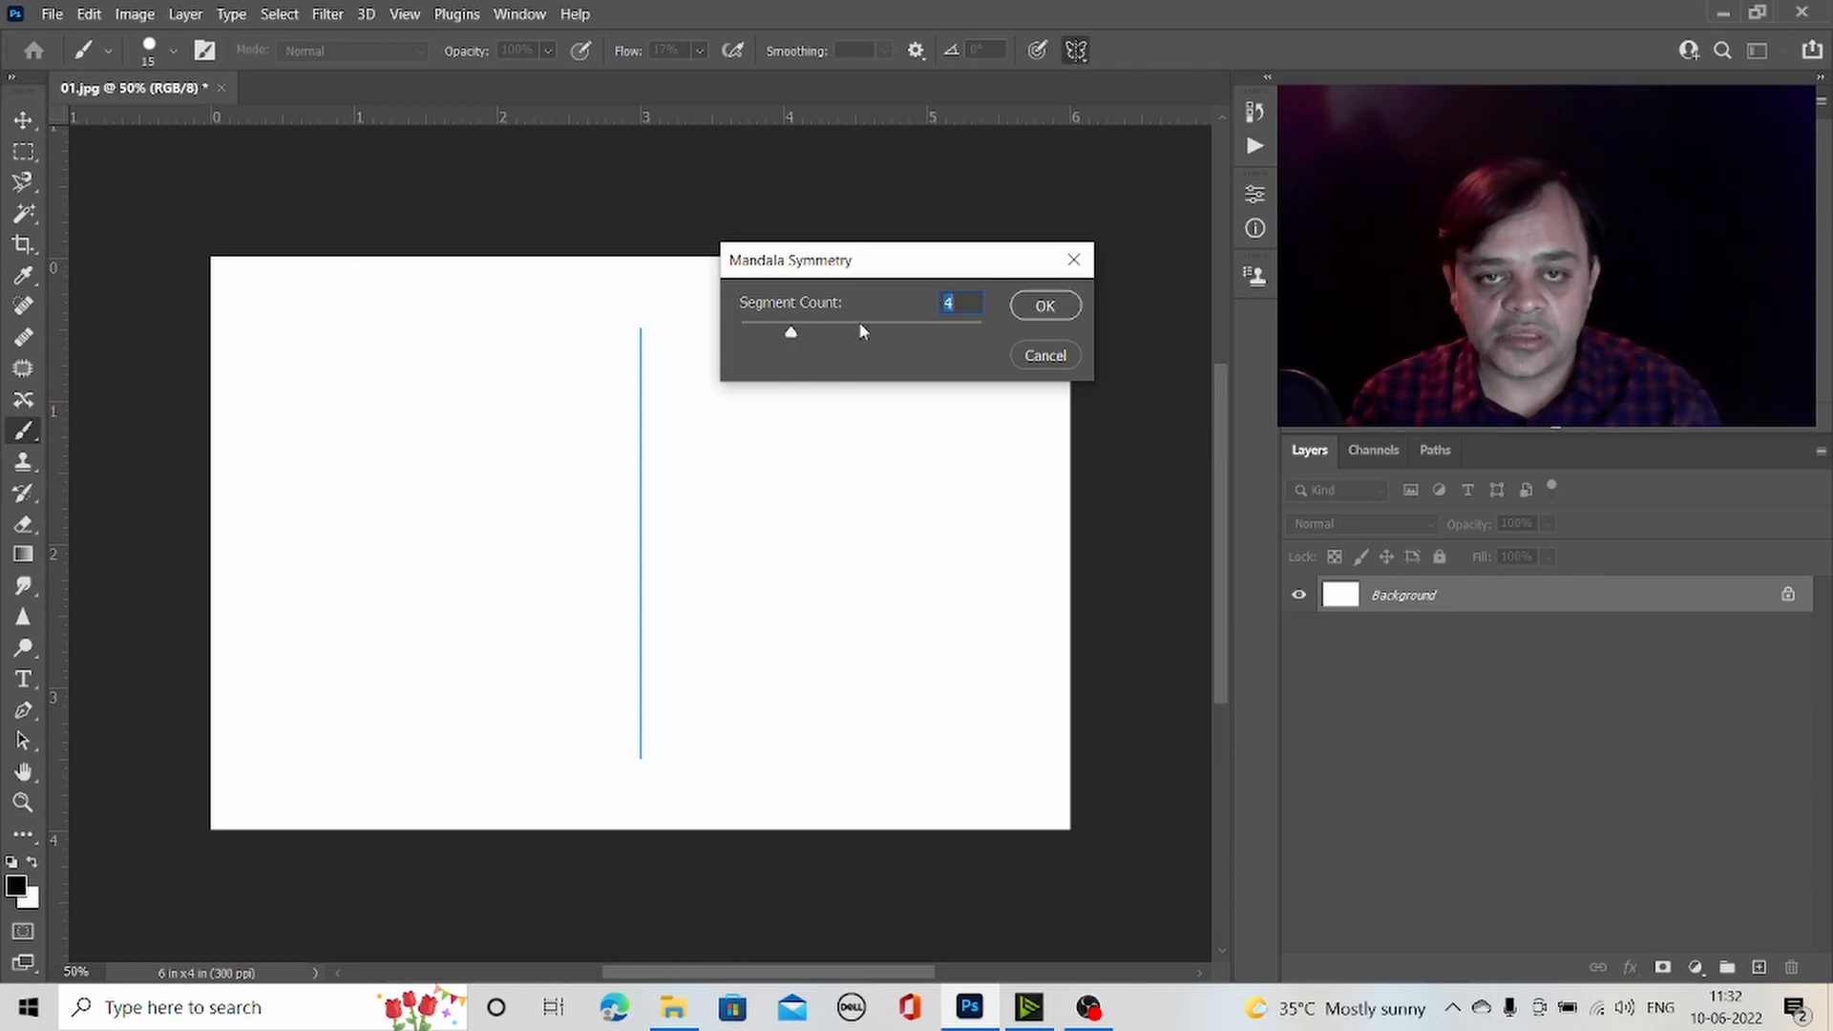
left_click_drag(791, 332, 844, 333)
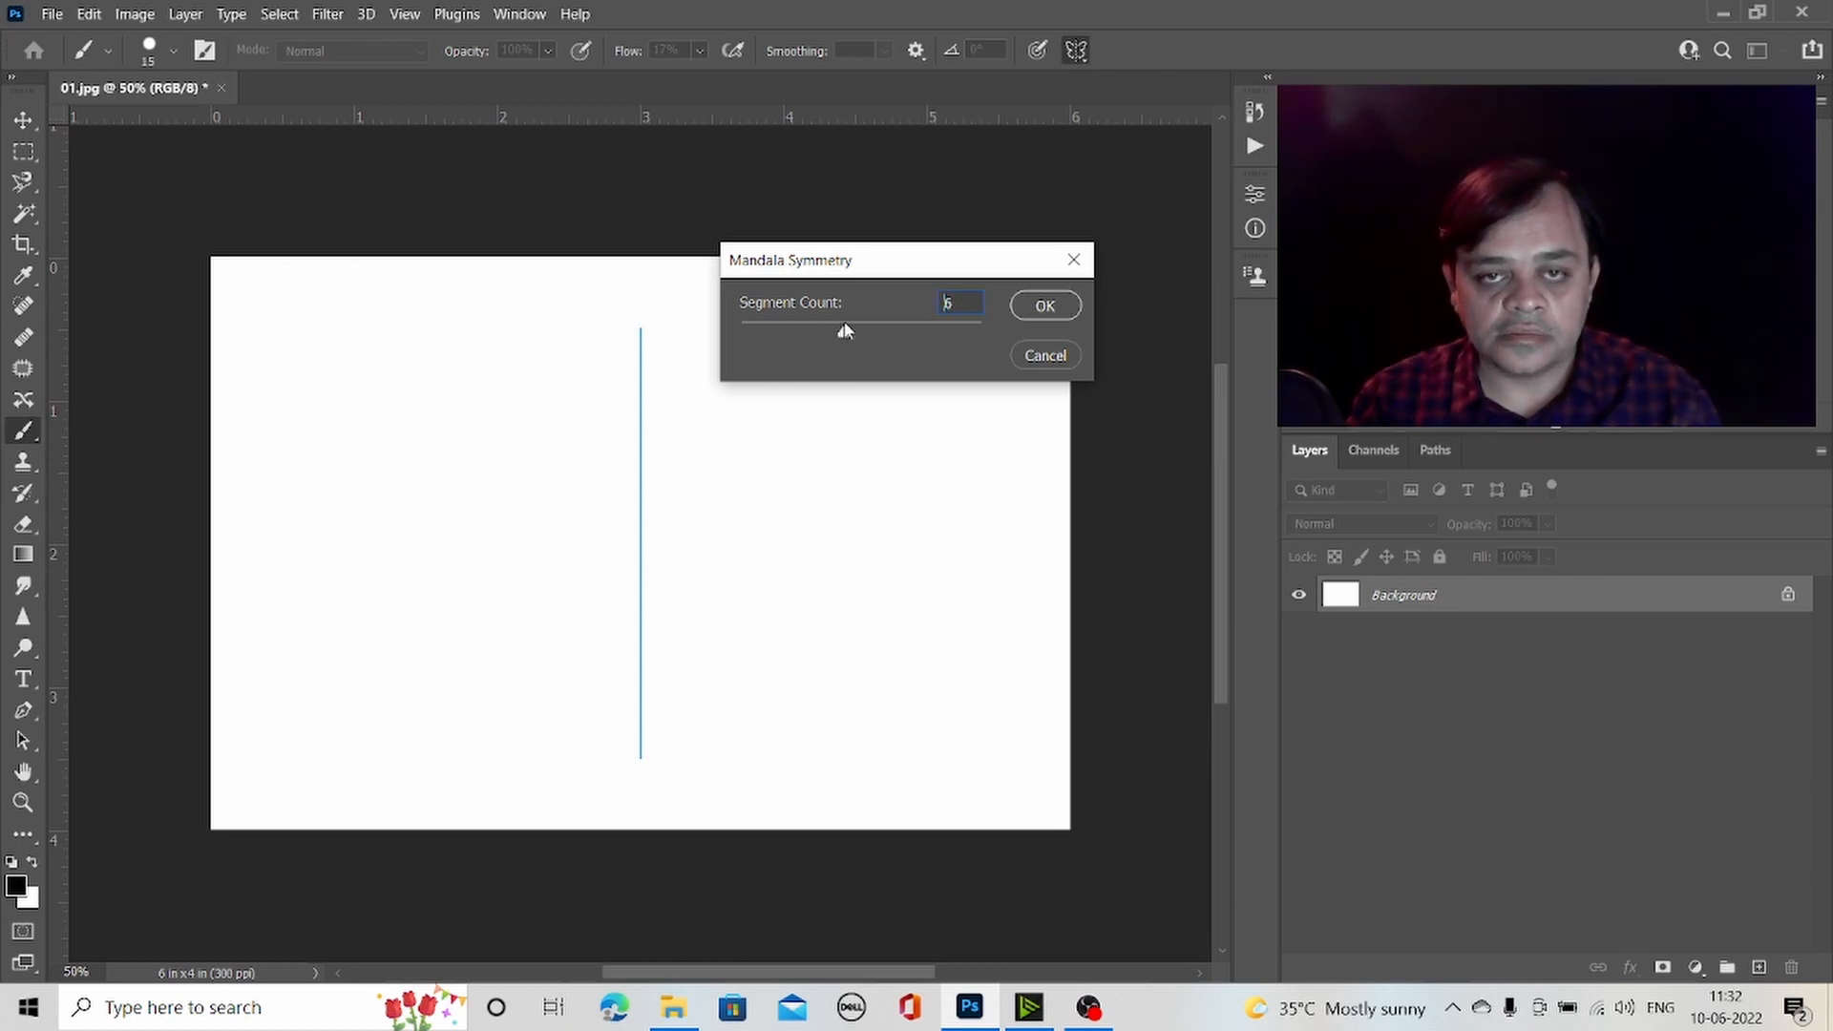
left_click(1039, 303)
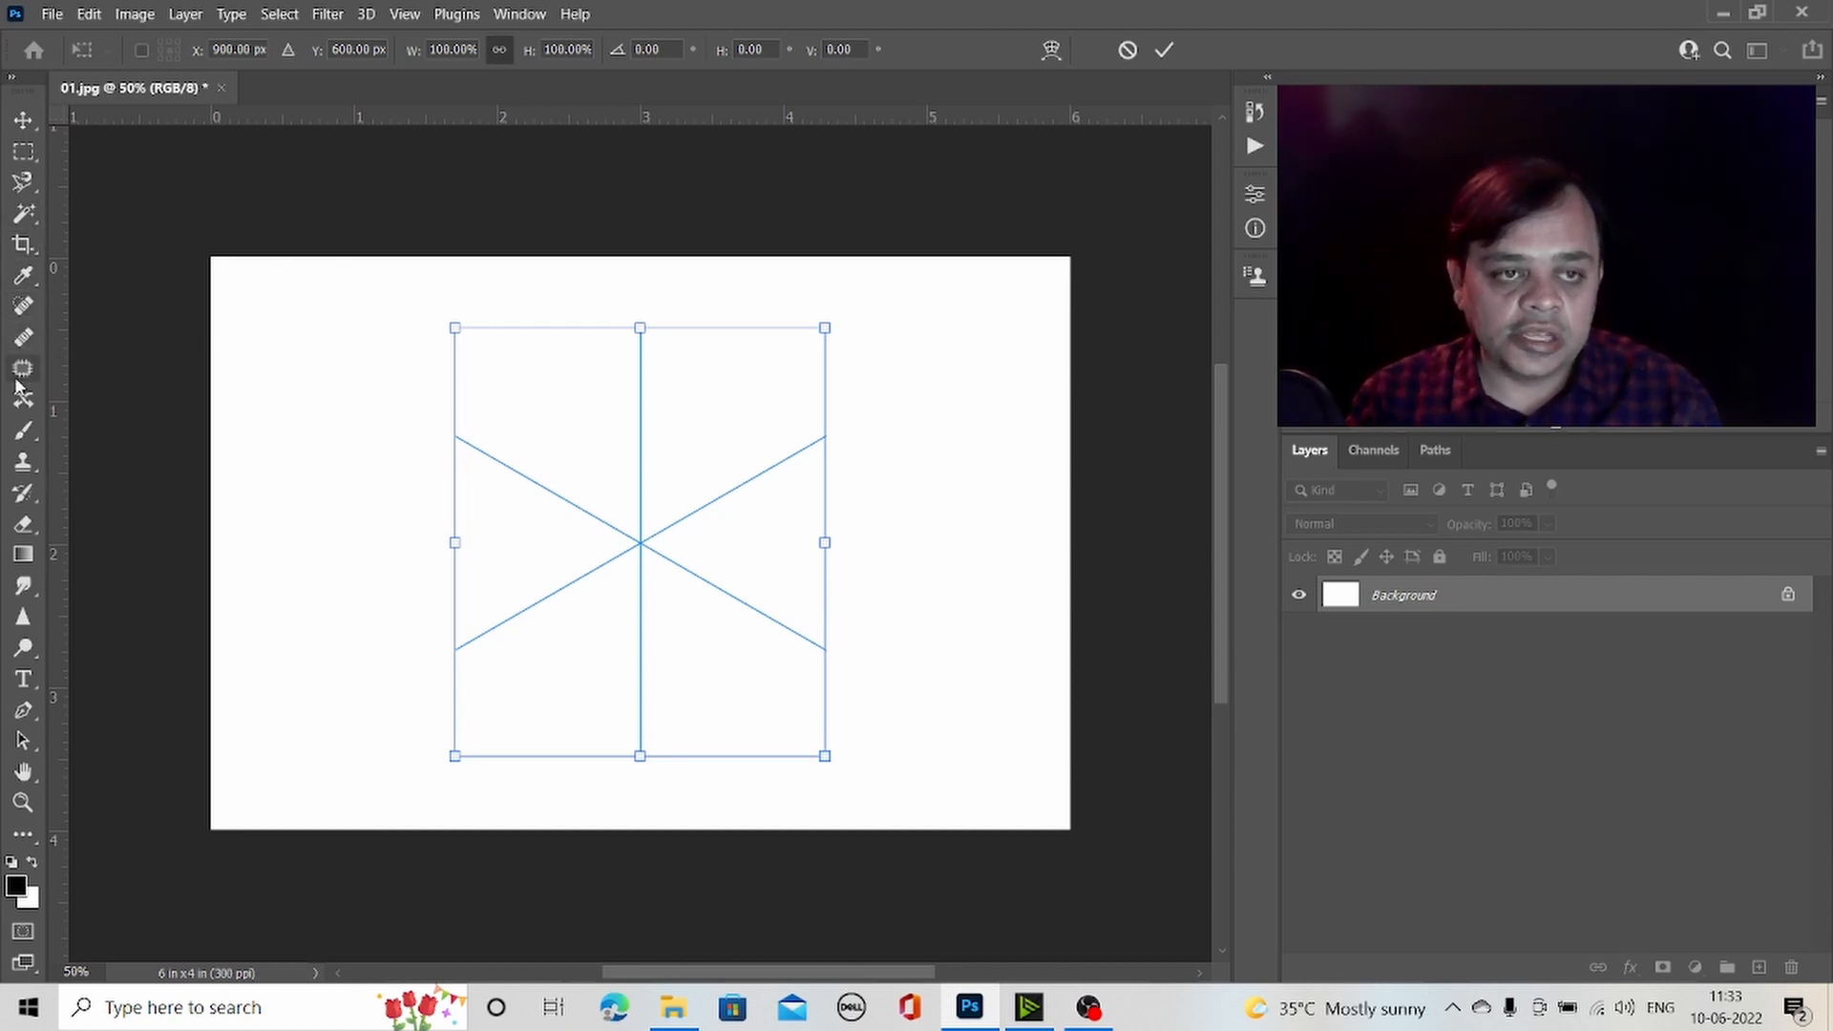
- Accept the symmetry path and paint looping black 15 px strokes around its centre until the mandala covers most of the canvas
left_click(26, 431)
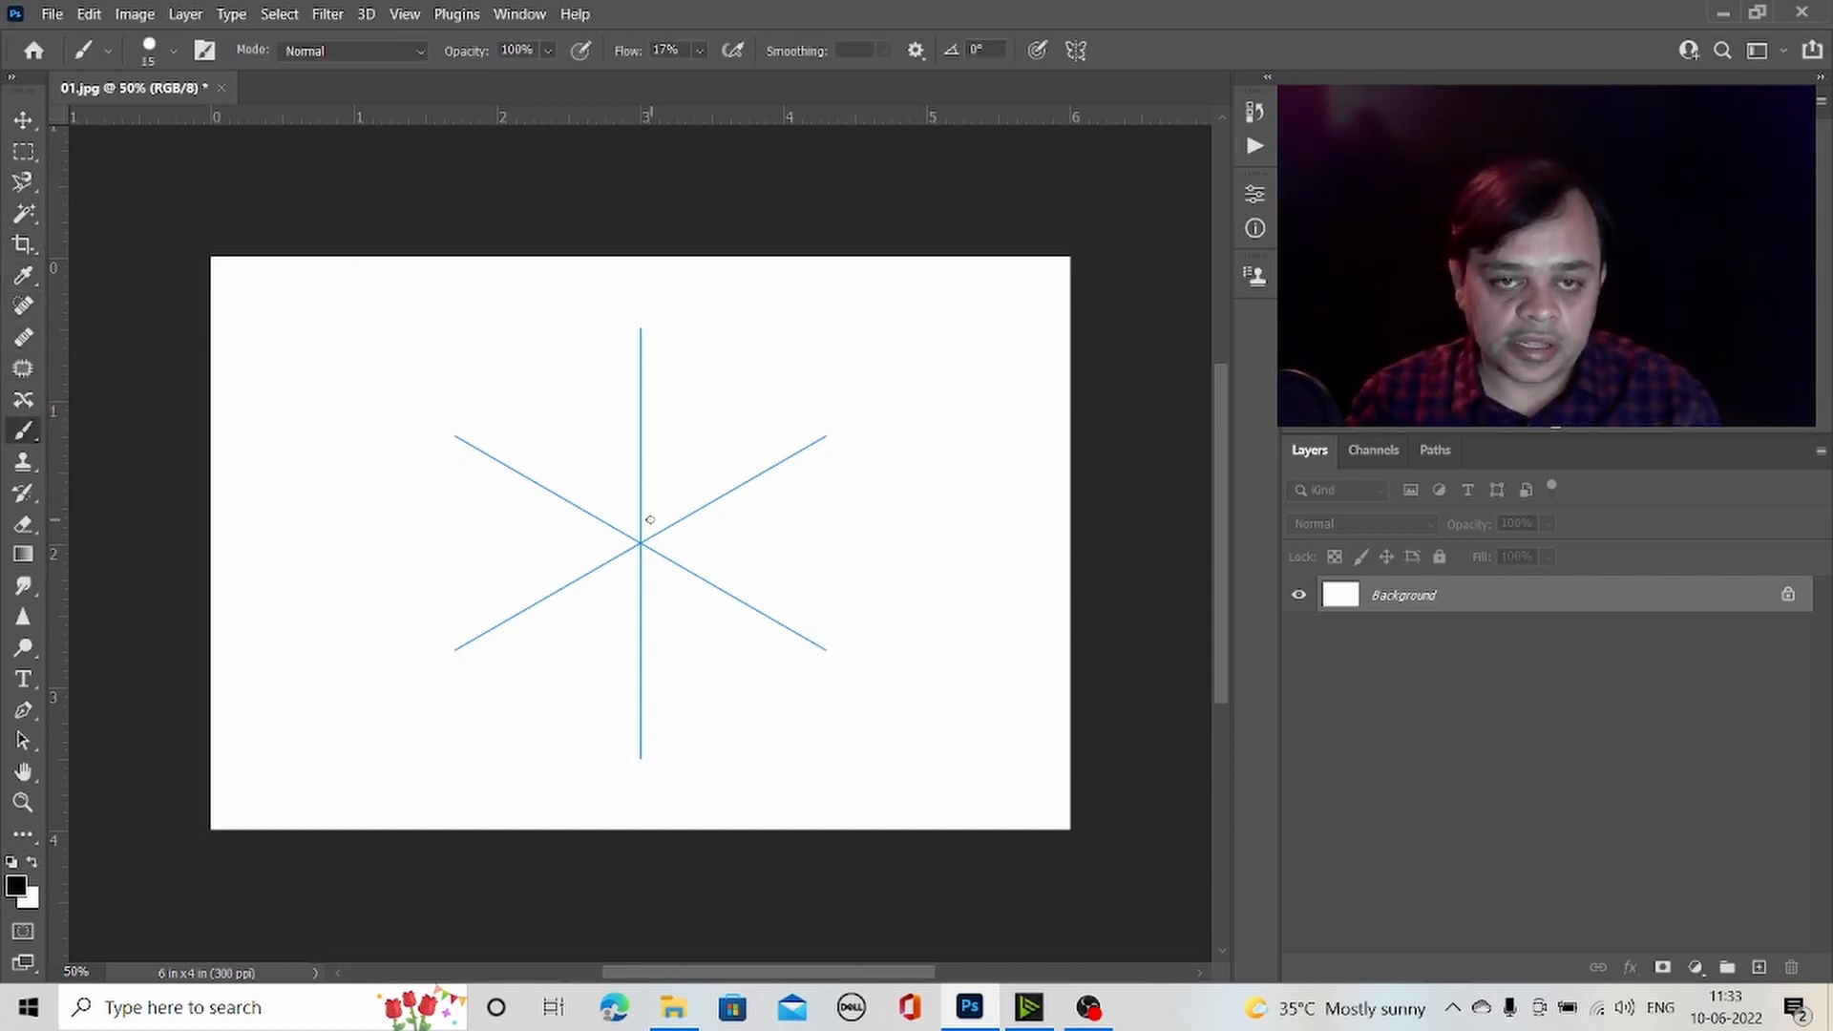
mouse_move(641, 516)
left_mouse_down()
mouse_move(688, 505)
mouse_move(711, 540)
mouse_move(764, 552)
mouse_move(786, 479)
mouse_move(827, 470)
mouse_move(845, 553)
mouse_move(804, 634)
mouse_move(809, 722)
mouse_move(941, 742)
mouse_move(913, 452)
mouse_move(647, 603)
mouse_move(596, 393)
mouse_move(537, 398)
mouse_move(490, 447)
mouse_move(485, 503)
left_mouse_up()
mouse_move(554, 626)
left_mouse_down()
mouse_move(667, 751)
mouse_move(736, 699)
mouse_move(731, 622)
mouse_move(689, 551)
mouse_move(680, 336)
mouse_move(781, 303)
mouse_move(836, 317)
mouse_move(867, 392)
mouse_move(823, 468)
mouse_move(981, 693)
mouse_move(980, 559)
mouse_move(873, 458)
mouse_move(700, 619)
left_mouse_up()
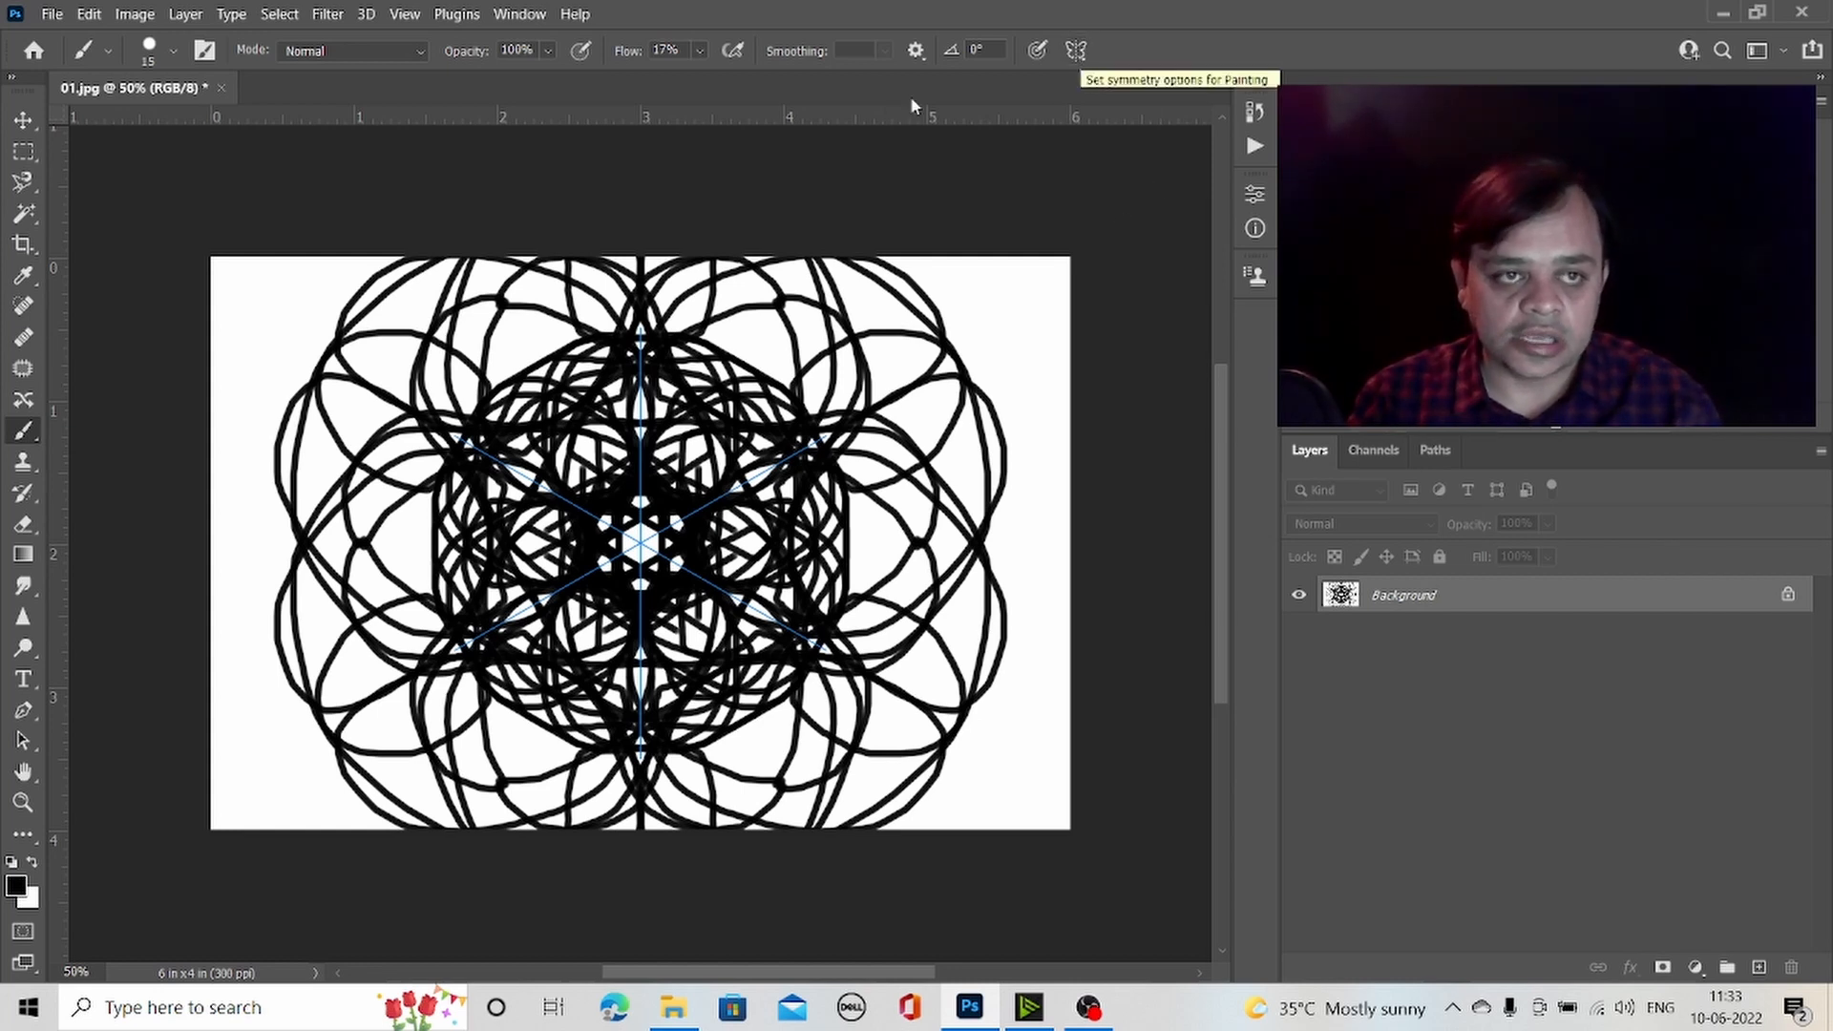
- Close 01.jpg without saving the changes and open the recent file 02.jpg
left_click(23, 150)
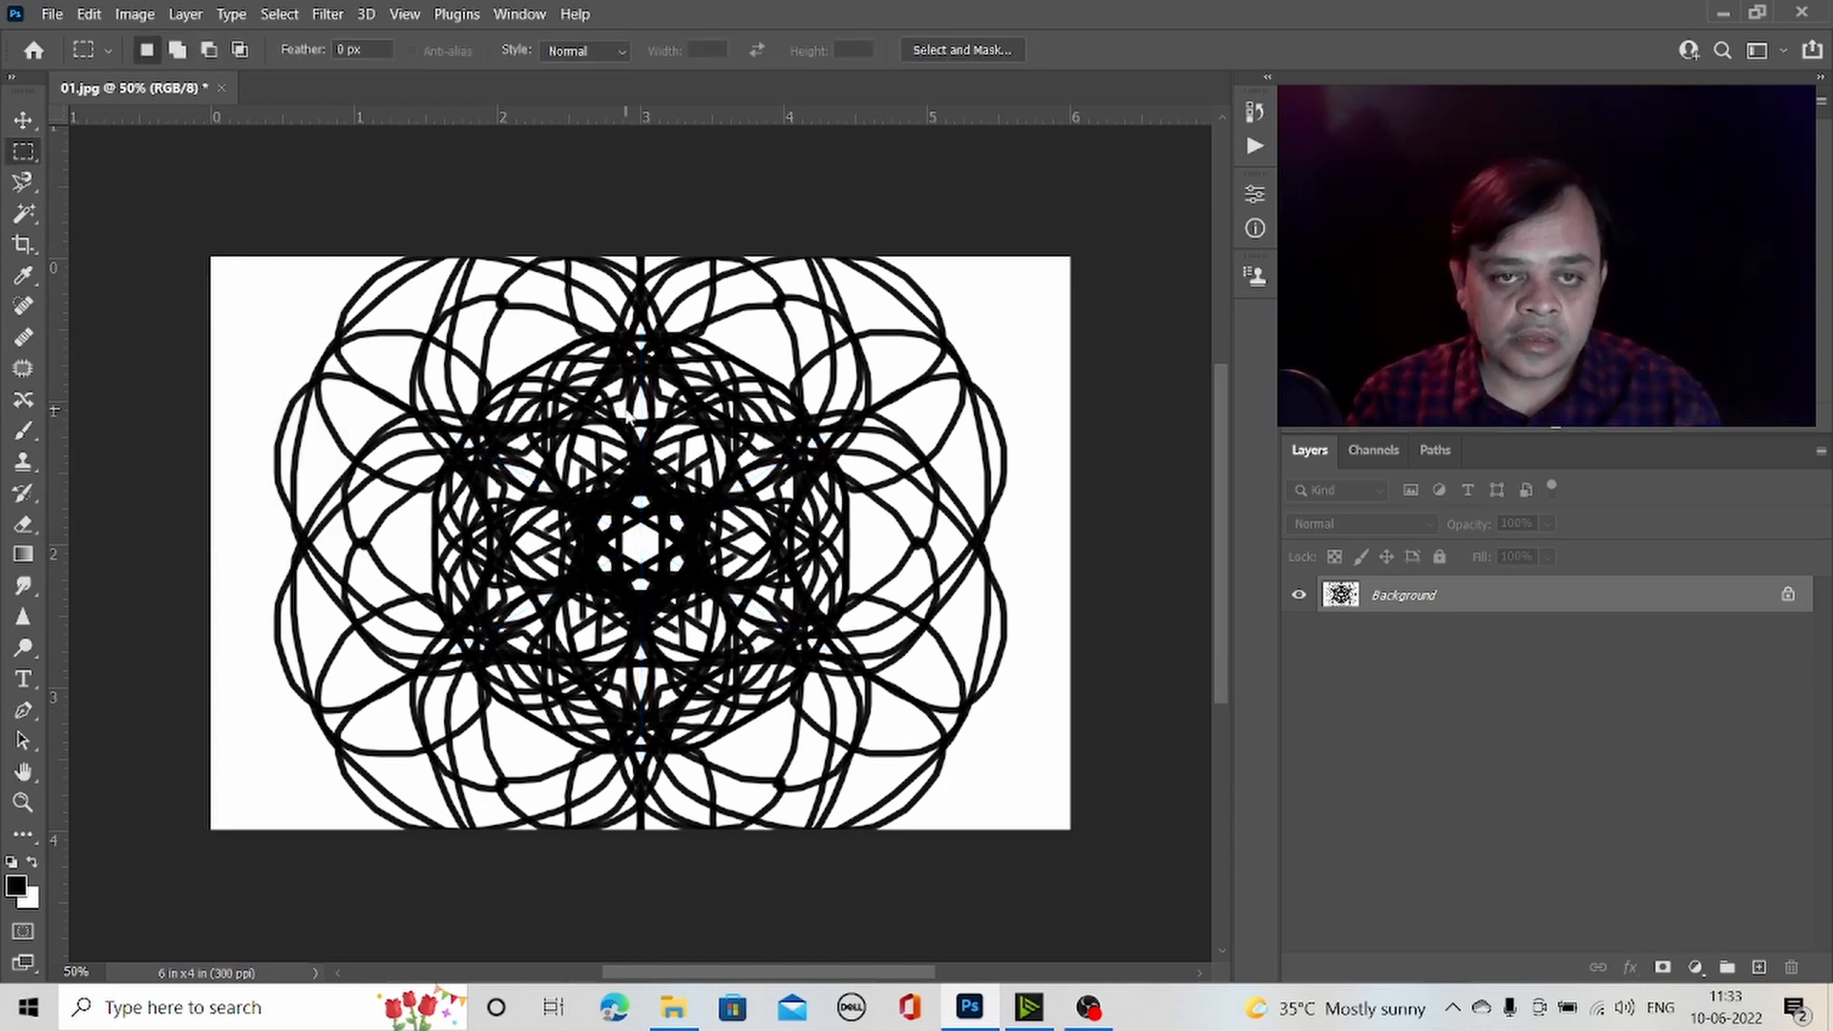
left_click_drag(1529, 598, 1461, 601)
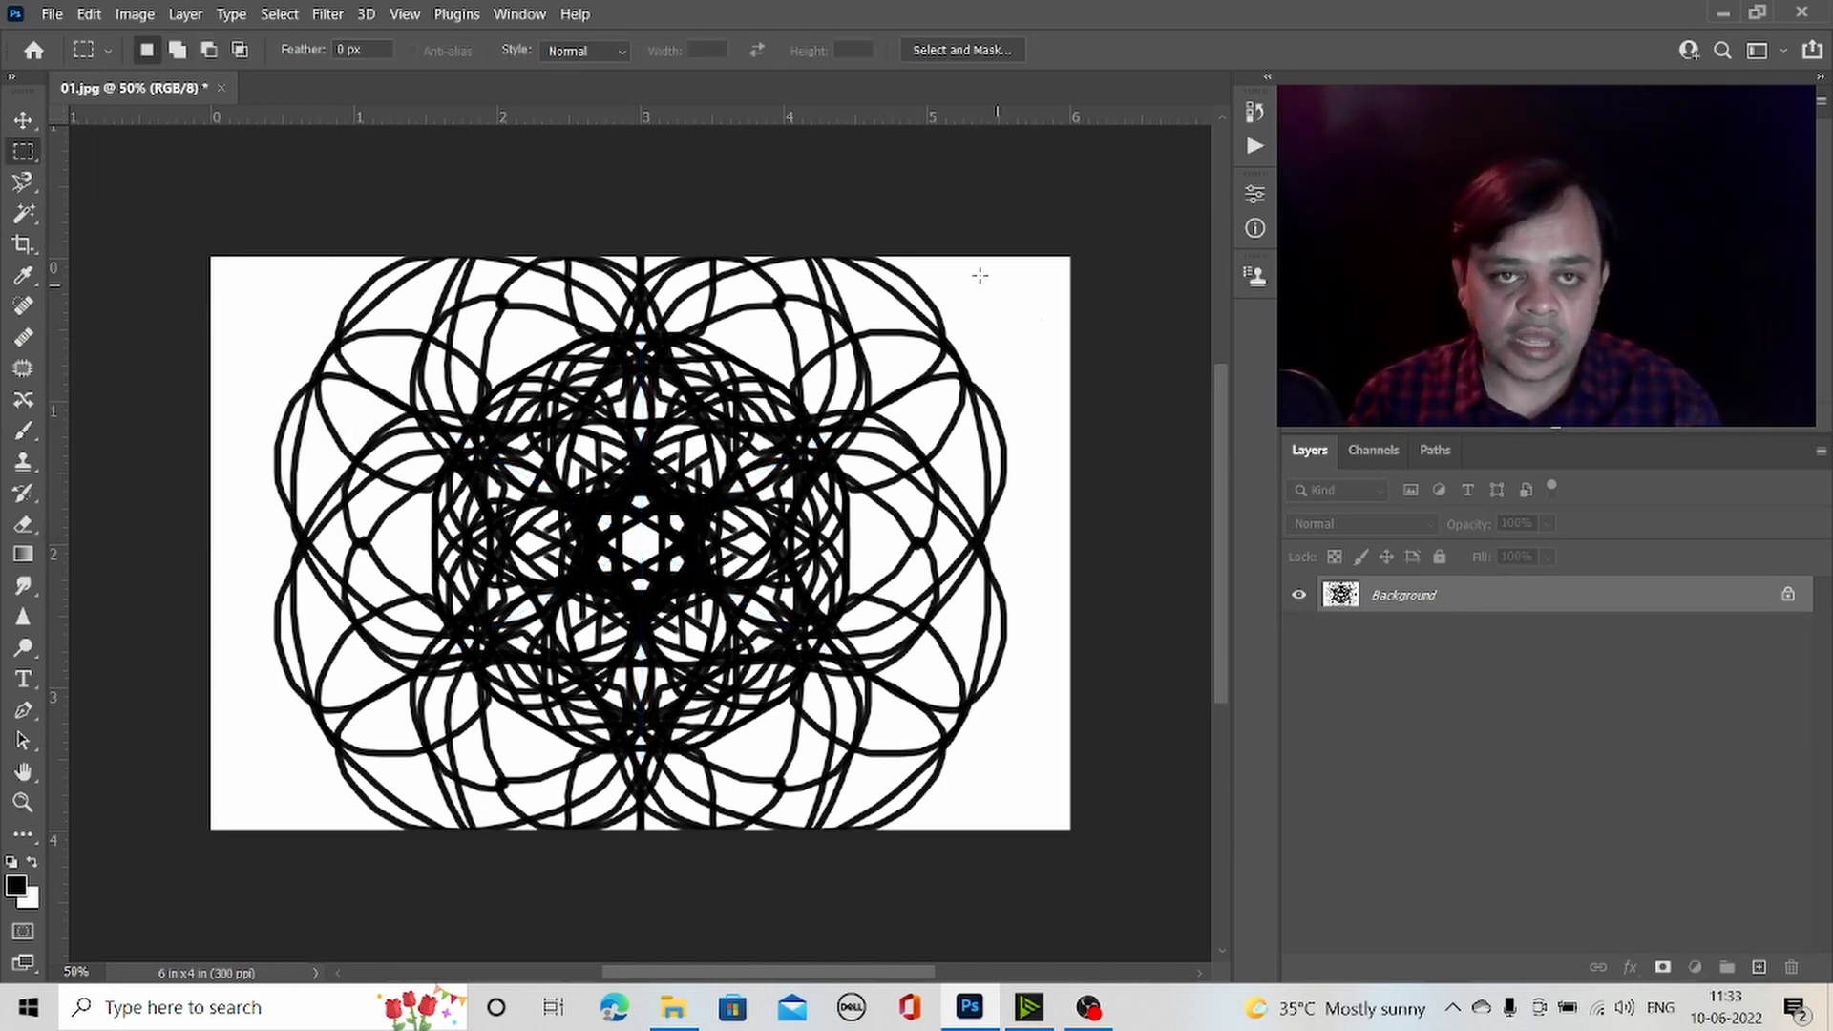
left_click(221, 88)
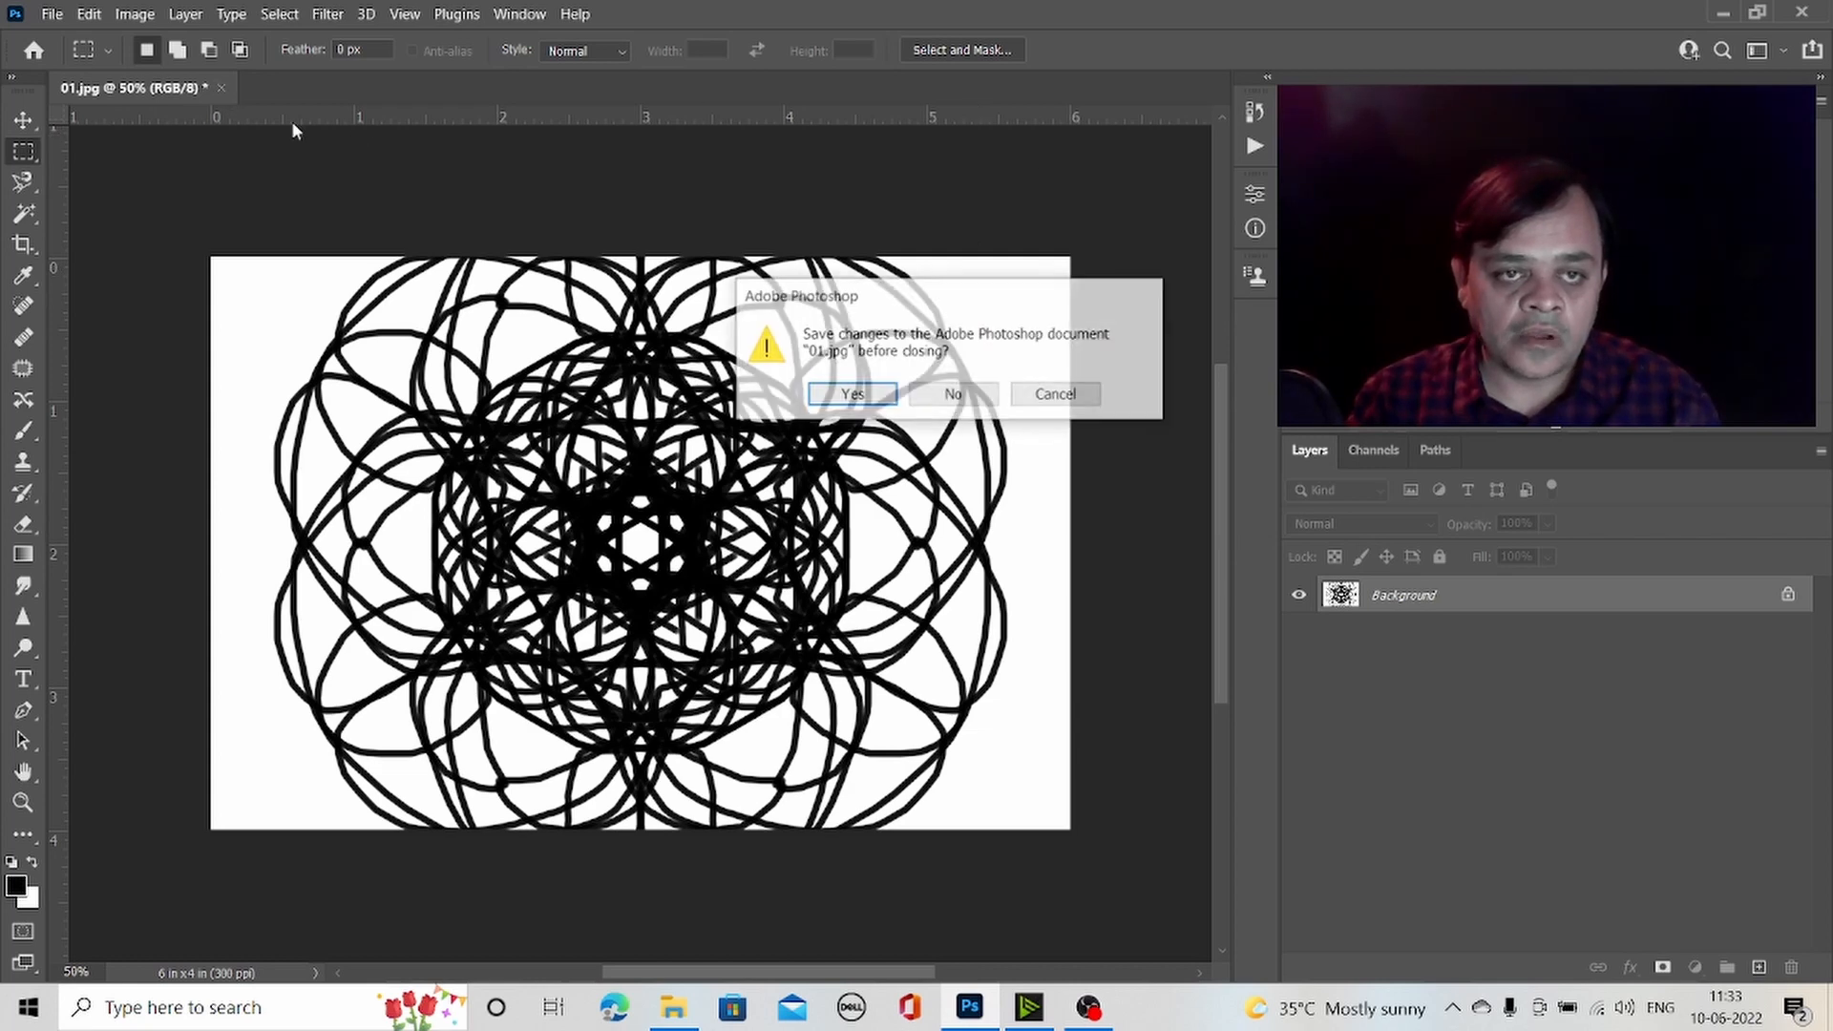
left_click(964, 392)
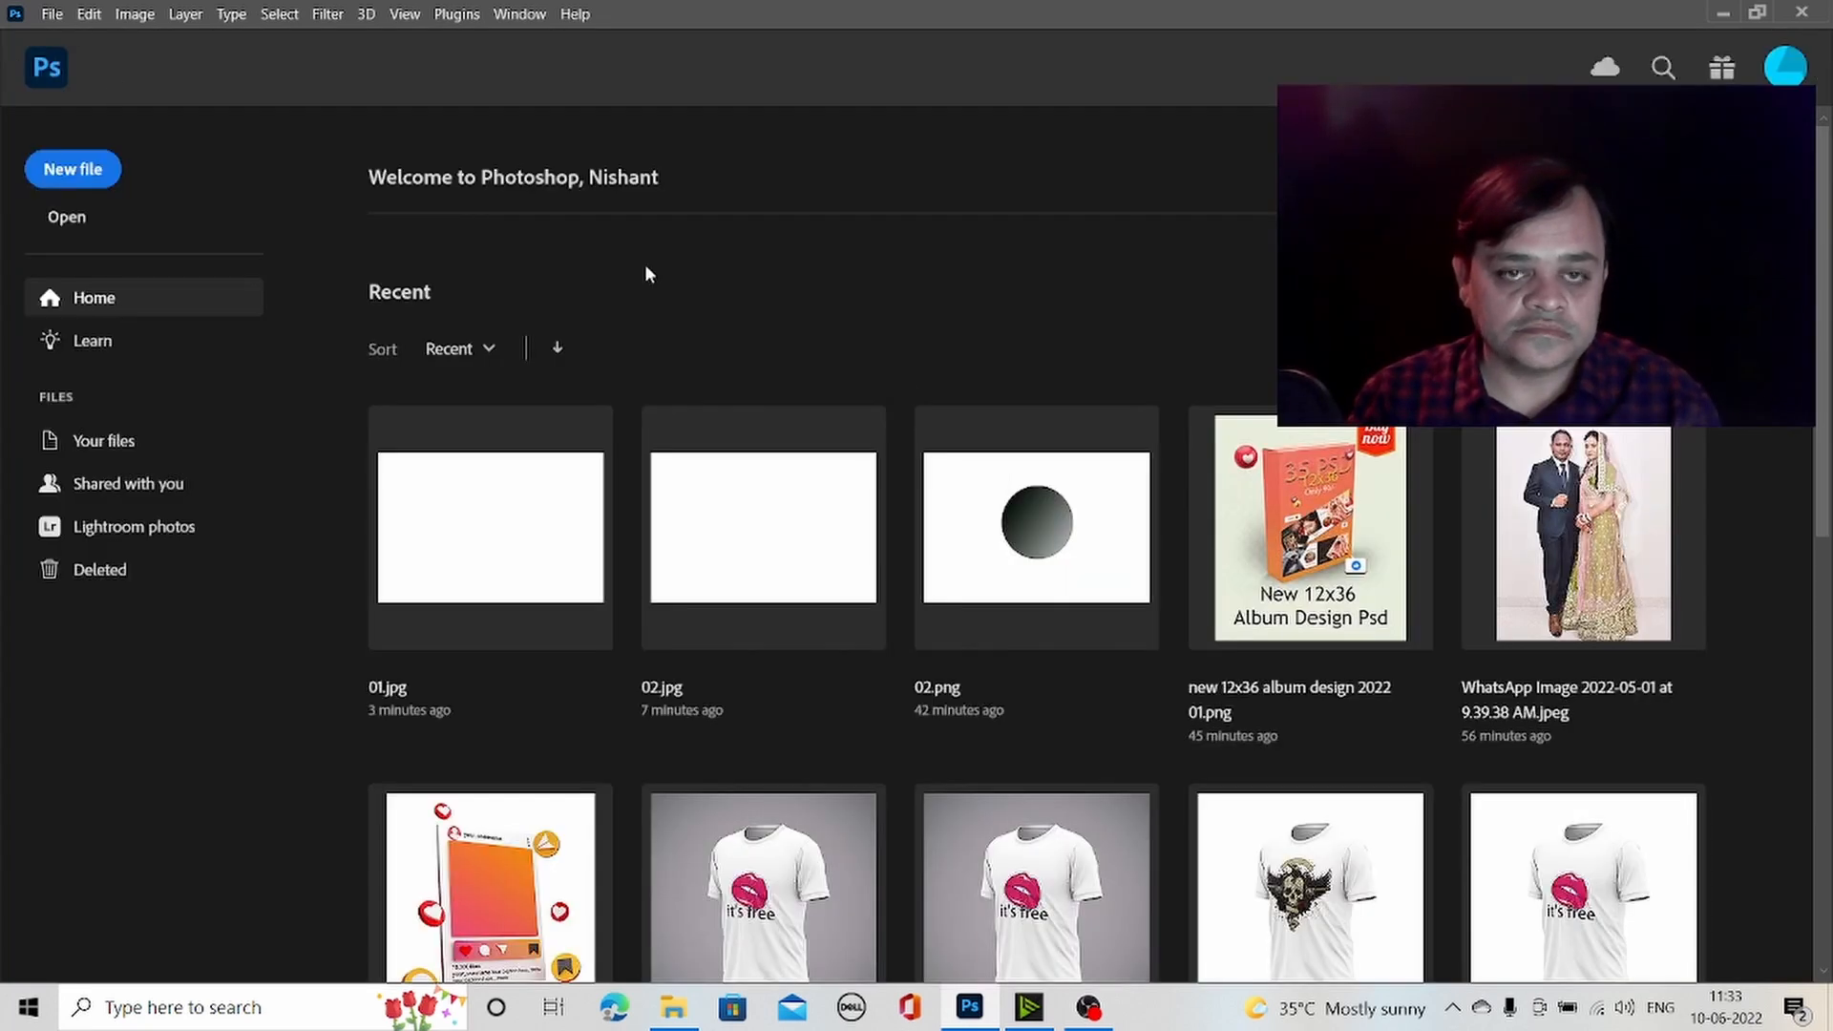
left_click(737, 495)
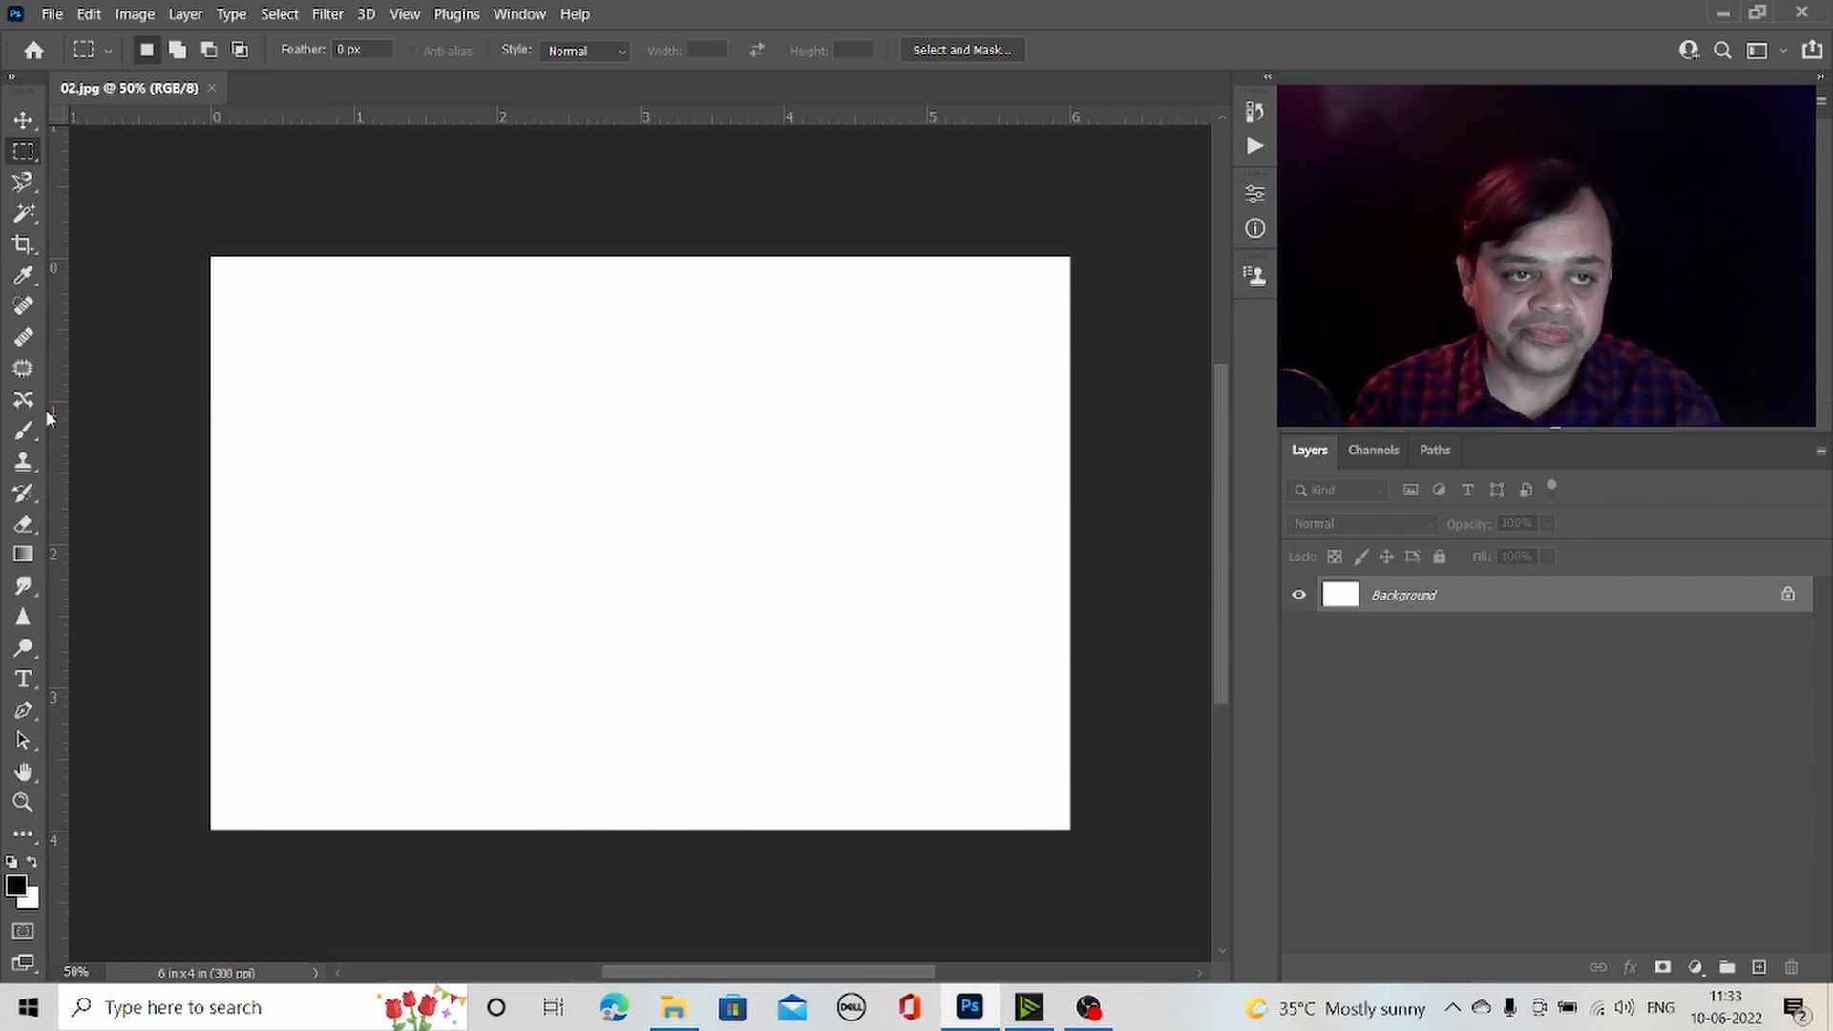
- Open the 3d-instagram-social-media-post-on-transparent-background-PNG image from the Desktop and float it in its own window
left_click(24, 467)
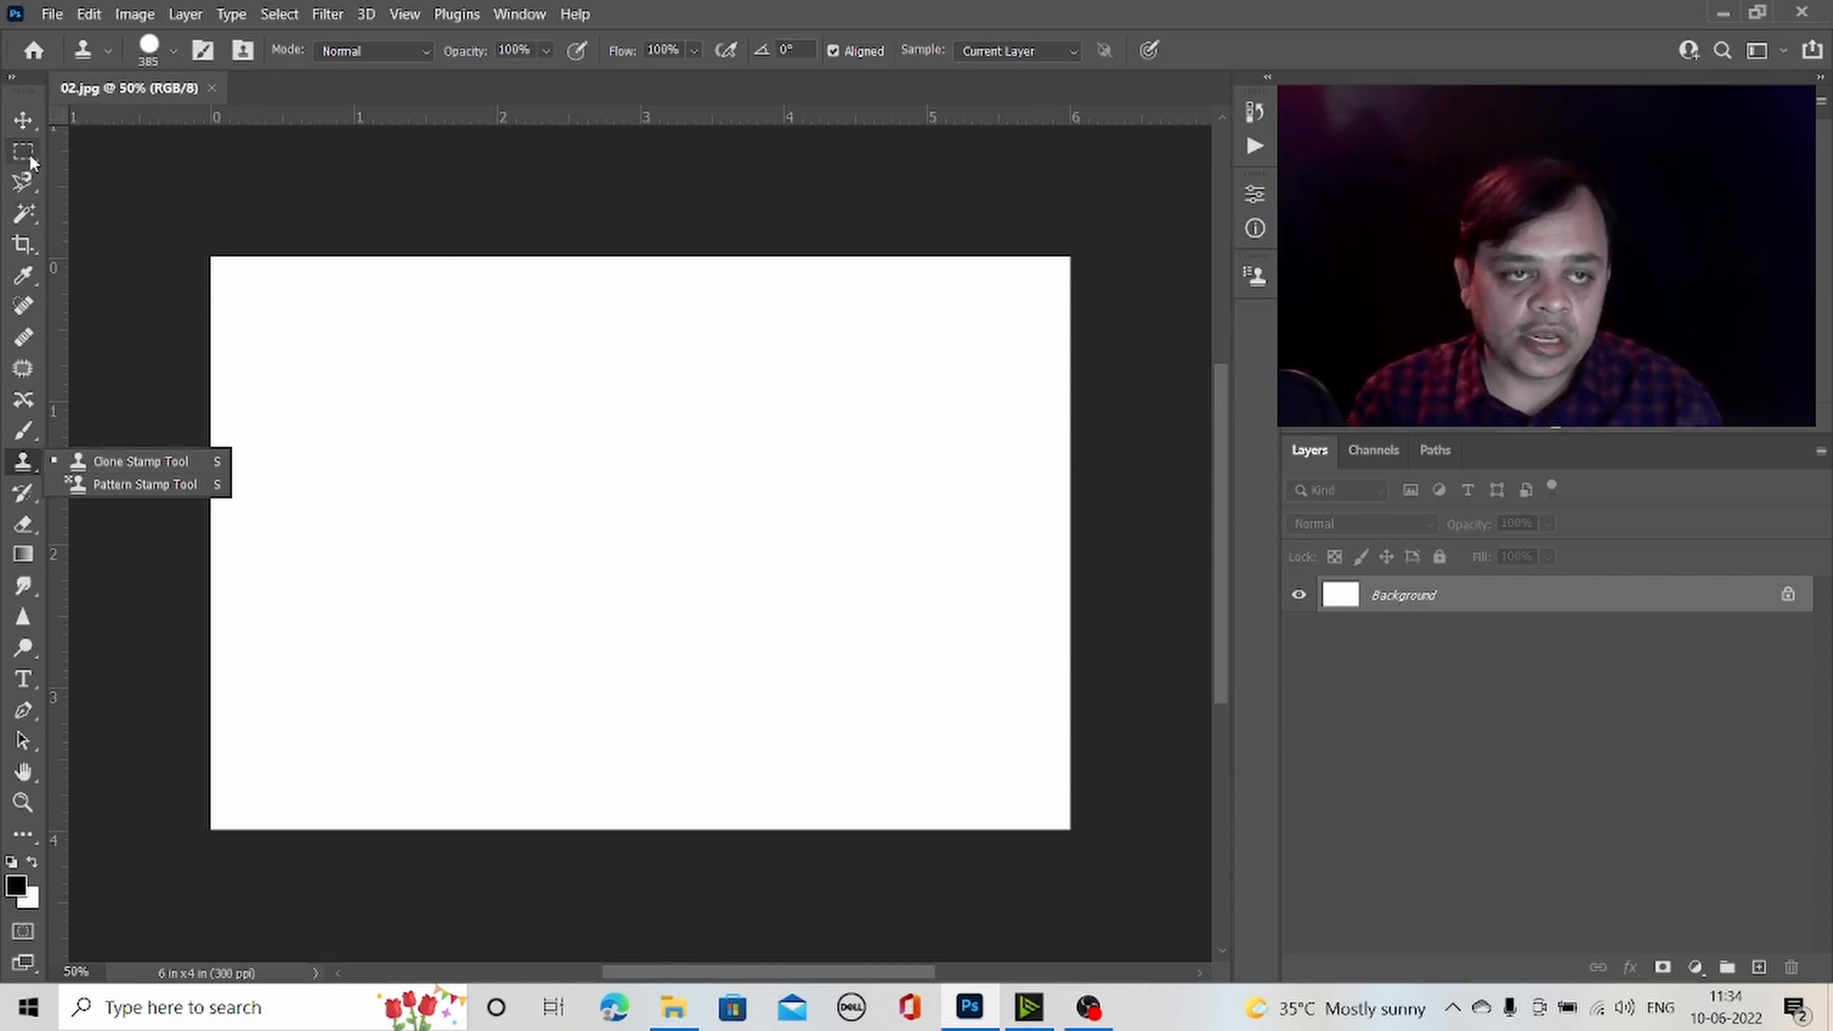
left_click(23, 121)
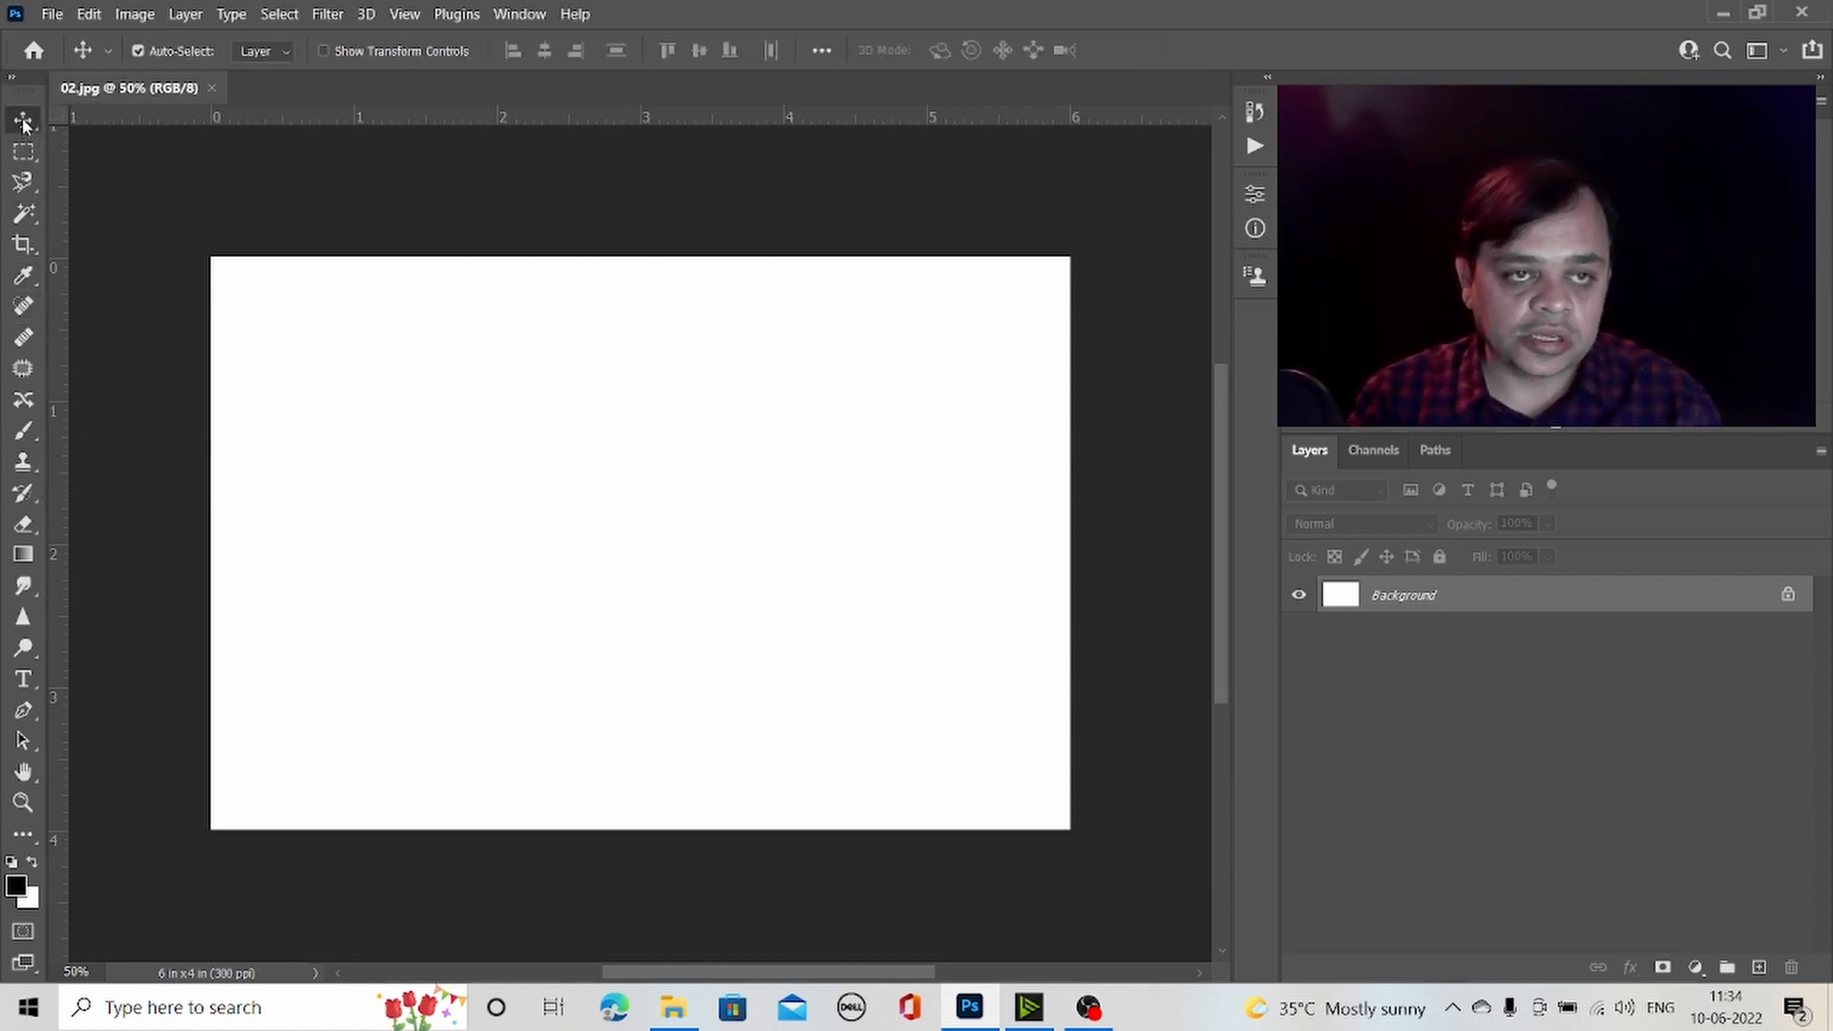
left_click(52, 13)
left_click(84, 55)
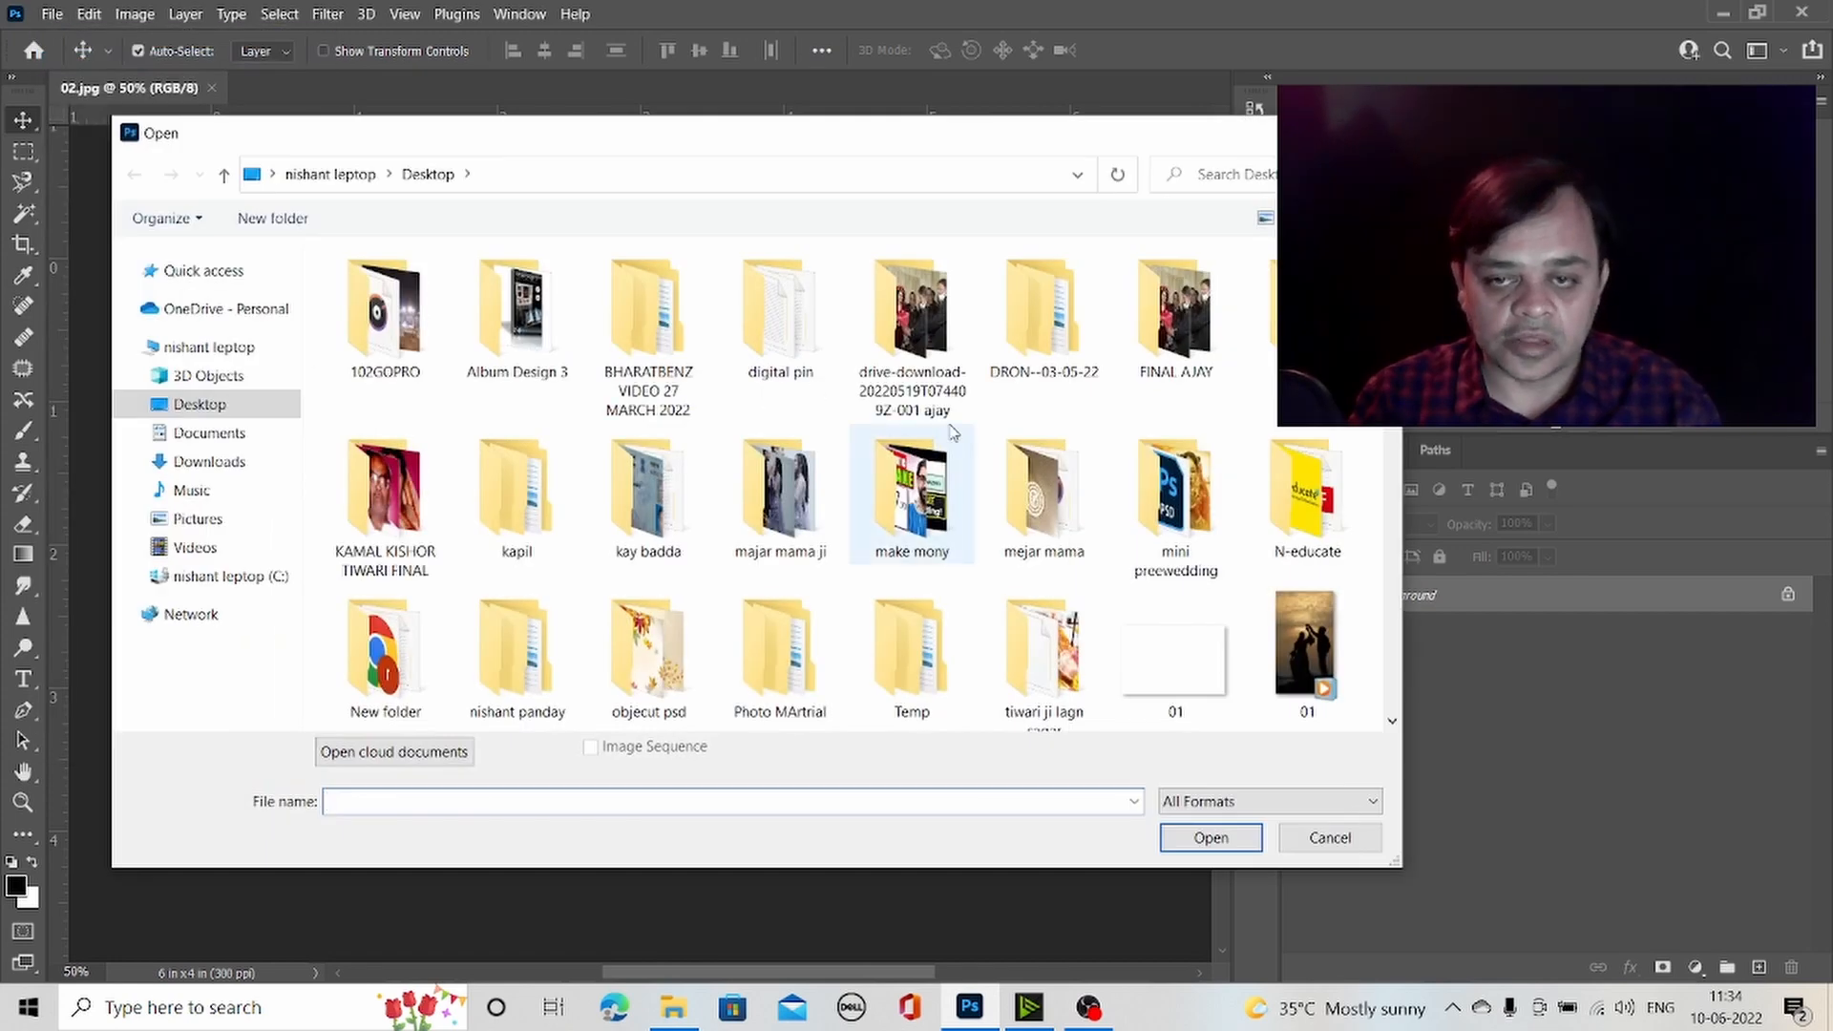
scroll(951, 432, "down", 3)
scroll(951, 431, "up", 1)
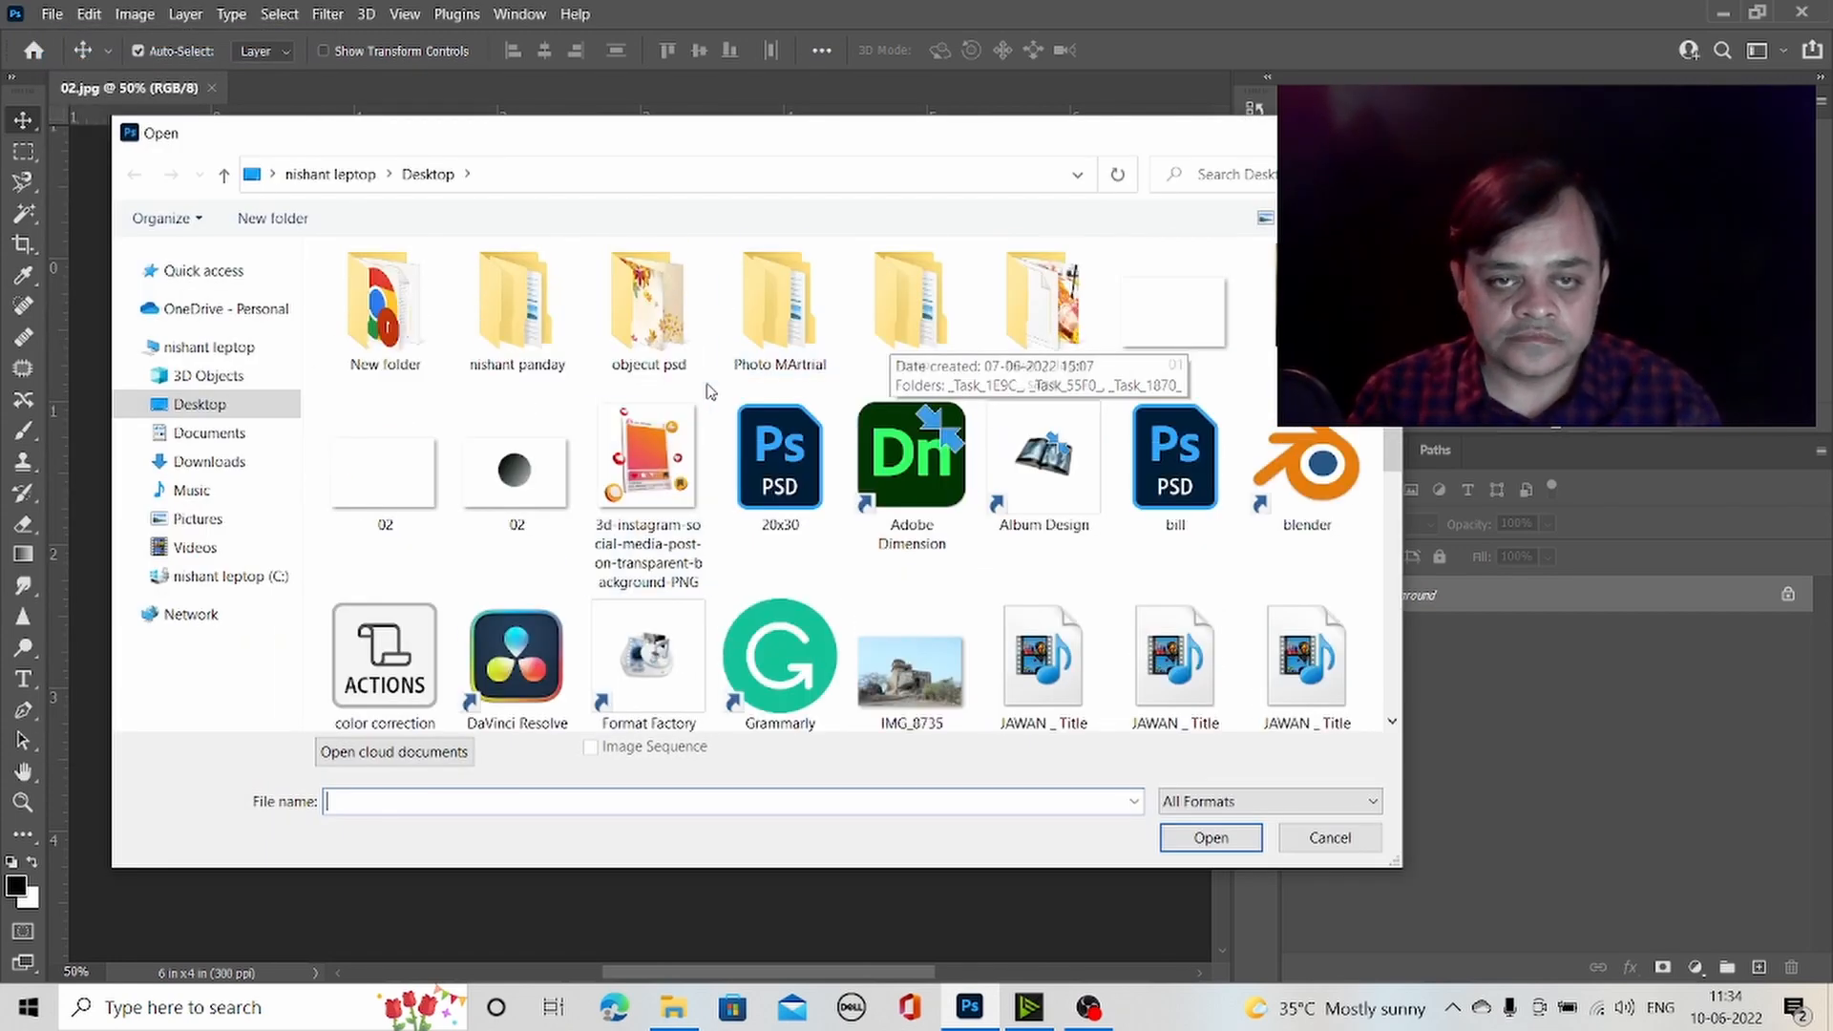
double_click(669, 437)
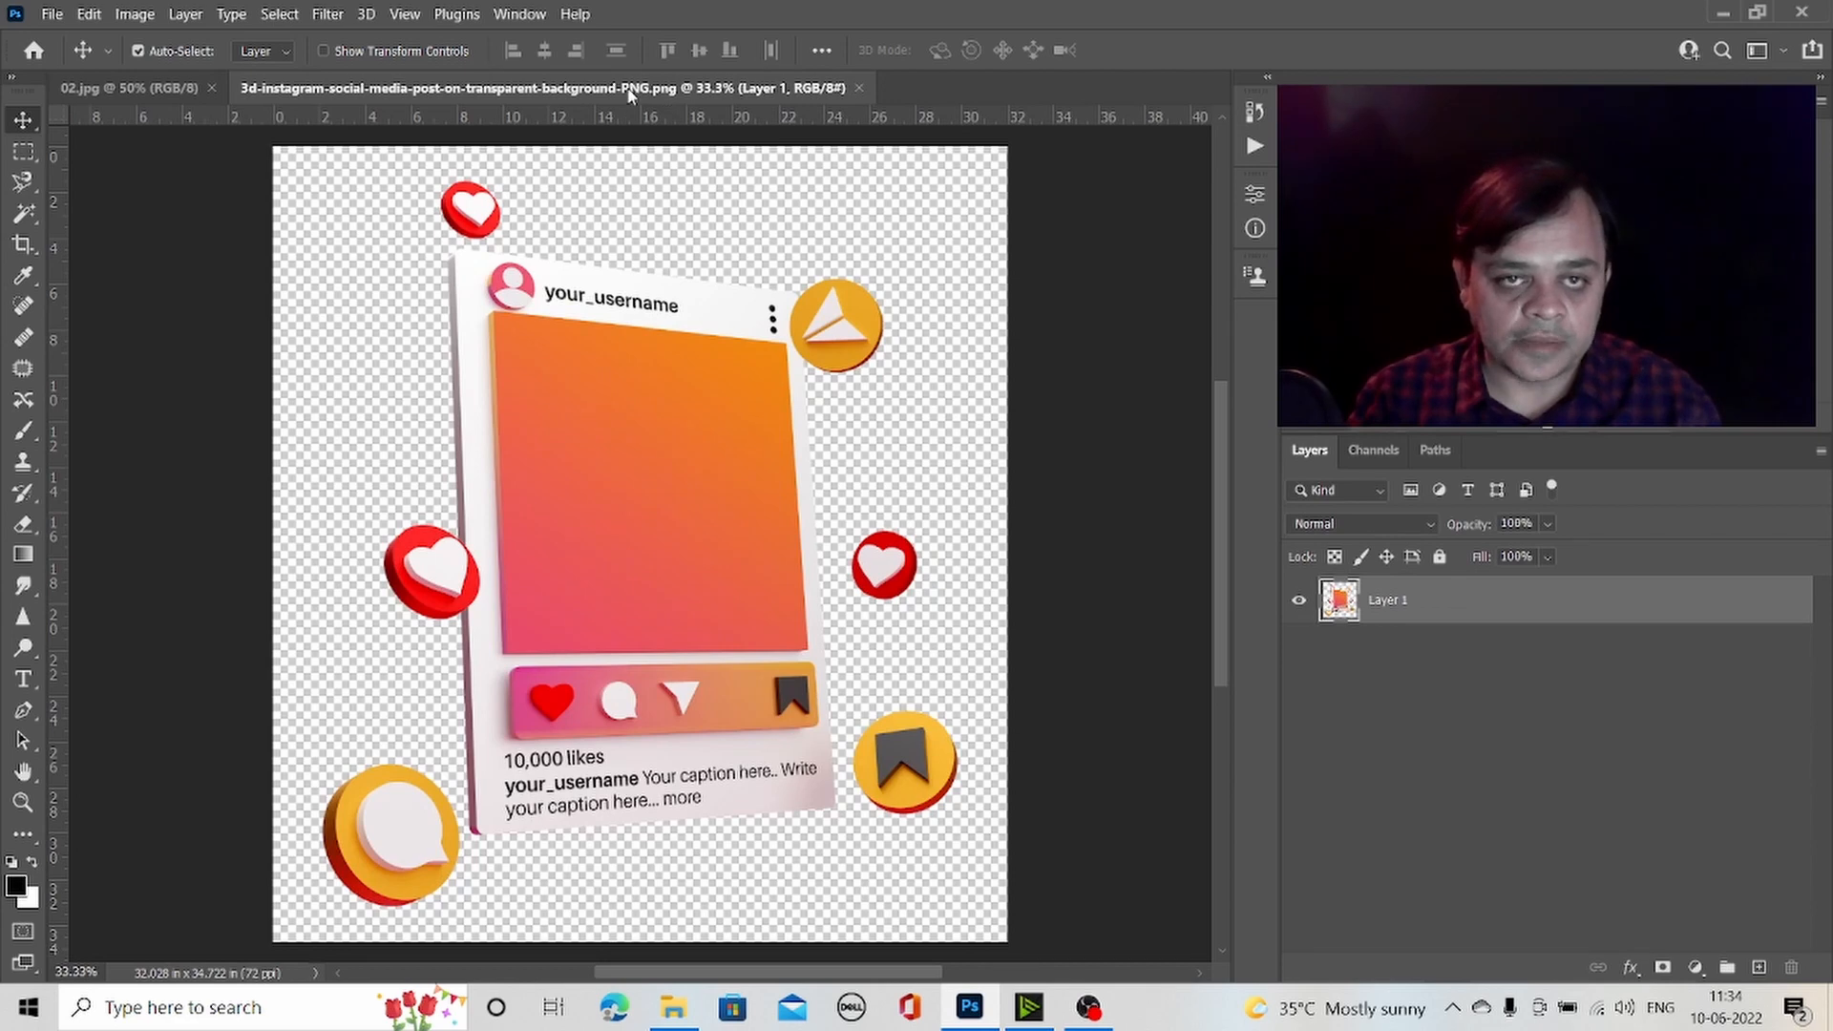
left_click_drag(630, 92, 693, 166)
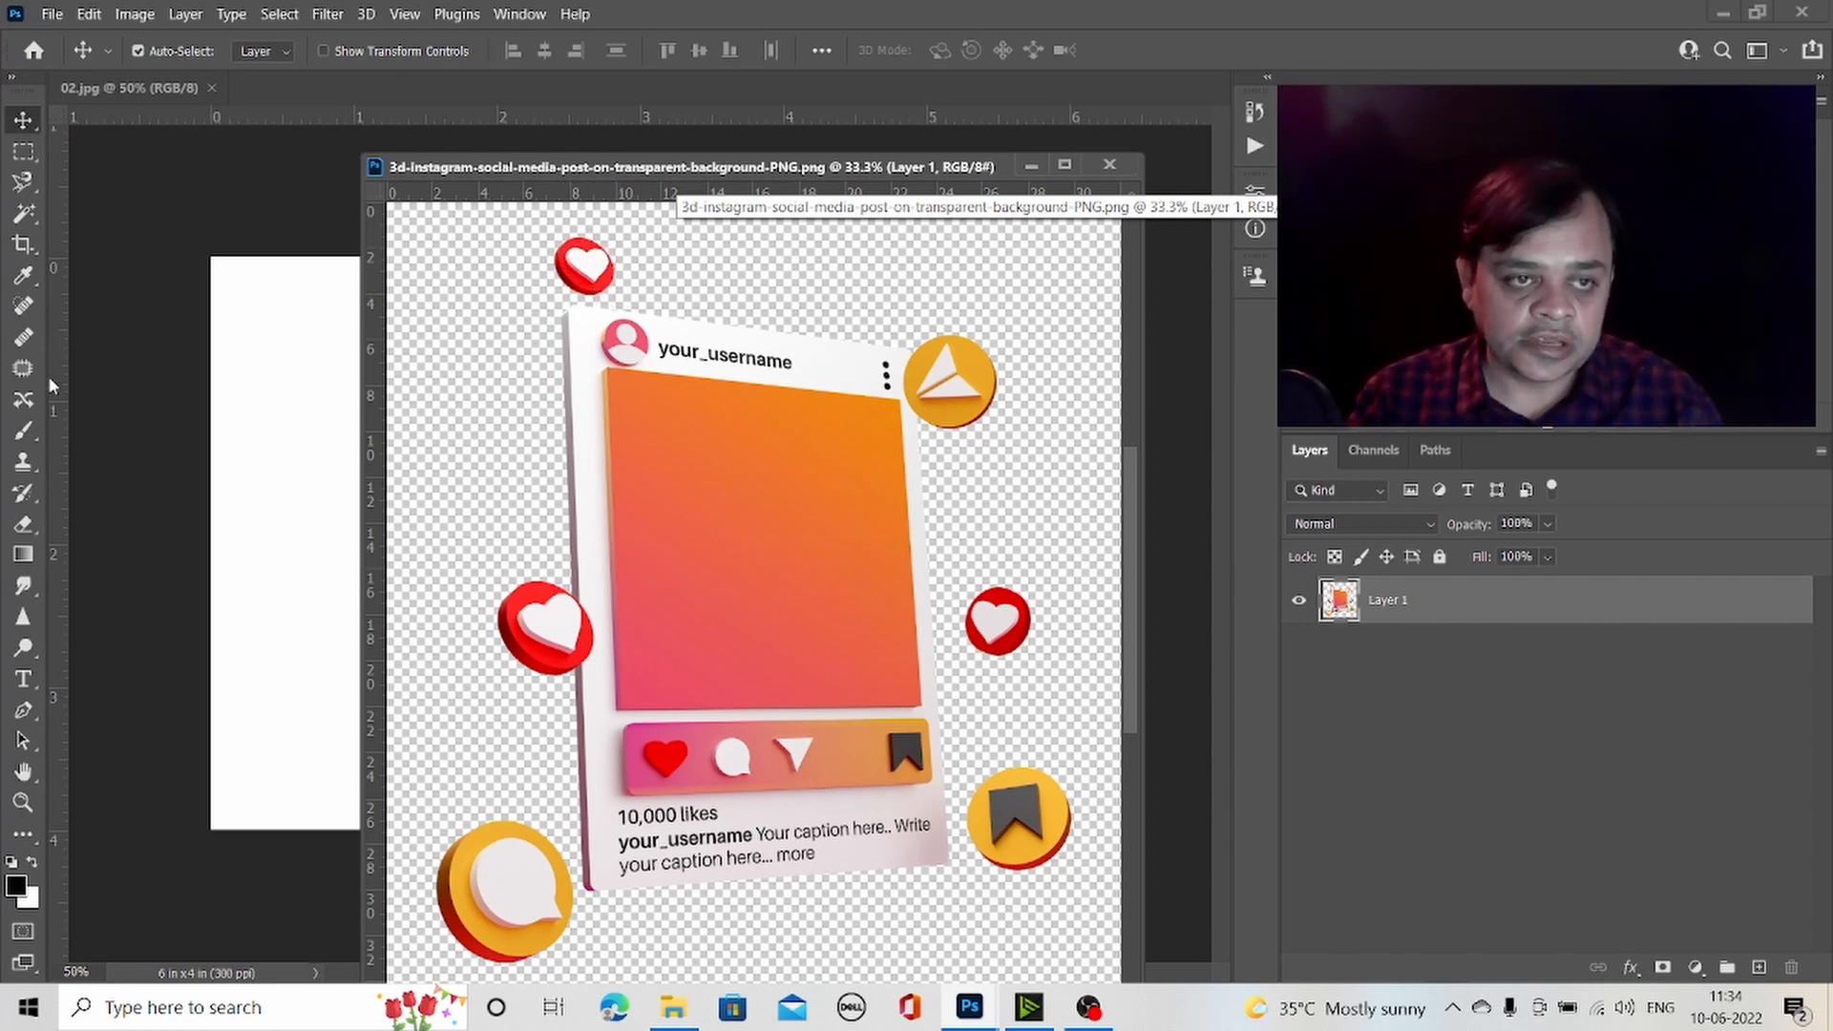
- Clone the small heart icon above the post's upper left corner to two spots along the image's top edge, using a 243 px Clone Stamp
left_click(23, 462)
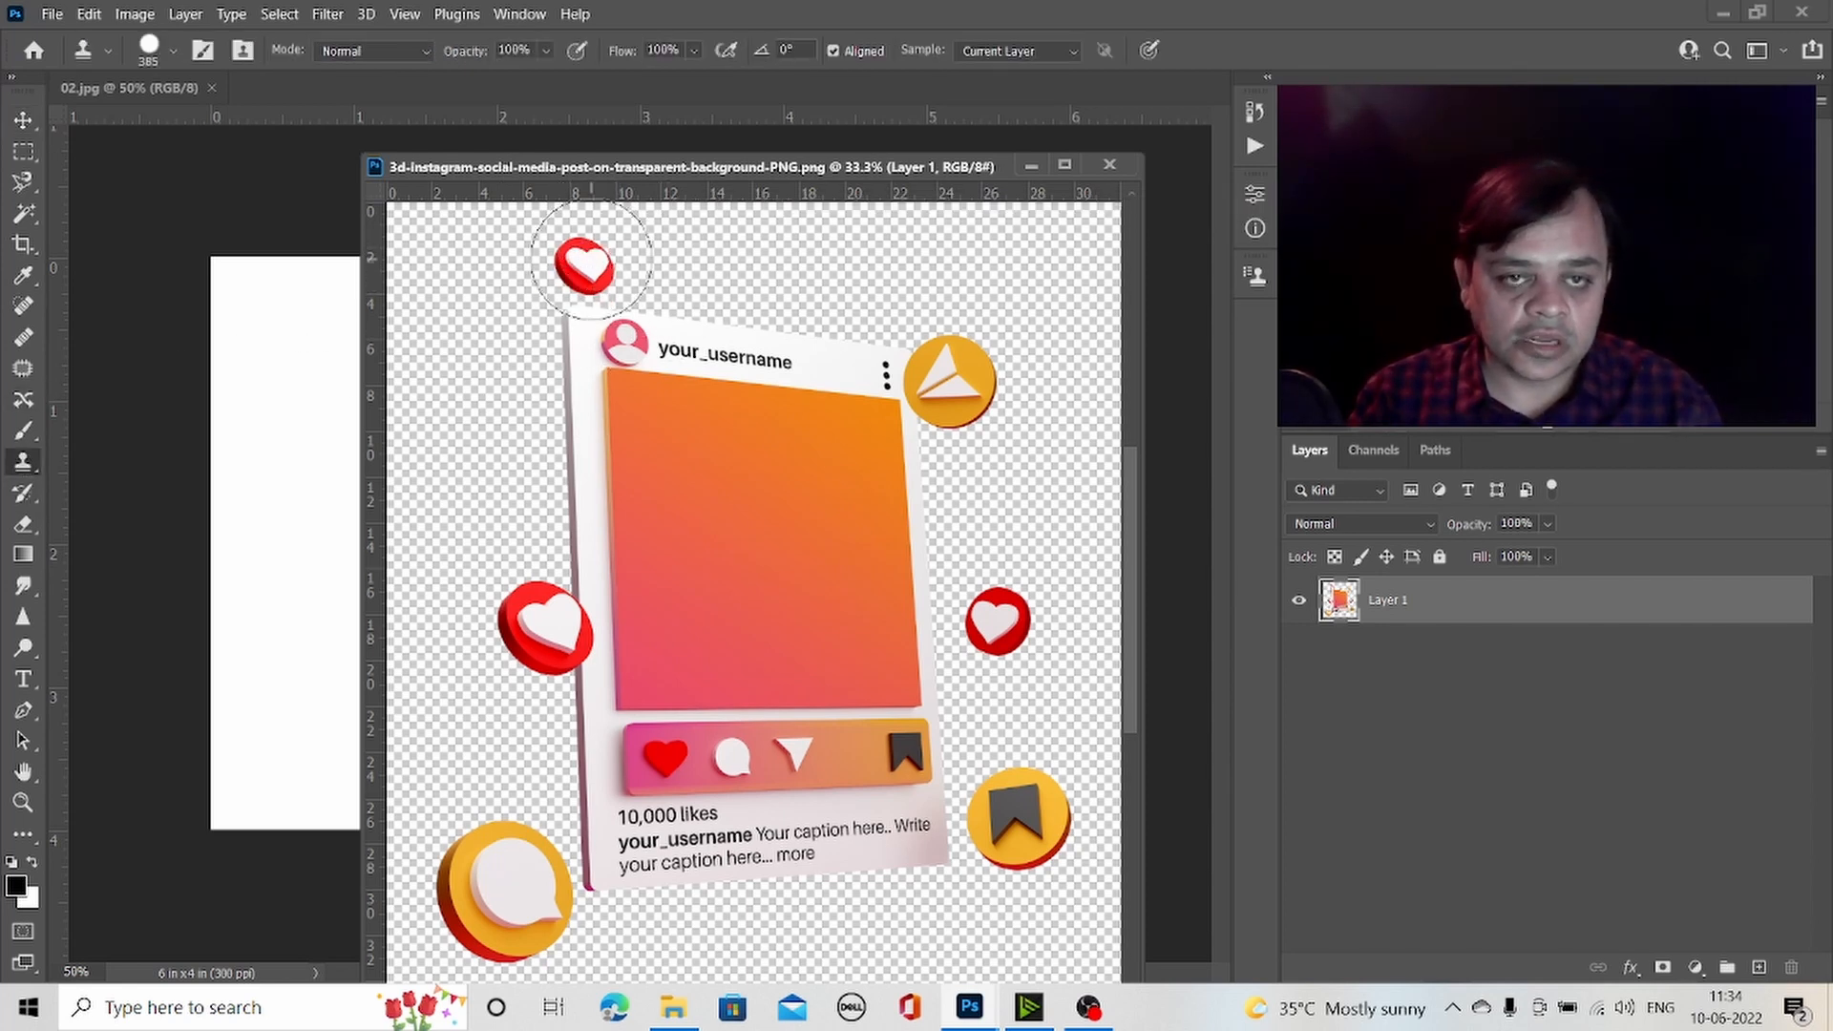
right_click(664, 287)
left_click_drag(849, 349, 894, 347)
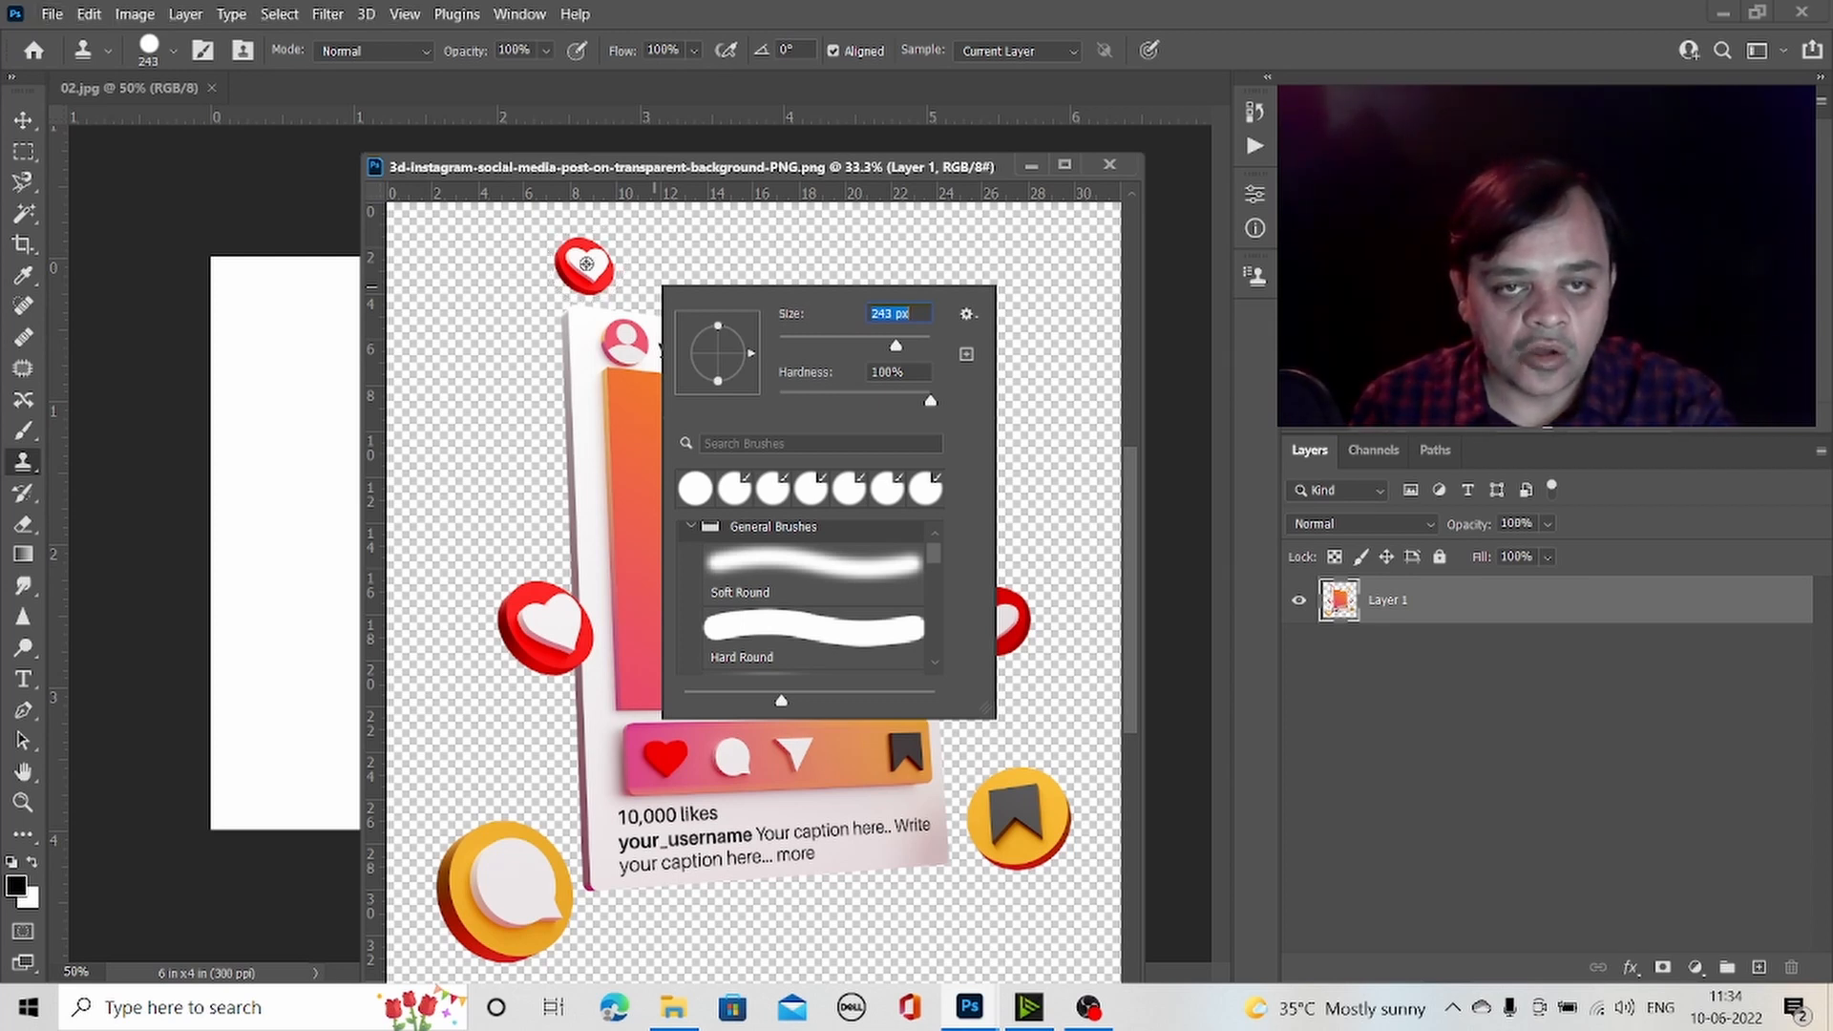
left_click(587, 263, "alt")
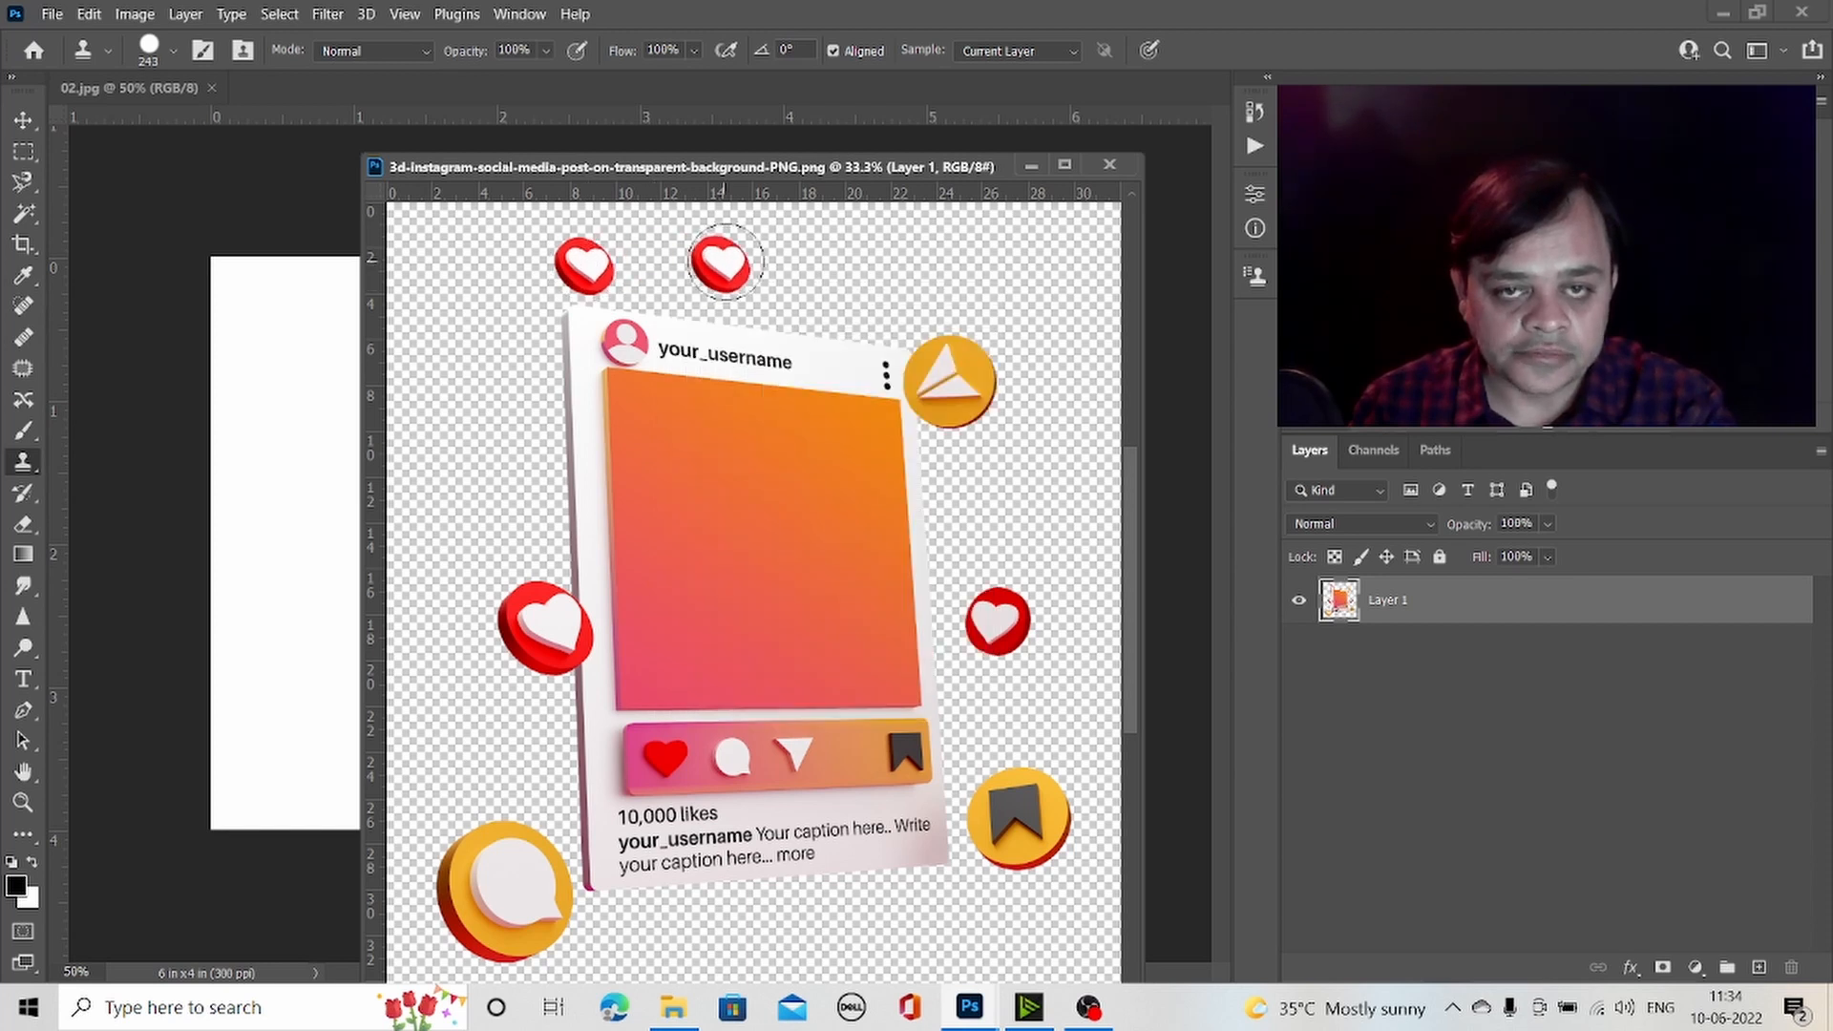
left_click(792, 262)
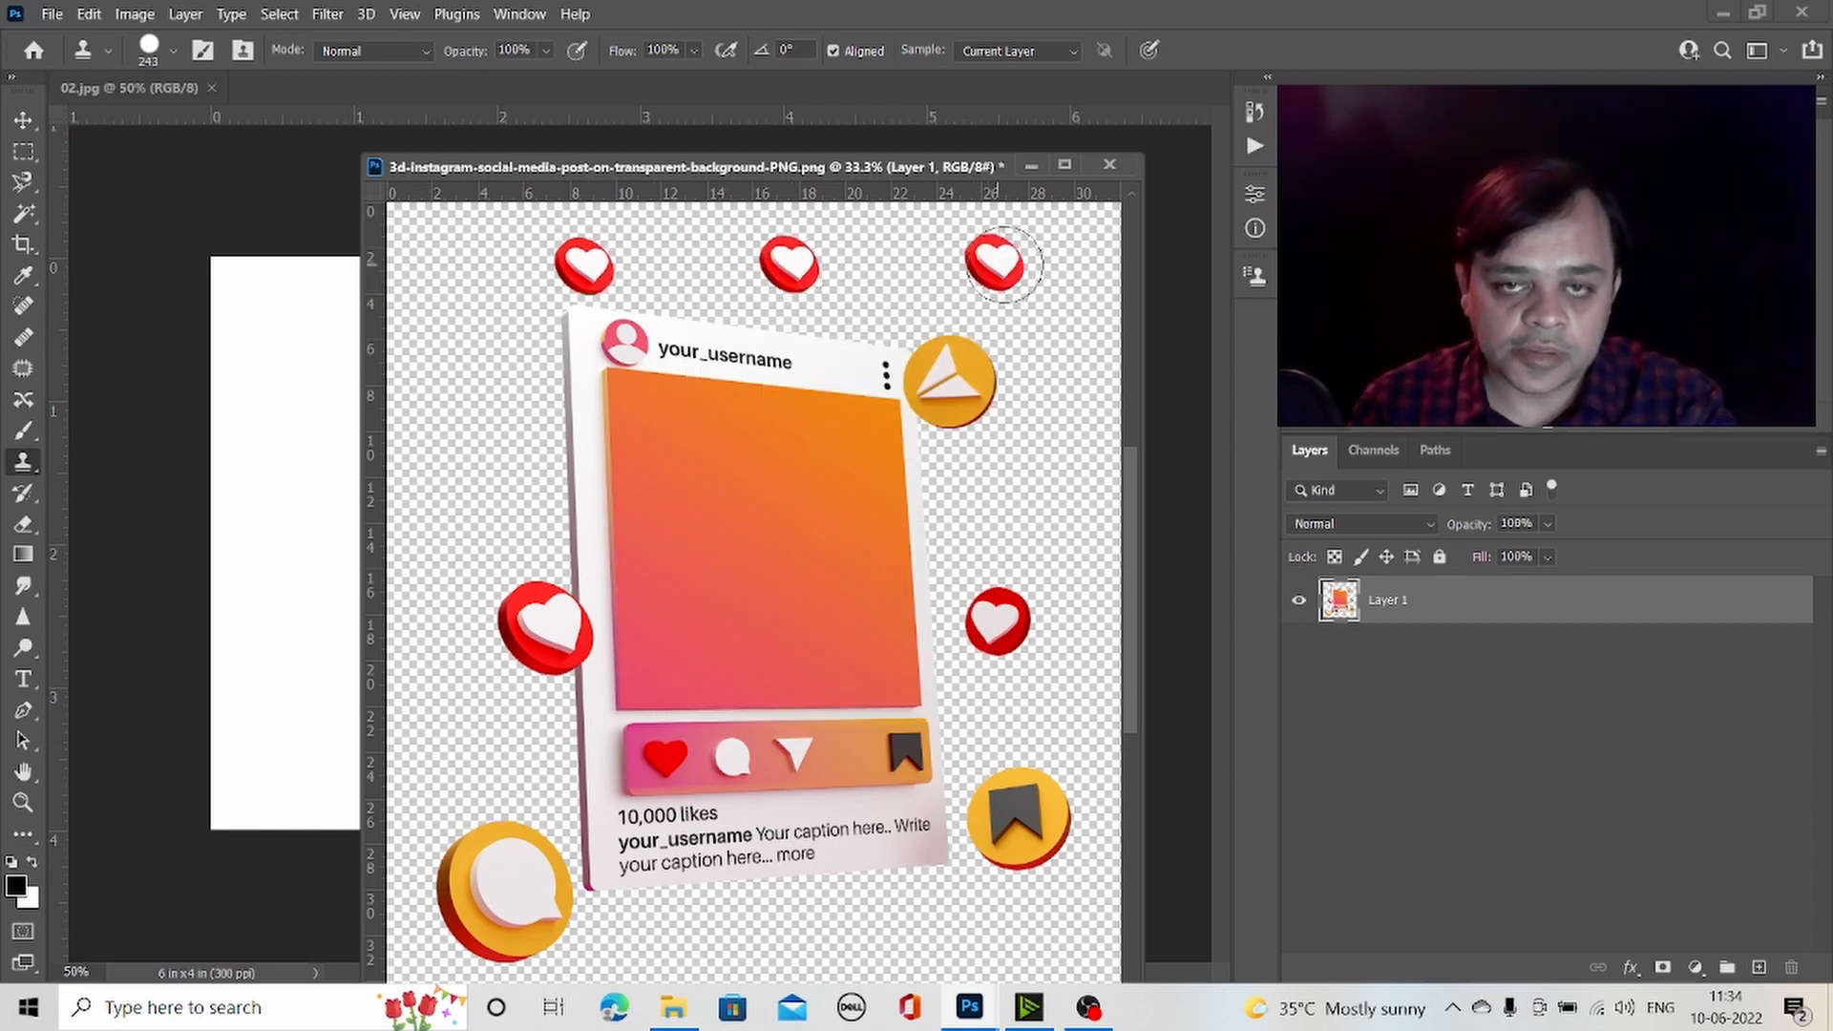
left_click(987, 263)
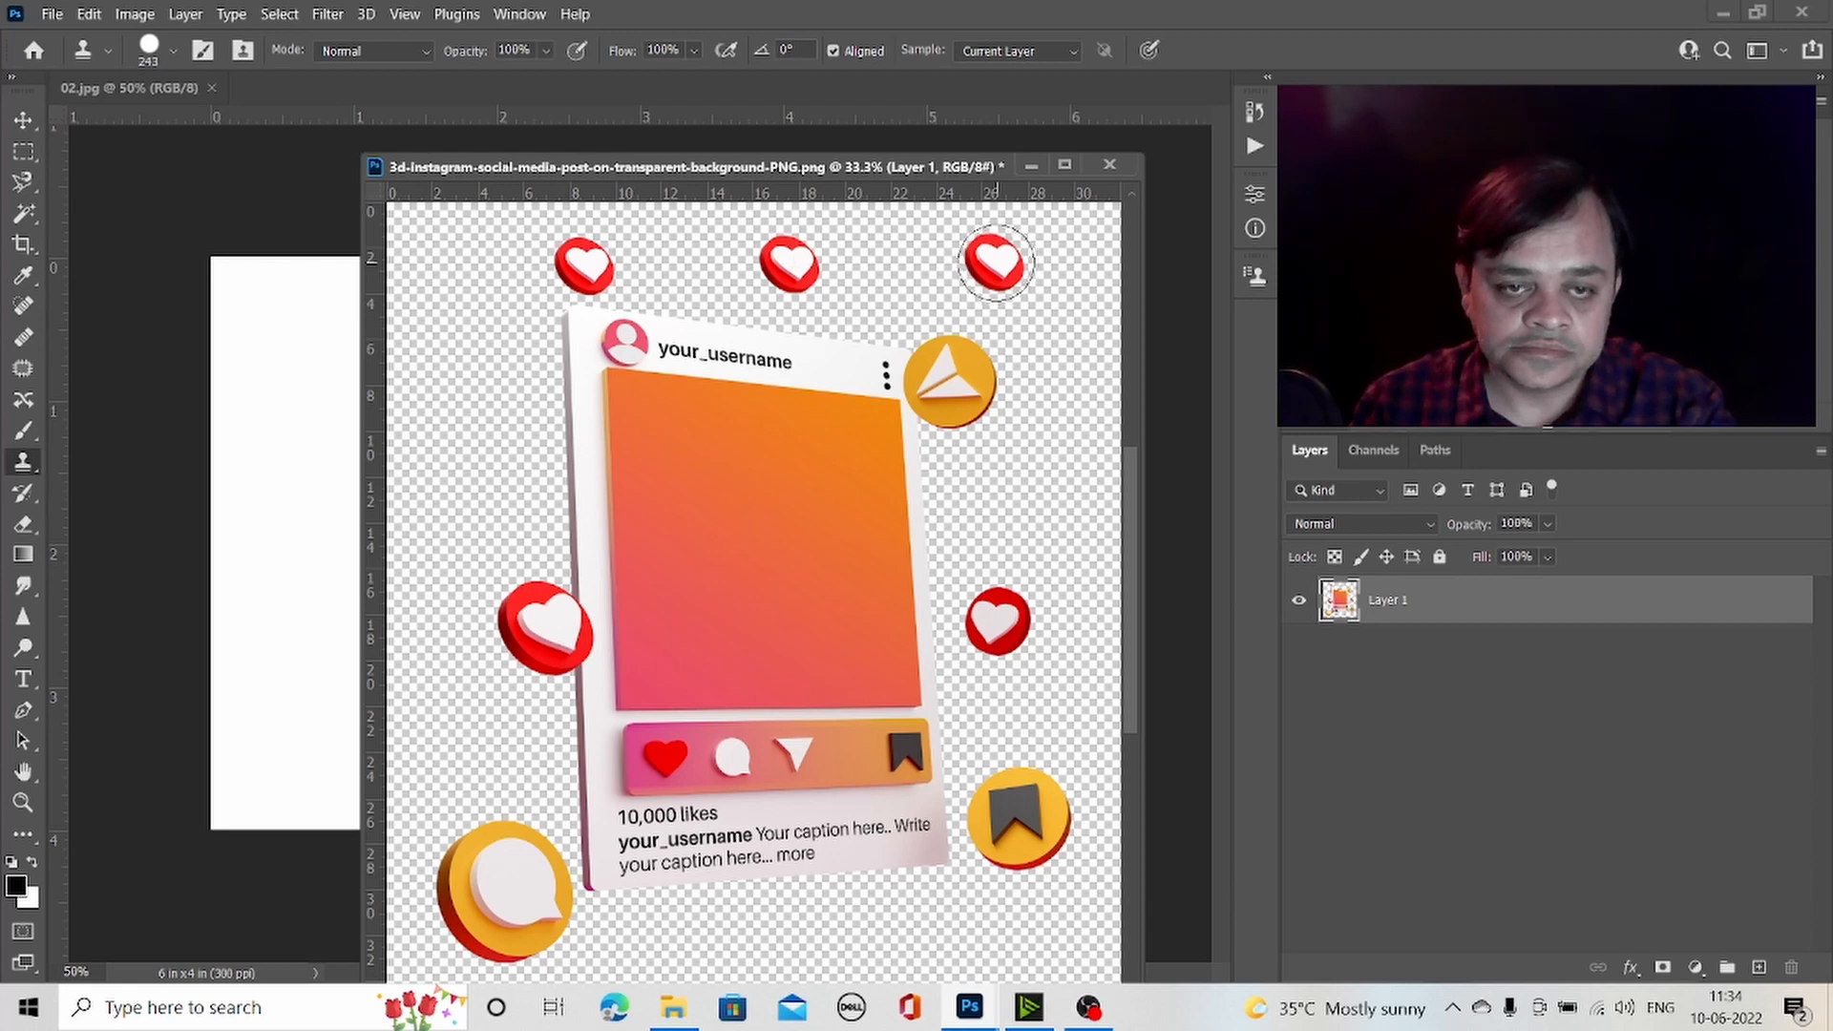
- Cover nearly the whole image with the dark green leaf pattern from the Trees group, using the 338 px Pattern Stamp tool
right_click(23, 462)
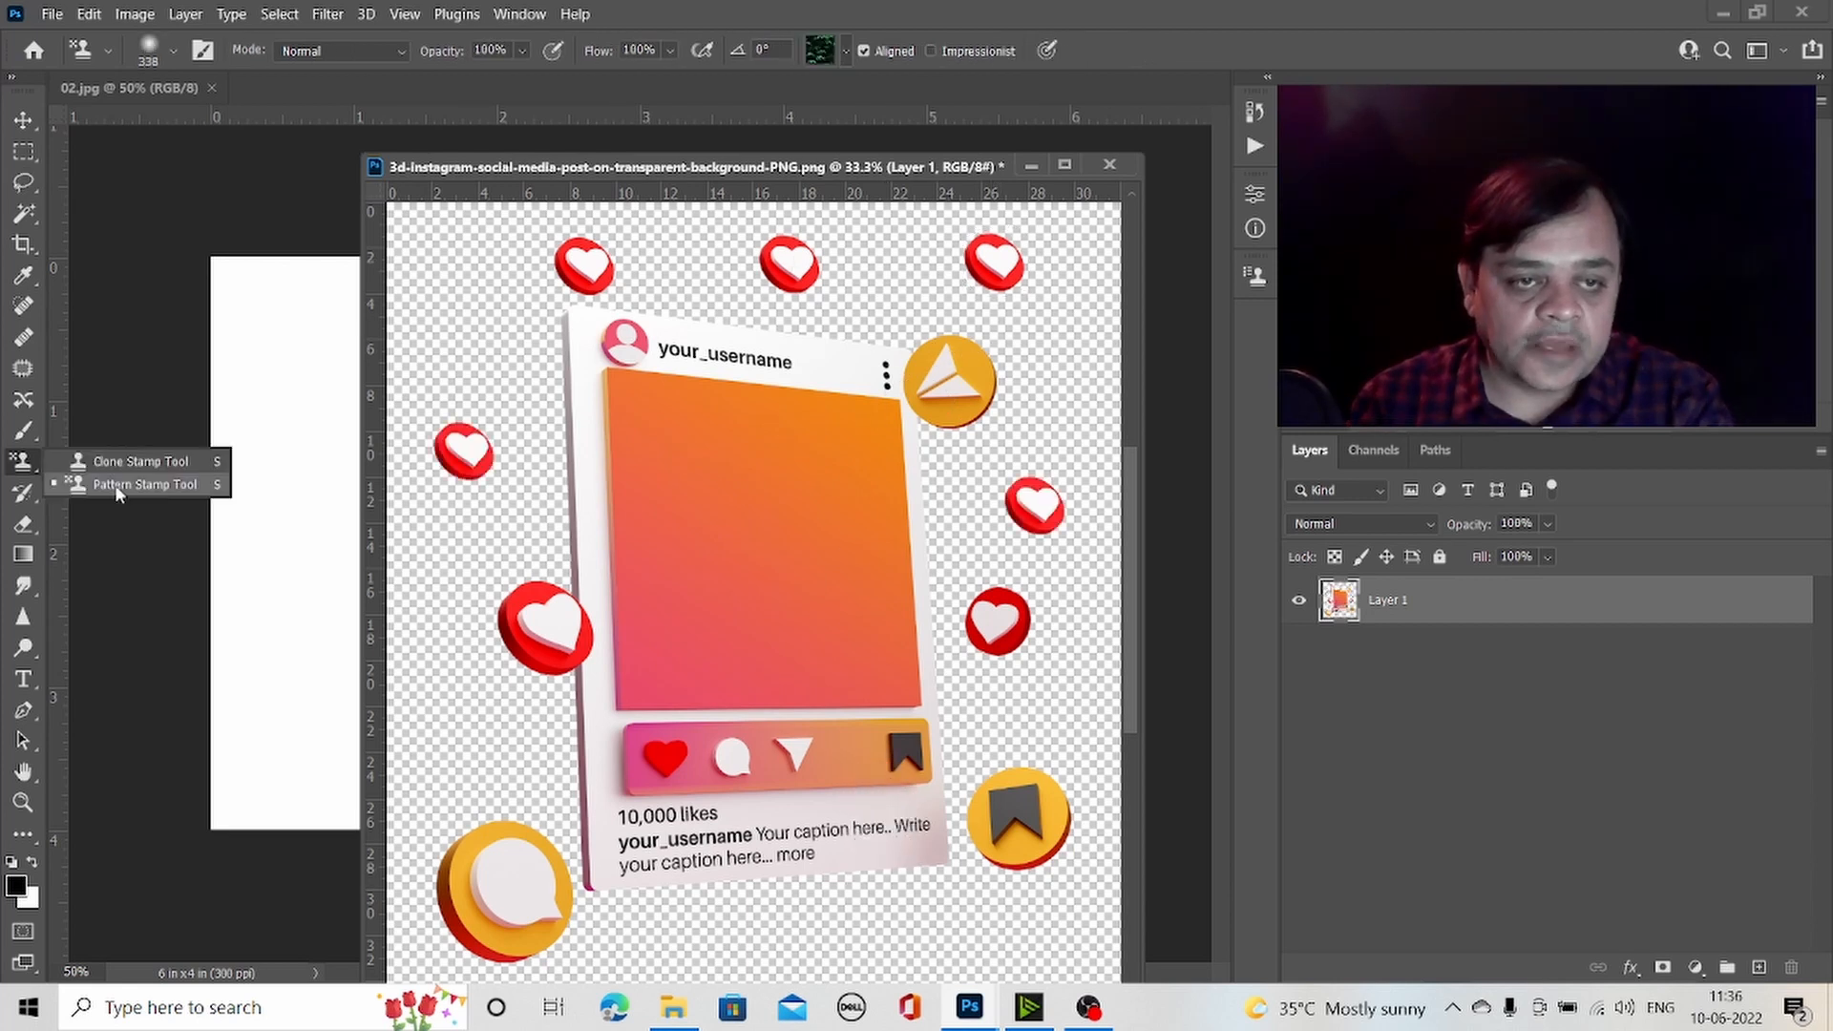
left_click(114, 485)
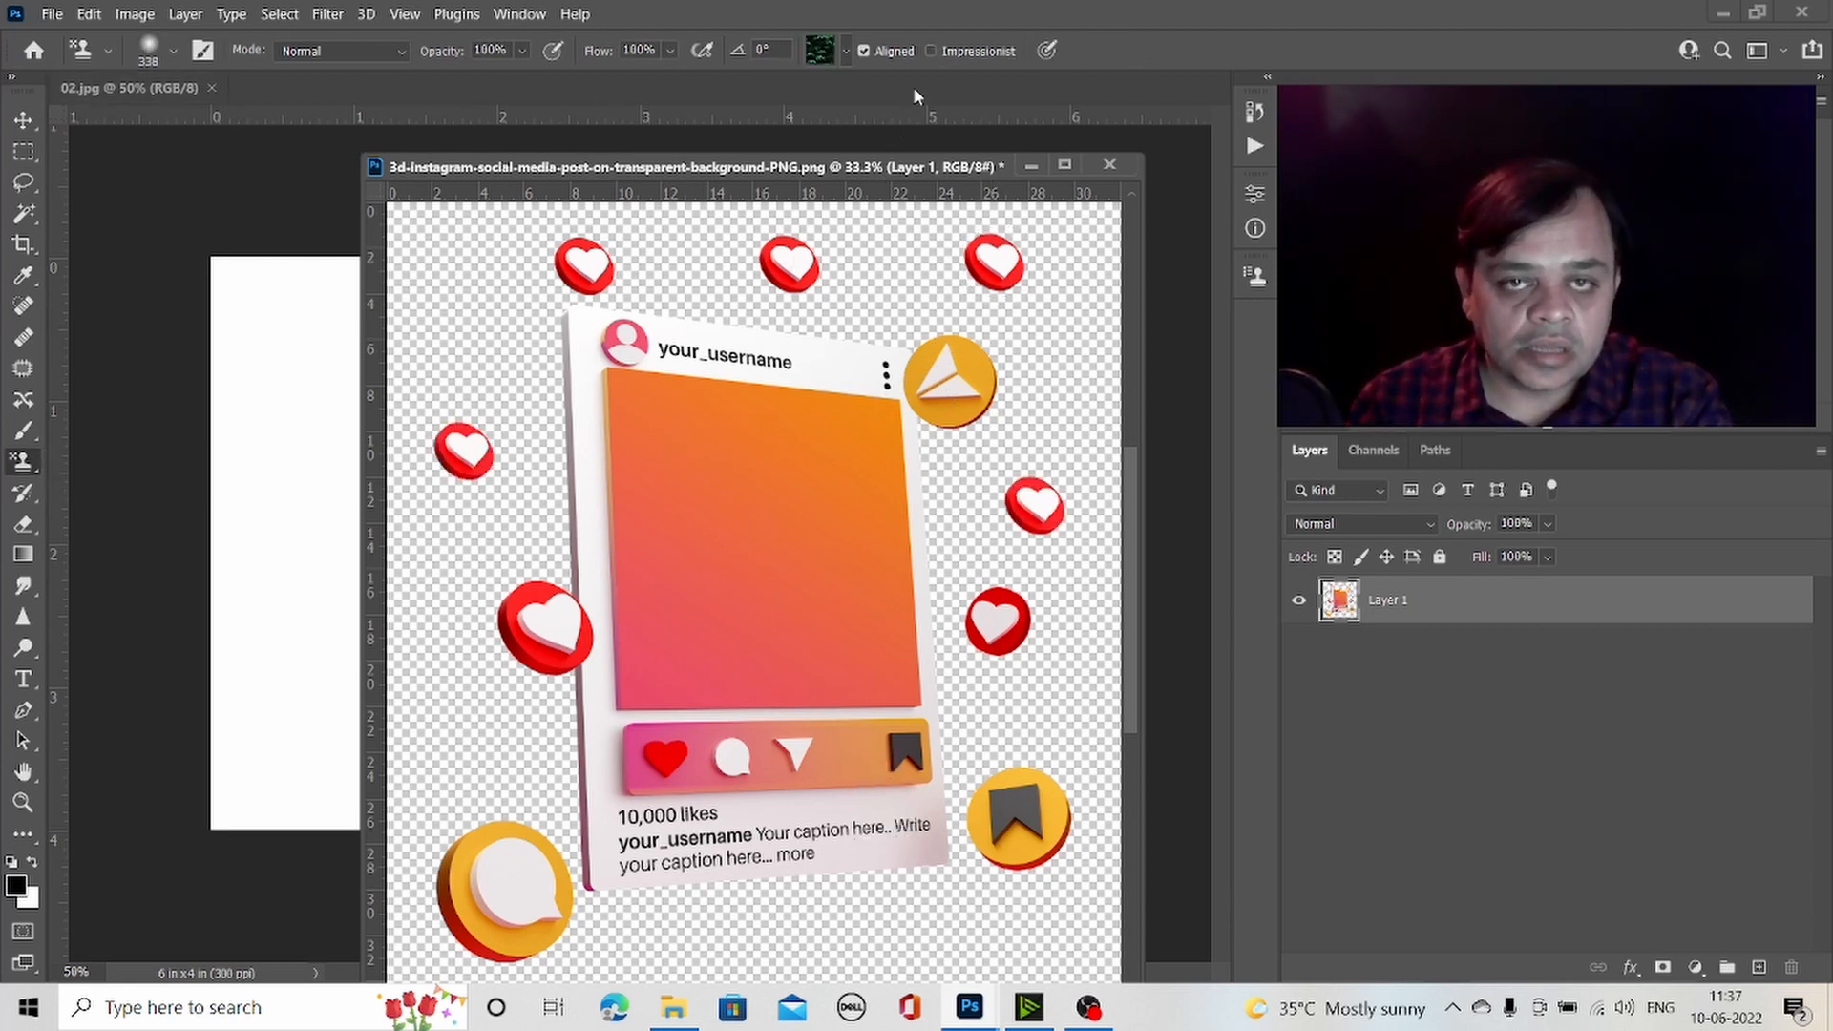
left_click(845, 54)
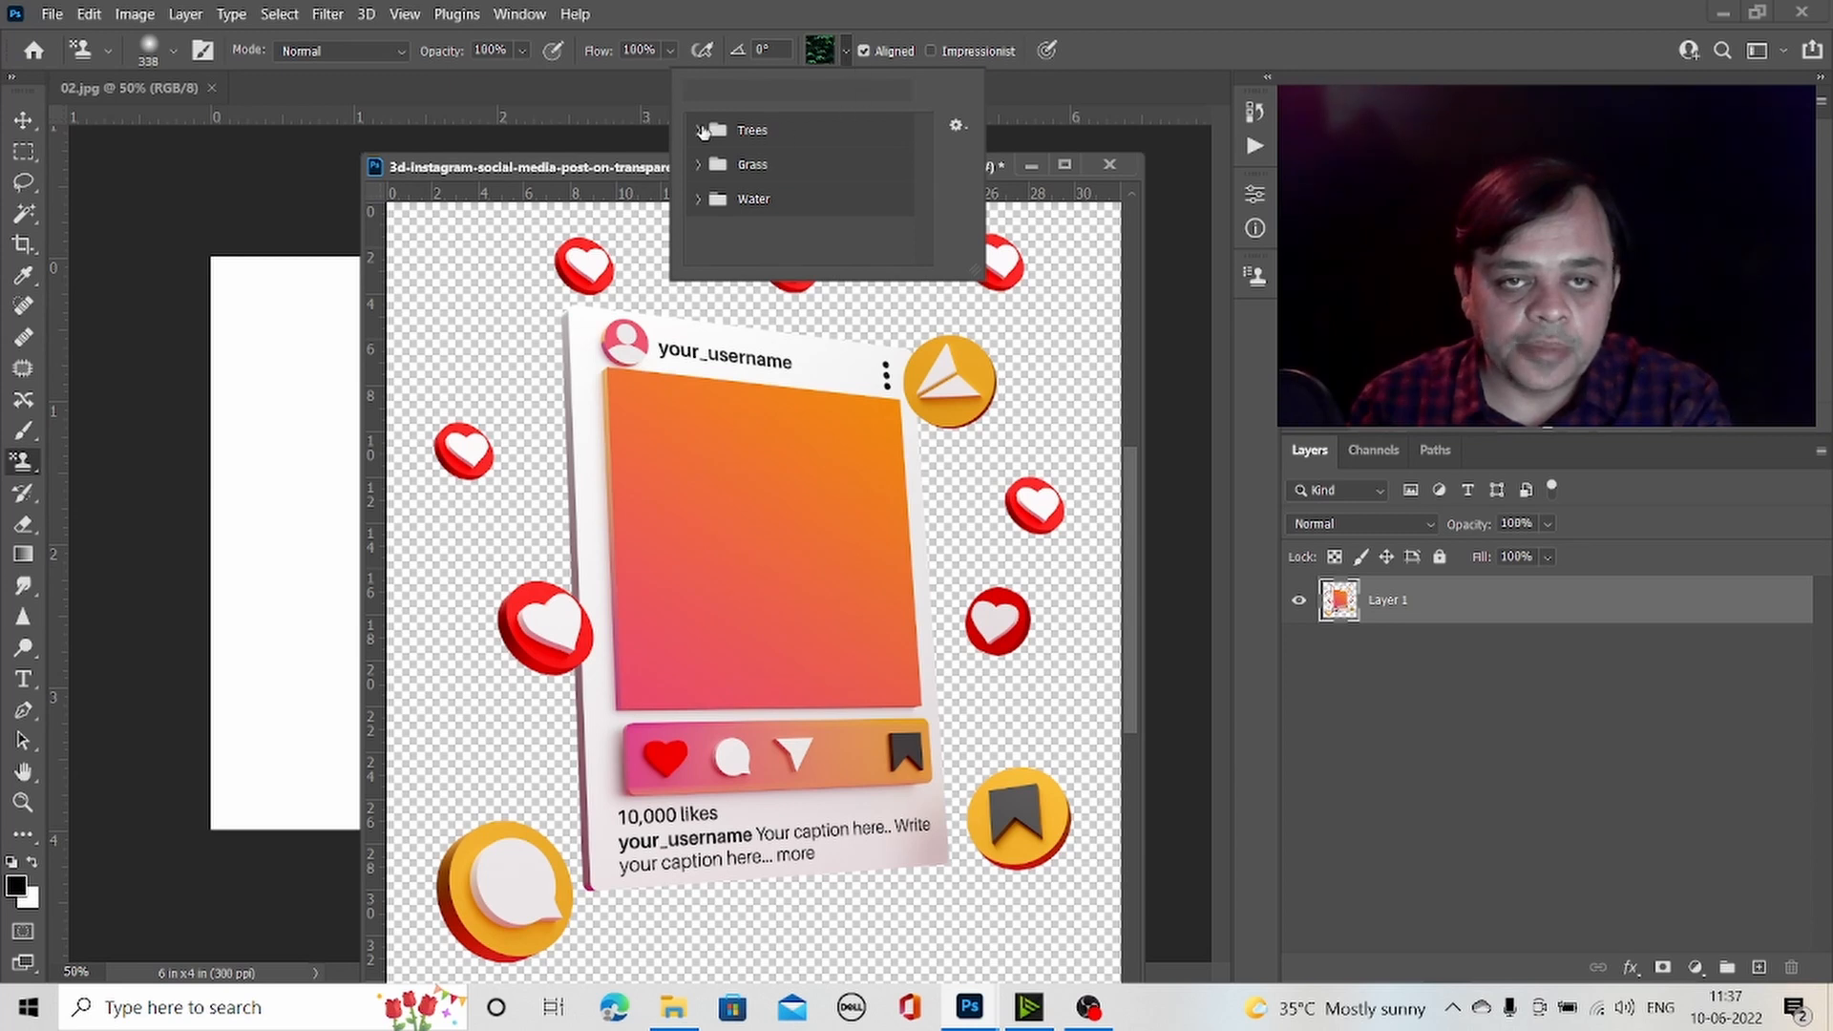
left_click(699, 130)
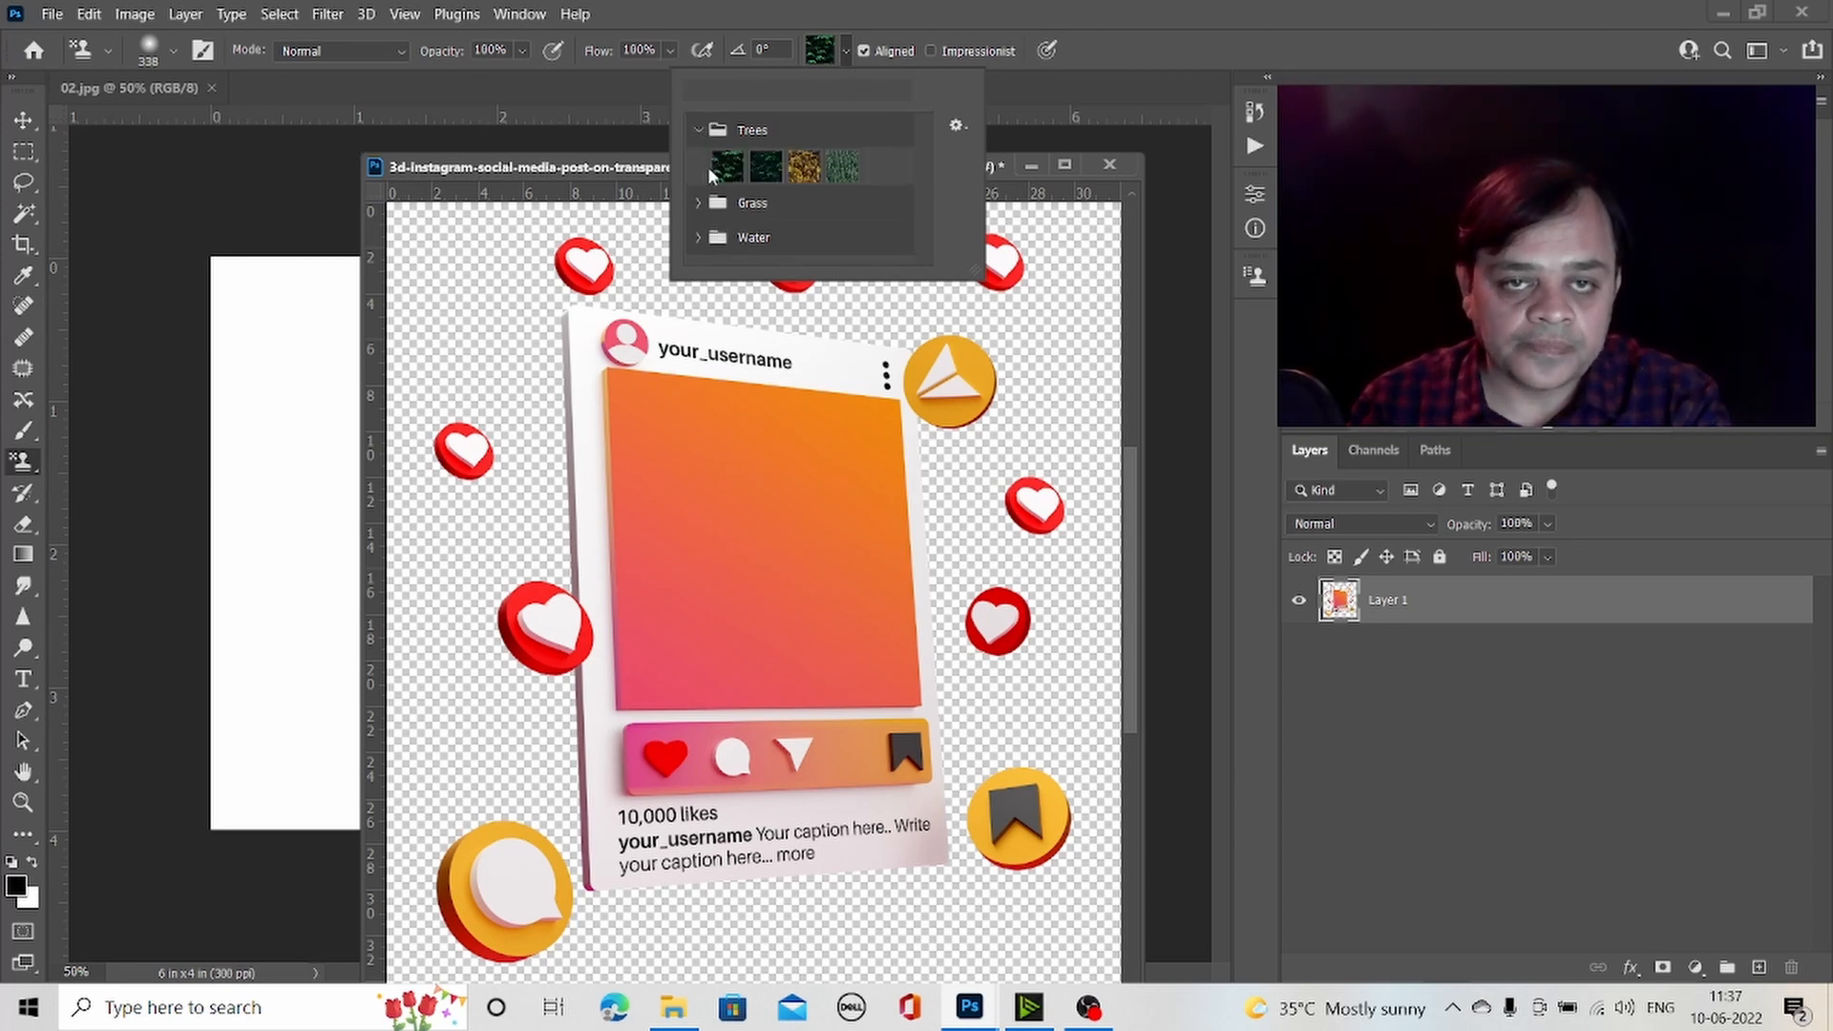
left_click(698, 203)
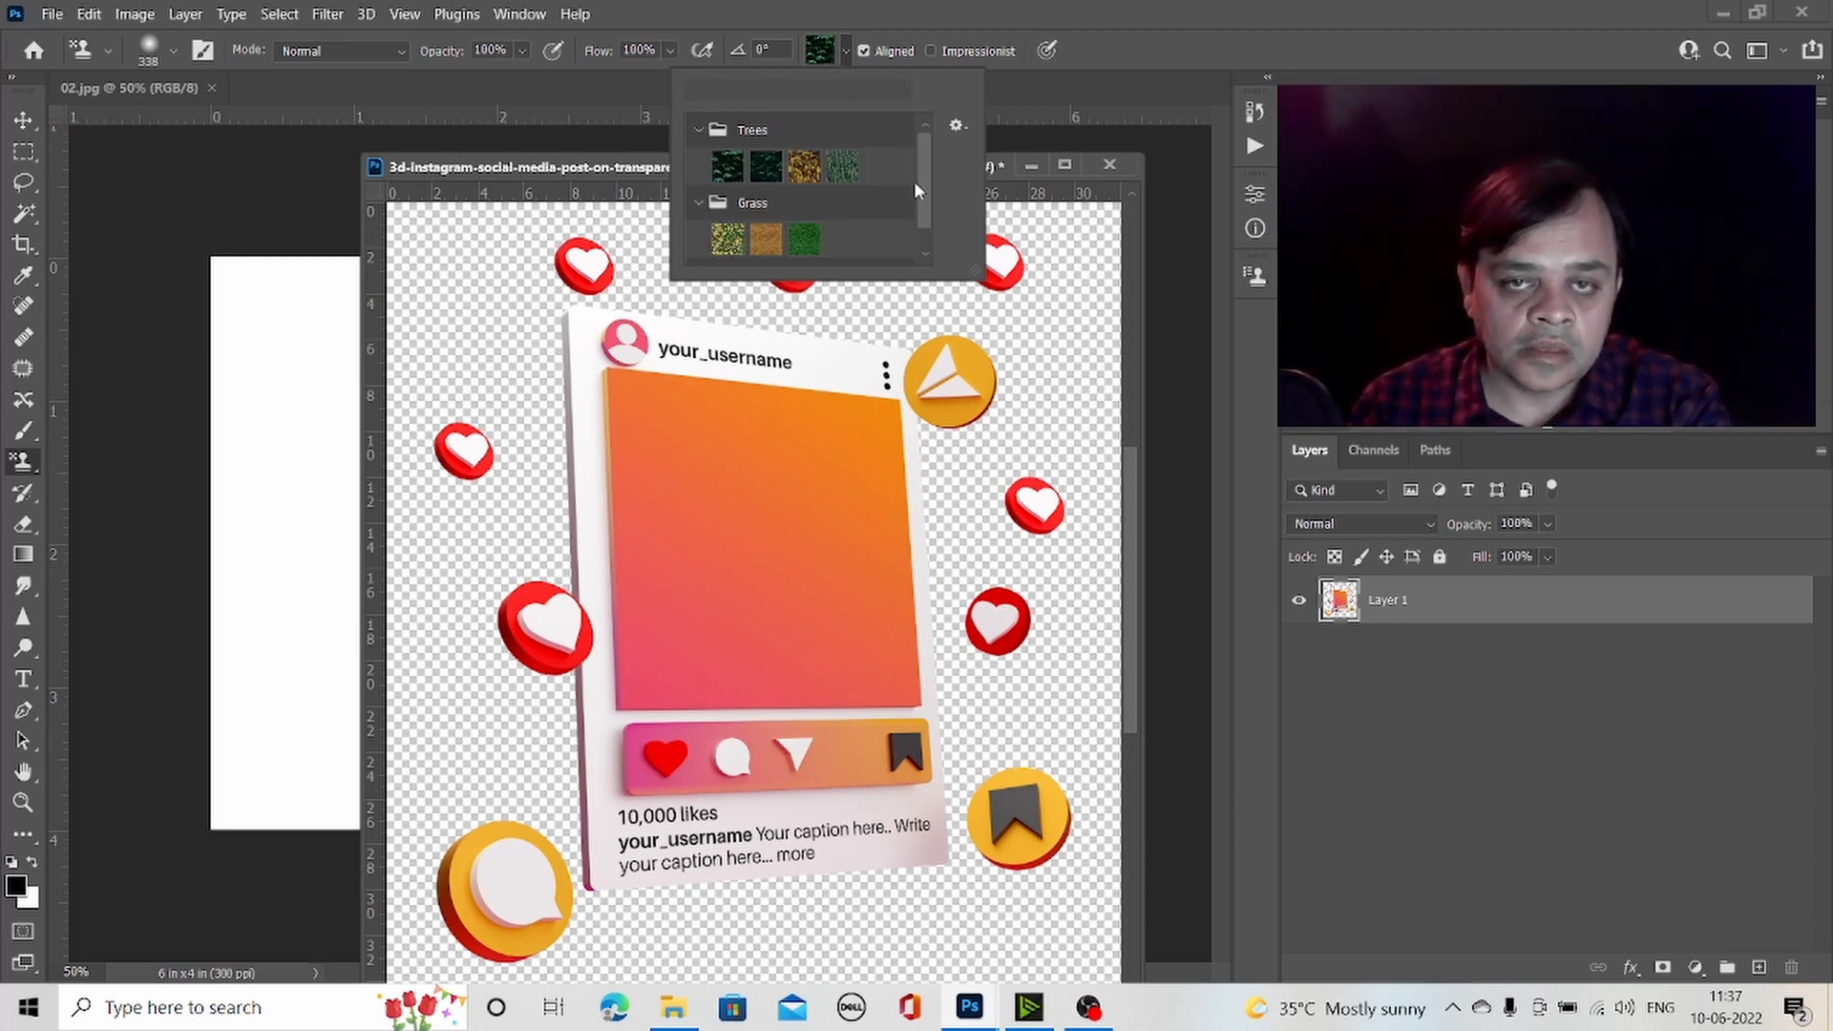
scroll(916, 195, "down", 1)
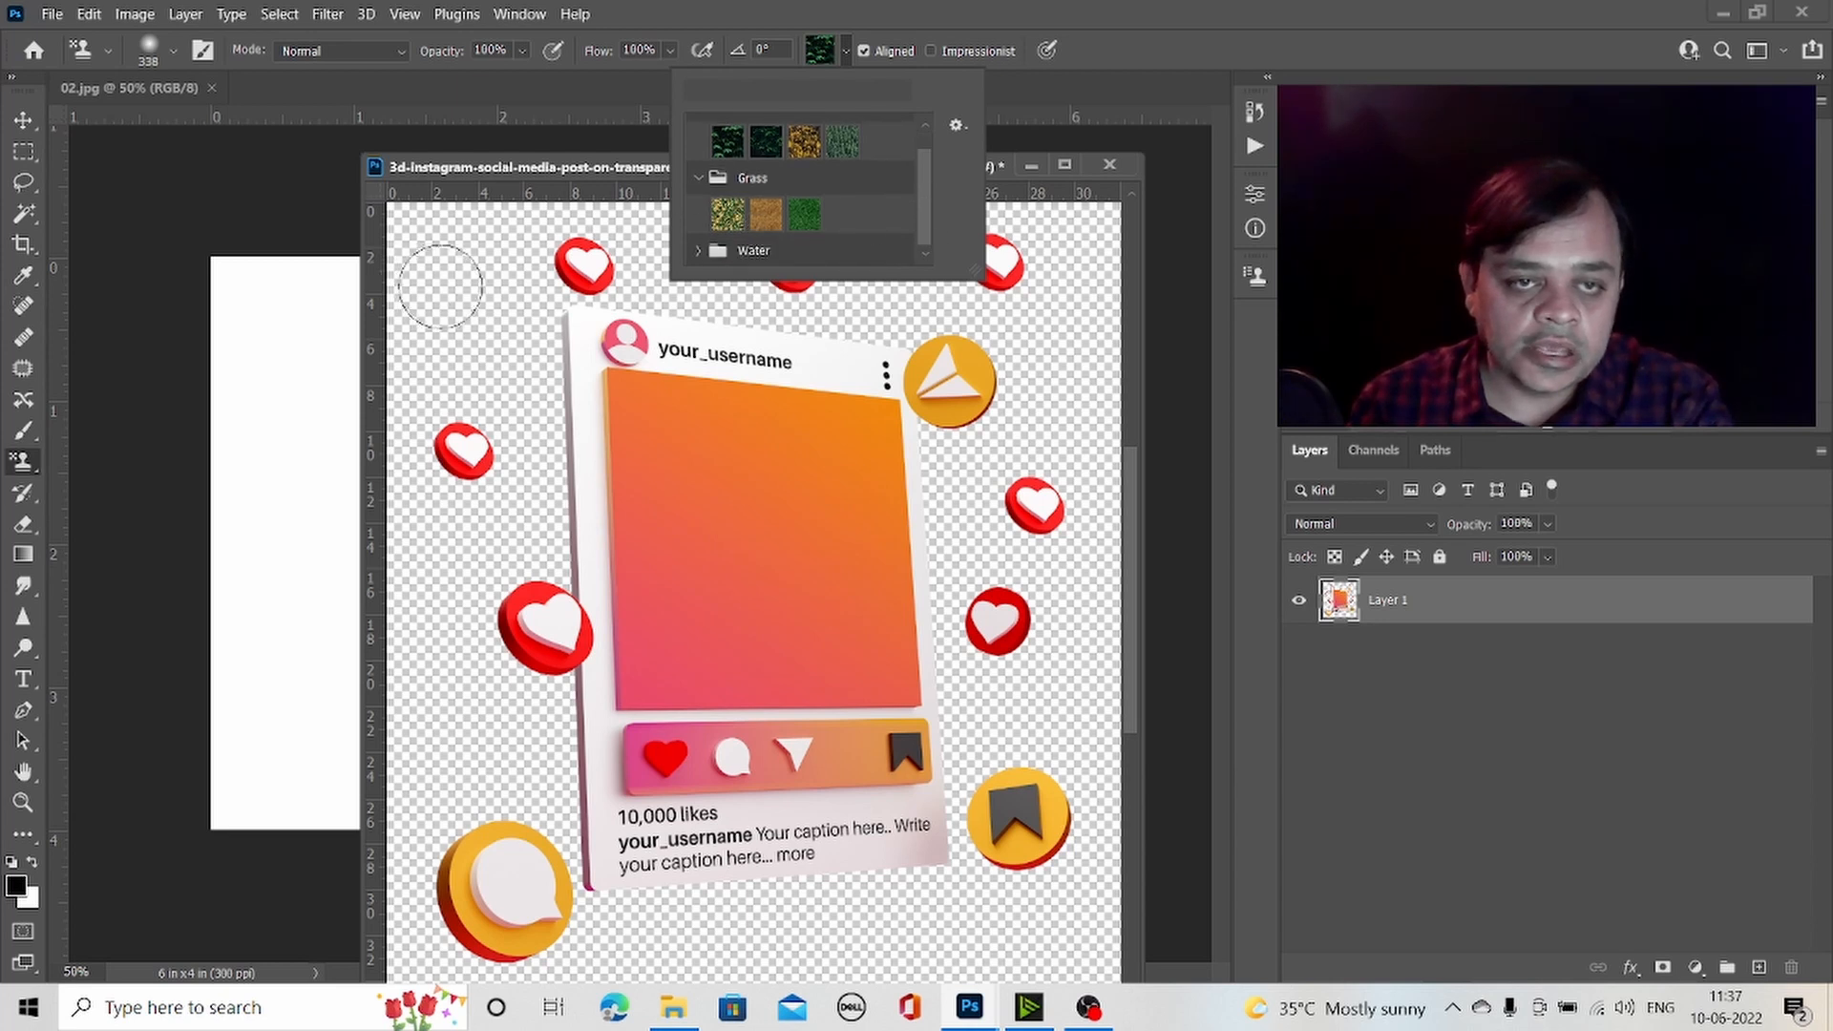
mouse_move(440, 286)
left_mouse_down()
mouse_move(491, 267)
mouse_move(438, 222)
mouse_move(993, 253)
mouse_move(547, 294)
mouse_move(1022, 191)
mouse_move(771, 240)
mouse_move(1093, 357)
mouse_move(270, 375)
mouse_move(237, 346)
mouse_move(1100, 394)
mouse_move(71, 442)
mouse_move(401, 487)
mouse_move(1150, 518)
mouse_move(401, 573)
mouse_move(547, 622)
mouse_move(421, 697)
mouse_move(420, 573)
mouse_move(406, 659)
mouse_move(1212, 766)
mouse_move(946, 674)
mouse_move(597, 695)
mouse_move(1146, 802)
mouse_move(286, 777)
mouse_move(1145, 840)
mouse_move(625, 823)
mouse_move(850, 879)
left_mouse_up()
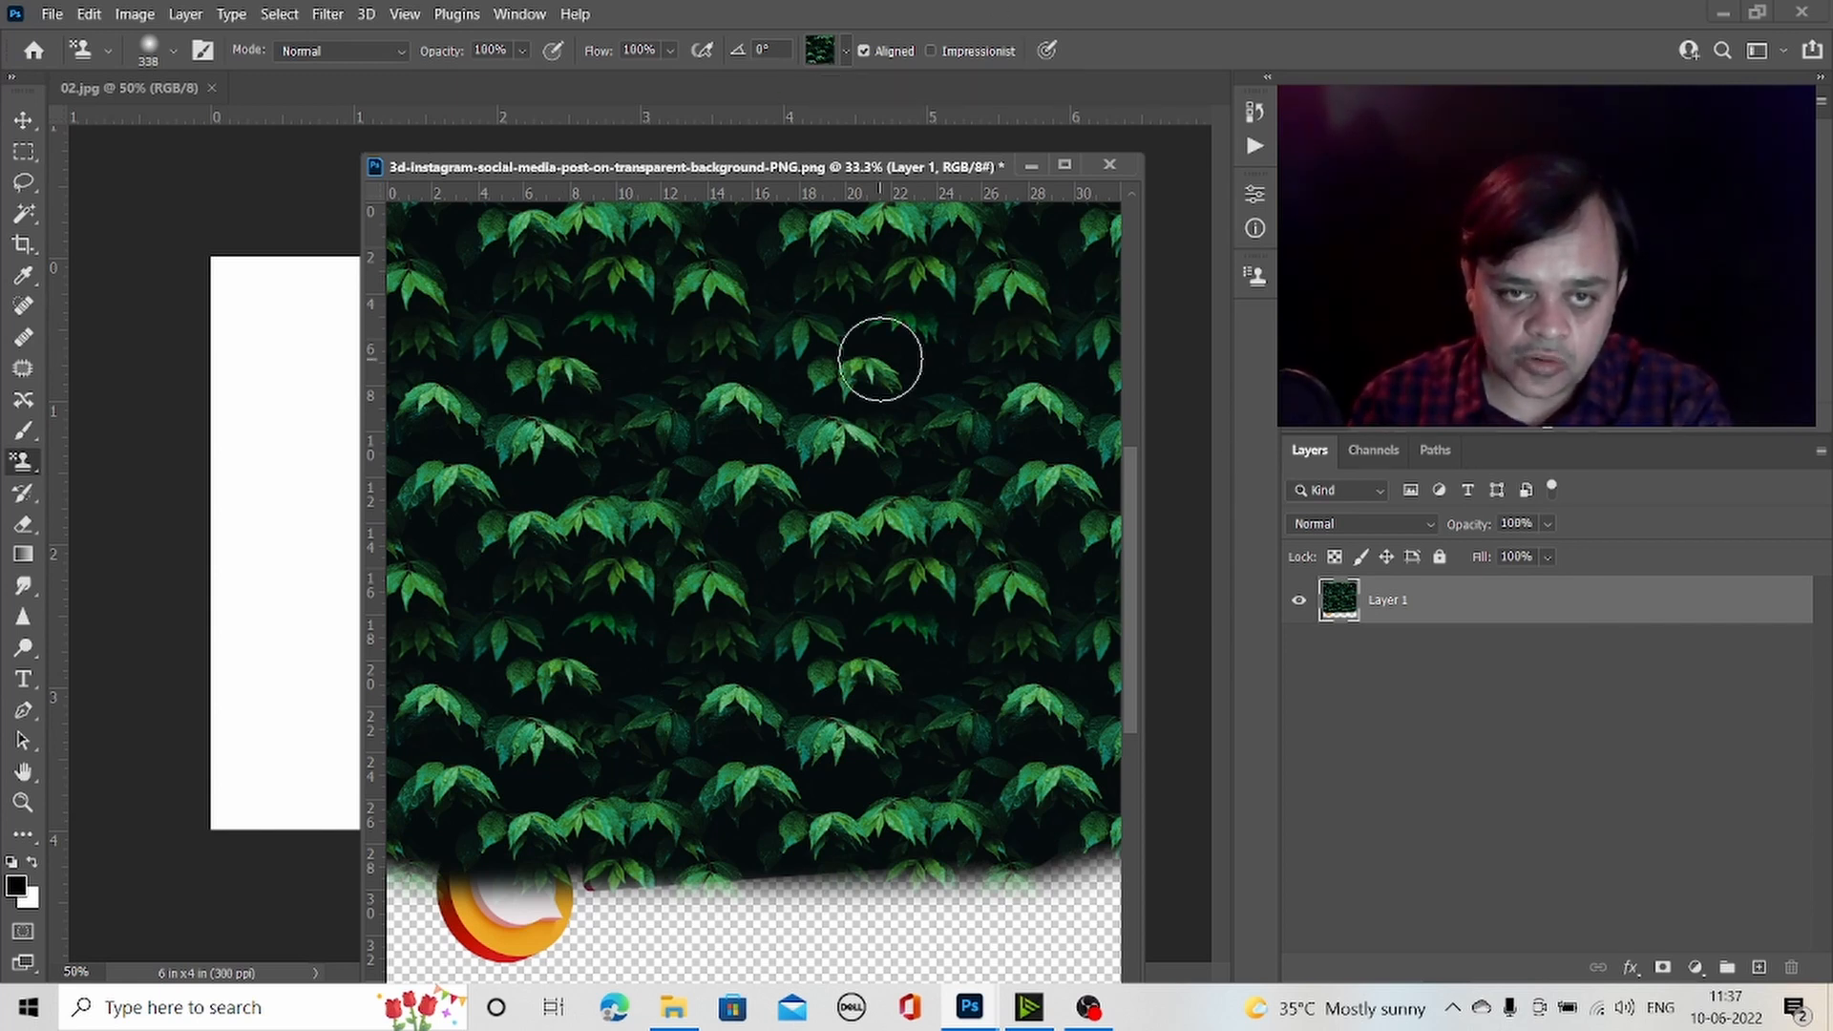
mouse_move(507, 863)
left_mouse_down()
mouse_move(1032, 868)
mouse_move(611, 907)
left_mouse_up()
- Paint the yellow tree pattern from the Trees group over the upper and middle part of the leaf-covered image
left_click(848, 54)
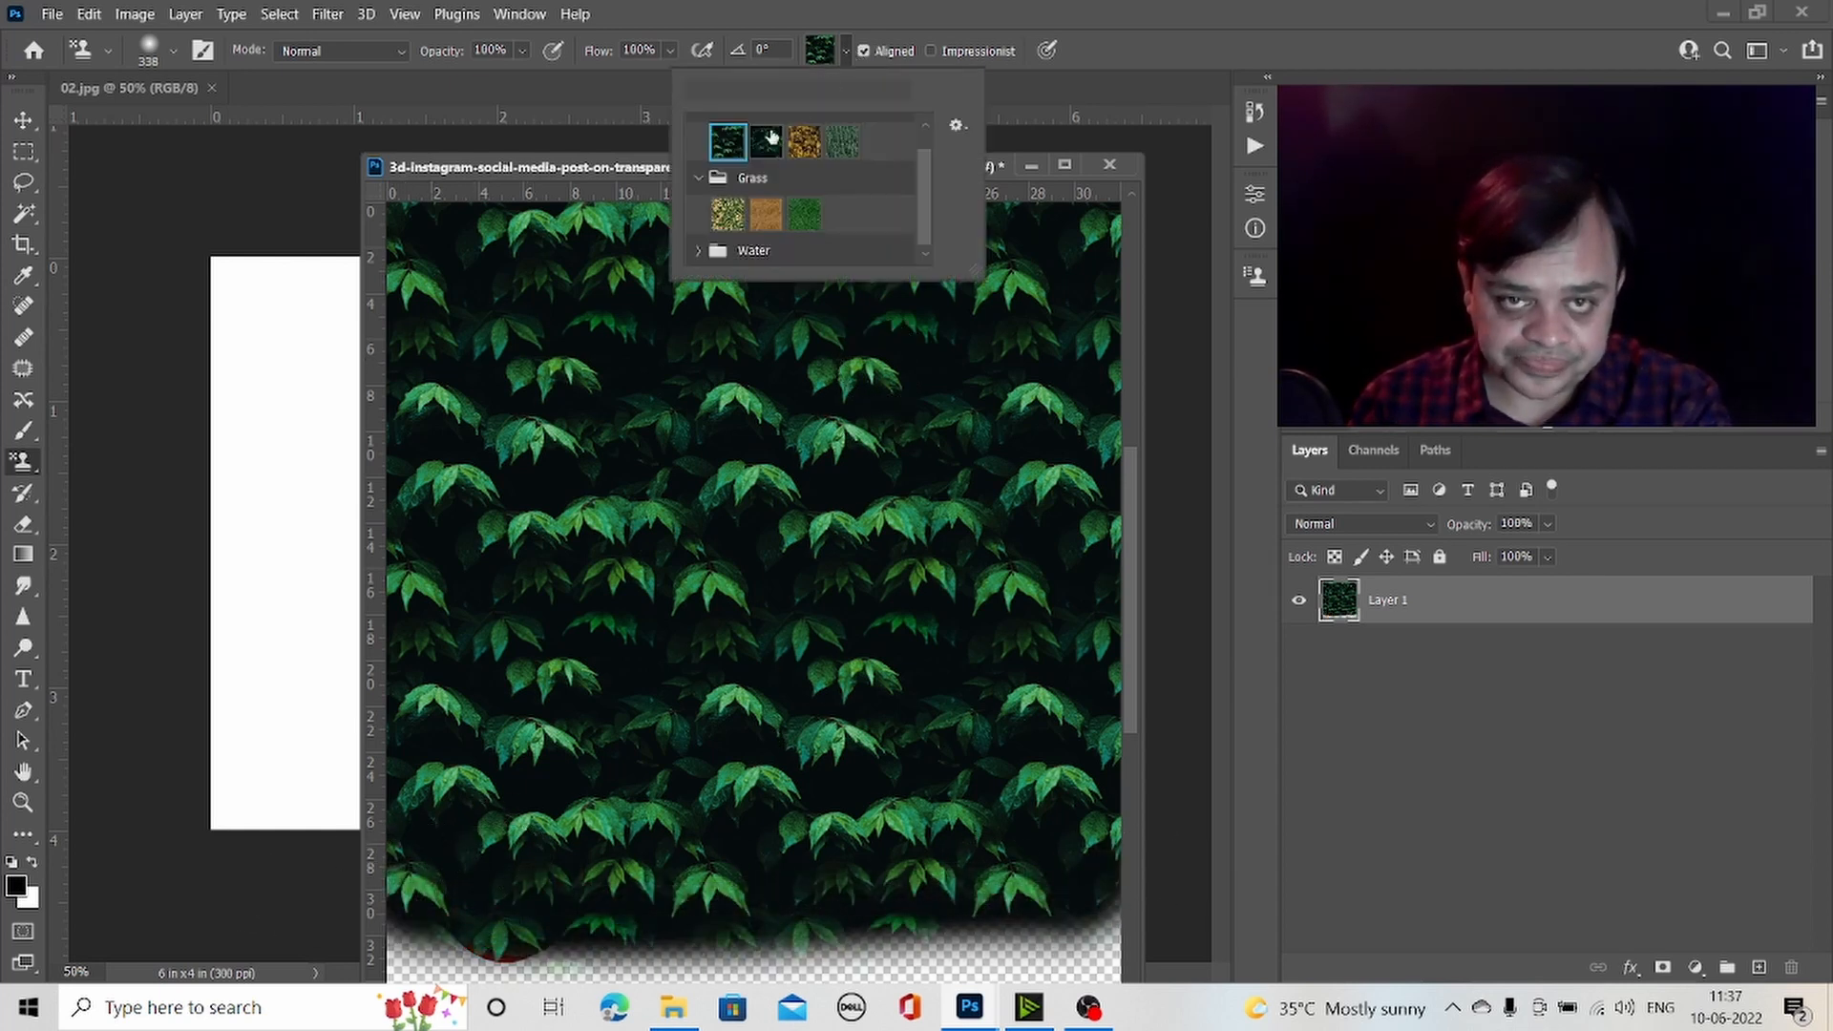
left_click(804, 142)
mouse_move(588, 487)
left_mouse_down()
mouse_move(933, 614)
mouse_move(675, 277)
mouse_move(360, 185)
mouse_move(991, 279)
mouse_move(1105, 226)
mouse_move(1084, 347)
mouse_move(933, 287)
mouse_move(945, 168)
left_mouse_up()
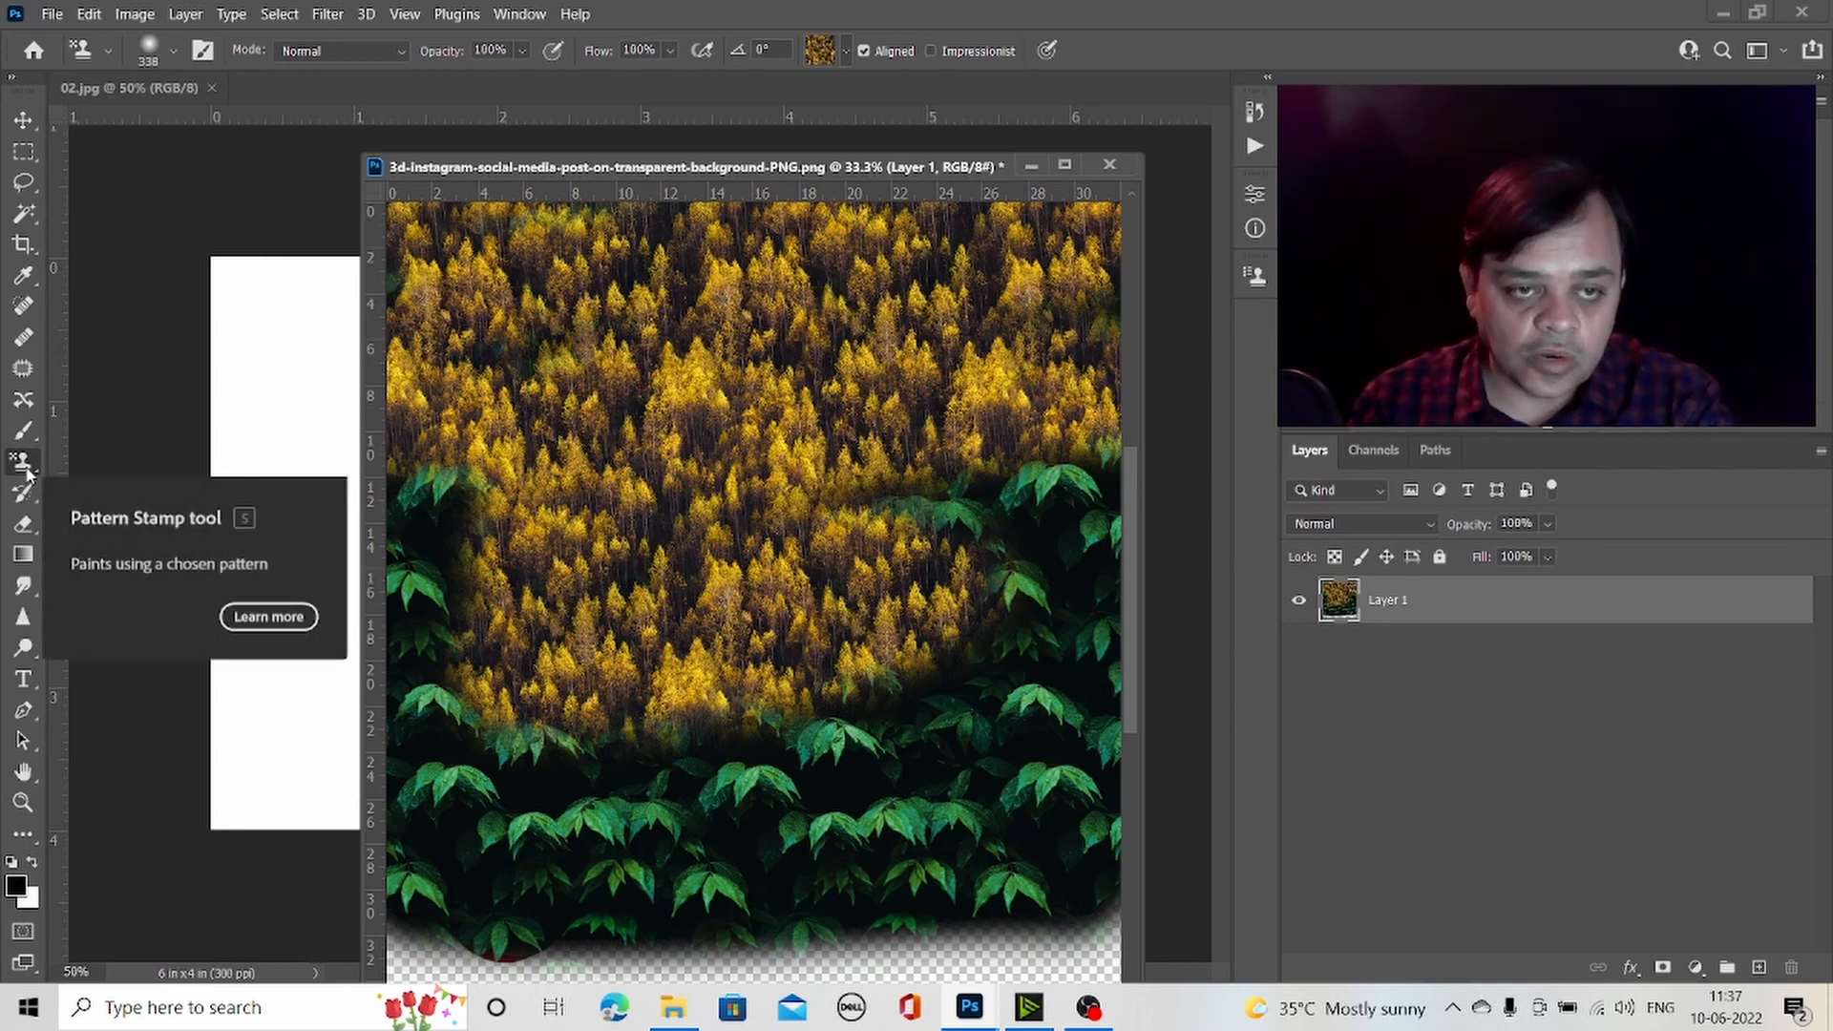
- Close the social media PNG without saving and fill the 02.jpg canvas with a pink-to-purple linear gradient from lower right to upper left
left_click(1109, 166)
left_click(983, 391)
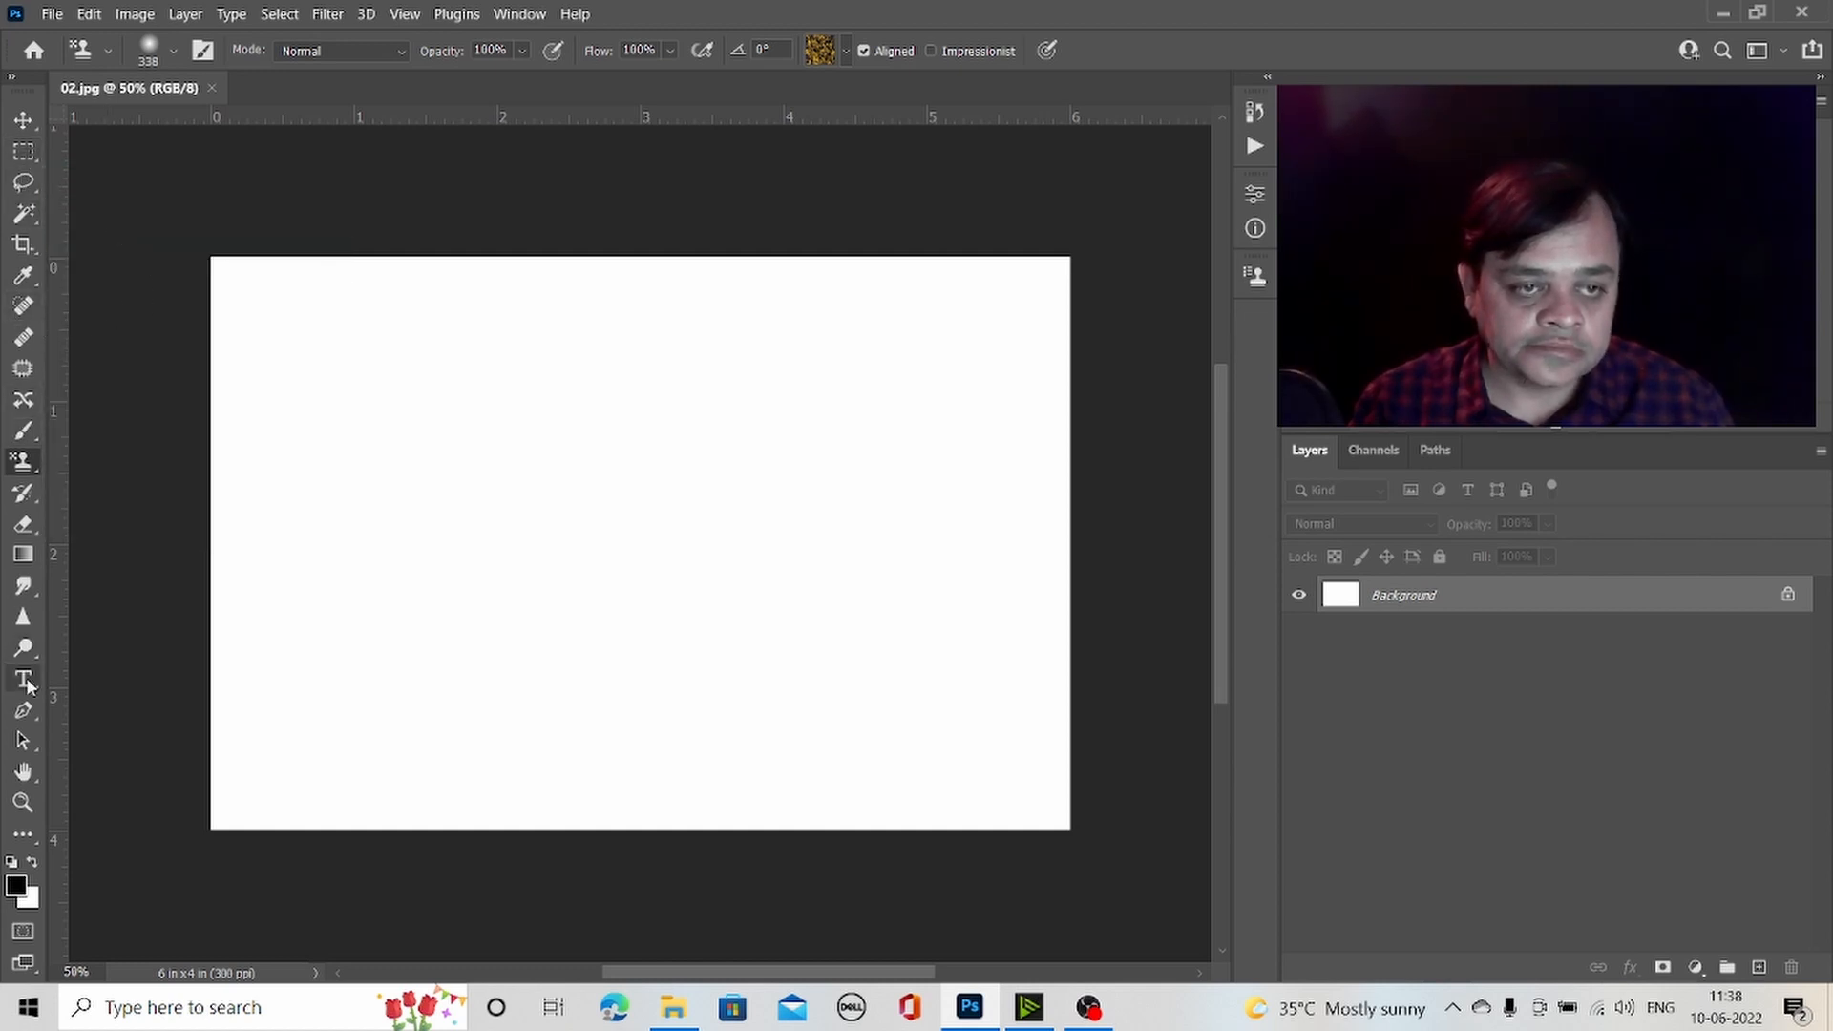
left_click(23, 554)
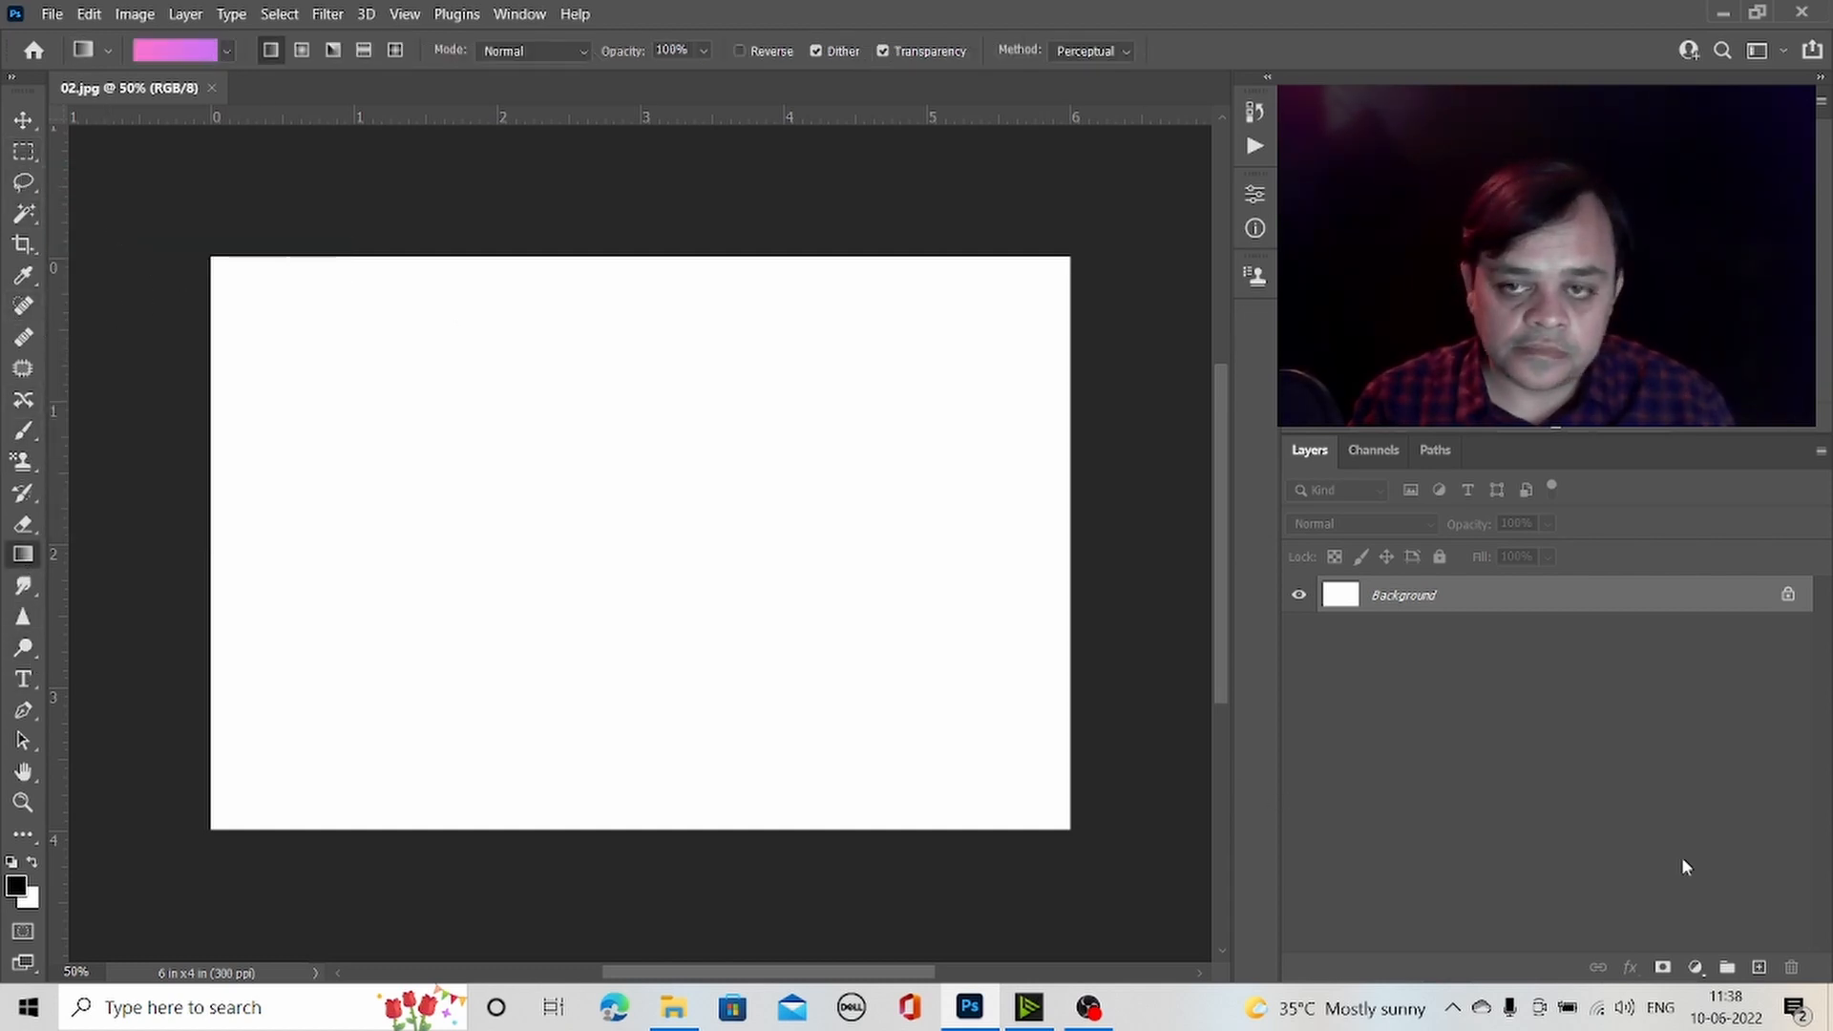
left_click_drag(1085, 842, 124, 200)
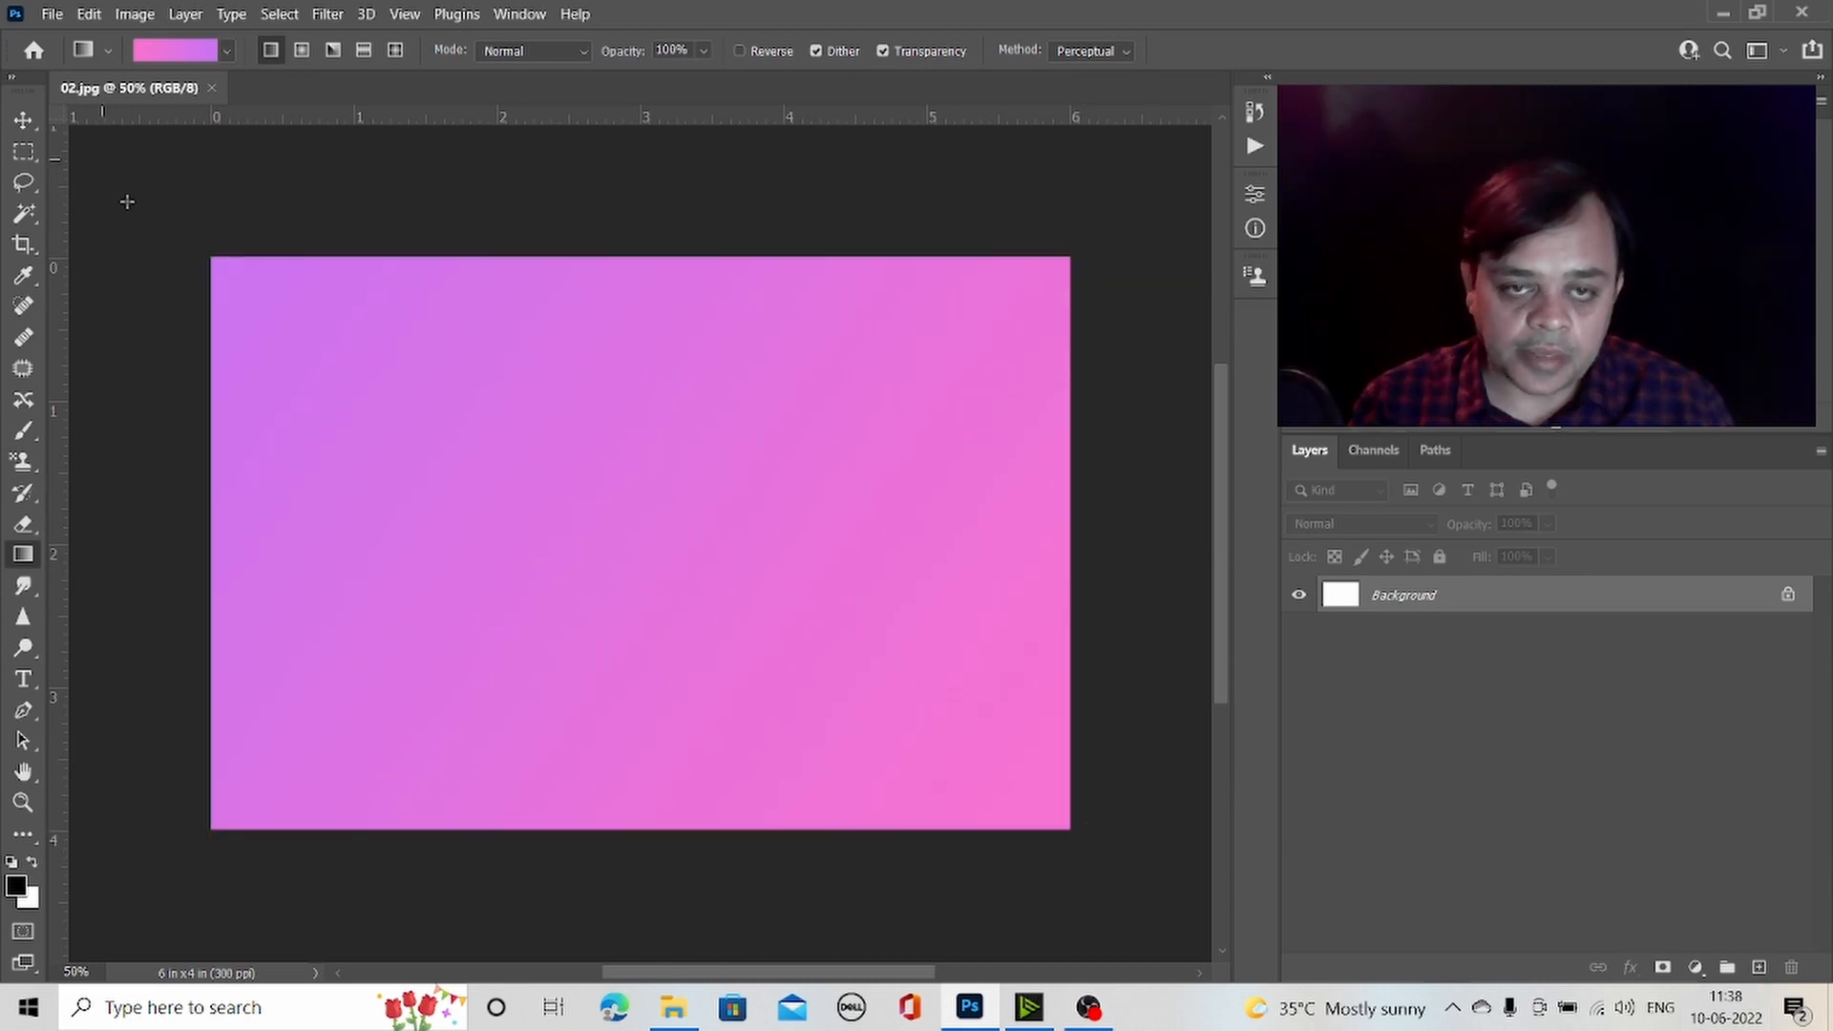
- Draw a circular selection about 2.1 inches across near the middle of the gradient canvas and add a new layer
left_click(32, 155)
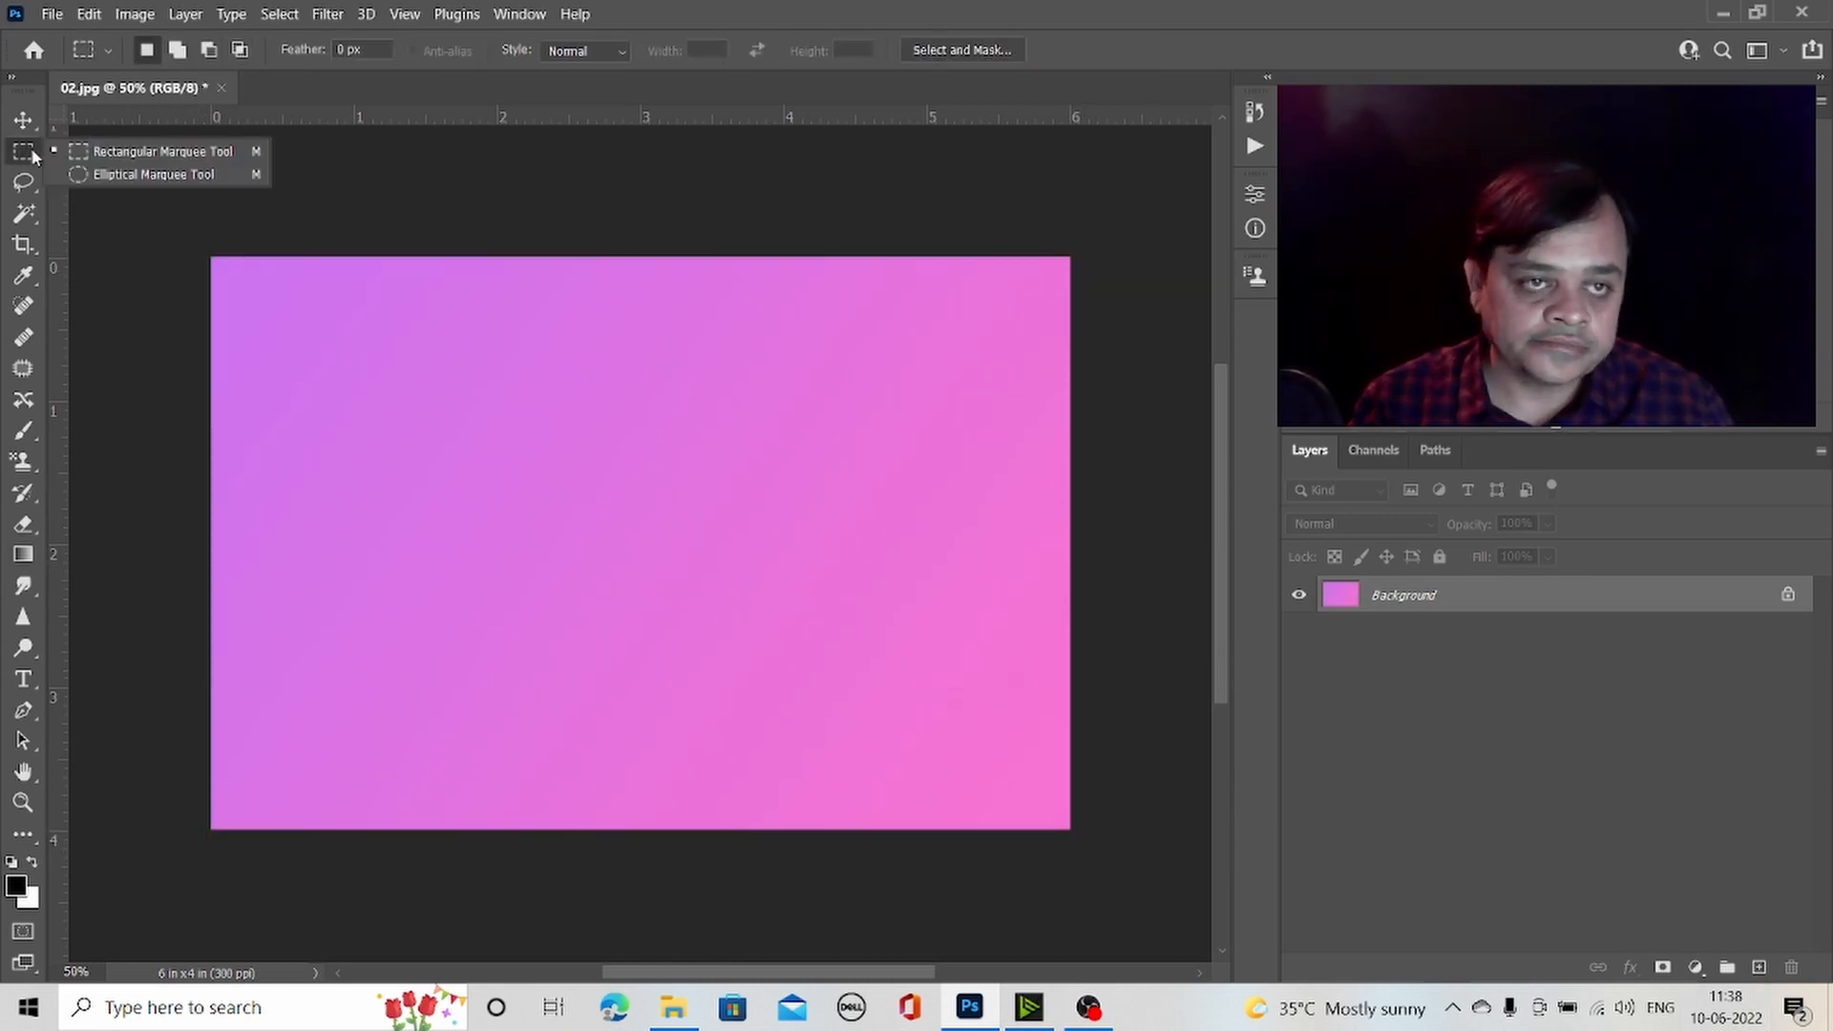
left_click(83, 175)
left_click_drag(464, 383, 855, 673)
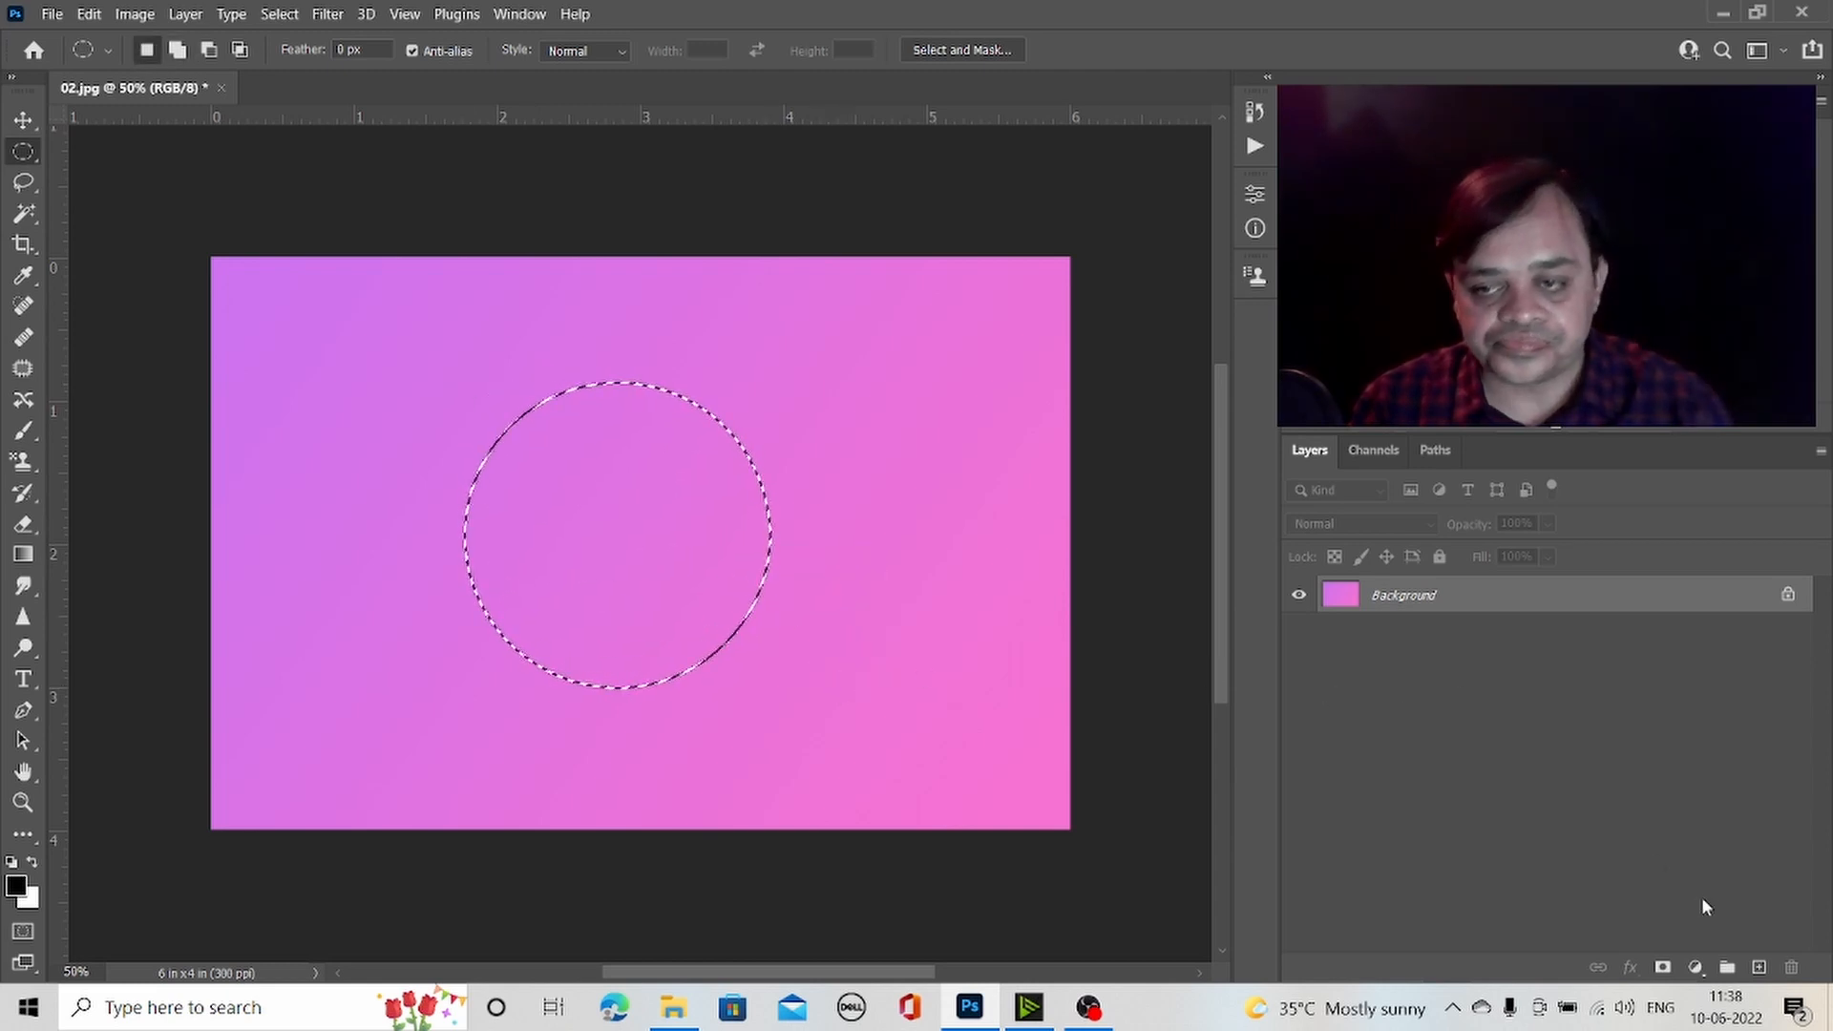
left_click(1759, 967)
- Fill the circular selection with a light blue linear gradient from the Blues group, running lower right to upper left, and deselect
left_click(23, 561)
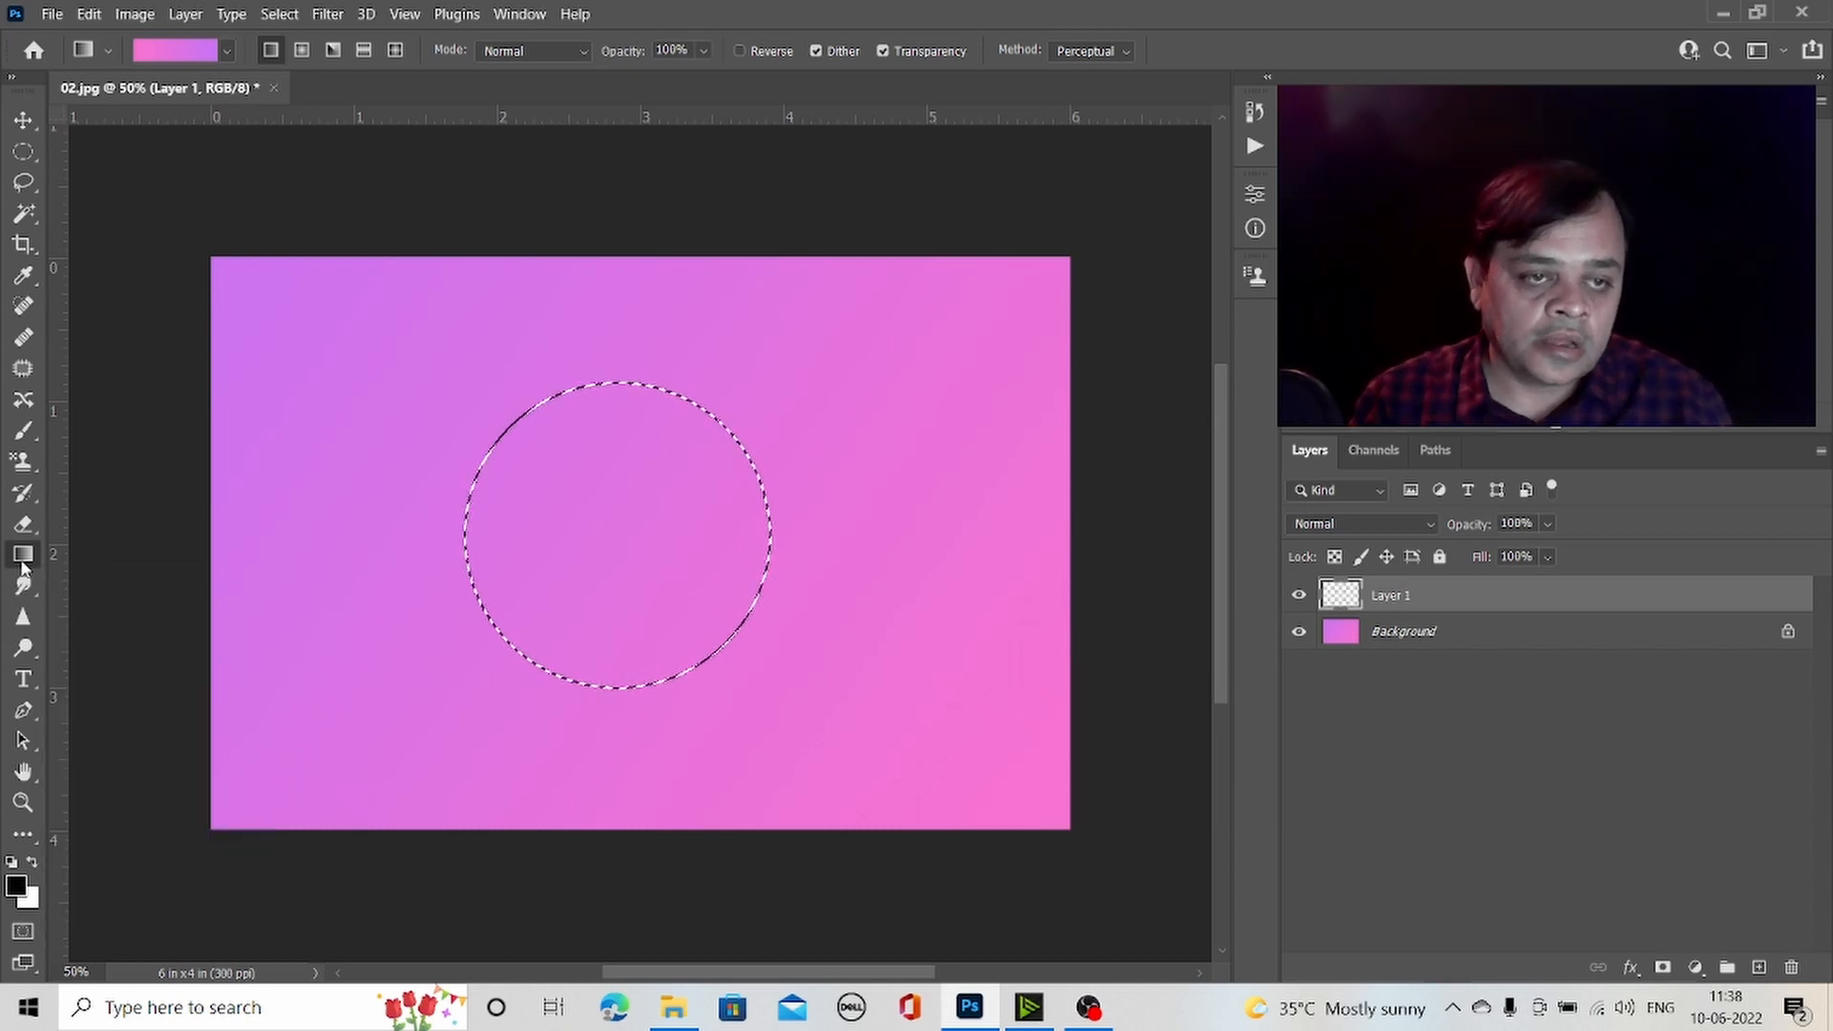
left_click(227, 50)
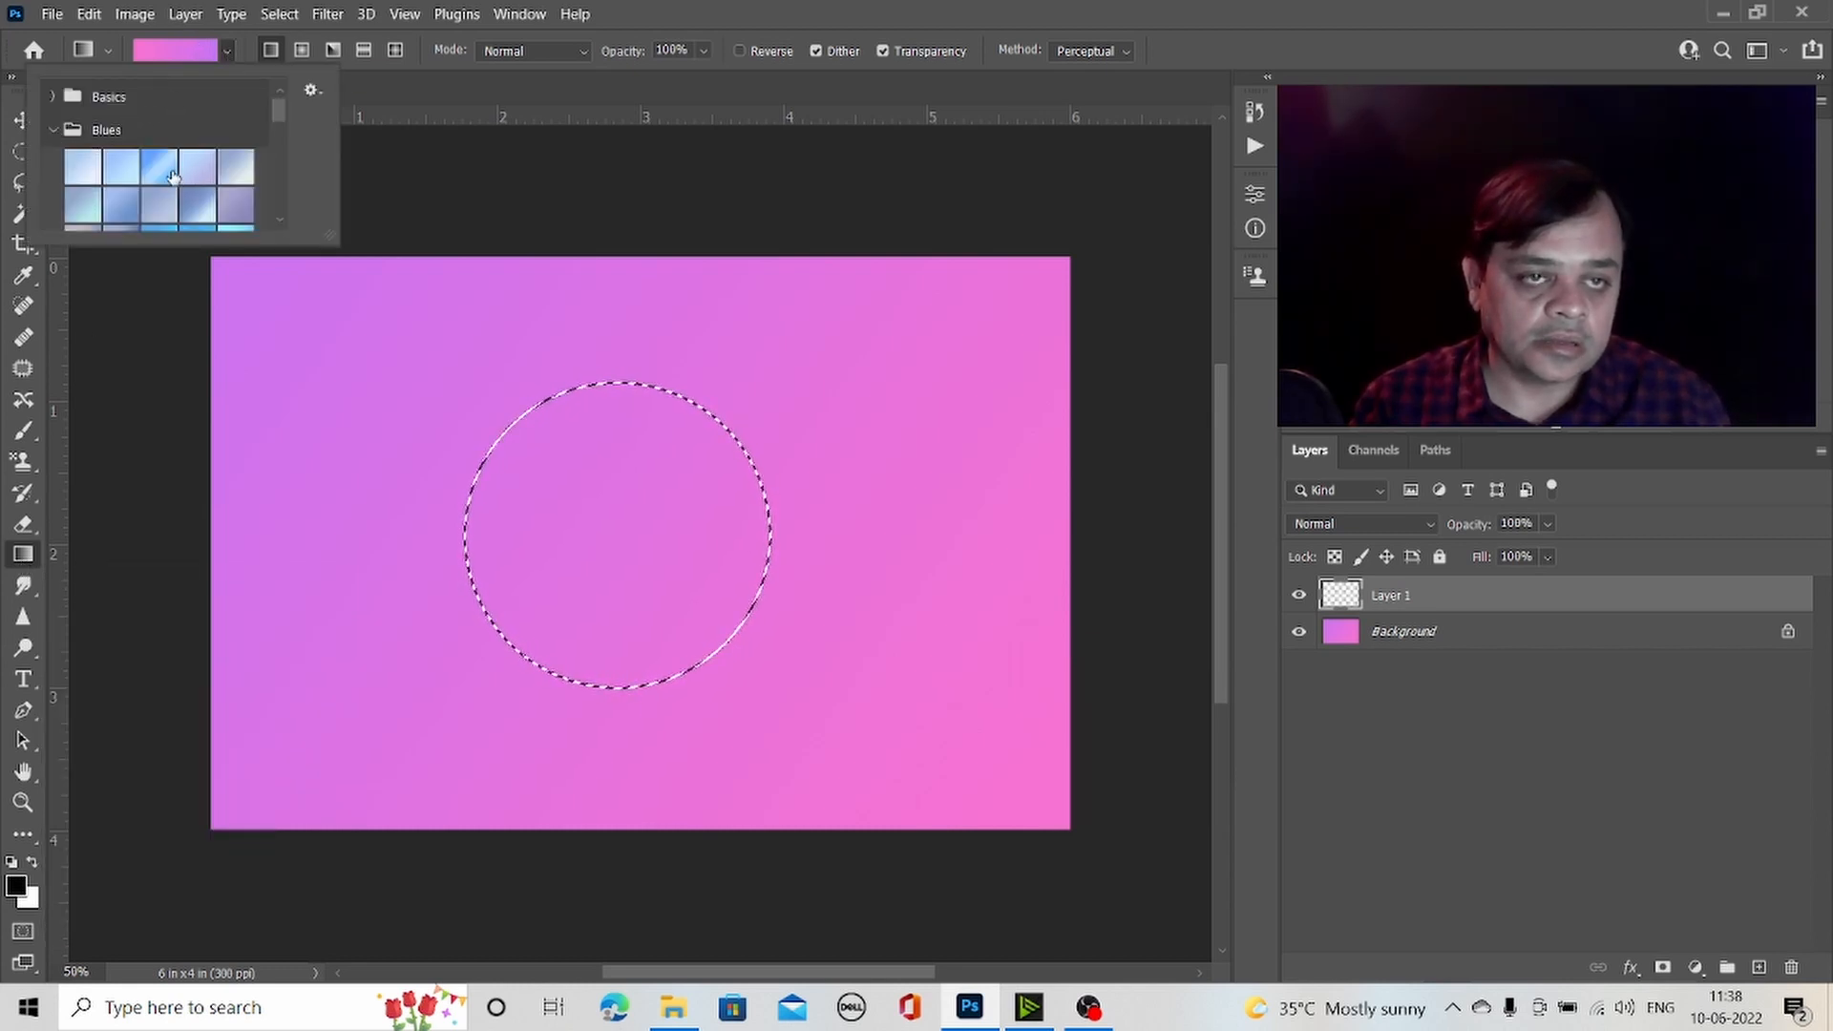
left_click(197, 168)
left_click_drag(807, 657, 323, 356)
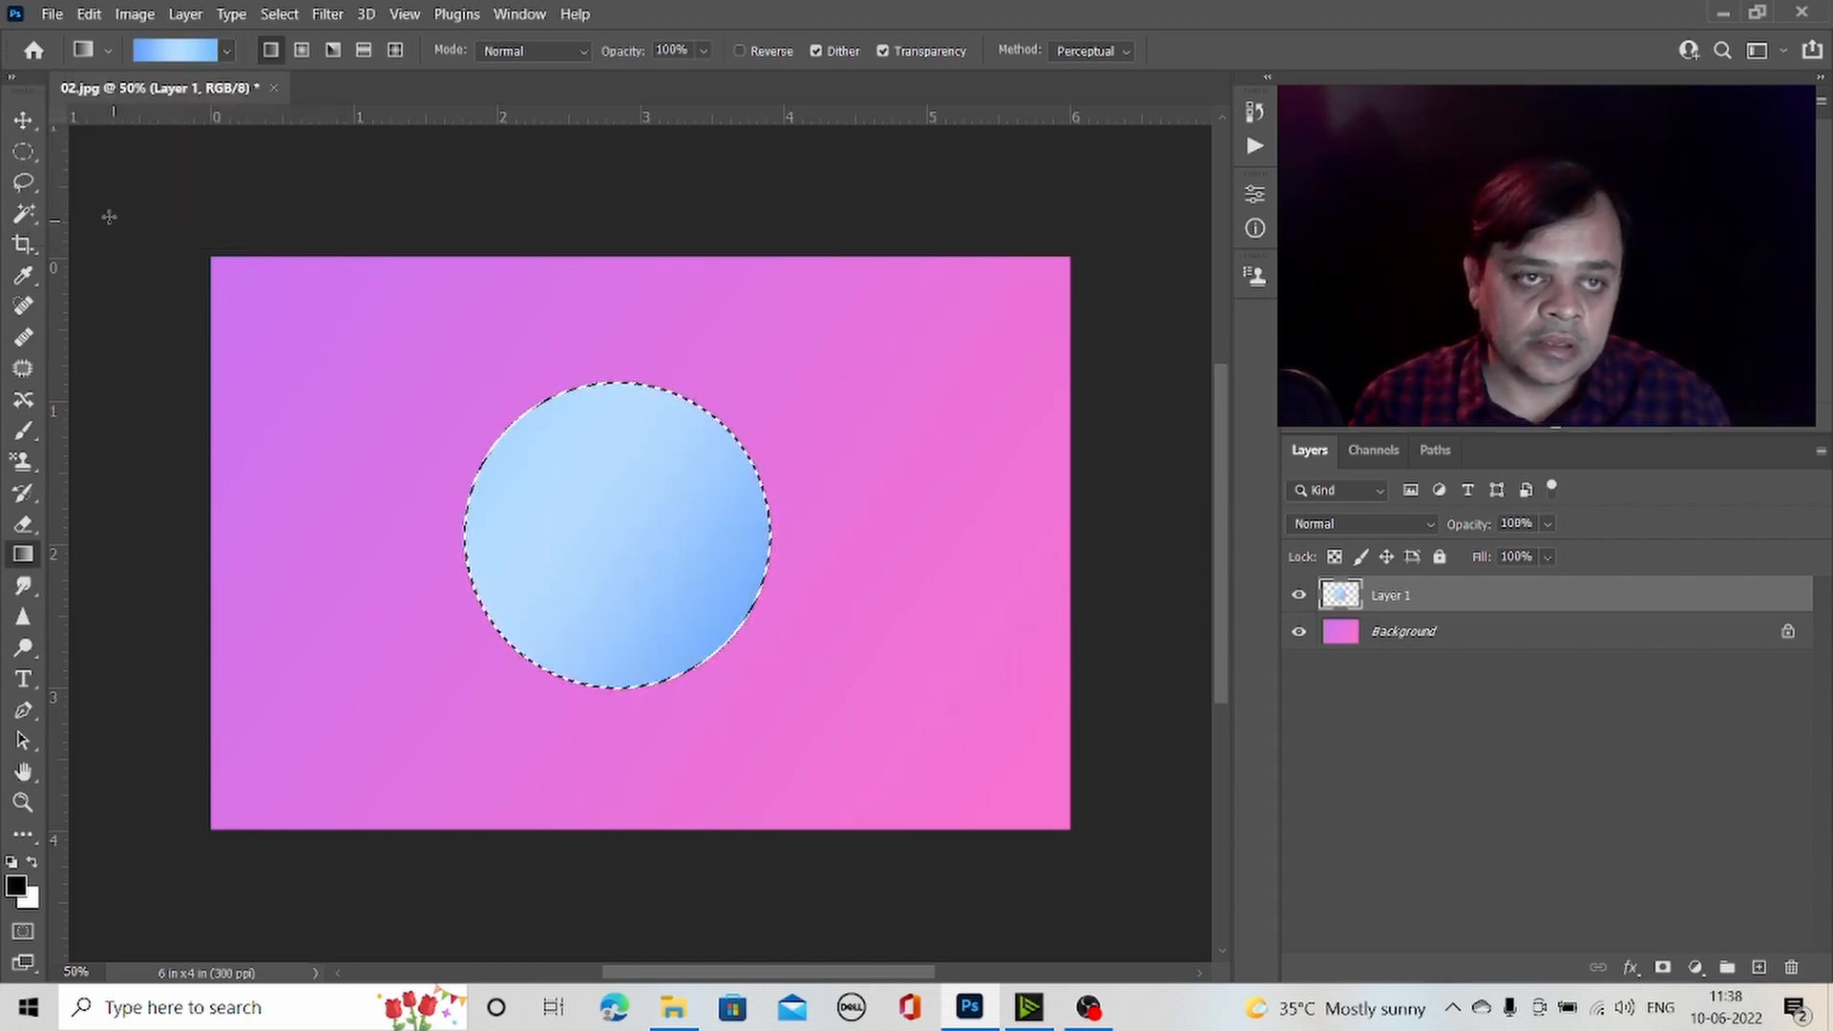
key("m")
key("ctrl+d")
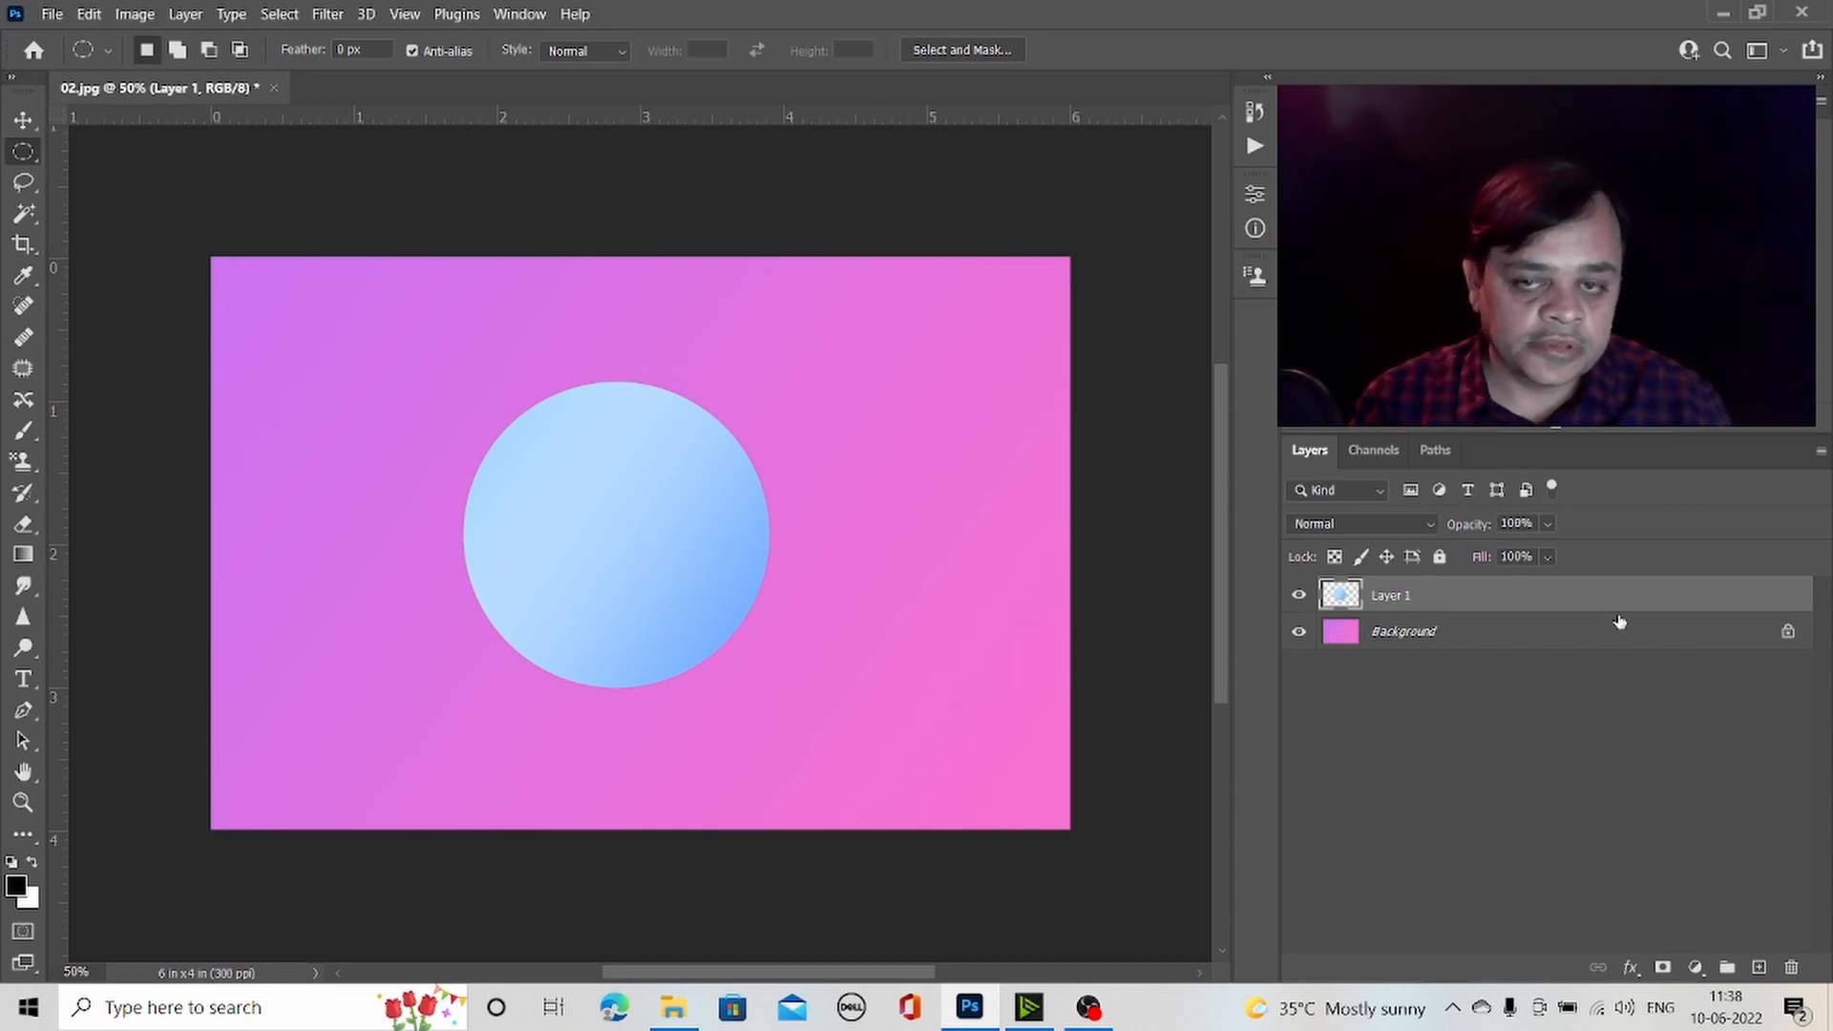
- Flatten the image and unlock the Background layer for erasing
left_click(1819, 451)
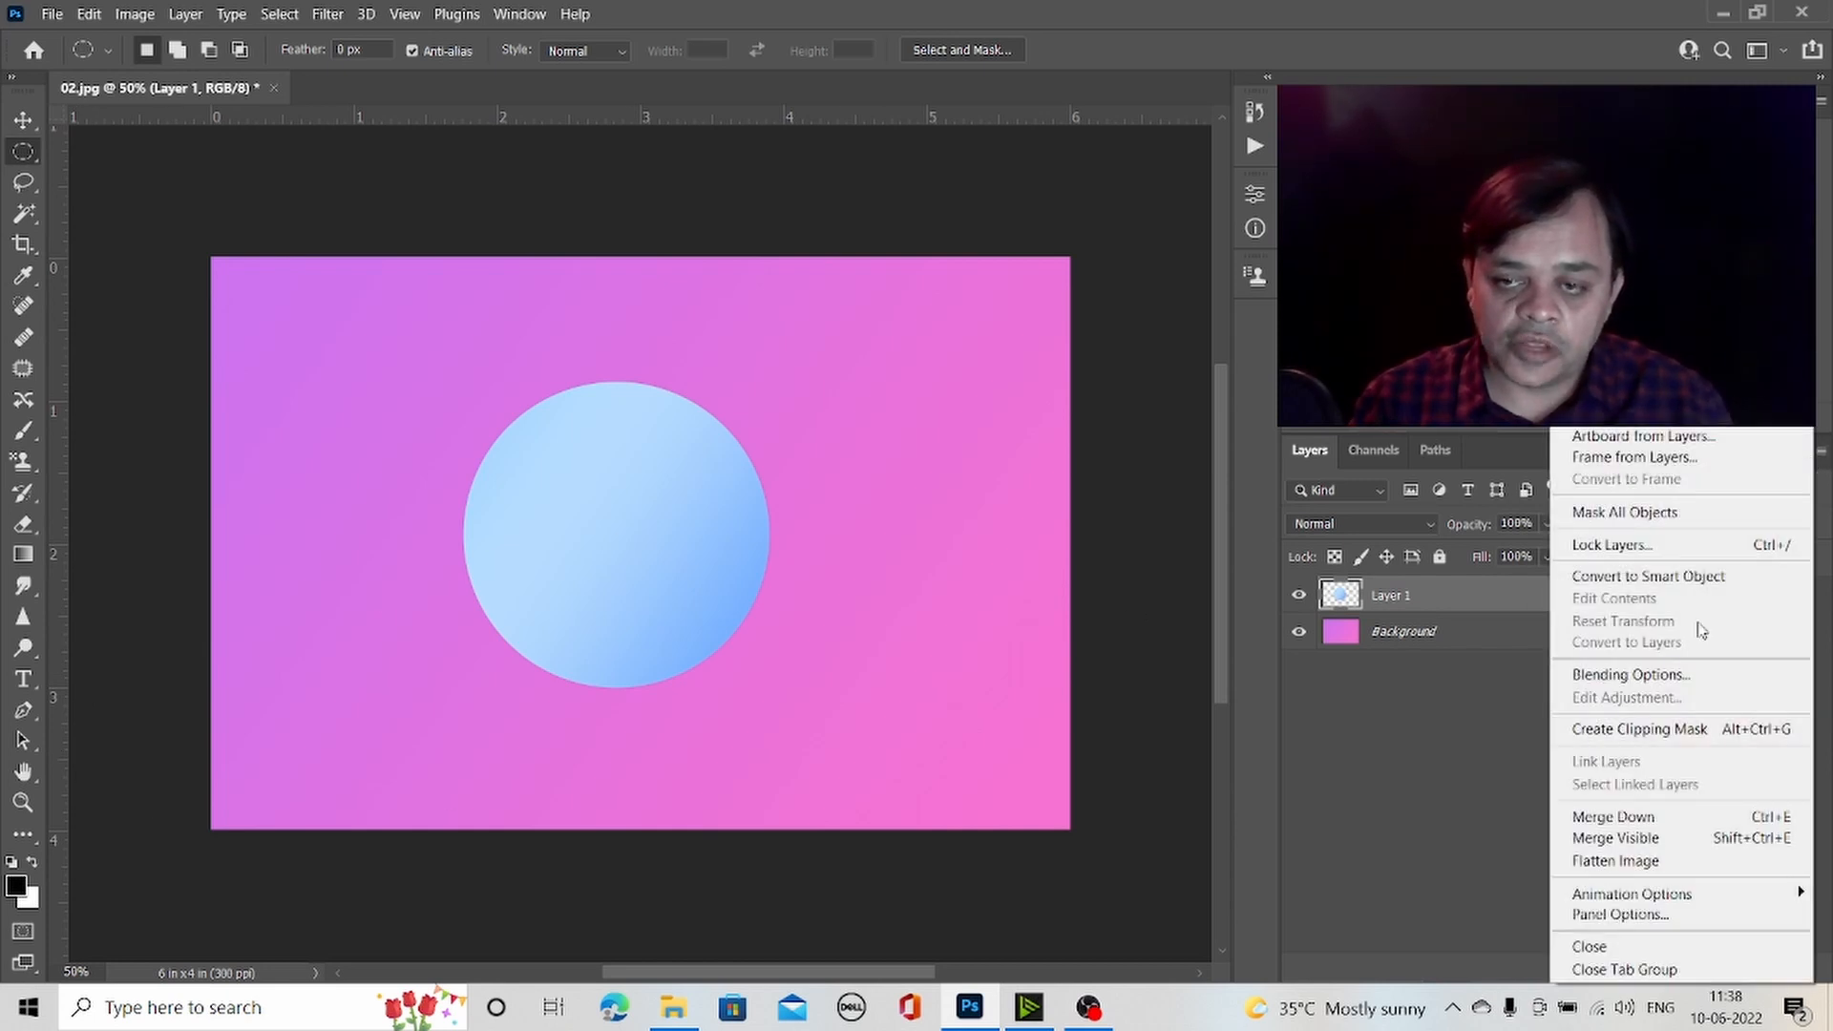
left_click(1666, 864)
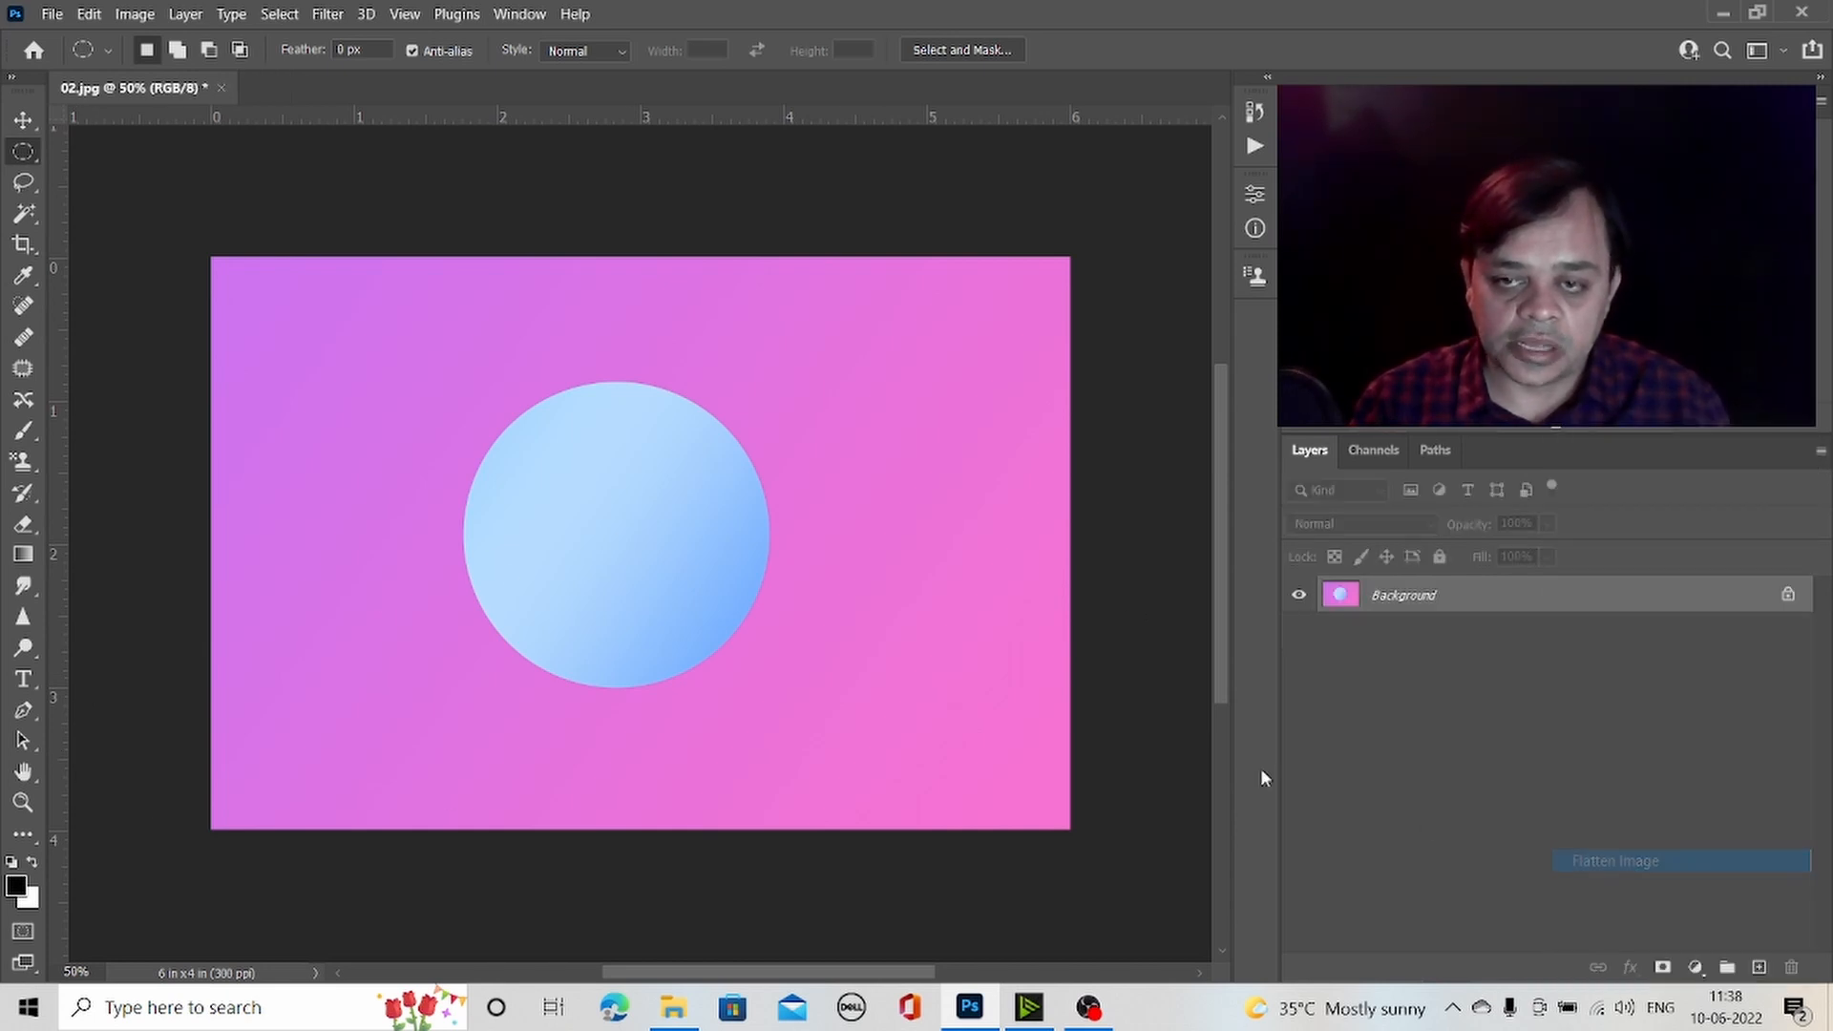
left_click(23, 525)
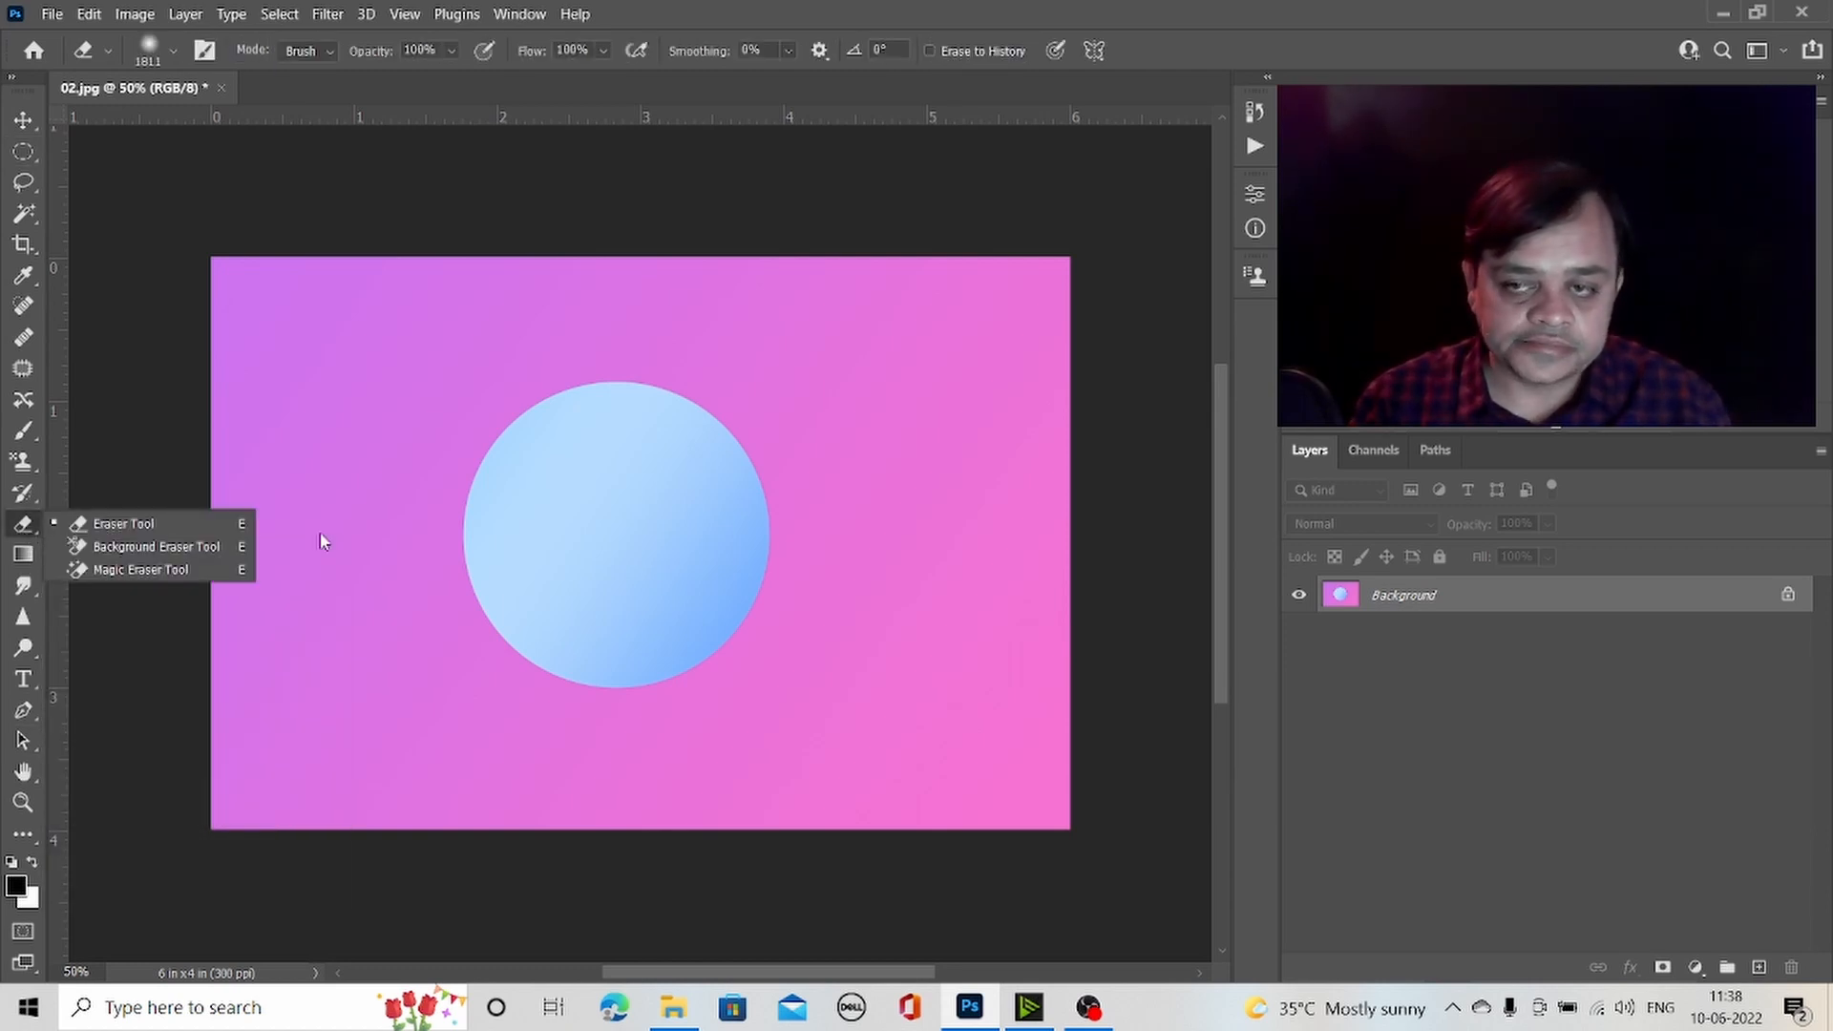
left_click(1805, 611)
left_click(1788, 595)
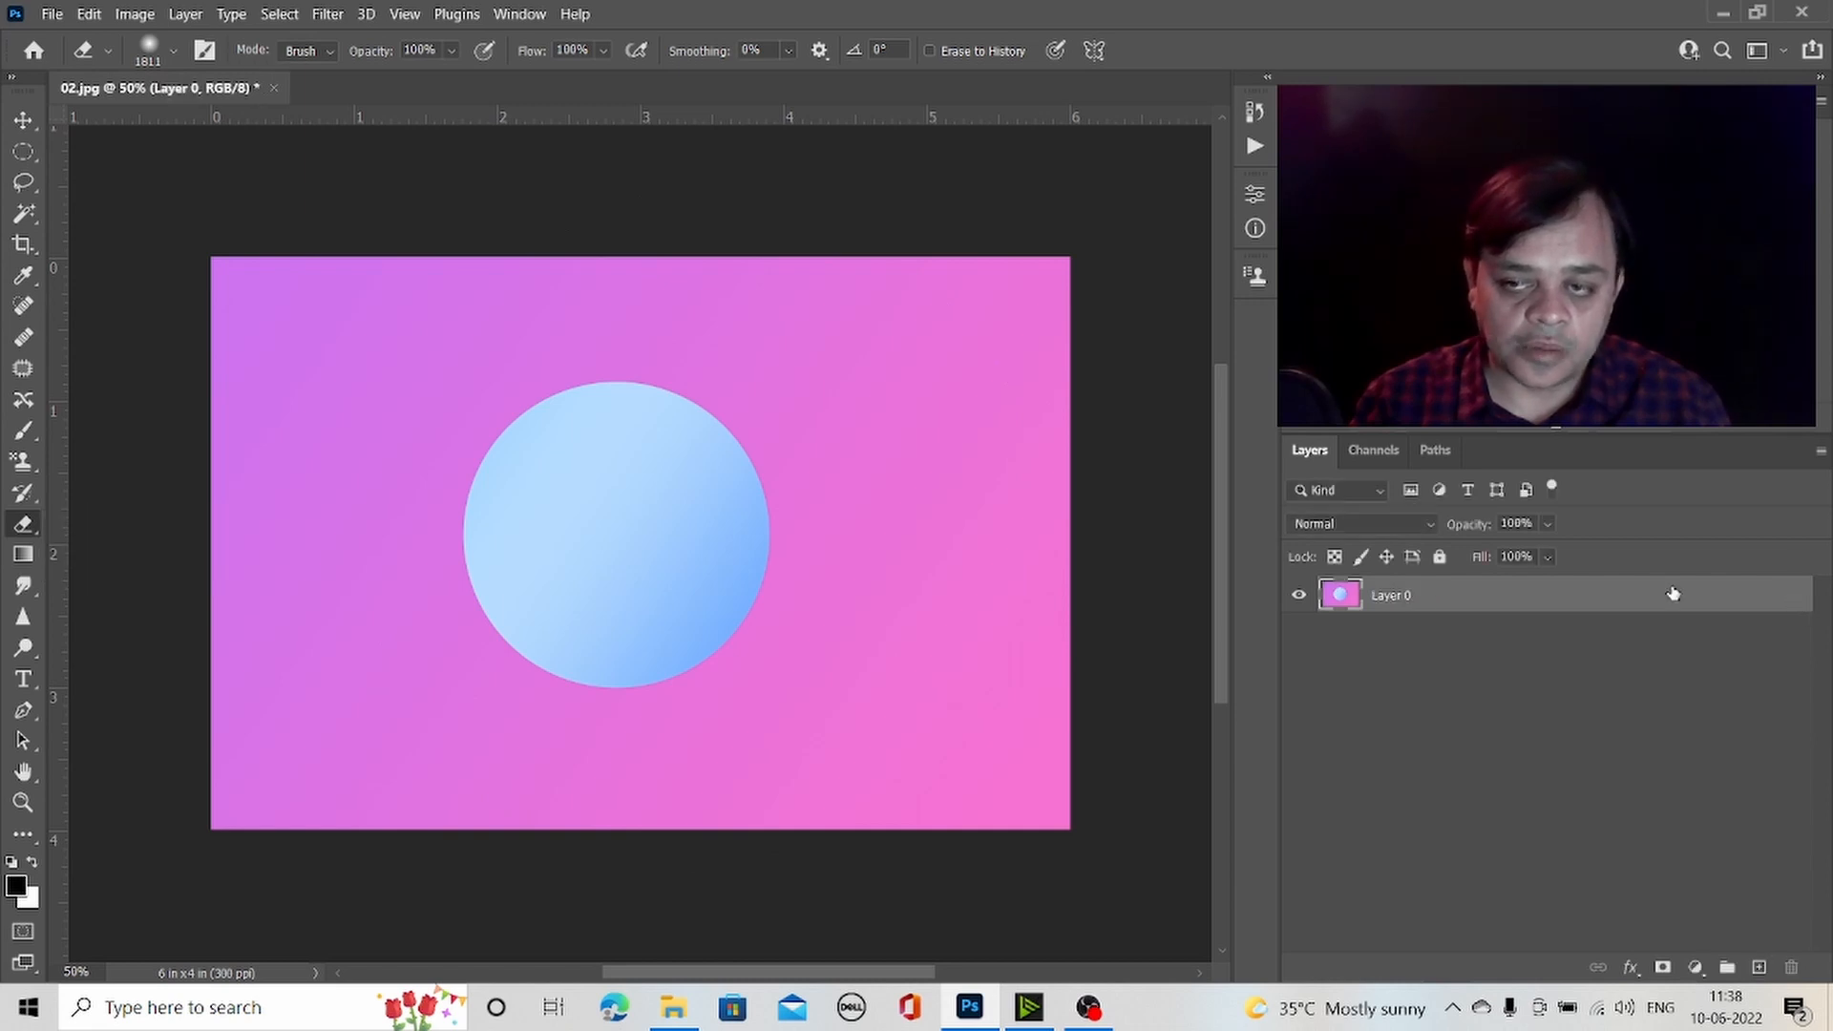
- Try erasing a wide diagonal band across the circle's upper part with the 187 px Soft Round Eraser, and undo it
right_click(760, 476)
left_click(984, 538)
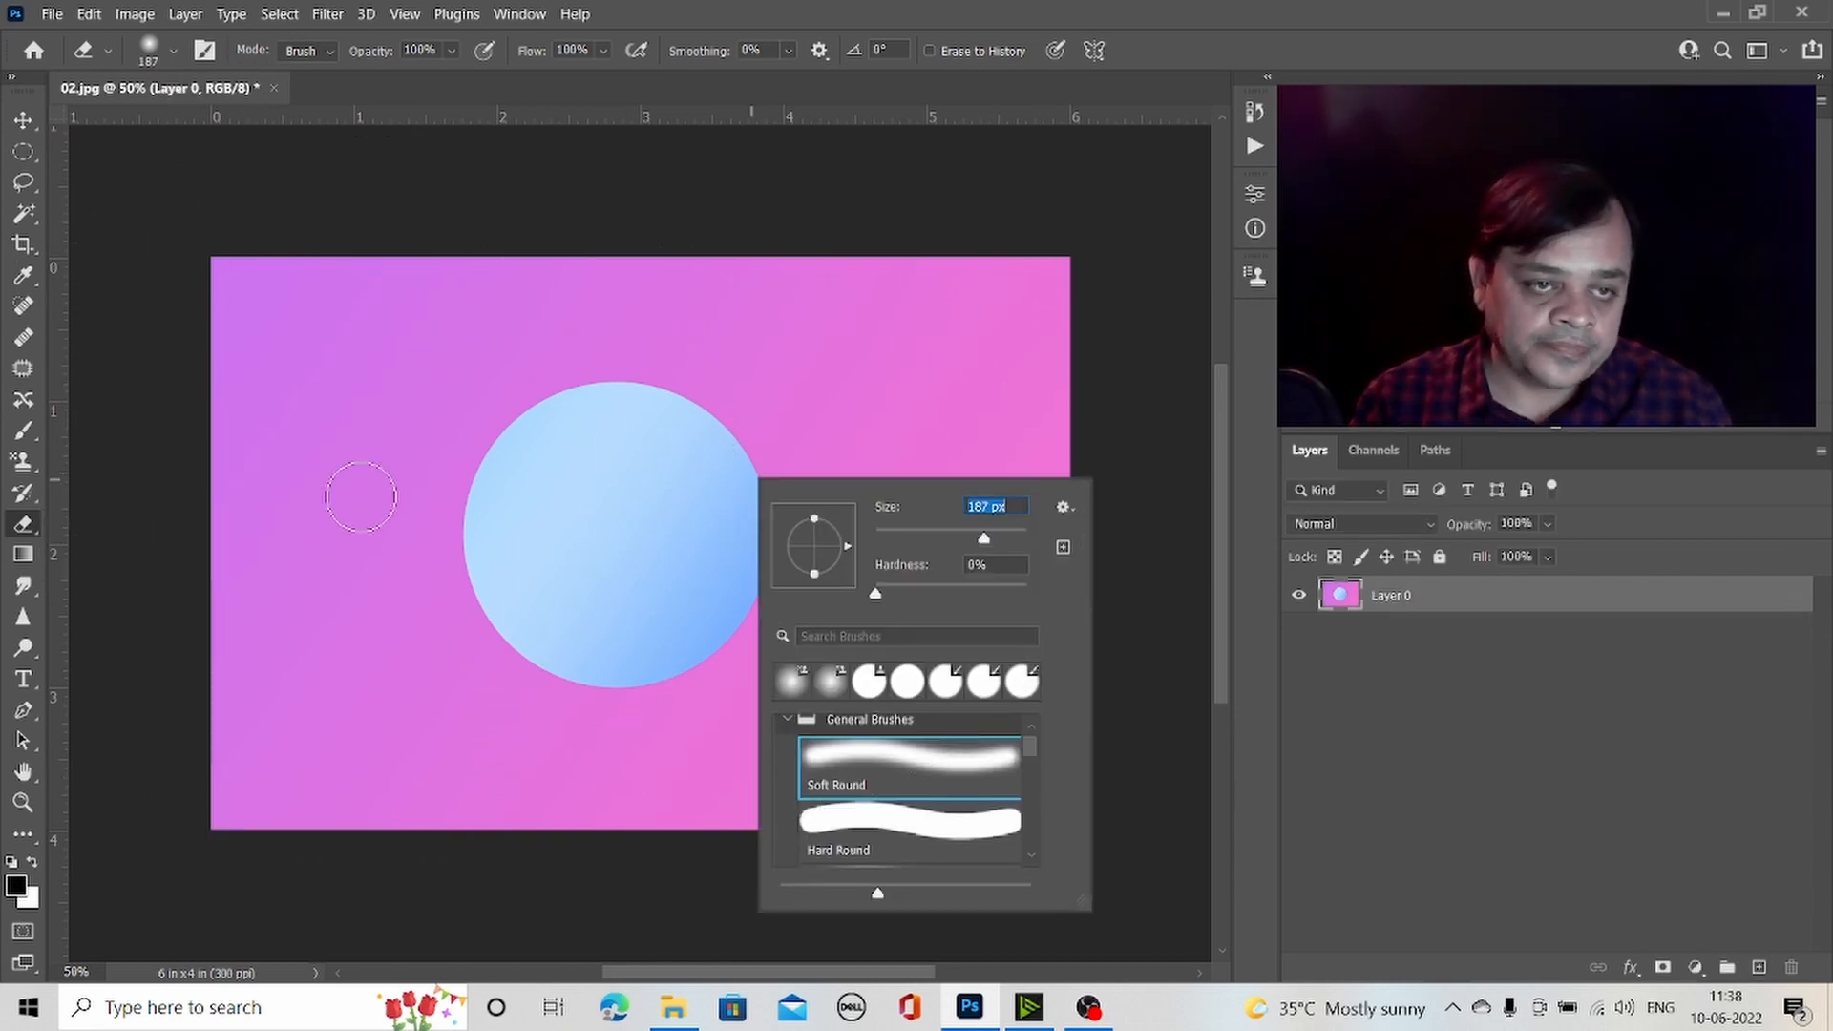
mouse_move(525, 459)
left_mouse_down()
mouse_move(386, 485)
mouse_move(802, 378)
left_mouse_up()
mouse_move(302, 482)
left_mouse_down()
mouse_move(338, 499)
mouse_move(316, 494)
mouse_move(479, 403)
left_mouse_up()
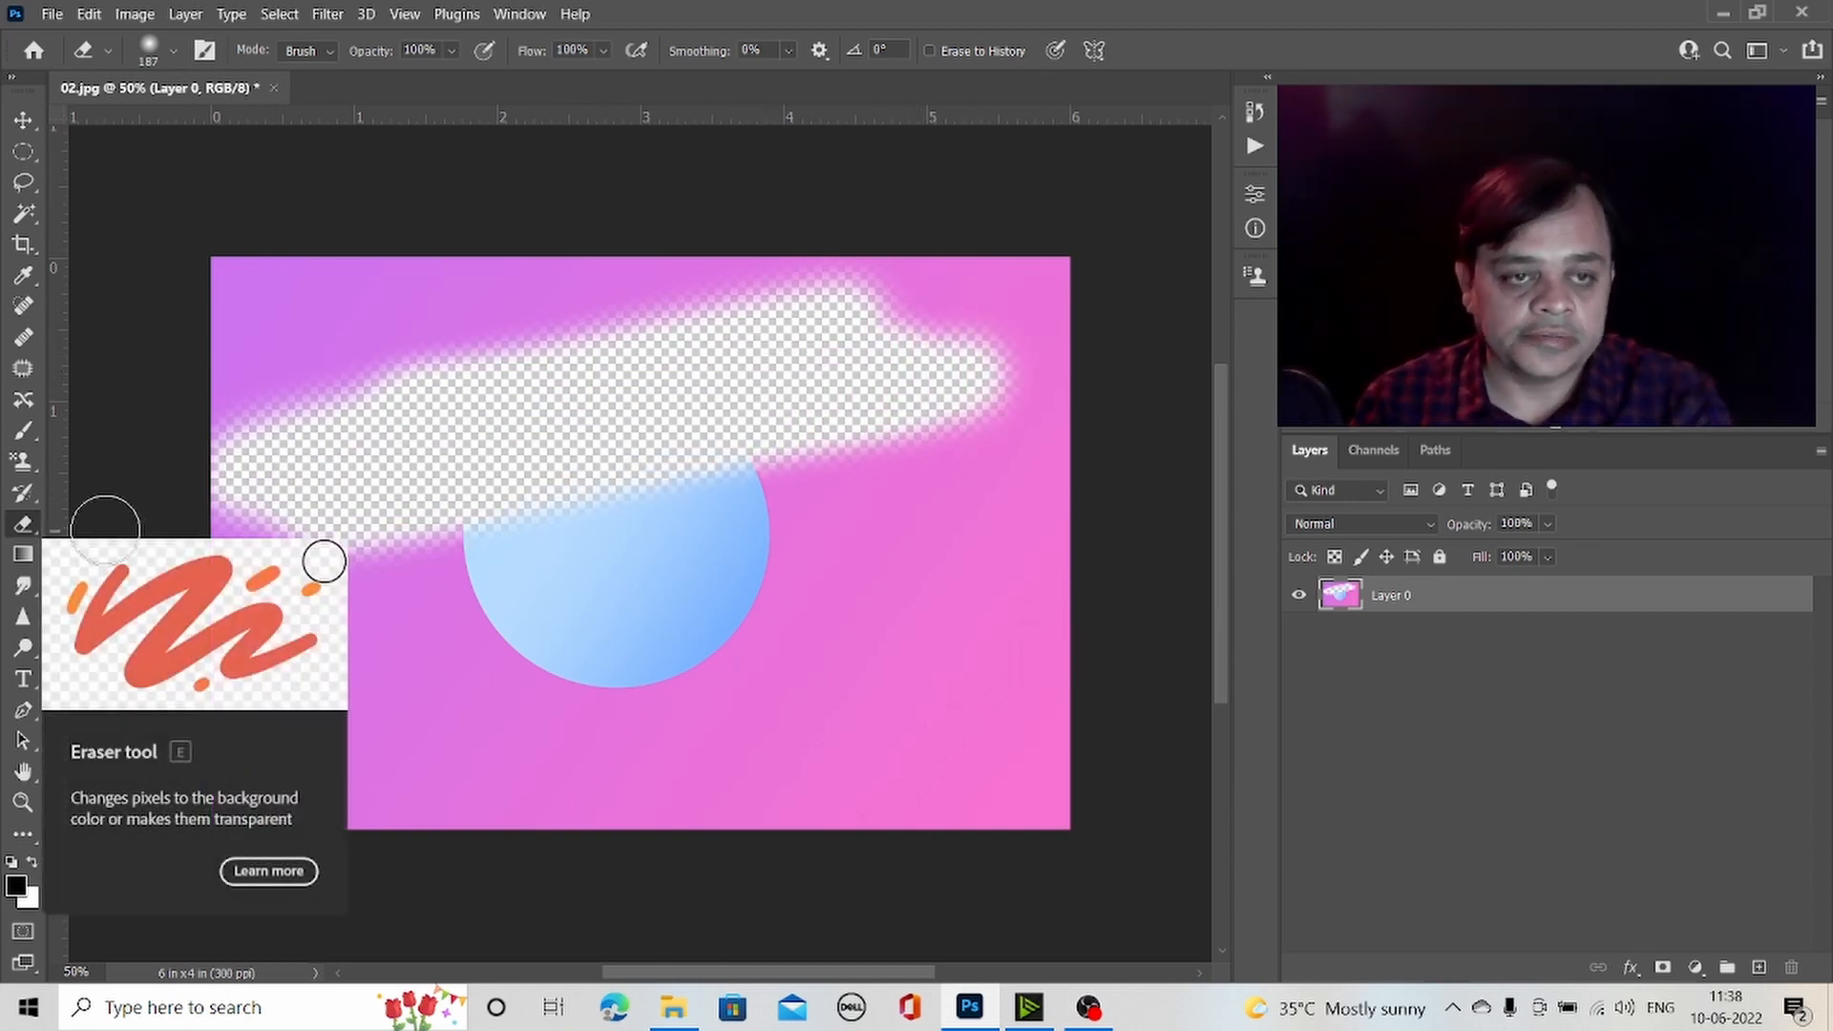
key("ctrl+z")
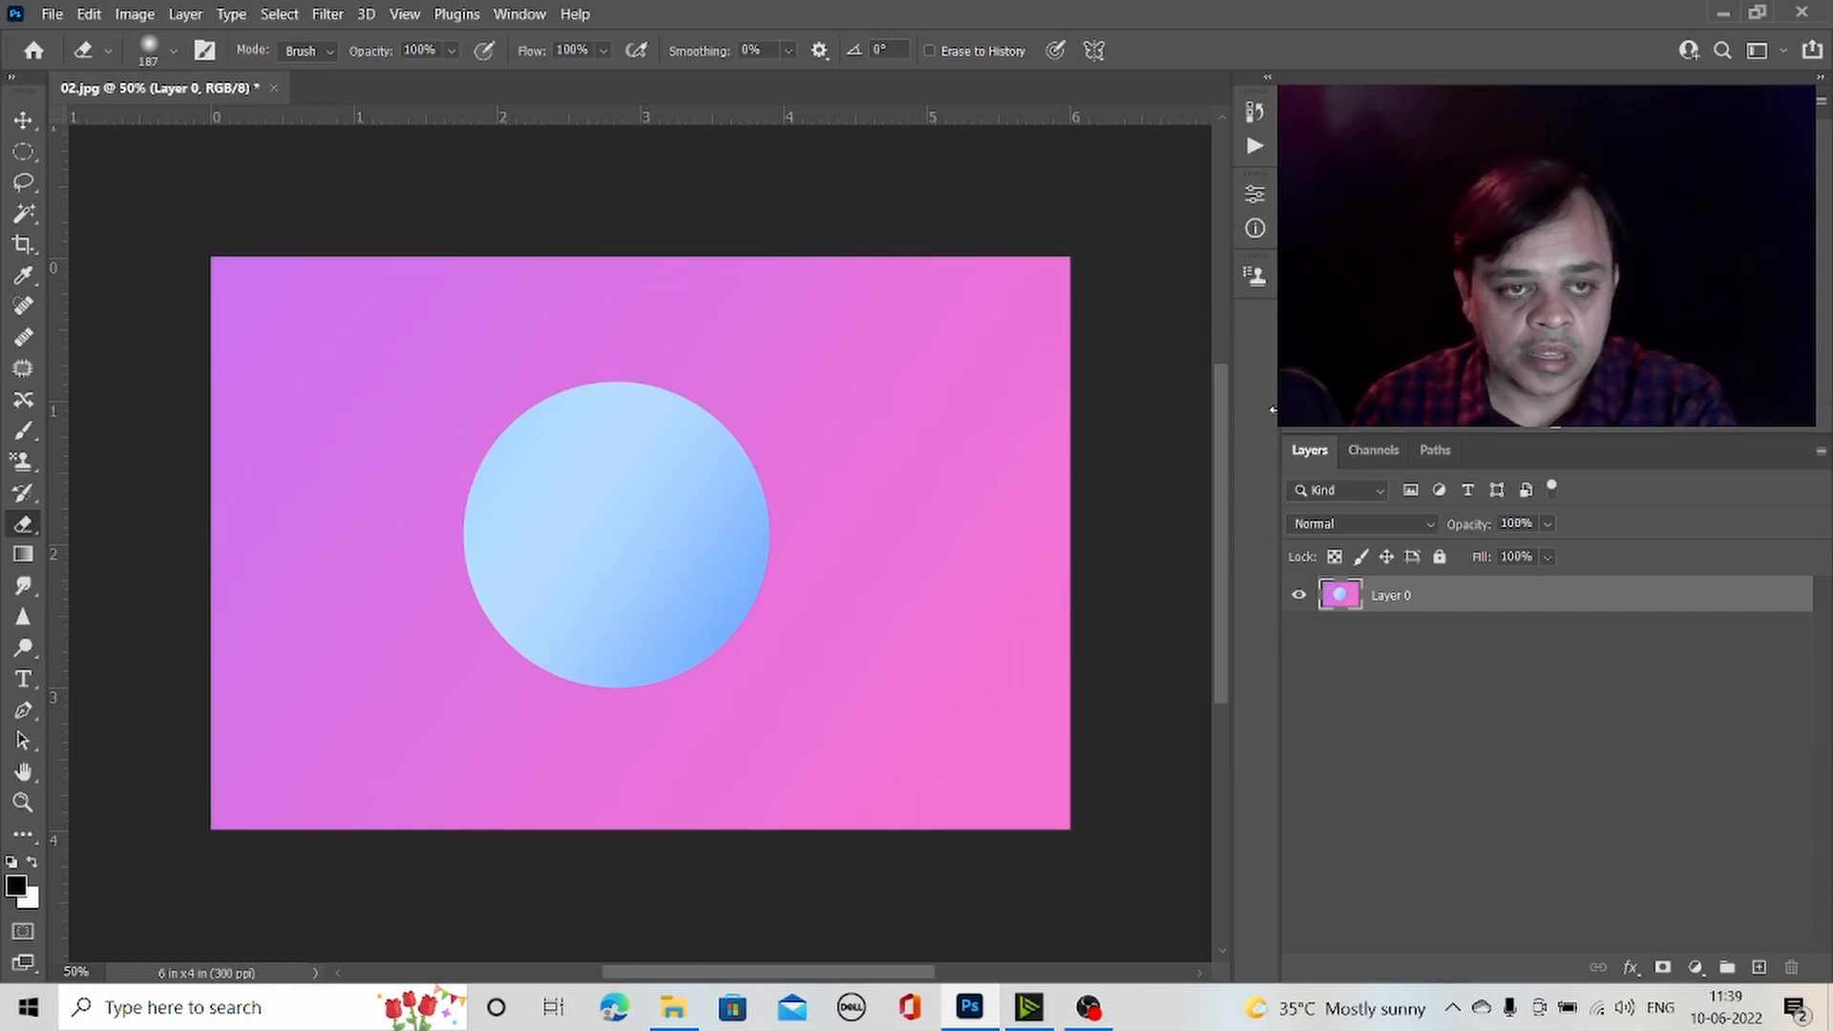
- Erase a ring of background around the blue circle with the 192 px Background Eraser, using Sampling: Once for the strokes along its edge
right_click(31, 524)
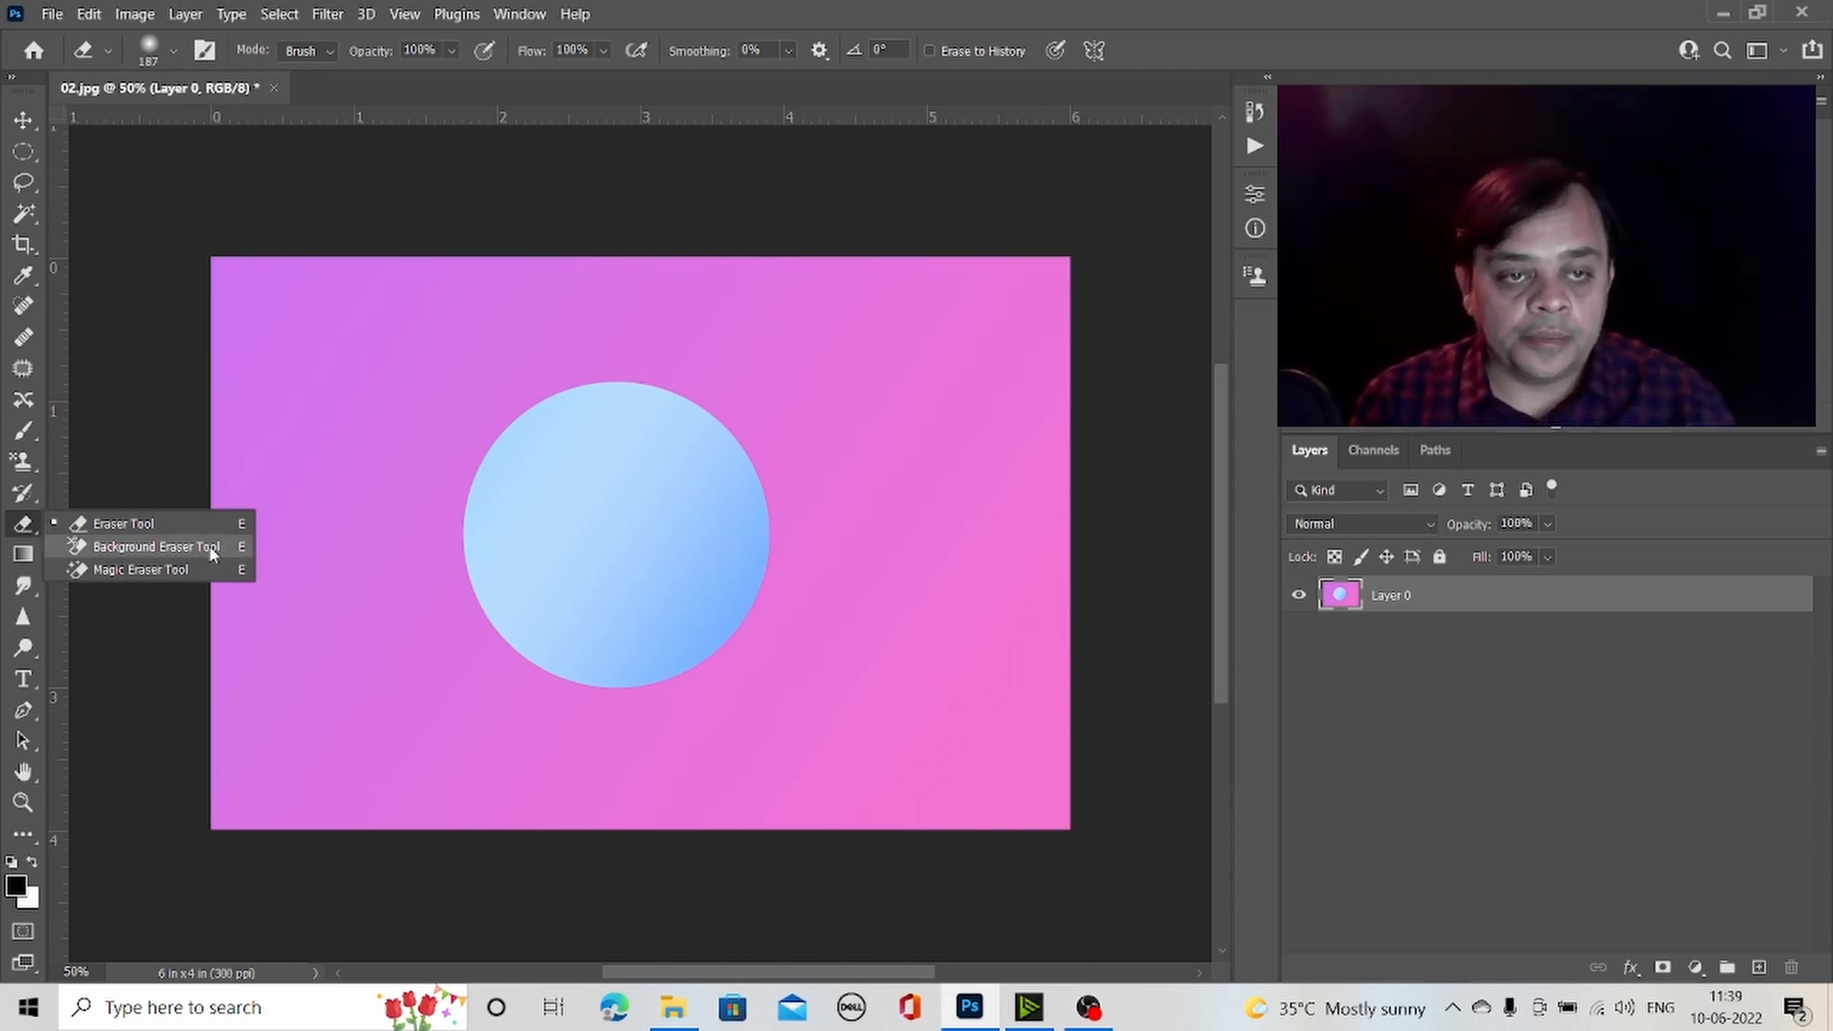
left_click(156, 546)
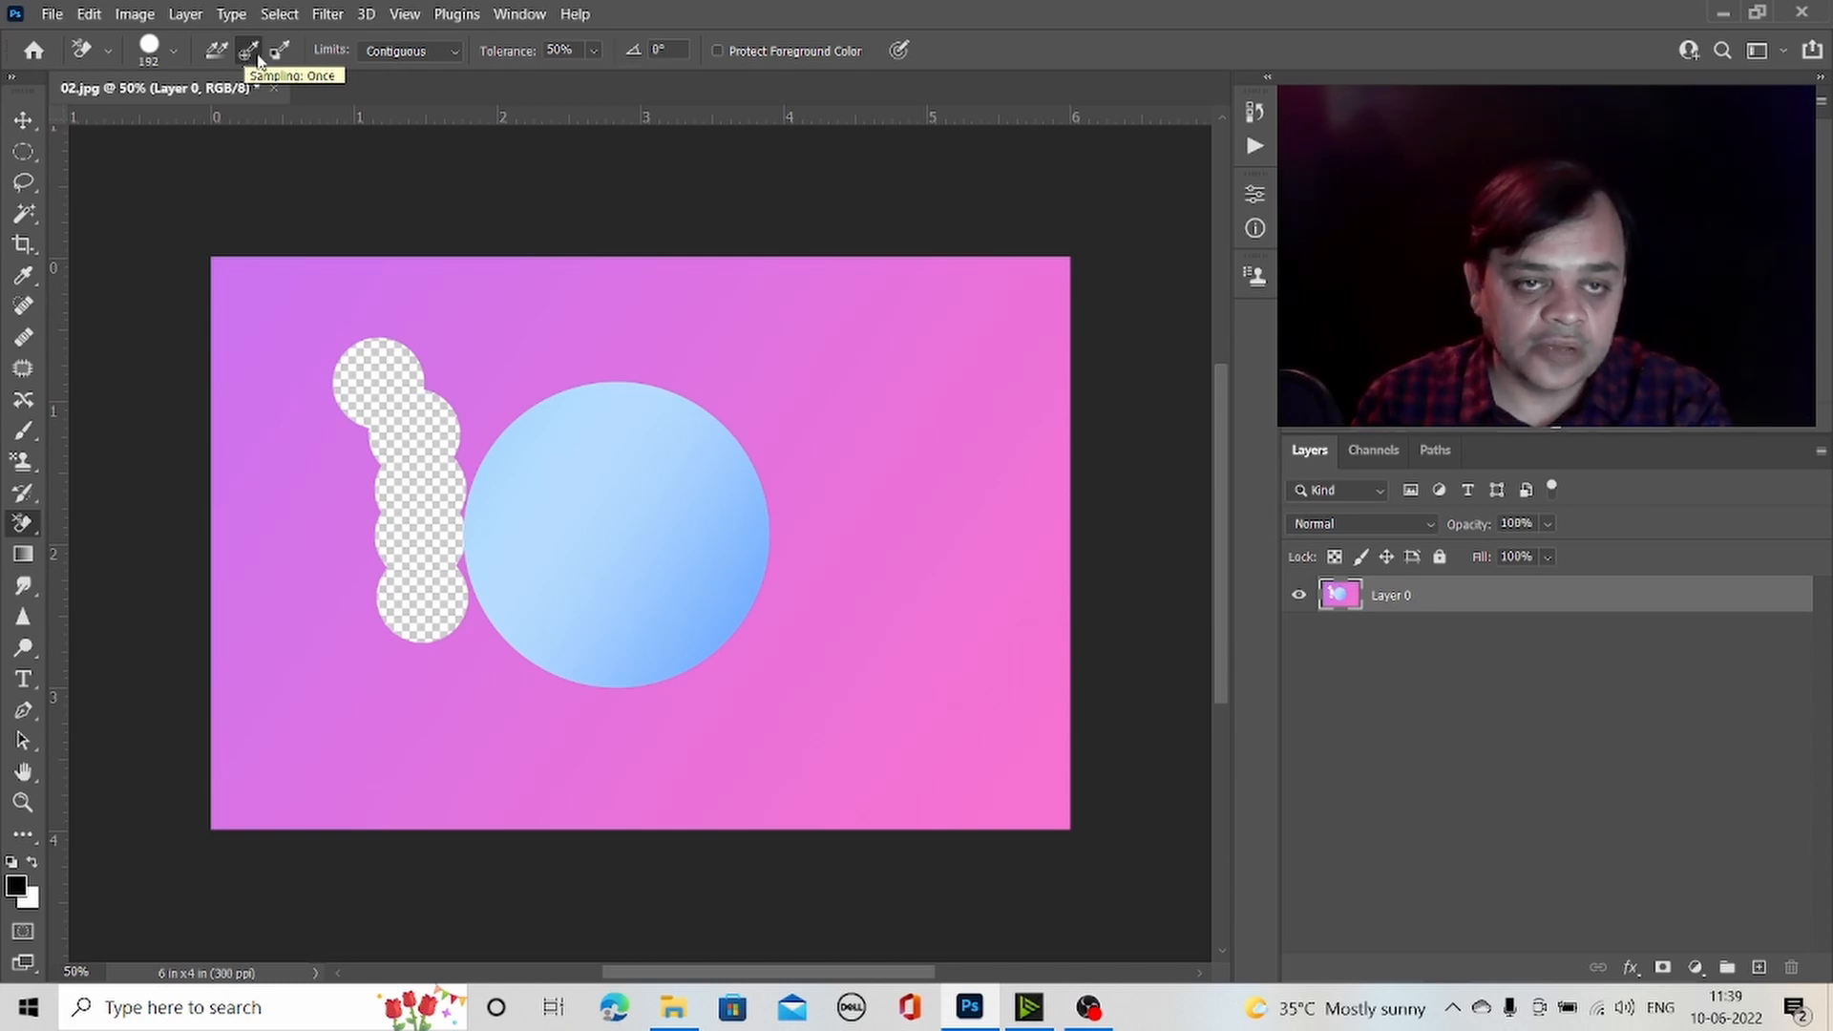
left_click(807, 570)
mouse_move(807, 570)
left_mouse_down()
mouse_move(803, 497)
mouse_move(767, 435)
mouse_move(673, 373)
mouse_move(579, 378)
mouse_move(501, 416)
mouse_move(558, 374)
mouse_move(496, 412)
mouse_move(454, 465)
mouse_move(461, 502)
mouse_move(476, 413)
mouse_move(436, 453)
mouse_move(525, 360)
left_mouse_up()
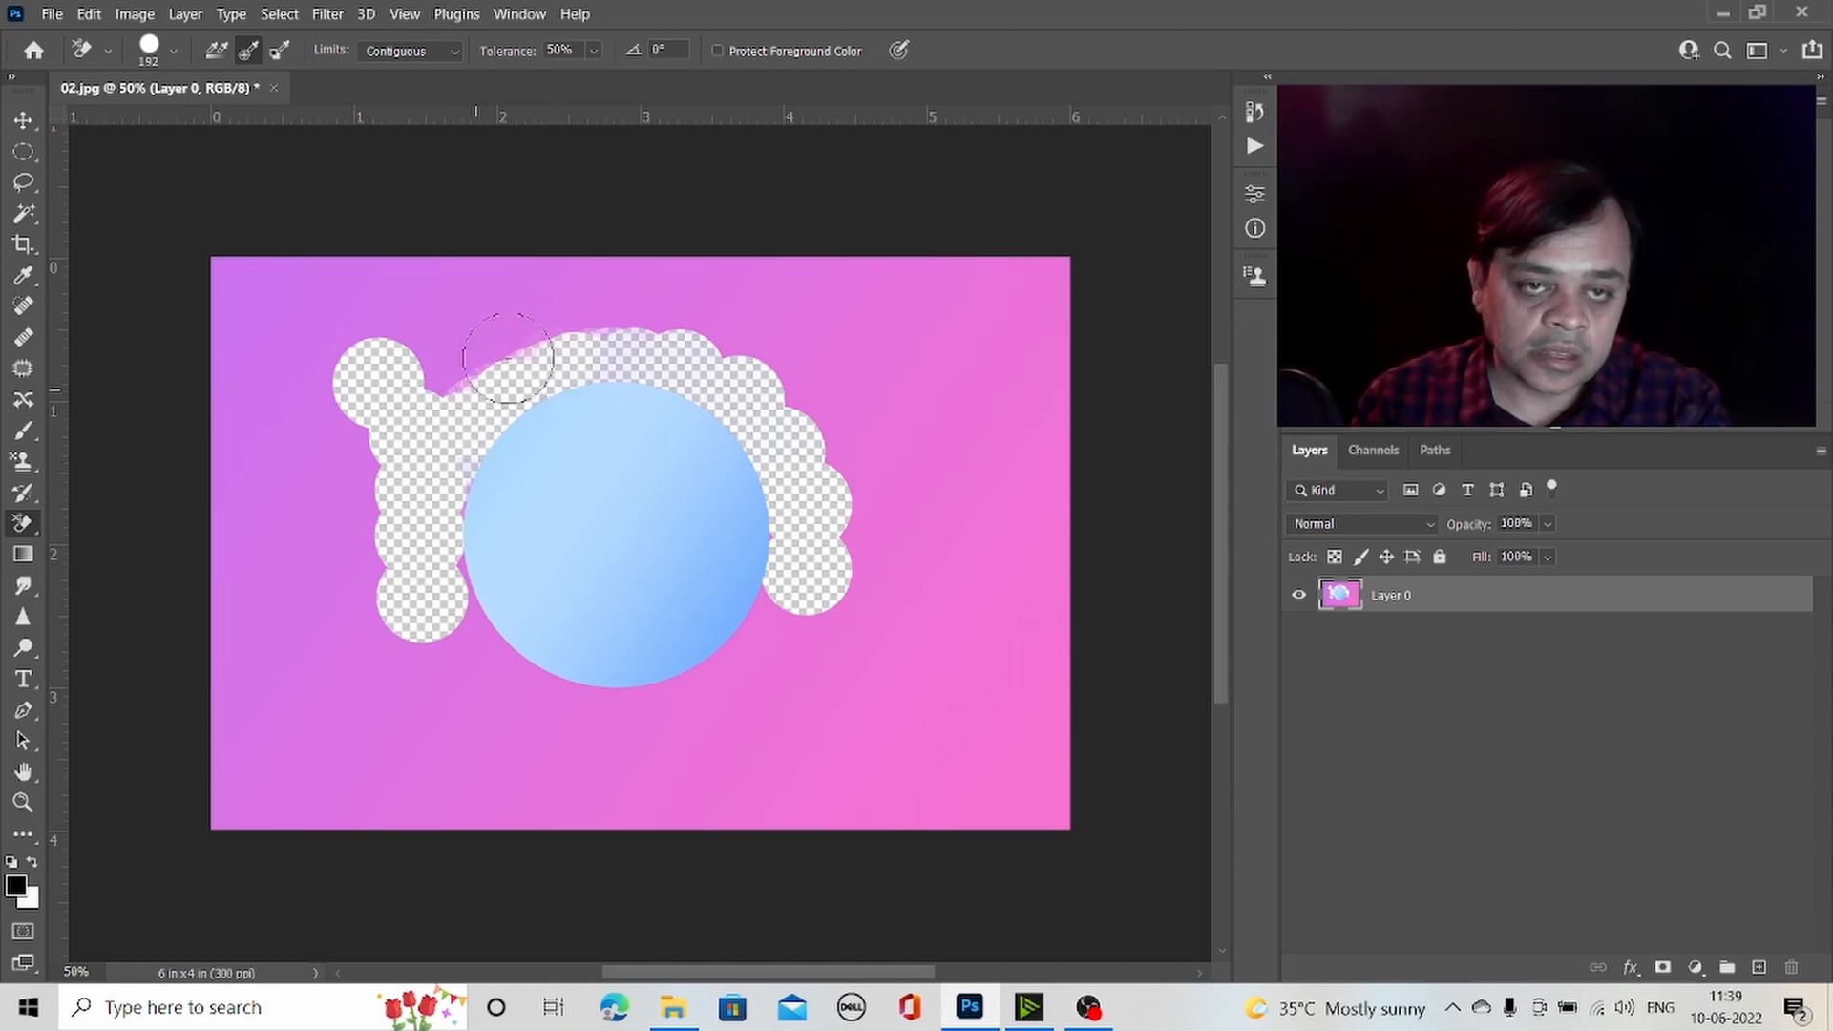
left_click(493, 665)
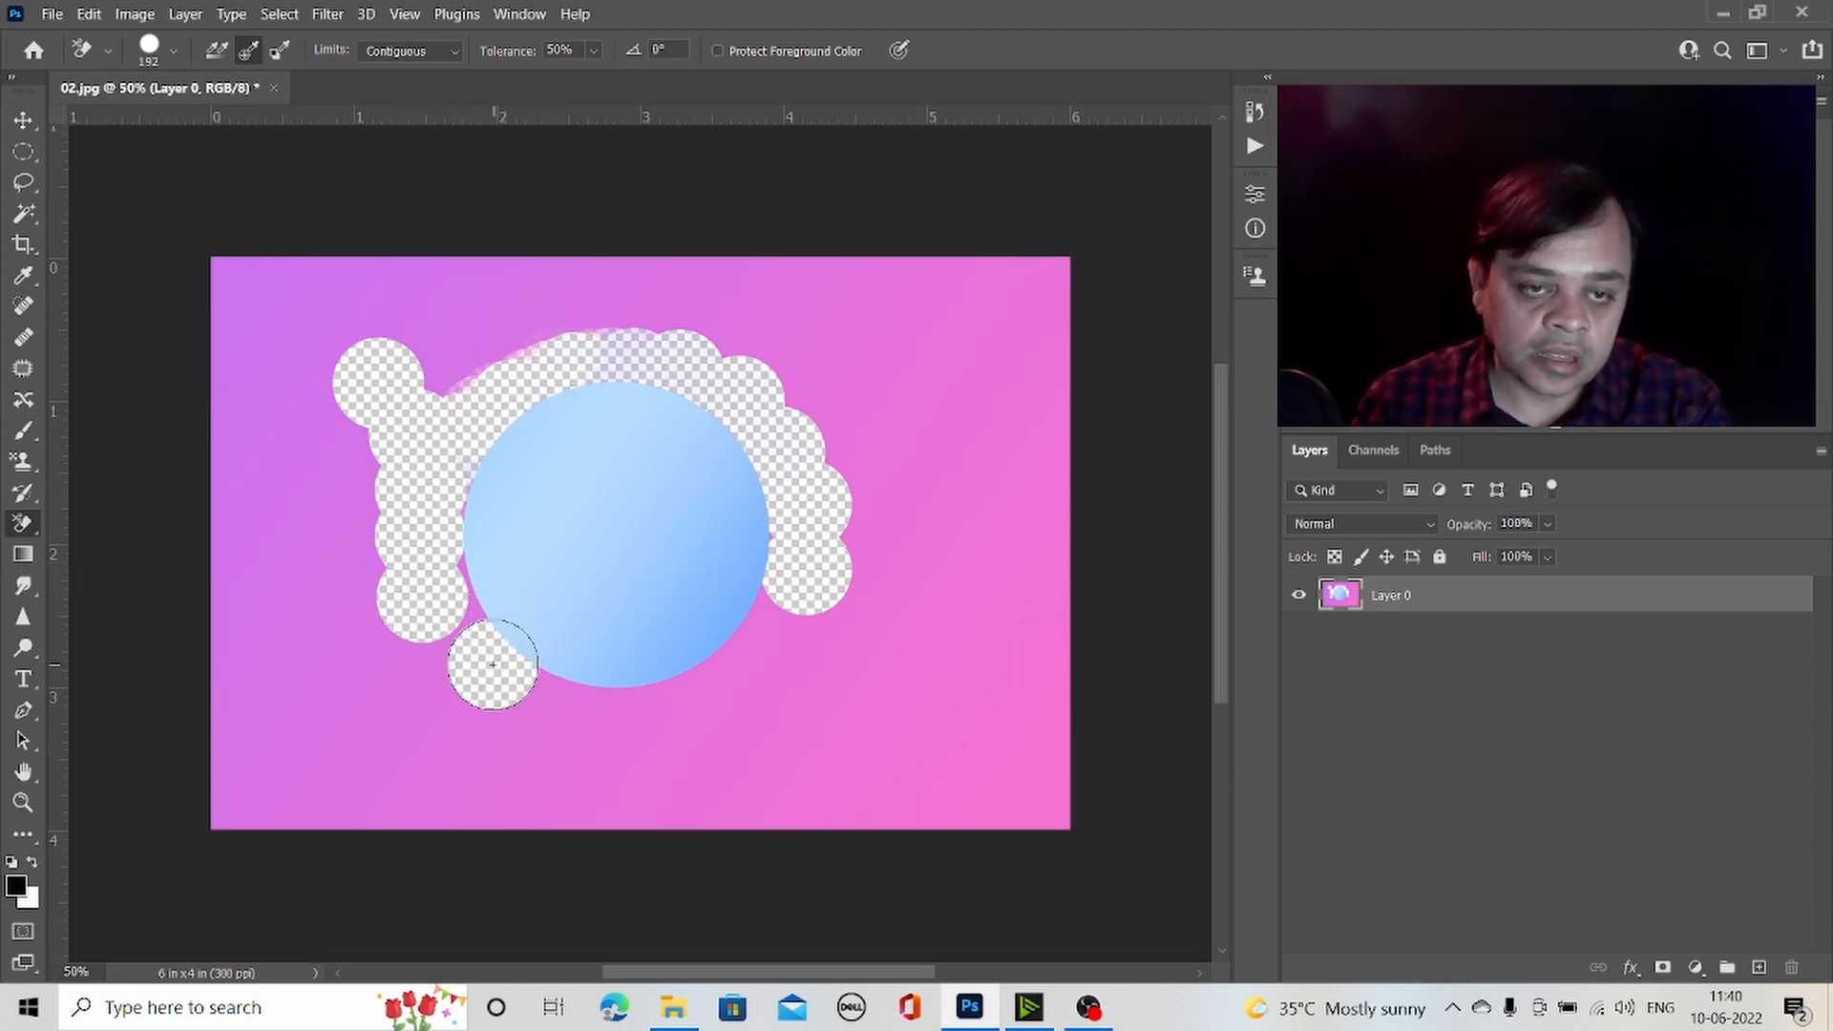
left_click(474, 609)
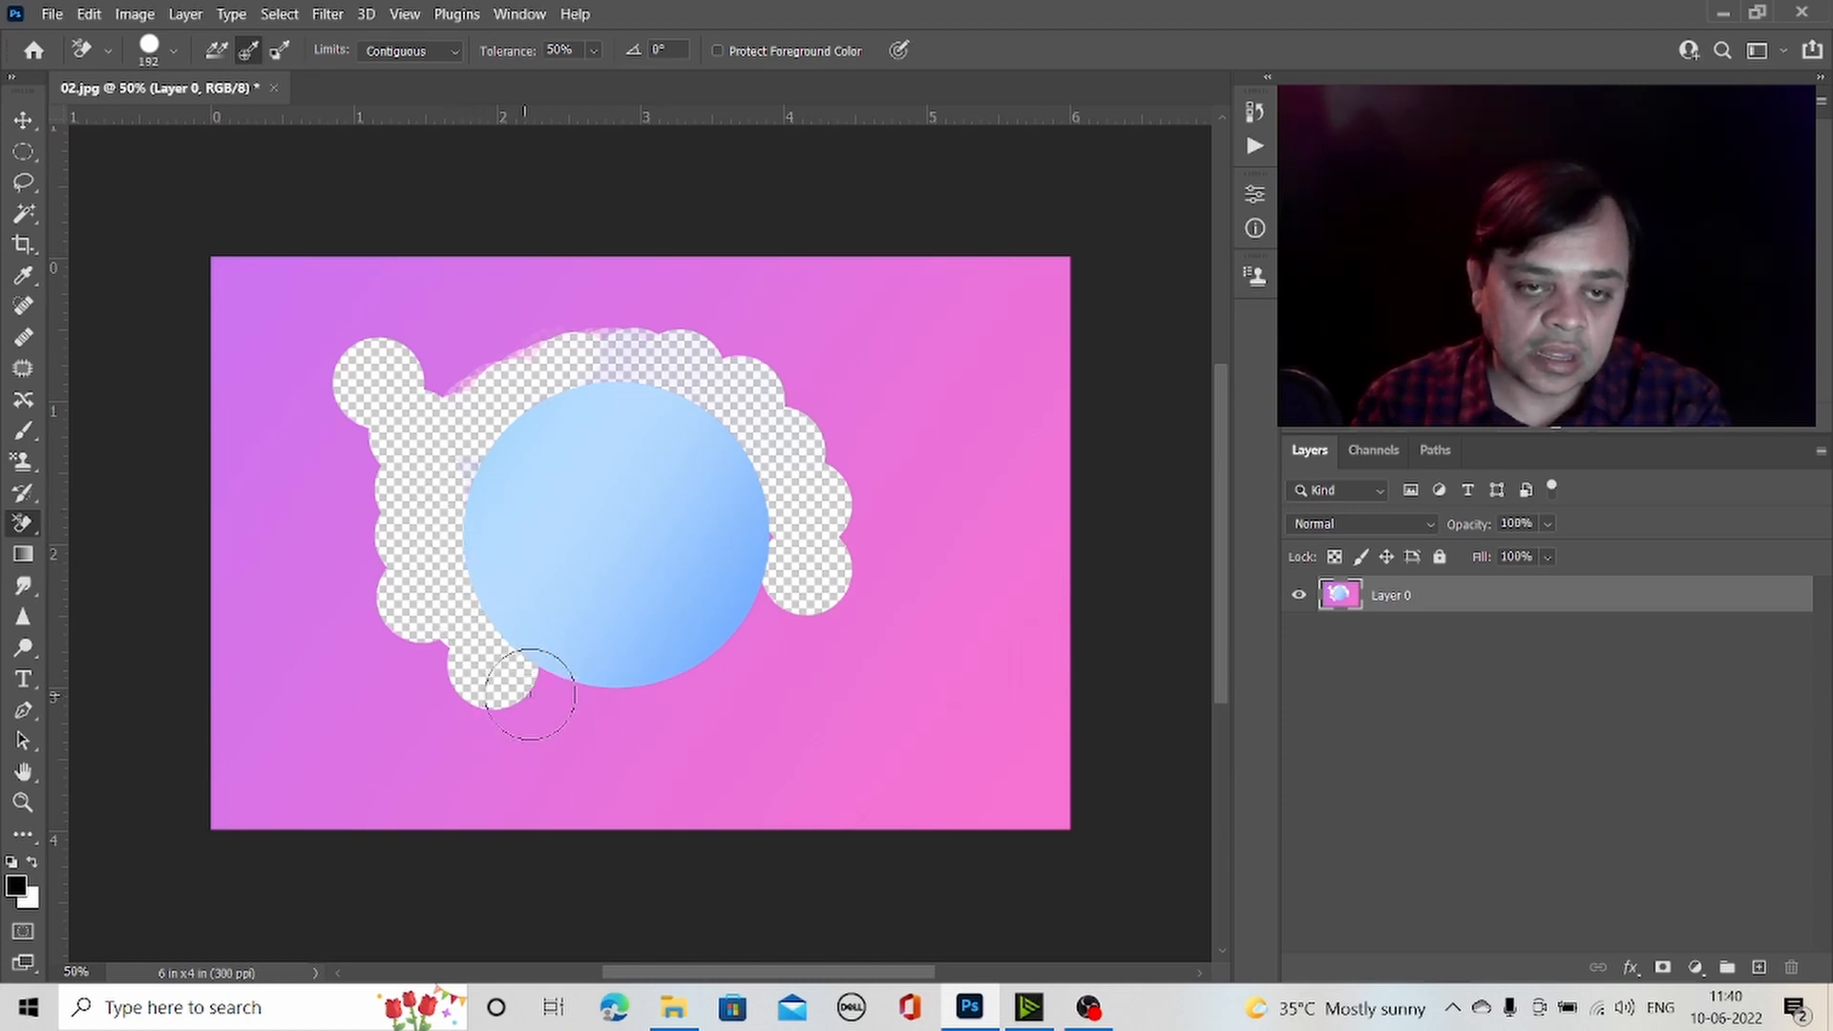
mouse_move(557, 700)
left_mouse_down()
mouse_move(681, 687)
mouse_move(750, 637)
mouse_move(710, 677)
mouse_move(762, 602)
left_mouse_up()
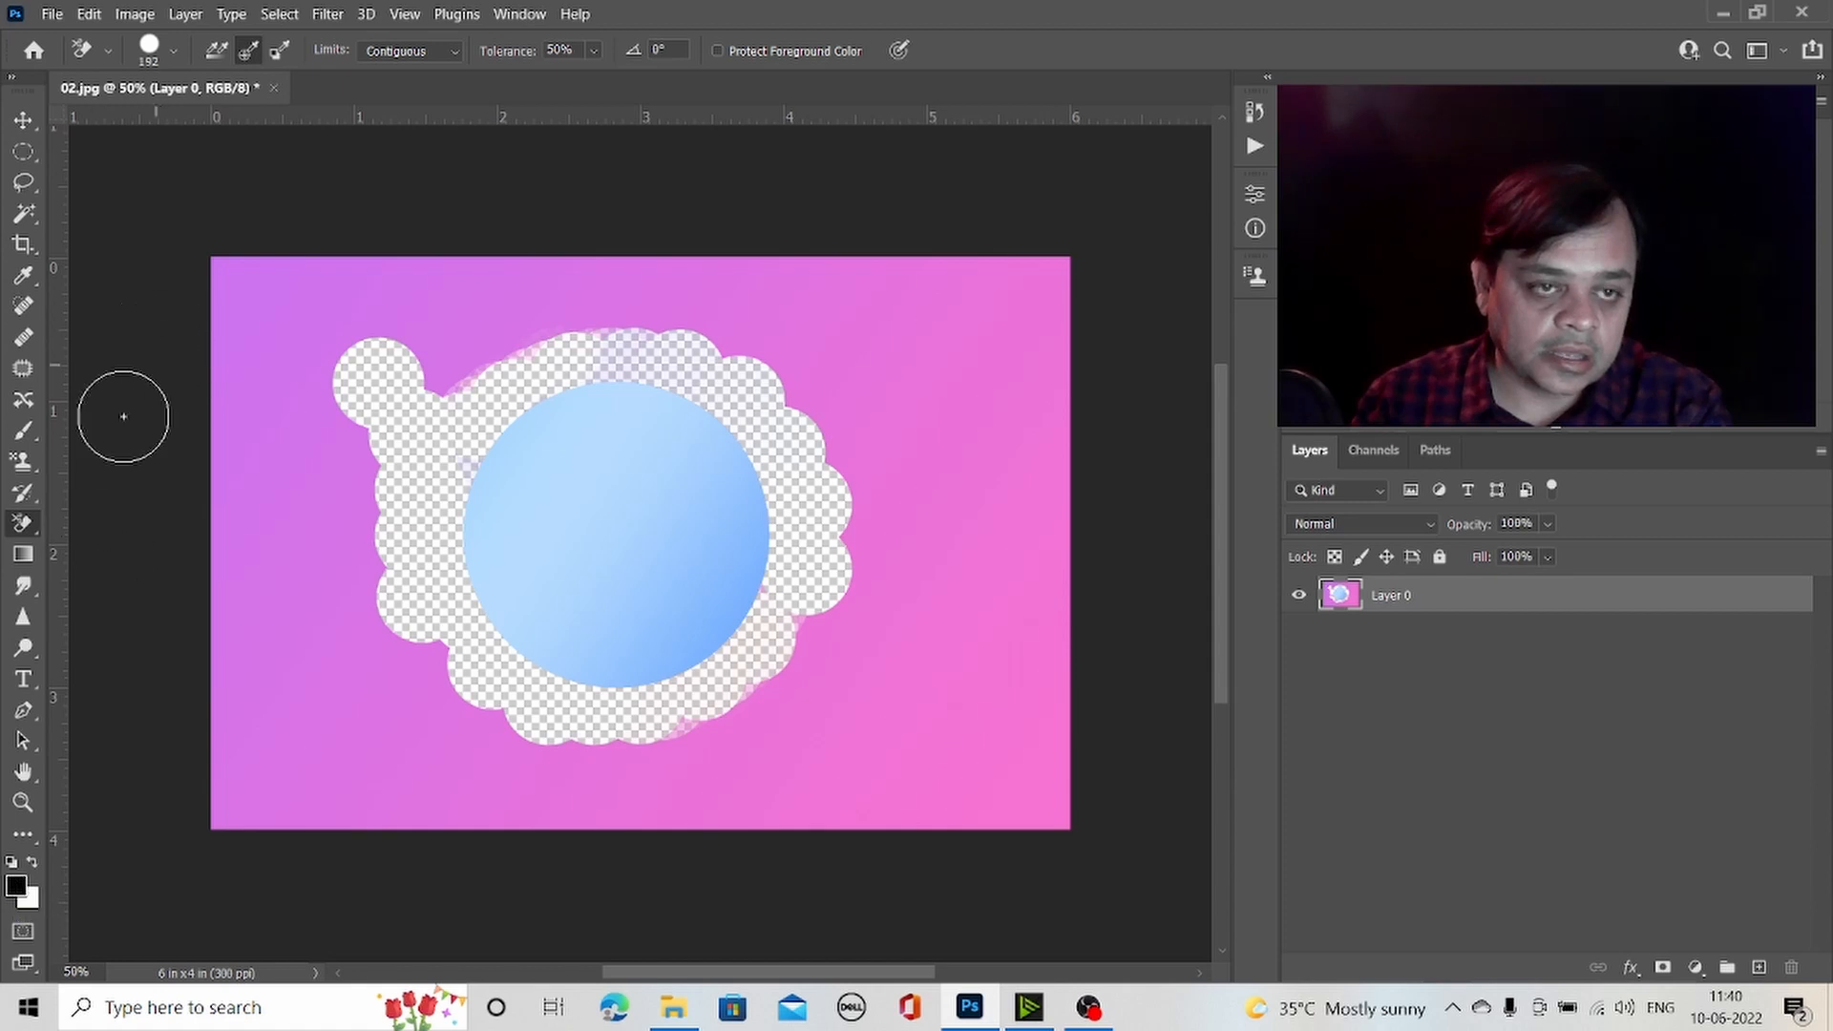
- Sample the purple of the remaining background, set the Background Eraser to background swatch sampling, and swap foreground and background colors
left_click(23, 276)
left_click(330, 630)
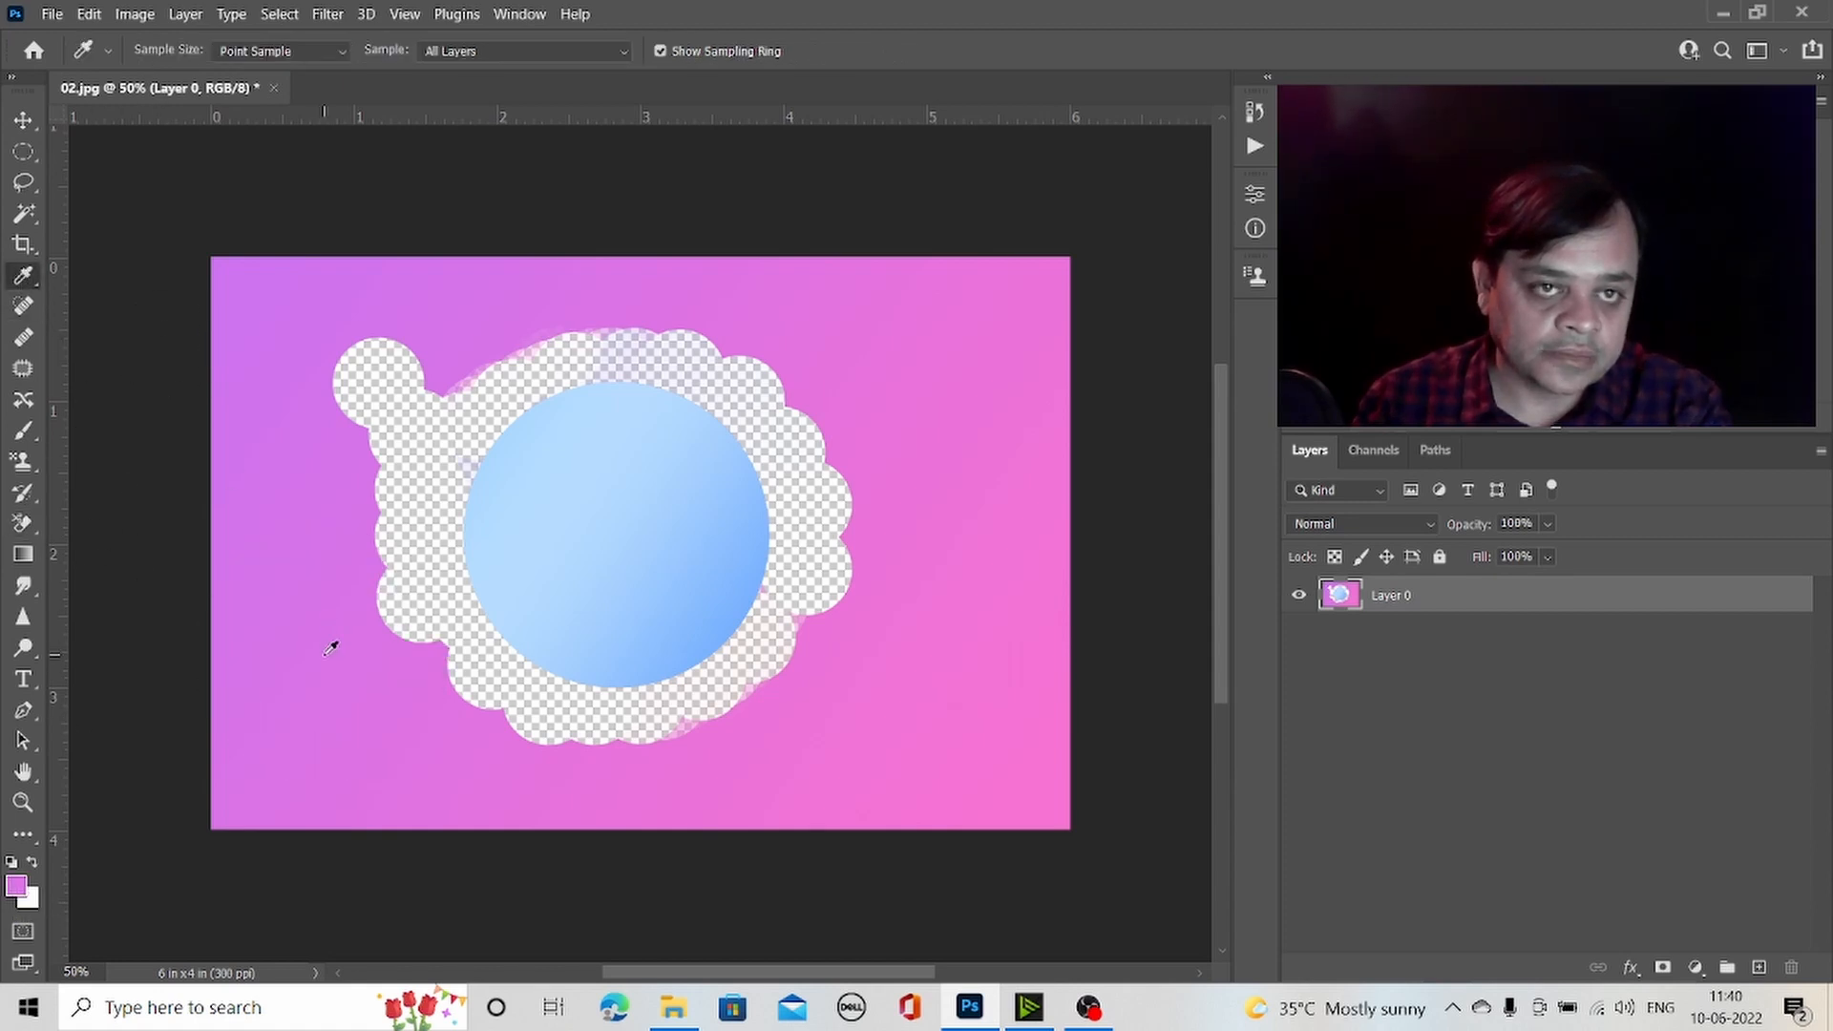
left_click(23, 523)
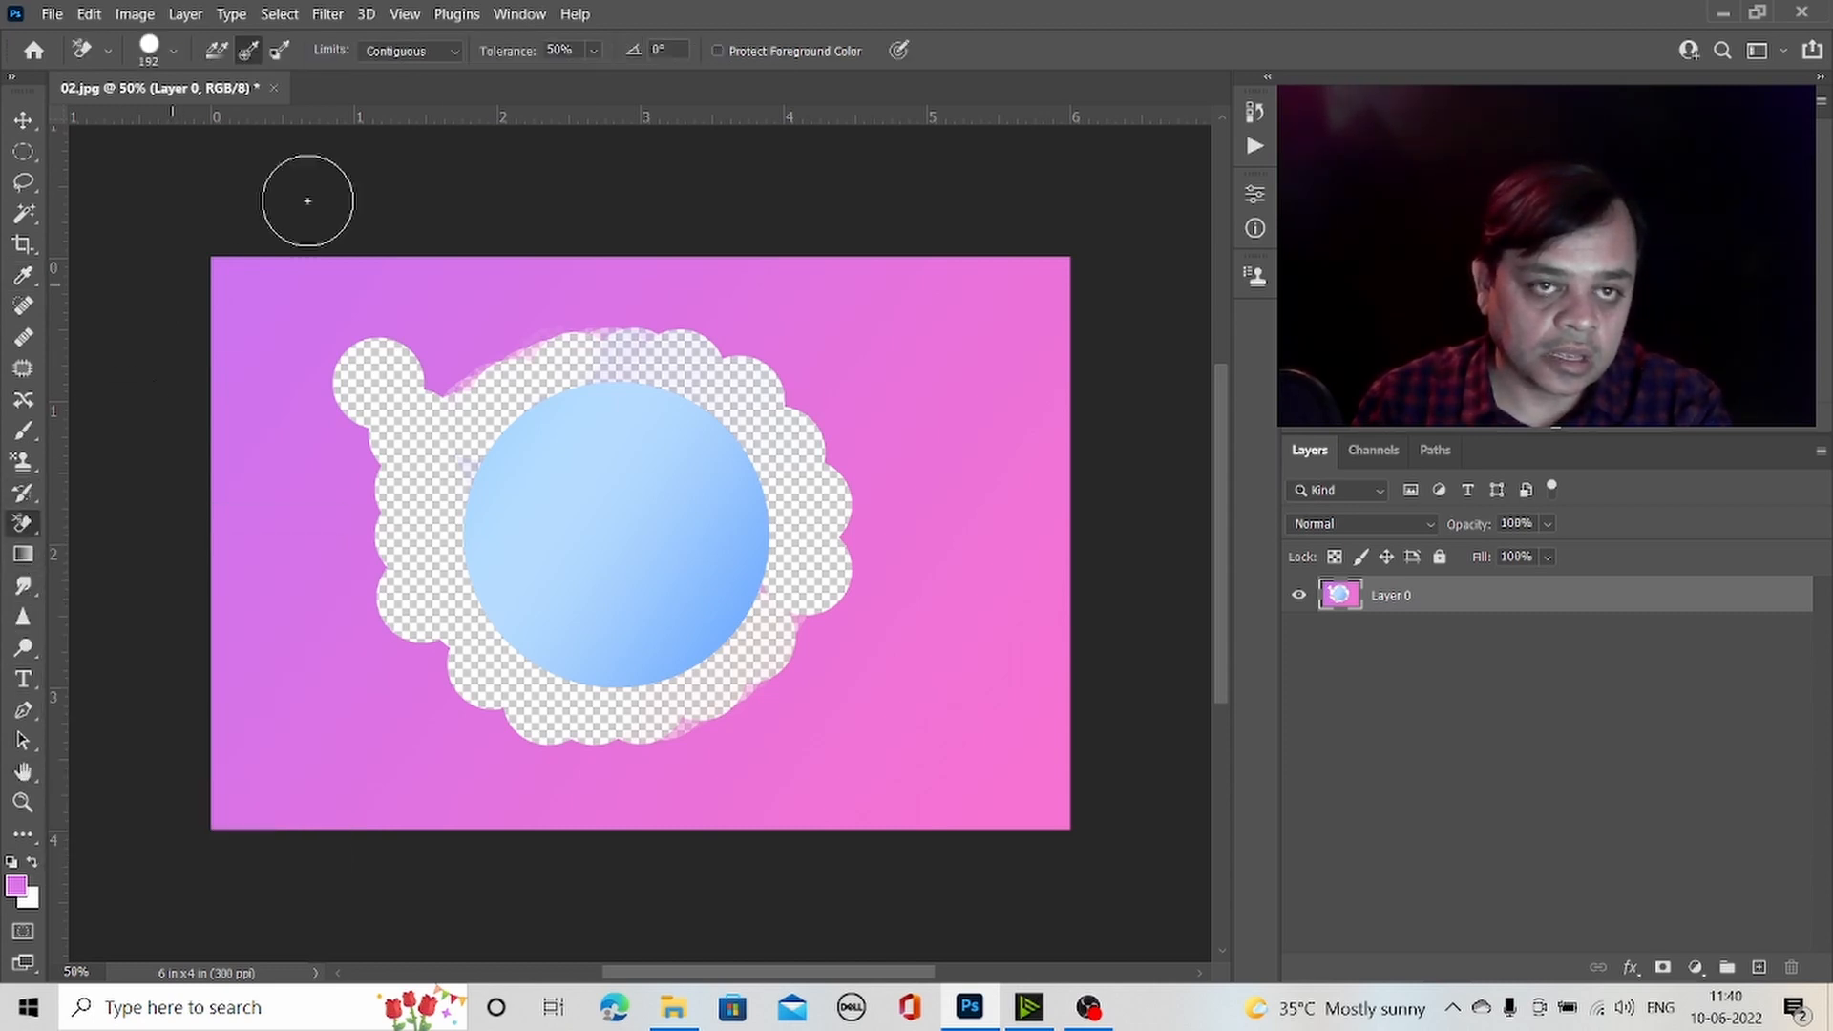
left_click(277, 52)
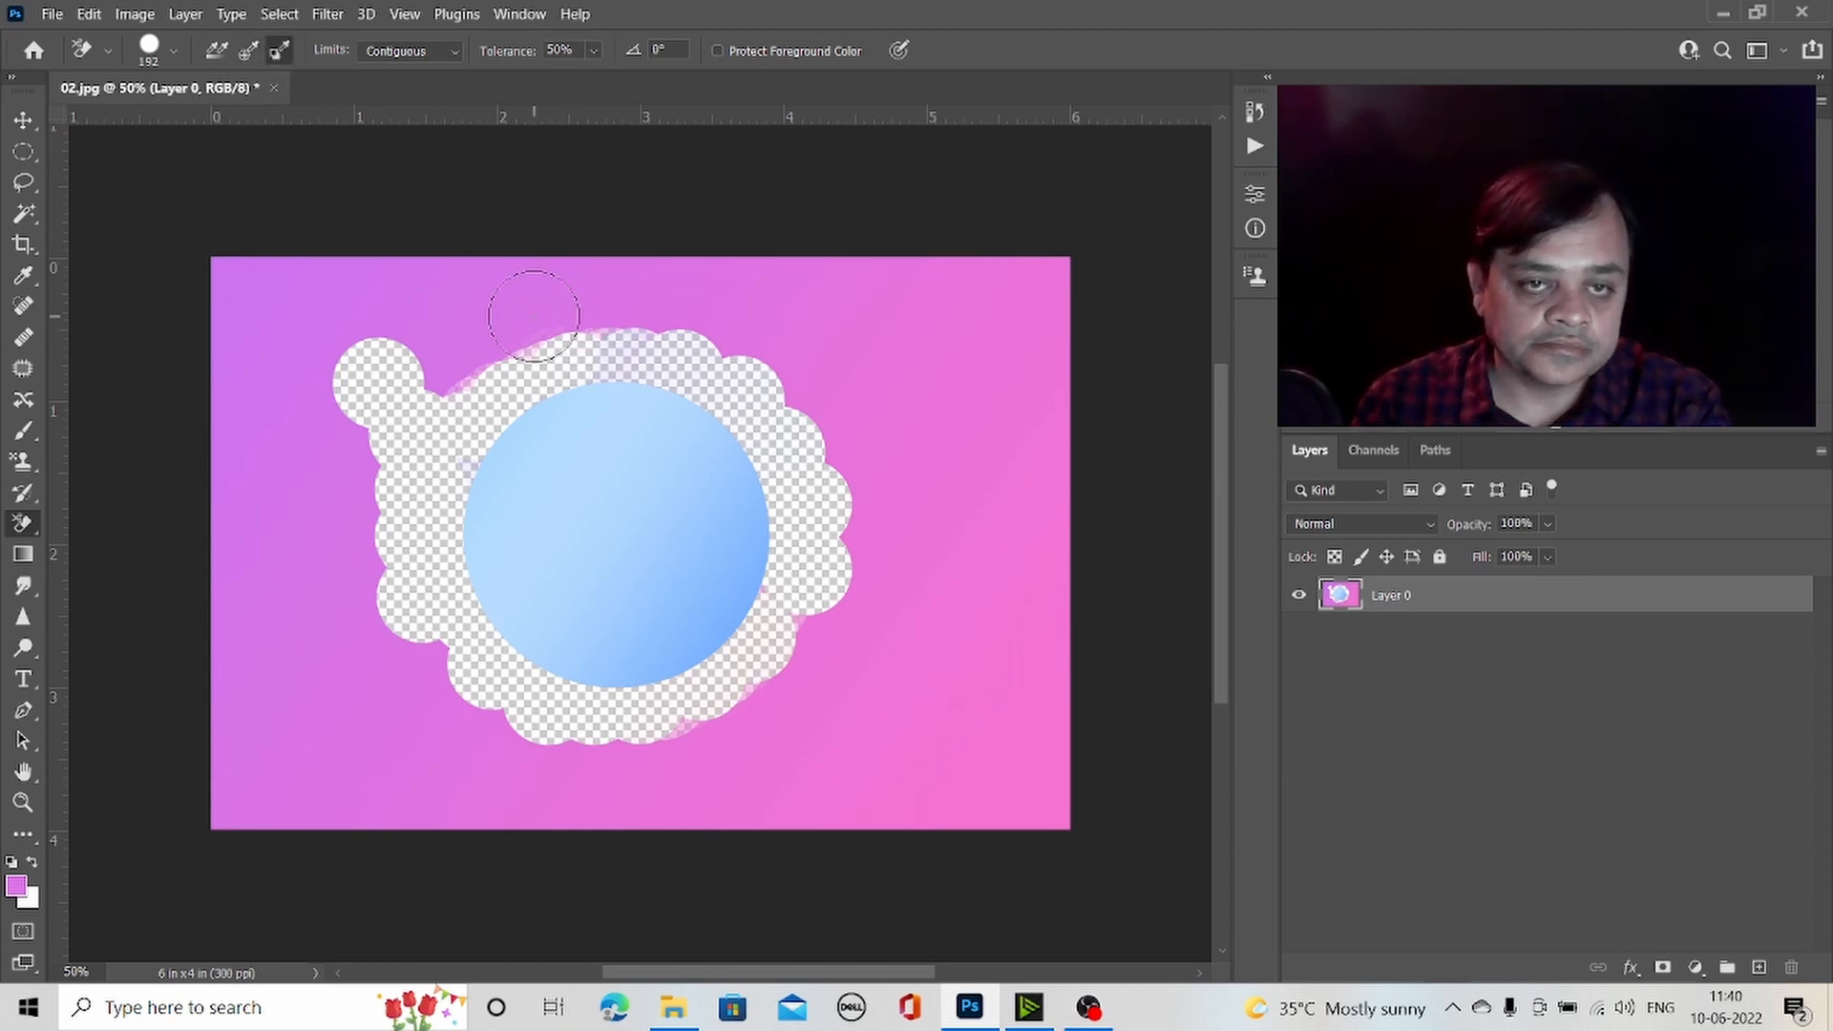
key("x")
- Erase the remaining pink and purple background around the blue circle and place a new layer beneath the circle's layer
mouse_move(524, 307)
left_mouse_down()
mouse_move(683, 300)
mouse_move(754, 340)
left_mouse_up()
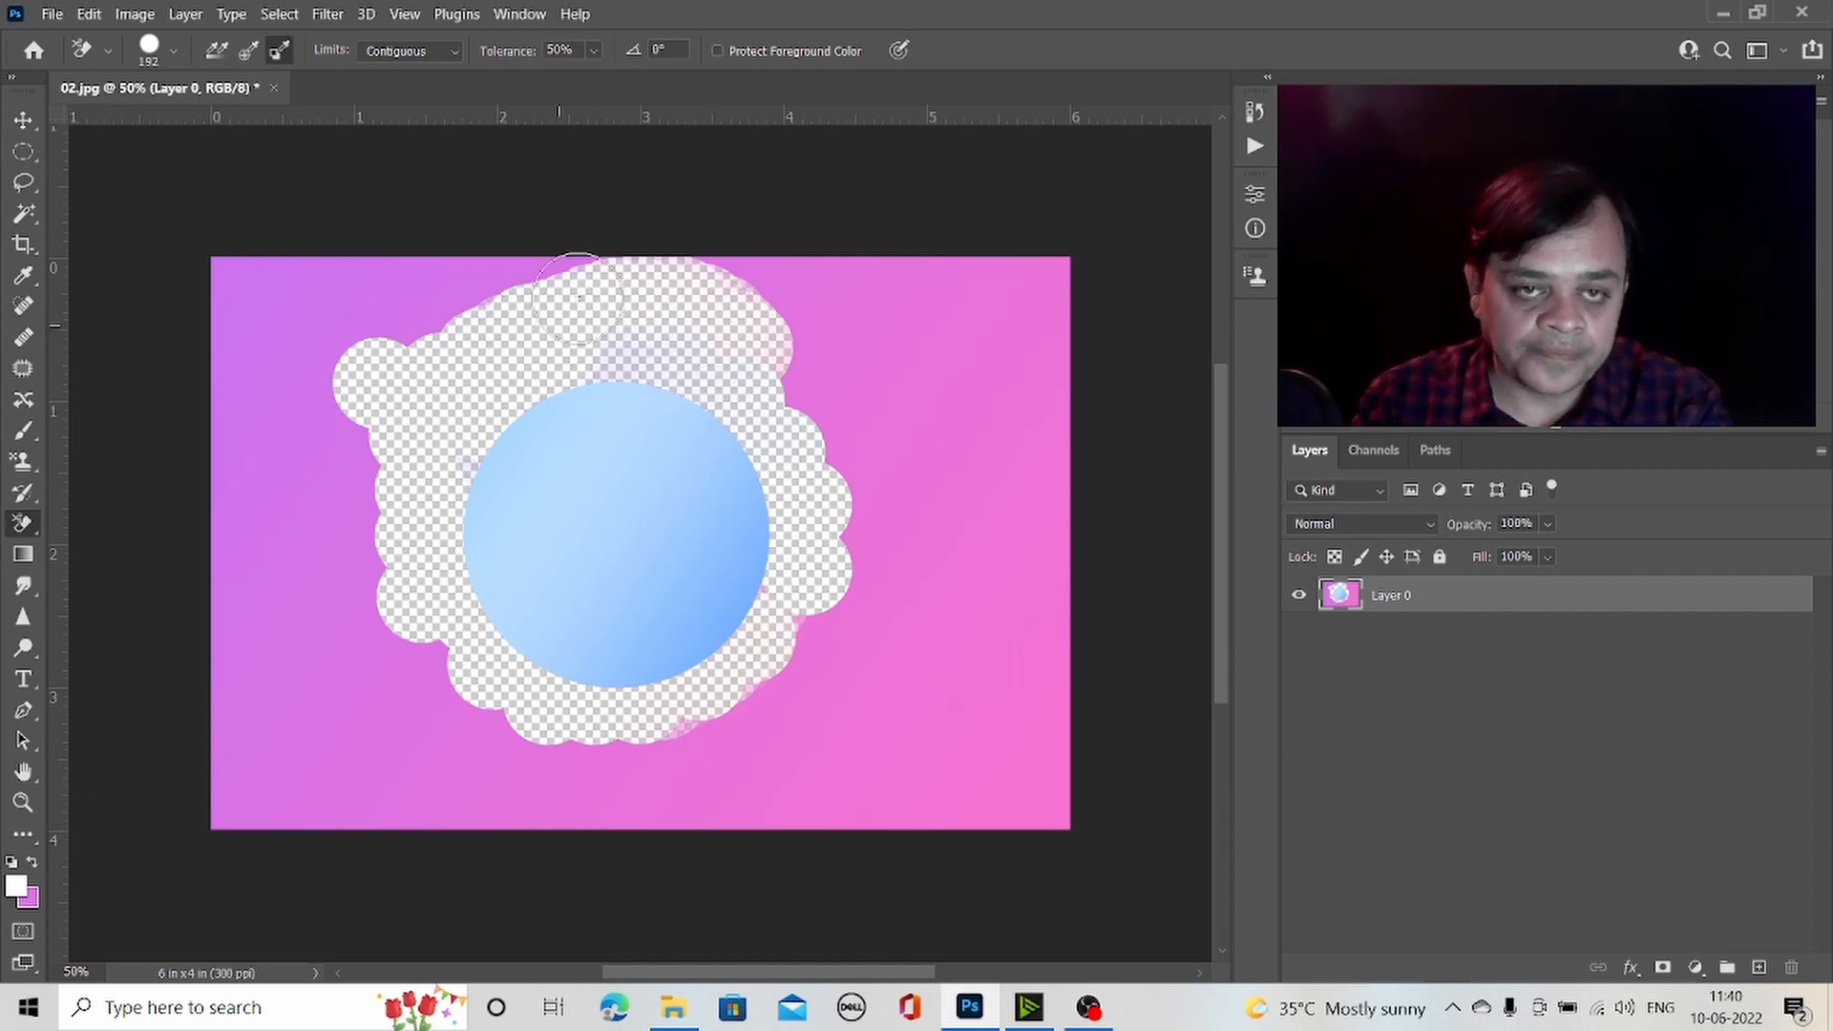
mouse_move(592, 277)
left_mouse_down()
mouse_move(778, 279)
mouse_move(840, 380)
mouse_move(848, 442)
mouse_move(797, 342)
mouse_move(818, 397)
left_mouse_up()
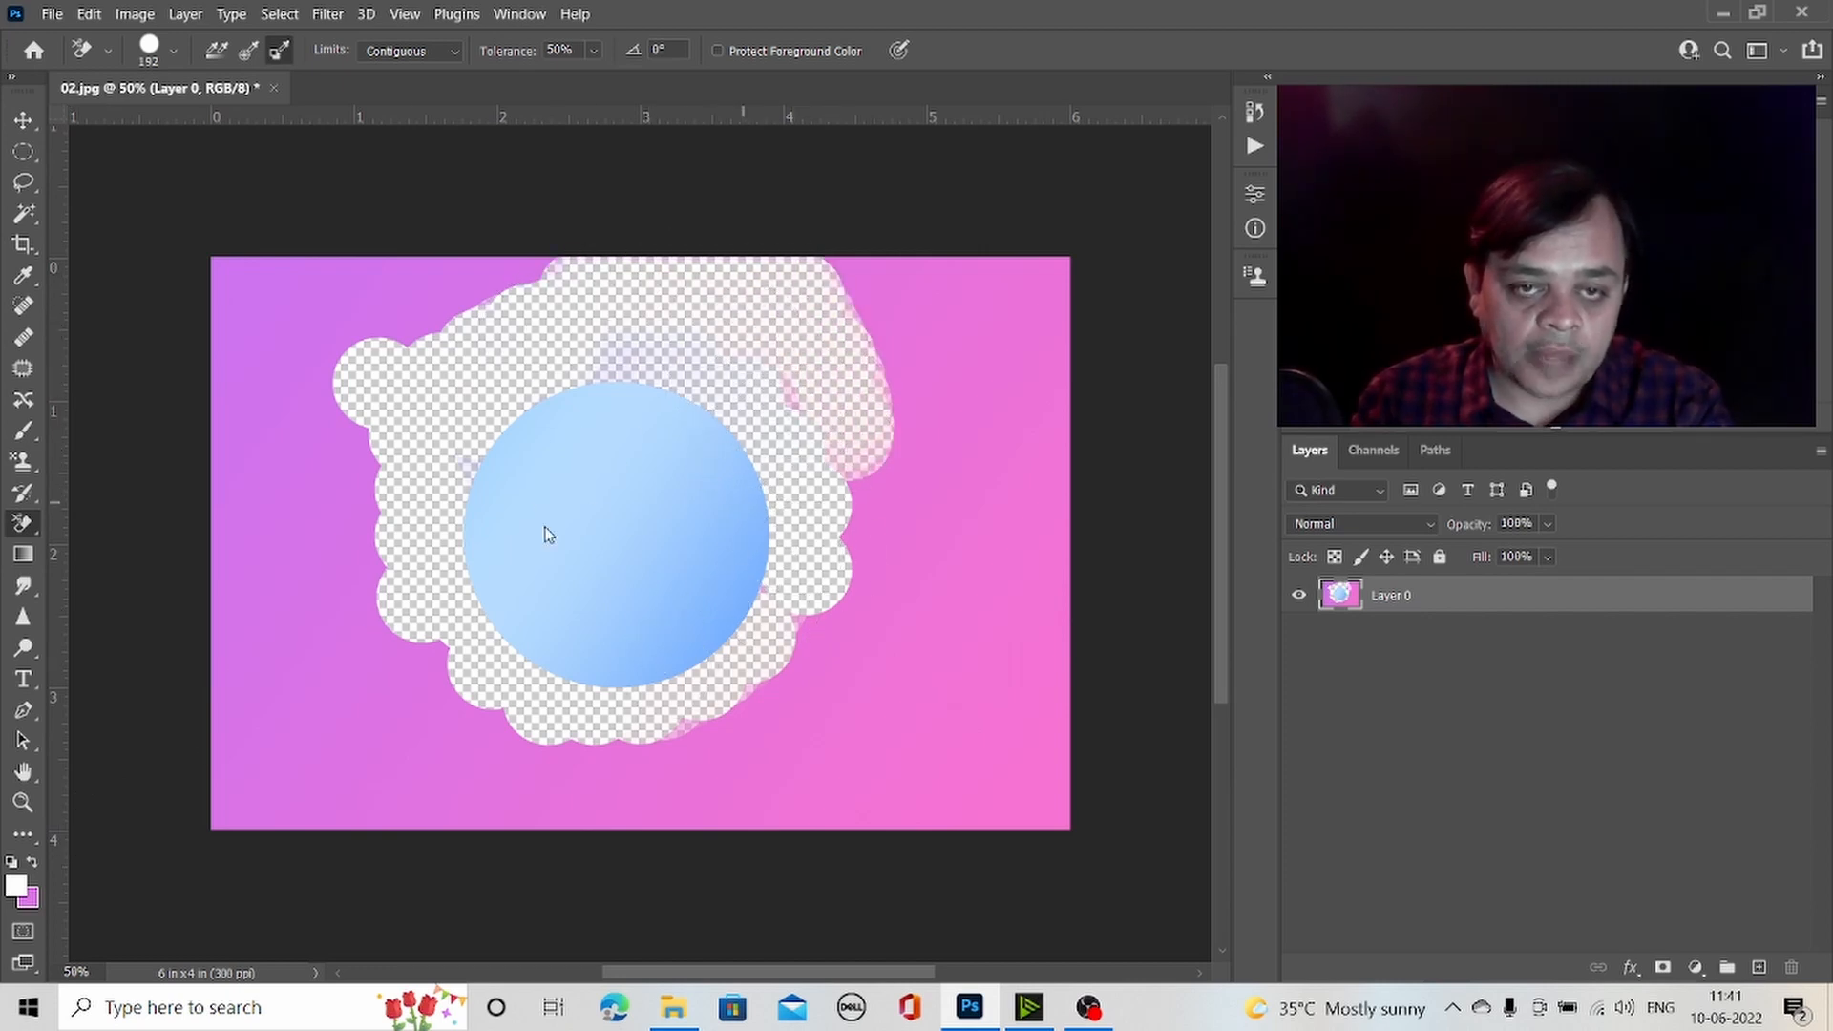
left_click(331, 582)
mouse_move(658, 528)
left_mouse_down()
mouse_move(355, 609)
mouse_move(576, 493)
mouse_move(763, 438)
mouse_move(177, 656)
mouse_move(301, 755)
mouse_move(566, 694)
mouse_move(933, 685)
mouse_move(1101, 562)
mouse_move(428, 784)
mouse_move(318, 801)
mouse_move(139, 633)
mouse_move(411, 536)
mouse_move(1270, 321)
mouse_move(1246, 367)
mouse_move(752, 248)
mouse_move(121, 342)
mouse_move(224, 305)
mouse_move(433, 292)
mouse_move(536, 357)
mouse_move(1168, 317)
mouse_move(841, 263)
mouse_move(300, 272)
mouse_move(281, 522)
mouse_move(456, 516)
mouse_move(442, 467)
mouse_move(230, 449)
mouse_move(768, 520)
mouse_move(1296, 516)
mouse_move(1027, 614)
mouse_move(841, 713)
mouse_move(221, 800)
mouse_move(225, 855)
mouse_move(837, 643)
mouse_move(88, 673)
mouse_move(195, 745)
left_mouse_up()
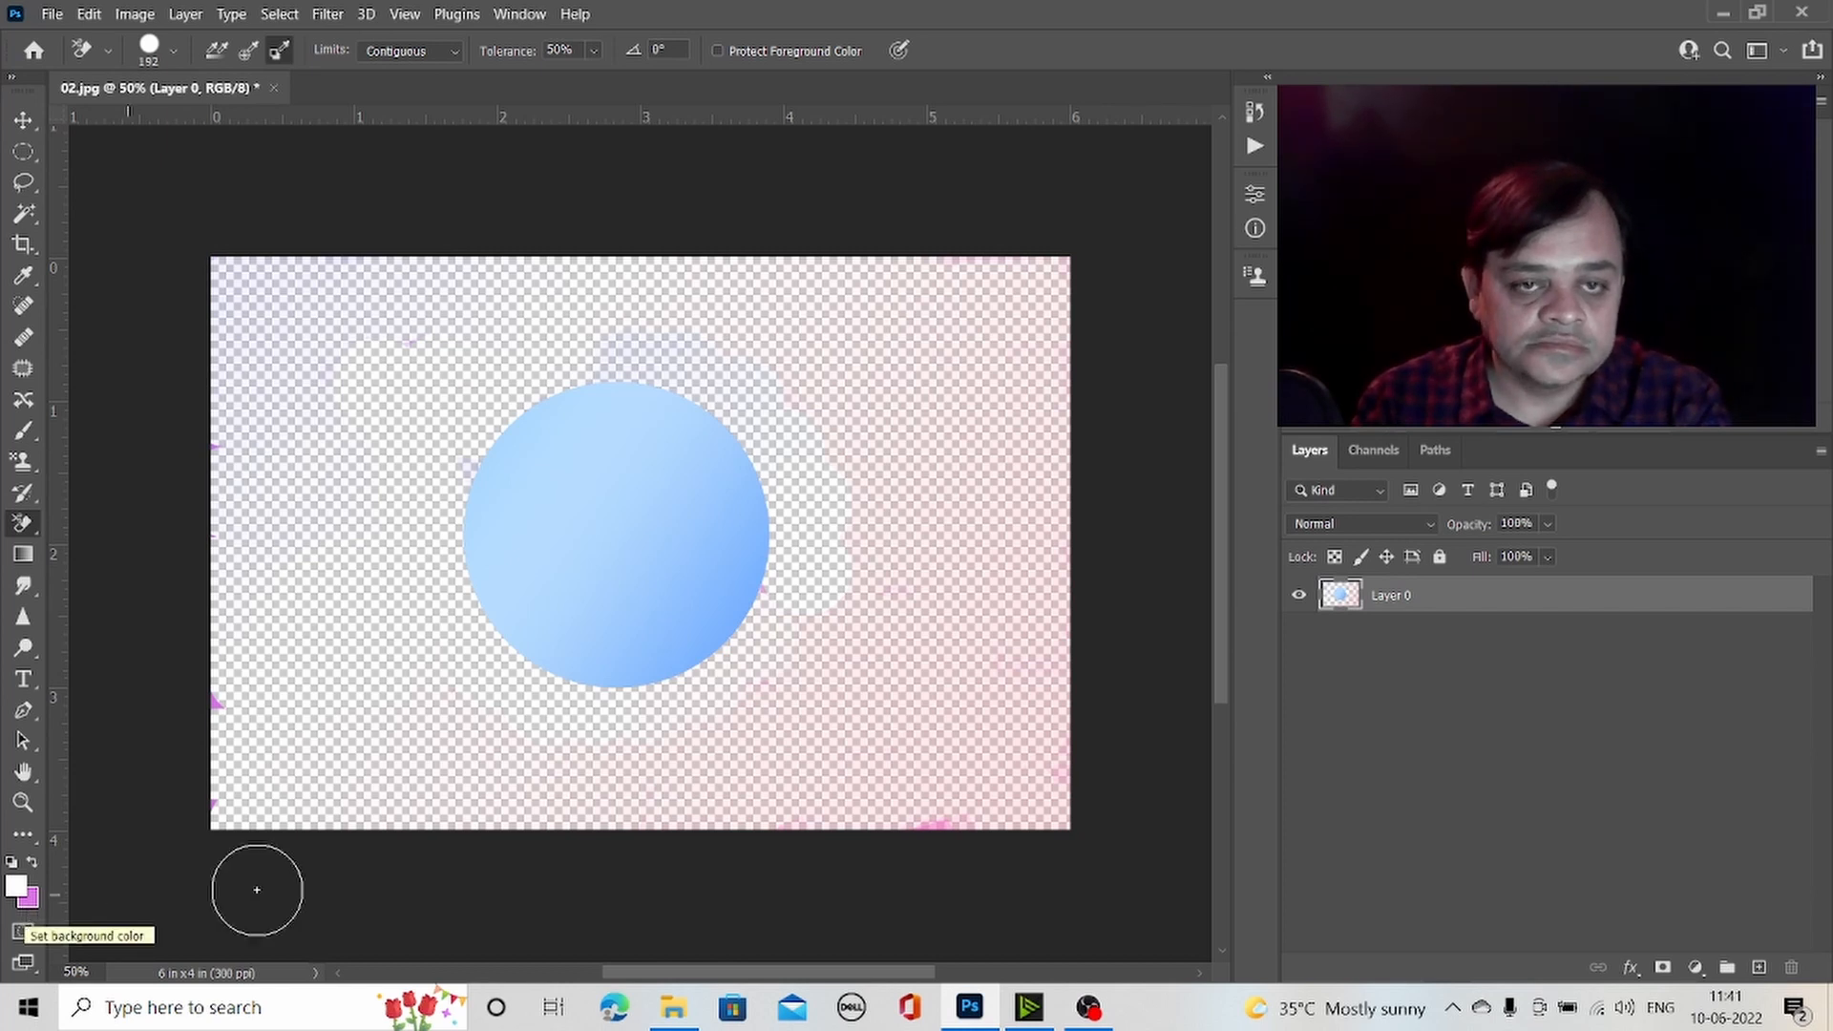
left_click(1757, 968)
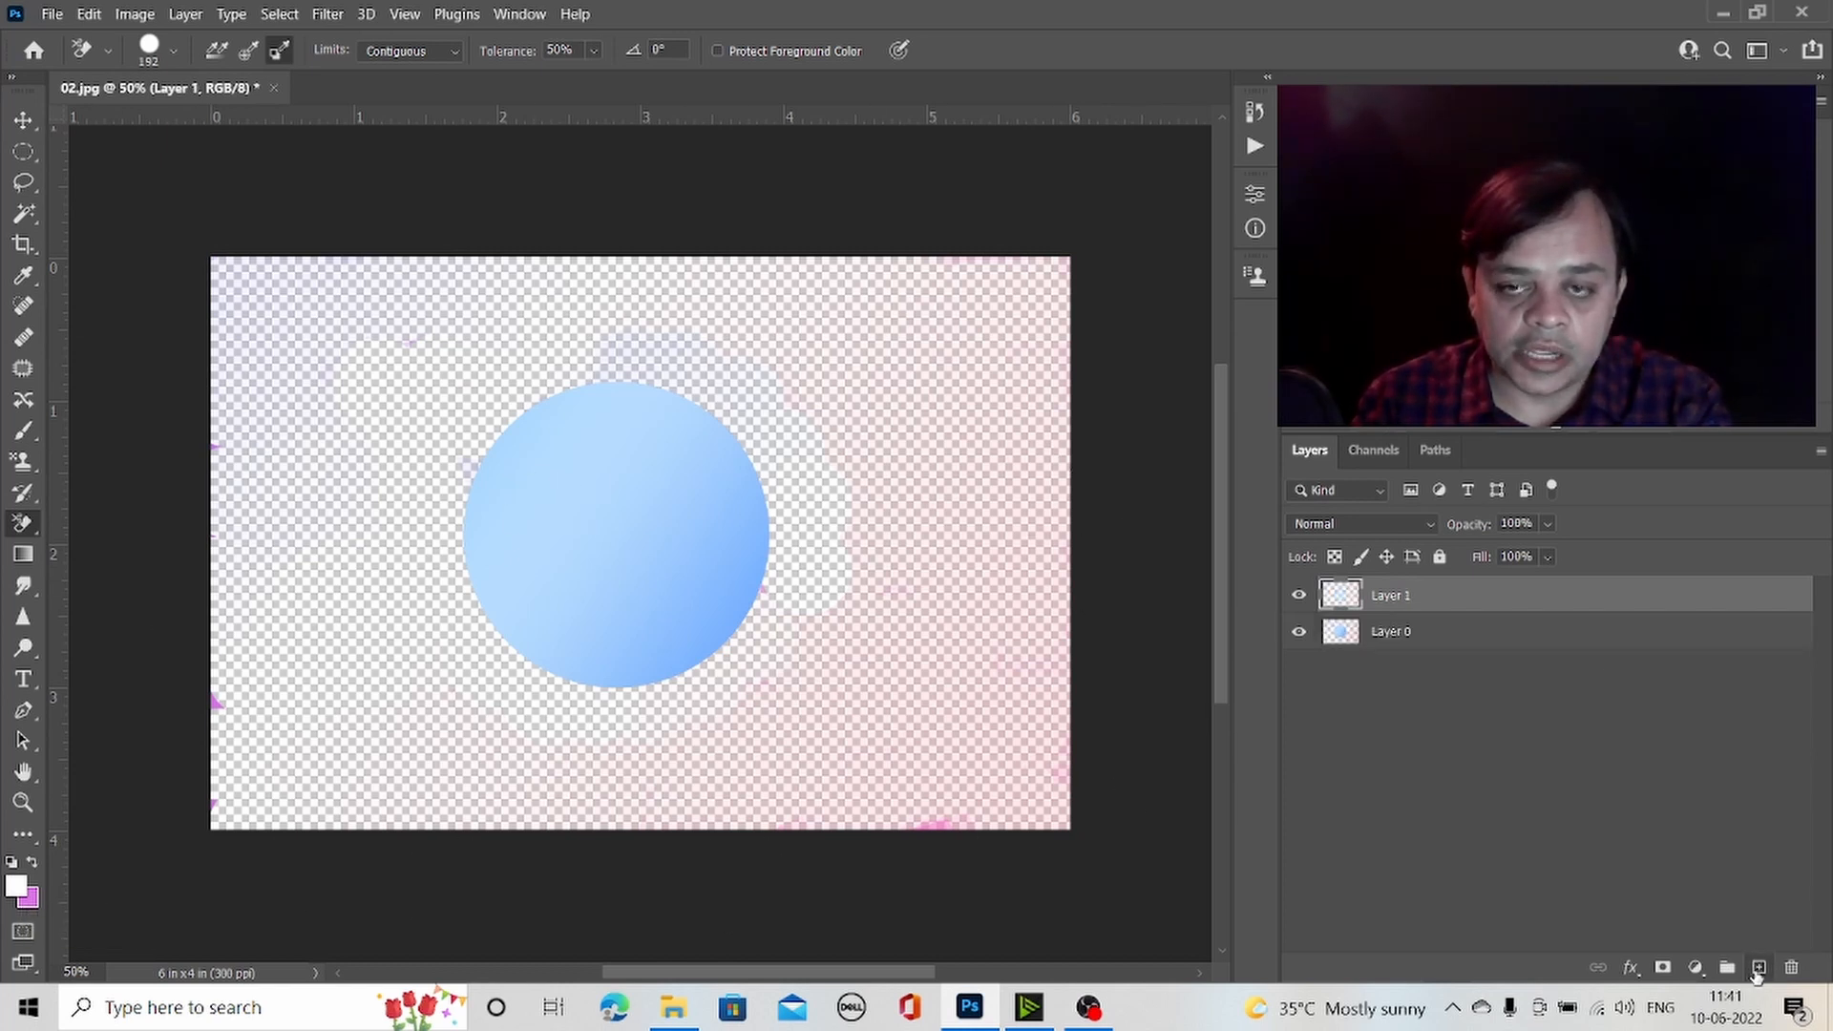
left_click_drag(1531, 594, 1528, 657)
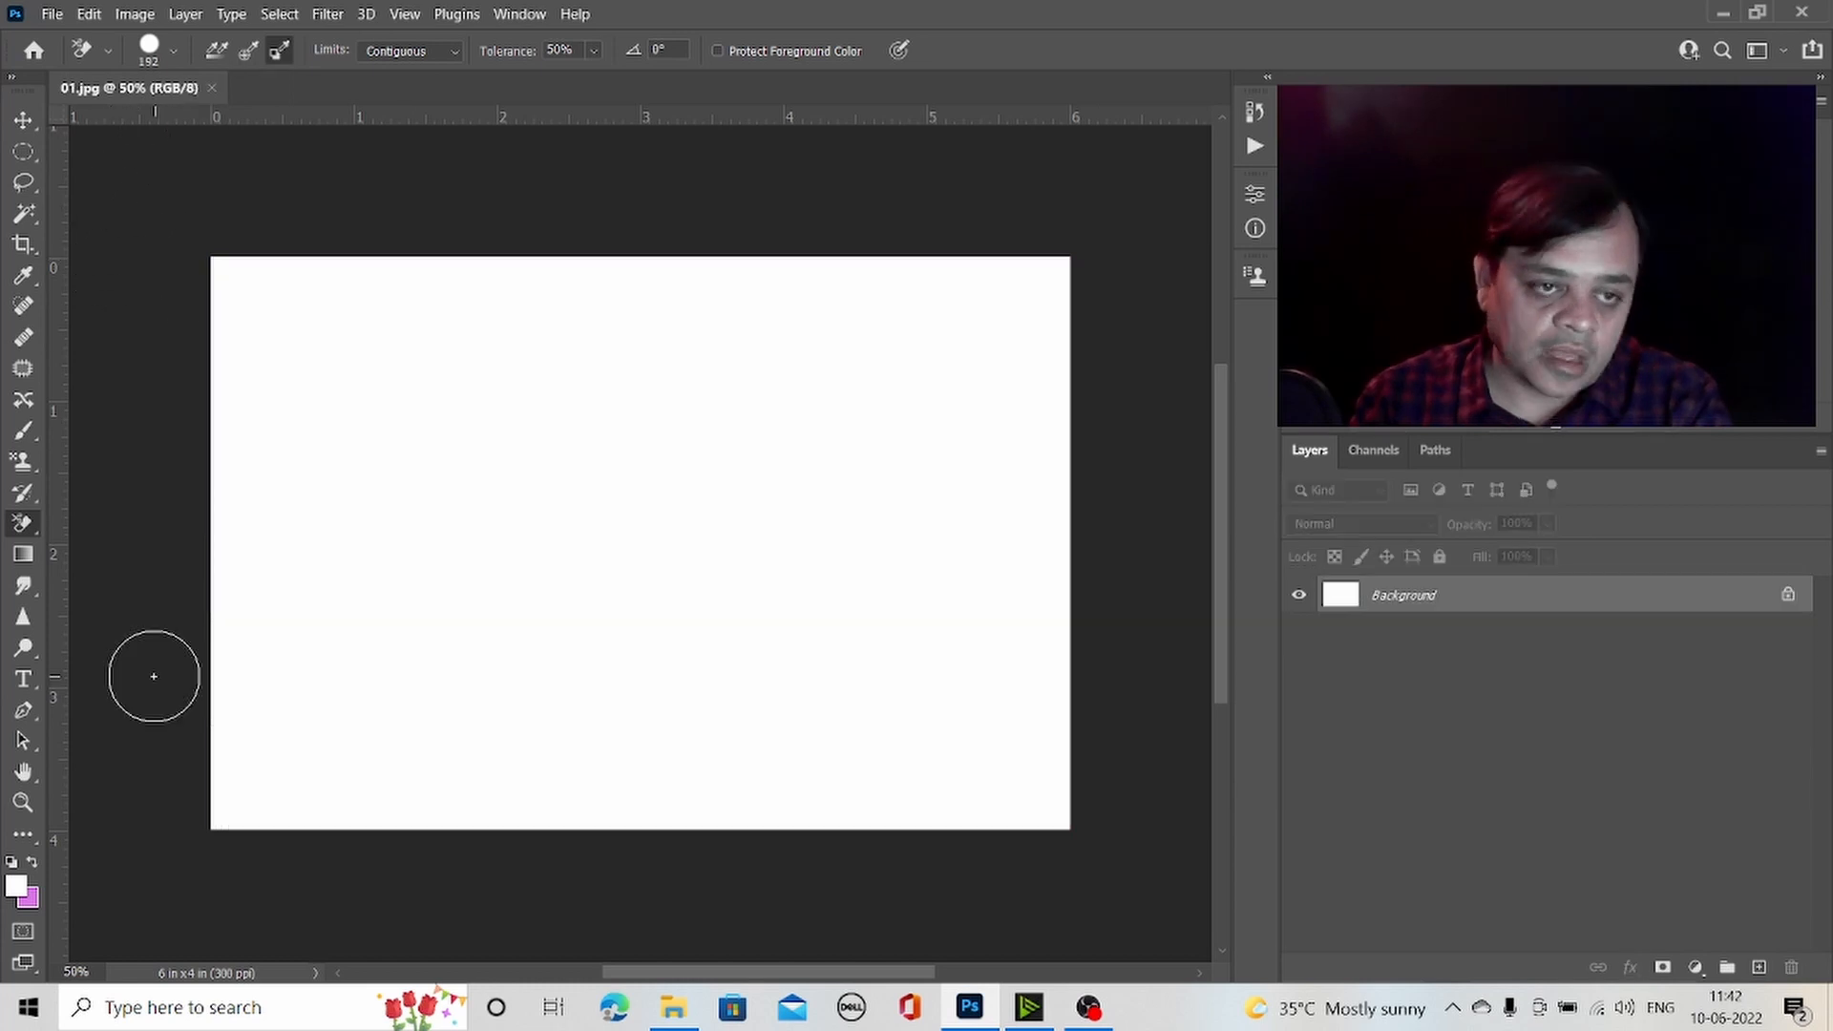
- Switch to the Magic Eraser tool for the blank 01.jpg image
right_click(31, 525)
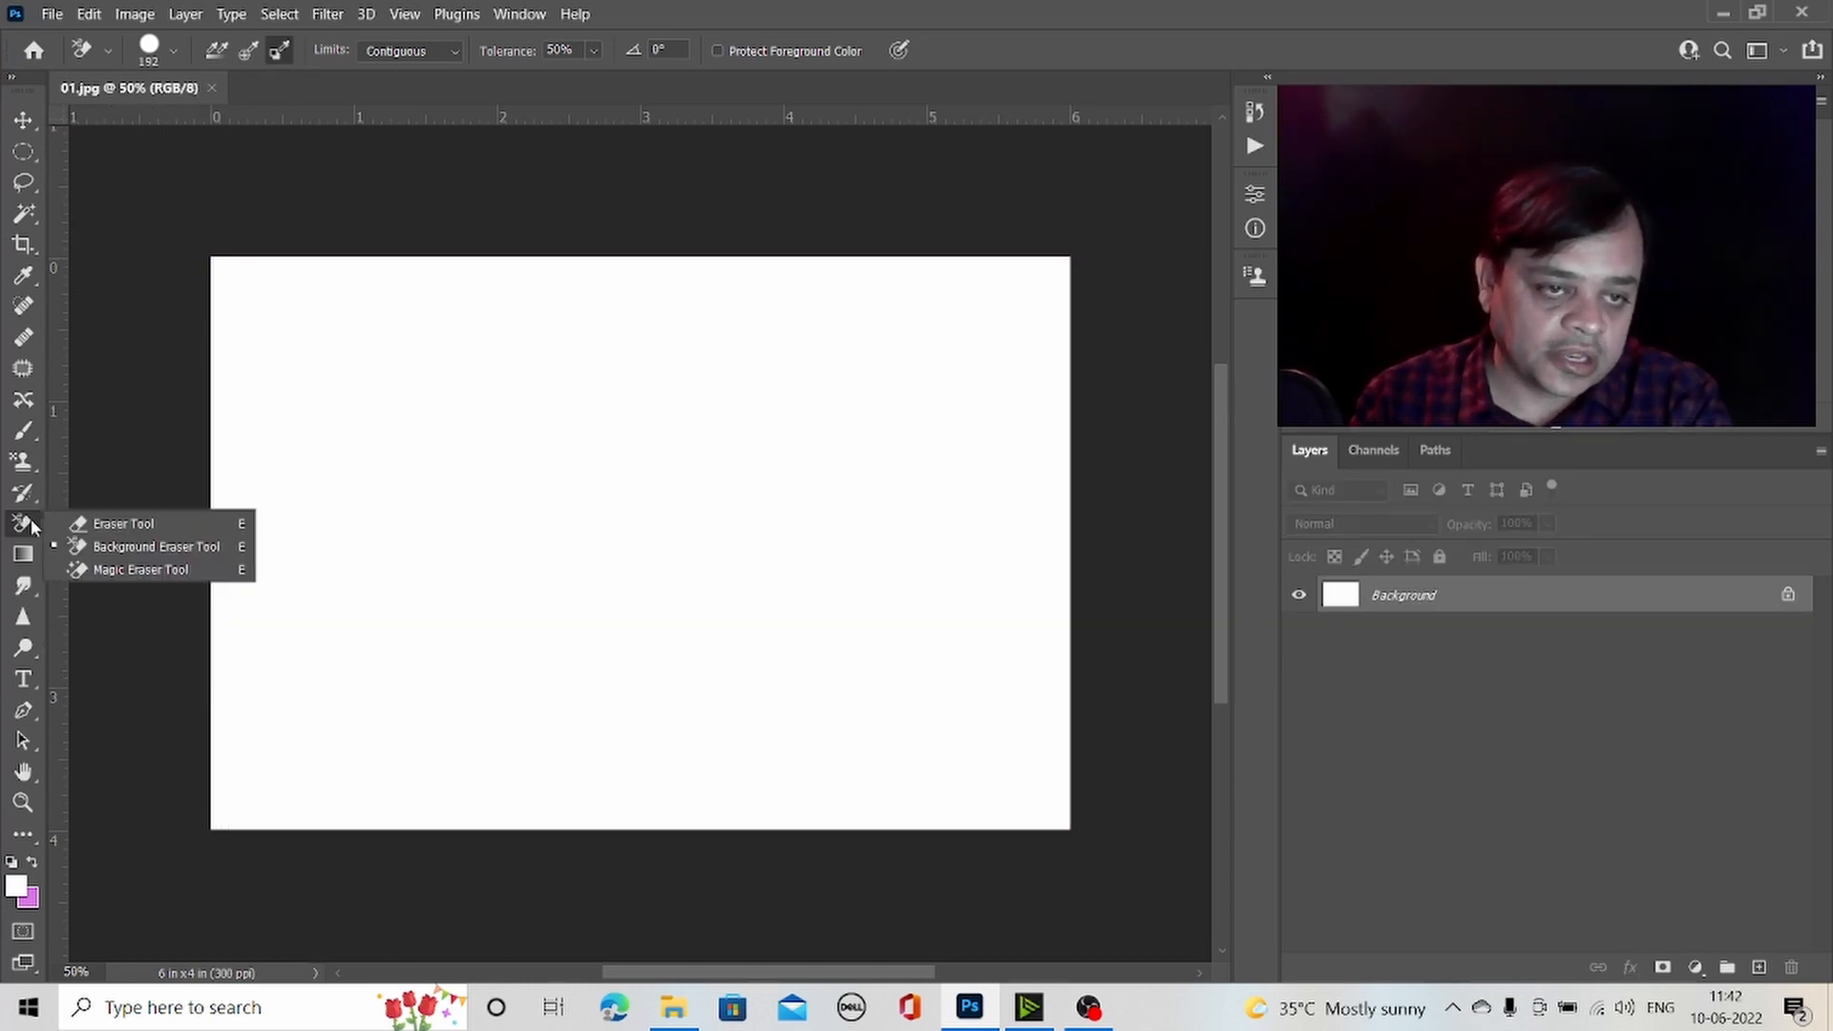
left_click(109, 570)
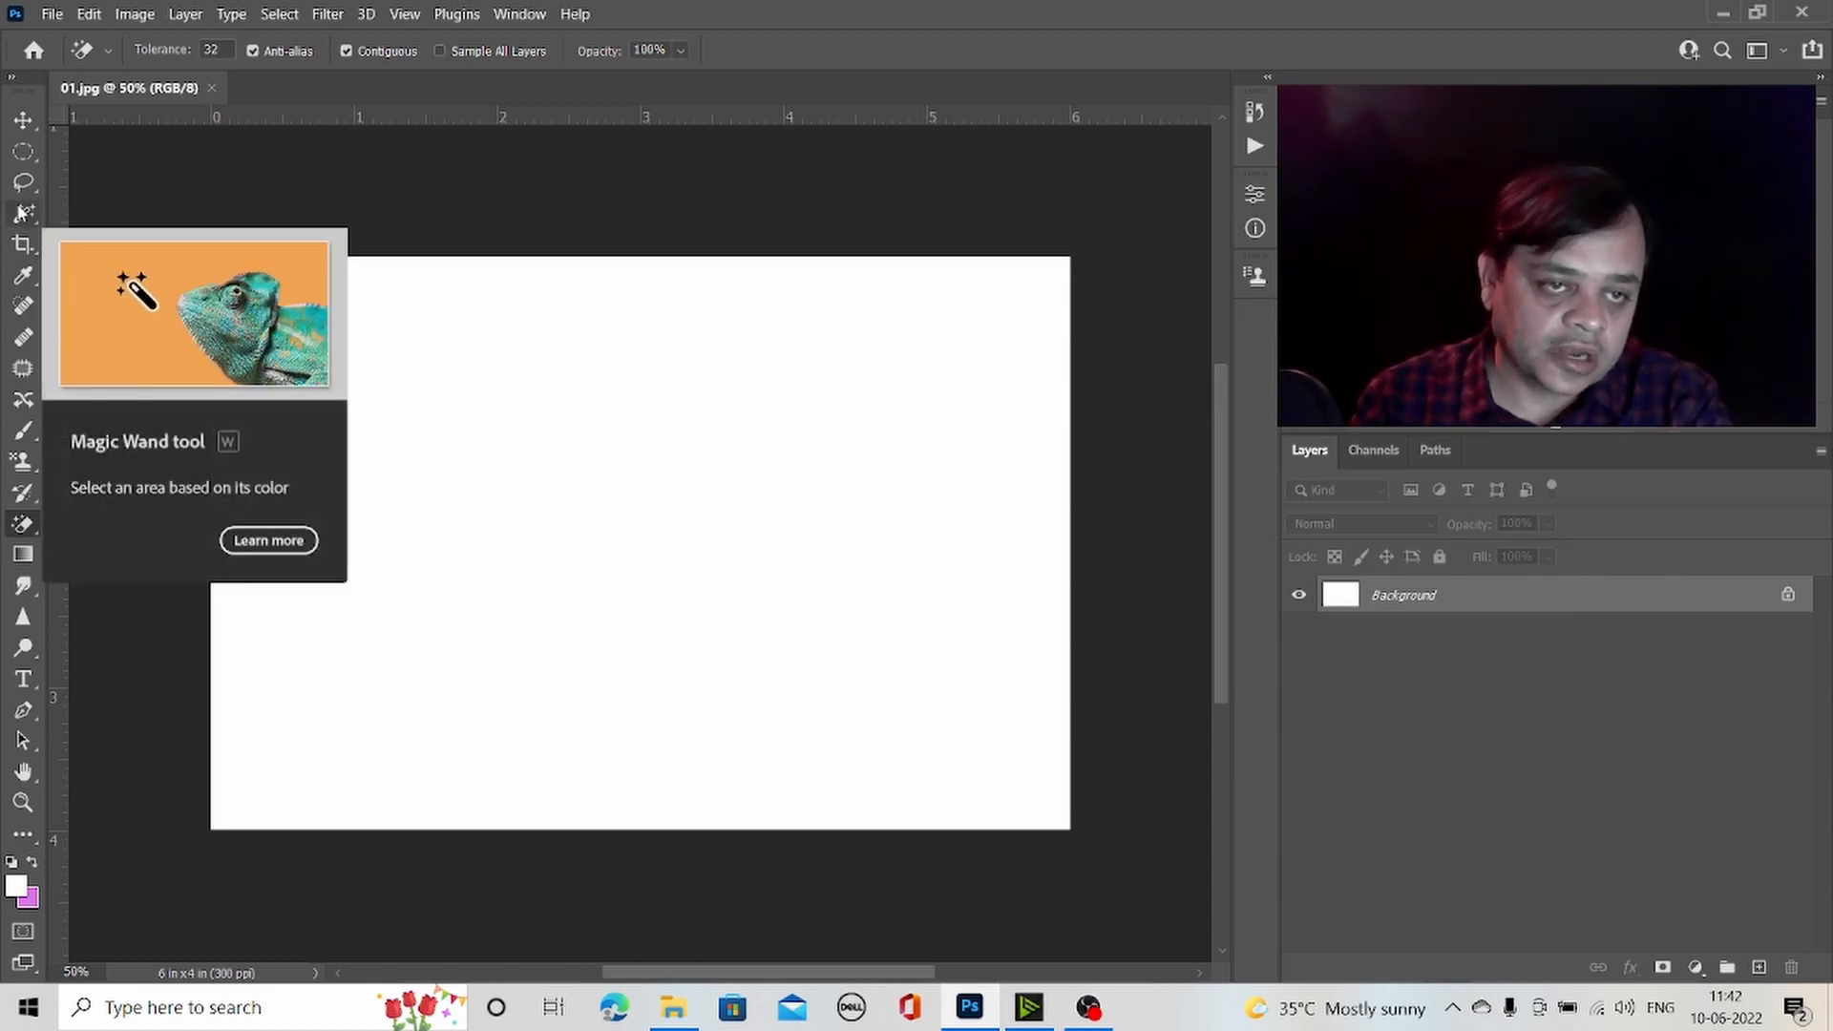
left_click(11, 526)
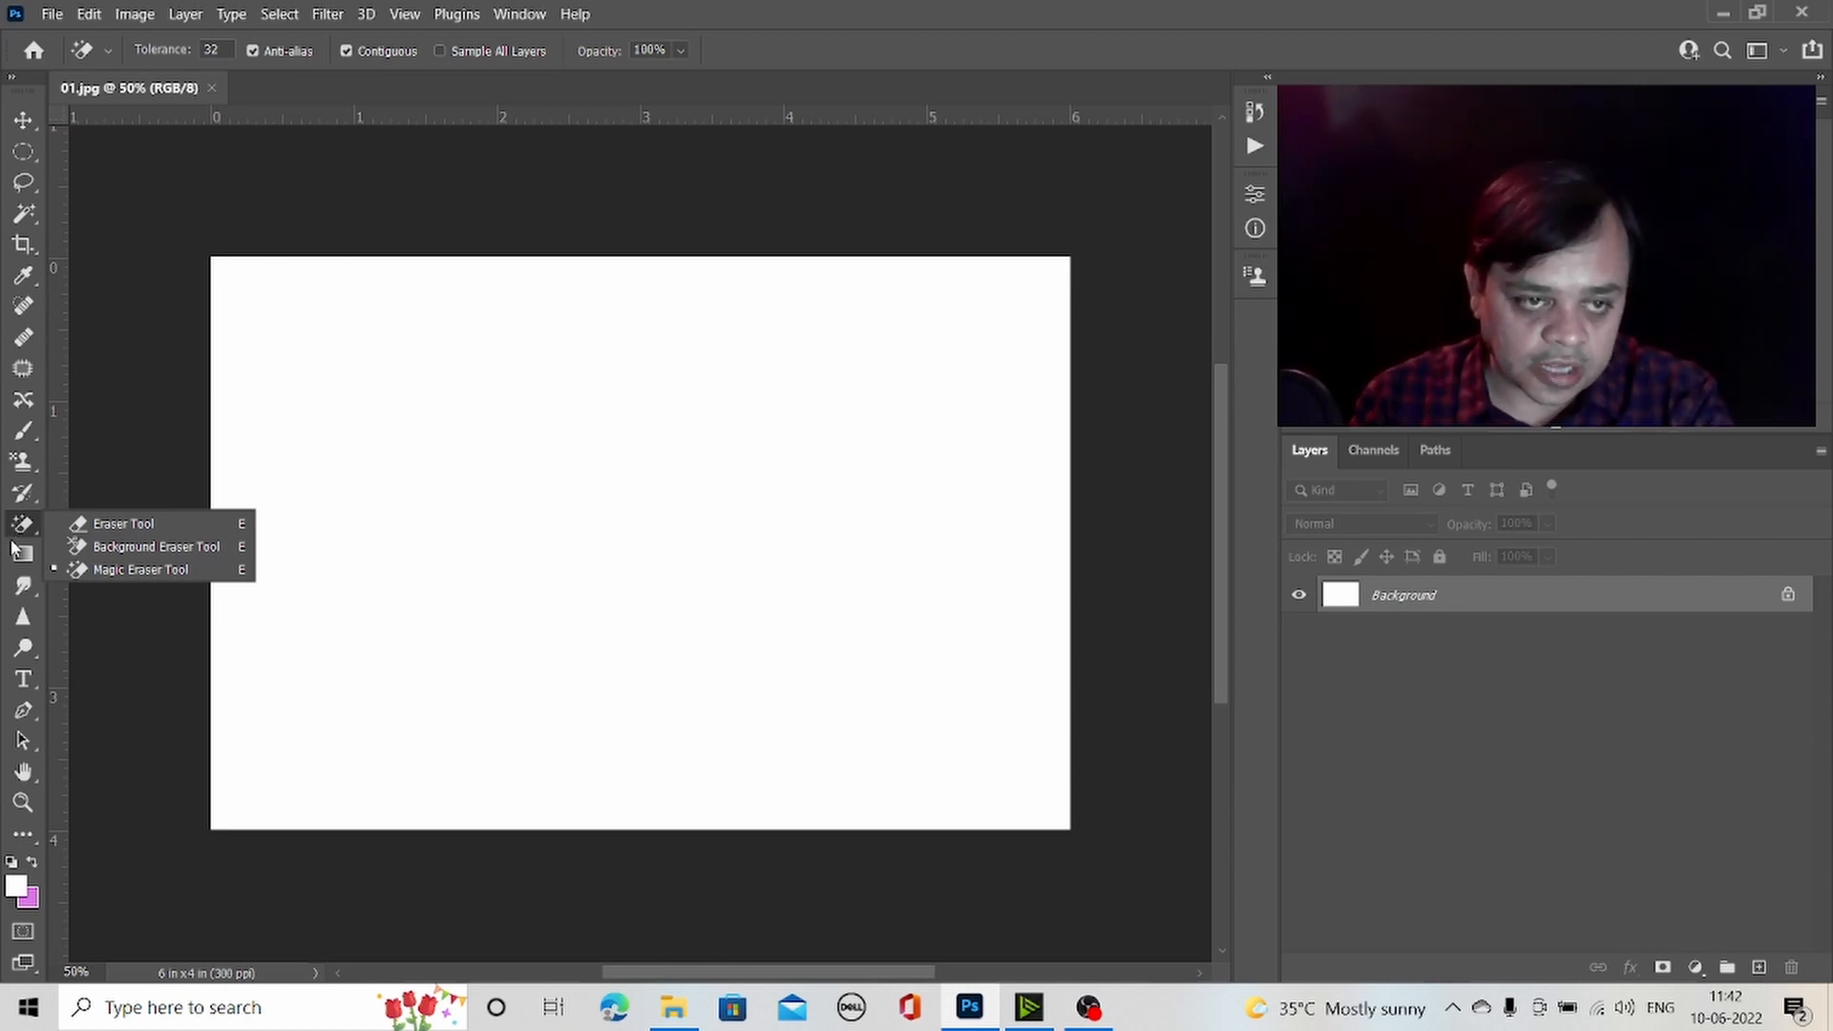
- Fill a new layer in 01.jpg with a magenta-to-purple linear gradient from the upper left to the lower right corner
left_click(24, 557)
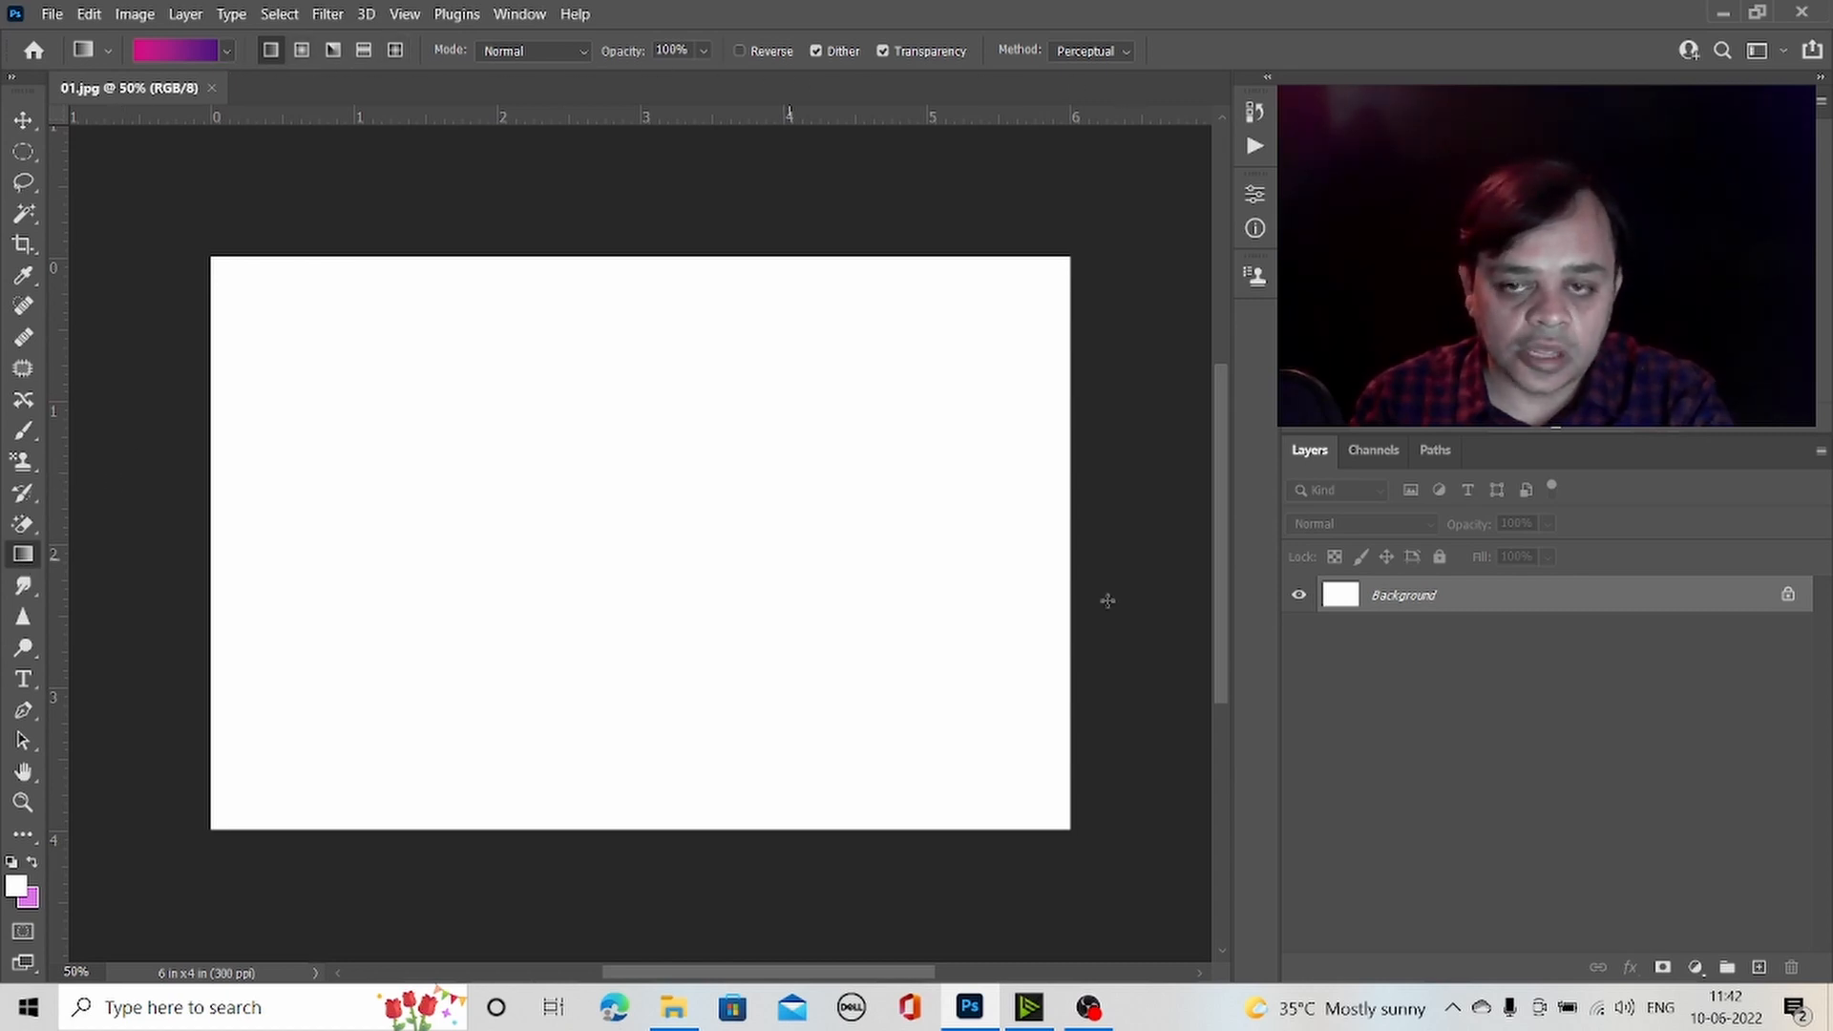
left_click(1759, 967)
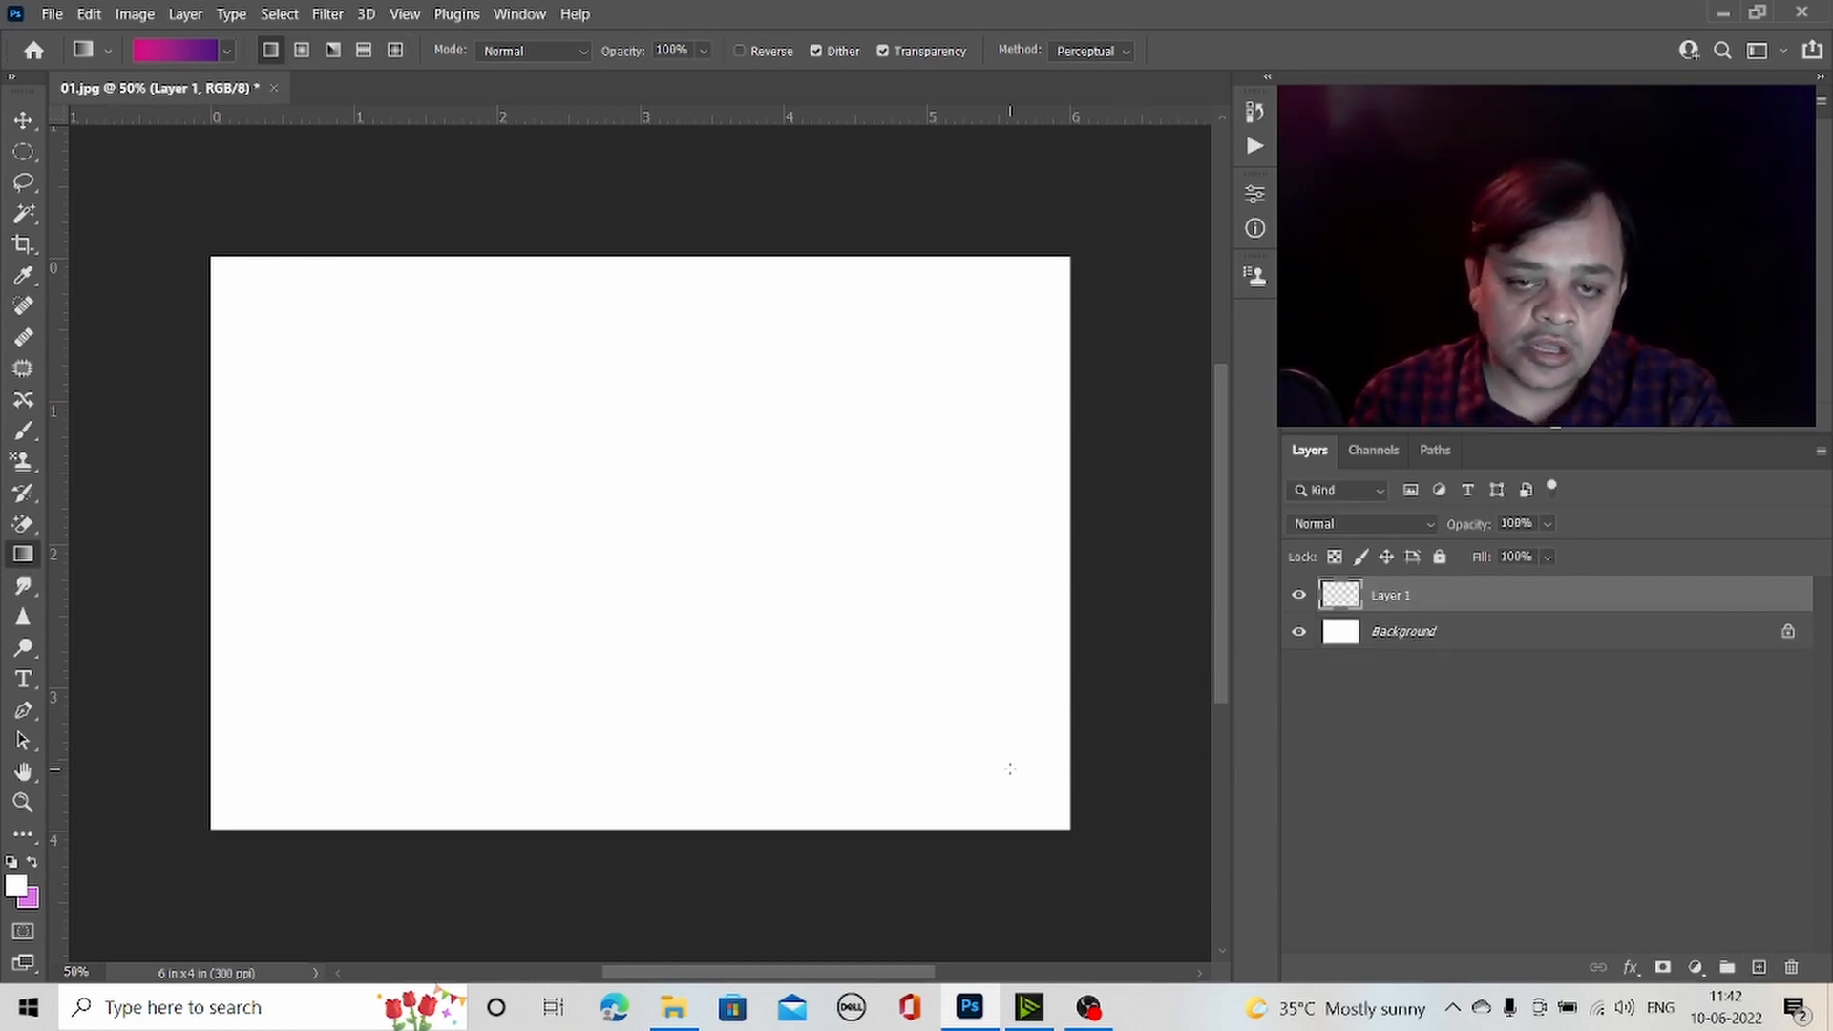
left_click_drag(198, 241, 1091, 851)
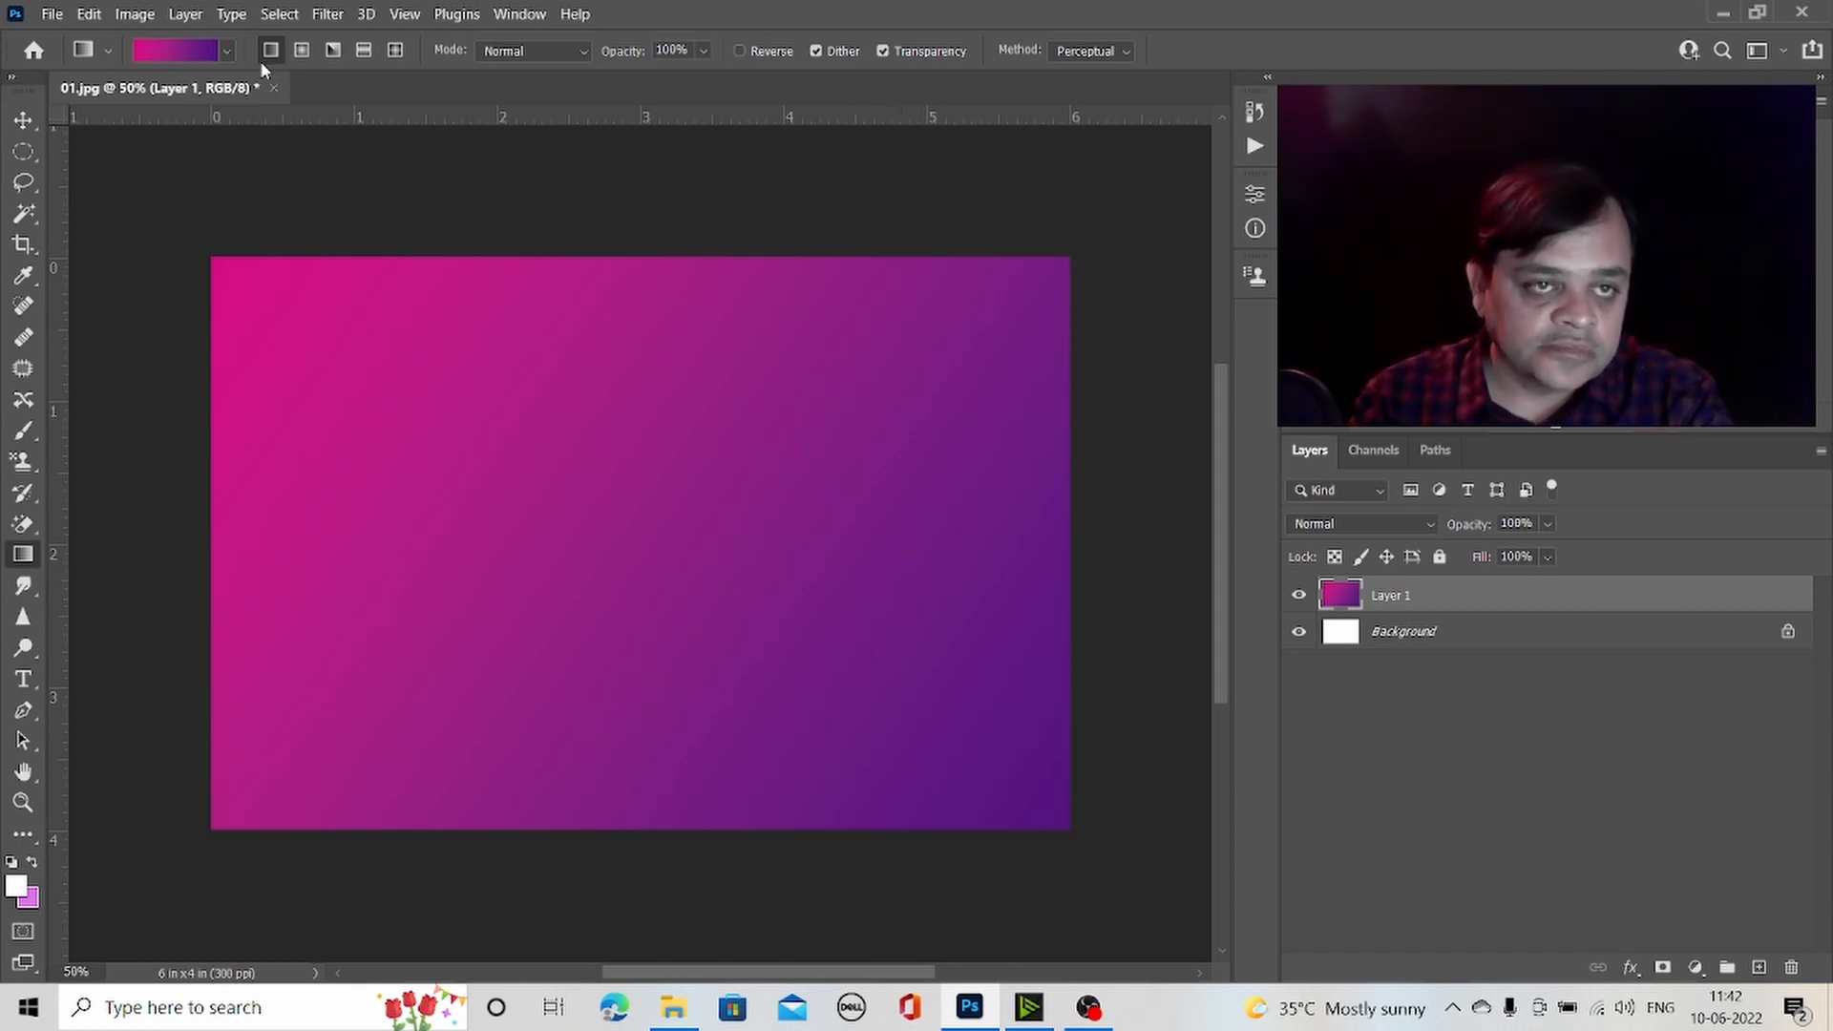
- Collapse the Blues and Purples gradient preset groups and browse to the 5580 Gradient Overlays group
left_click(226, 51)
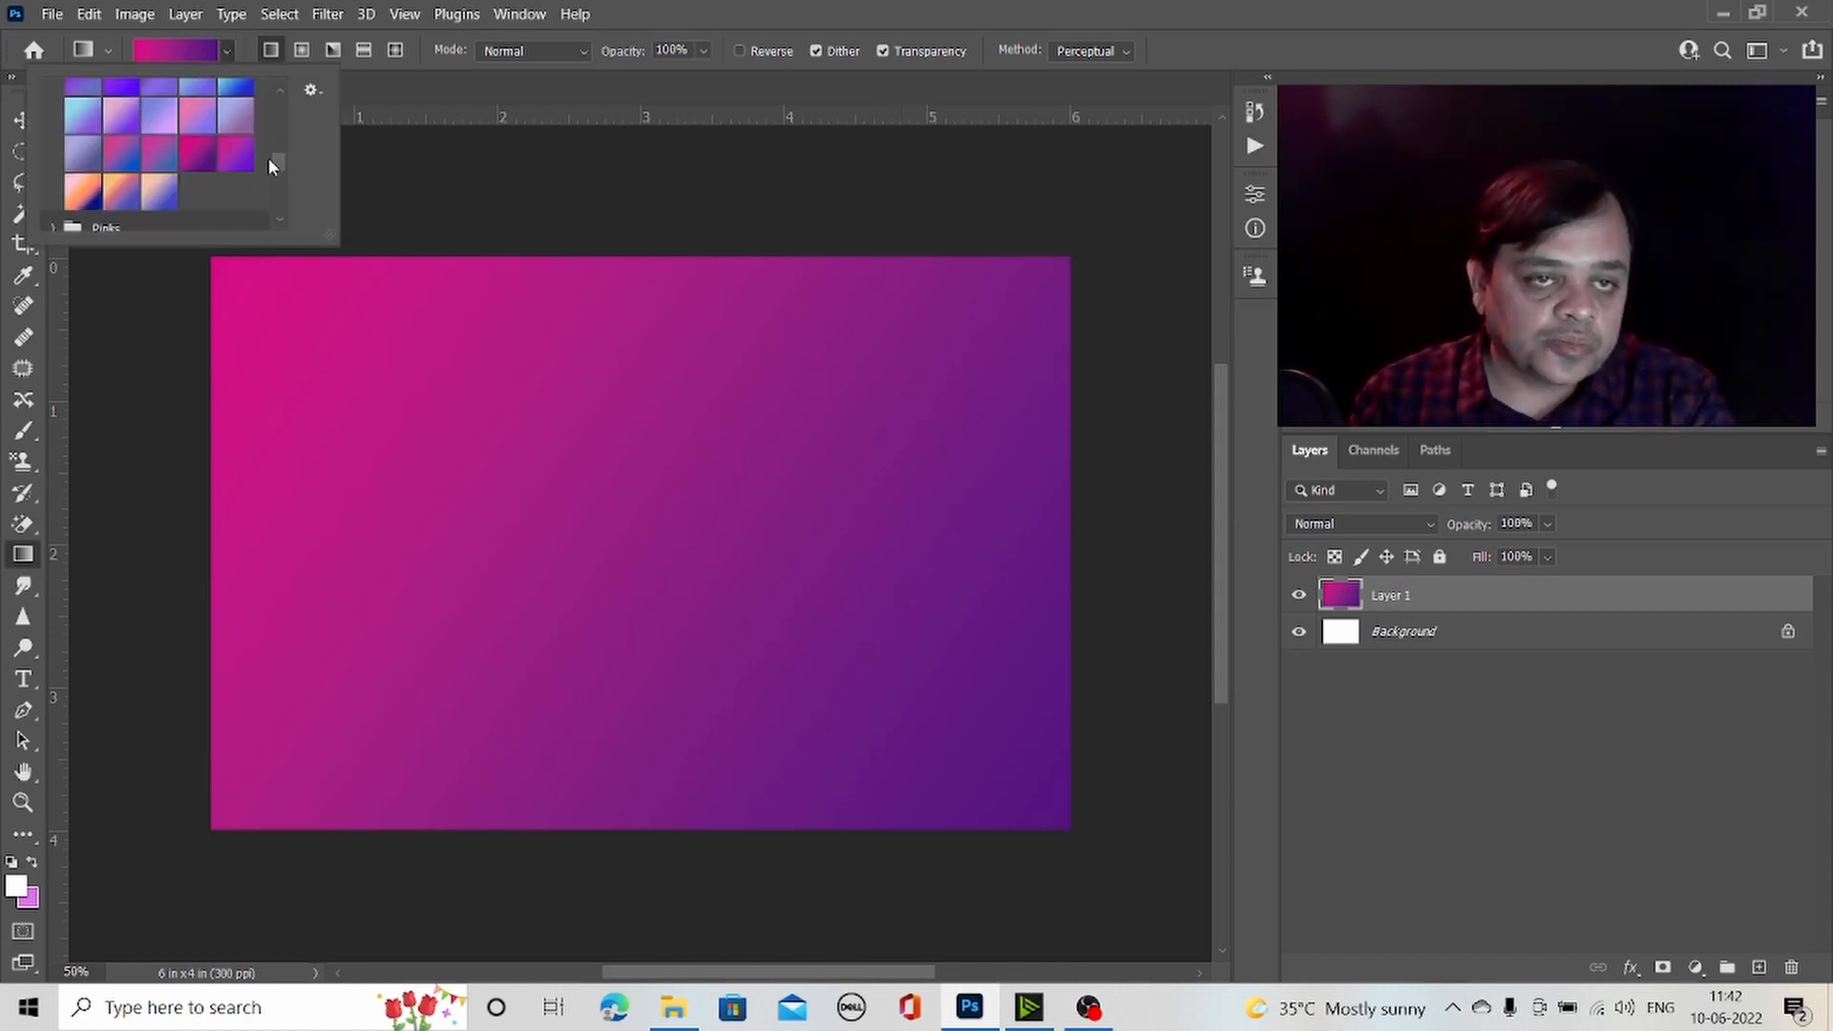
left_click_drag(275, 159, 277, 99)
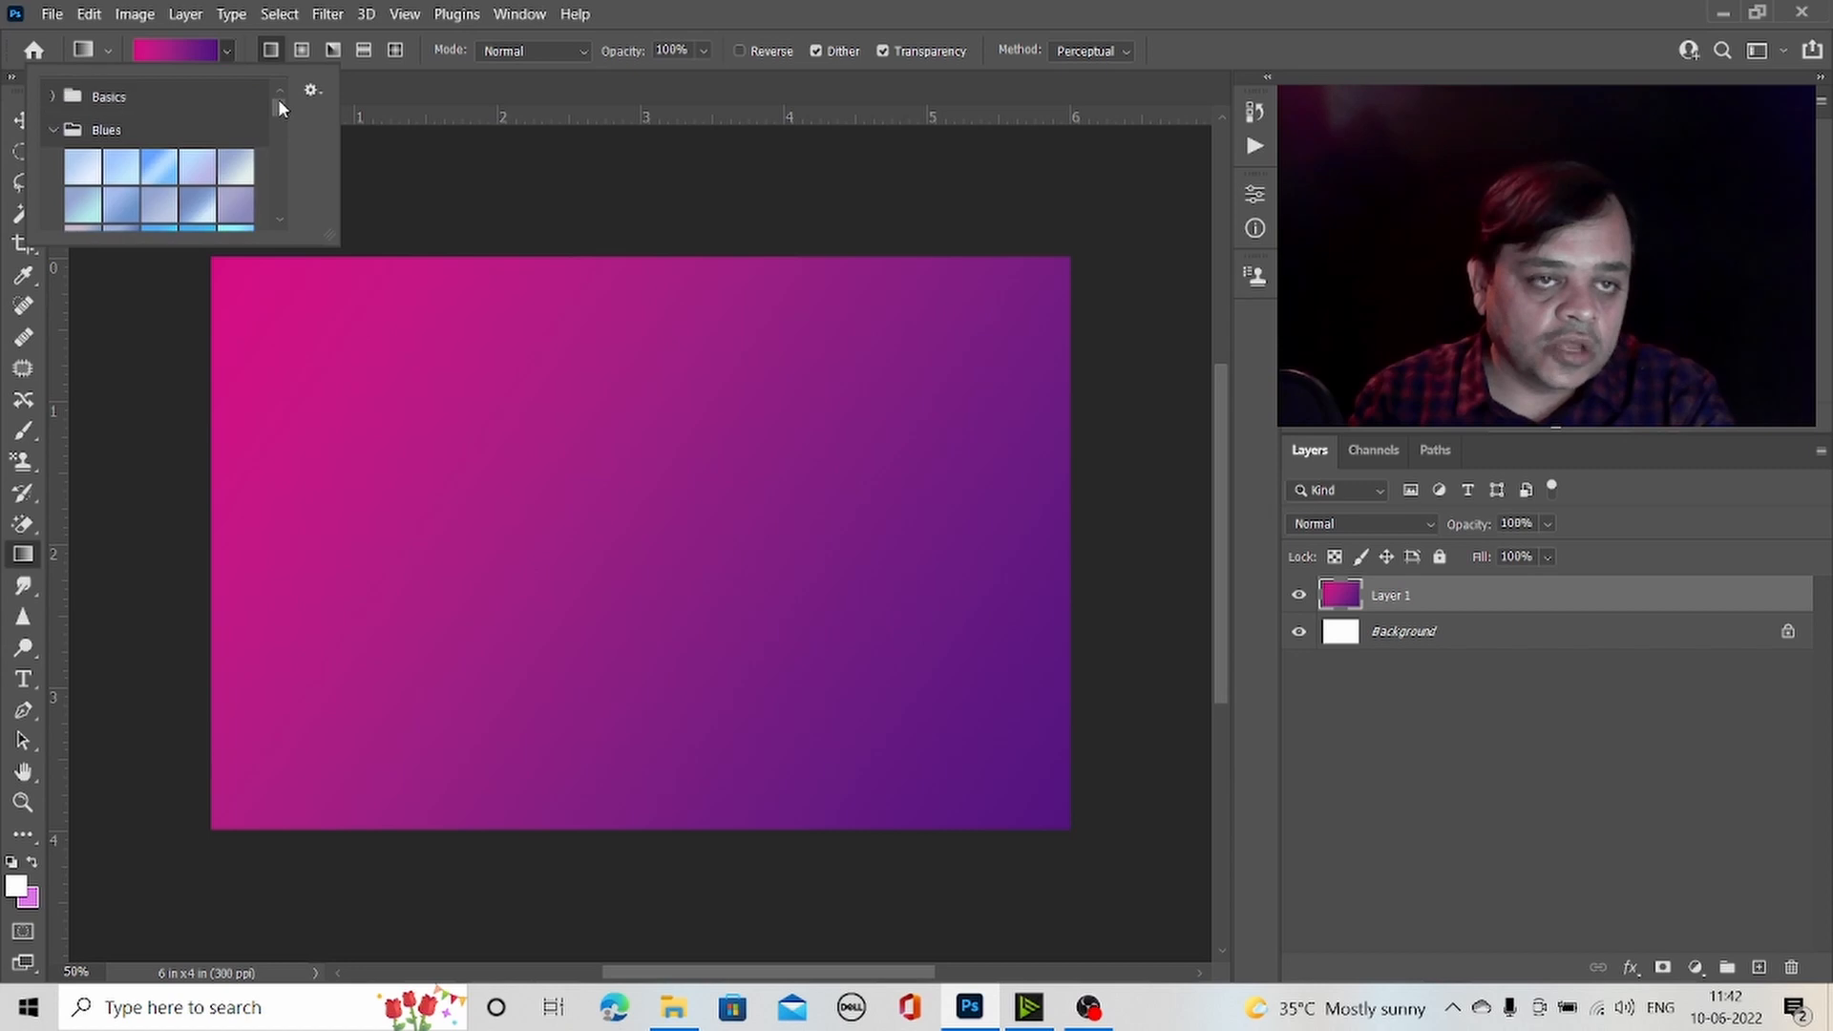
left_click(54, 134)
left_click(53, 164)
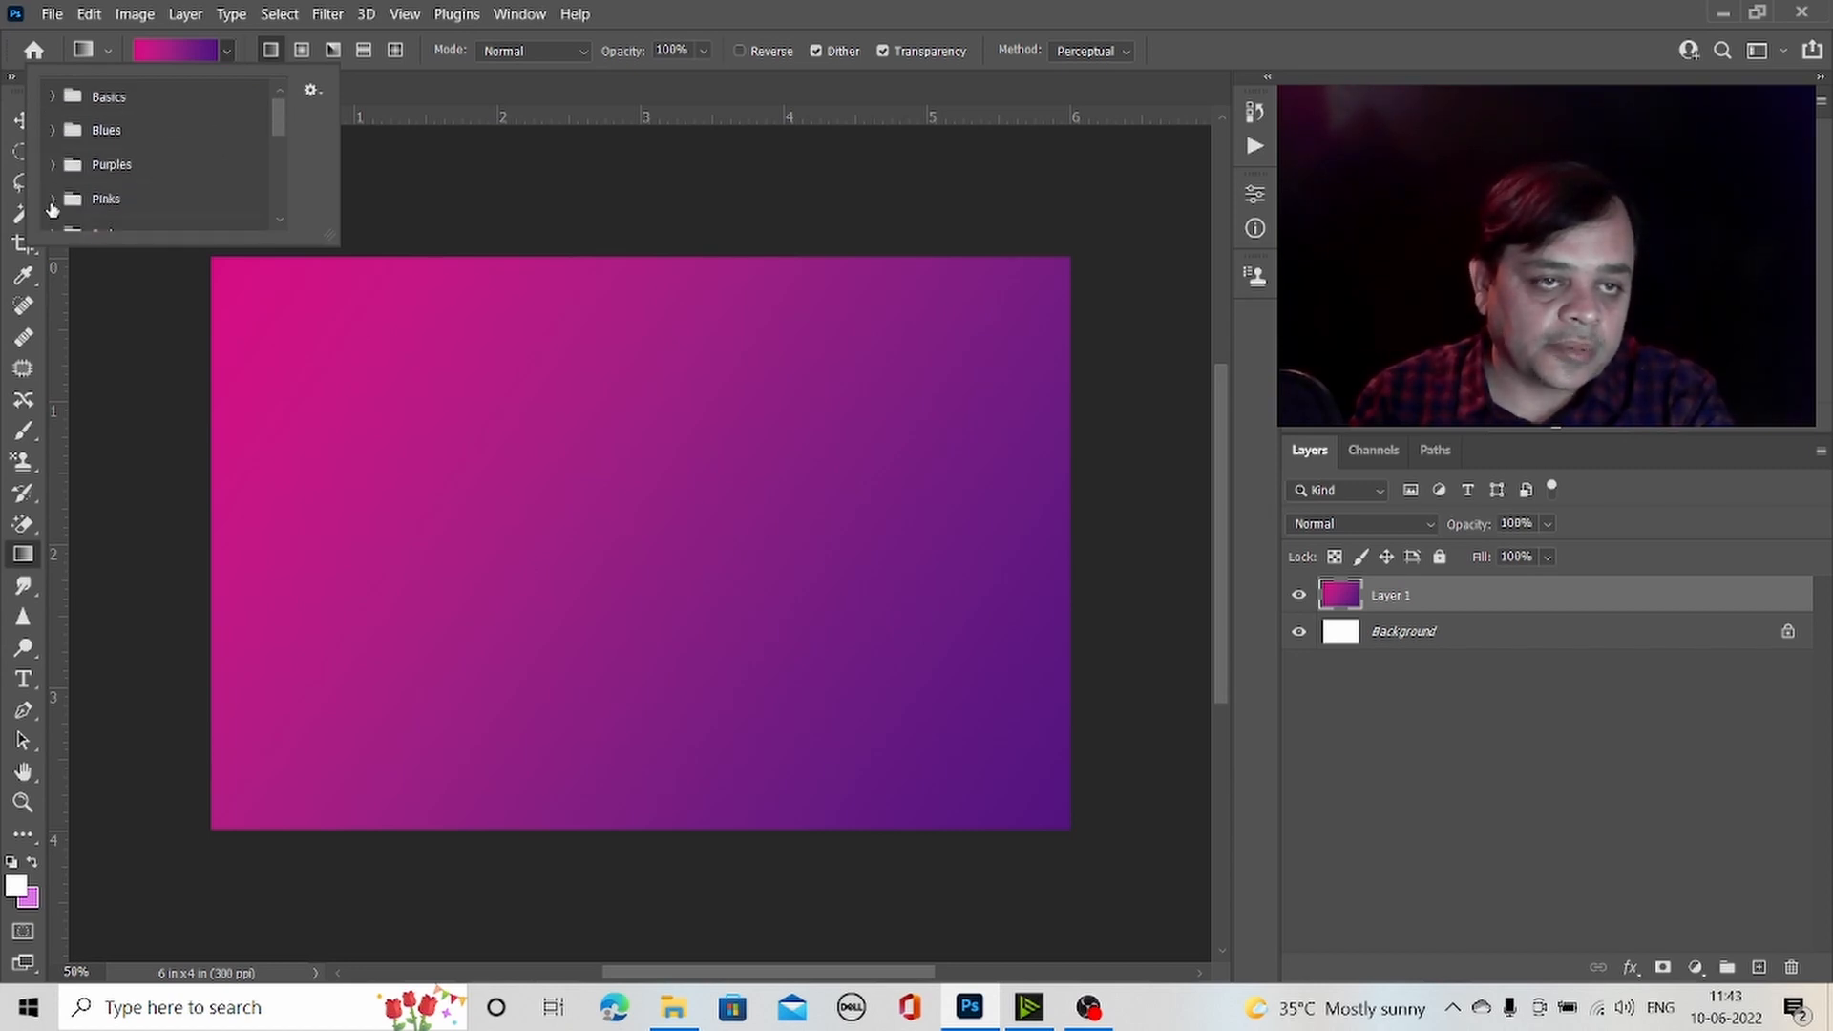
left_click_drag(278, 121, 282, 238)
left_click(88, 216)
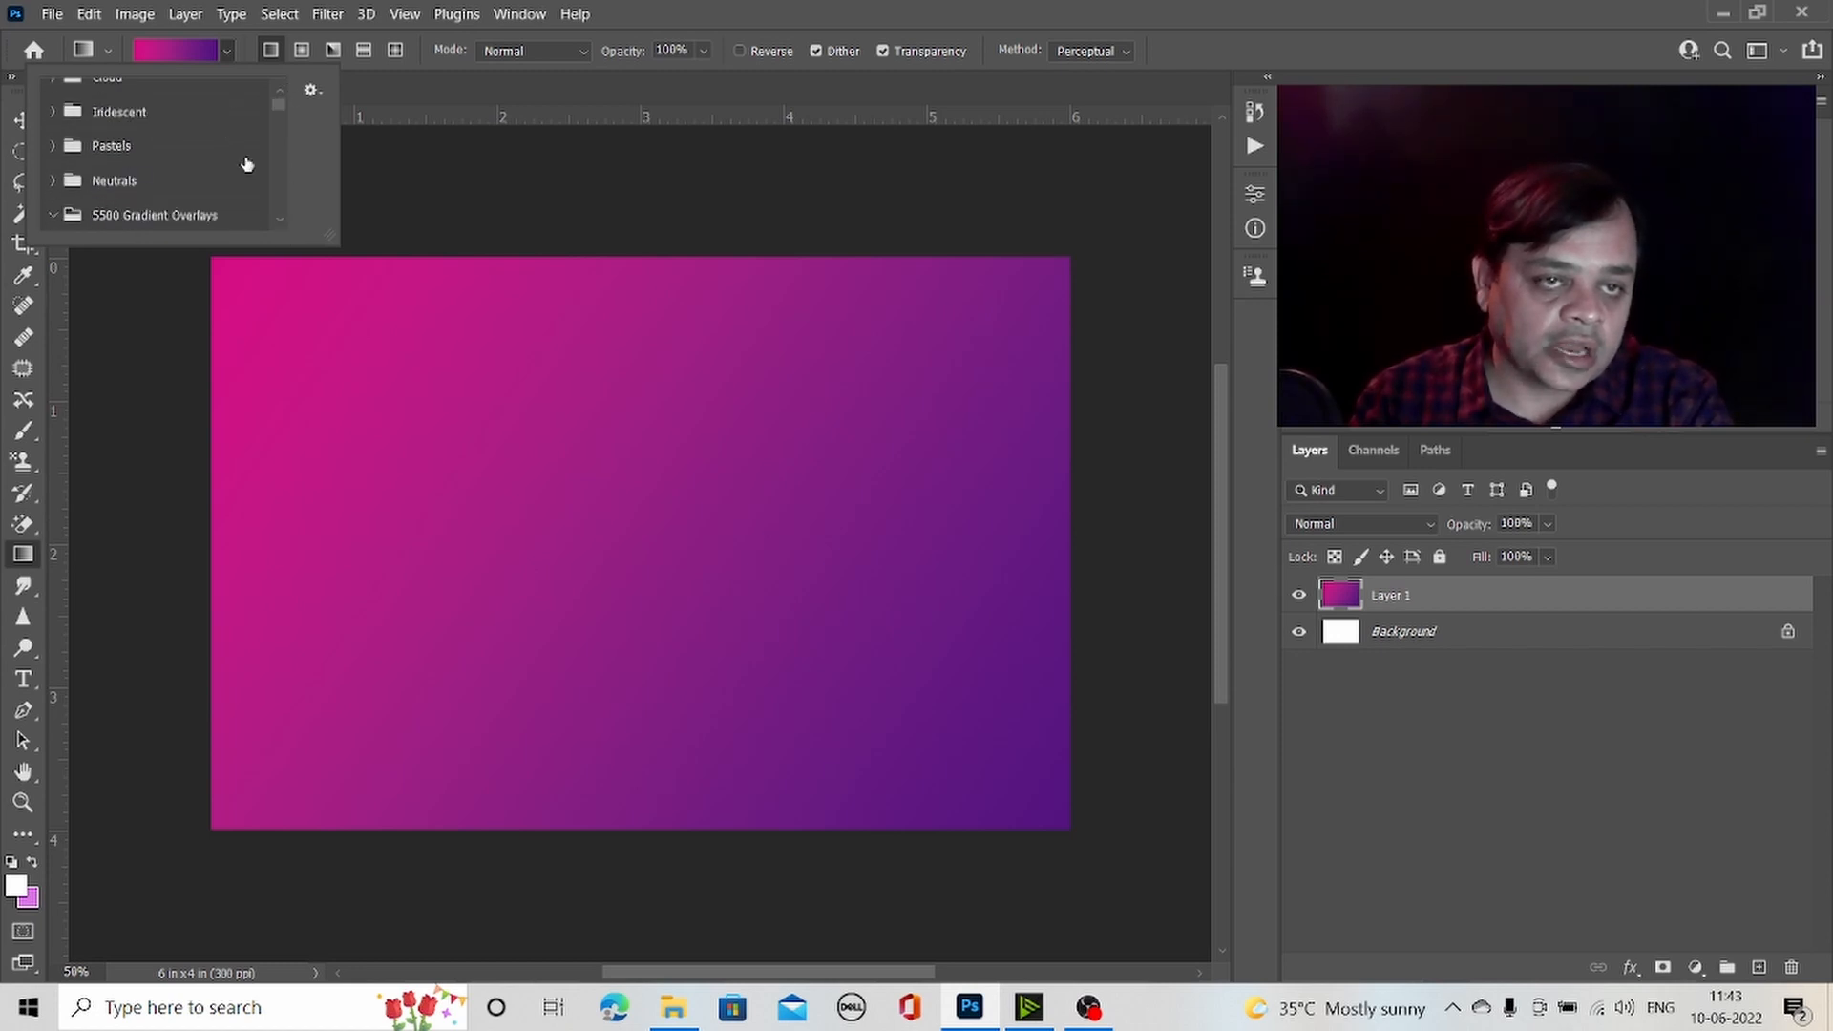
- Fill Layer 1 with a linear gradient from the green striped preset, running from the upper left to the lower right
left_click_drag(275, 109, 275, 132)
left_click(279, 90)
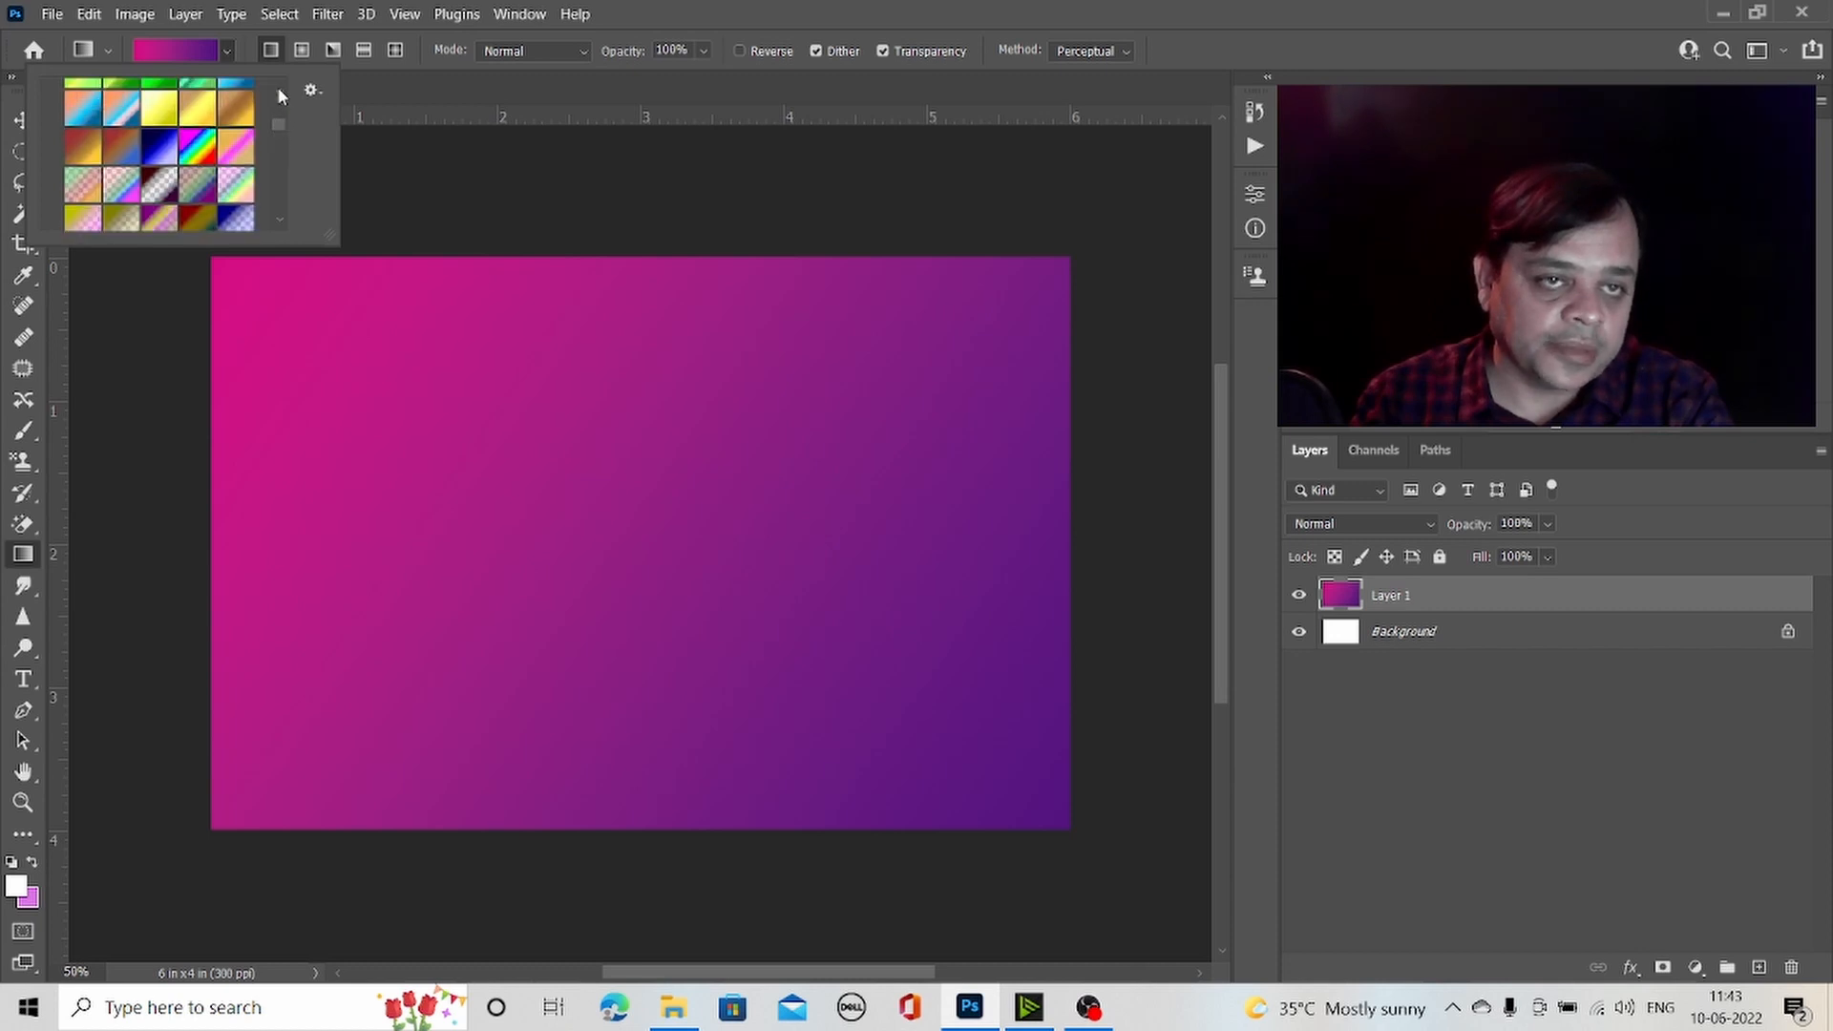
left_click(279, 90)
double_click(201, 106)
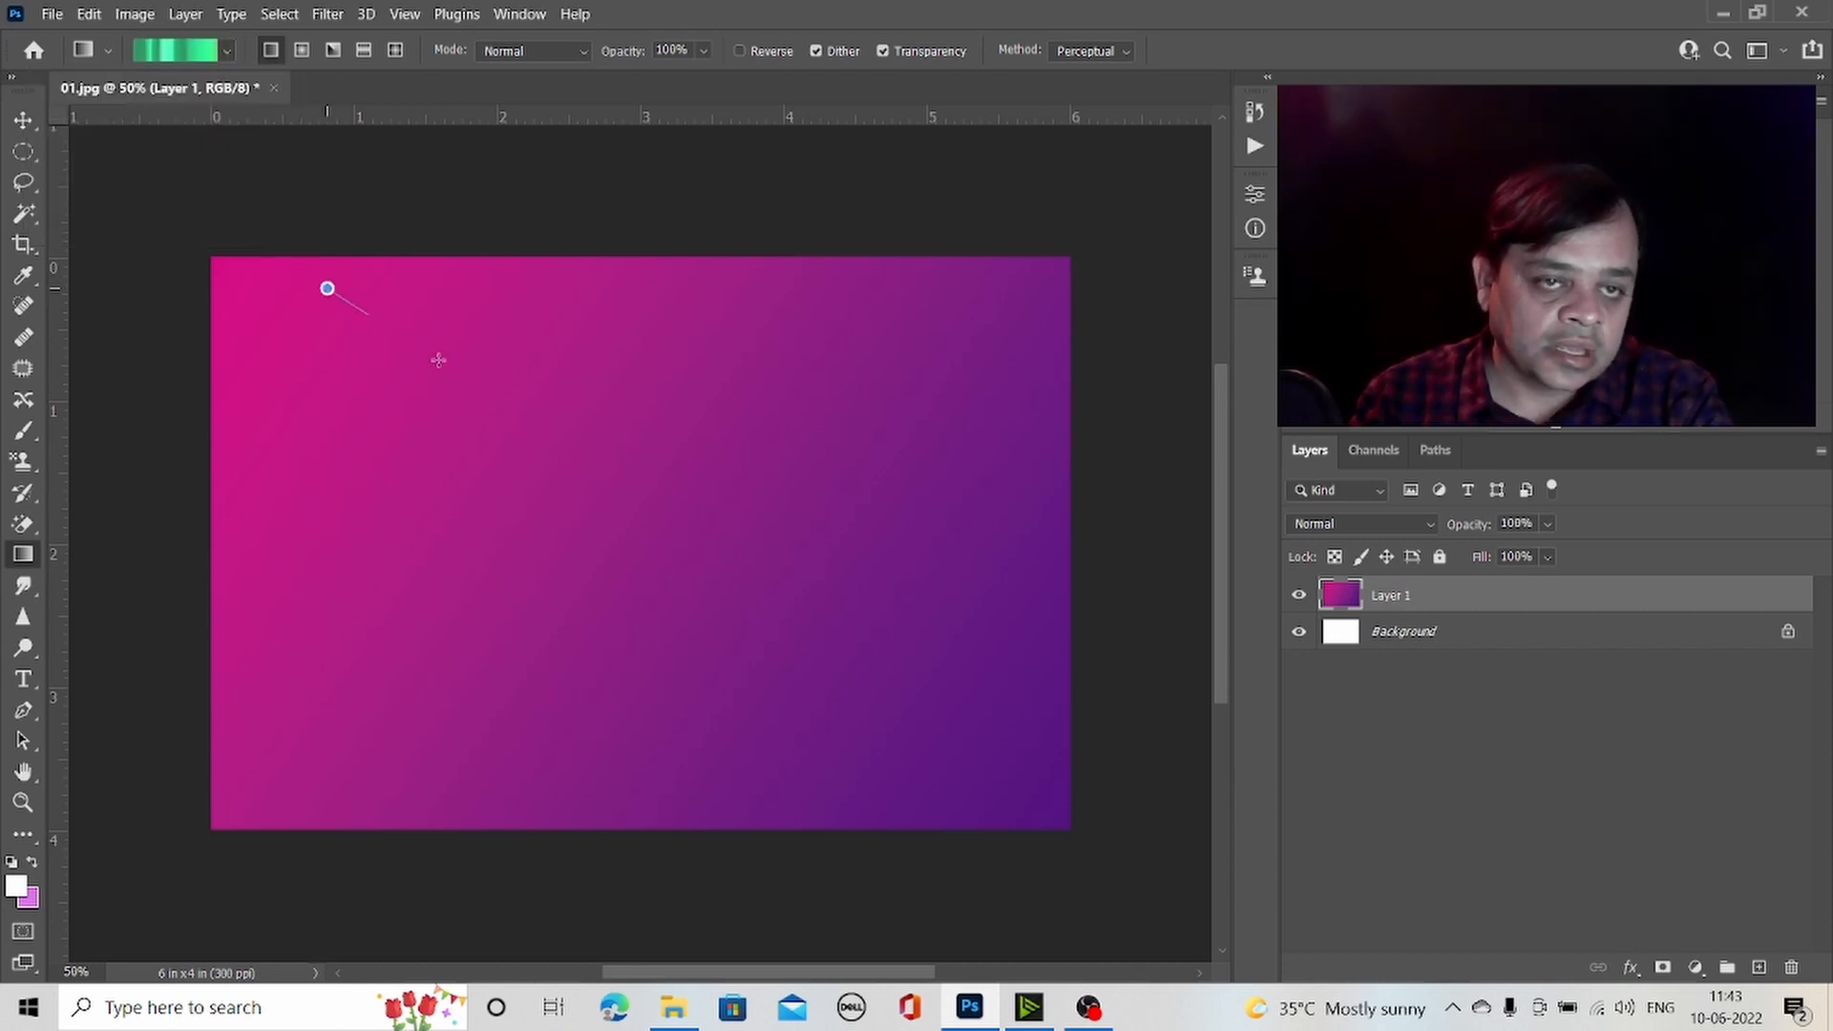
left_click_drag(327, 287, 934, 649)
- Refill Layer 1 with the yellow, violet and dark purple striped preset as a diagonal linear gradient
left_click(228, 51)
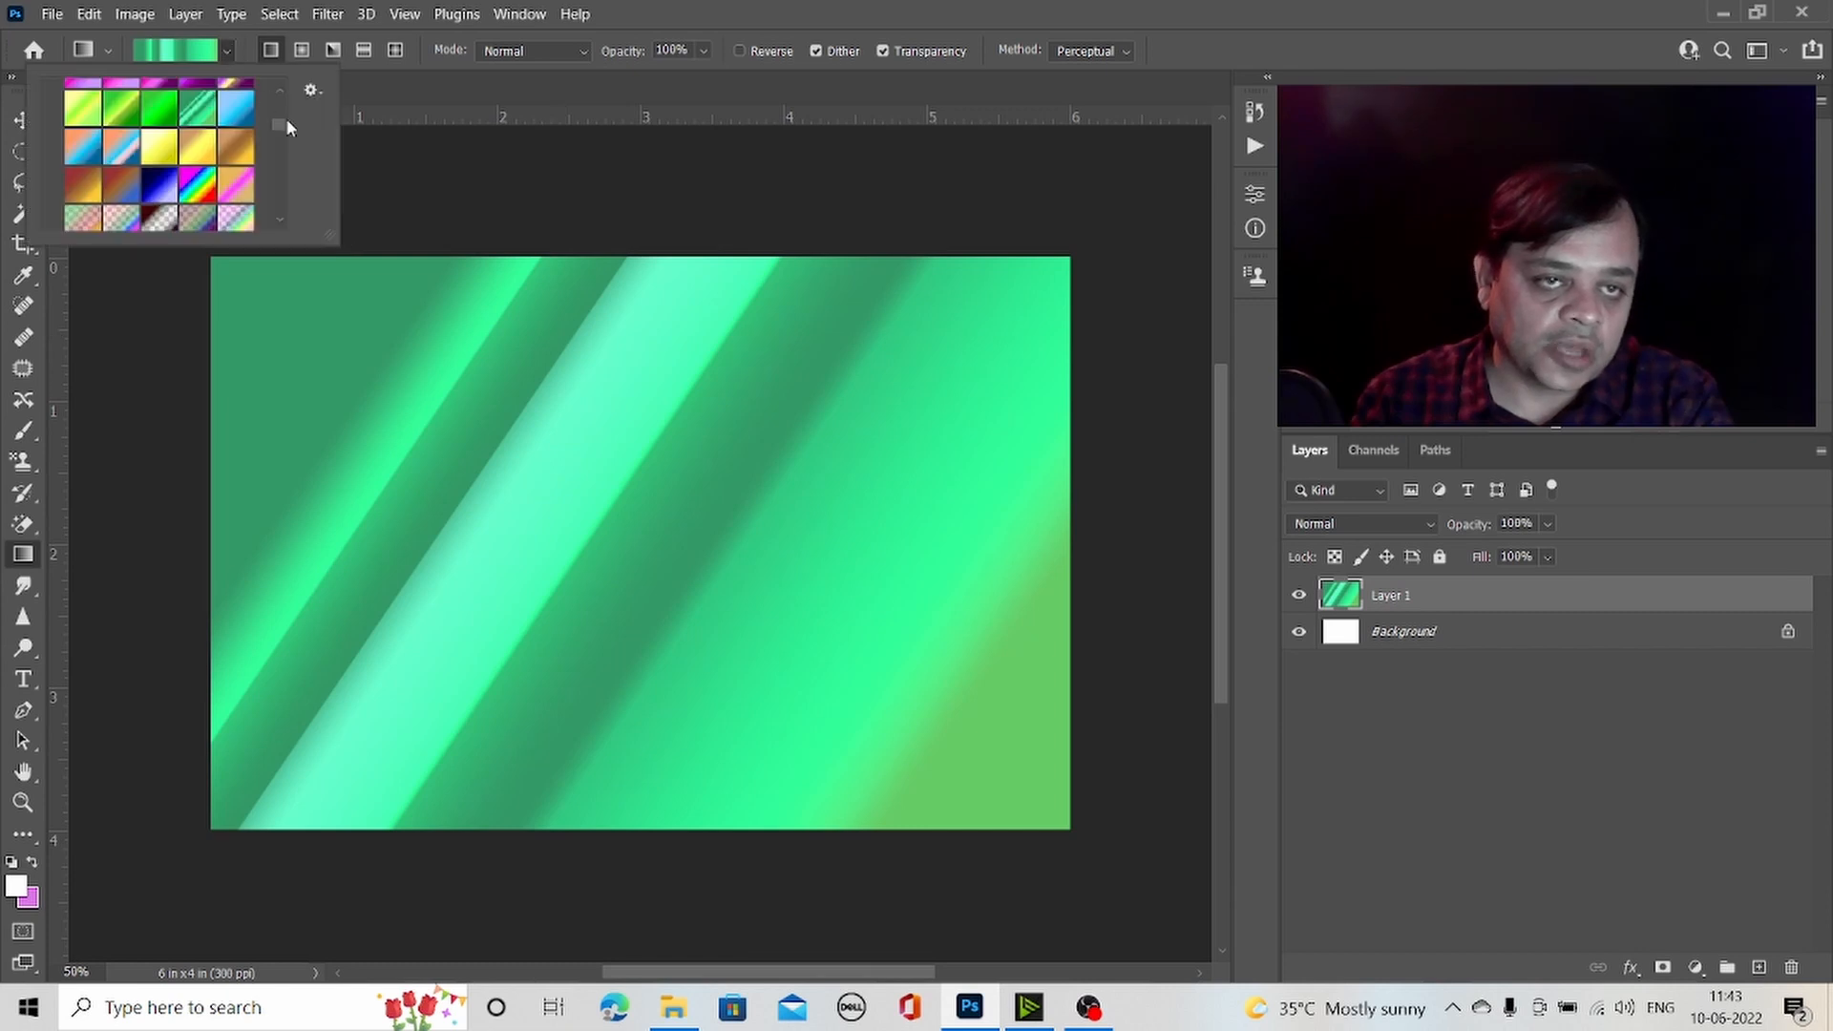
left_click(279, 91)
left_click(279, 91)
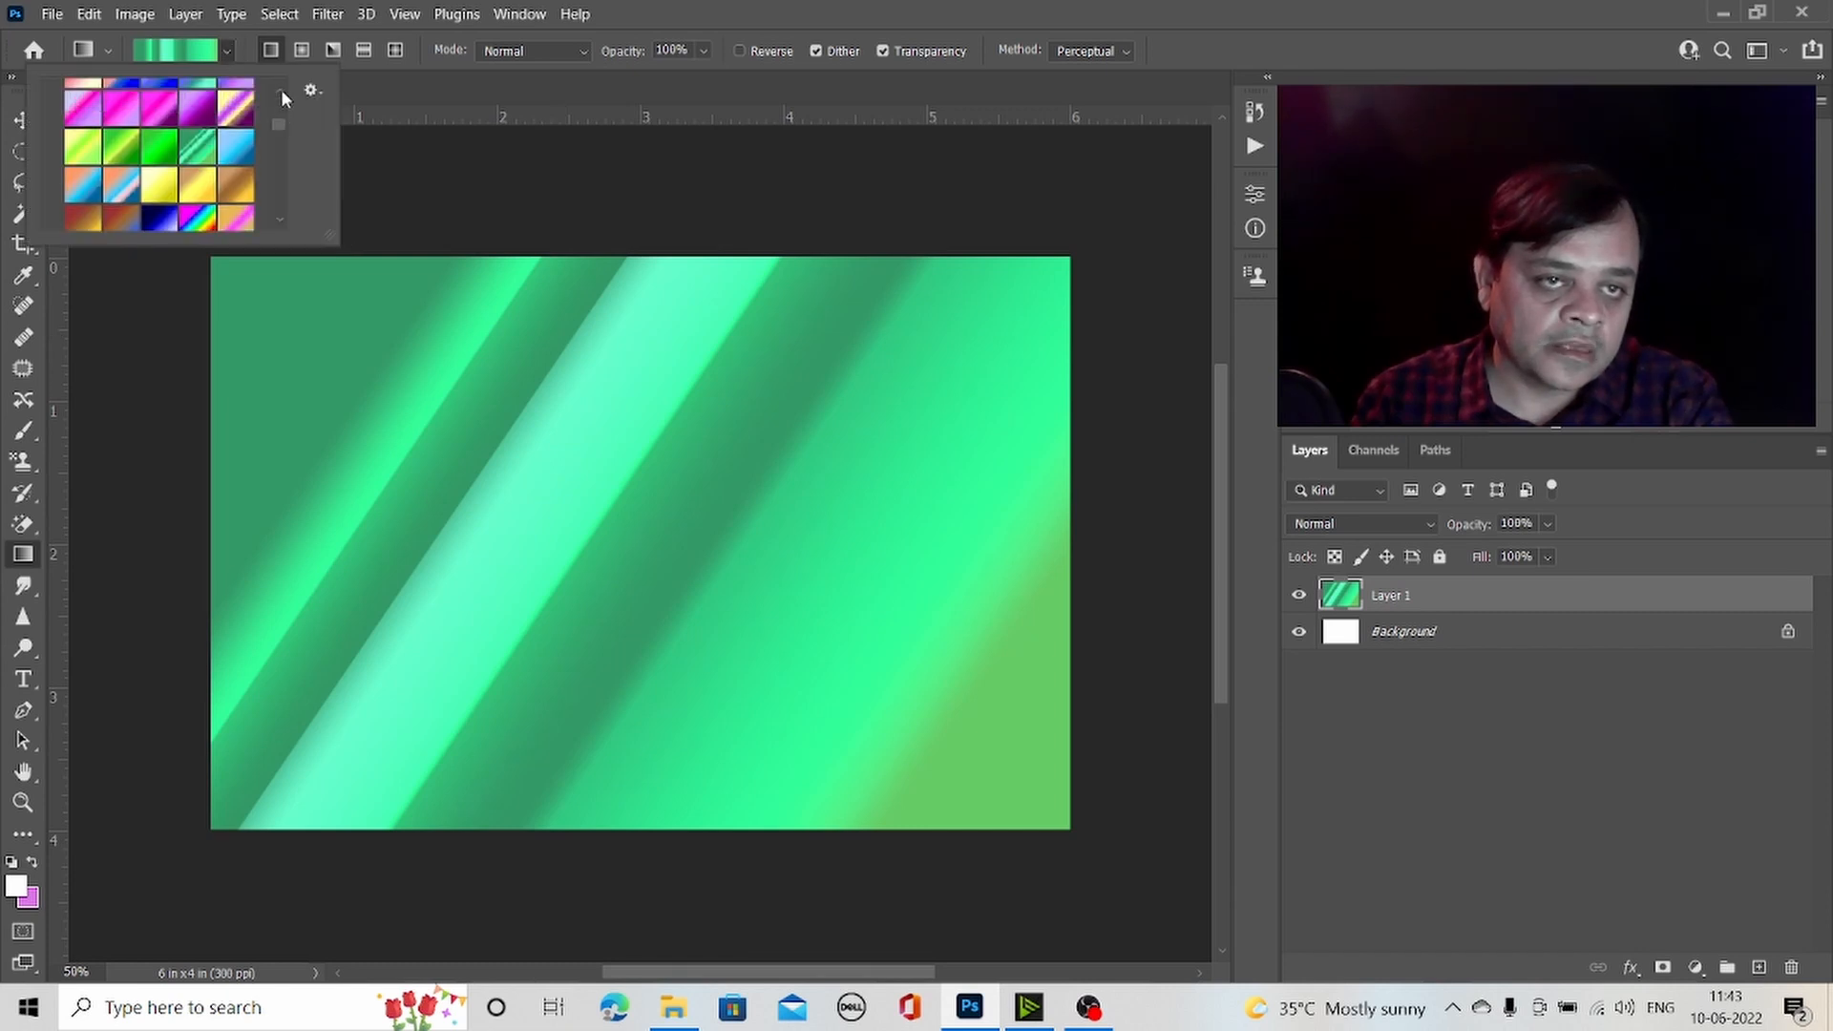
left_click(235, 106)
left_click_drag(282, 341, 936, 700)
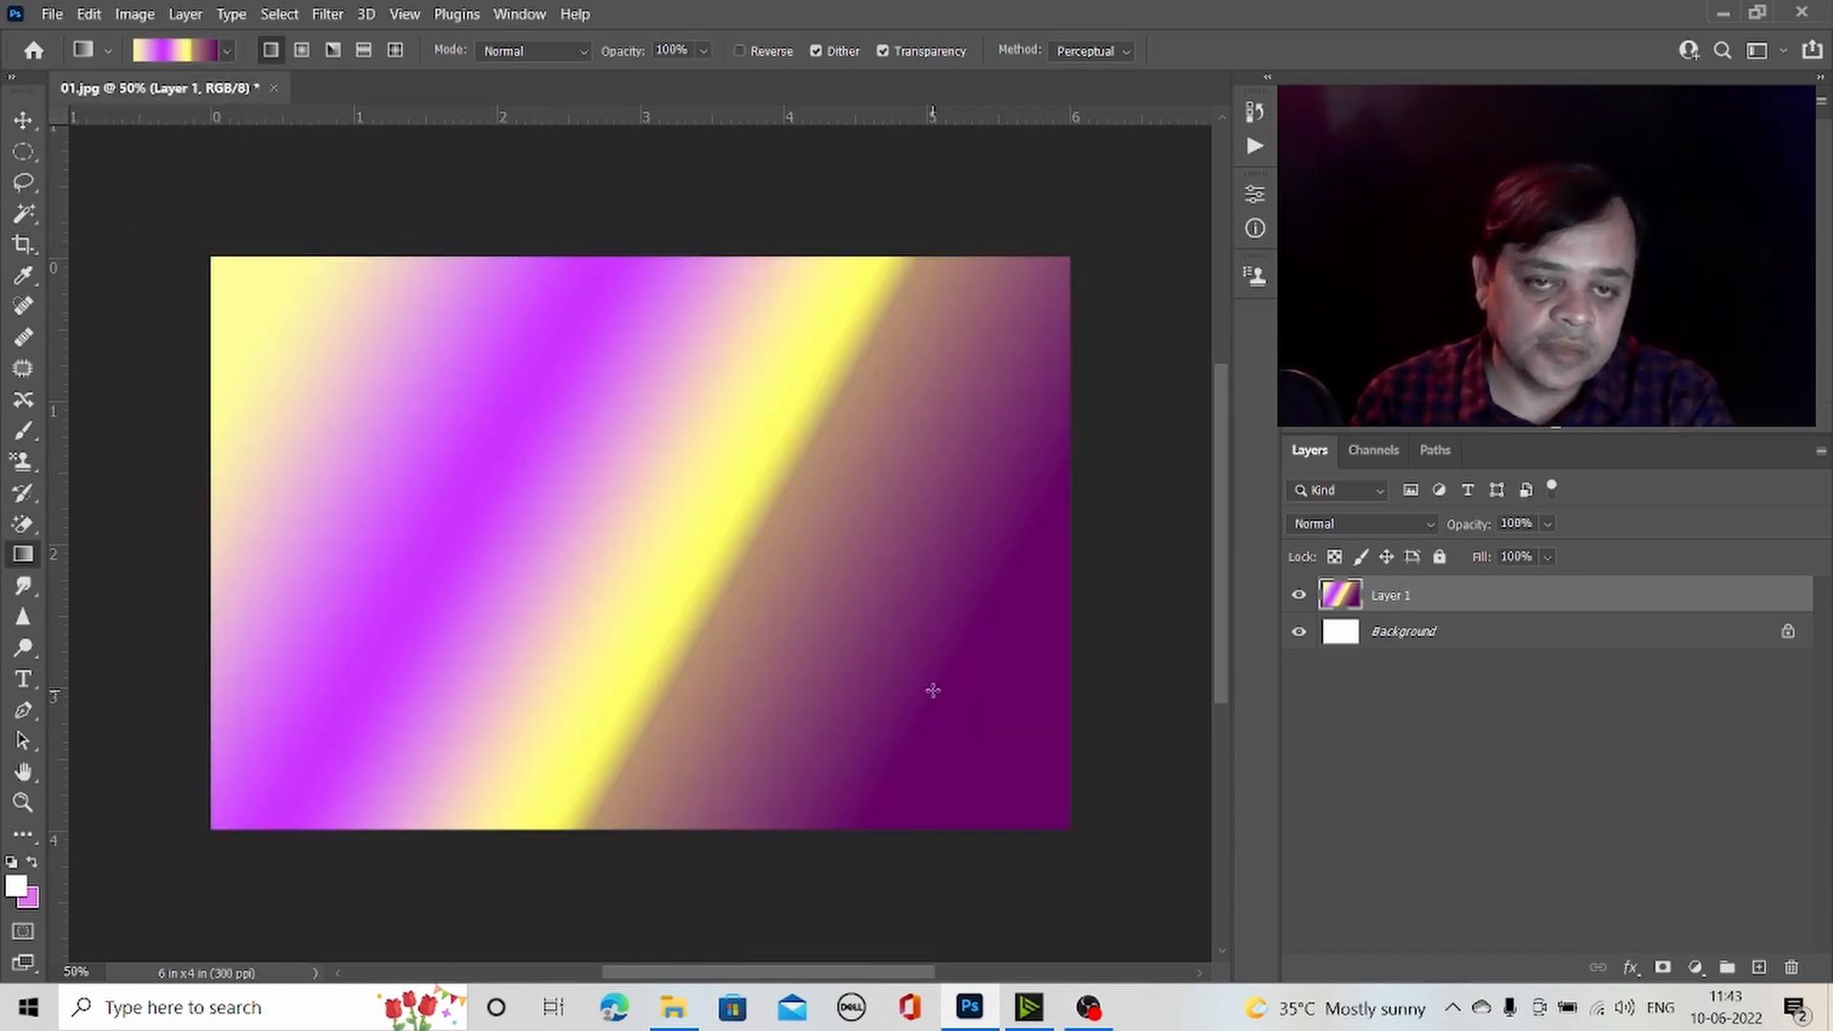
- Replace the fill with the pale lavender-to-blue preset as a linear gradient from the upper left to the lower right
left_click(233, 45)
left_click(280, 90)
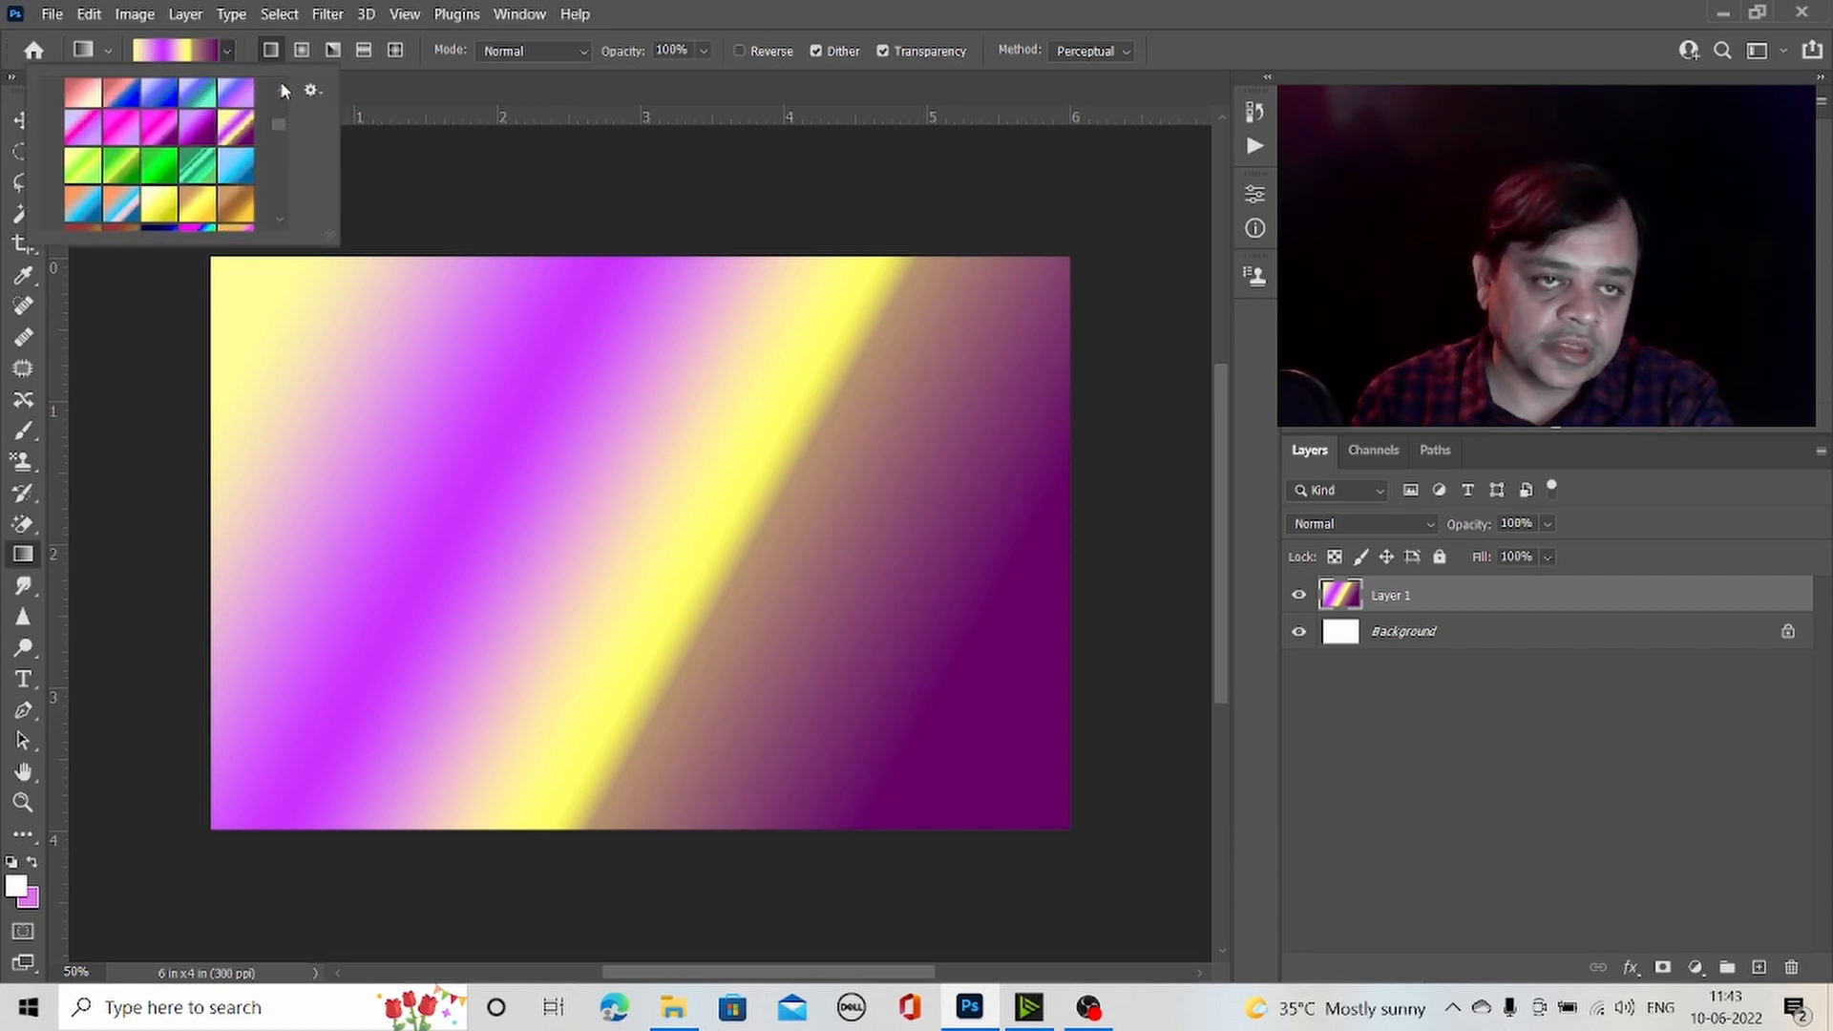
left_click(280, 91)
double_click(163, 109)
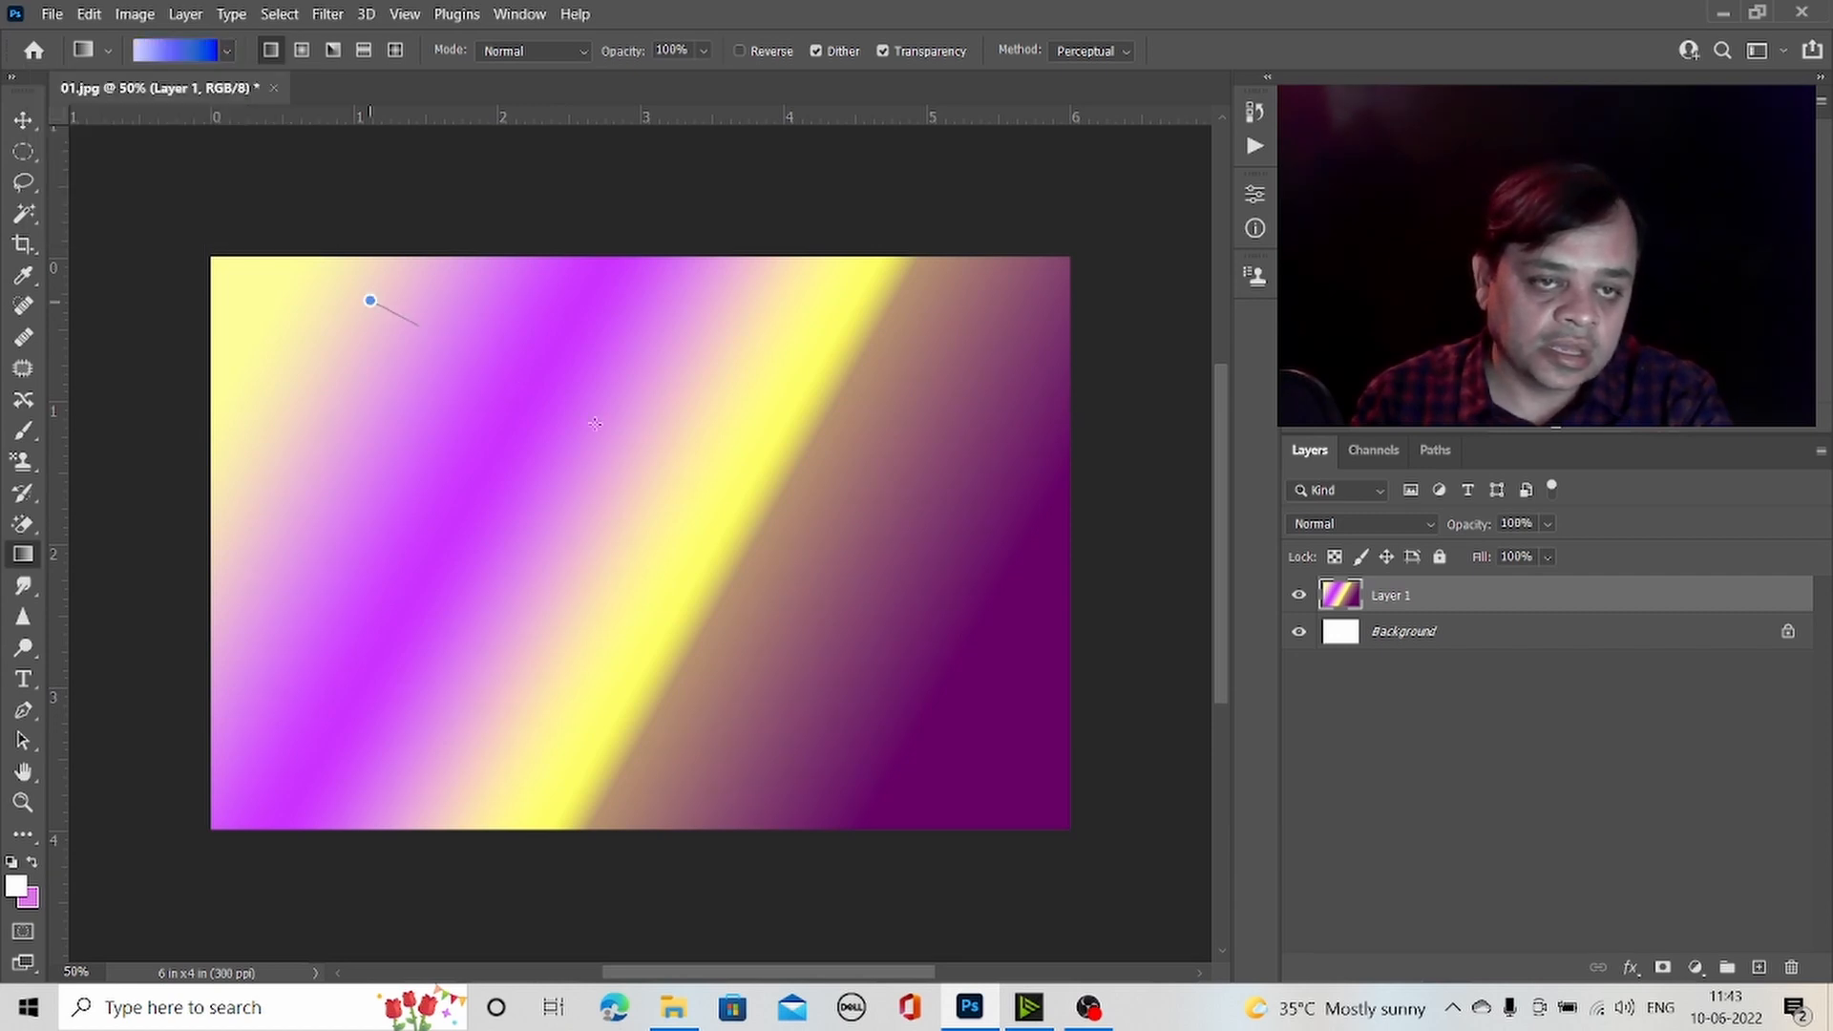
left_click_drag(376, 299, 955, 609)
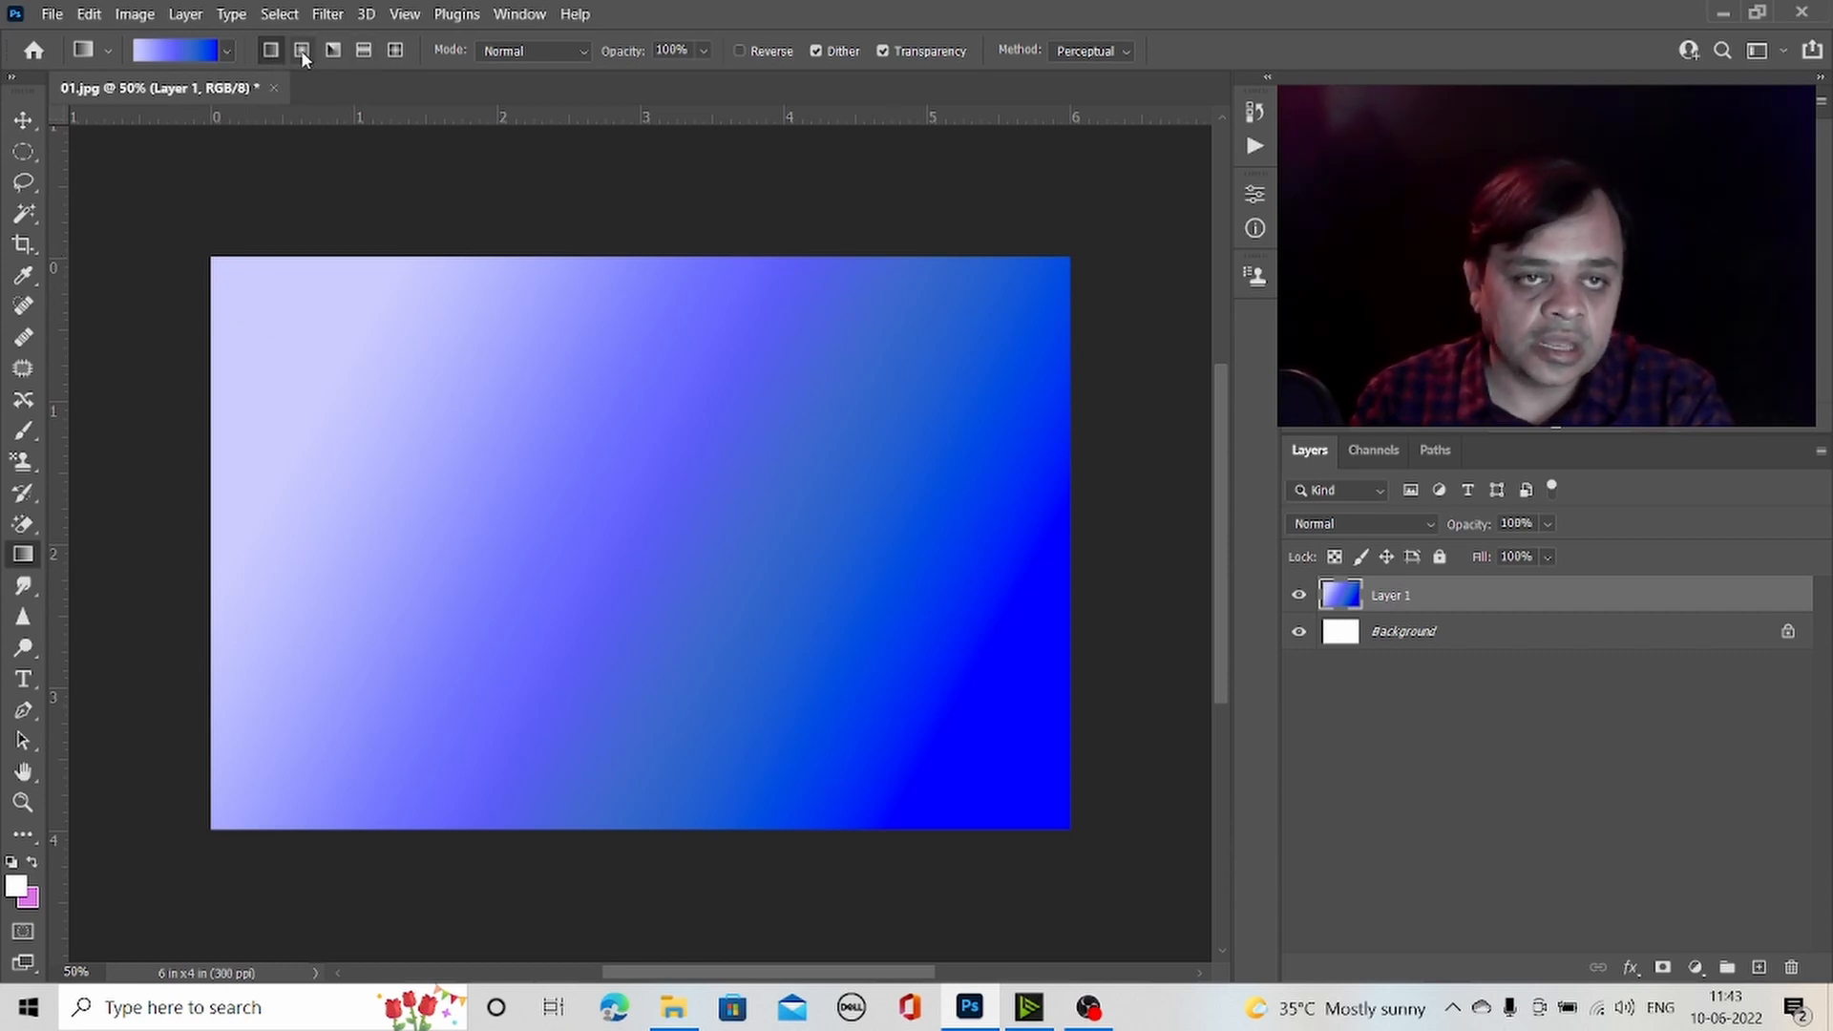
- Draw radial gradients on Layer 1, first a small central one, next a larger one rising from below, and last one spreading down from the upper edge
left_click_drag(588, 579, 592, 438)
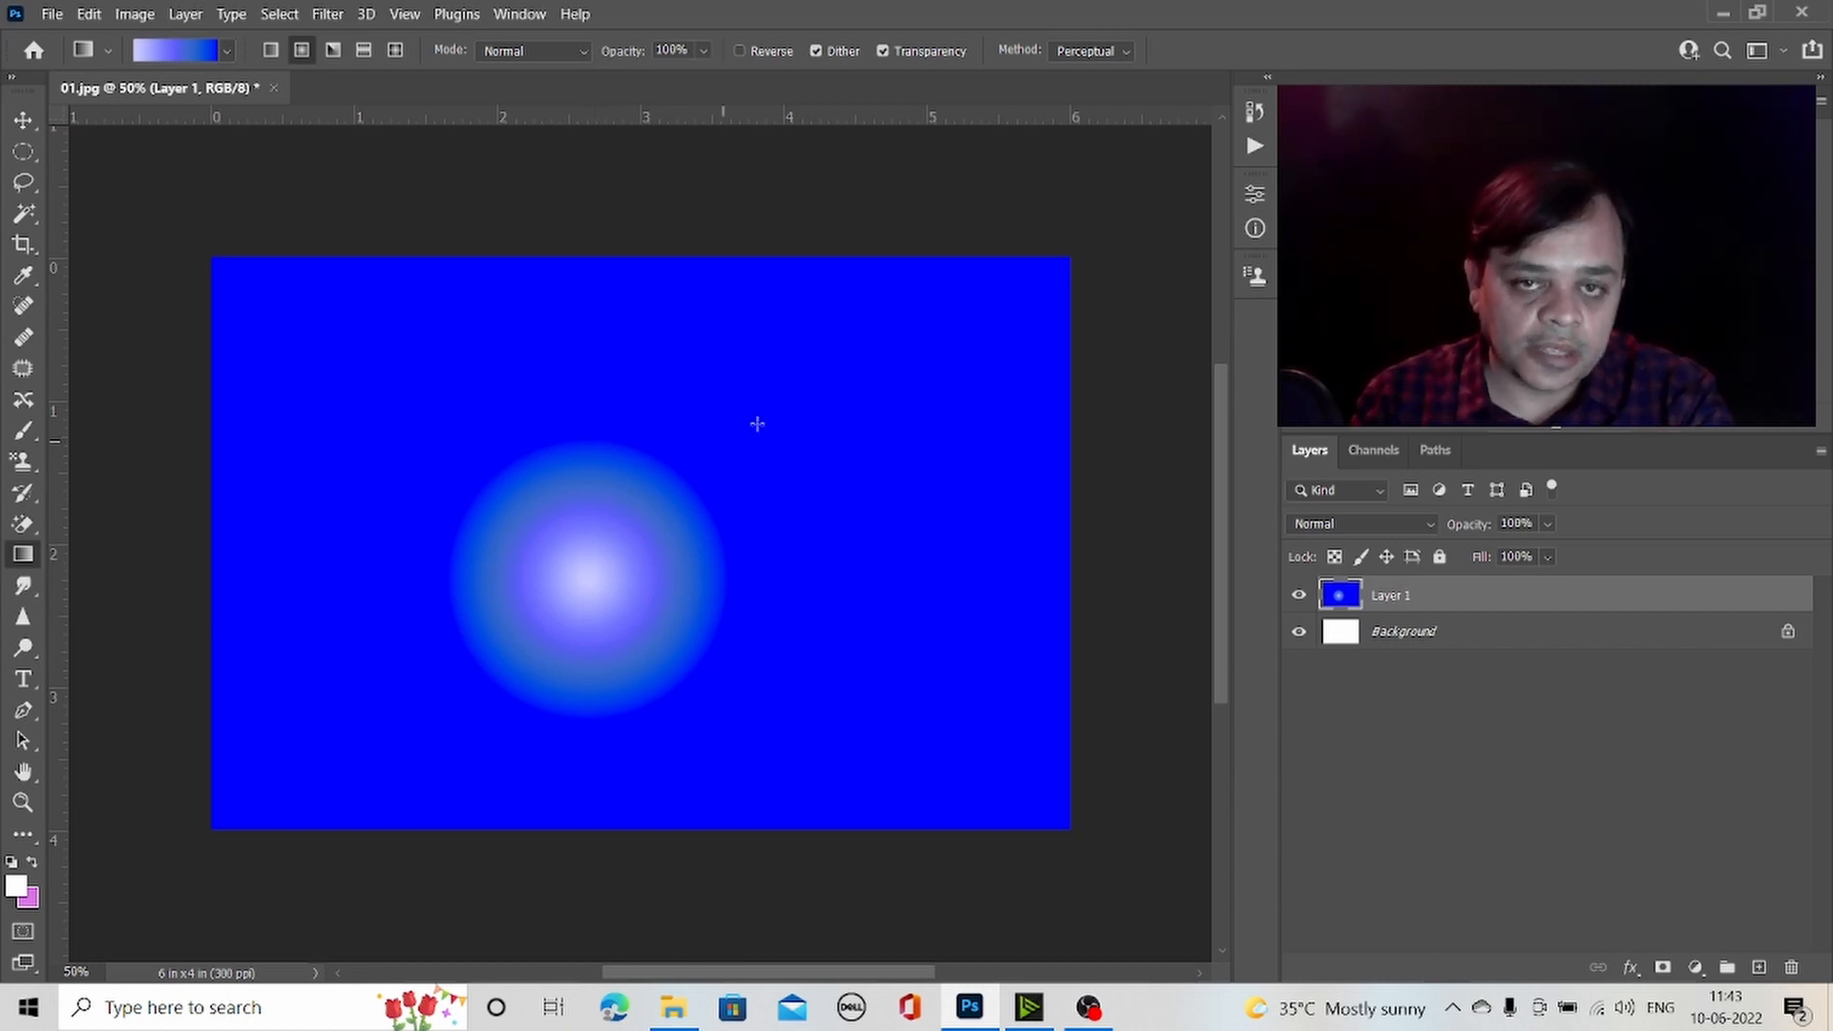
left_click_drag(612, 718, 615, 341)
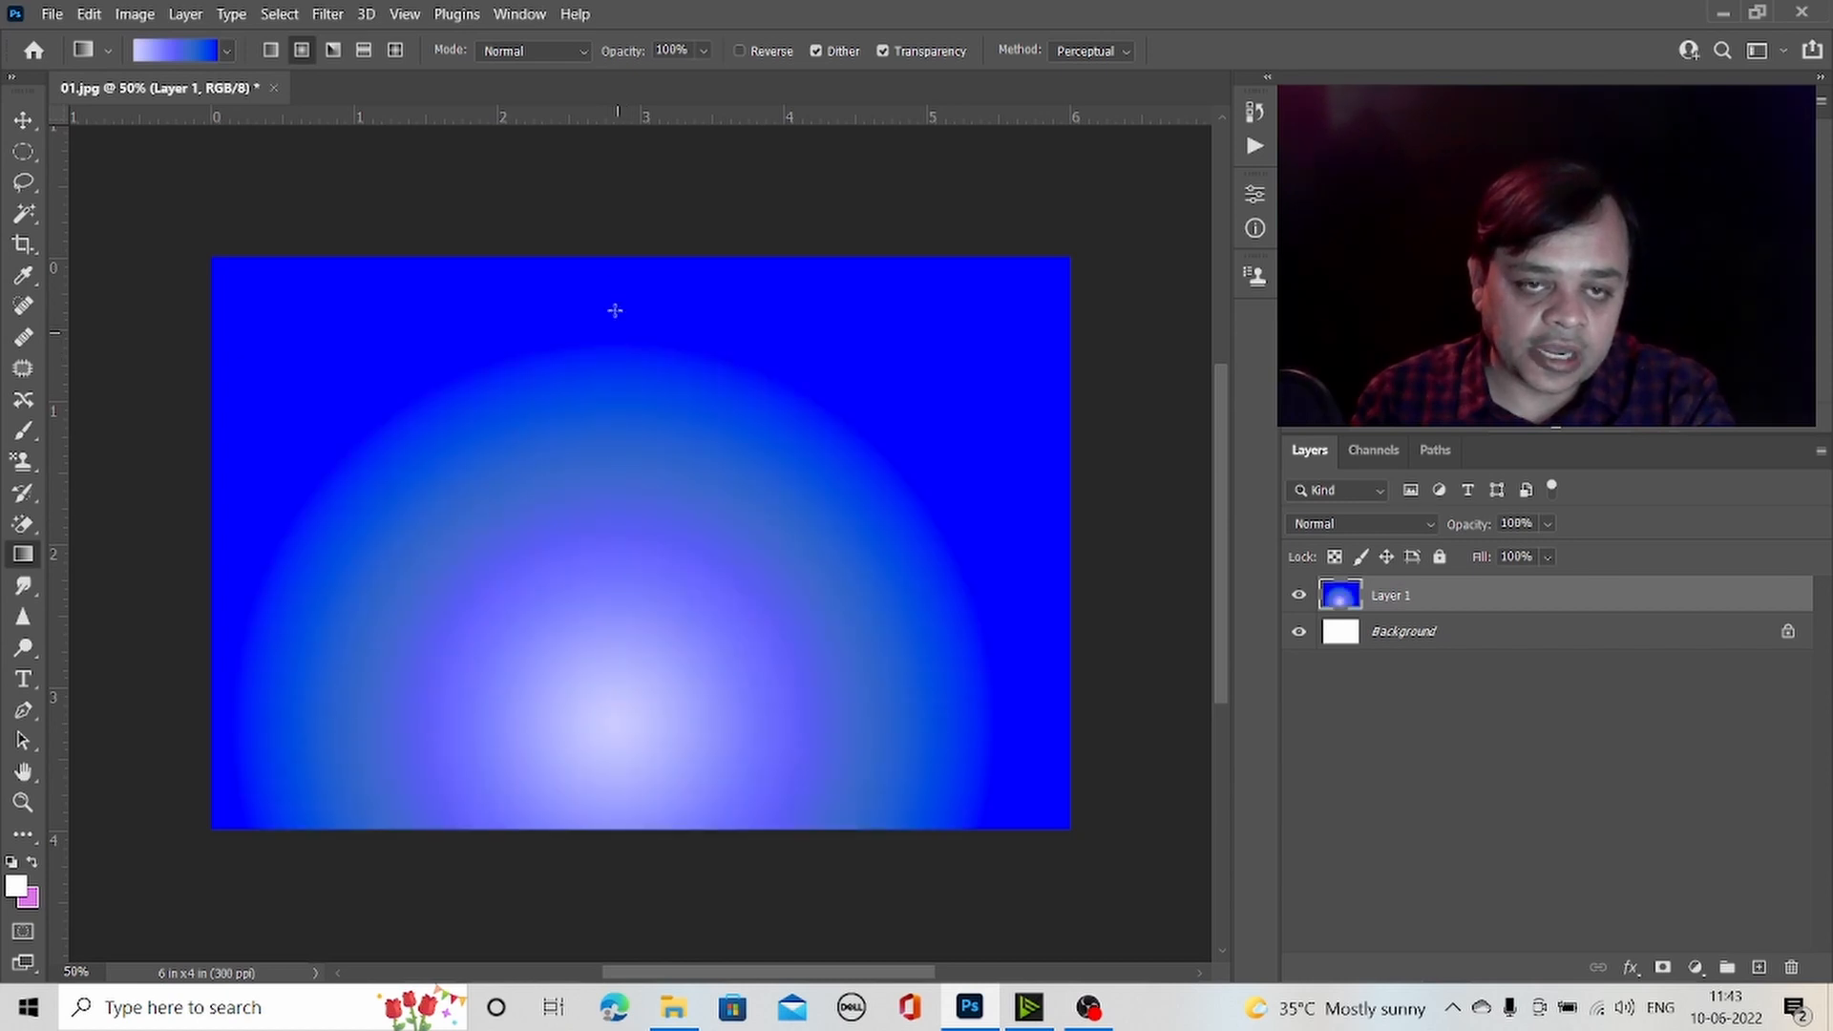
left_click_drag(614, 275, 628, 699)
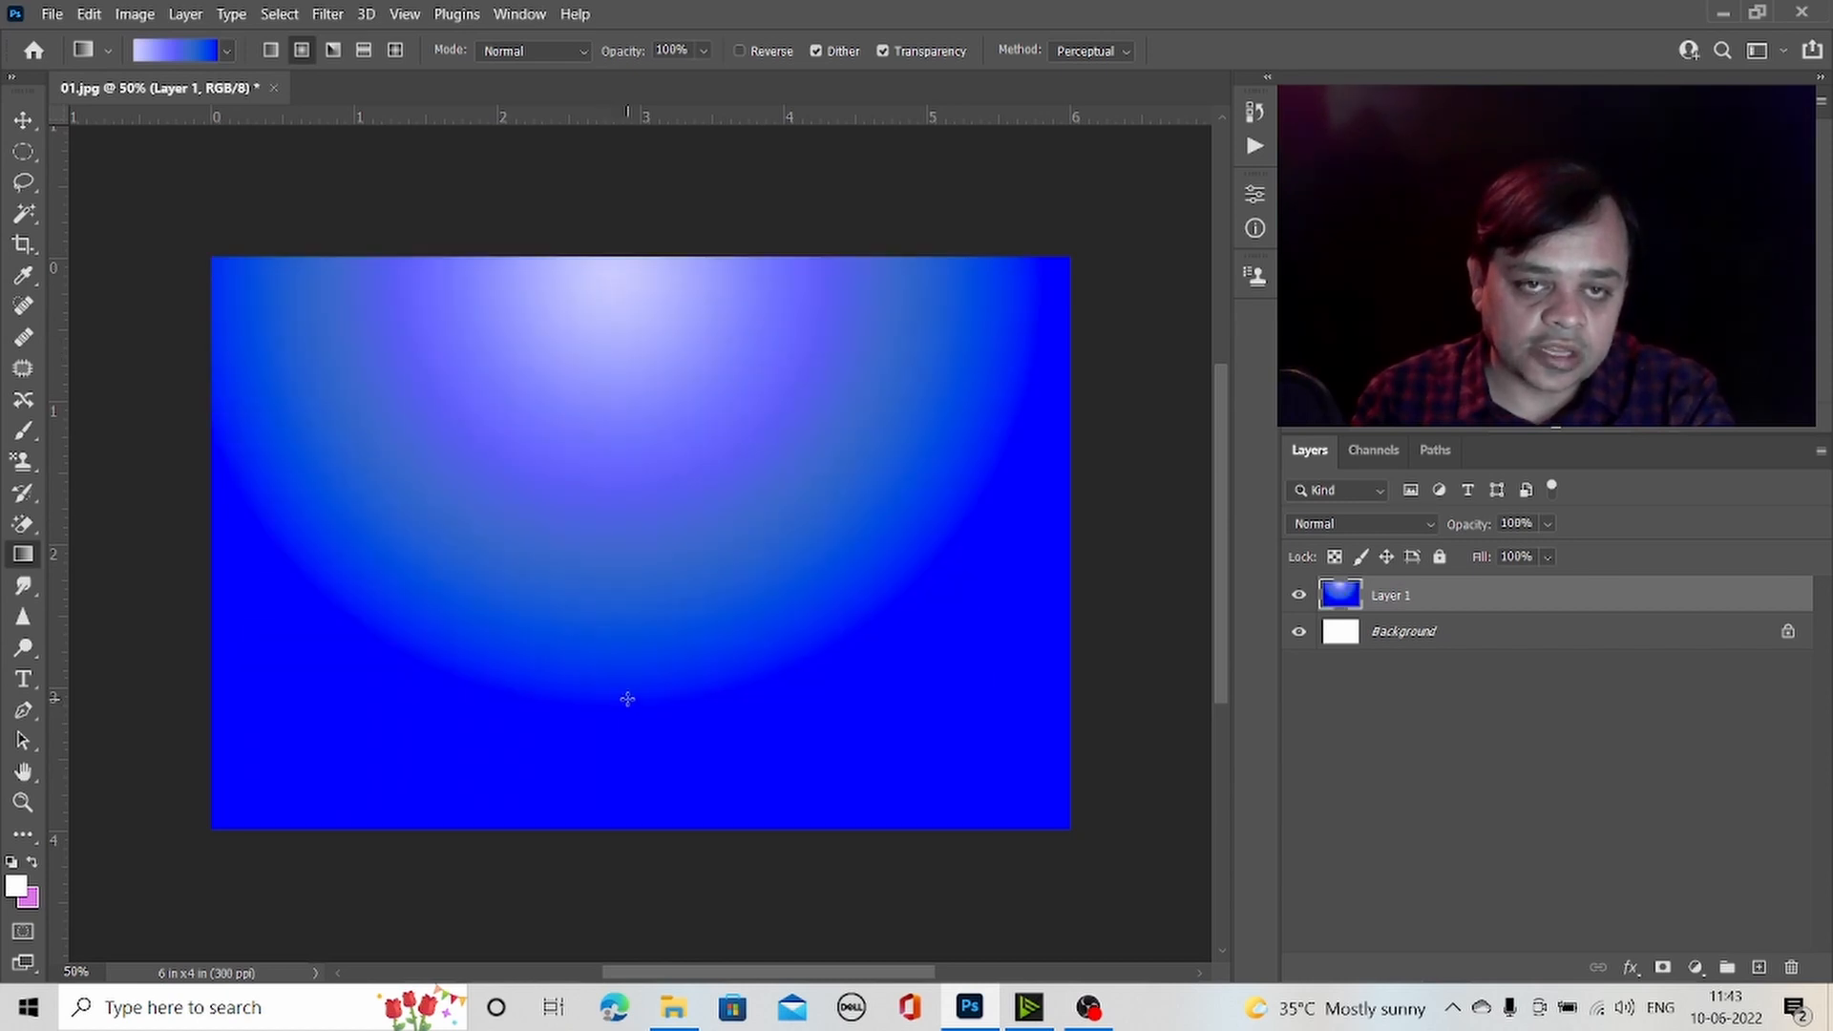
- Draw an angle gradient on Layer 1, running upward from the lower middle of the canvas
left_click(331, 50)
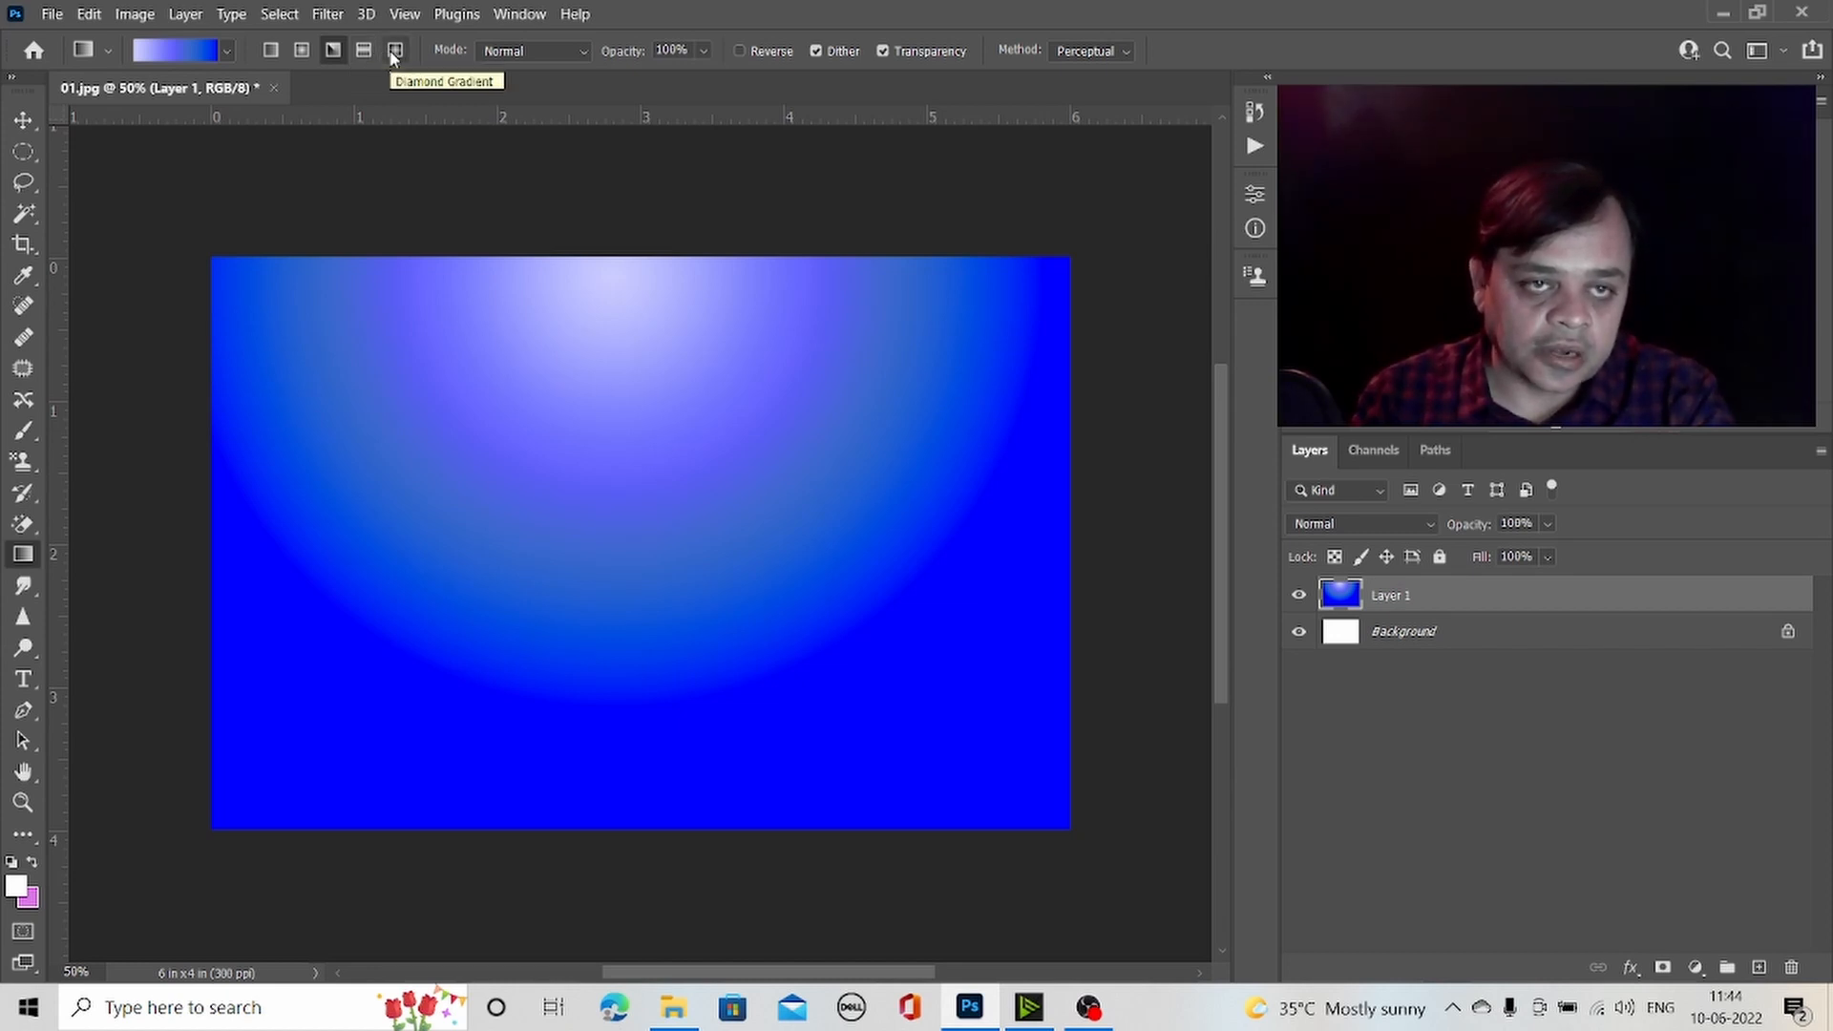
left_click(304, 54)
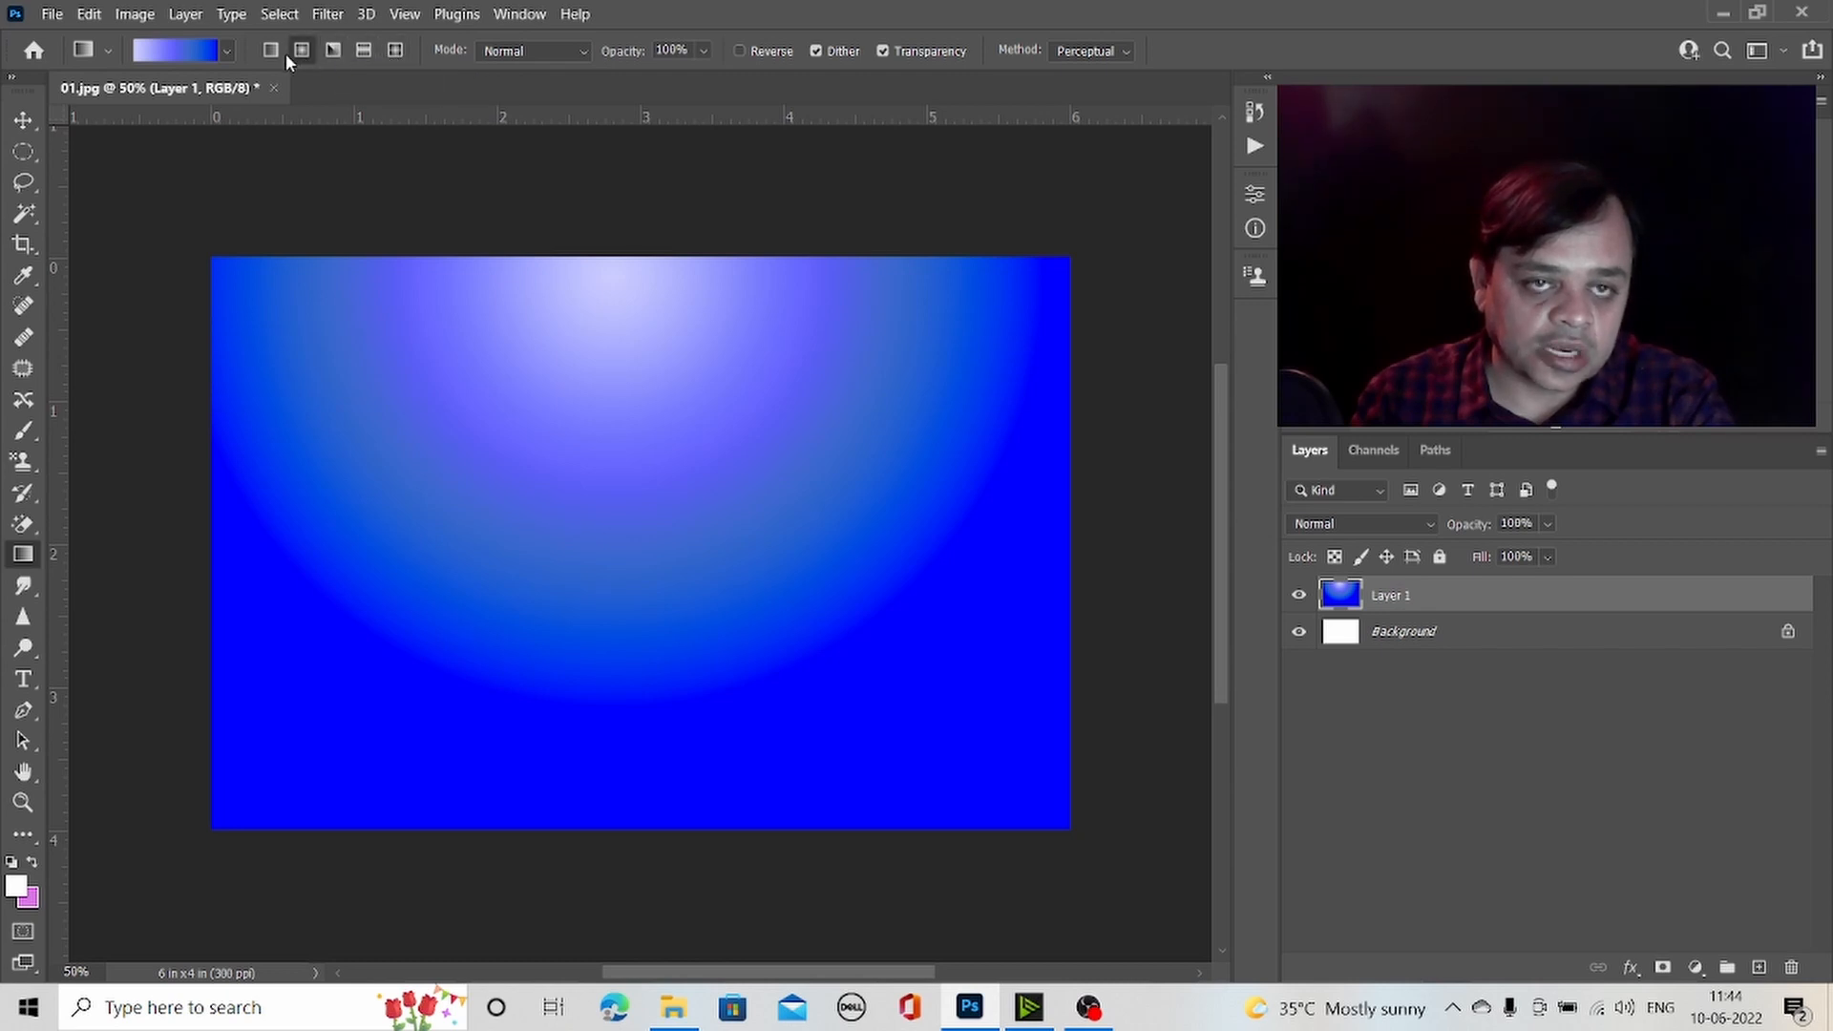
left_click(334, 53)
left_click_drag(623, 712, 632, 497)
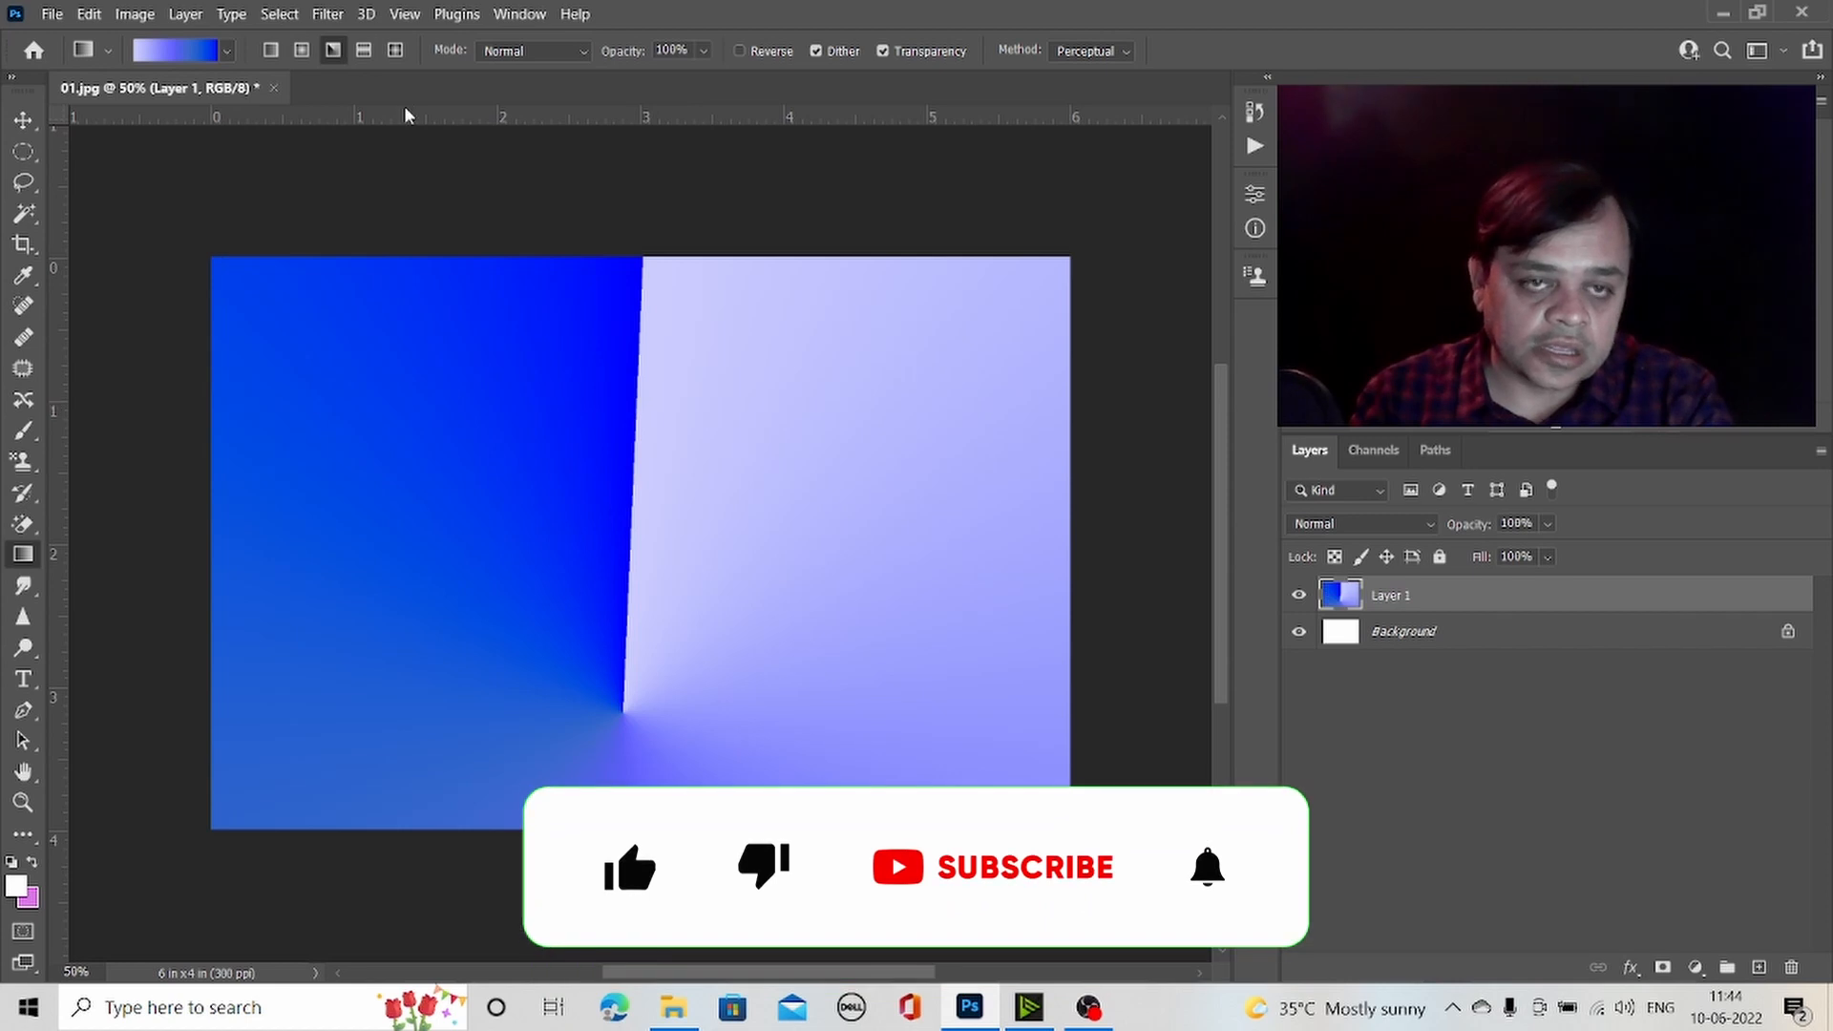
- Draw a diagonal reflected gradient and a small diamond gradient at the lower middle of Layer 1, keeping the blending mode Normal
left_click_drag(407, 390, 677, 590)
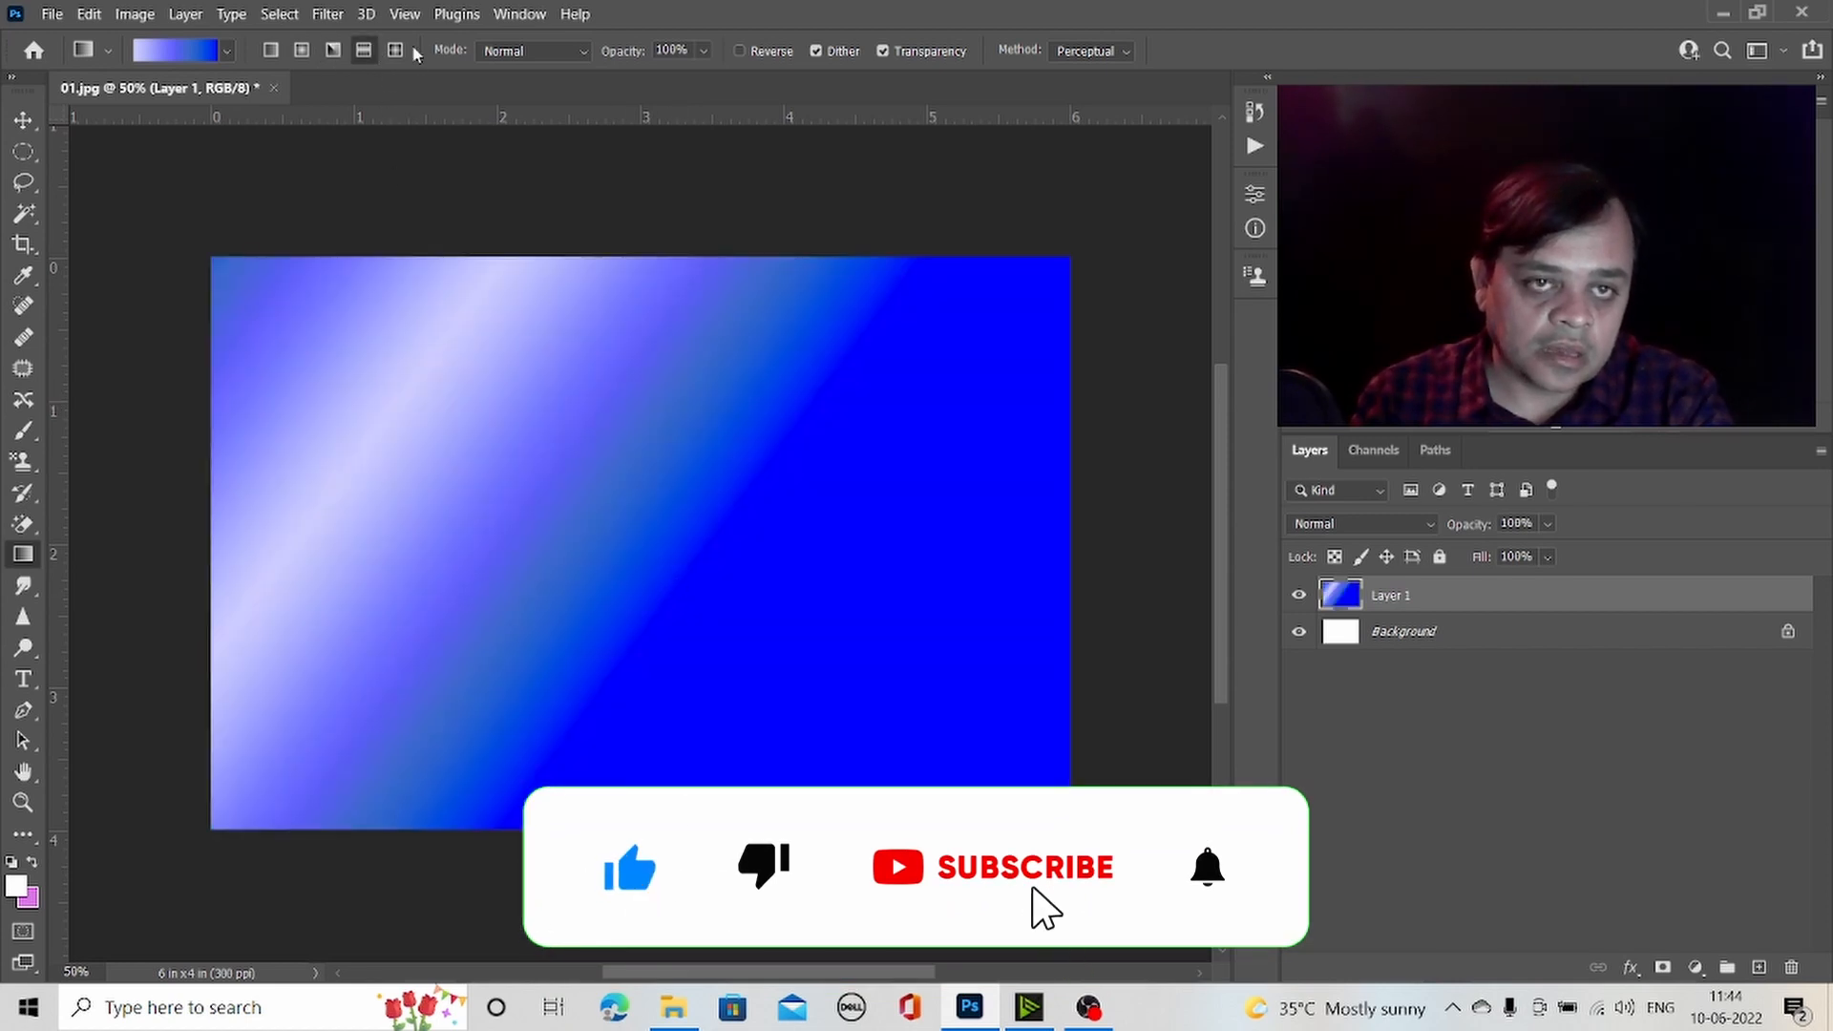
left_click_drag(582, 696, 578, 524)
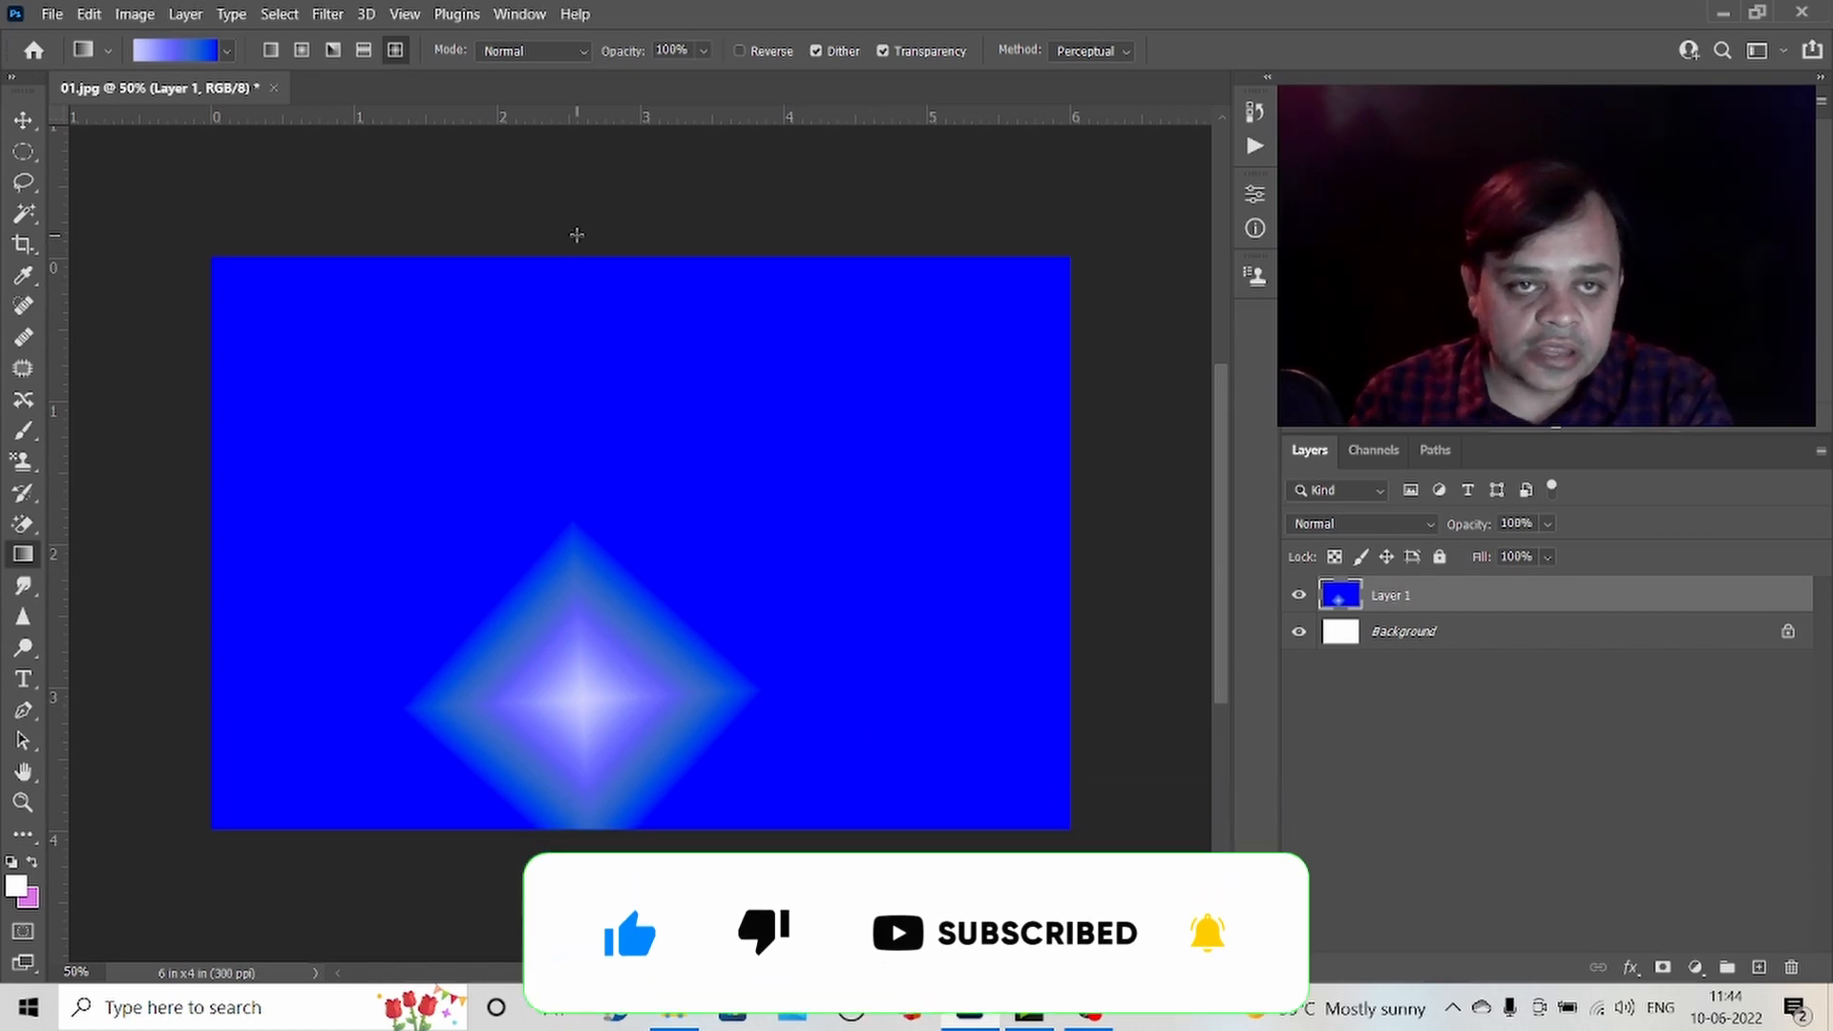
left_click(582, 54)
left_click(584, 60)
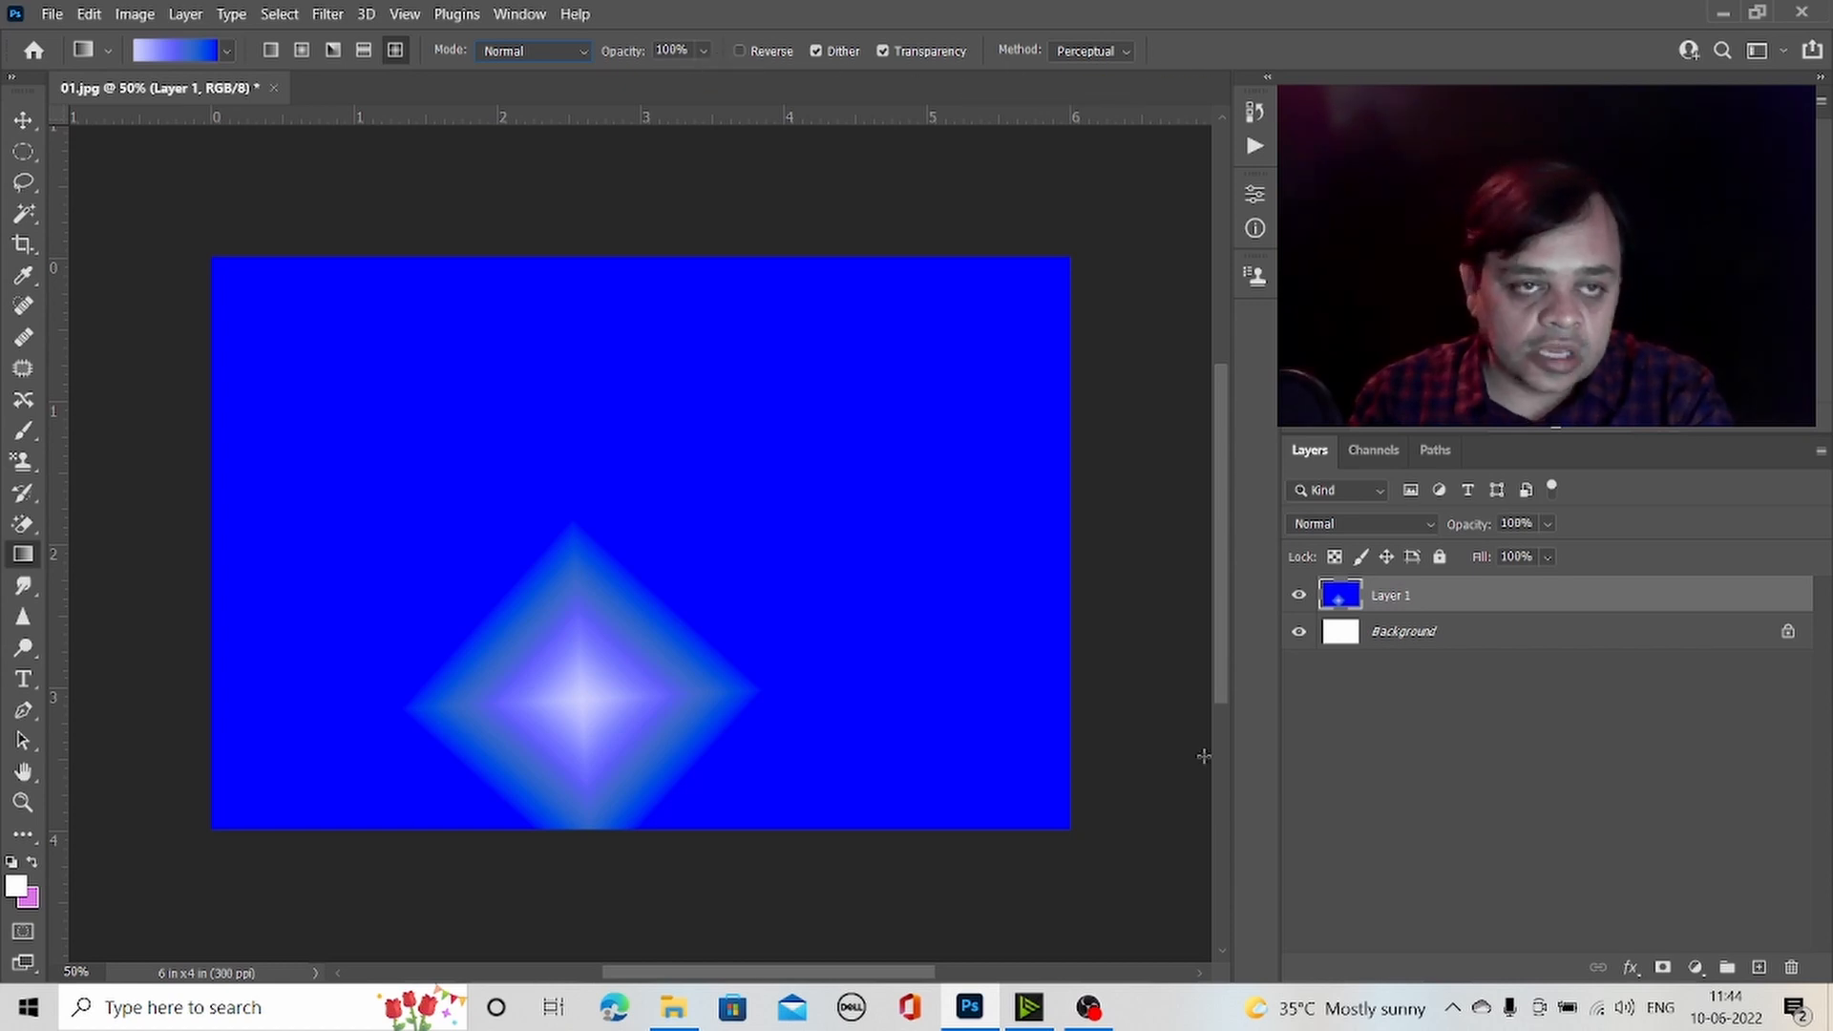
- Switch to the Elliptical Marquee tool and delete the gradient layer, leaving only the white Background
left_click(24, 152)
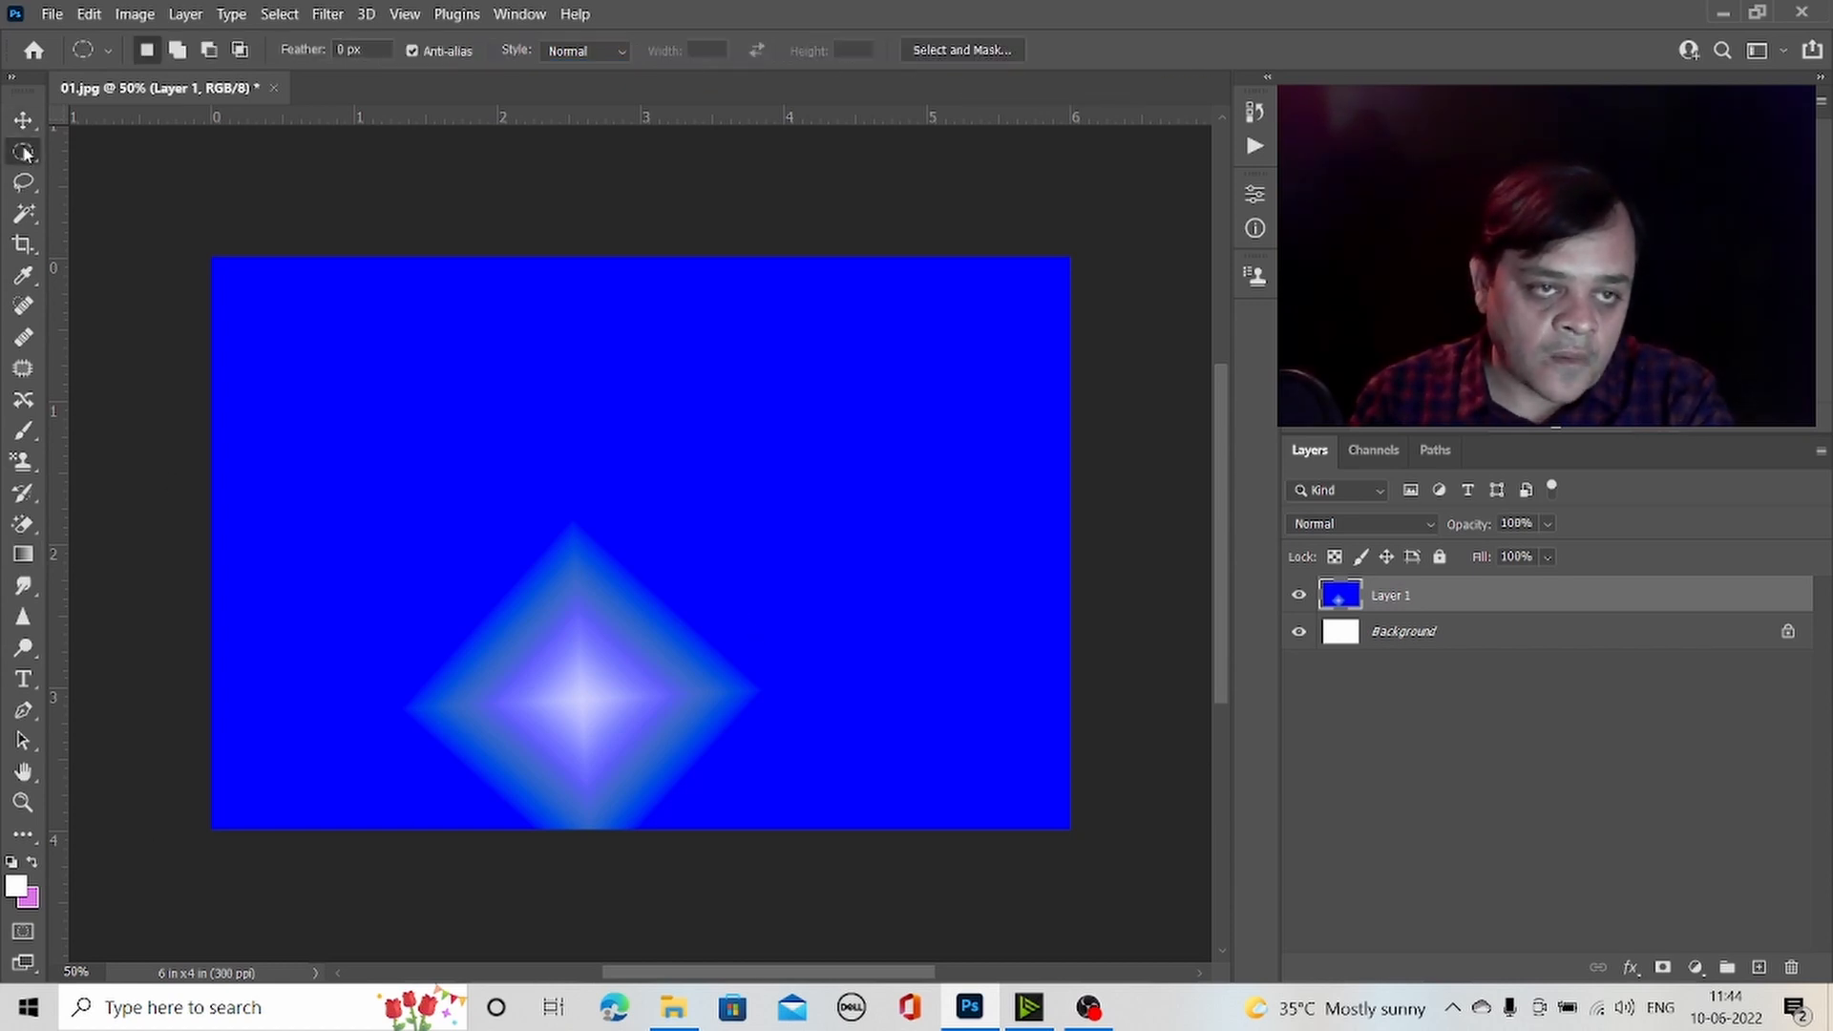
left_click_drag(1662, 614, 1794, 974)
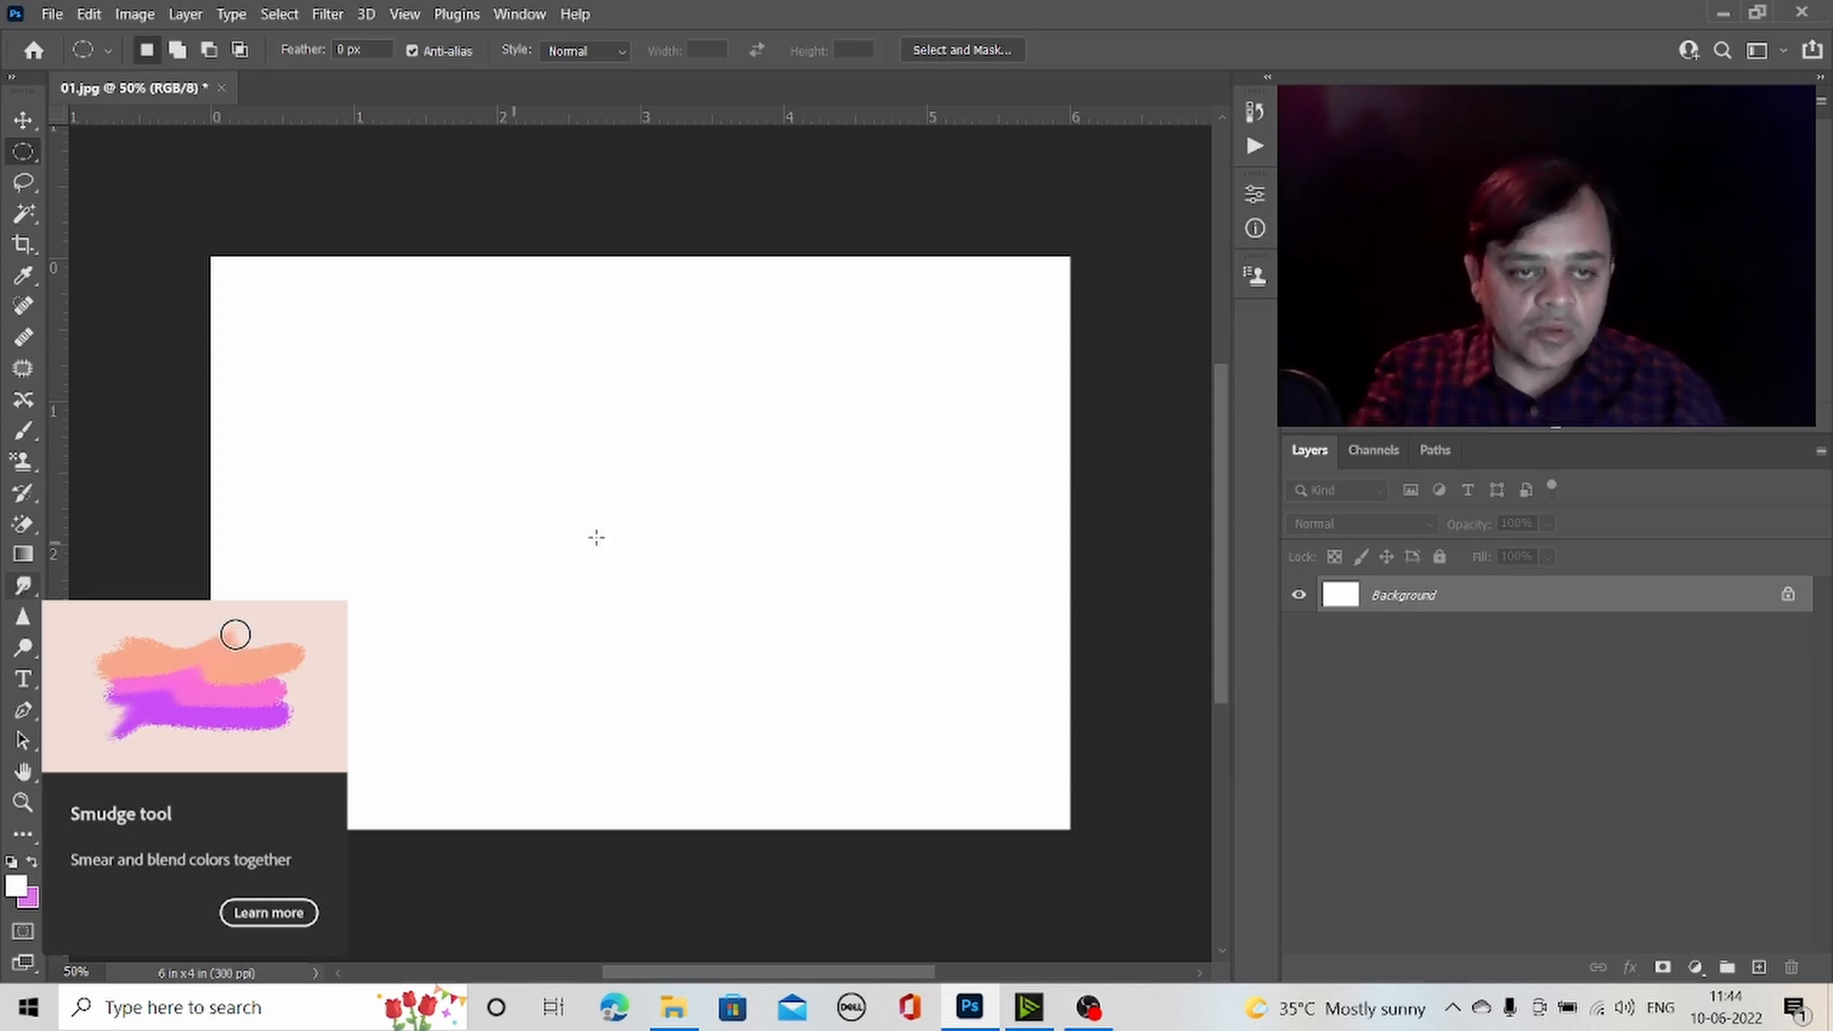
- Fill the Background with the yellow, violet and dark purple striped preset, trying a diamond gradient before a corner-to-corner linear one
left_click(24, 554)
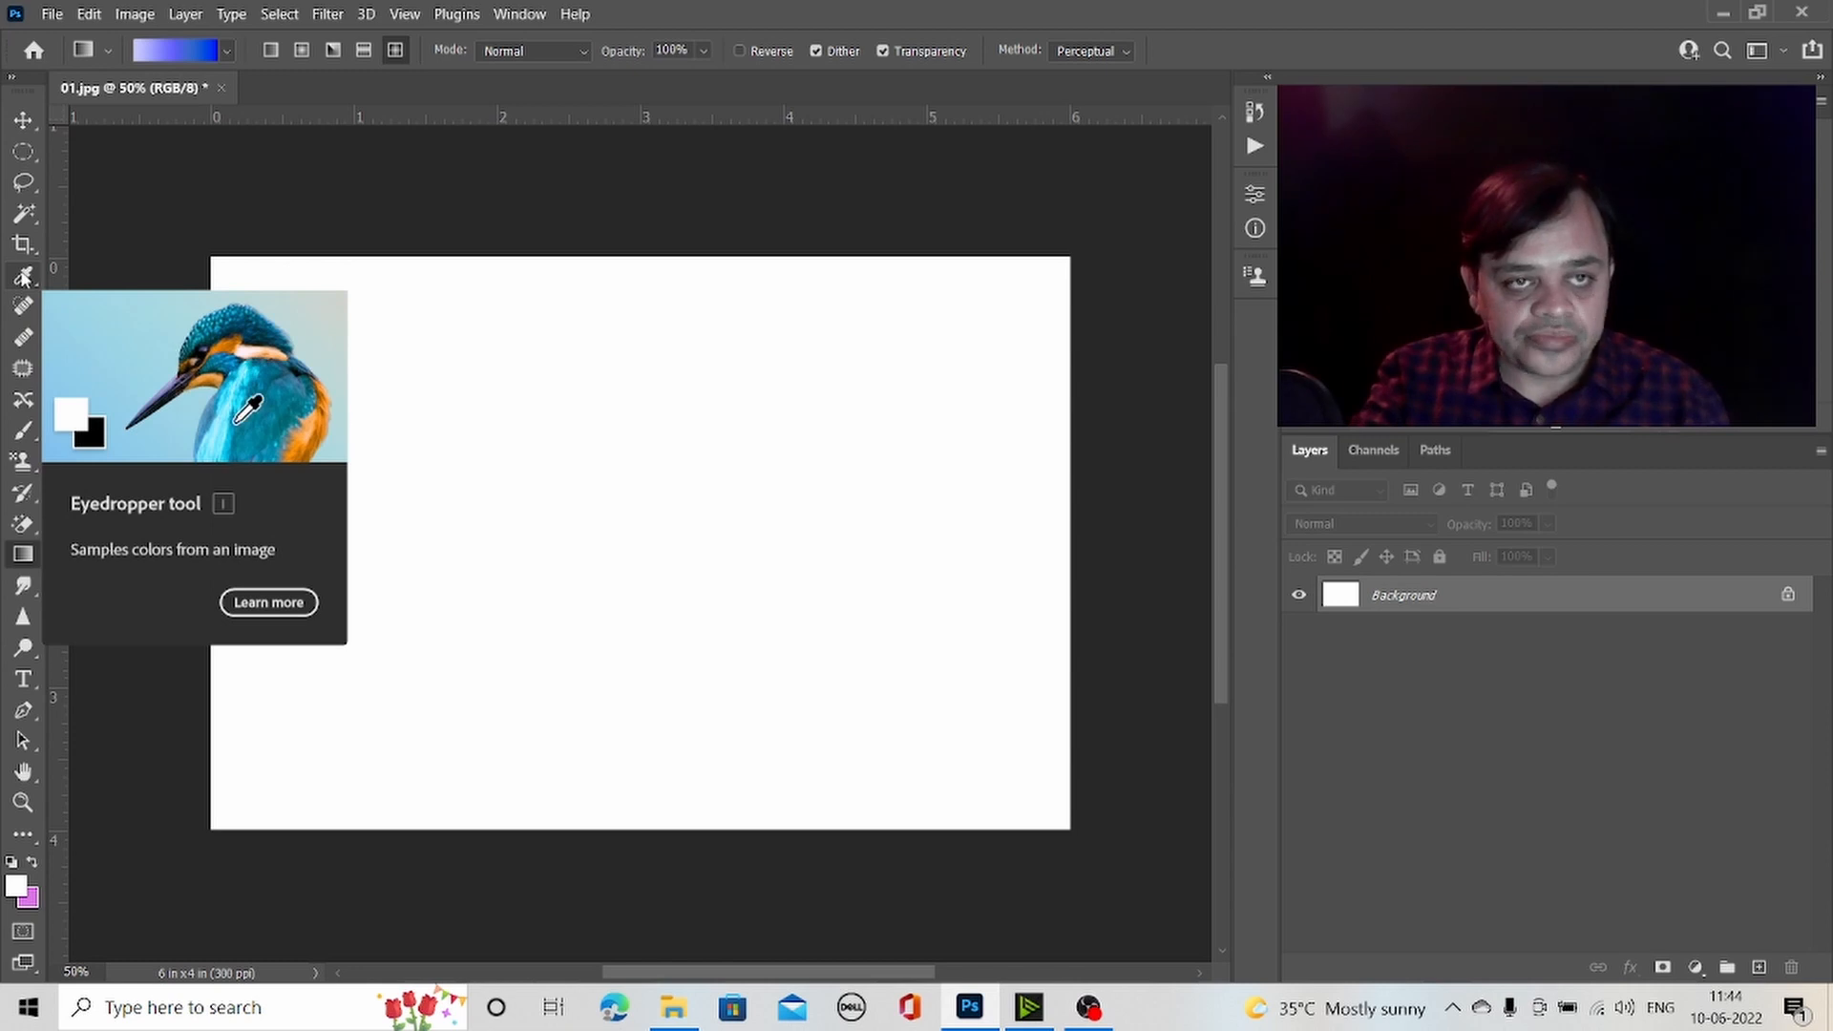
left_click(226, 52)
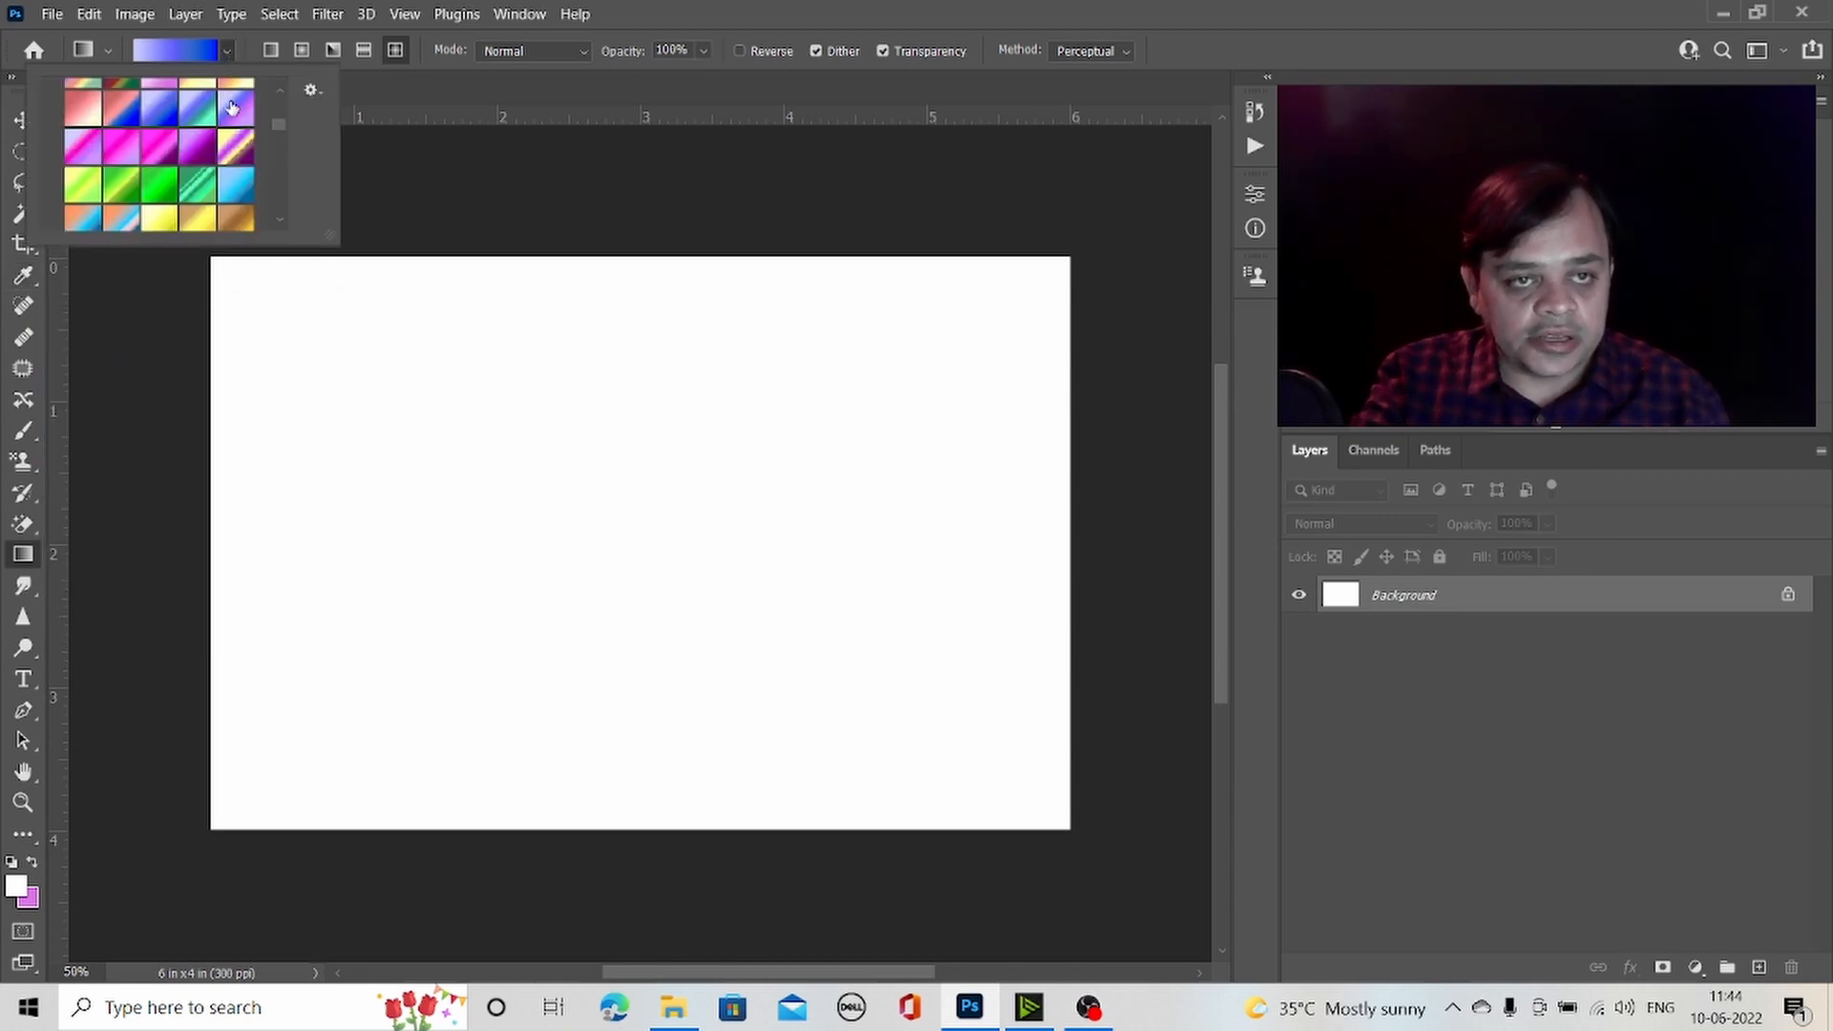
left_click(239, 155)
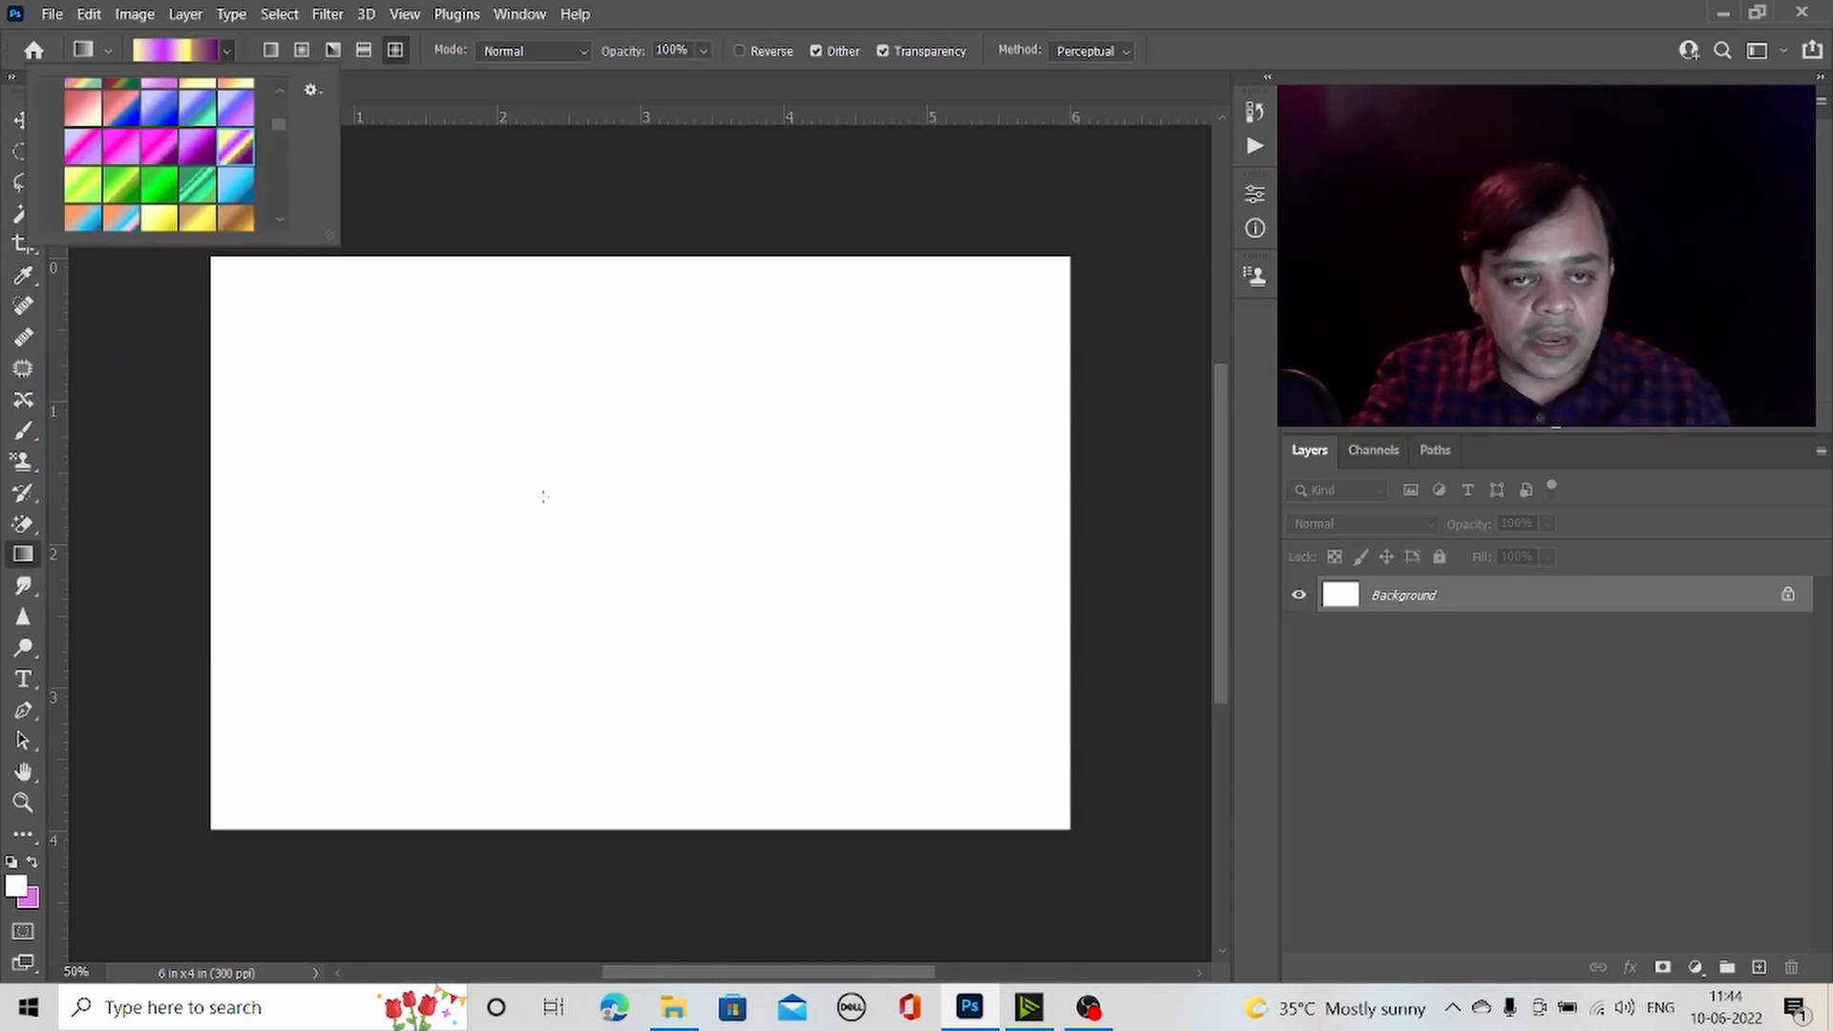
left_click_drag(412, 398, 821, 675)
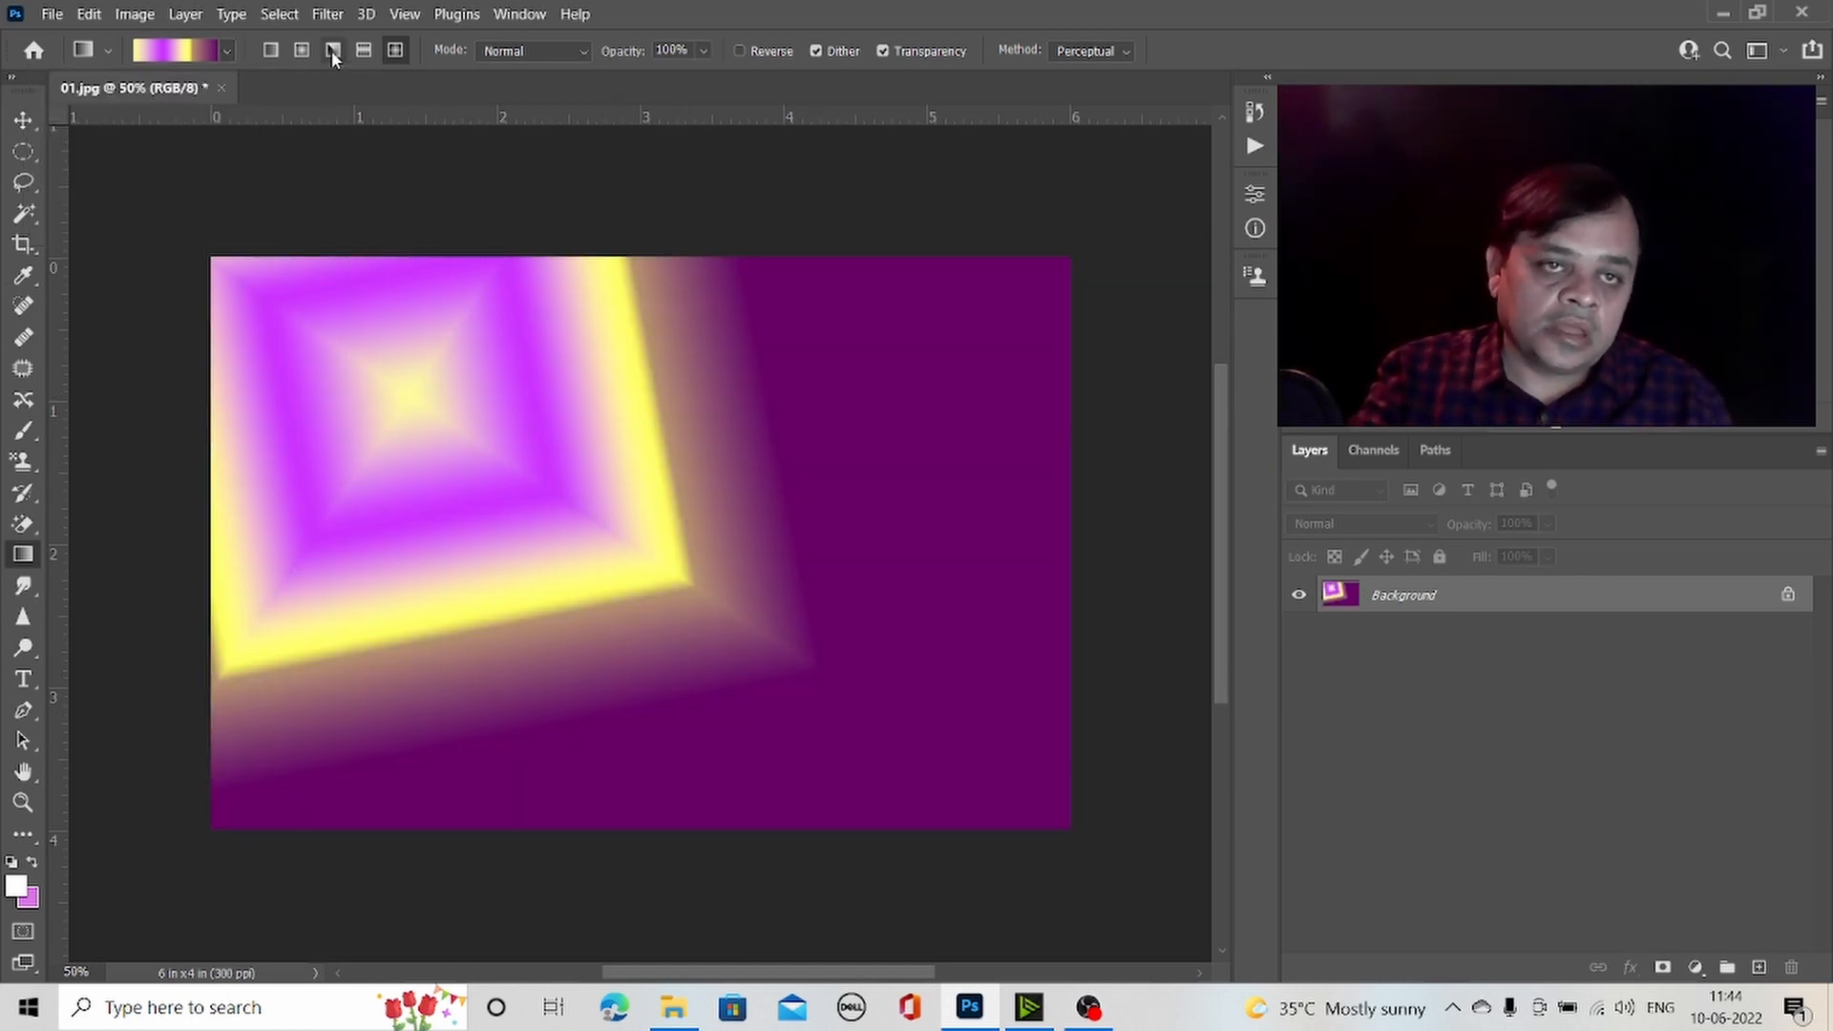
left_click(270, 49)
left_click_drag(225, 244, 1040, 829)
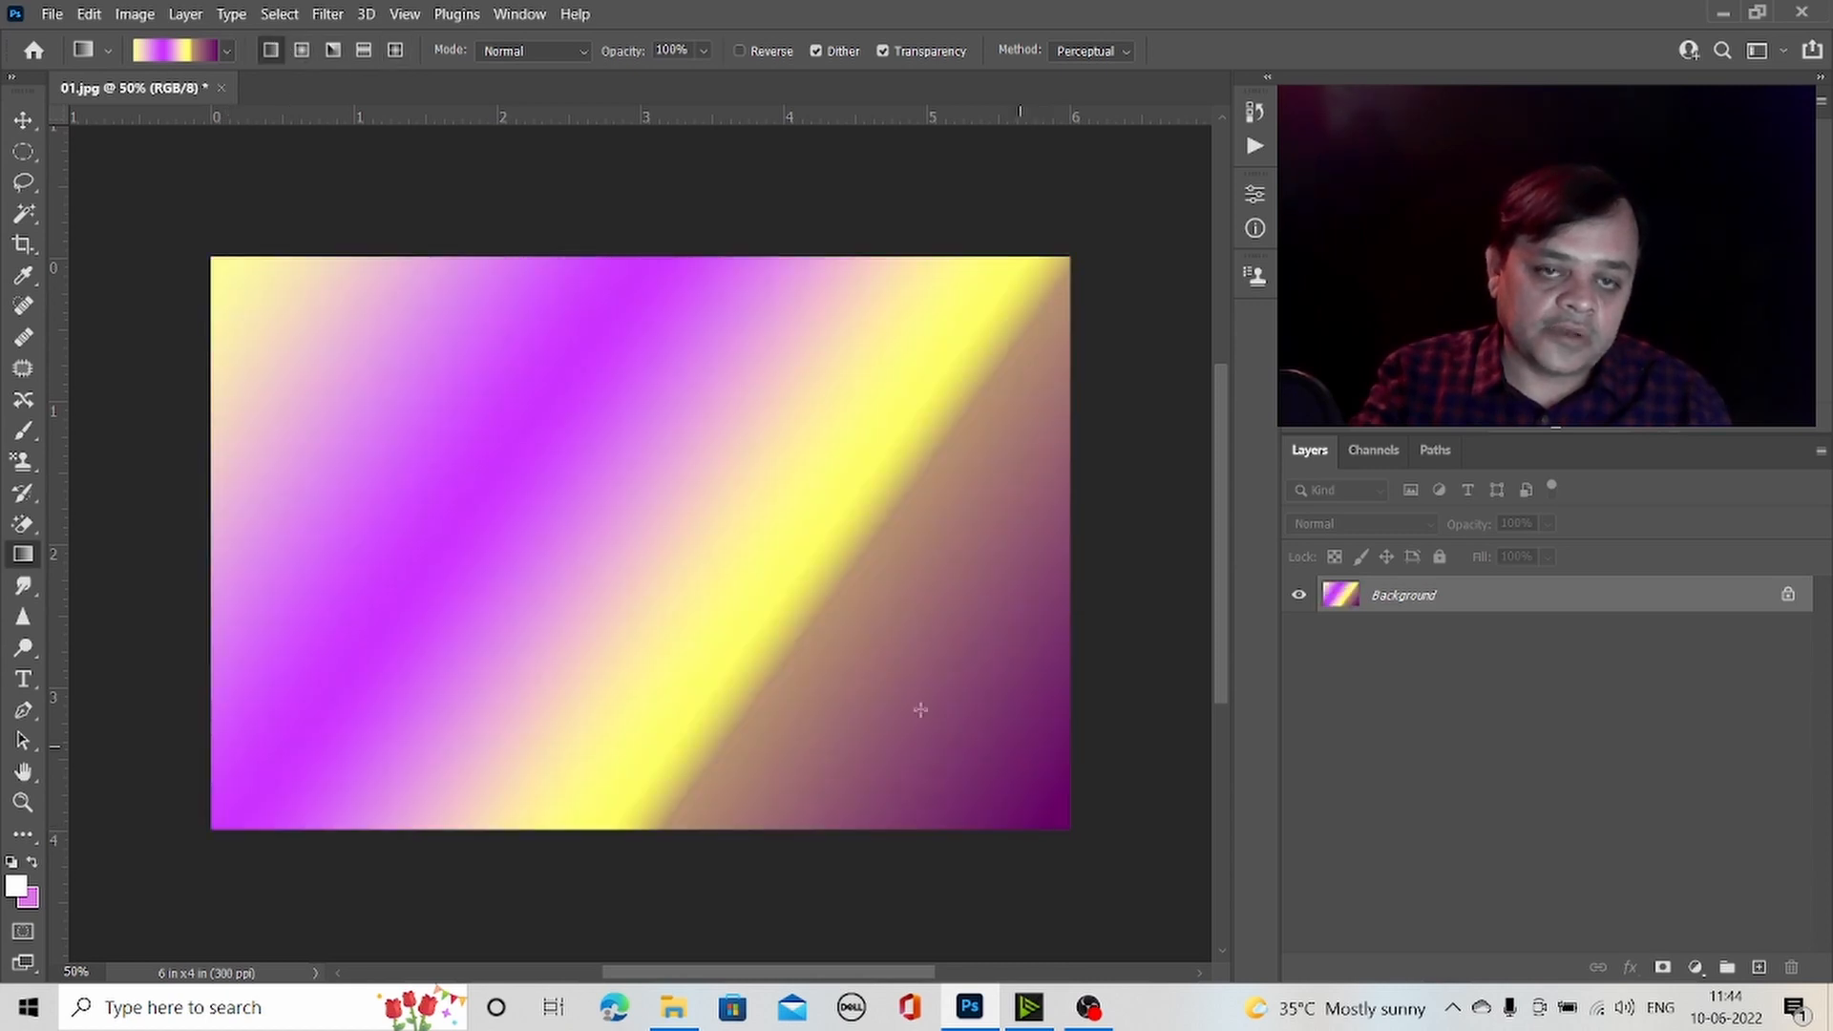
- Switch to the Smudge tool, set its brush size to 228 px, and smear the gradient's lower yellow band leftward
left_click(22, 586)
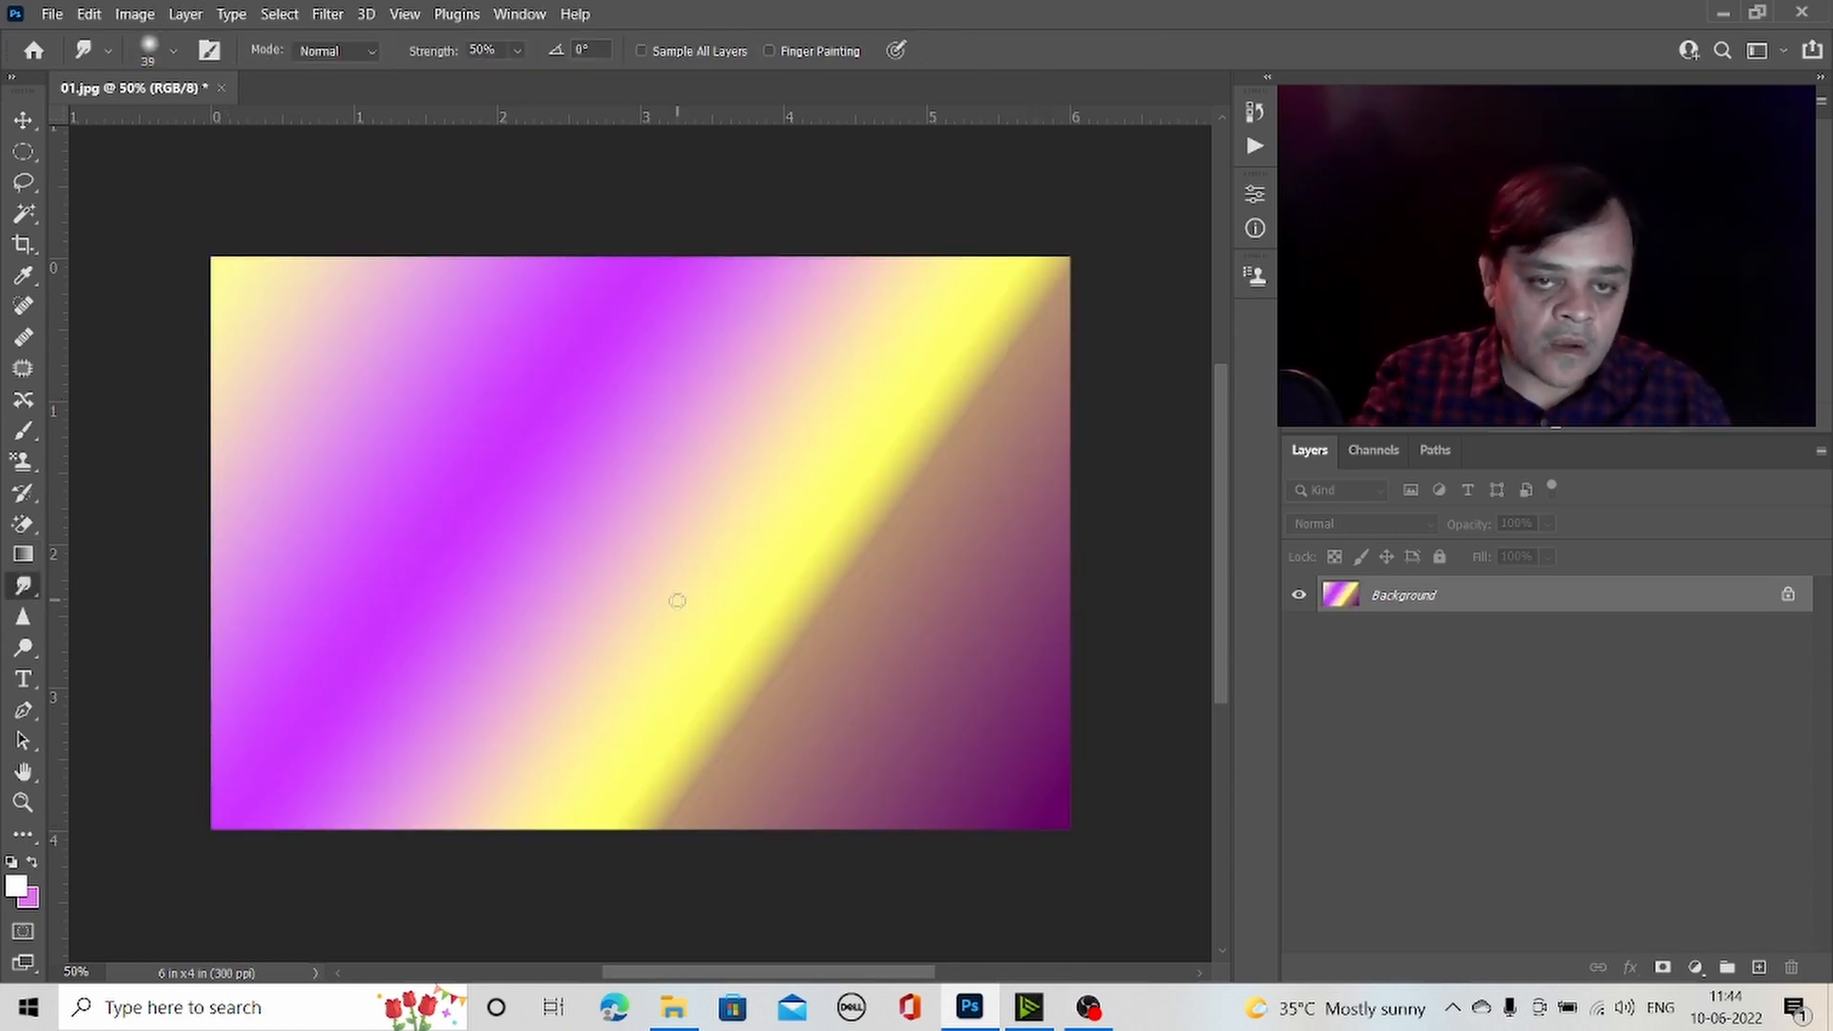
right_click(784, 601)
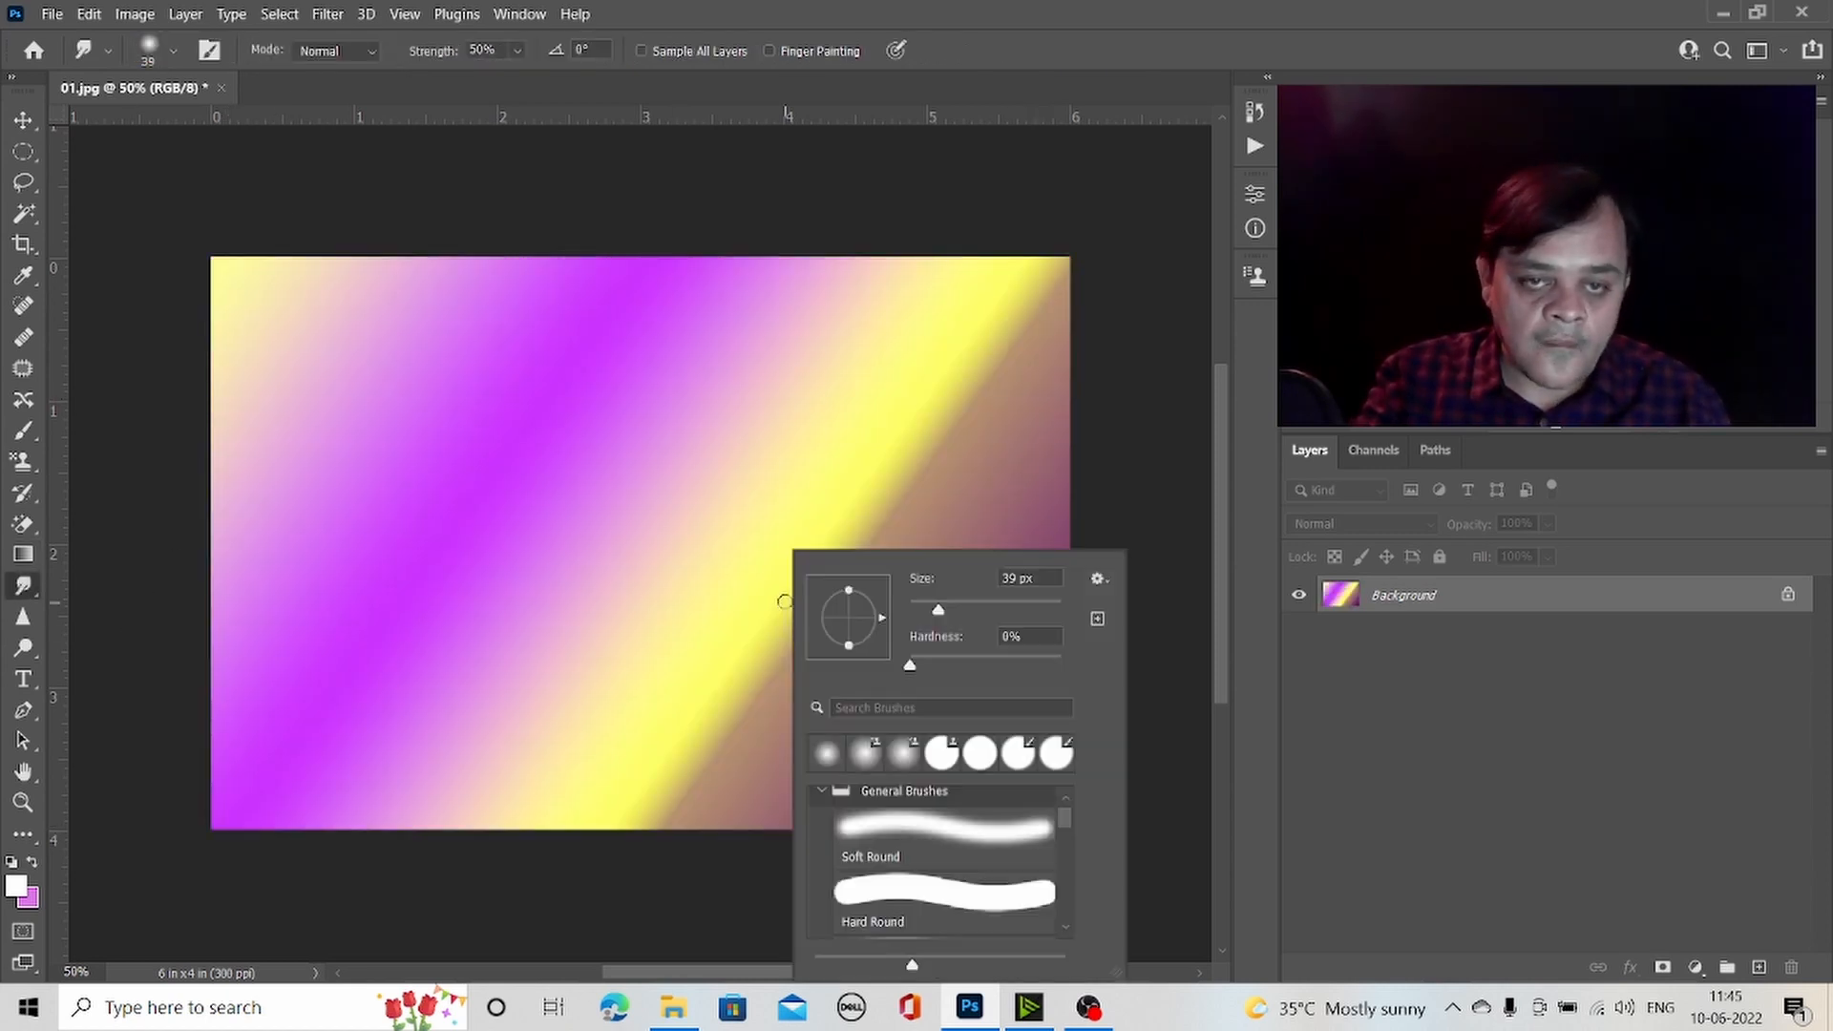
left_click(721, 701)
mouse_move(727, 698)
left_mouse_down()
mouse_move(794, 705)
mouse_move(631, 613)
mouse_move(797, 706)
mouse_move(852, 666)
mouse_move(736, 618)
mouse_move(880, 636)
mouse_move(725, 607)
mouse_move(718, 573)
mouse_move(865, 557)
mouse_move(869, 515)
mouse_move(893, 506)
mouse_move(1026, 501)
mouse_move(923, 526)
mouse_move(950, 501)
mouse_move(873, 486)
mouse_move(978, 461)
mouse_move(939, 444)
mouse_move(960, 408)
mouse_move(995, 401)
mouse_move(893, 430)
mouse_move(874, 489)
mouse_move(820, 513)
mouse_move(847, 572)
mouse_move(712, 679)
mouse_move(731, 718)
mouse_move(717, 780)
mouse_move(878, 800)
mouse_move(761, 785)
mouse_move(882, 651)
mouse_move(975, 500)
mouse_move(878, 461)
mouse_move(945, 452)
mouse_move(897, 455)
mouse_move(966, 416)
mouse_move(652, 382)
mouse_move(1024, 339)
mouse_move(782, 324)
mouse_move(771, 350)
mouse_move(996, 321)
mouse_move(486, 309)
mouse_move(525, 353)
mouse_move(966, 408)
mouse_move(449, 315)
mouse_move(888, 449)
mouse_move(534, 449)
mouse_move(471, 558)
mouse_move(573, 496)
mouse_move(246, 614)
mouse_move(815, 622)
mouse_move(735, 621)
mouse_move(876, 659)
mouse_move(794, 696)
mouse_move(156, 696)
mouse_move(686, 695)
mouse_move(749, 716)
mouse_move(716, 771)
mouse_move(383, 775)
left_mouse_up()
left_click_drag(708, 783, 410, 841)
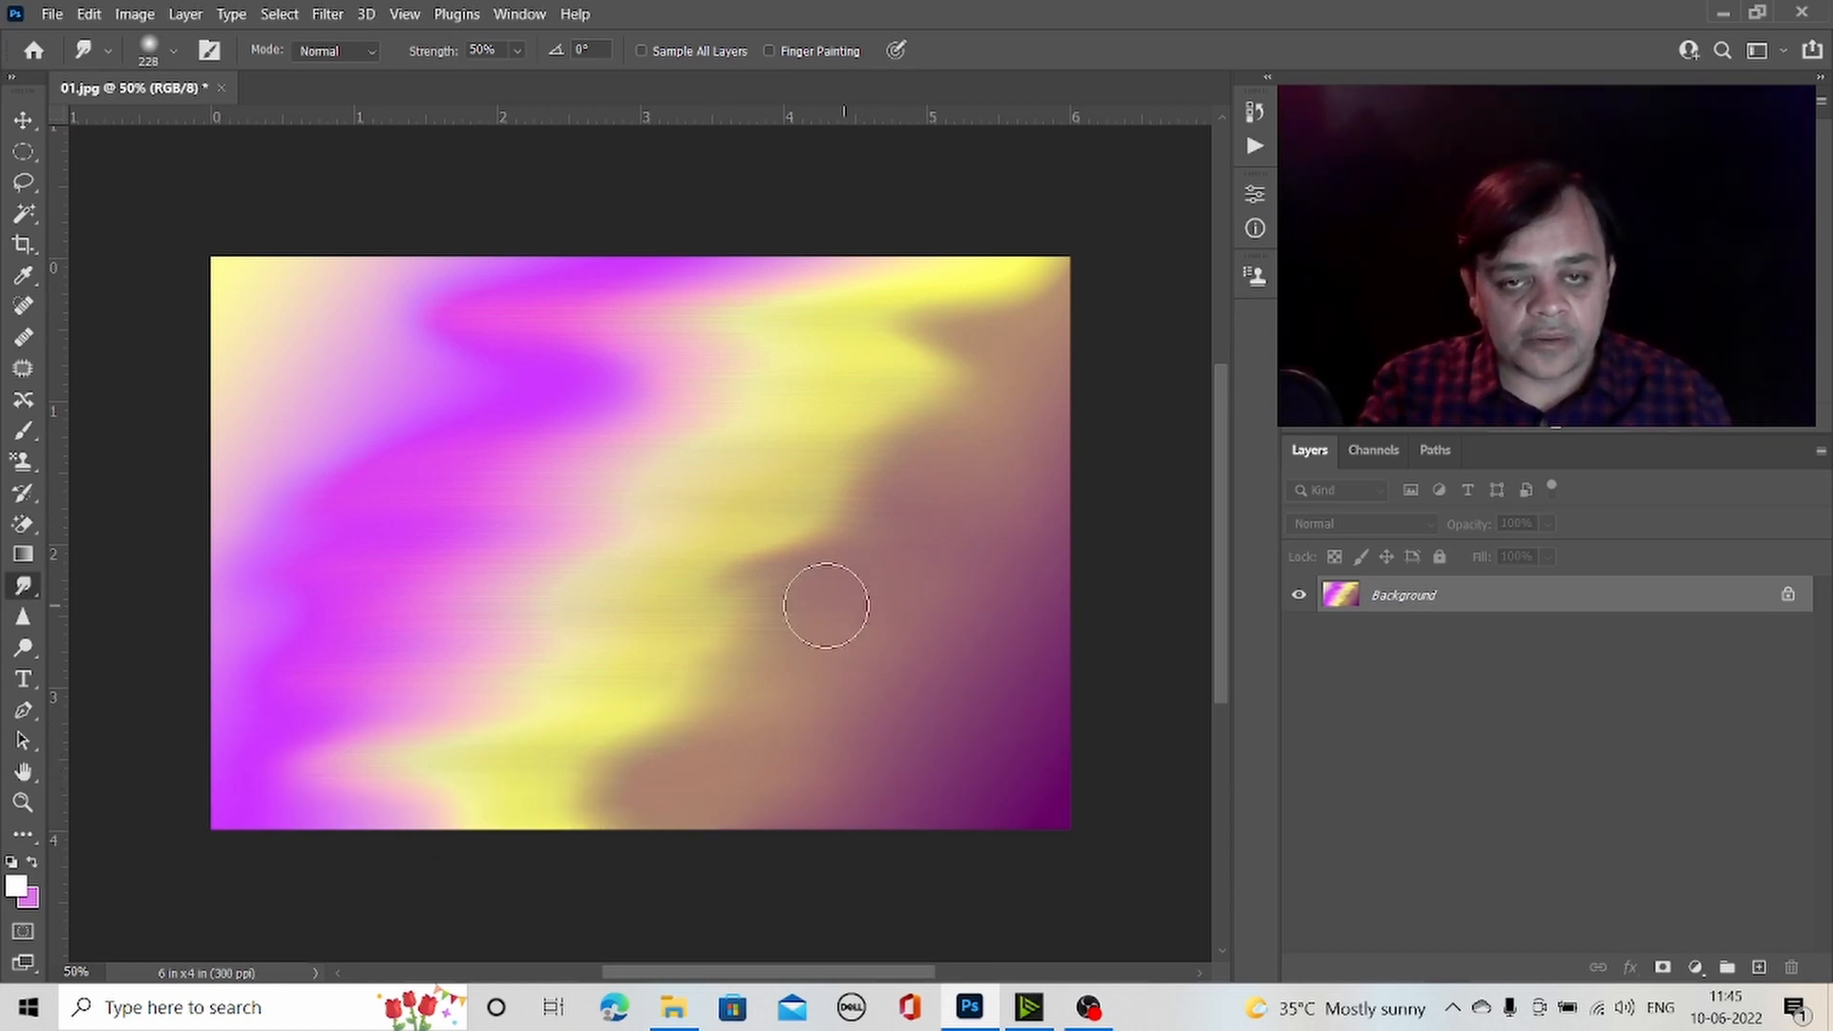
- Smear the yellow and brown boundary leftward up the canvas, and rework the upper yellow and purple bands with short smudge strokes
left_click_drag(827, 605, 468, 626)
left_click_drag(847, 527, 496, 533)
left_click_drag(898, 447, 745, 437)
left_click_drag(978, 389, 717, 359)
left_click_drag(994, 299, 724, 315)
mouse_move(926, 353)
left_mouse_down()
mouse_move(739, 363)
mouse_move(700, 381)
left_mouse_up()
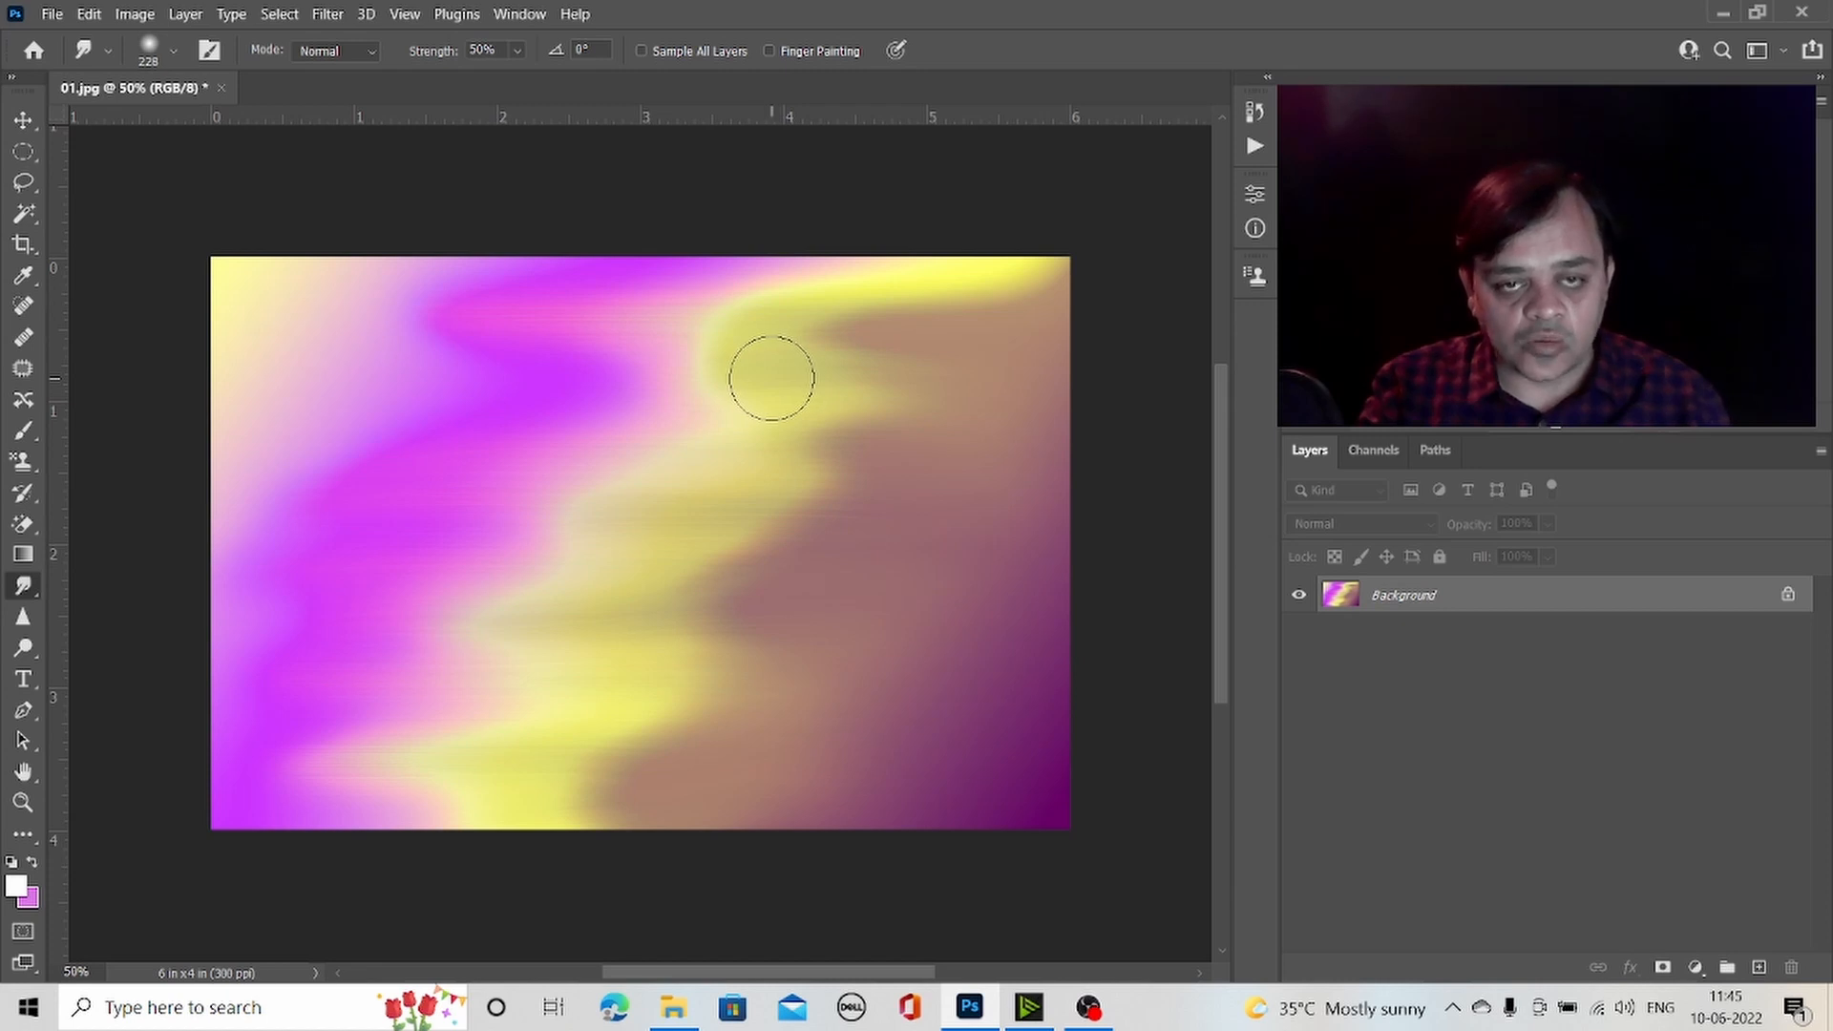
left_click_drag(696, 360, 898, 355)
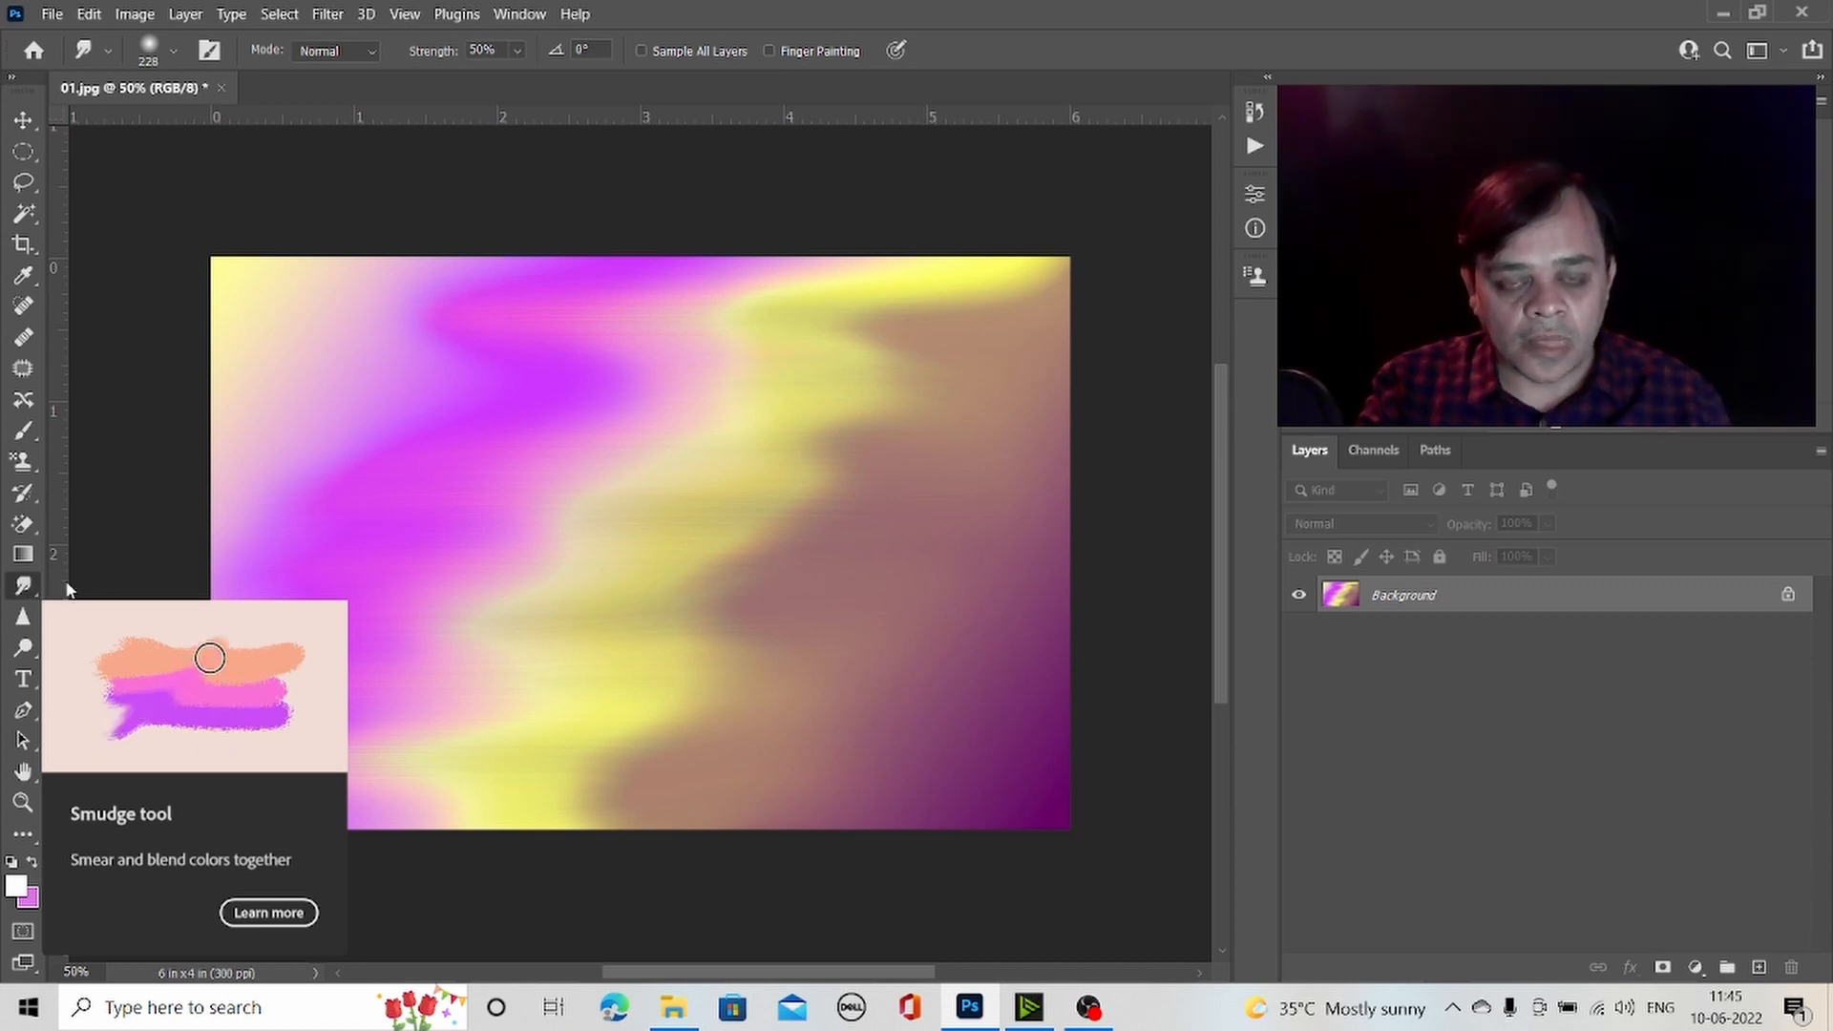
mouse_move(626, 449)
left_mouse_down()
mouse_move(382, 456)
mouse_move(638, 460)
mouse_move(736, 439)
mouse_move(246, 410)
mouse_move(373, 430)
mouse_move(443, 337)
mouse_move(777, 319)
mouse_move(553, 413)
left_mouse_up()
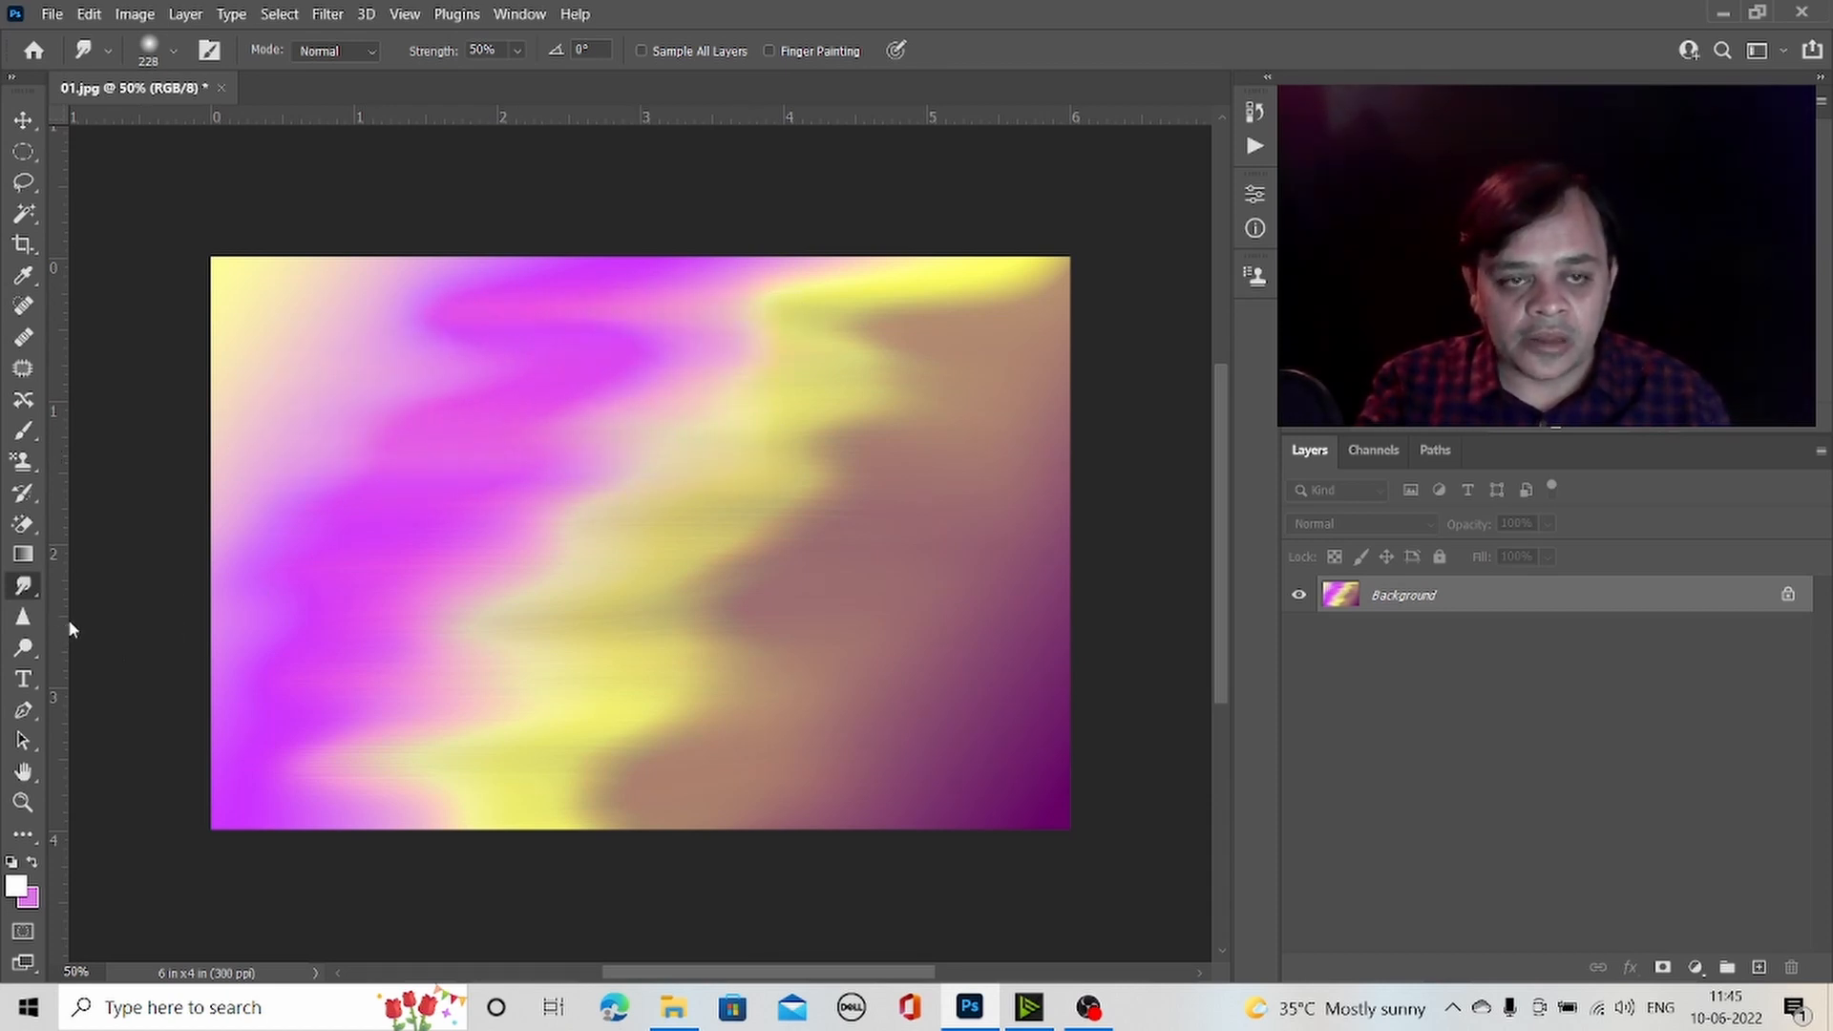
- Switch to the Blur tool and set its brush size to 124 px
right_click(25, 587)
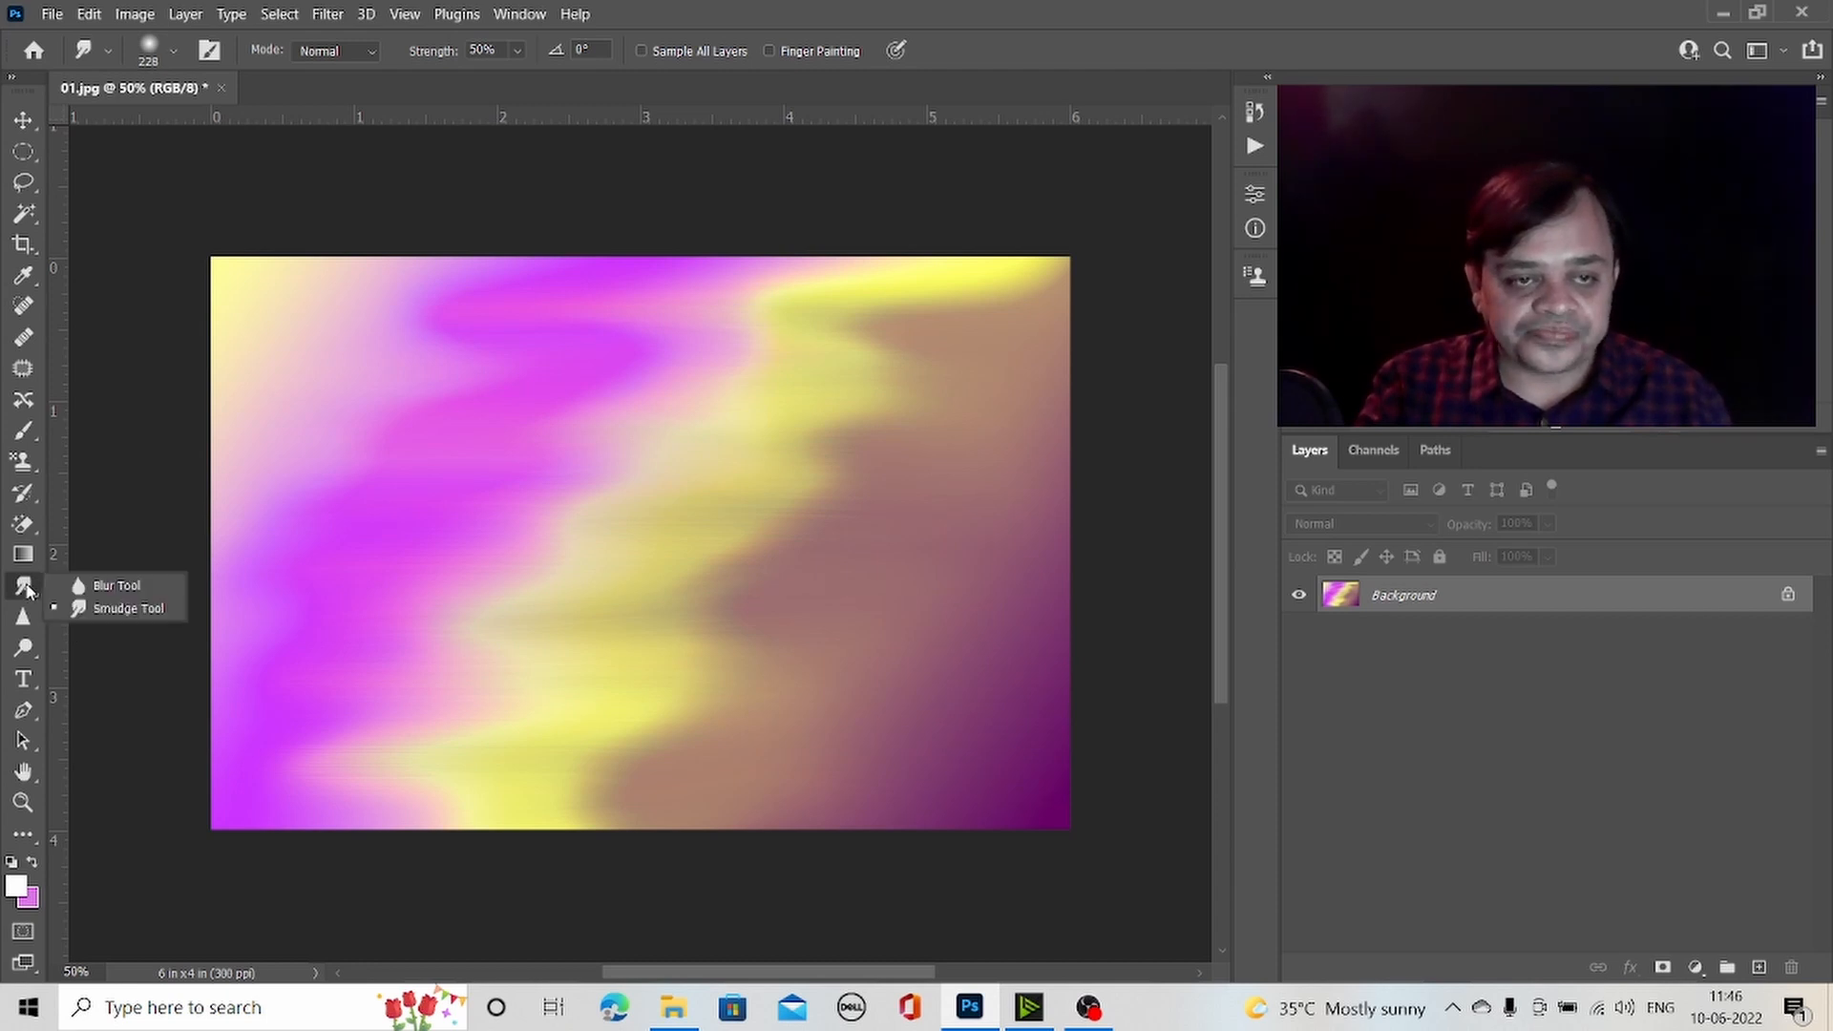
left_click(112, 587)
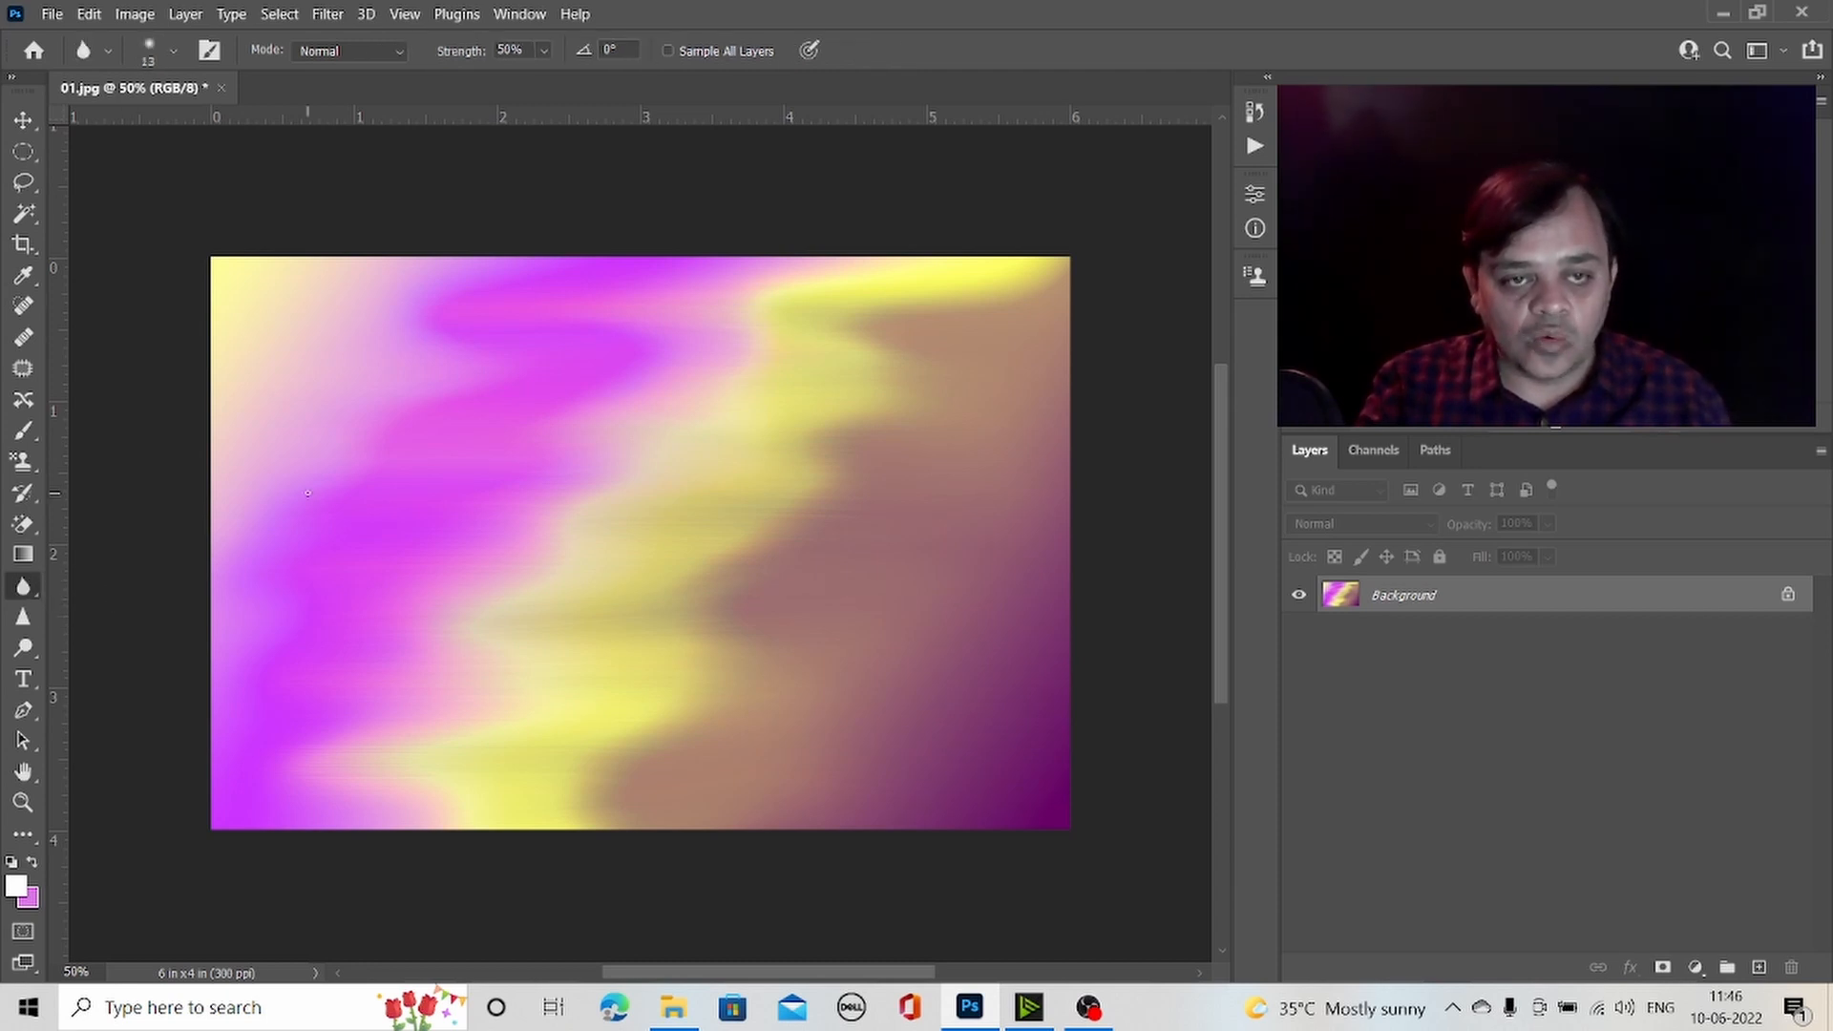
right_click(499, 496)
left_click_drag(662, 546, 891, 428)
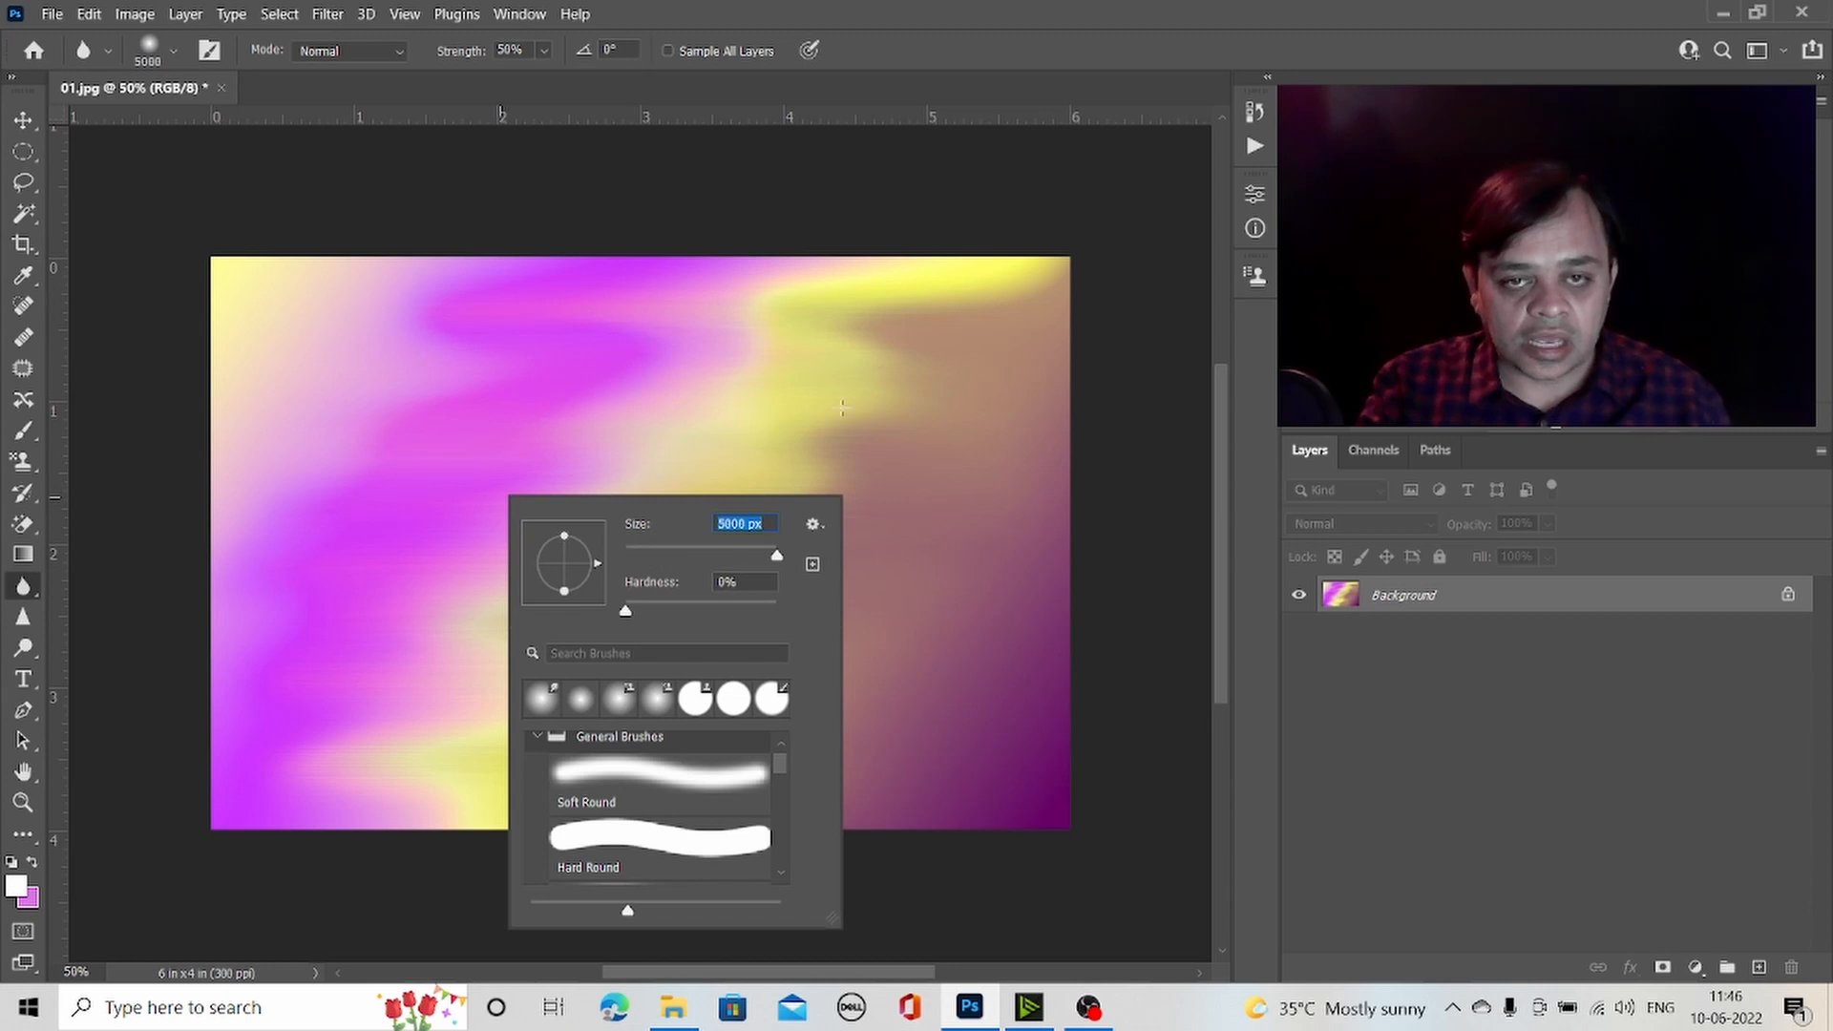
type("124")
key("Return")
key("Return")
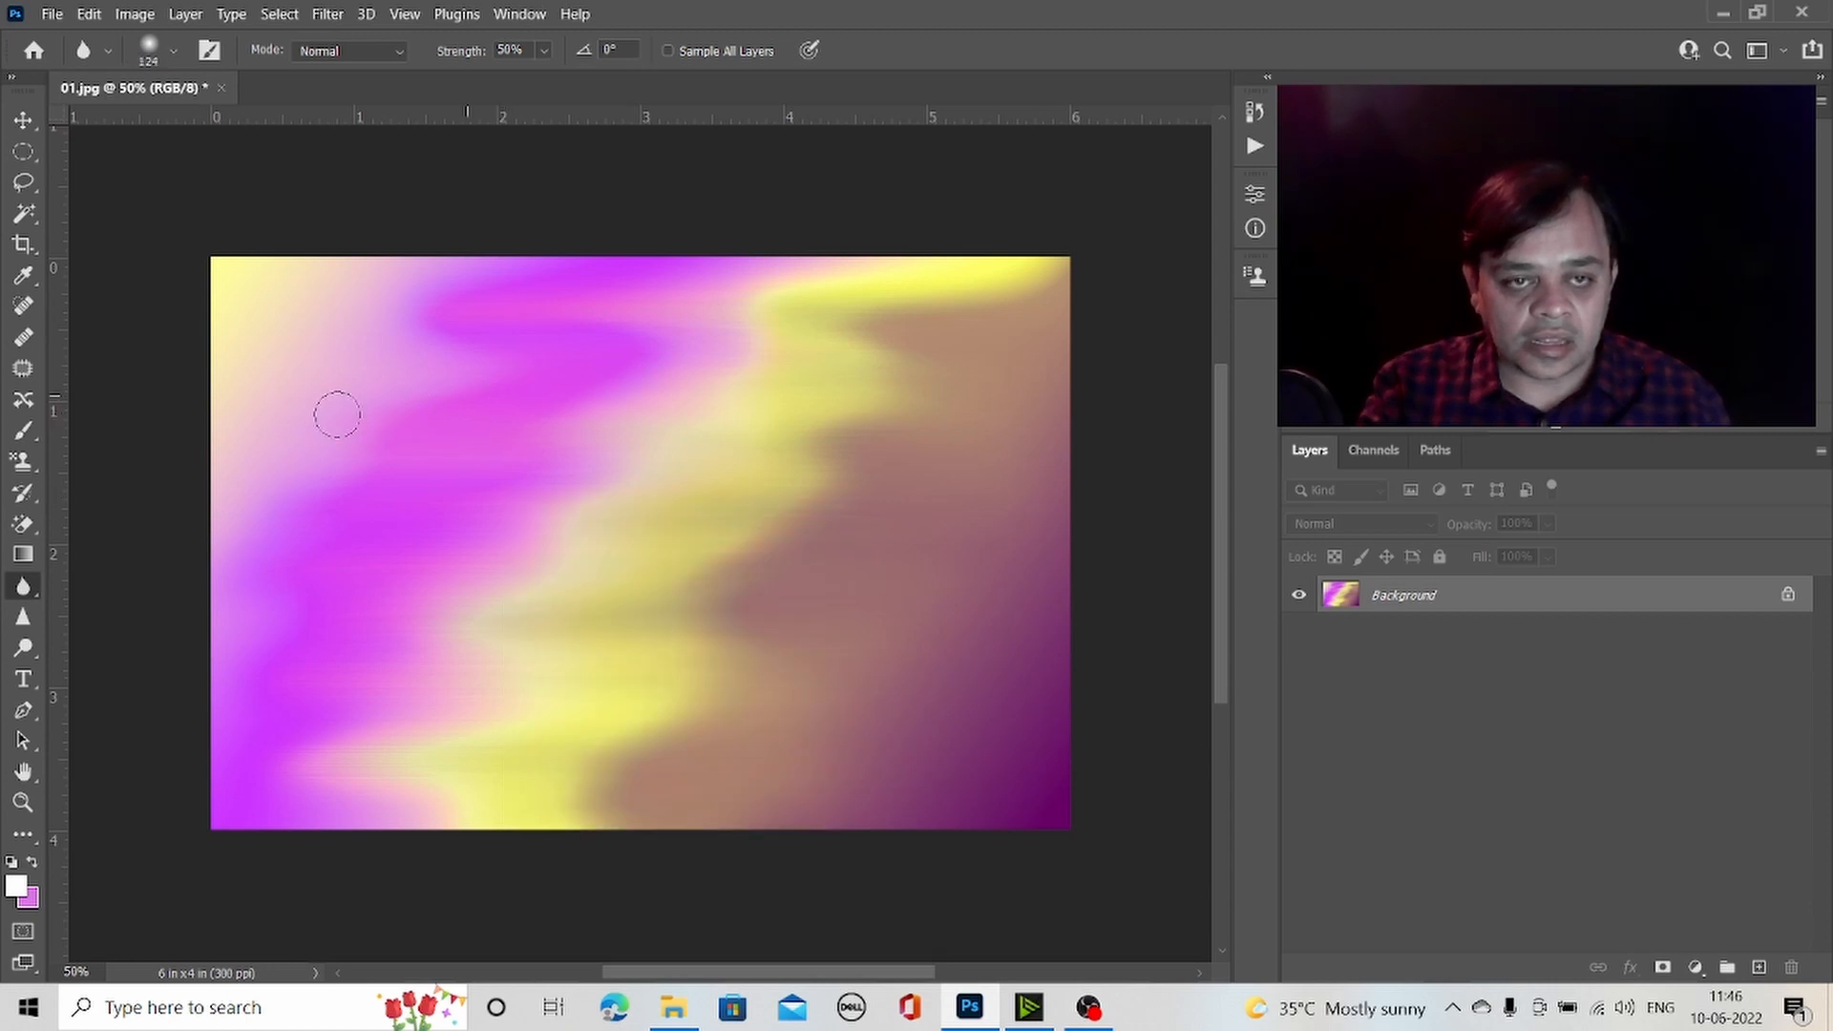
- Open the third "new 12x36 album design psd" image from the Desktop and enlarge the photos on the box front
left_click(52, 15)
left_click(67, 57)
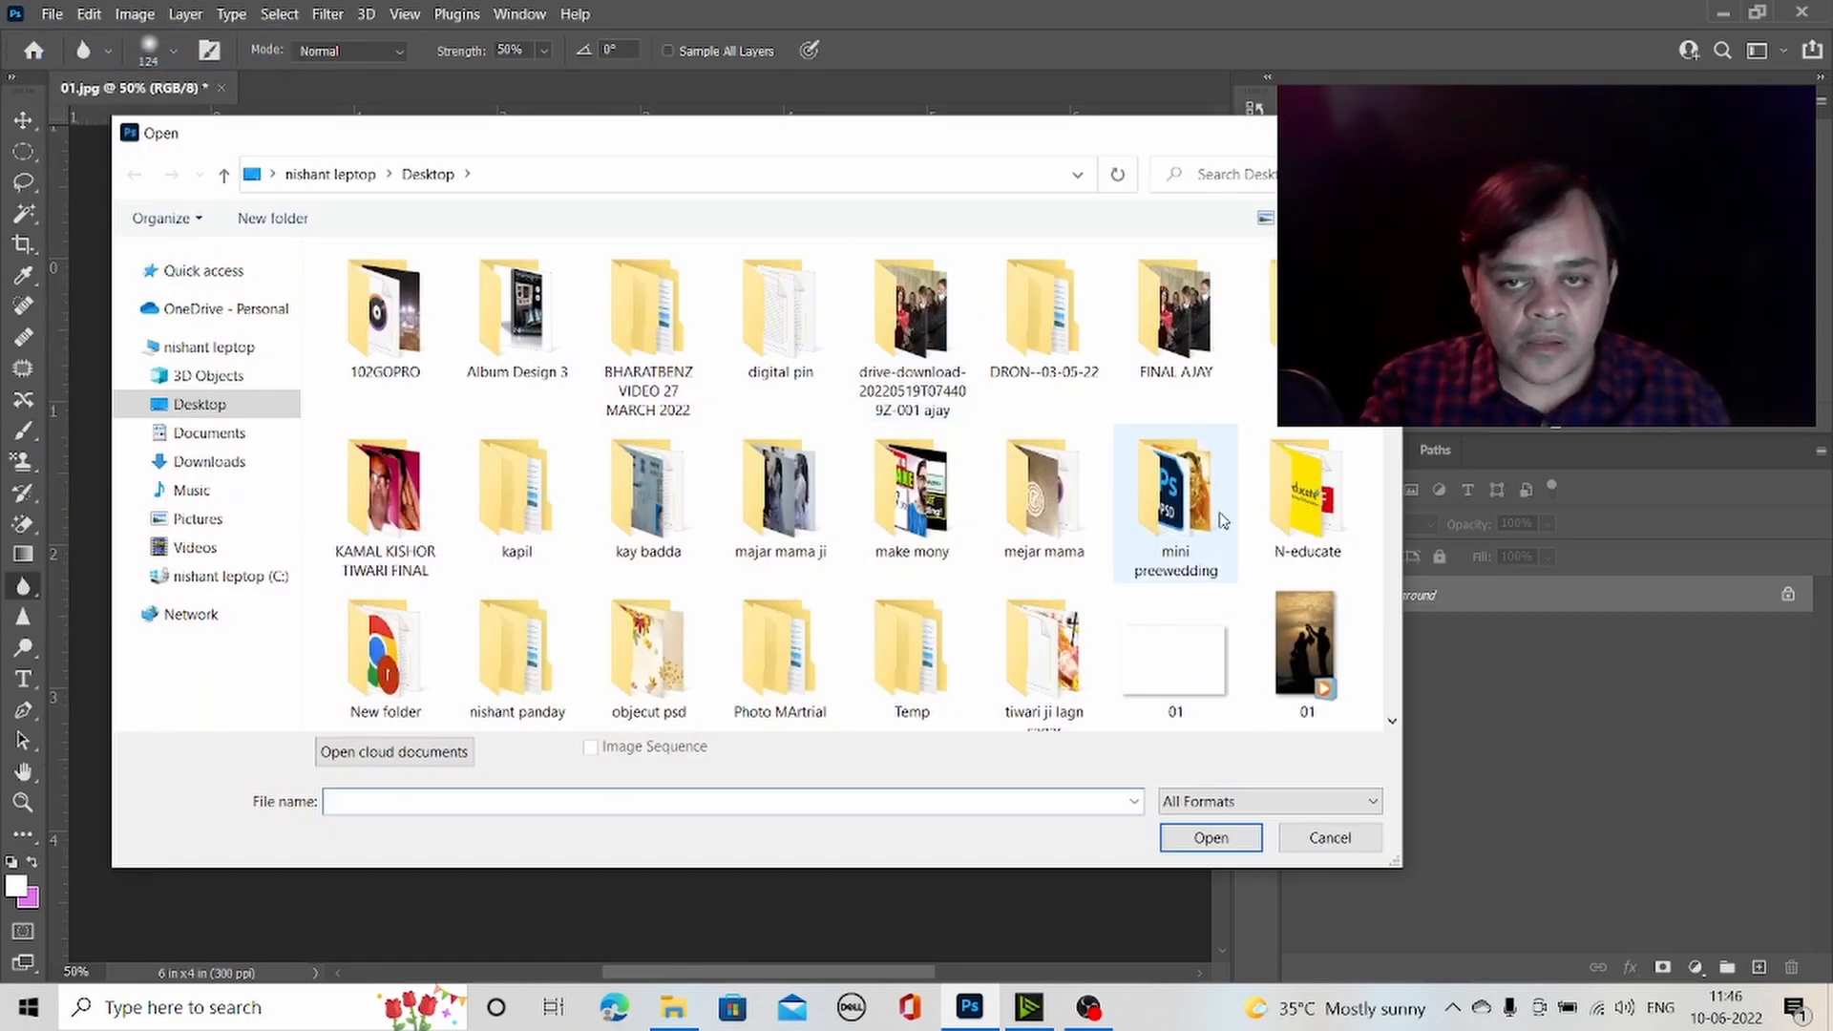
scroll(1223, 521, "down", 5)
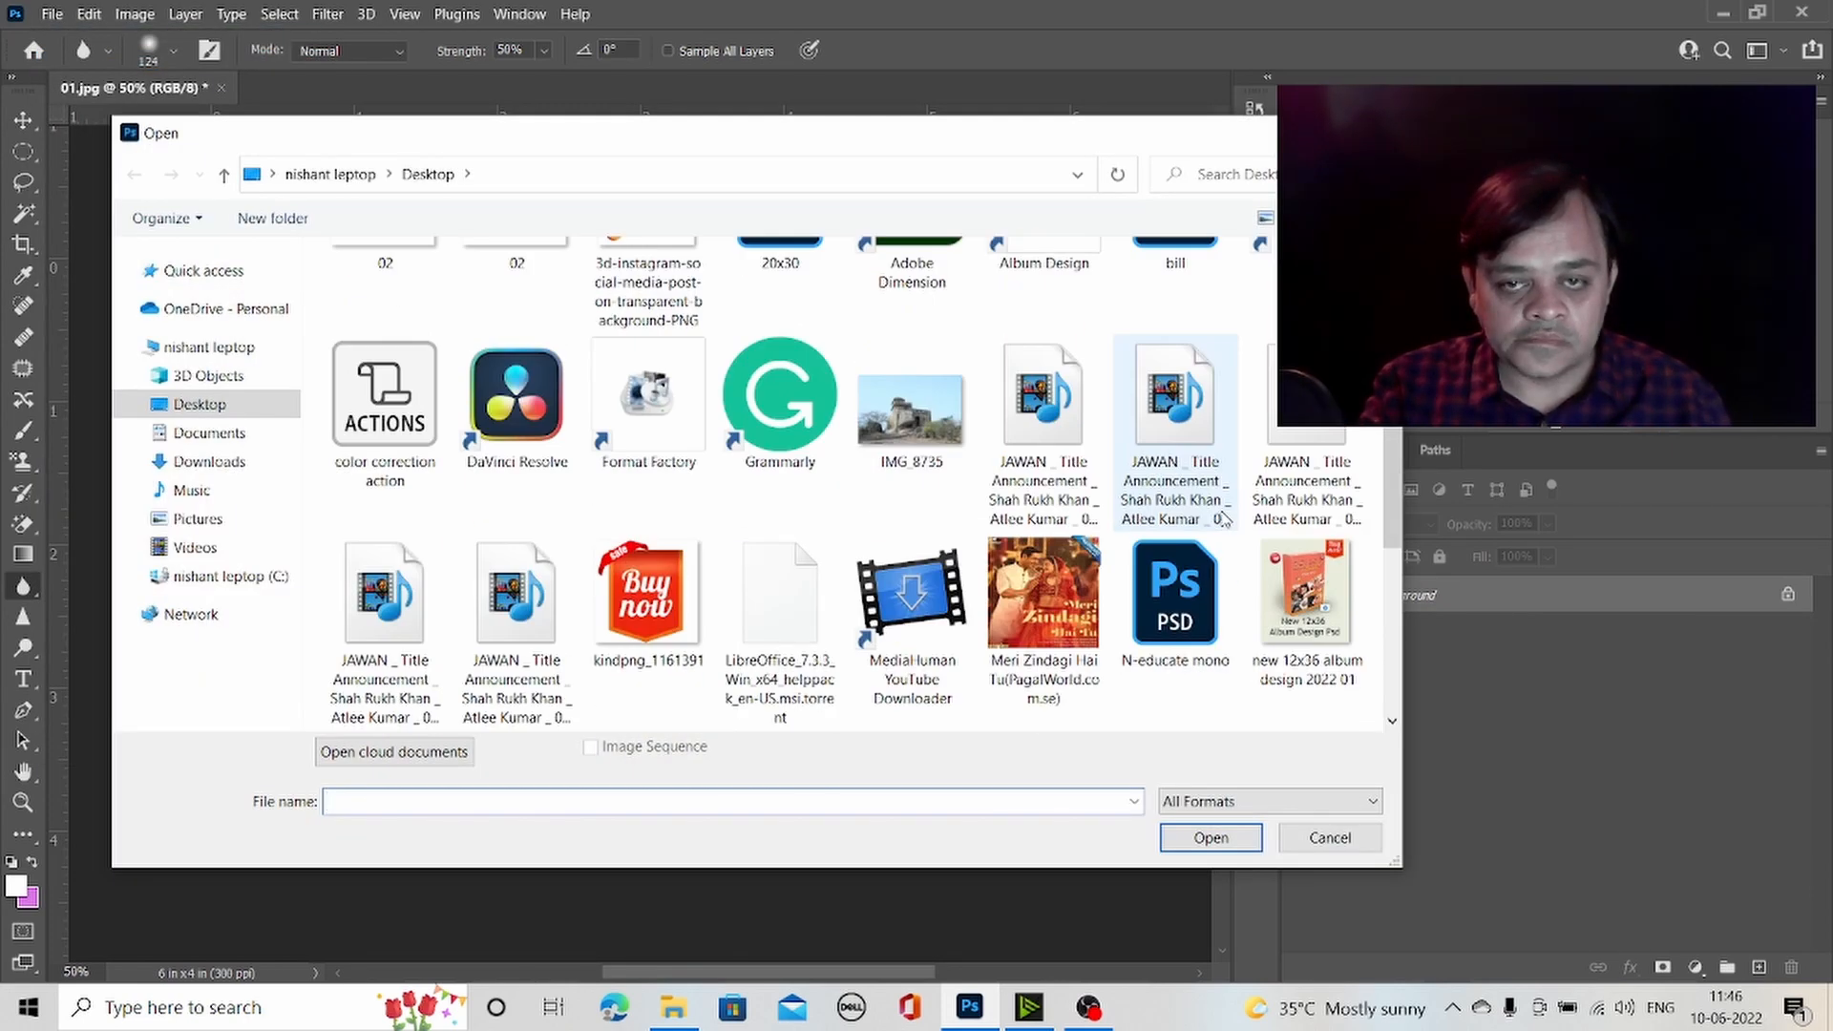
scroll(1223, 520, "down", 3)
left_click(663, 494)
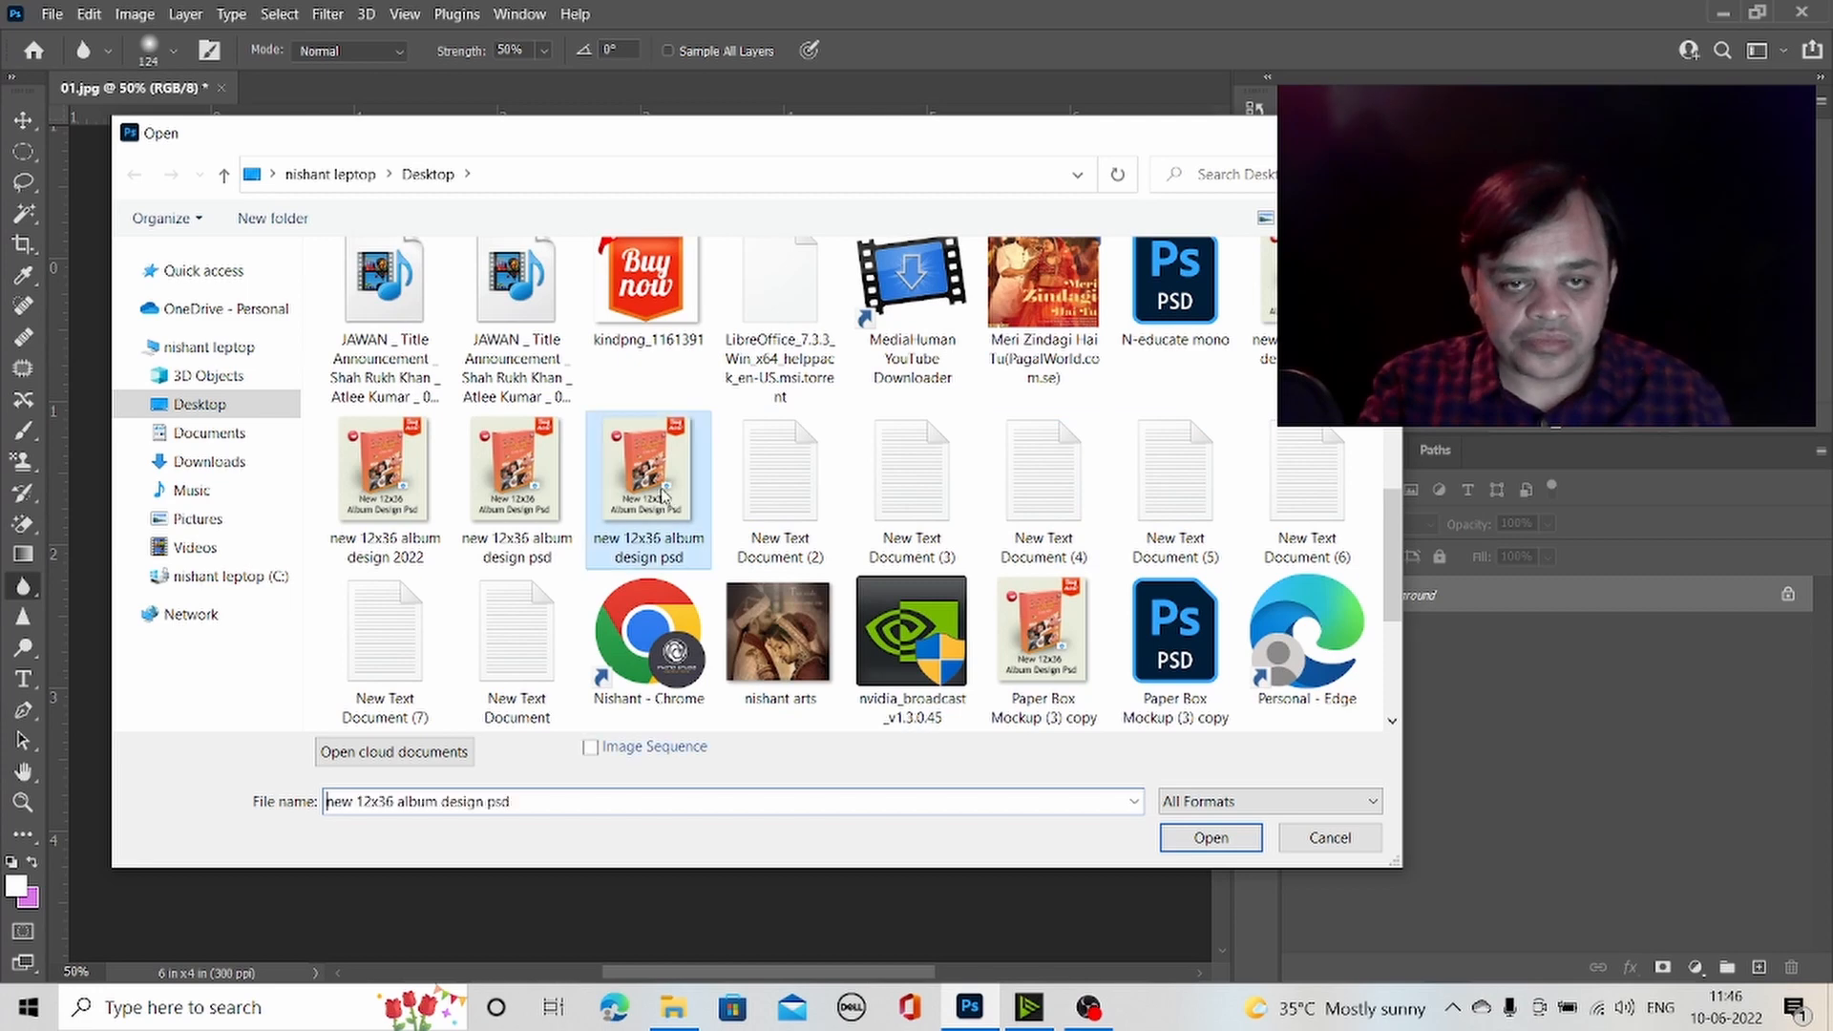
double_click(664, 494)
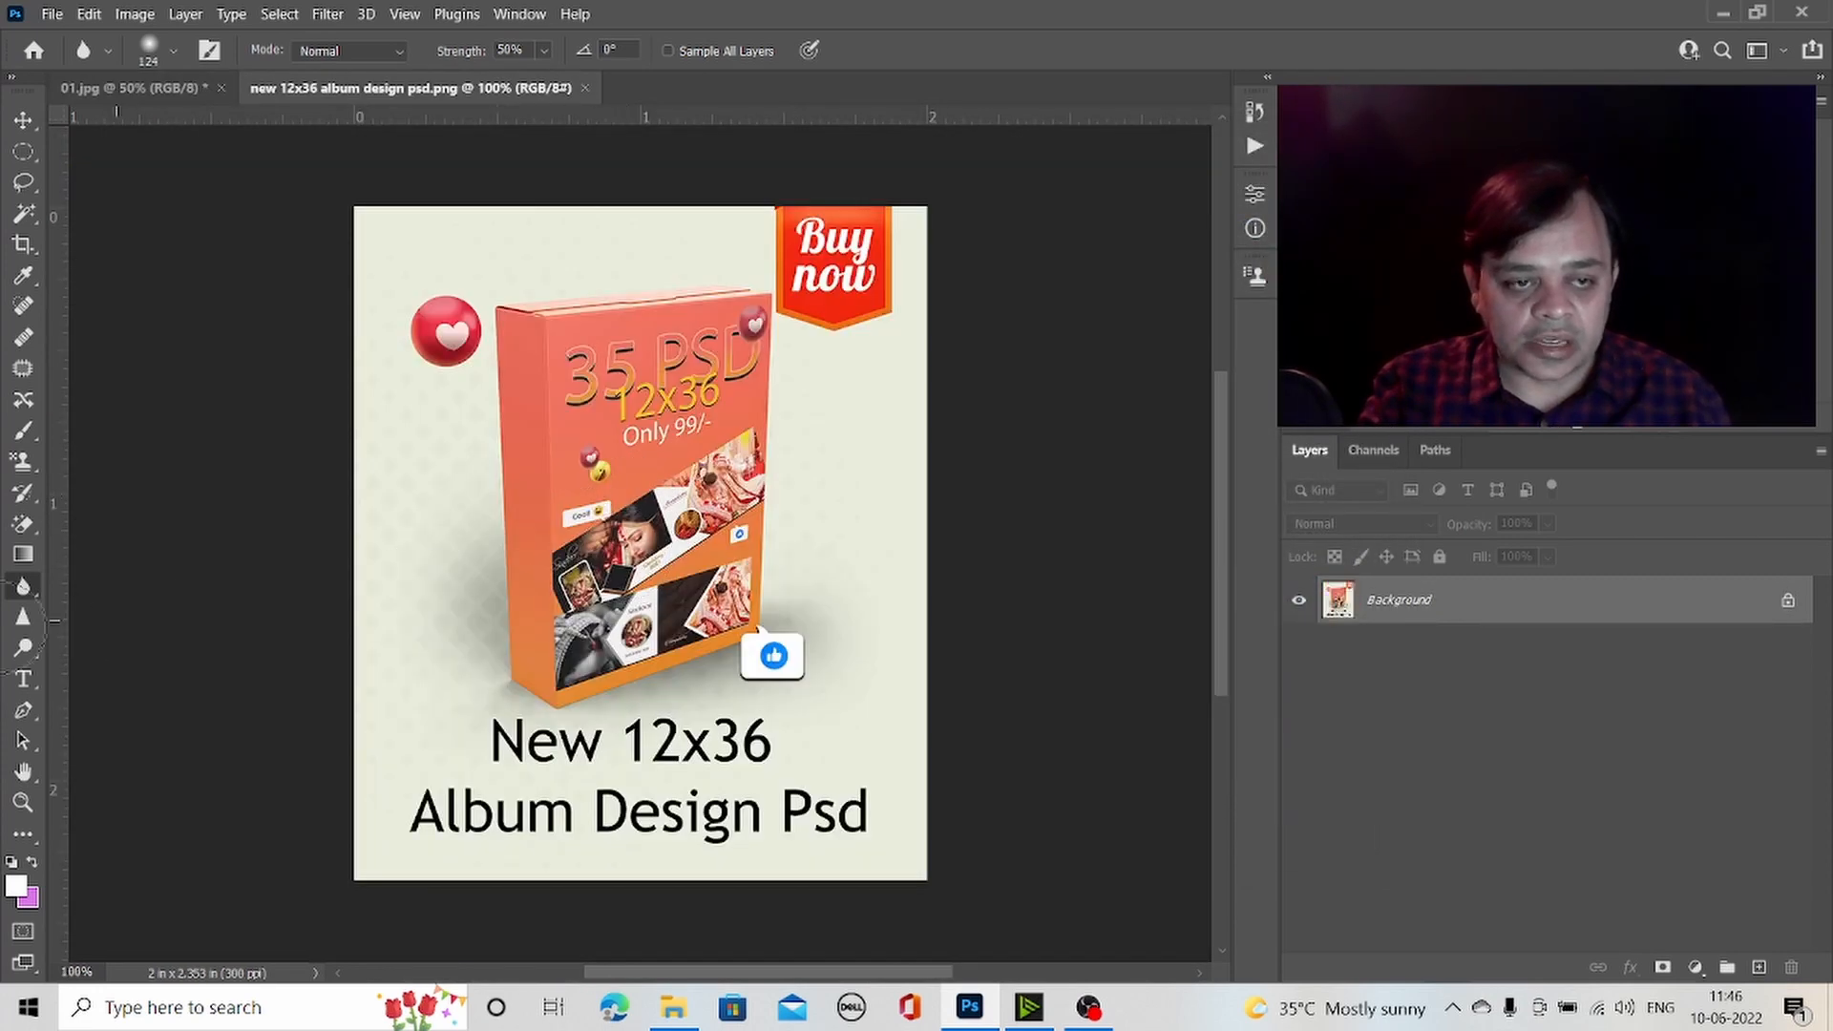
left_click(23, 803)
left_click(605, 513)
left_click(605, 513)
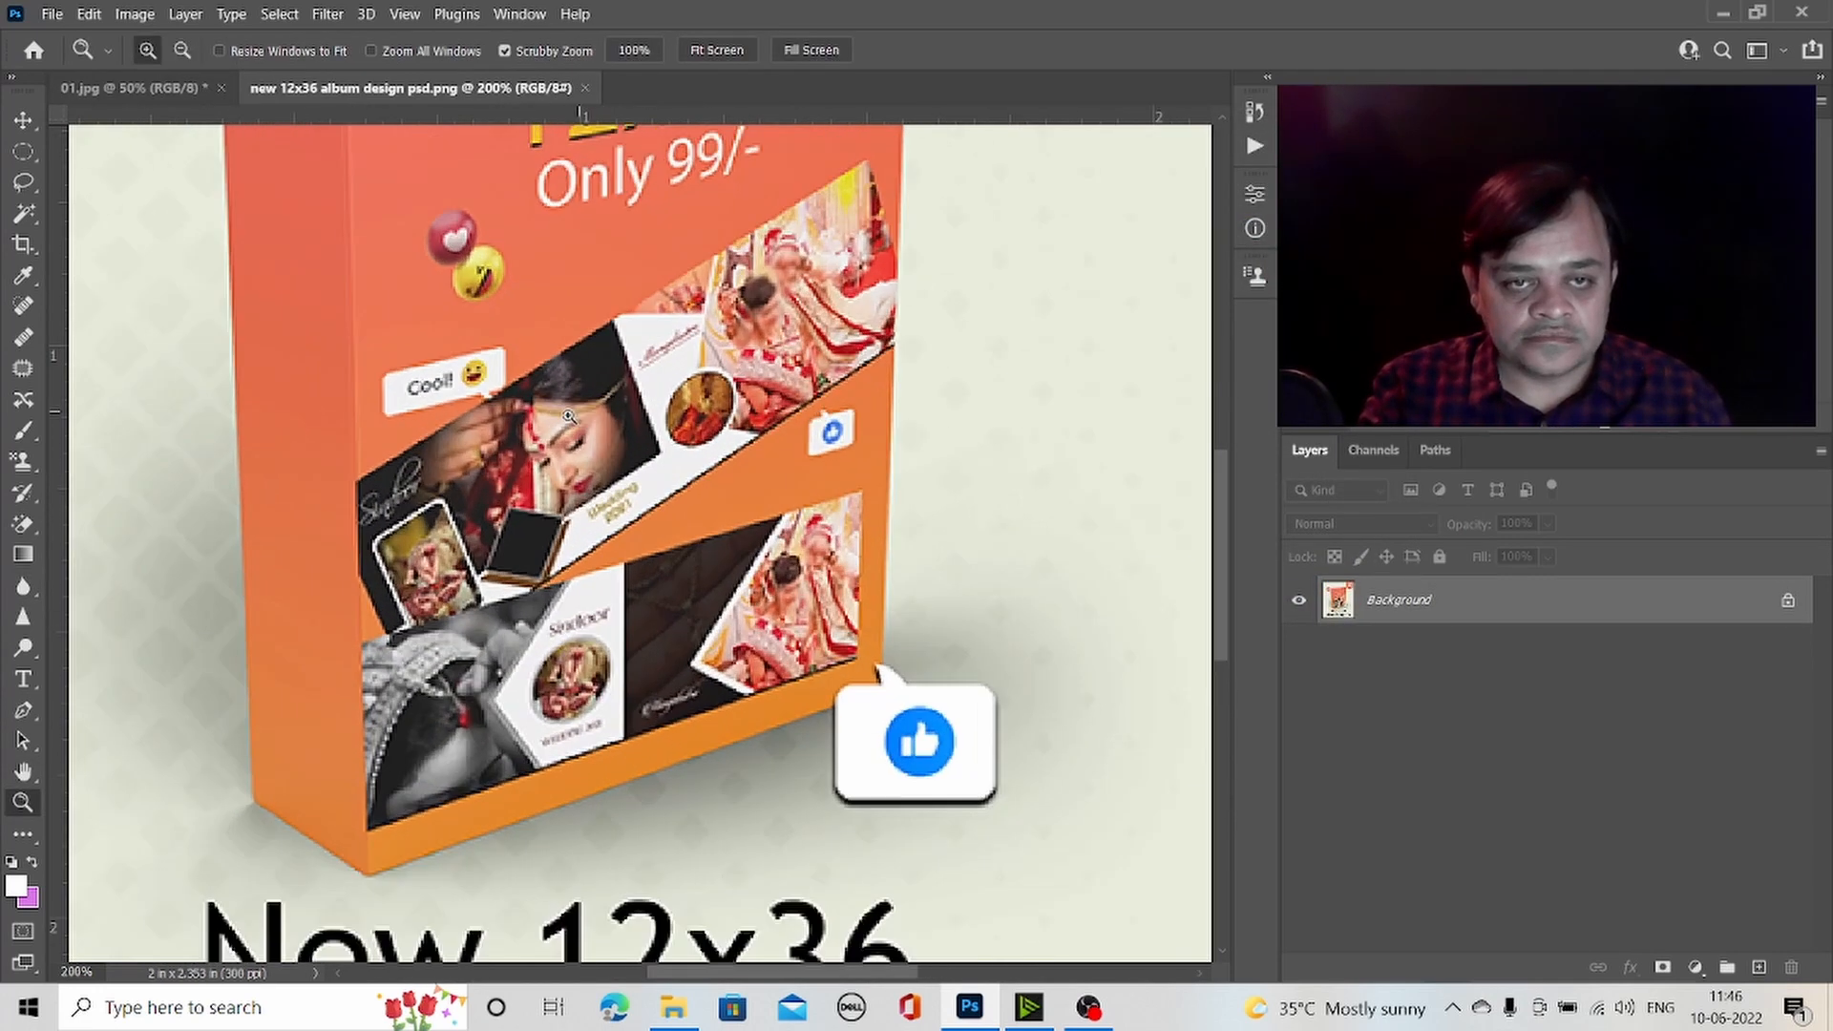
left_click(23, 431)
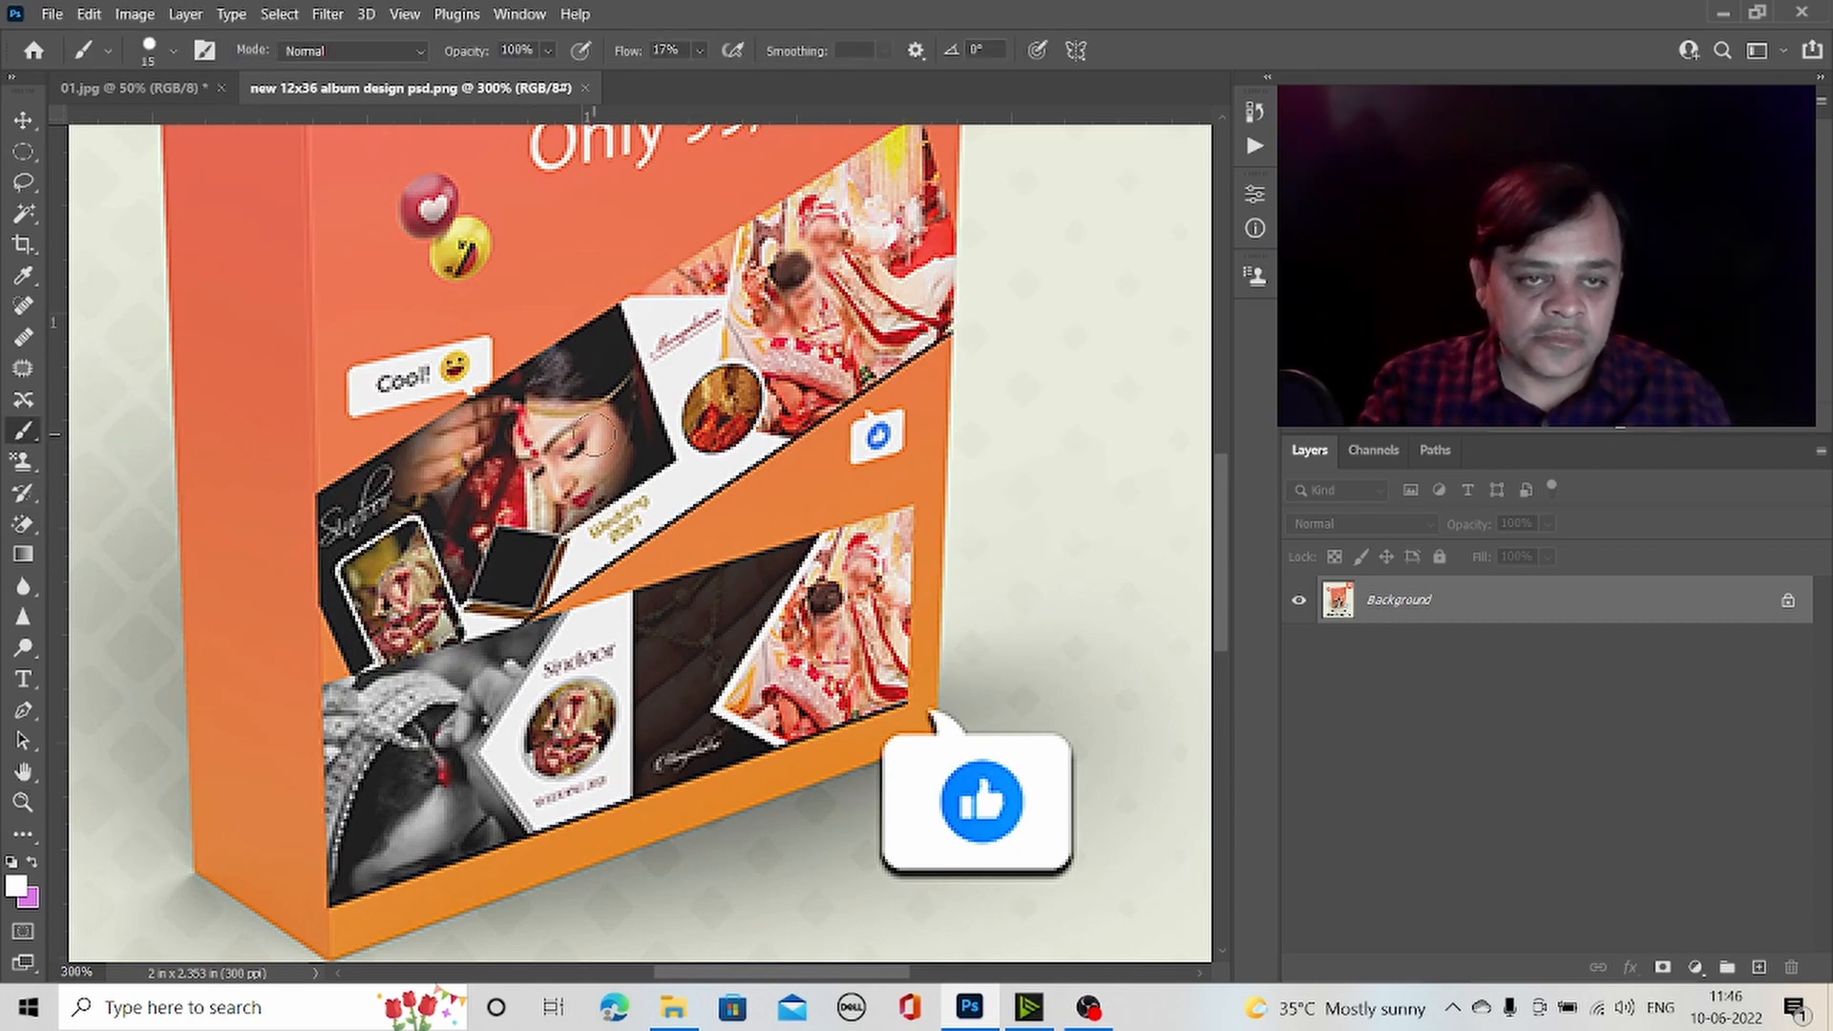
mouse_move(543, 432)
left_mouse_down()
mouse_move(516, 463)
mouse_move(541, 461)
left_mouse_up()
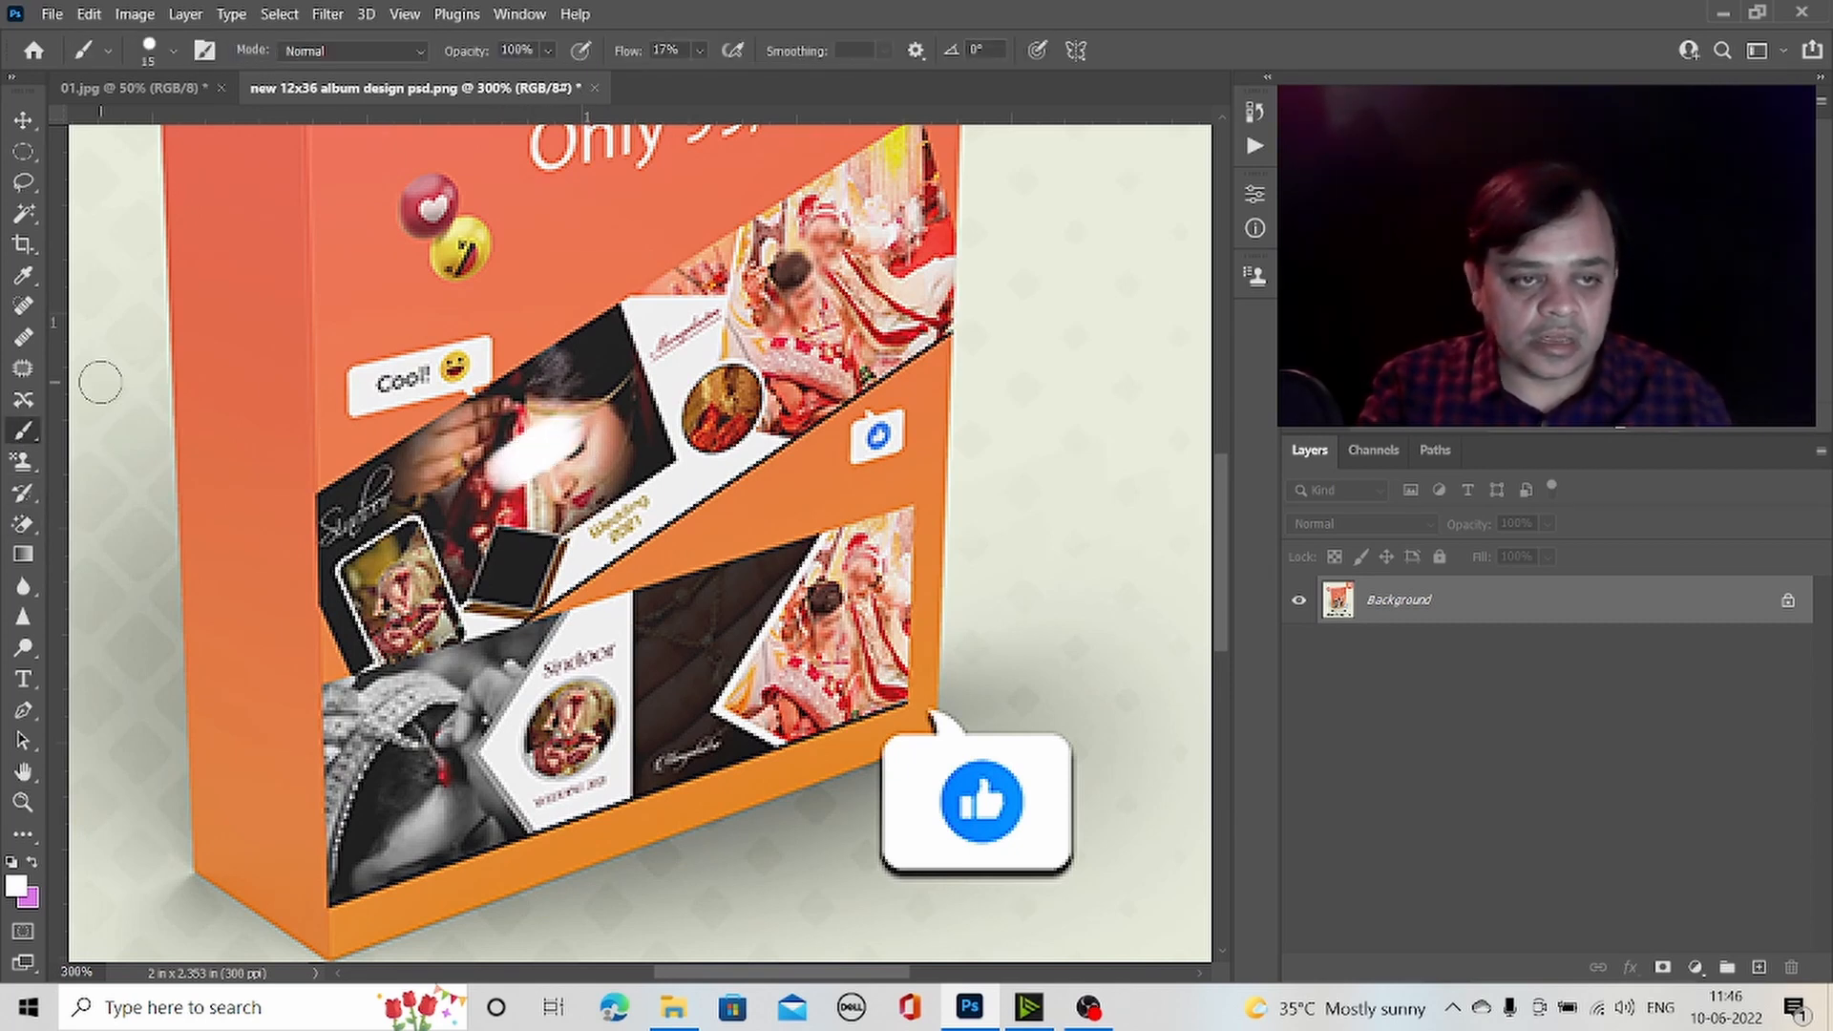
key("ctrl+z")
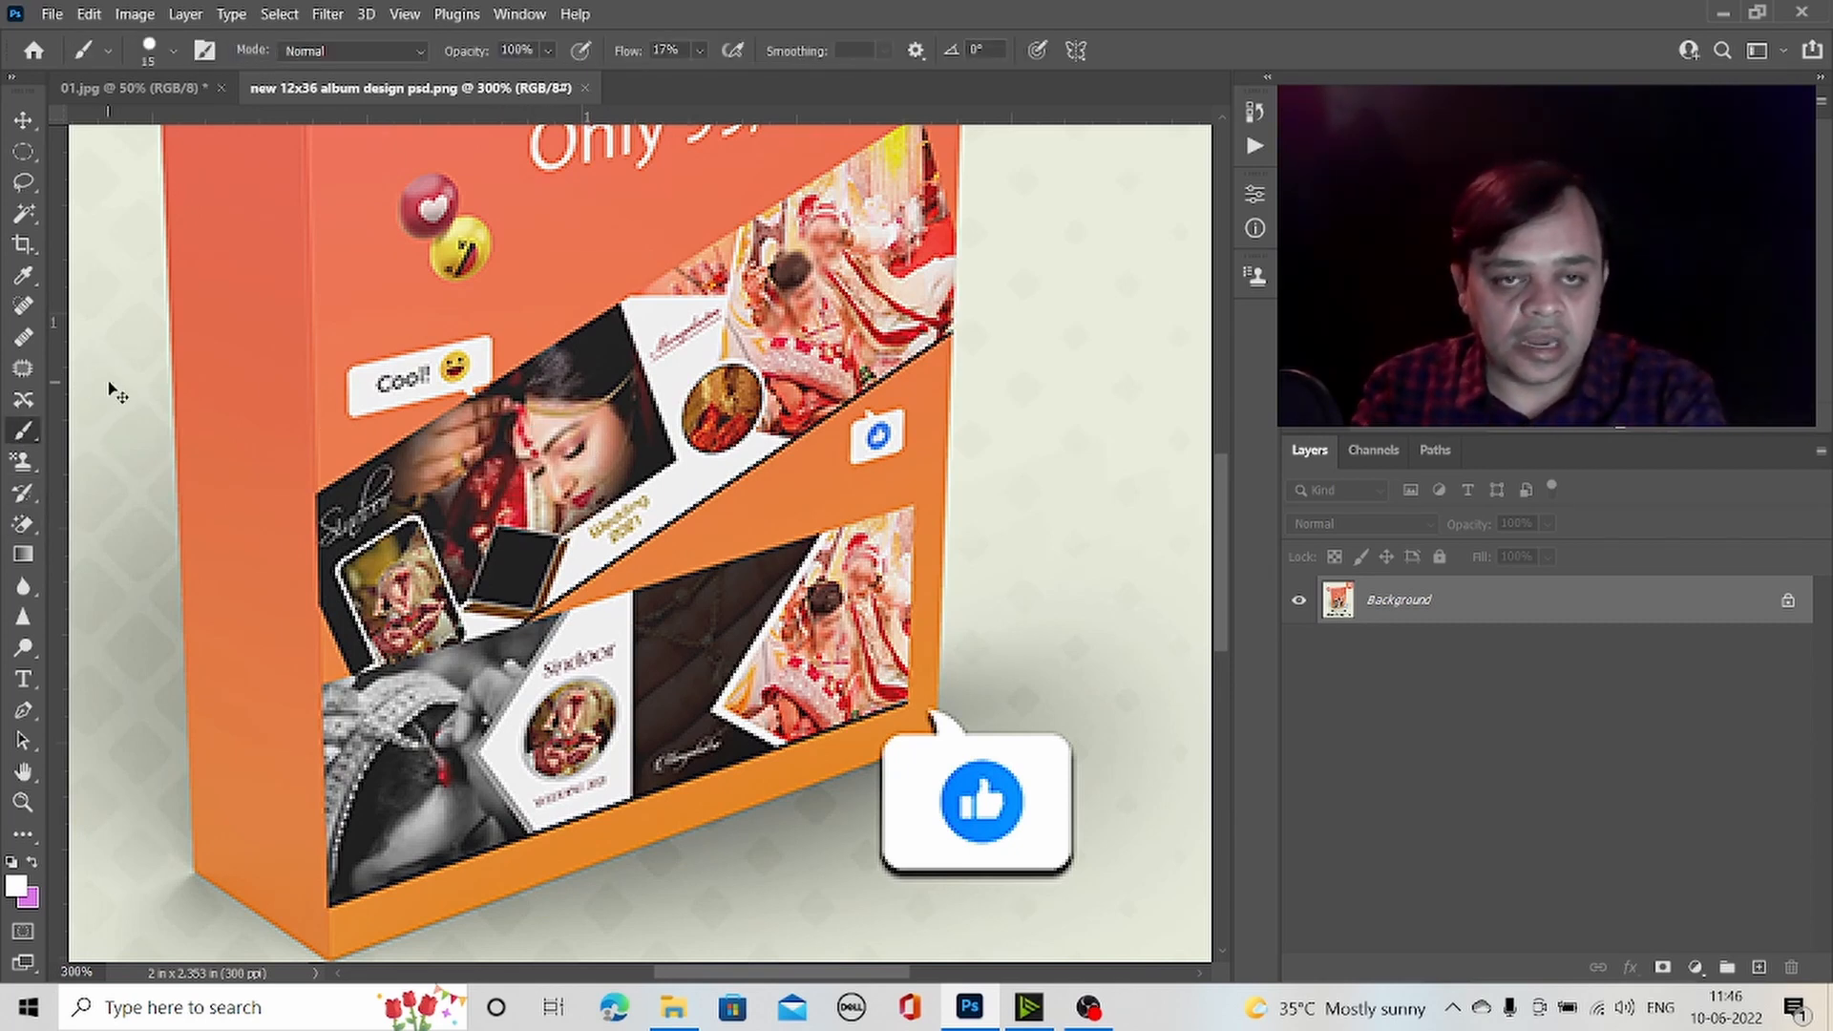
- Blur the wedding photos on the box front with the Blur tool, and revert the image to its saved state
left_click(23, 586)
left_click(105, 583)
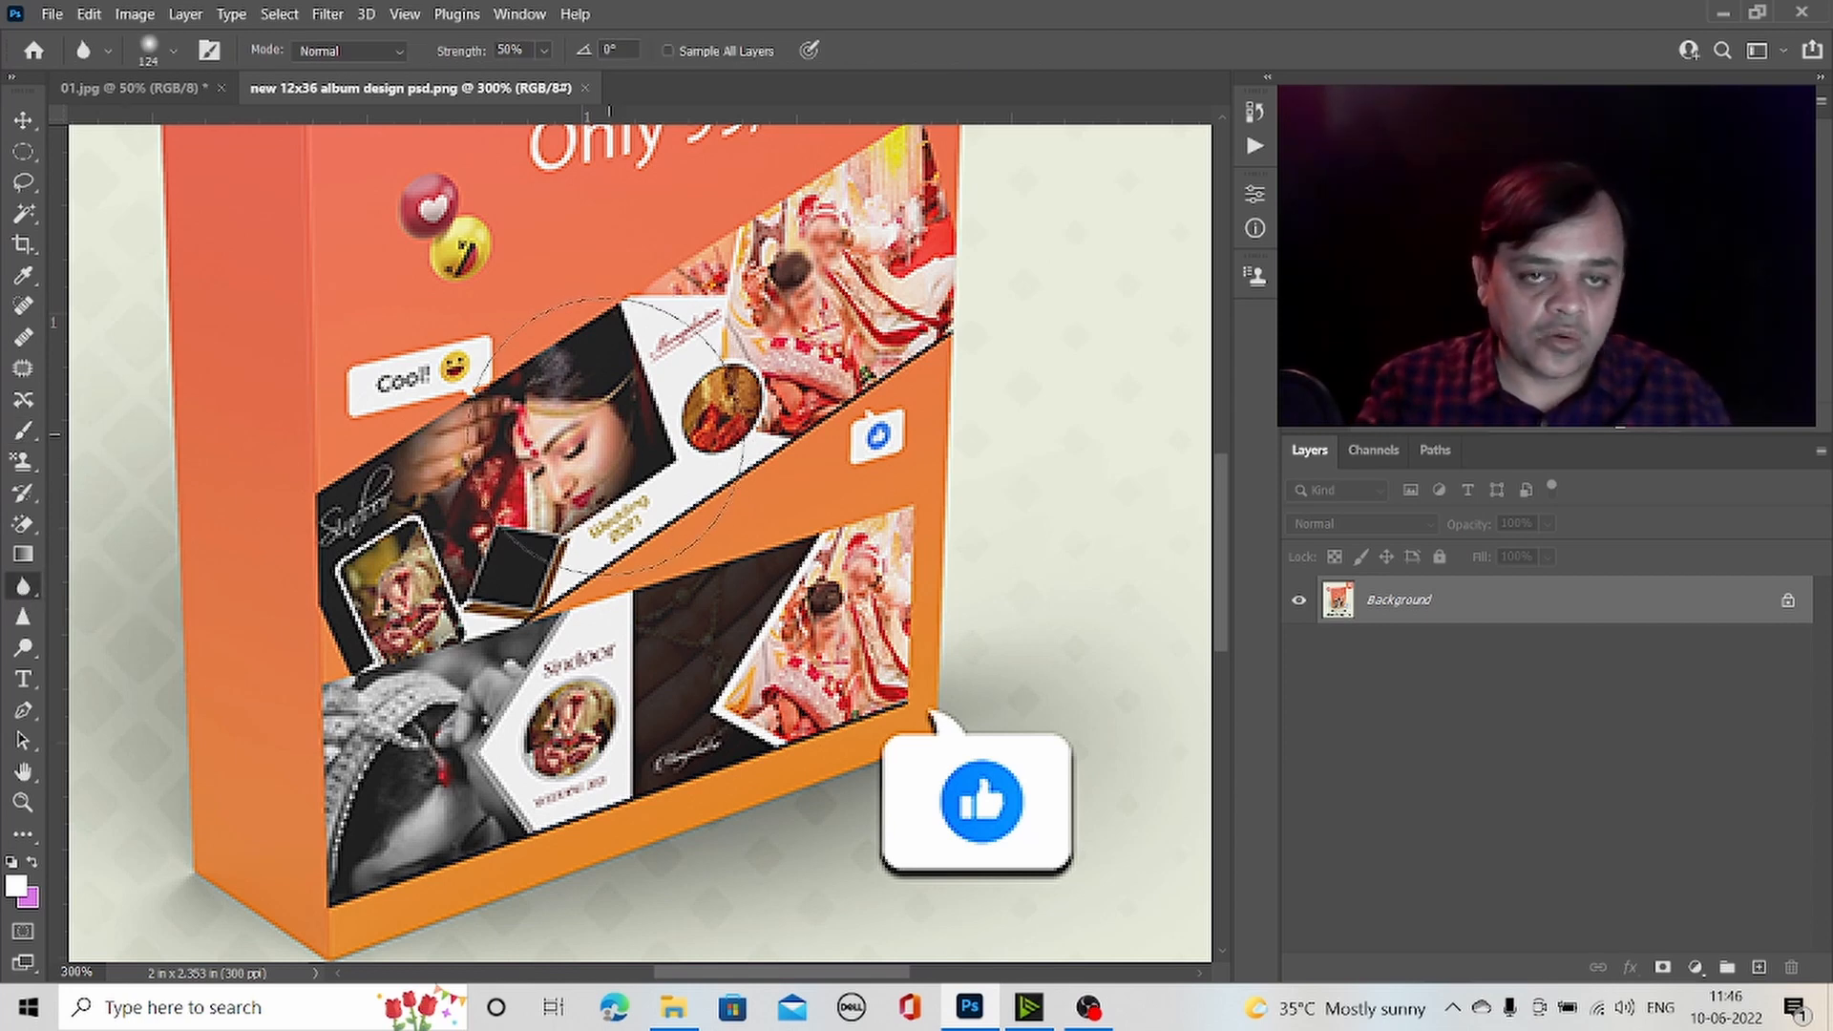
mouse_move(619, 430)
left_mouse_down()
mouse_move(647, 396)
mouse_move(563, 427)
mouse_move(657, 393)
mouse_move(408, 522)
mouse_move(450, 571)
mouse_move(767, 422)
mouse_move(870, 277)
mouse_move(825, 216)
mouse_move(825, 313)
mouse_move(658, 648)
mouse_move(768, 653)
mouse_move(220, 868)
mouse_move(481, 507)
mouse_move(742, 273)
mouse_move(812, 363)
left_mouse_up()
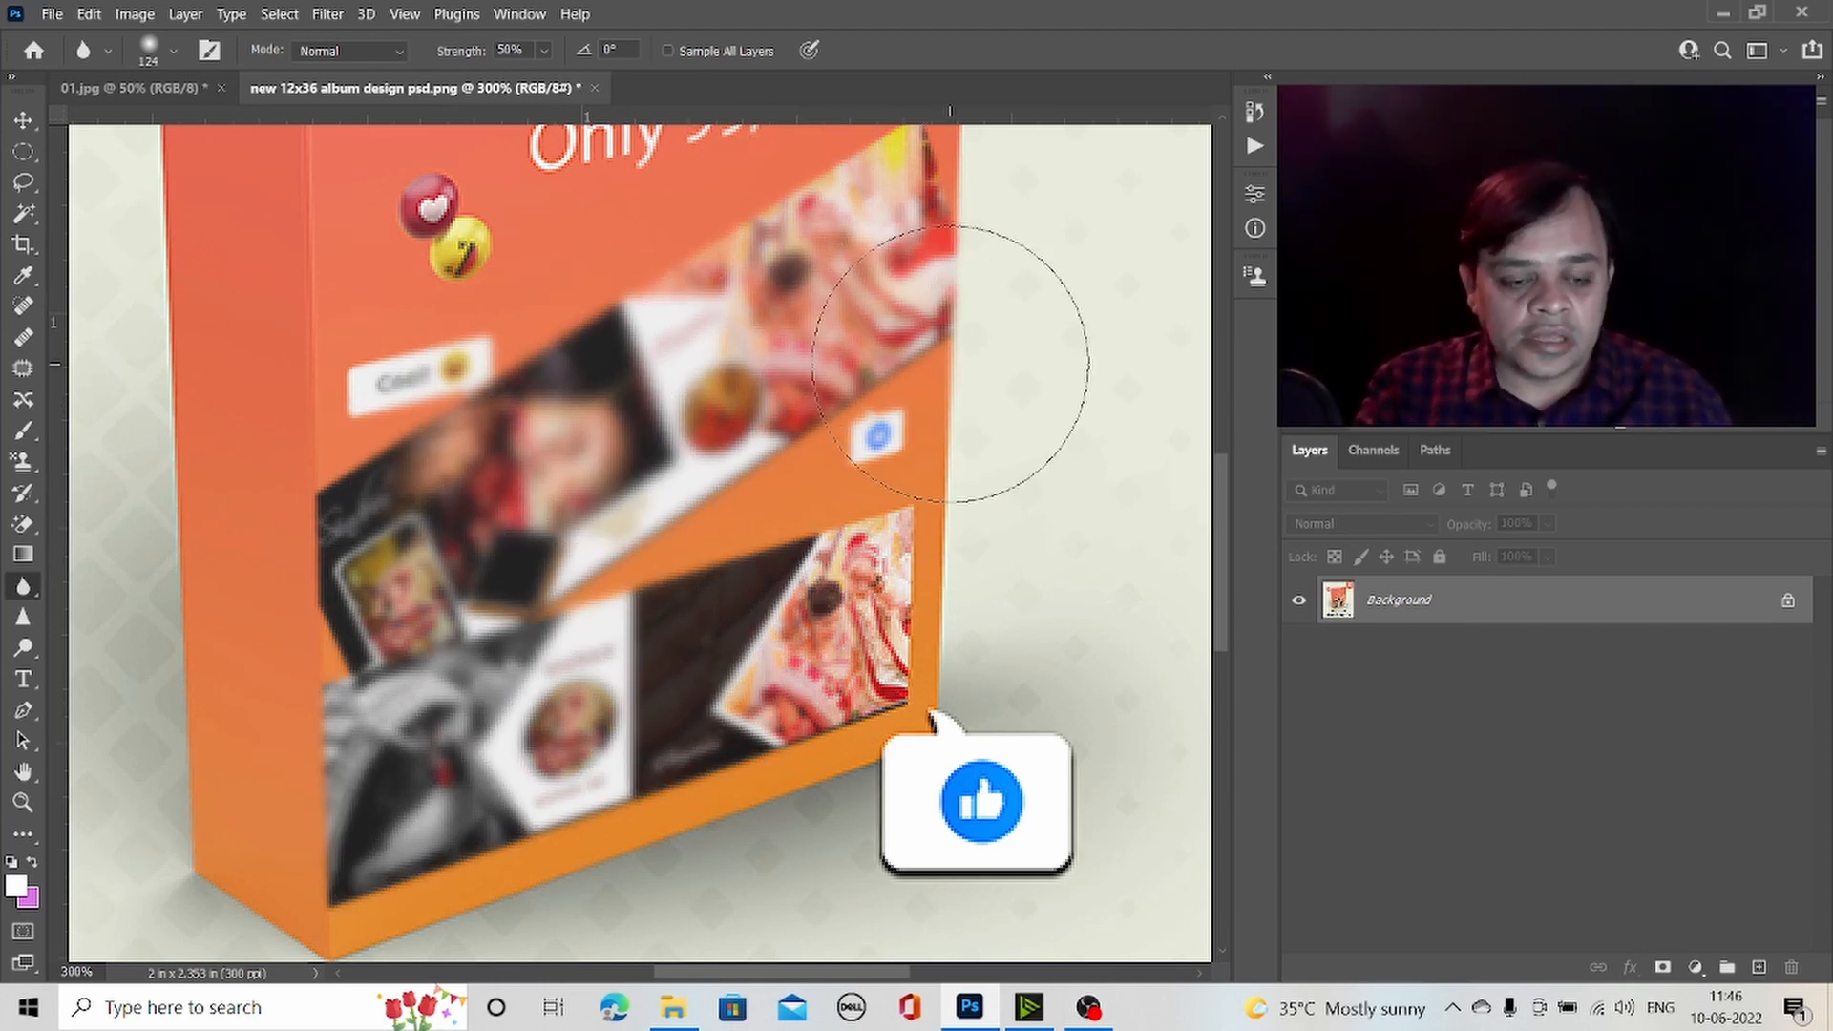
key("F12")
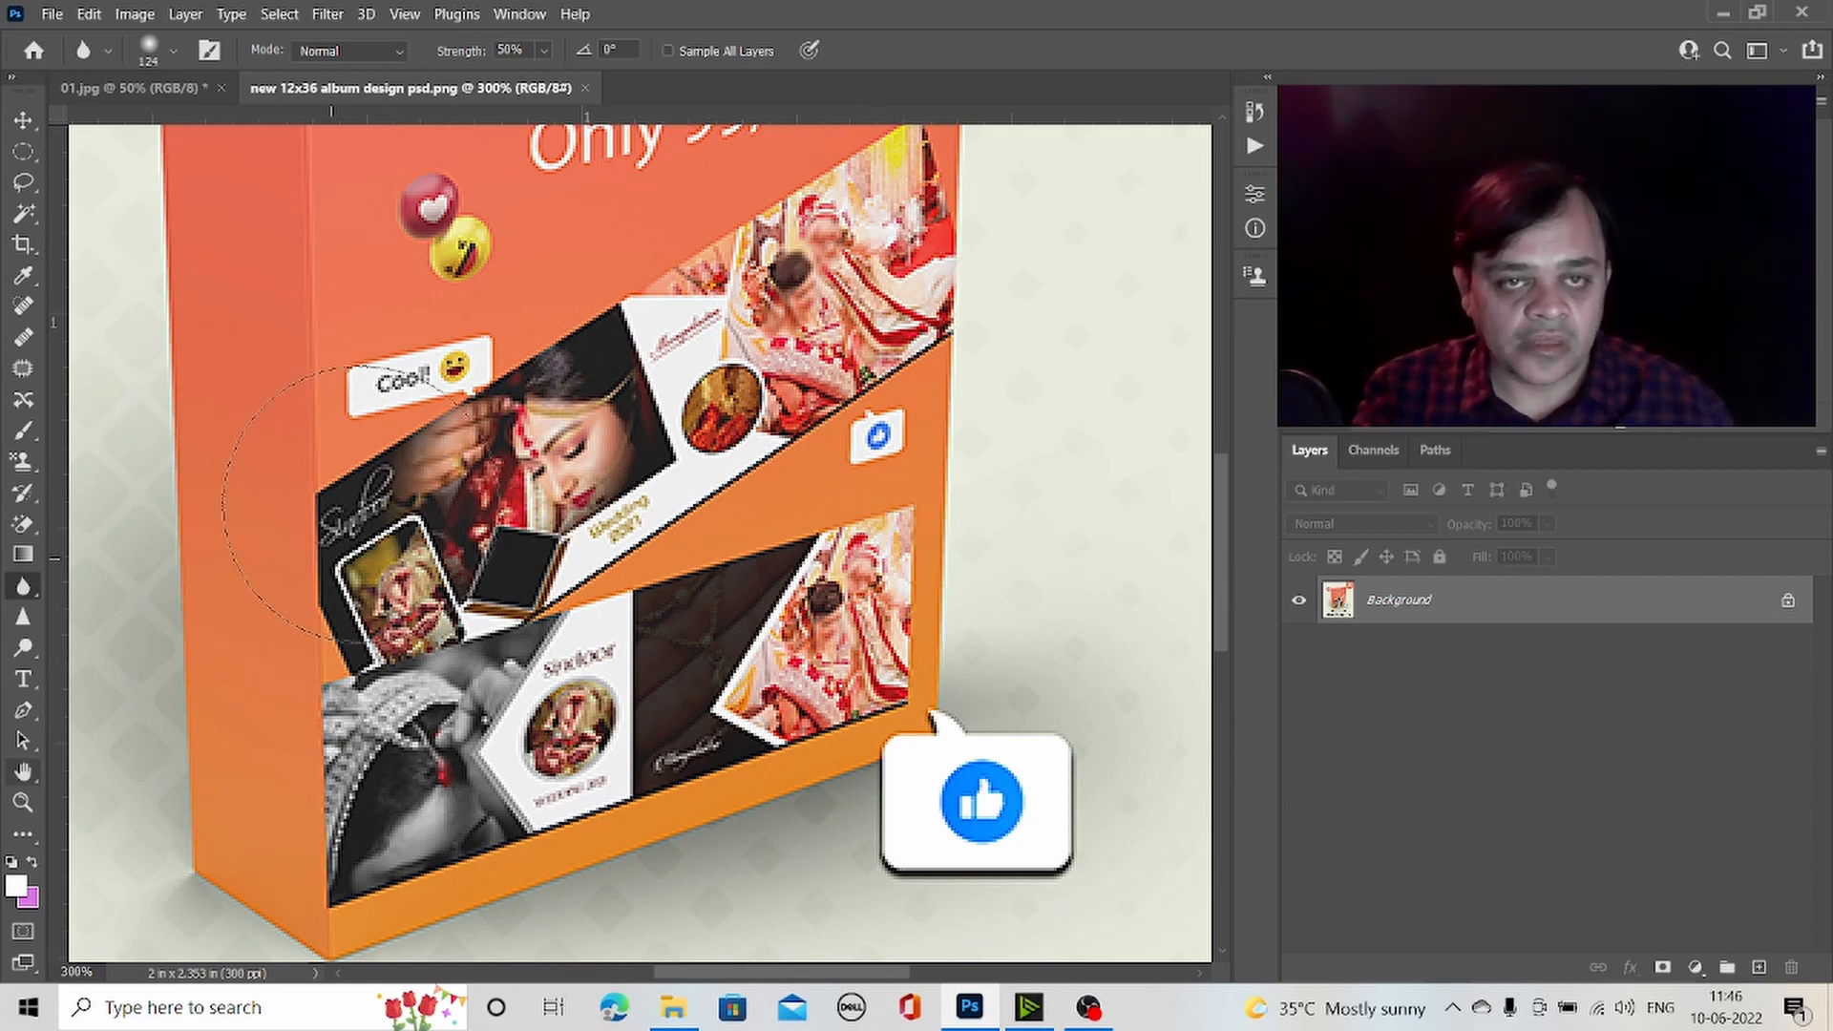
- Fit the album design image on screen and close its document
left_click(23, 802)
right_click(718, 602)
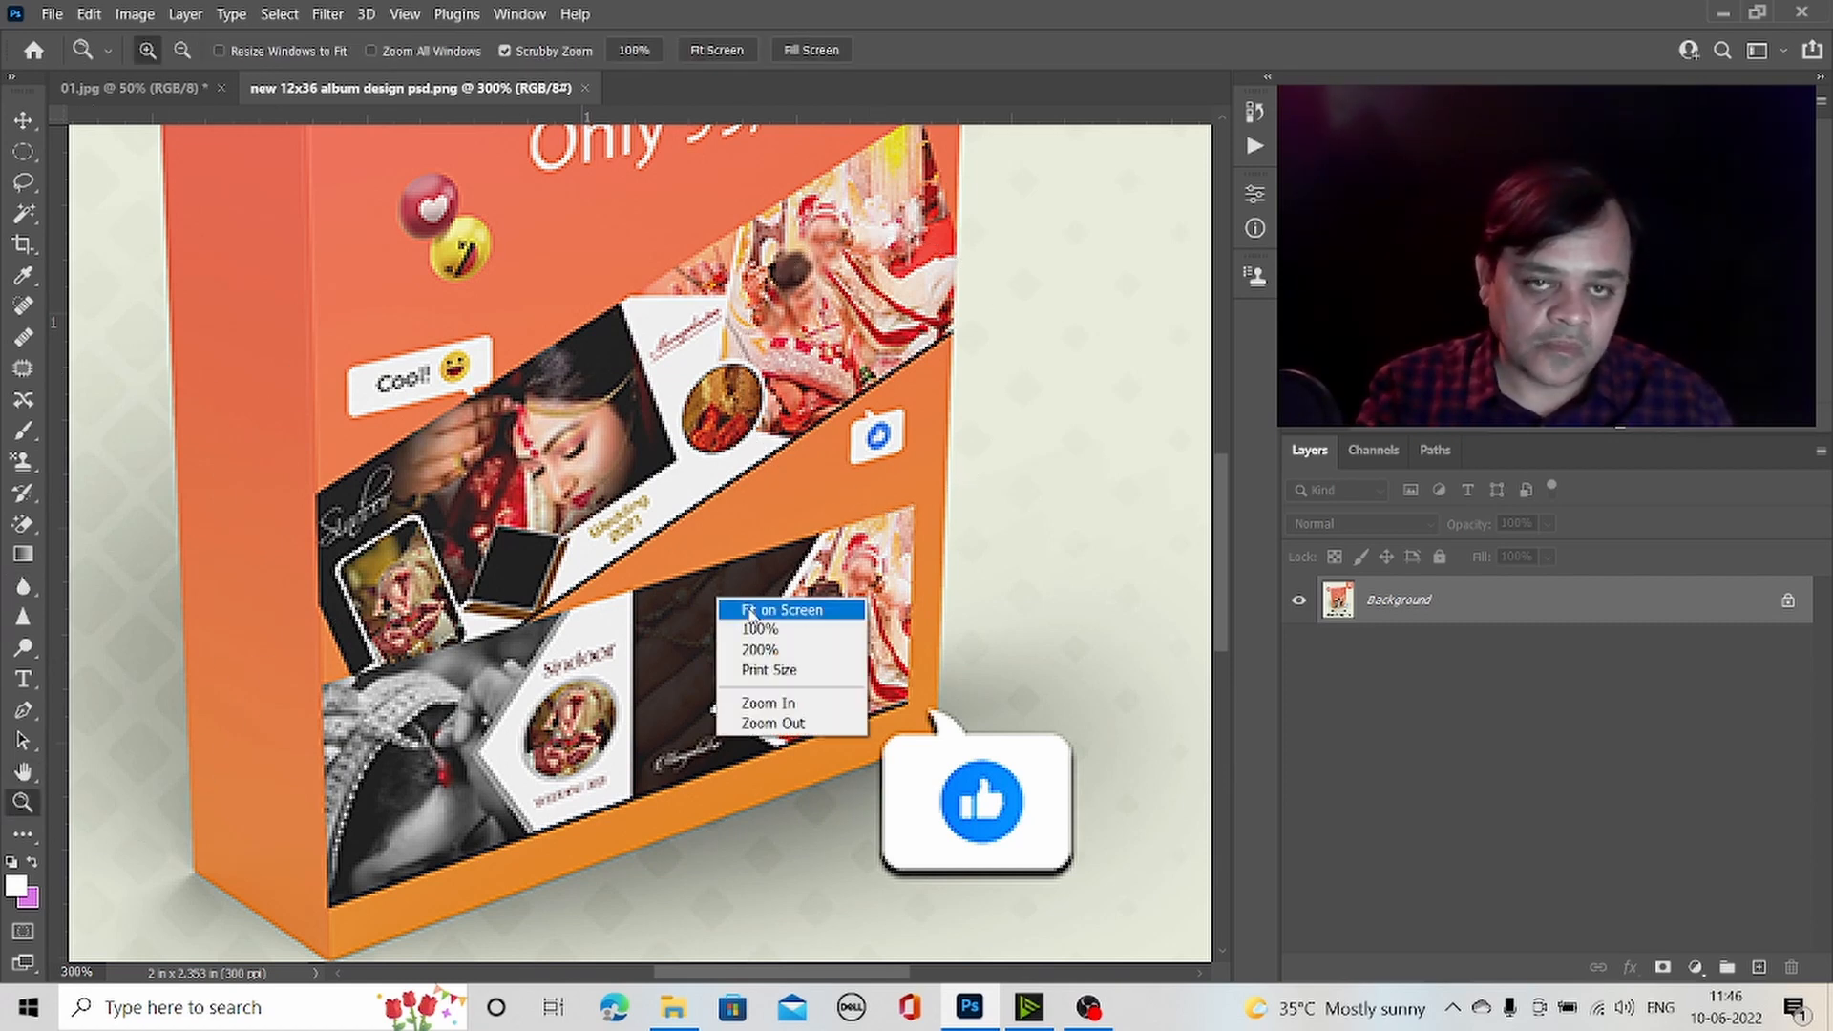
left_click(760, 610)
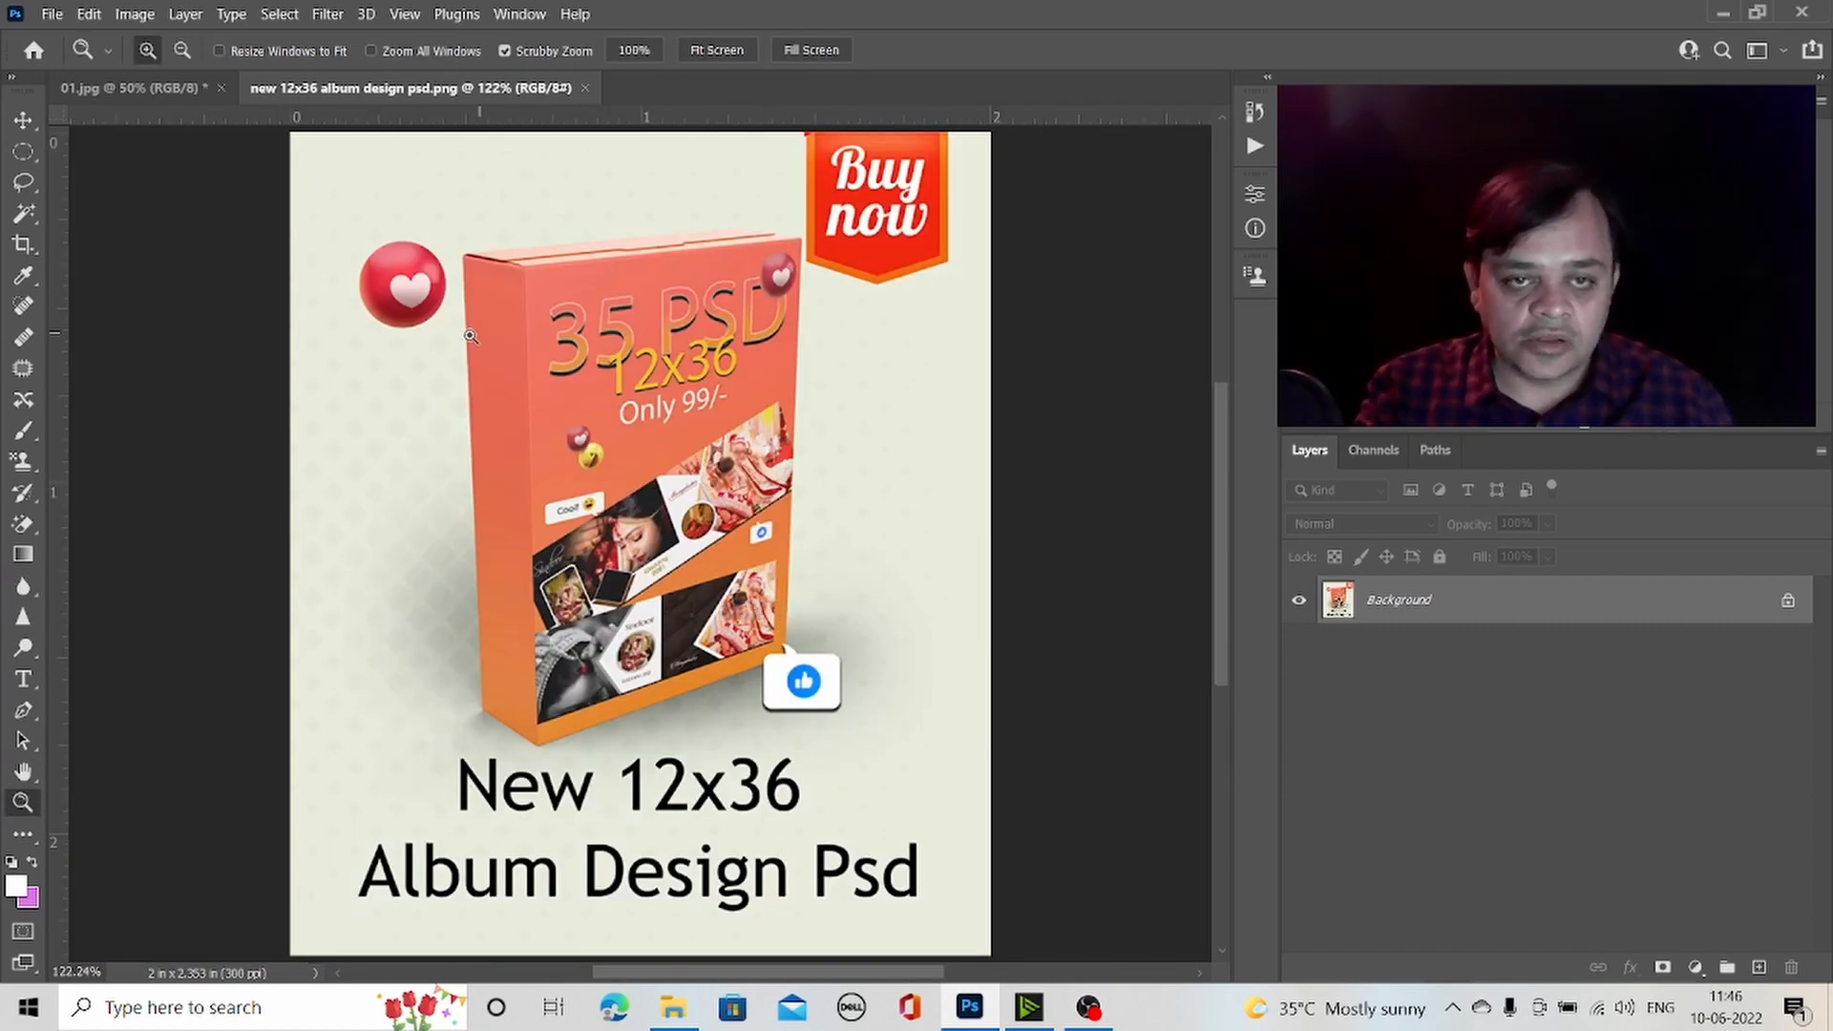
left_click(585, 89)
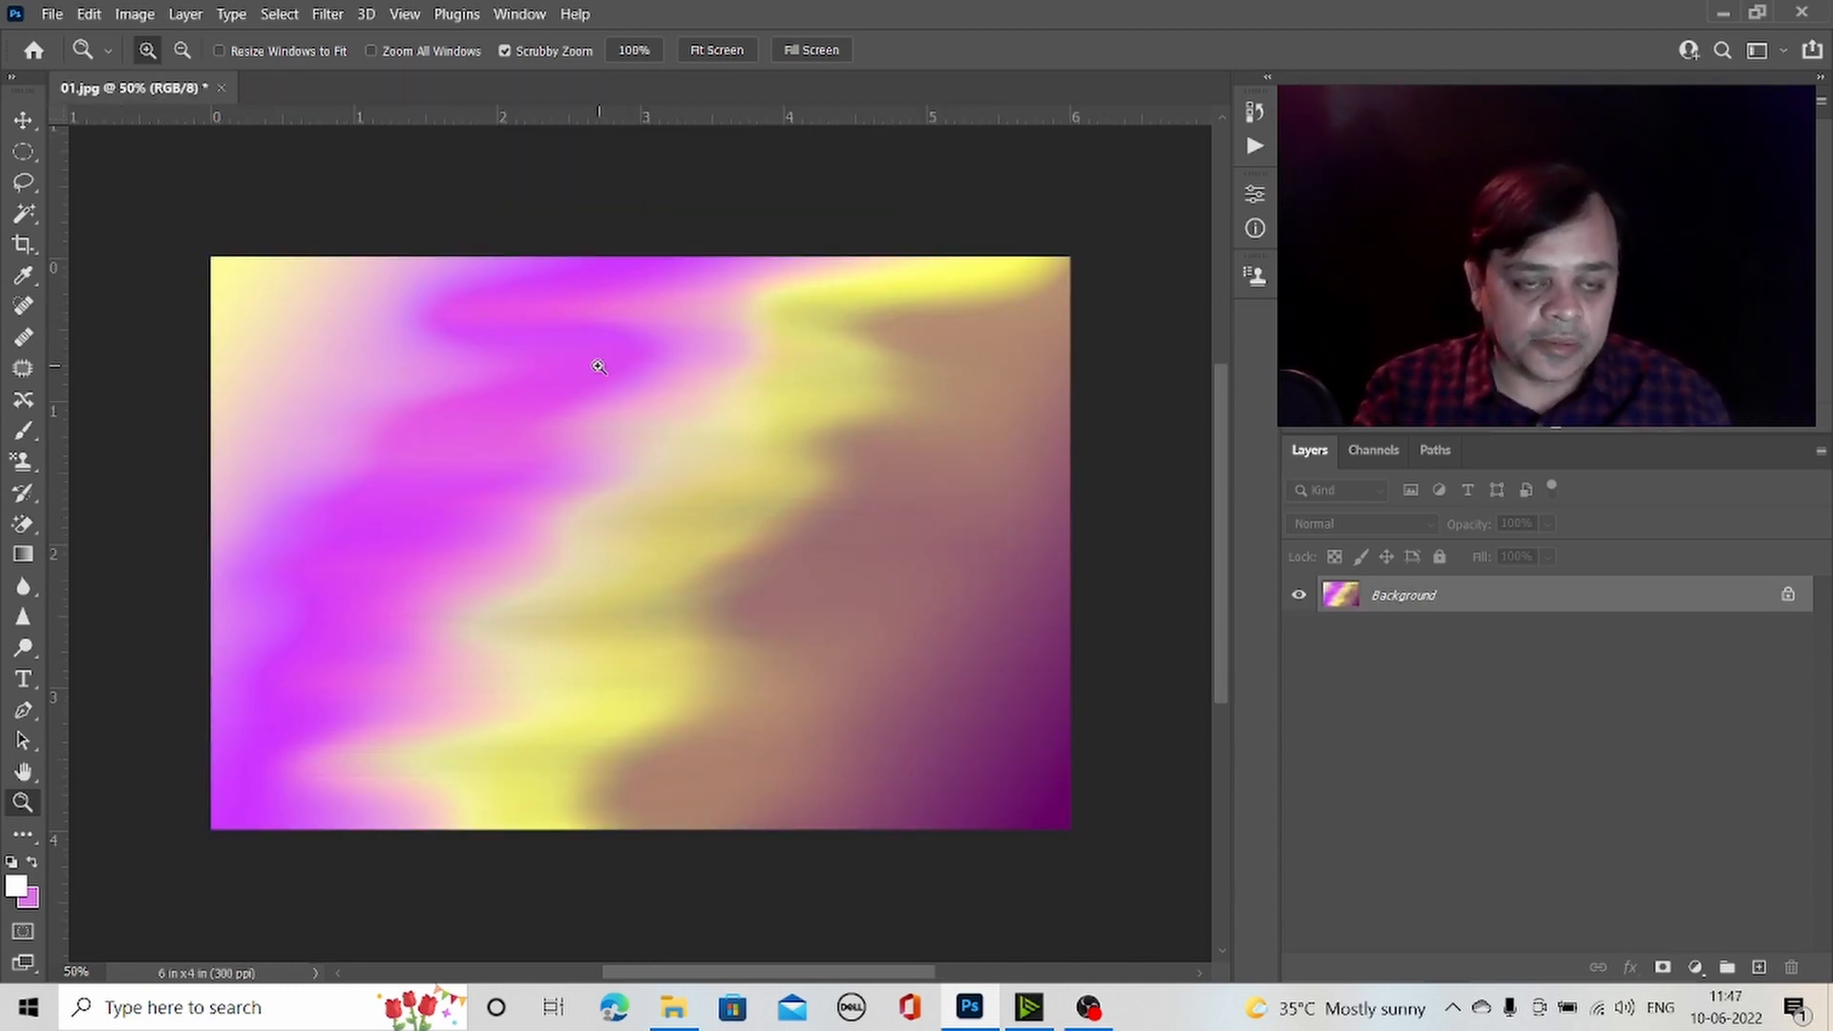
- Switch to the Sharpen tool and set its brush size to 354 px
left_click(29, 600)
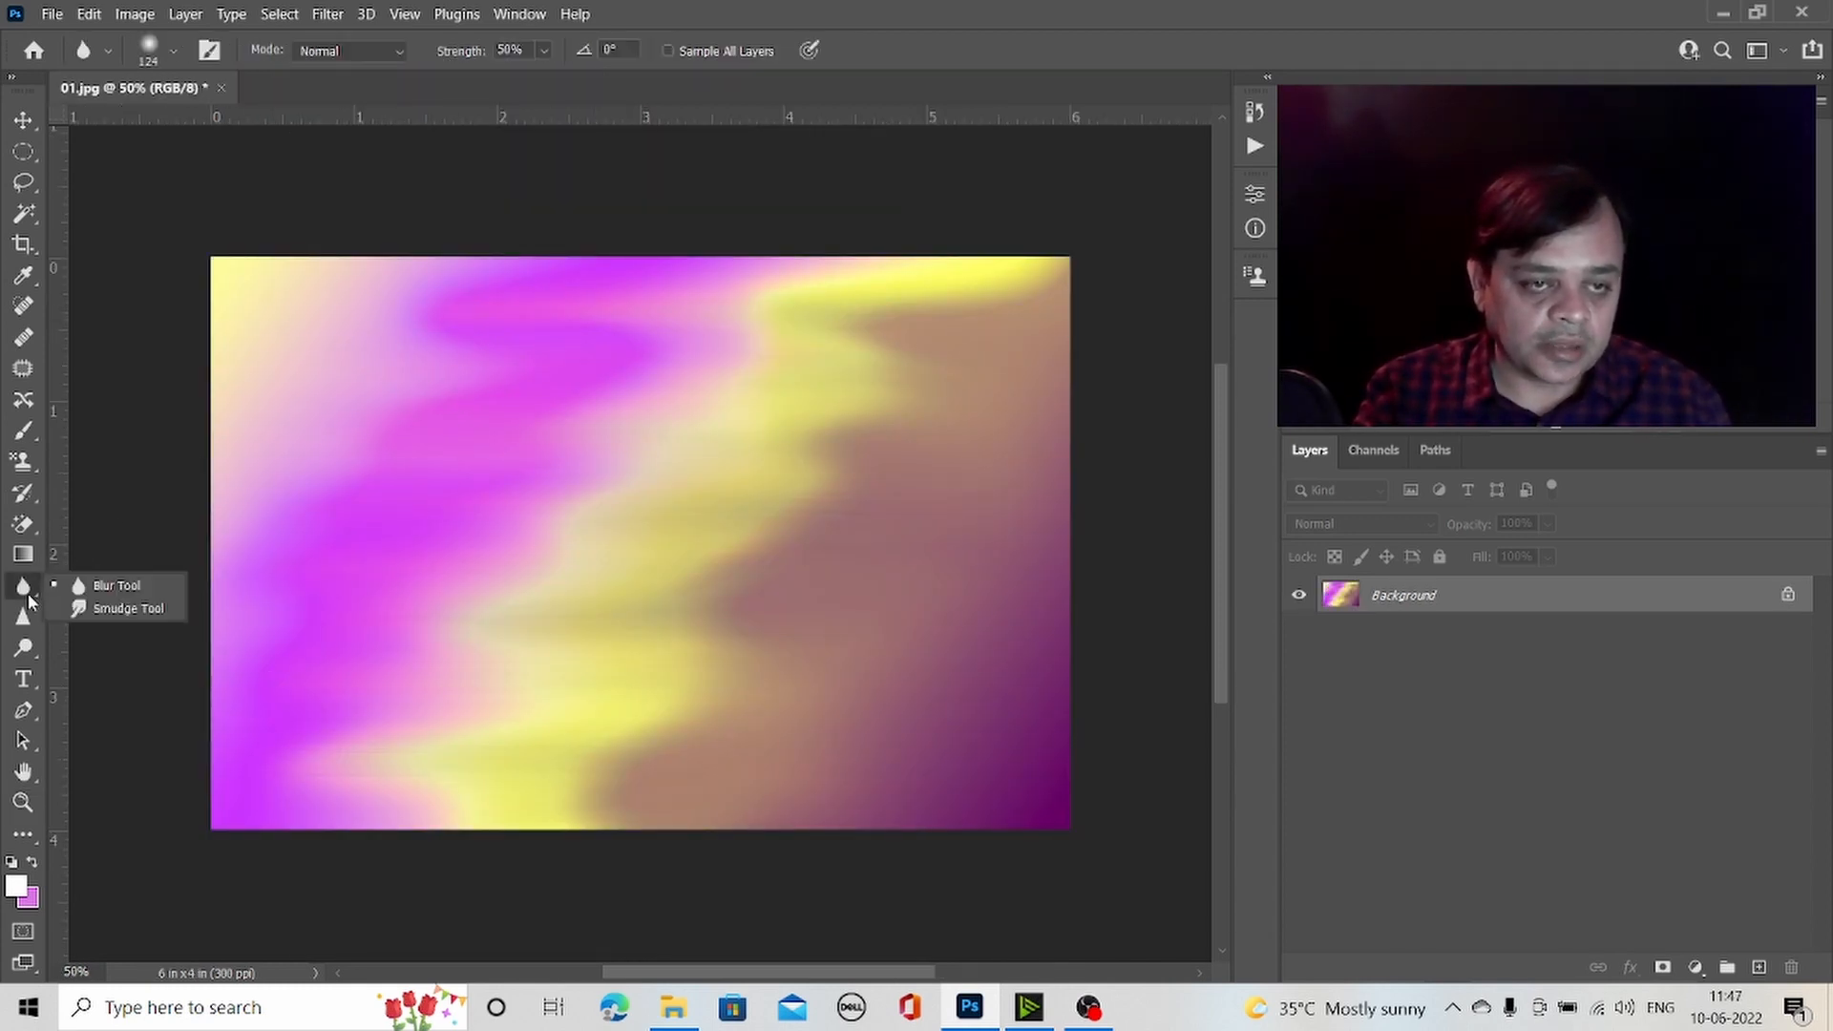
left_click(31, 619)
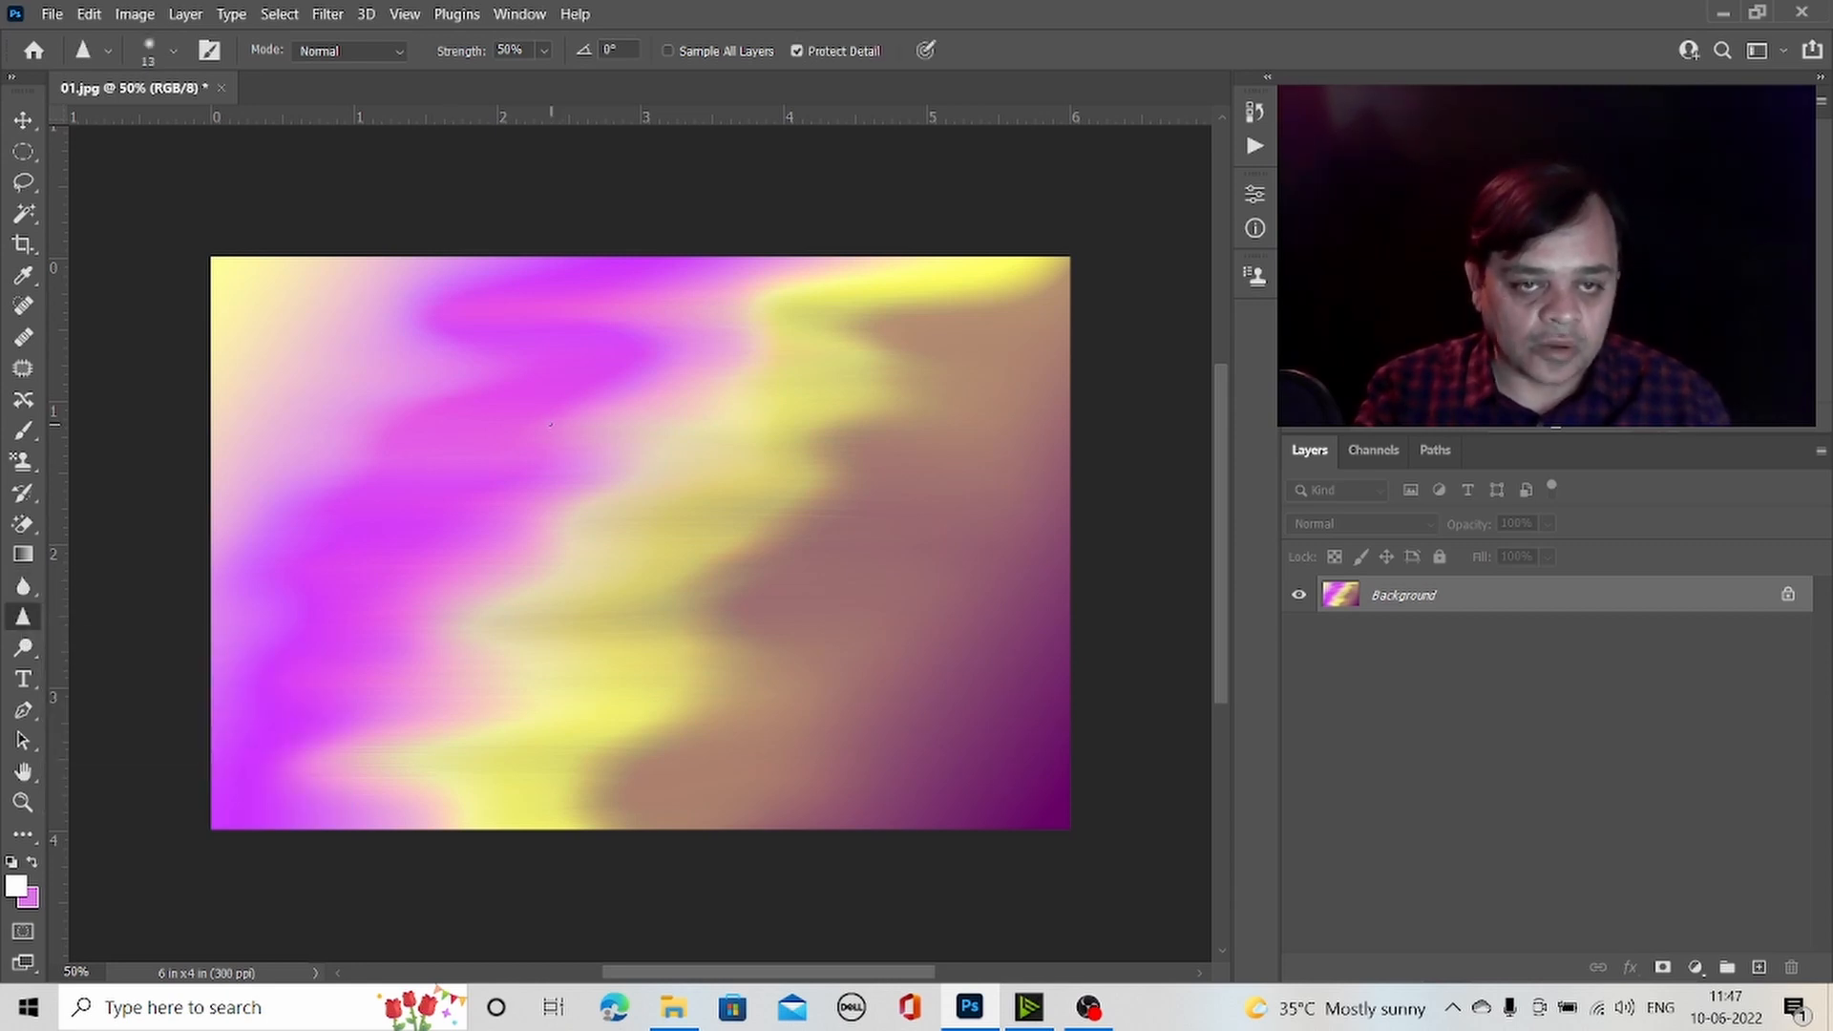
right_click(550, 424)
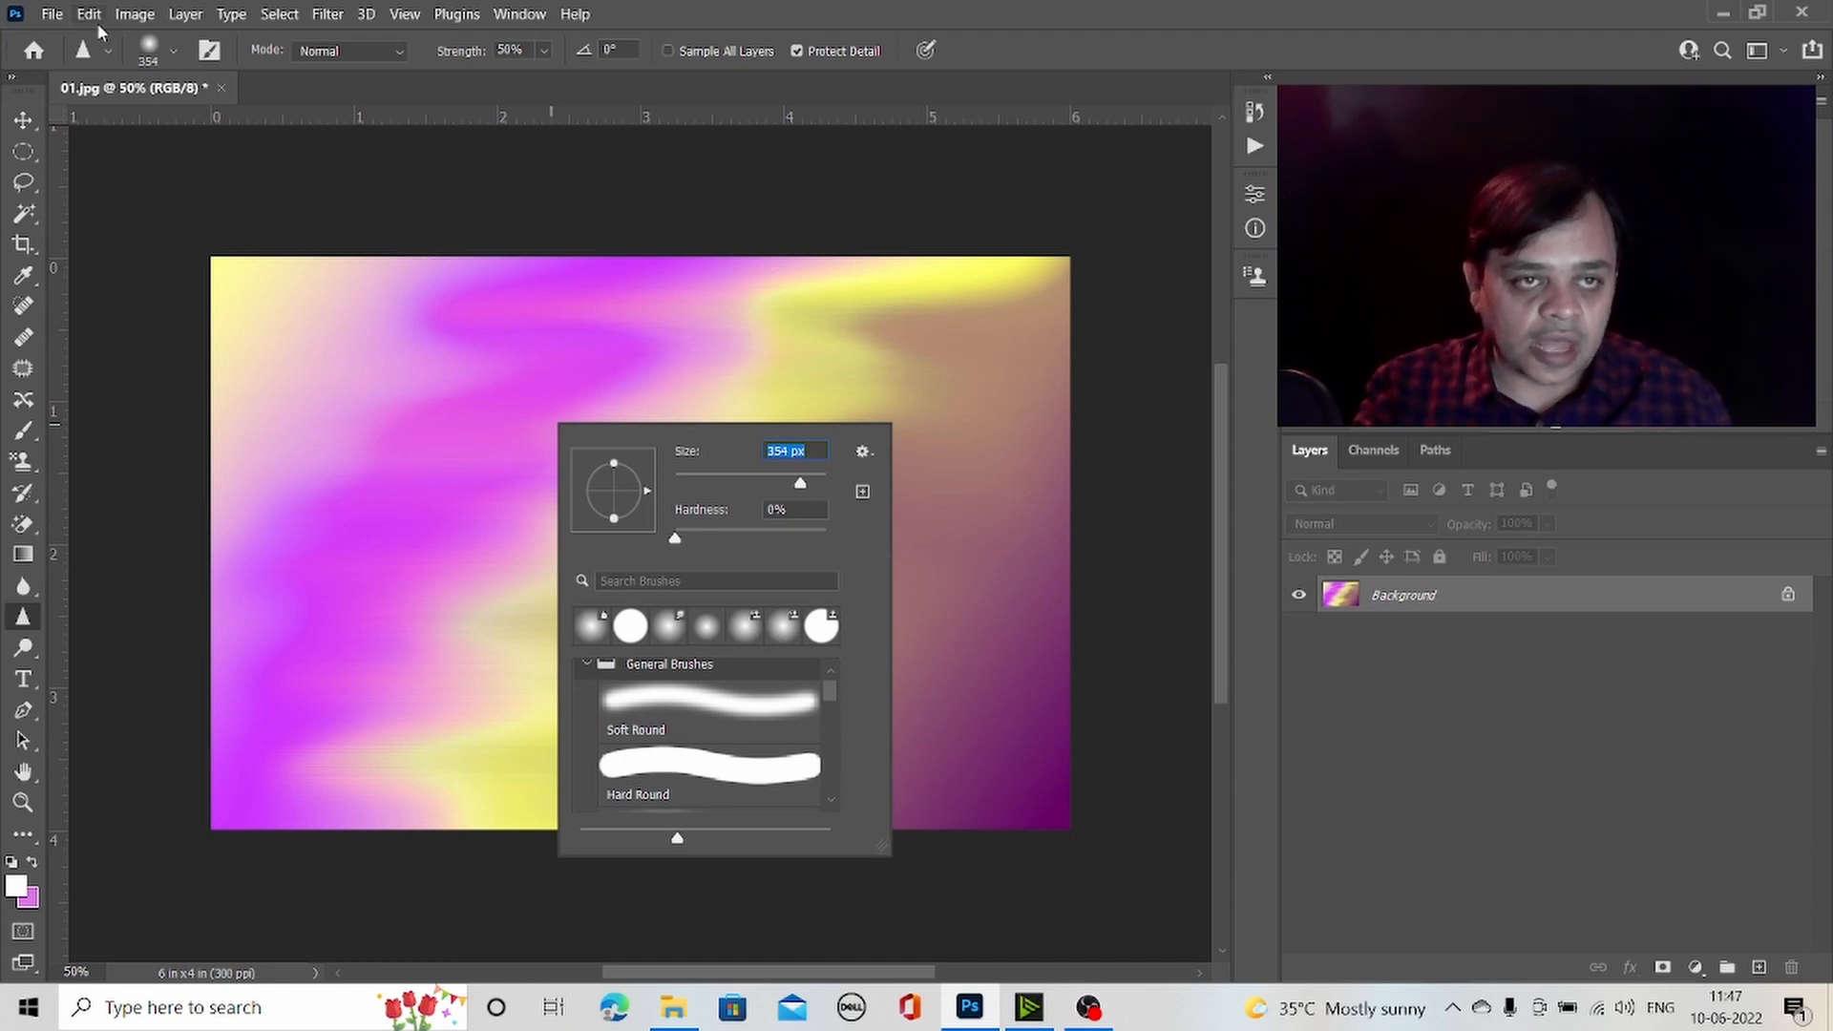
- Reopen the "new 12x36 album design psd" image from the Desktop and enlarge the box to 200%
left_click(52, 13)
left_click(86, 50)
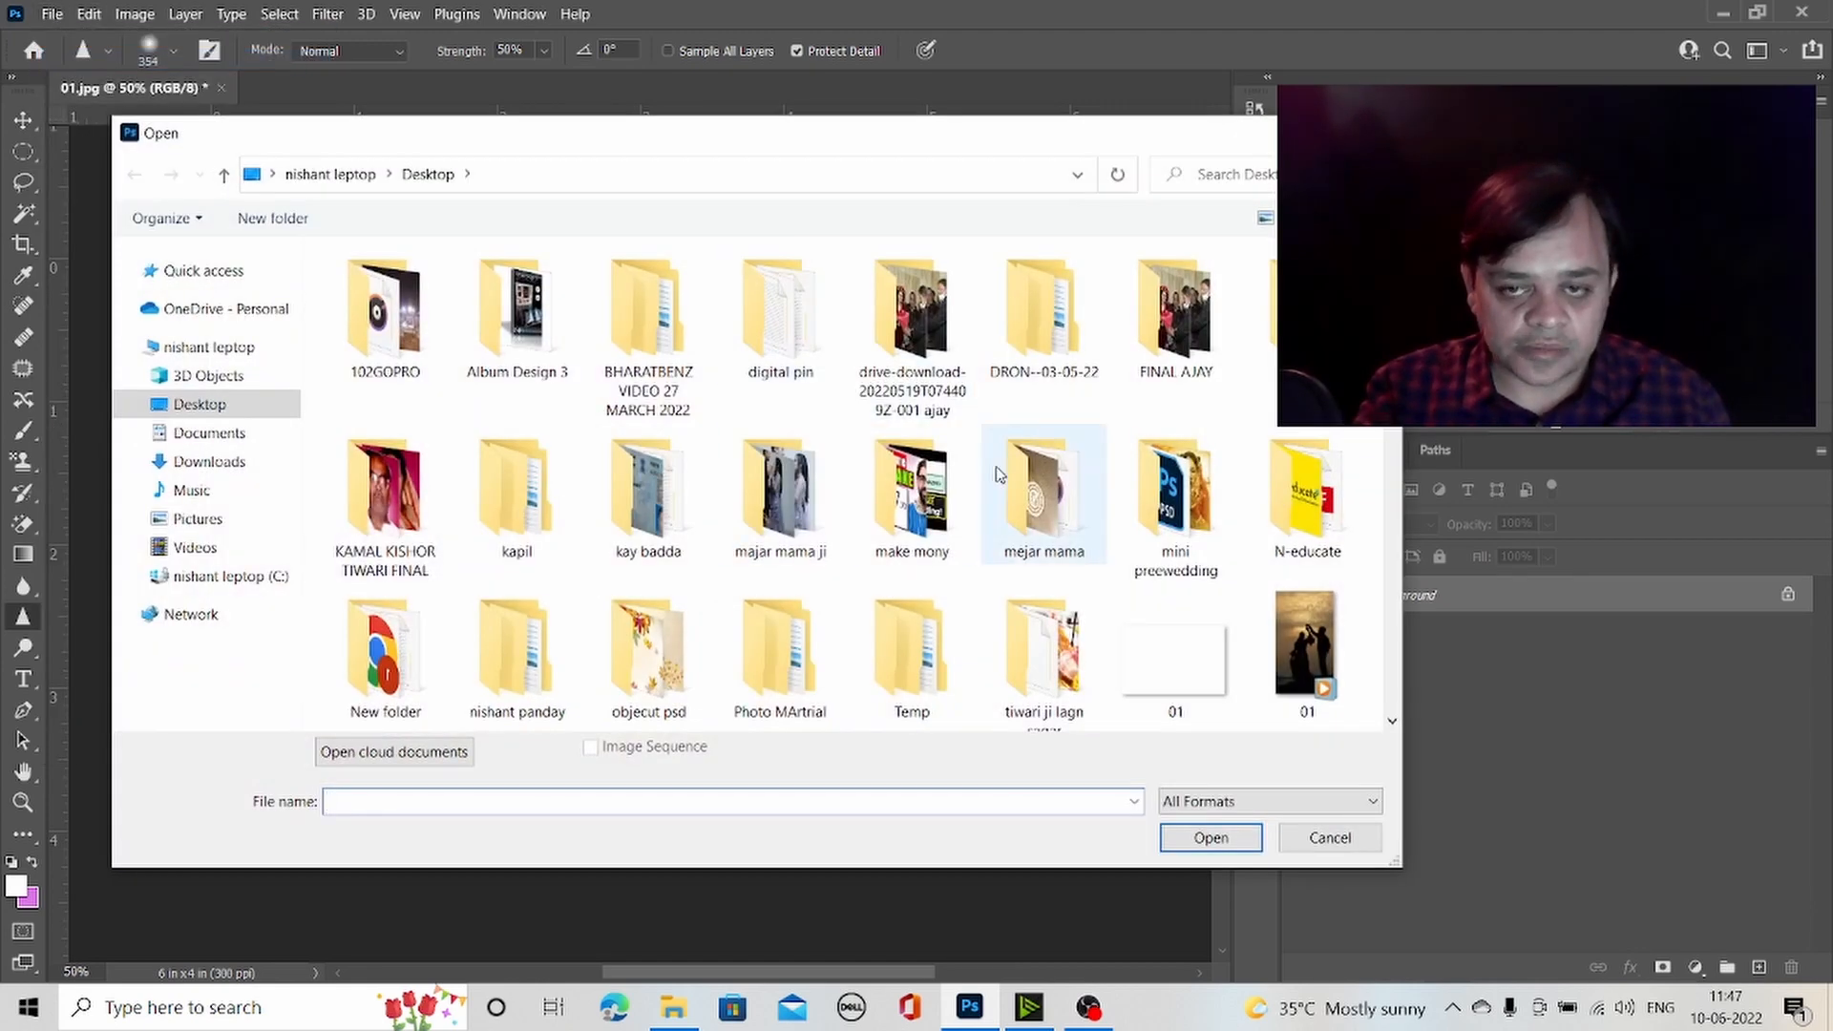
scroll(998, 474, "down", 8)
left_click(625, 635)
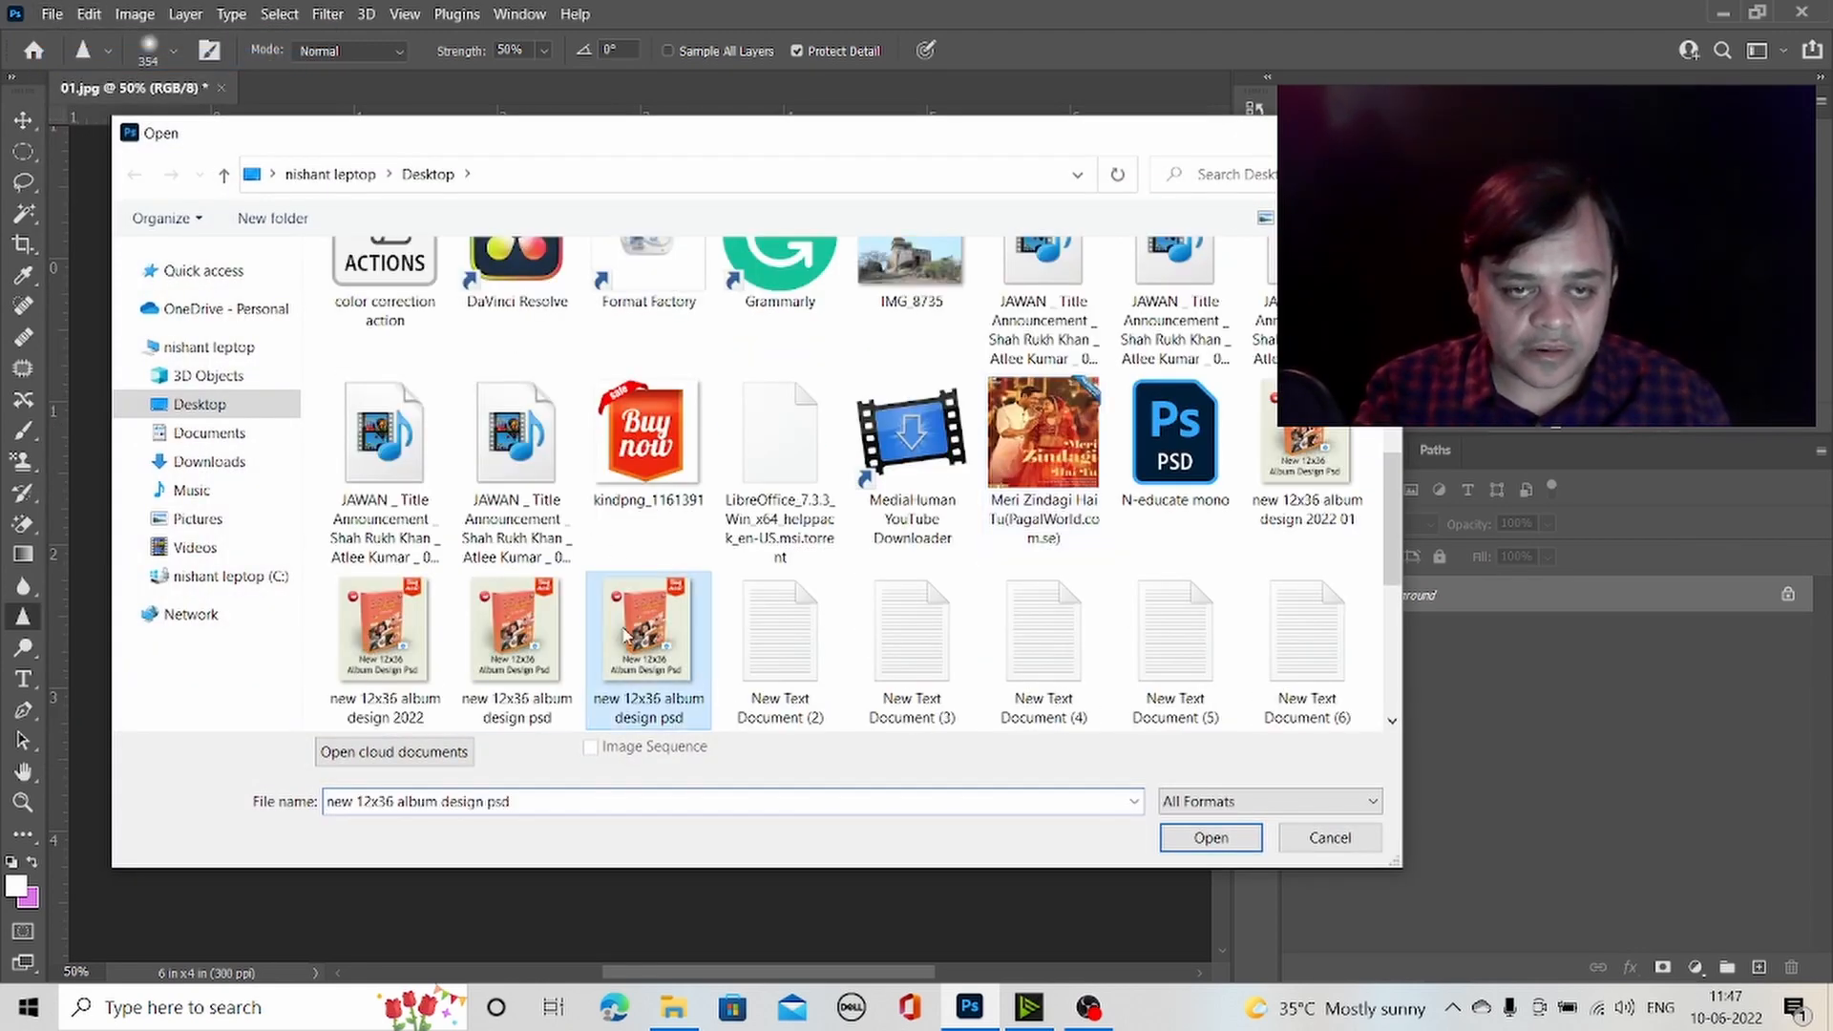
double_click(626, 635)
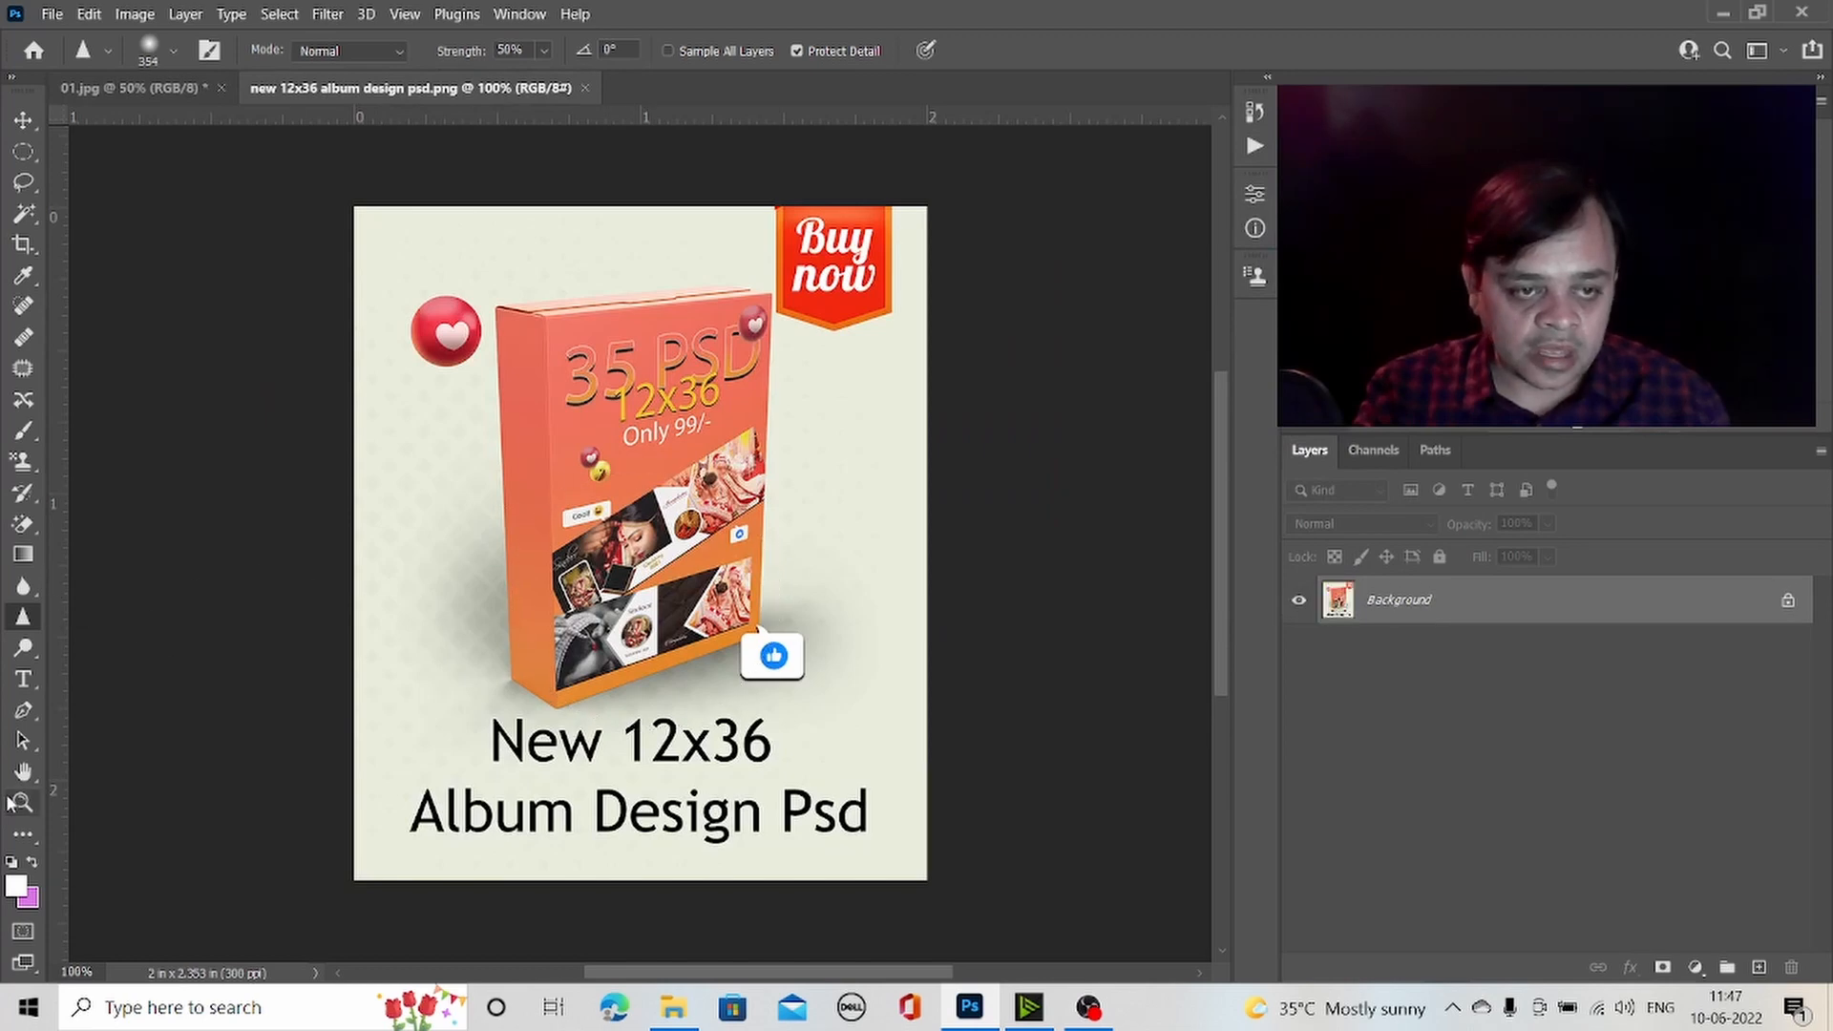
left_click(11, 802)
left_click(709, 581)
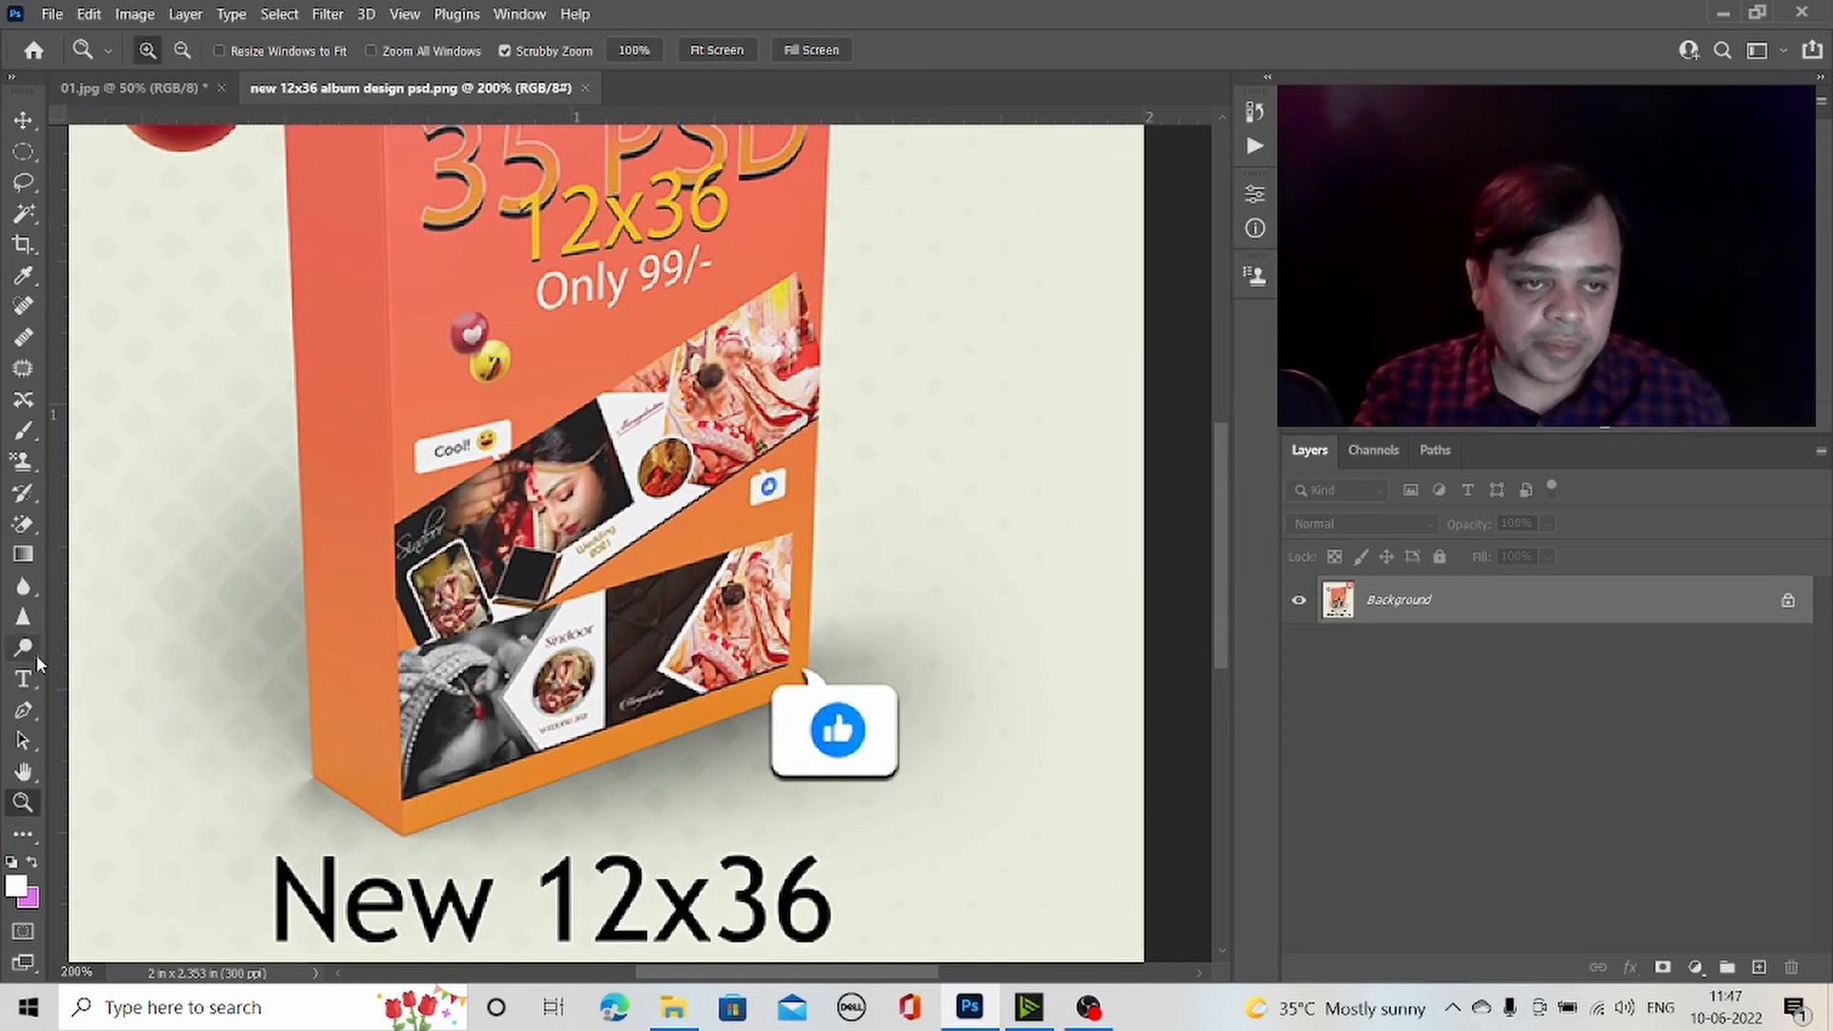
- Sharpen the wedding photos across the box front with the Sharpen tool, and undo the stroke
left_click(23, 617)
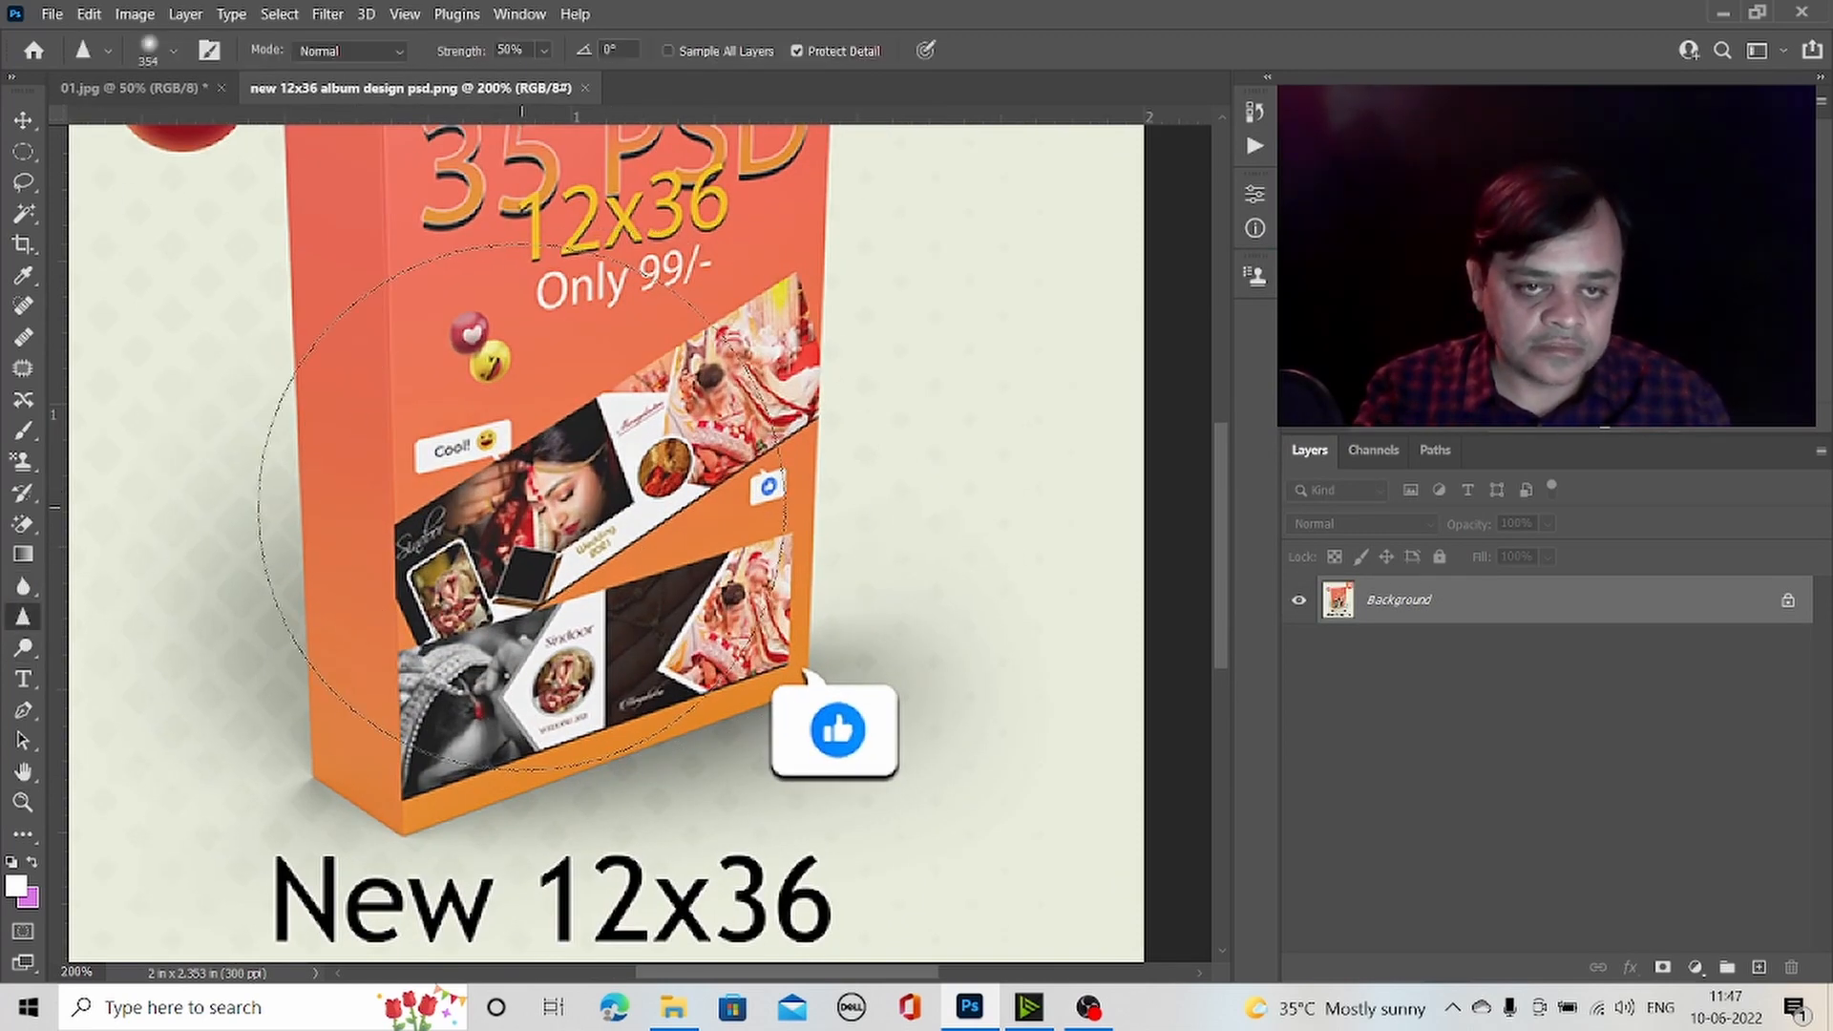
mouse_move(419, 574)
left_mouse_down()
mouse_move(747, 458)
mouse_move(706, 494)
mouse_move(962, 487)
left_mouse_up()
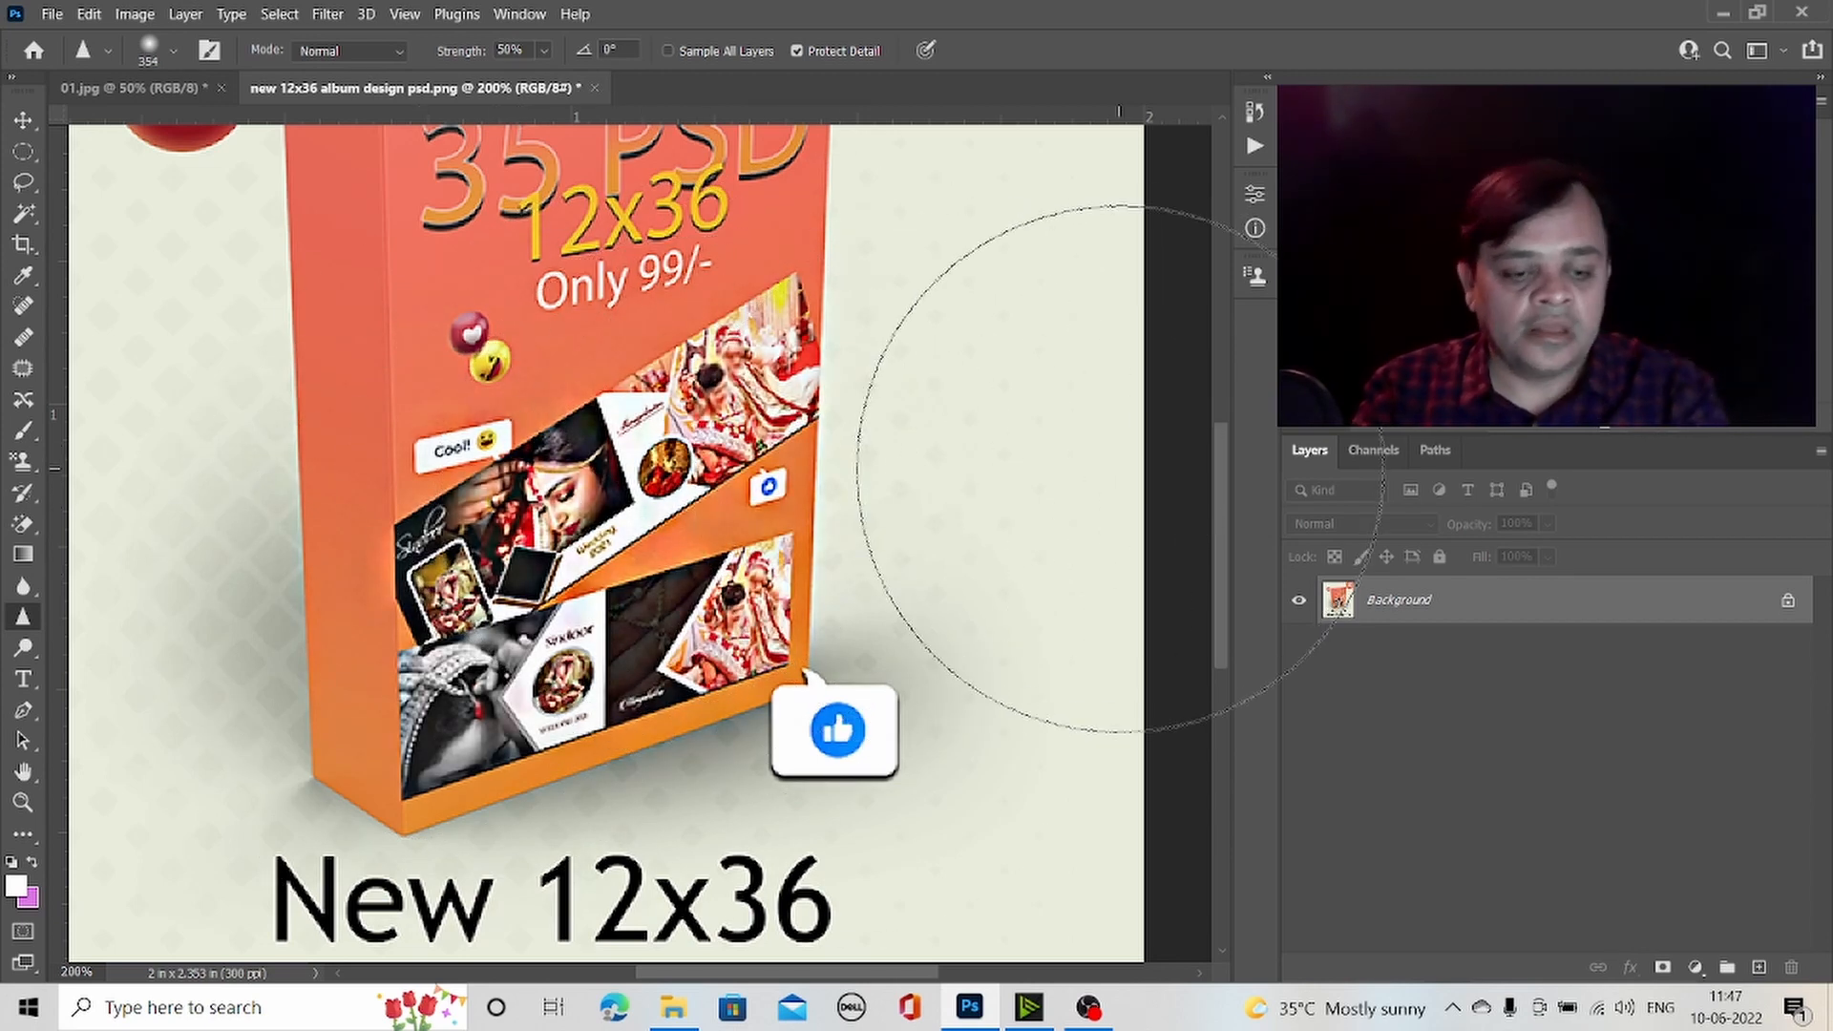
key("ctrl+z")
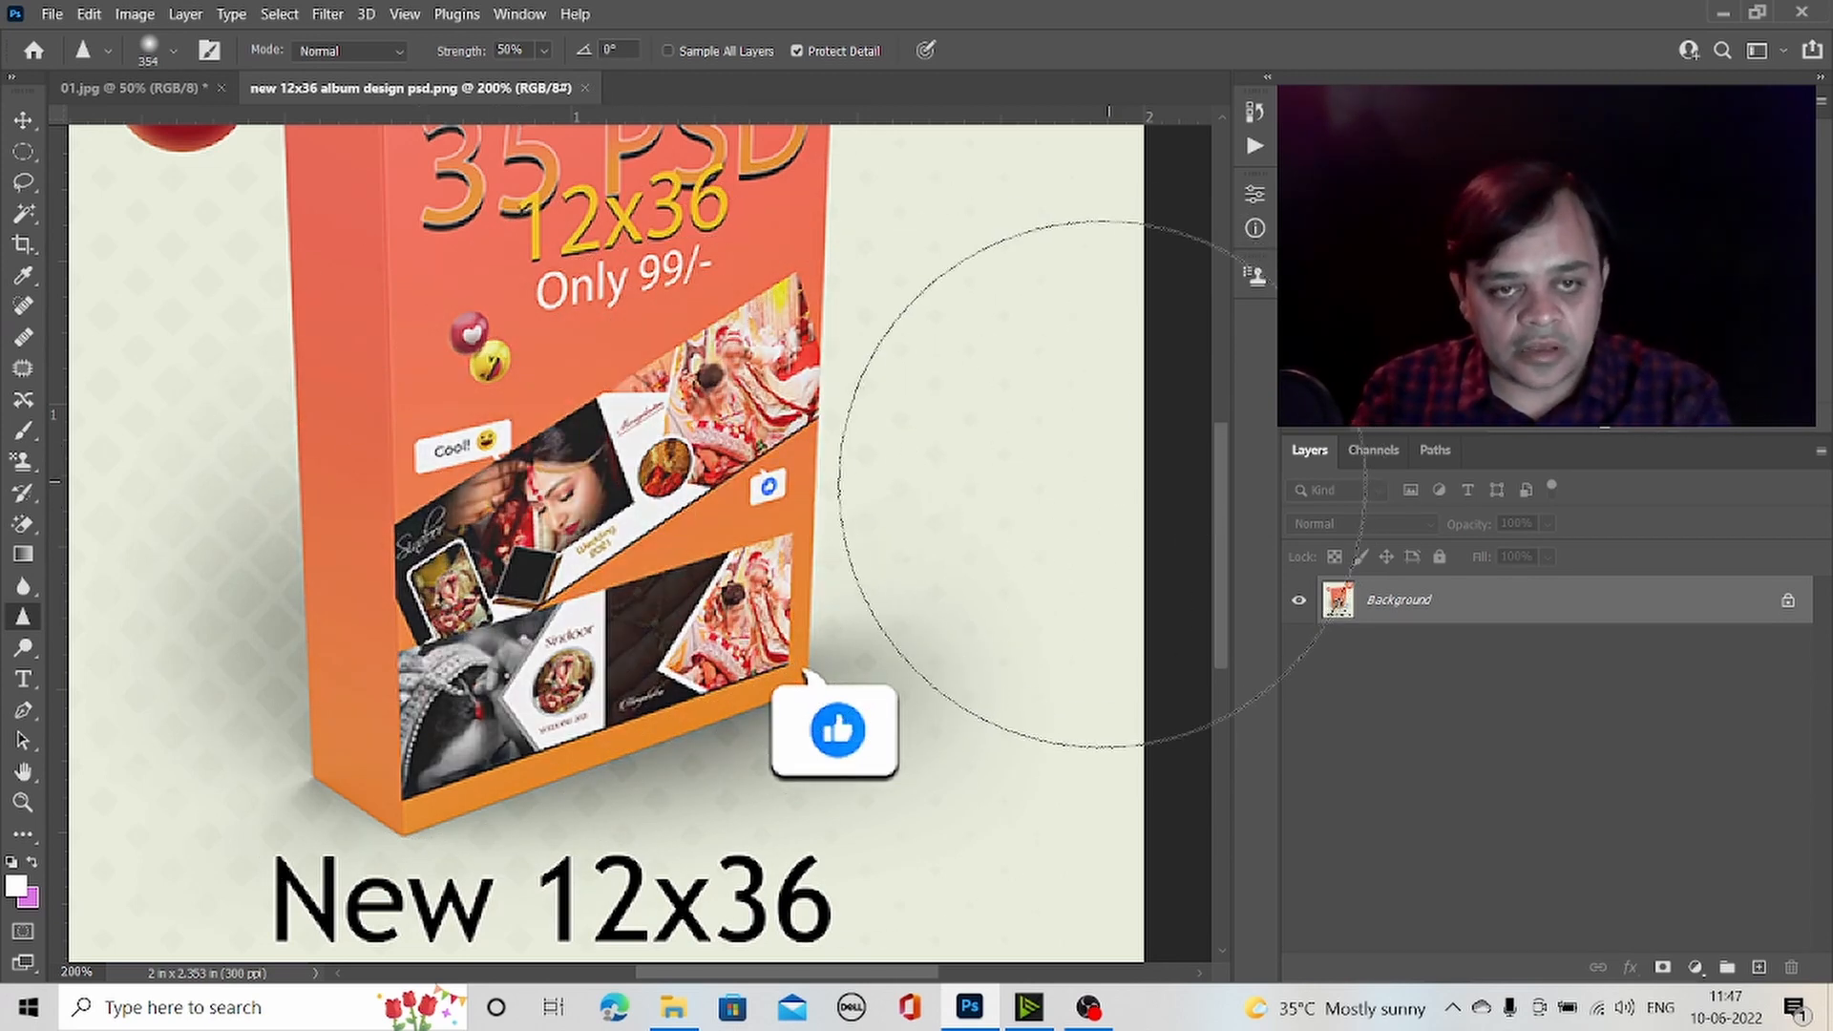
- Lighten the wedding photos on the box front using the Dodge tool with a soft brush of about 120 px
left_click(26, 647)
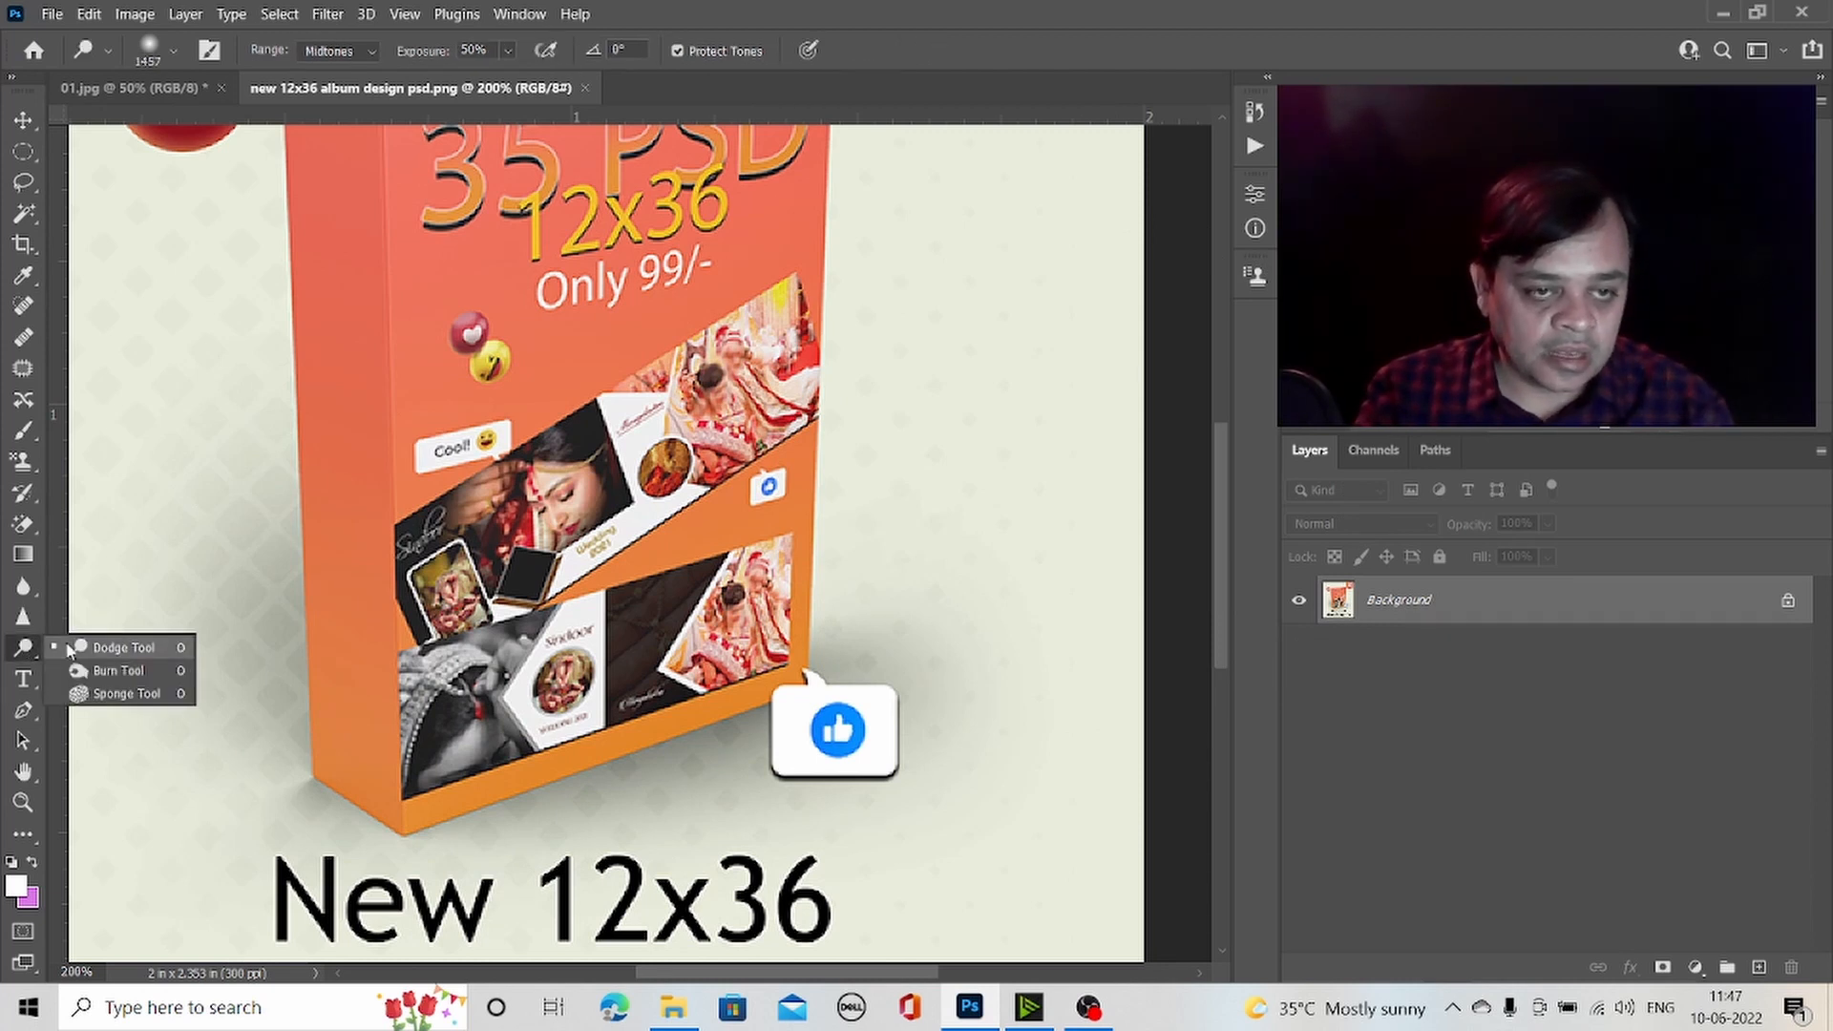
left_click(108, 650)
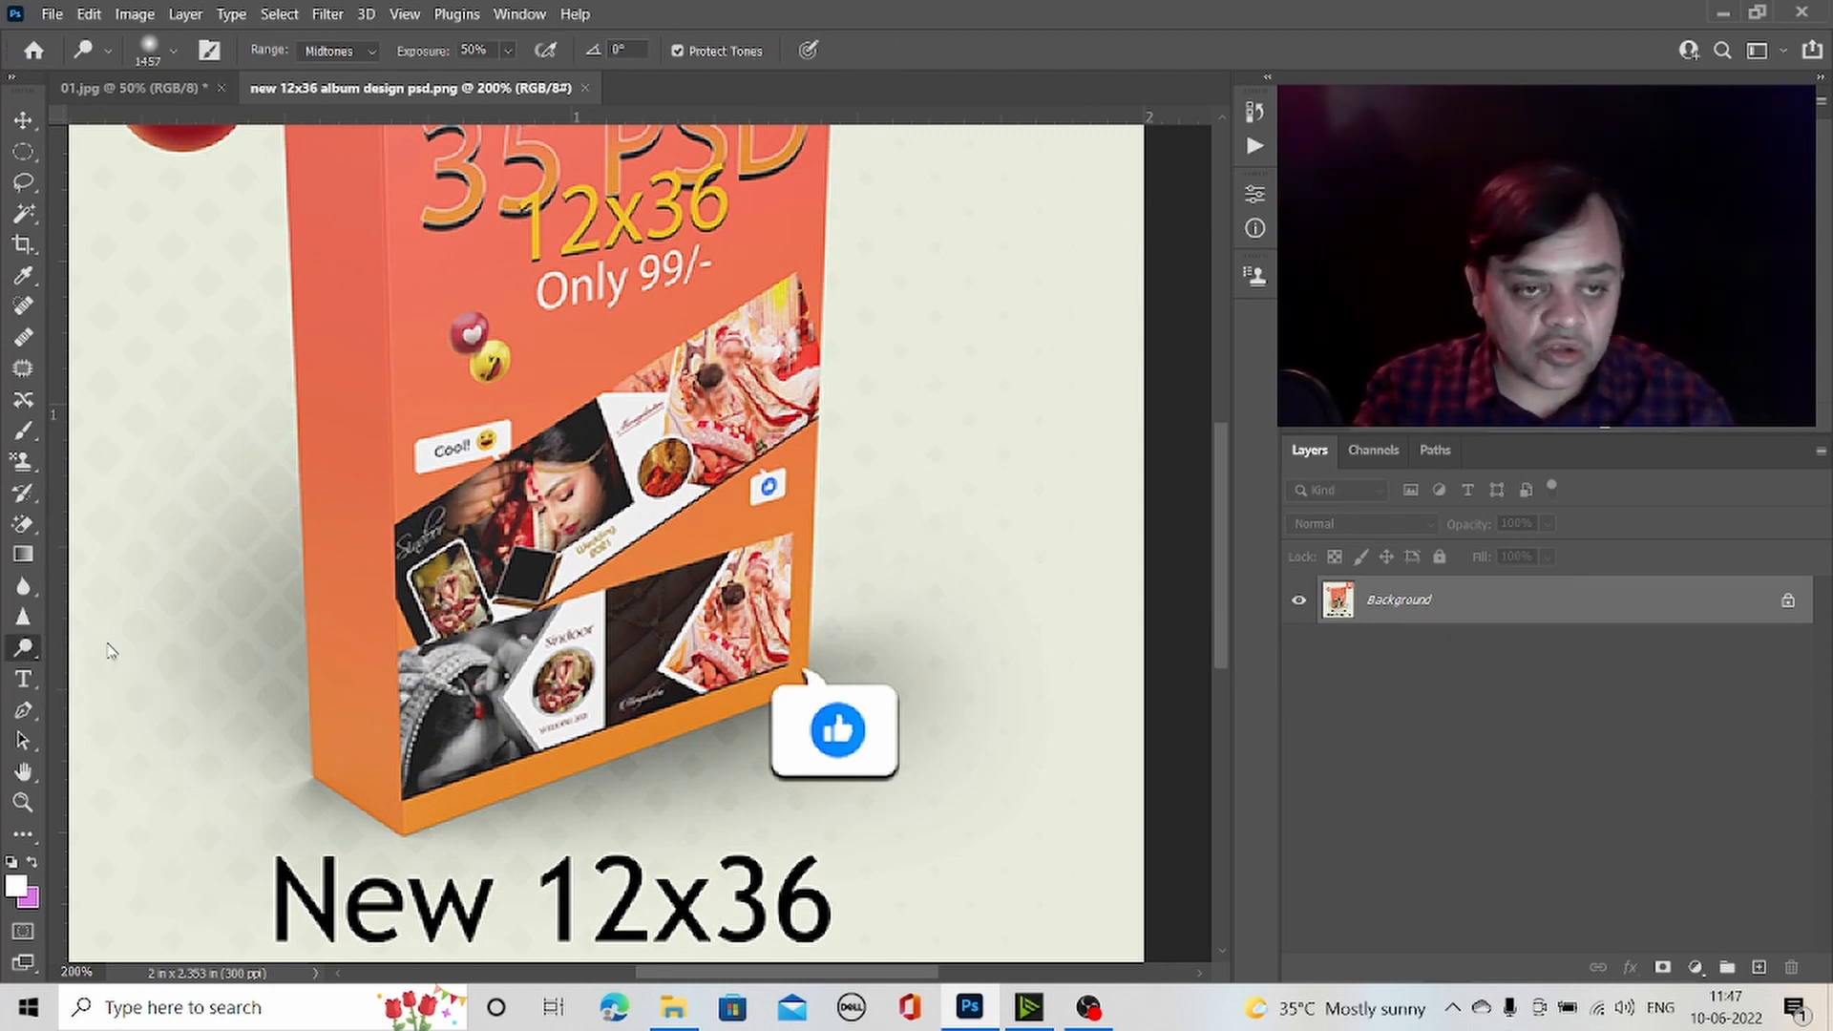
right_click(621, 475)
left_click(803, 524)
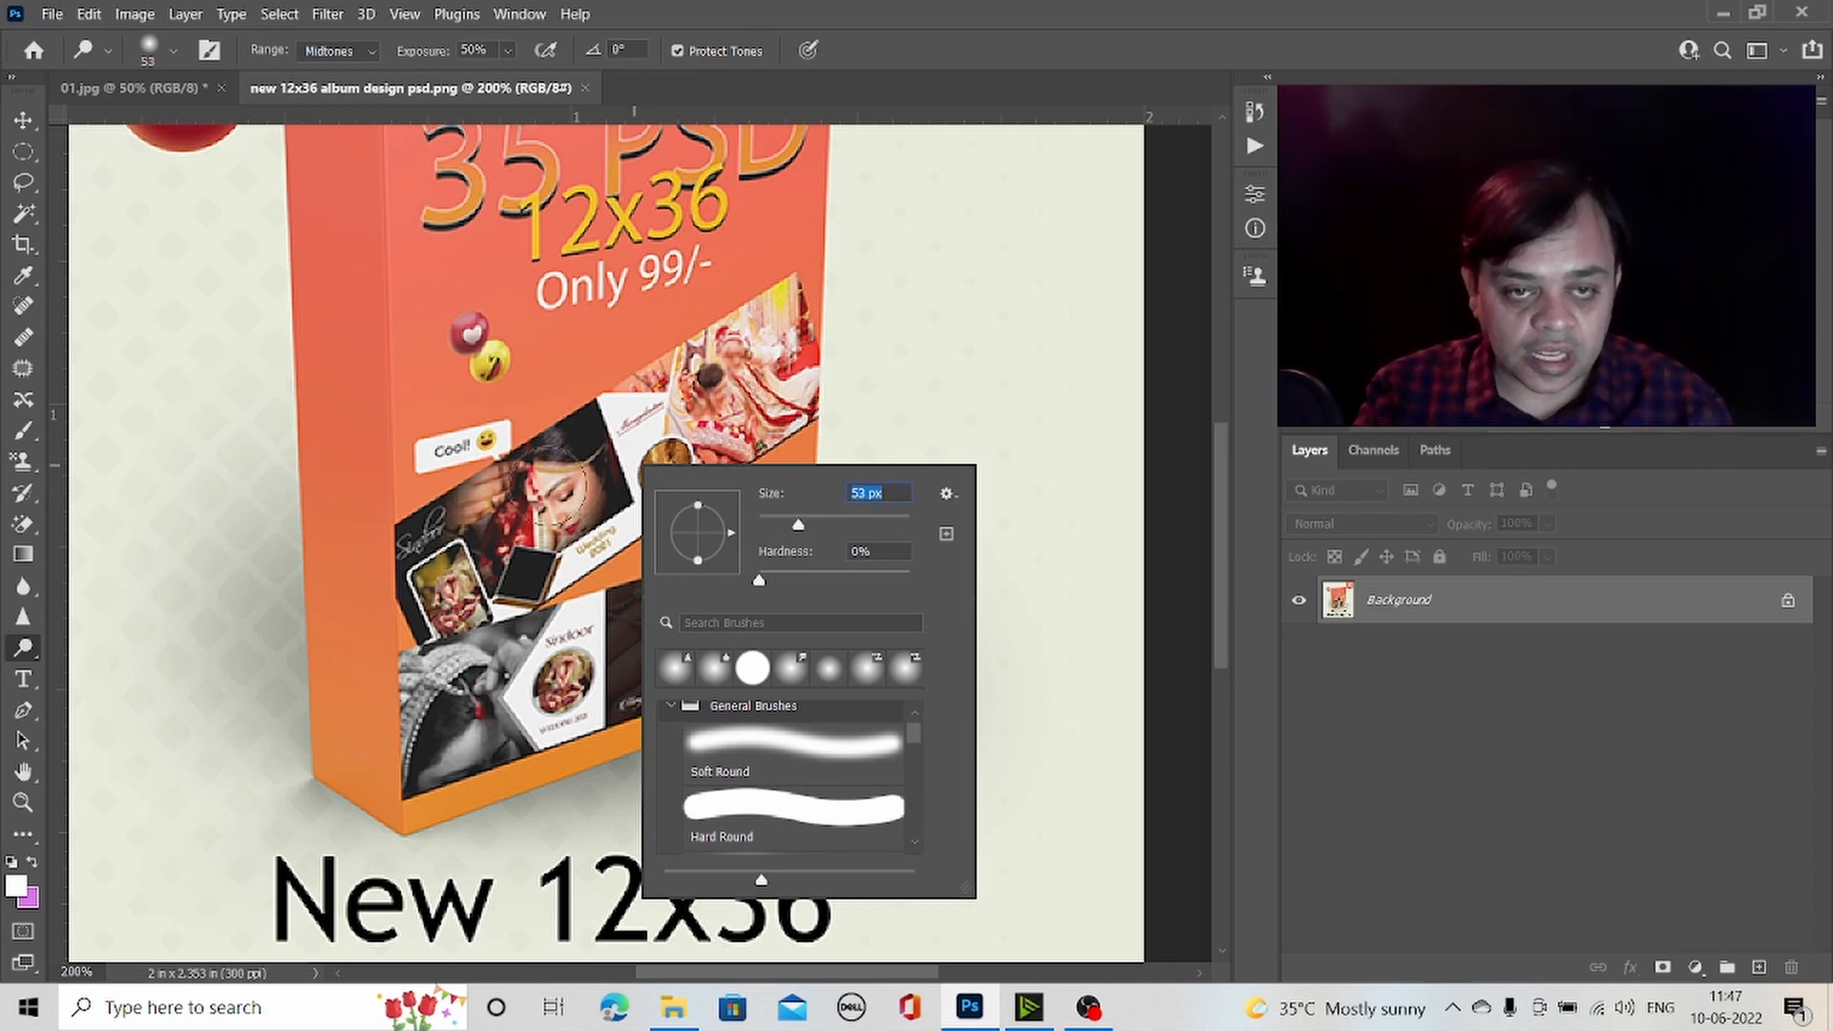
left_click_drag(796, 523, 844, 524)
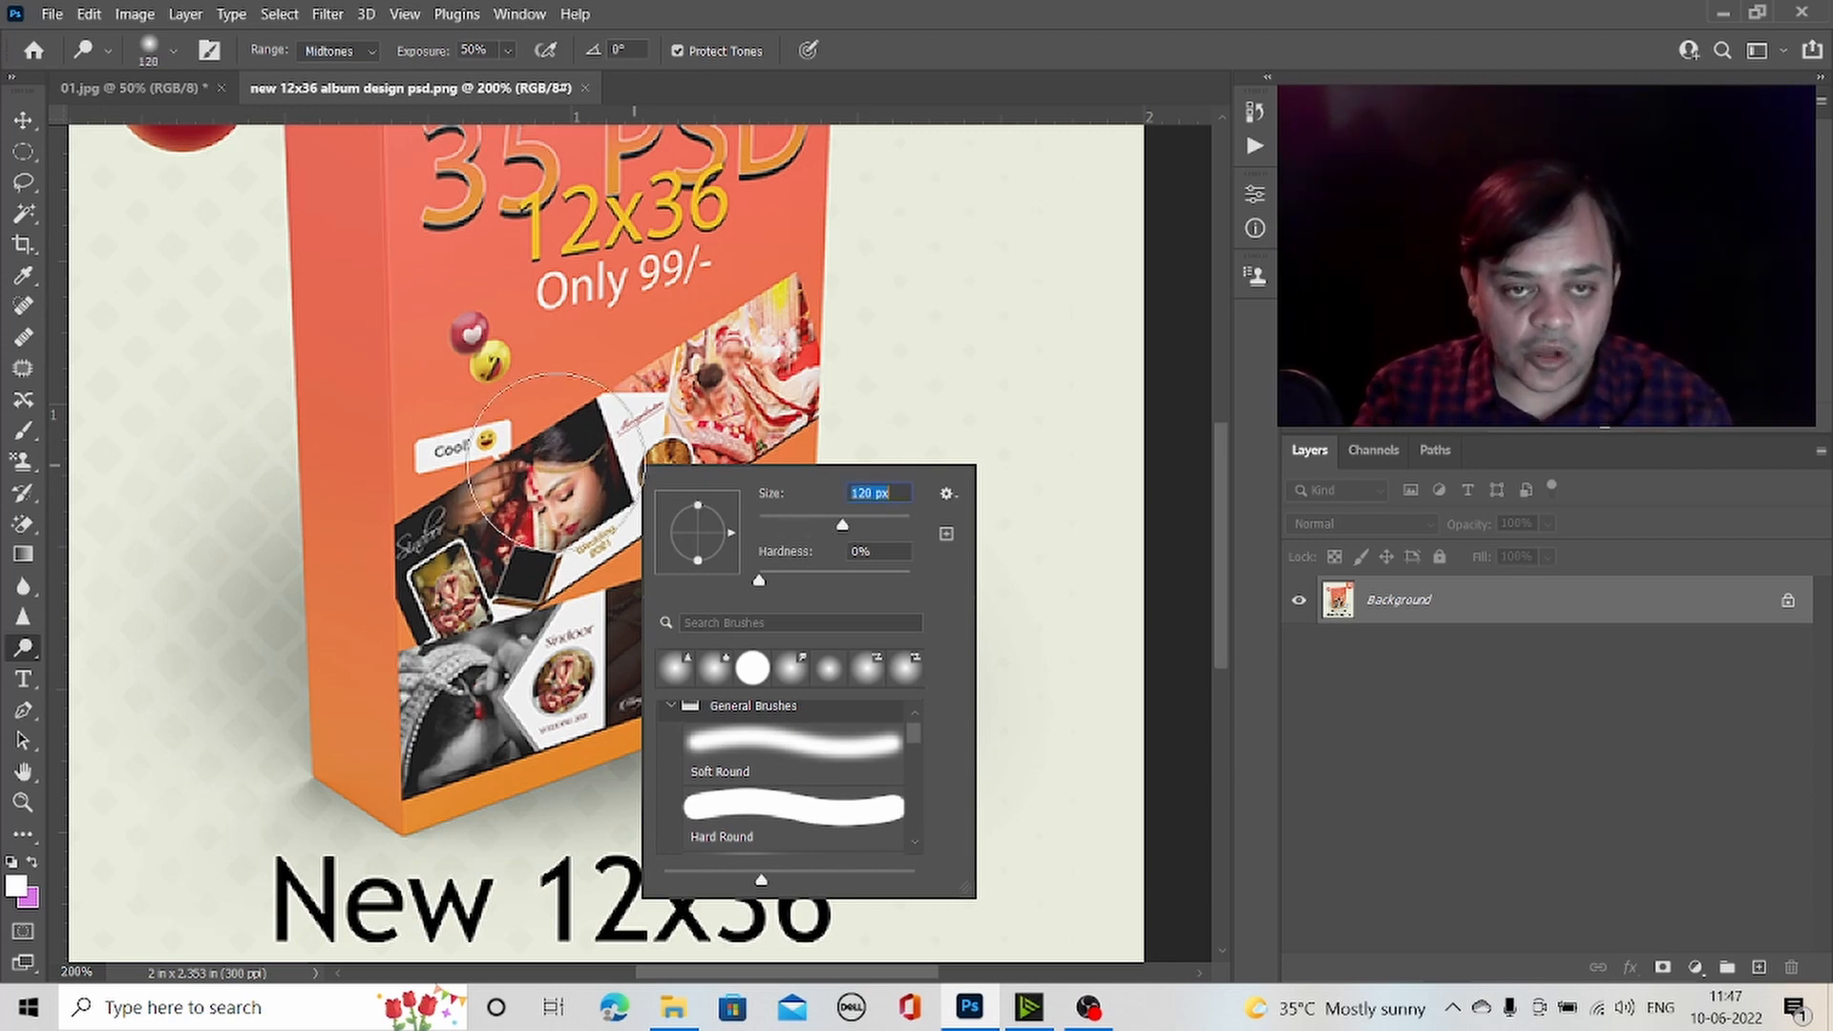
mouse_move(570, 484)
left_mouse_down()
mouse_move(635, 411)
mouse_move(534, 487)
mouse_move(625, 420)
mouse_move(728, 412)
left_mouse_up()
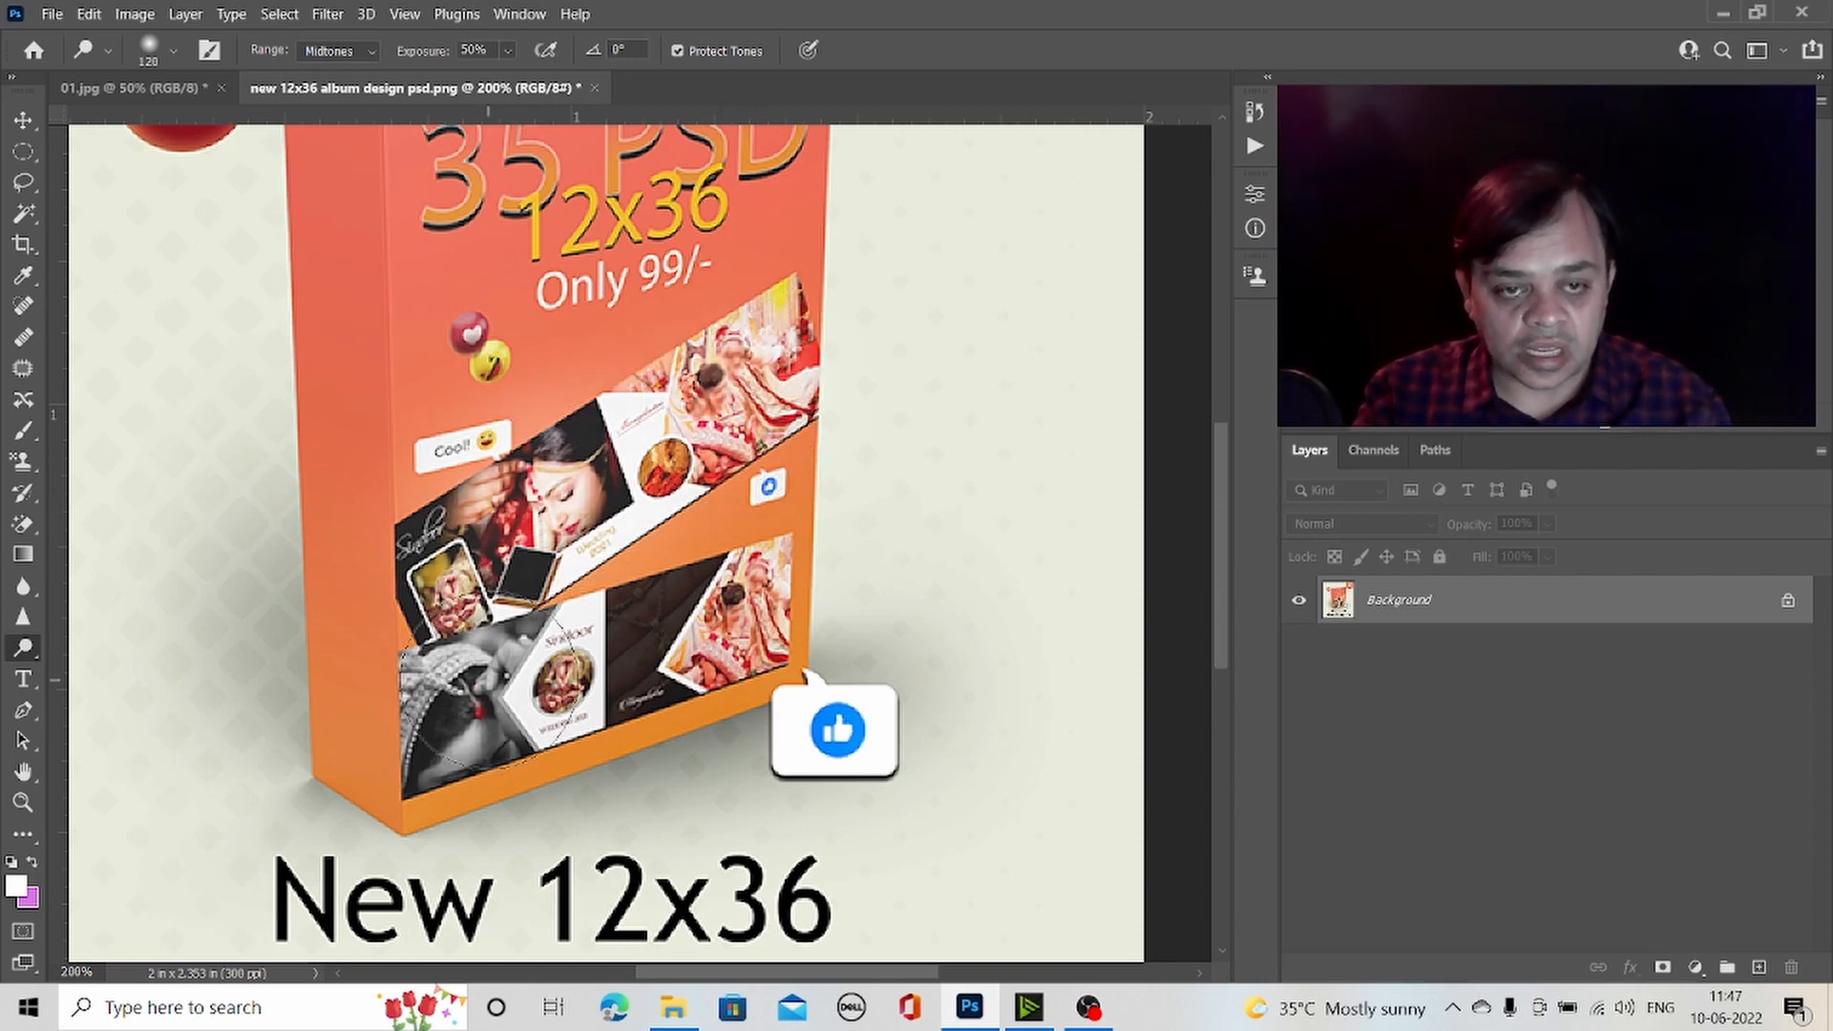
- Darken the box front and its wedding photos with the Burn tool at 50% exposure on midtones
right_click(29, 645)
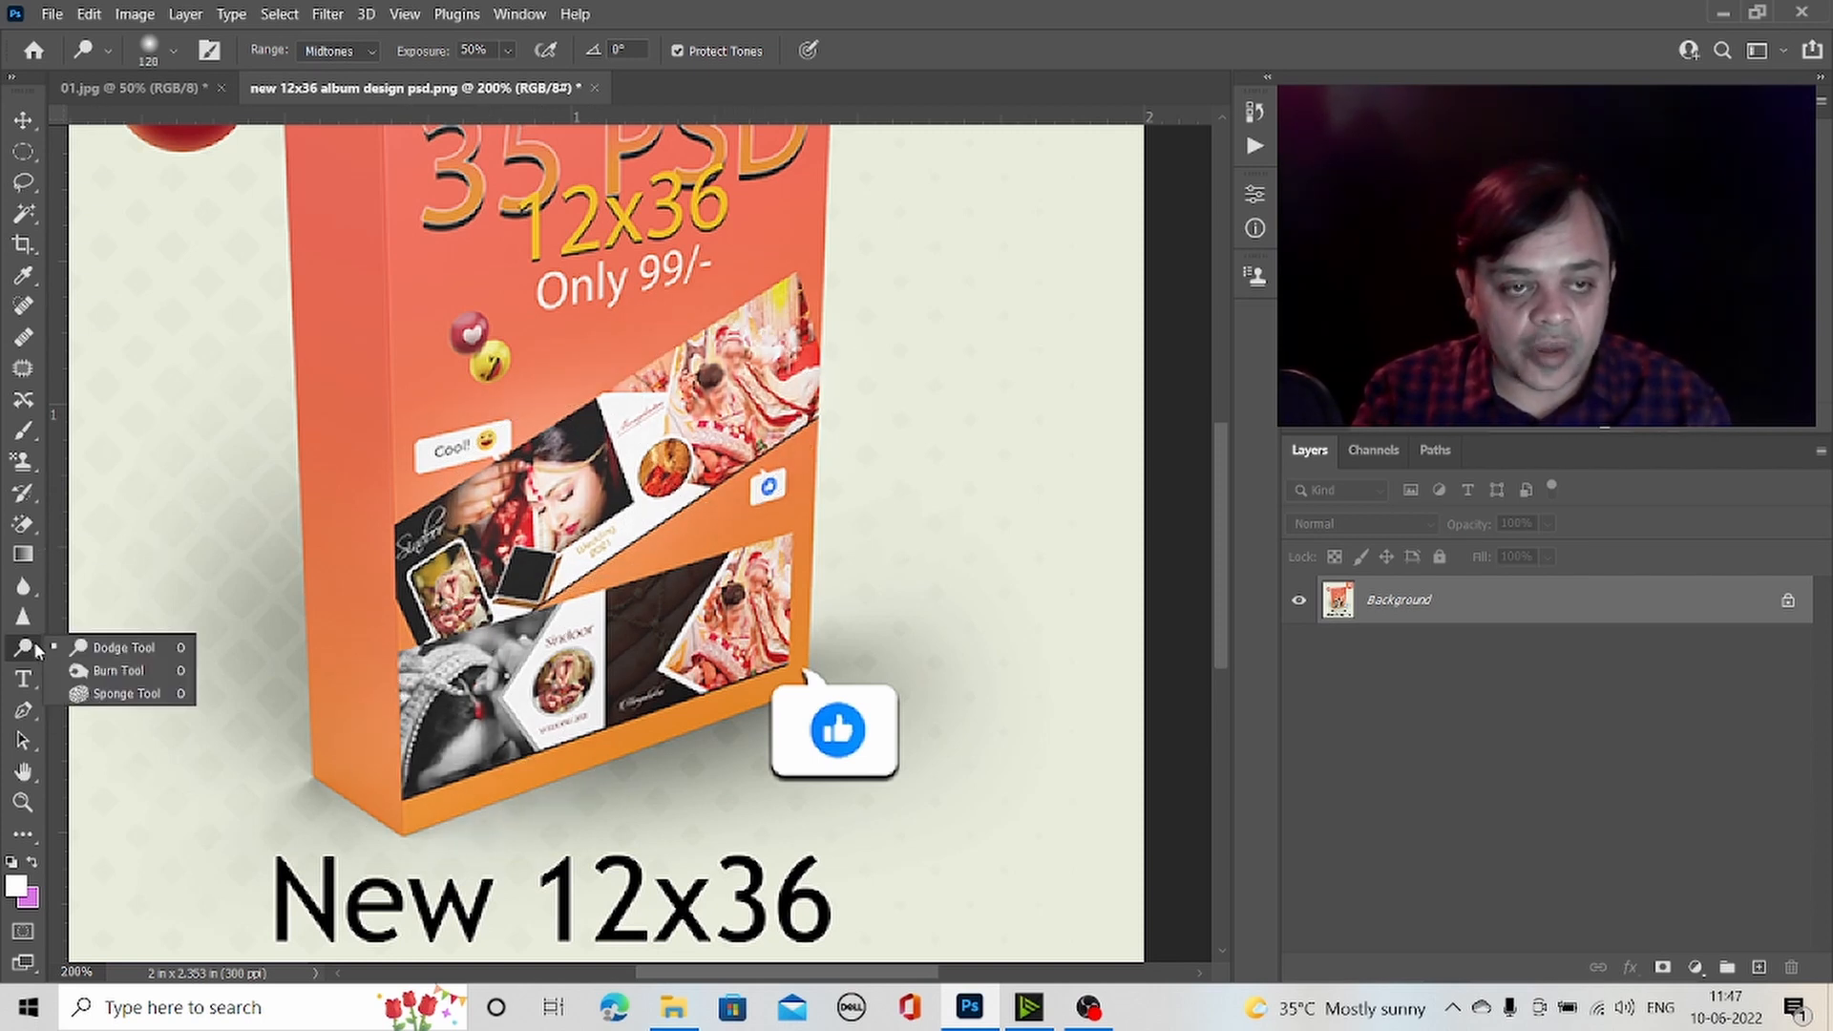
left_click(71, 667)
mouse_move(635, 478)
left_mouse_down()
mouse_move(514, 510)
mouse_move(606, 520)
mouse_move(597, 477)
mouse_move(549, 477)
mouse_move(599, 489)
left_mouse_up()
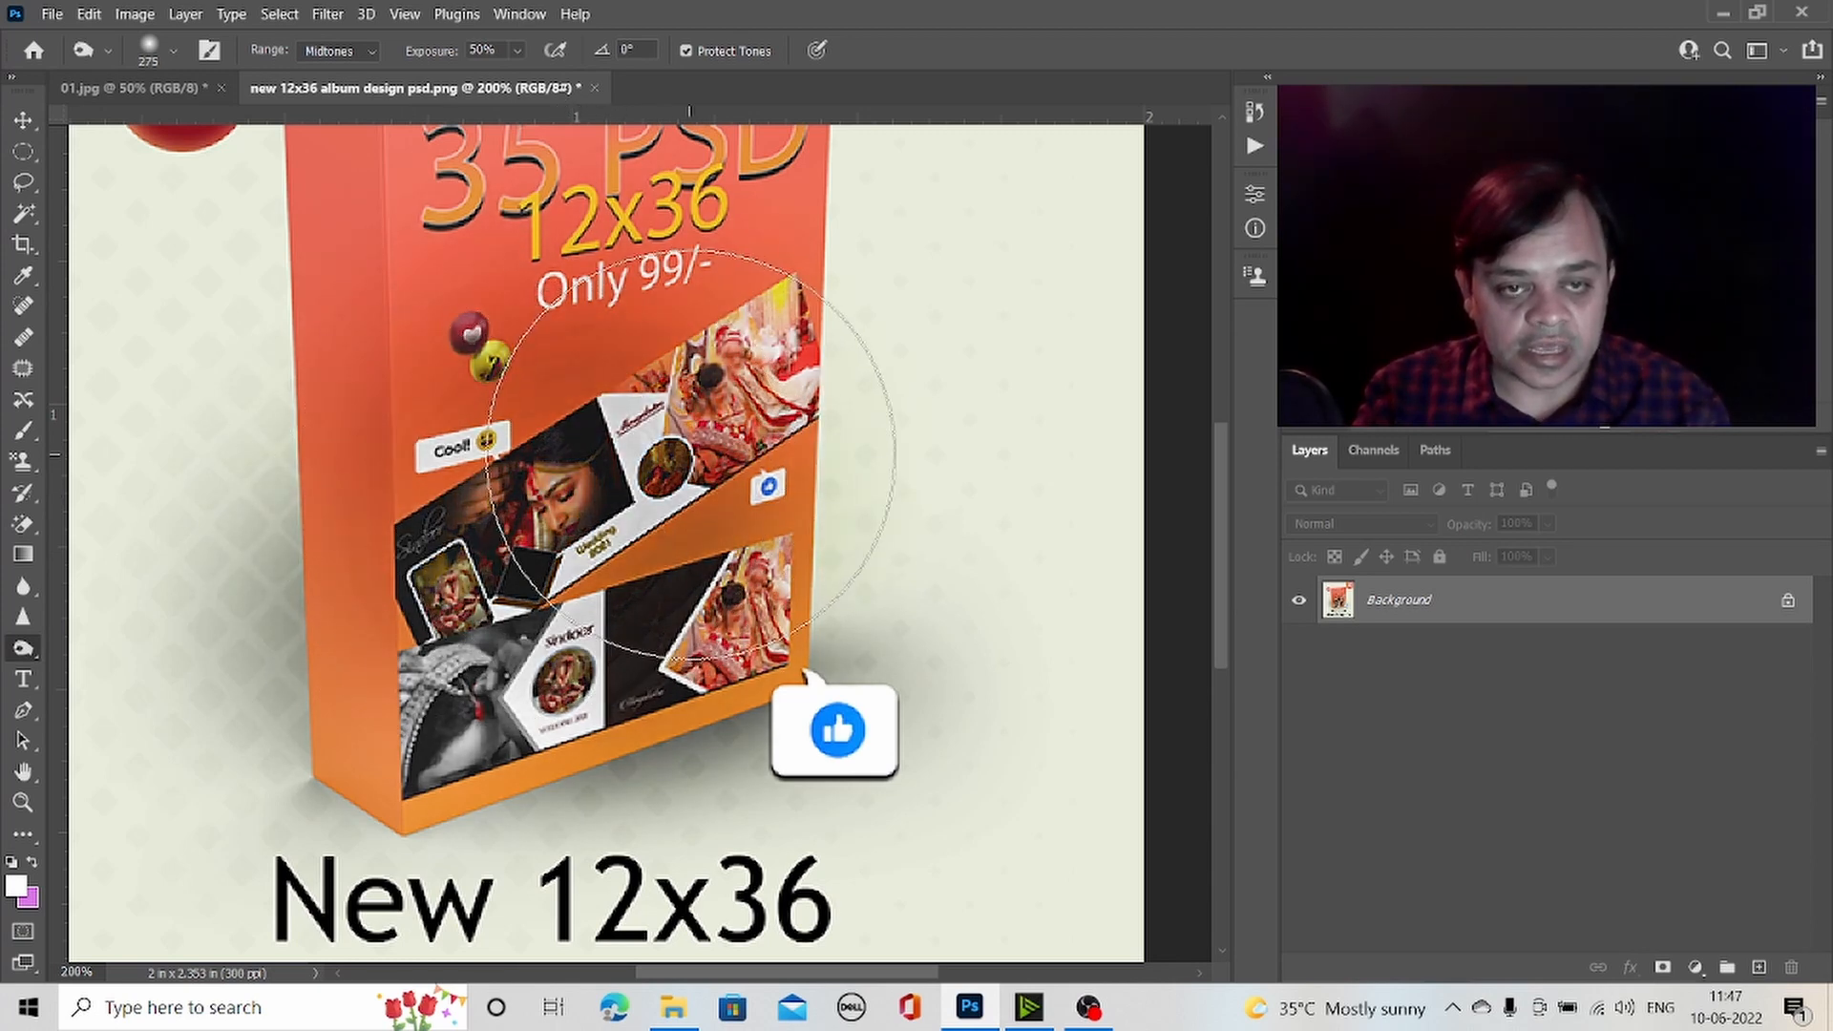
- Undo the Burn strokes on the box front and its wedding photos
key("ctrl+z")
key("ctrl+z")
key("ctrl+z")
key("ctrl+z")
key("ctrl+z")
key("ctrl+z")
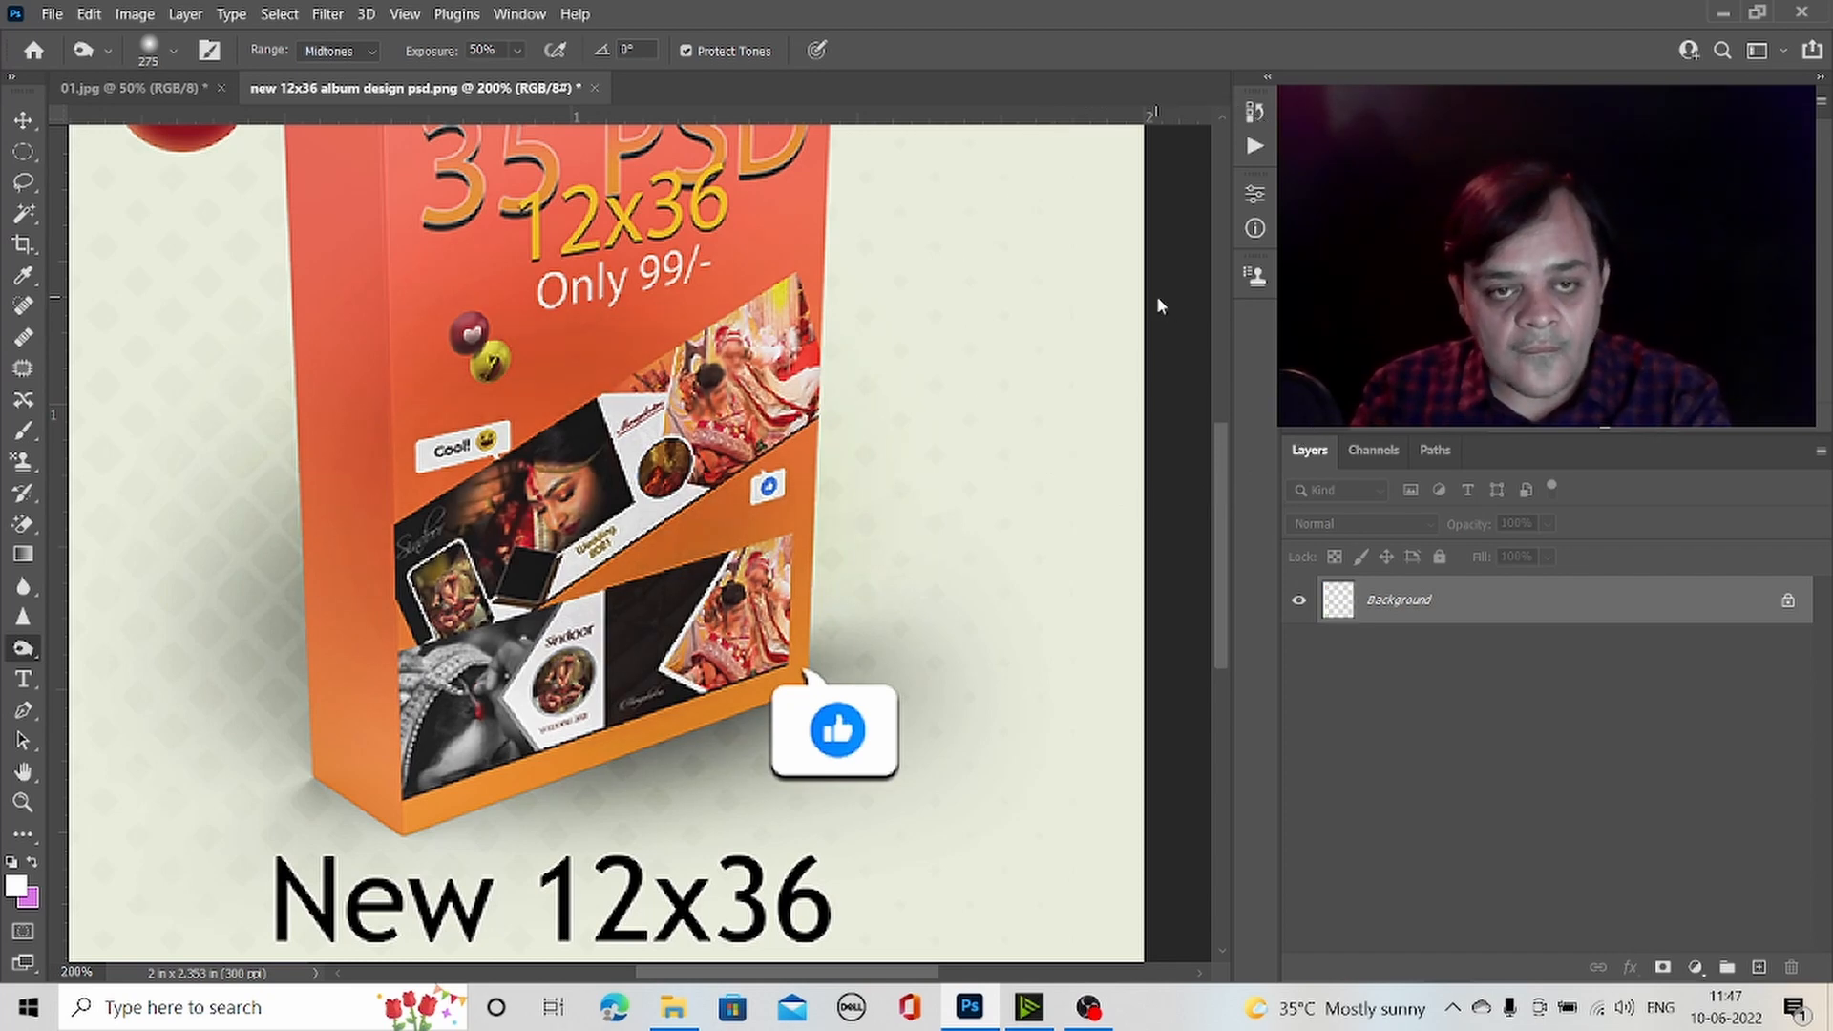
key("ctrl+z")
key("ctrl+z")
key("ctrl+z")
key("ctrl+z")
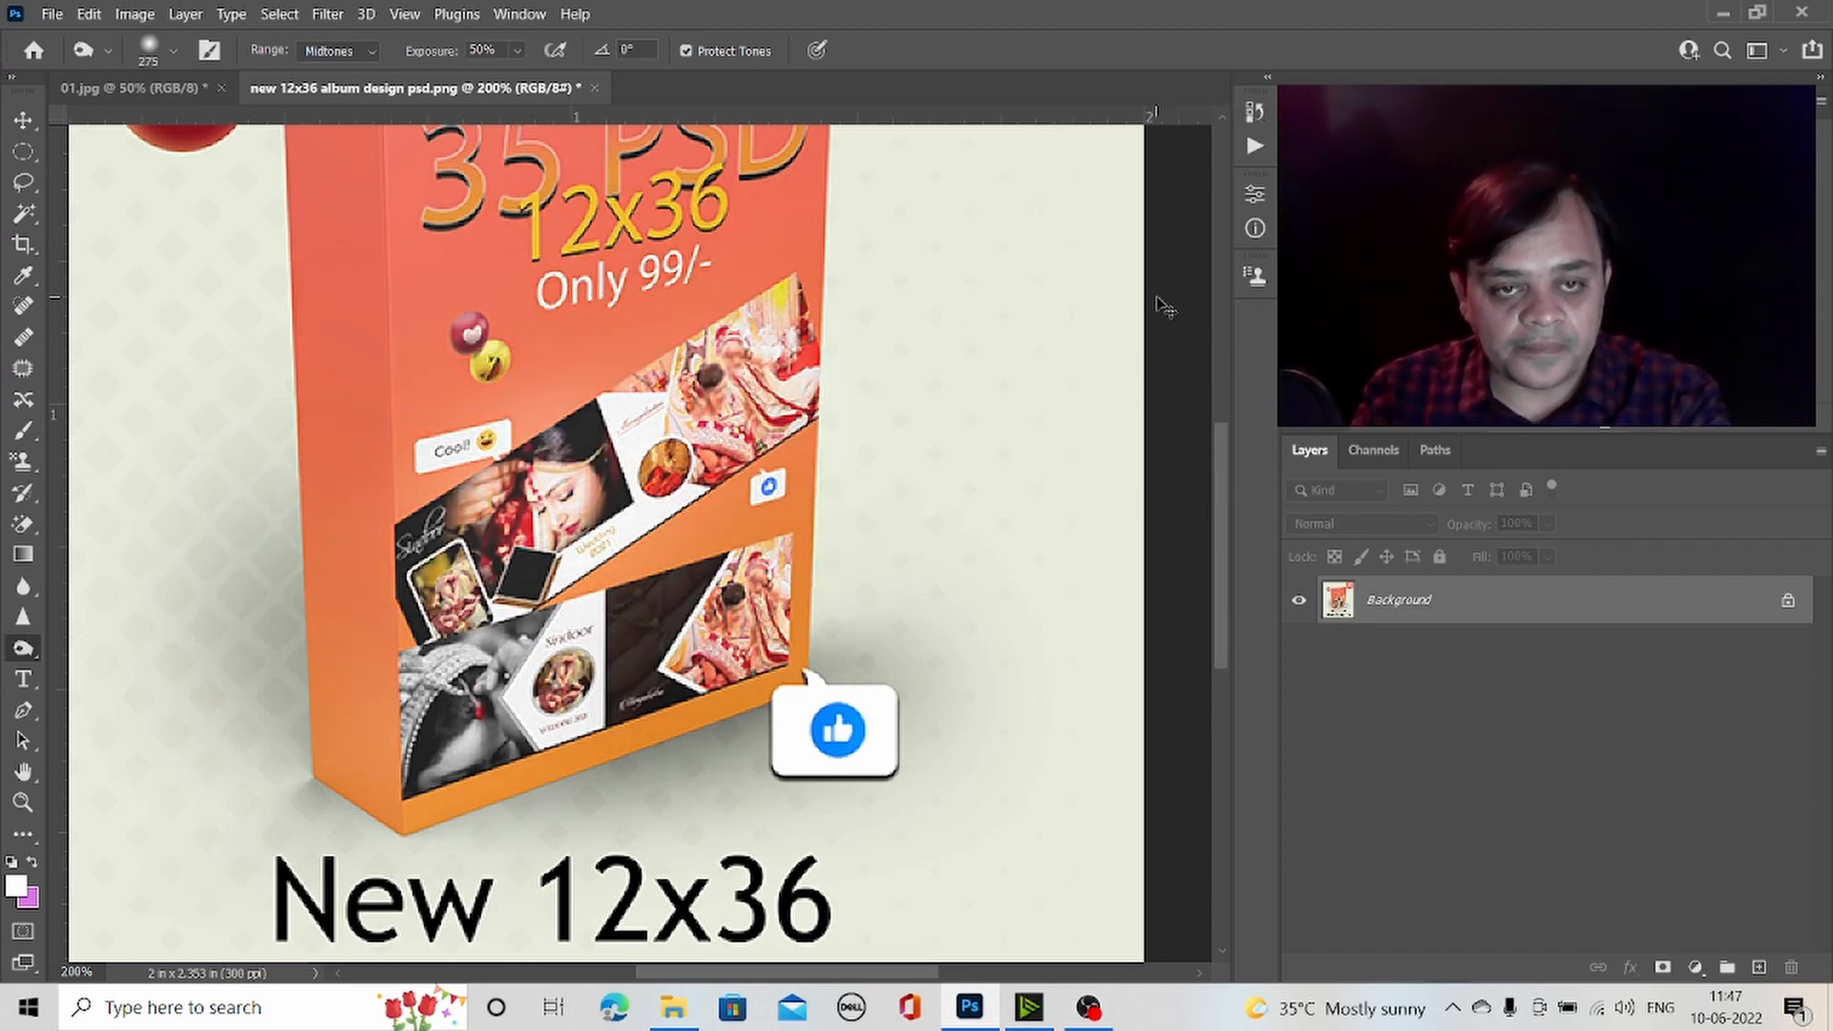
key("ctrl+z")
key("ctrl+z")
key("ctrl+z")
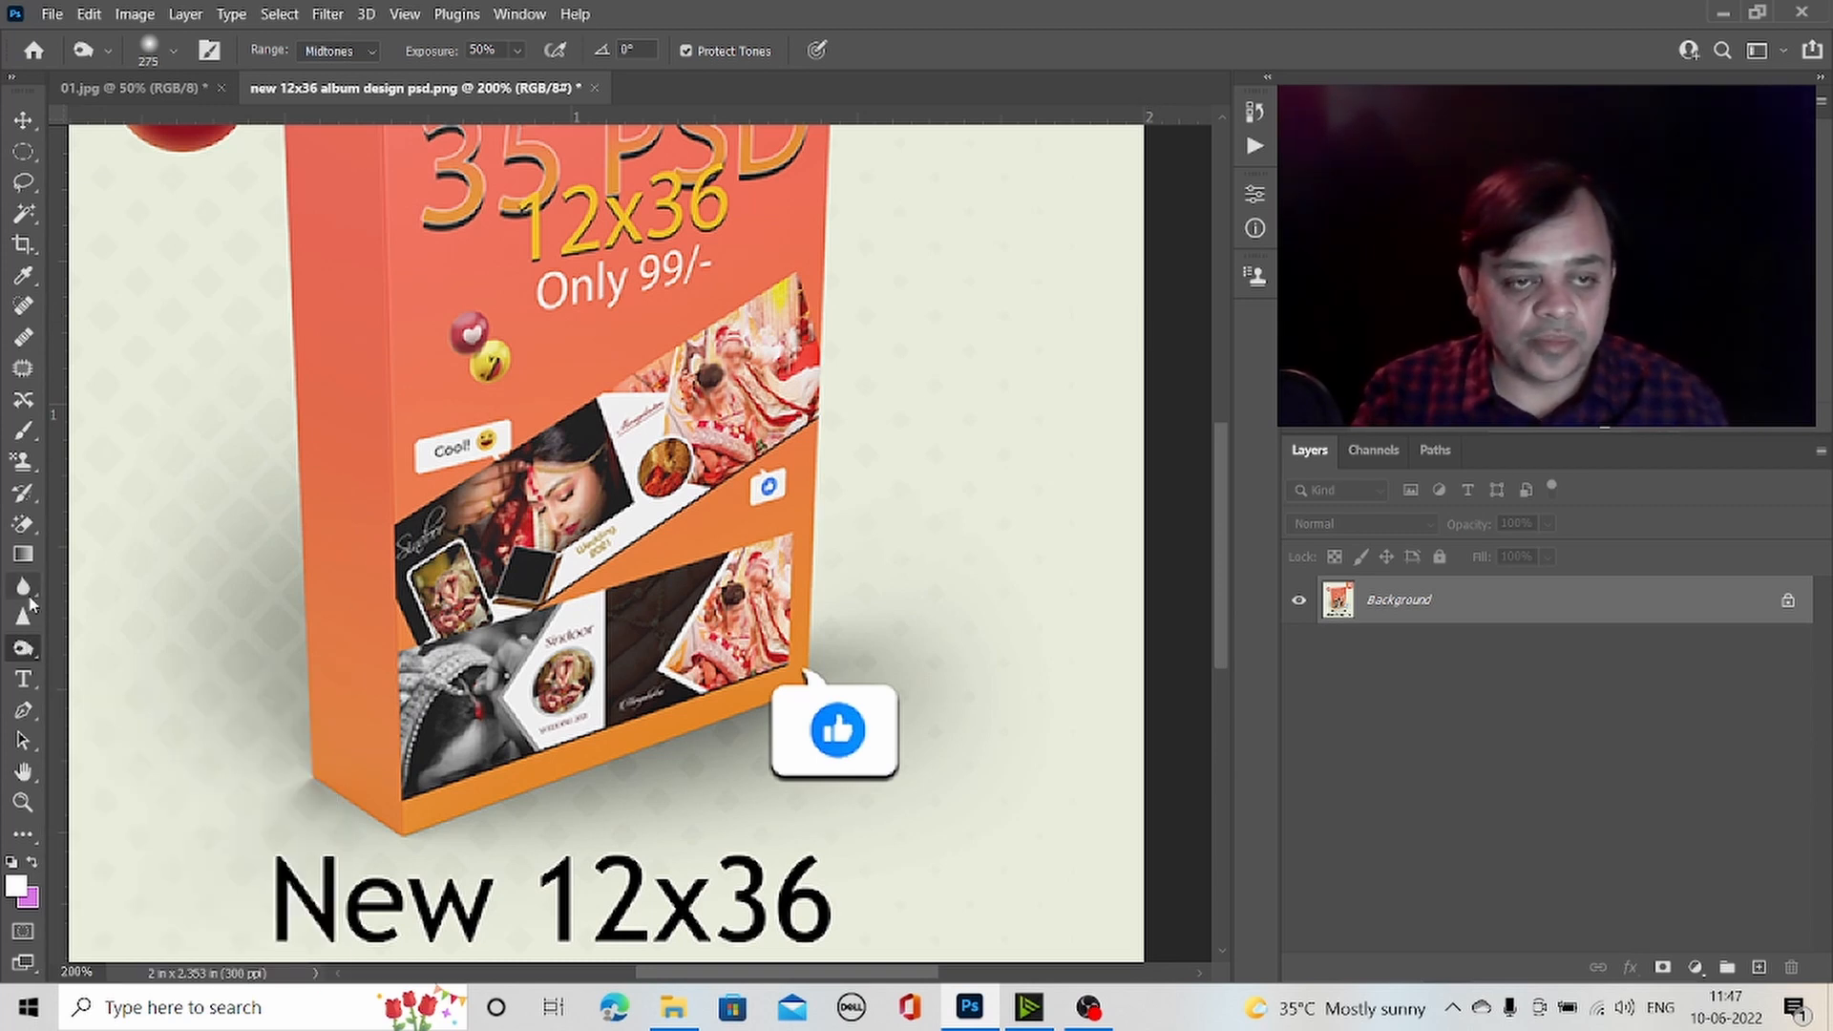
- Desaturate the bride's face on the box front with the Sponge tool at 50% flow, and close the album image without saving
right_click(24, 648)
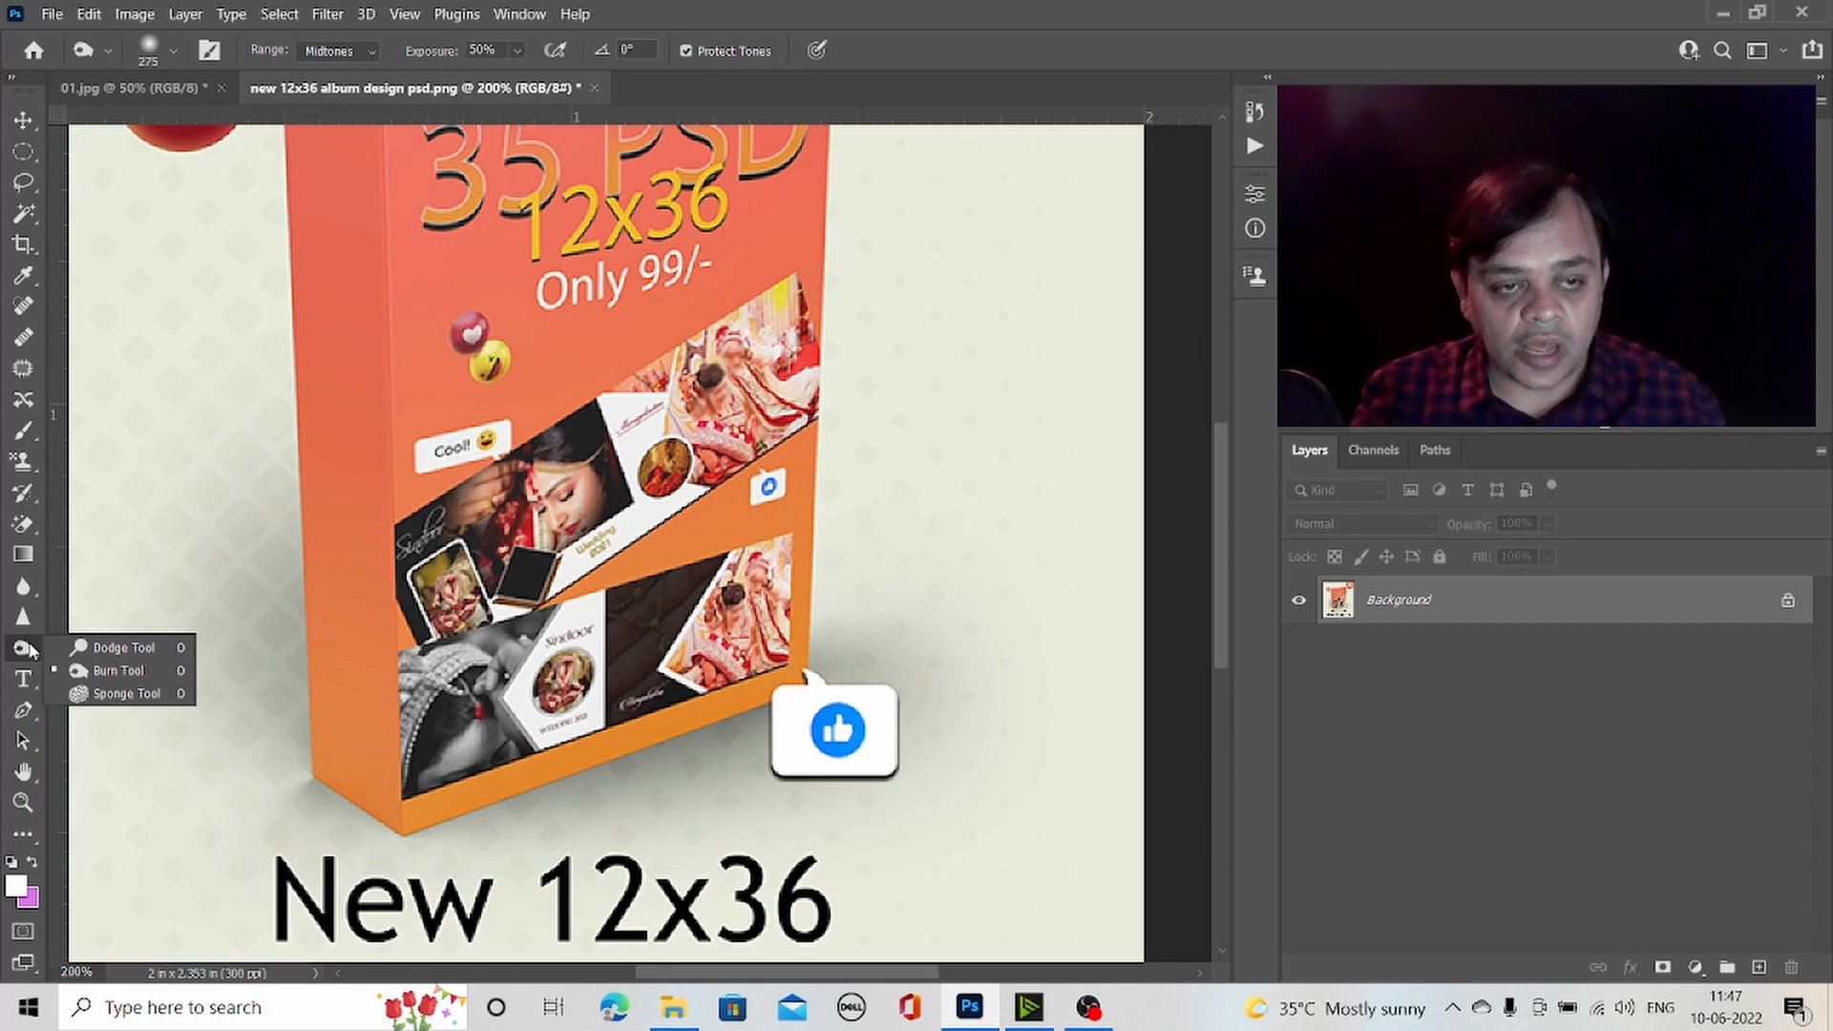
left_click(97, 698)
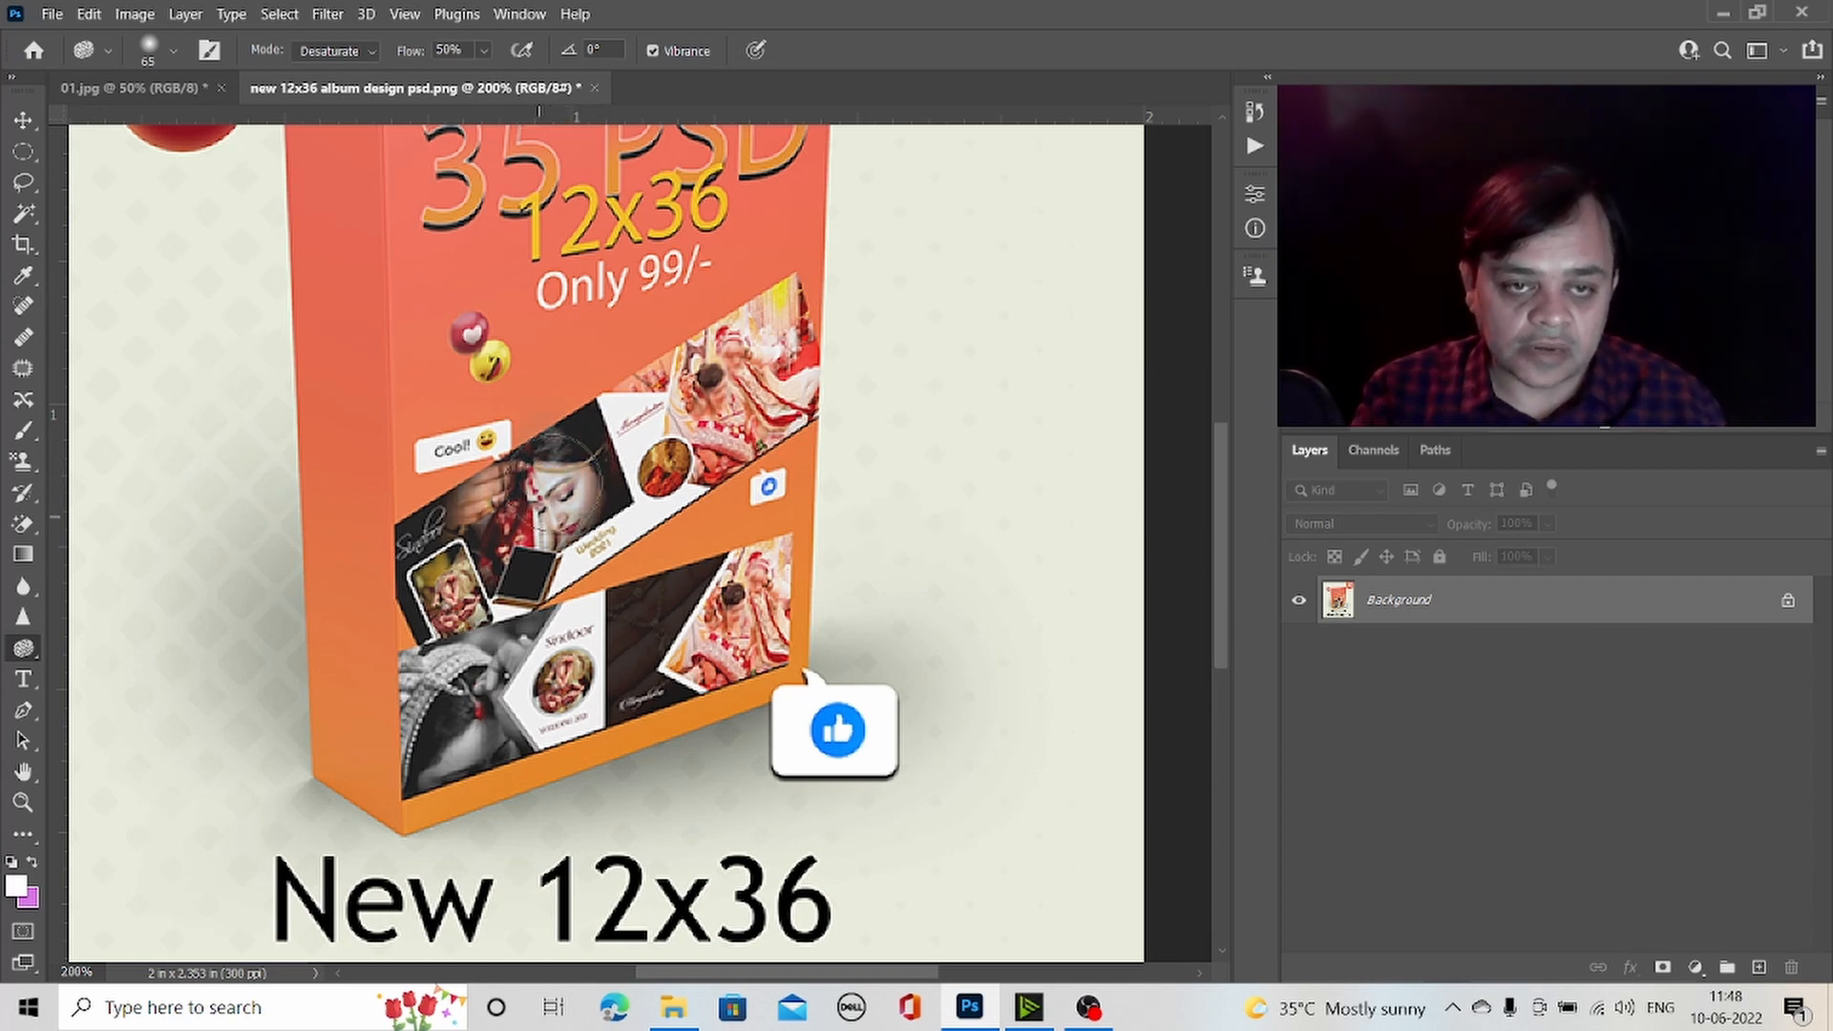
mouse_move(580, 489)
left_mouse_down()
mouse_move(563, 478)
mouse_move(585, 493)
left_mouse_up()
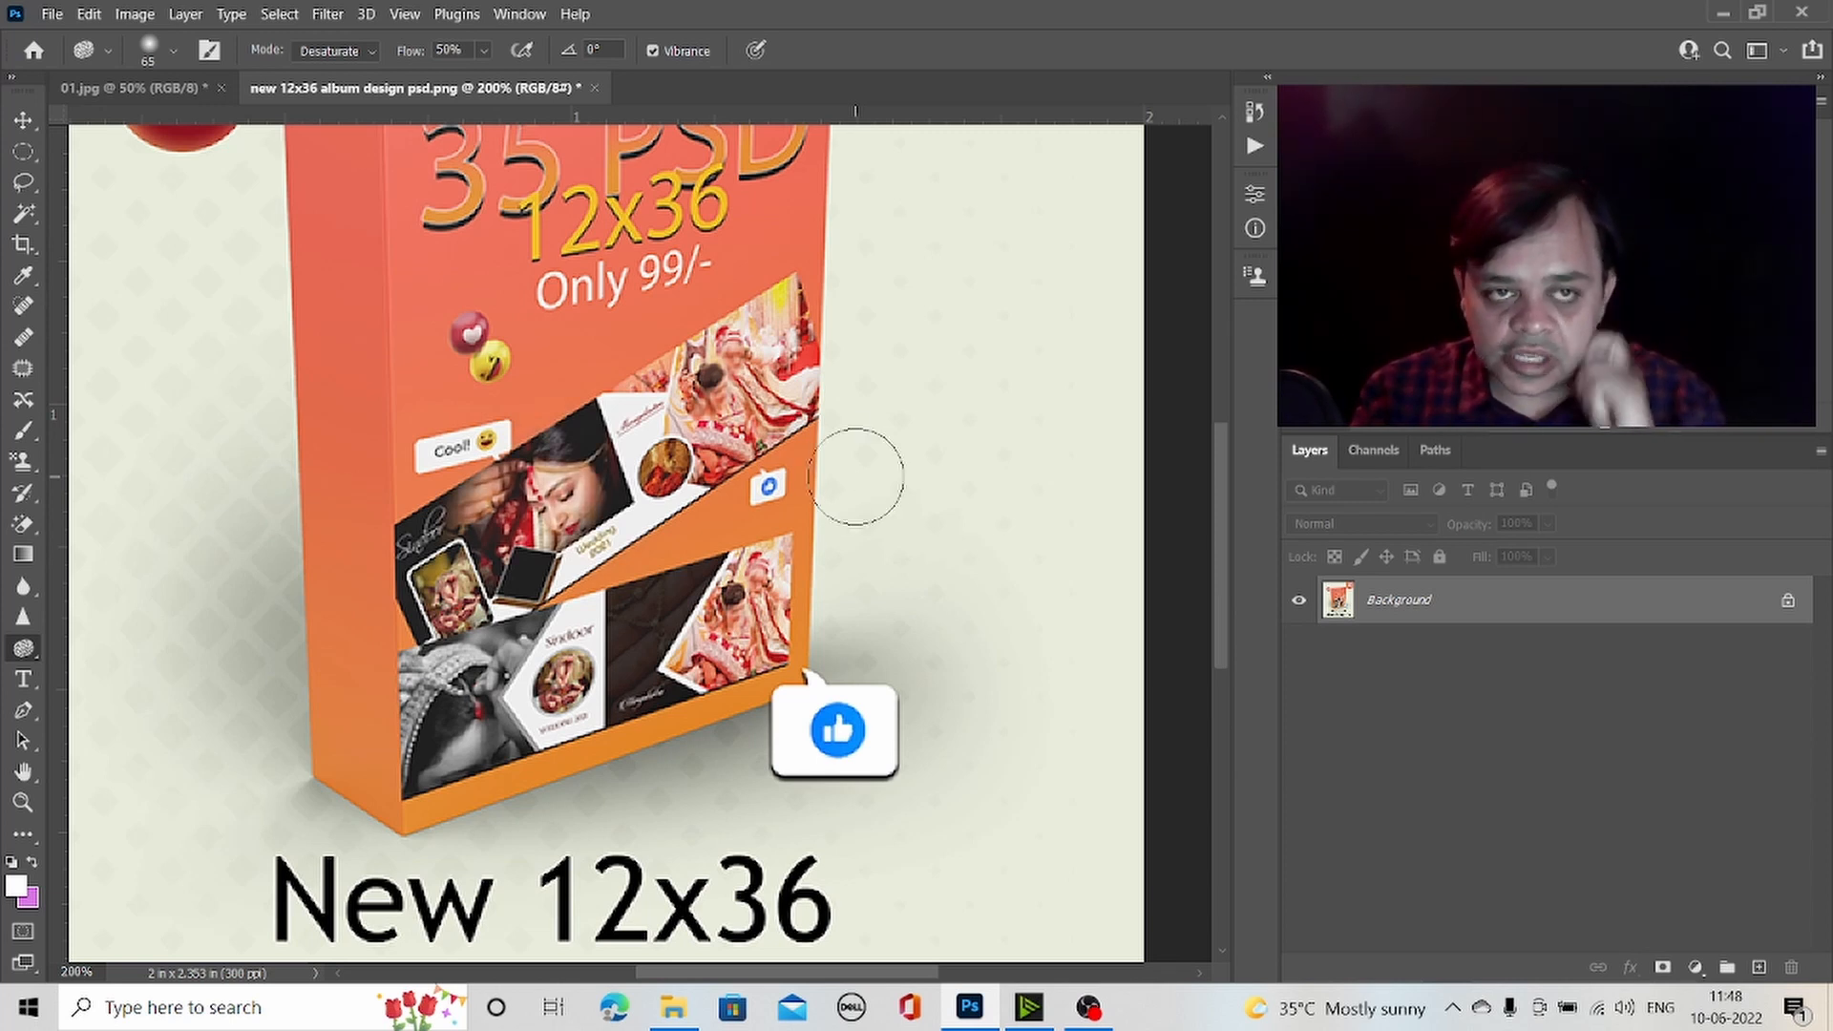
left_click(596, 87)
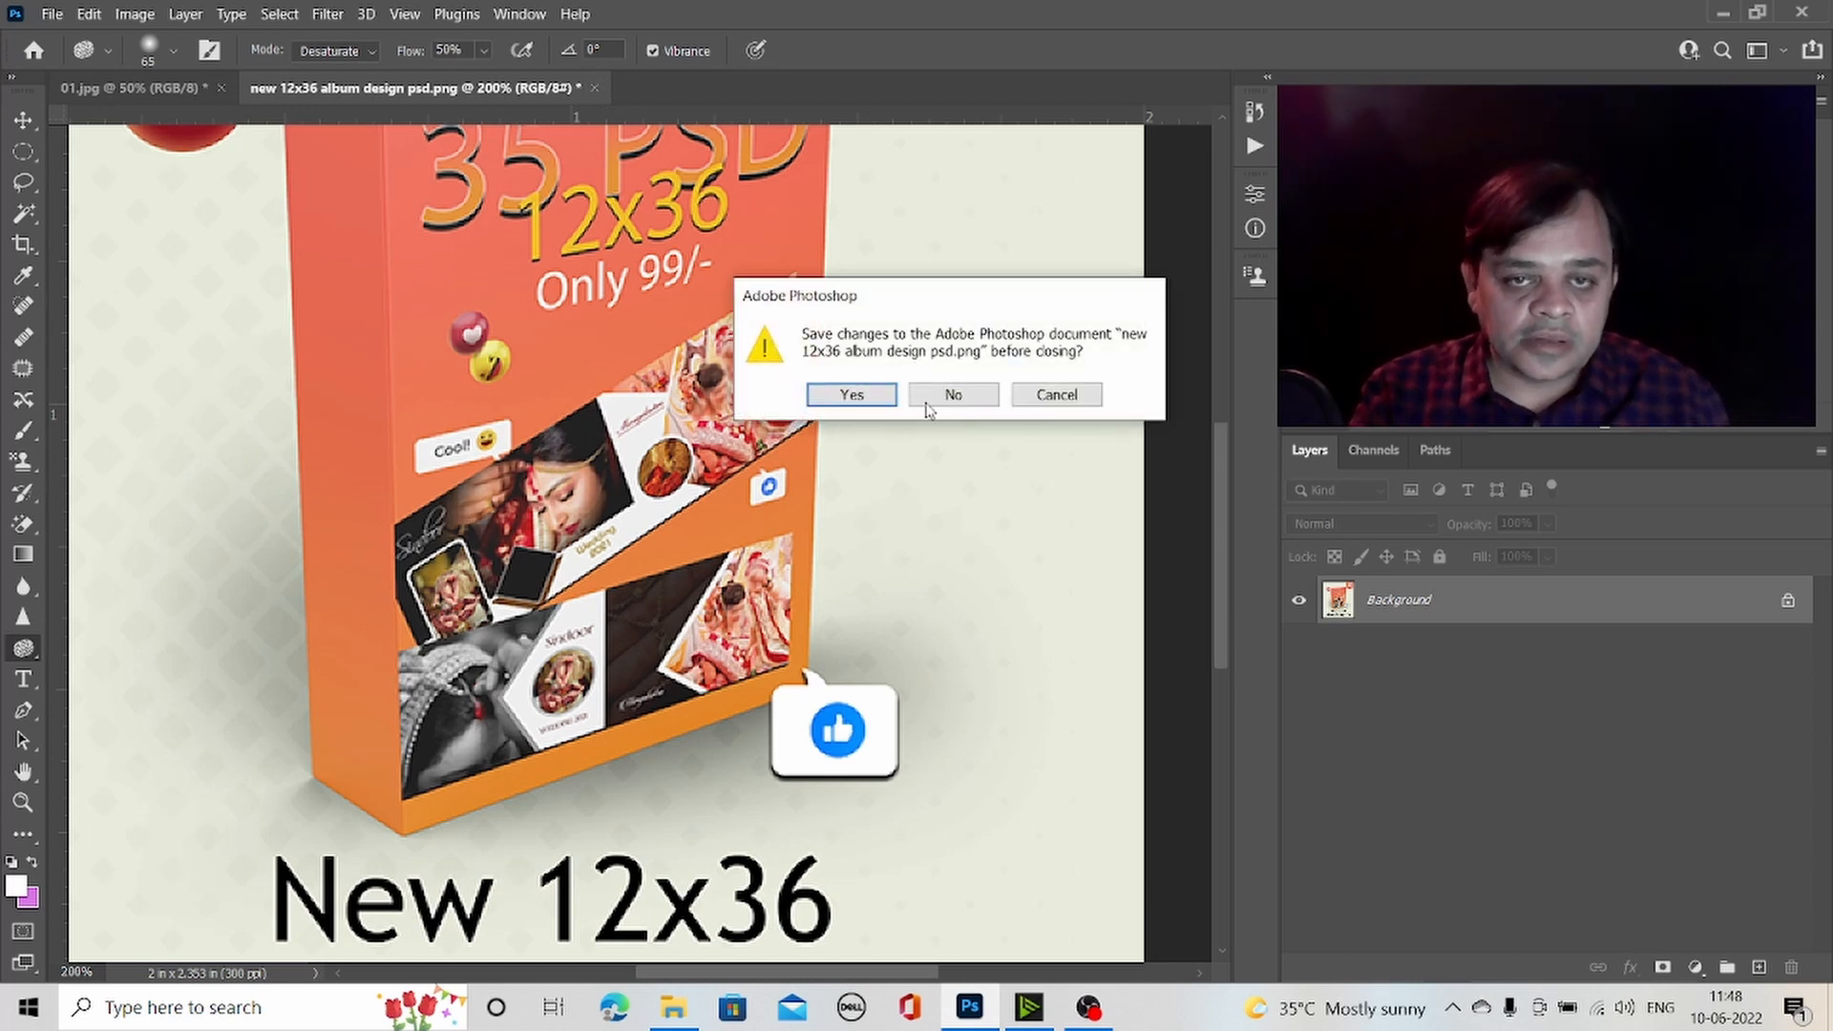
left_click(955, 392)
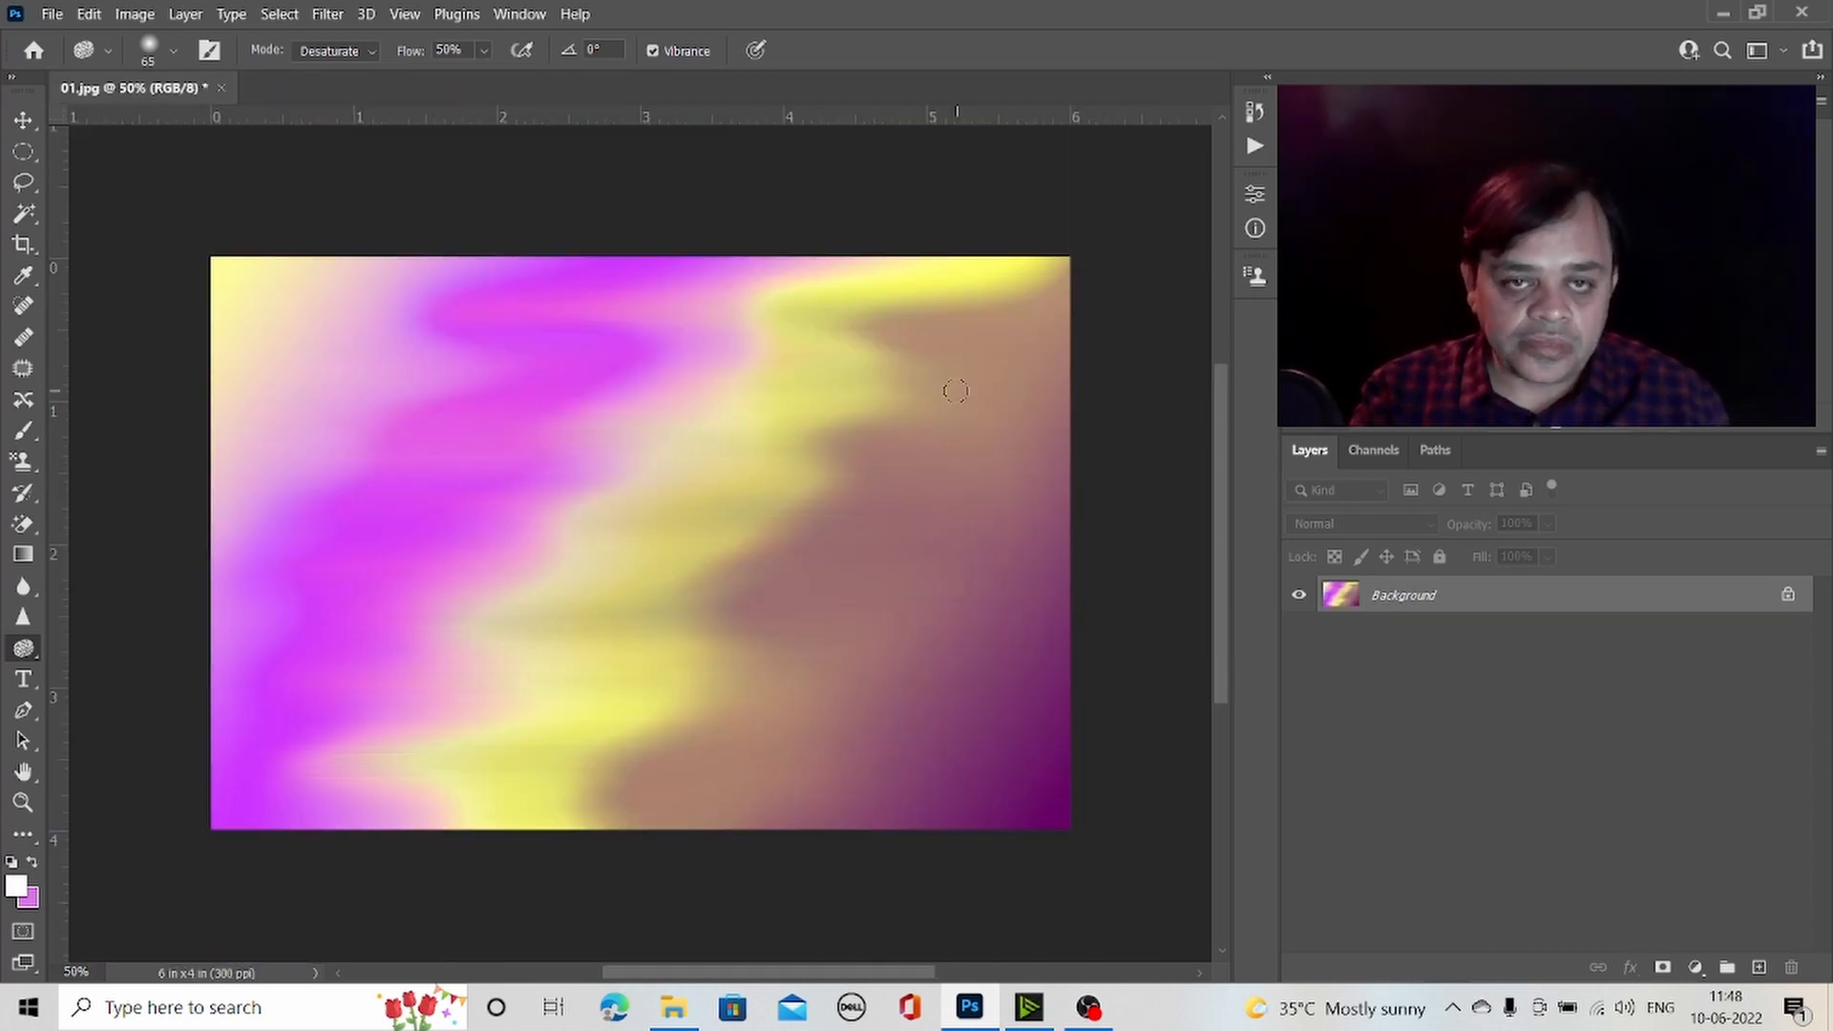
- Add a first name as red 72 pt horizontal text on 01.jpg and move it to the middle of the canvas
left_click(24, 679)
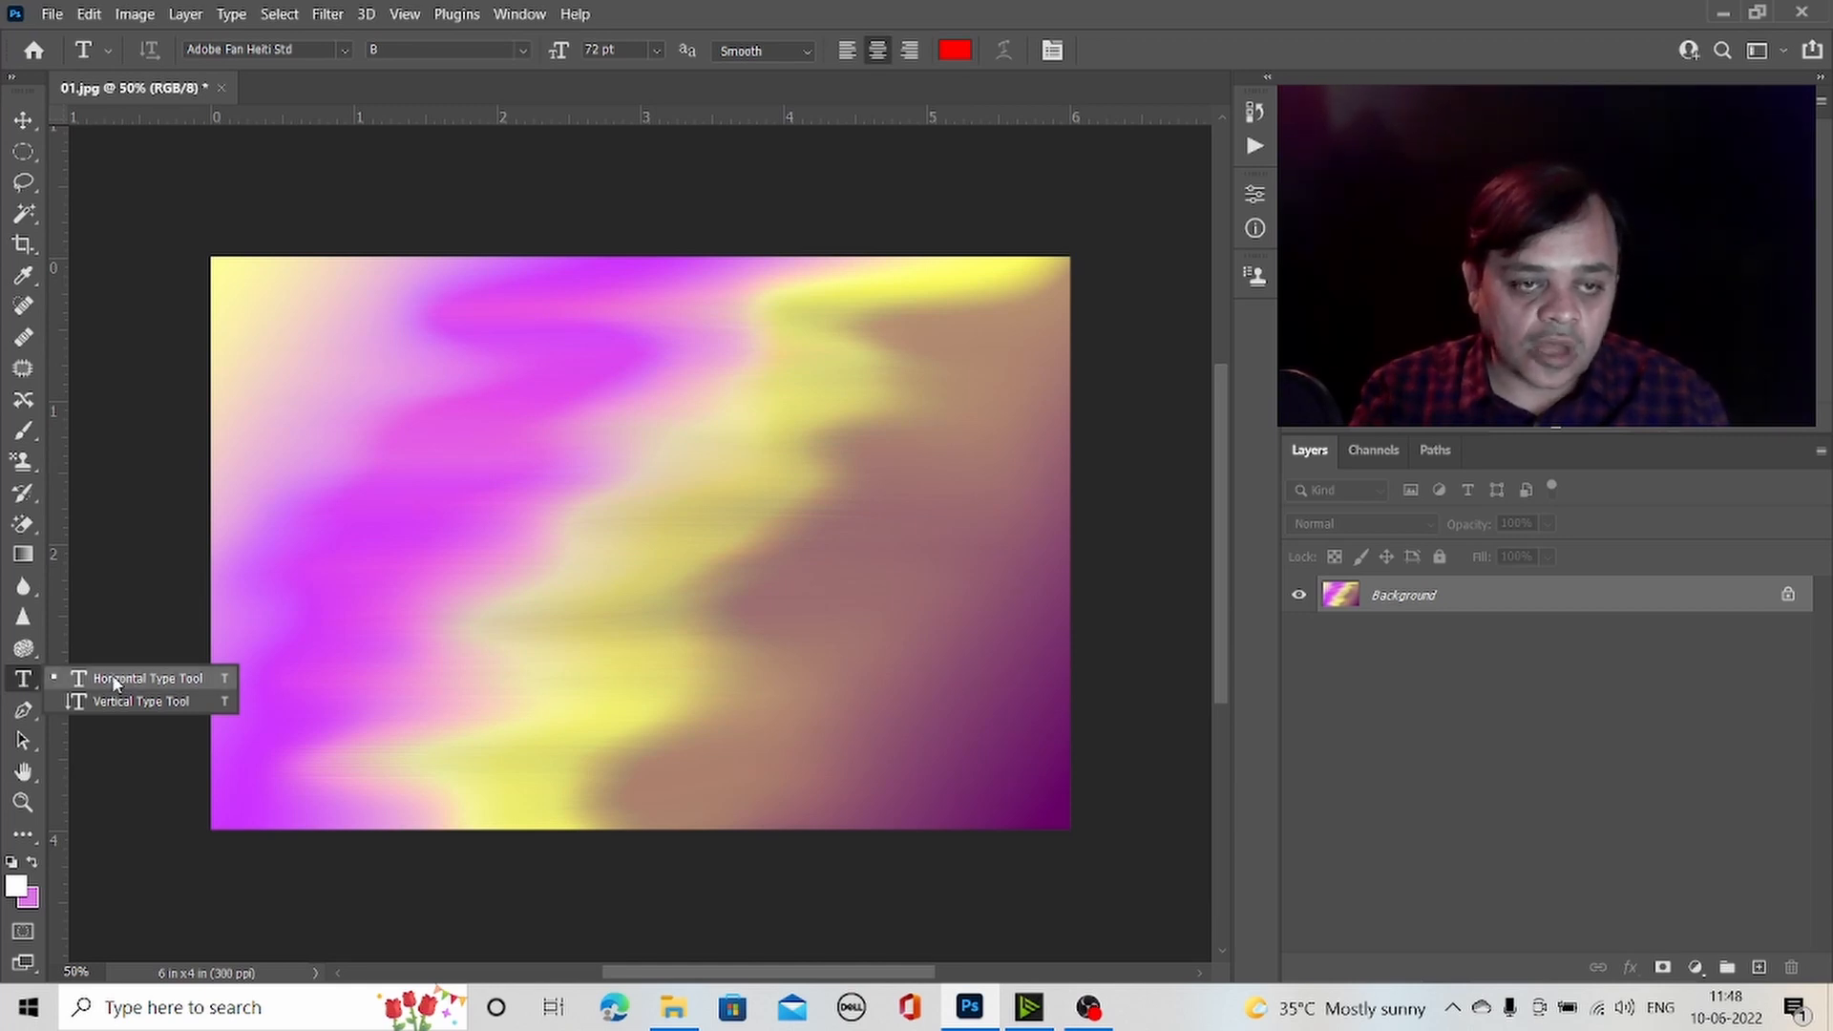
left_click(143, 678)
left_click(490, 546)
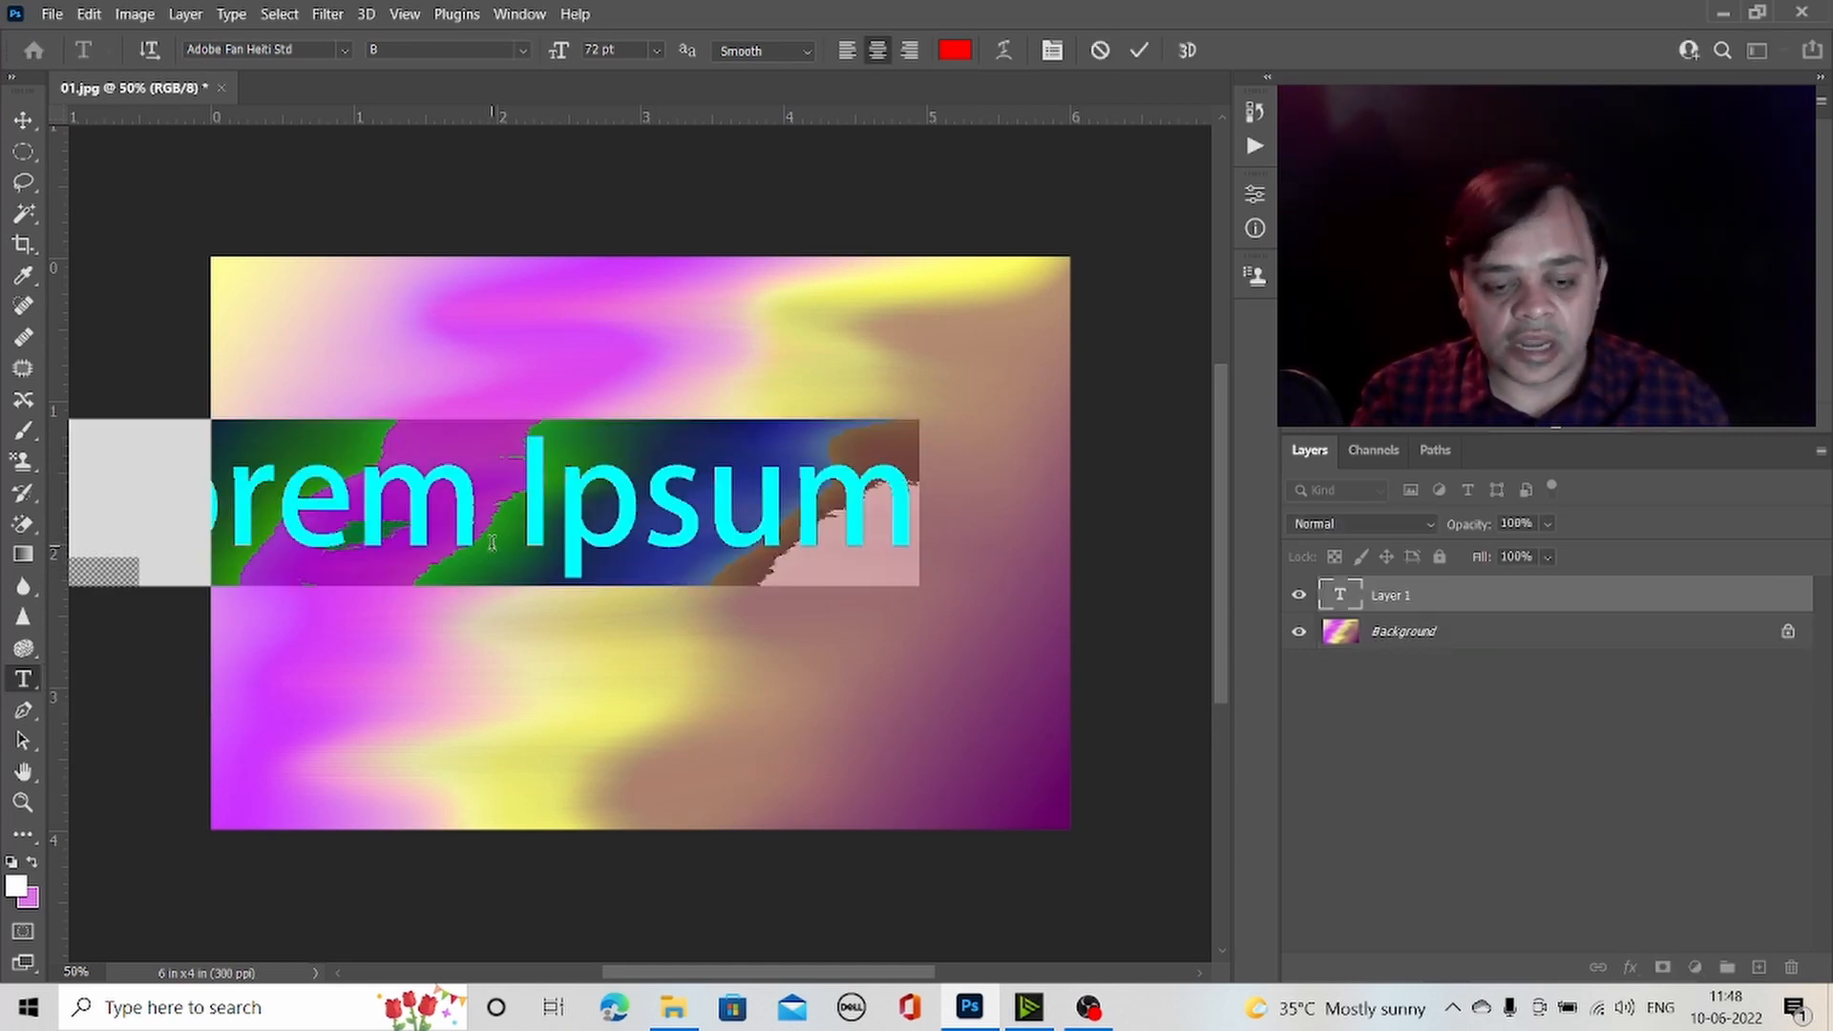
type("nishant")
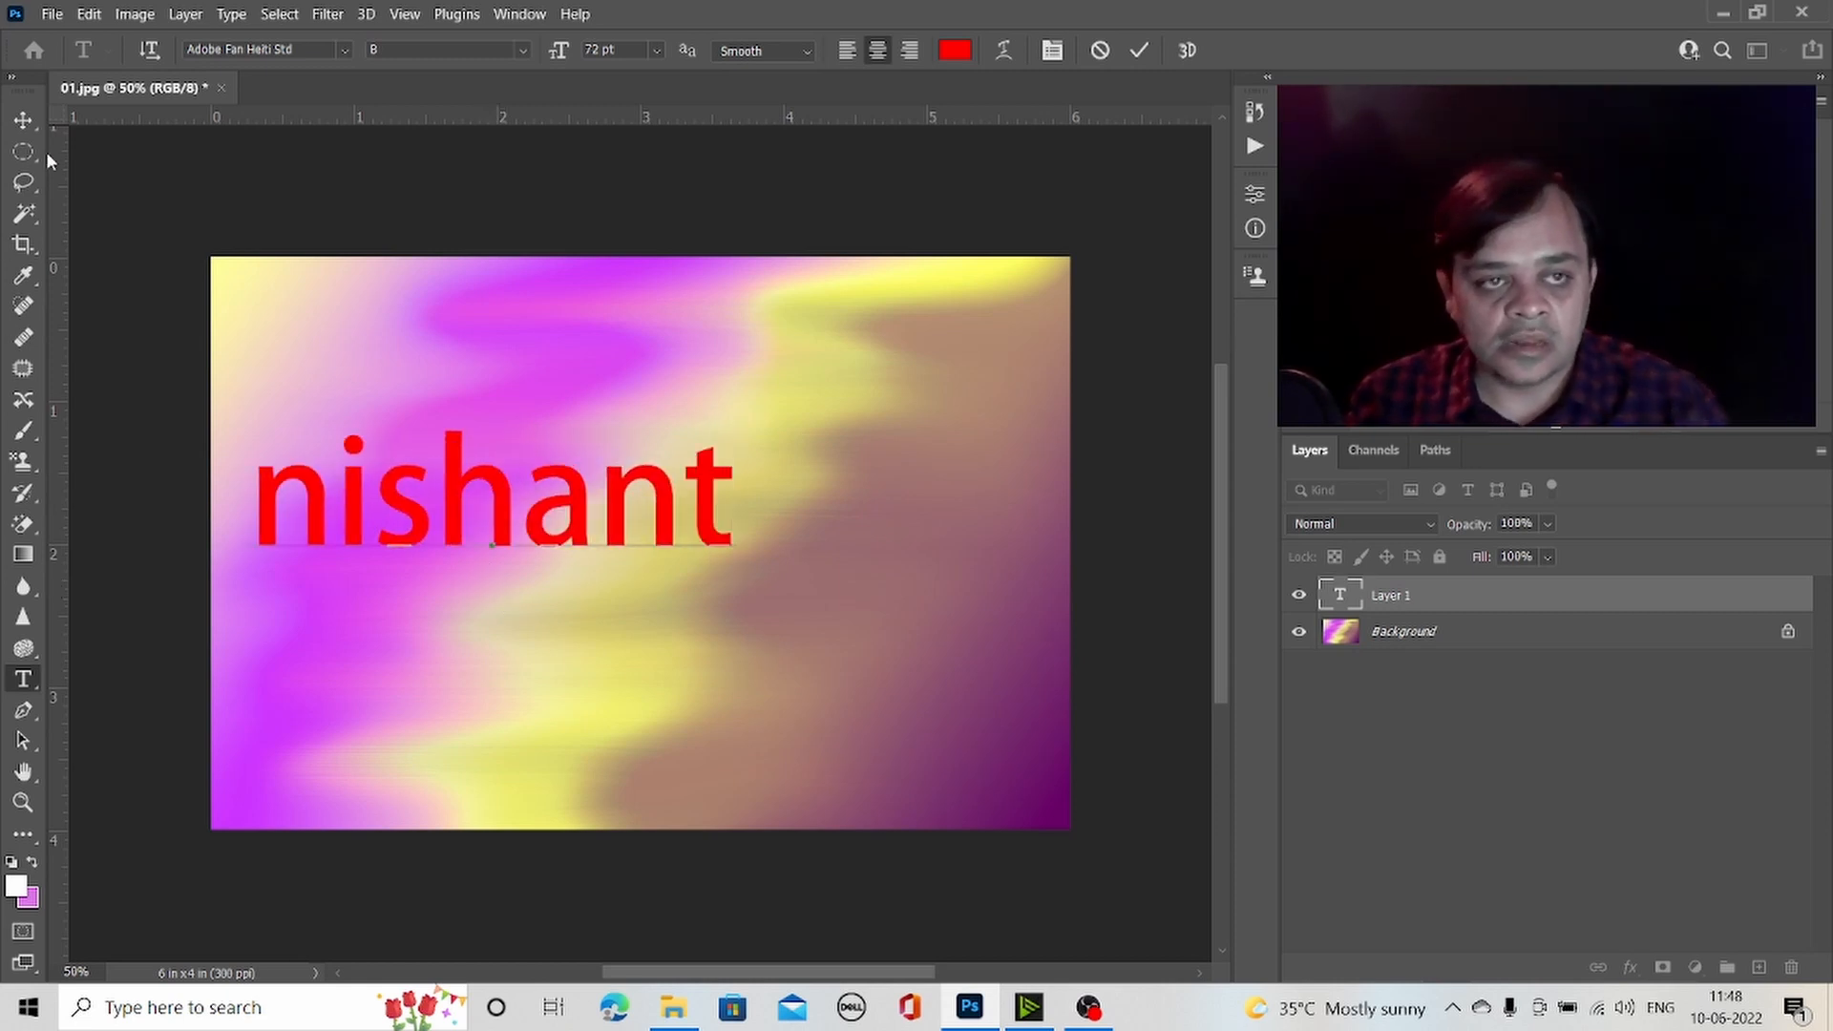
left_click(23, 121)
left_click_drag(455, 455, 622, 478)
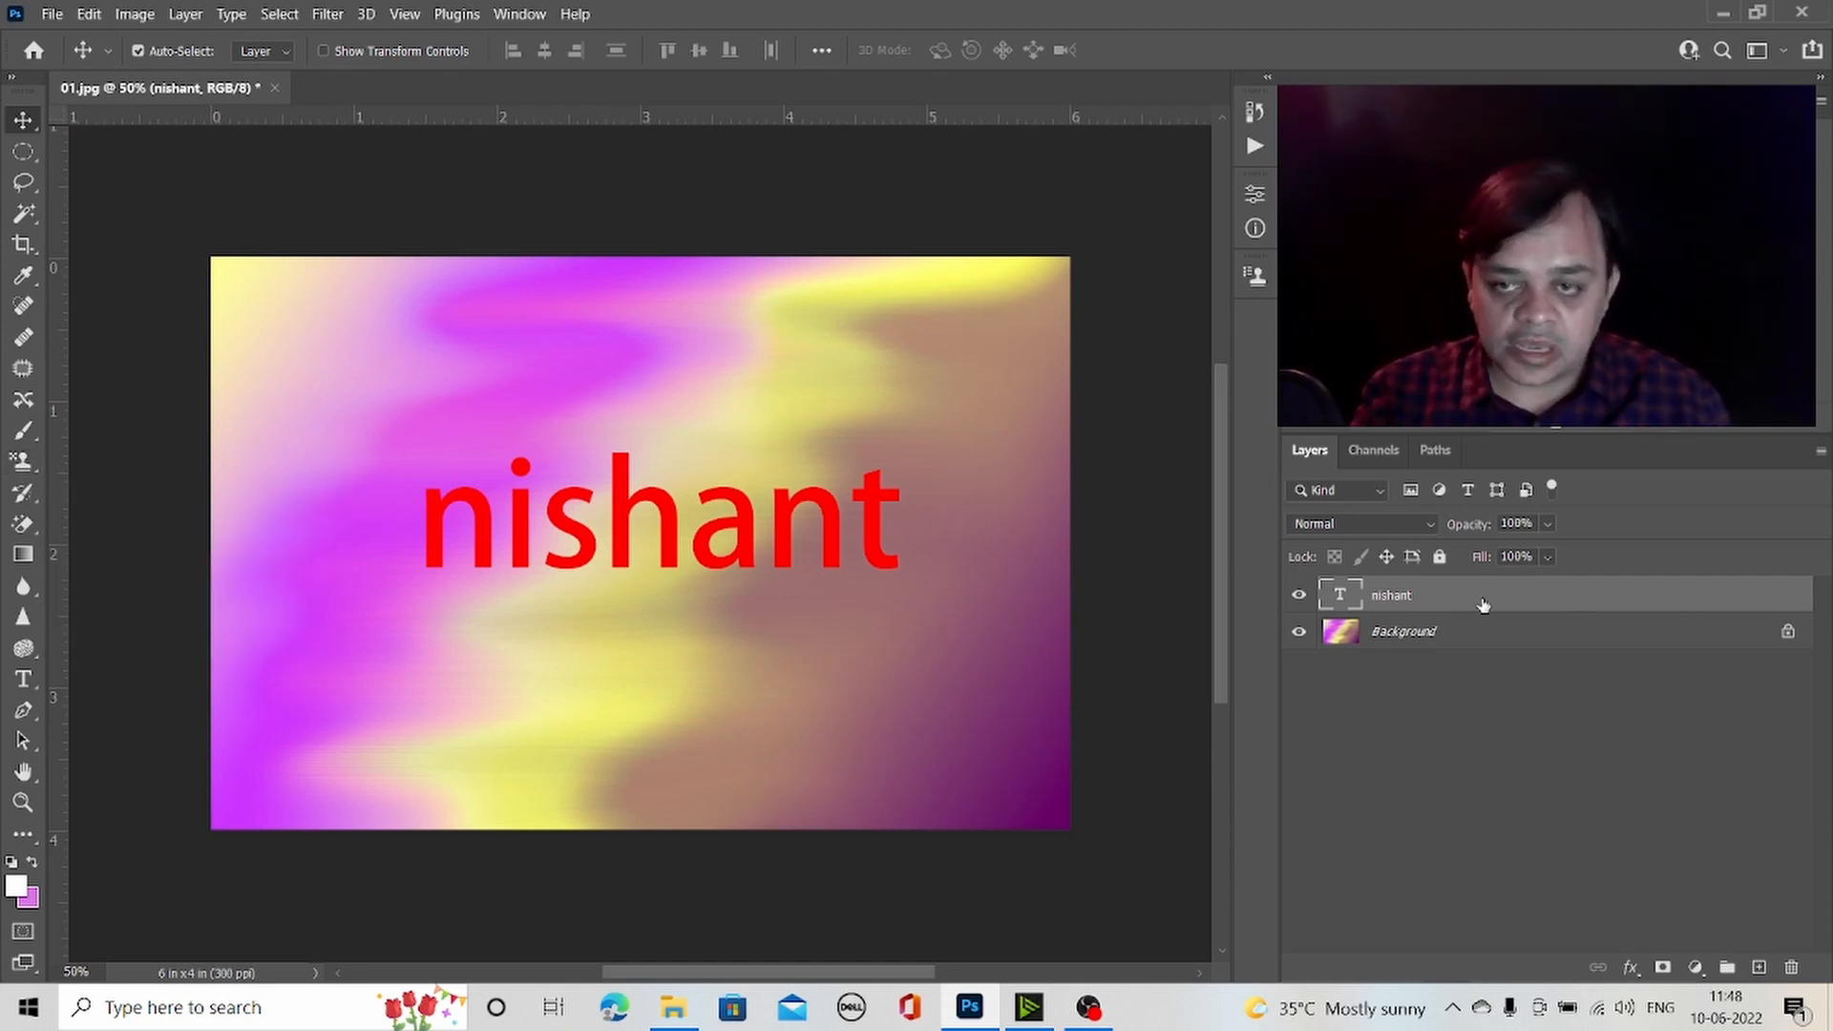
- Preview other fonts such as Webdings on the name text and look through the available font styles
left_click(34, 679)
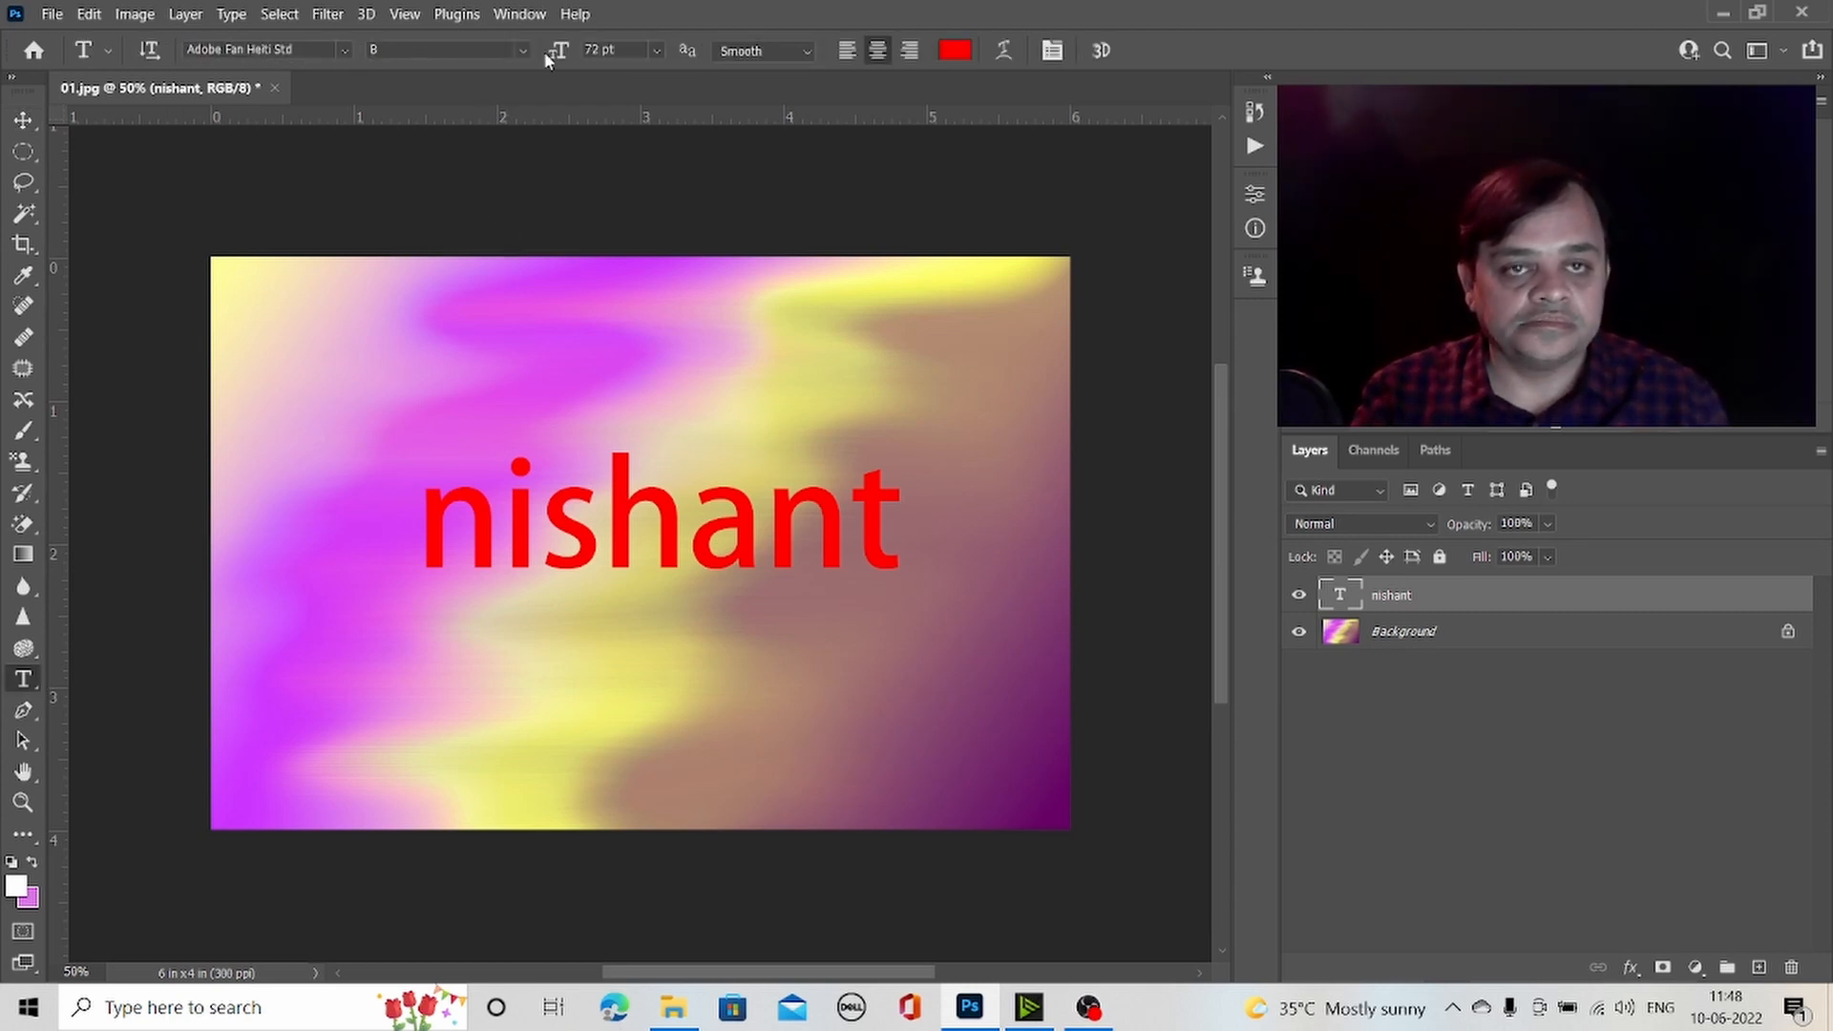
left_click(347, 49)
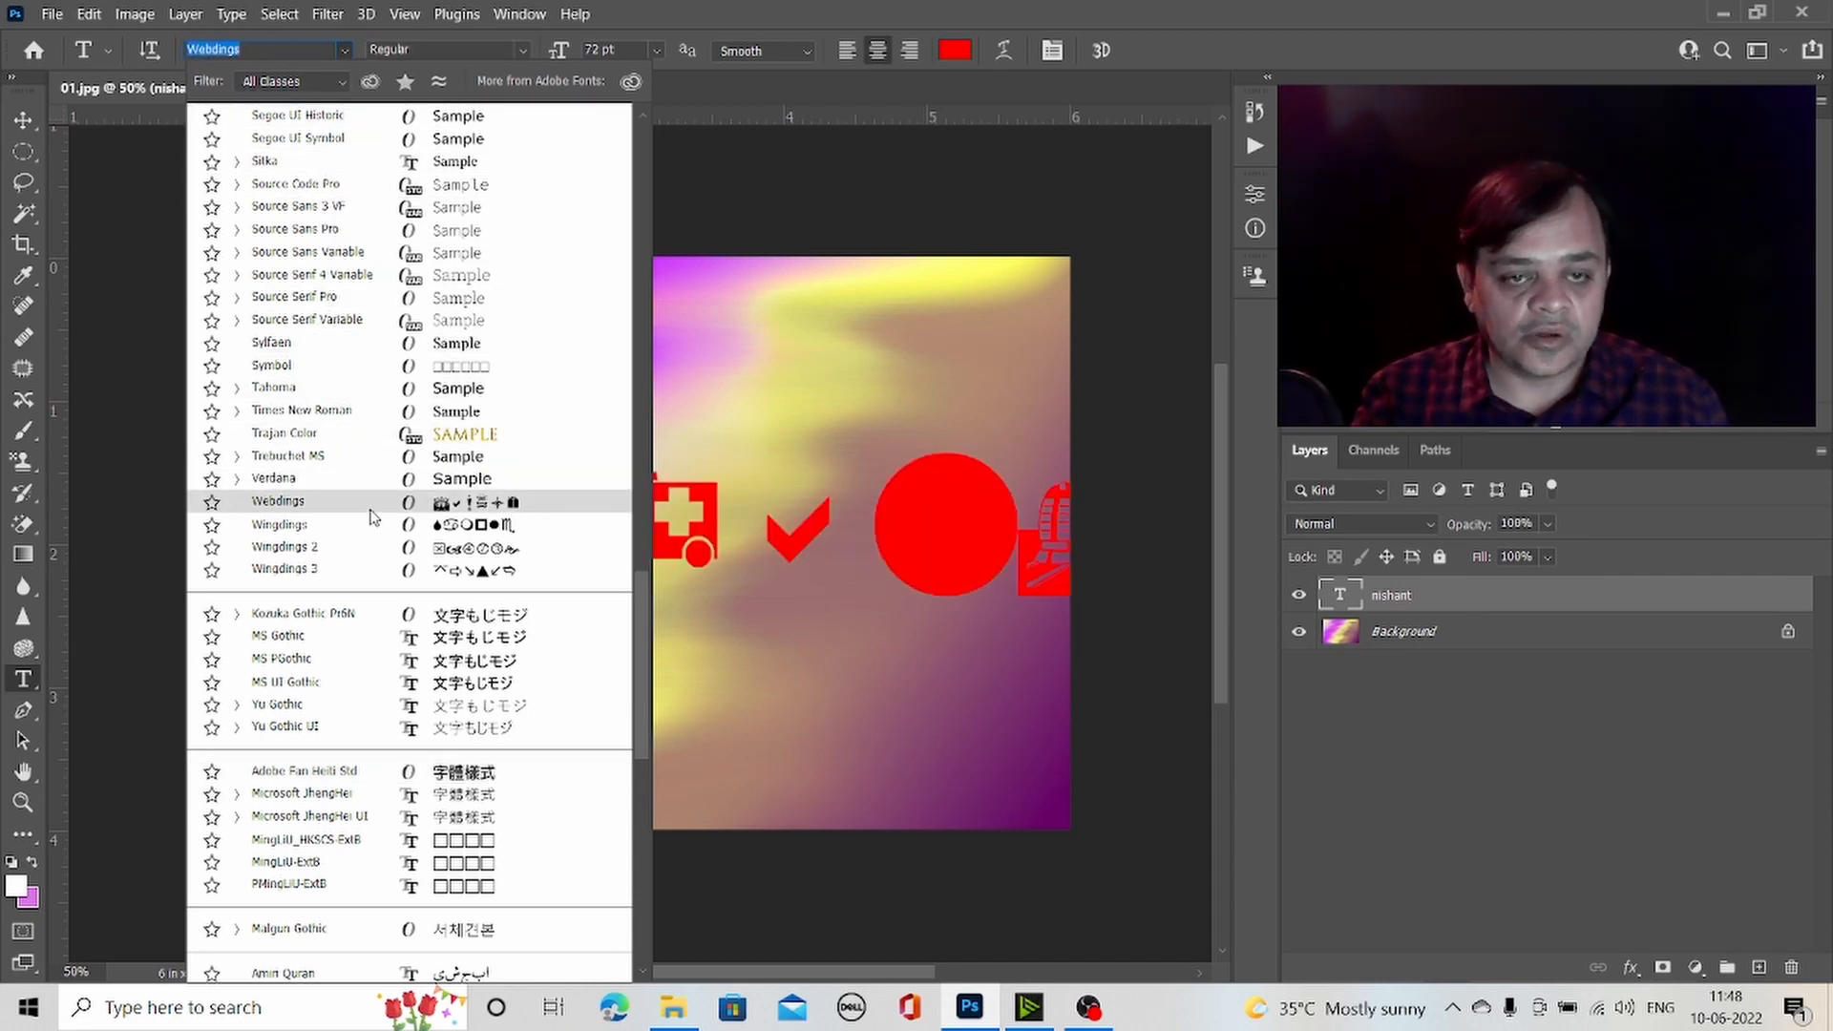
left_click(525, 47)
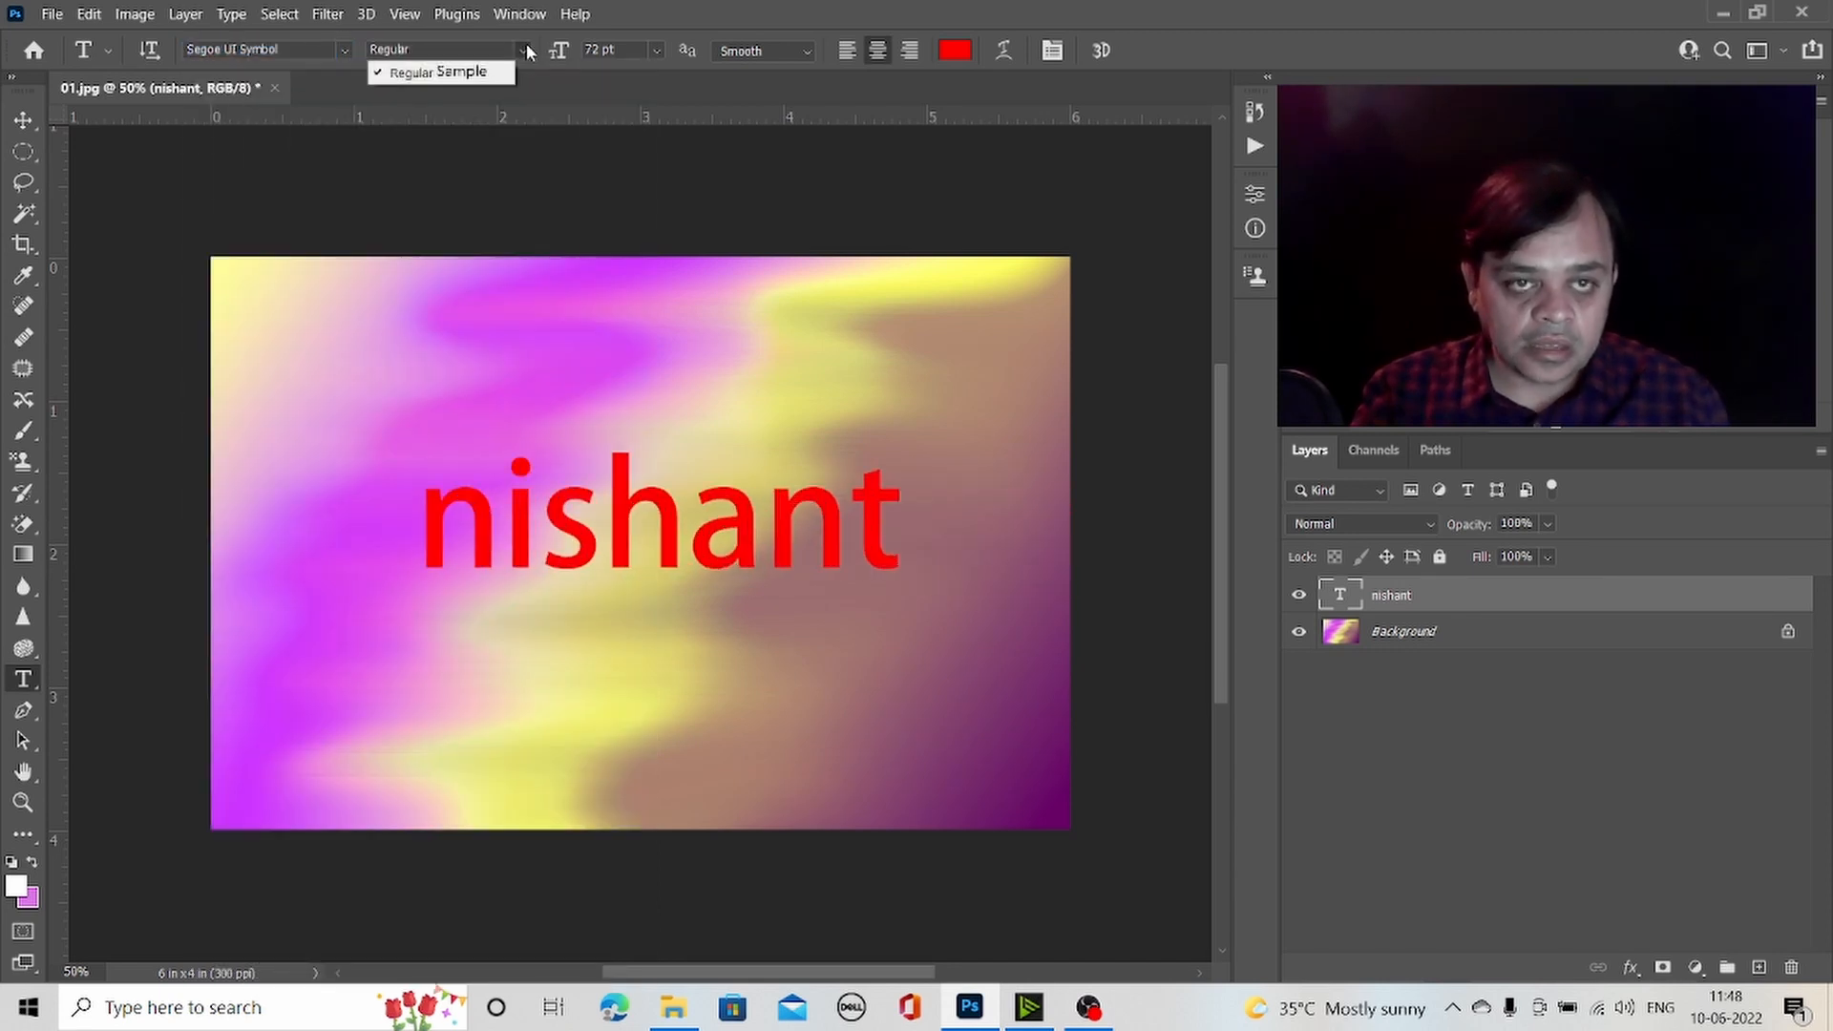
left_click(525, 47)
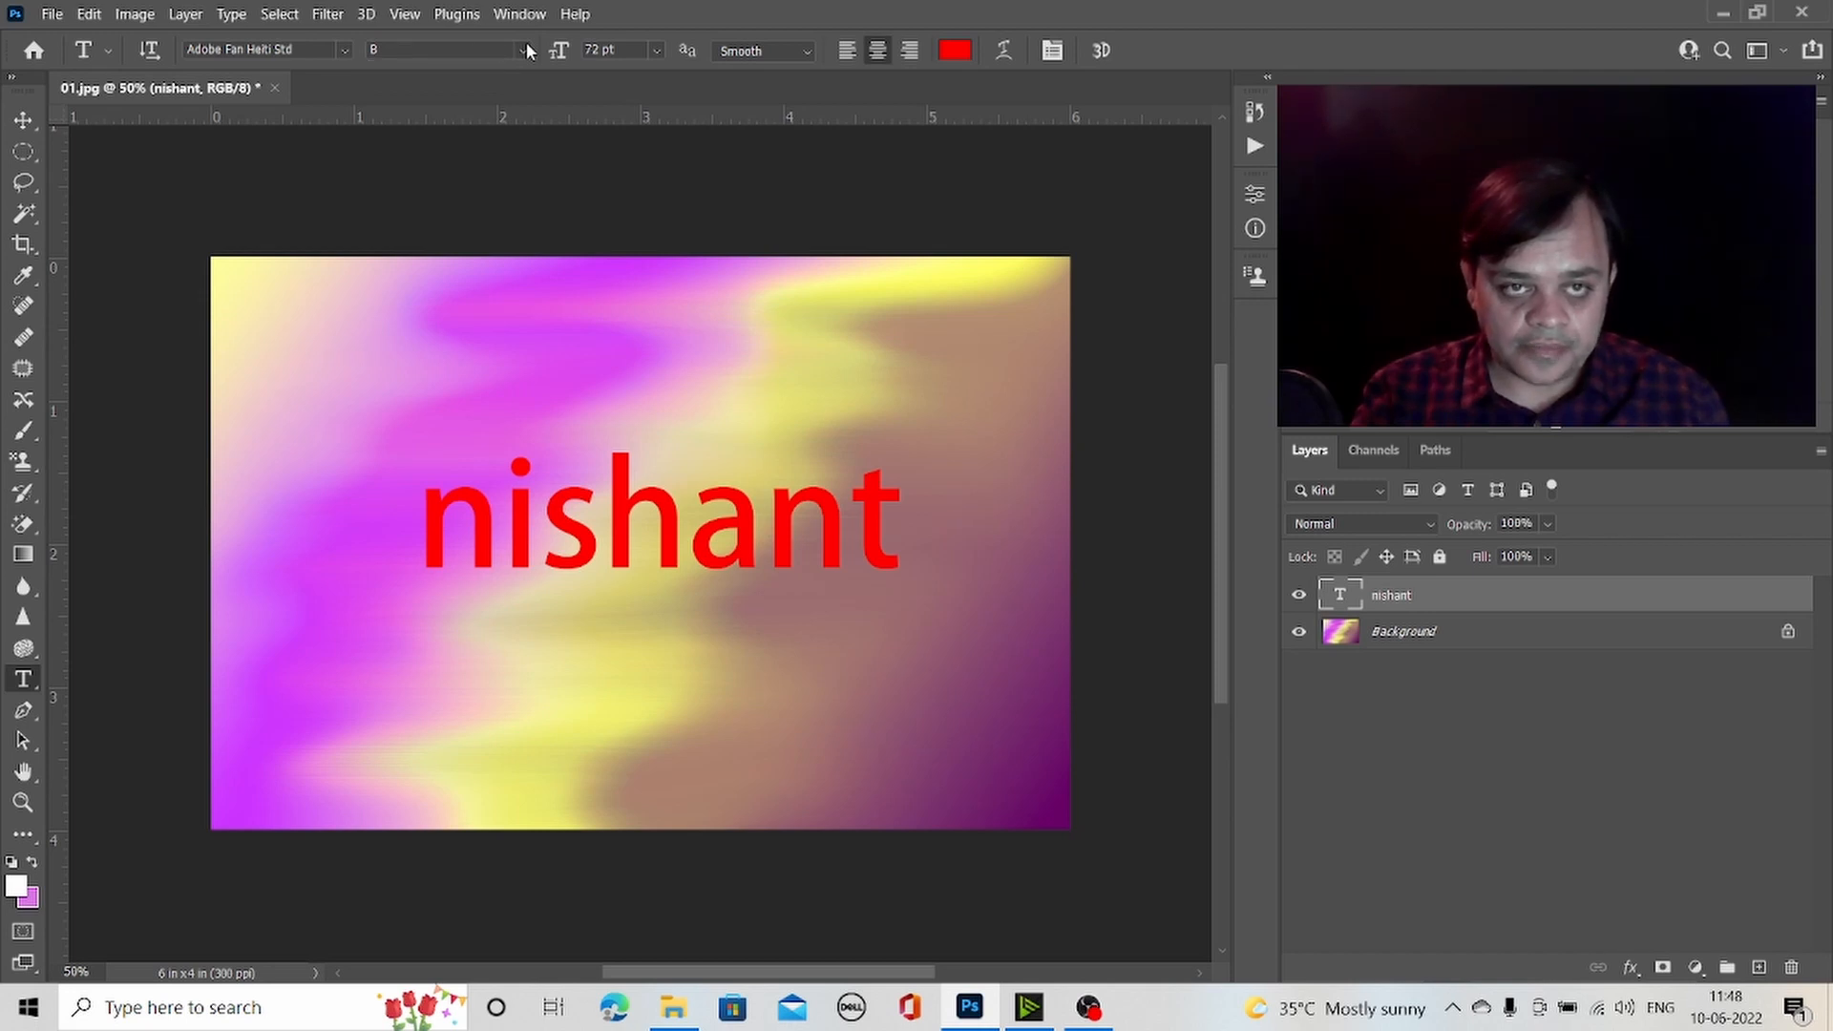
- Set the name text's font size to 200 pt, and undo the change
left_click(656, 50)
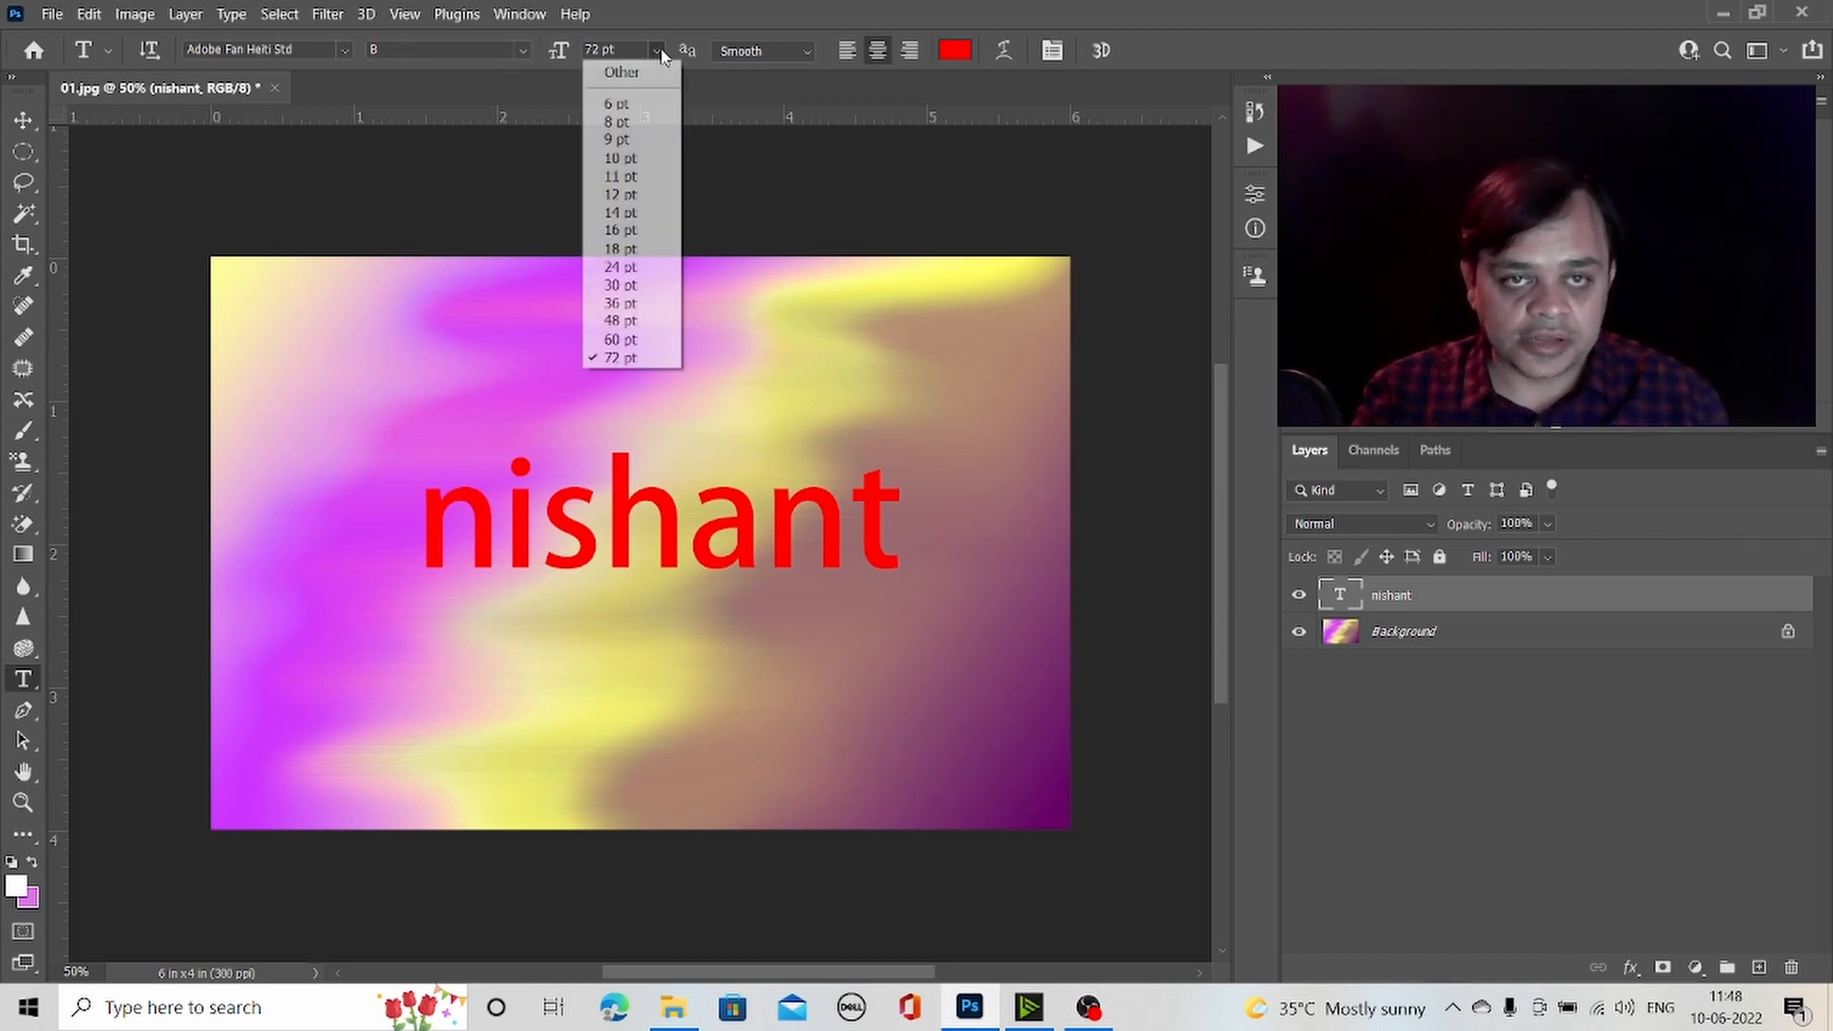
left_click(602, 53)
left_click_drag(601, 49, 551, 55)
type("200")
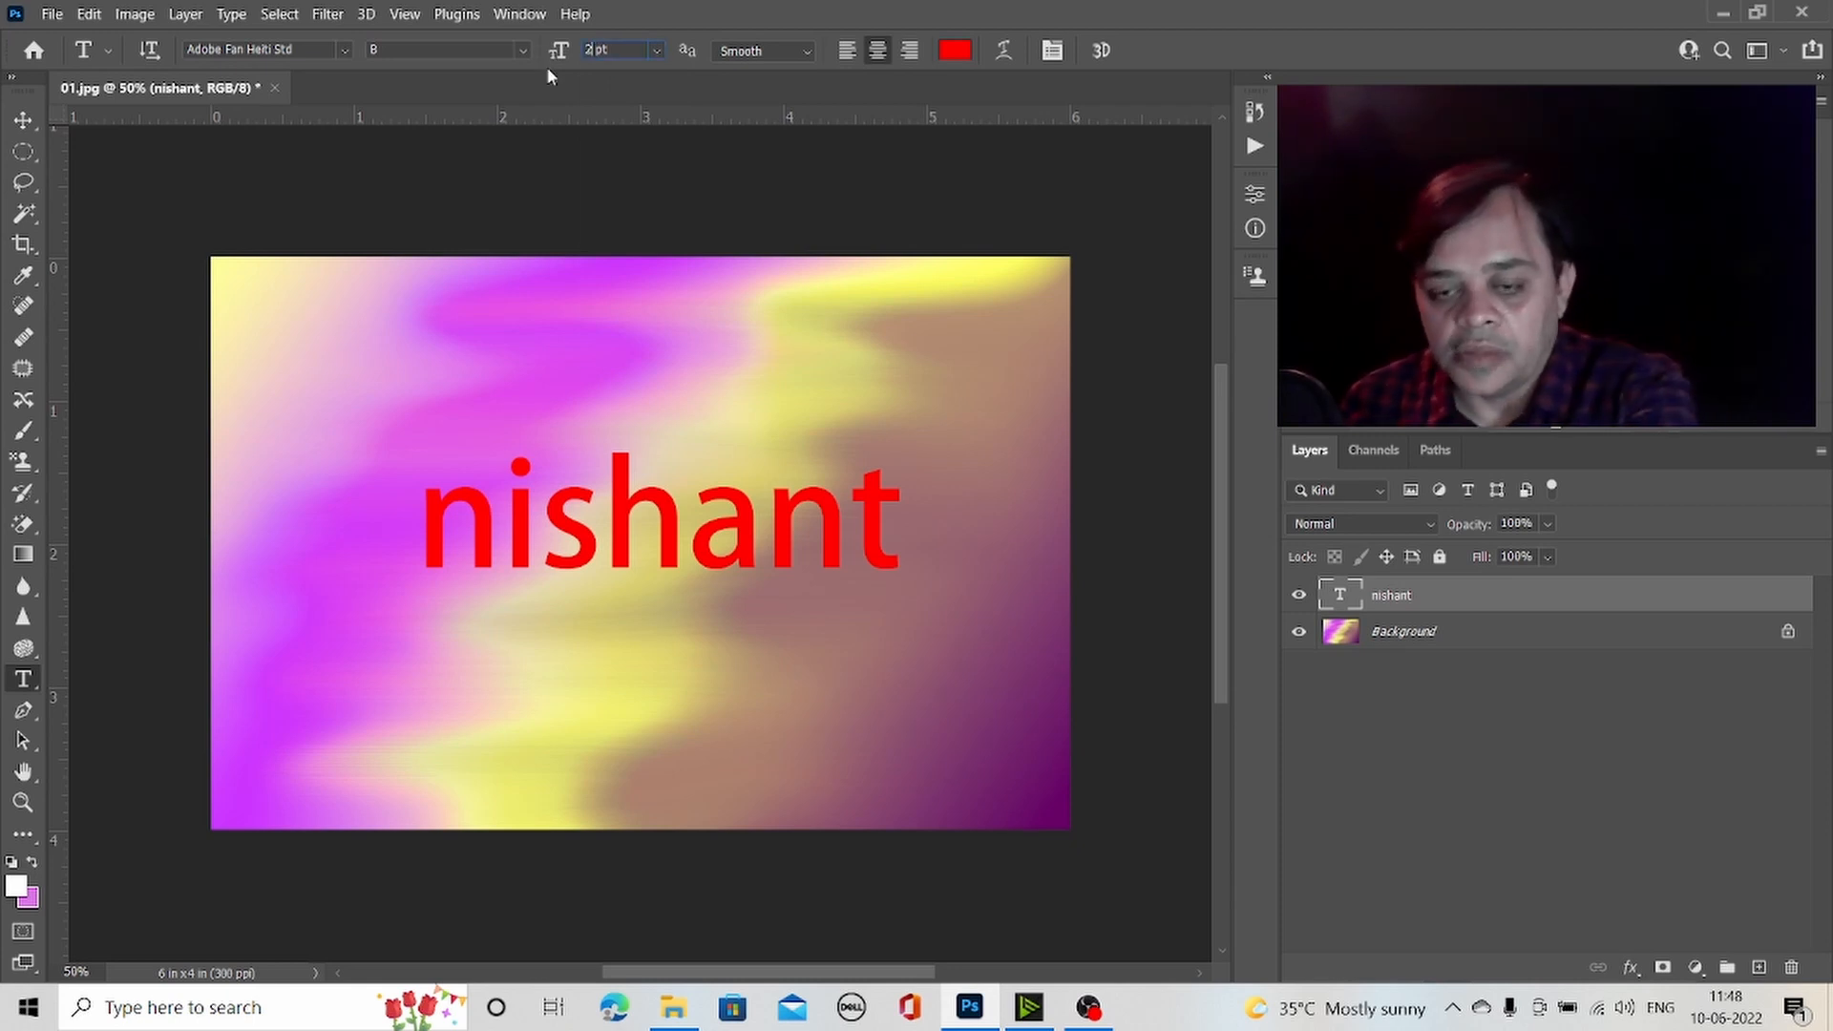
key("Return")
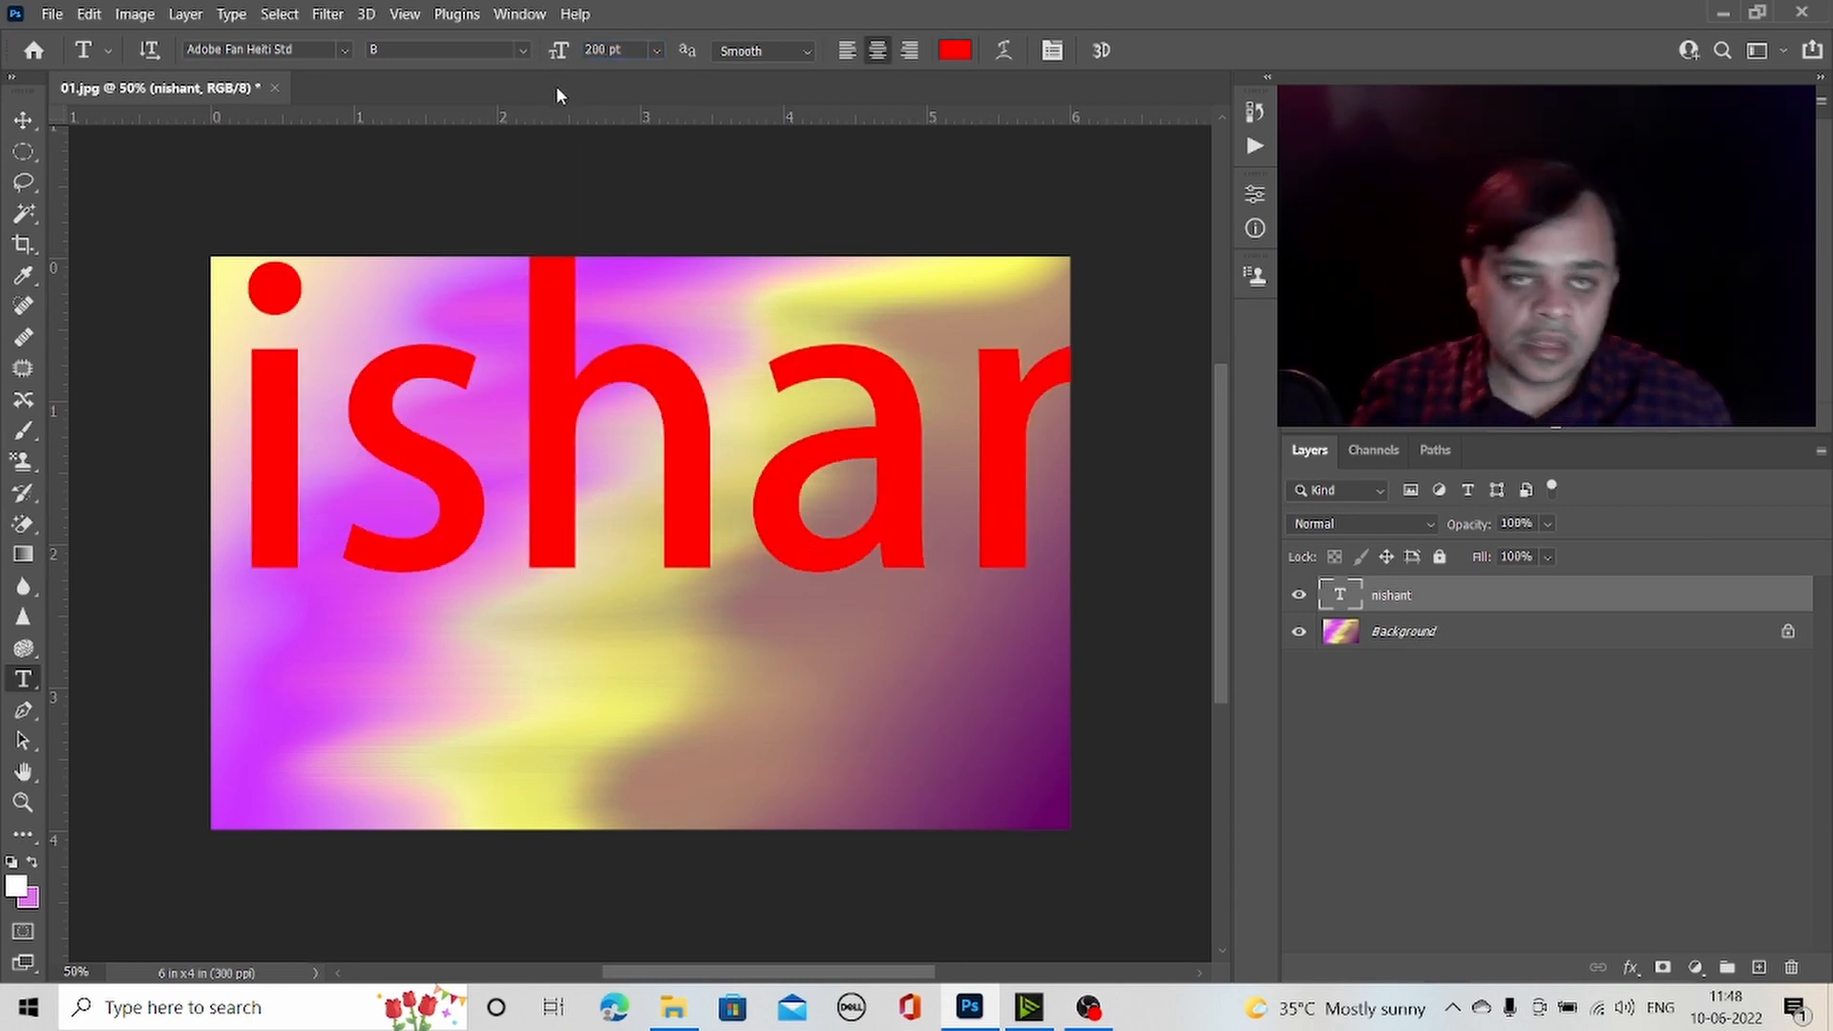
key("ctrl+z")
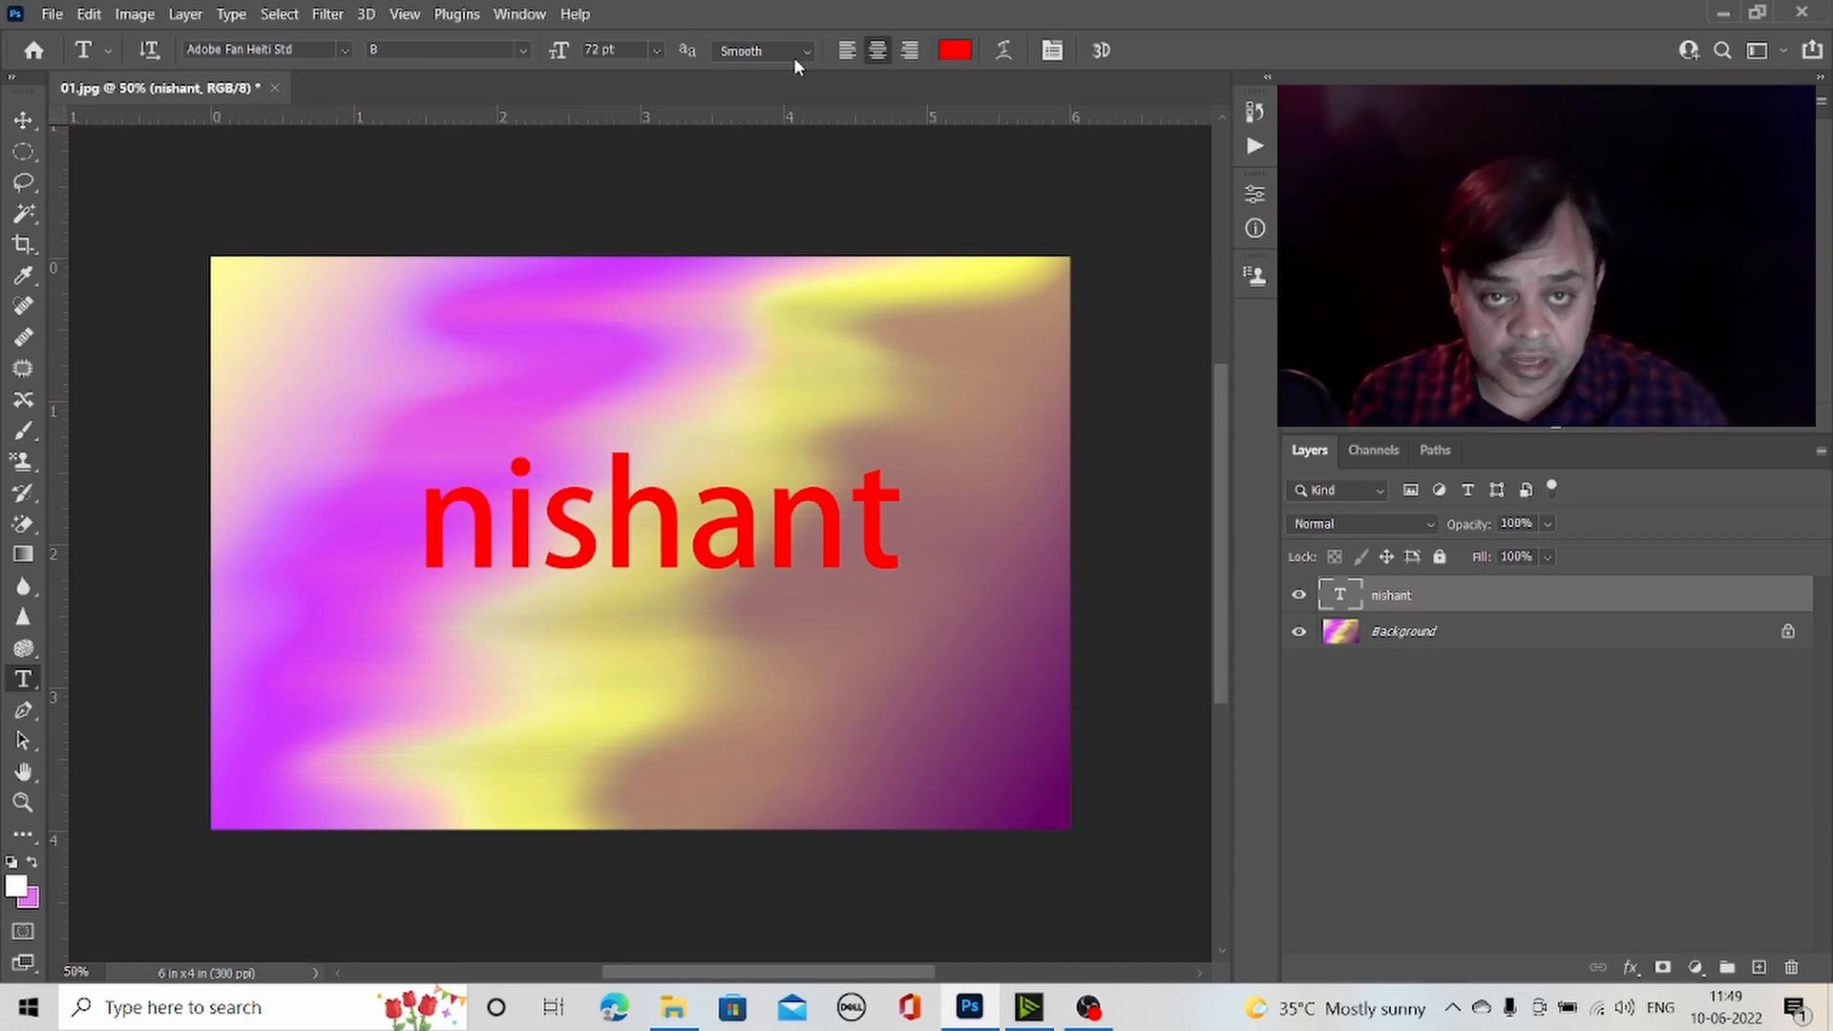
- Try left and centre alignment on the name text, set it to right alignment, and move it back to the middle of the canvas
left_click(858, 54)
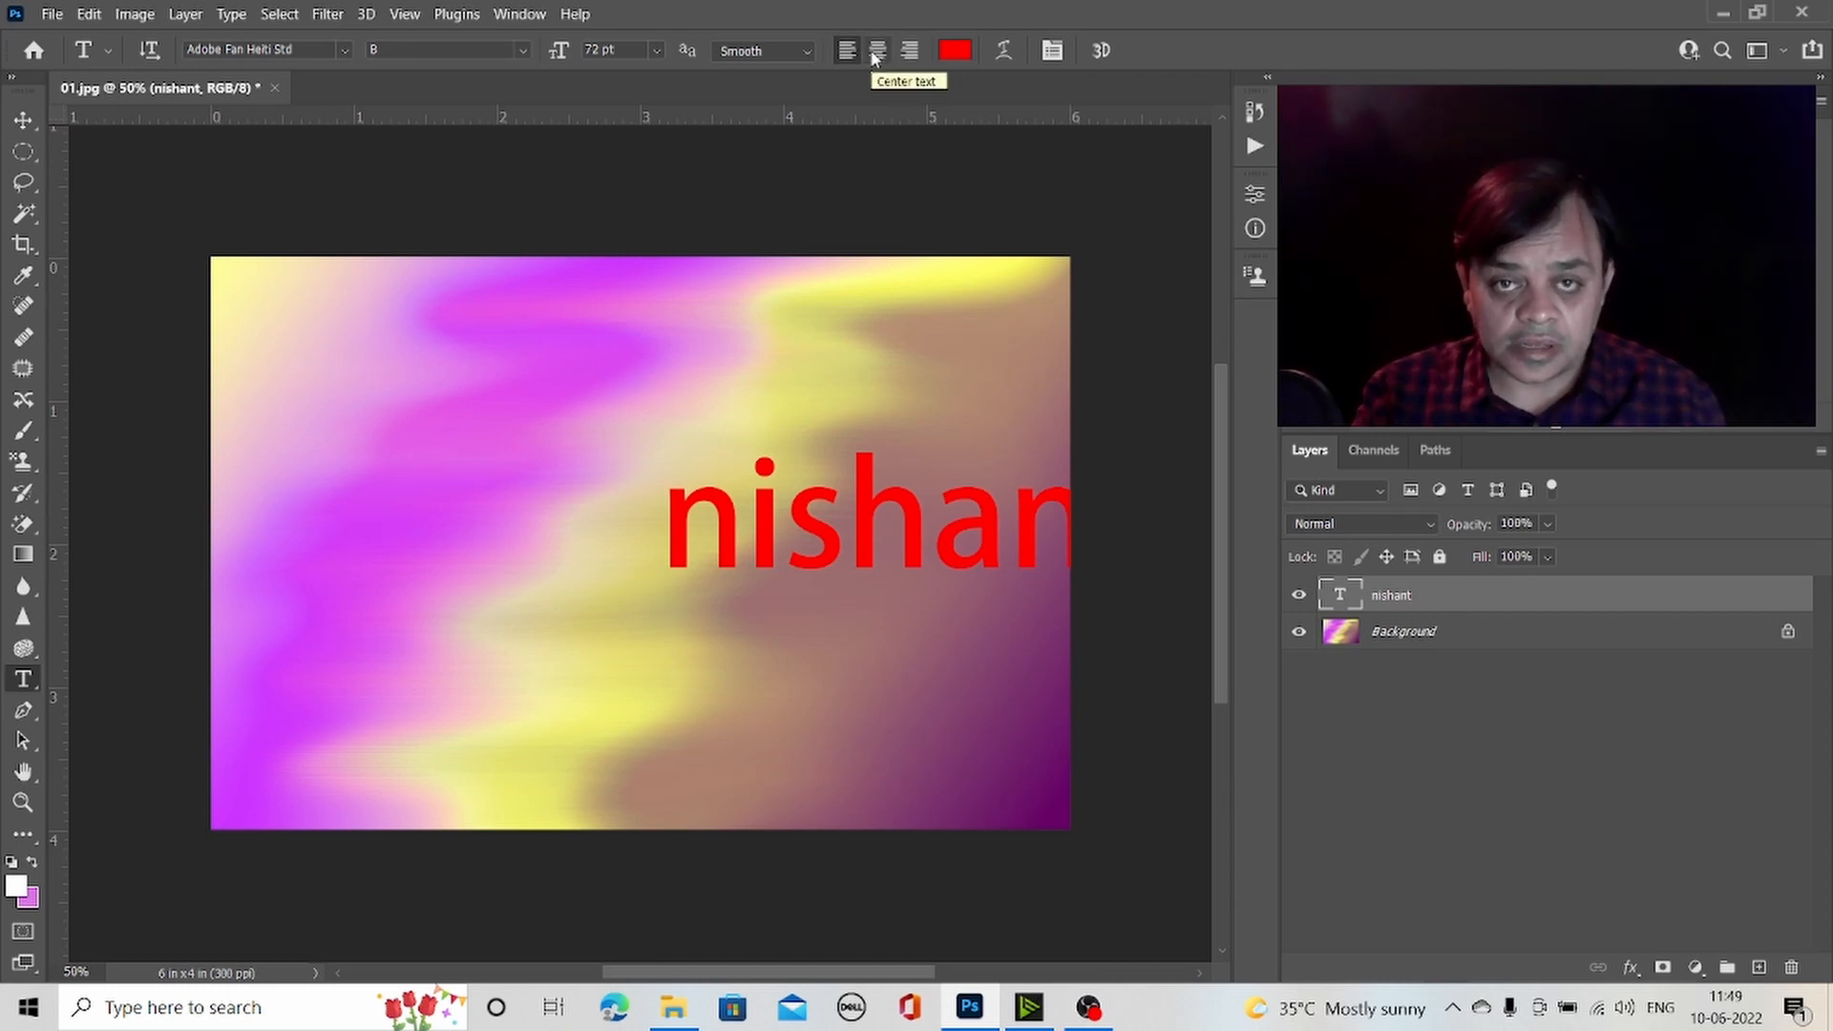
left_click(875, 55)
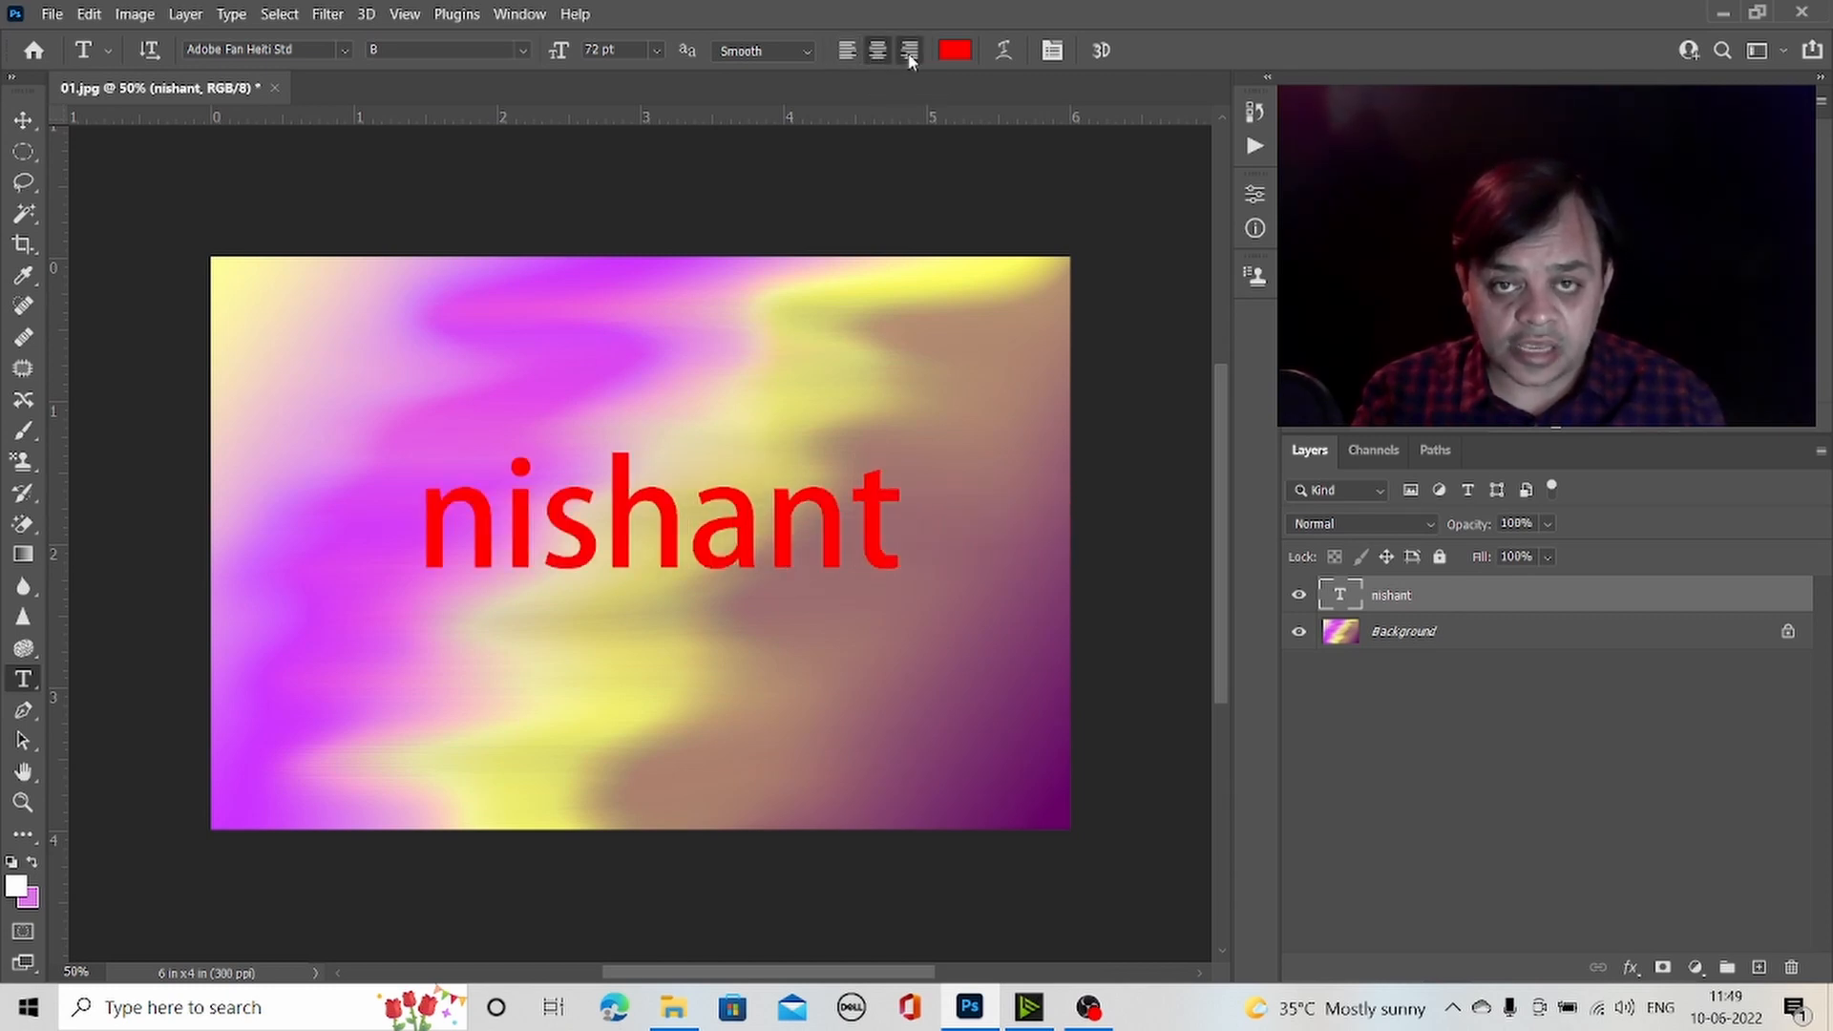
left_click(908, 52)
left_click(846, 51)
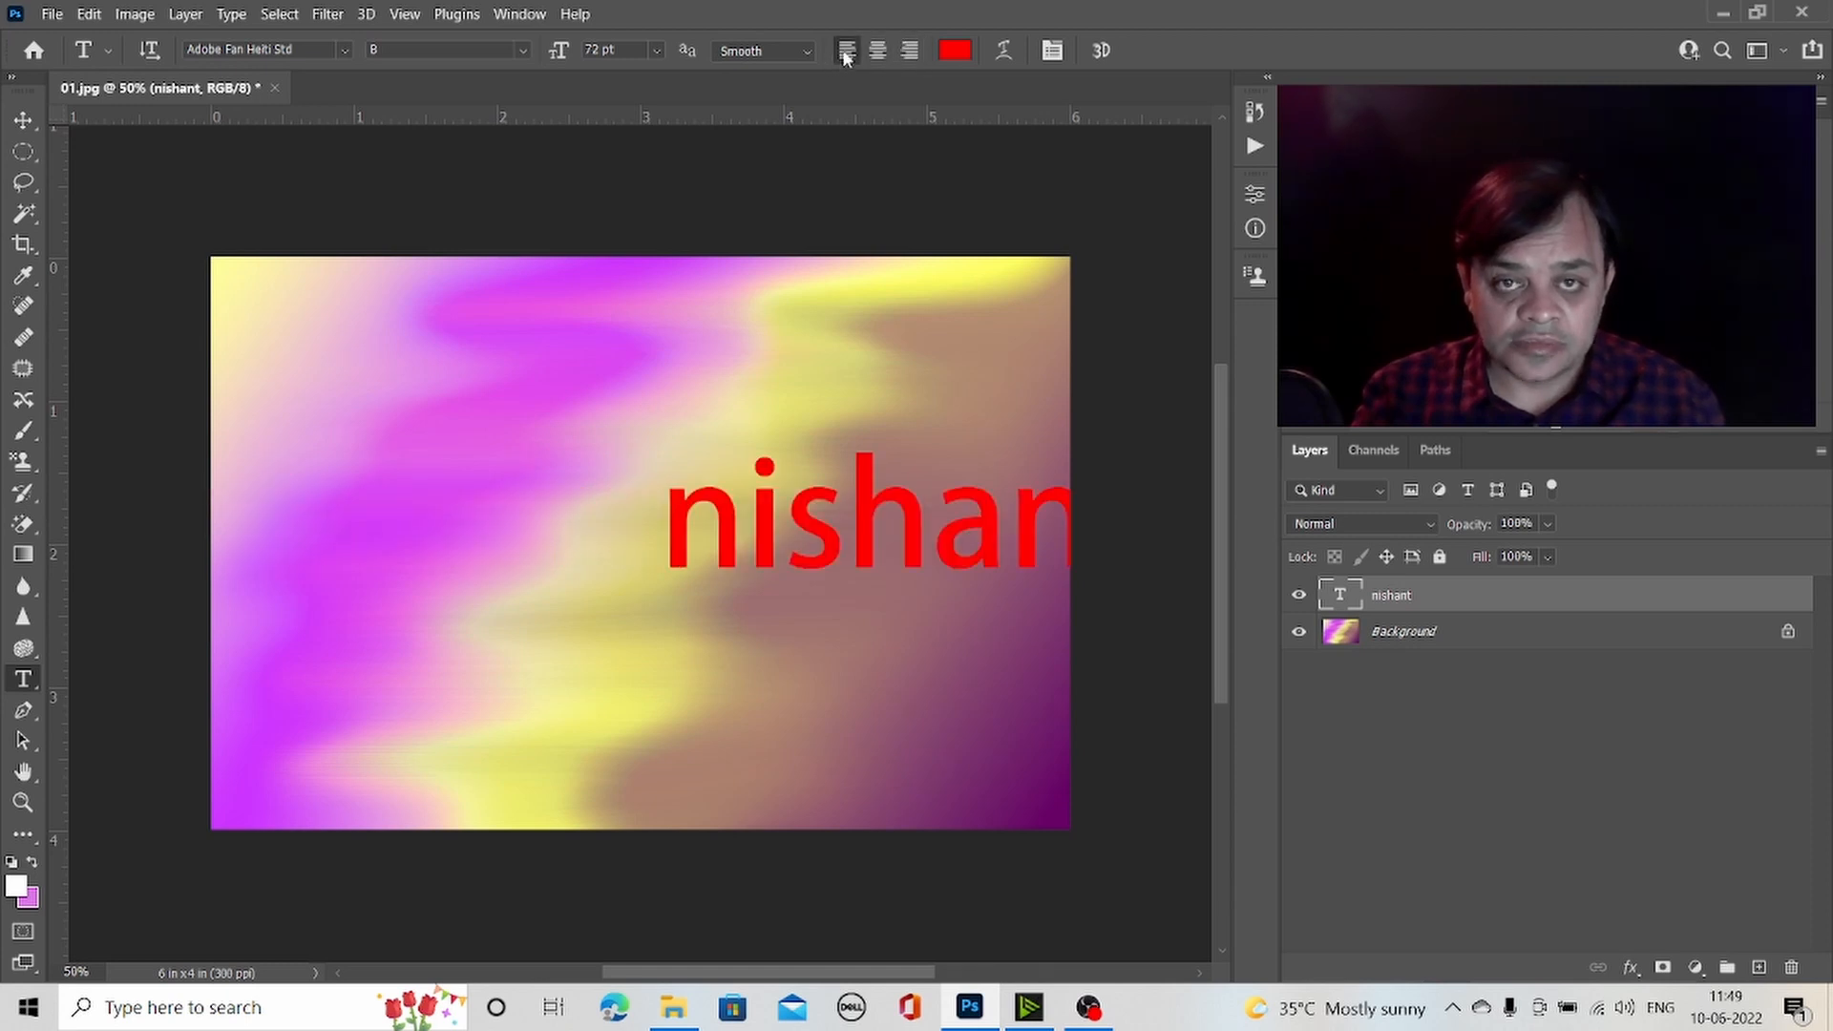
left_click(910, 52)
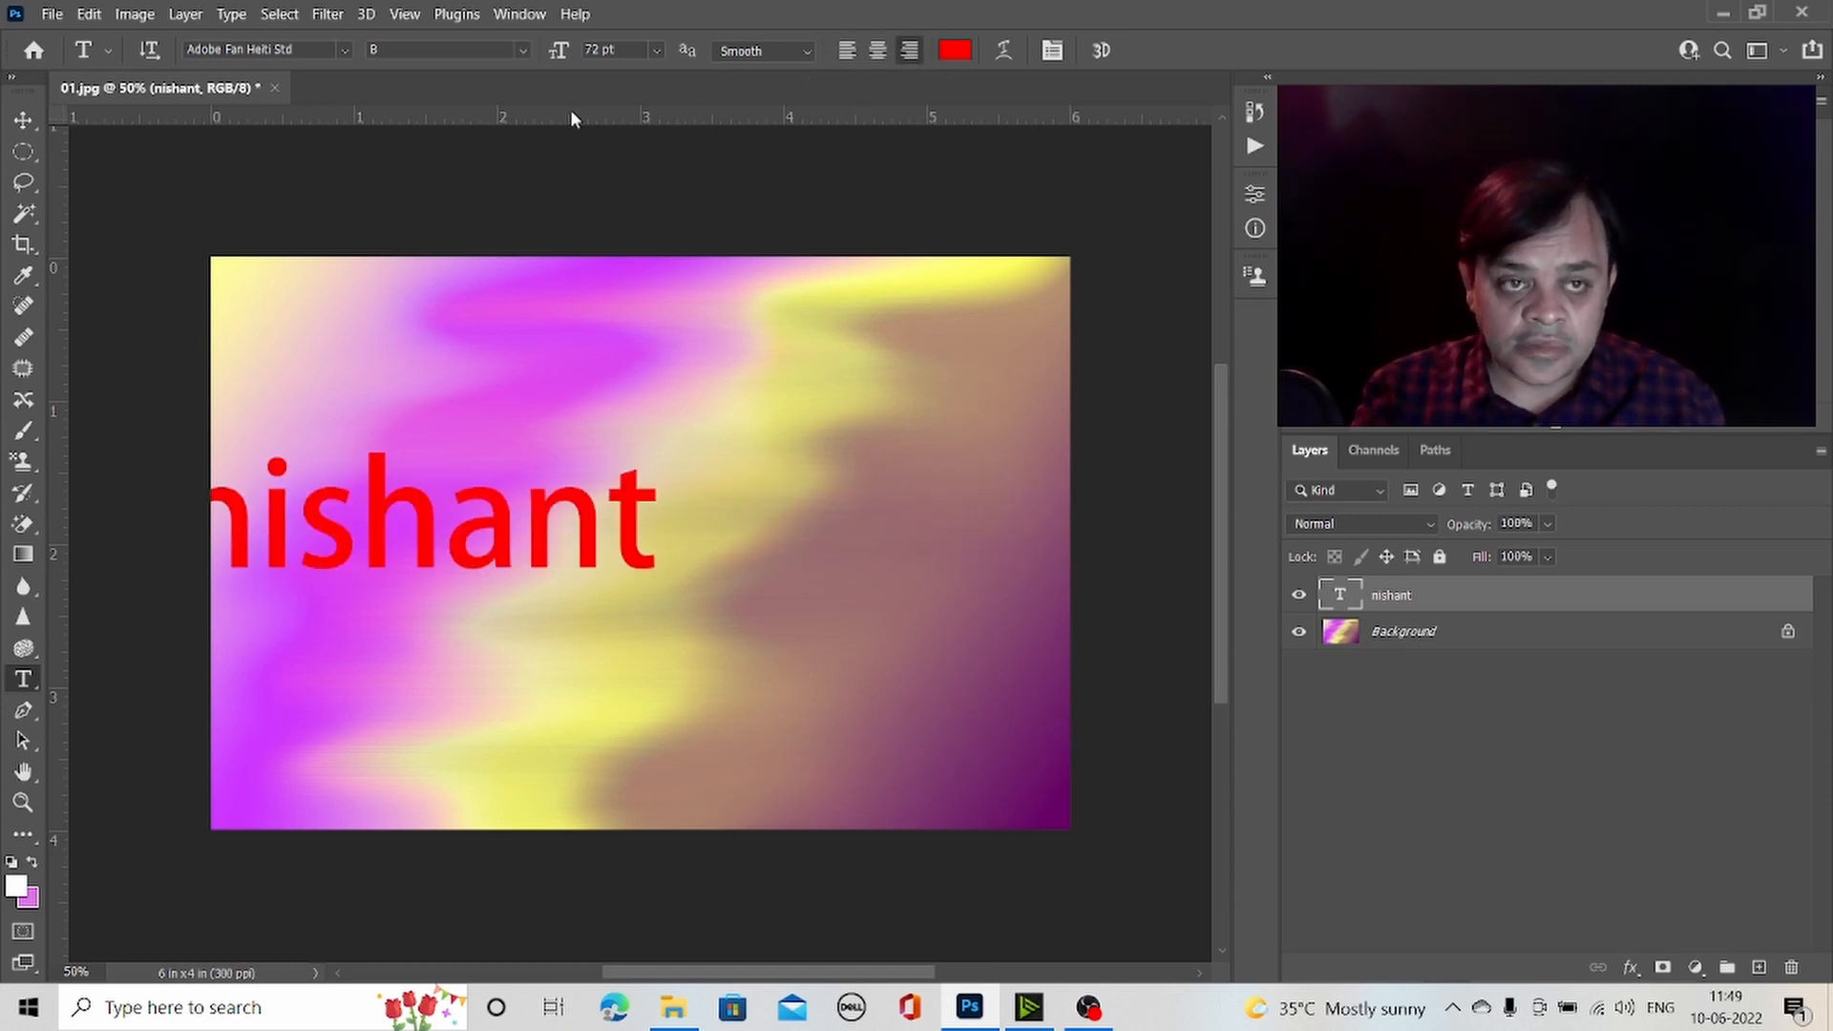
key("v")
left_click_drag(379, 491, 587, 497)
- Open Warp Text for the name layer and apply the Arc, Arc Lower and Arc Upper styles in turn
left_click(23, 679)
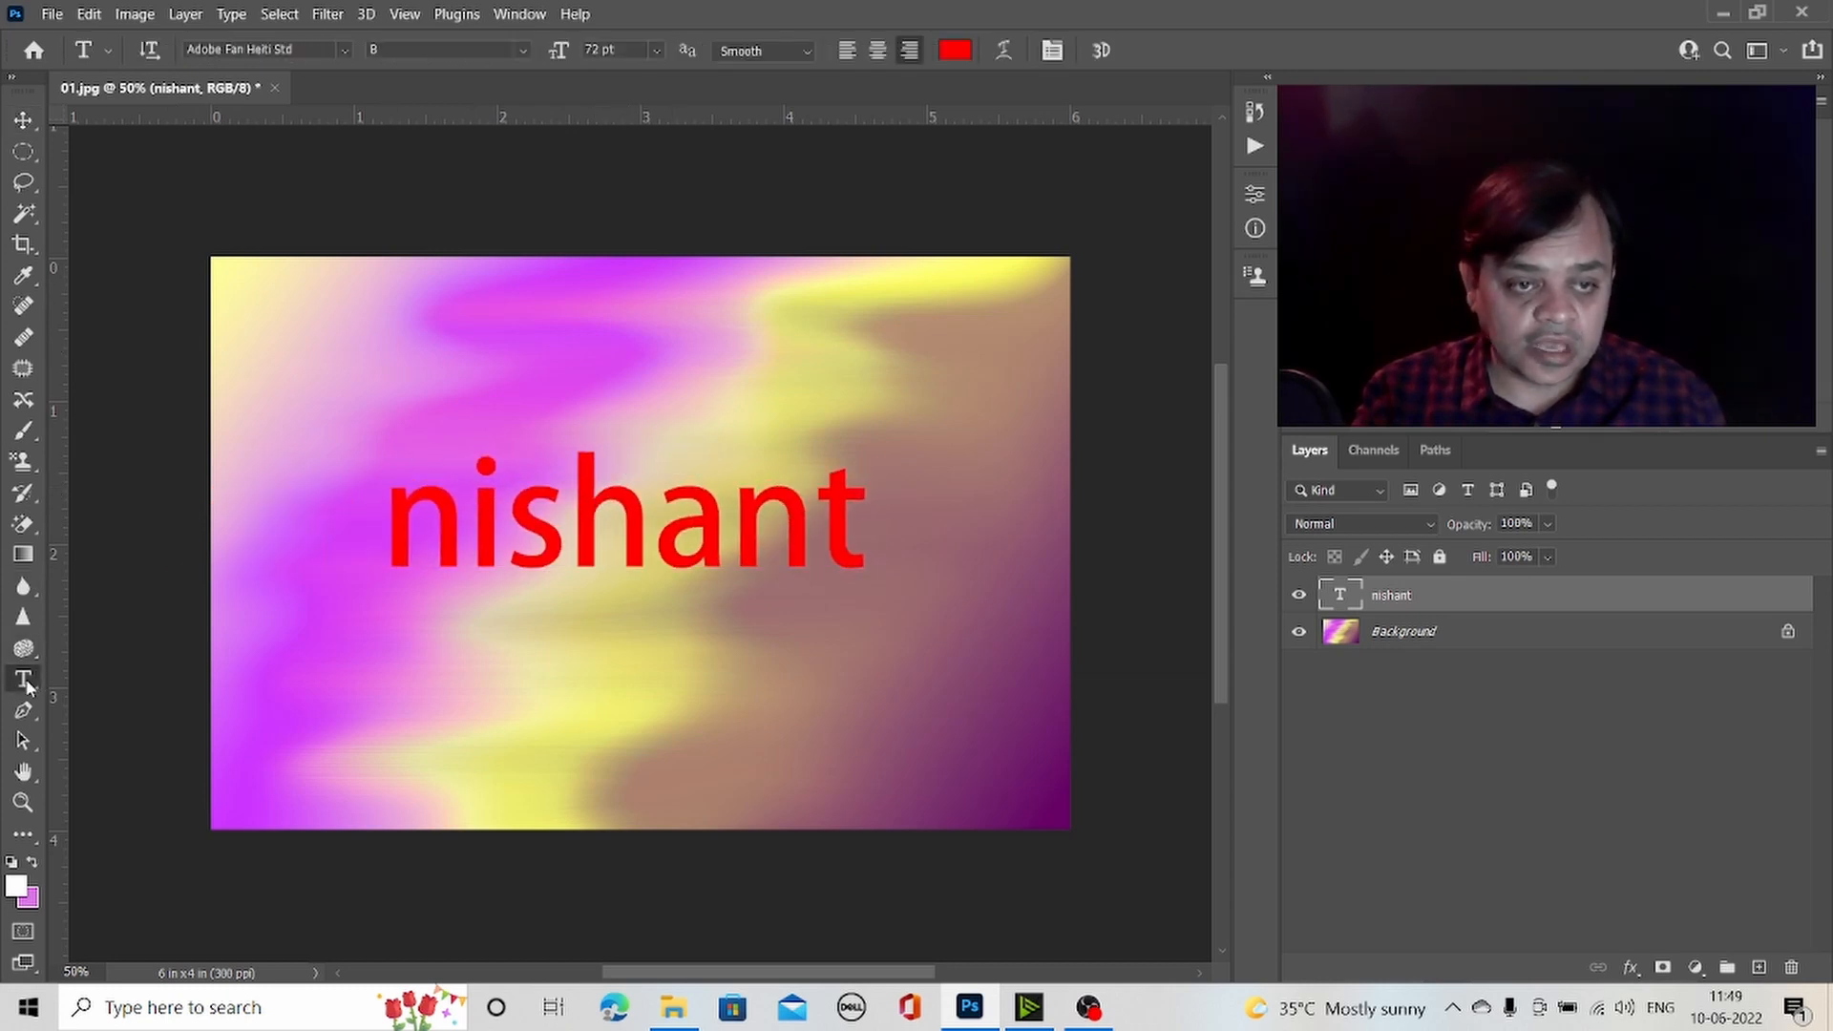
left_click(1004, 52)
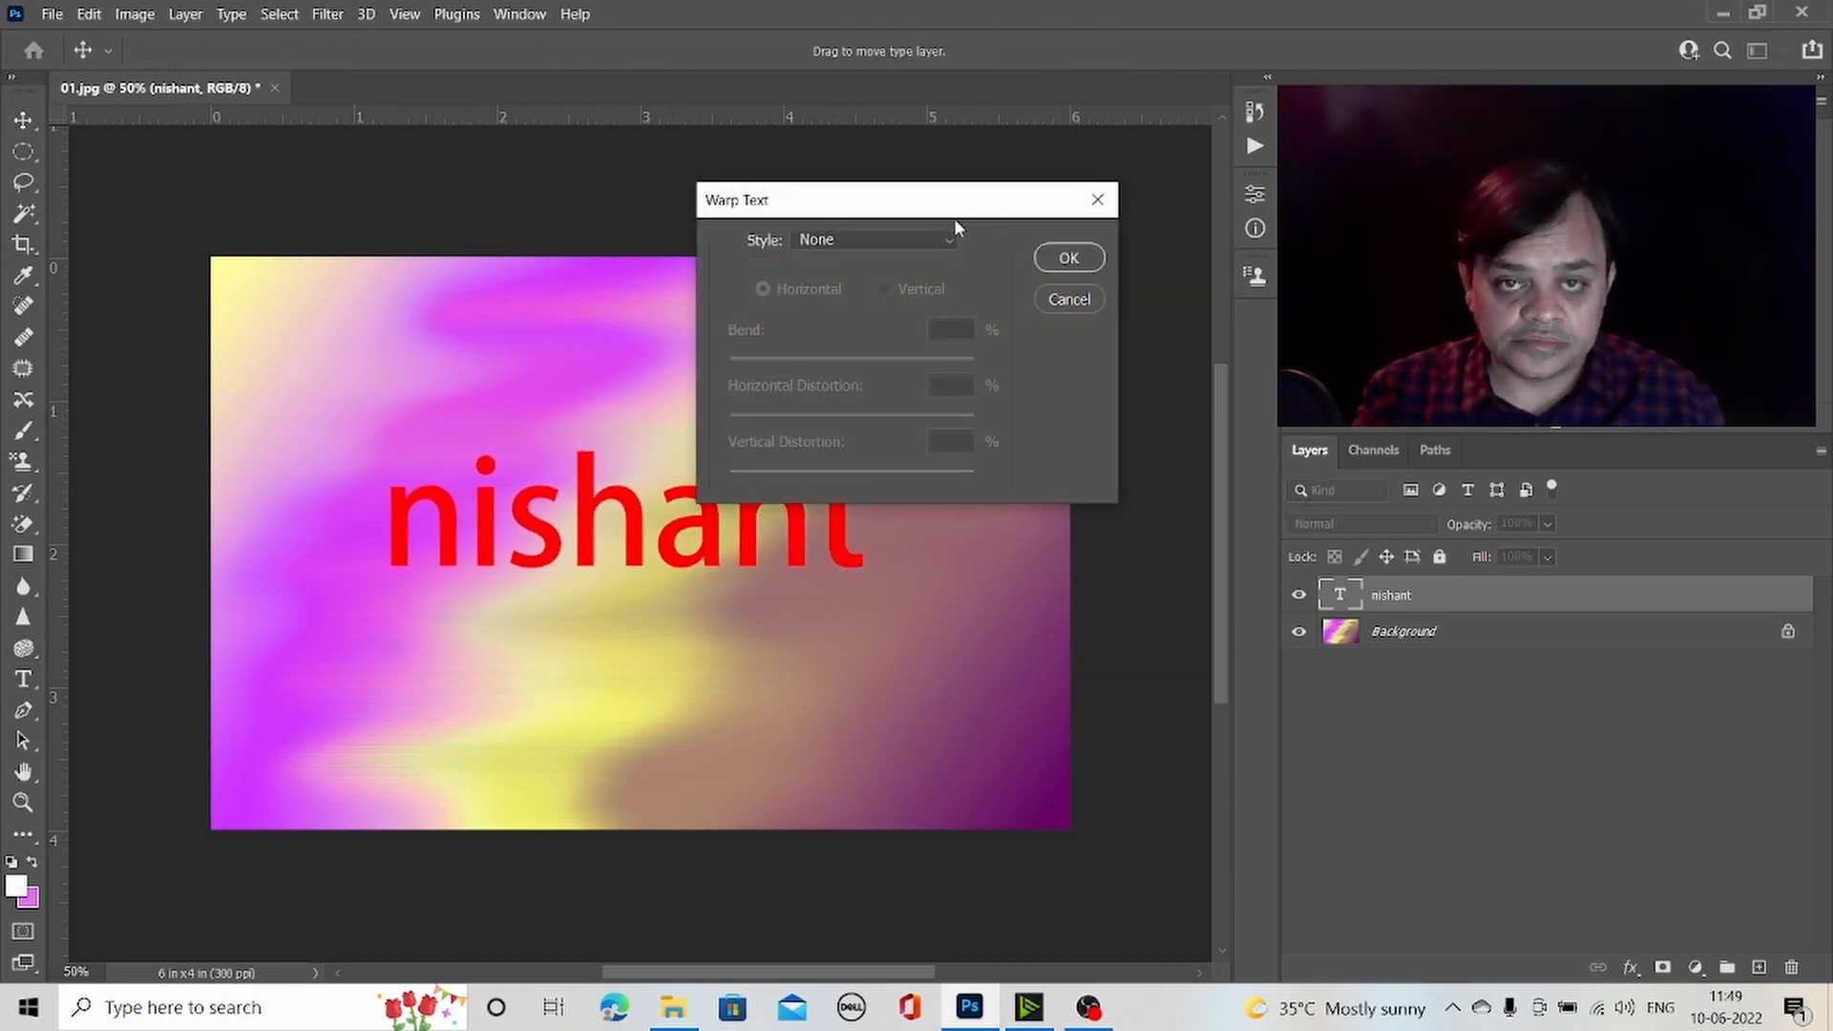
left_click_drag(954, 205, 1295, 125)
left_click(1241, 152)
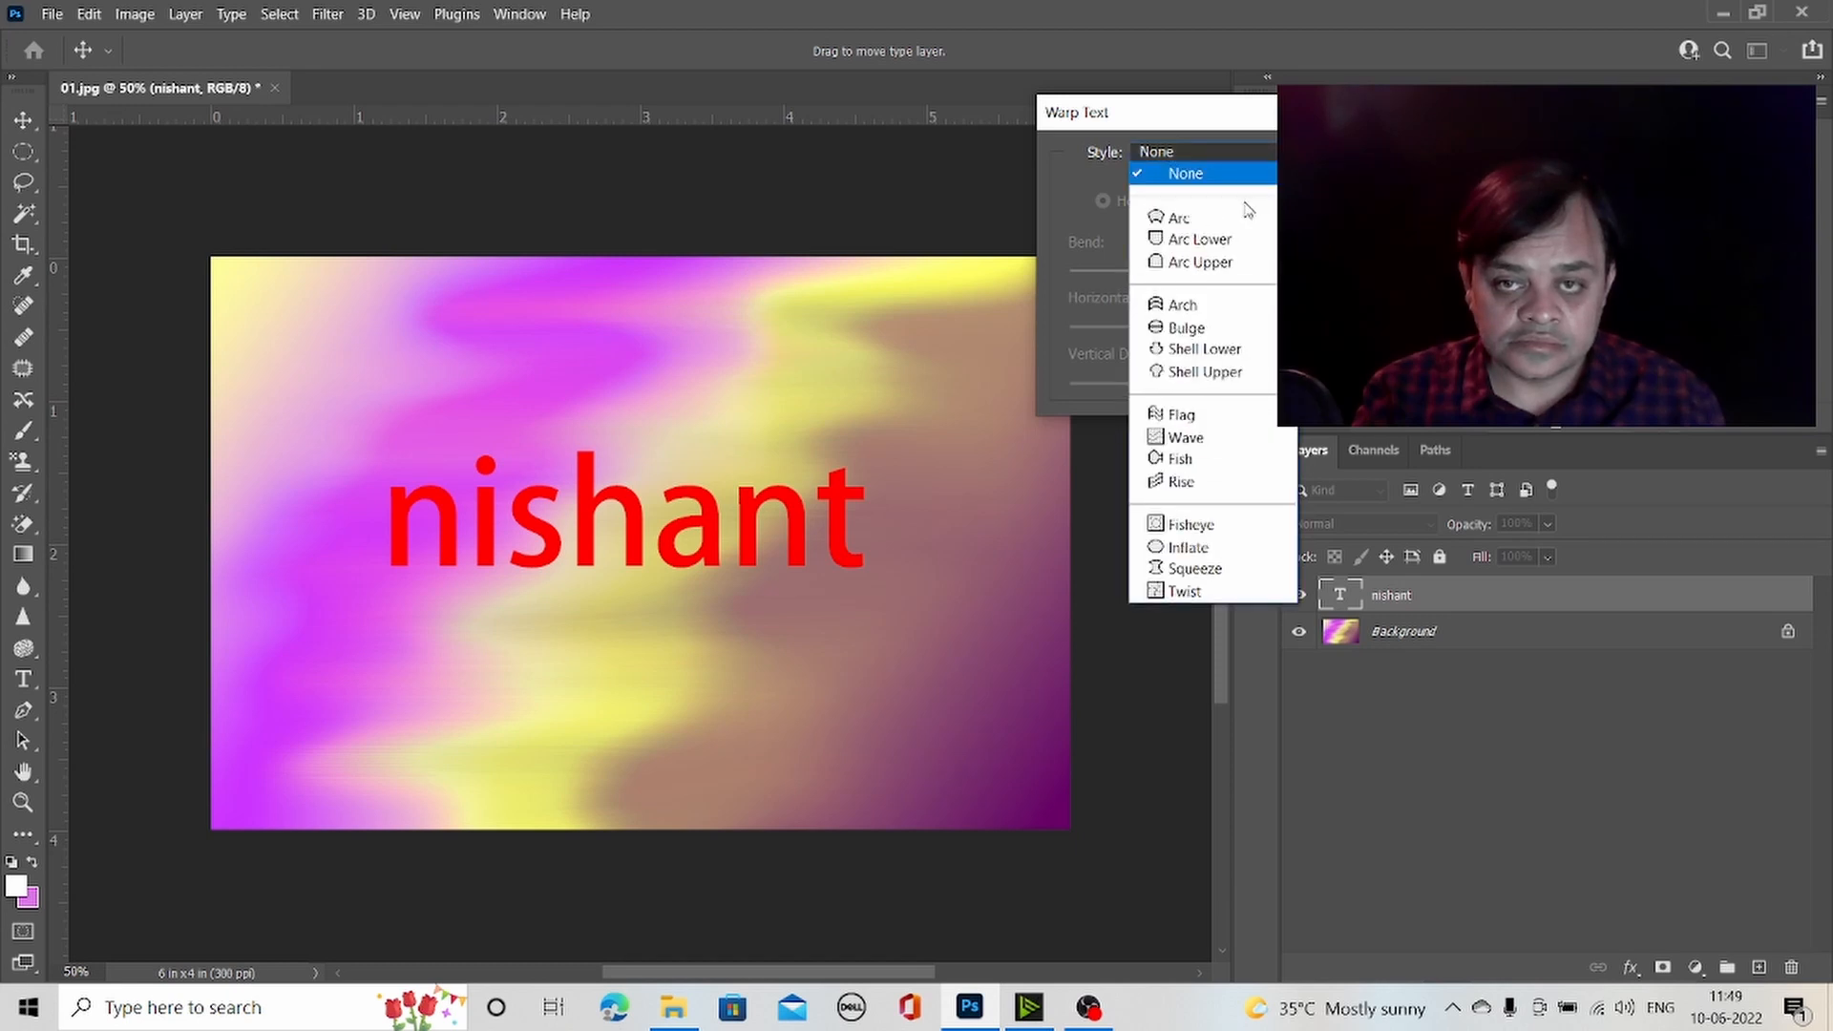
left_click(1241, 217)
left_click(1251, 152)
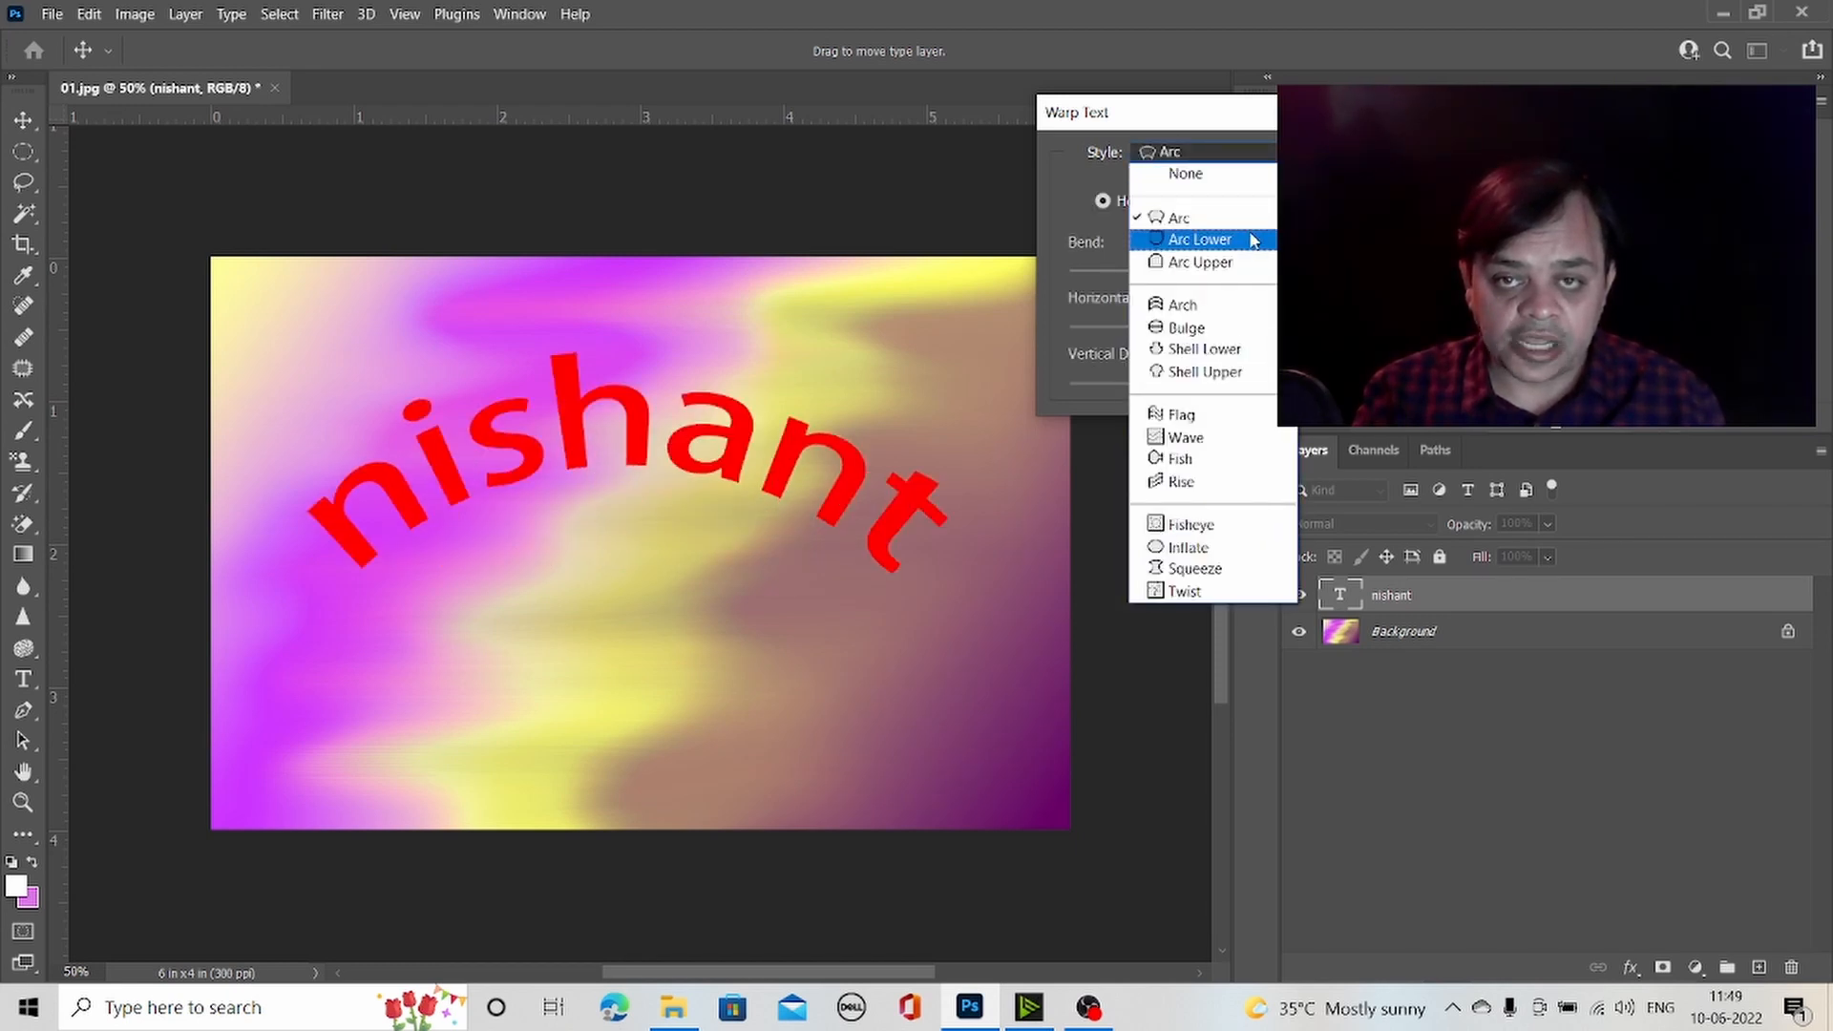
left_click(1254, 241)
left_click(1241, 151)
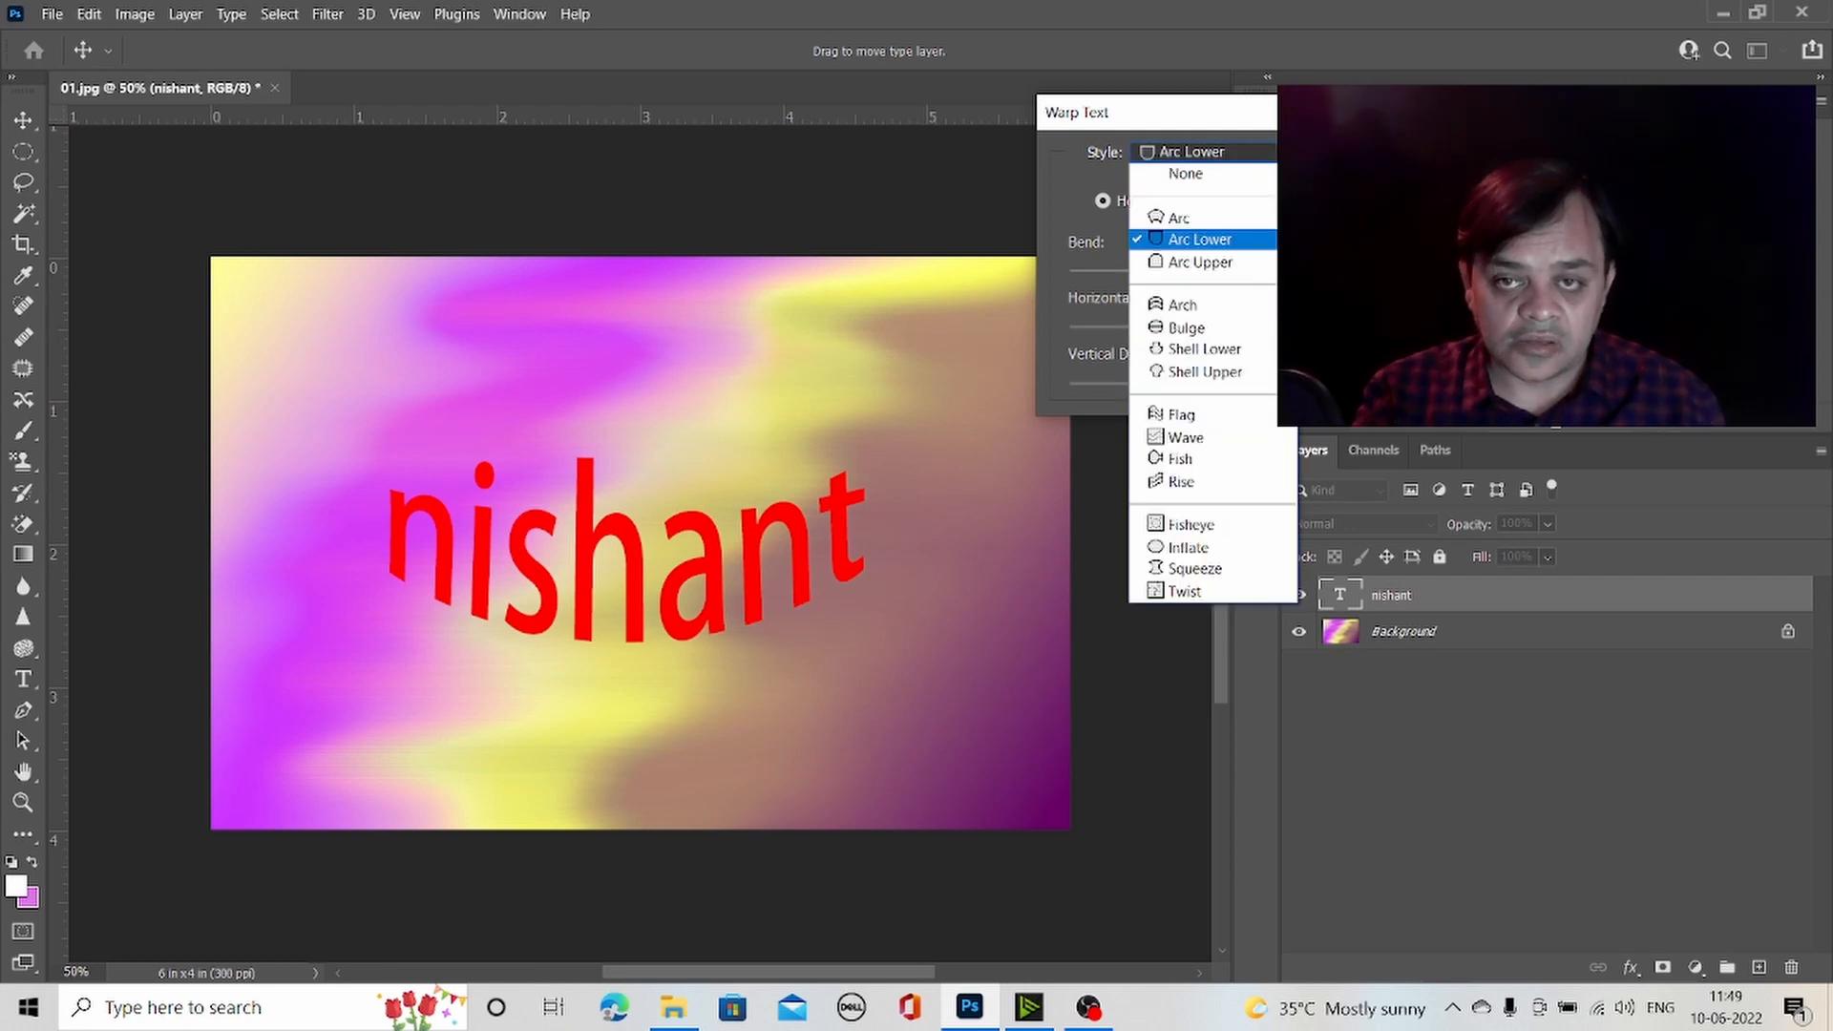
left_click(1242, 262)
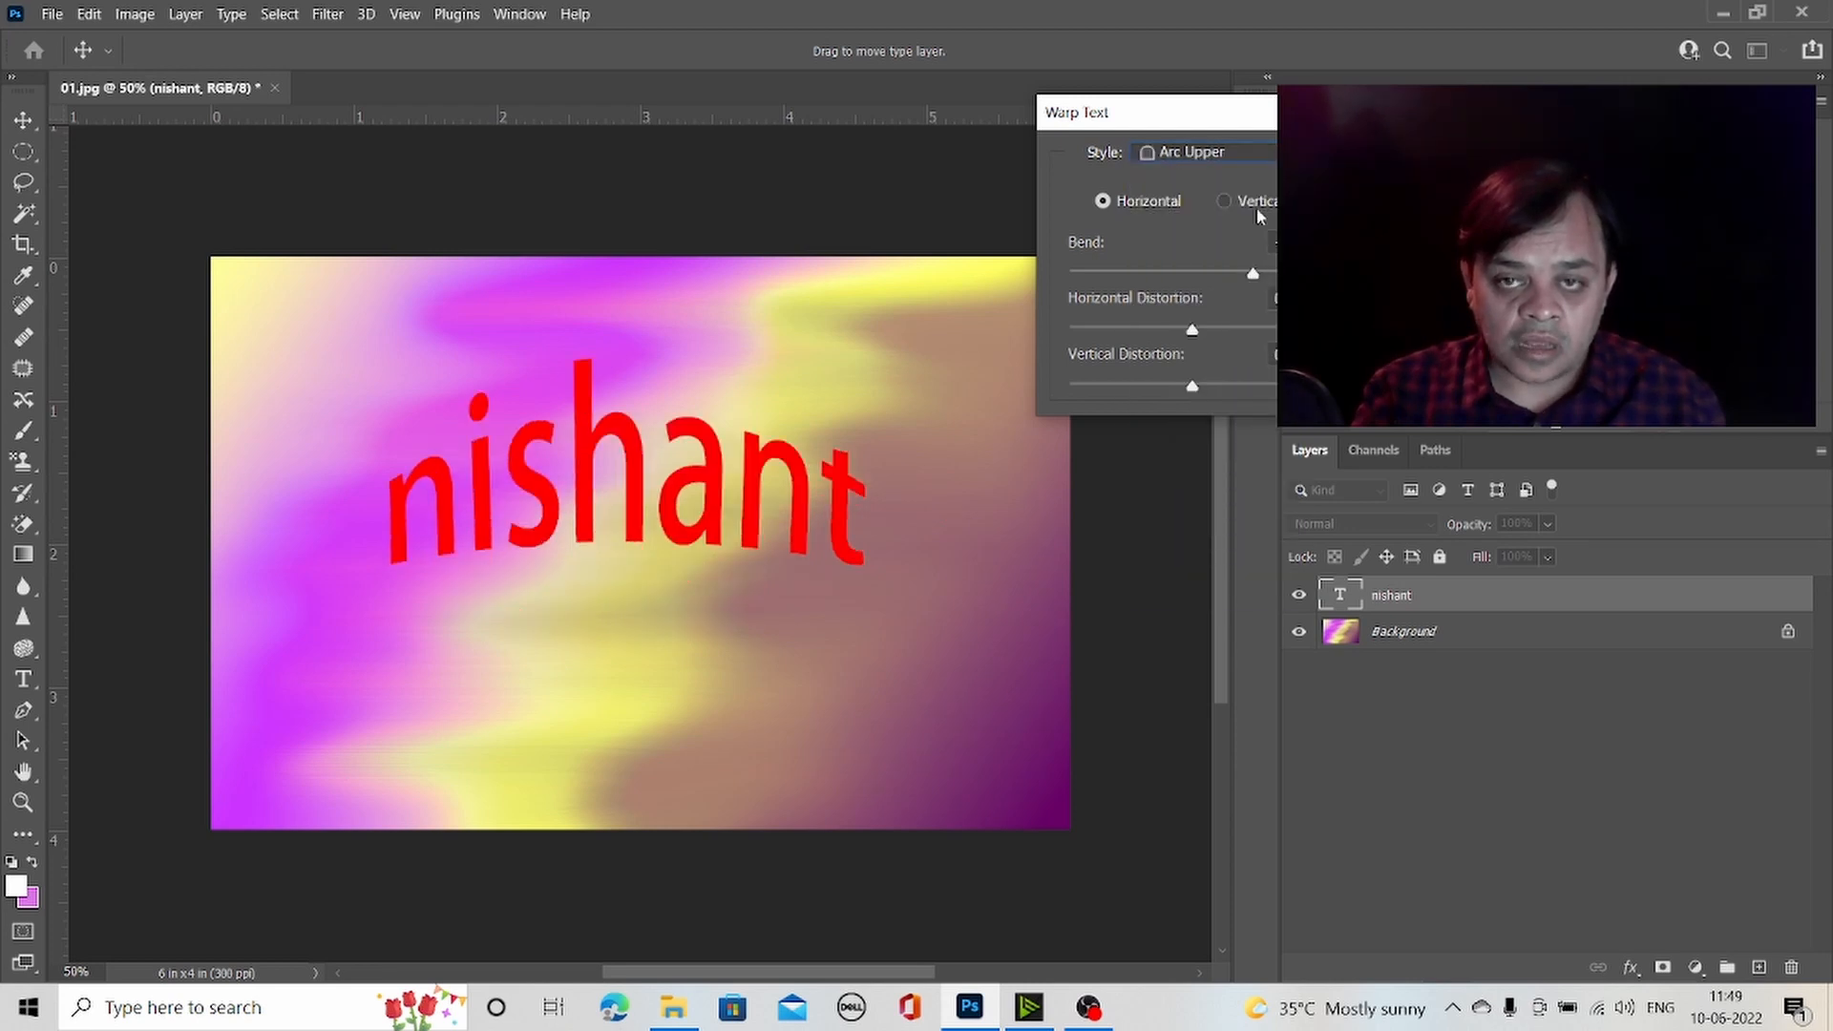
- Preview the Arch, Bulge, Shell Lower and Shell Upper warp styles on the name text
left_click(1242, 151)
left_click(1241, 300)
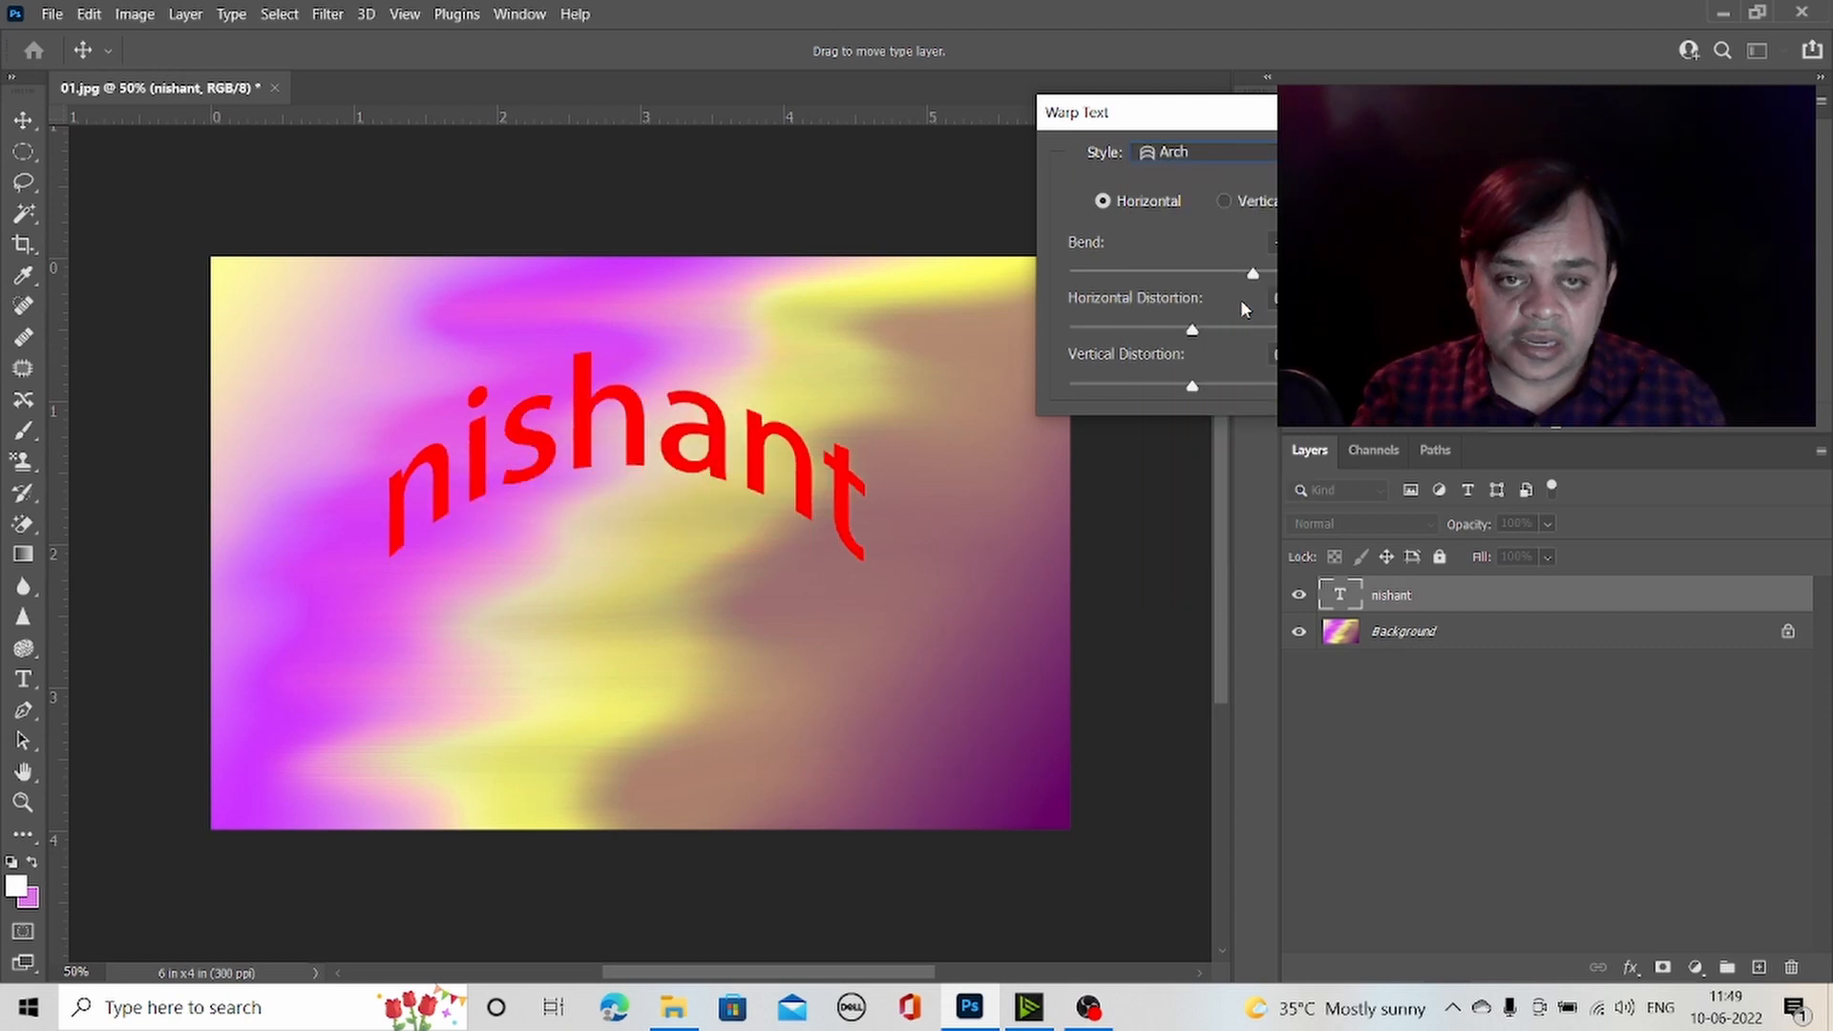
left_click(1274, 165)
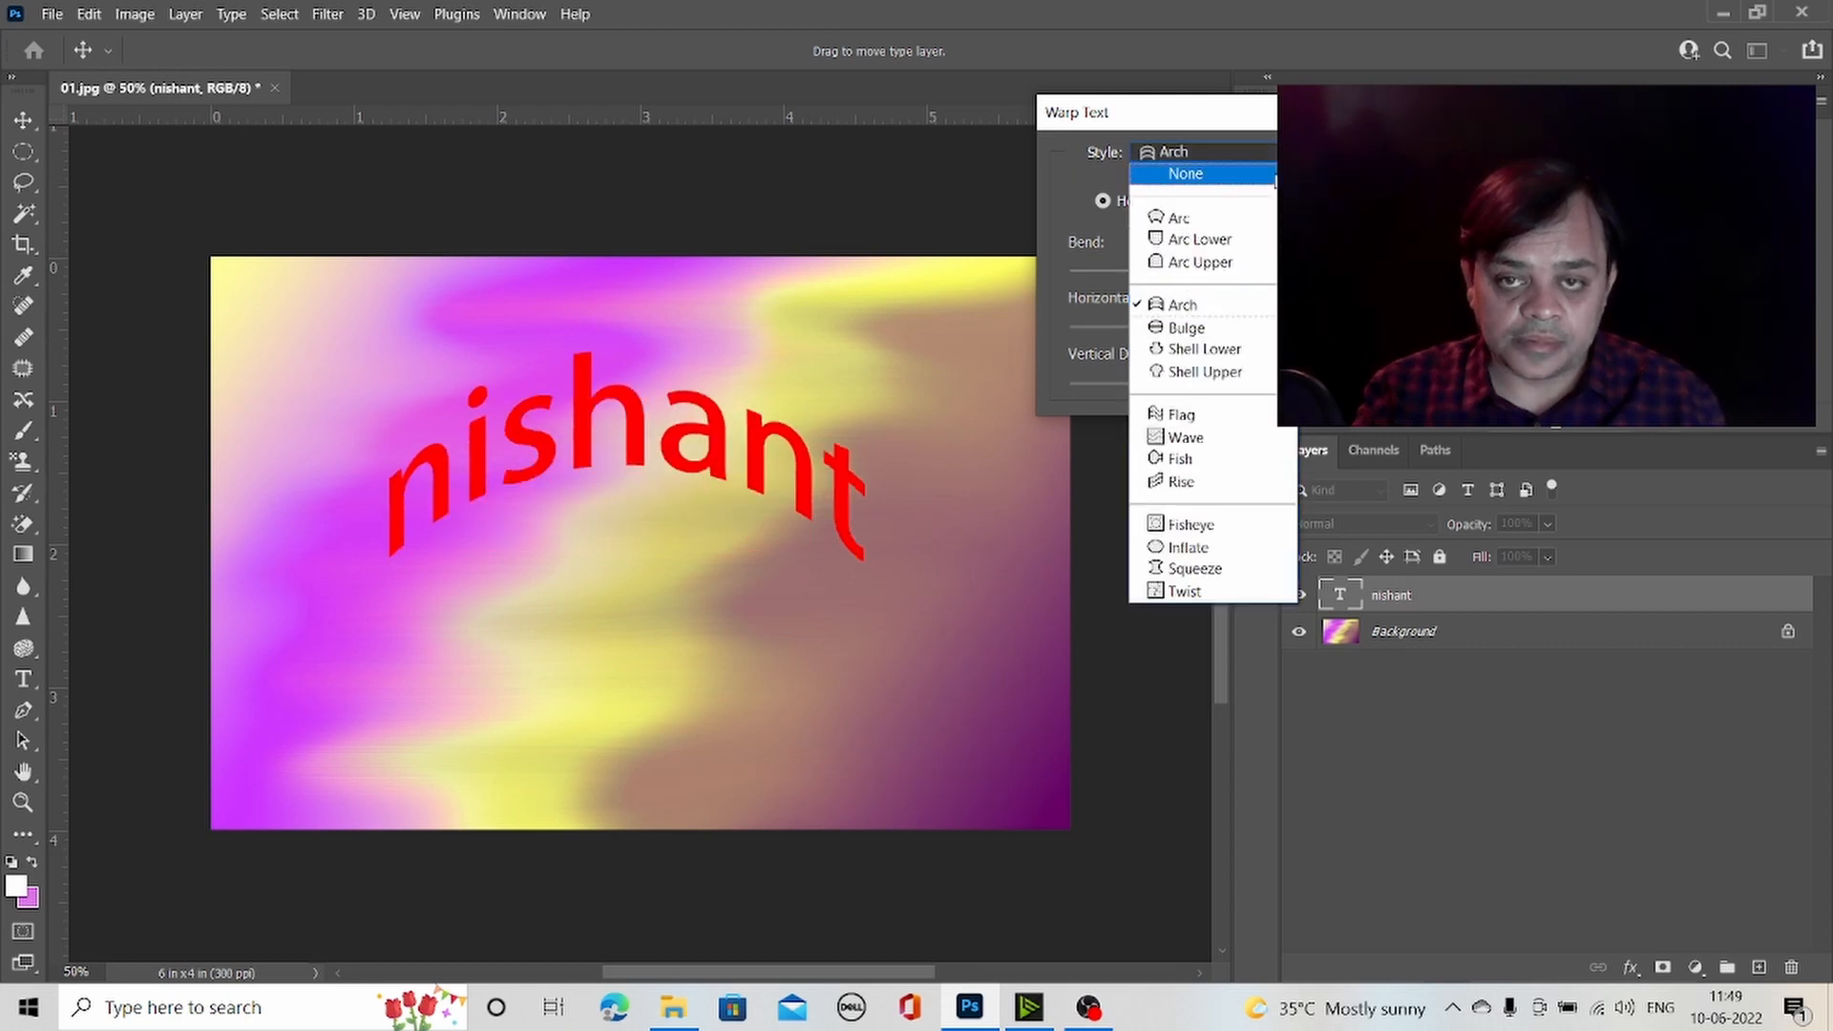
left_click(1242, 303)
left_click(1254, 164)
left_click(1239, 335)
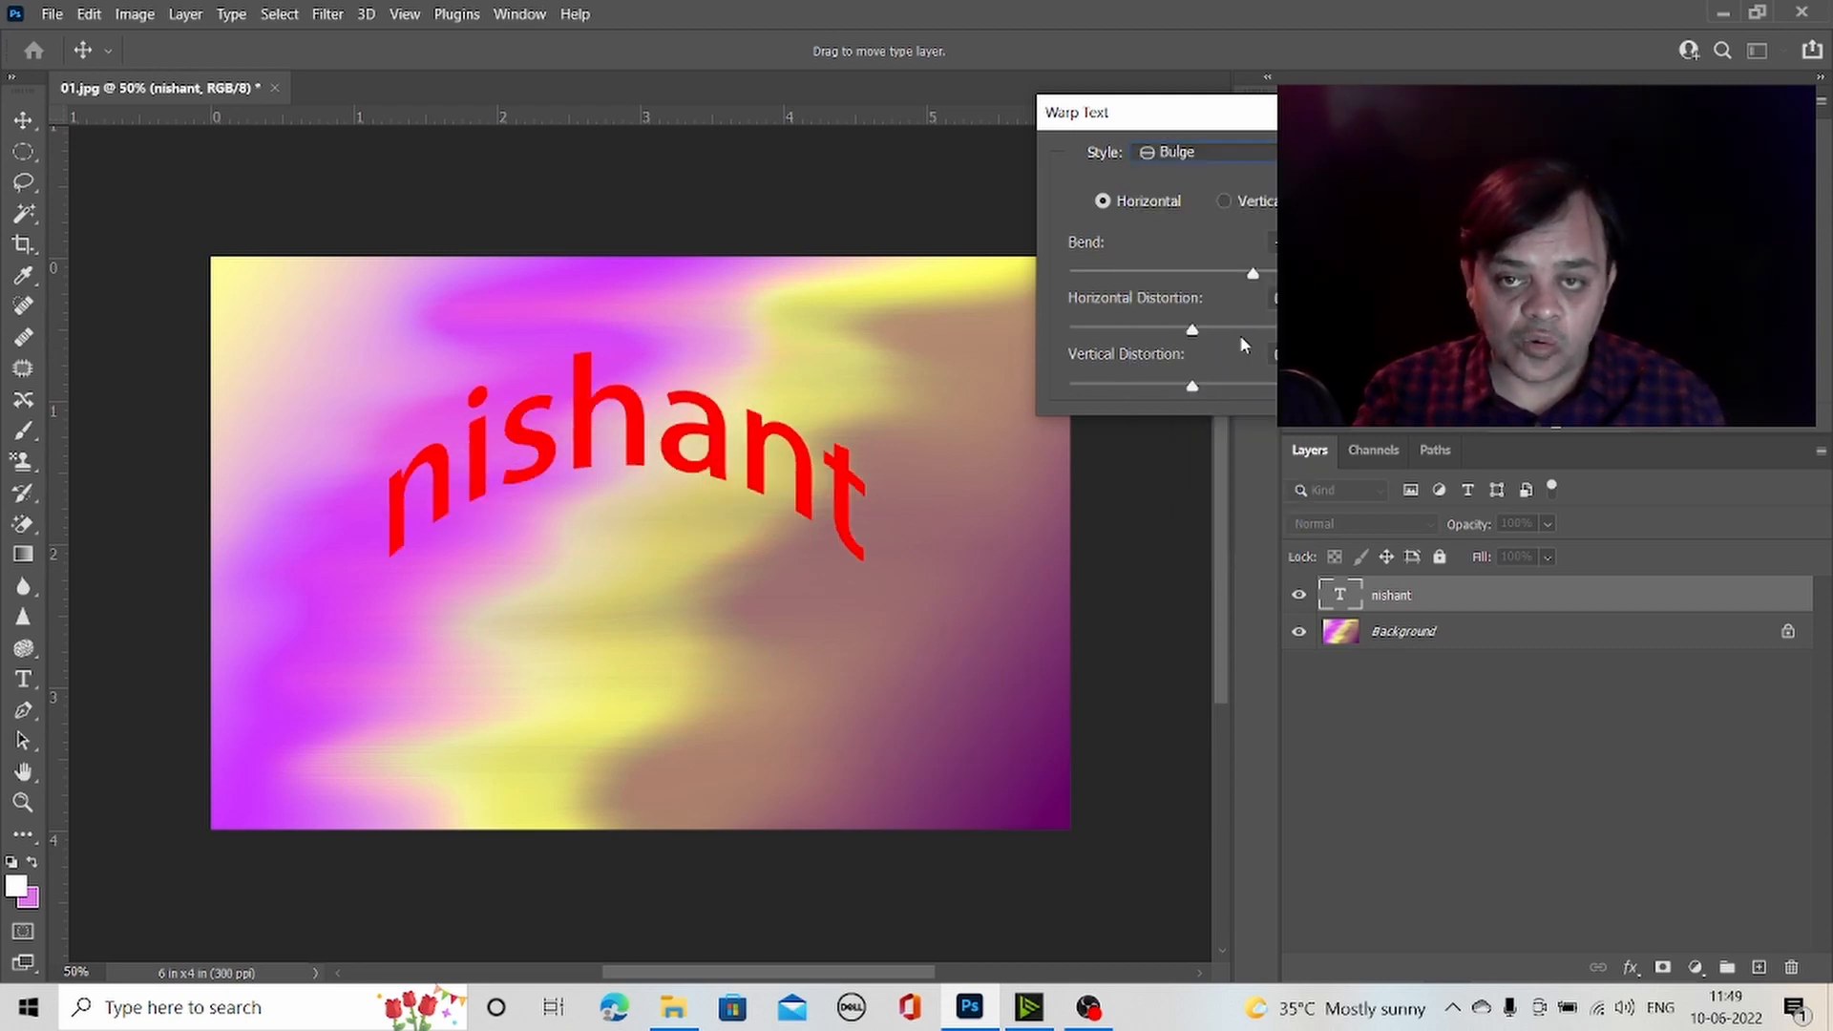
left_click(1241, 153)
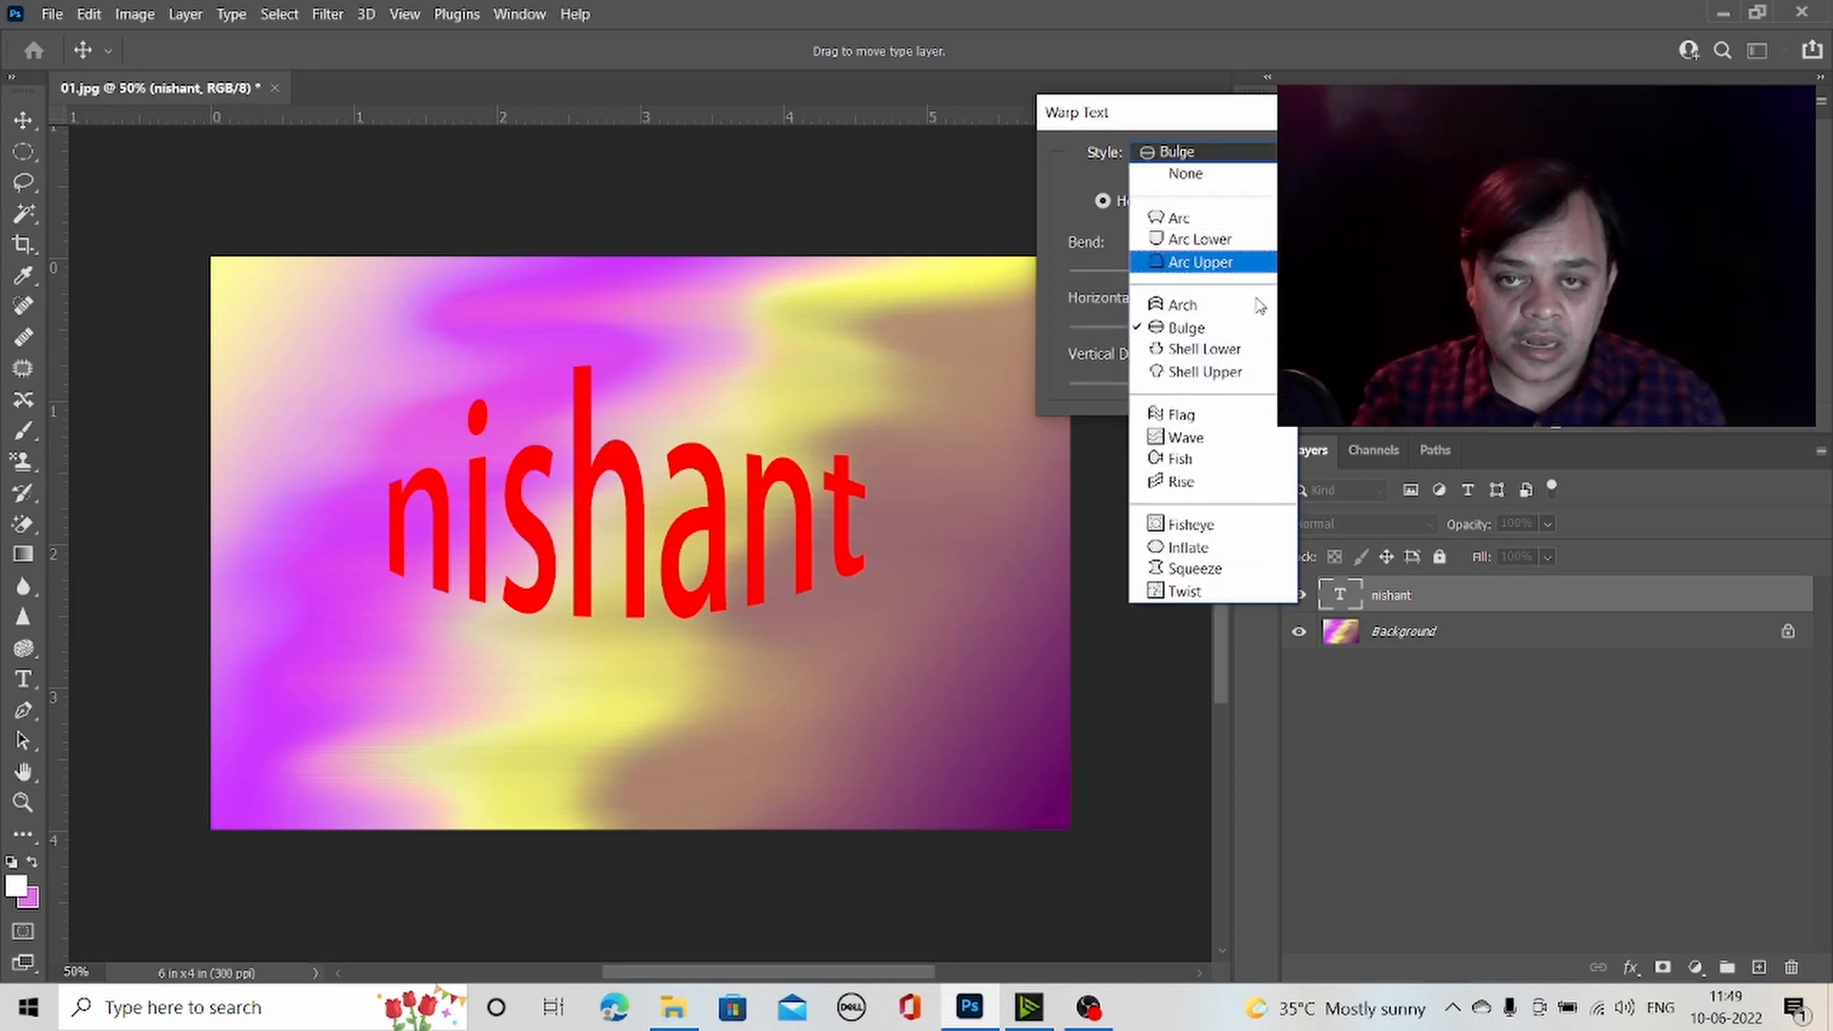
left_click(1240, 349)
left_click(1241, 152)
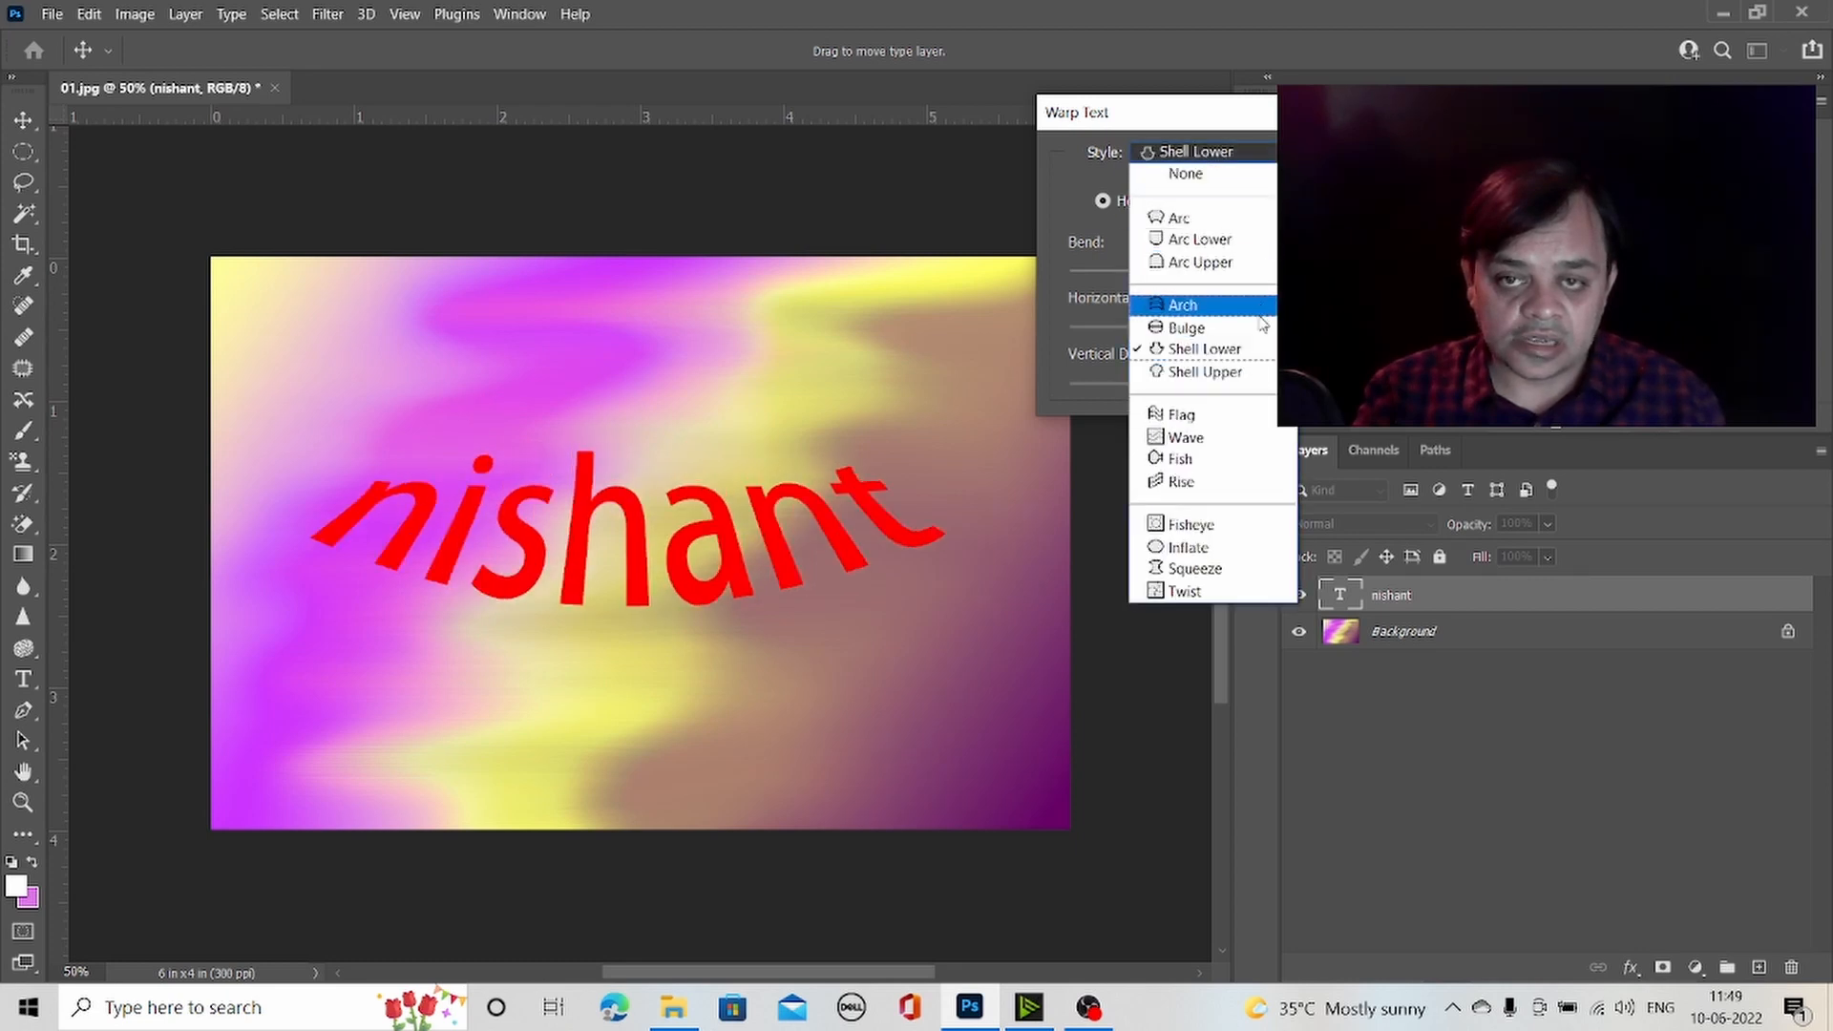
left_click(1239, 369)
- Preview the Flag, Fish and Rise warp styles on the name text
left_click(1242, 153)
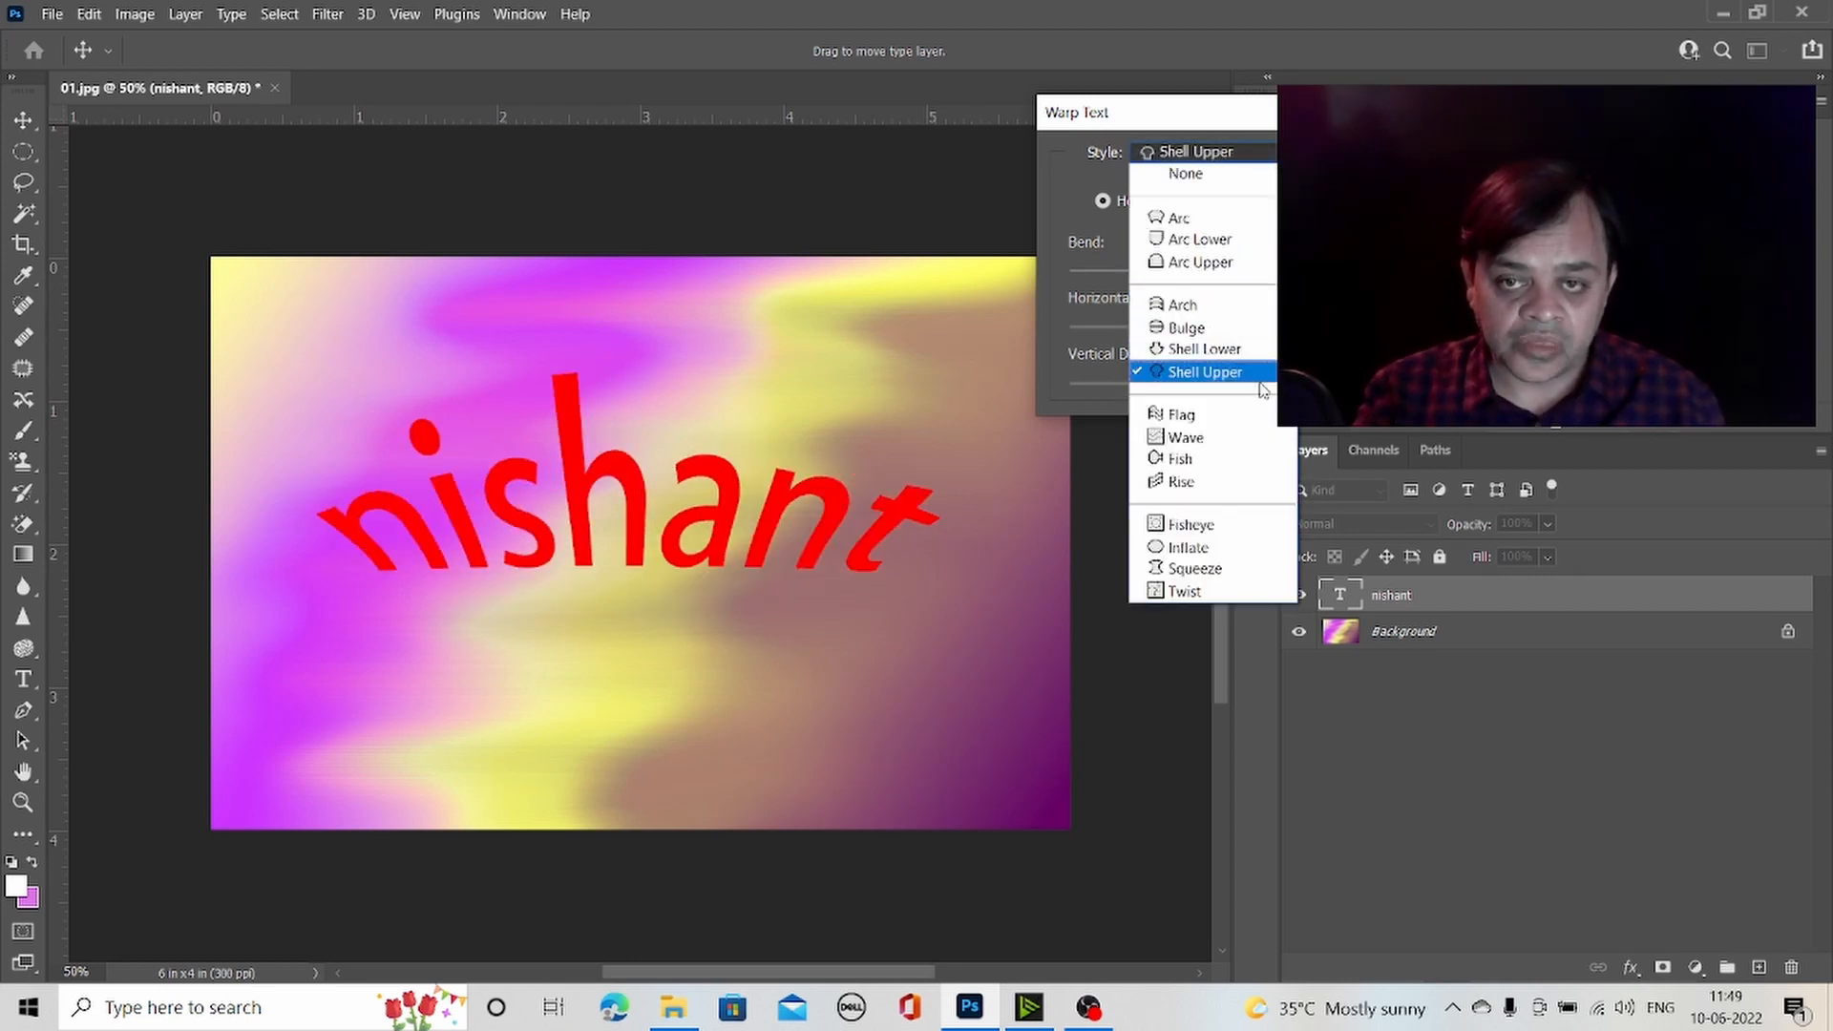
left_click(1213, 415)
left_click(1242, 152)
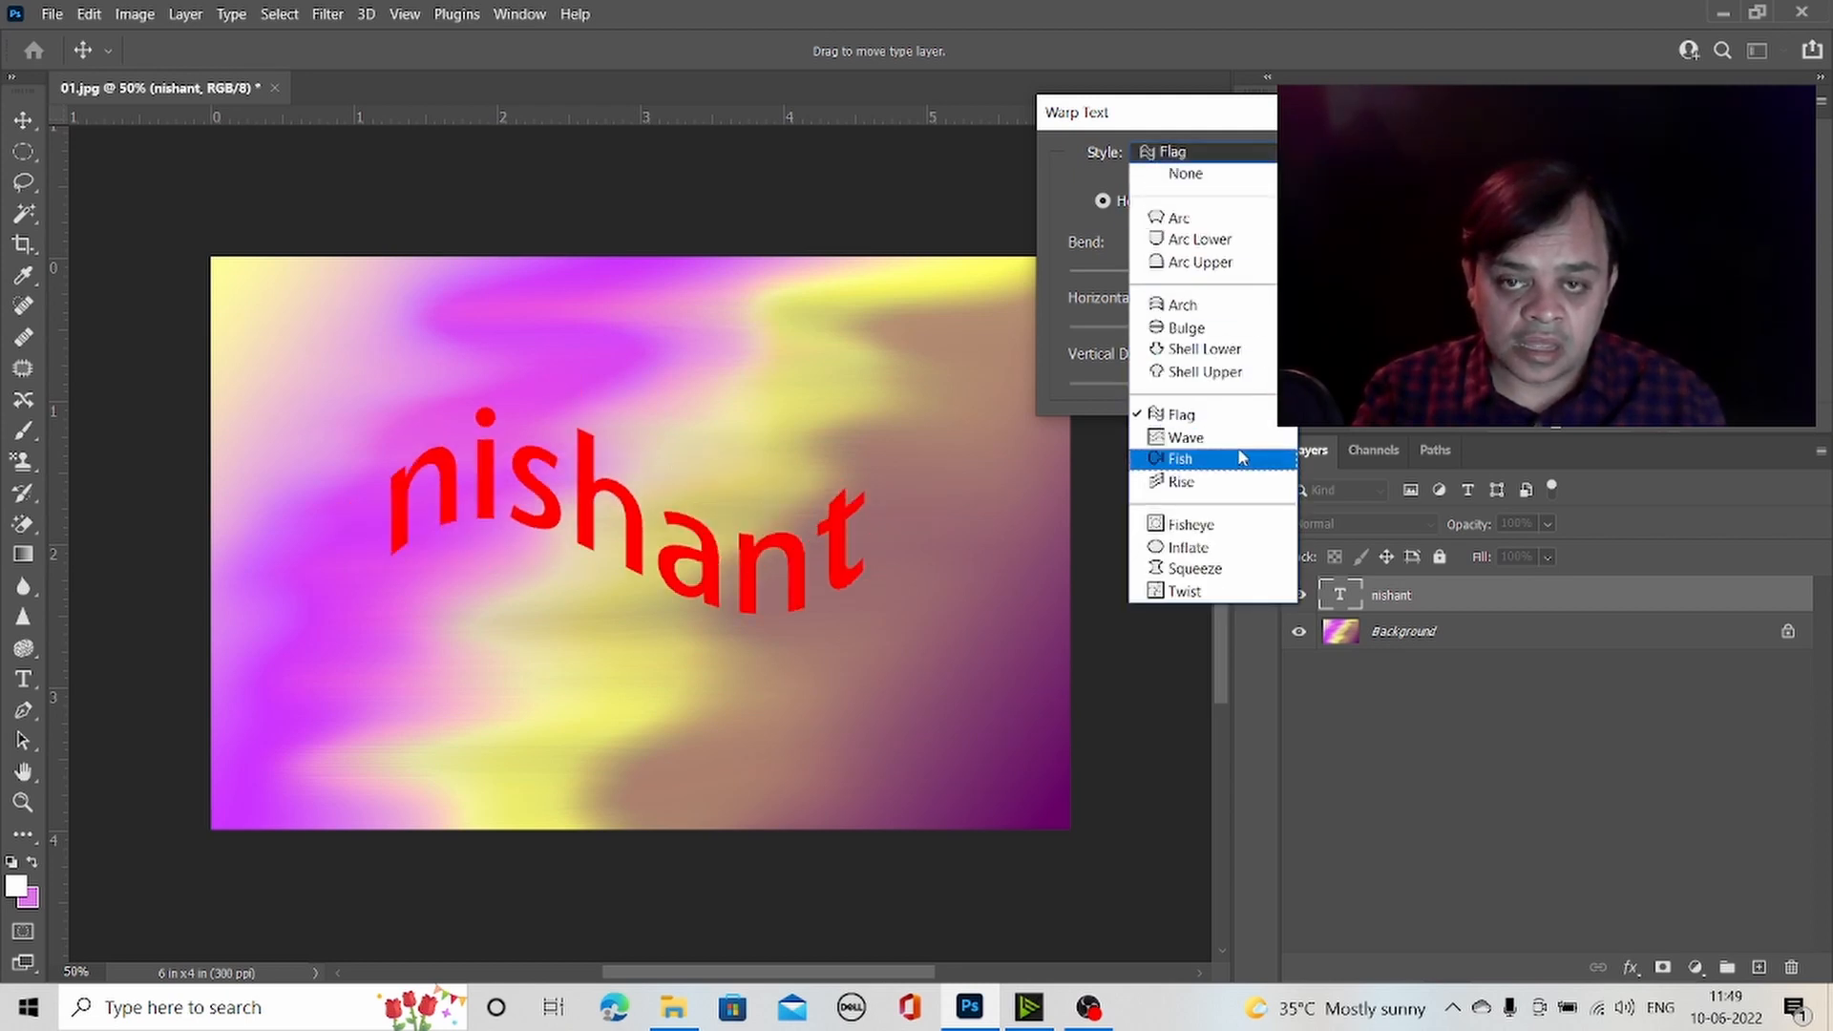
left_click(1234, 459)
left_click(1203, 153)
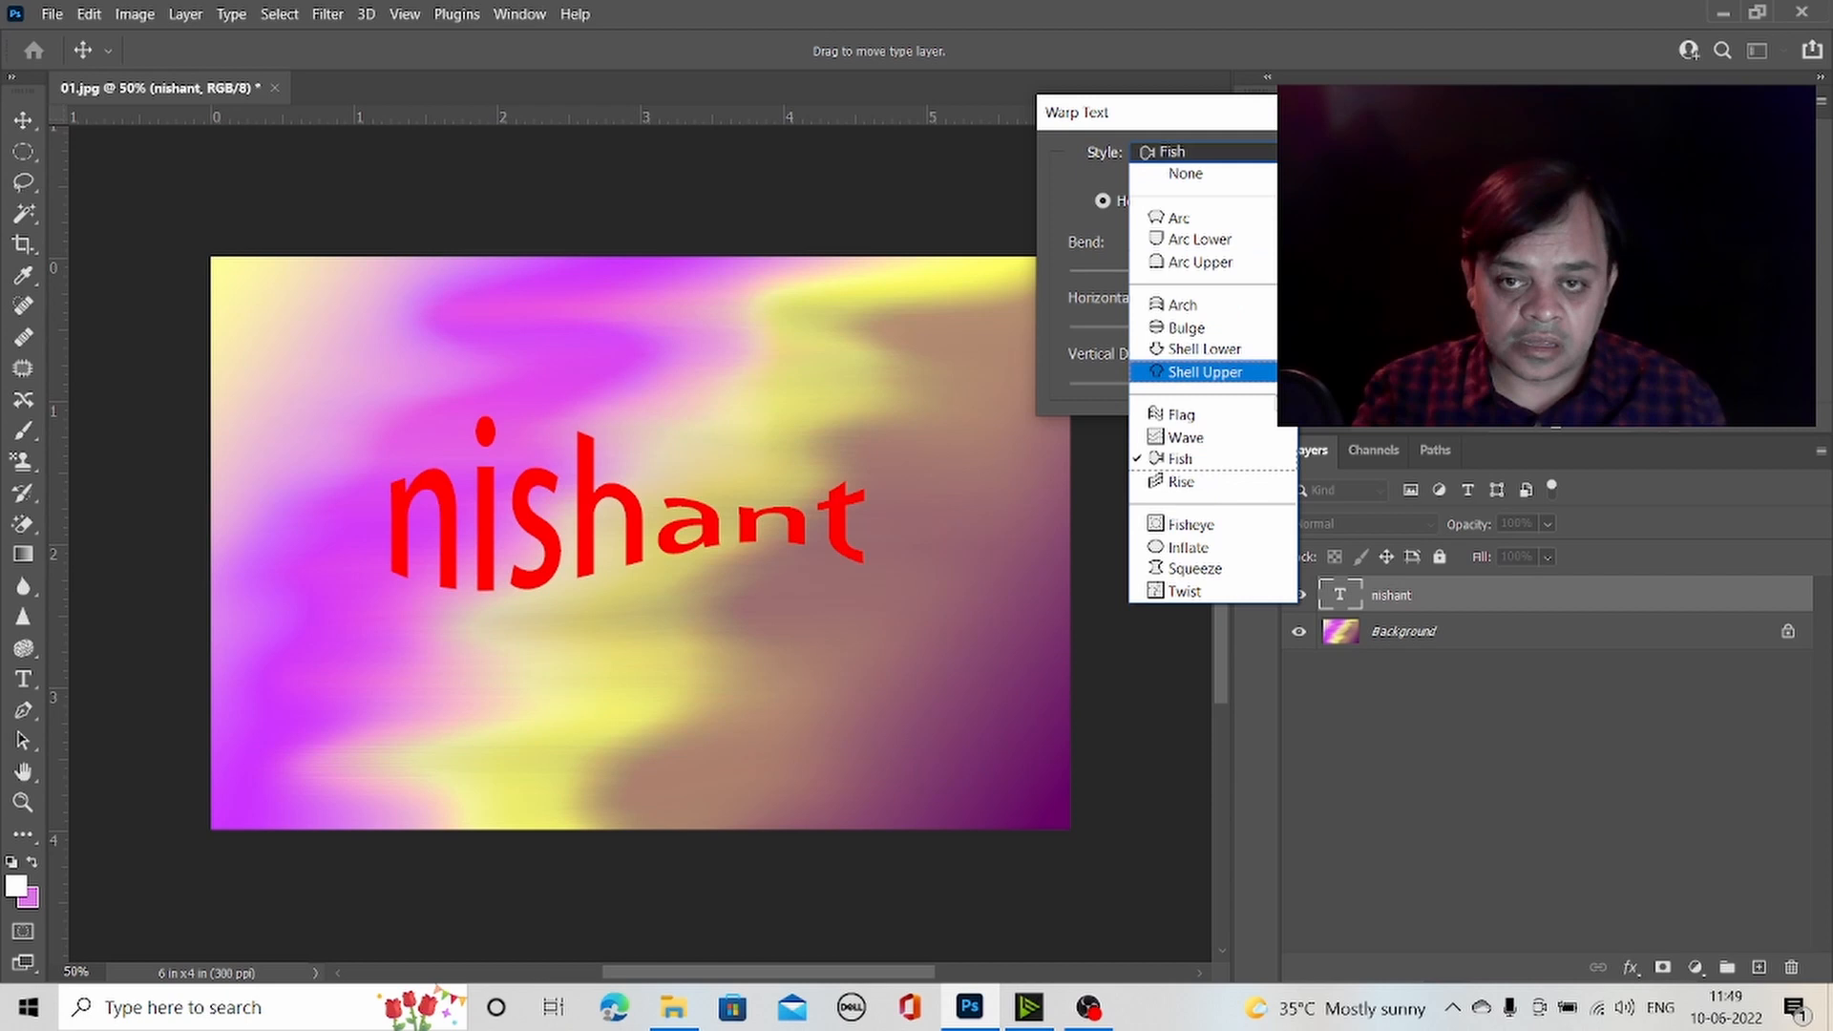
left_click(1257, 489)
- Try the Fisheye warp on the name text with a stronger bend and slightly negative horizontal distortion, and cancel the warp
left_click(1203, 153)
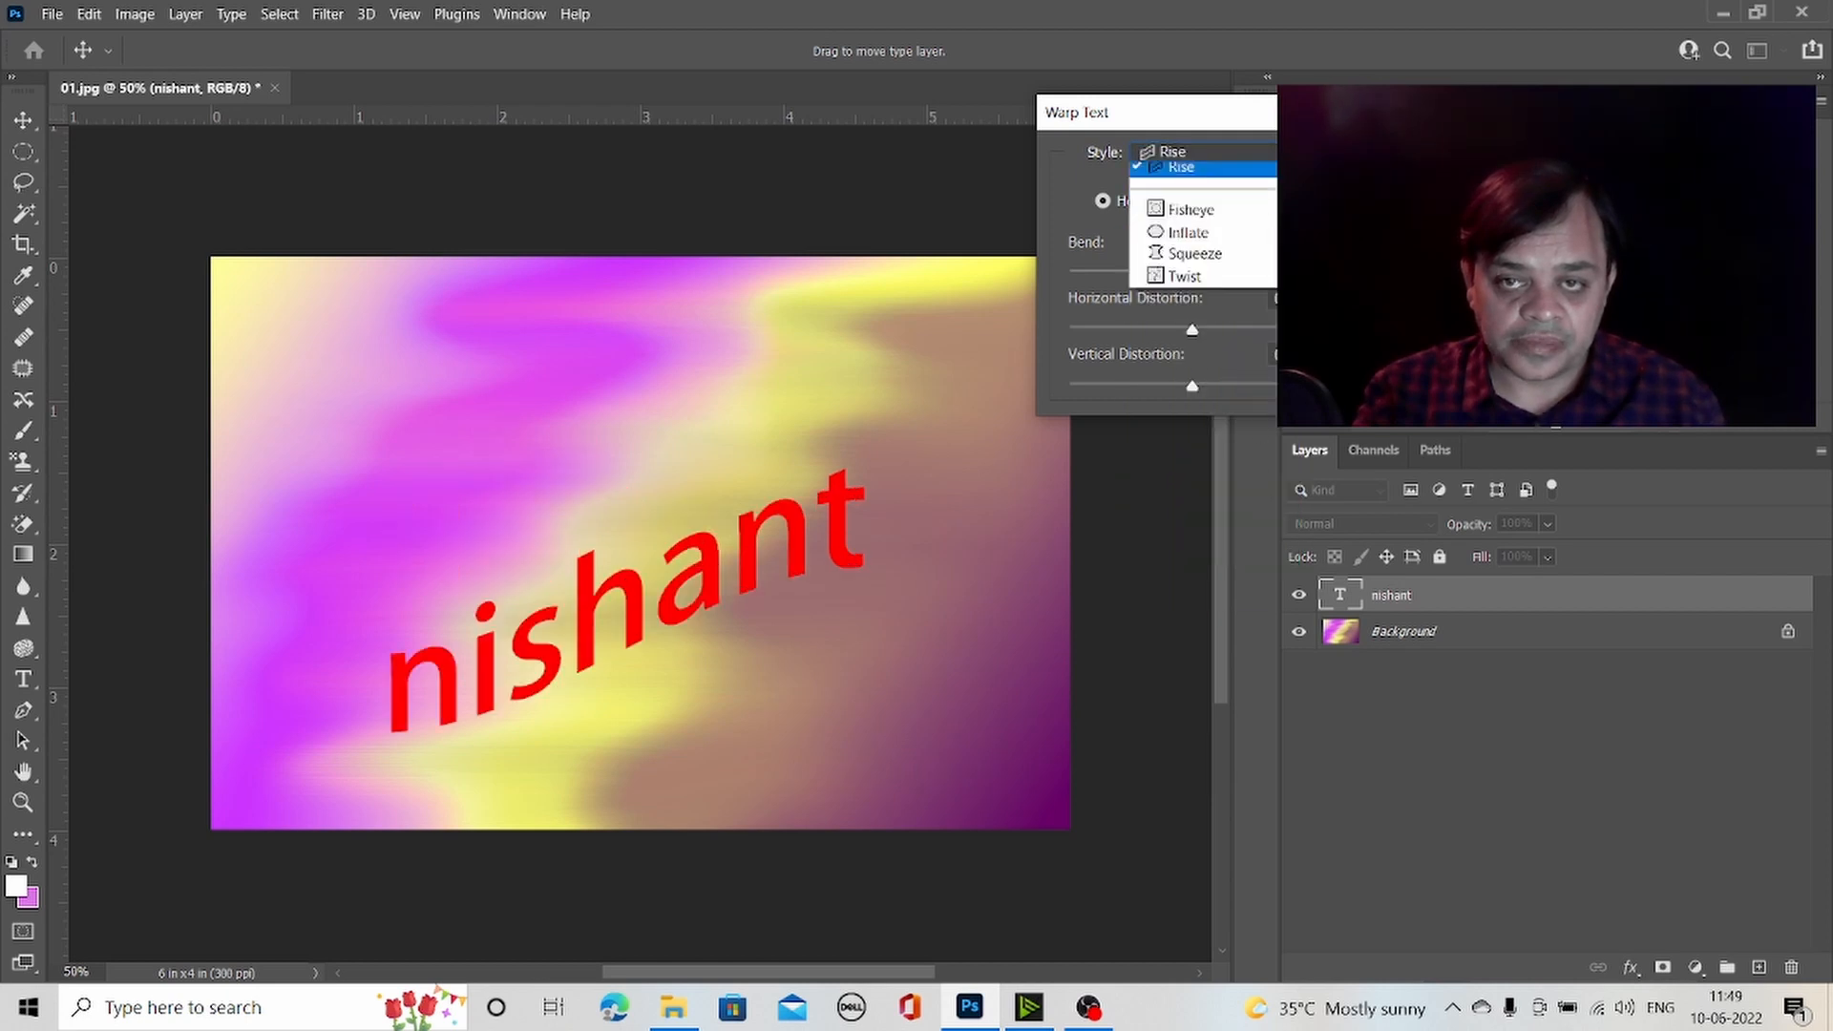
left_click(1238, 526)
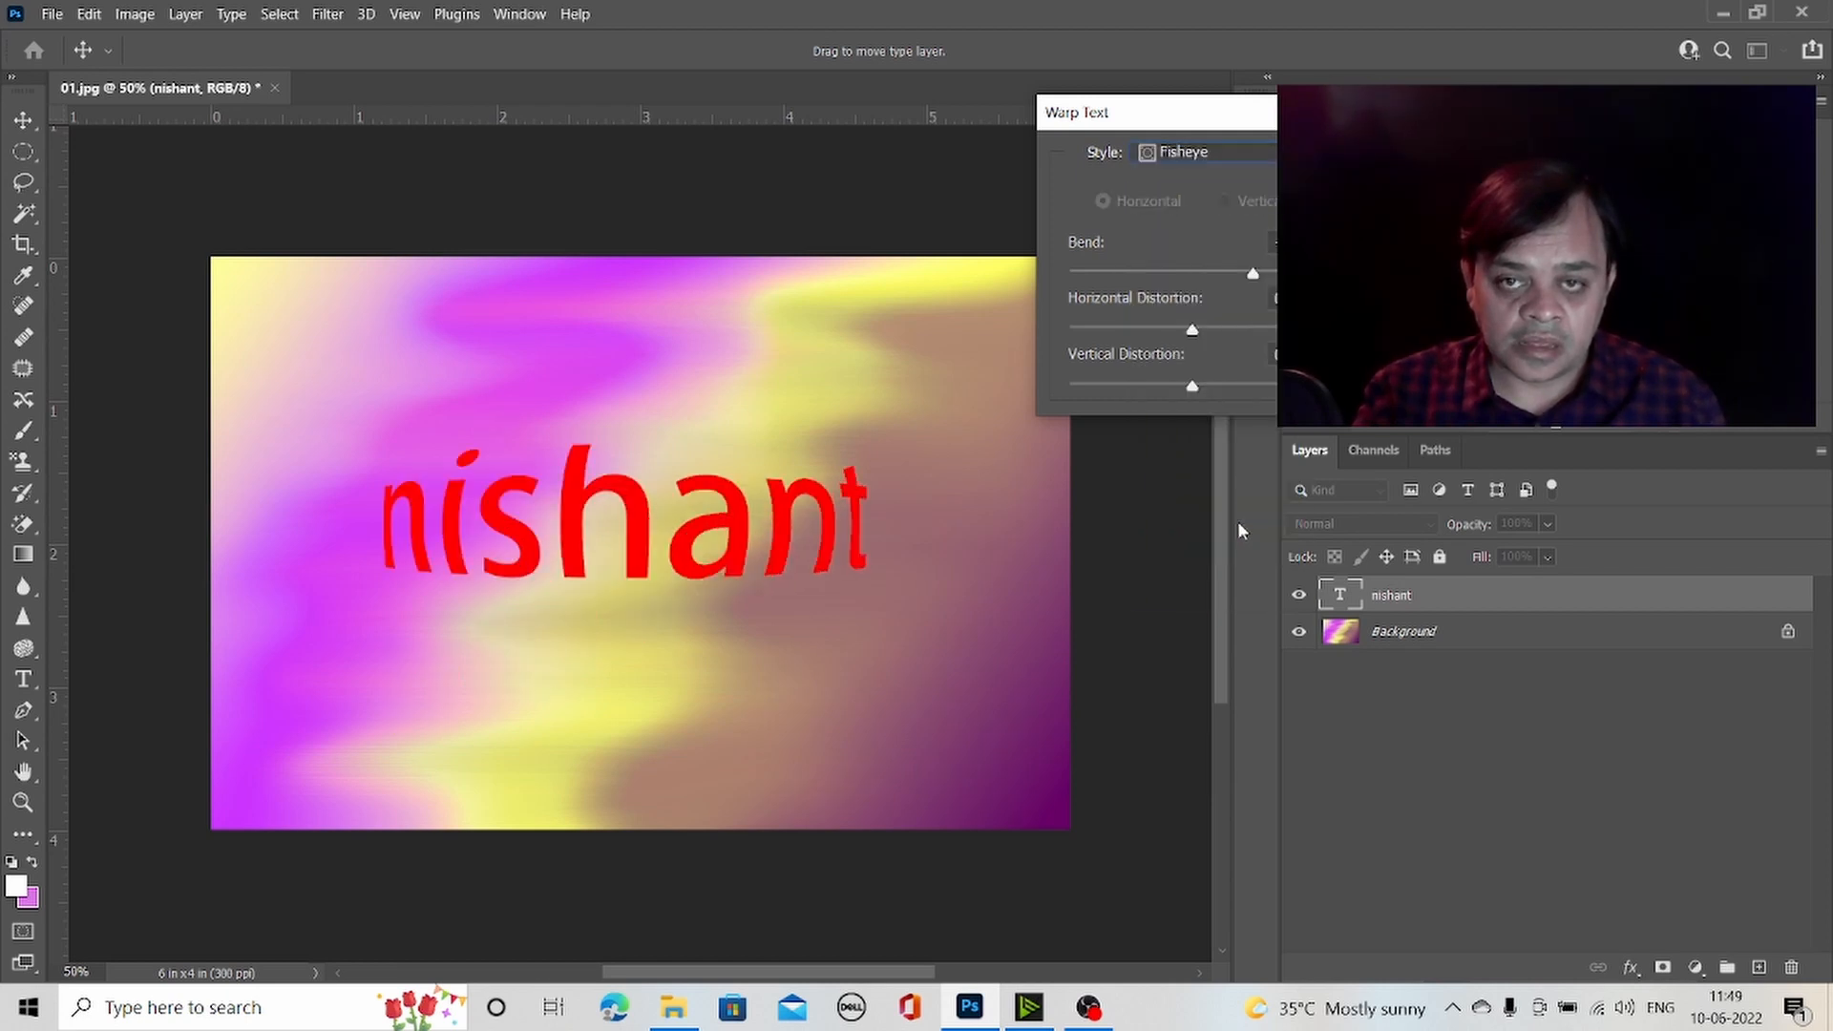
mouse_move(1257, 272)
left_mouse_down()
mouse_move(1116, 276)
mouse_move(1273, 274)
left_mouse_up()
left_click_drag(1193, 336, 1194, 383)
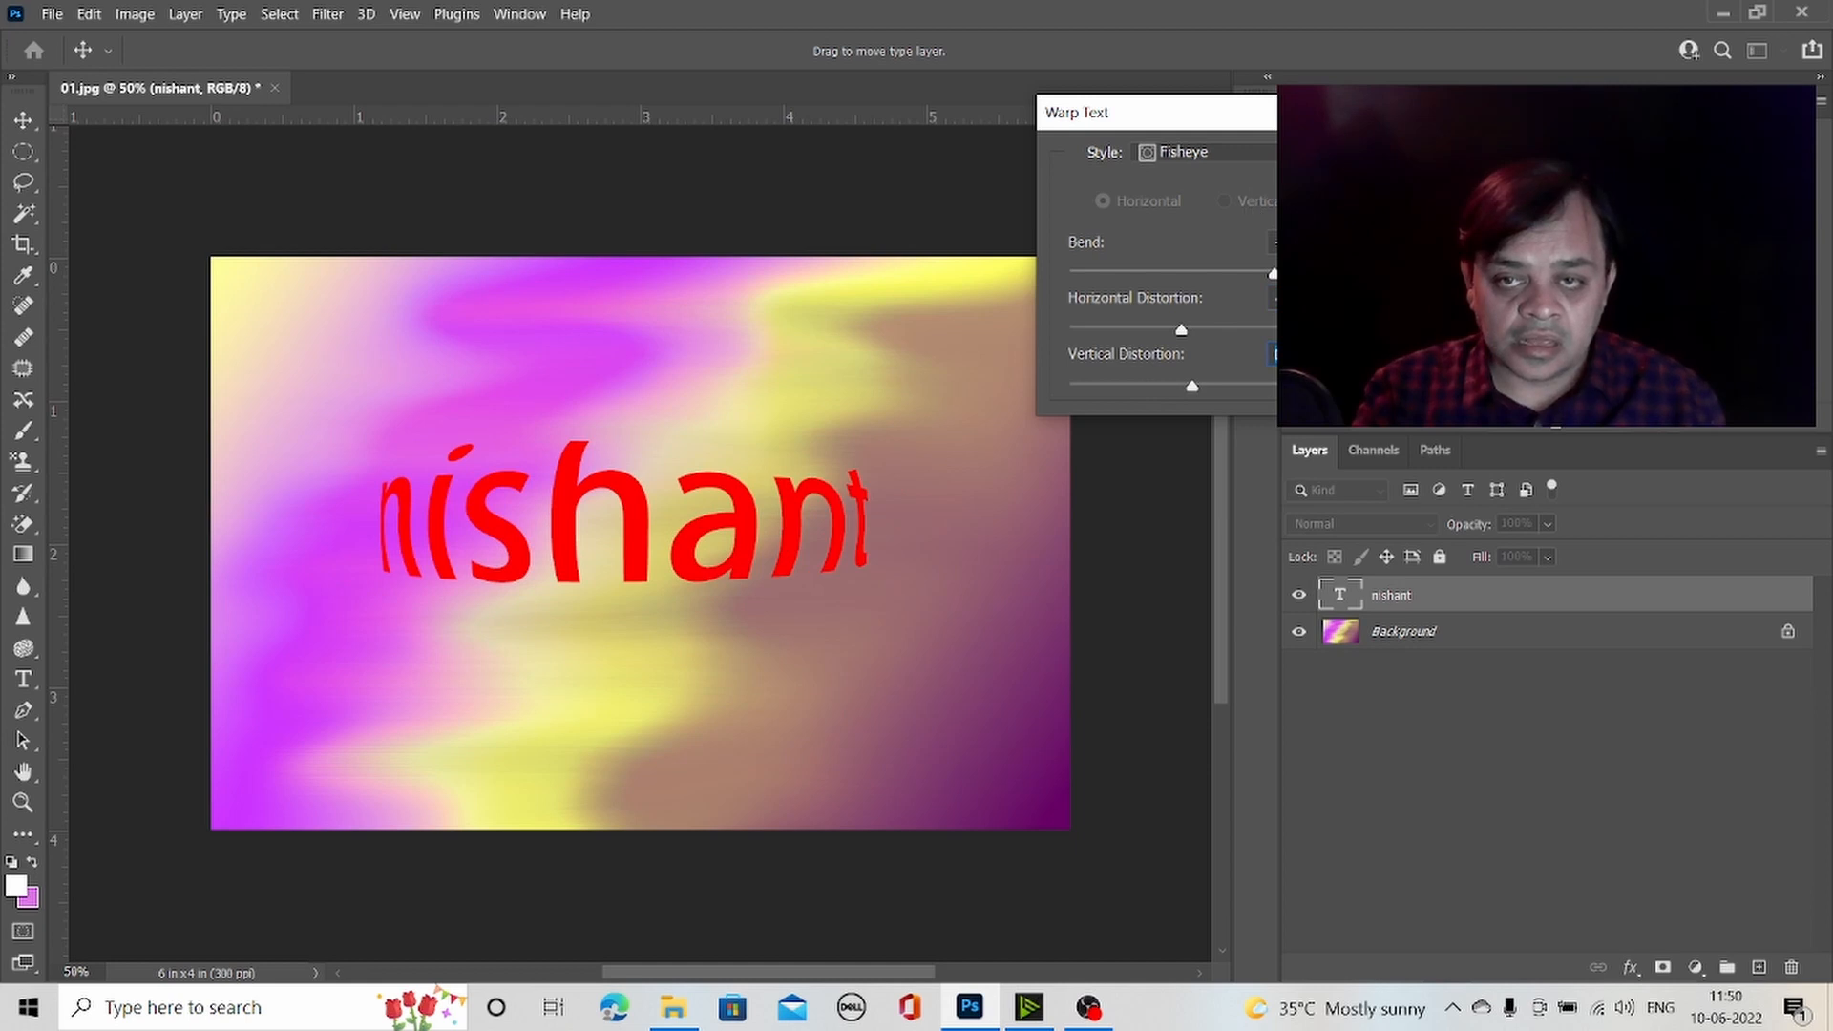
left_click(1268, 153)
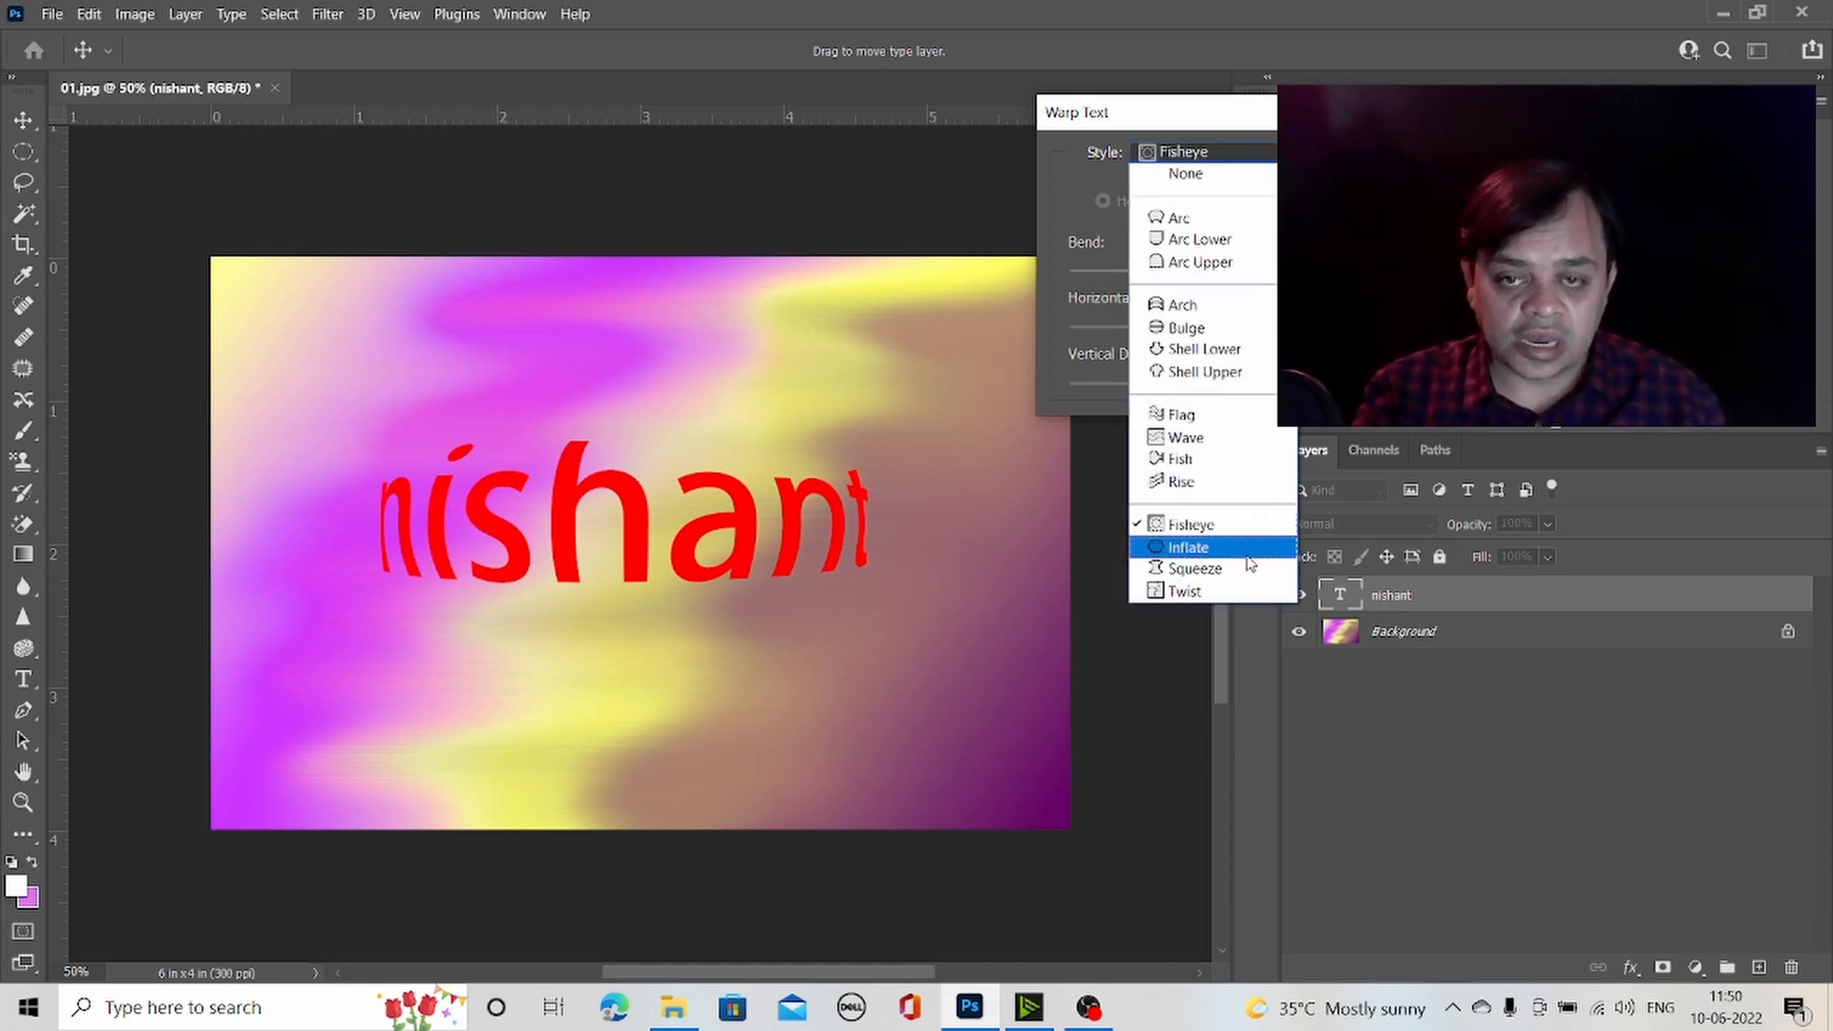
left_click(1394, 190)
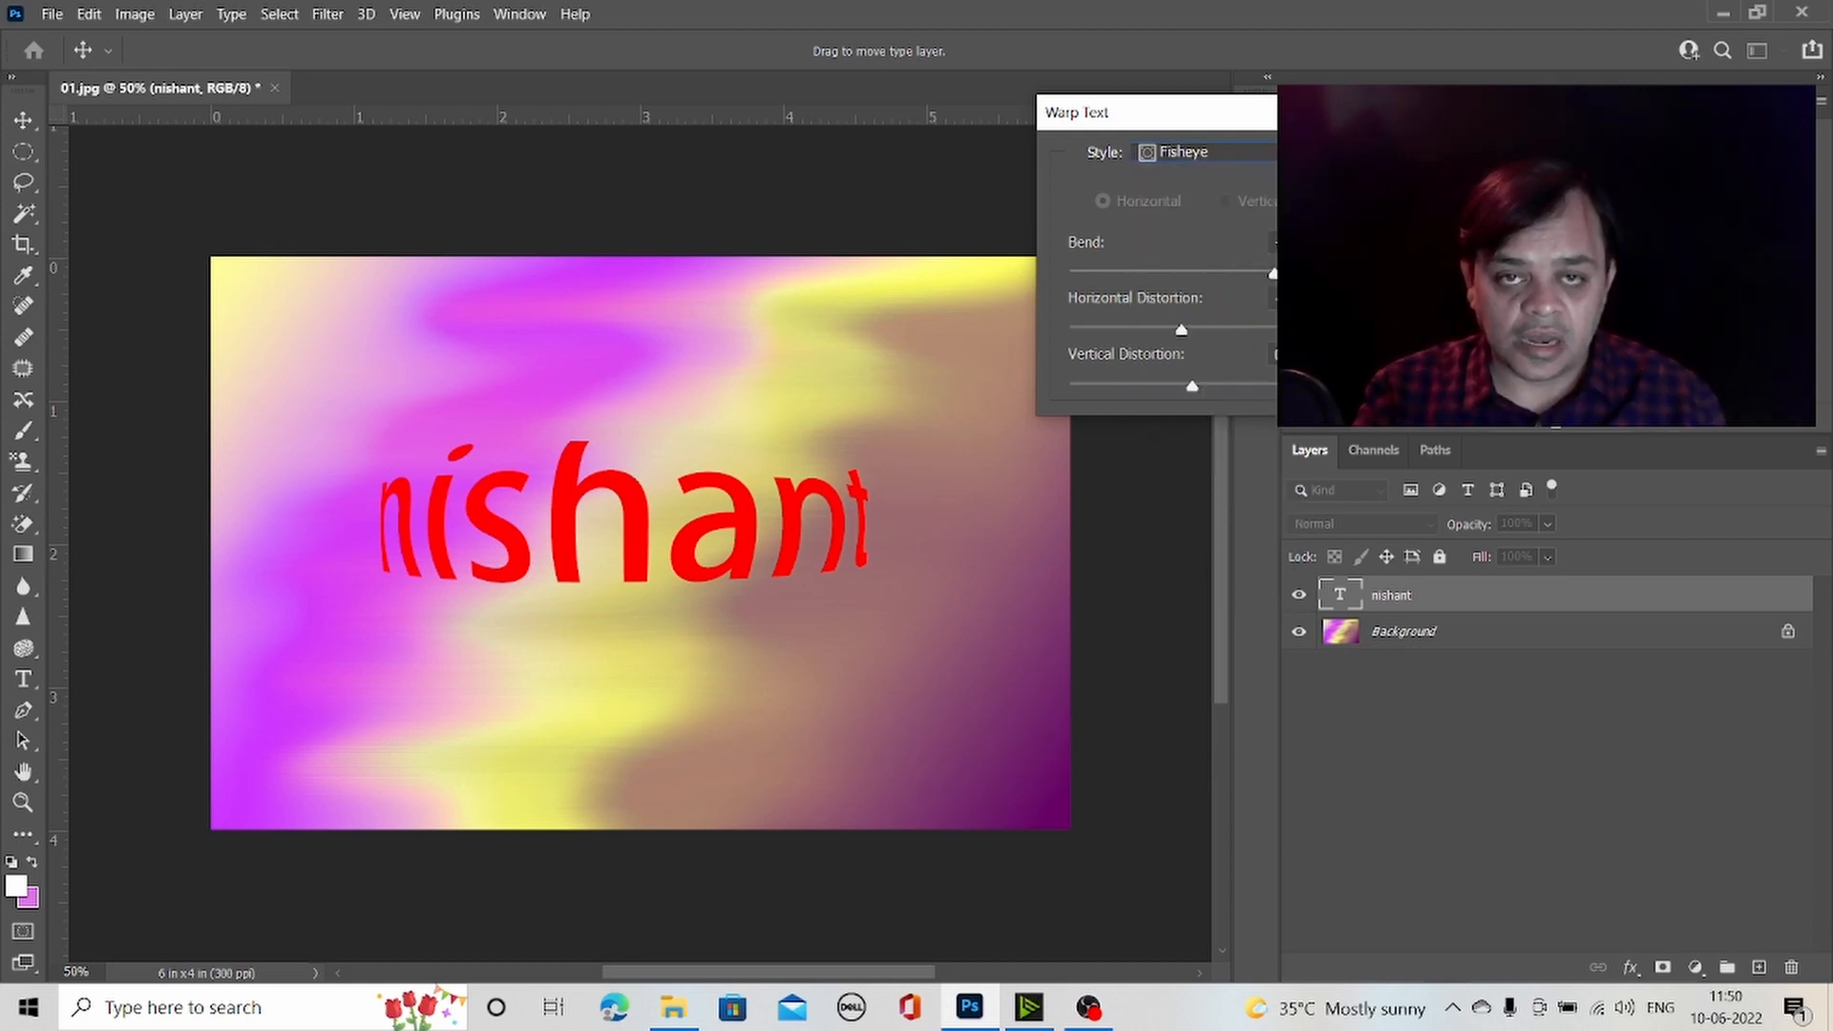
left_click(1394, 189)
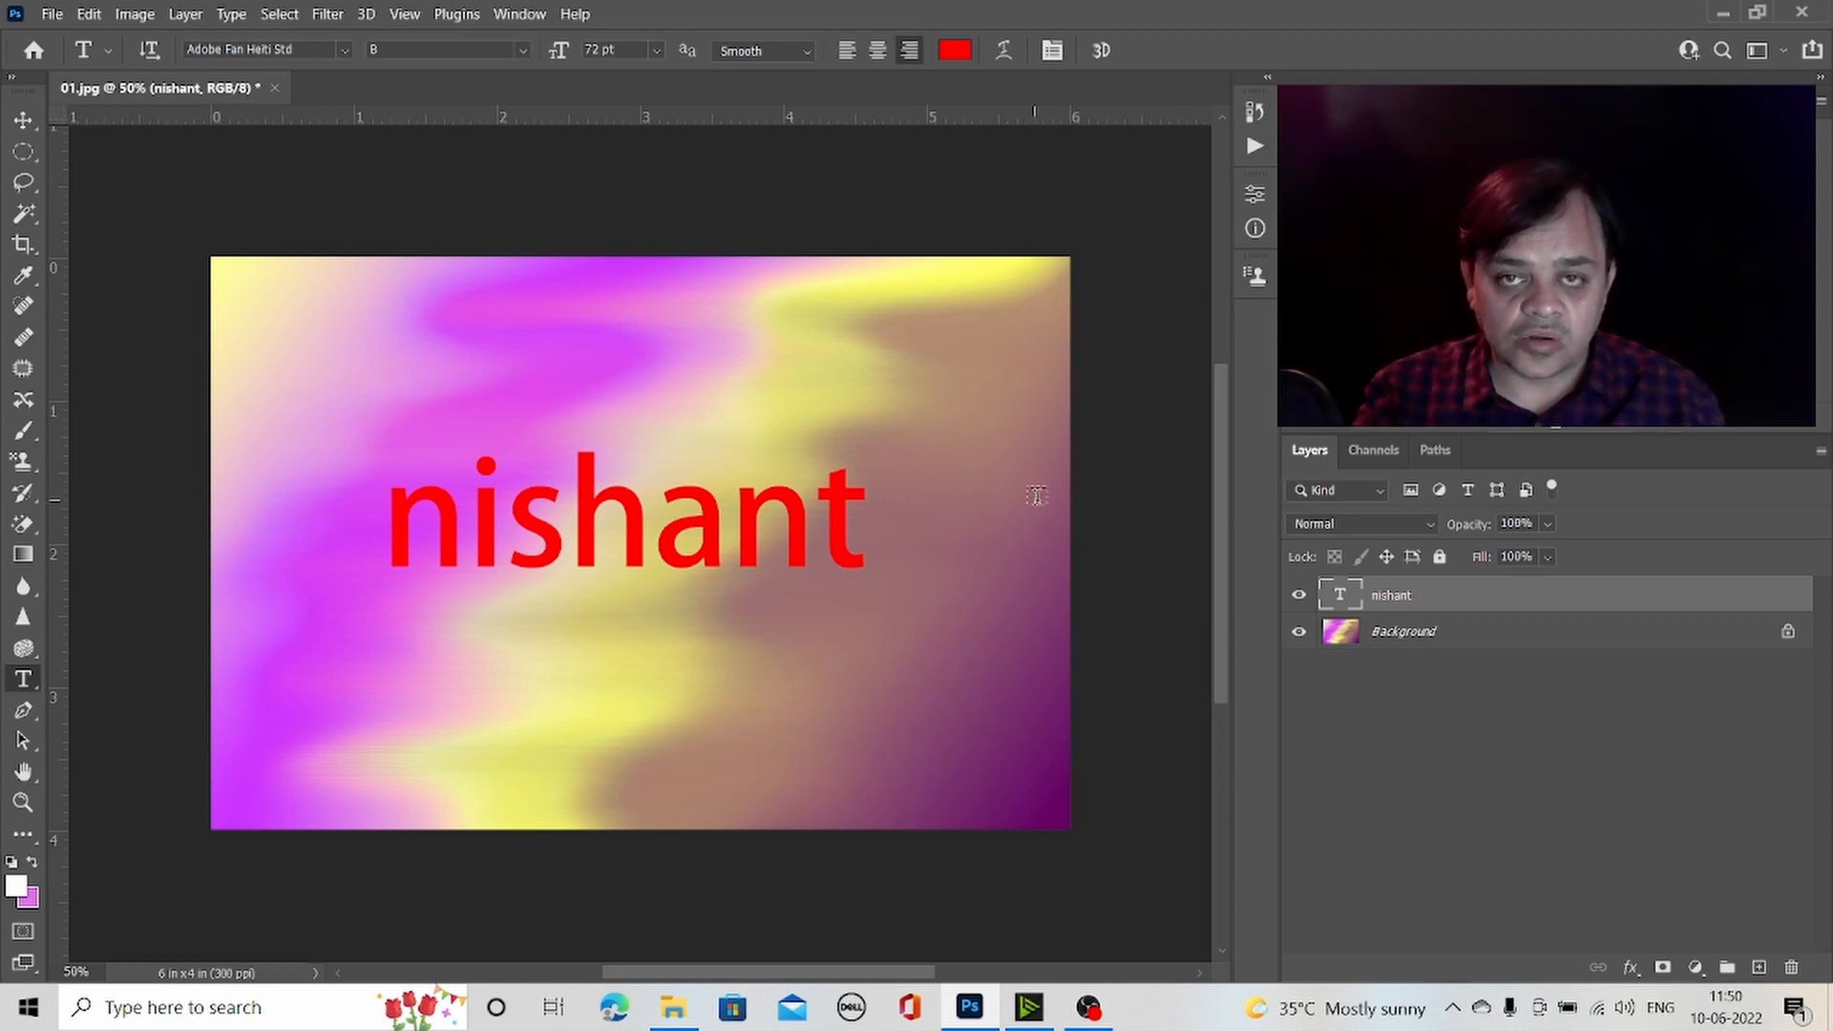
- Show the character formatting options and apply Faux Bold and All Caps to the name text
left_click(1062, 58)
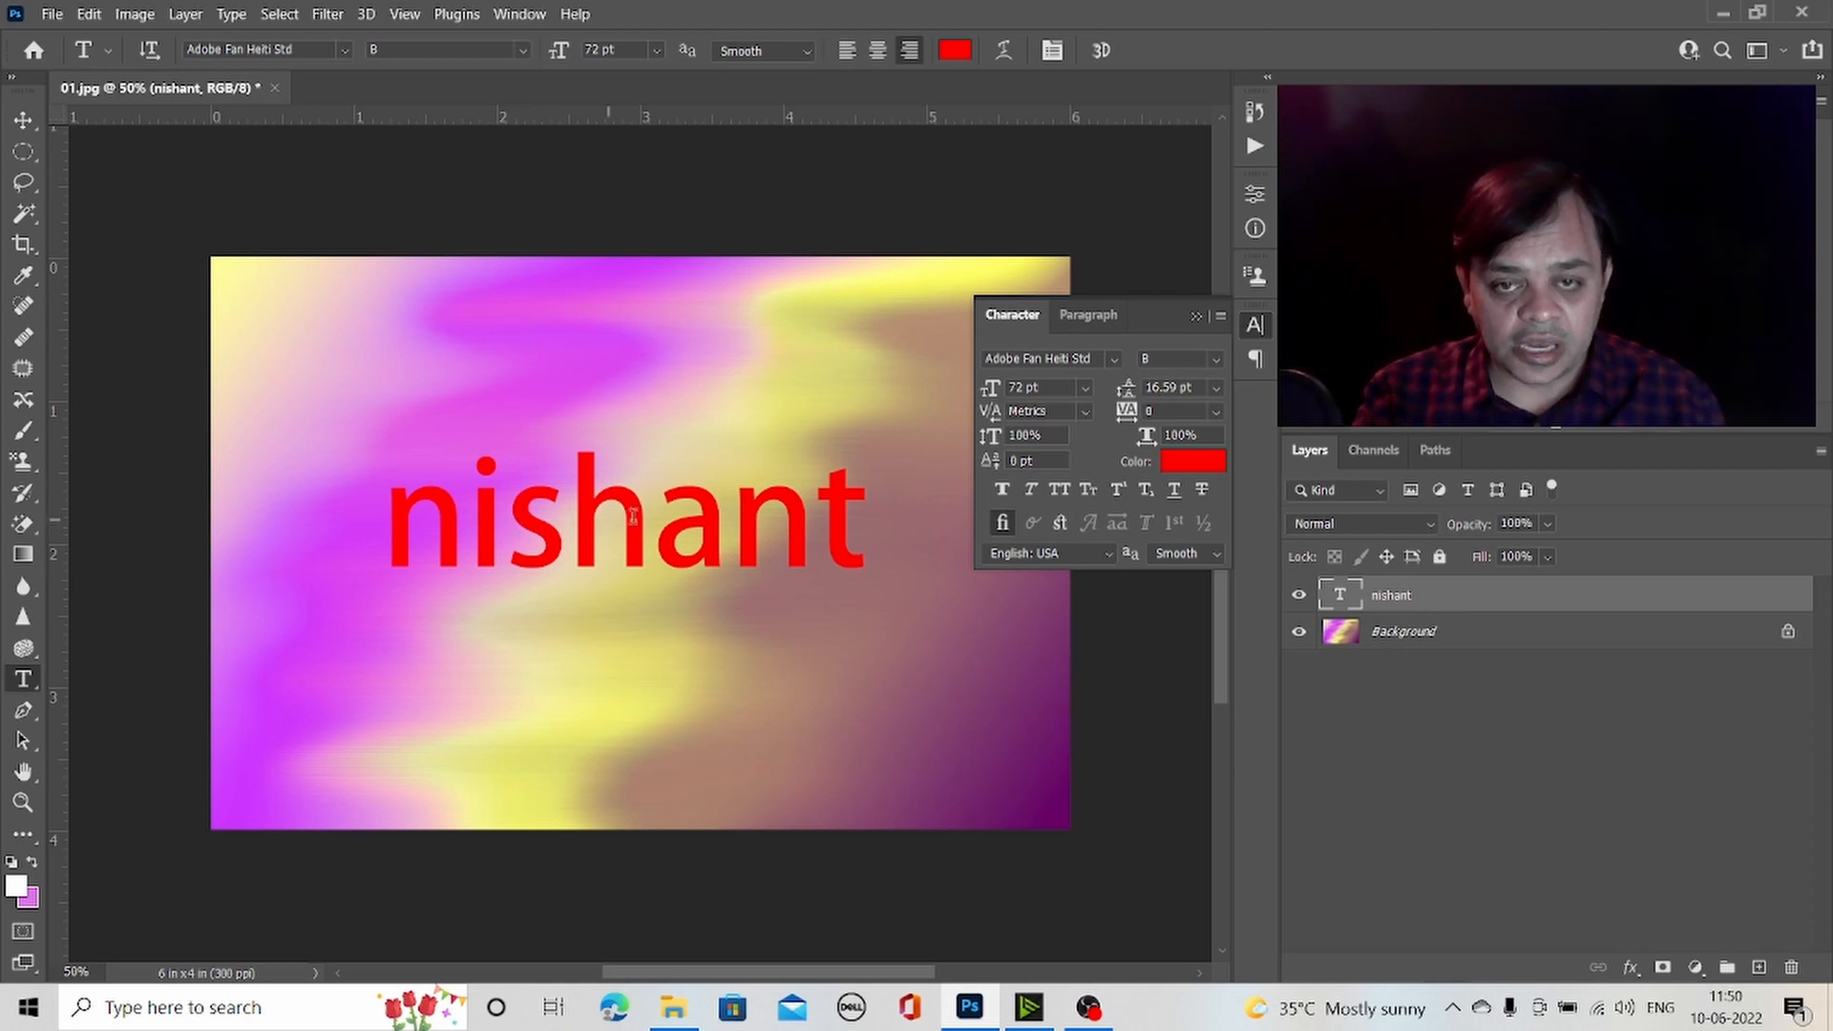
left_click(1002, 491)
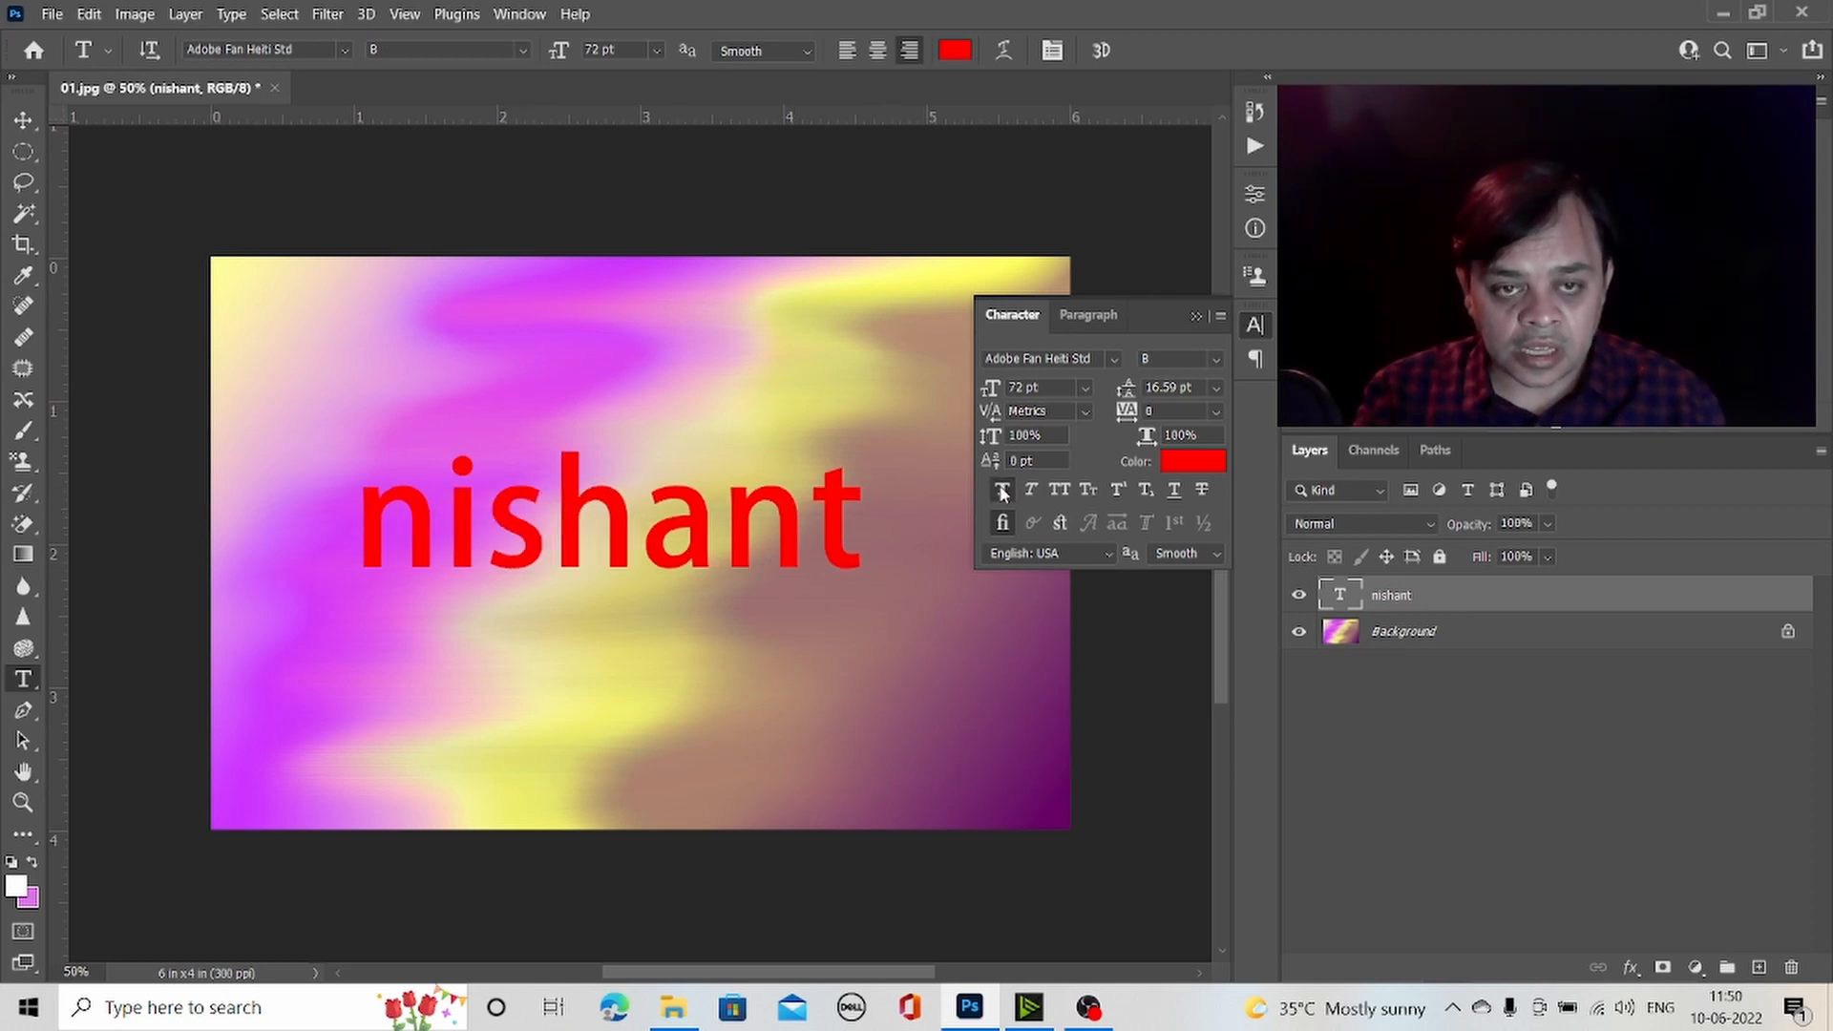
left_click(1058, 491)
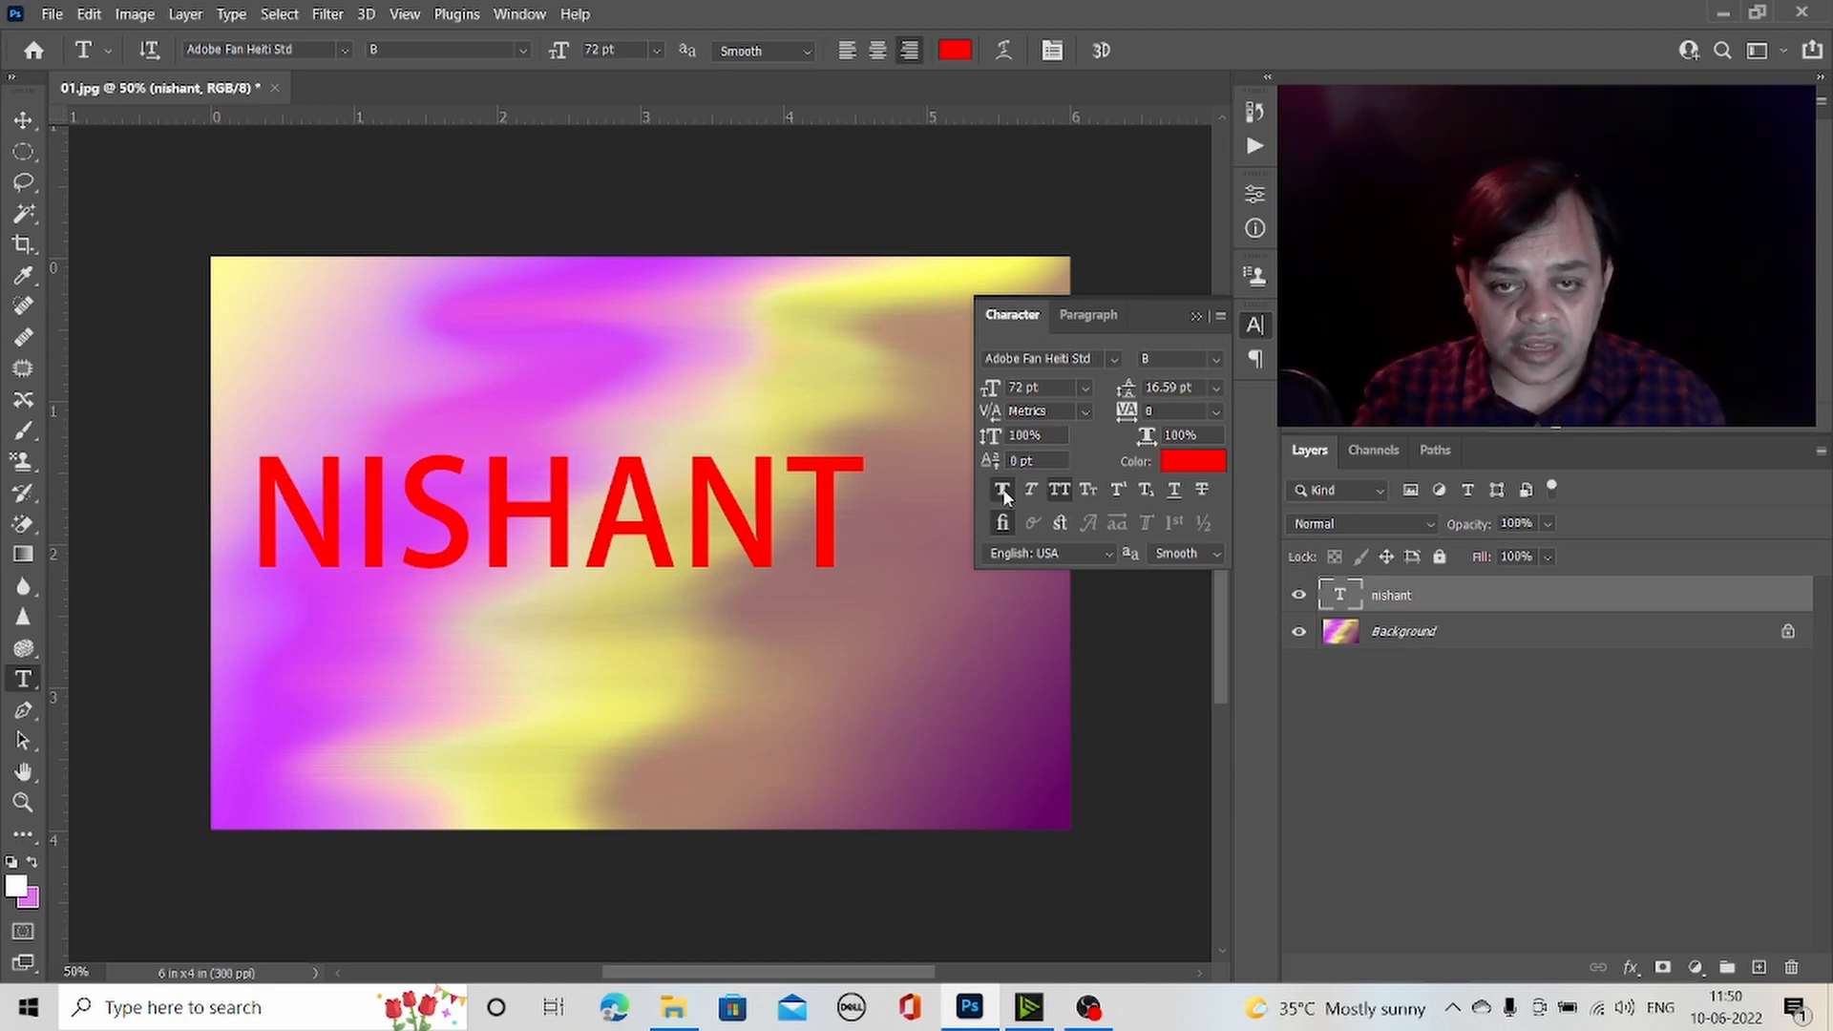
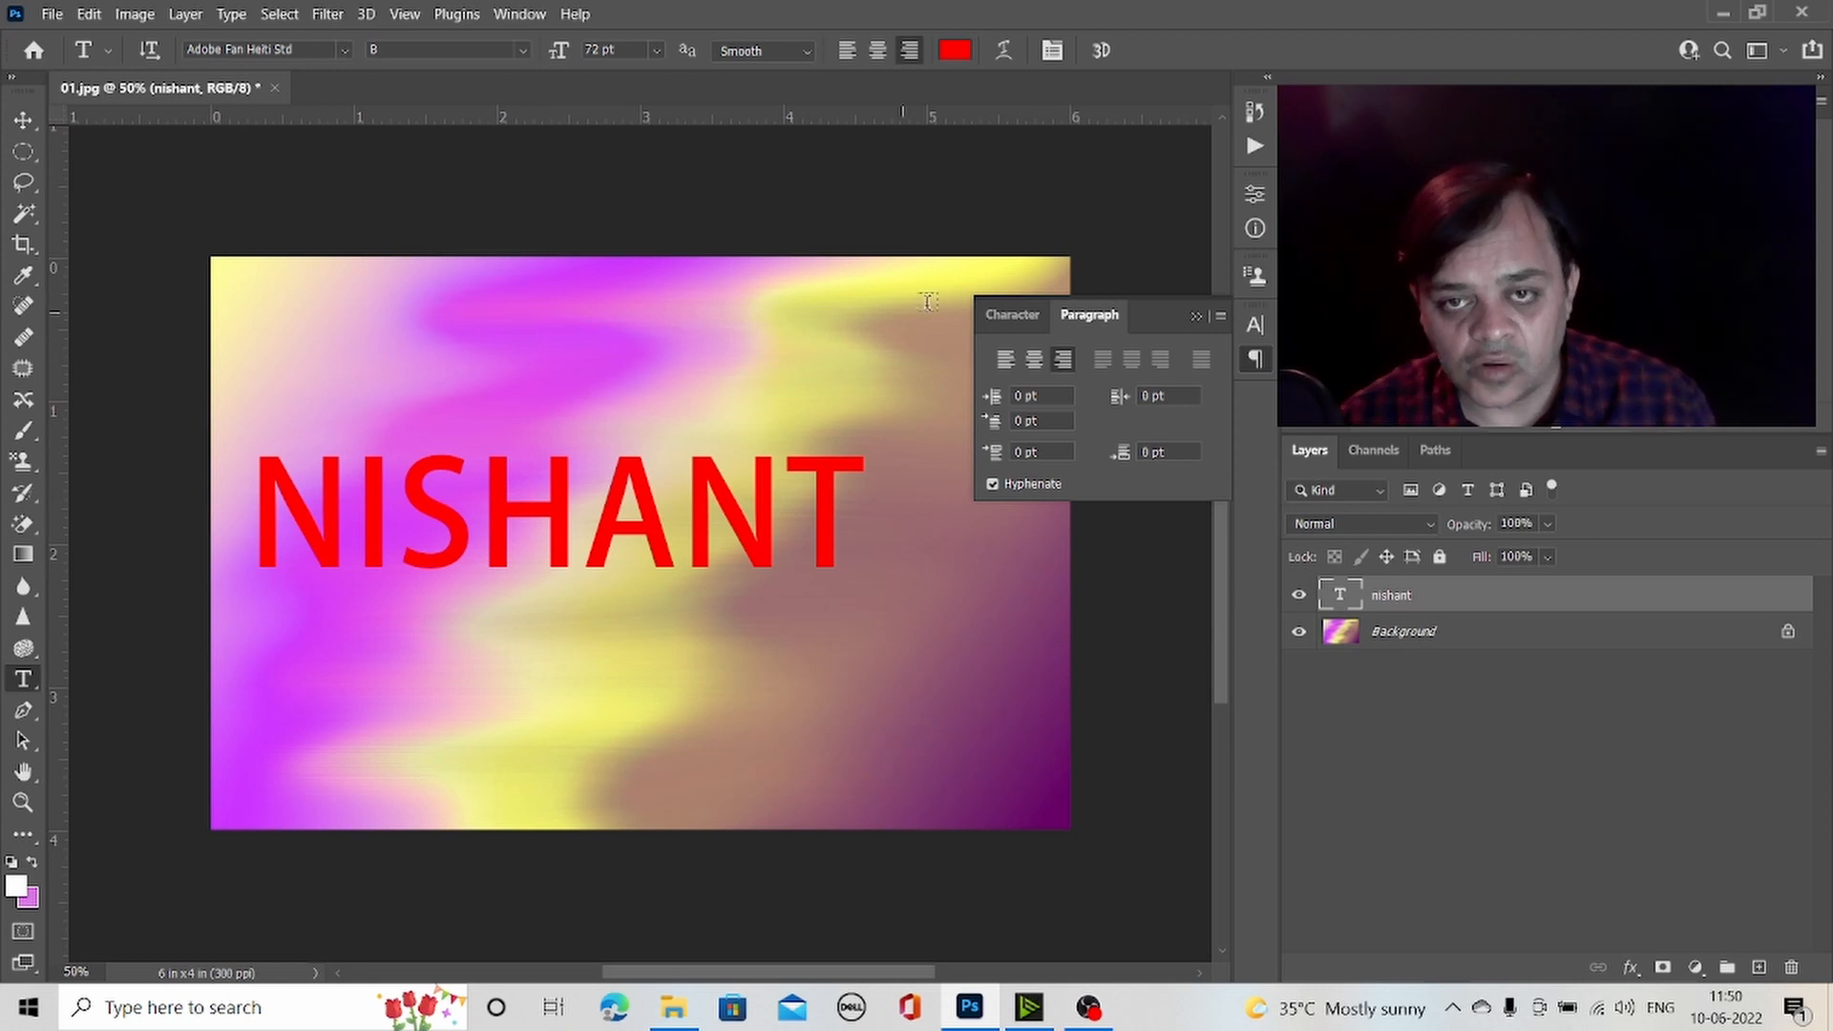
- Return to the character formatting options and set the name text's tracking to -80
left_click(1012, 315)
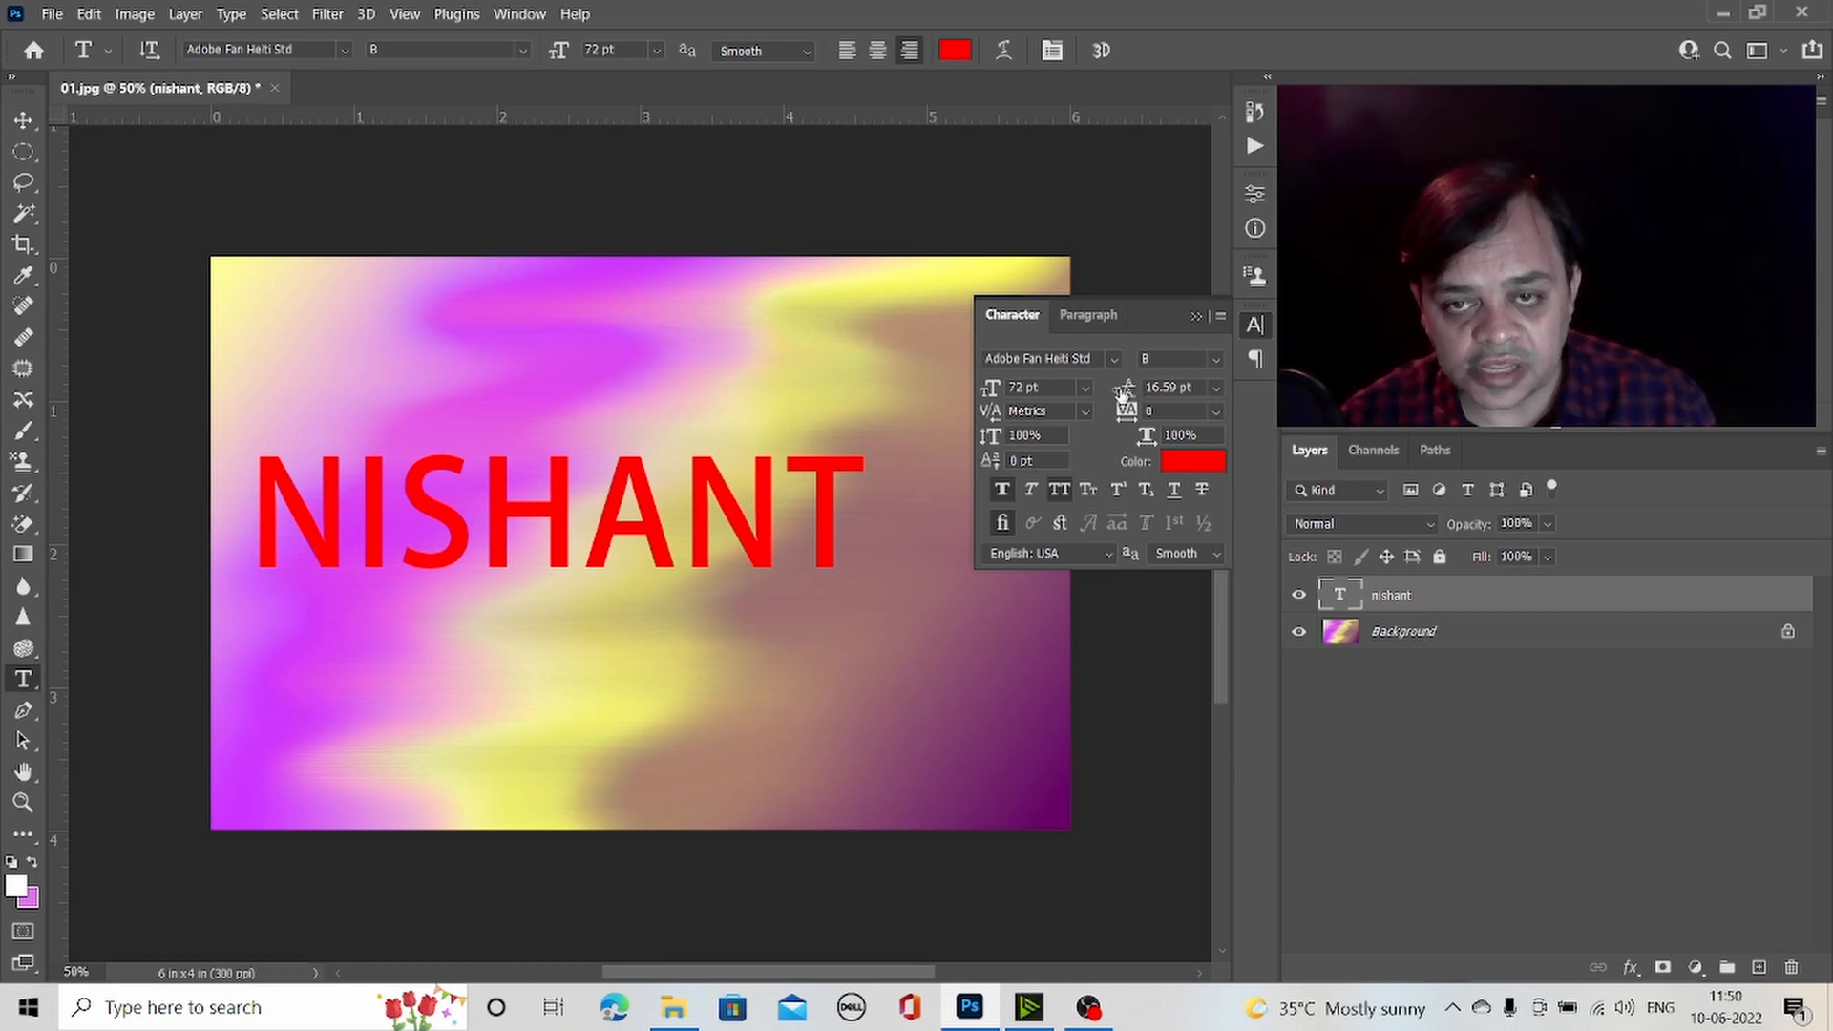
mouse_move(1128, 412)
left_mouse_down()
mouse_move(1174, 412)
mouse_move(1098, 412)
mouse_move(1150, 413)
mouse_move(1122, 425)
left_mouse_up()
type("-120")
key("Return")
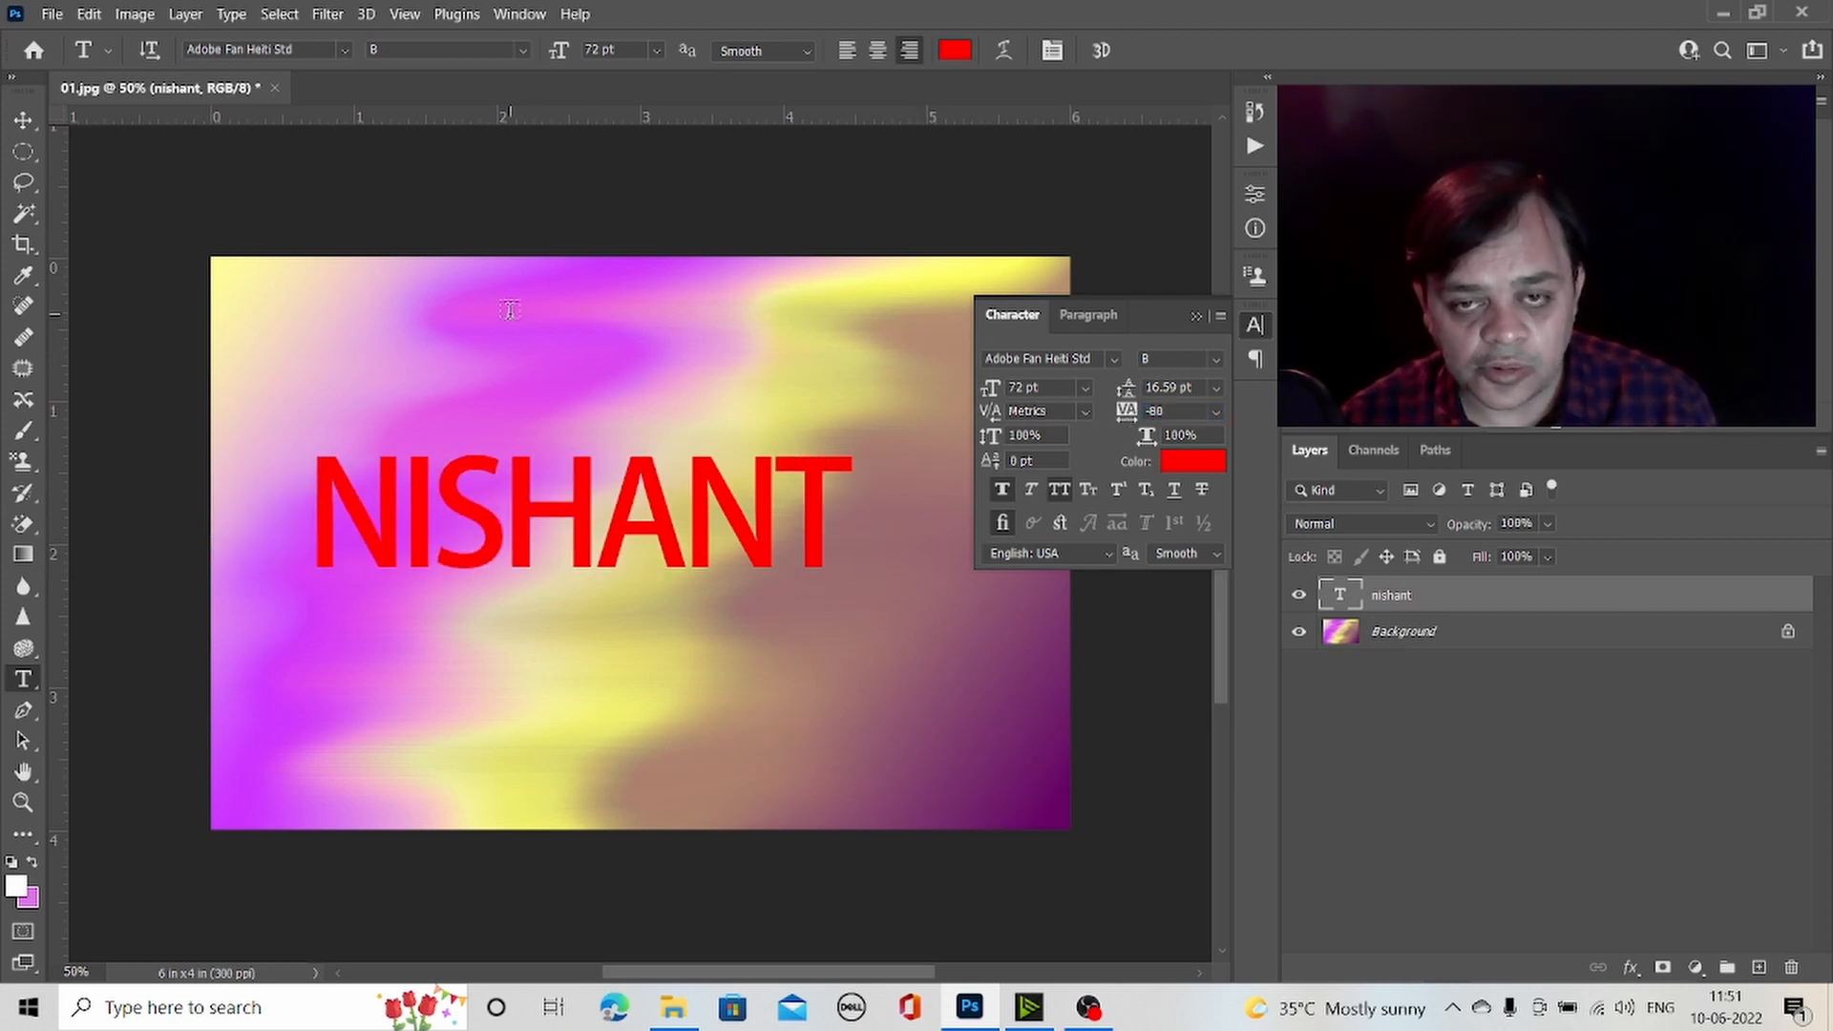
- Turn off All Caps and Faux Bold on the name text, and switch to the Move tool
left_click(1060, 489)
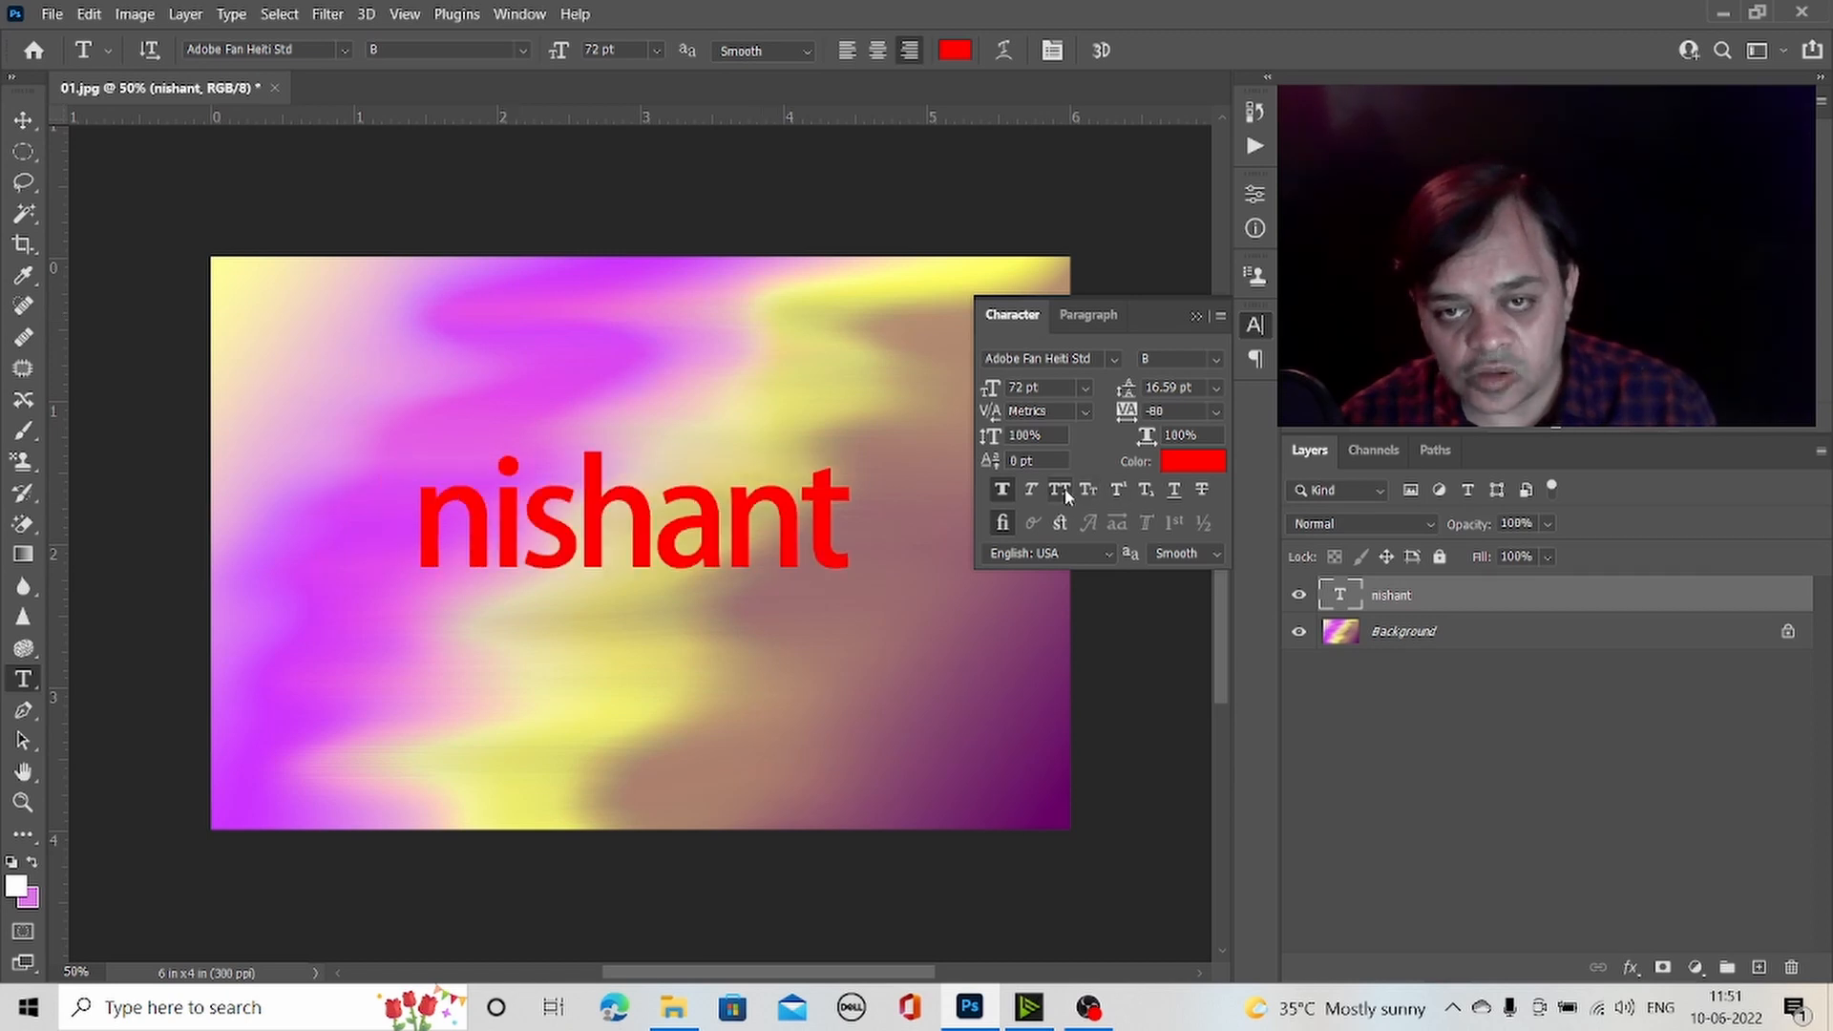
left_click(1010, 487)
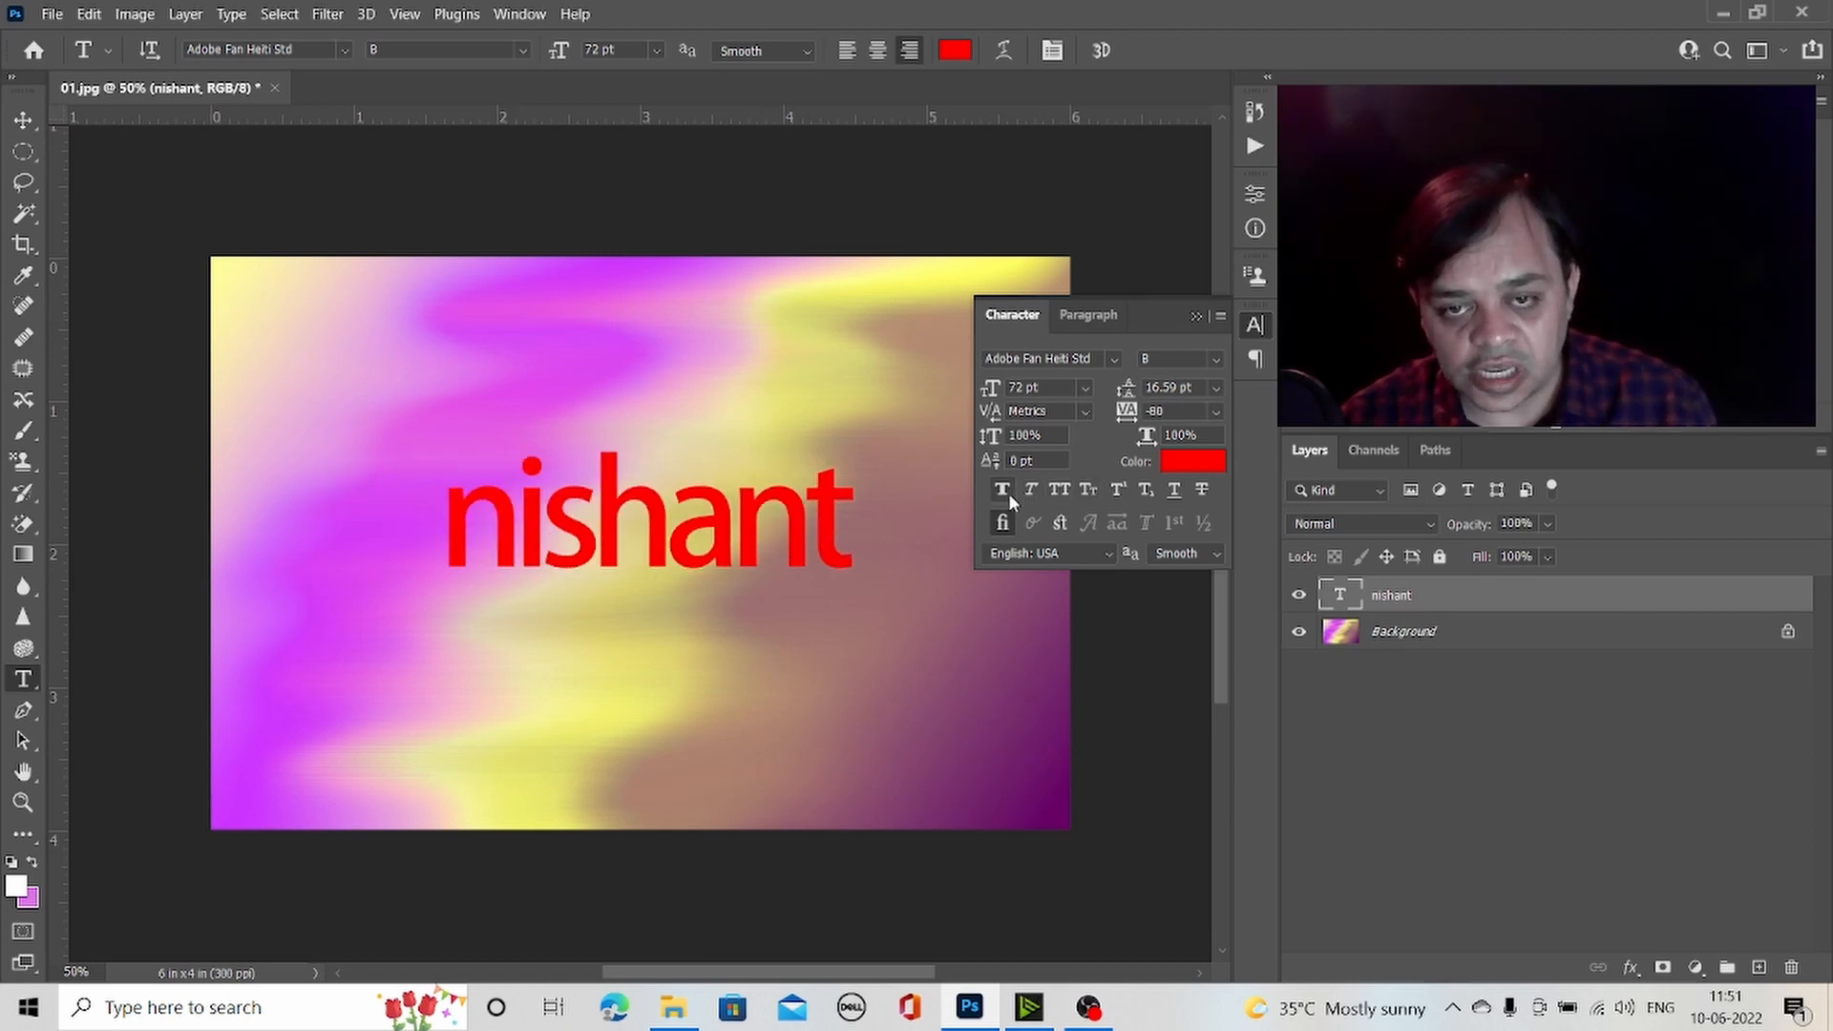
left_click(24, 121)
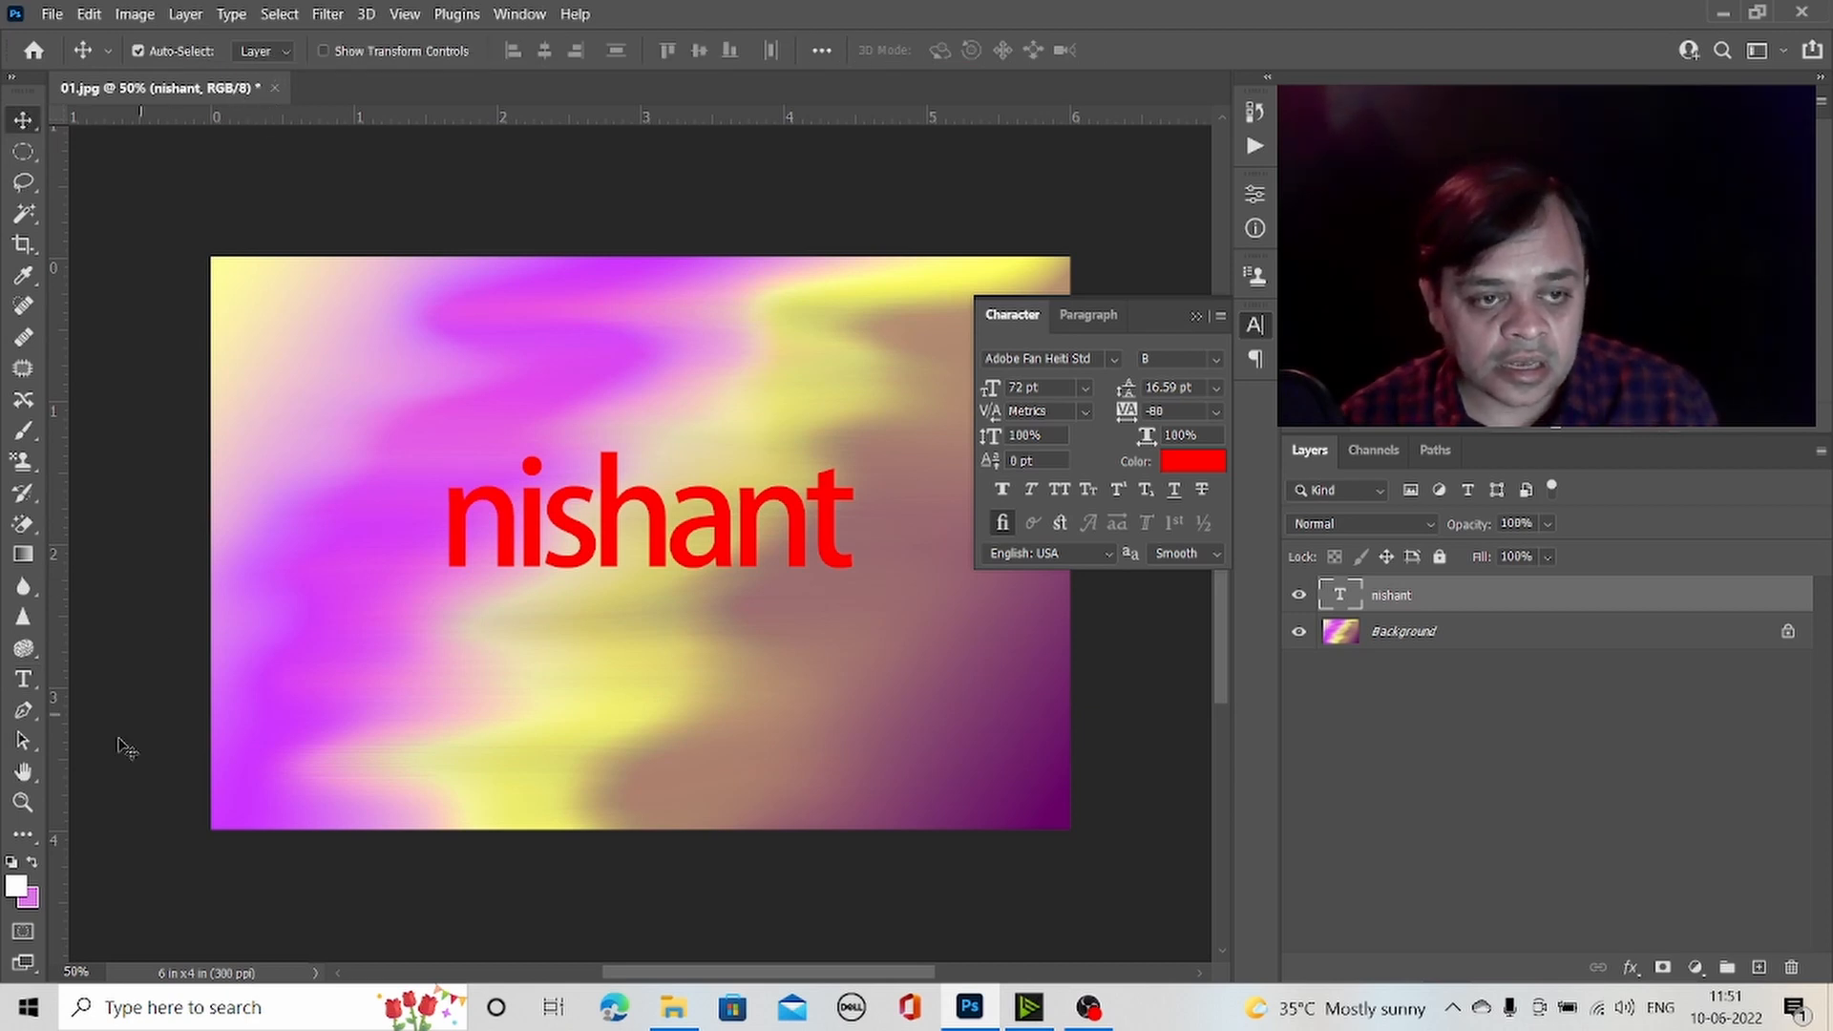
- Select the Pen tool, show its variants, and close 01.jpg without saving the changes
left_click(25, 712)
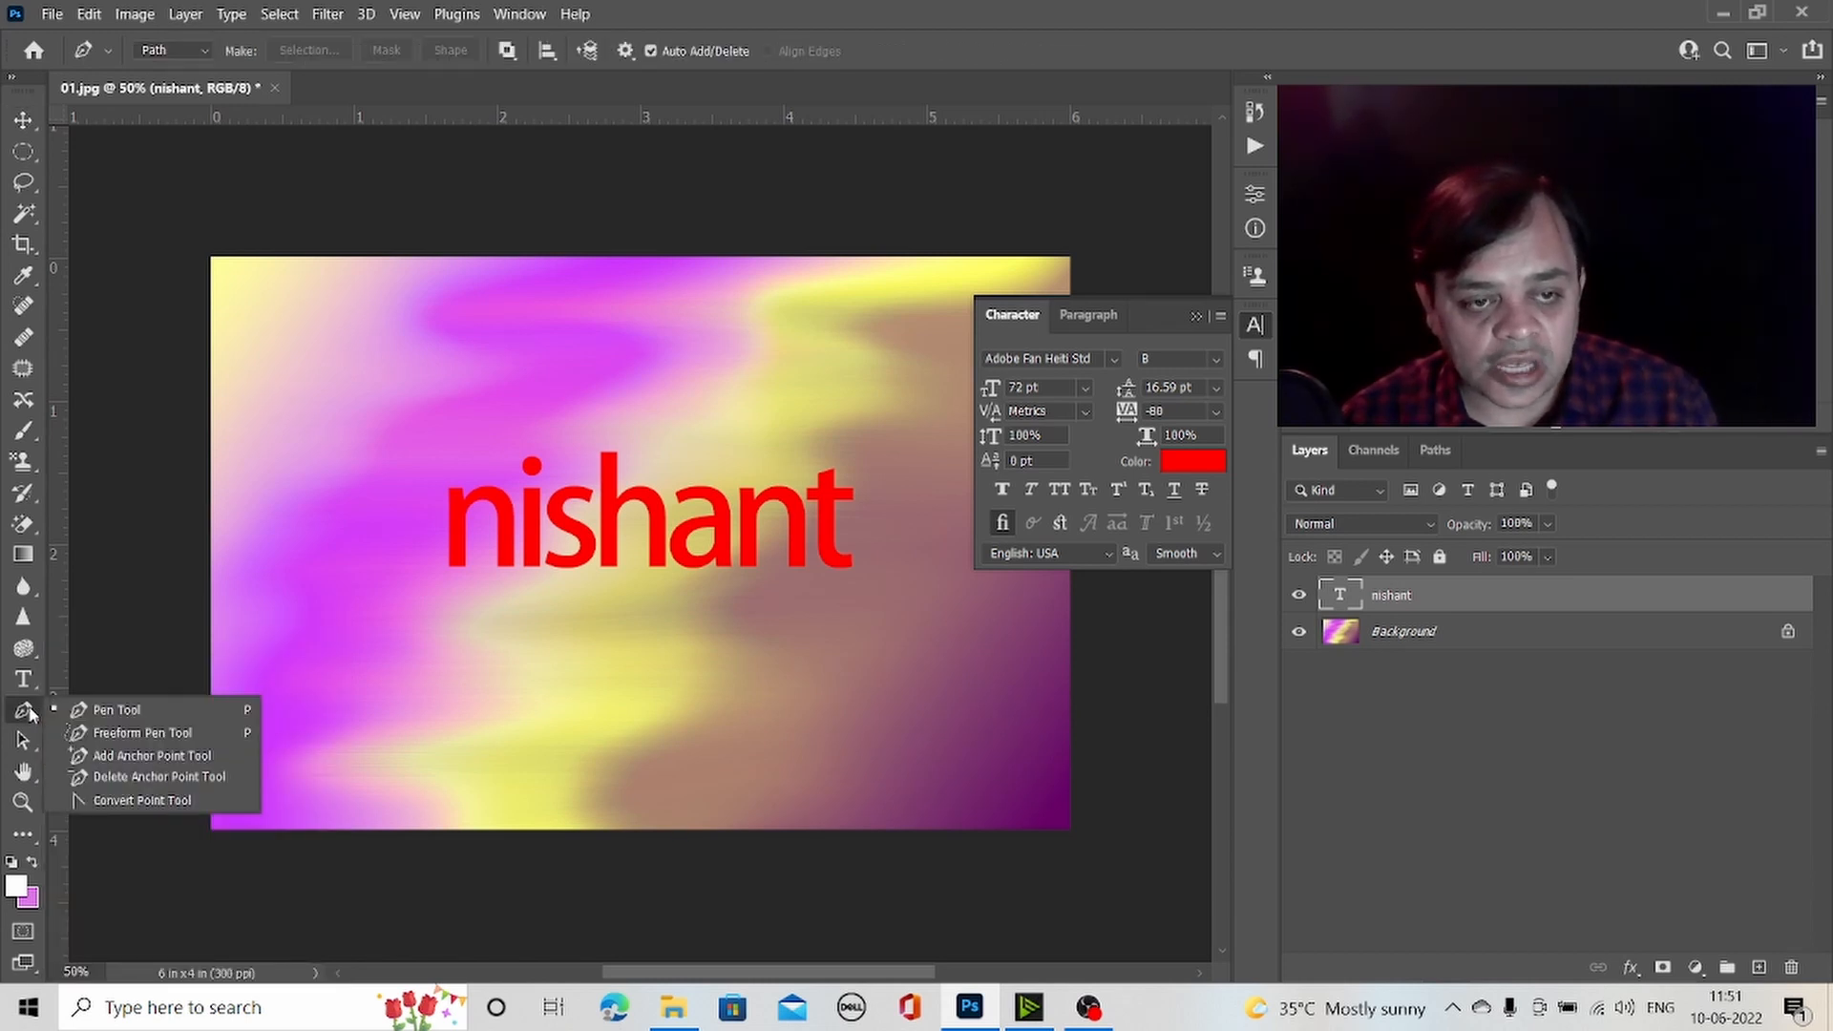
left_click(1506, 602)
left_click(273, 86)
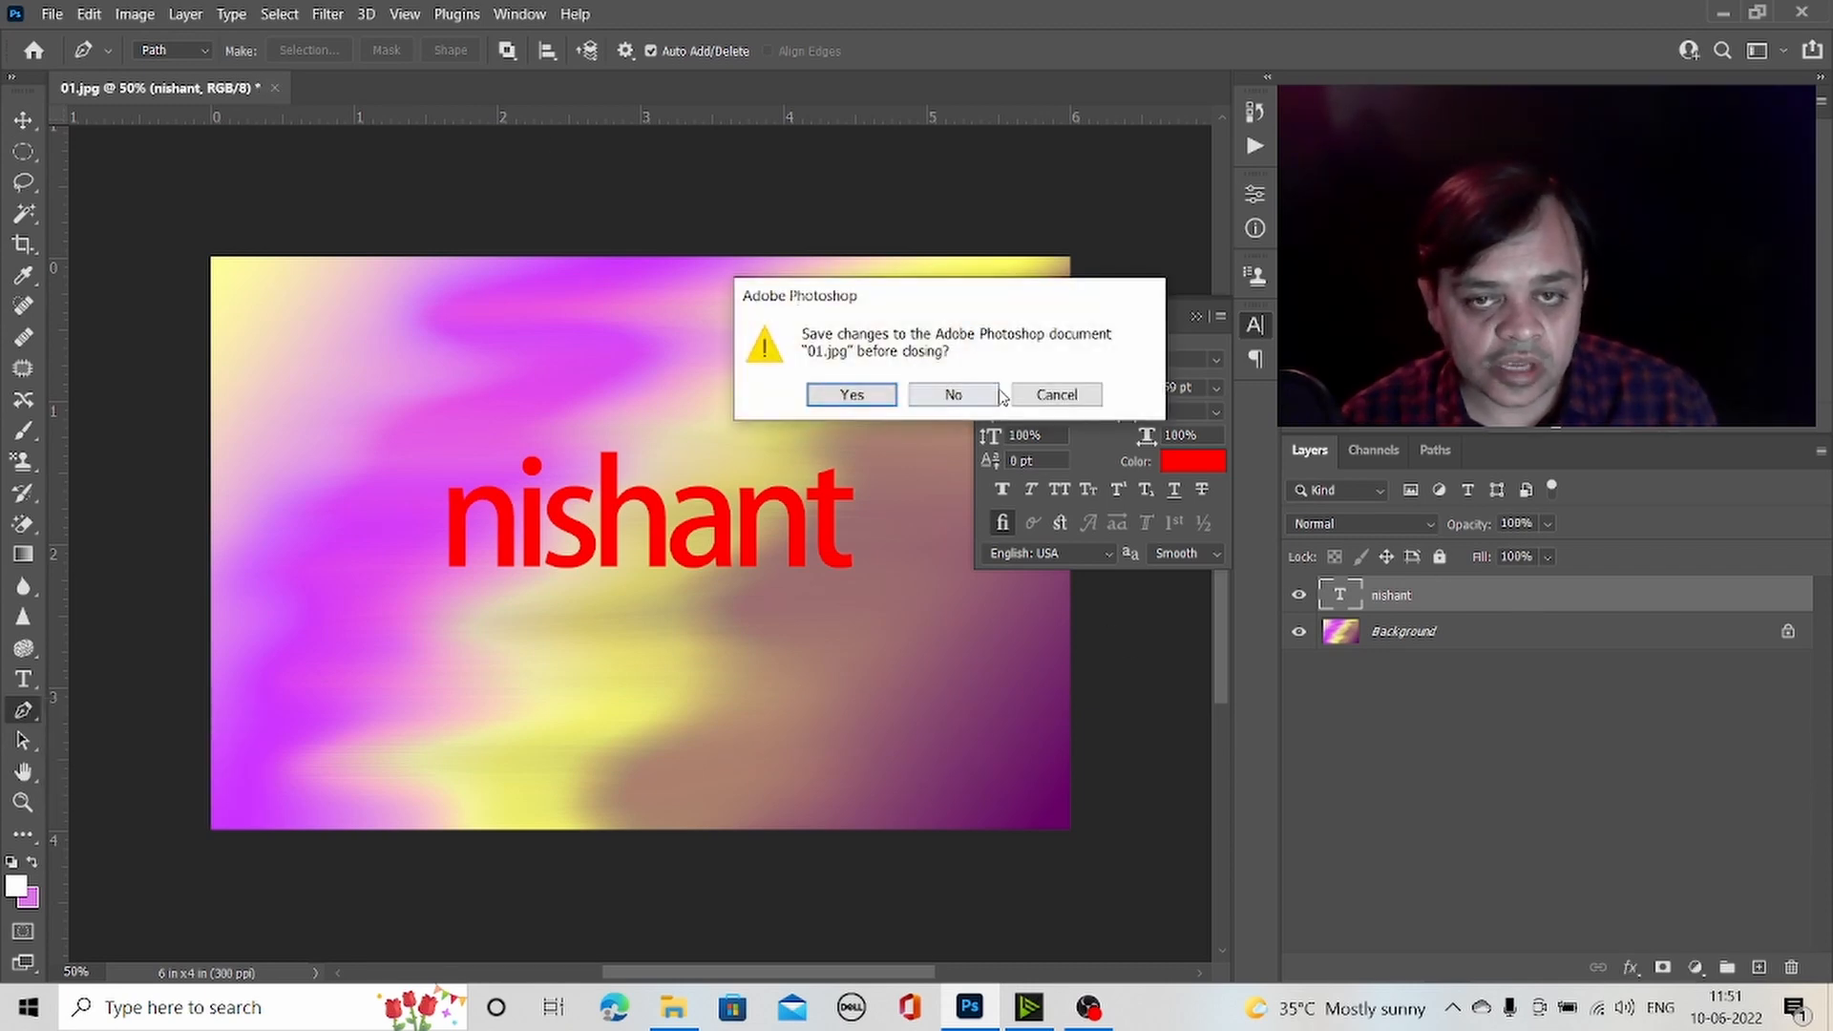
left_click(953, 393)
- Open new 12x36 album design psd.png from the recent files and float it in its own window
scroll(972, 561, "down", 5)
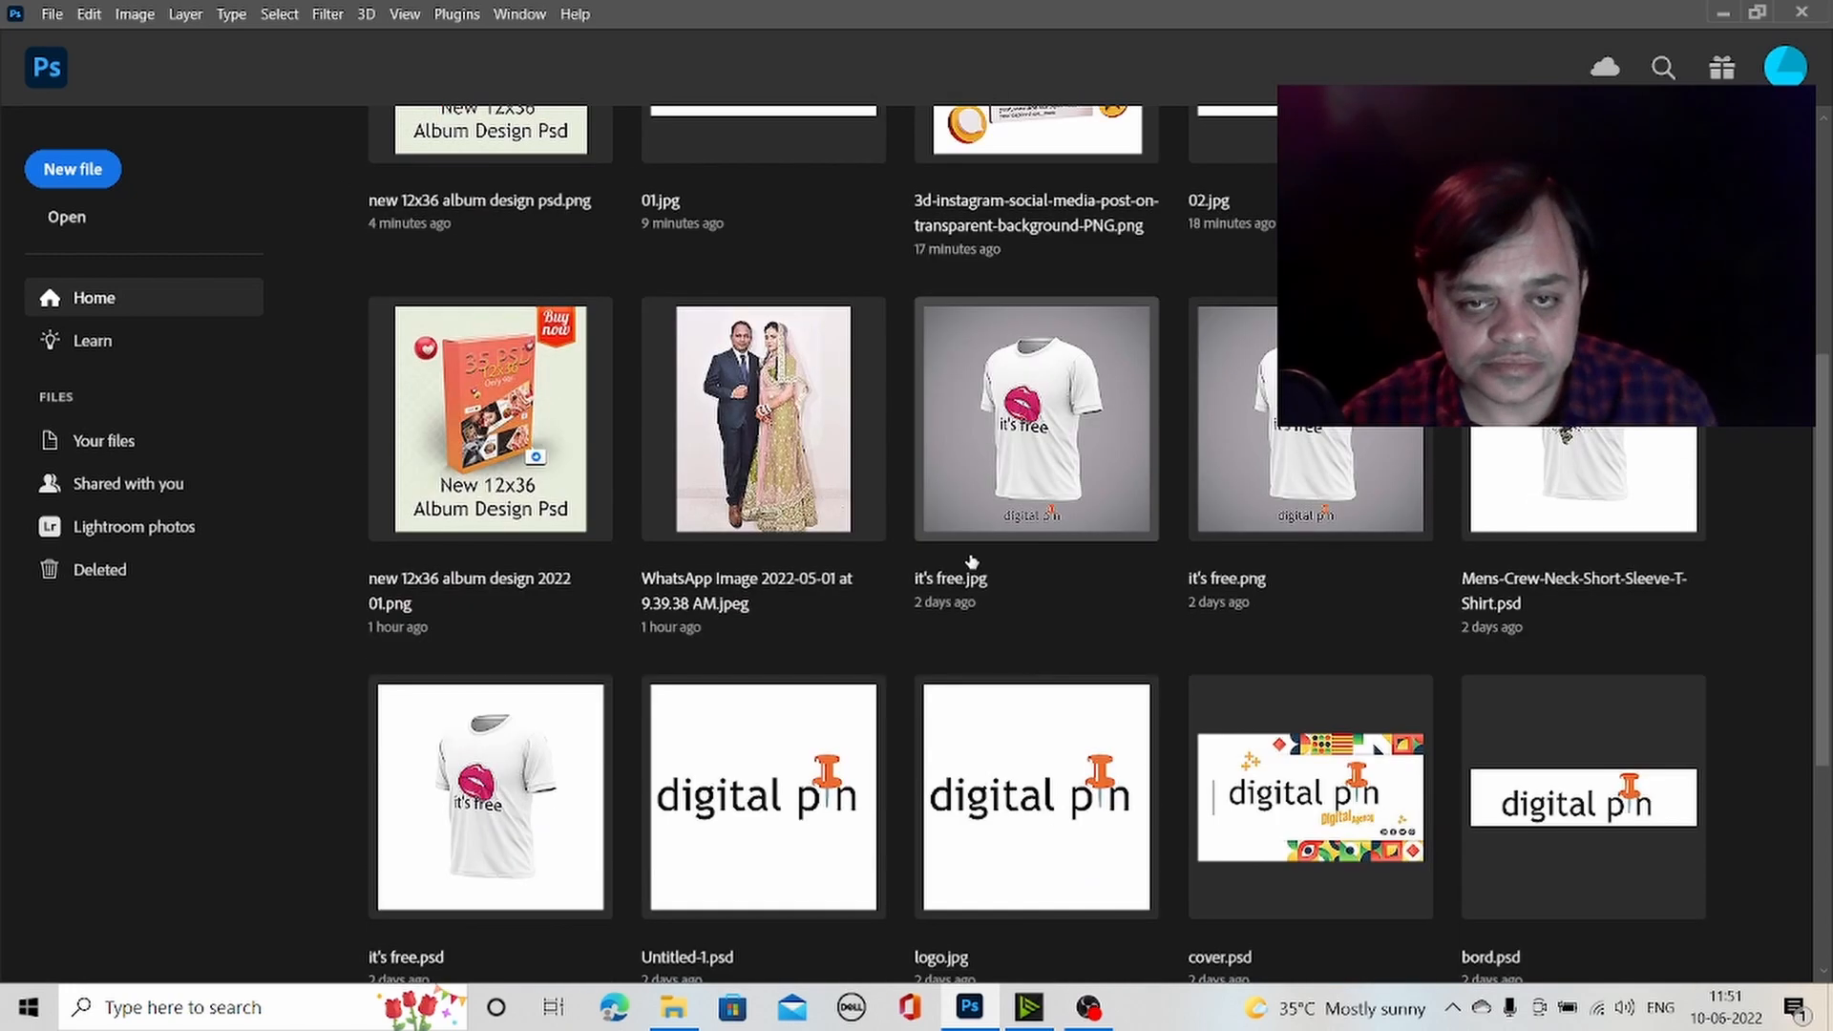
scroll(972, 561, "up", 5)
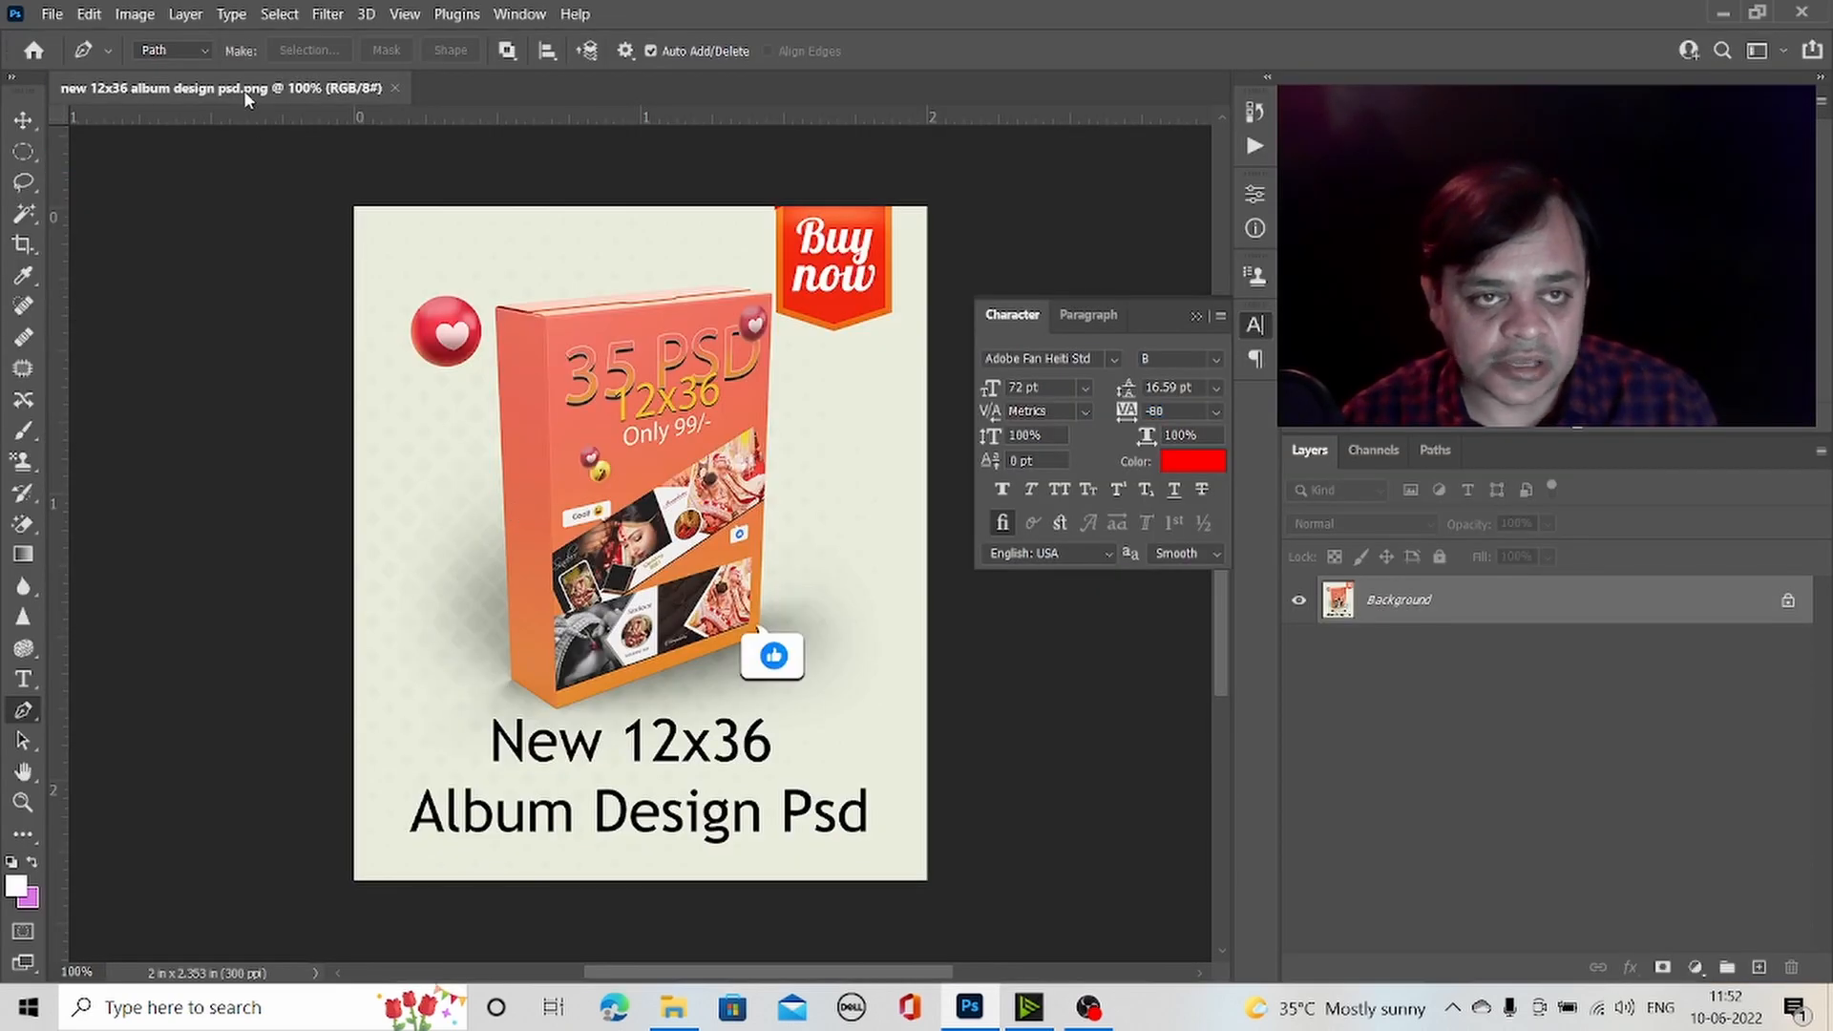
left_click_drag(243, 89, 372, 122)
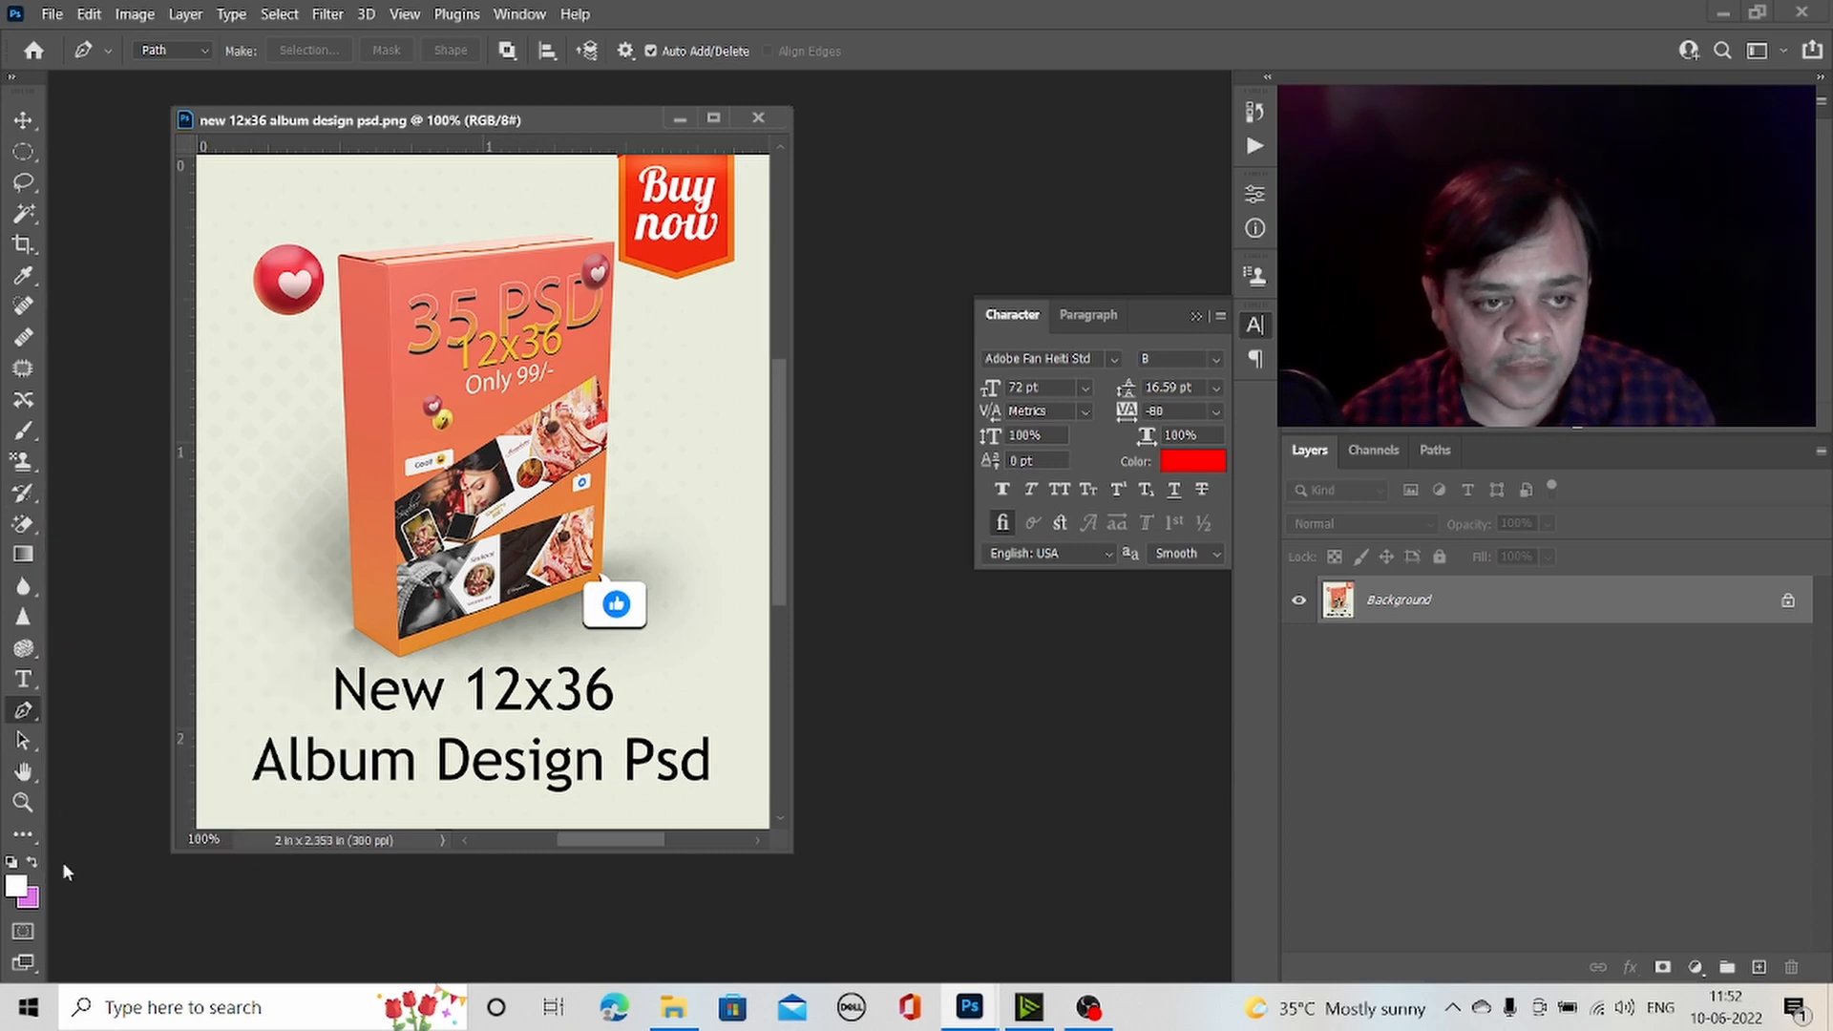
- Magnify the box's lower corner to 300% and widen the floating document window
left_click(23, 803)
left_click(536, 610)
left_click(270, 610)
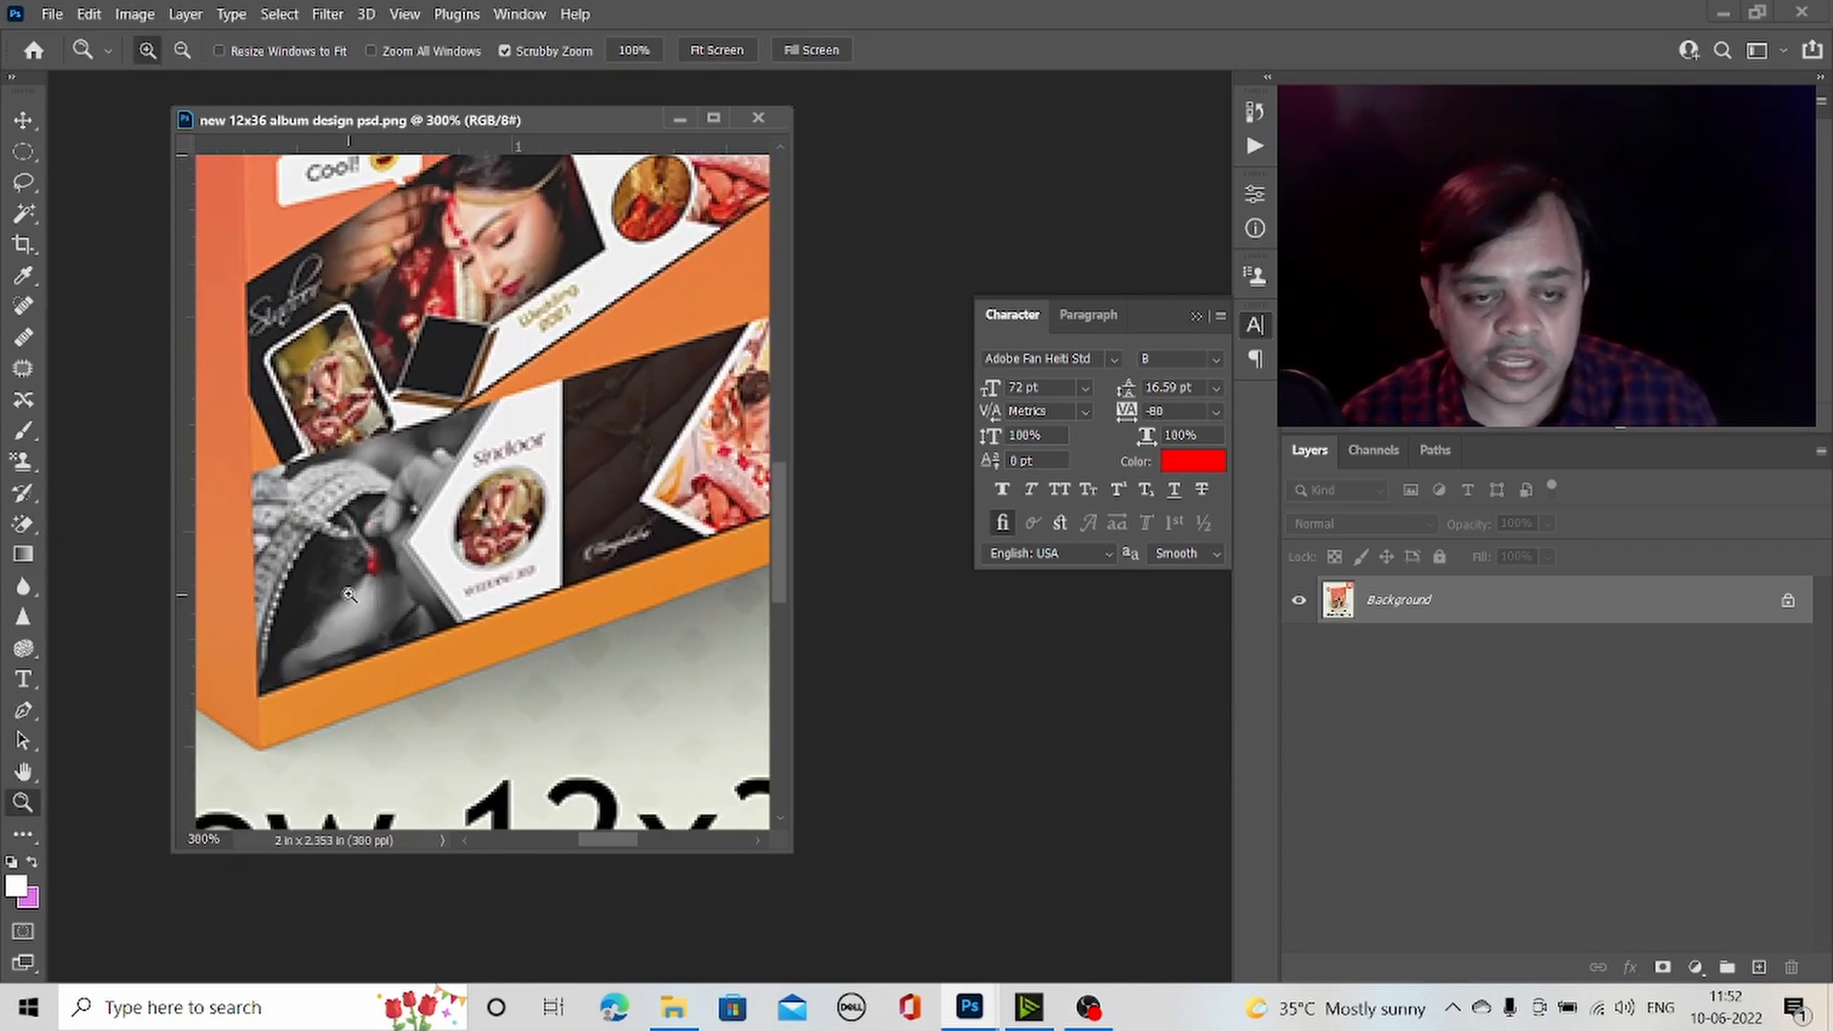
left_click_drag(461, 498, 667, 432)
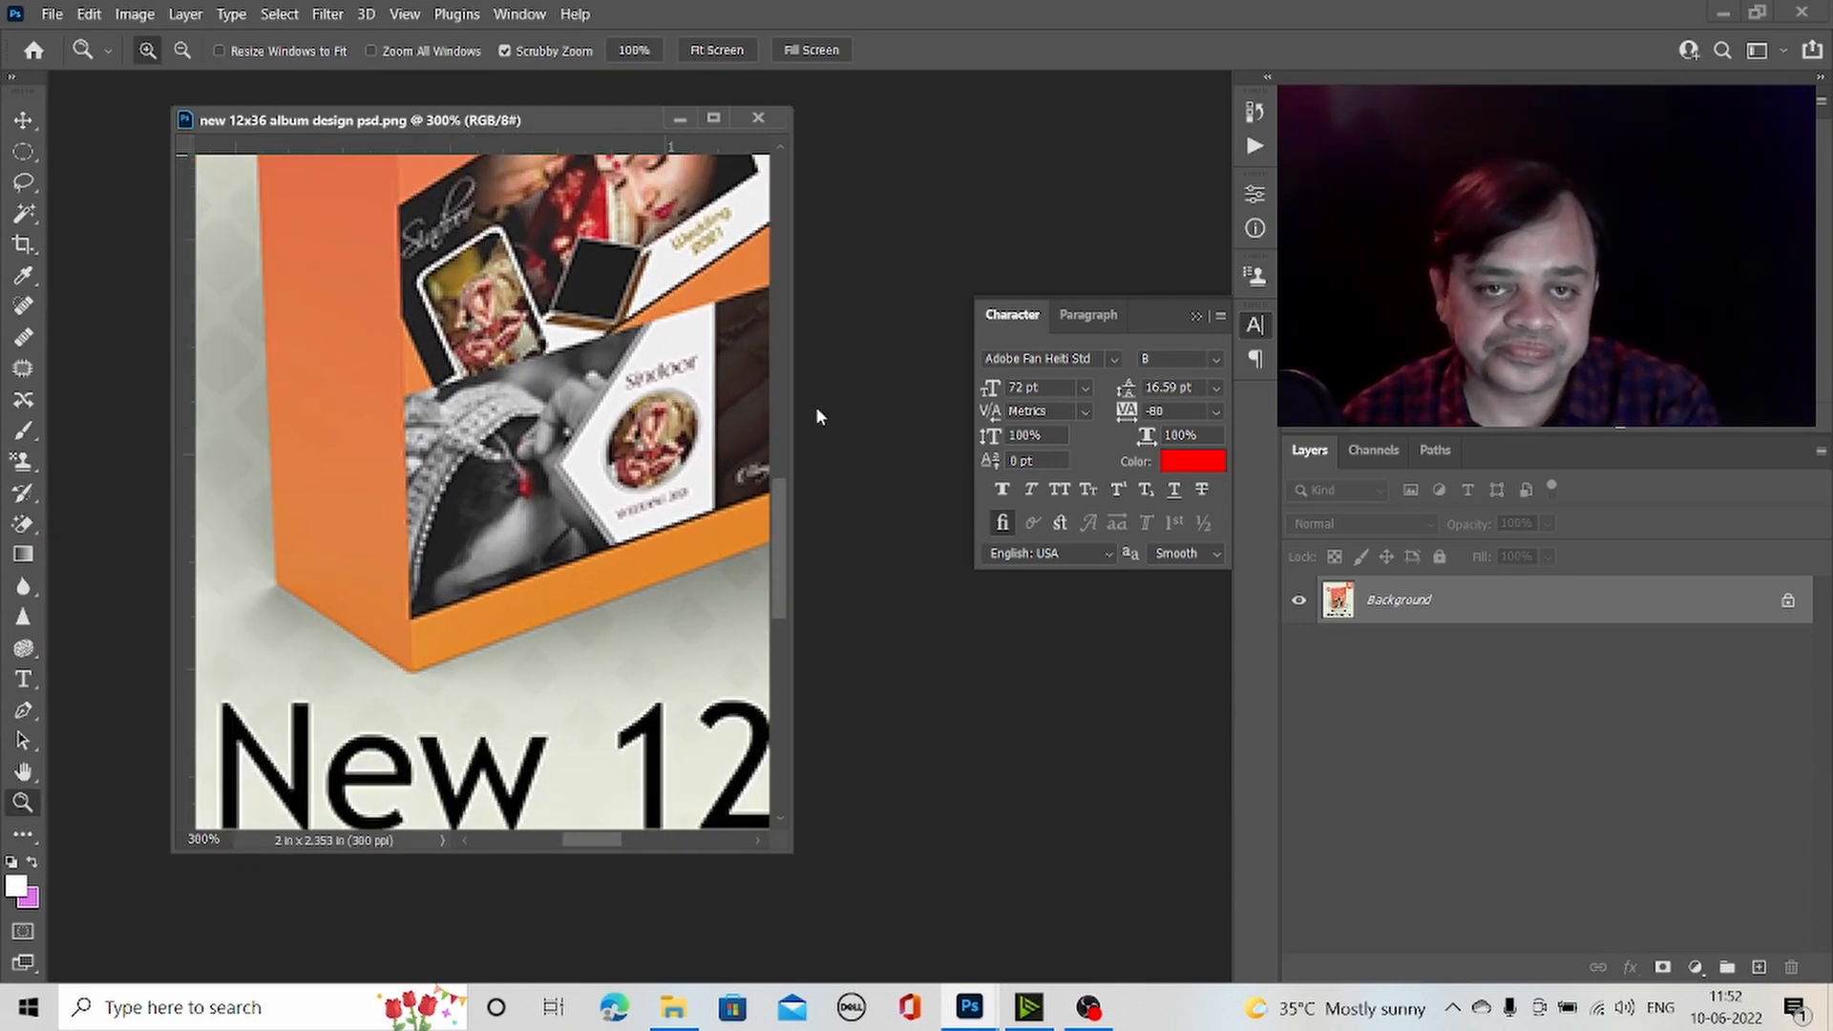
left_click_drag(791, 409, 1318, 409)
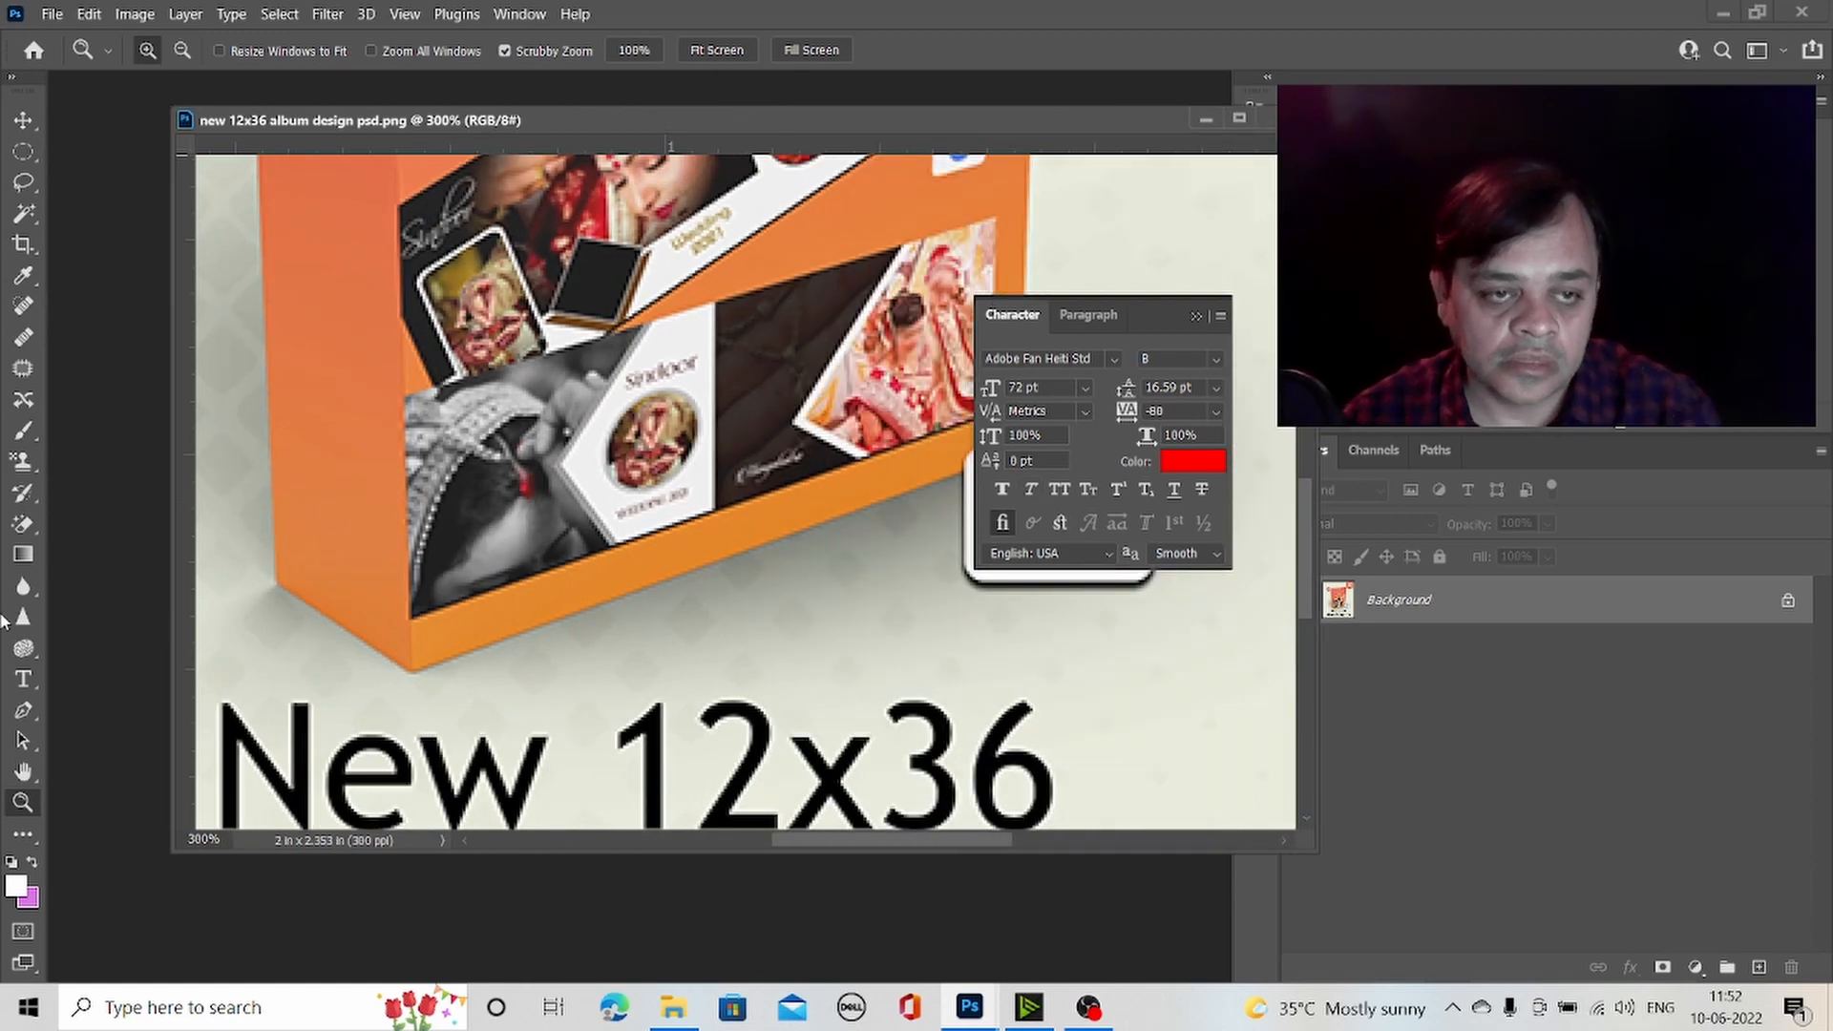
- With the Pen tool in Path mode, trace the box from its lowest corner along the base and up the left side to the upper-left corner
left_click(23, 711)
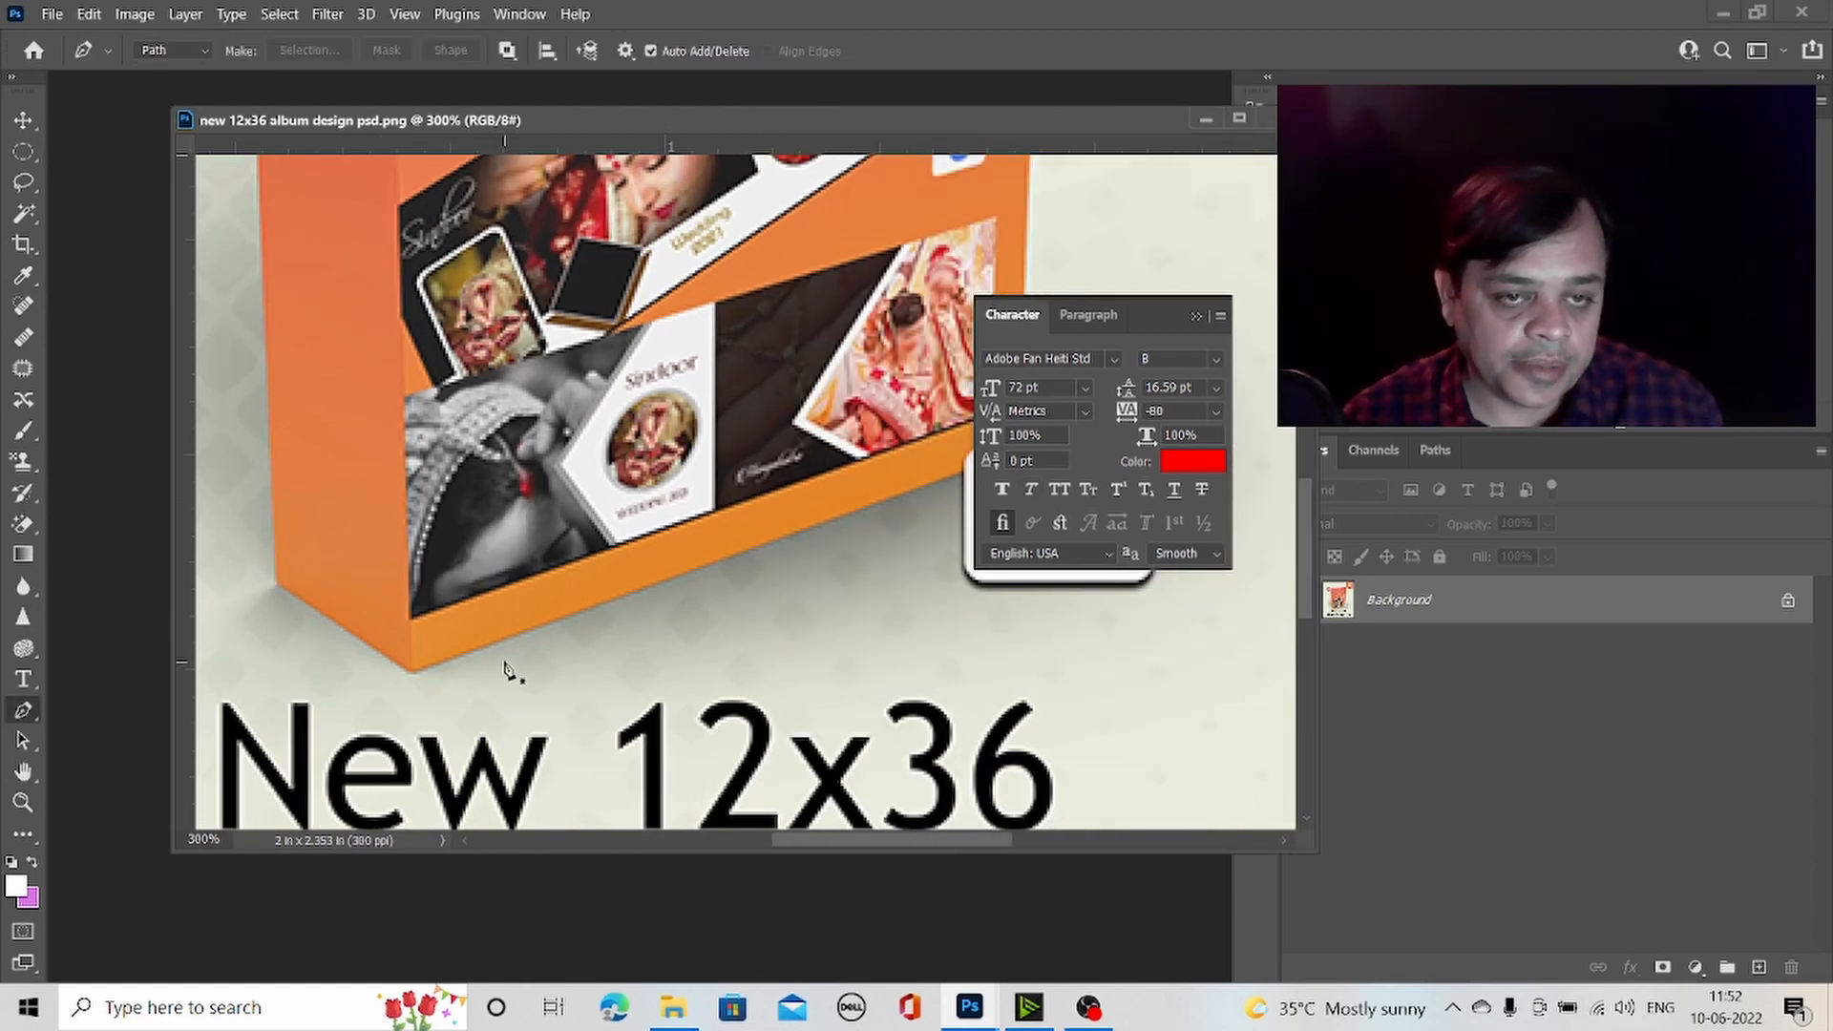
left_click(409, 673)
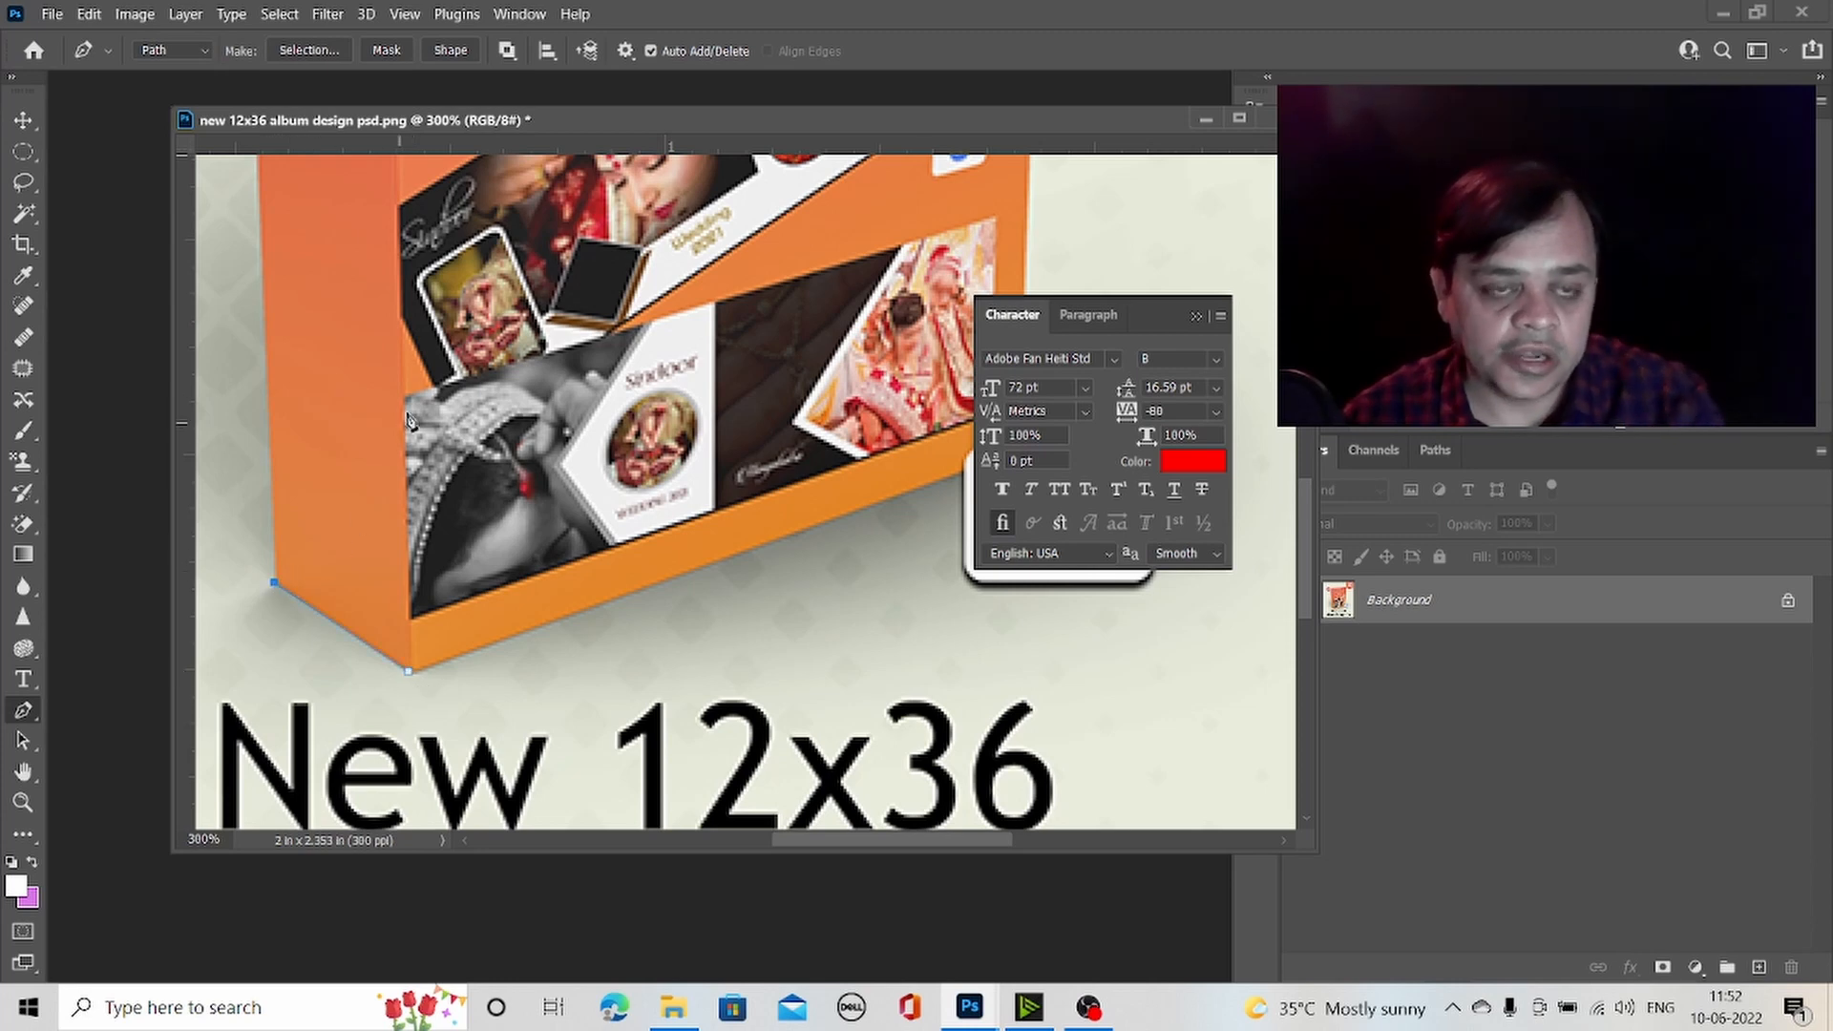
scroll(393, 296, "up", 10)
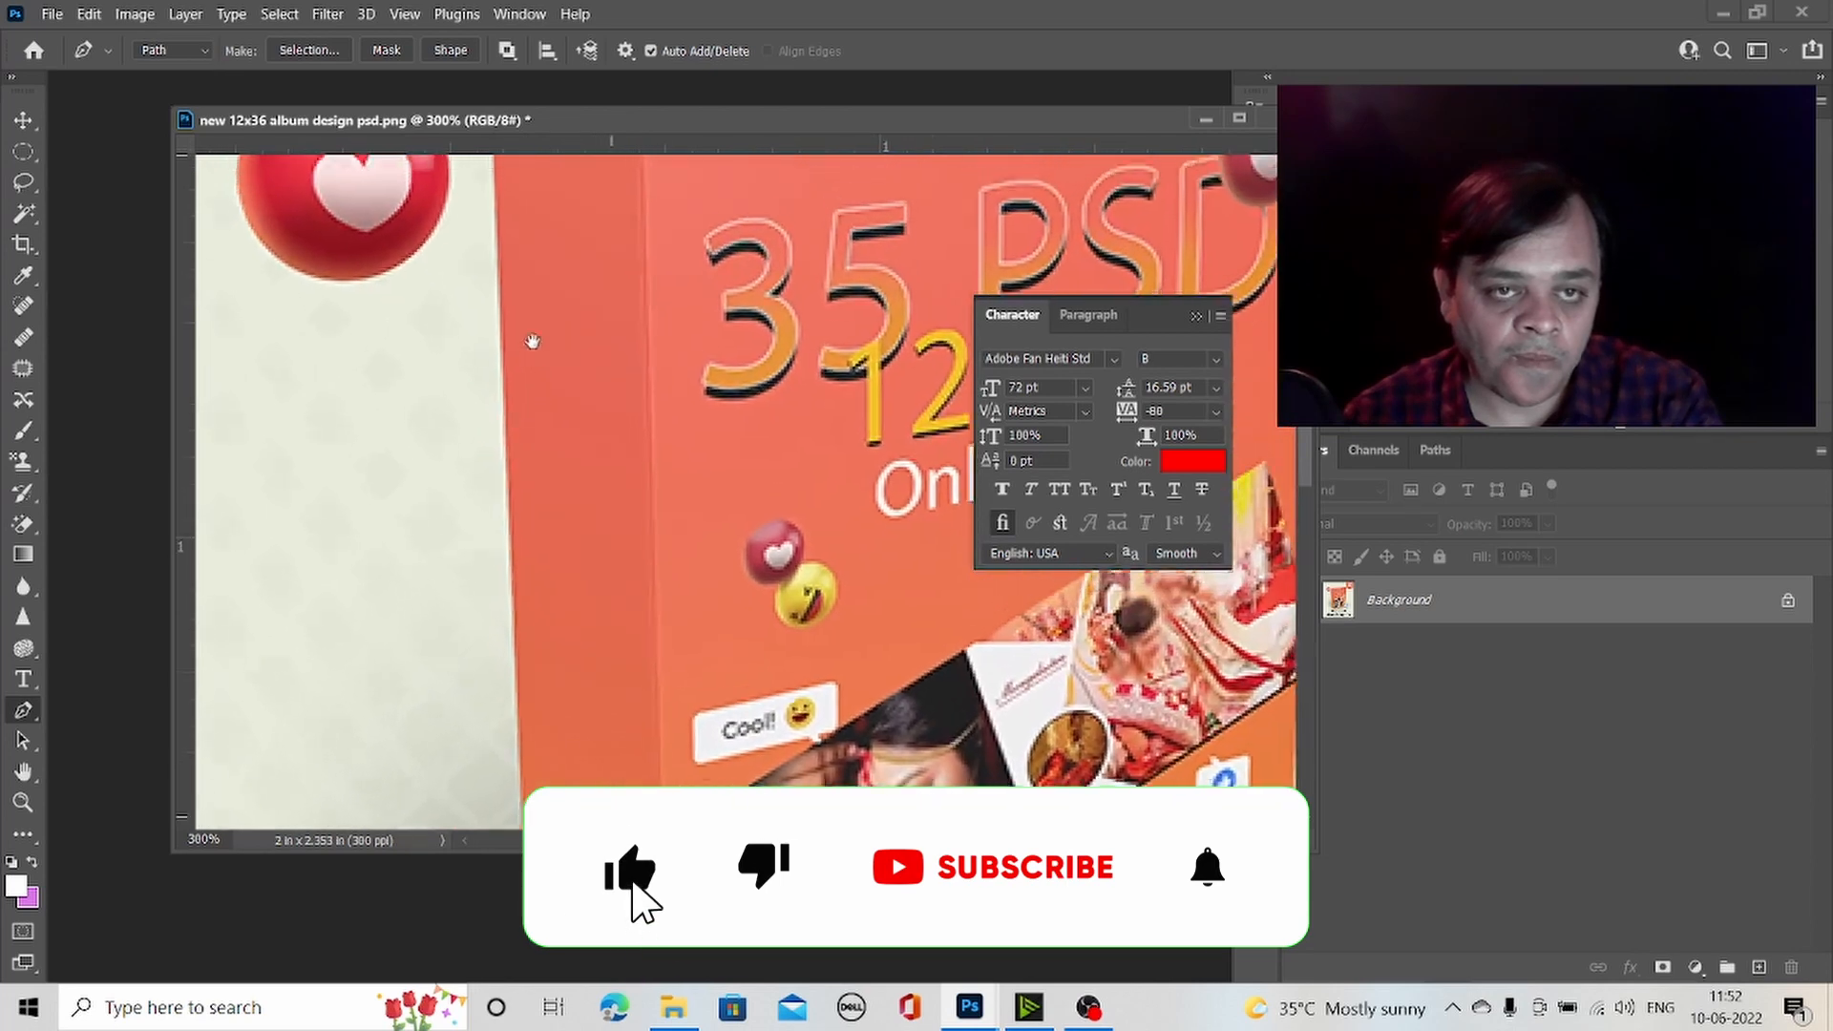
left_click(450, 391)
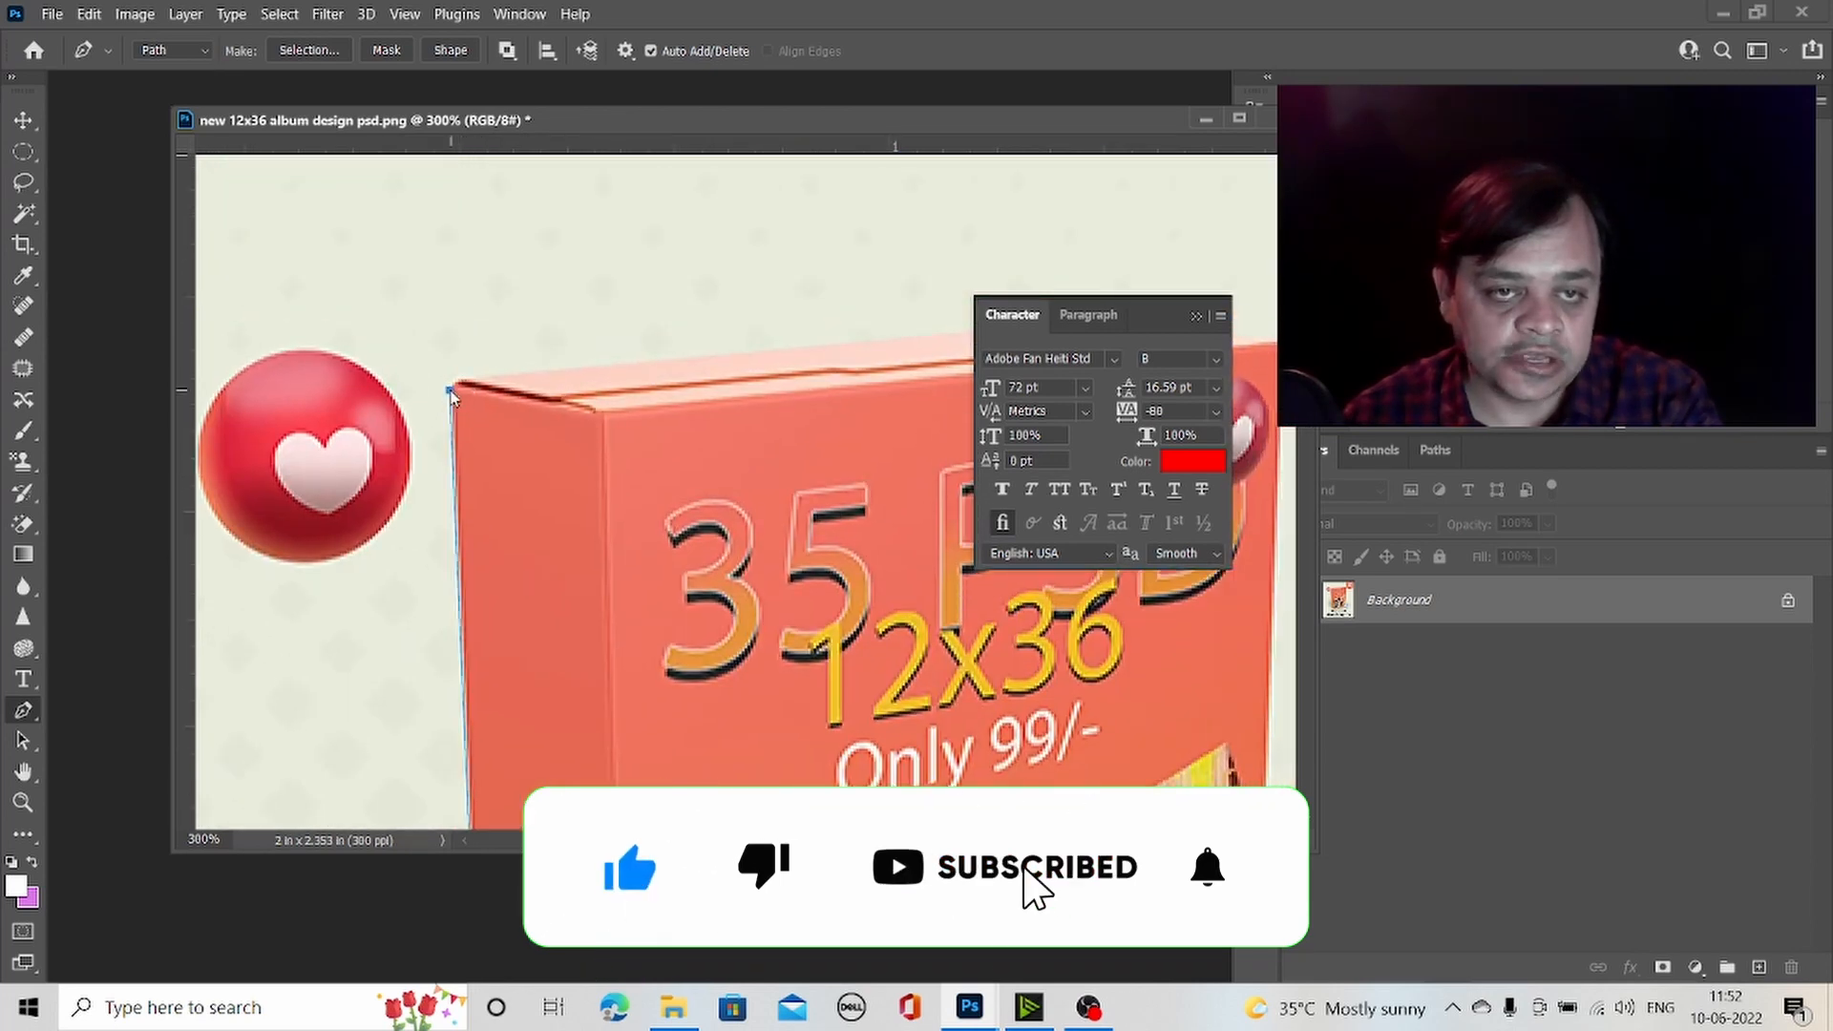
left_click_drag(464, 380, 481, 380)
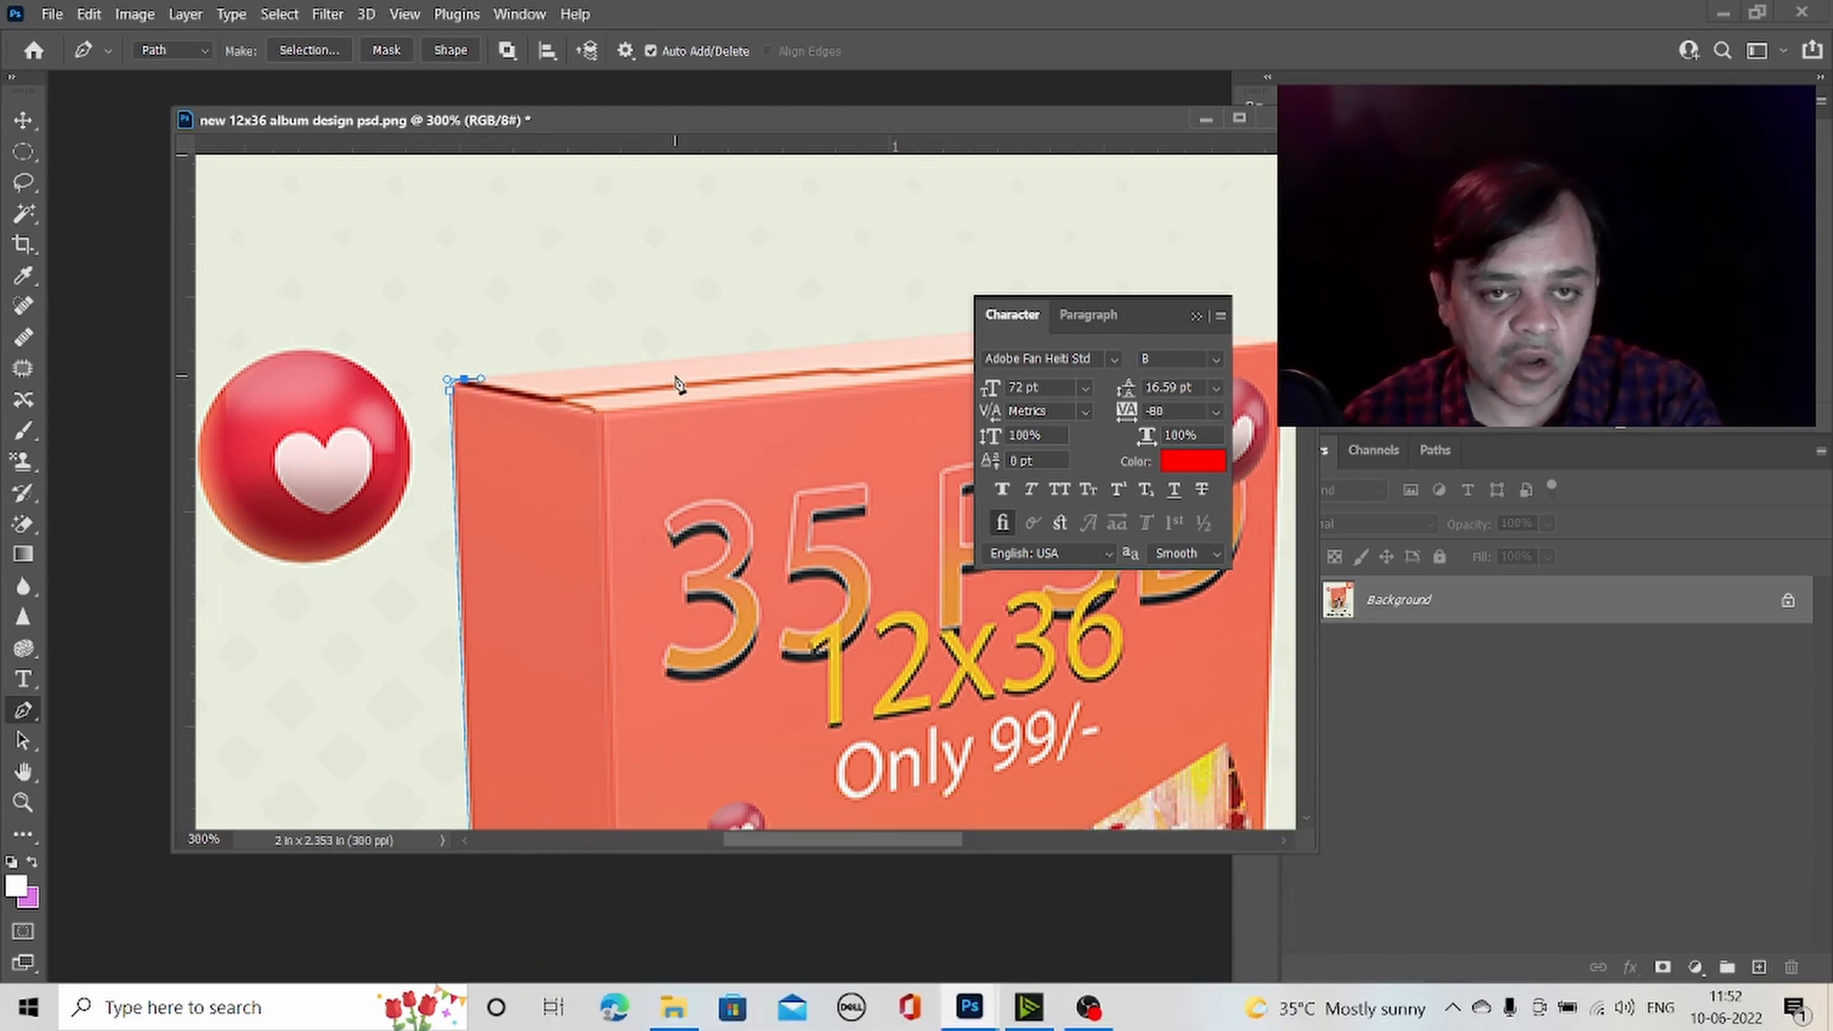
- Continue the path along the box's top edge and down its right side, and close it at the starting corner
left_click_drag(675, 380, 230, 414)
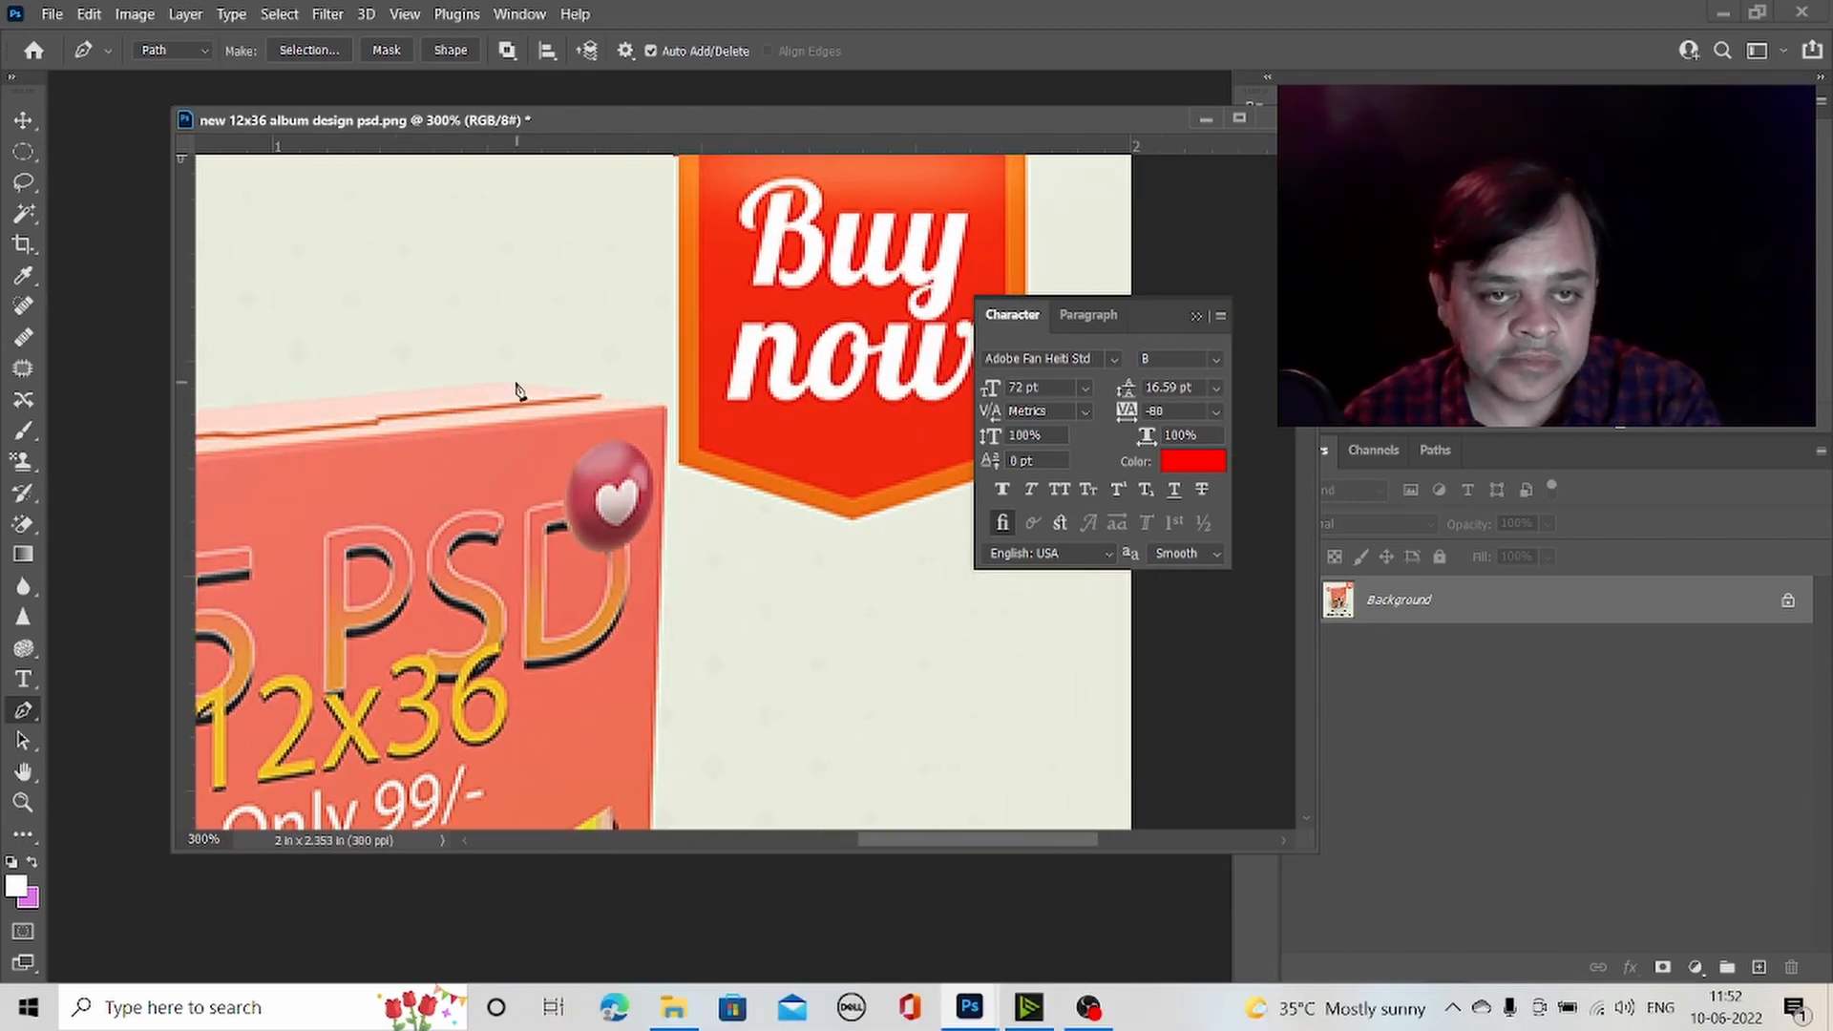
left_click(516, 382)
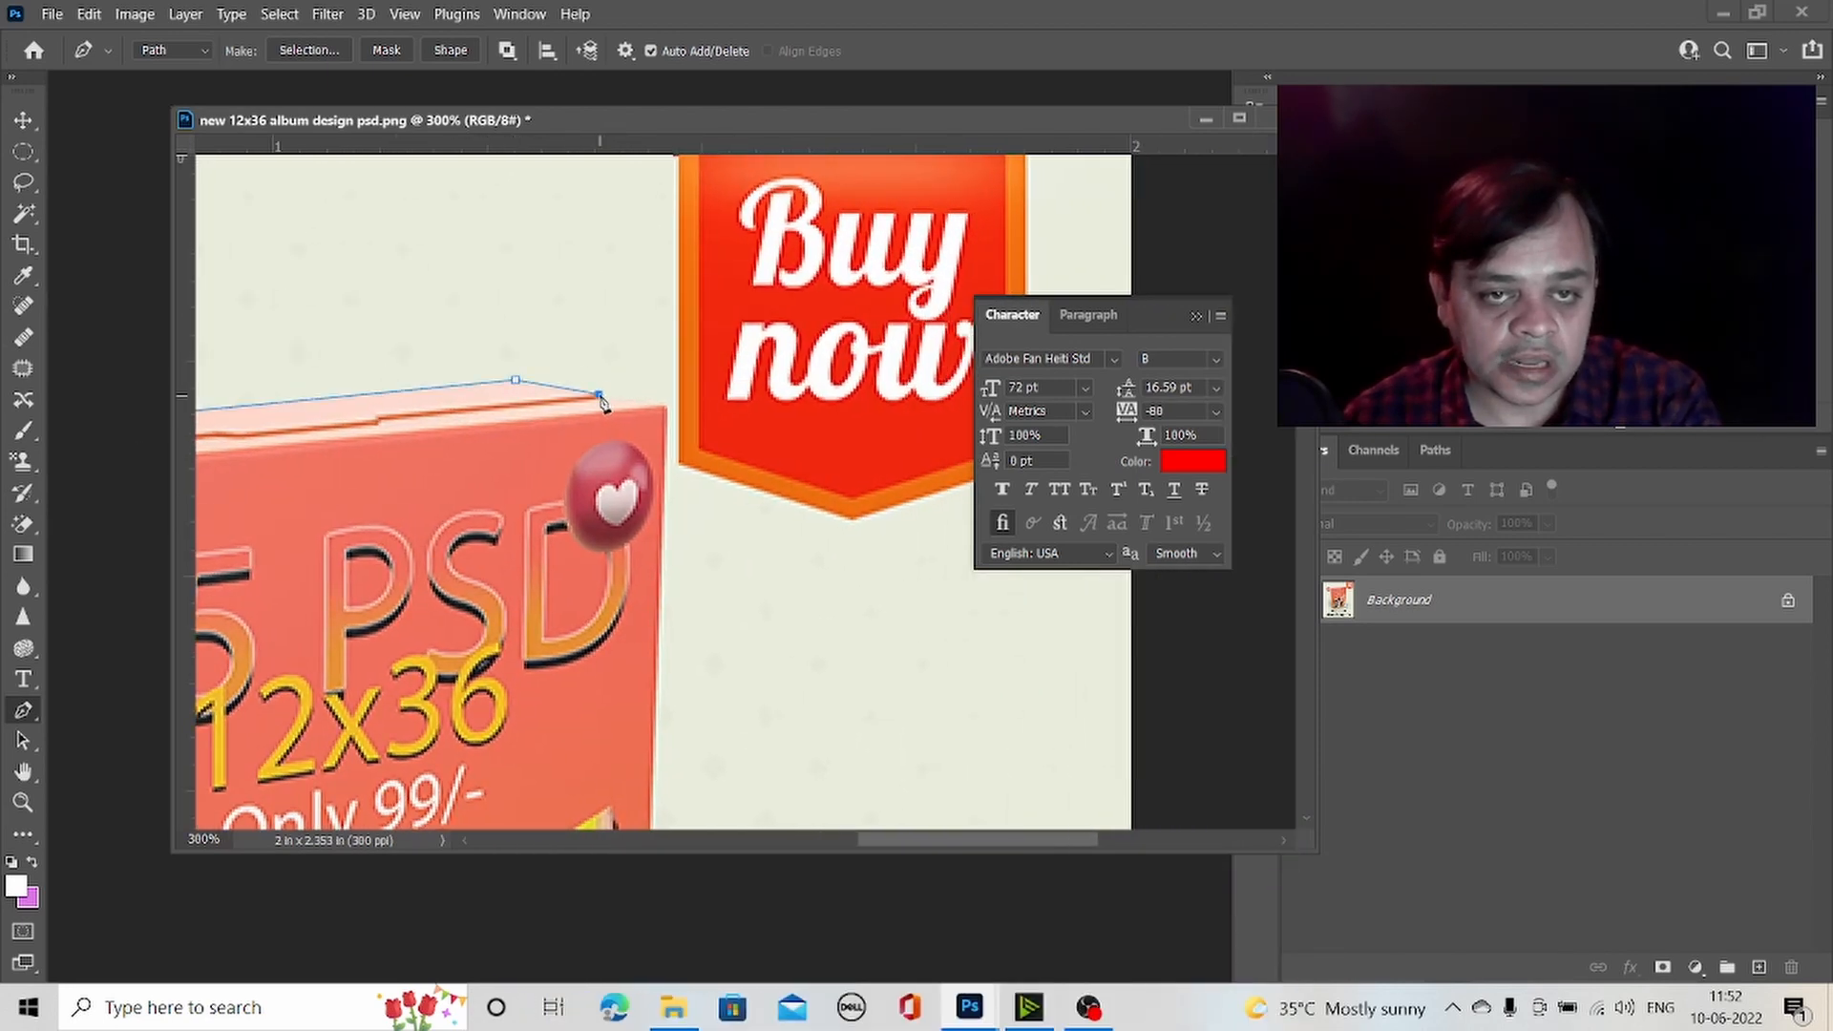
left_click(665, 409)
left_click(656, 678)
left_click_drag(694, 741, 682, 462)
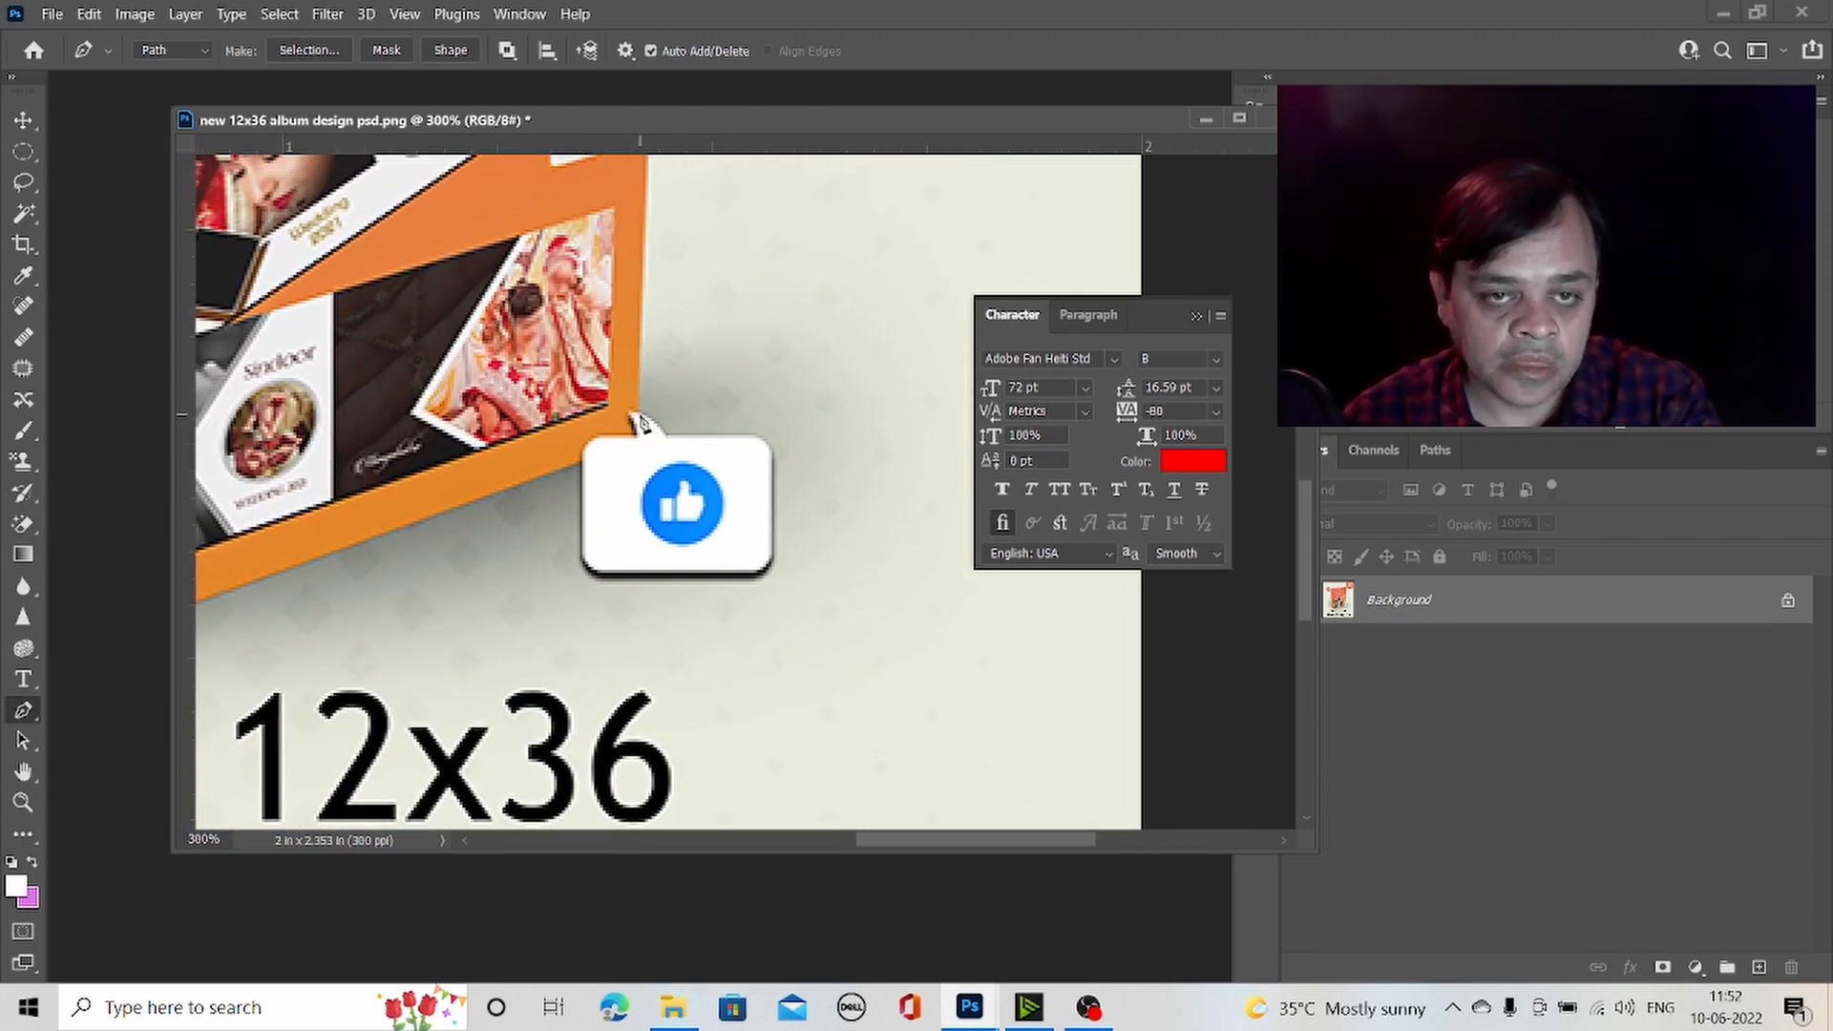
left_click(635, 415)
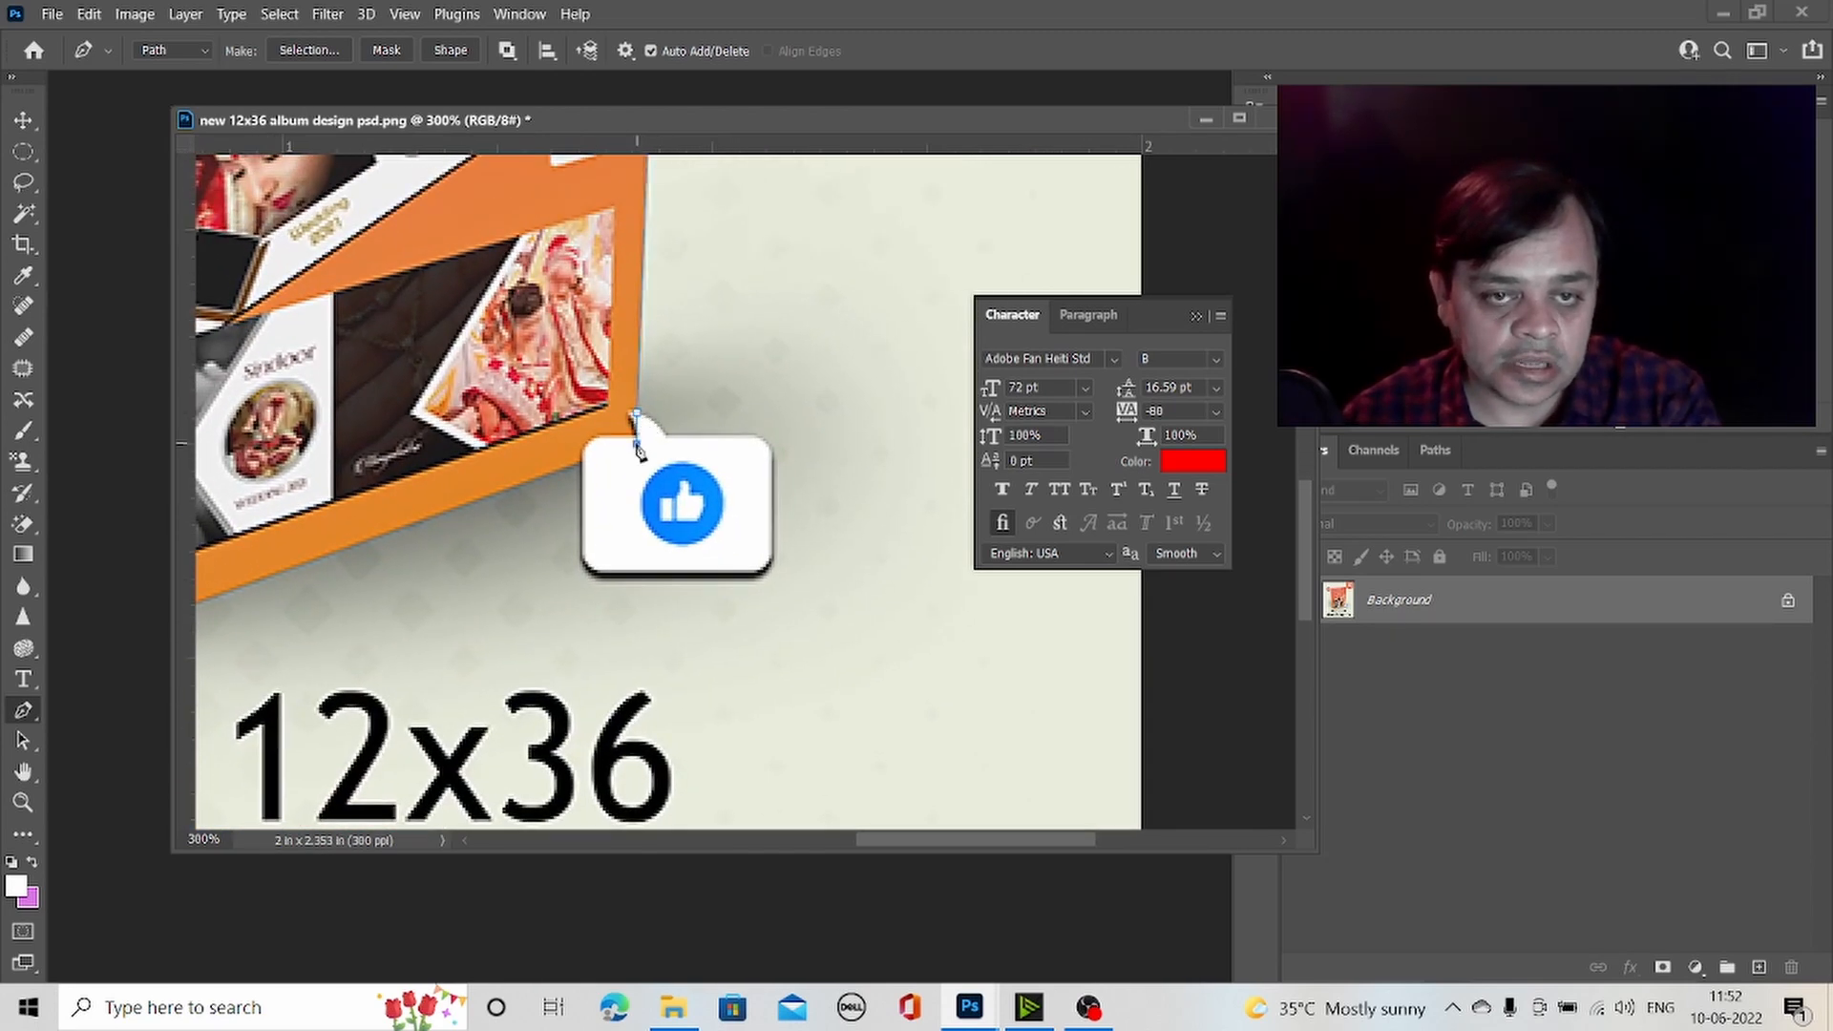
left_click_drag(415, 489, 782, 401)
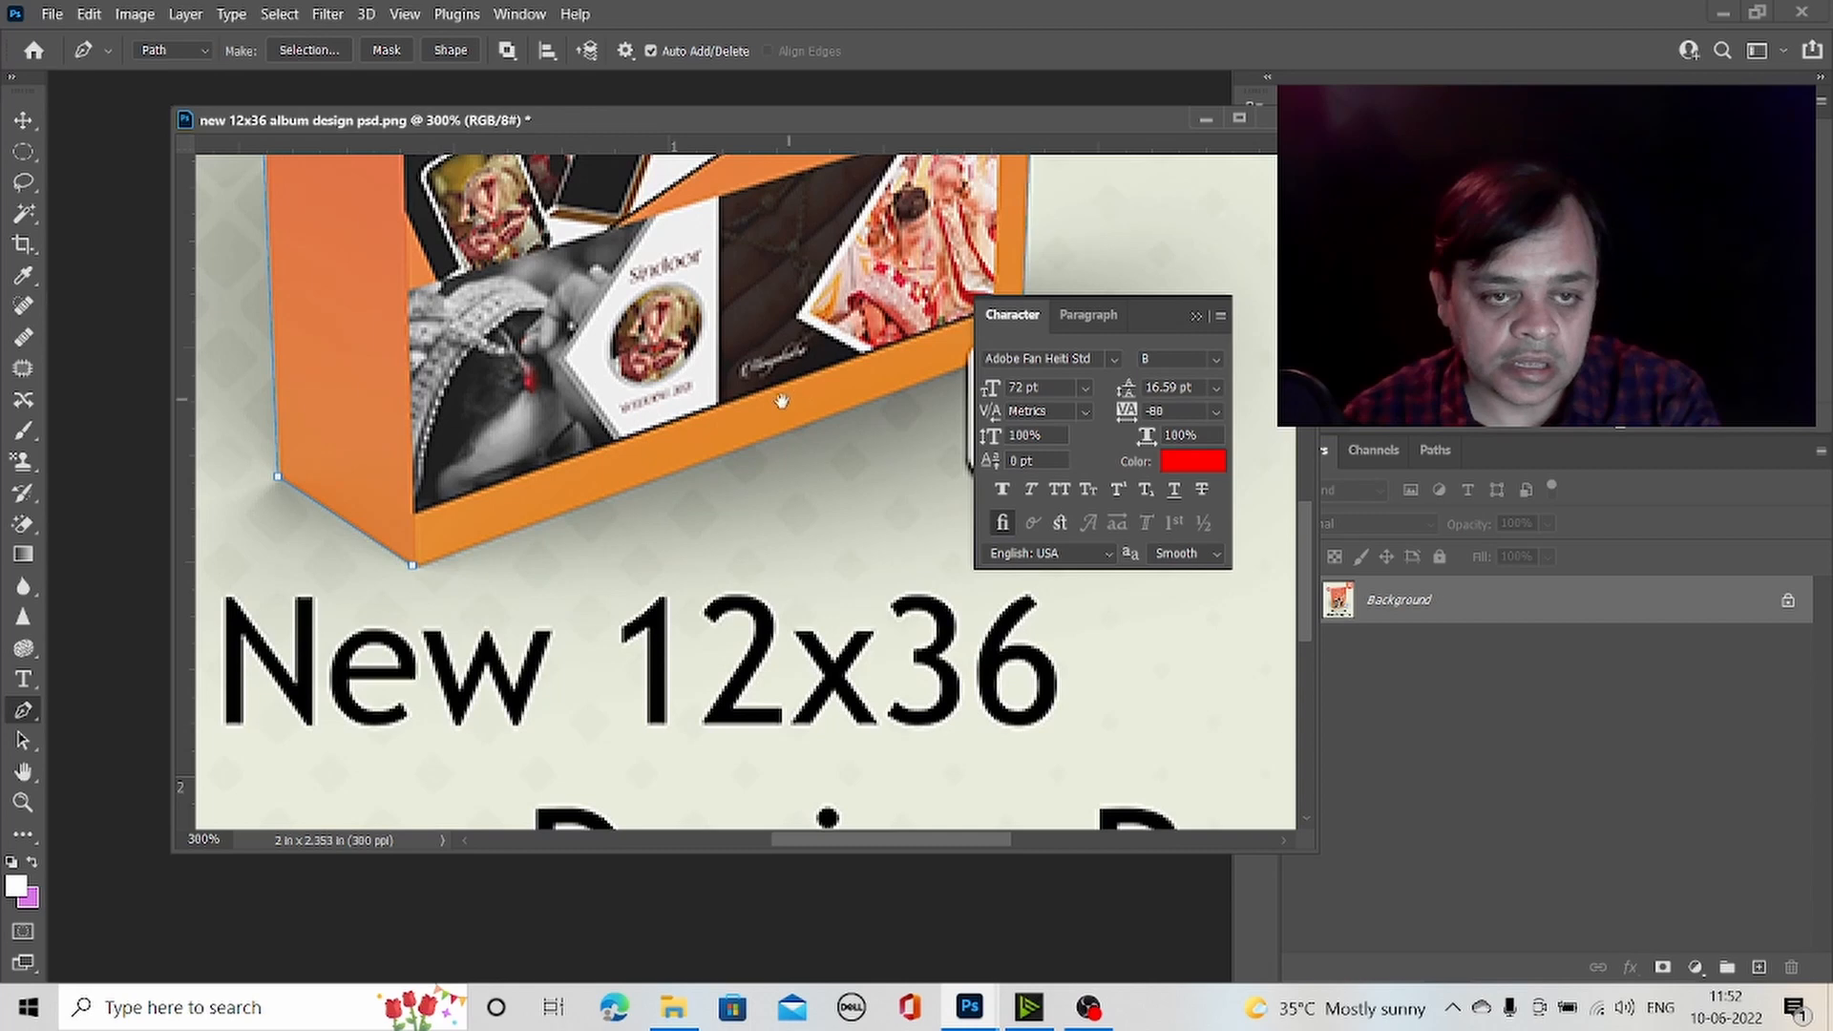
left_click(413, 567)
- Convert the closed path into a new anti-aliased selection with a feather radius of 0 pixels
right_click(573, 390)
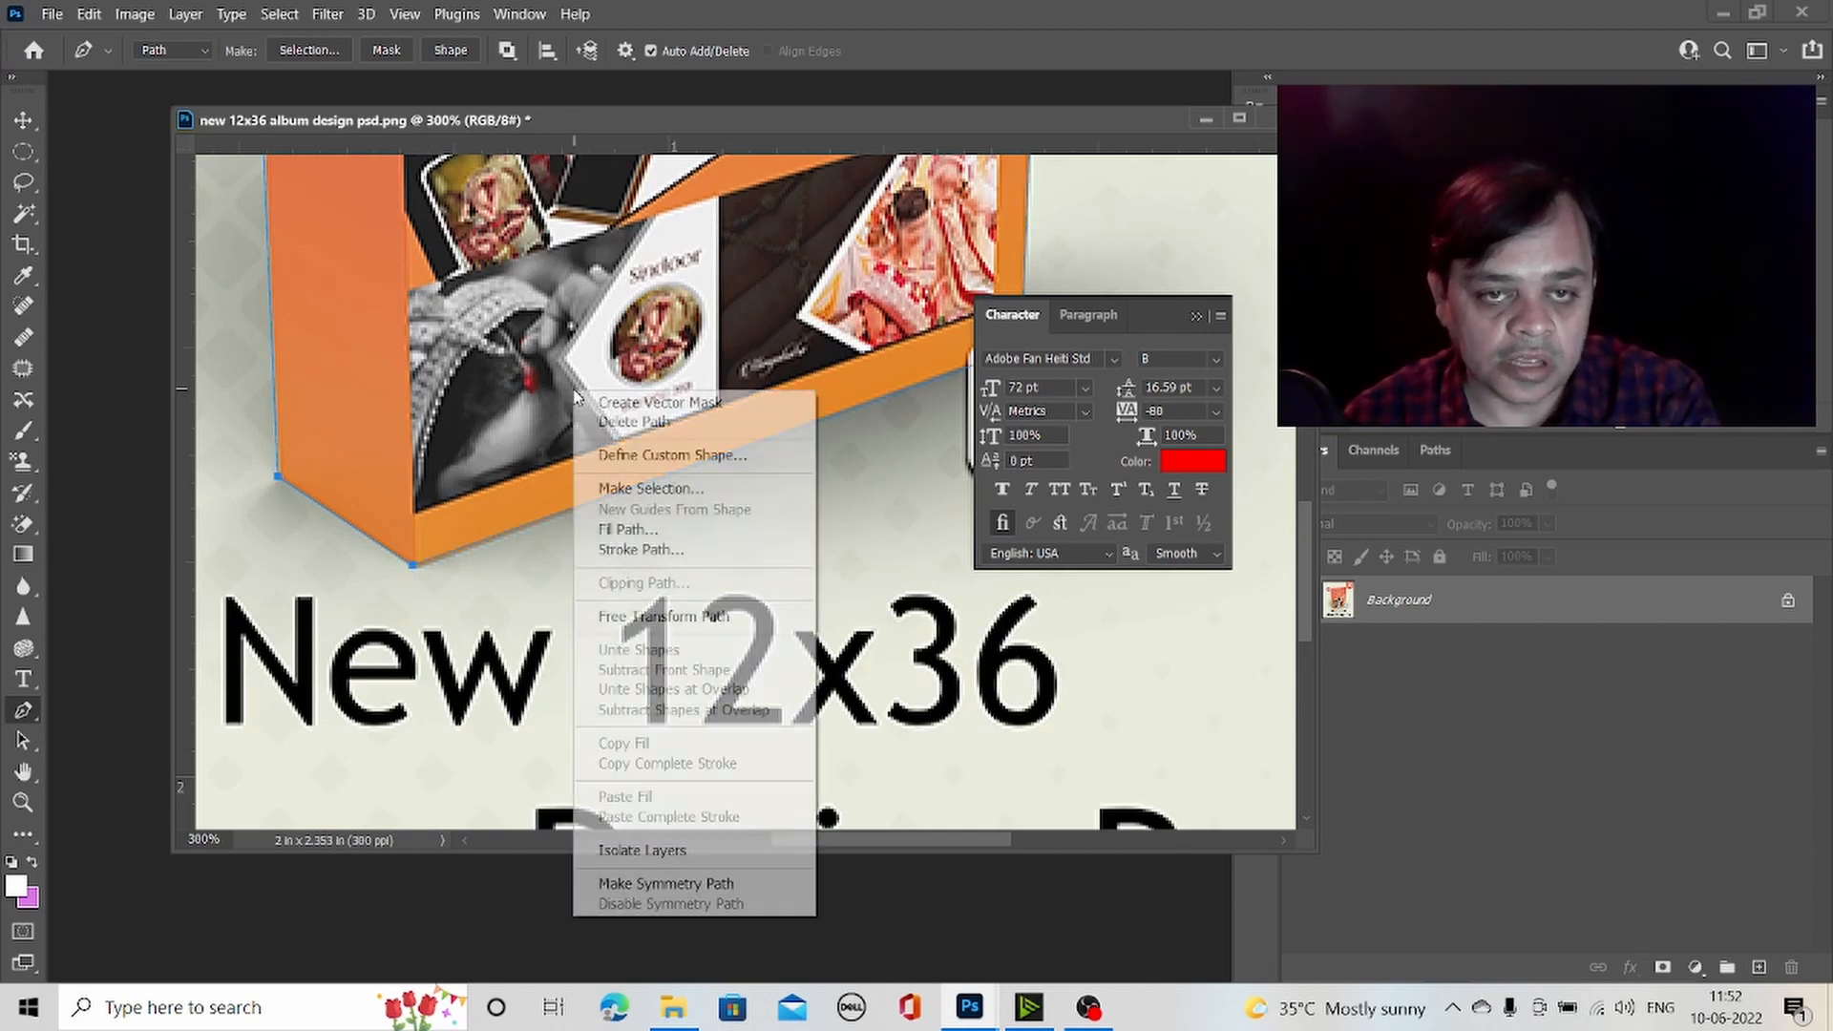
left_click(682, 491)
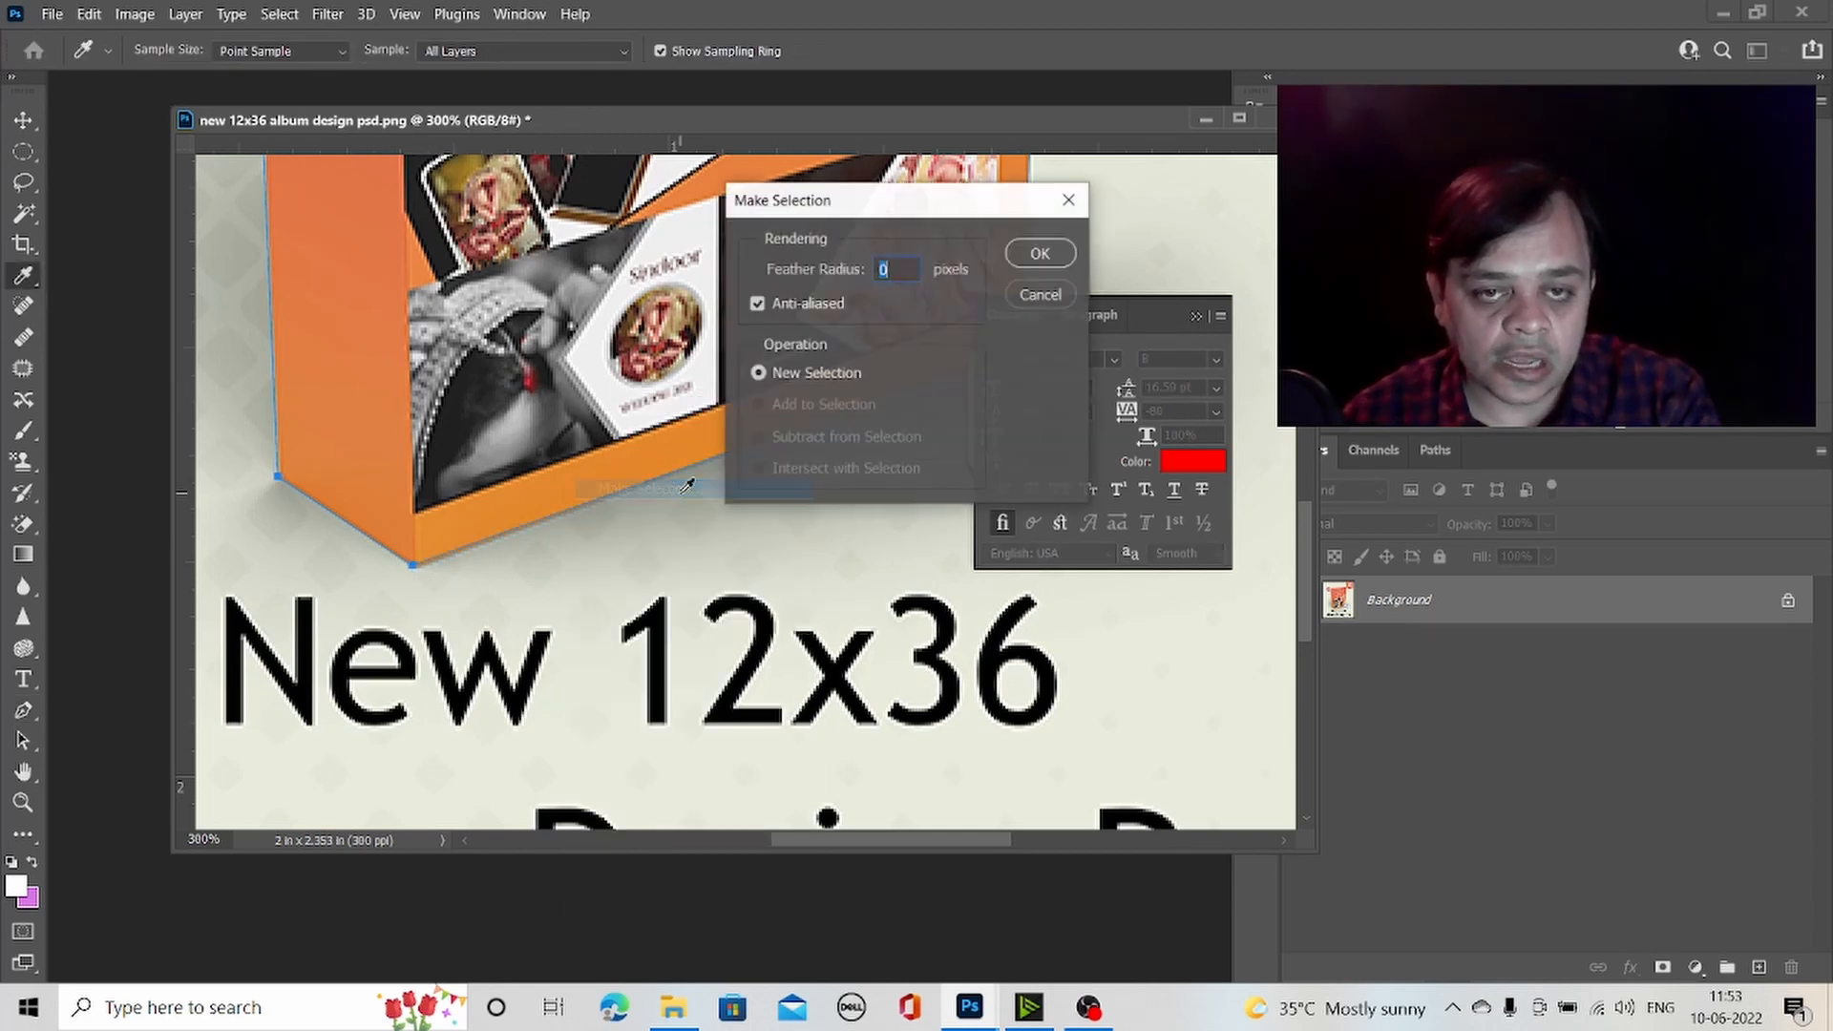
left_click(1039, 250)
- Copy the selected box onto its own layer and hide the Background layer
left_click(23, 799)
right_click(570, 522)
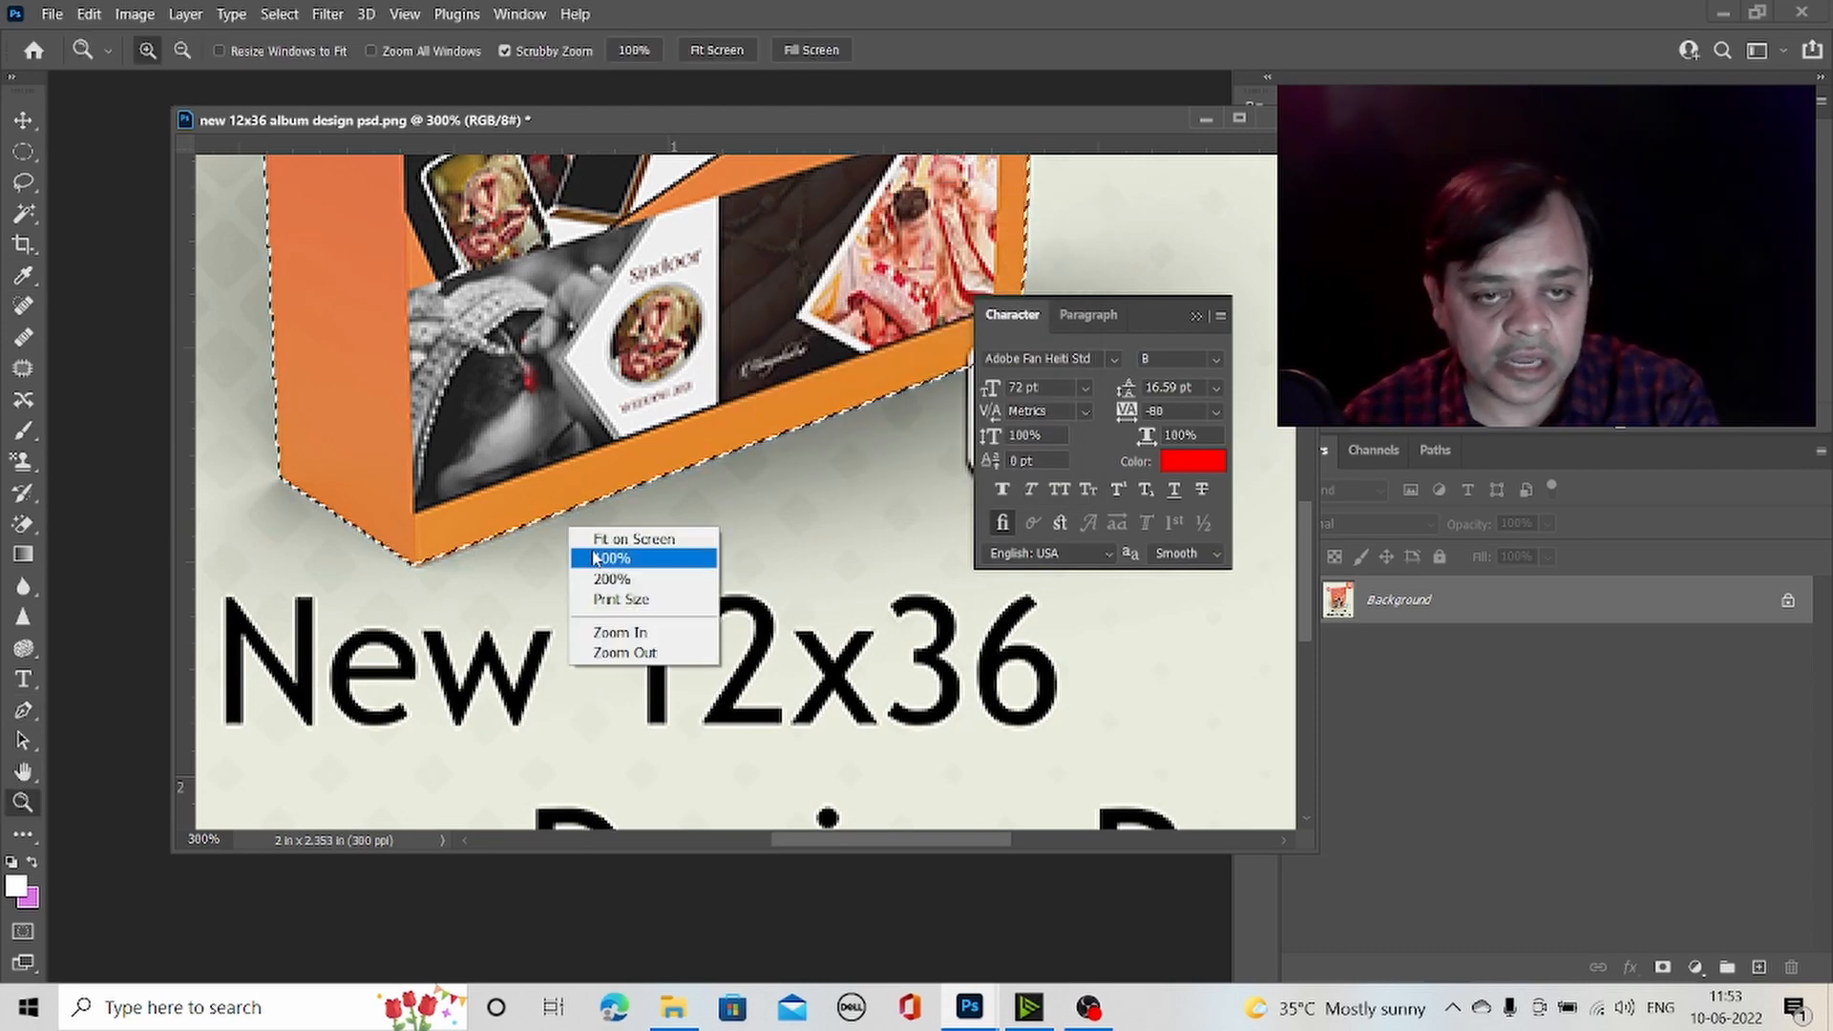
left_click(611, 546)
key("ctrl+0")
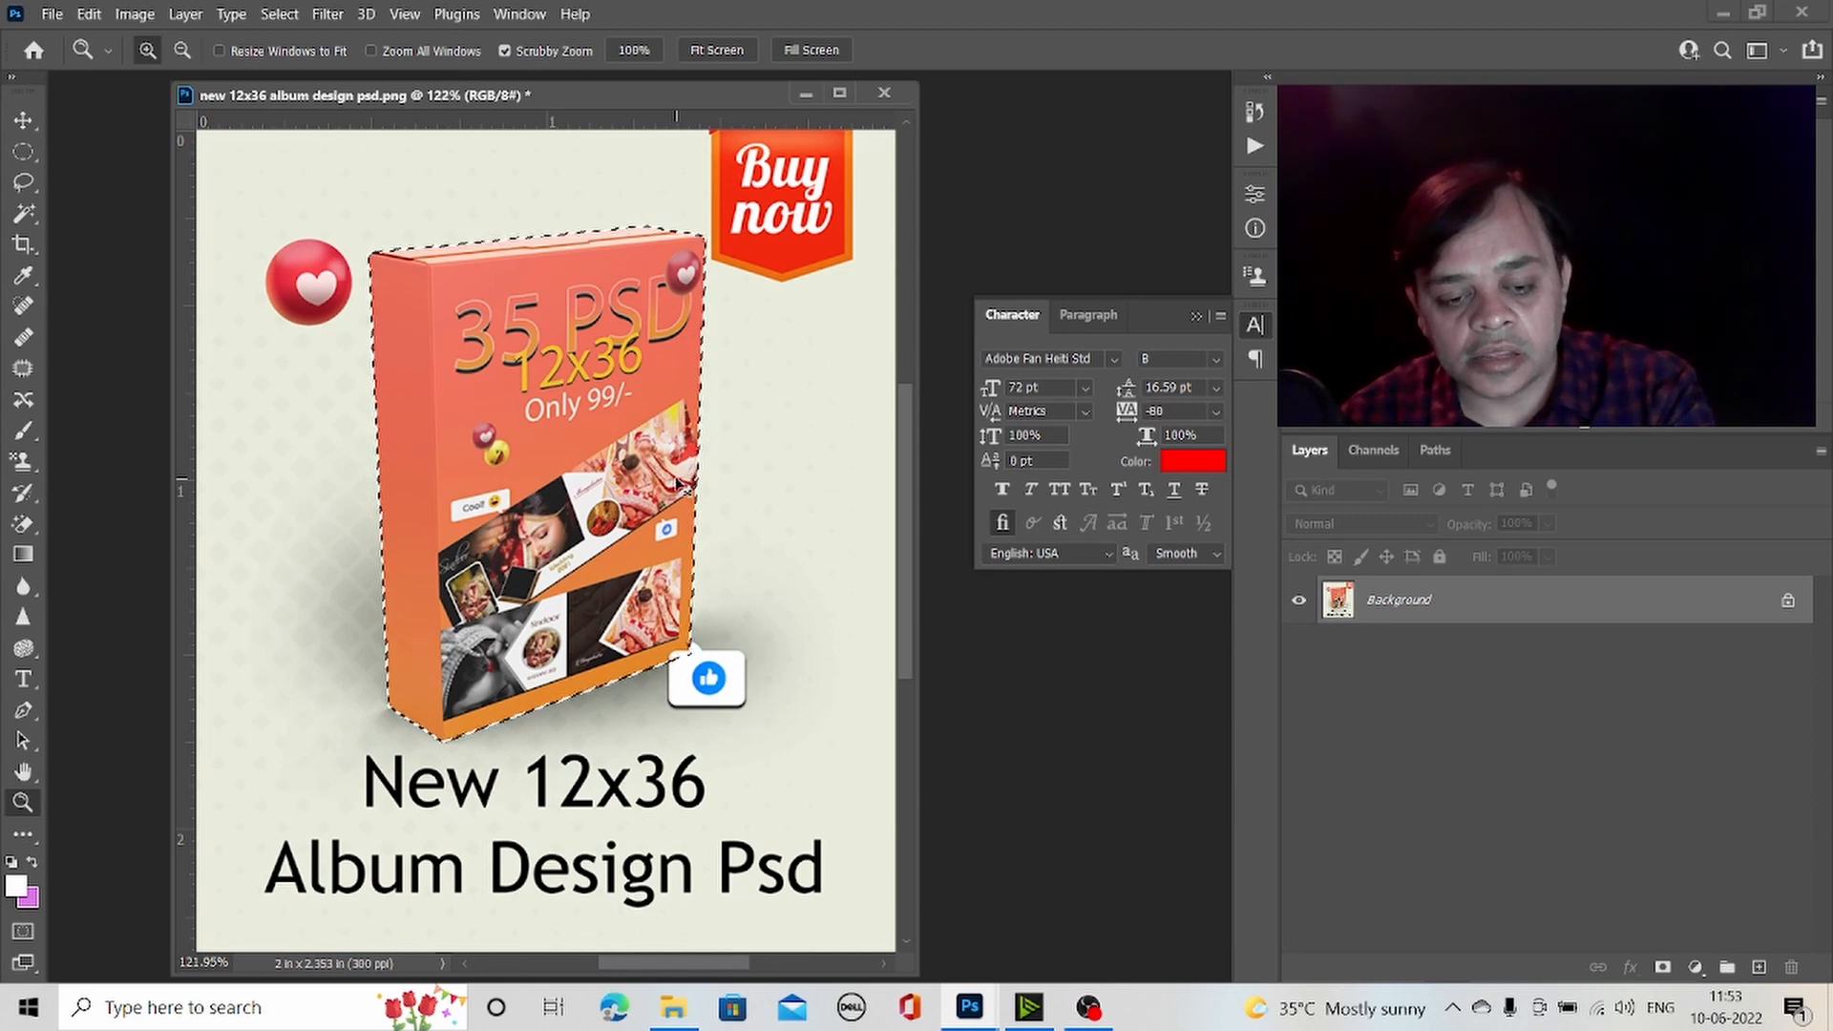
key("ctrl+j")
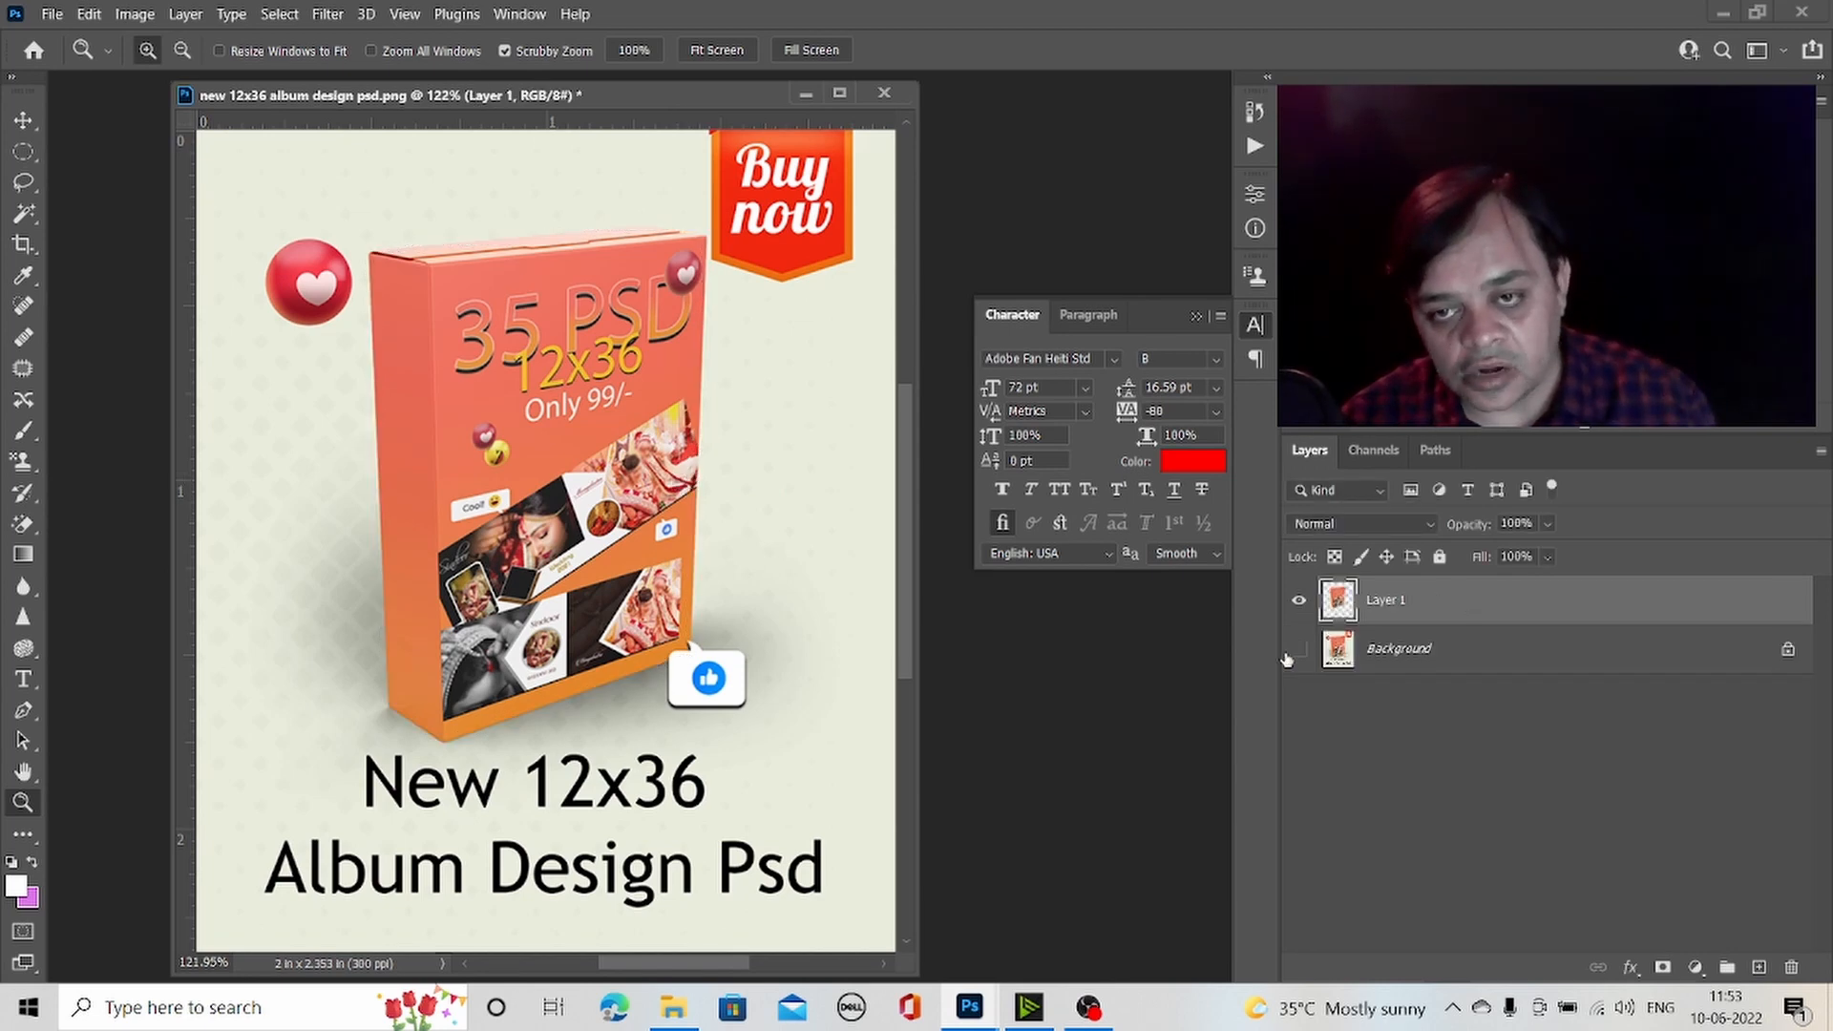
left_click(1298, 651)
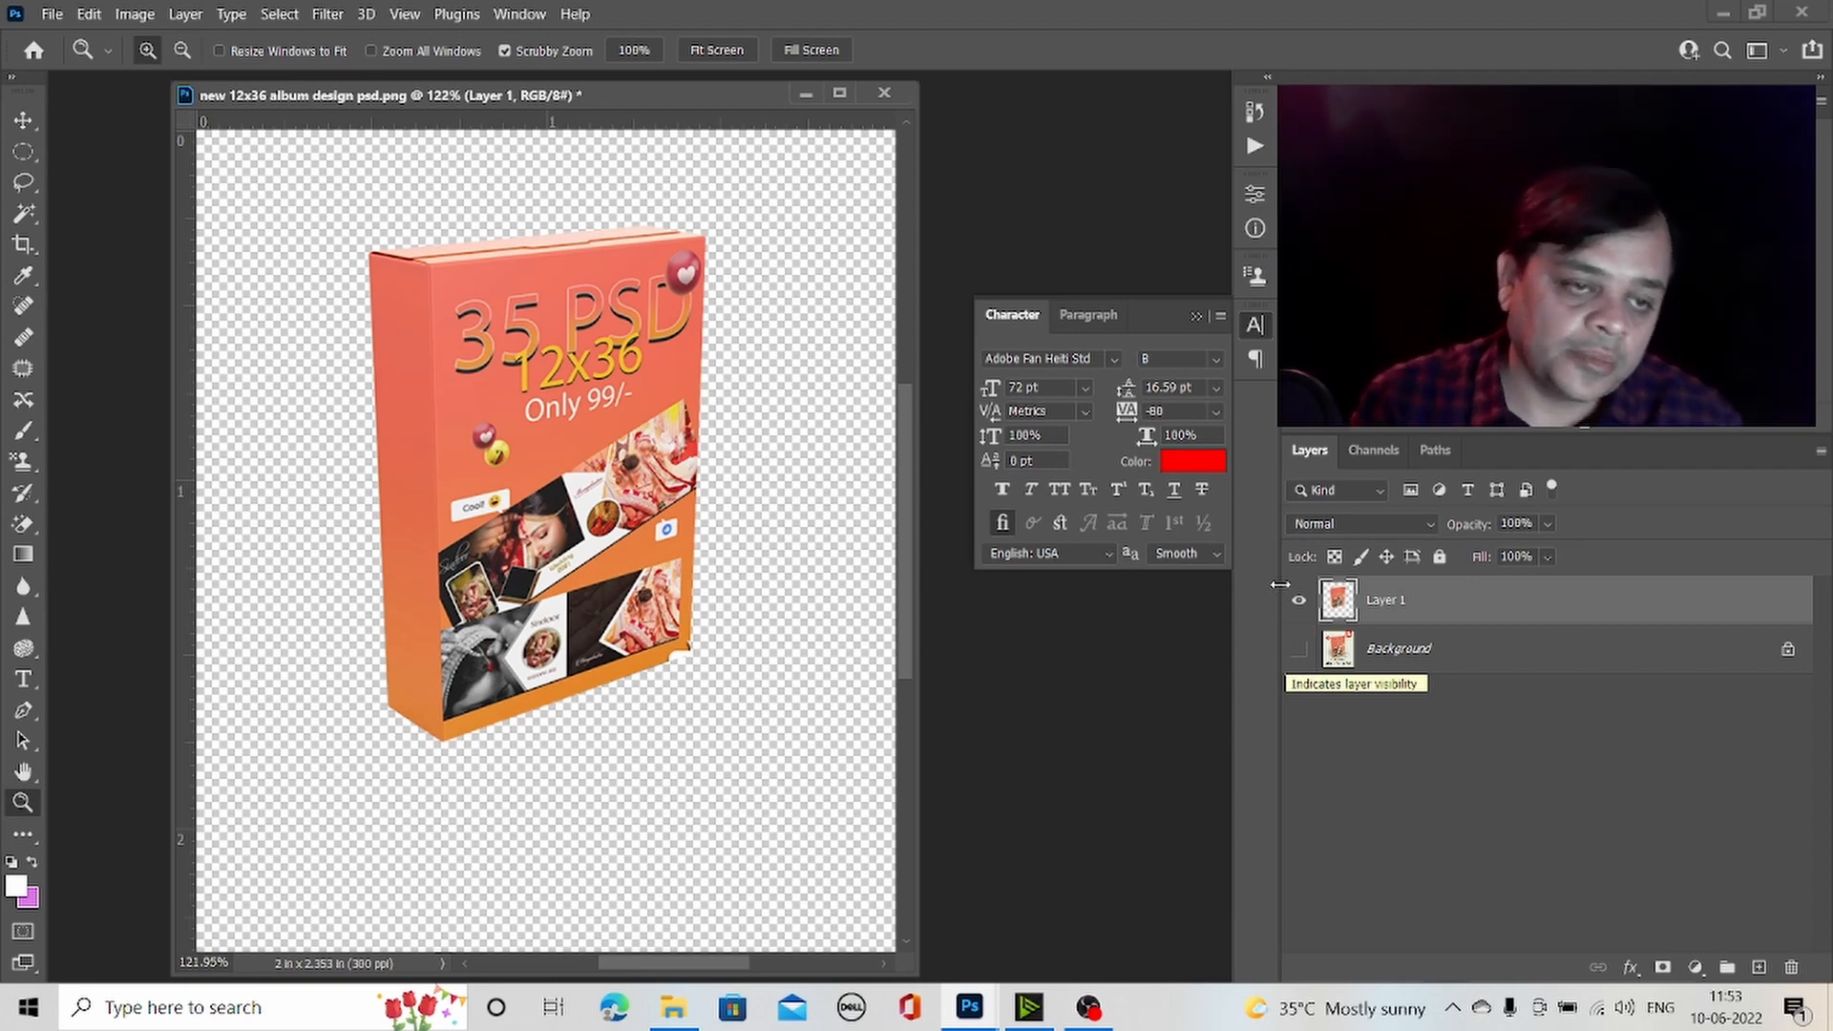
- Select the Pen tool and show its variants, including the Freeform Pen, Add Anchor Point and Convert Point tools
left_click(22, 715)
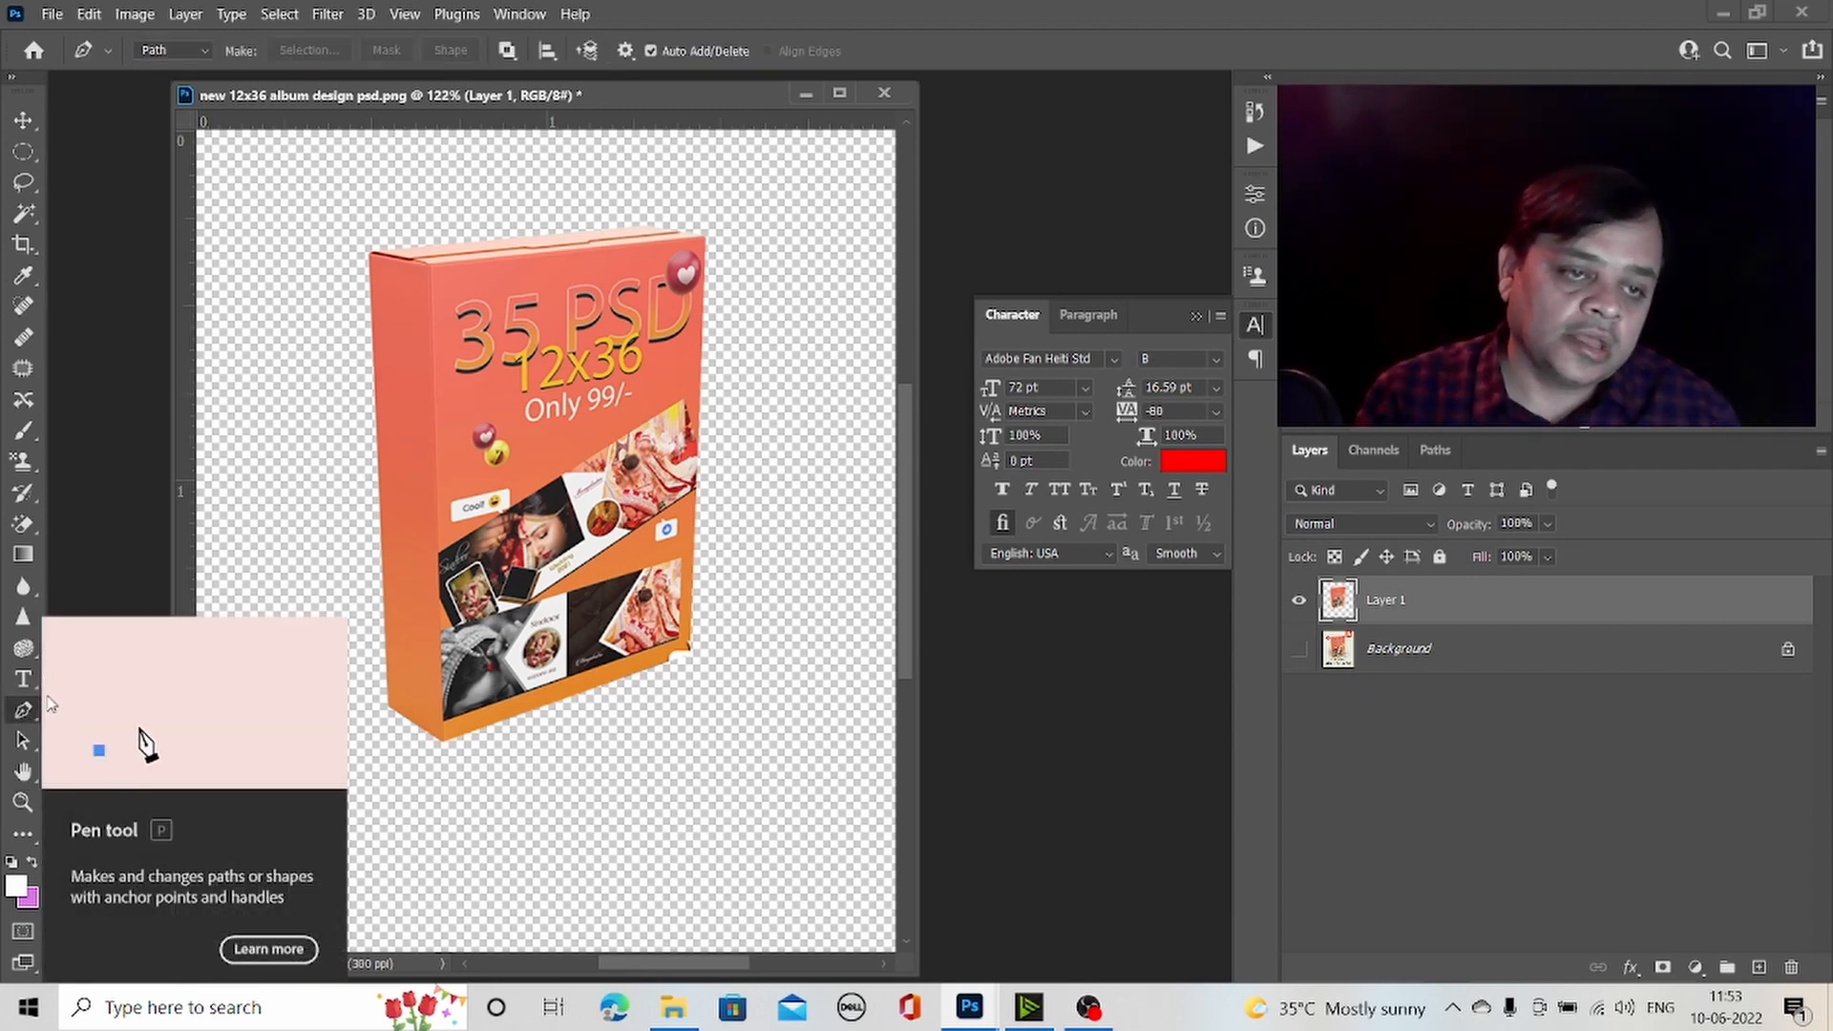
right_click(37, 716)
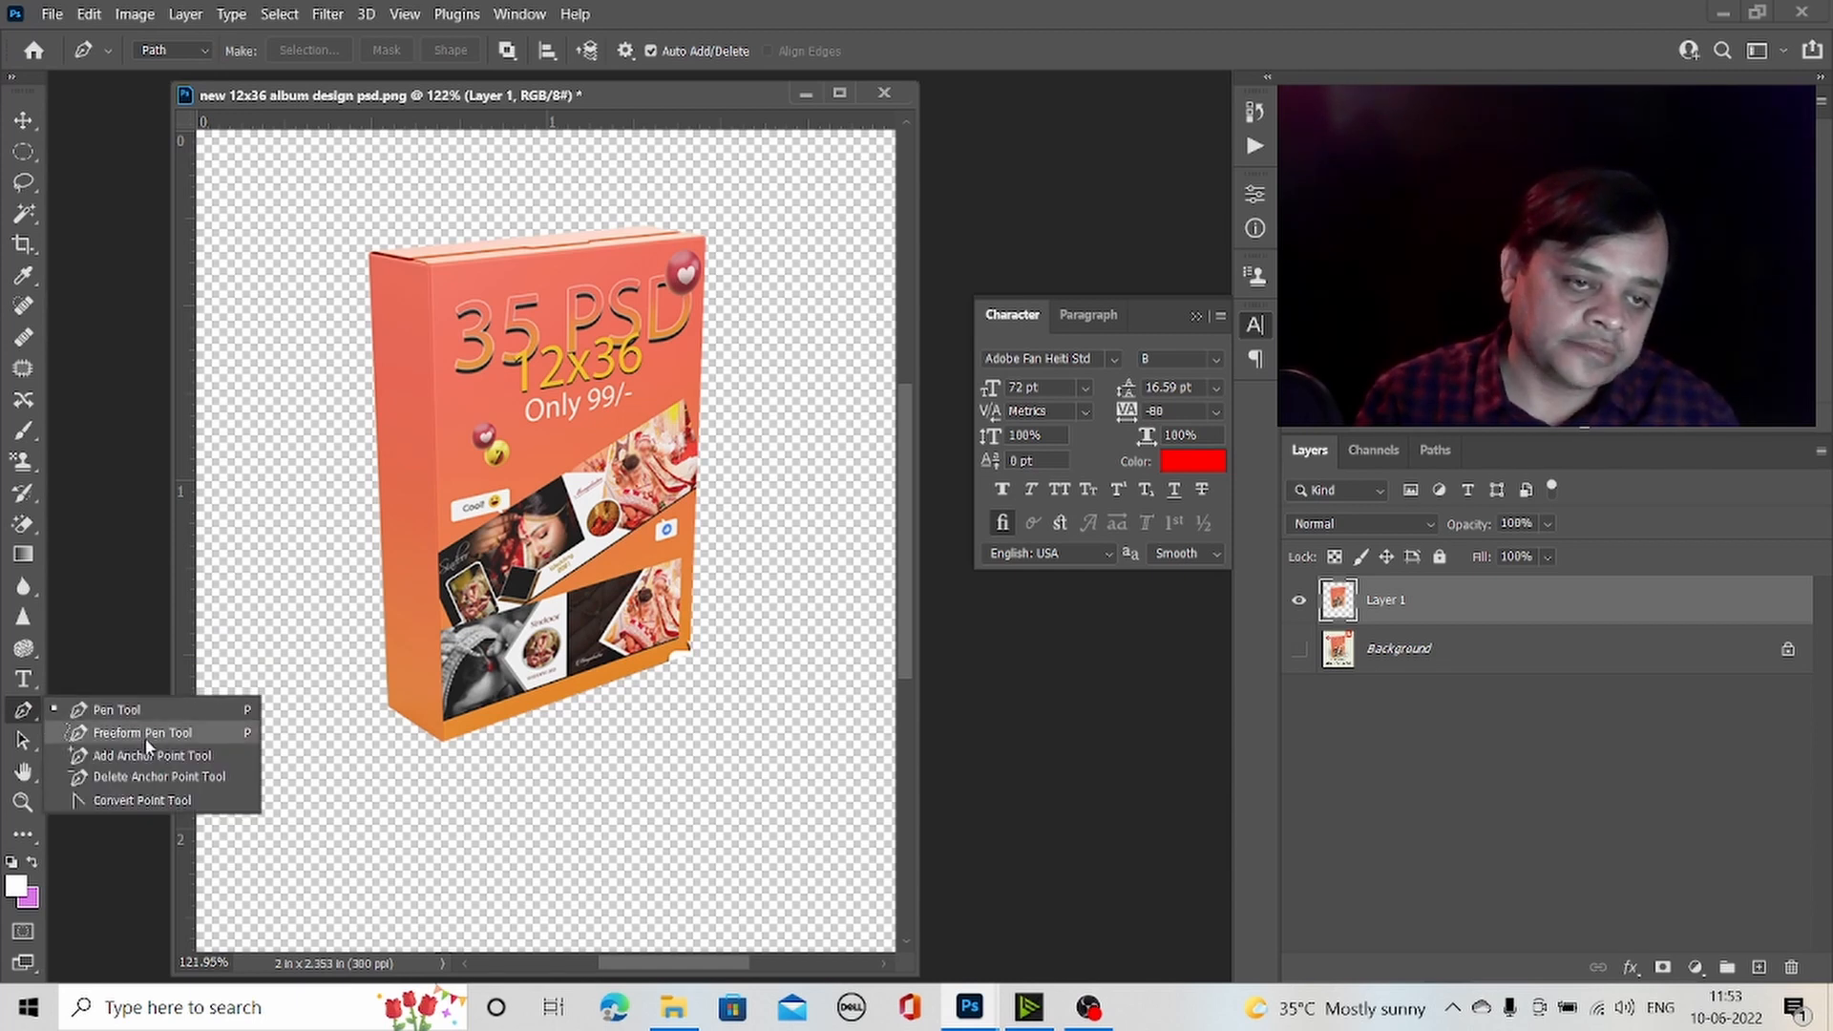
left_click(30, 723)
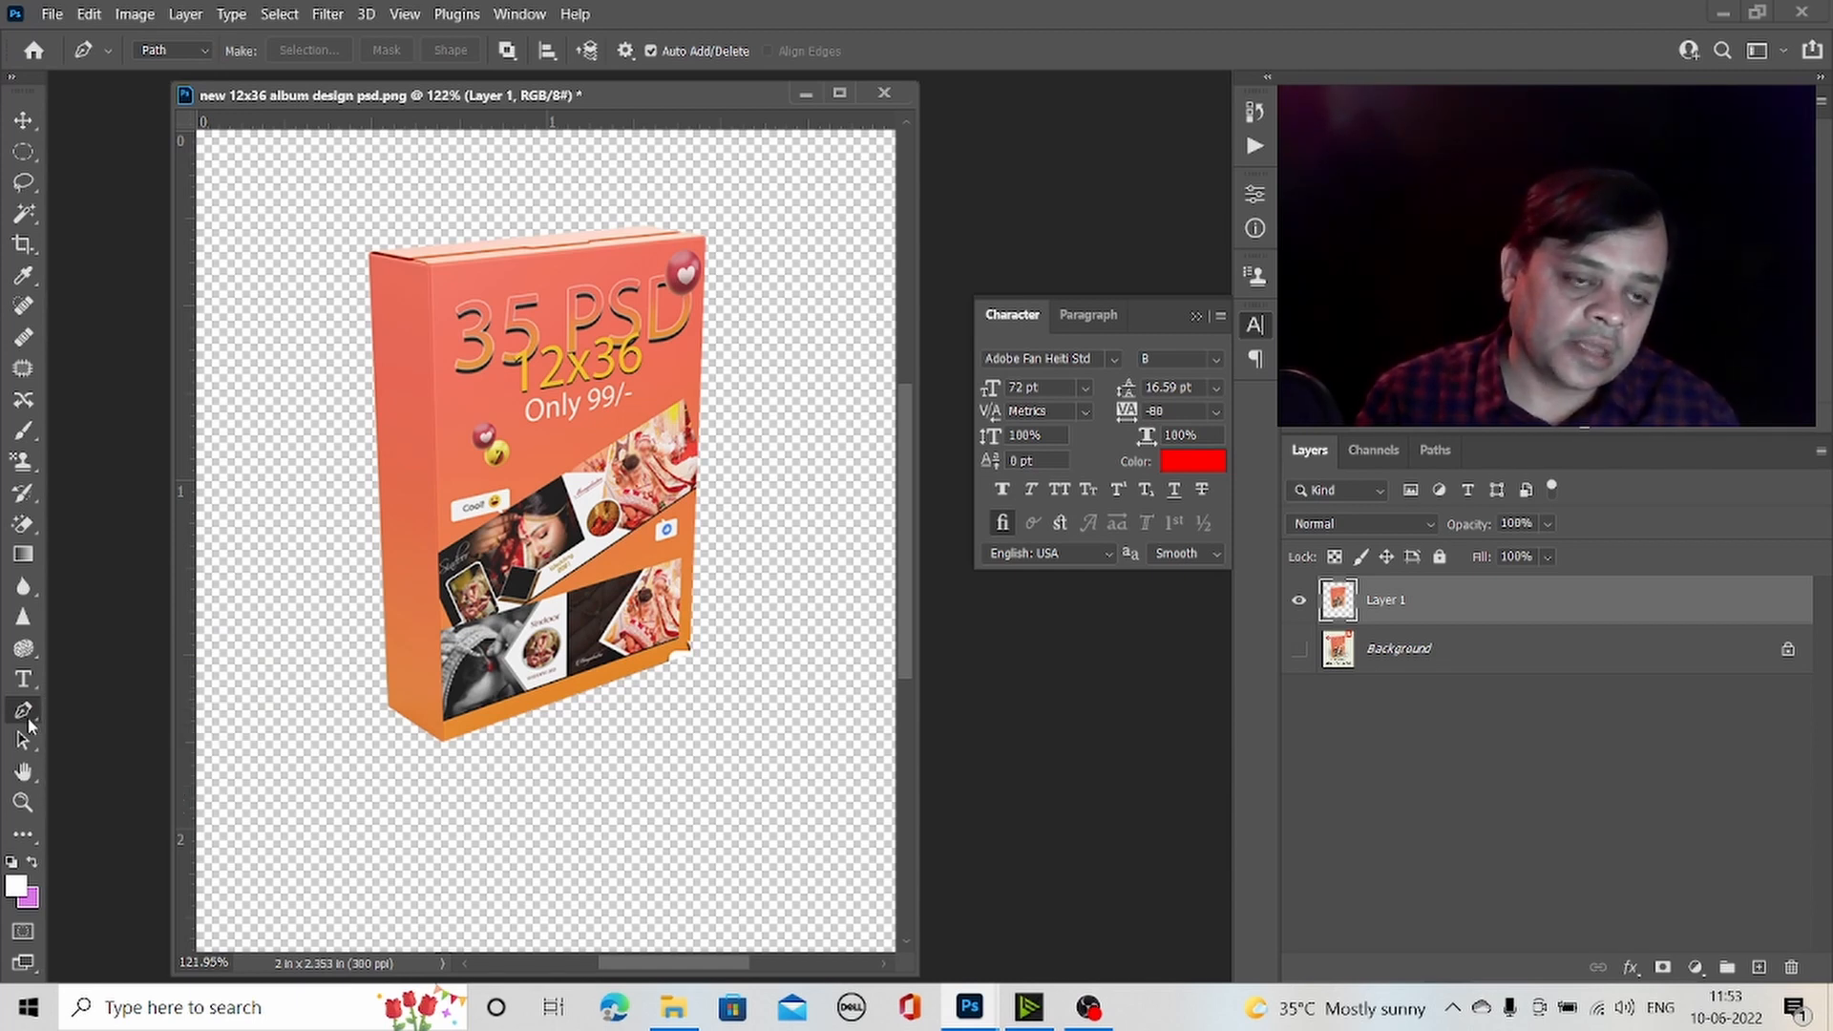
right_click(29, 719)
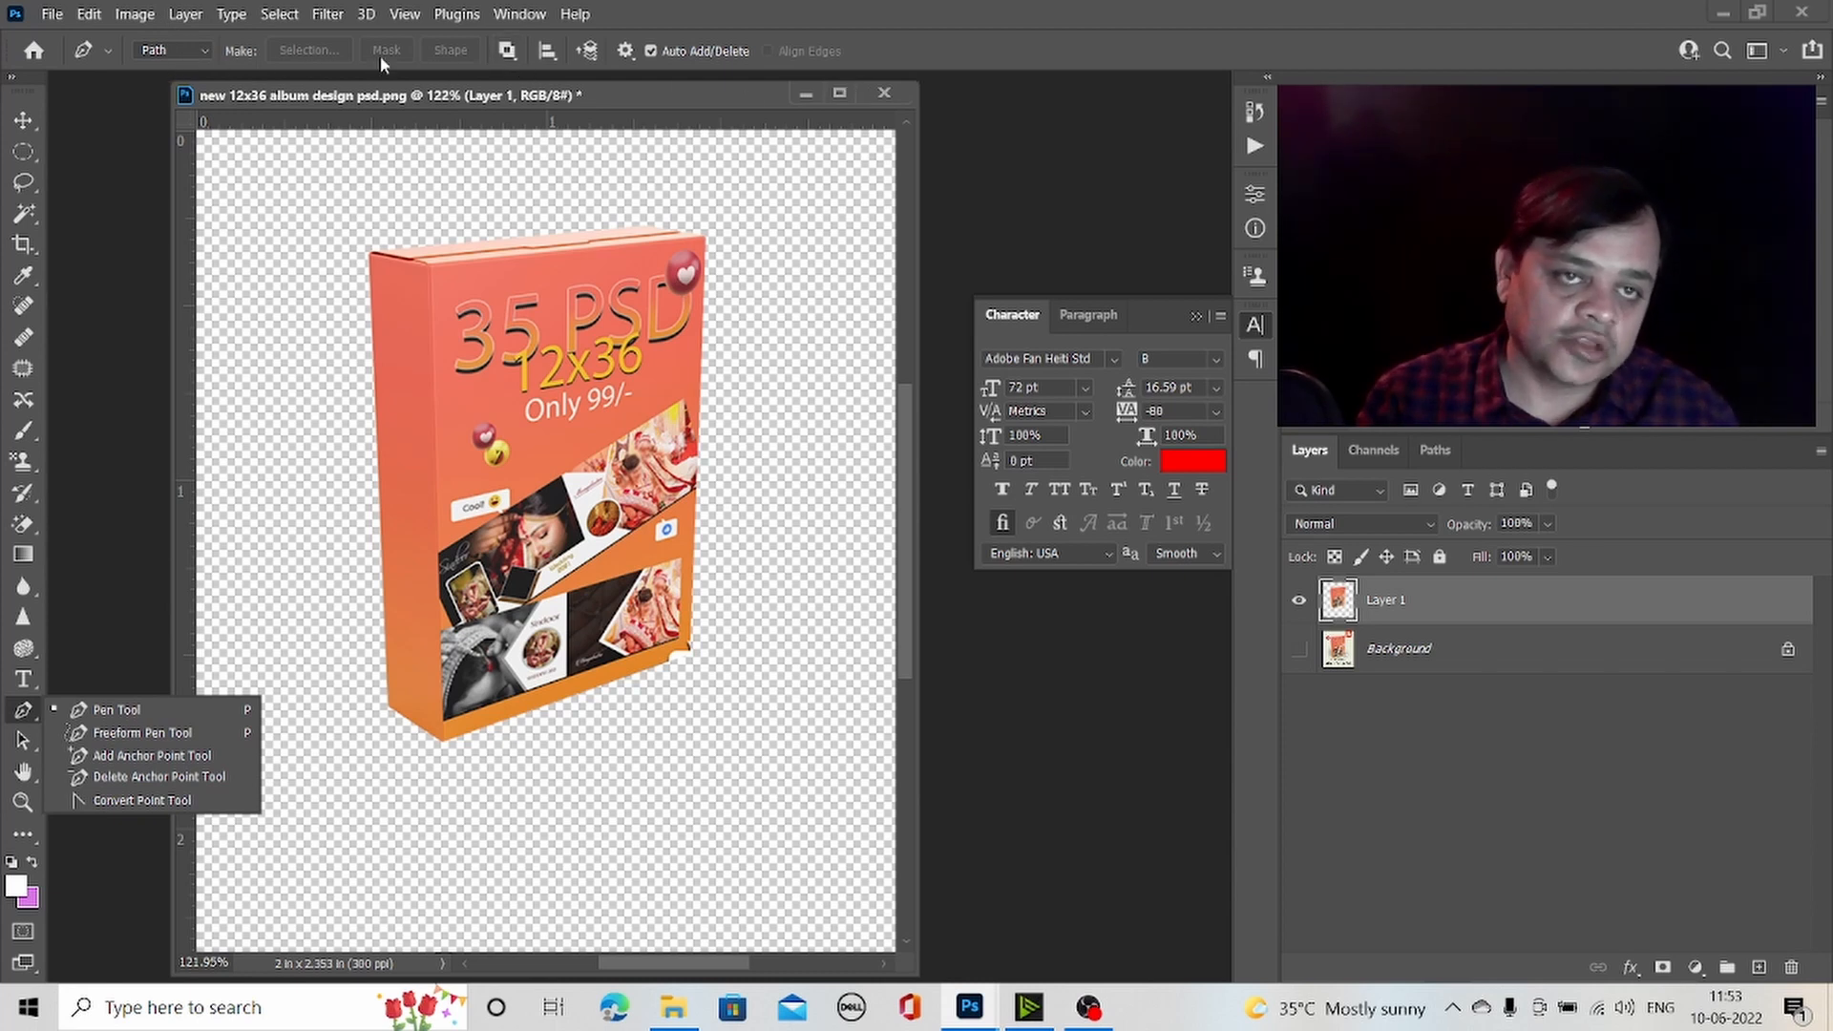
left_click(20, 709)
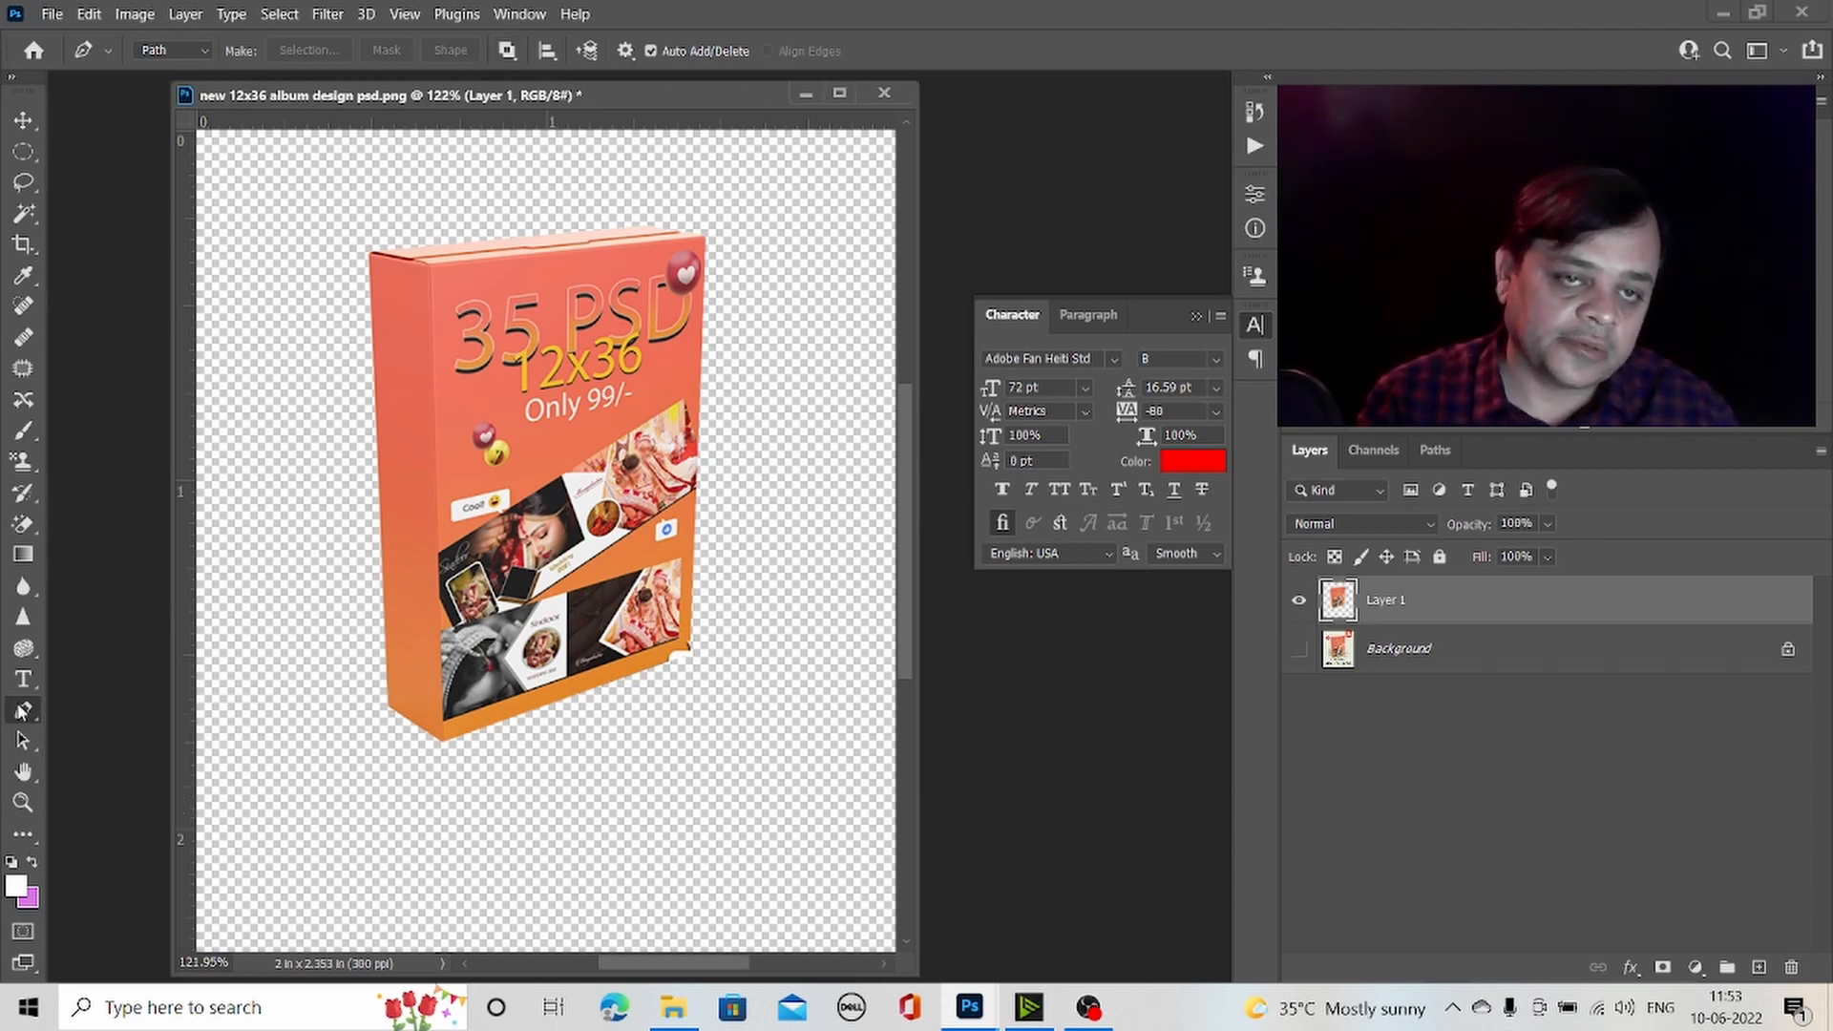
- Switch to the Elliptical Marquee tool and delete the copied box layer, Layer 1
left_click(28, 151)
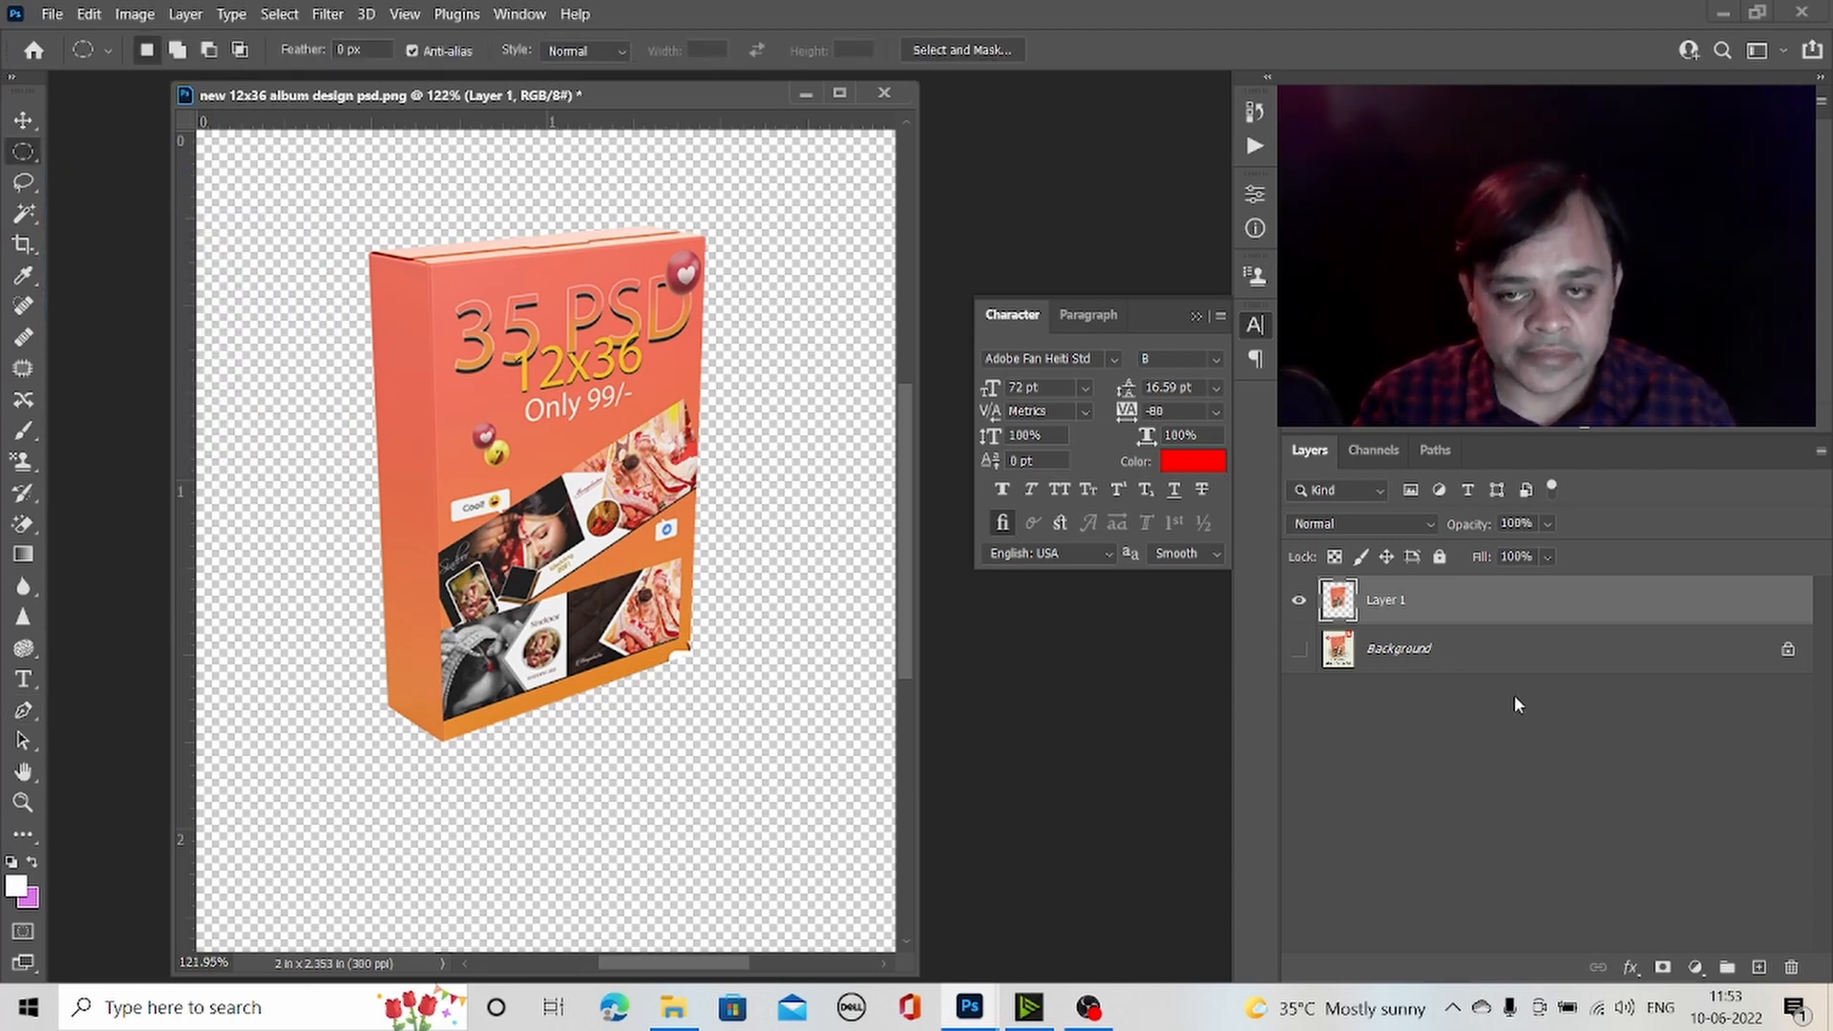
left_click_drag(1555, 599, 1792, 967)
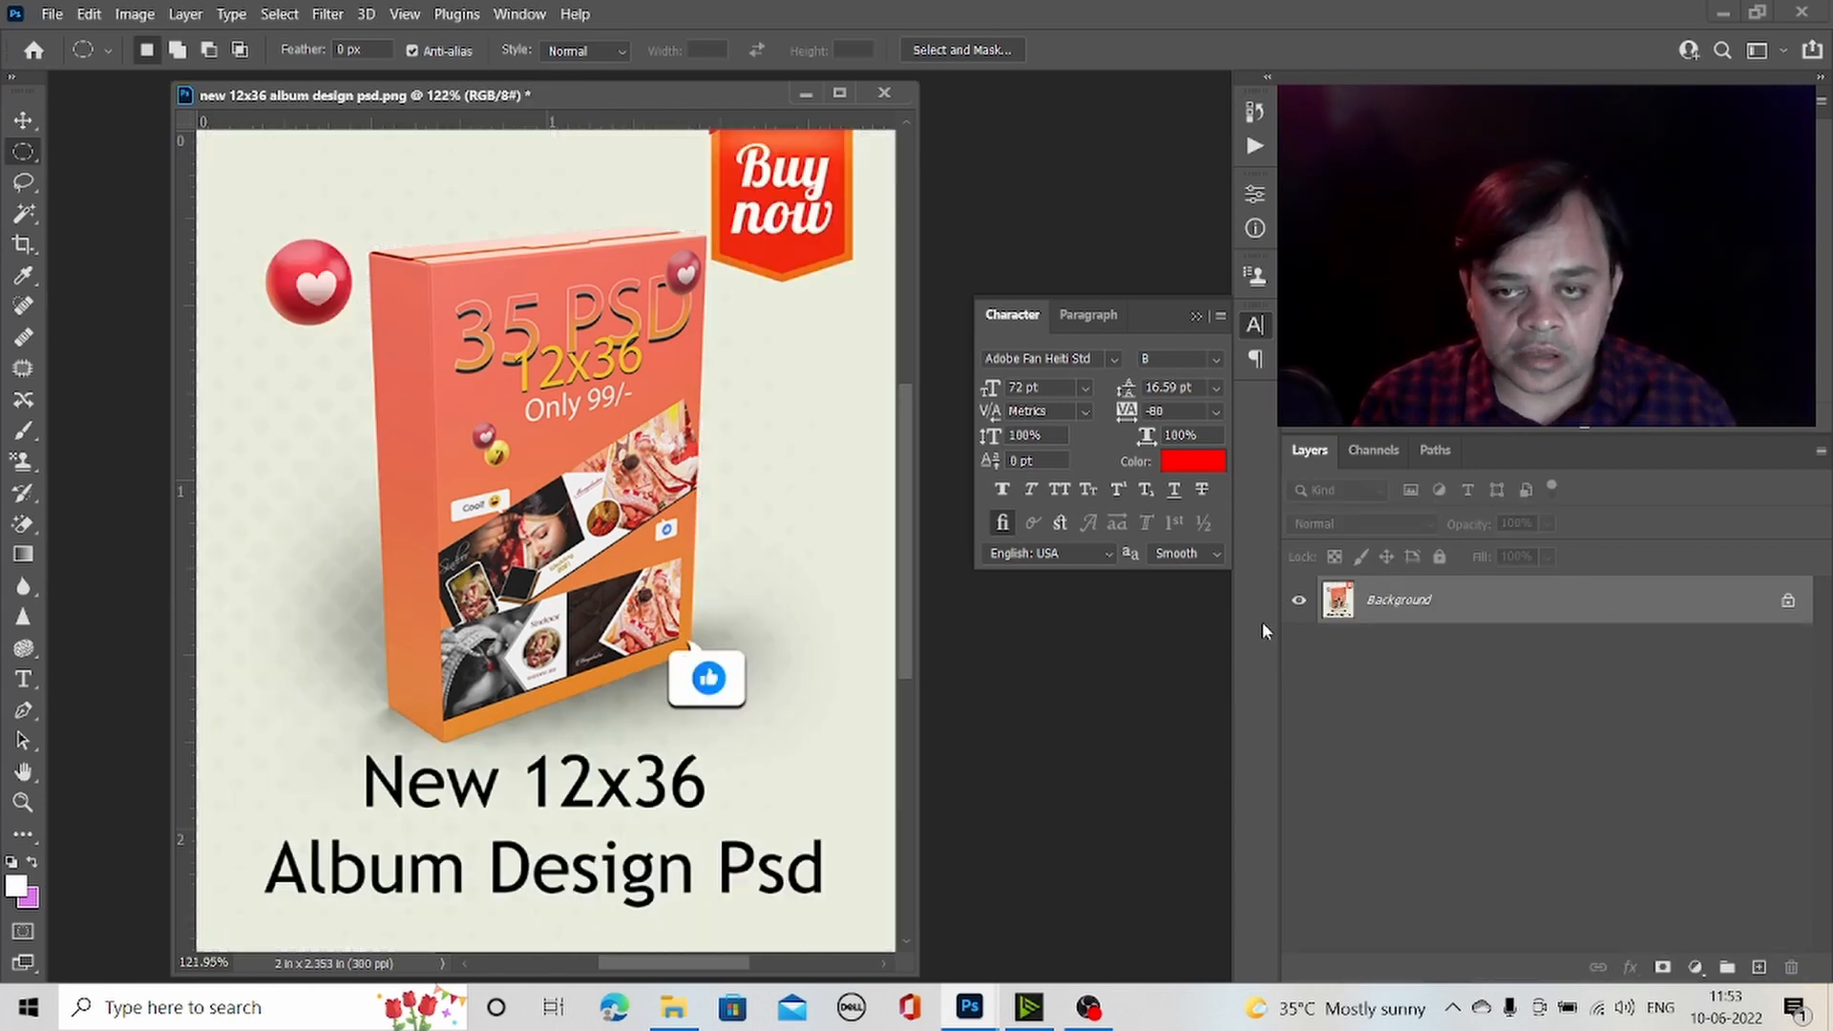
- Shift the design slightly with the Hand tool and magnify the area around the box's emojis to 500% with the Zoom tool
left_click(25, 741)
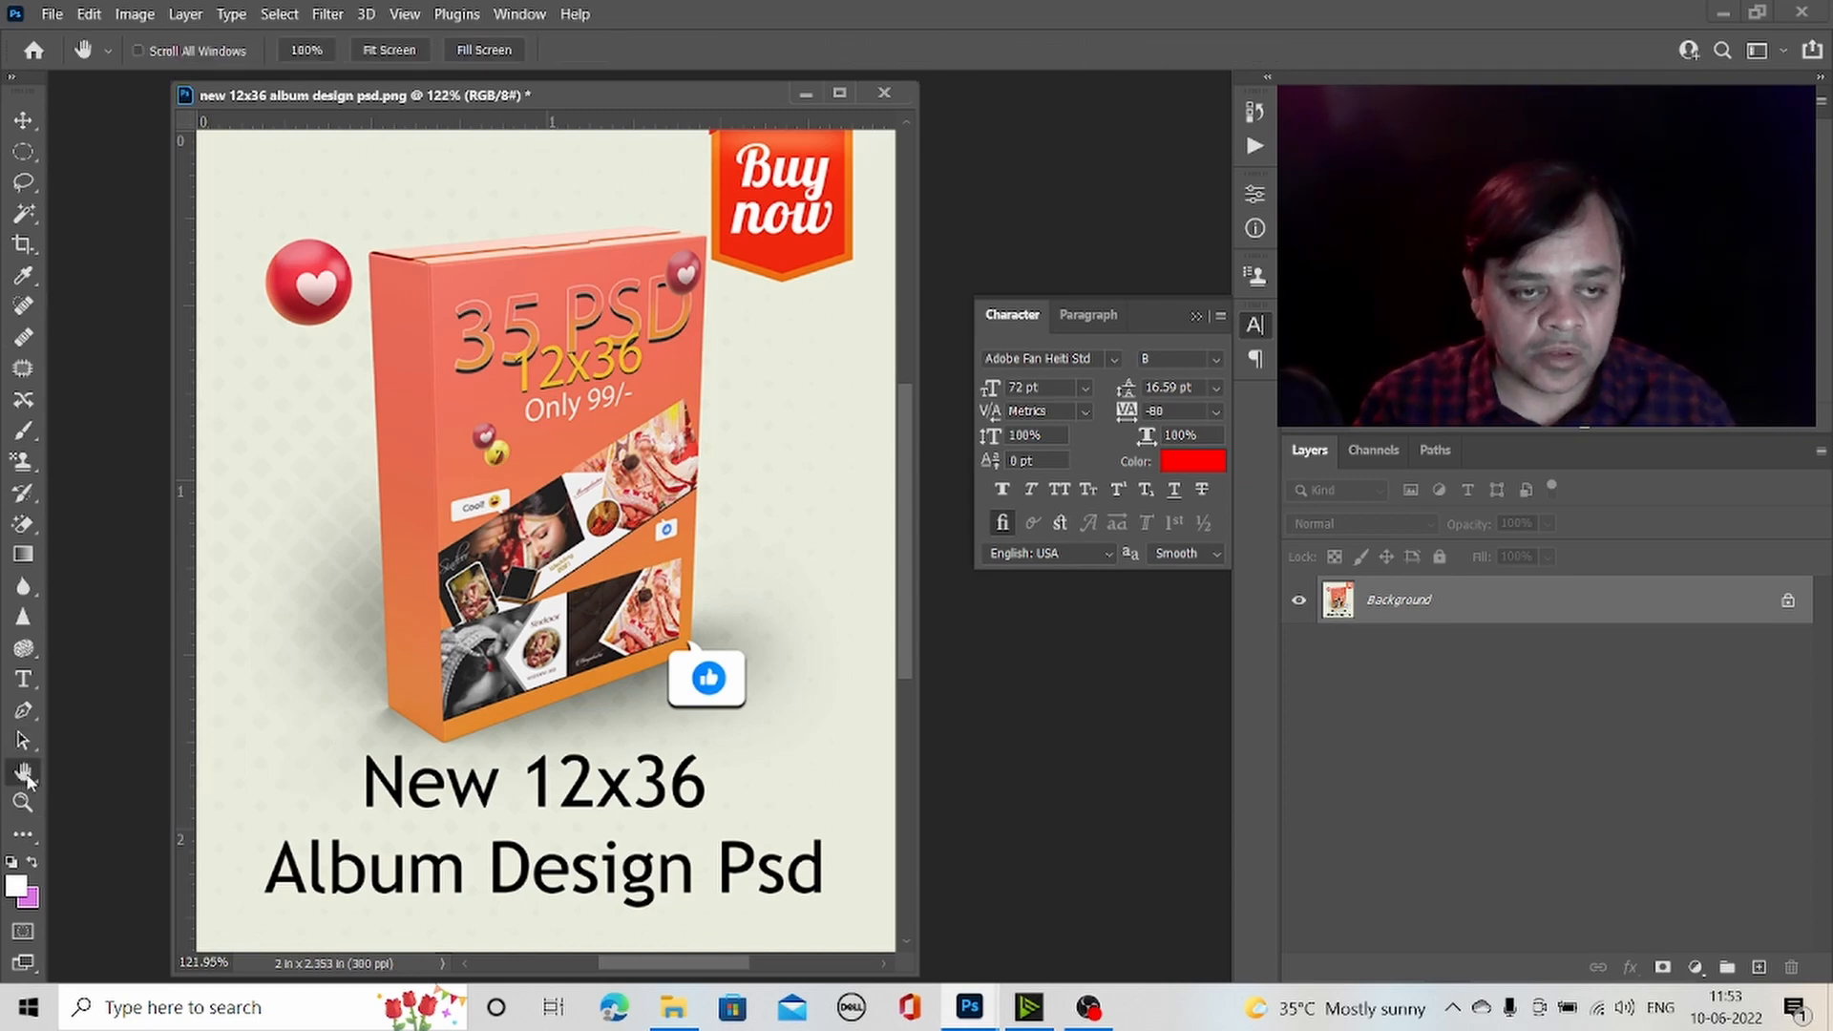
key("h")
mouse_move(579, 487)
left_mouse_down()
mouse_move(686, 545)
mouse_move(102, 422)
mouse_move(388, 754)
mouse_move(540, 427)
mouse_move(232, 574)
mouse_move(628, 425)
mouse_move(4, 606)
mouse_move(583, 420)
mouse_move(571, 454)
mouse_move(306, 463)
mouse_move(702, 445)
mouse_move(619, 453)
mouse_move(625, 484)
mouse_move(596, 480)
left_mouse_up()
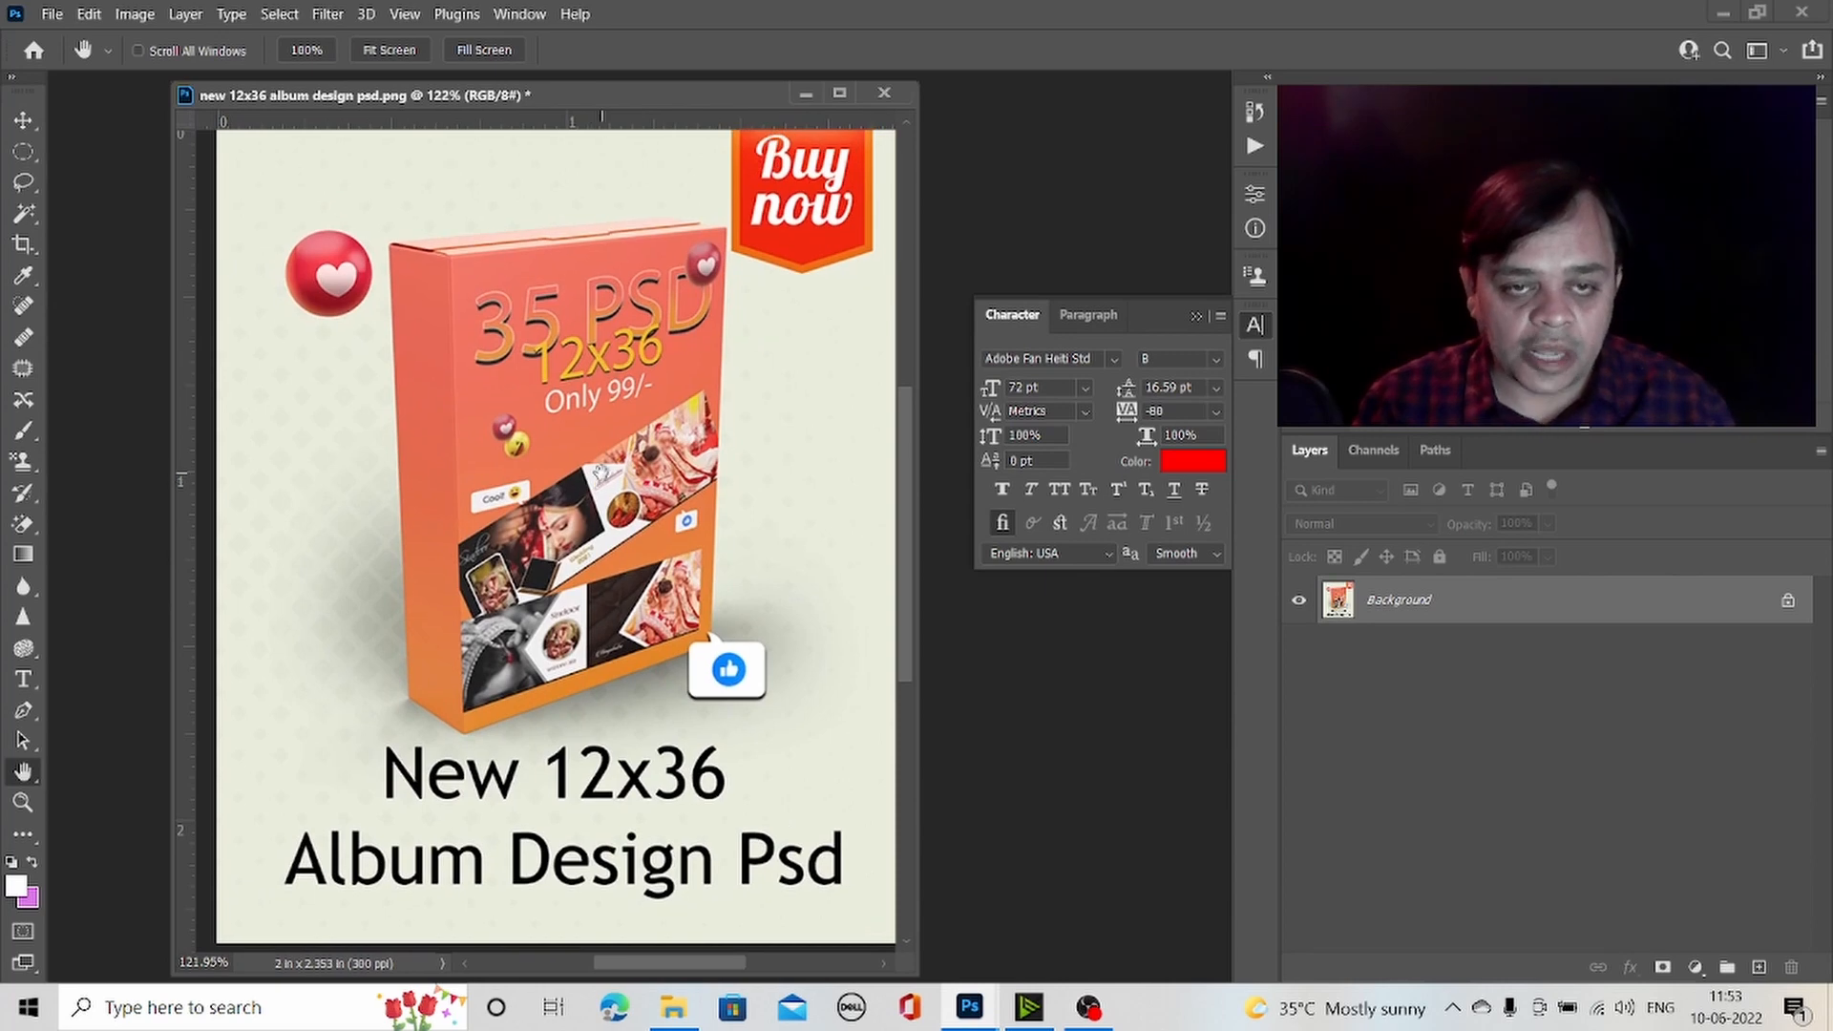
left_click(21, 804)
left_click_drag(504, 317, 503, 317)
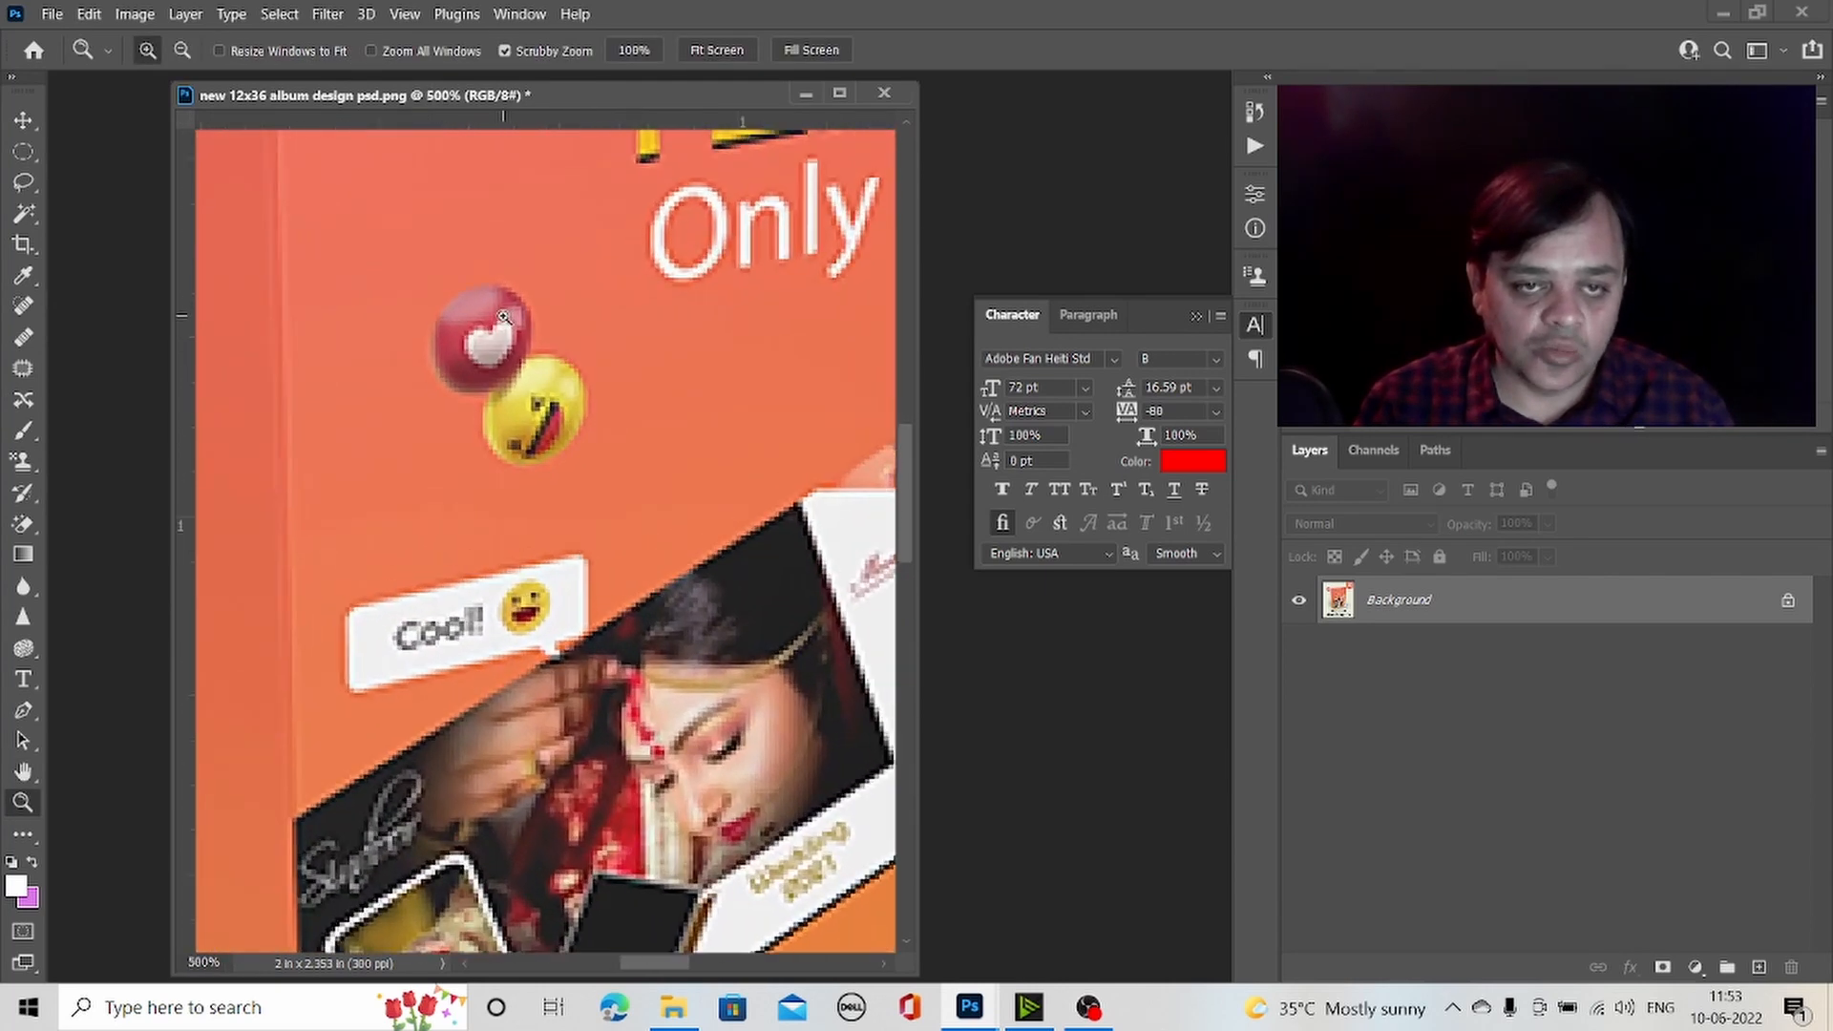
- Pan around the magnified design with the Hand tool, from the box's base and title text to its upper corners and the heart ball
left_click(23, 772)
left_click_drag(468, 755, 606, 58)
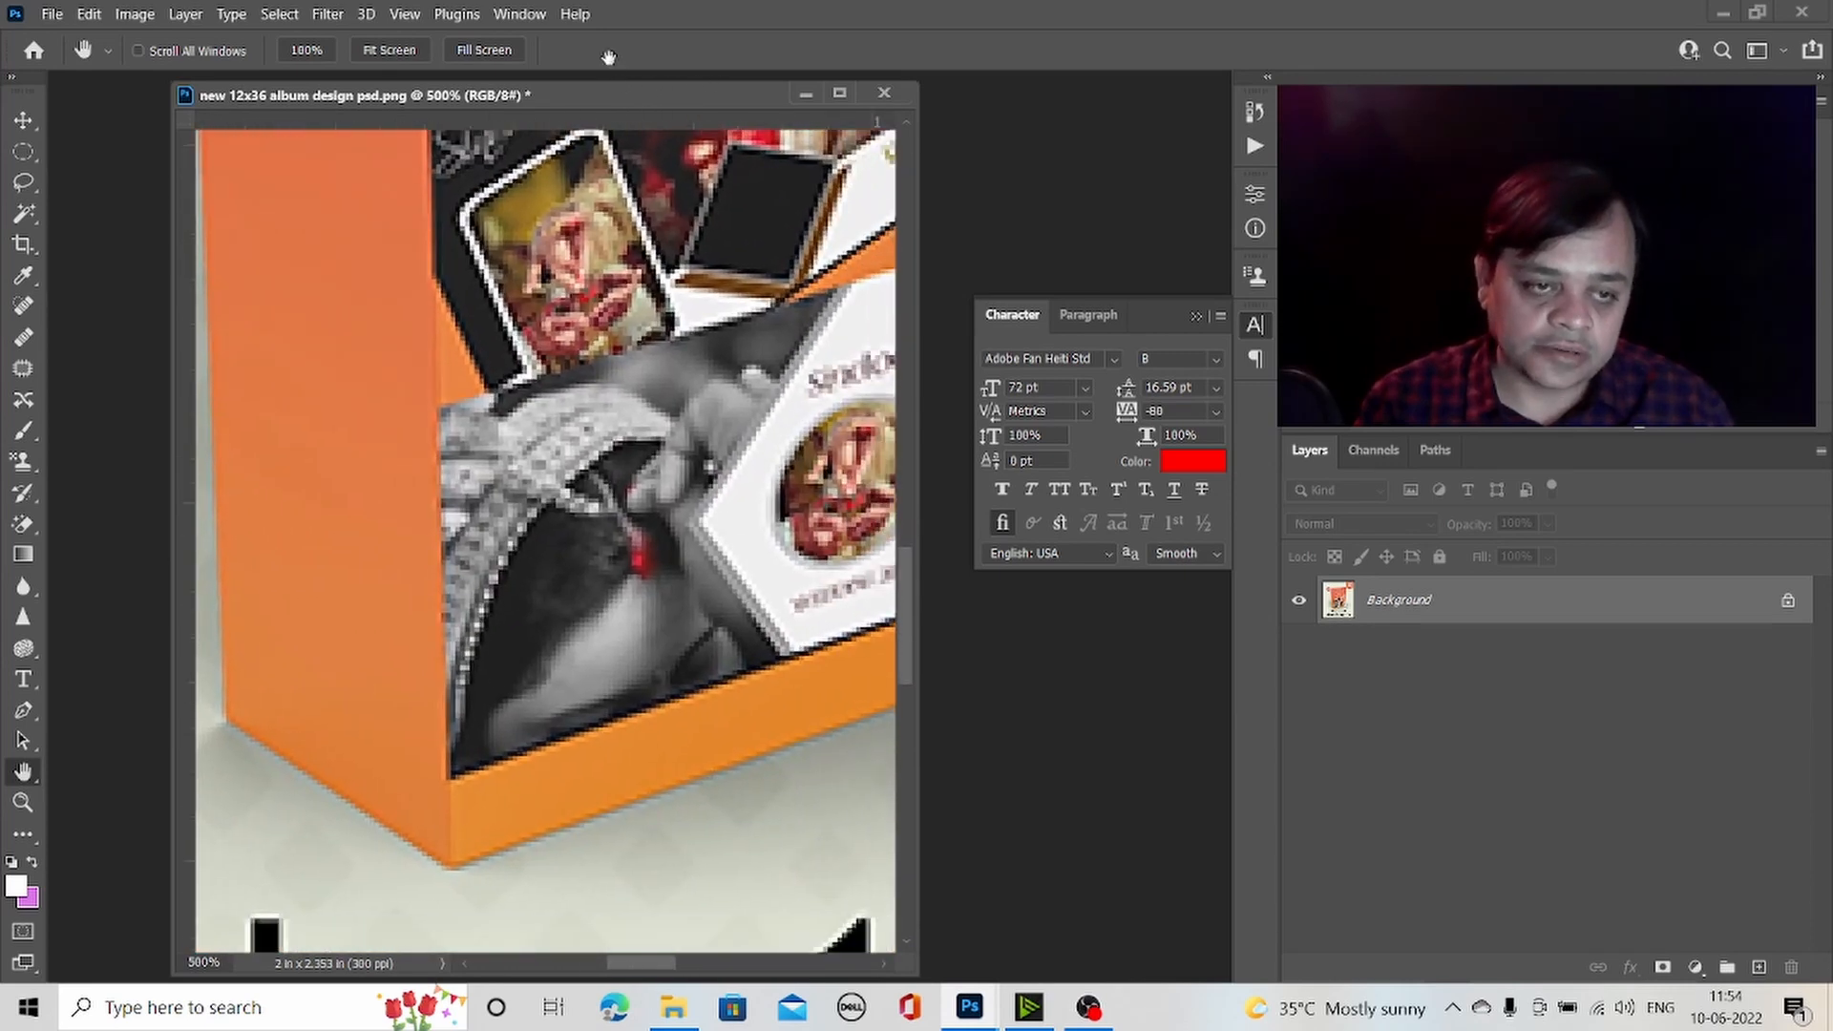
left_click_drag(335, 859, 238, 540)
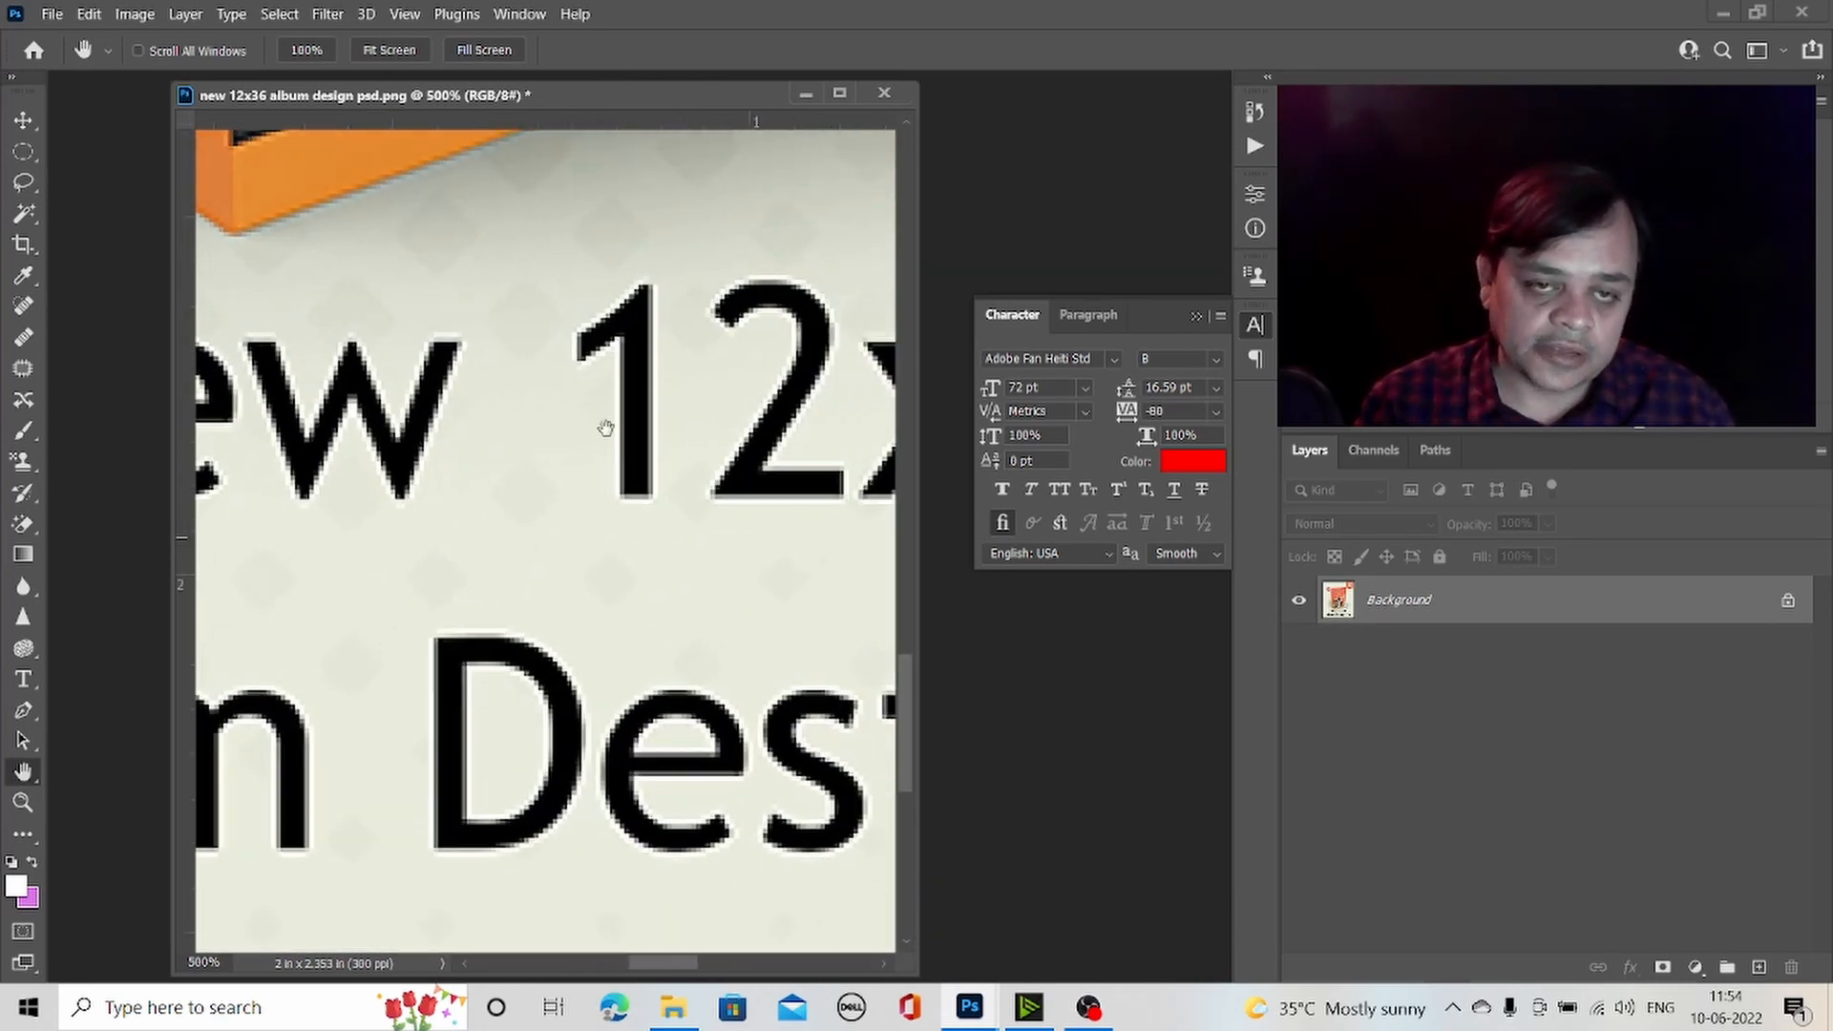
left_click_drag(716, 429, 332, 851)
left_click_drag(535, 277, 410, 821)
left_click_drag(463, 287, 594, 945)
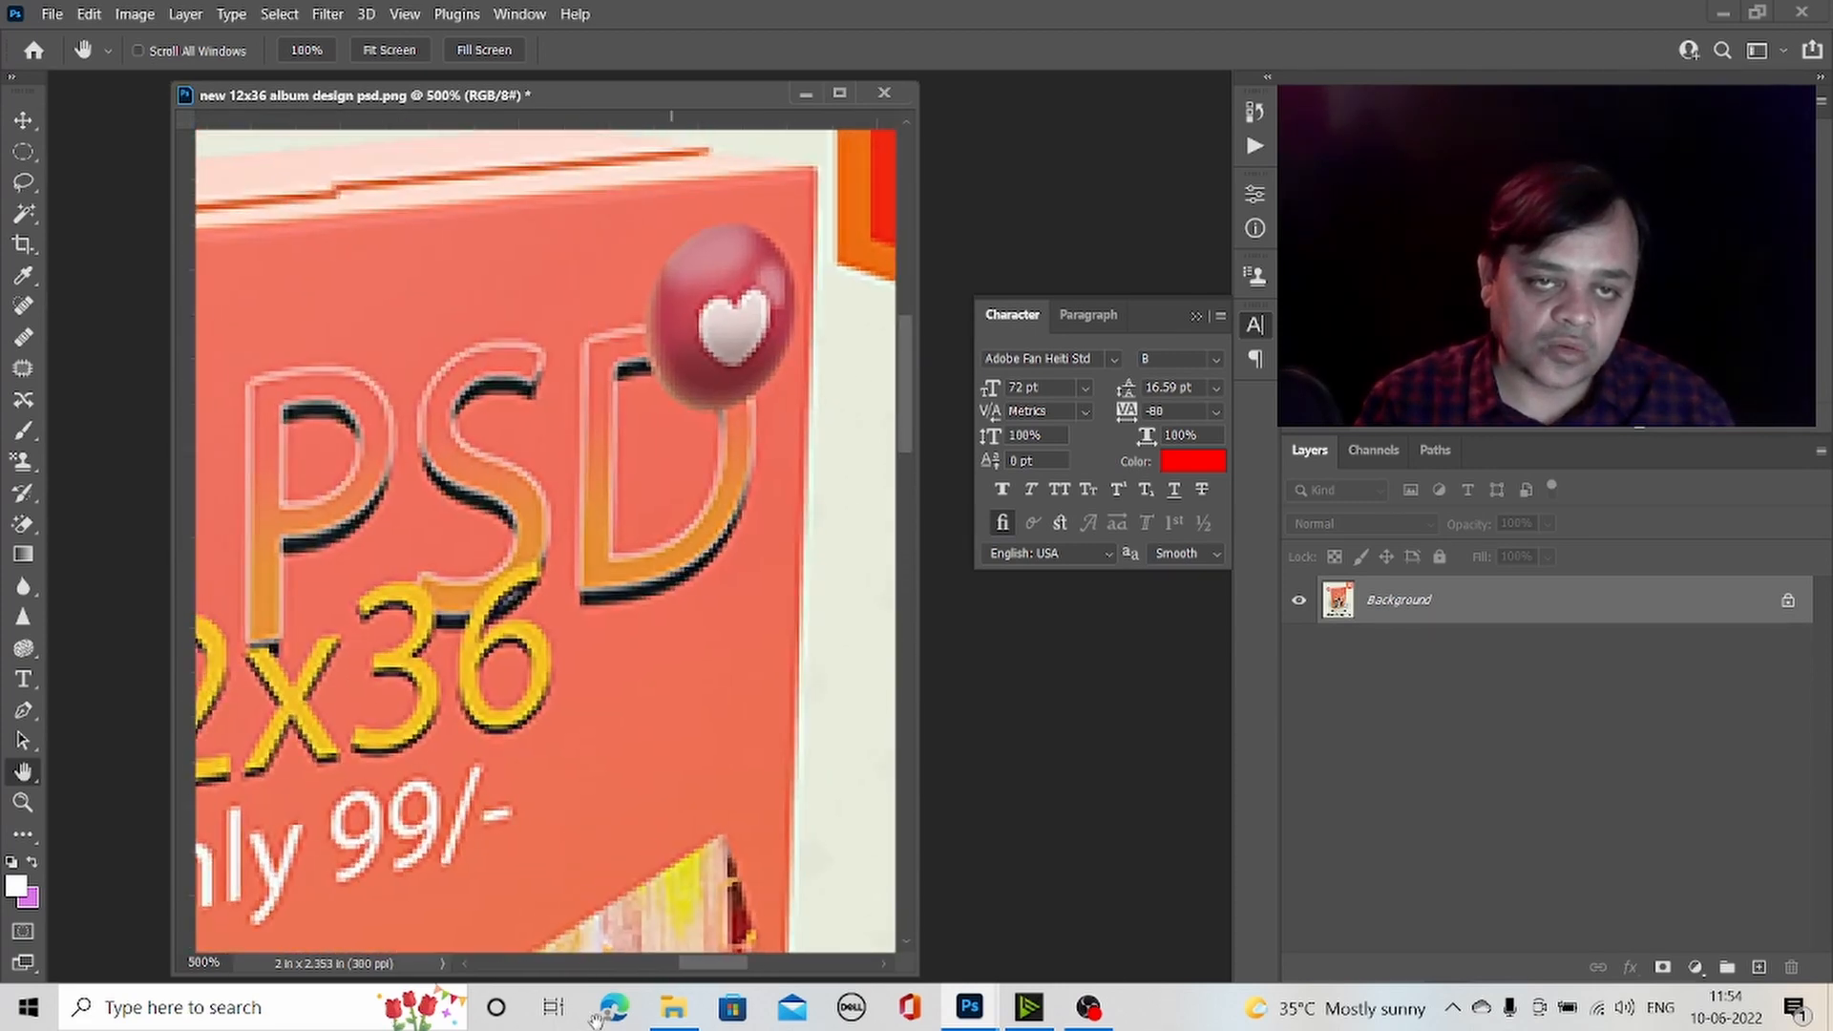
left_click_drag(736, 373, 728, 822)
left_click_drag(750, 439, 892, 369)
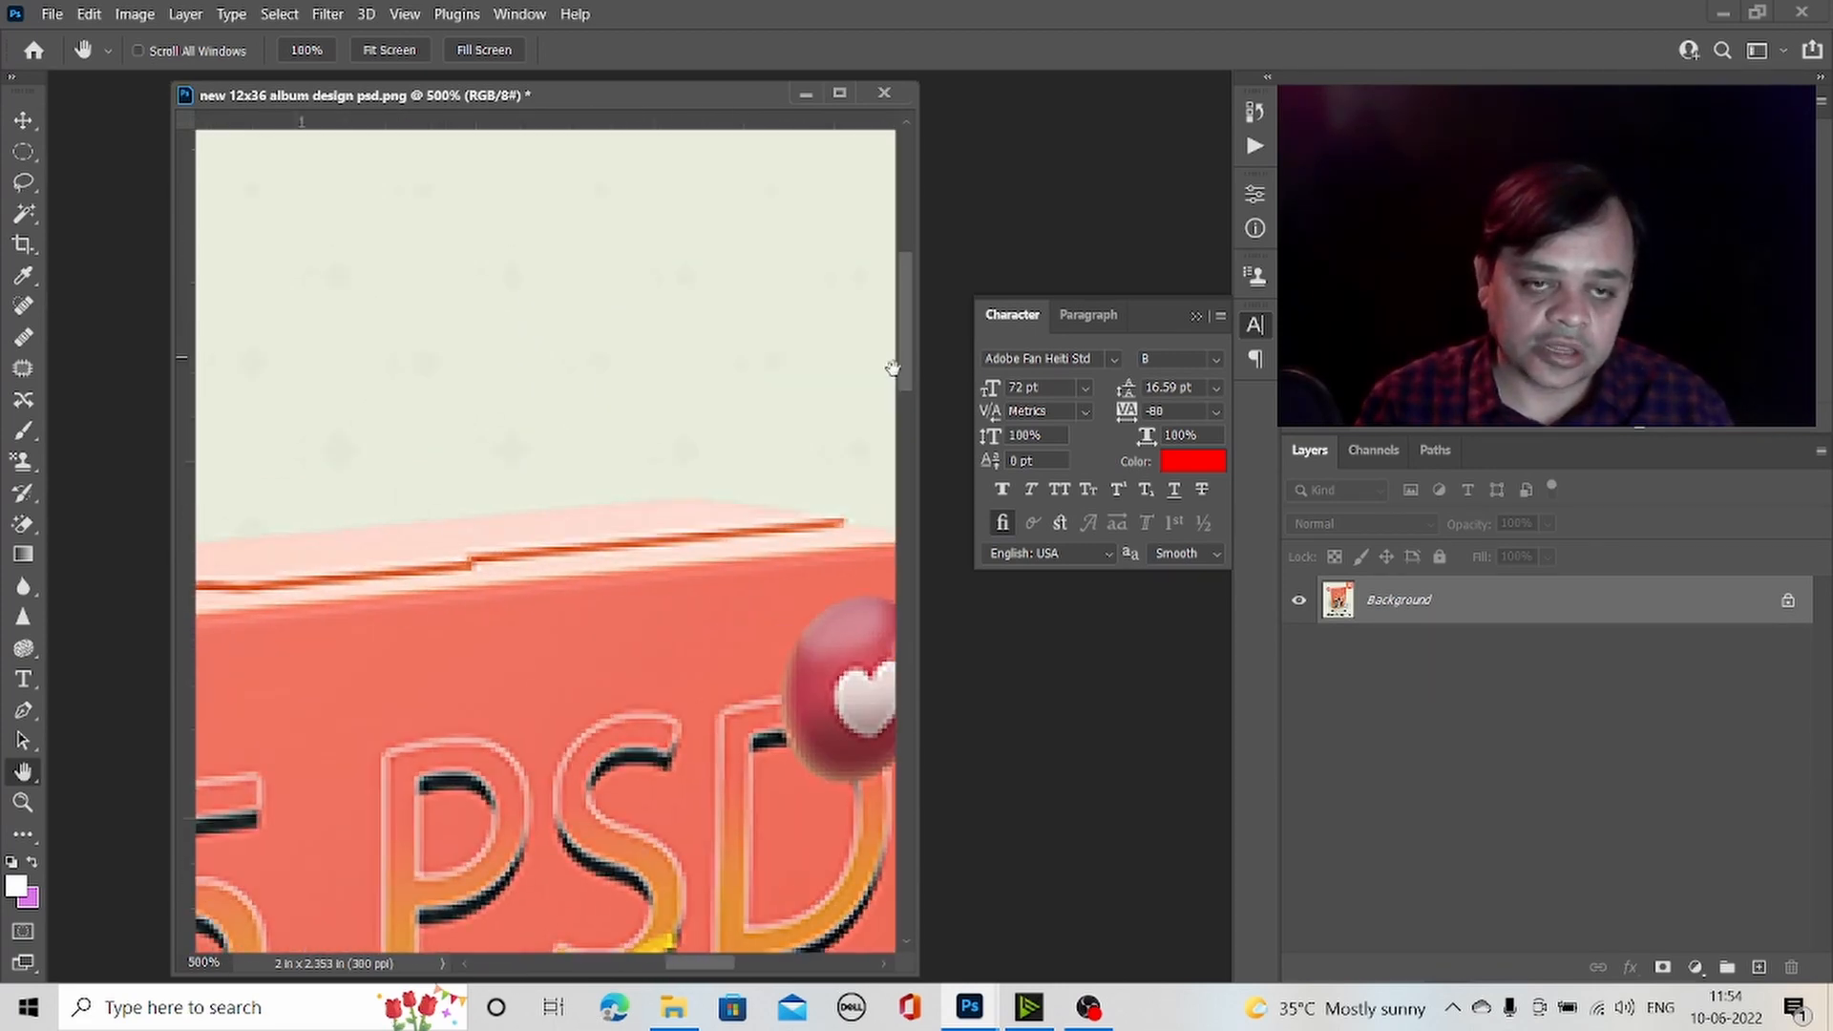
left_click_drag(392, 401, 800, 378)
left_click_drag(290, 405, 770, 224)
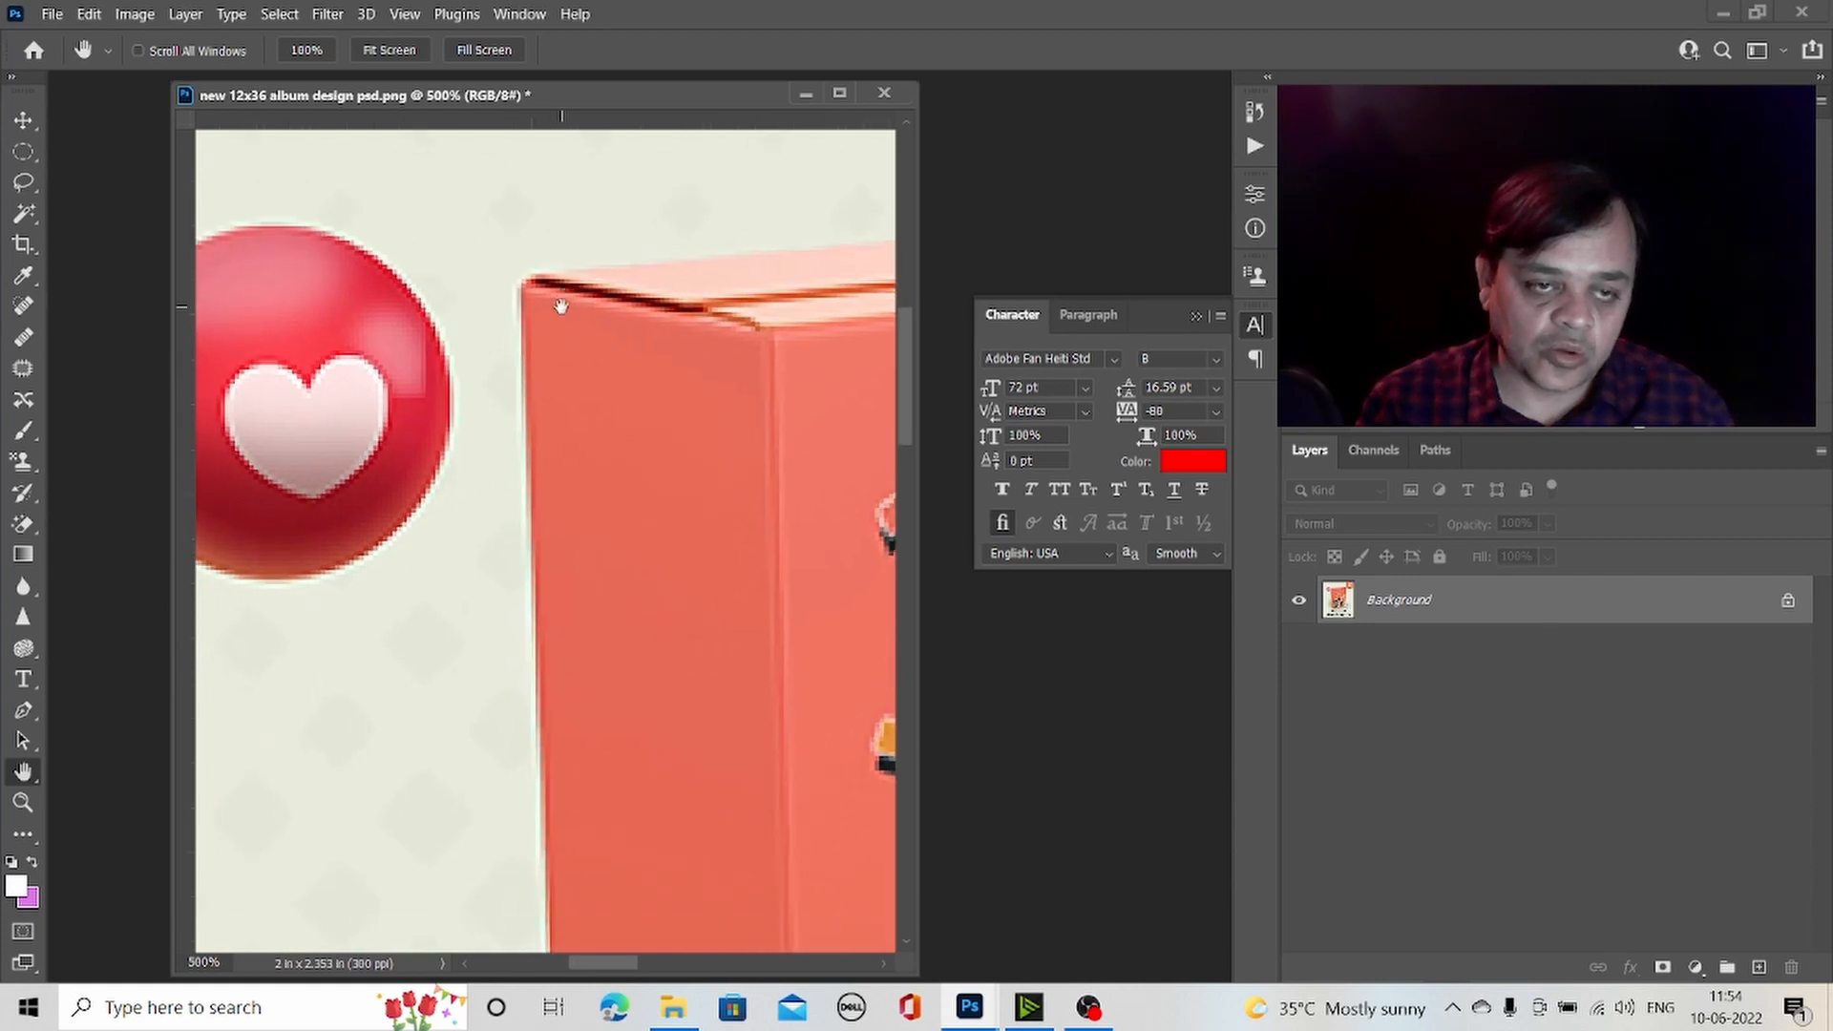
- Magnify the heart ball beside the box to 800% with the Zoom tool
left_click(23, 802)
left_click(358, 426)
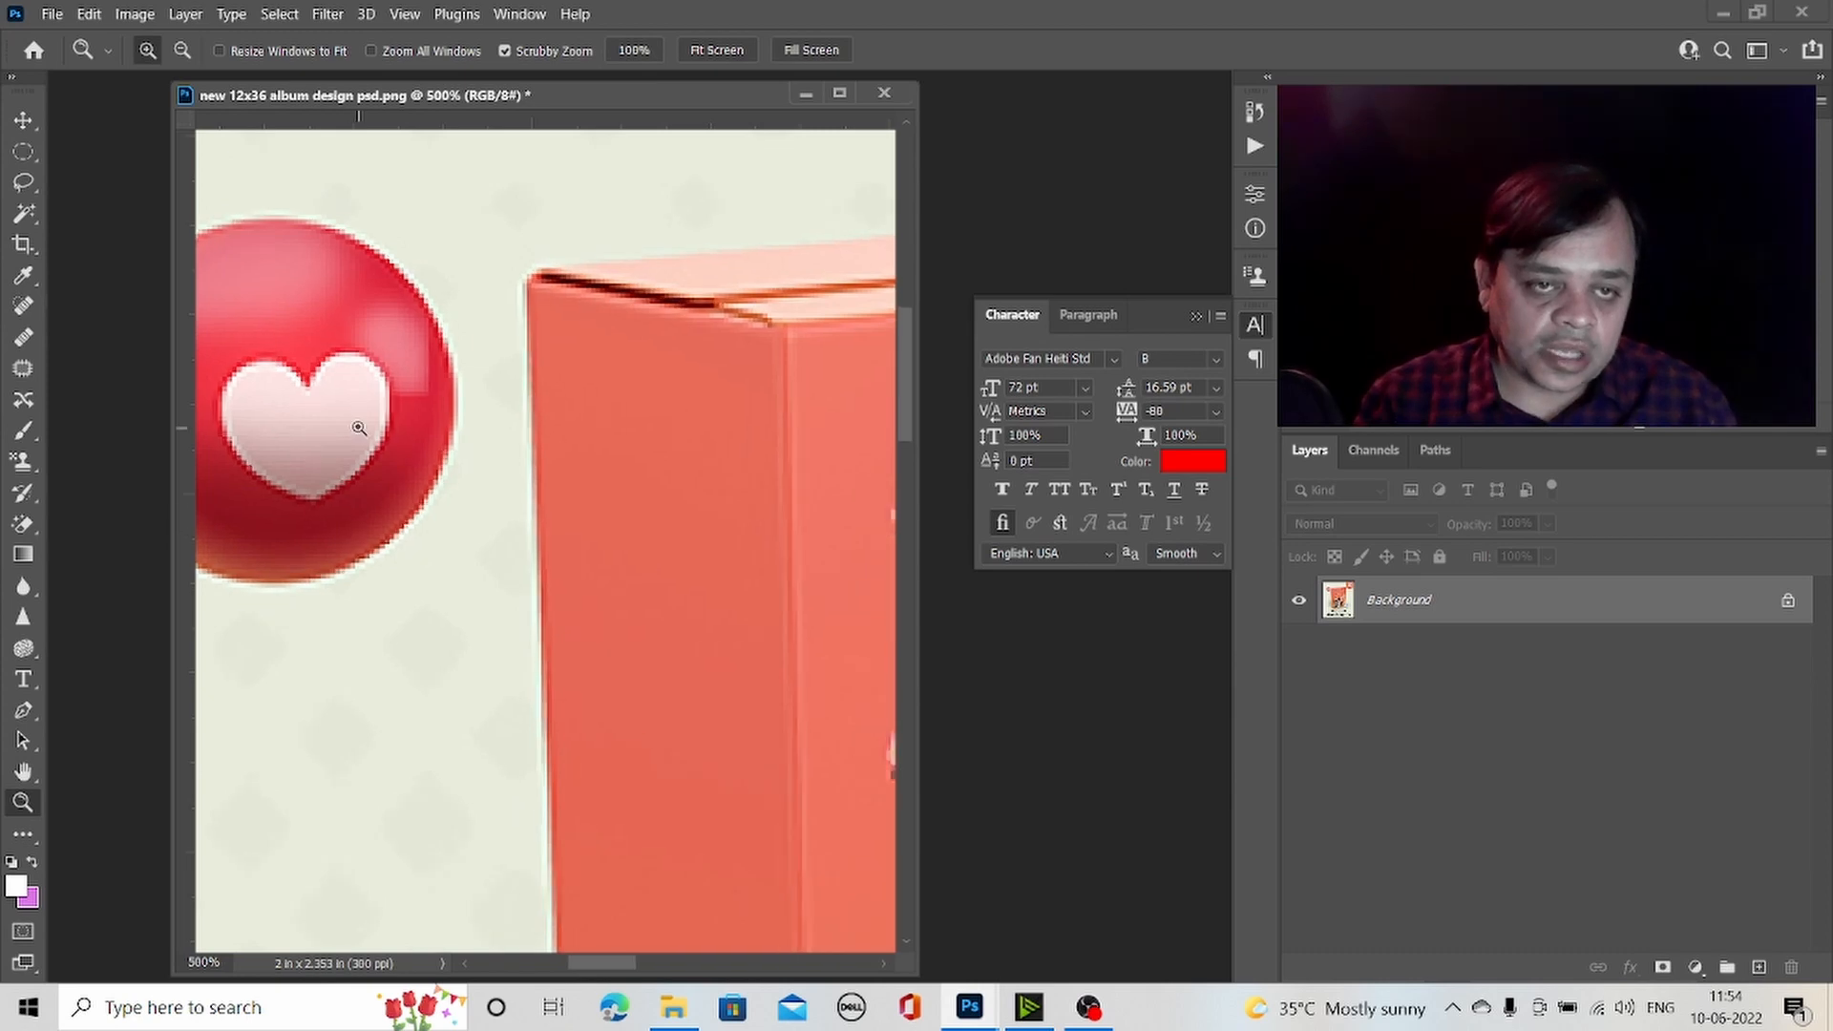
left_click(345, 424)
left_click(341, 424)
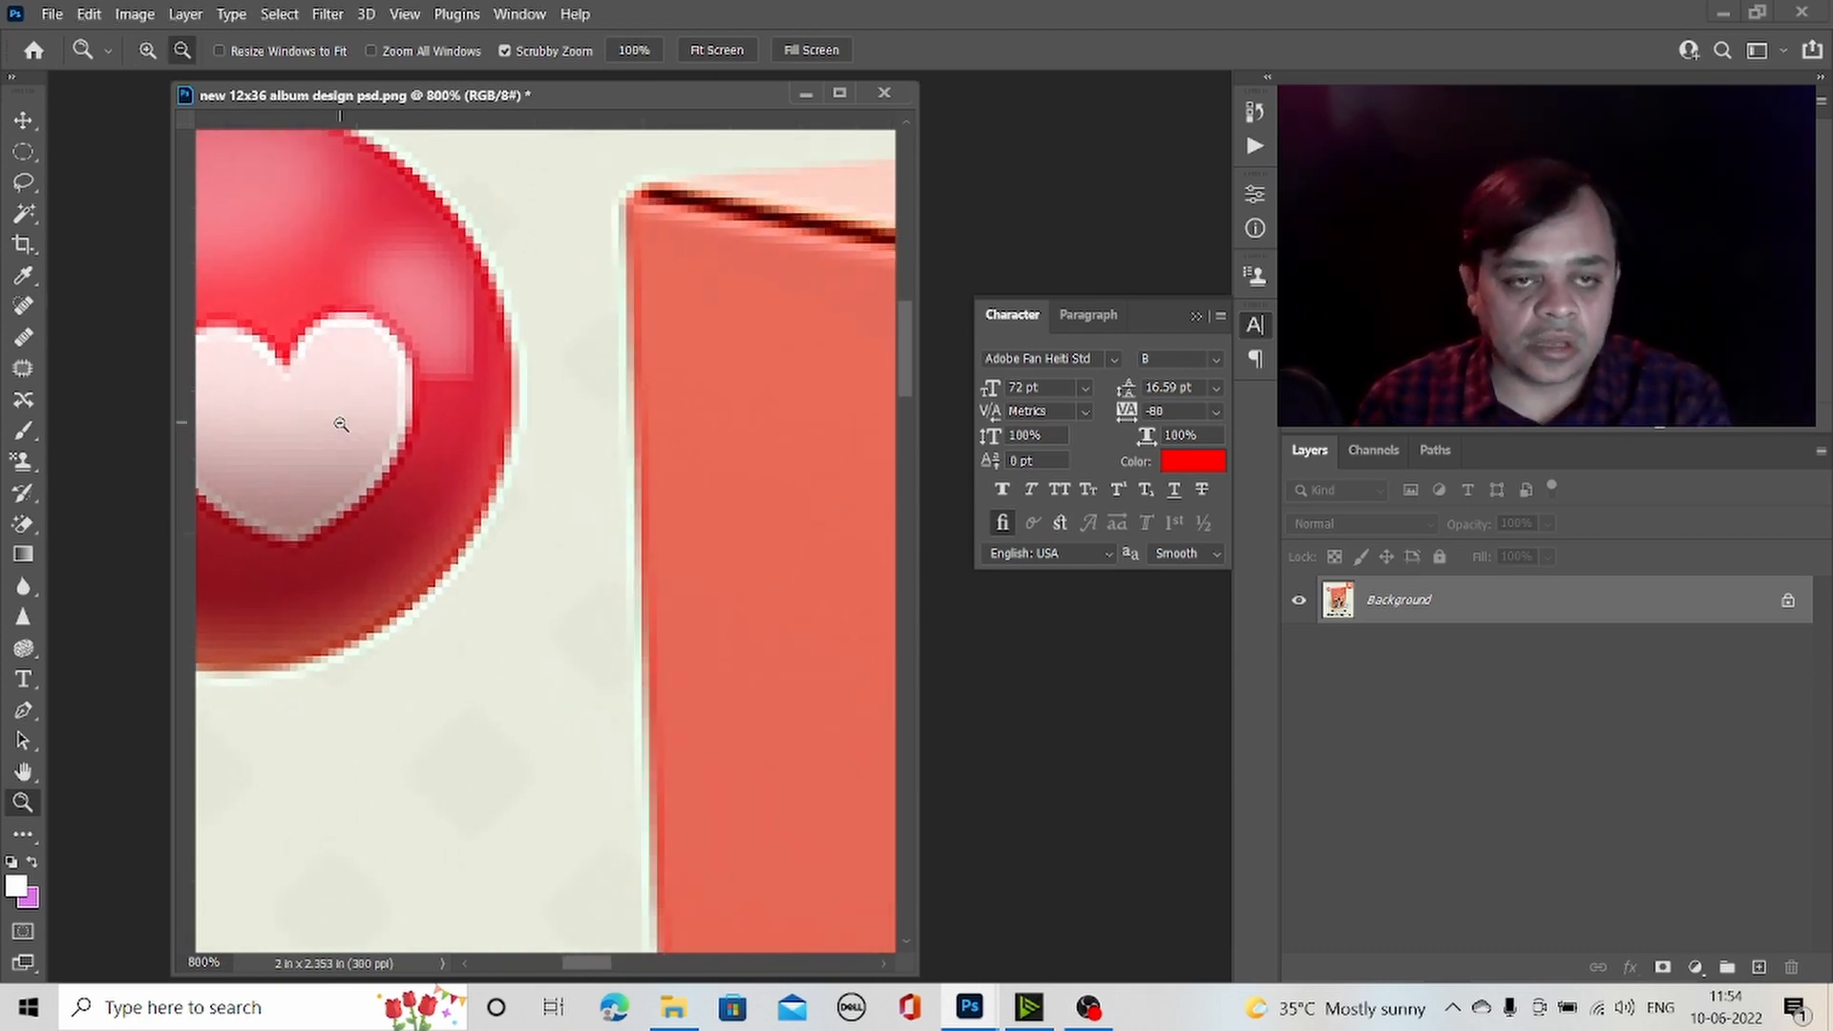
- Zoom out from the heart ball until the whole design fits in the window at 66.67%
left_click(341, 424, "alt")
left_click(341, 424, "alt")
left_click(341, 424, "alt")
left_click(341, 424, "alt")
left_click(341, 424, "alt")
left_click(341, 424, "alt")
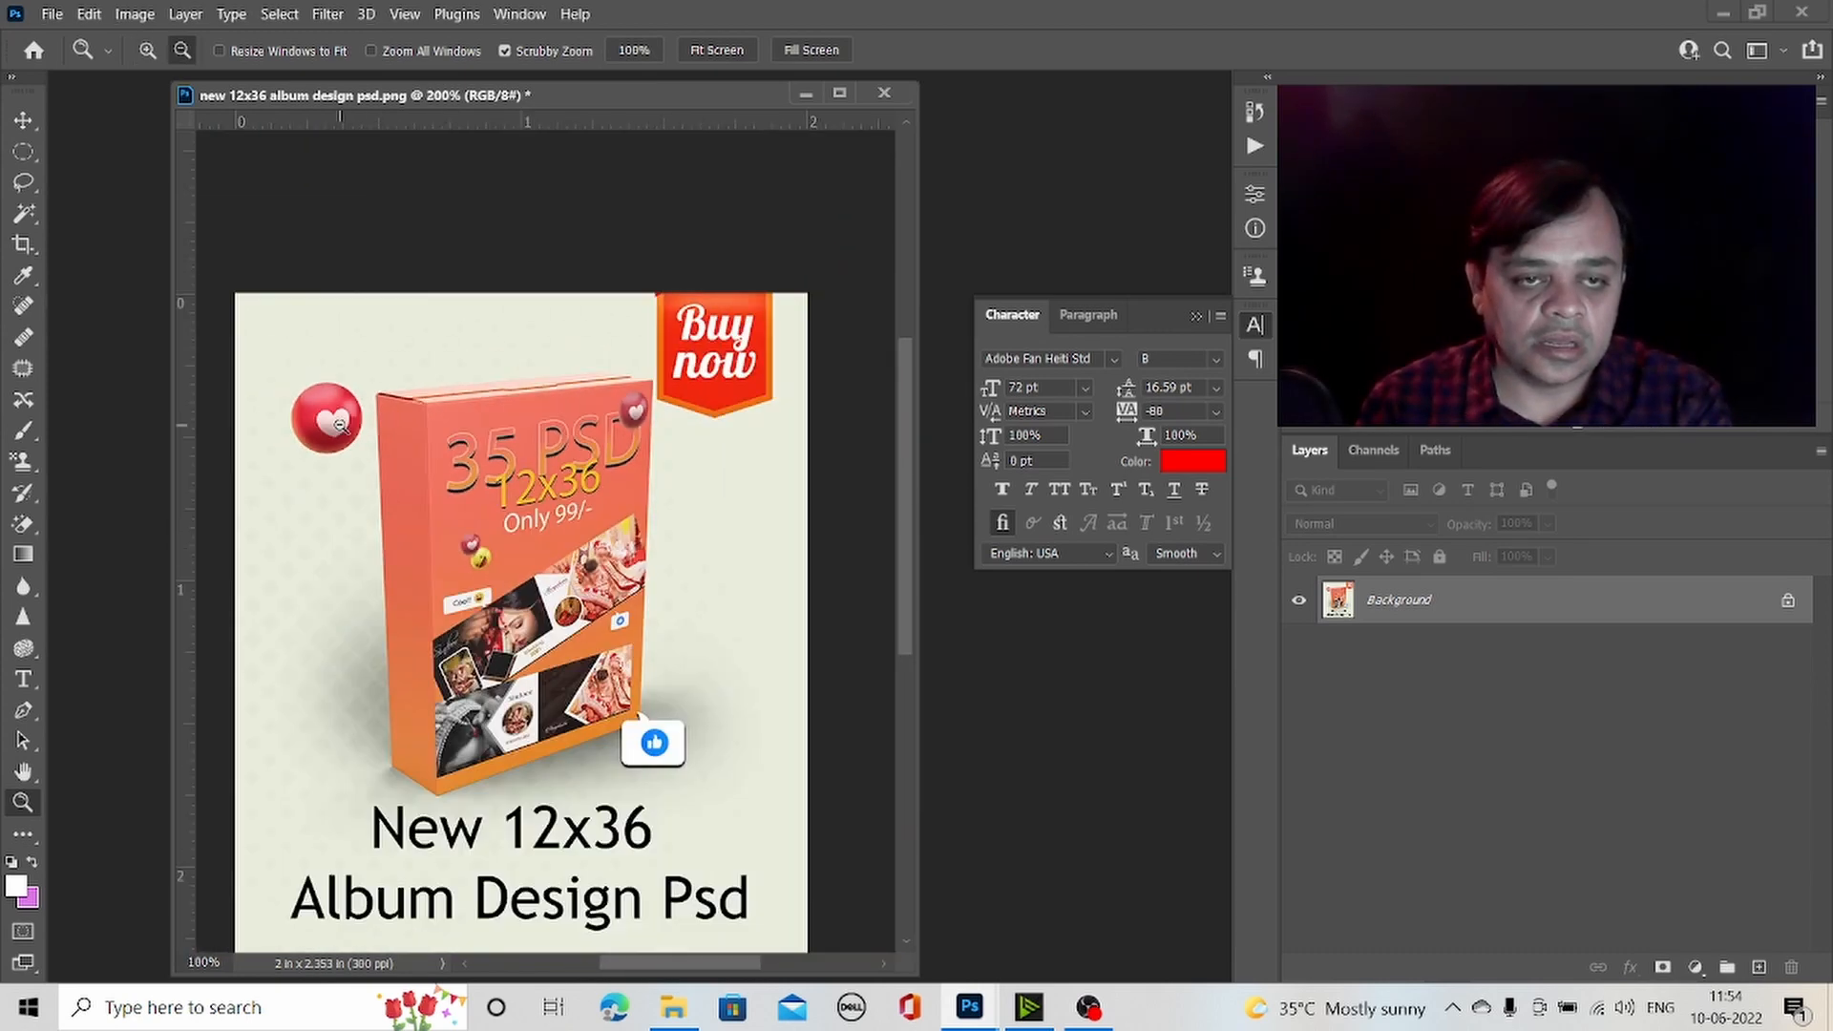
left_click(341, 424, "alt")
left_click(341, 424, "alt")
left_click(407, 485)
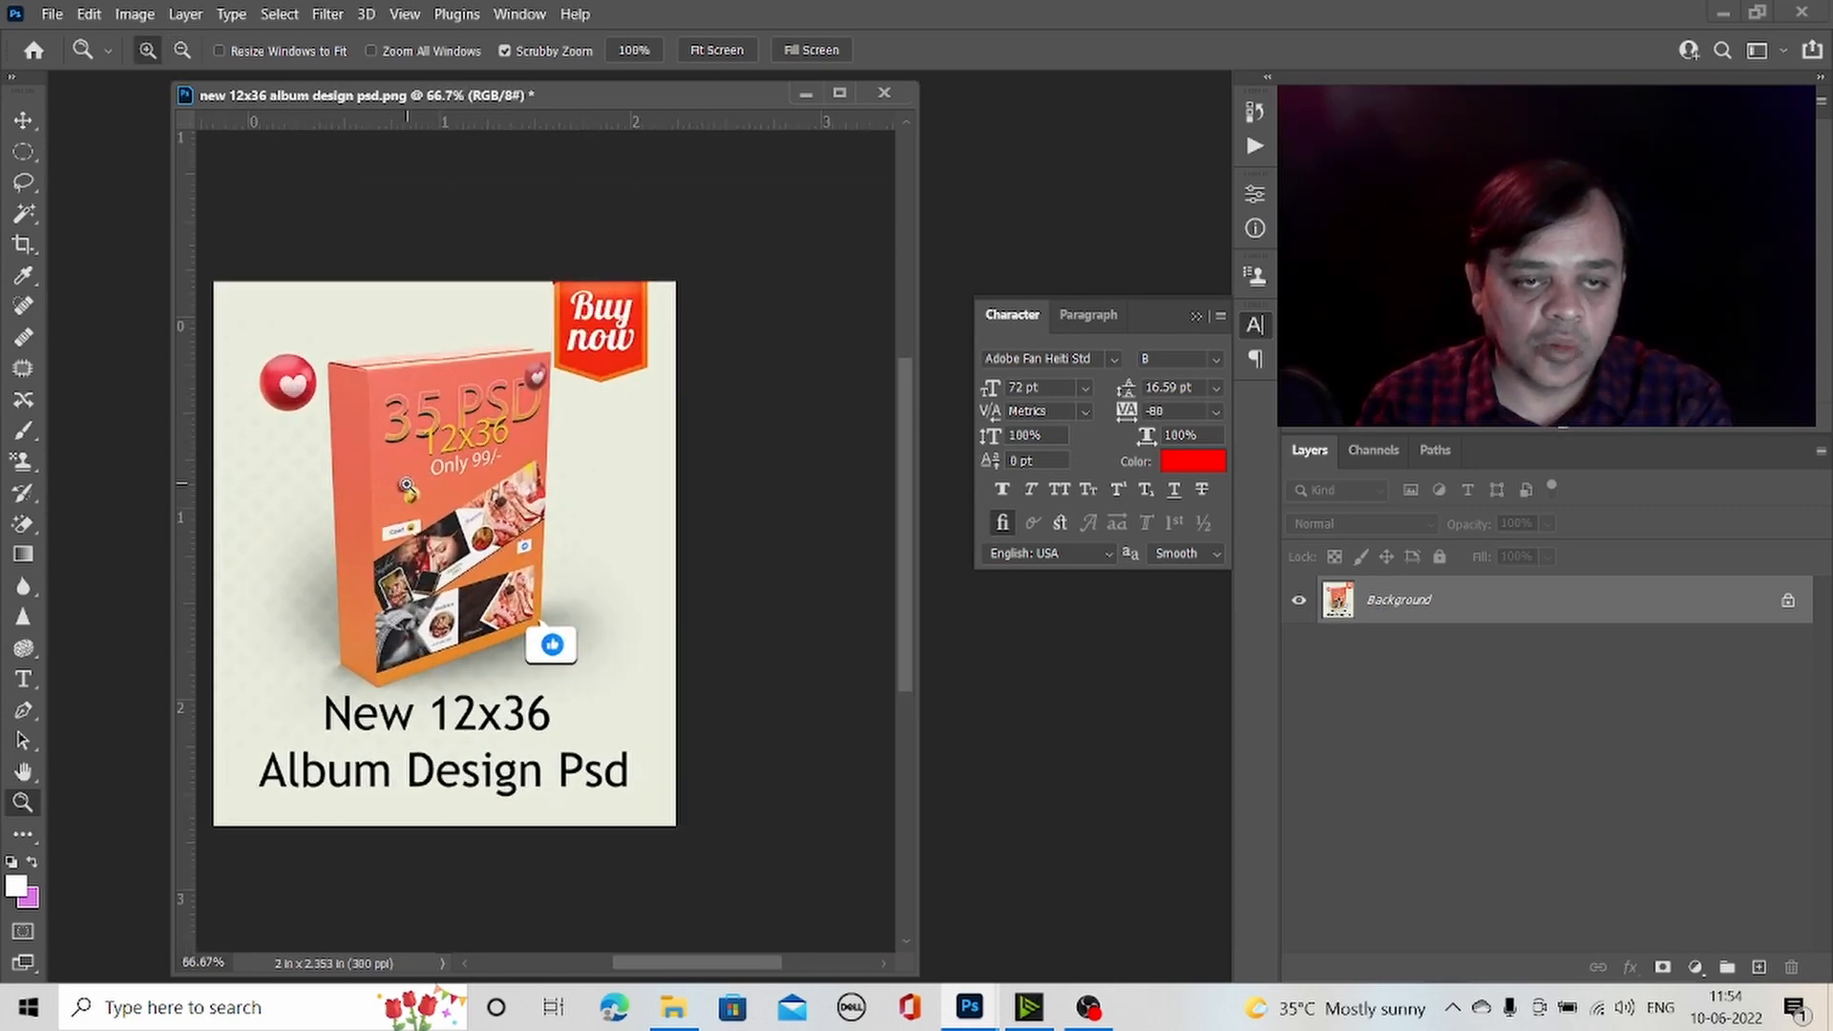
- Zoom in and out on the box's emojis and the background beside the box with the Zoom tool, finishing at 100%
left_click(407, 485)
left_click(407, 485)
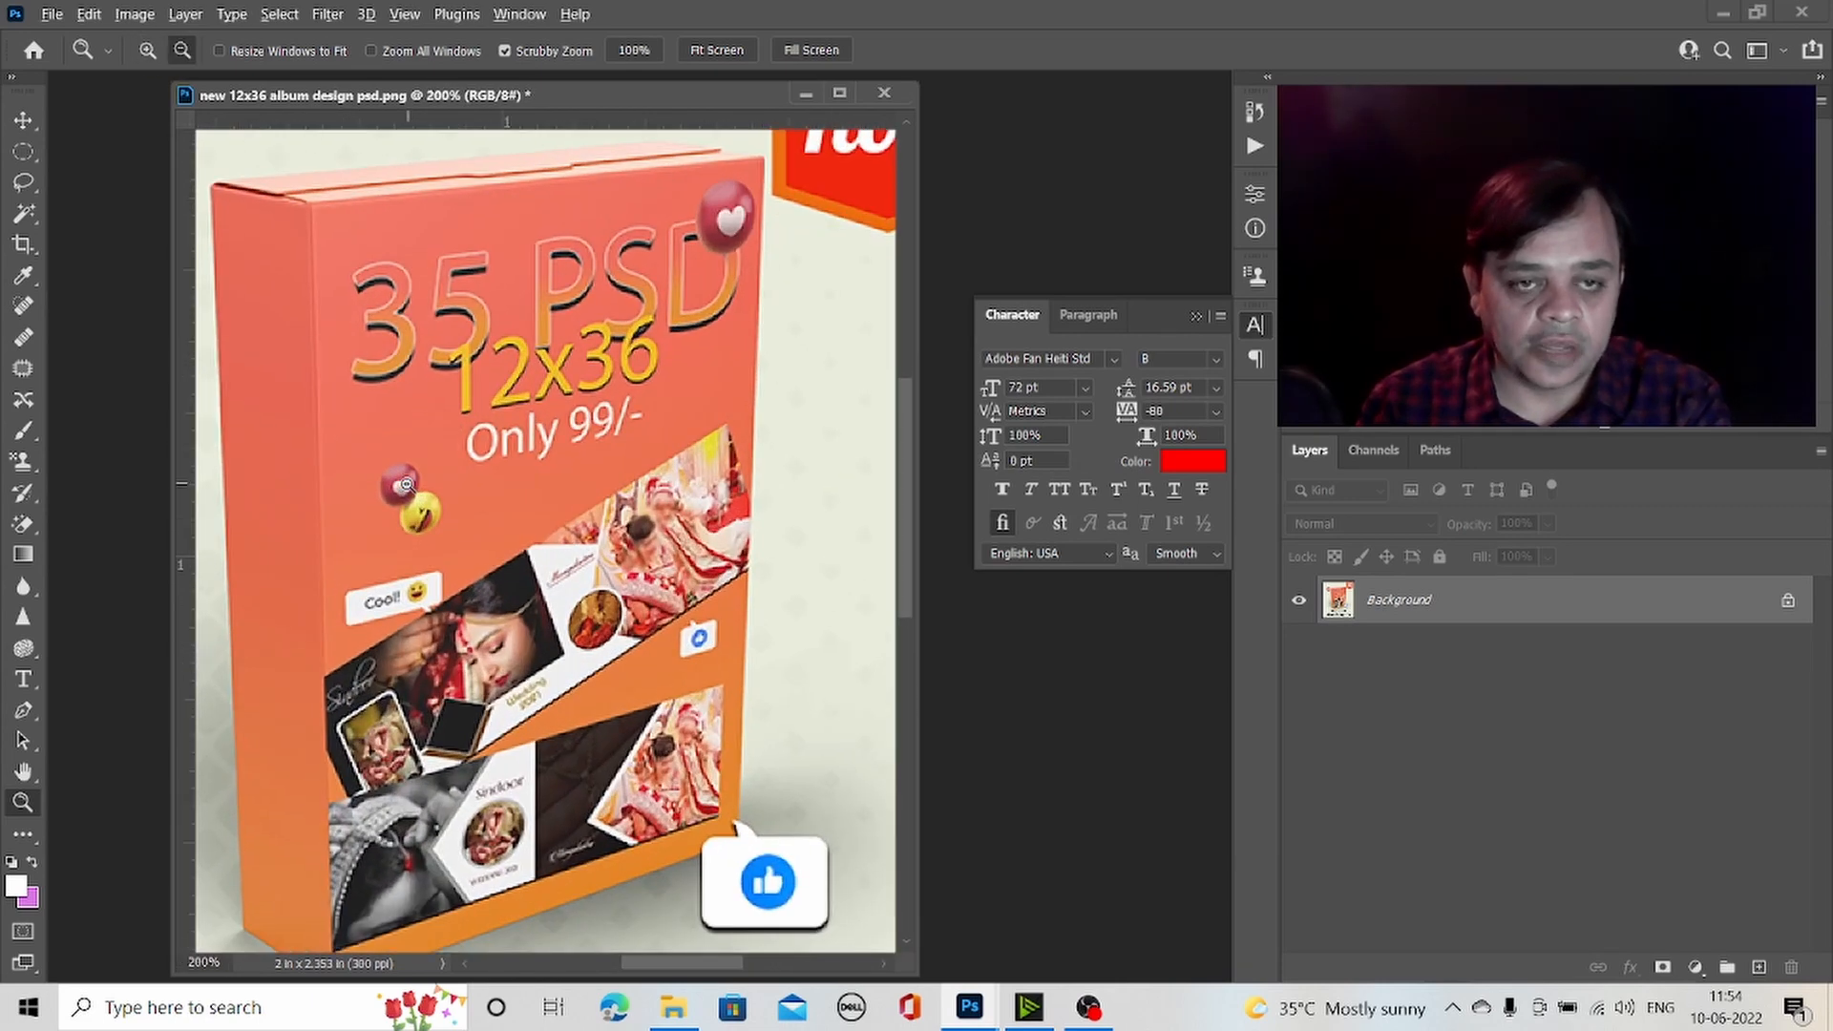
left_click(407, 485, "alt")
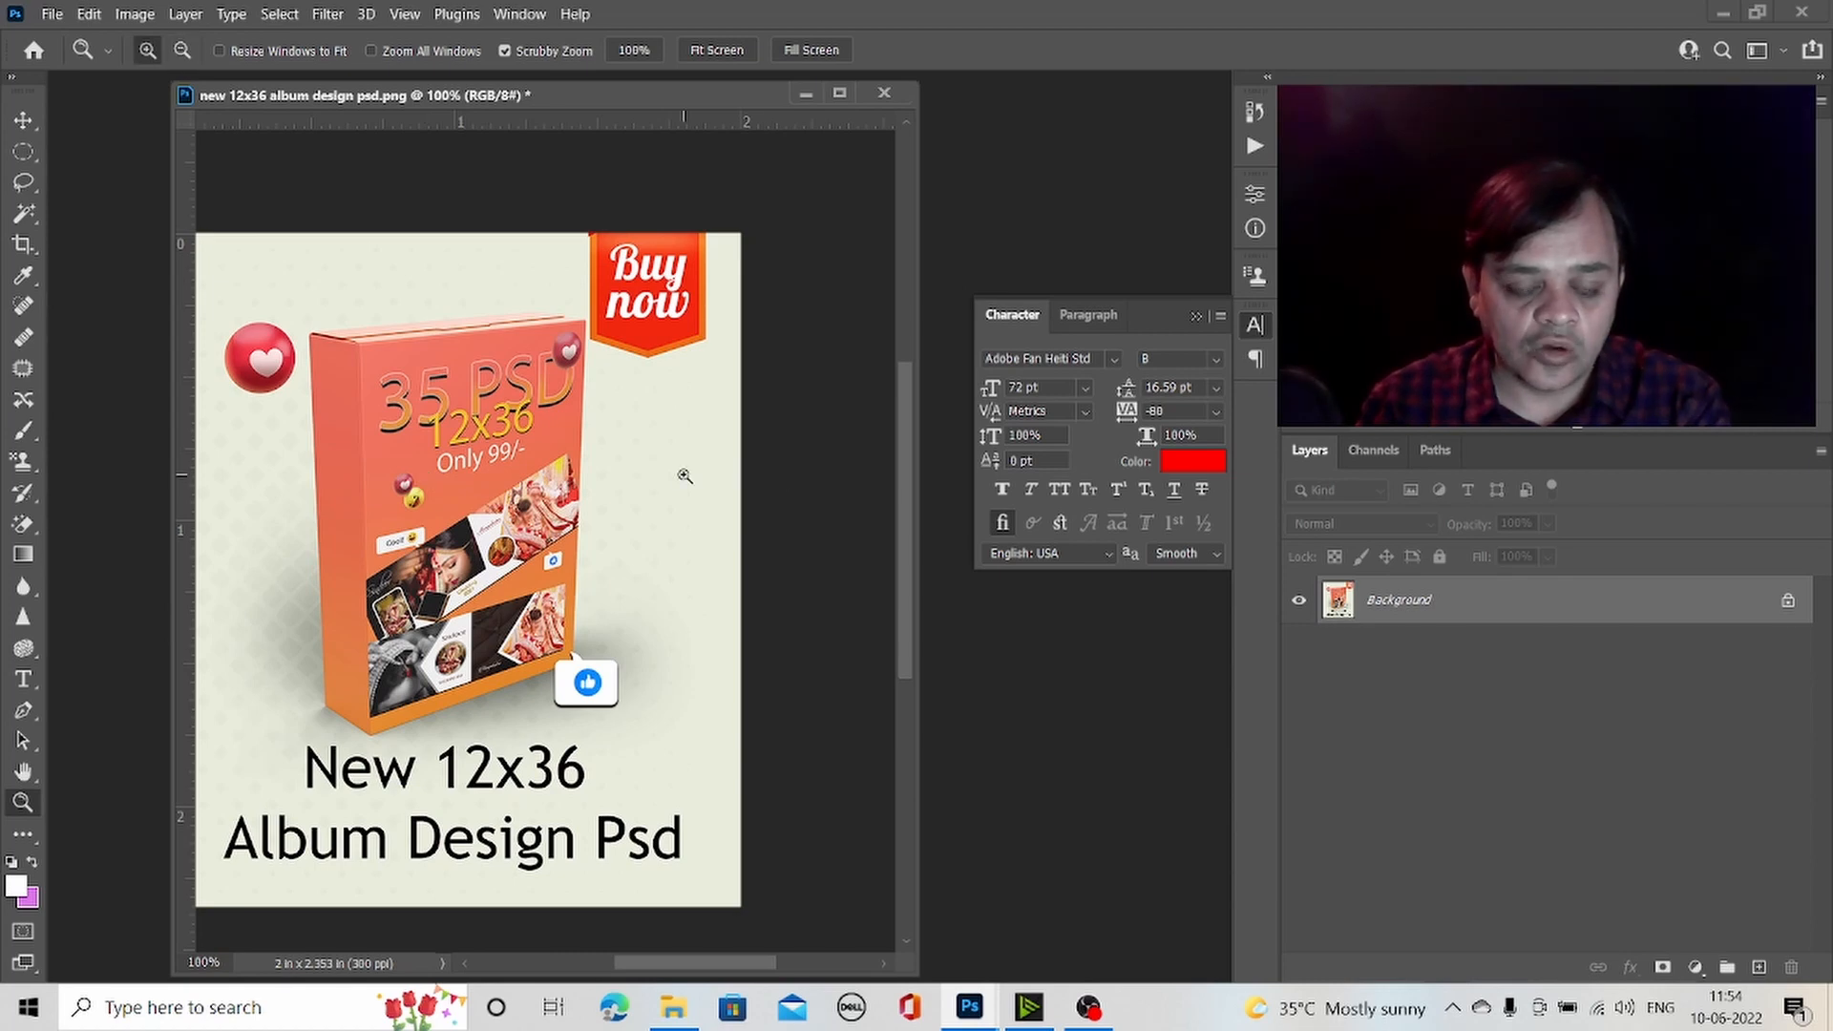
left_click(651, 397)
left_click(650, 397)
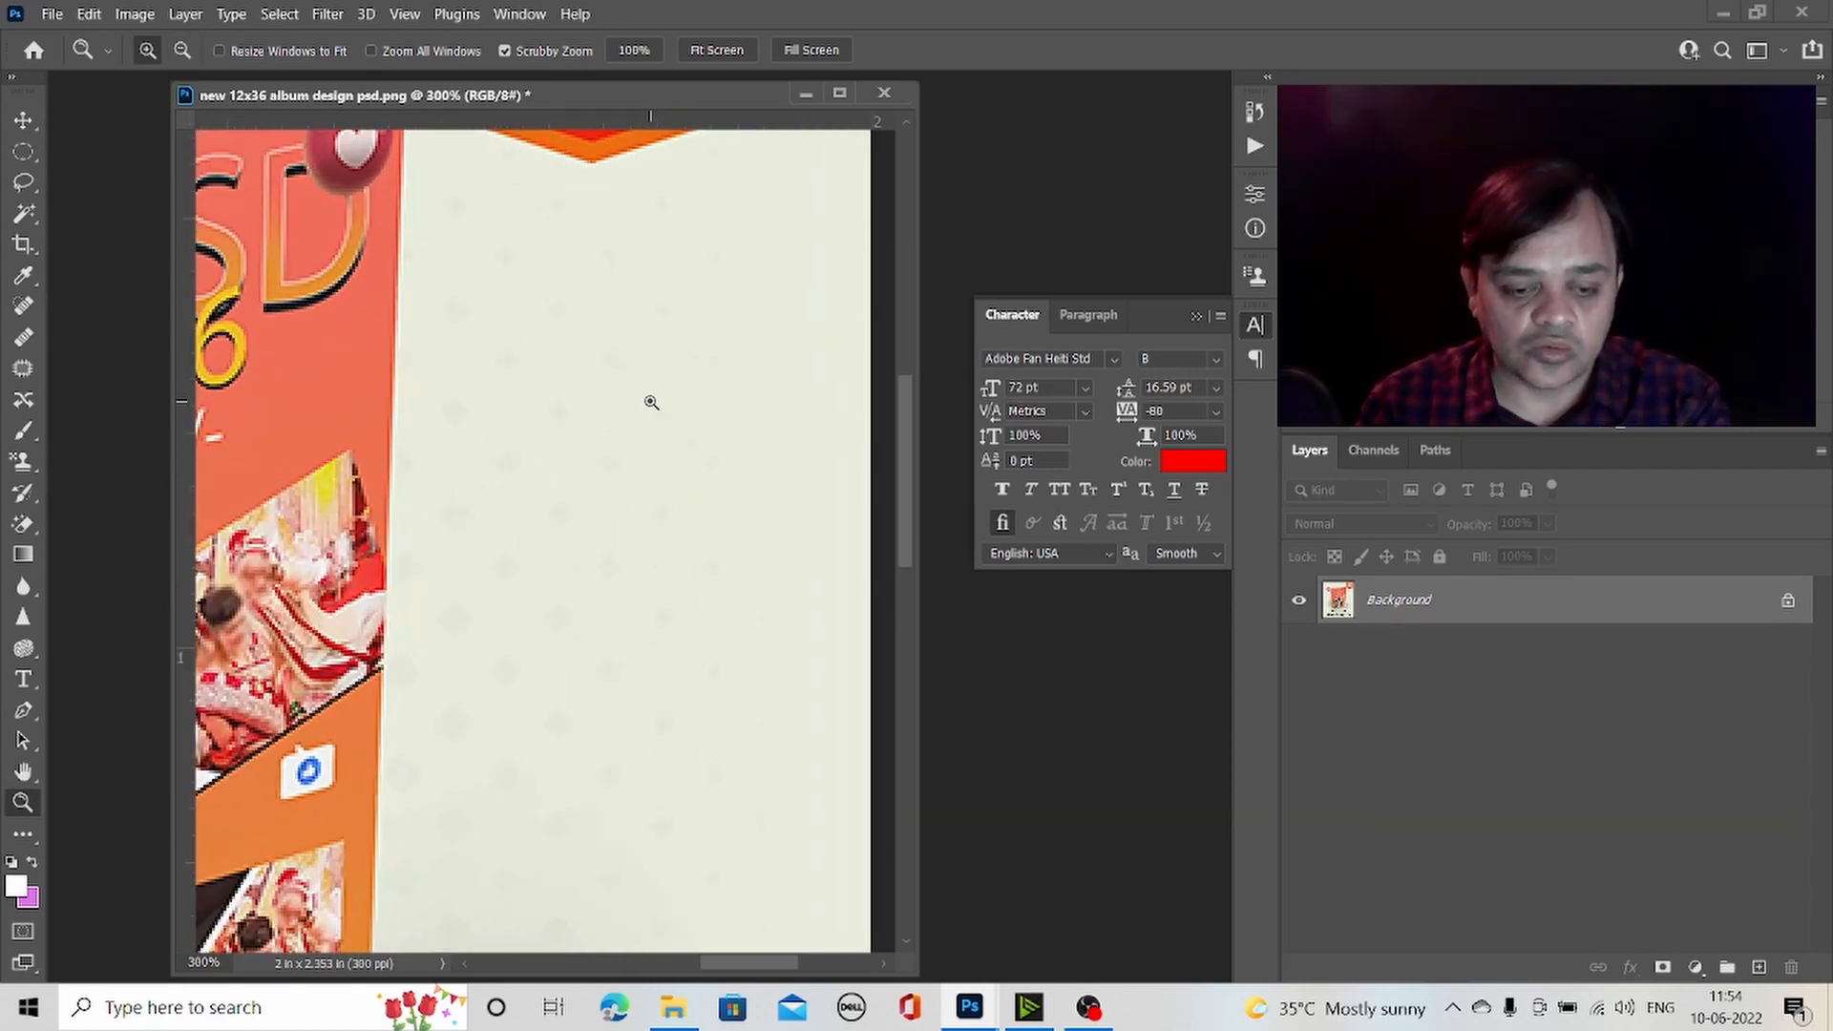
left_click(651, 404, "alt")
left_click(651, 403, "alt")
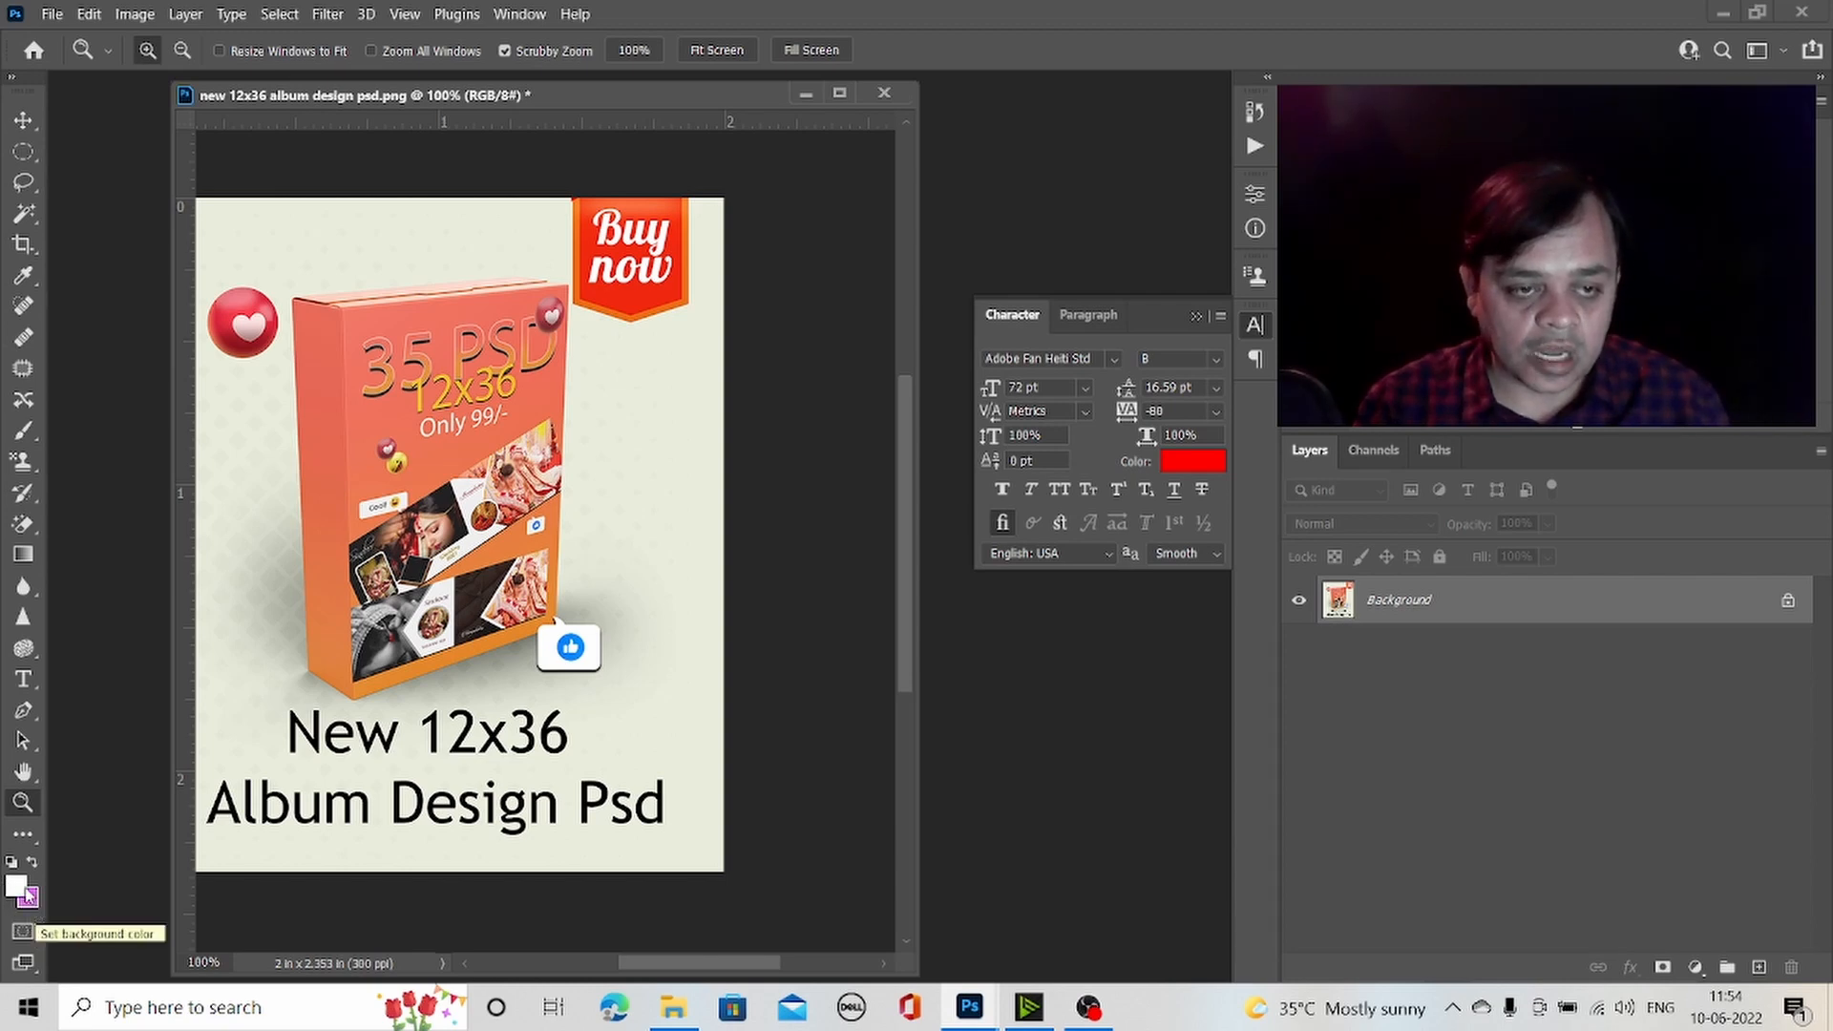
- Set the foreground color to a fully saturated bright green in the Color Picker
left_click(25, 892)
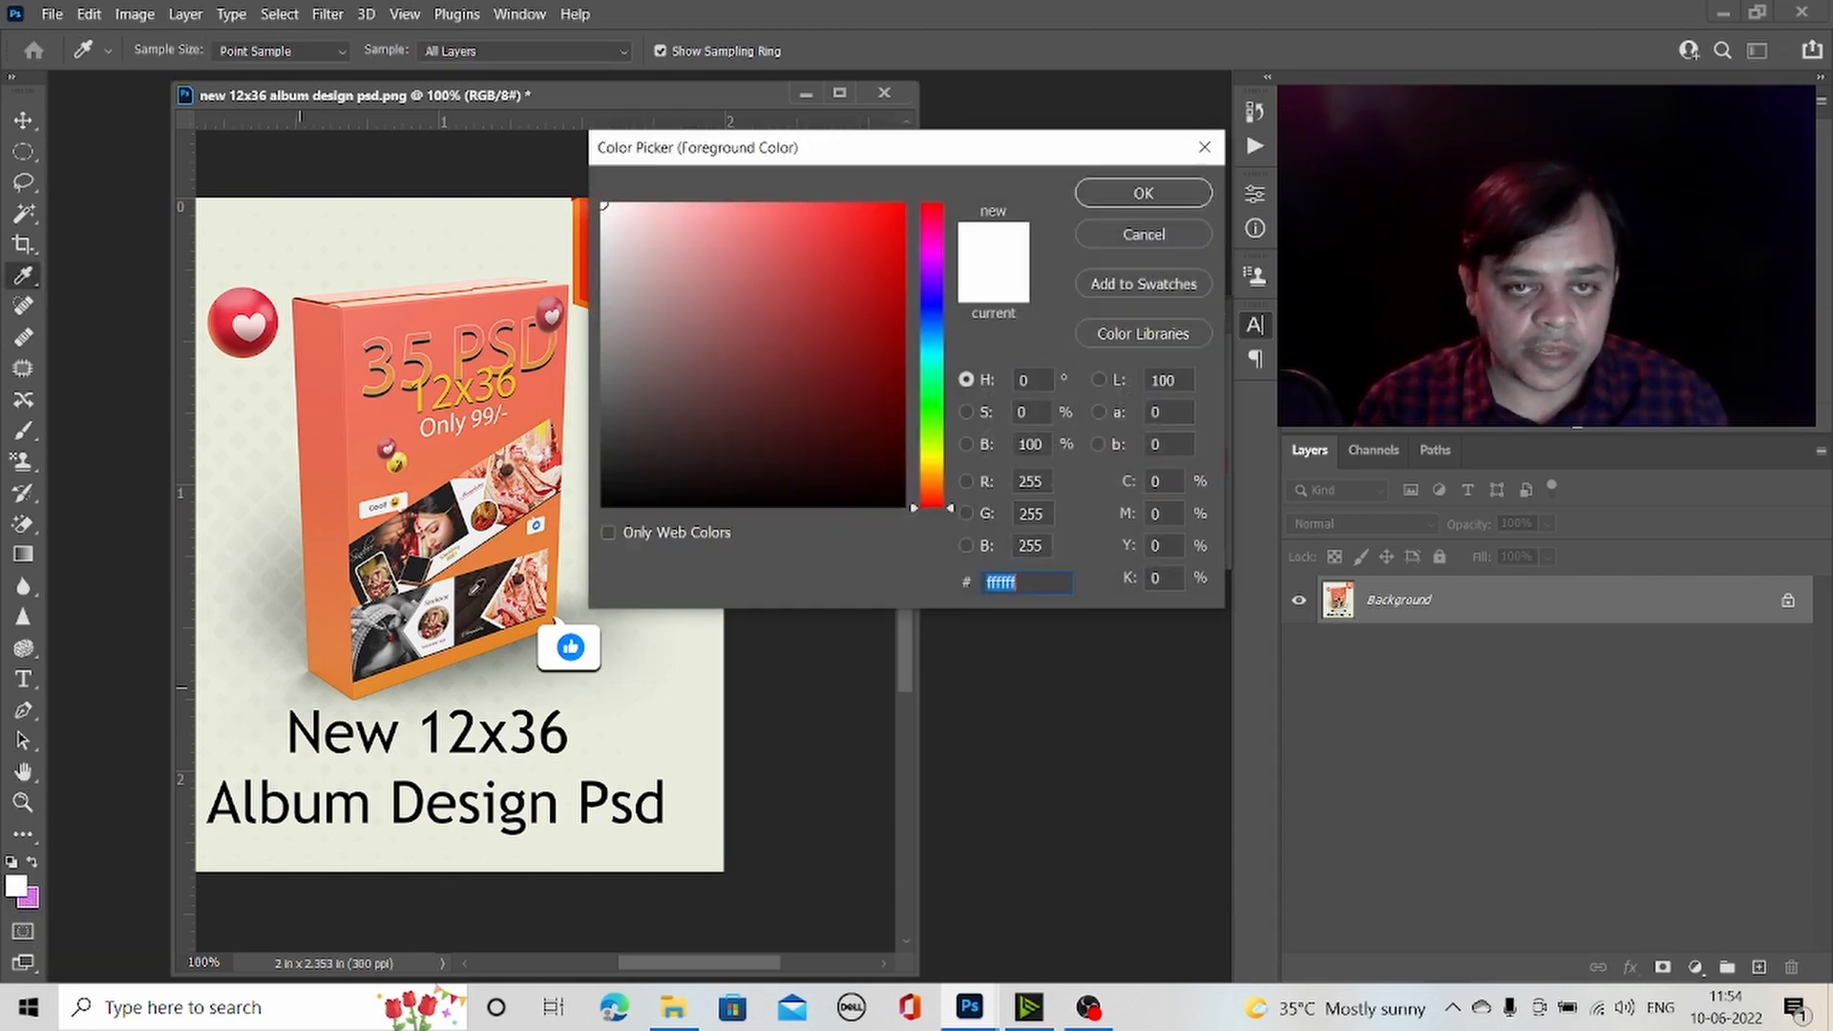
left_click(931, 380)
left_click_drag(902, 219, 911, 199)
left_click(1141, 199)
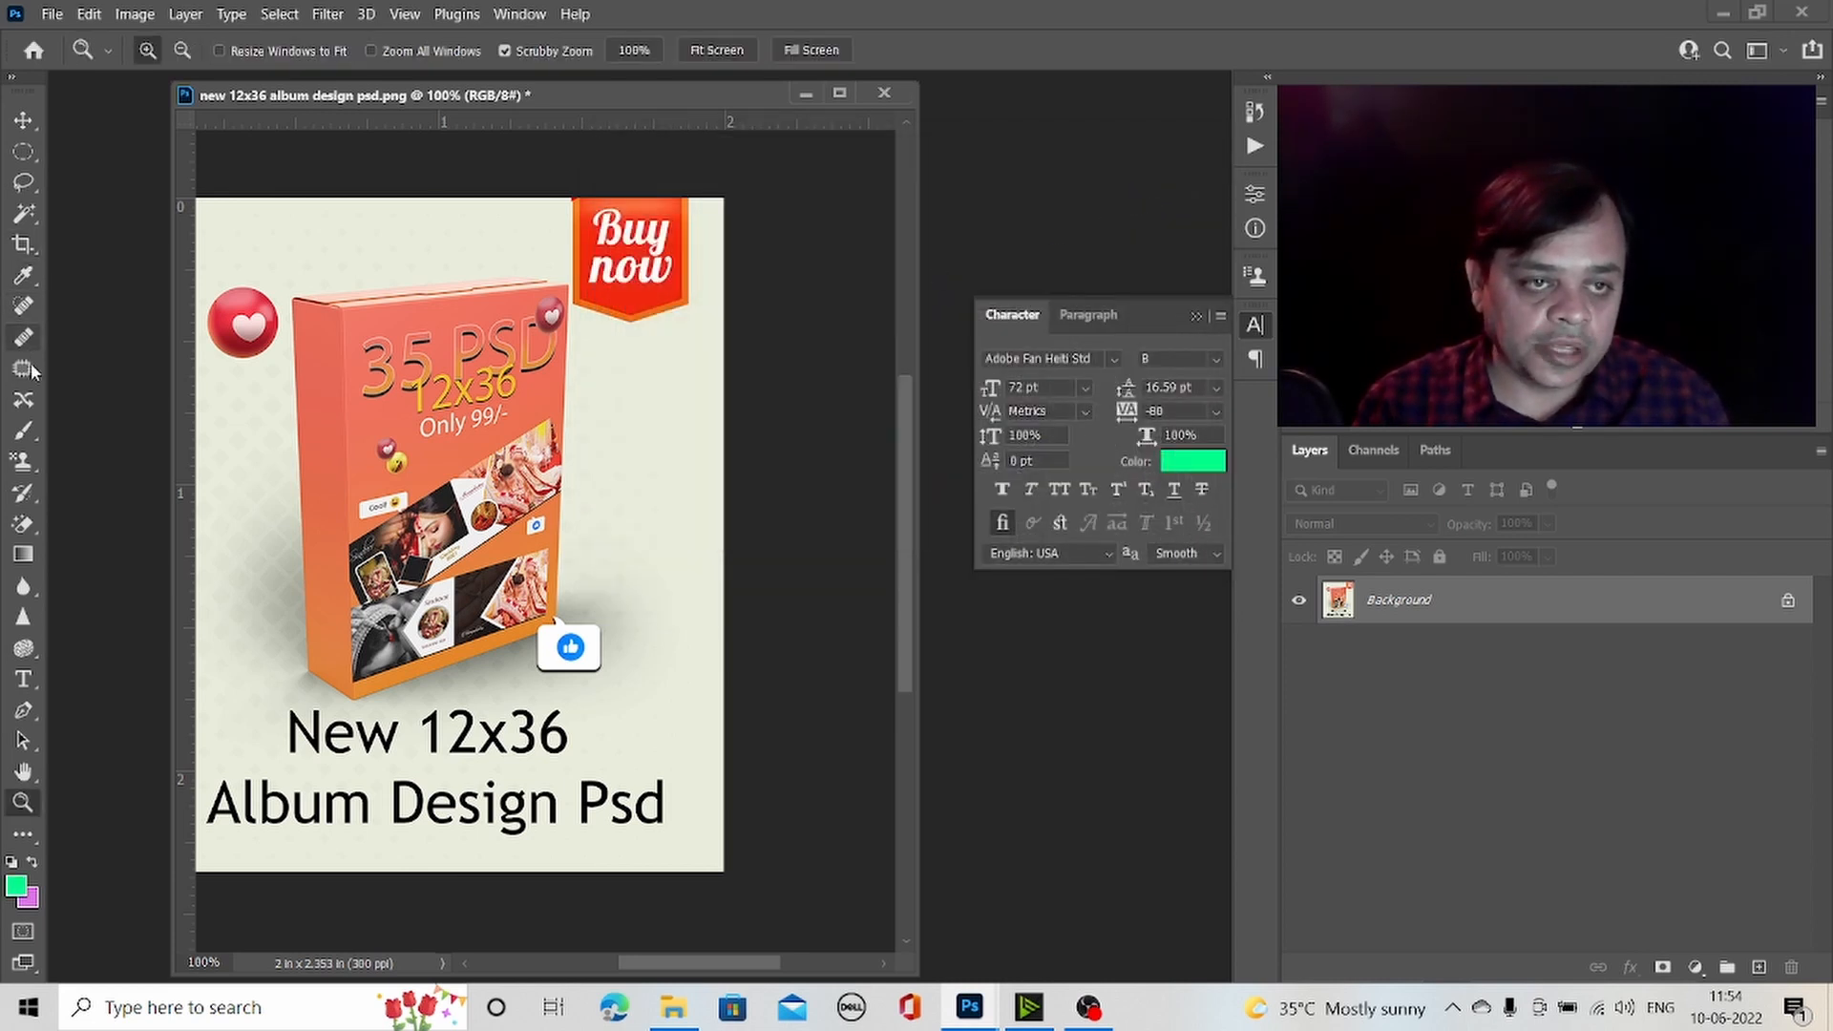
- Scribble green loops over the box with the Brush tool, and swap foreground and background colors to scribble over it in purple
left_click(23, 430)
mouse_move(386, 308)
left_mouse_down()
mouse_move(301, 431)
mouse_move(458, 370)
mouse_move(640, 421)
mouse_move(704, 517)
mouse_move(530, 659)
mouse_move(332, 593)
mouse_move(314, 478)
mouse_move(478, 459)
left_mouse_up()
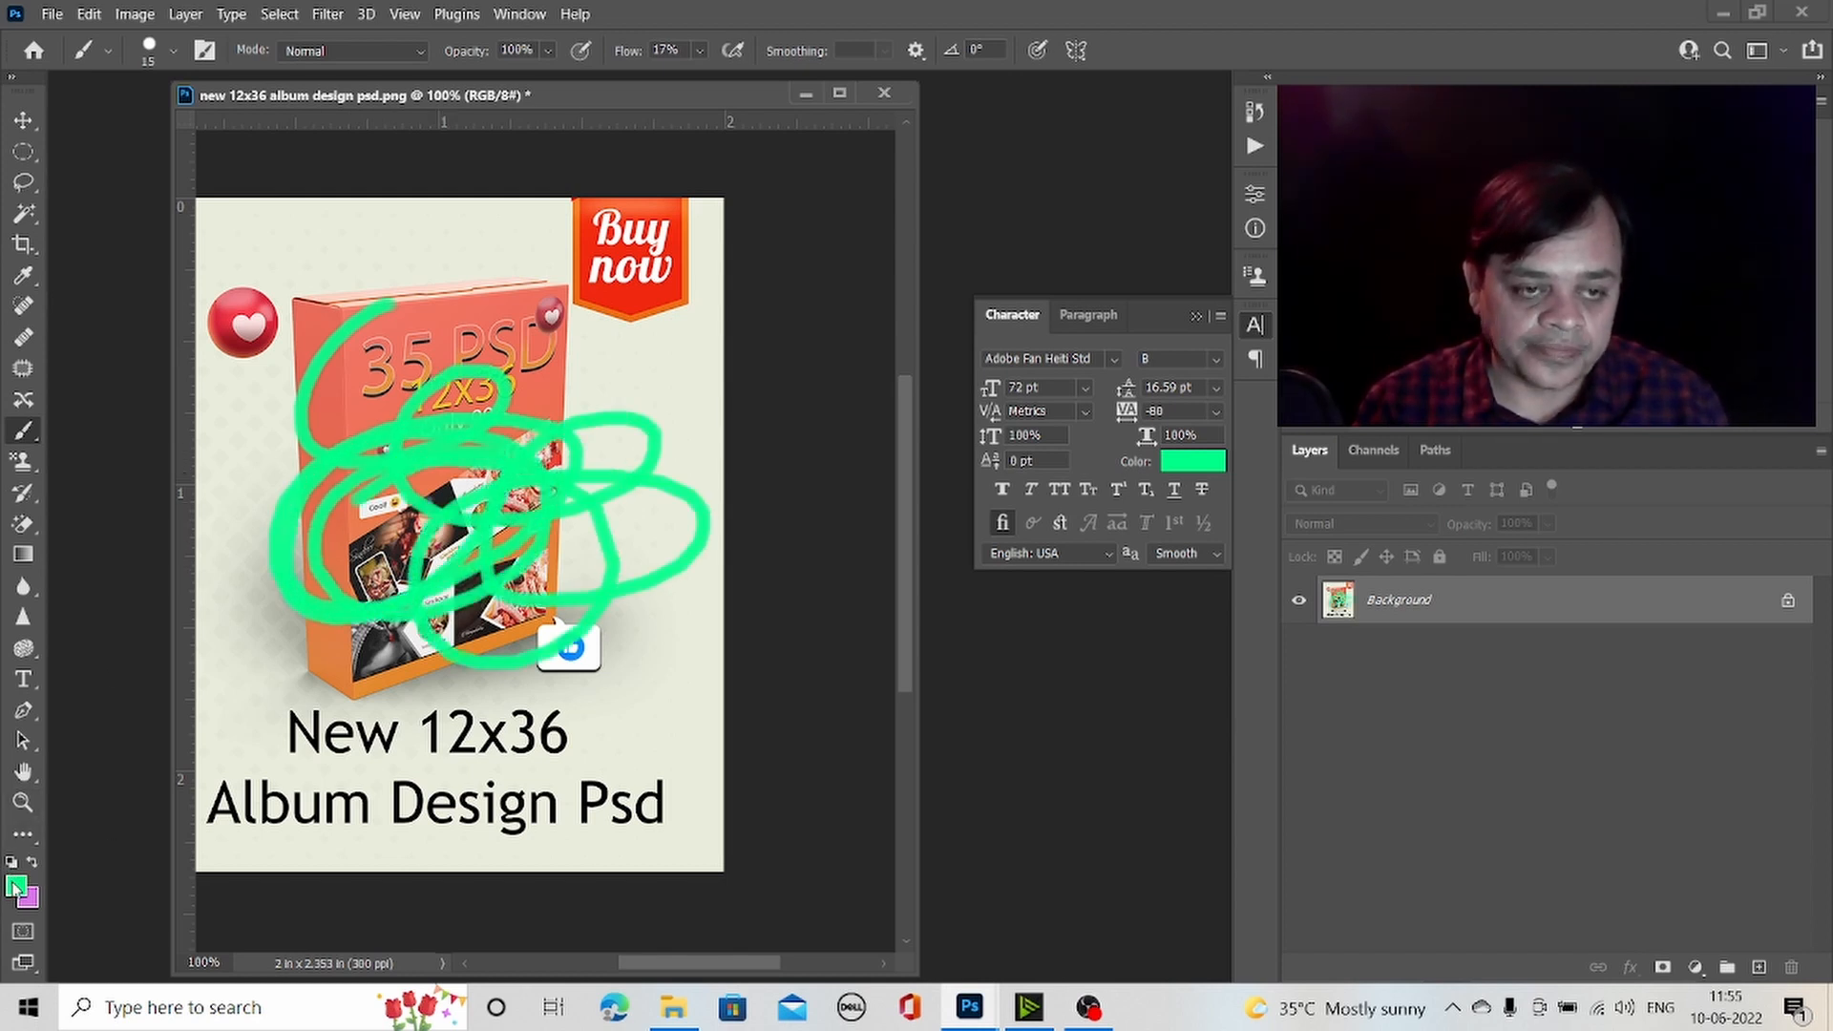
left_click(33, 862)
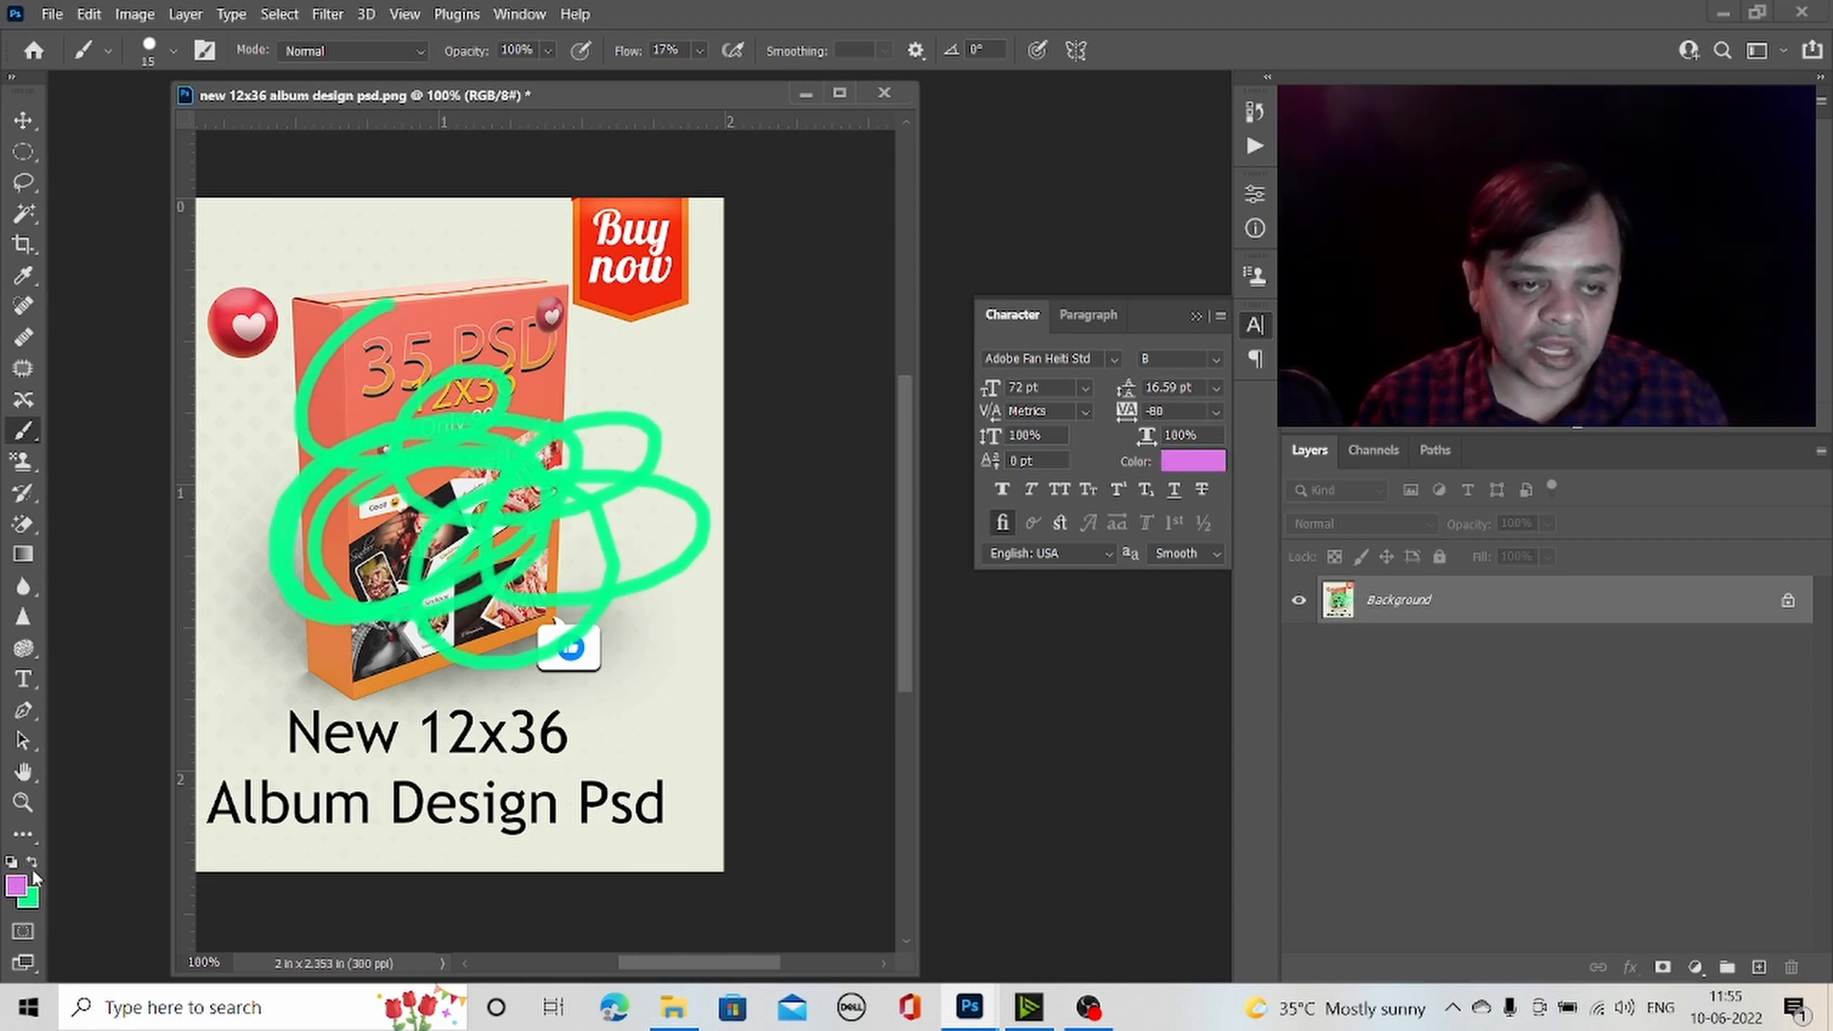
mouse_move(490, 511)
left_mouse_down()
mouse_move(330, 521)
mouse_move(301, 637)
mouse_move(597, 434)
mouse_move(588, 354)
mouse_move(331, 443)
mouse_move(445, 262)
mouse_move(294, 412)
mouse_move(672, 449)
mouse_move(440, 618)
mouse_move(325, 621)
left_mouse_up()
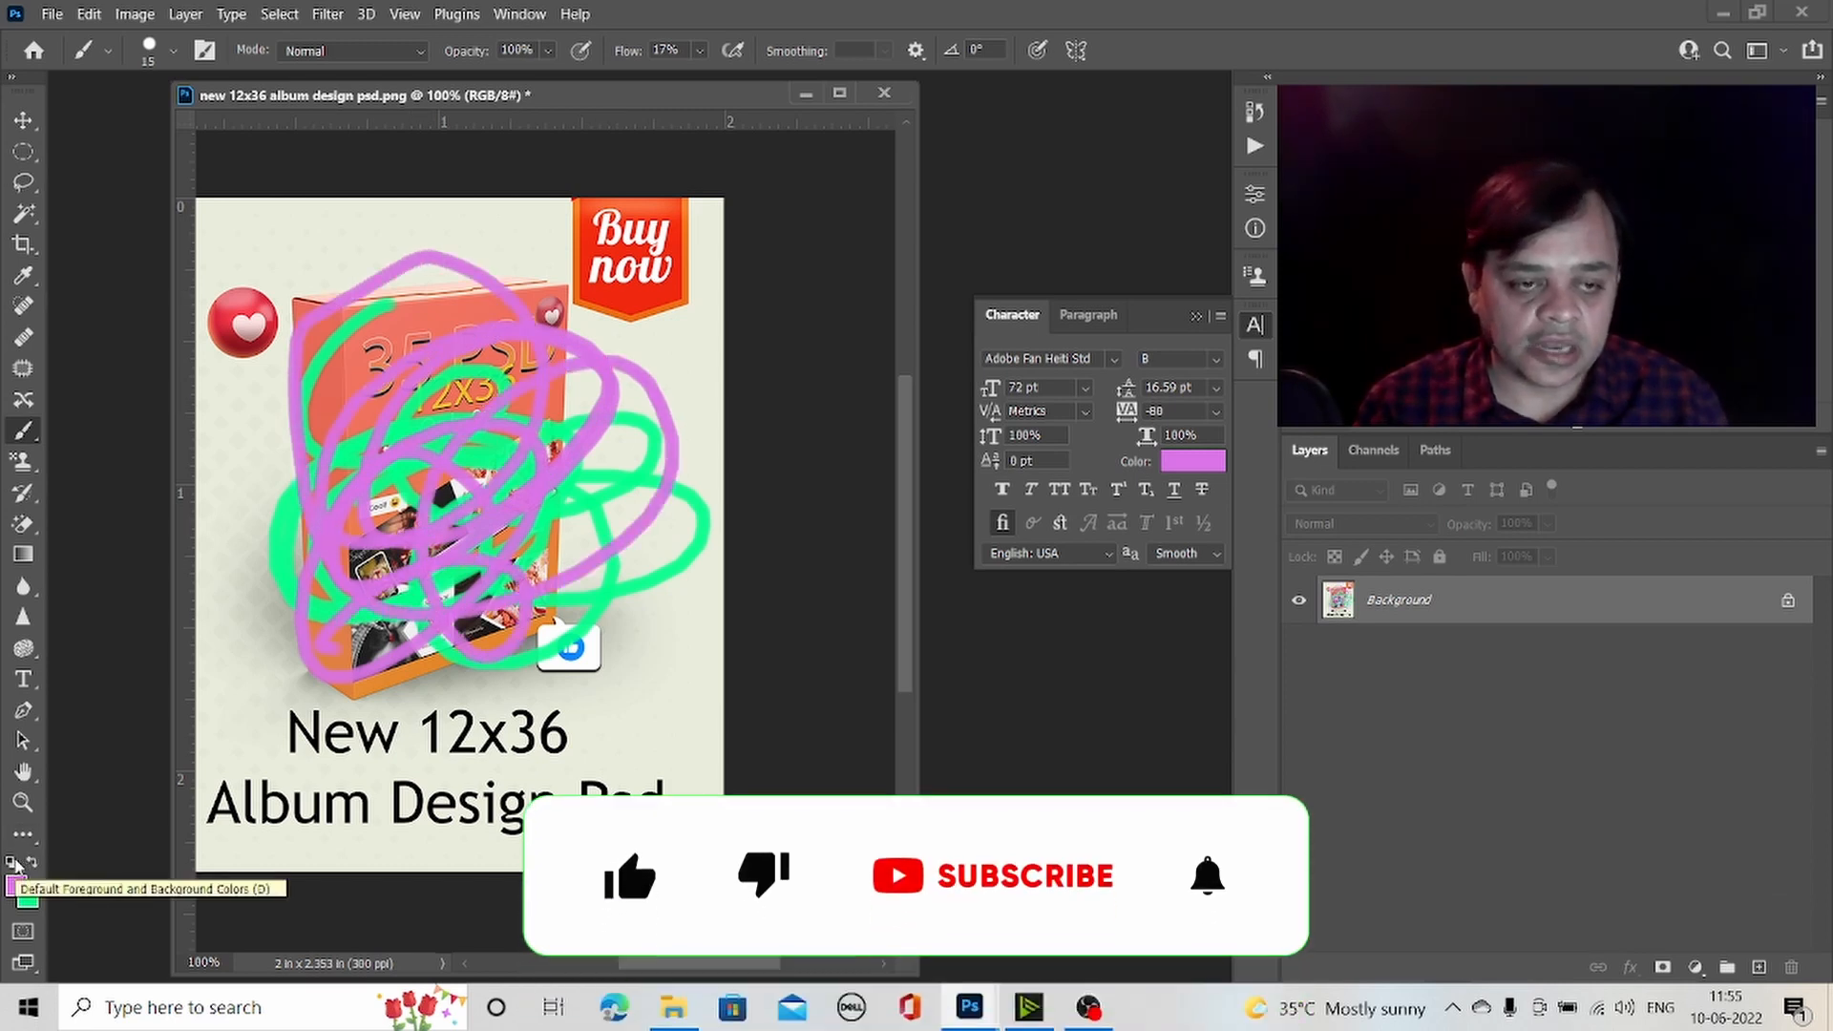
- Reset the foreground and background to default black and white, and view the foreground Color Picker without changing the color
left_click(13, 862)
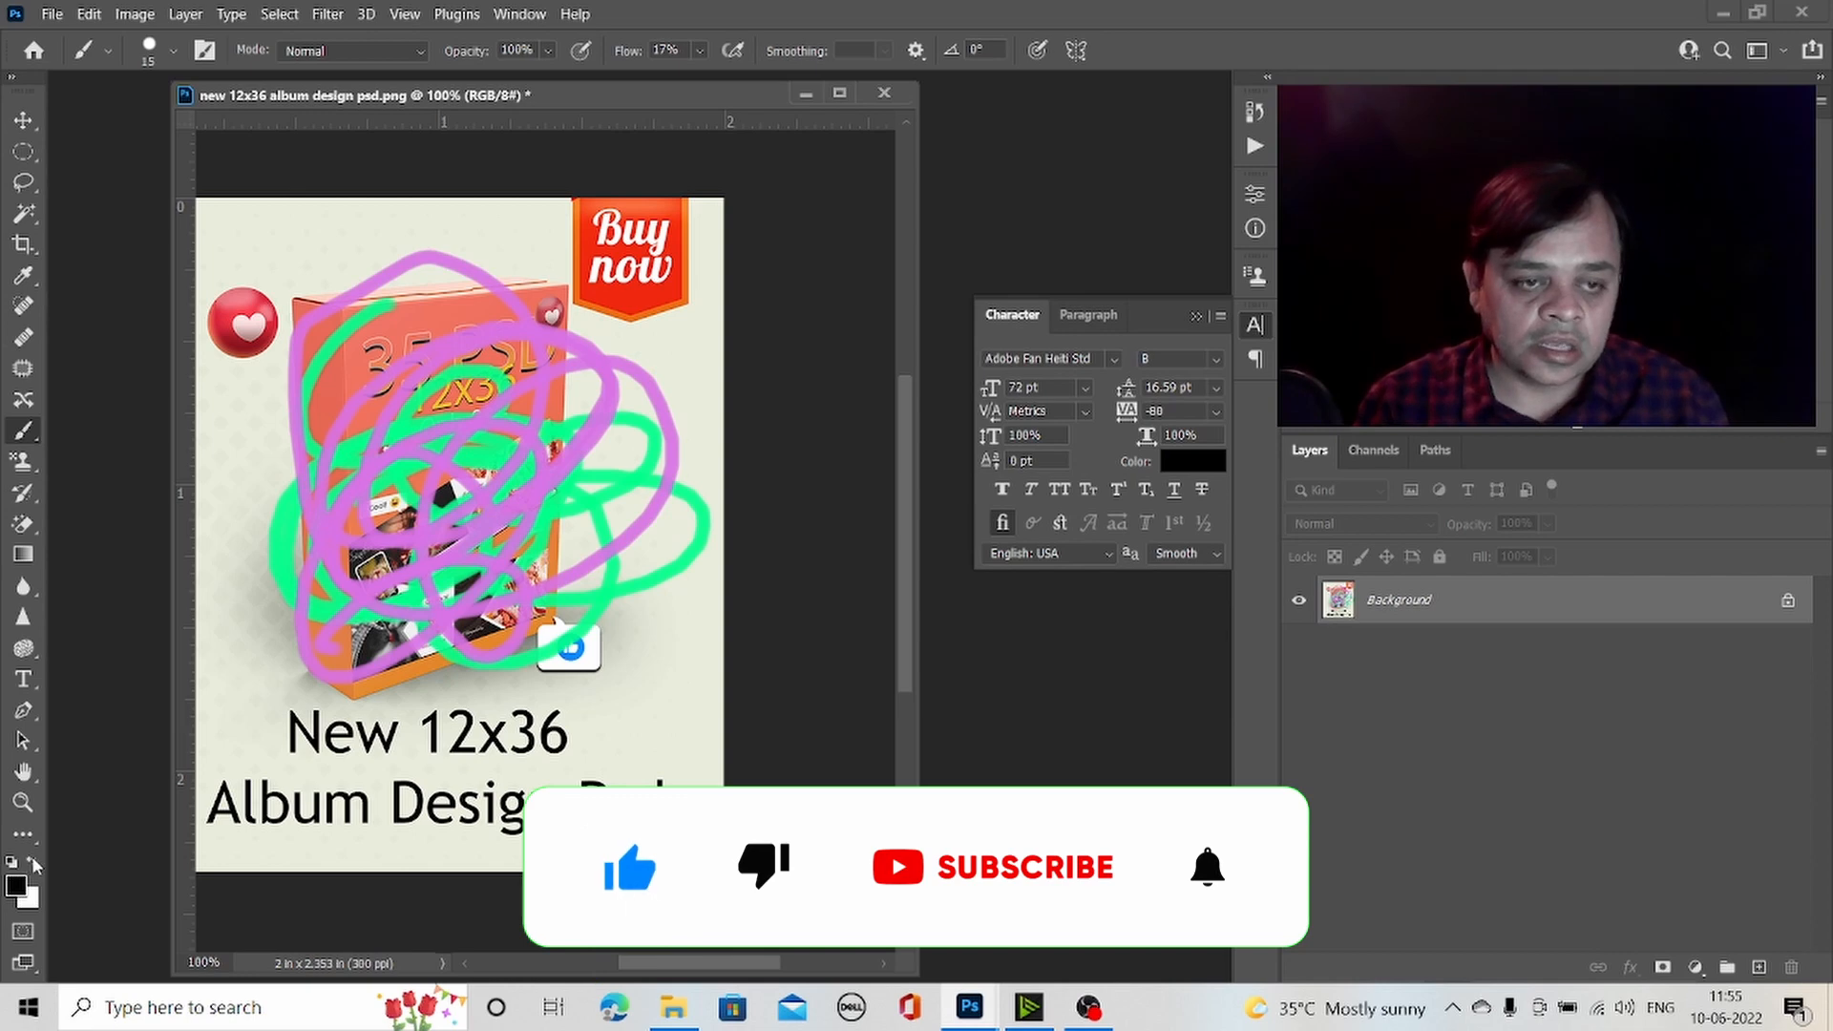
left_click(16, 885)
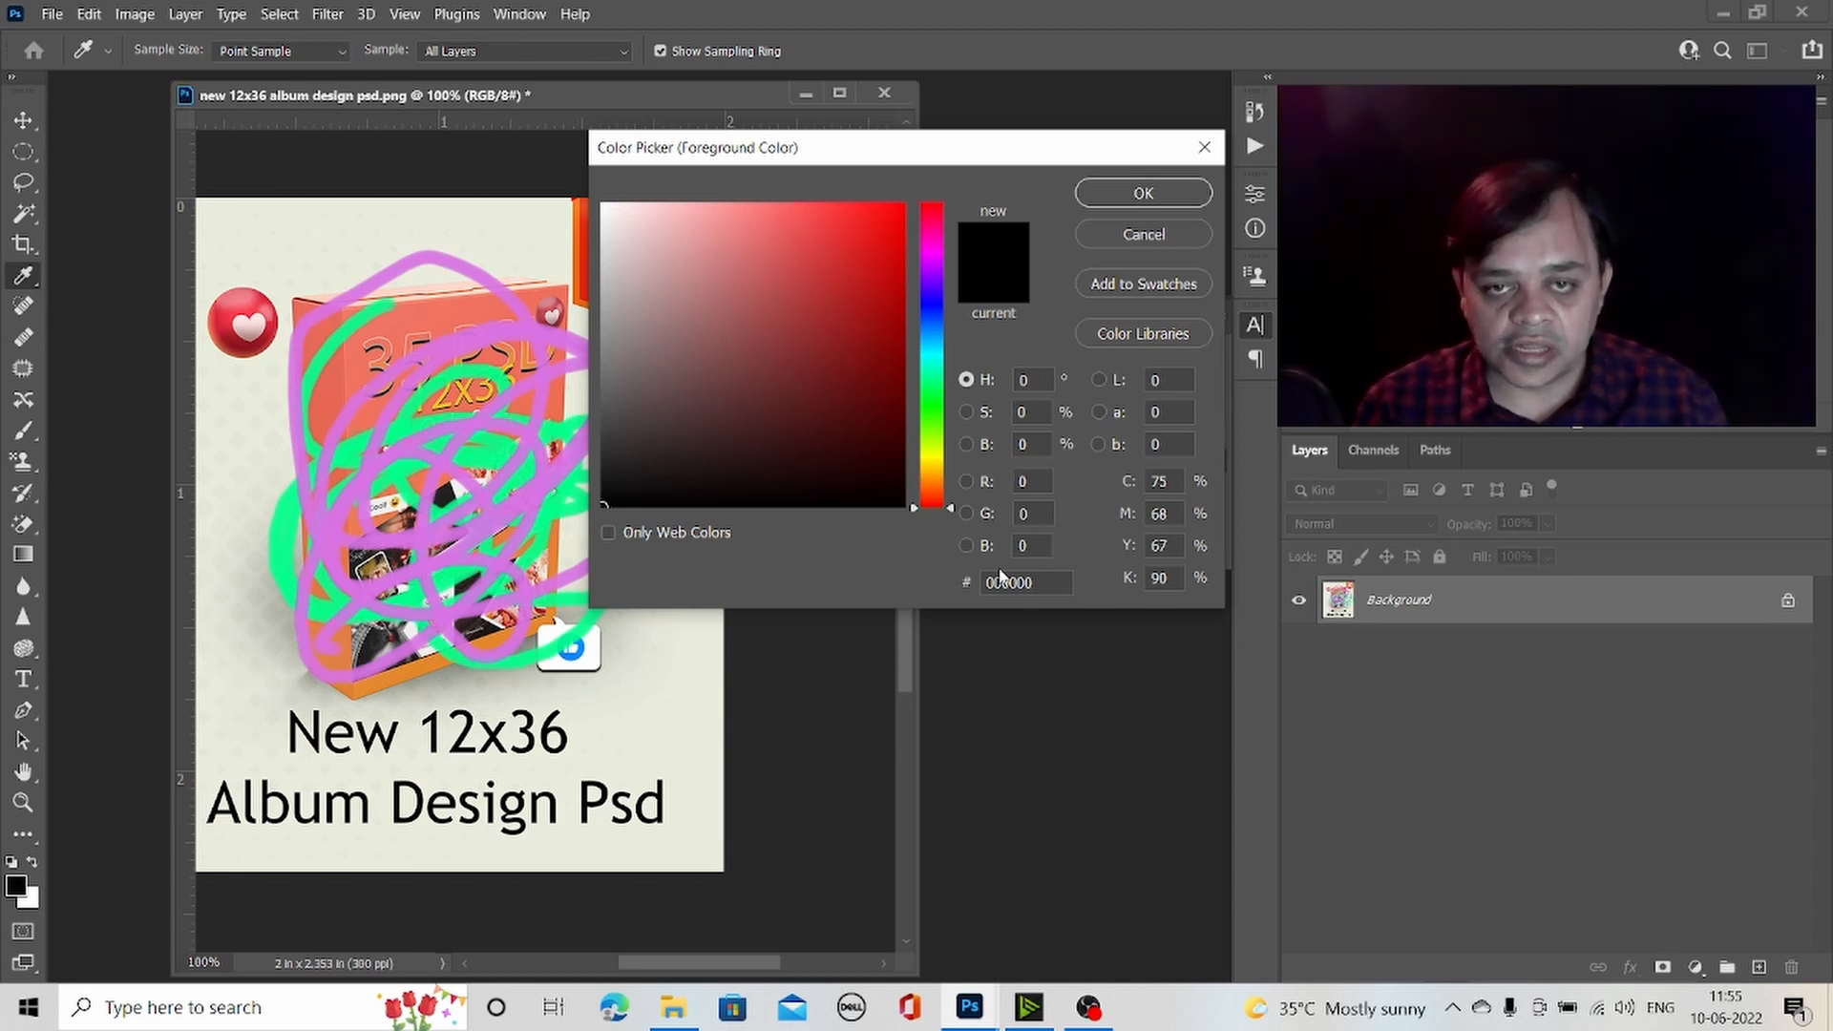
left_click(1144, 235)
key("b")
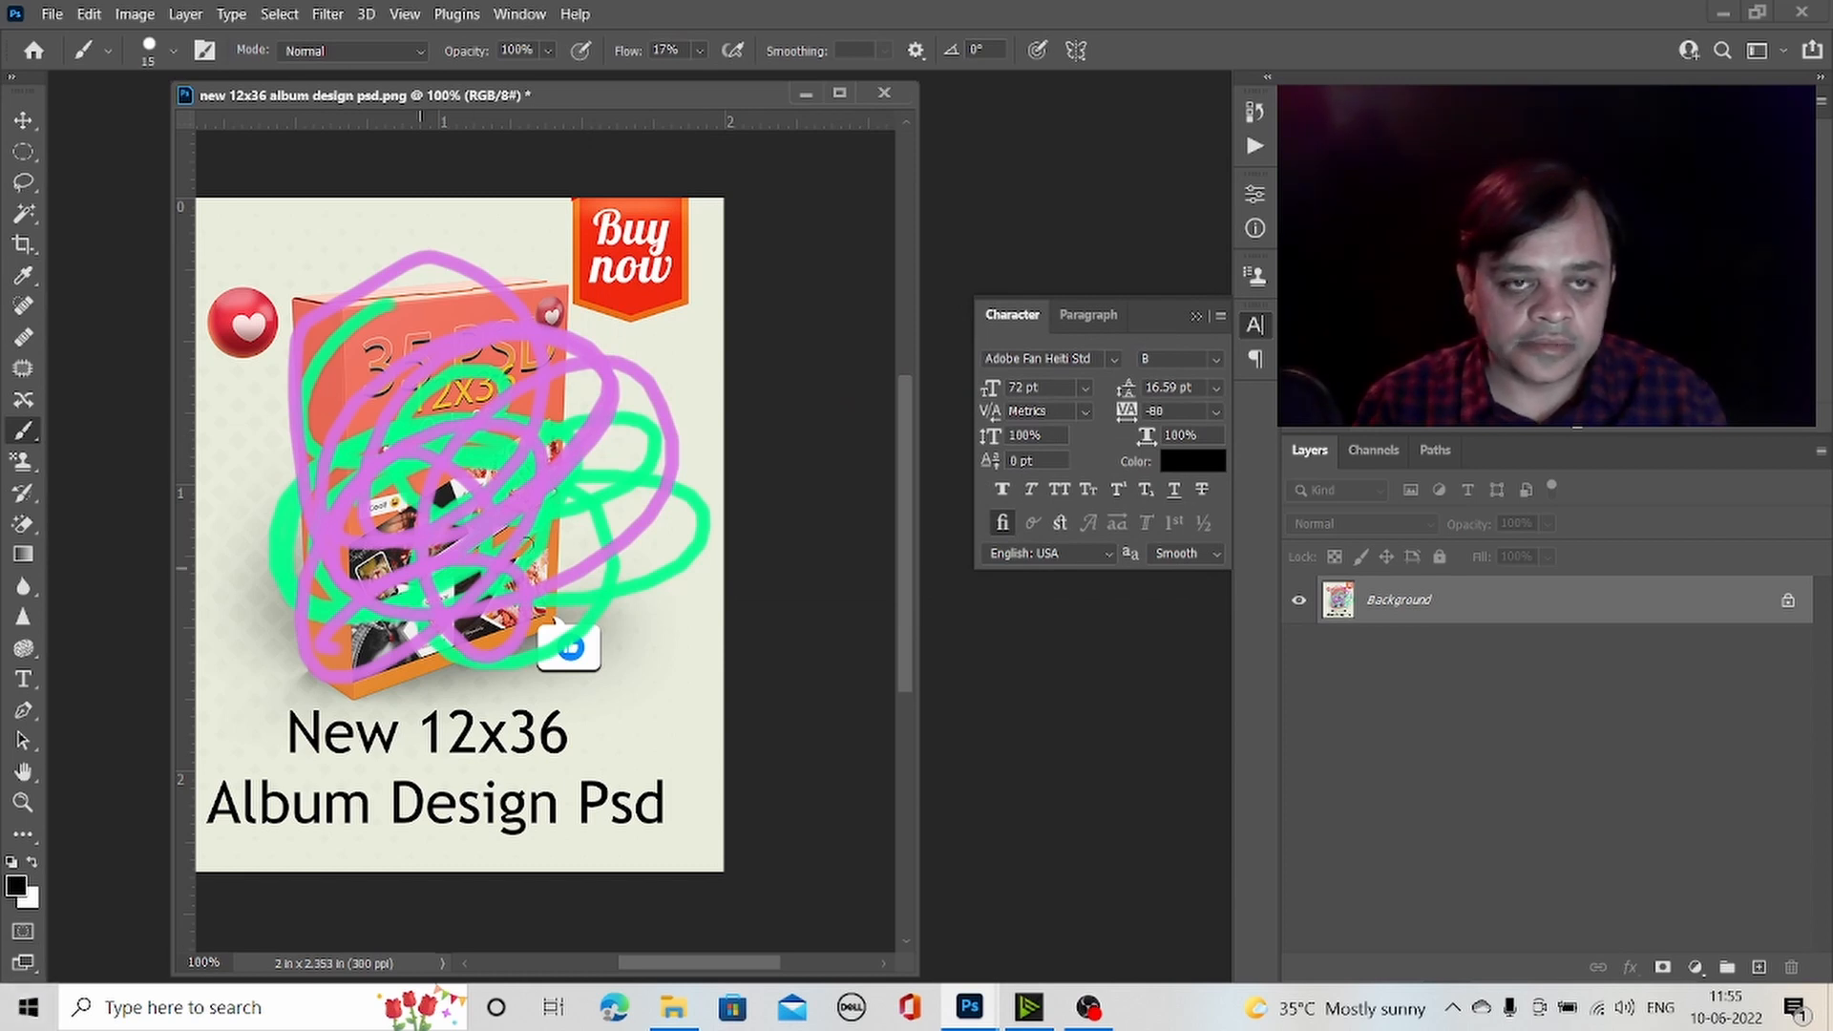
- Close the album design document without saving its changes
left_click(887, 94)
left_click(959, 395)
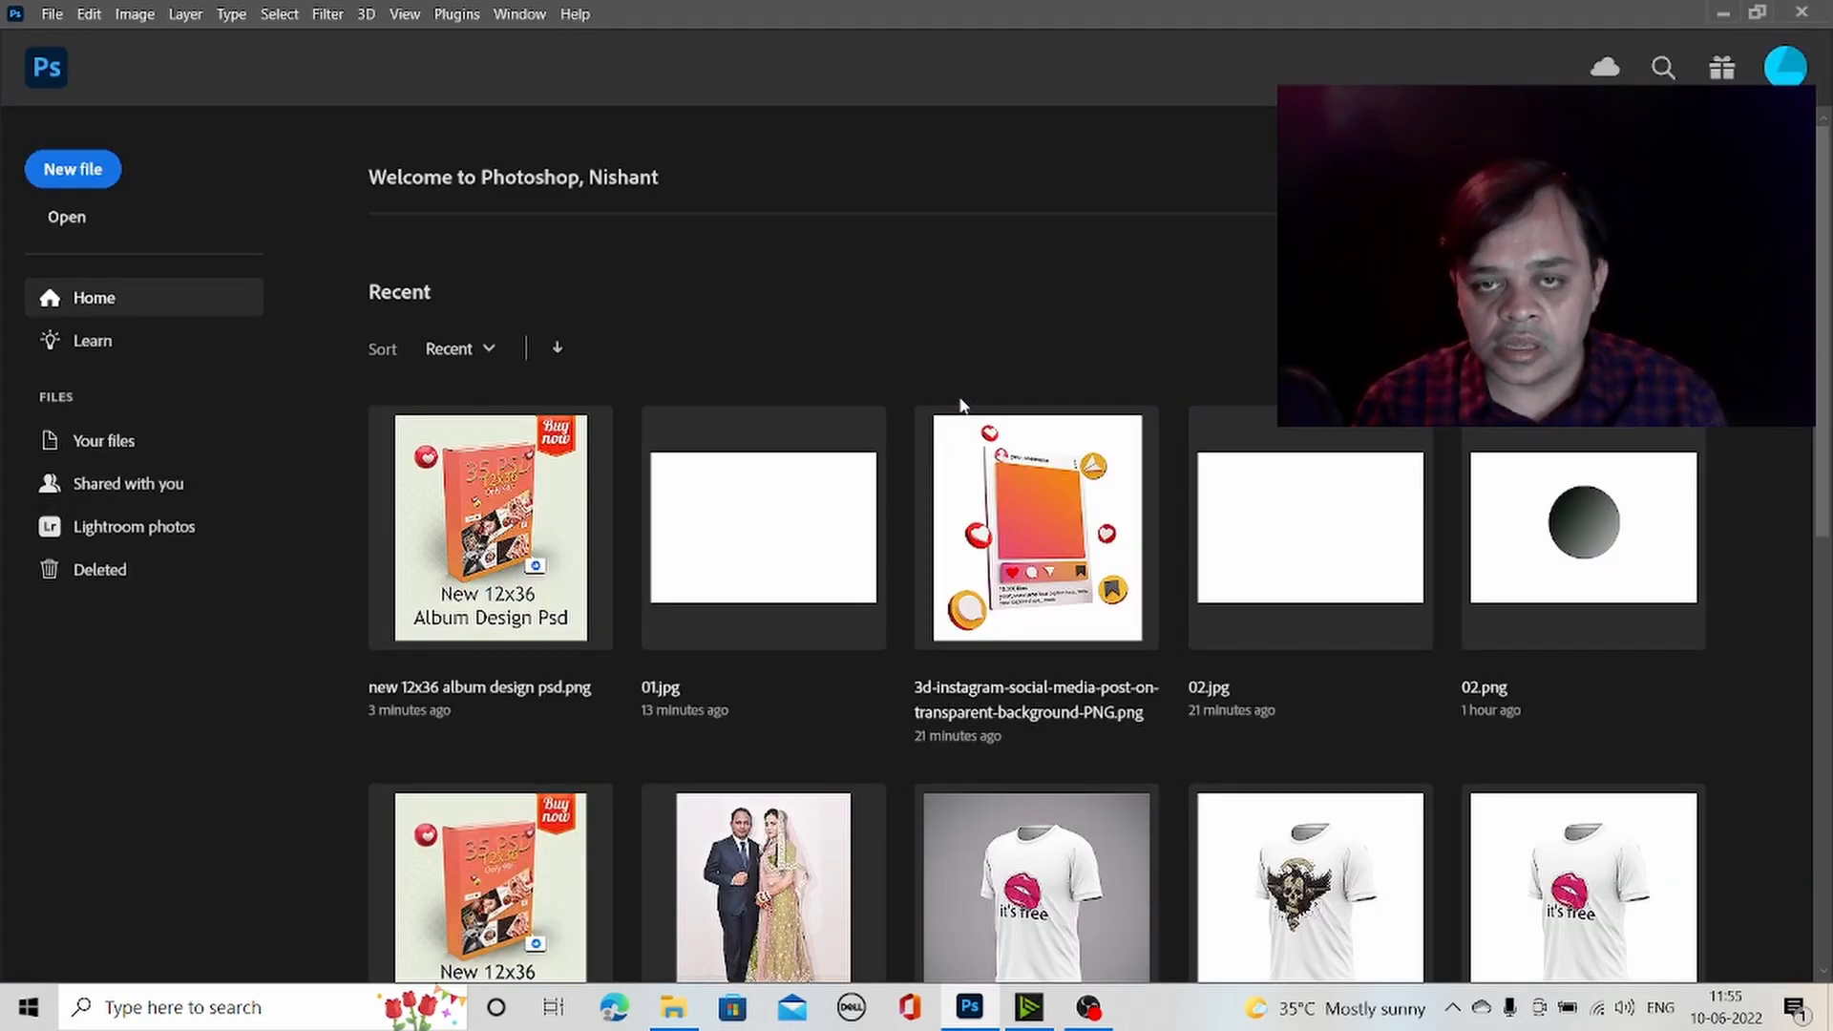